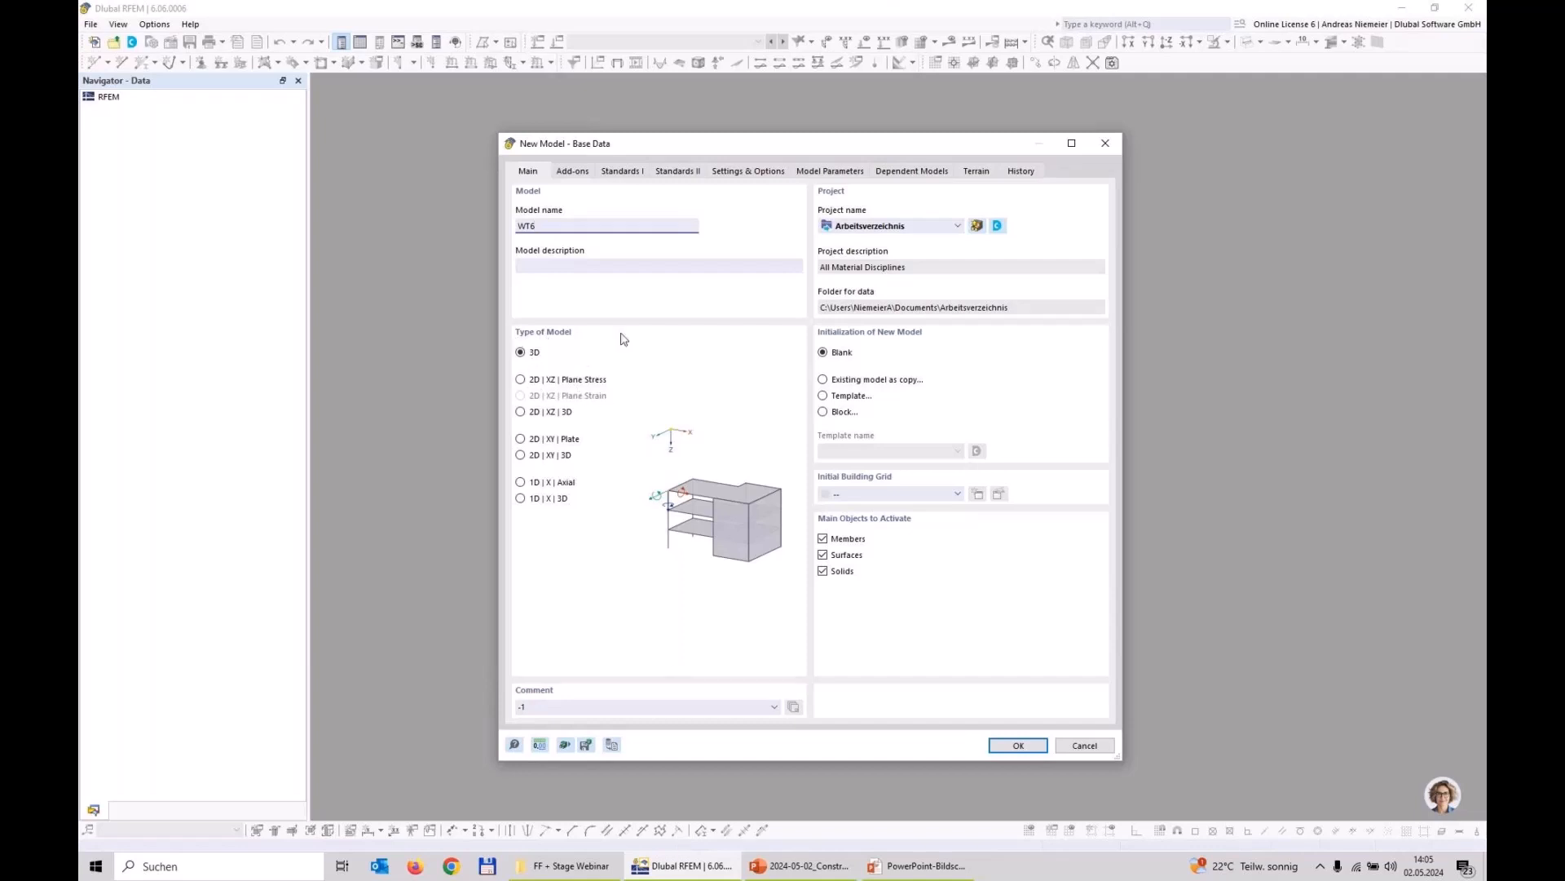
Step: Activate the Construction Stages Analysis (CSA) and Form-Finding add-ons for the new model WT6 and create the model
left_click(573, 170)
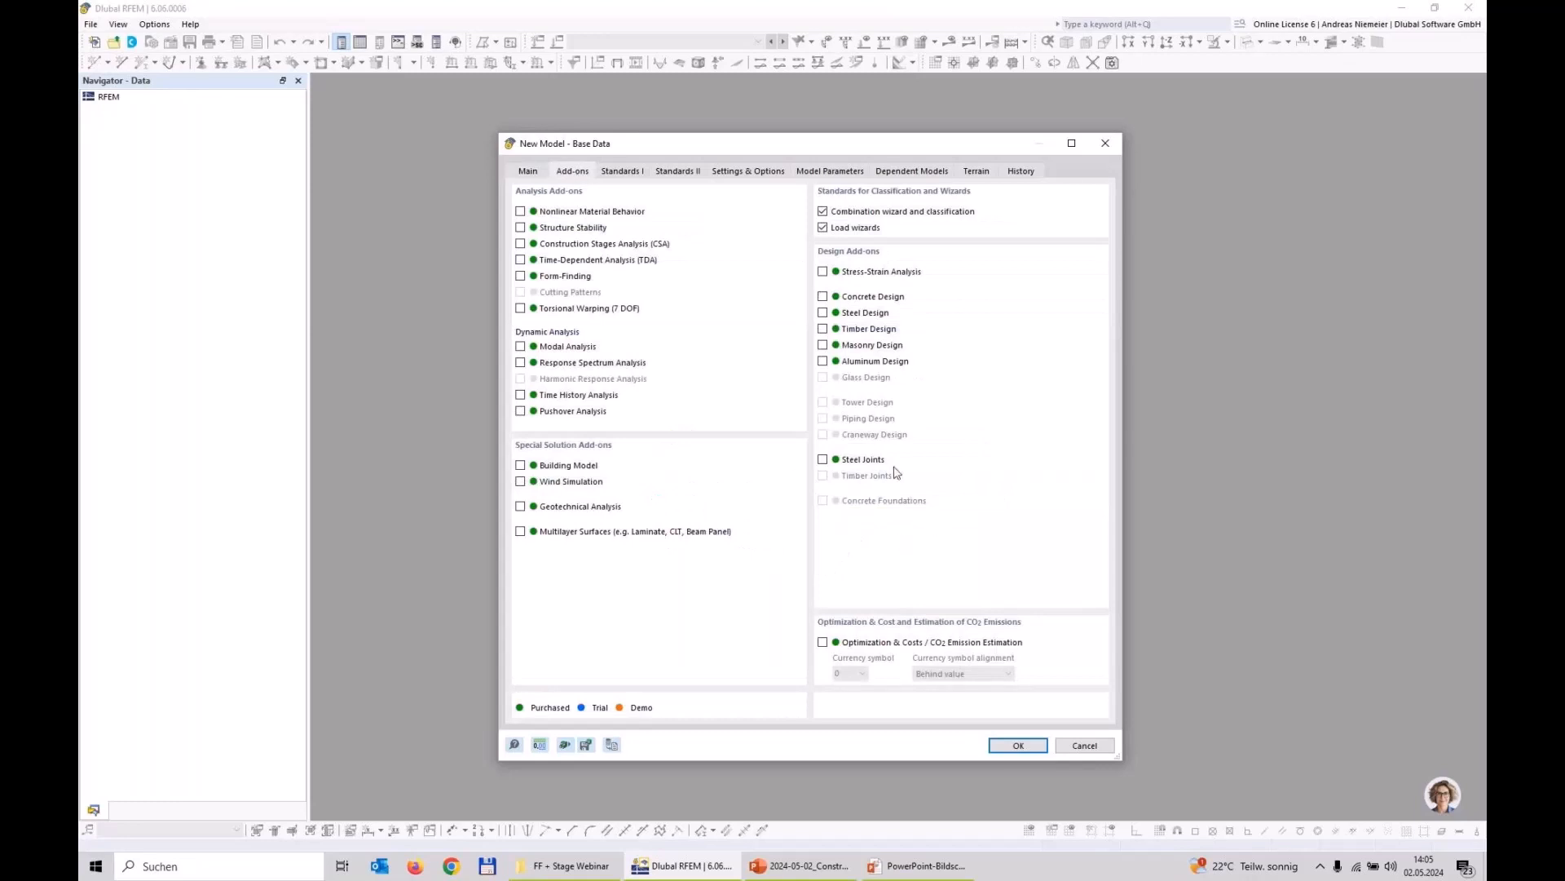
left_click(521, 243)
left_click(520, 275)
left_click(1018, 744)
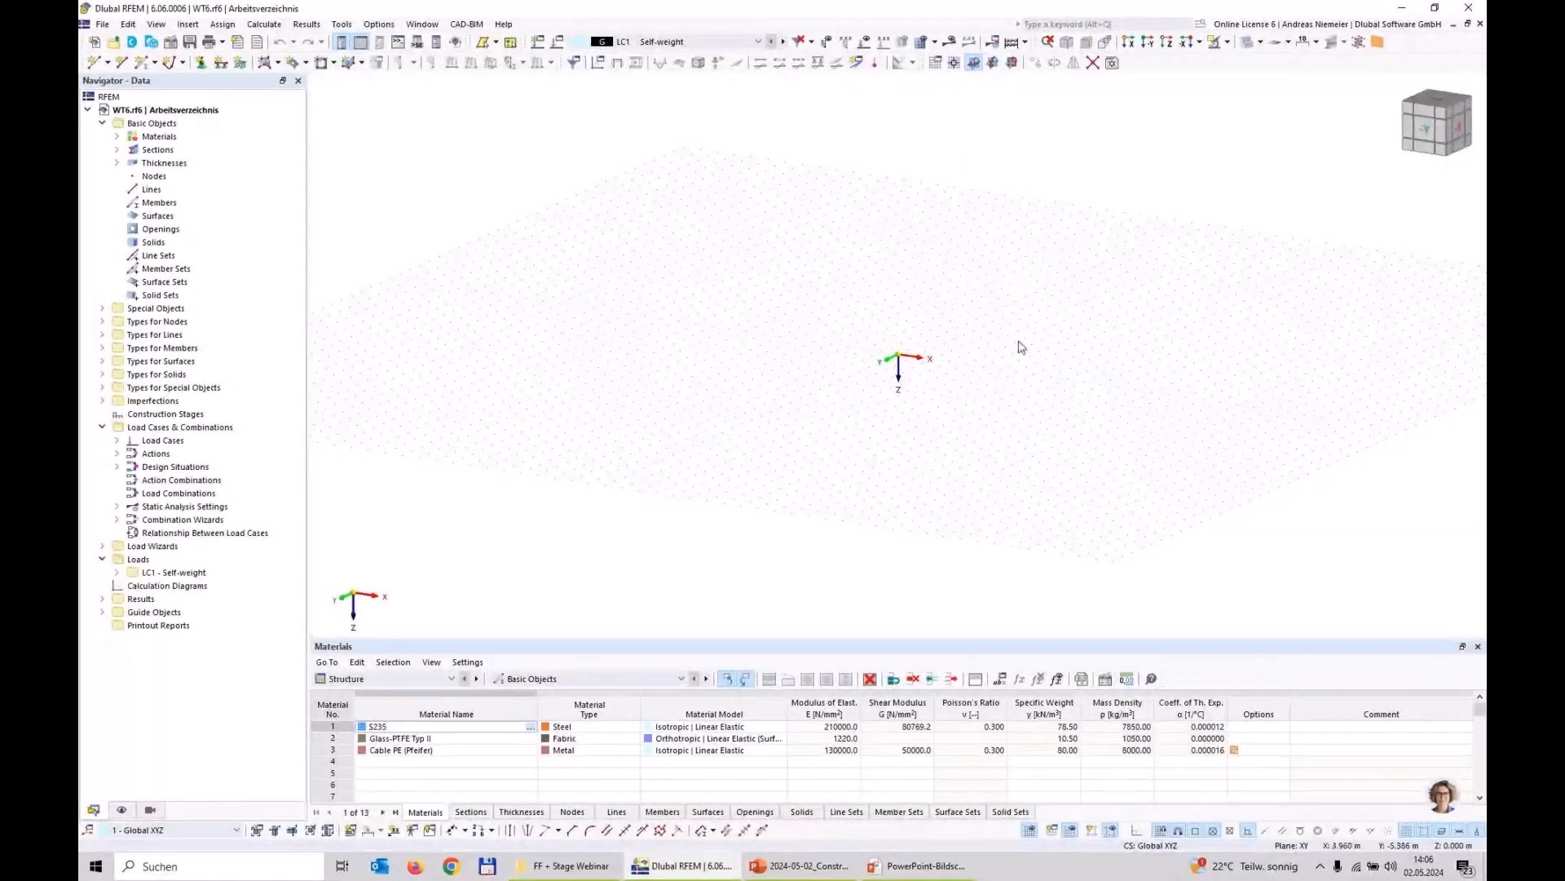
Step: Switch to the PowerPoint presentation to examine the description of the structural task, and return to RFEM
scroll(945, 383, "down", 1)
middle_click_drag(869, 356, 808, 326)
scroll(881, 342, "up", 1)
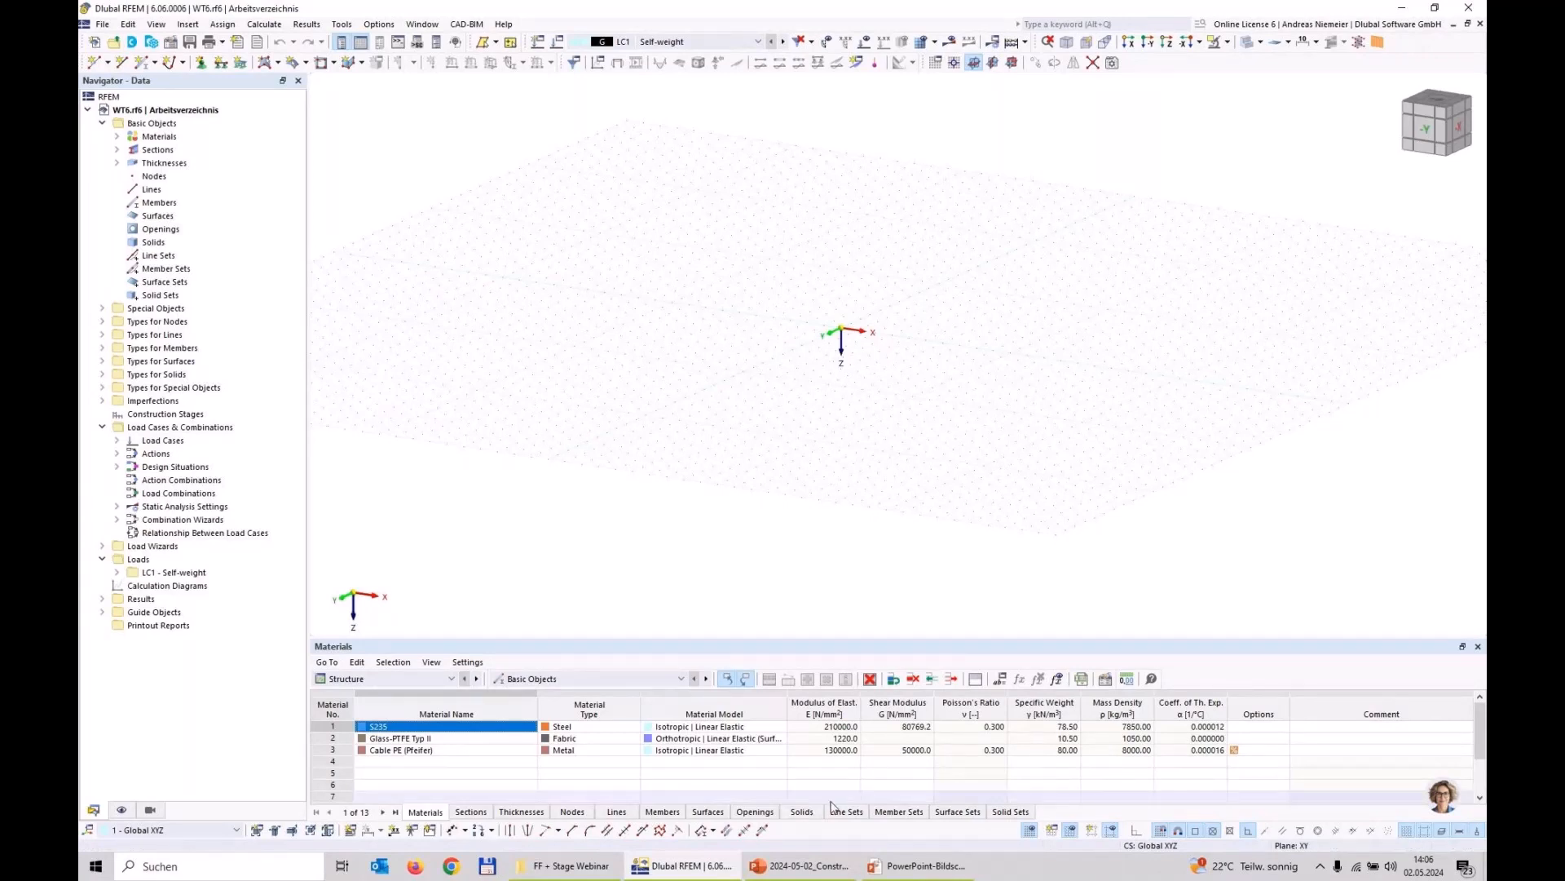
left_click(894, 869)
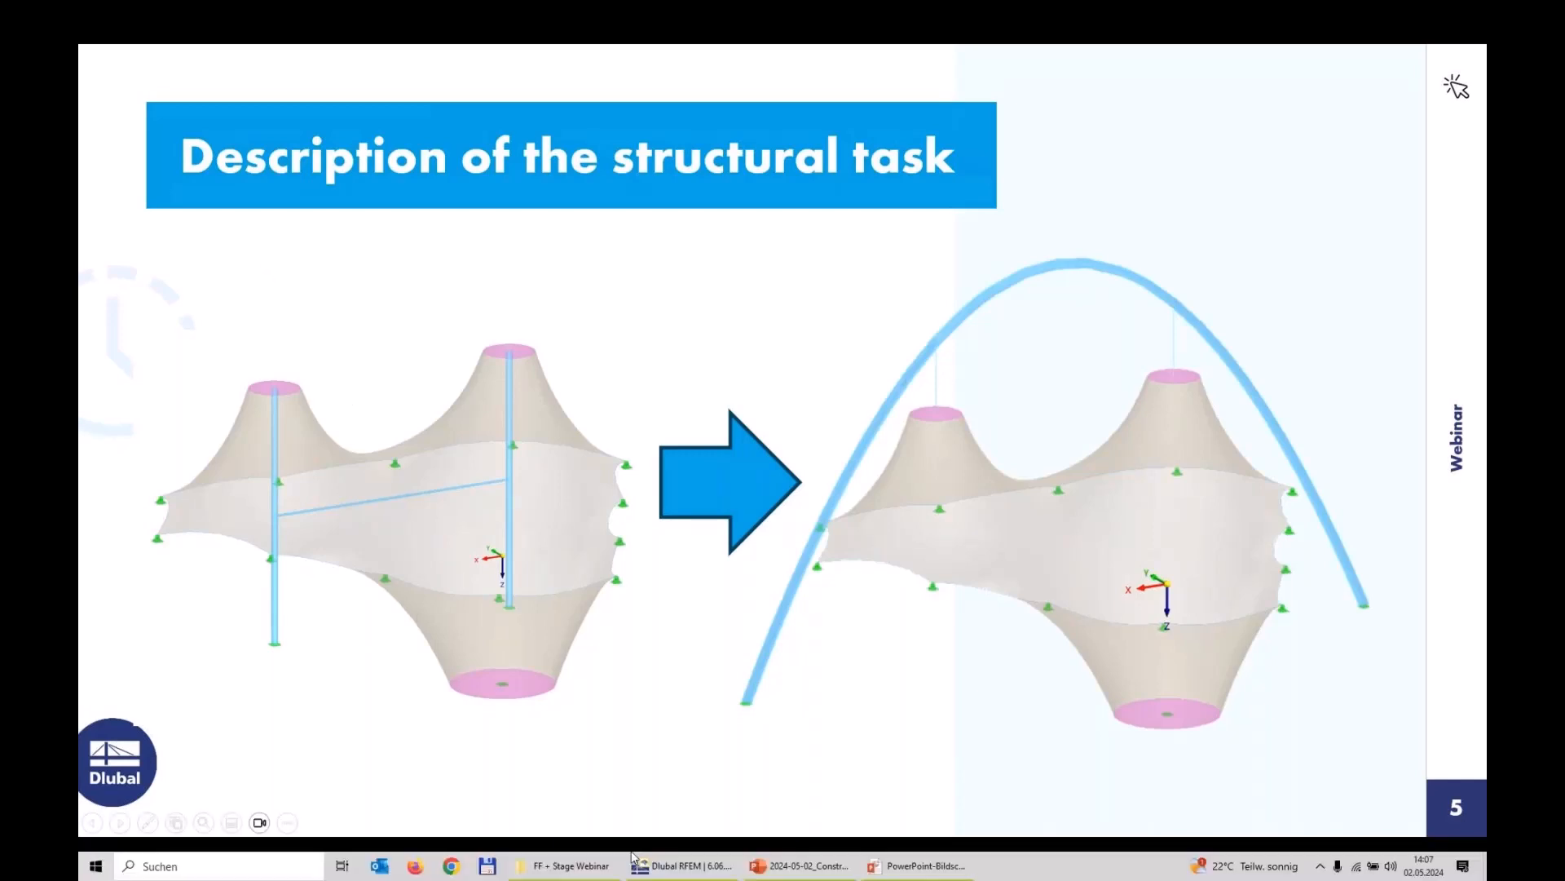
key("super")
left_click(692, 872)
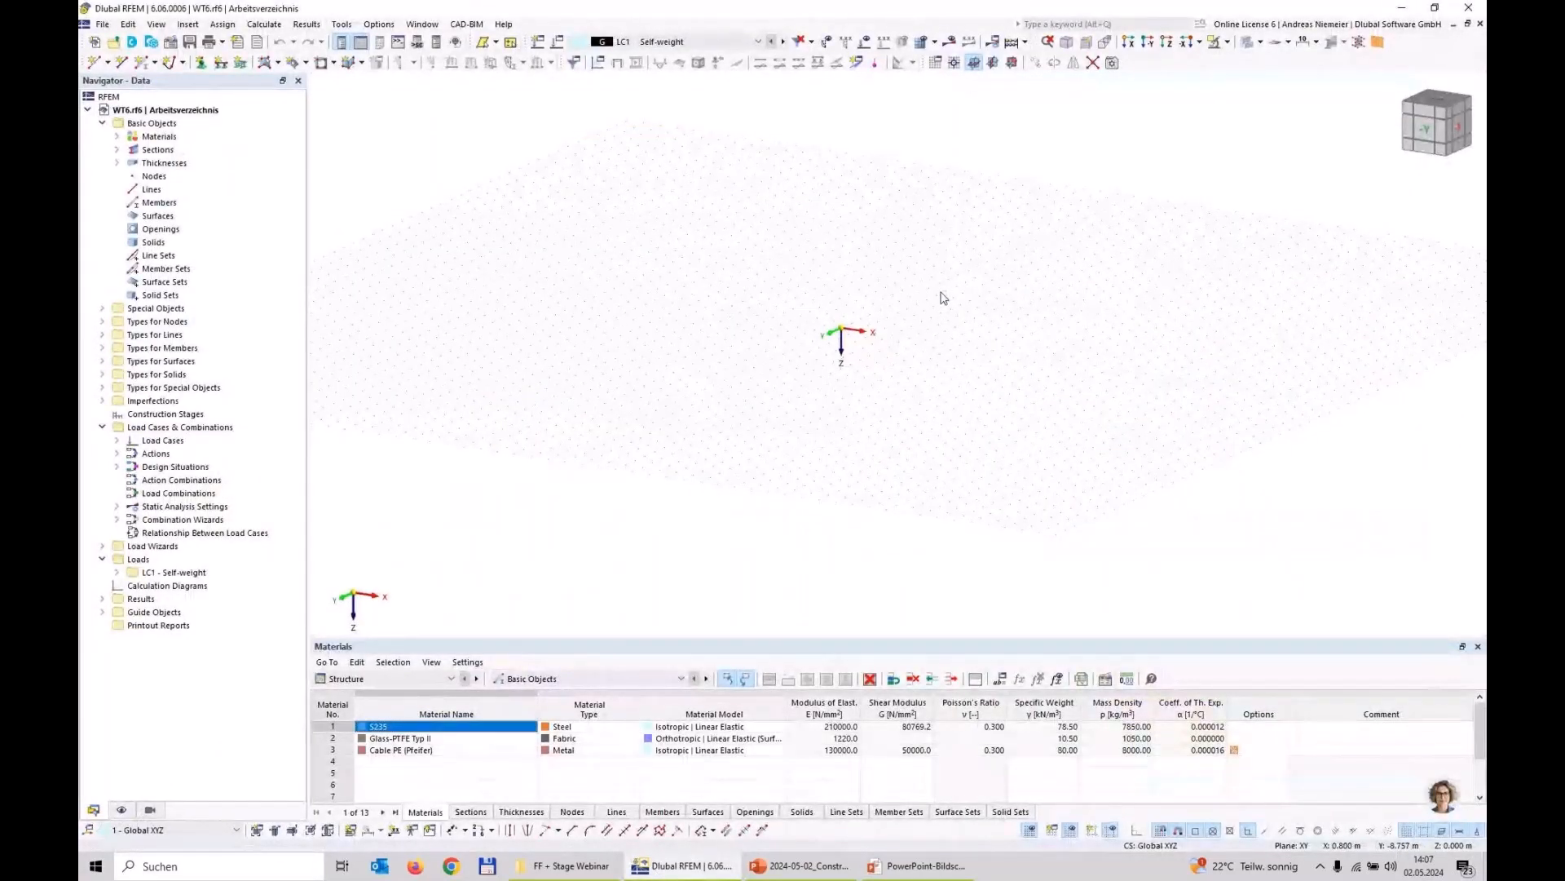
Step: Hide the materials table and, in a top view of the XY plane, draw a single line from the origin to X 0, Y 10 m, Z 0
left_click(1166, 42)
left_click(1477, 645)
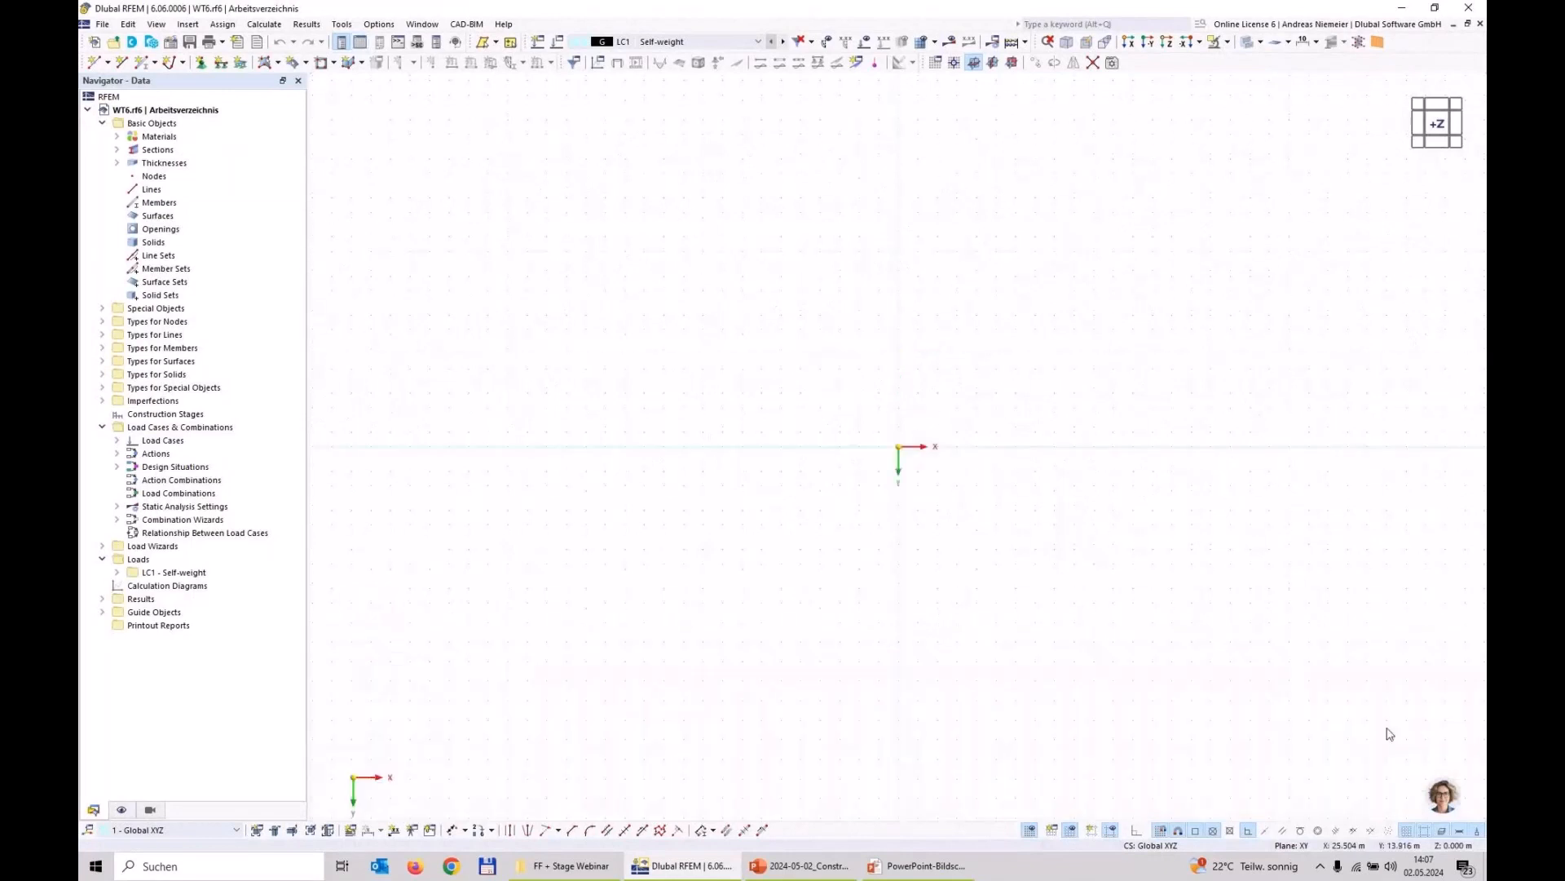
middle_click_drag(1075, 572, 755, 531)
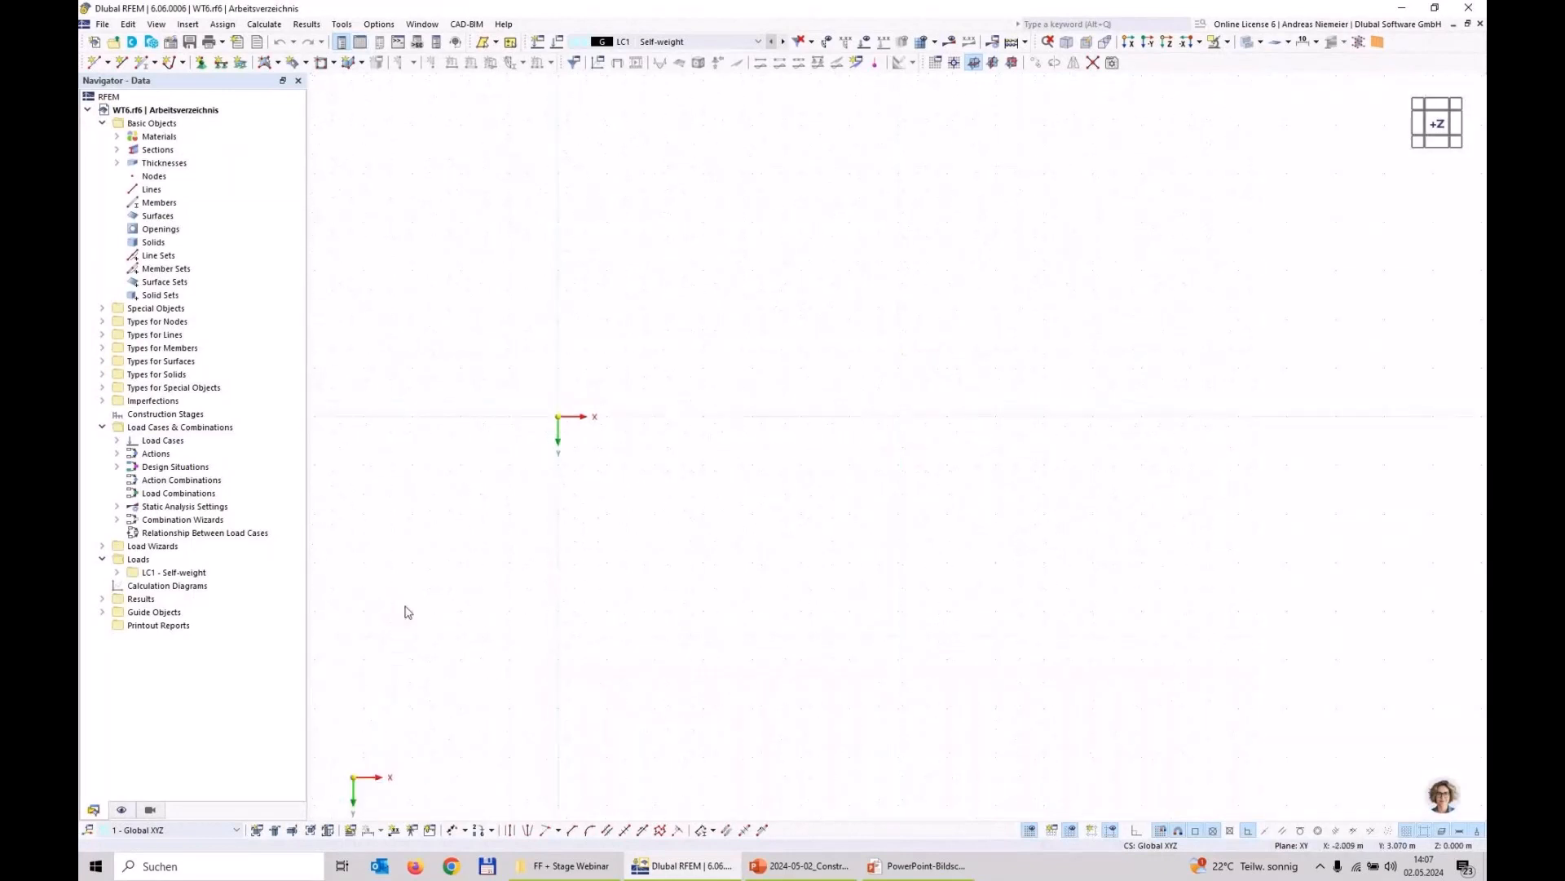
left_click(122, 61)
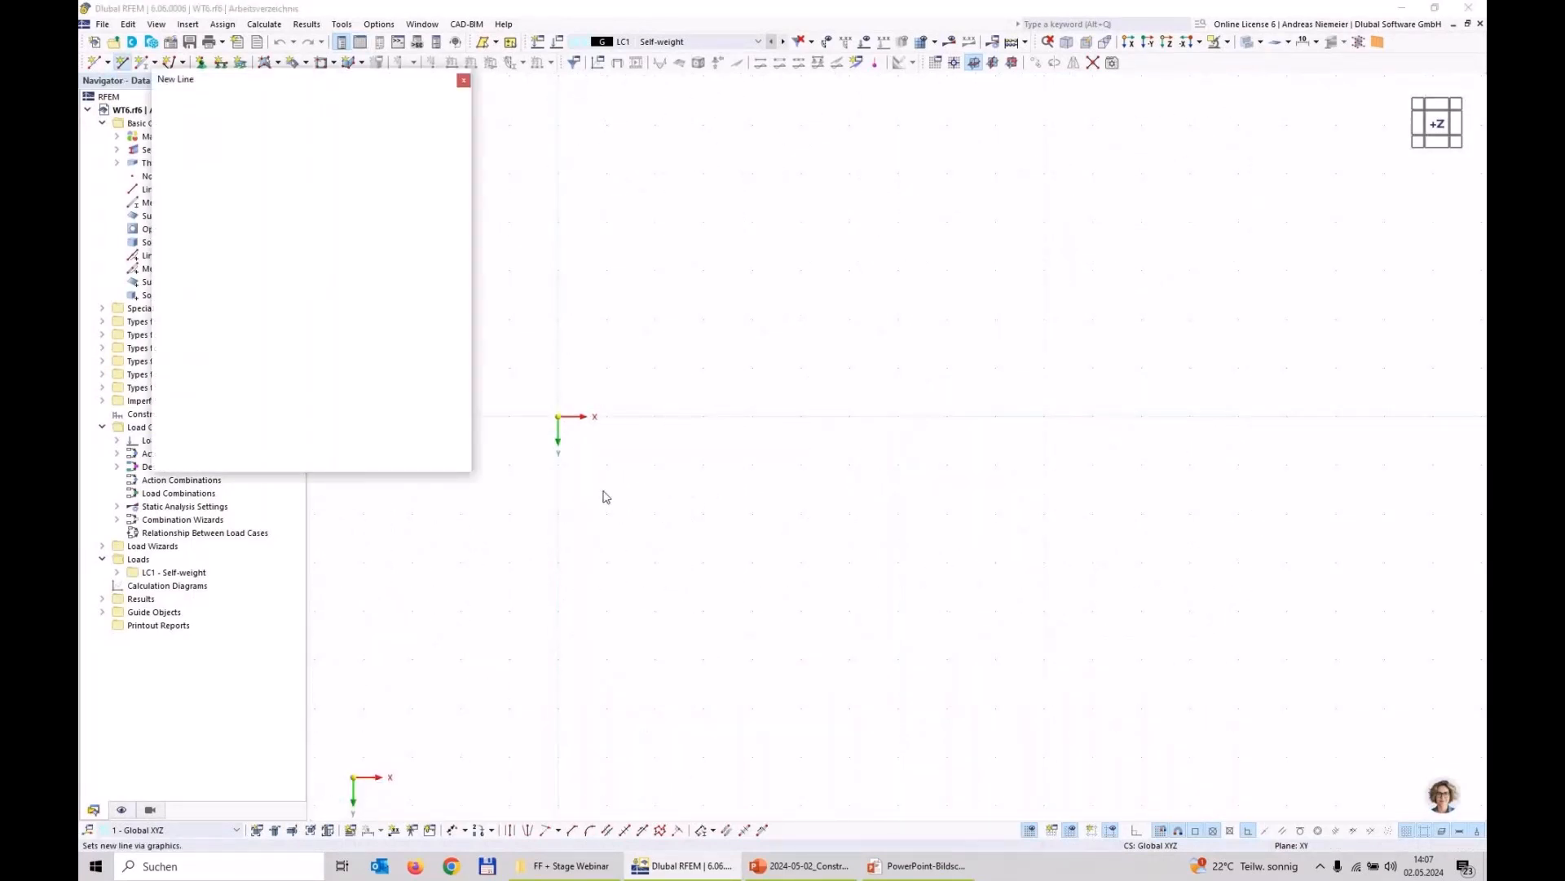
left_click(557, 417)
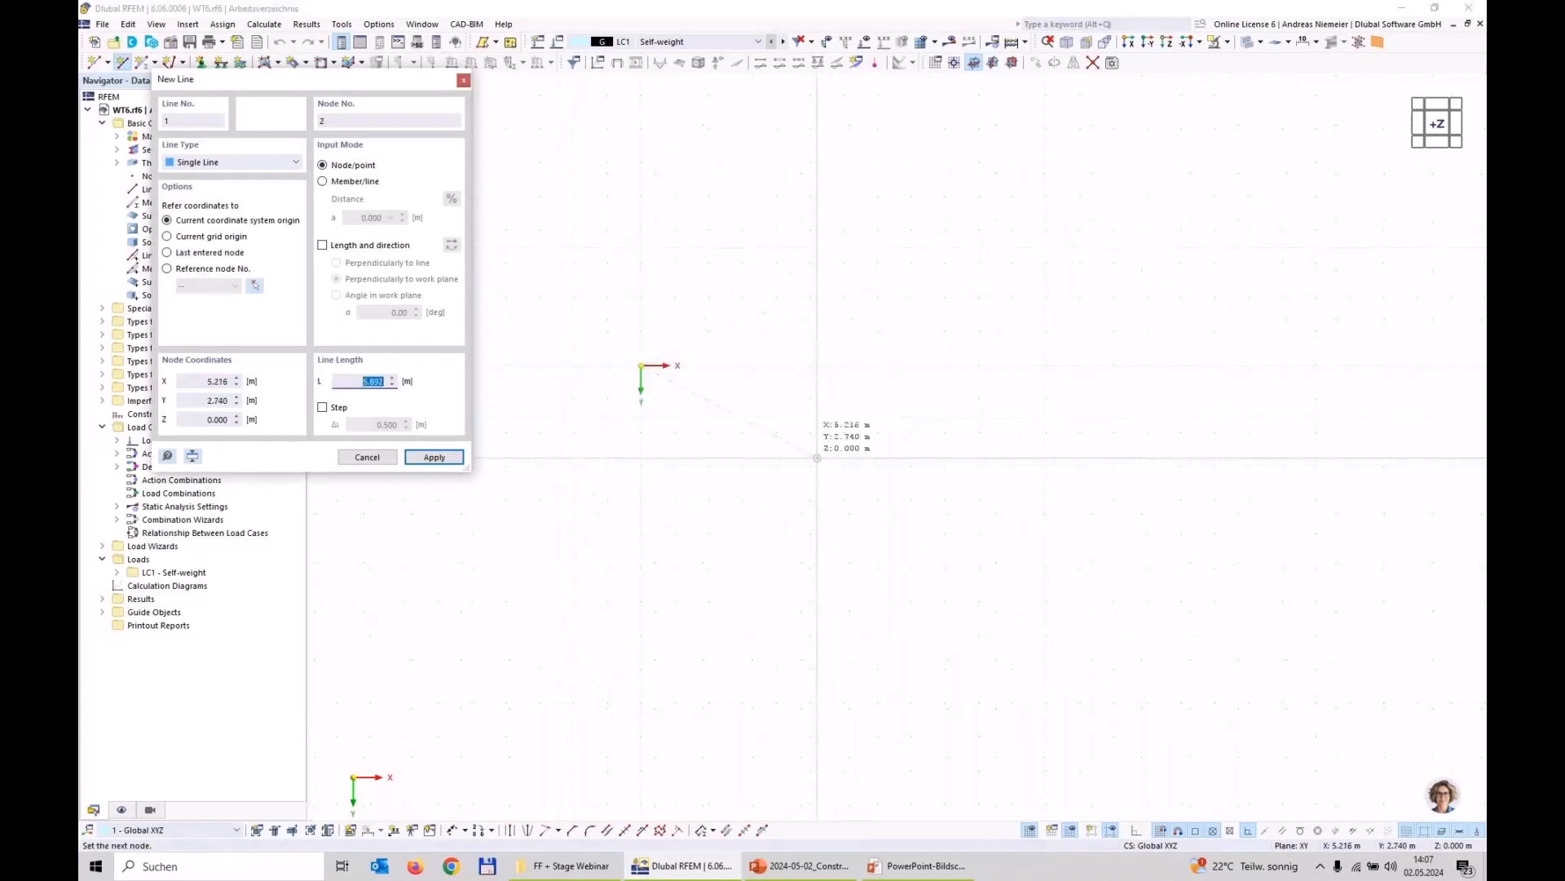
scroll(689, 597, "down", 2)
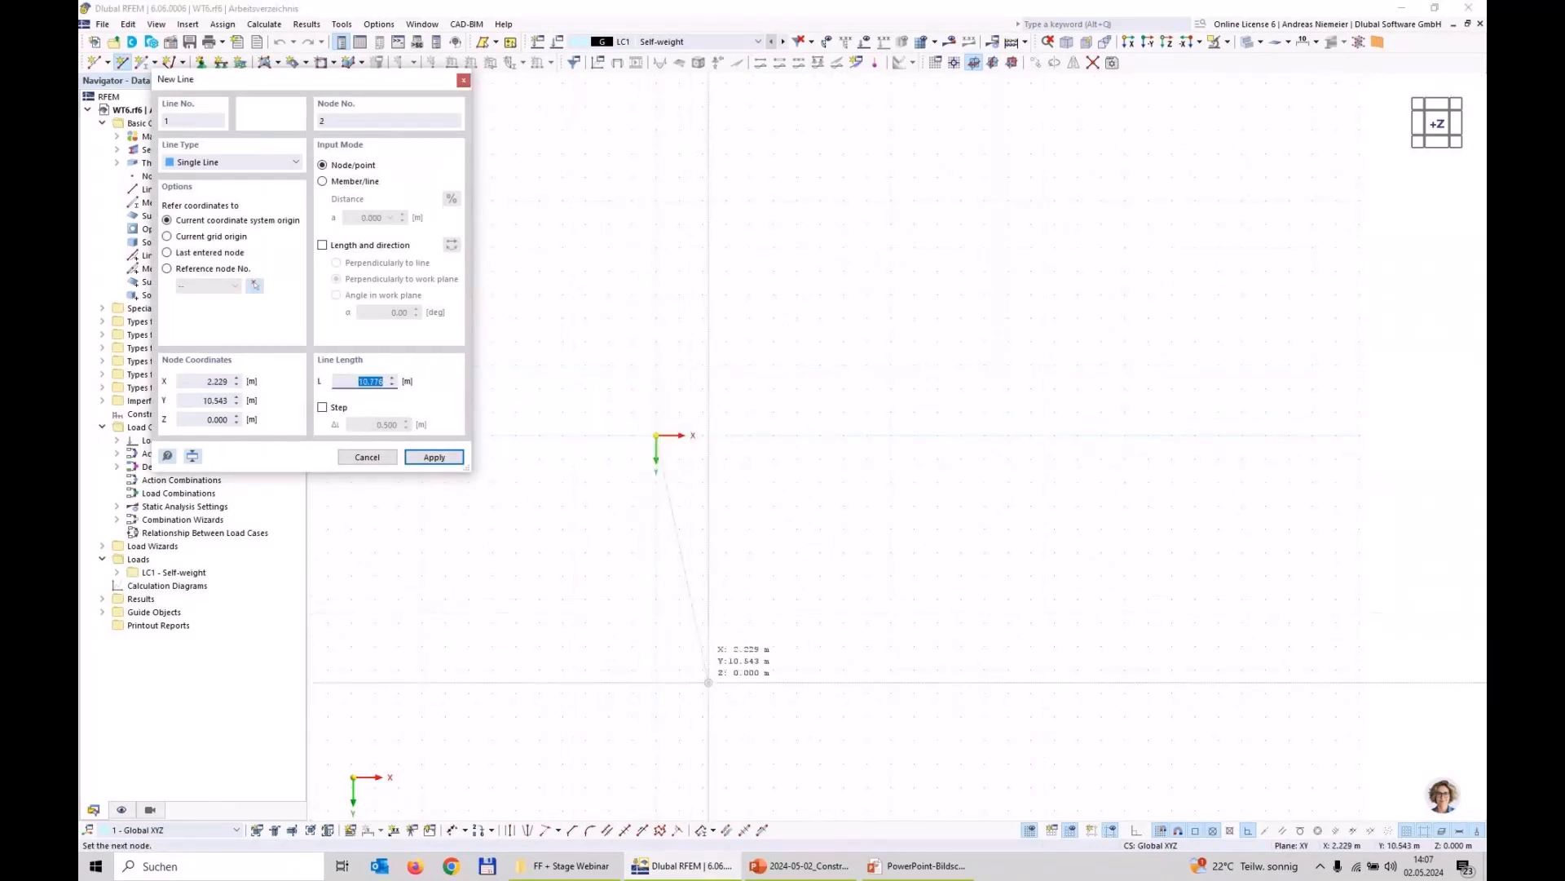
left_click(656, 669)
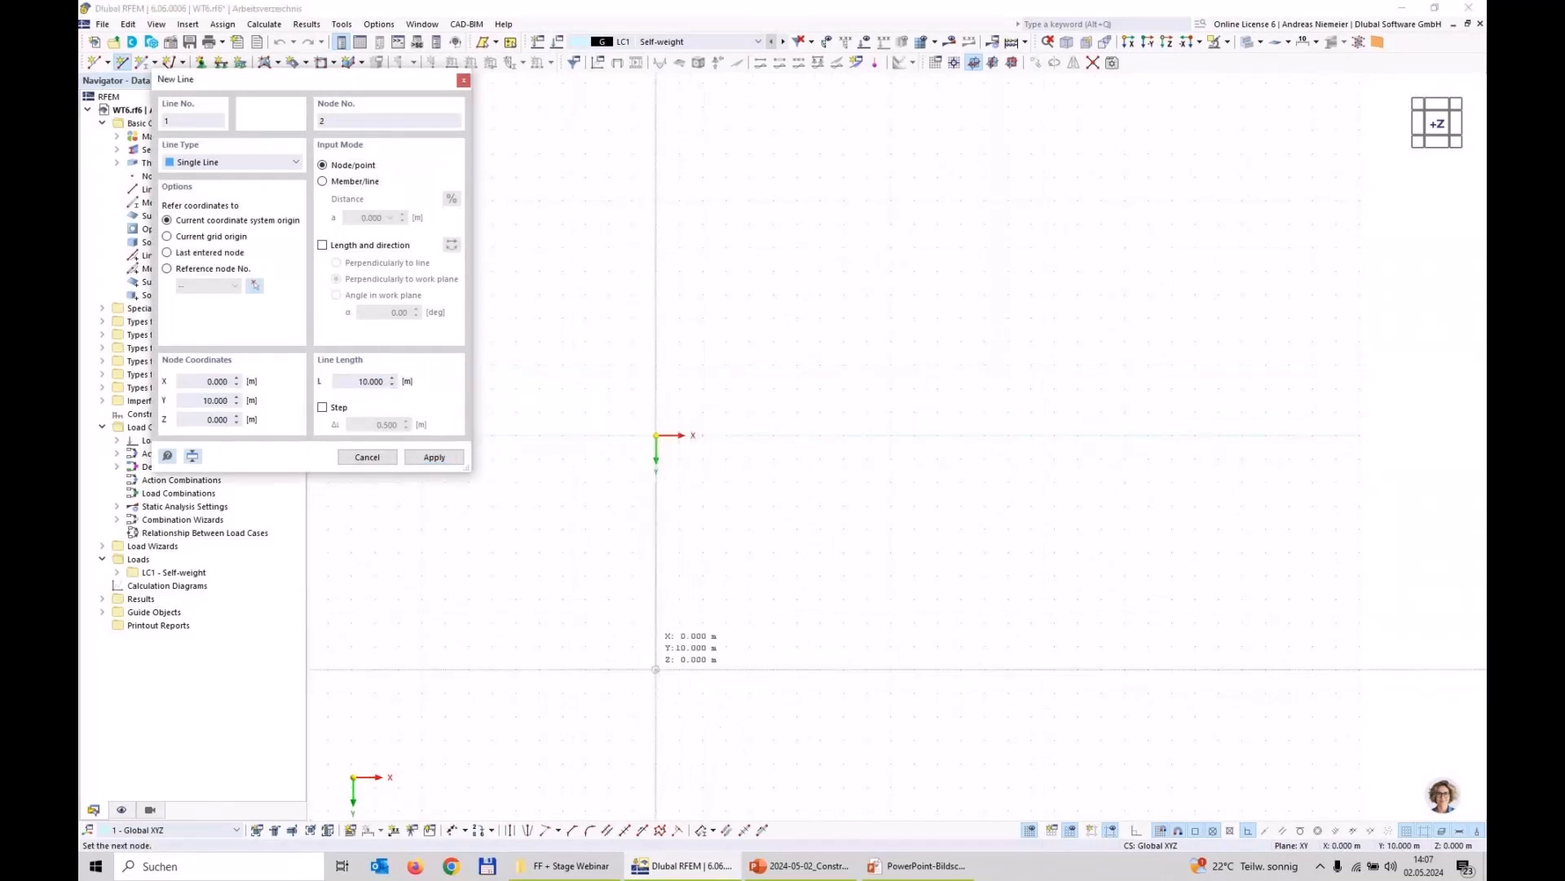
key("Escape")
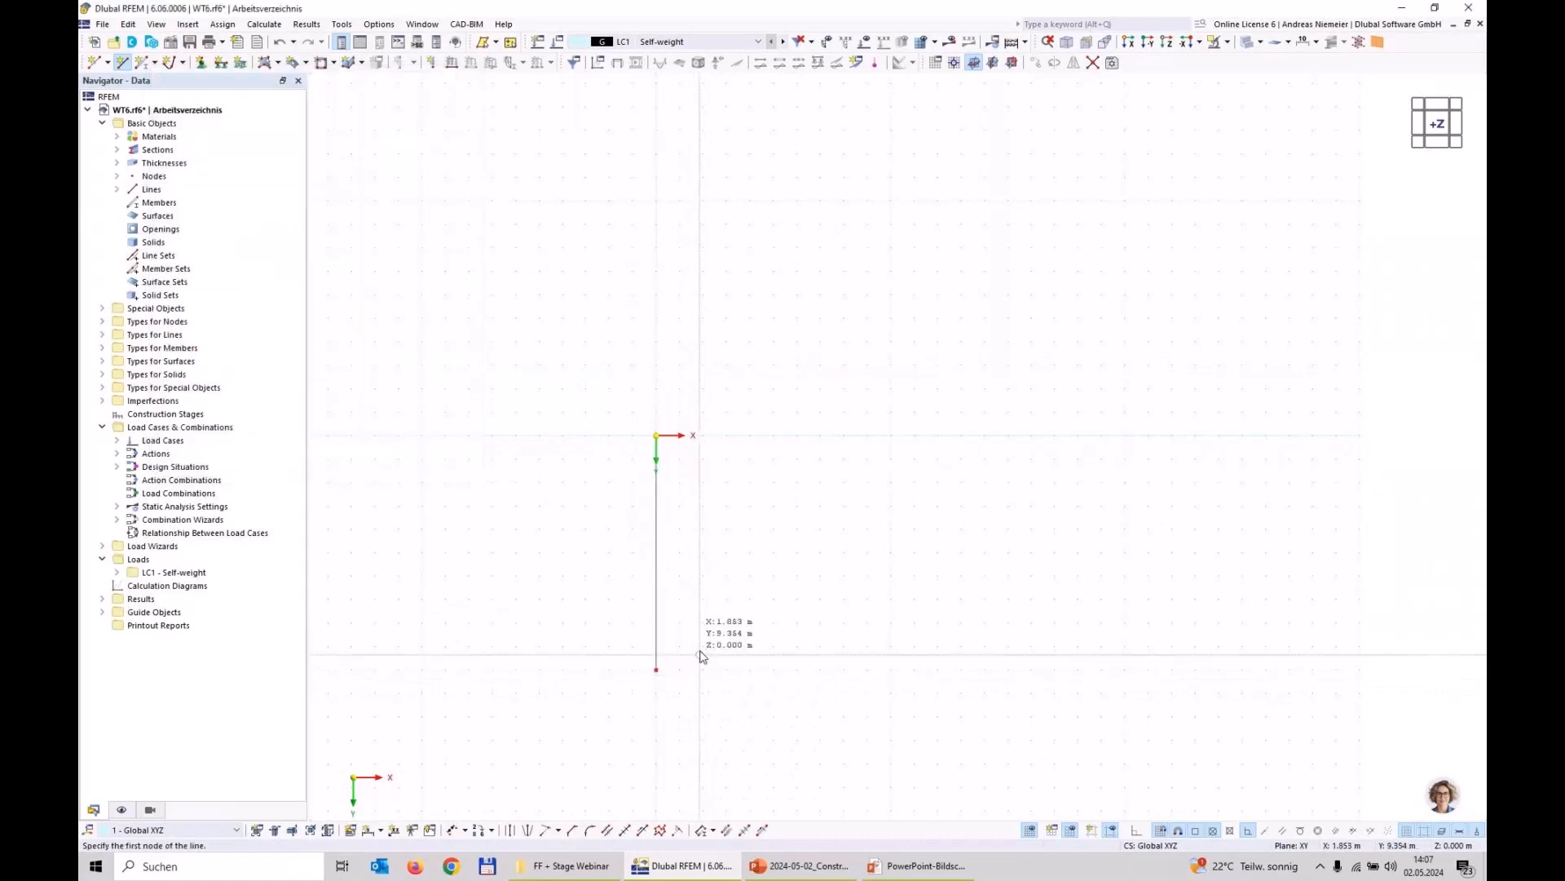
Step: Rotate the line by 30° about the Z axis through the origin
left_click(656, 657)
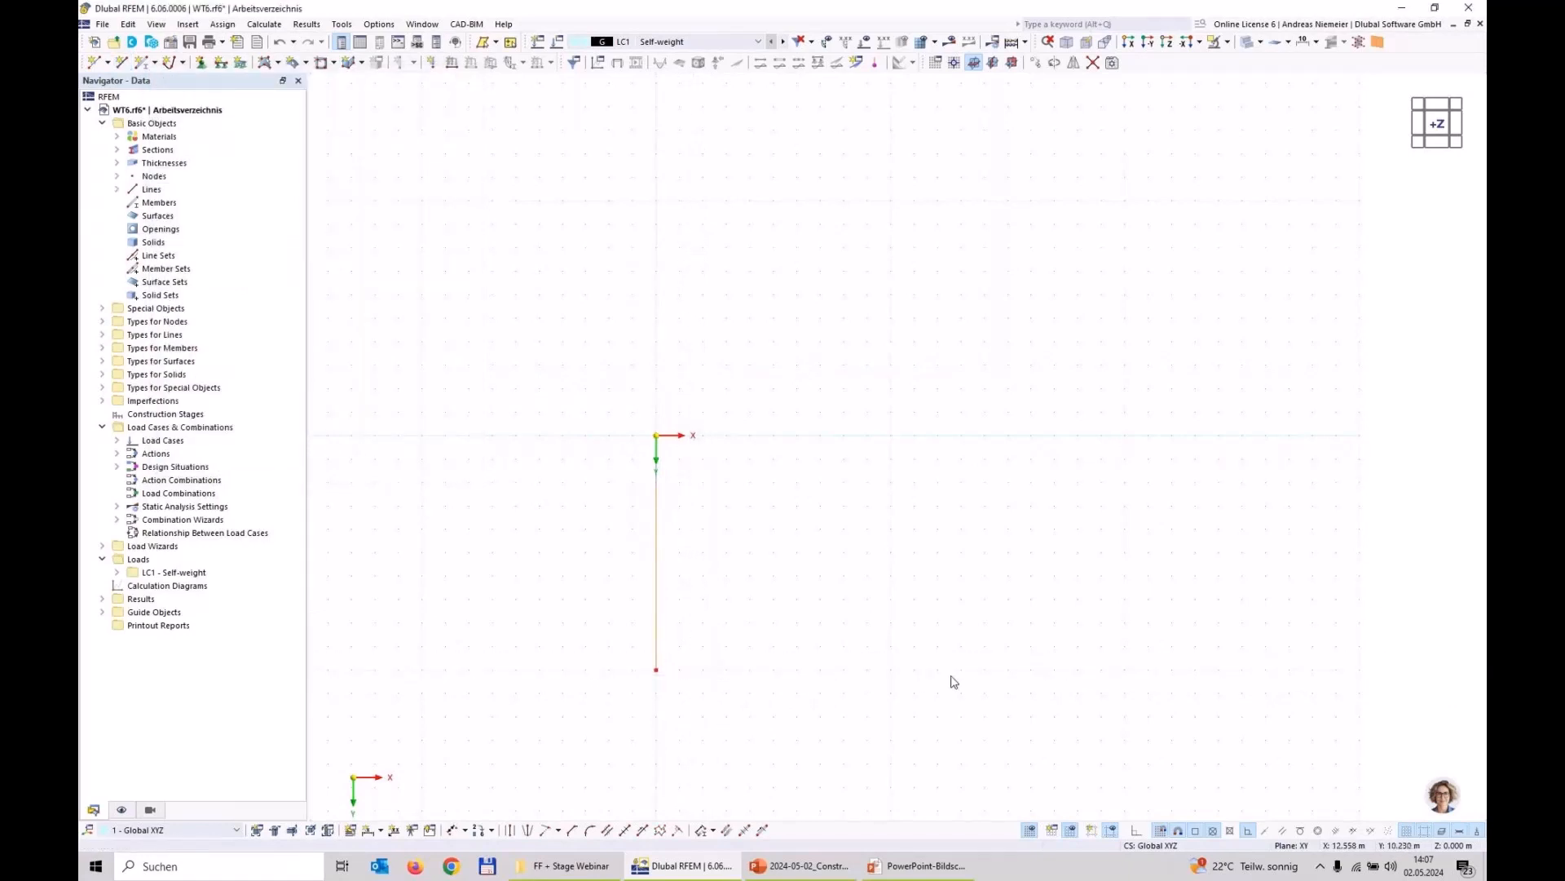
left_click(1054, 62)
double_click(607, 372)
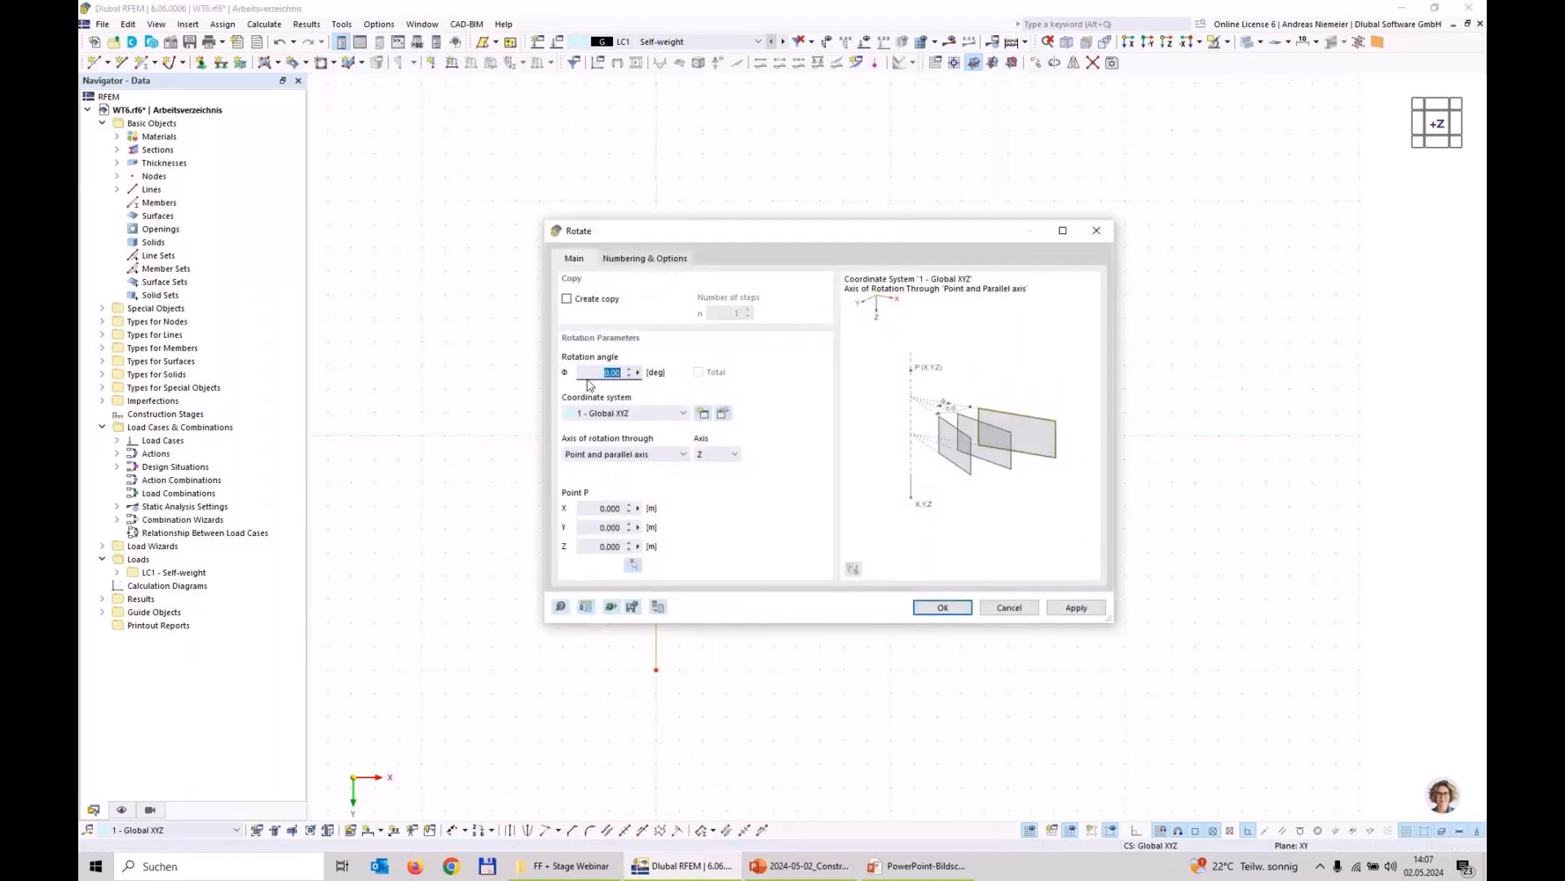
type("30")
left_click(942, 607)
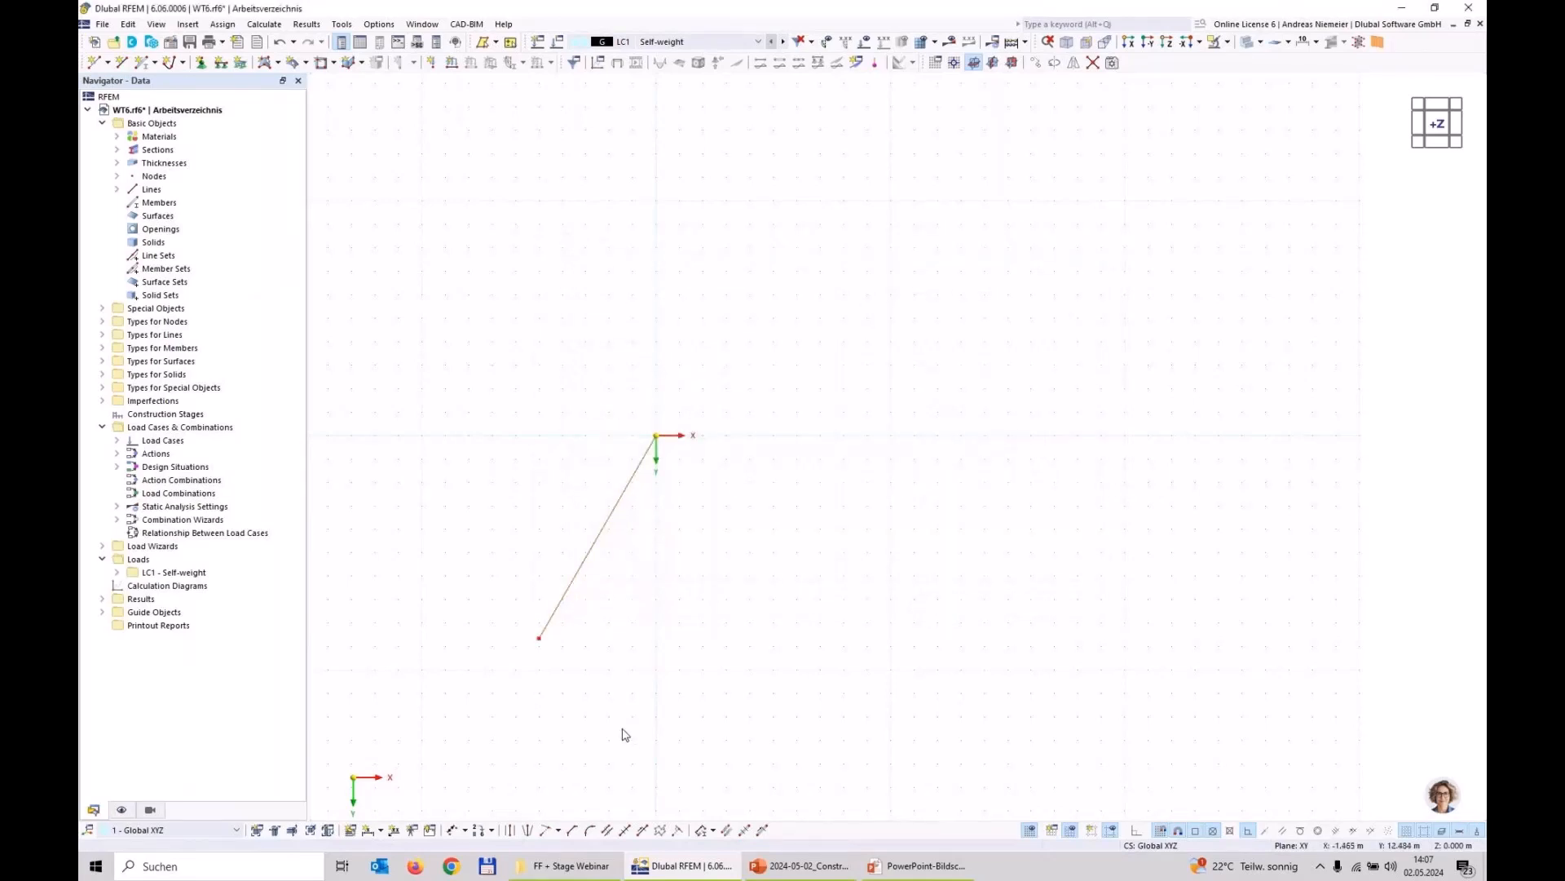
Step: Create a rotated copy of the line about the origin with its nodes linked by a line, forming an equilateral triangle
left_click_drag(625, 739, 481, 562)
left_click(1054, 62)
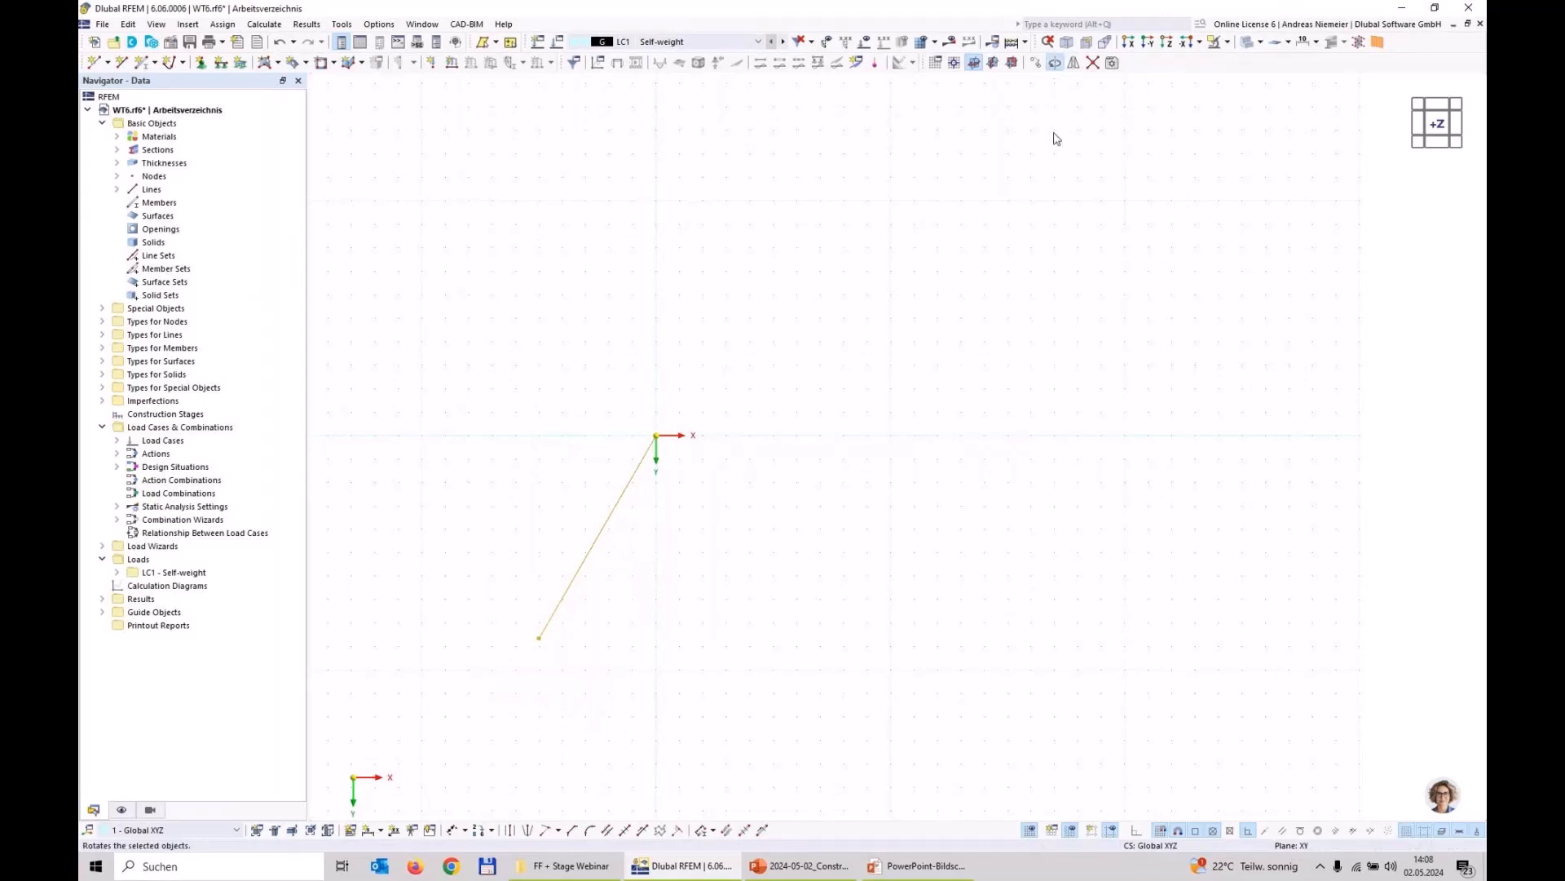
left_click(589, 374)
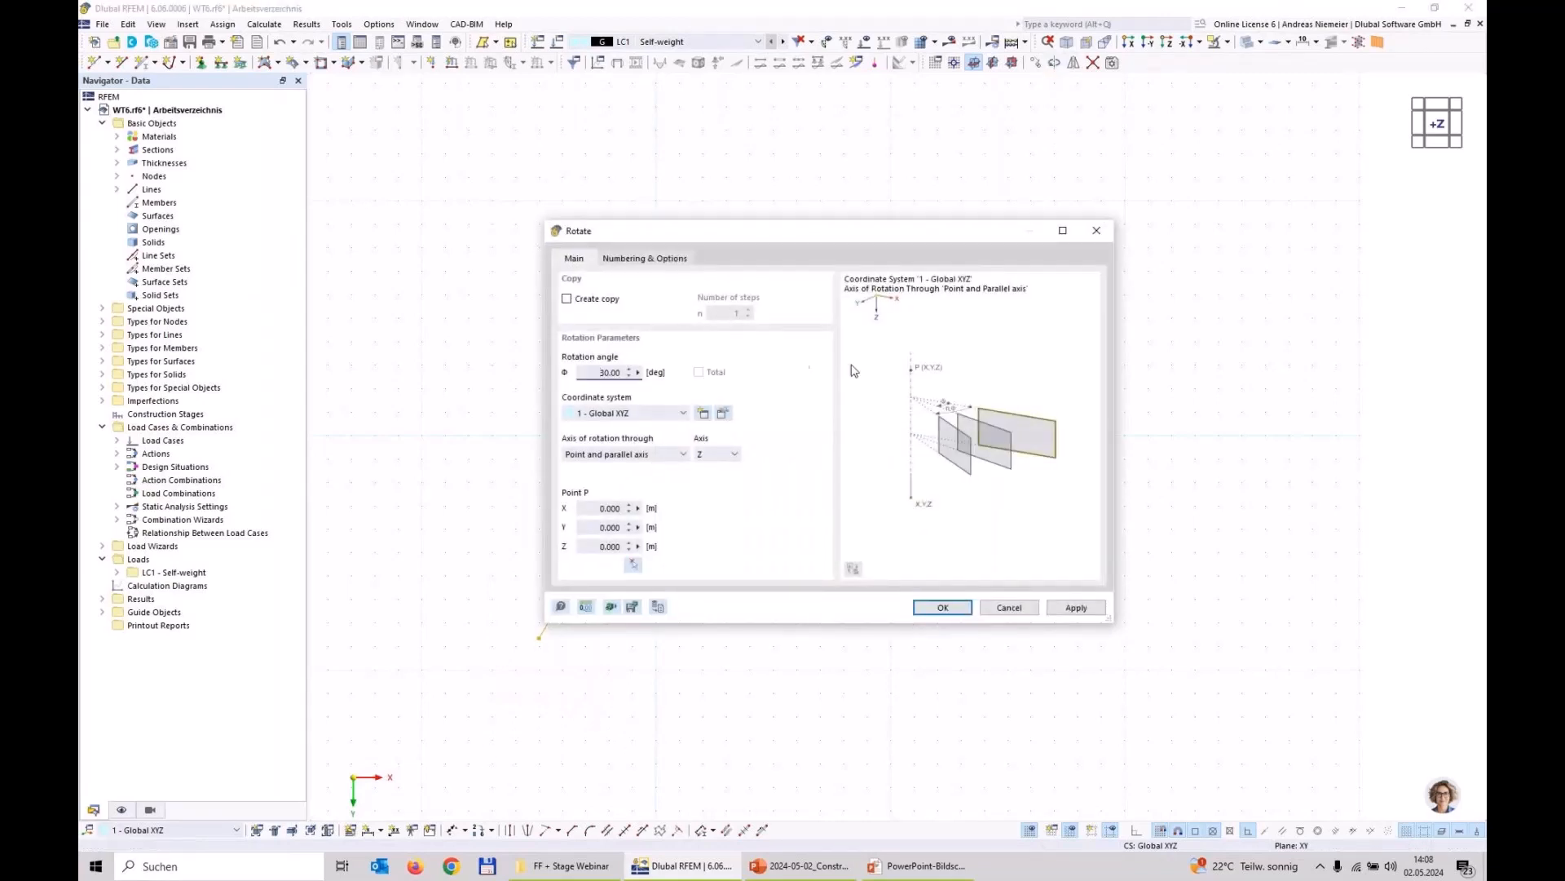
double_click(622, 369)
key("BackSpace")
left_click(567, 299)
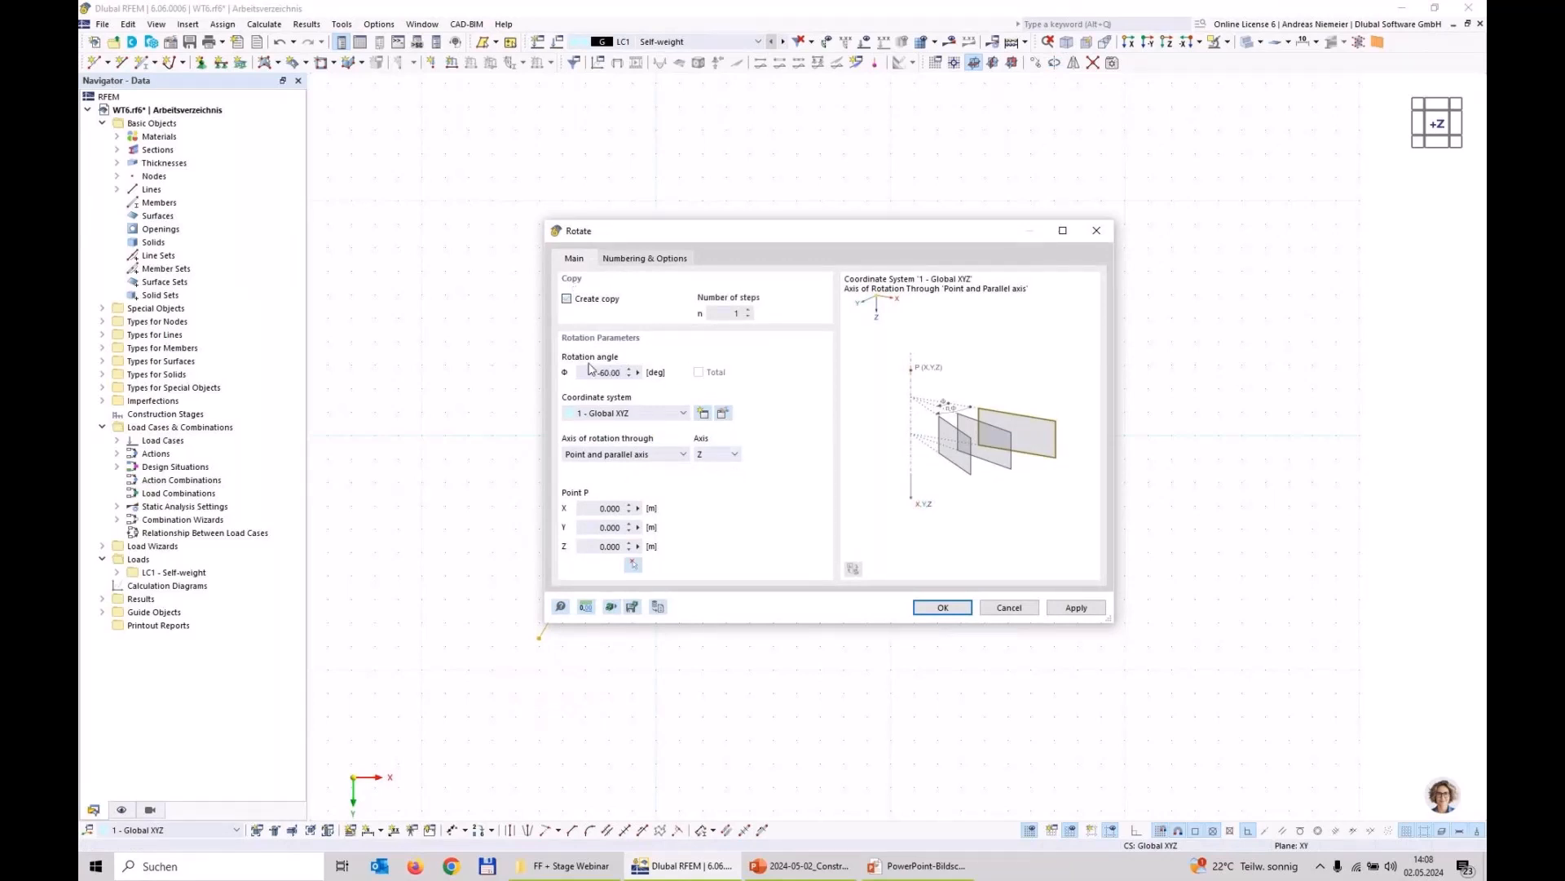
left_click(668, 265)
left_click(595, 448)
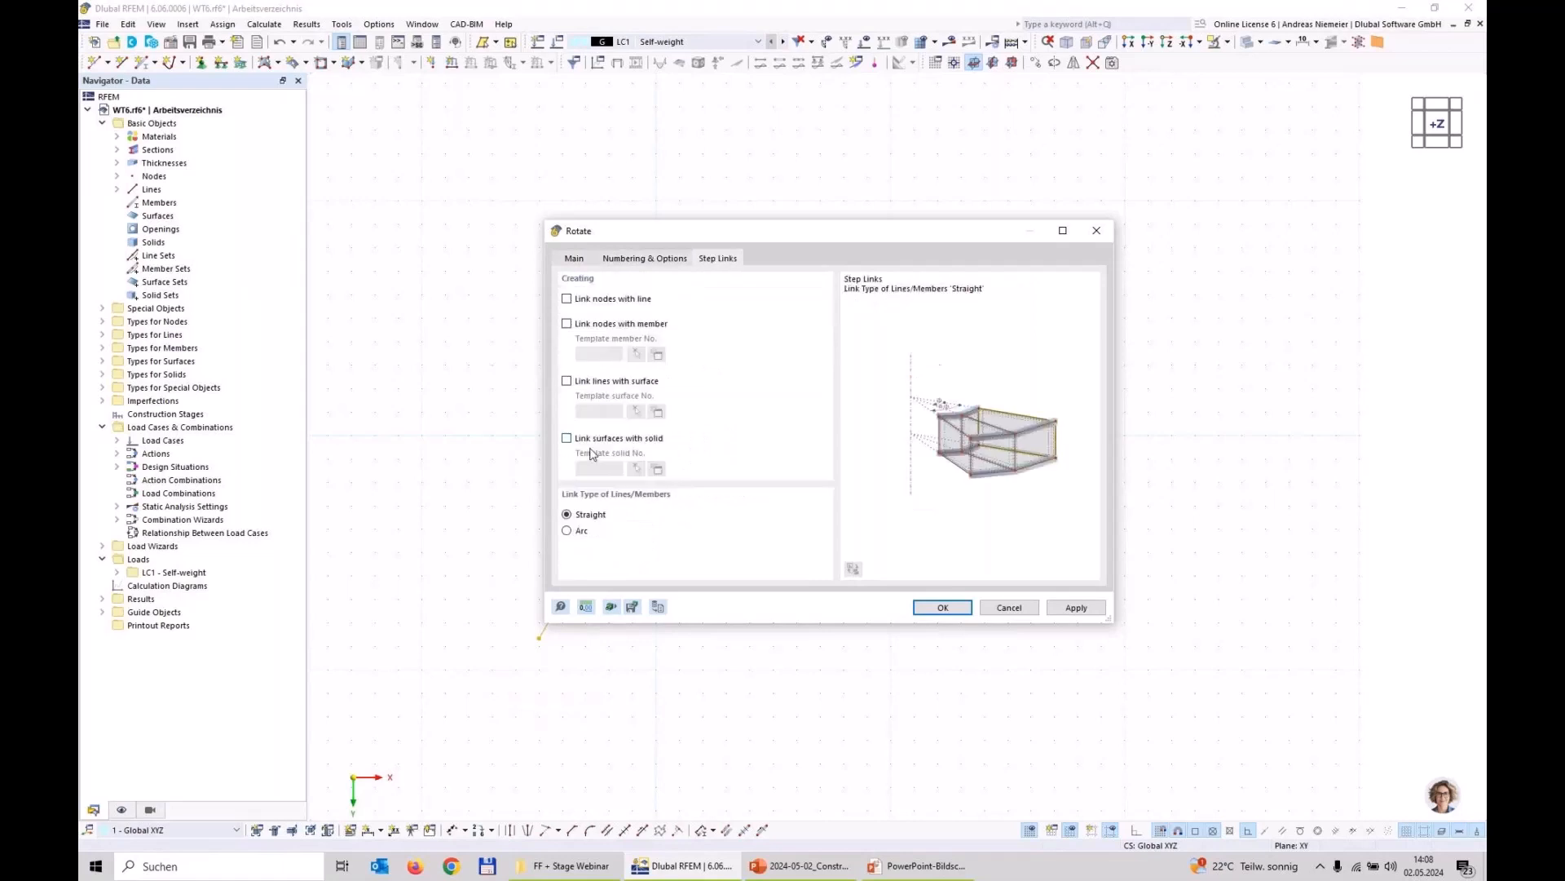
left_click(607, 300)
left_click(944, 611)
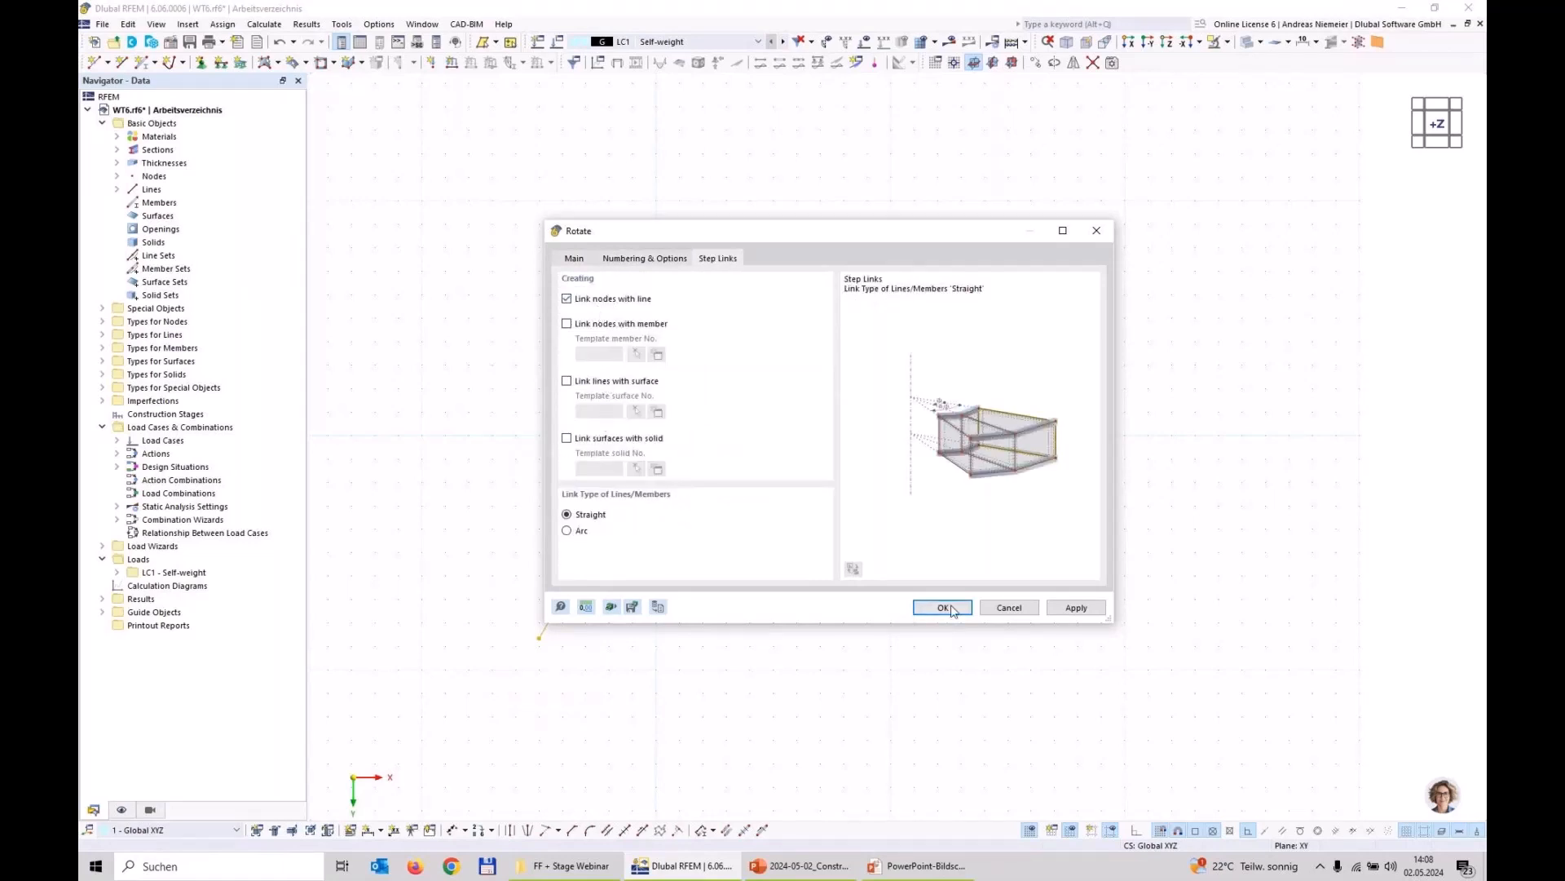
left_click(905, 705)
Step: Draw three equal circles centred on the triangle's corners so that they touch each other at the midpoints of its sides
middle_click_drag(653, 723, 825, 627)
scroll(793, 626, "up", 4)
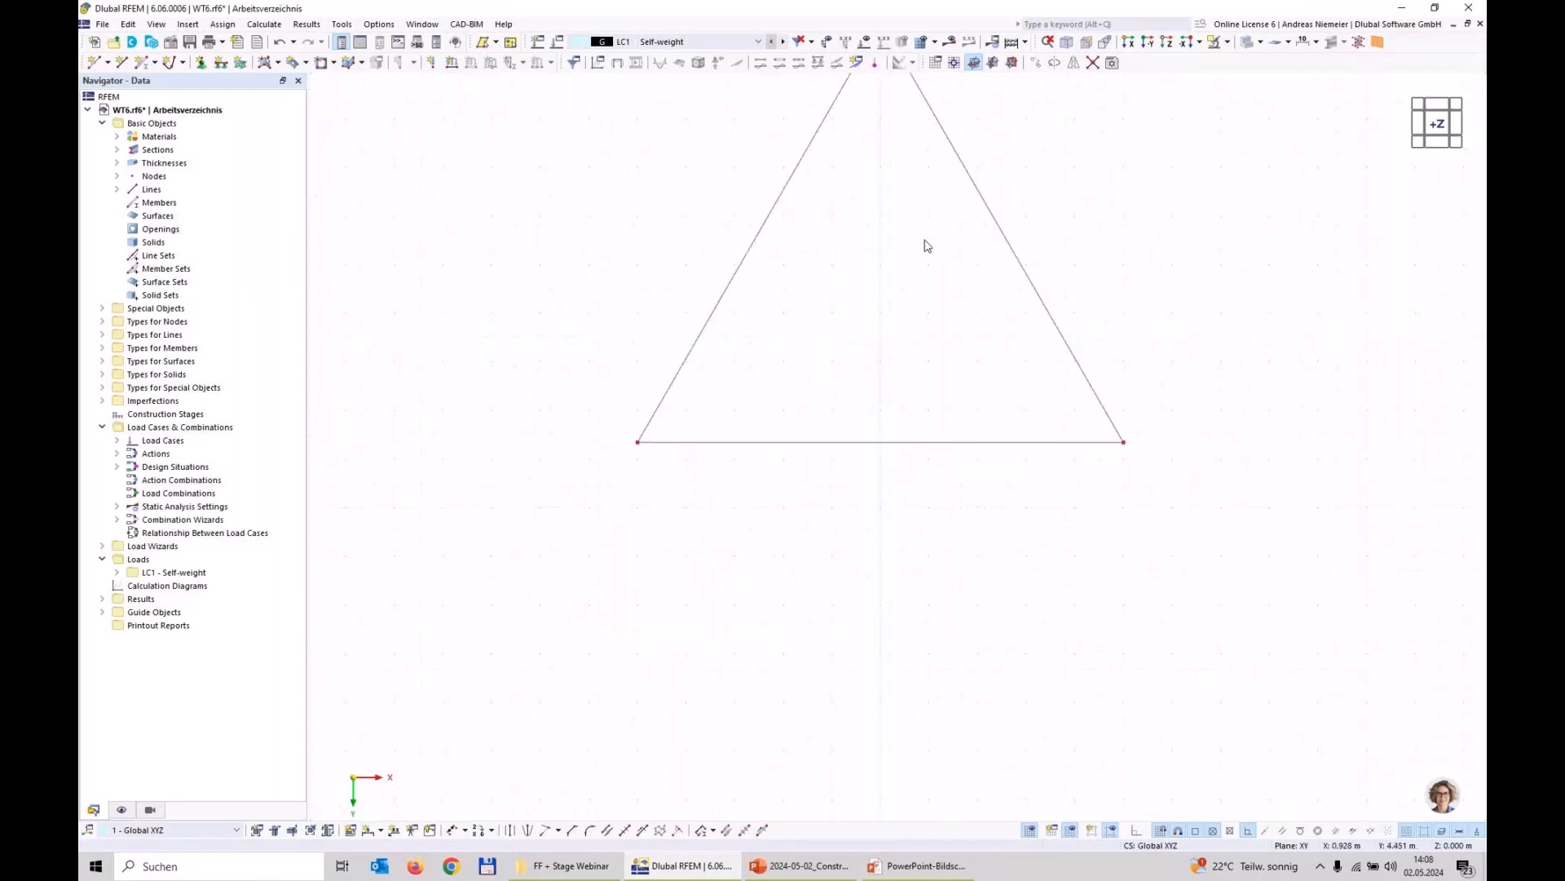
middle_click_drag(926, 245, 839, 417)
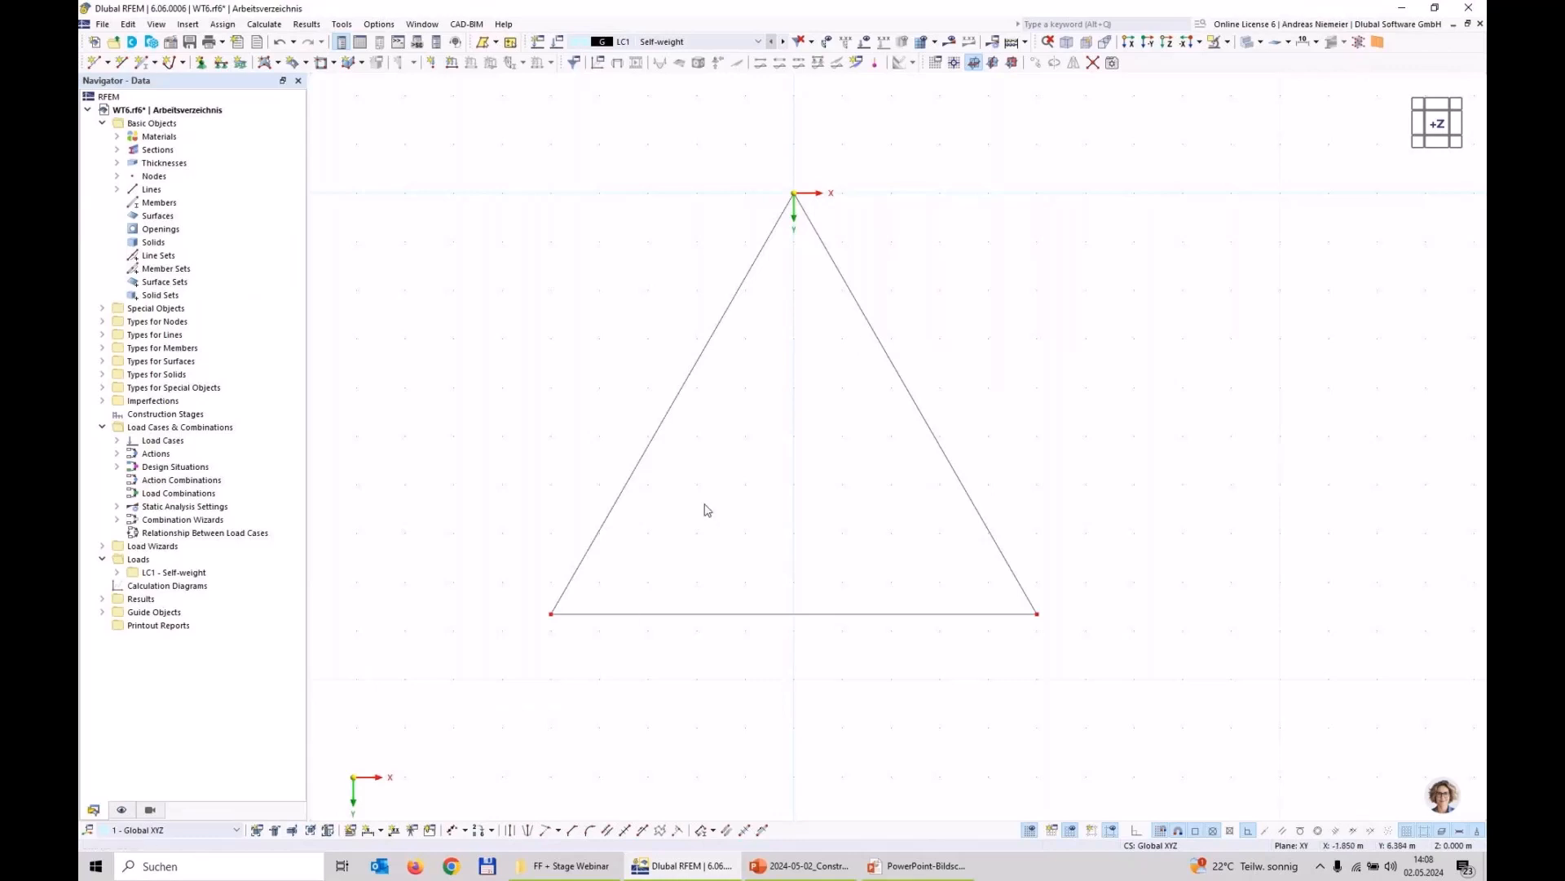
scroll(702, 510, "down", 2)
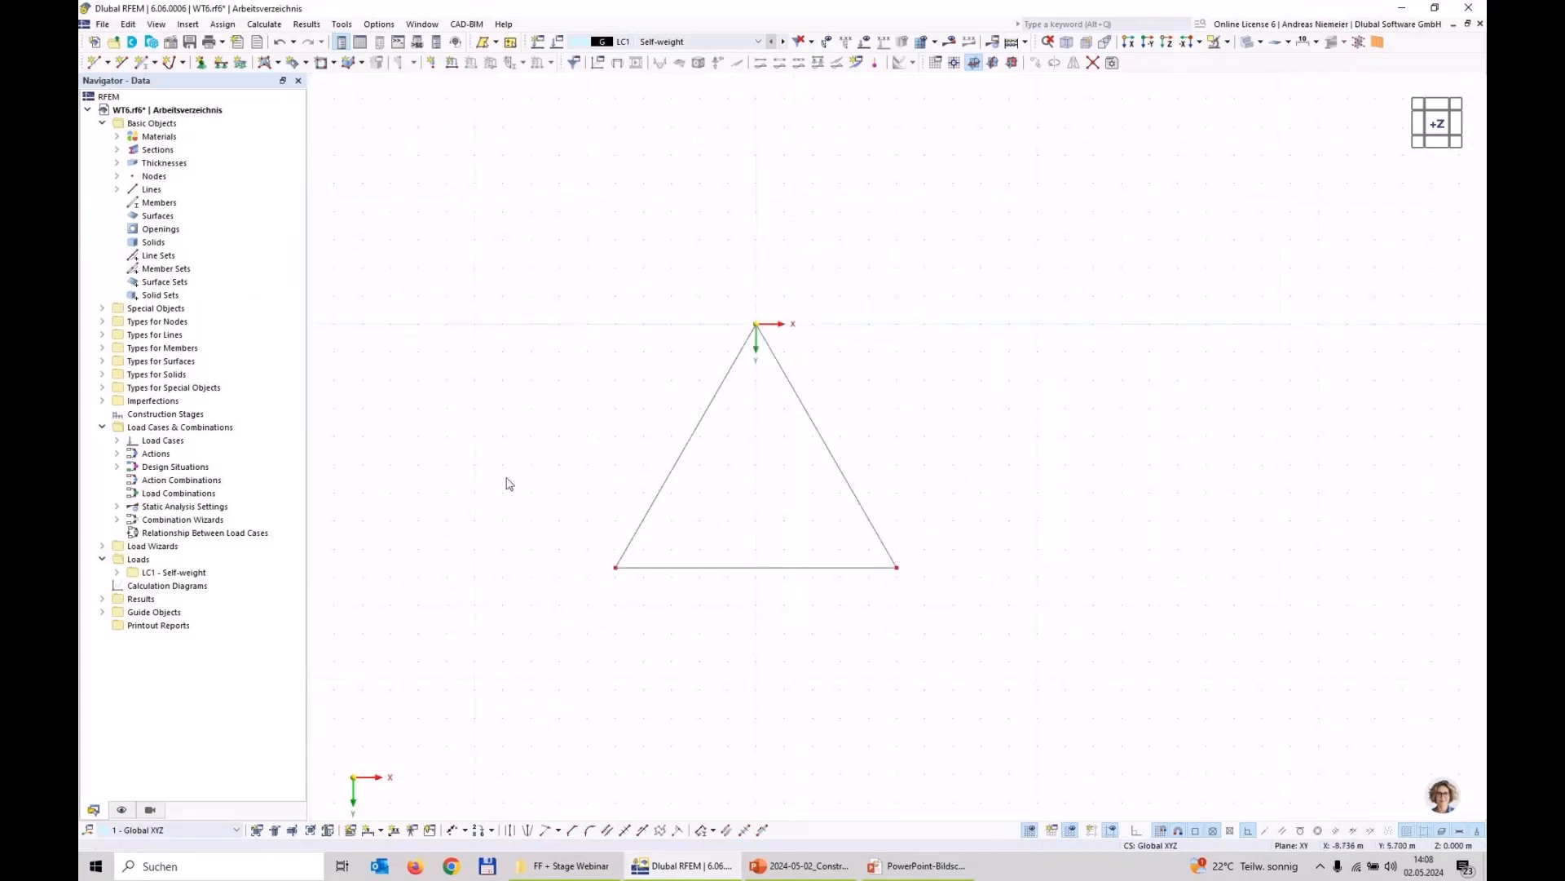
left_click(182, 62)
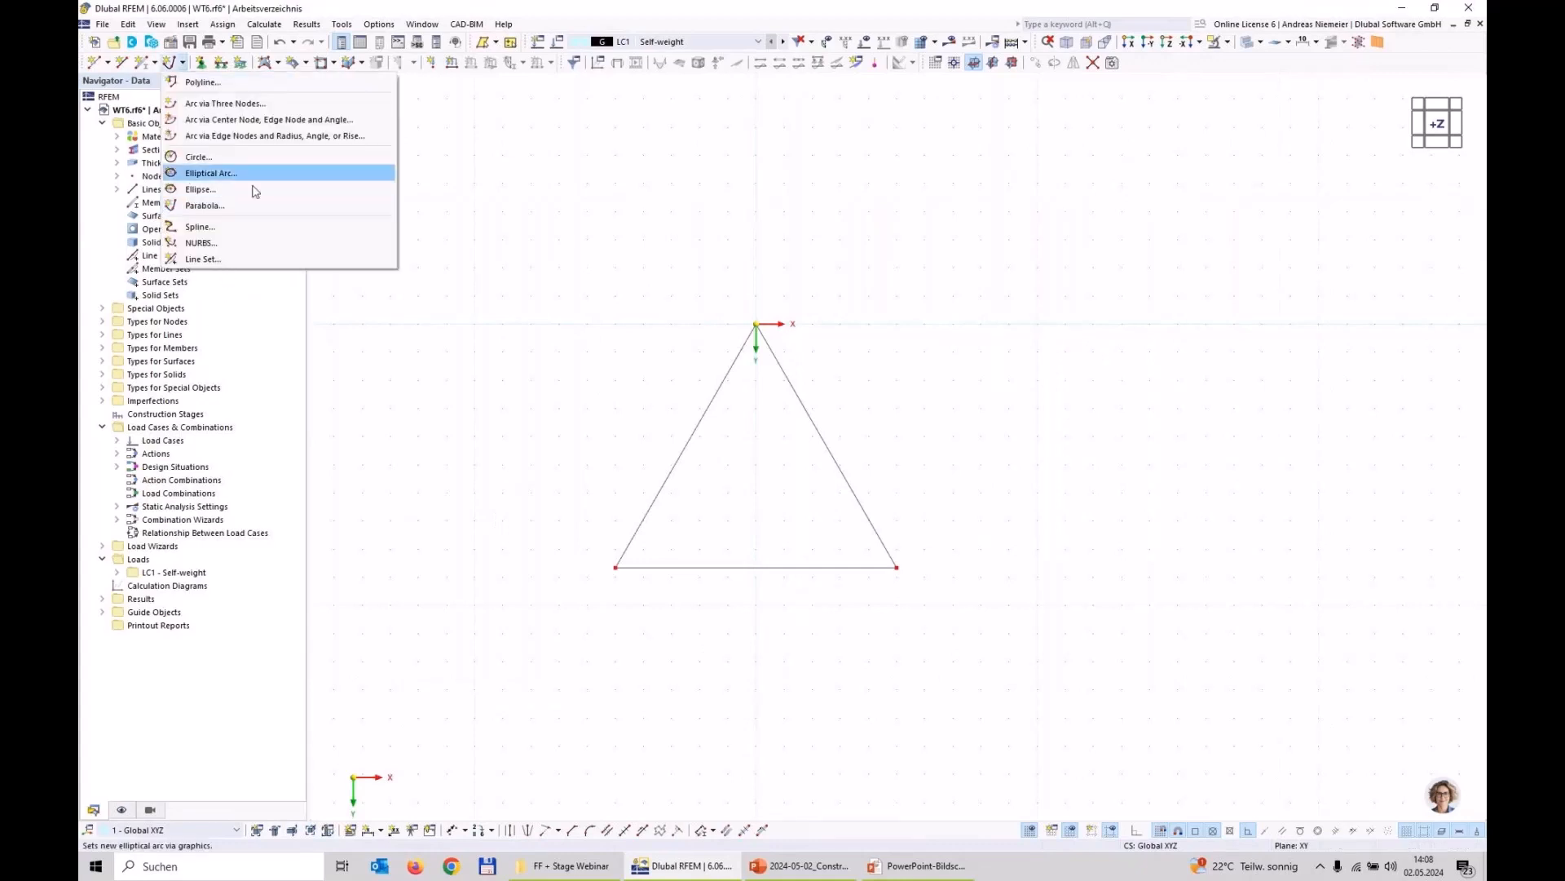
left_click(259, 157)
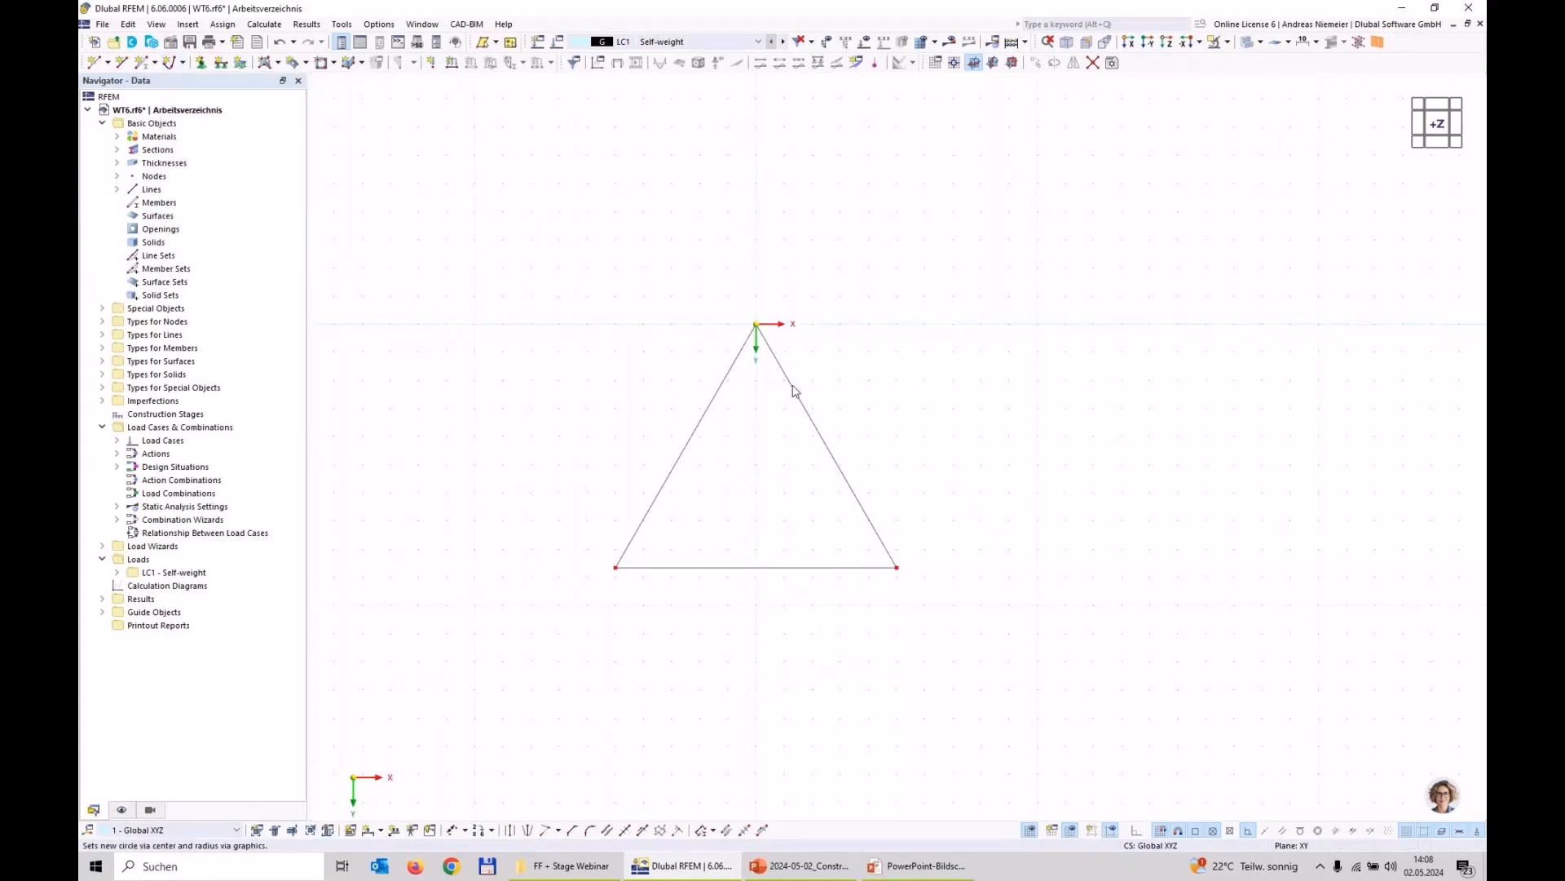
left_click(756, 323)
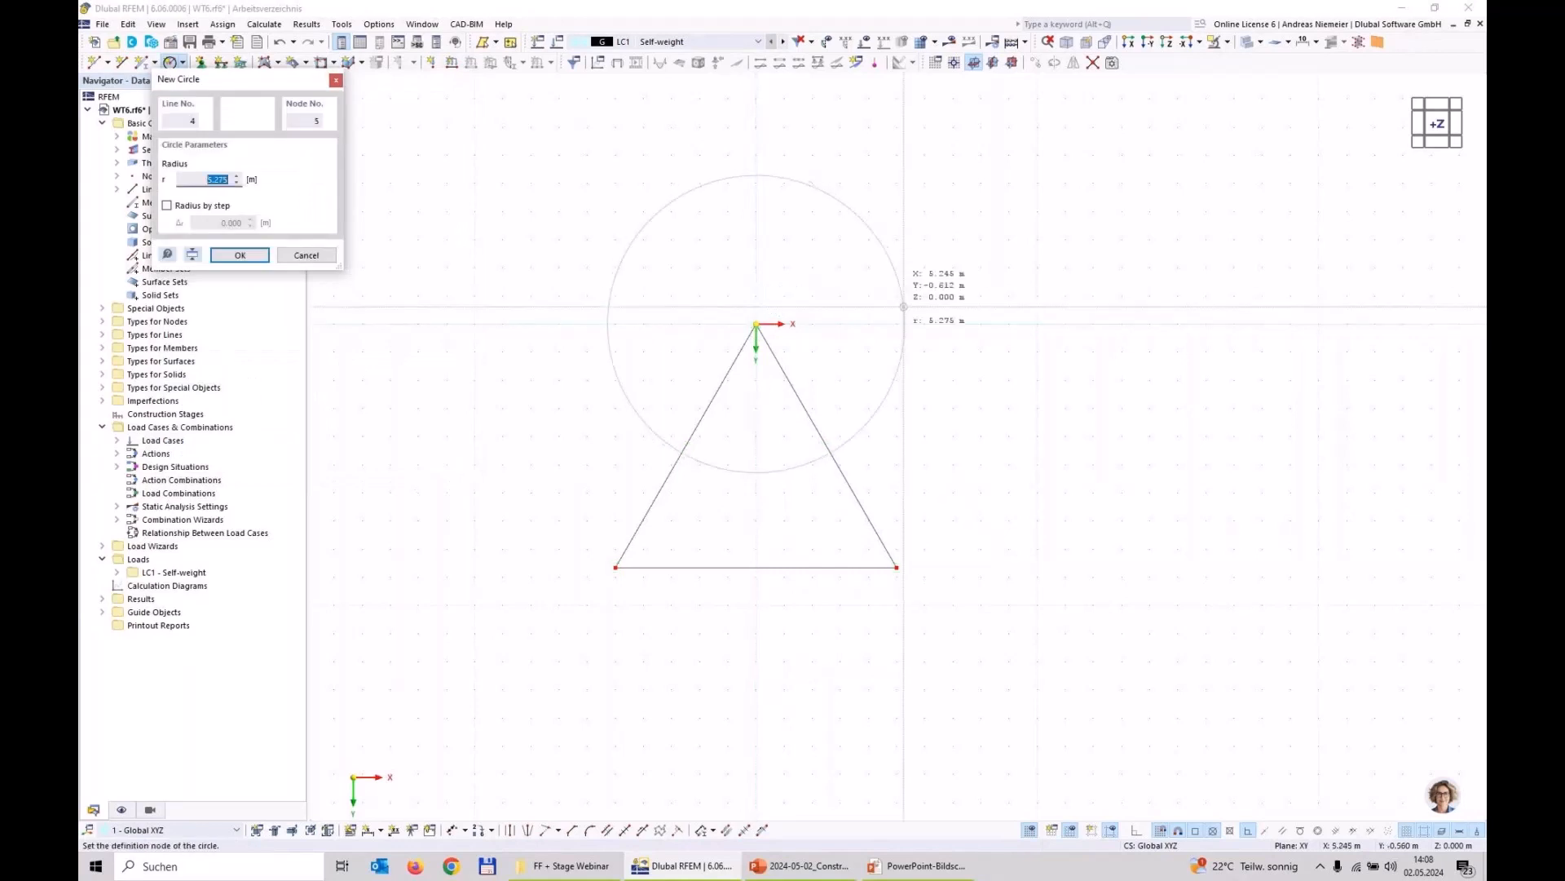
left_click(896, 308)
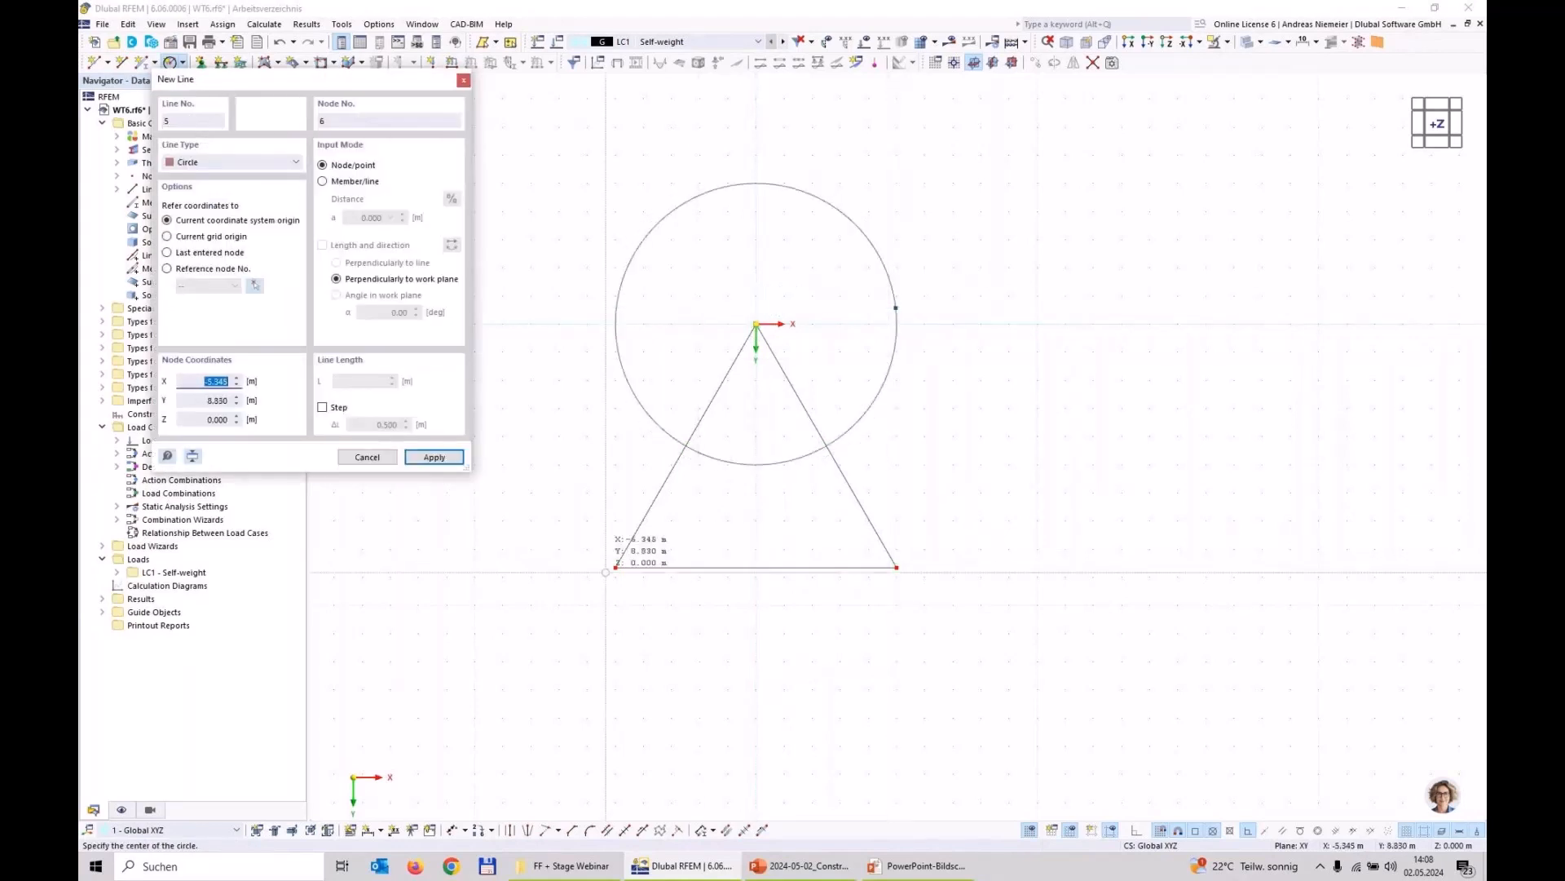
left_click(616, 566)
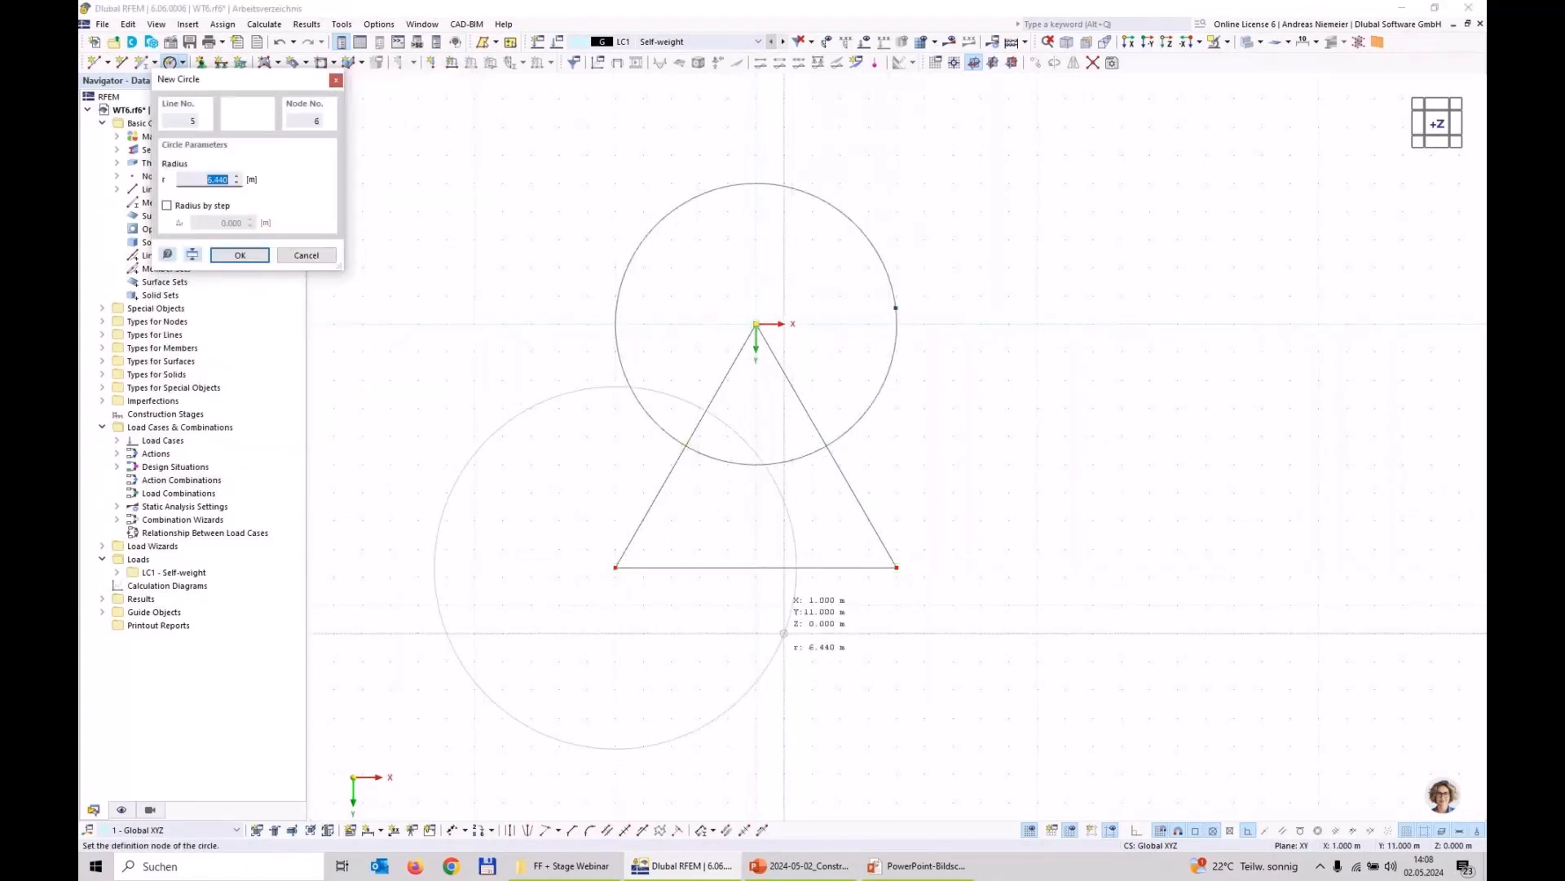
left_click(746, 618)
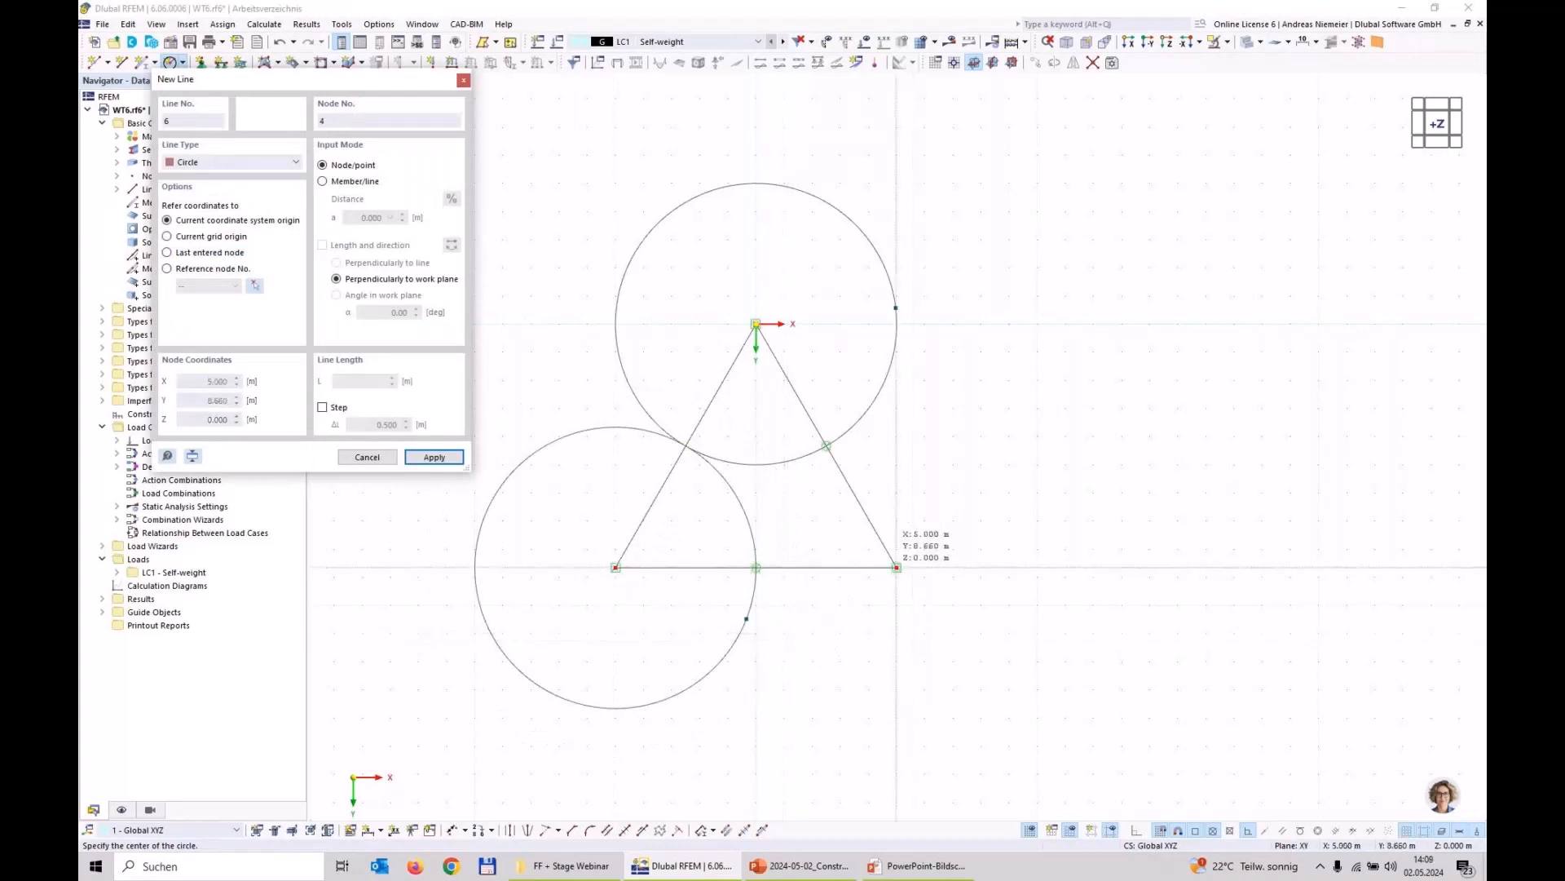
left_click(897, 566)
left_click(1006, 509)
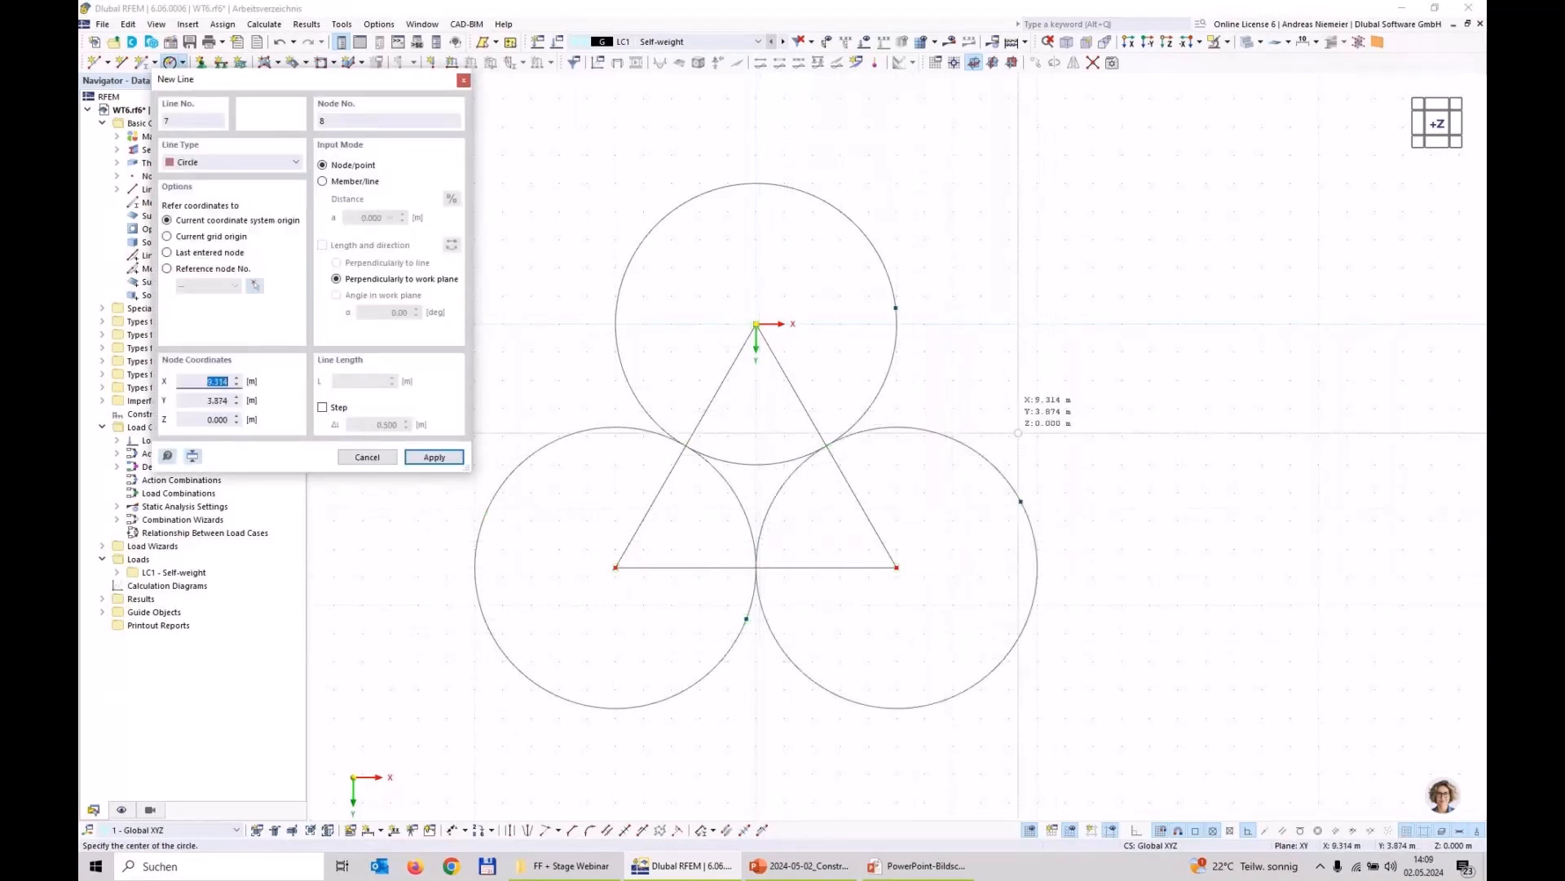
key("Escape")
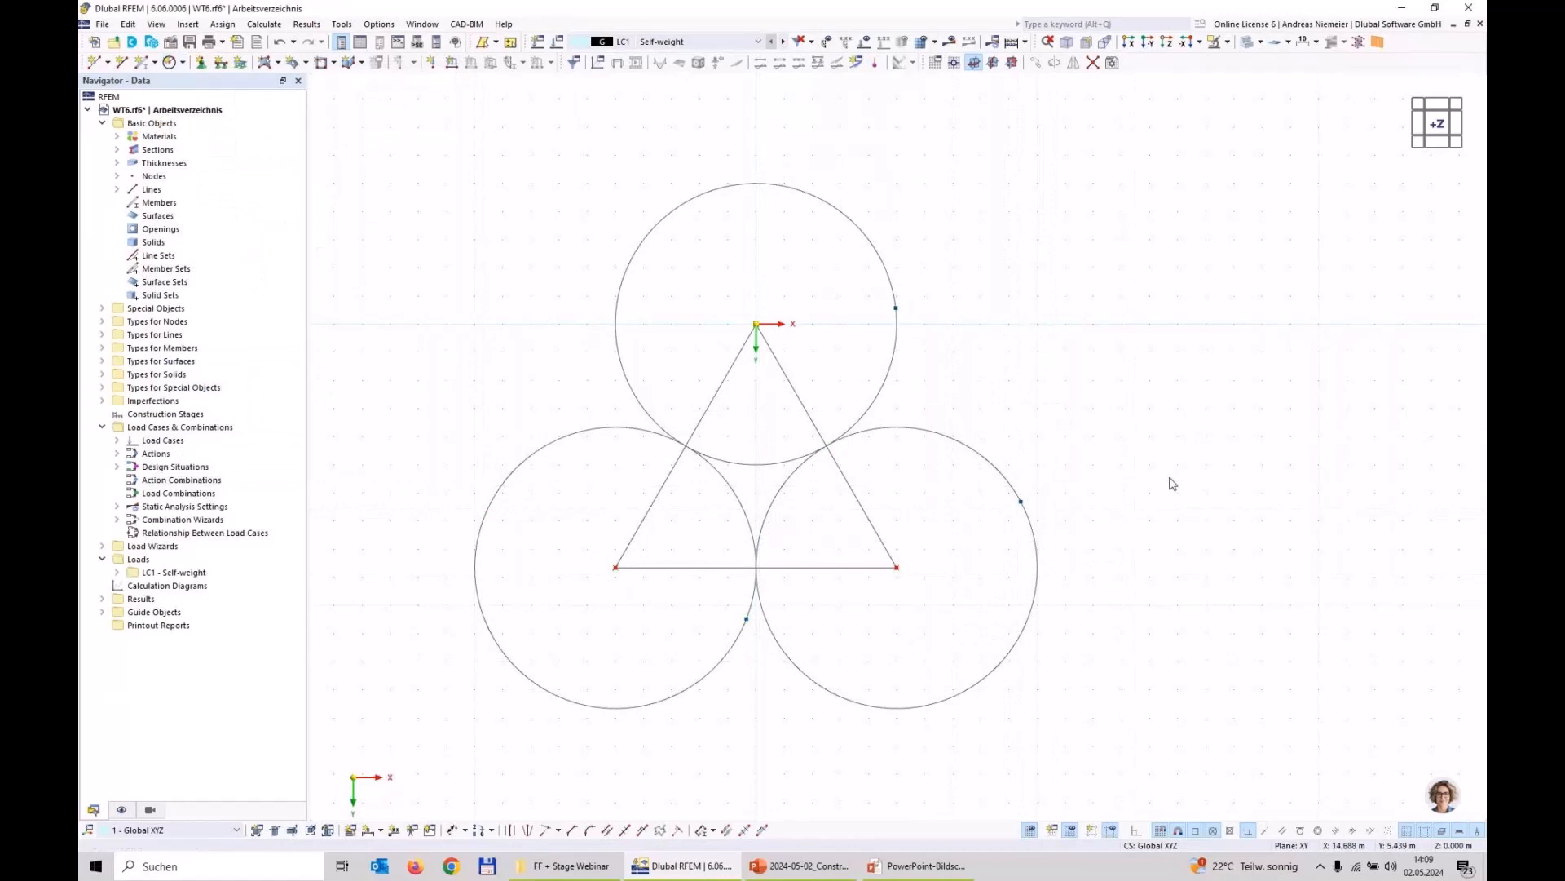
Step: Draw a 1 m radius circle centred on each of the two lower corners of the triangle
left_click(179, 64)
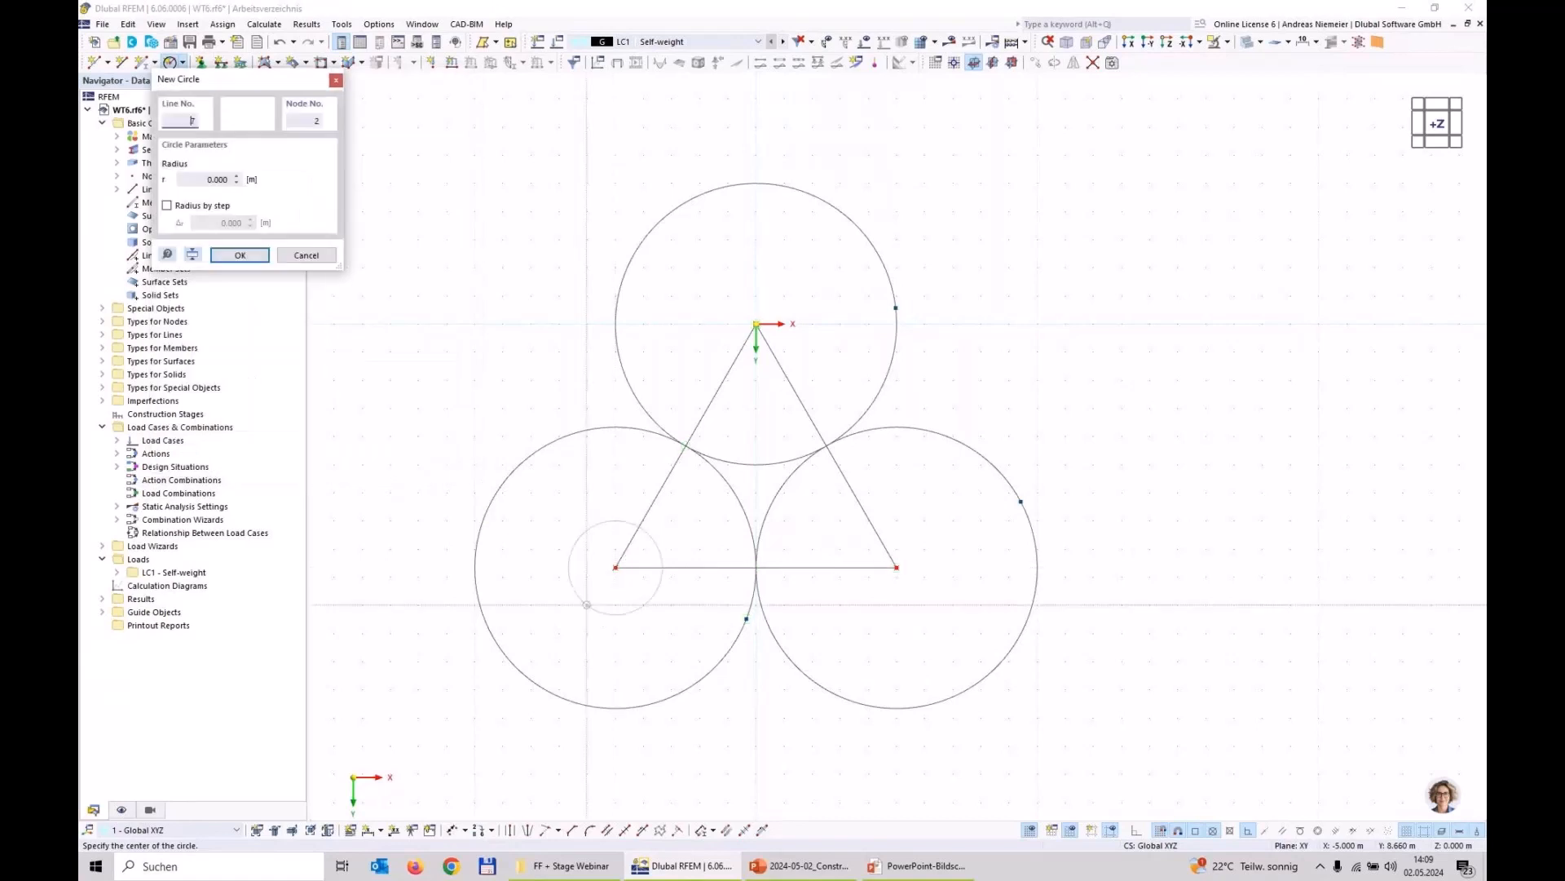
left_click(615, 567)
type("1")
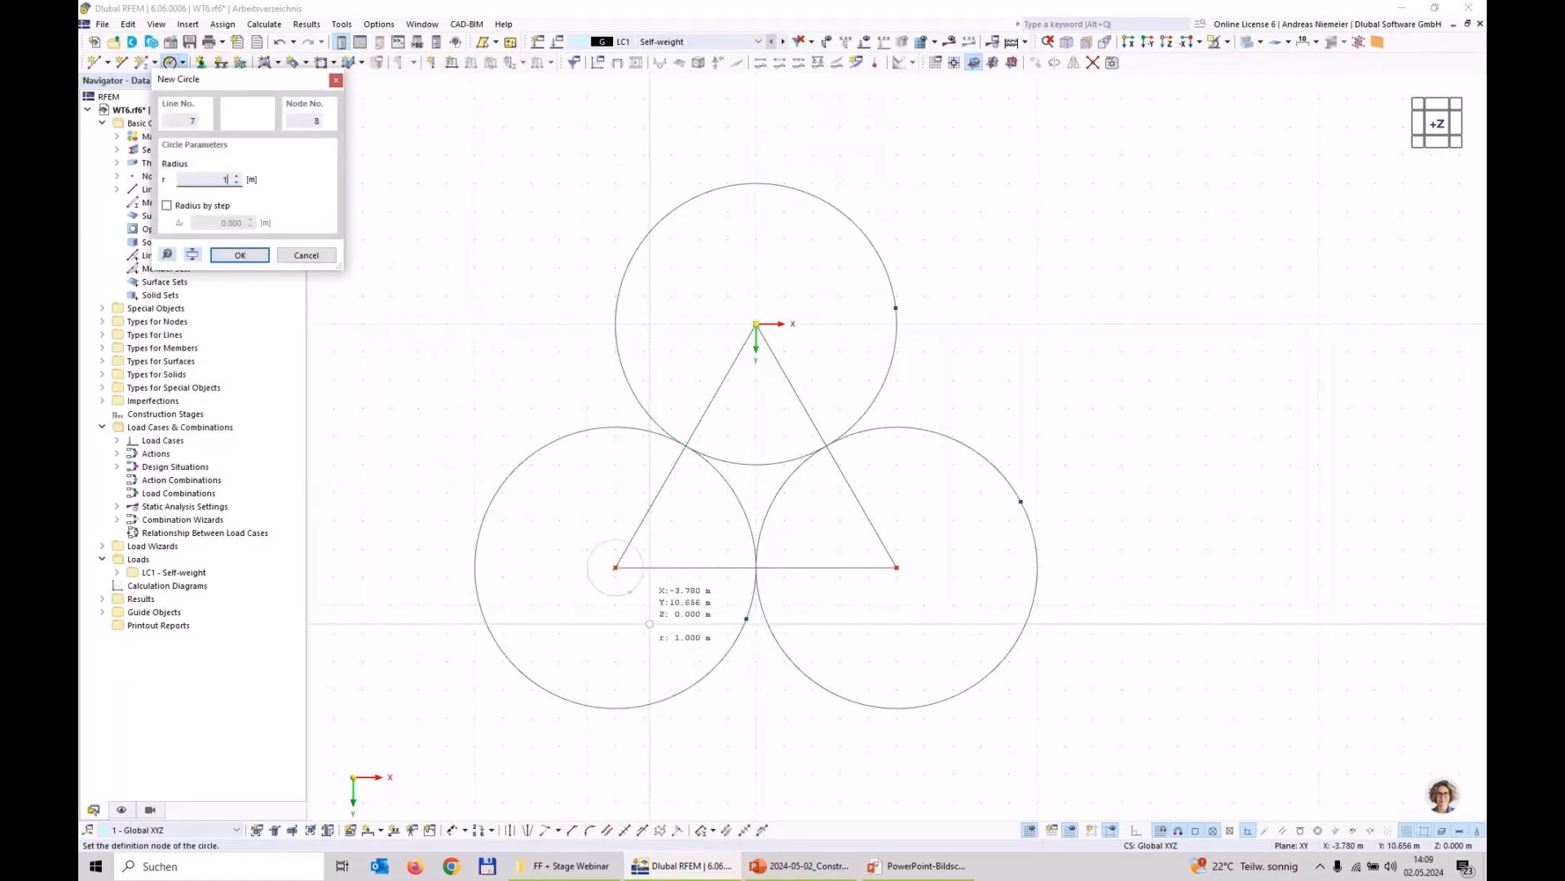
key("Return")
left_click(897, 567)
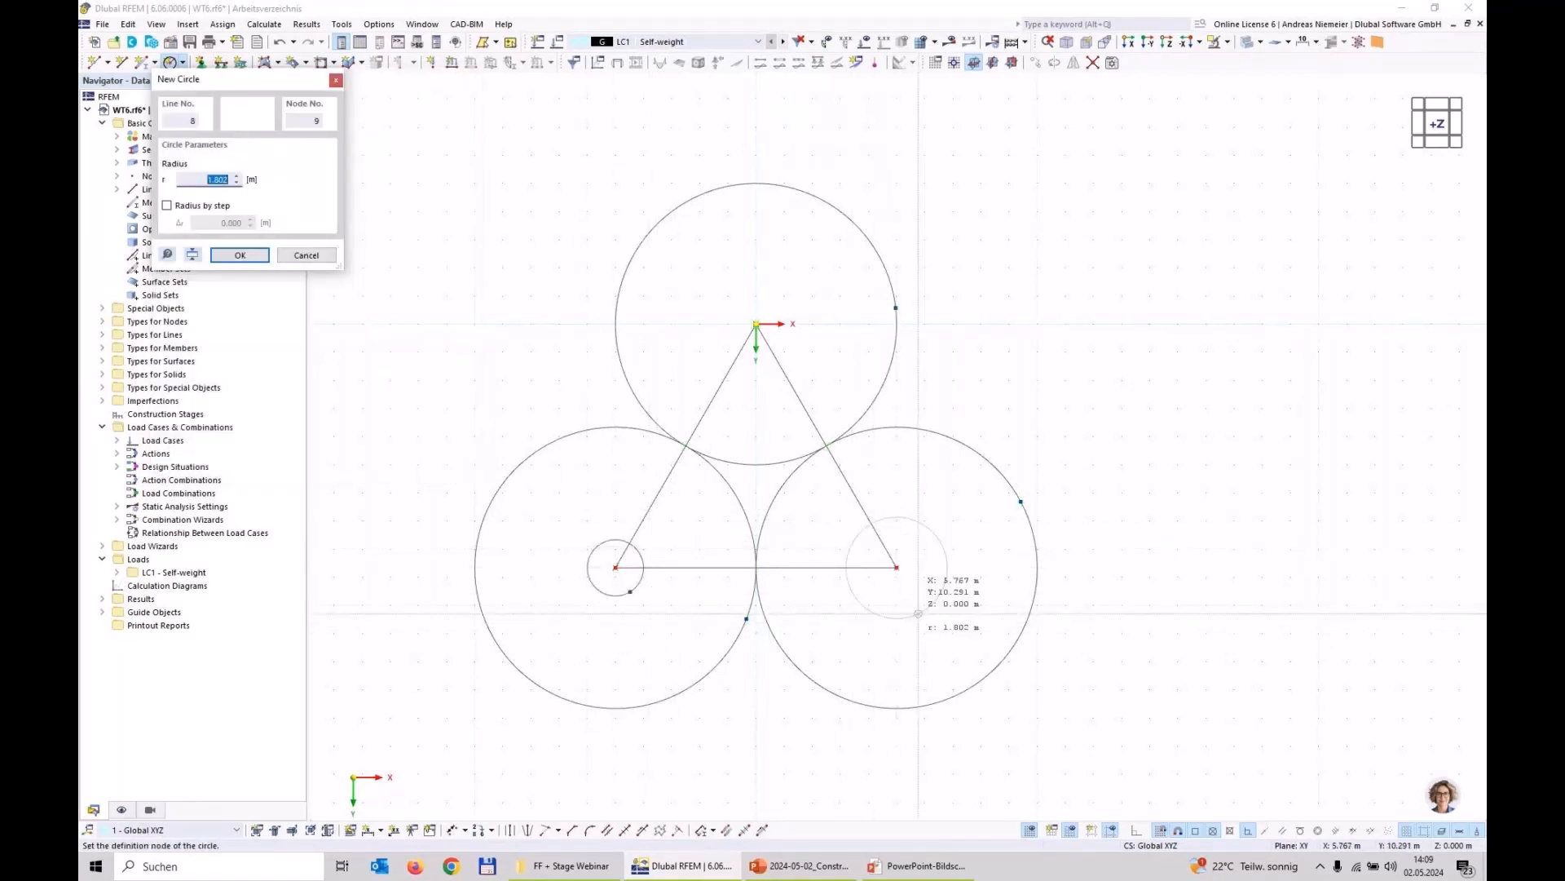
type("1")
key("Return")
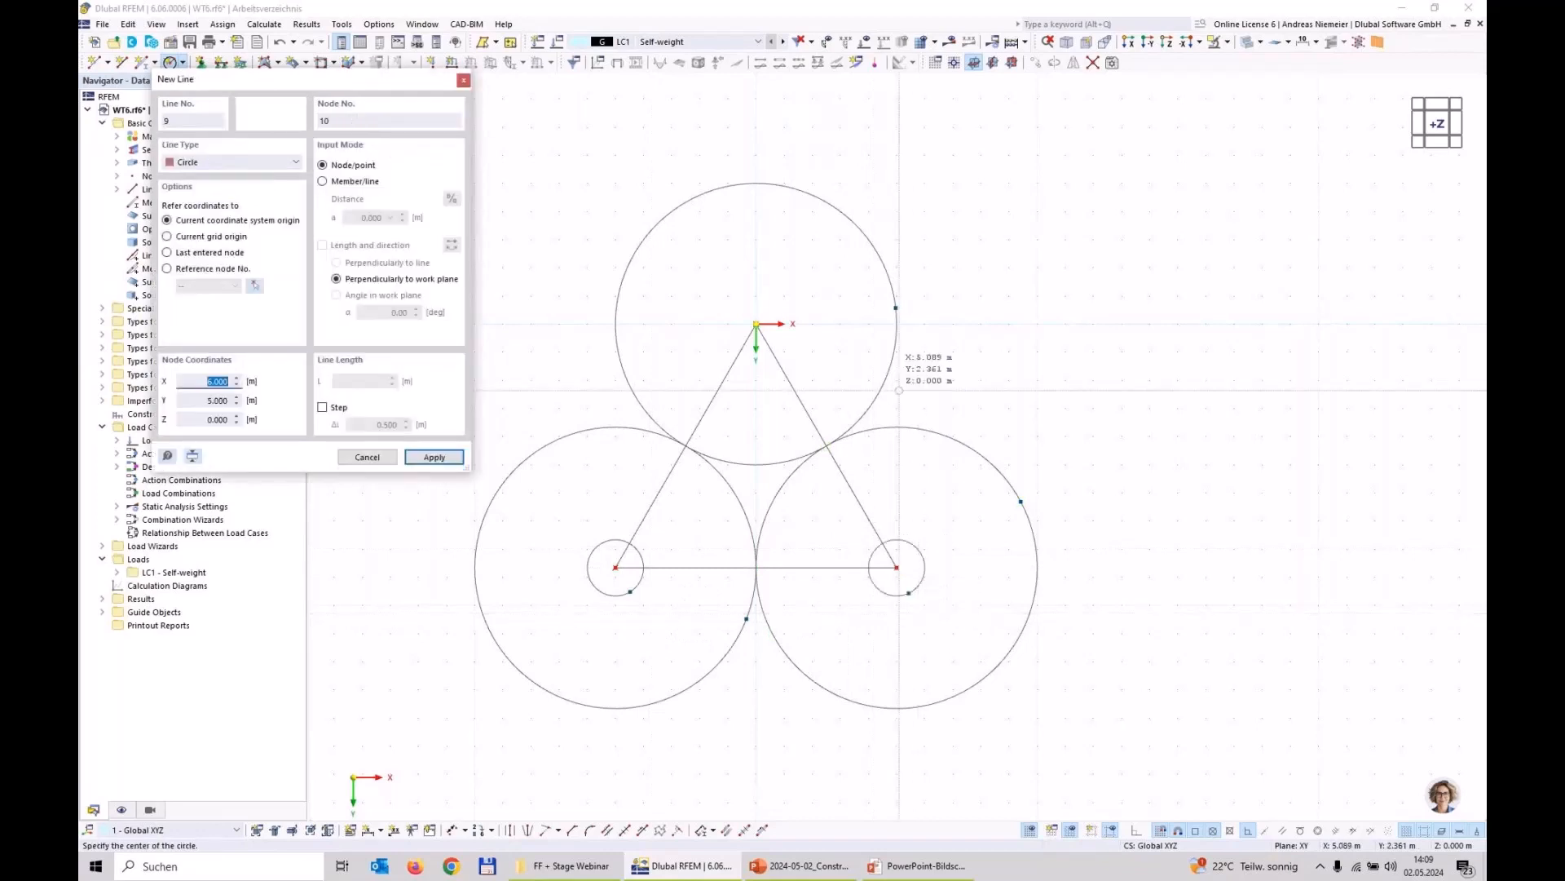
Step: Draw a 2 m radius circle centred on the triangle's upper corner at the origin
left_click(756, 324)
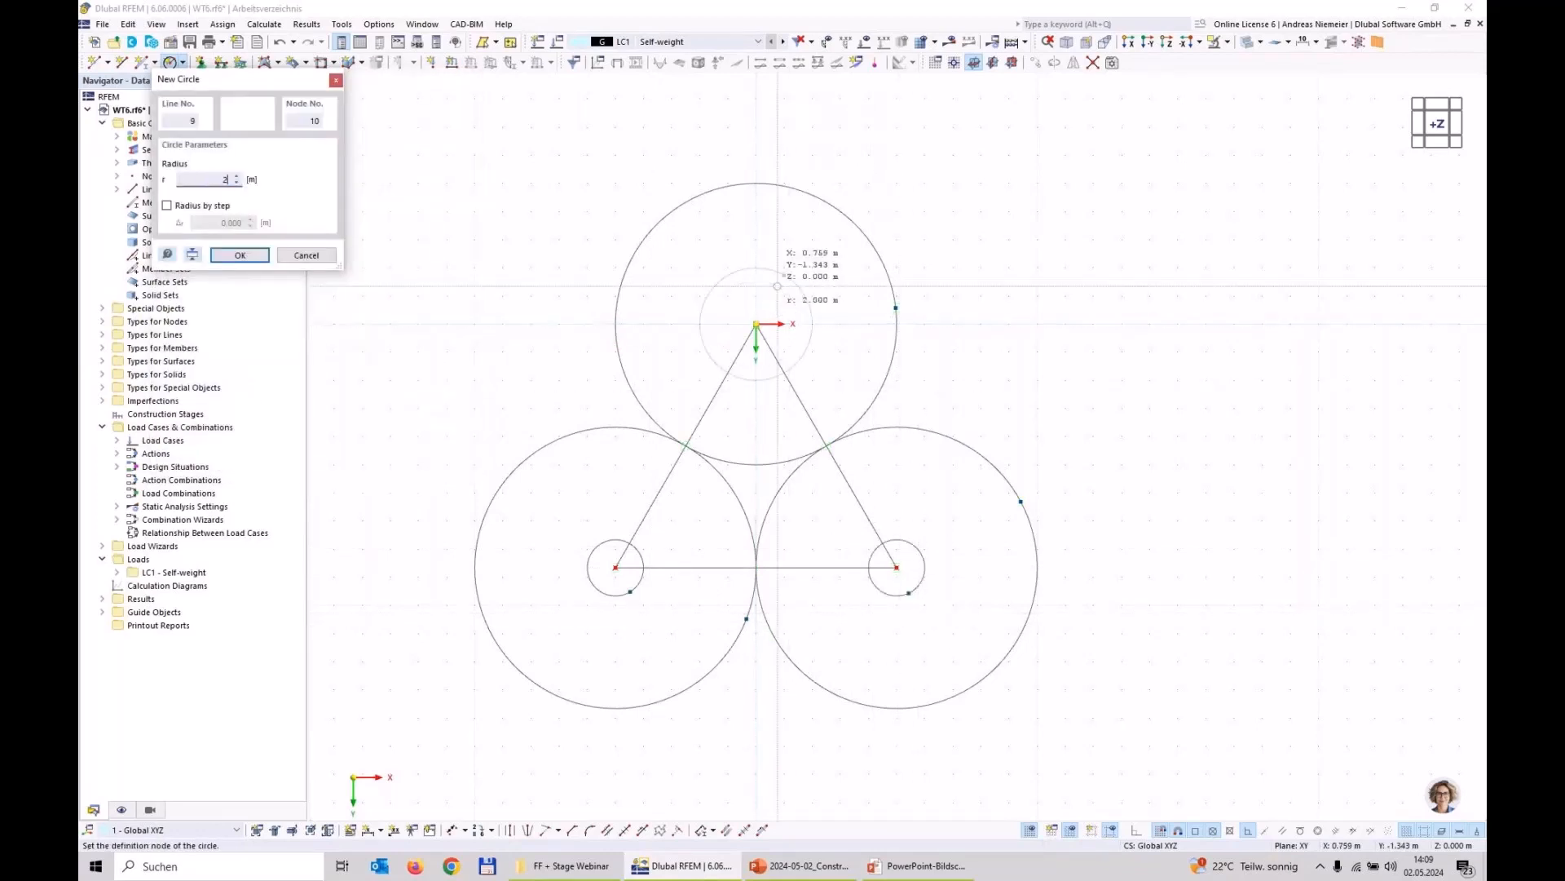
left_click(783, 277)
key("Escape")
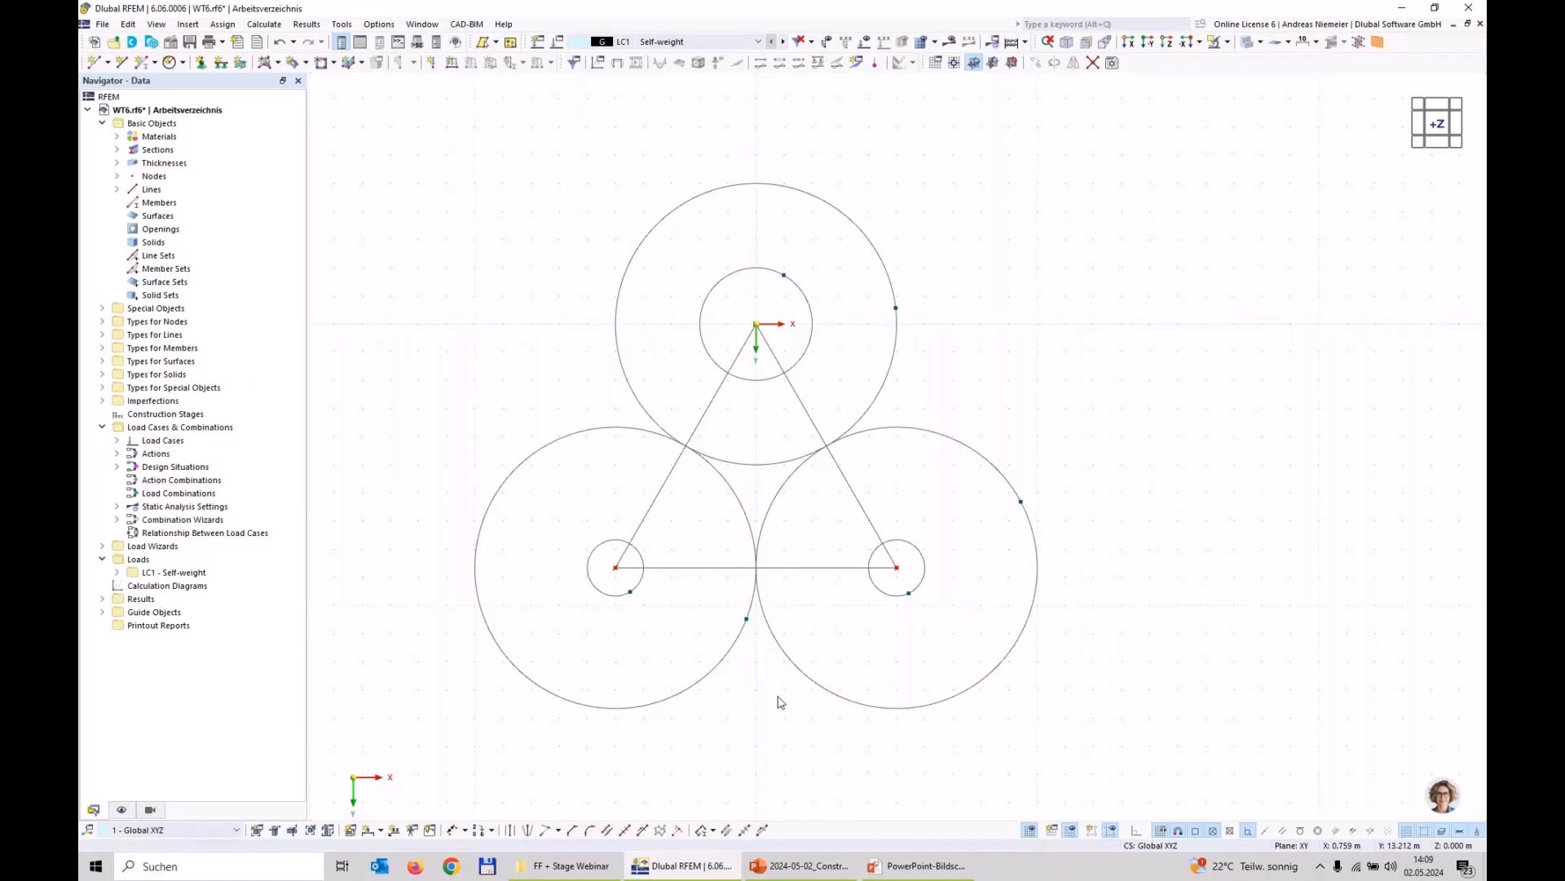
Step: Edit all six circles together and set their rotation around the normal so each definition node lies in the +X direction from its centre
left_click_drag(1148, 750, 377, 584)
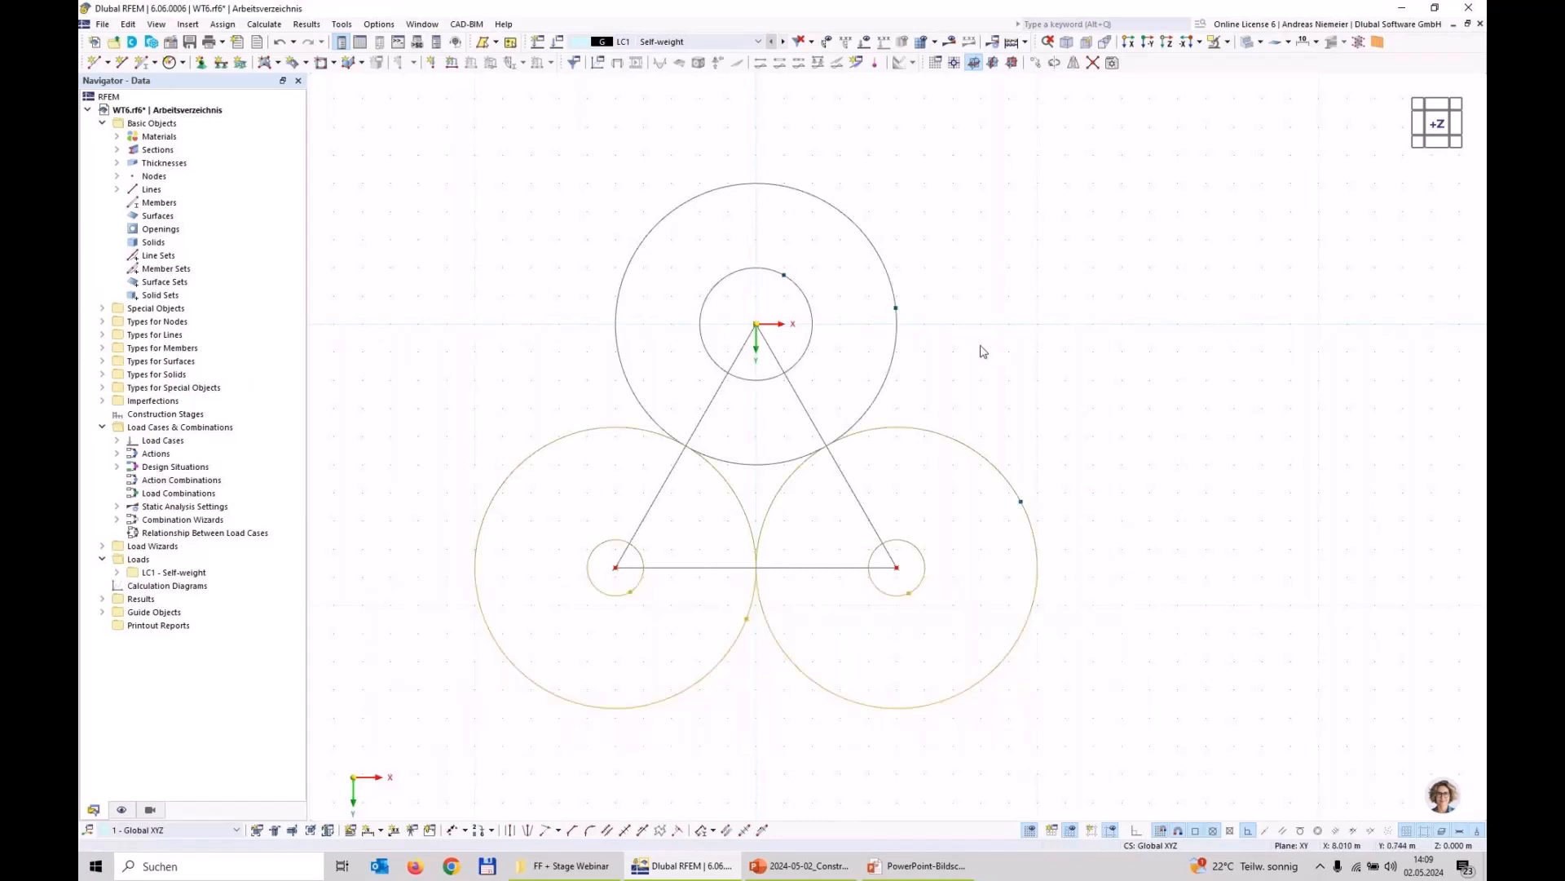
left_click_drag(983, 346, 797, 277)
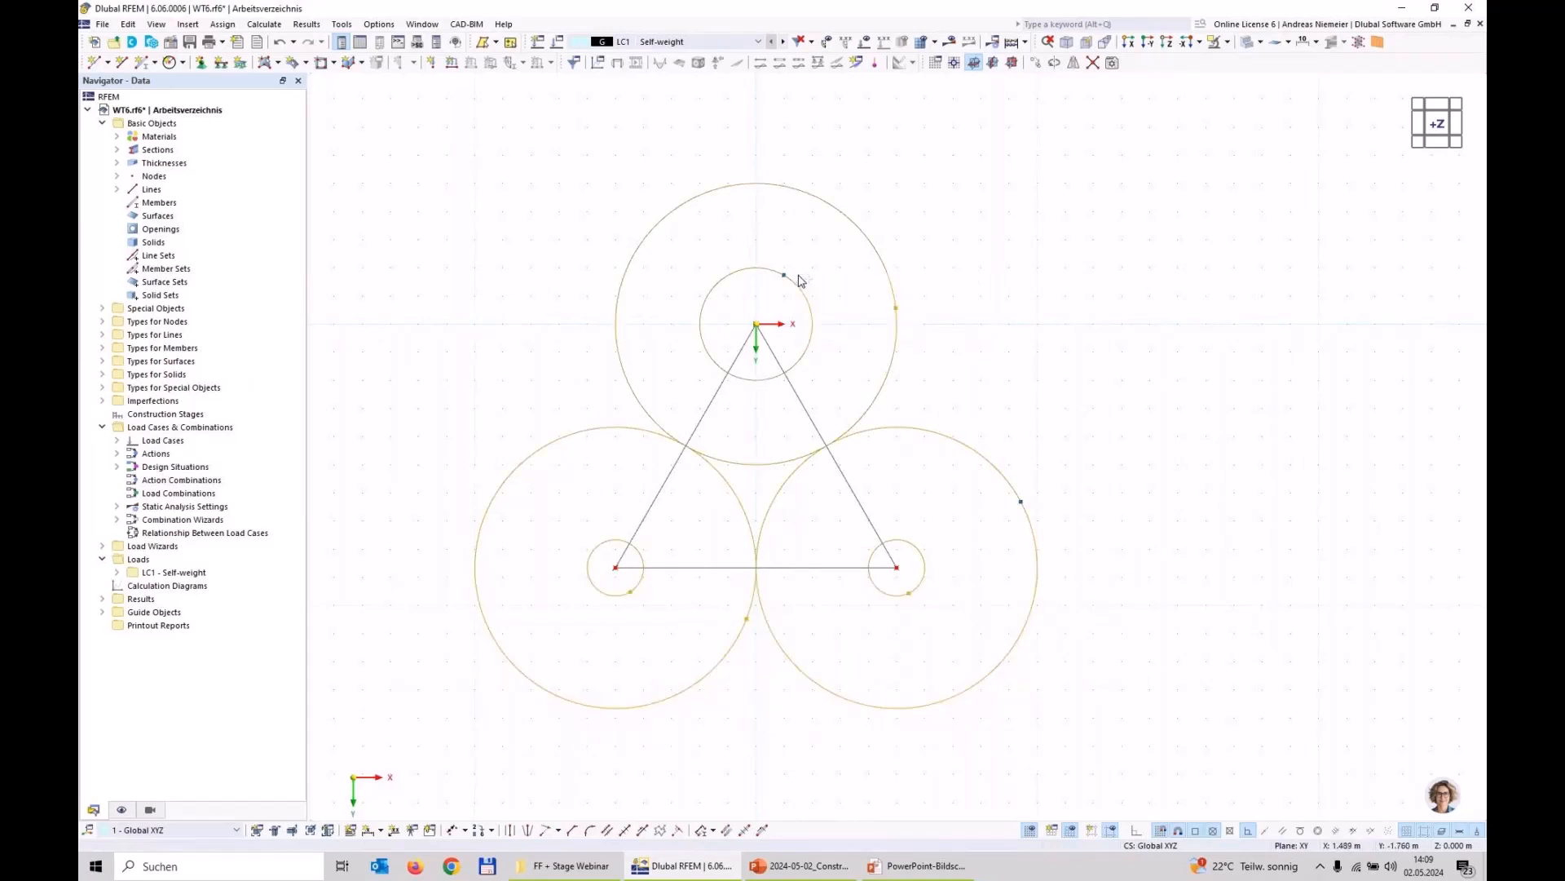
right_click(814, 331)
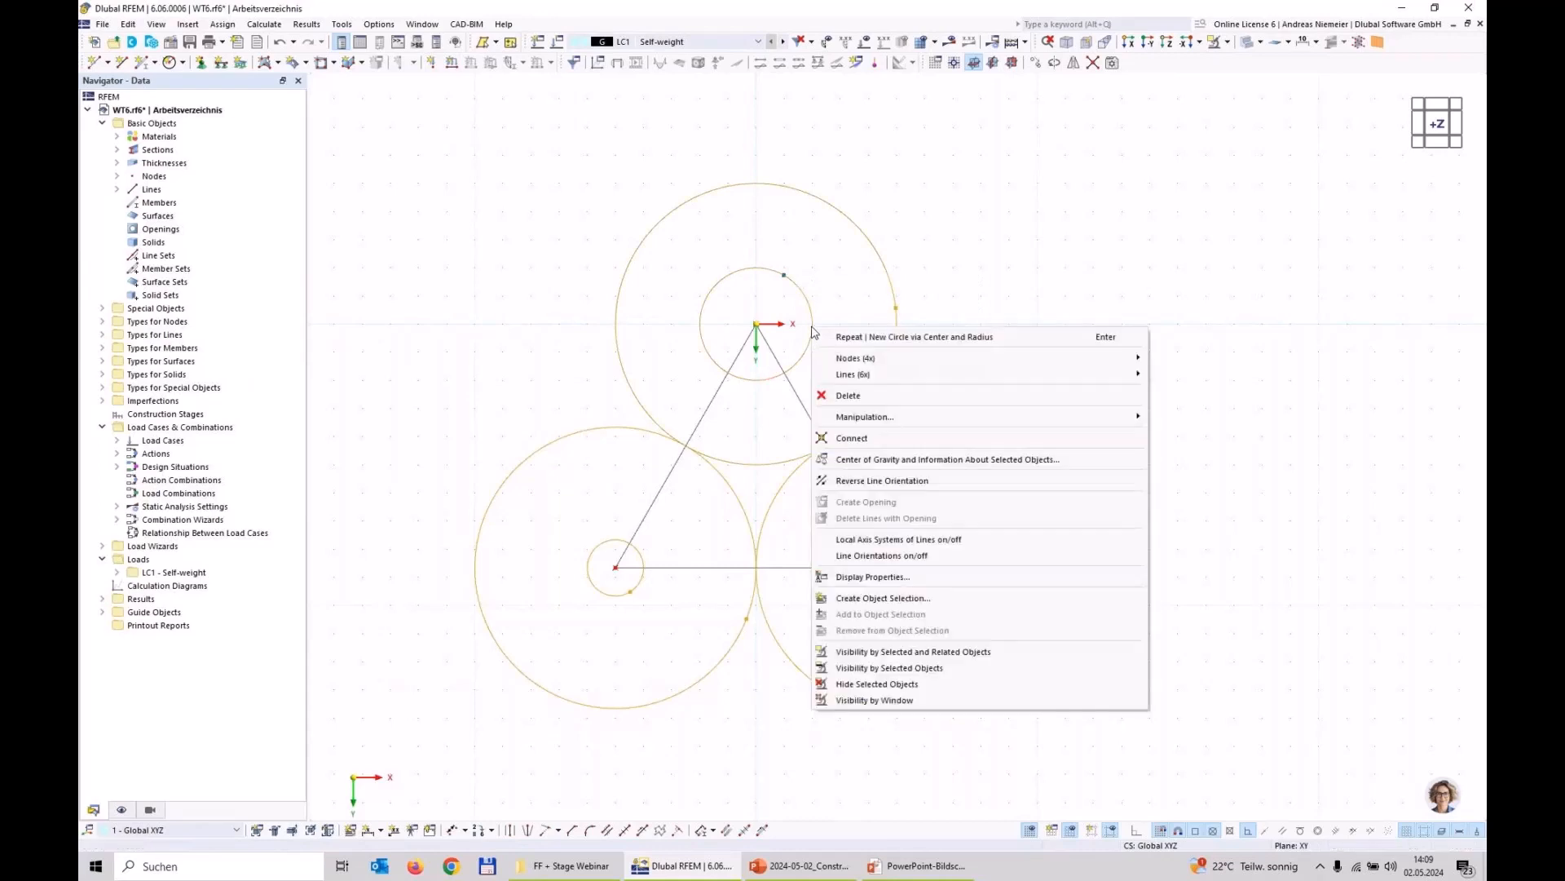
mouse_move(978, 374)
left_click(1201, 380)
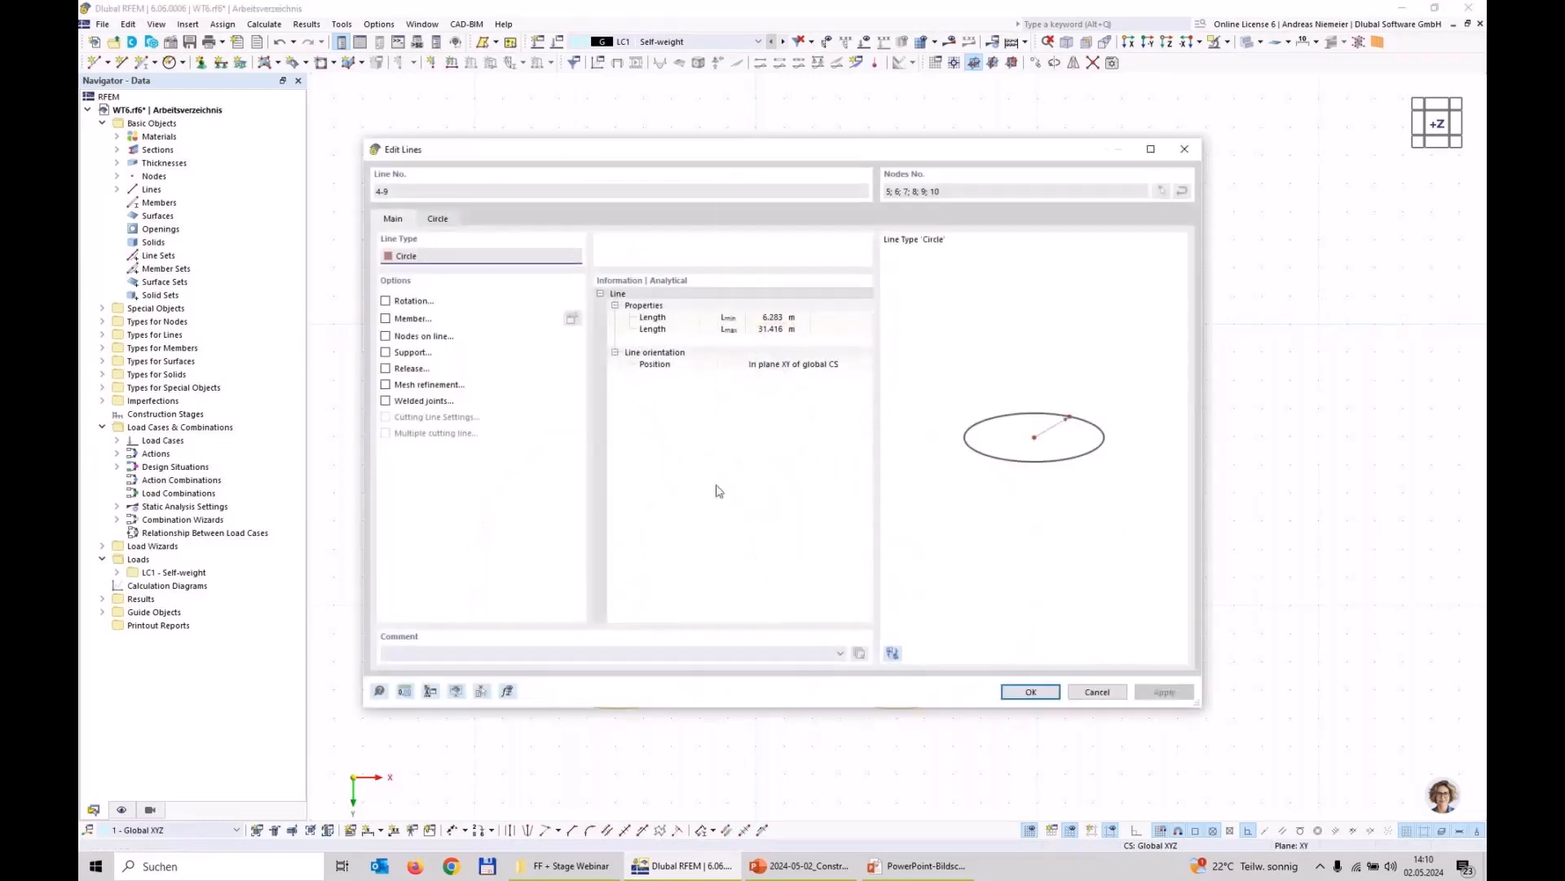
left_click(440, 219)
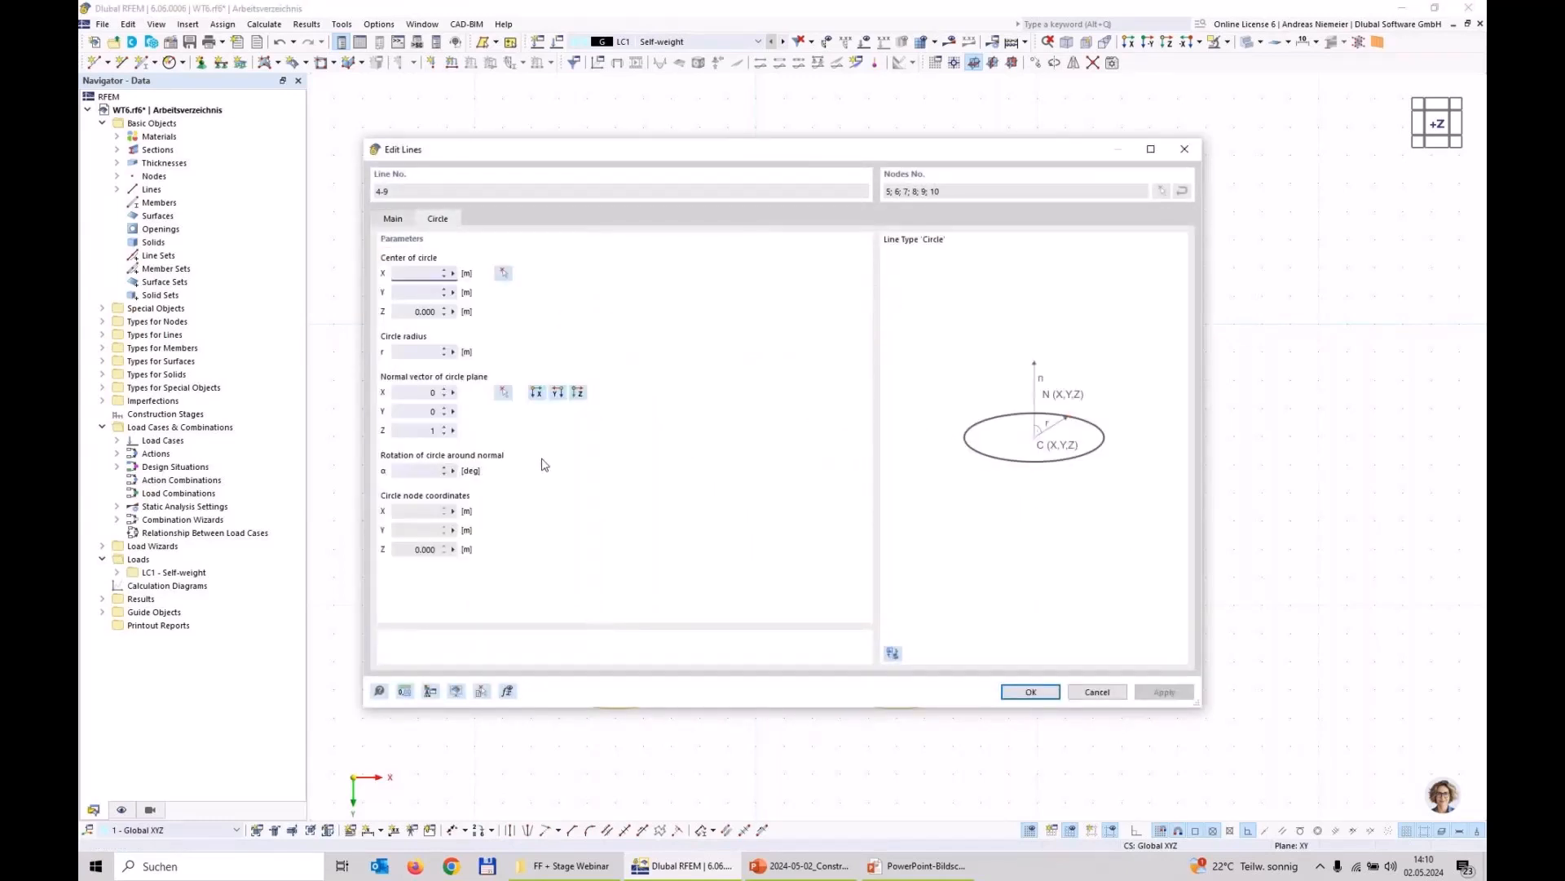
left_click(420, 470)
left_click(1032, 692)
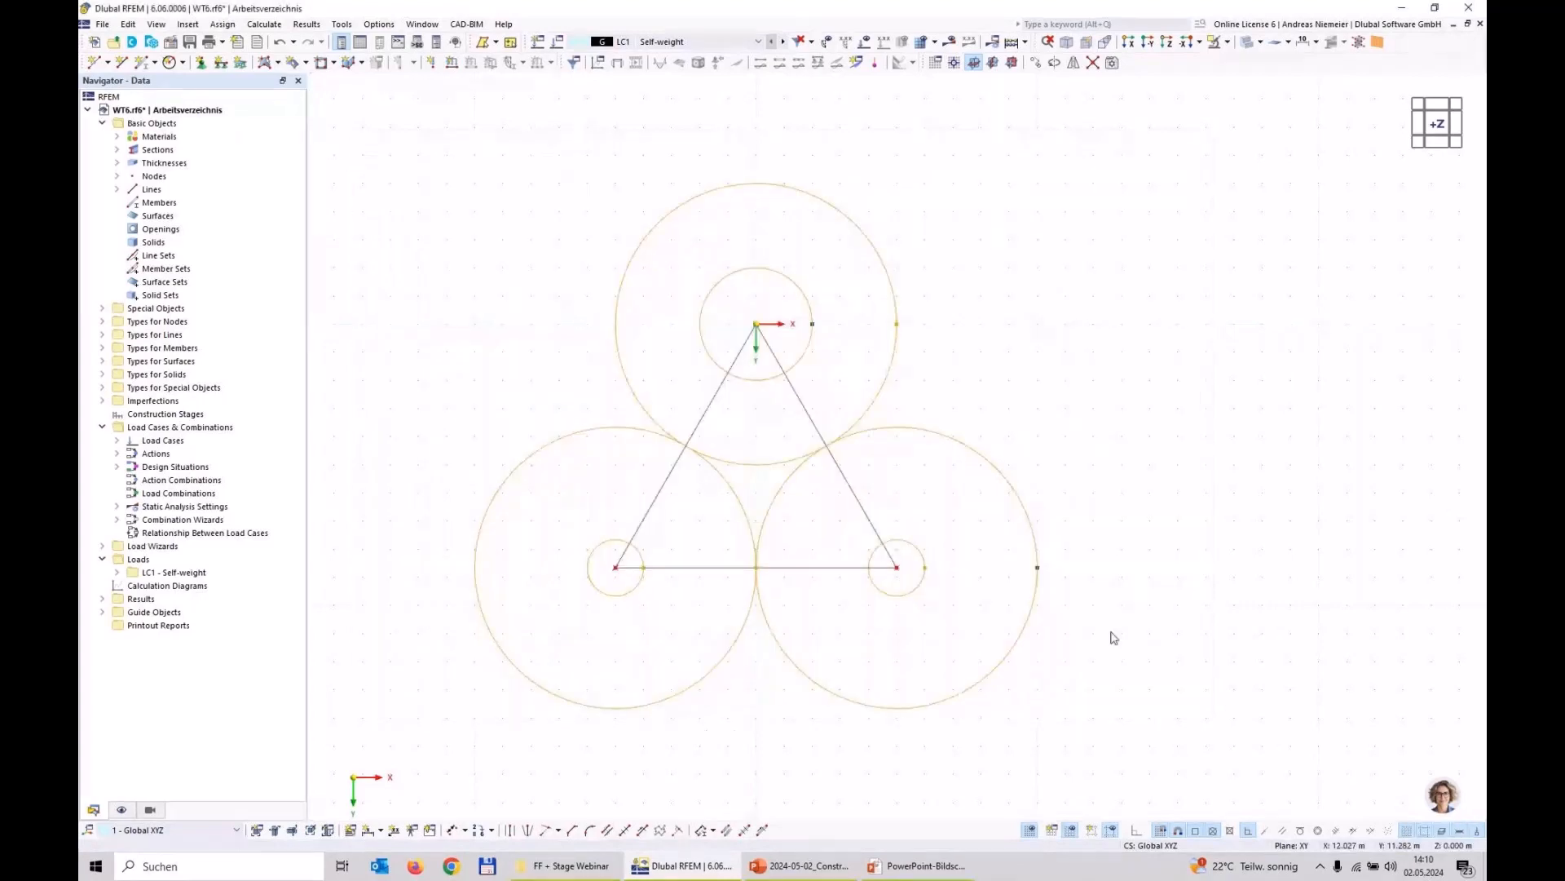
left_click(1112, 634)
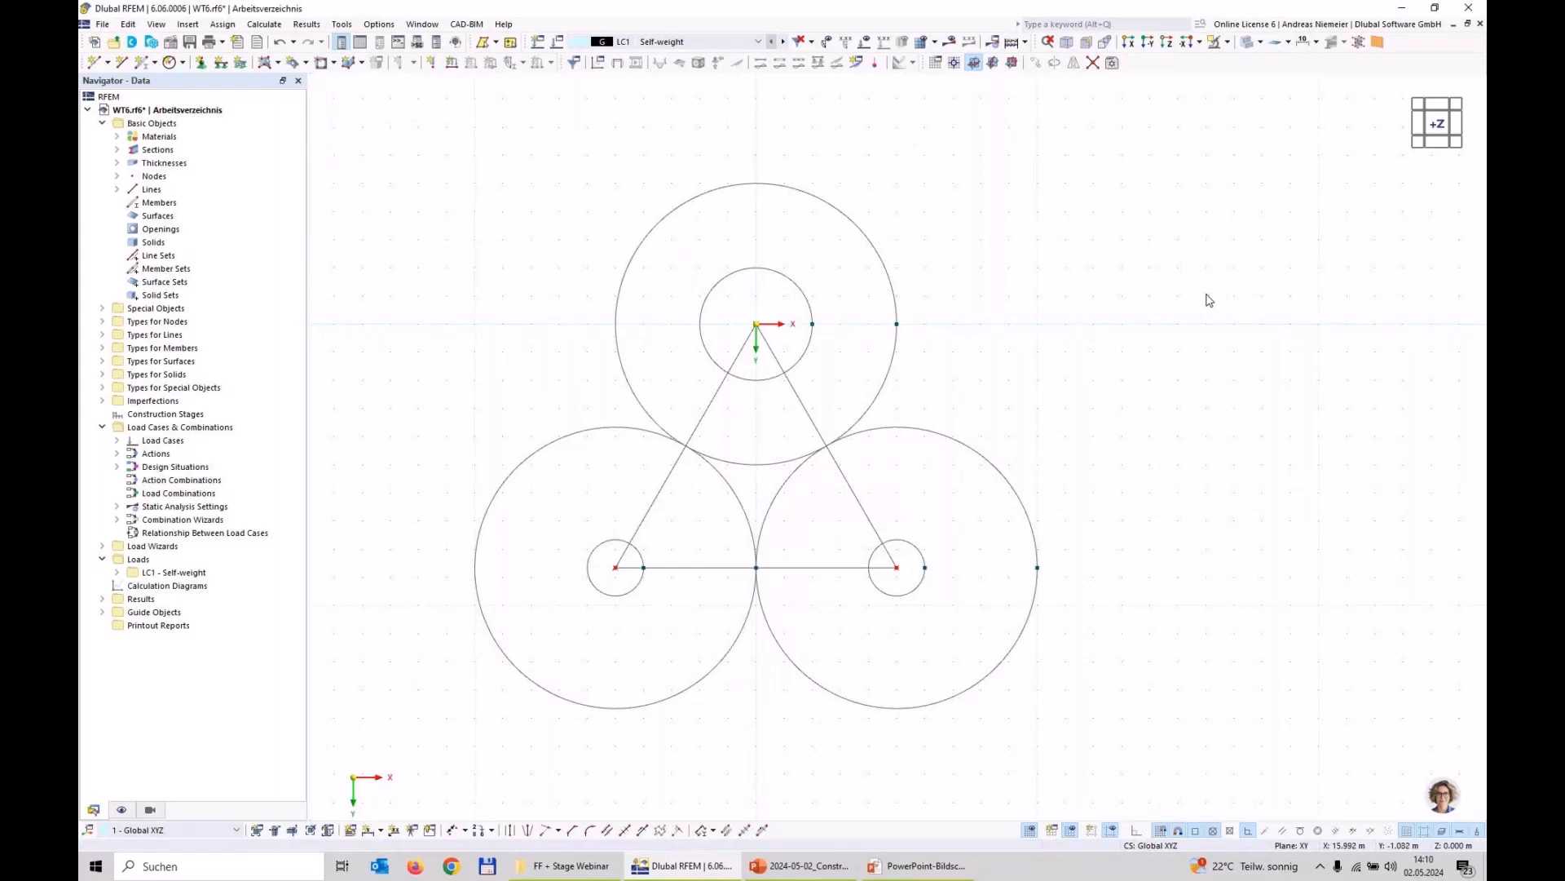
Step: Divide all six circles using 5 intermediate nodes each
key("ctrl+1")
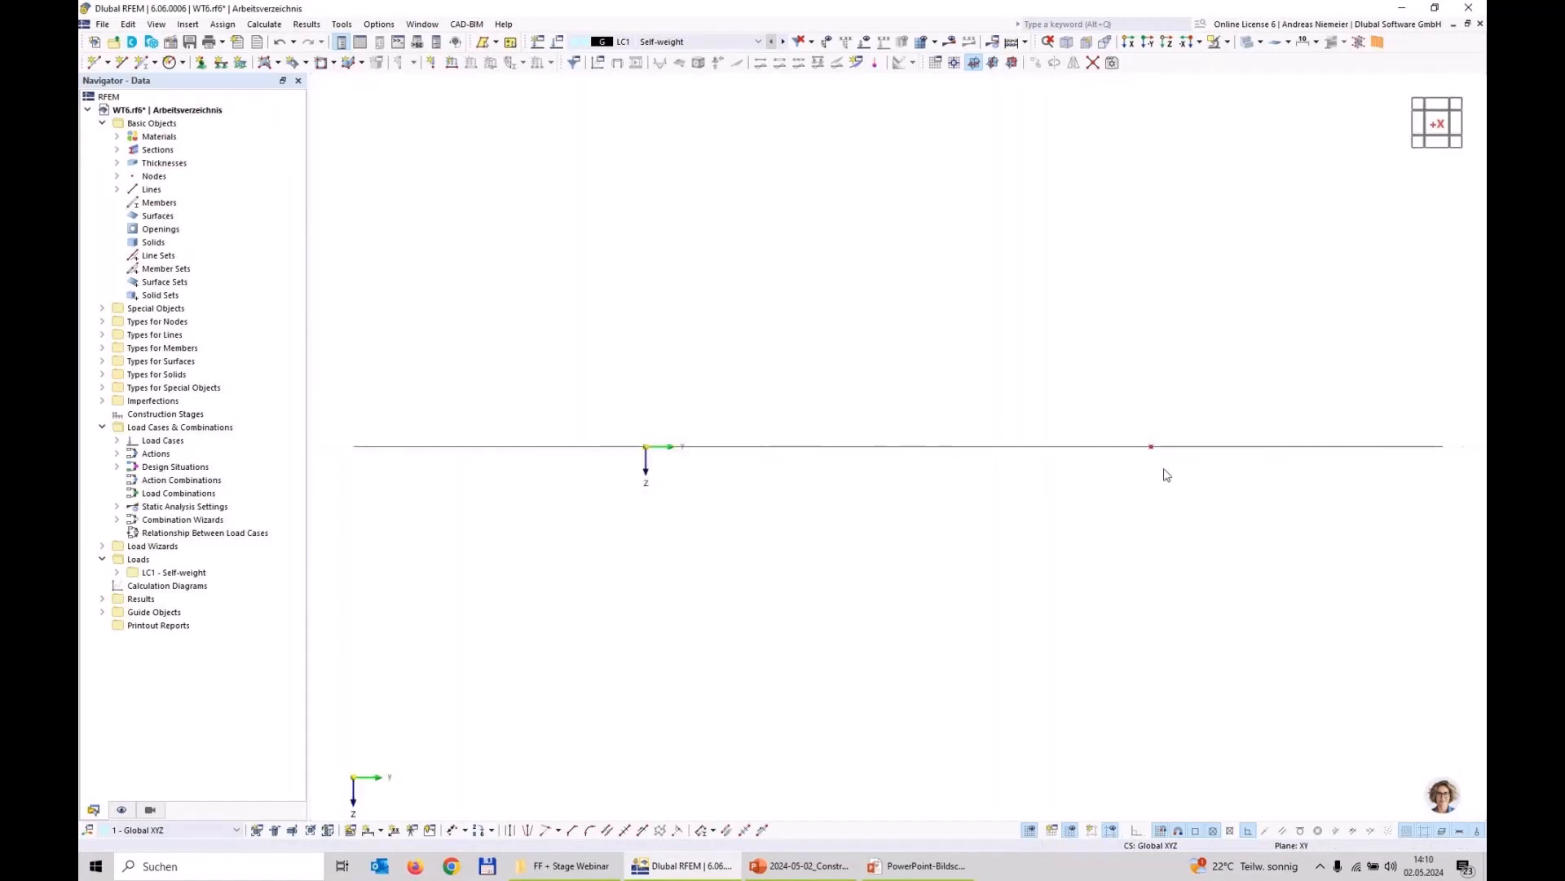
key("ctrl+3")
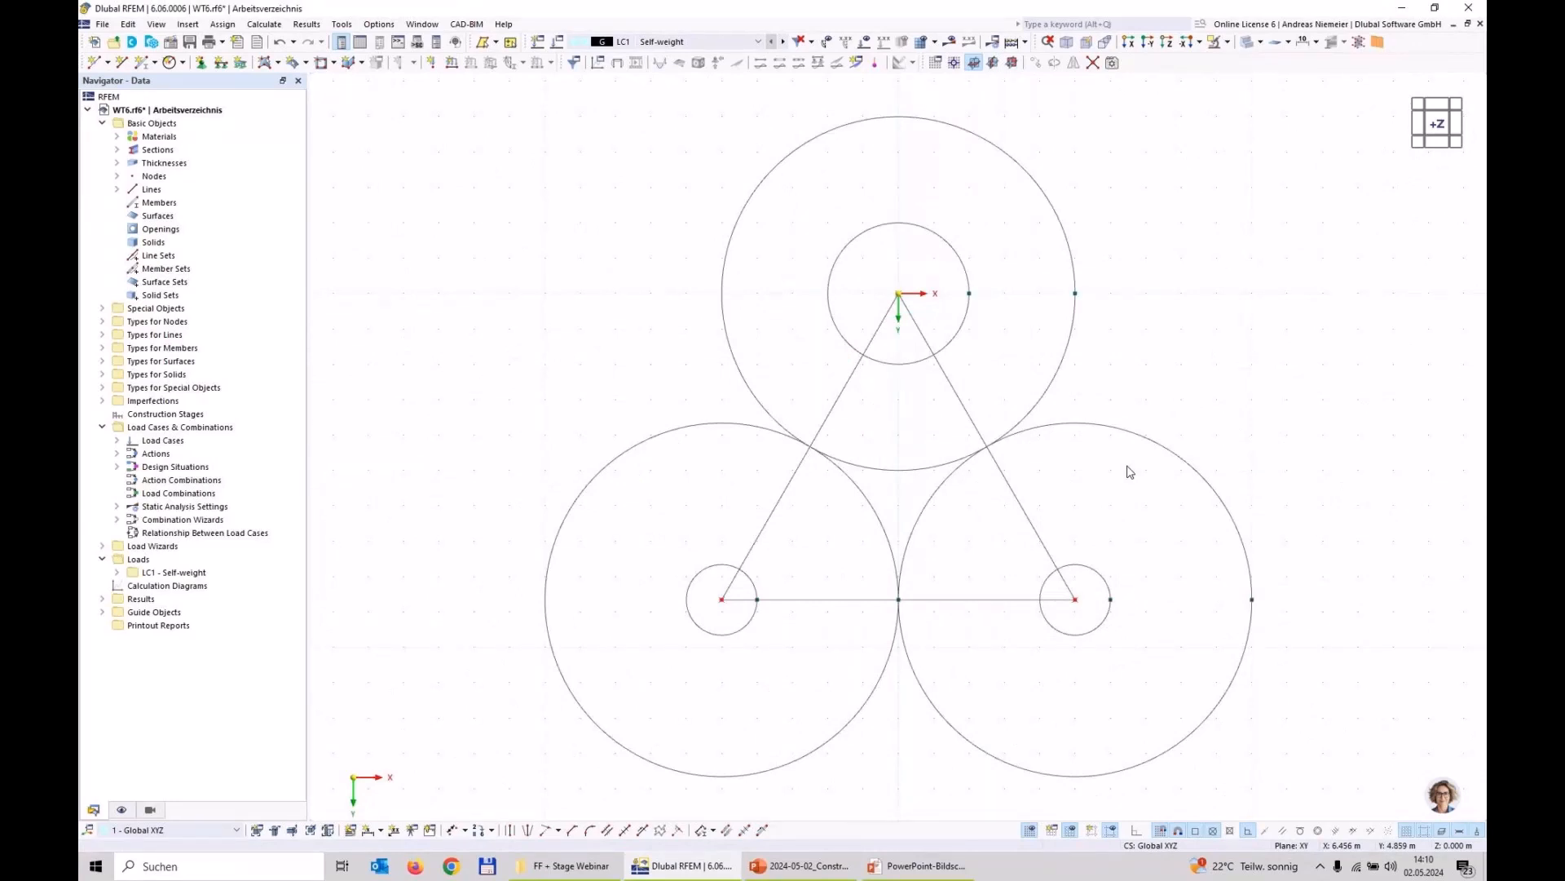
left_click_drag(1420, 751, 685, 631)
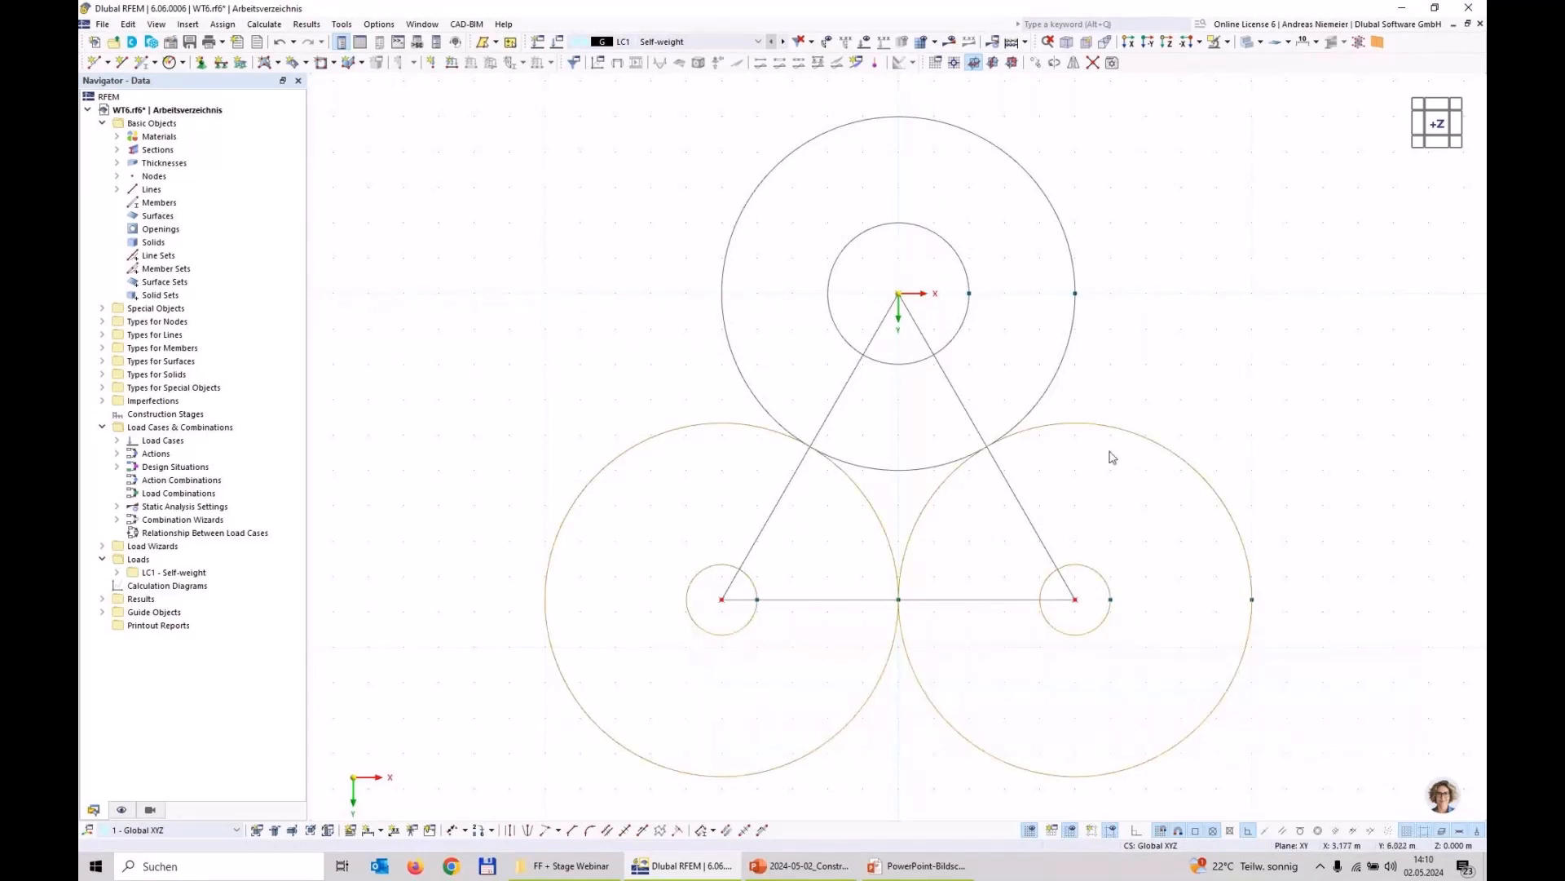
left_click(959, 263, "ctrl")
right_click(959, 263)
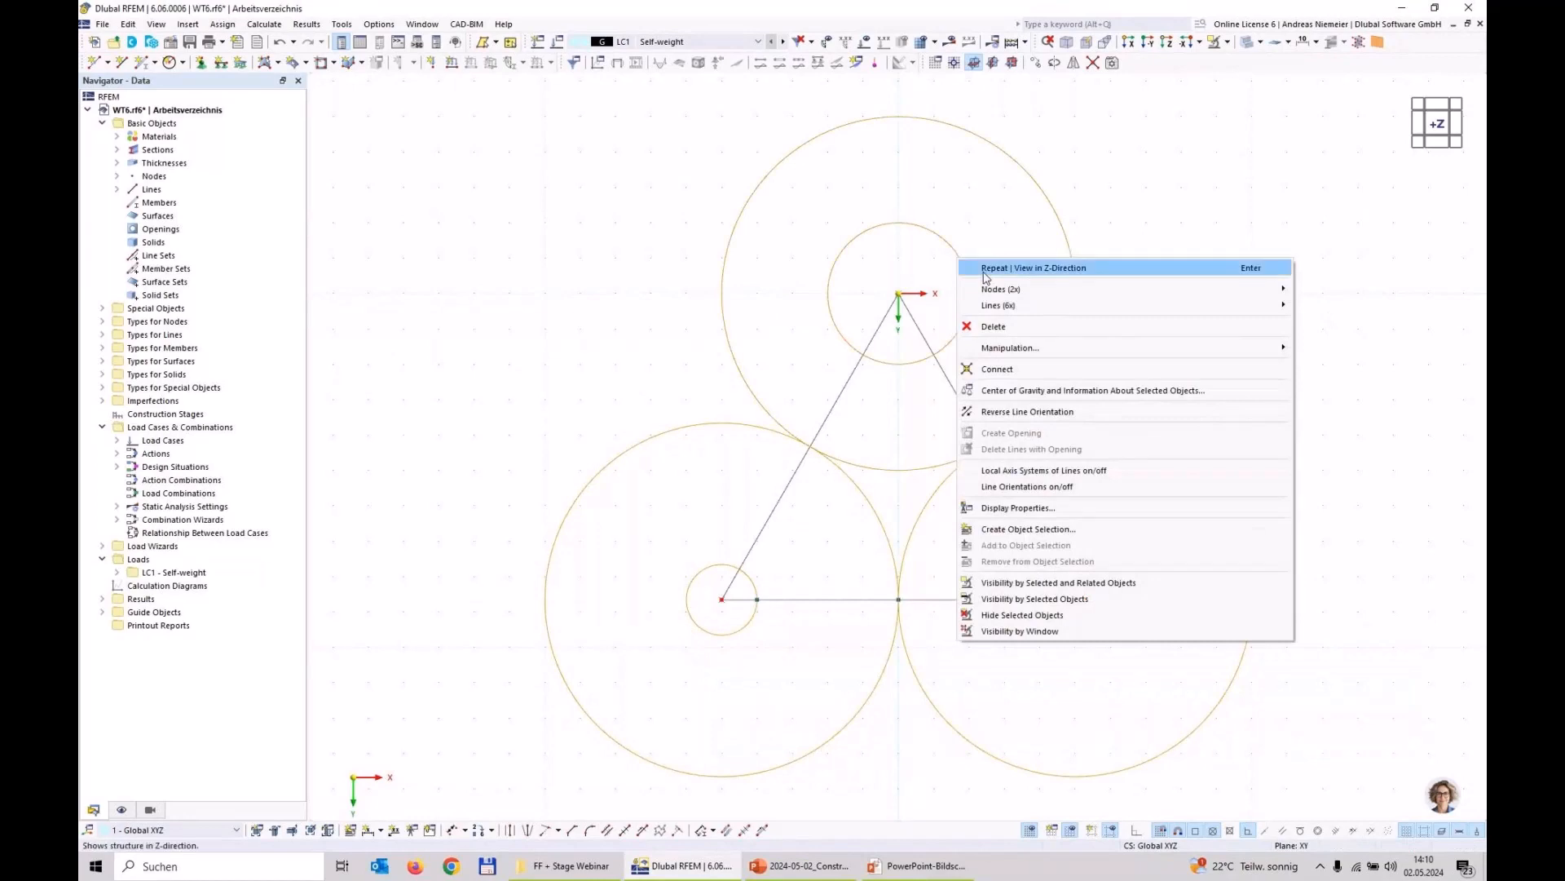
mouse_move(992, 306)
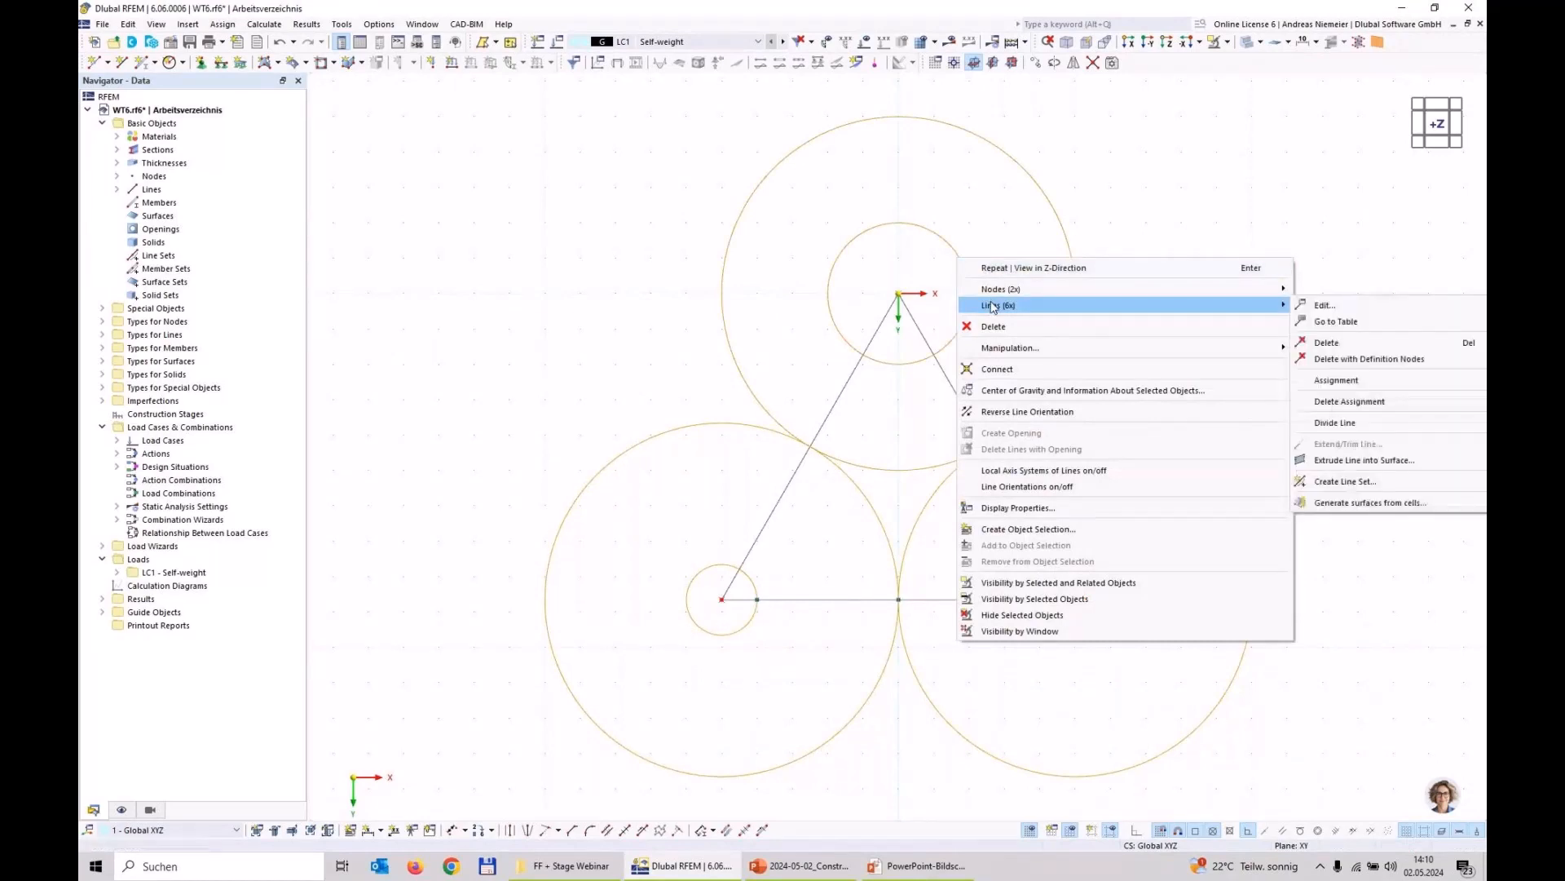
left_click(1324, 304)
key("Escape")
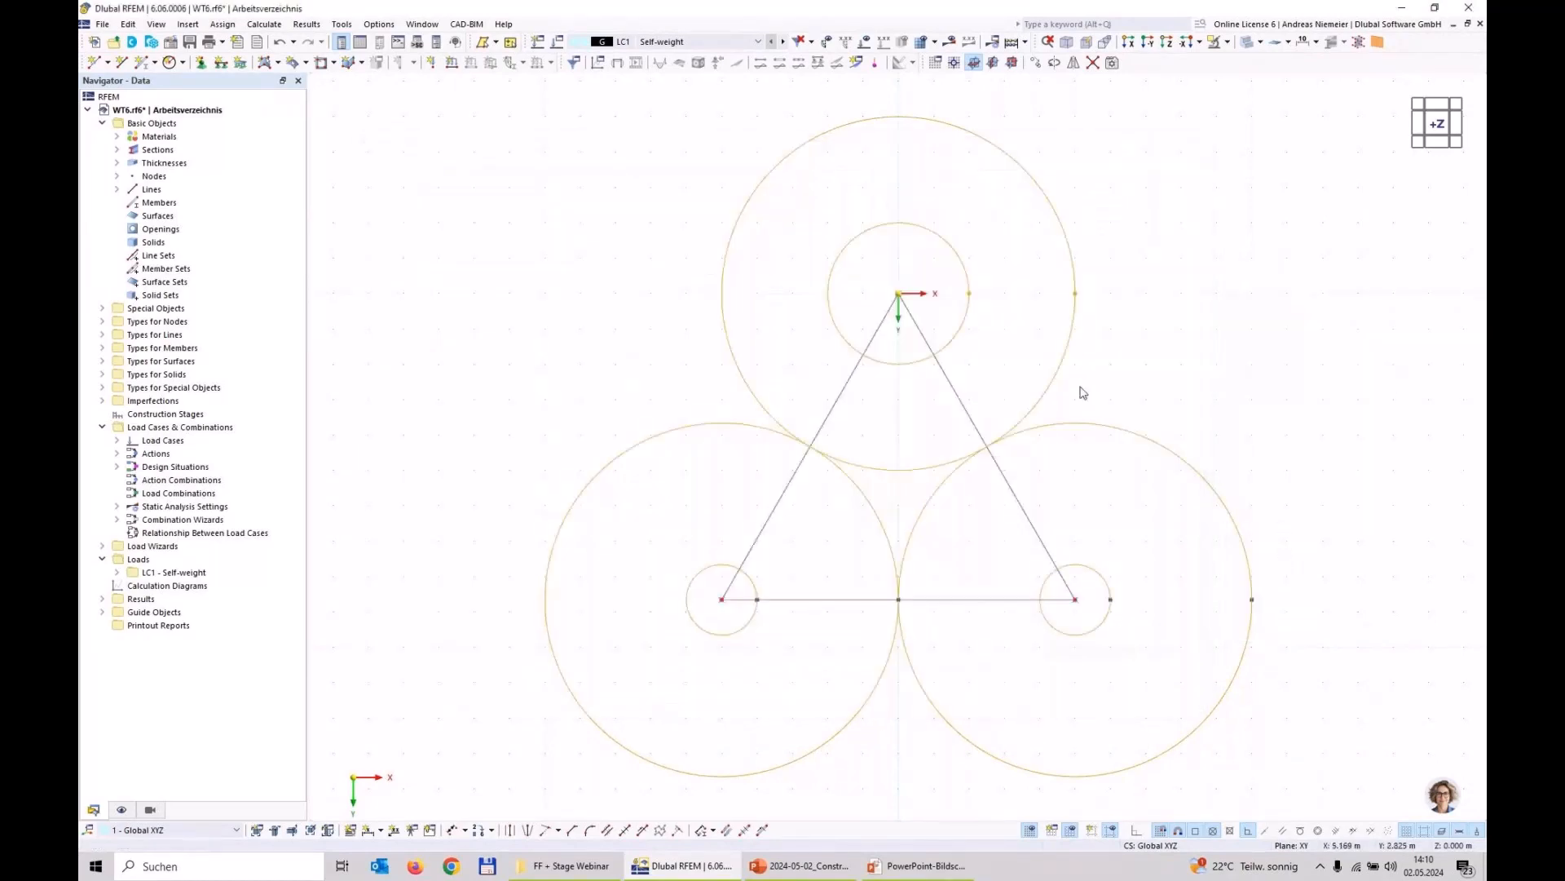
right_click(1063, 369)
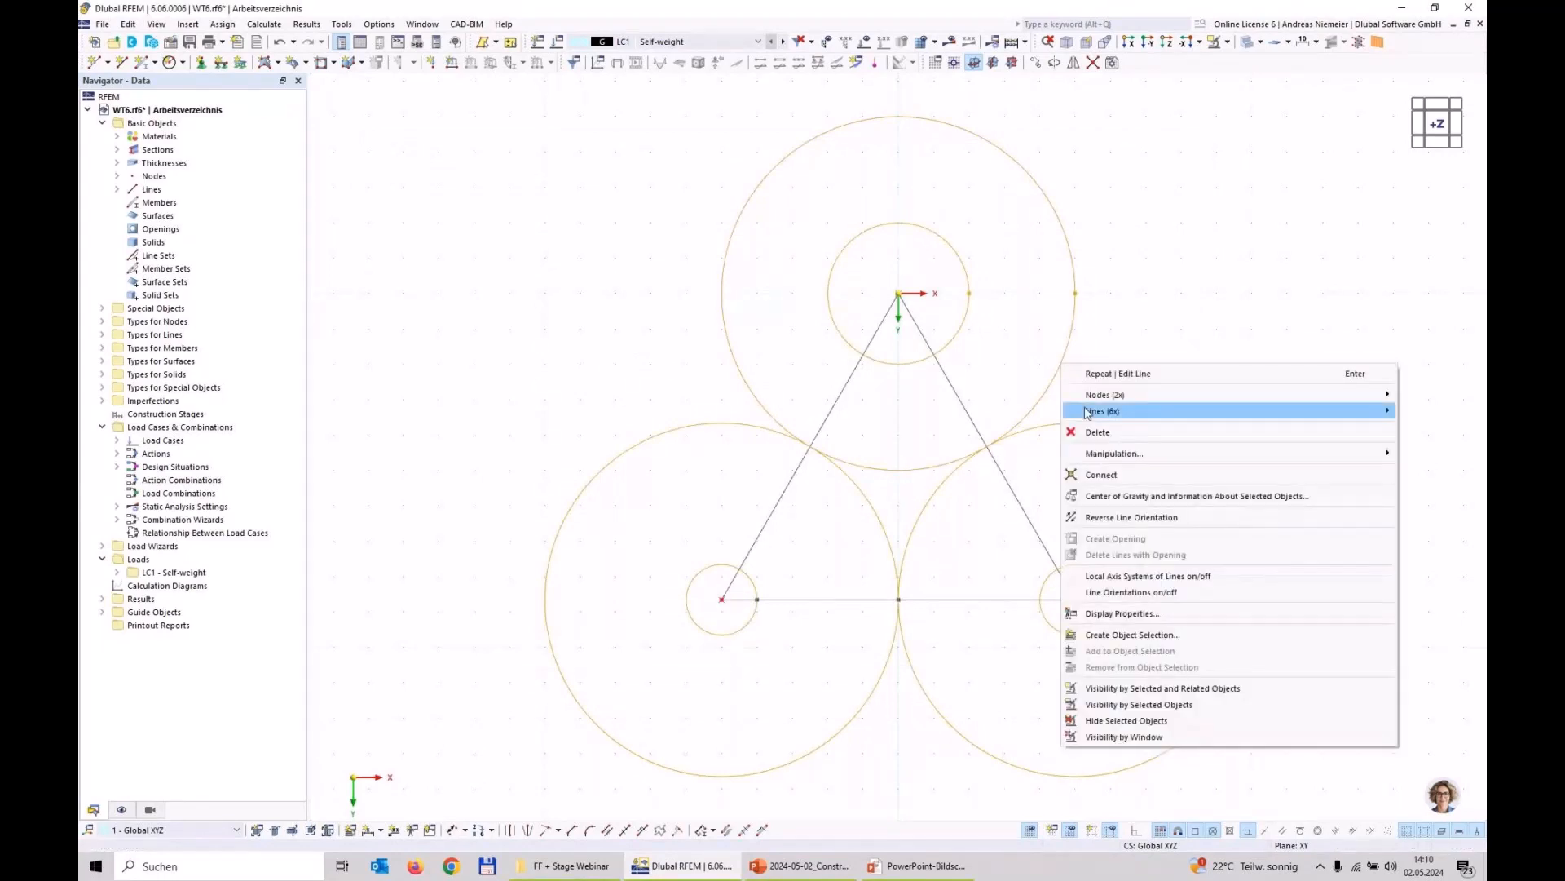
mouse_move(1085, 410)
mouse_move(959, 529)
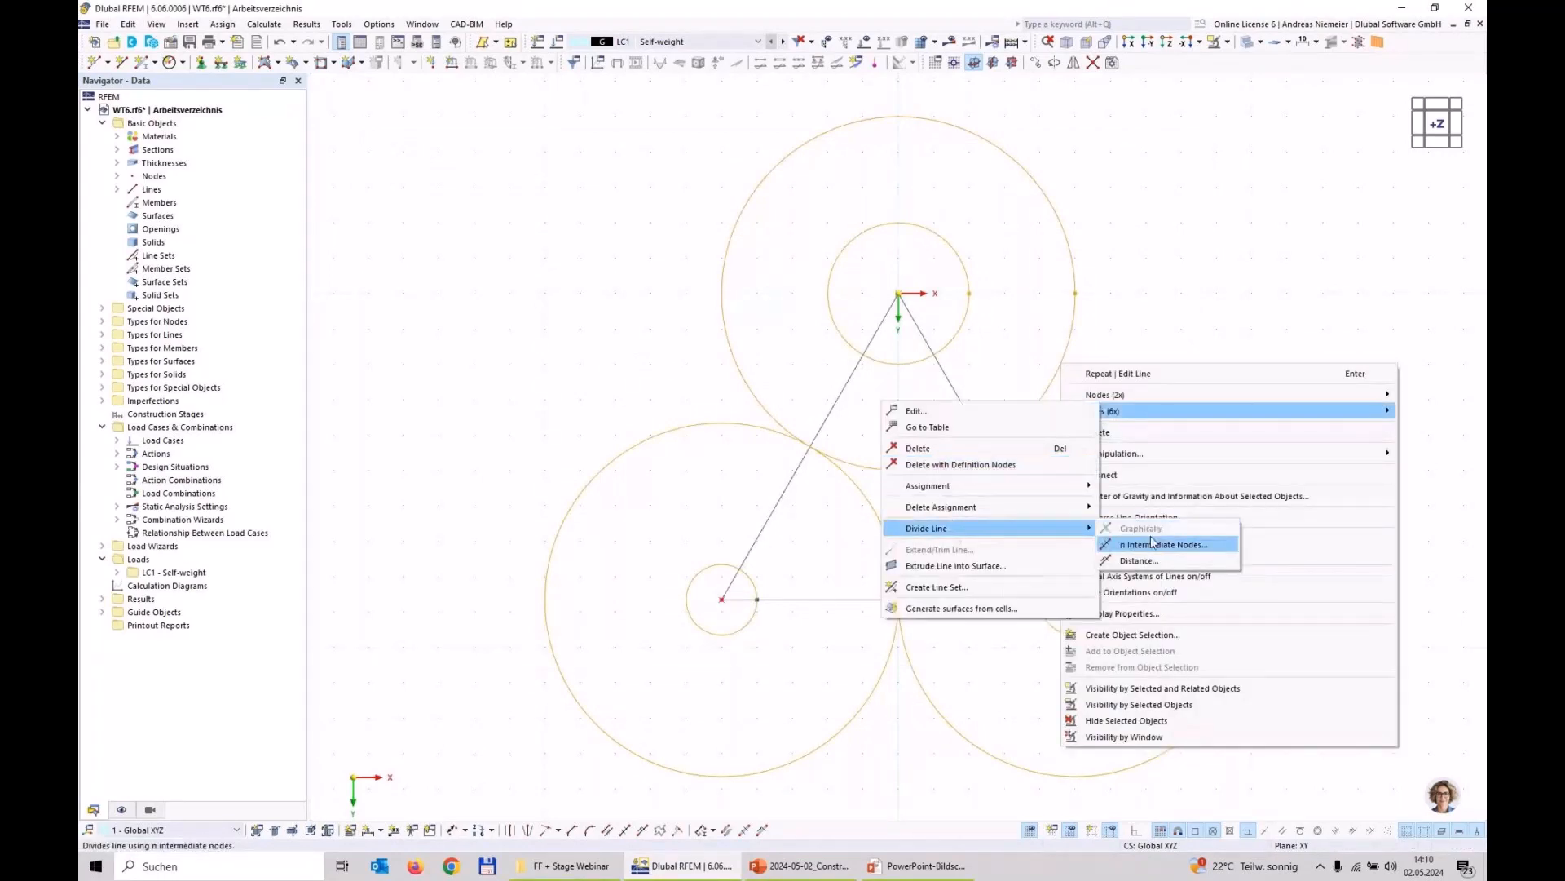
left_click(1158, 545)
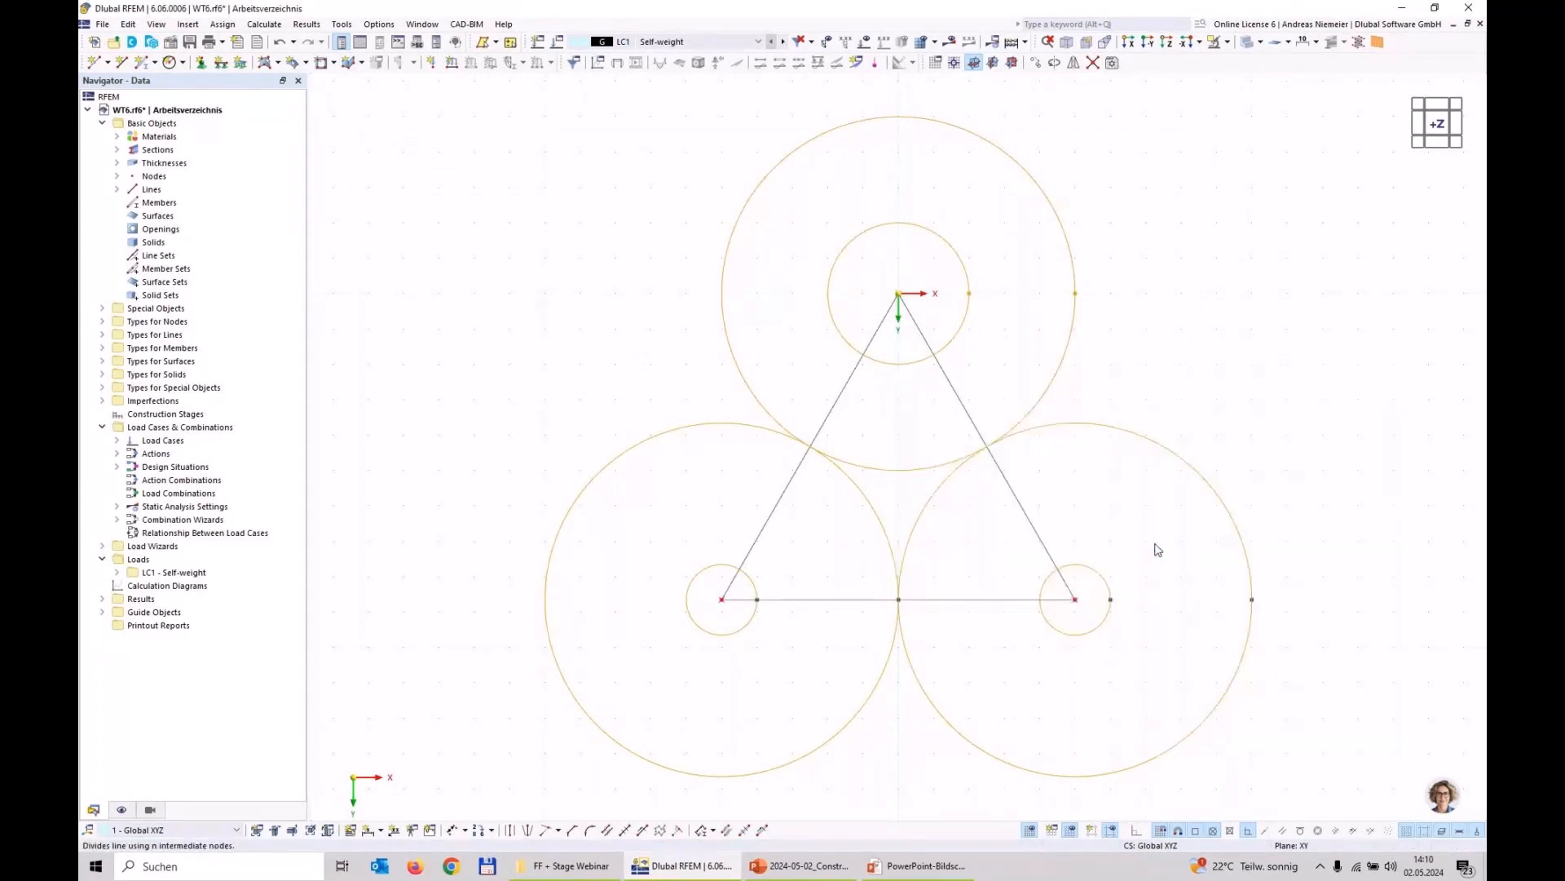
type("5")
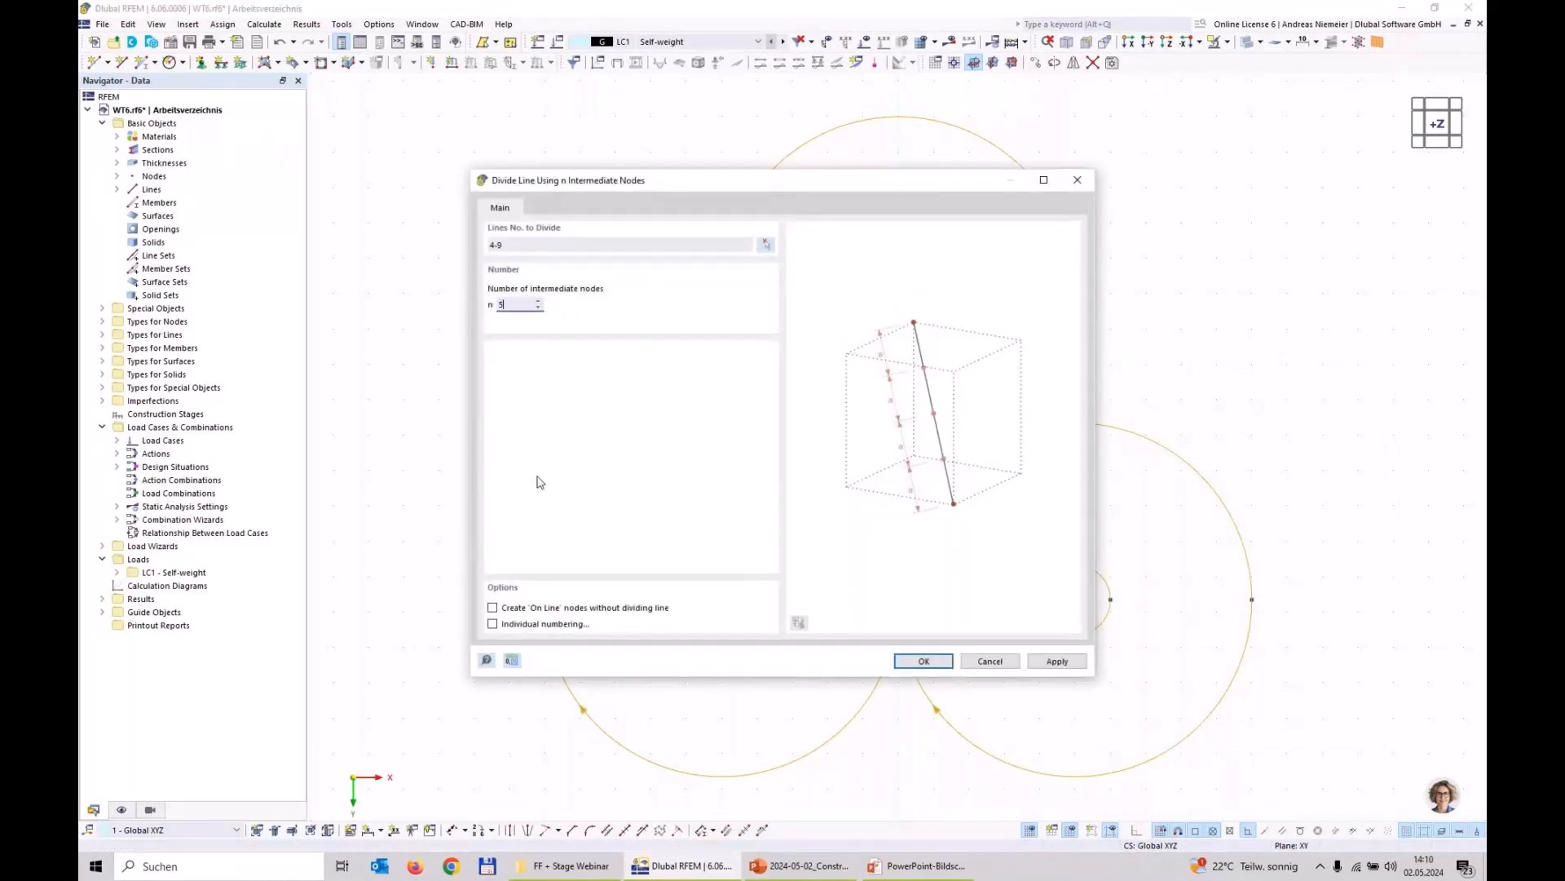
left_click(934, 664)
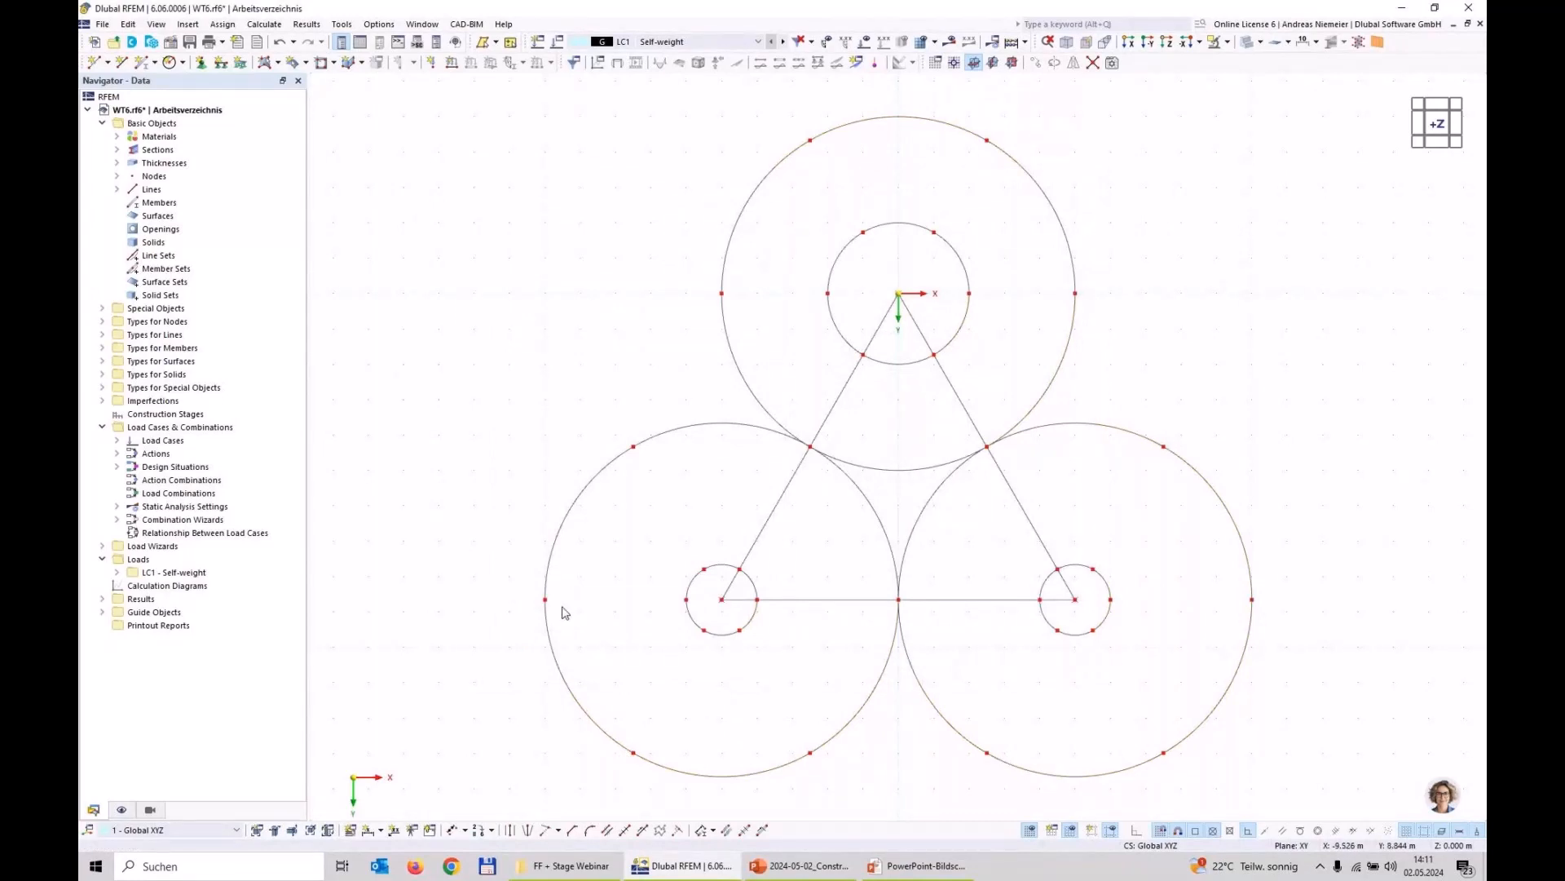
Step: Draw four outward radial lines joining the division nodes of the inner and outer circles around the triangle's lower-left corner
left_click(121, 62)
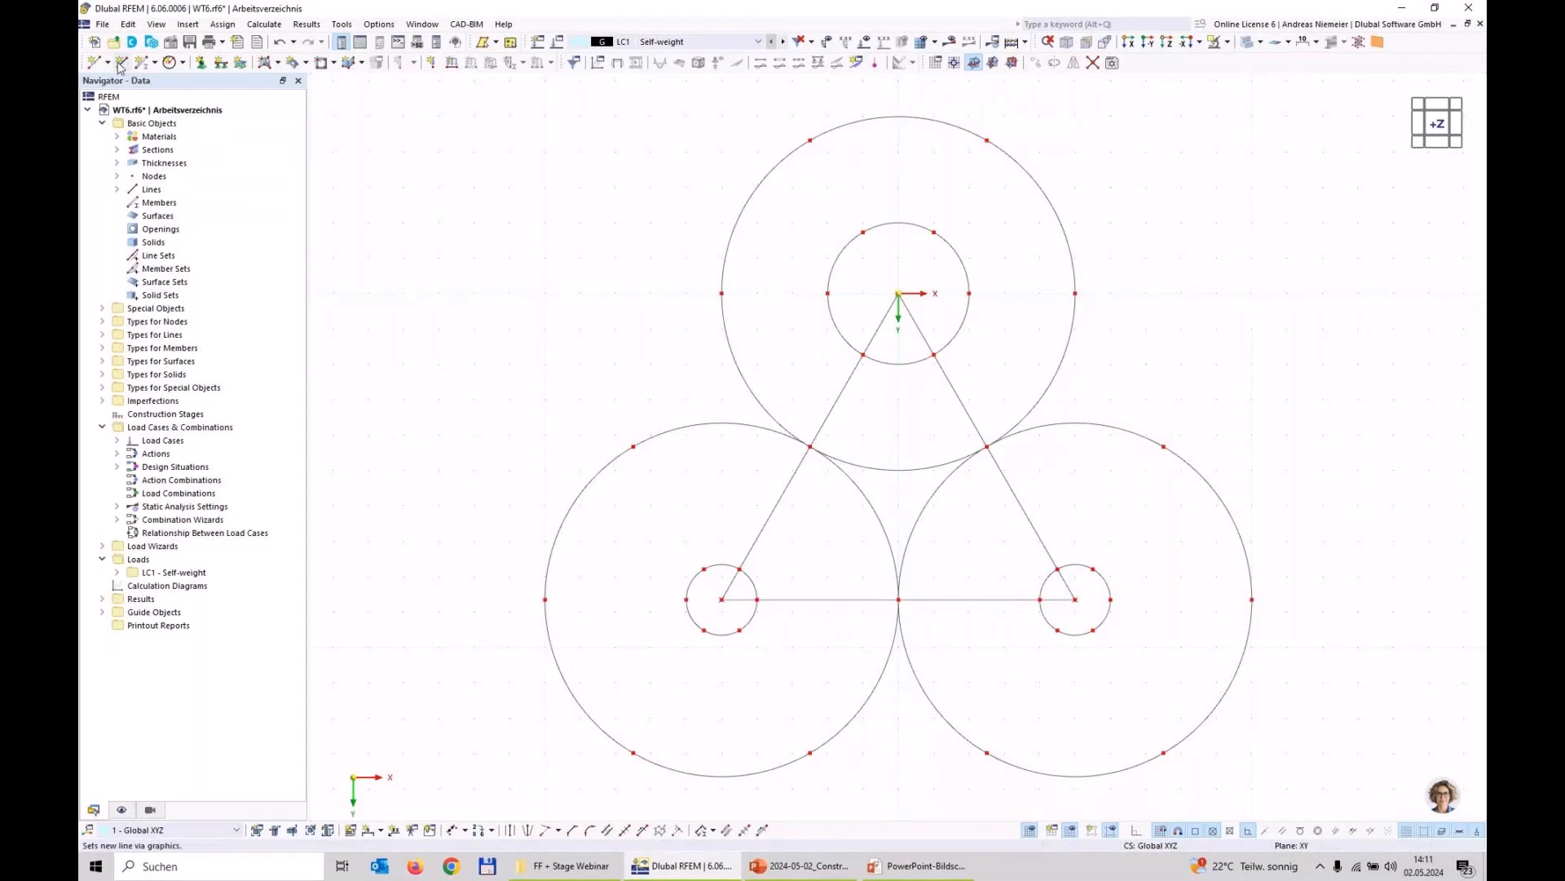
left_click(634, 753)
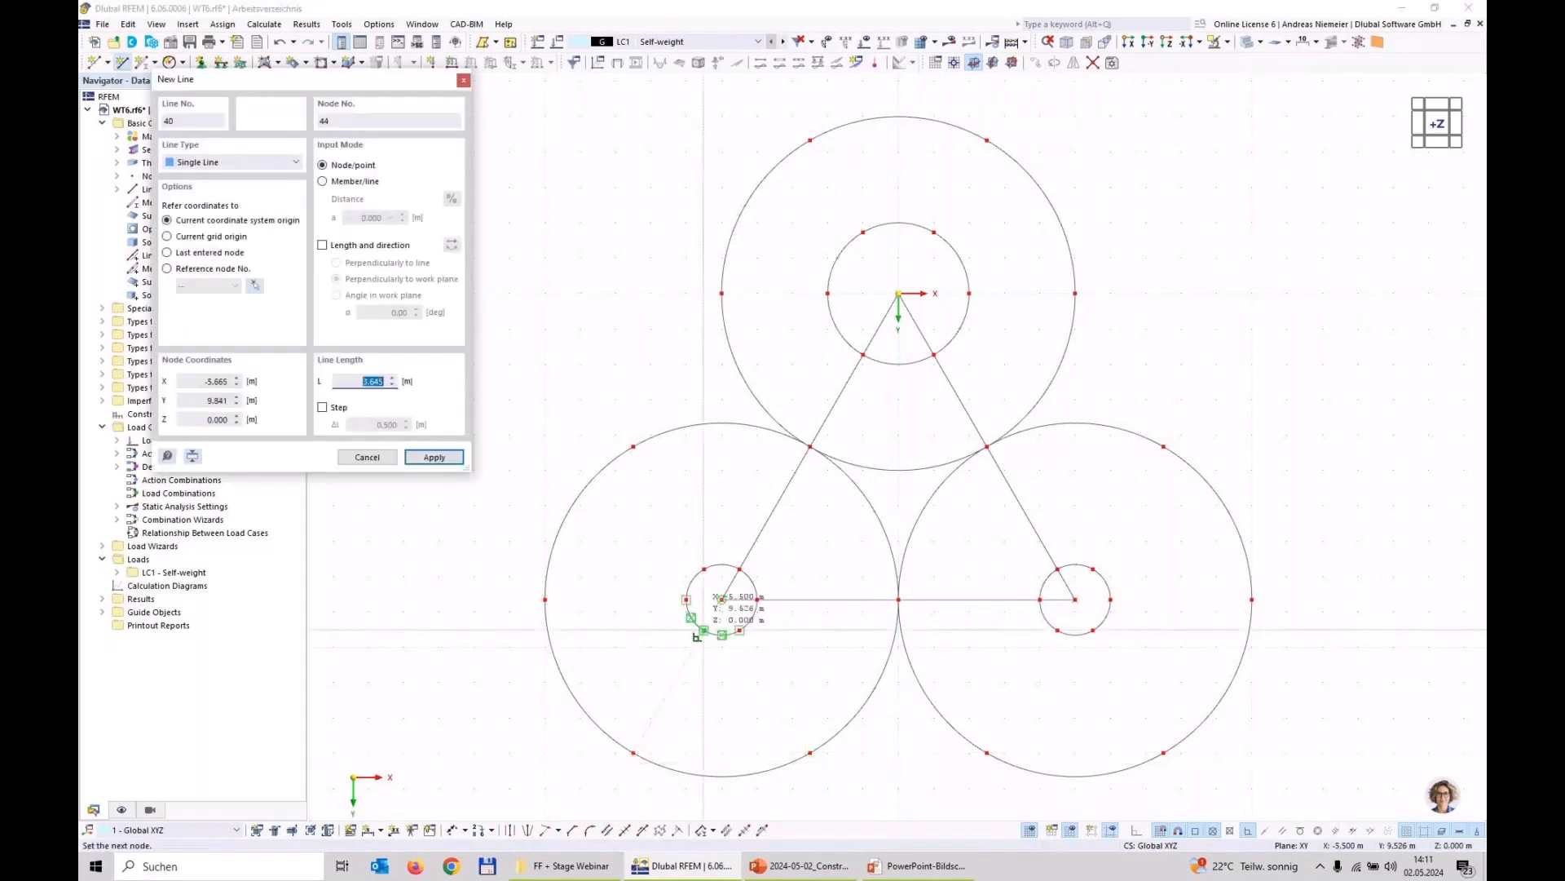
left_click(703, 631)
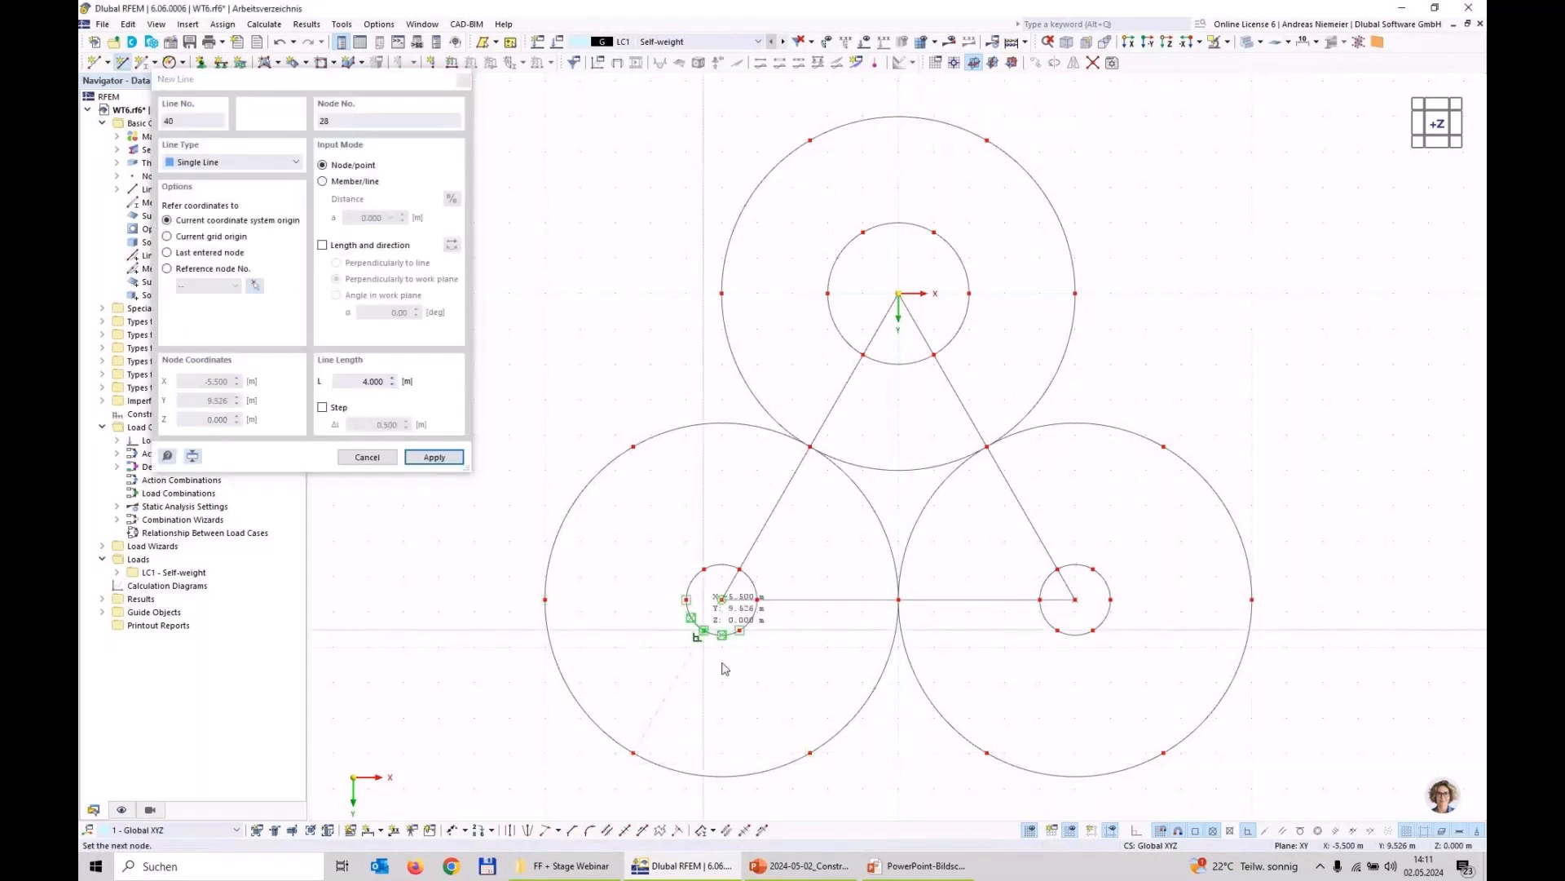
right_click(809, 751)
left_click(803, 749)
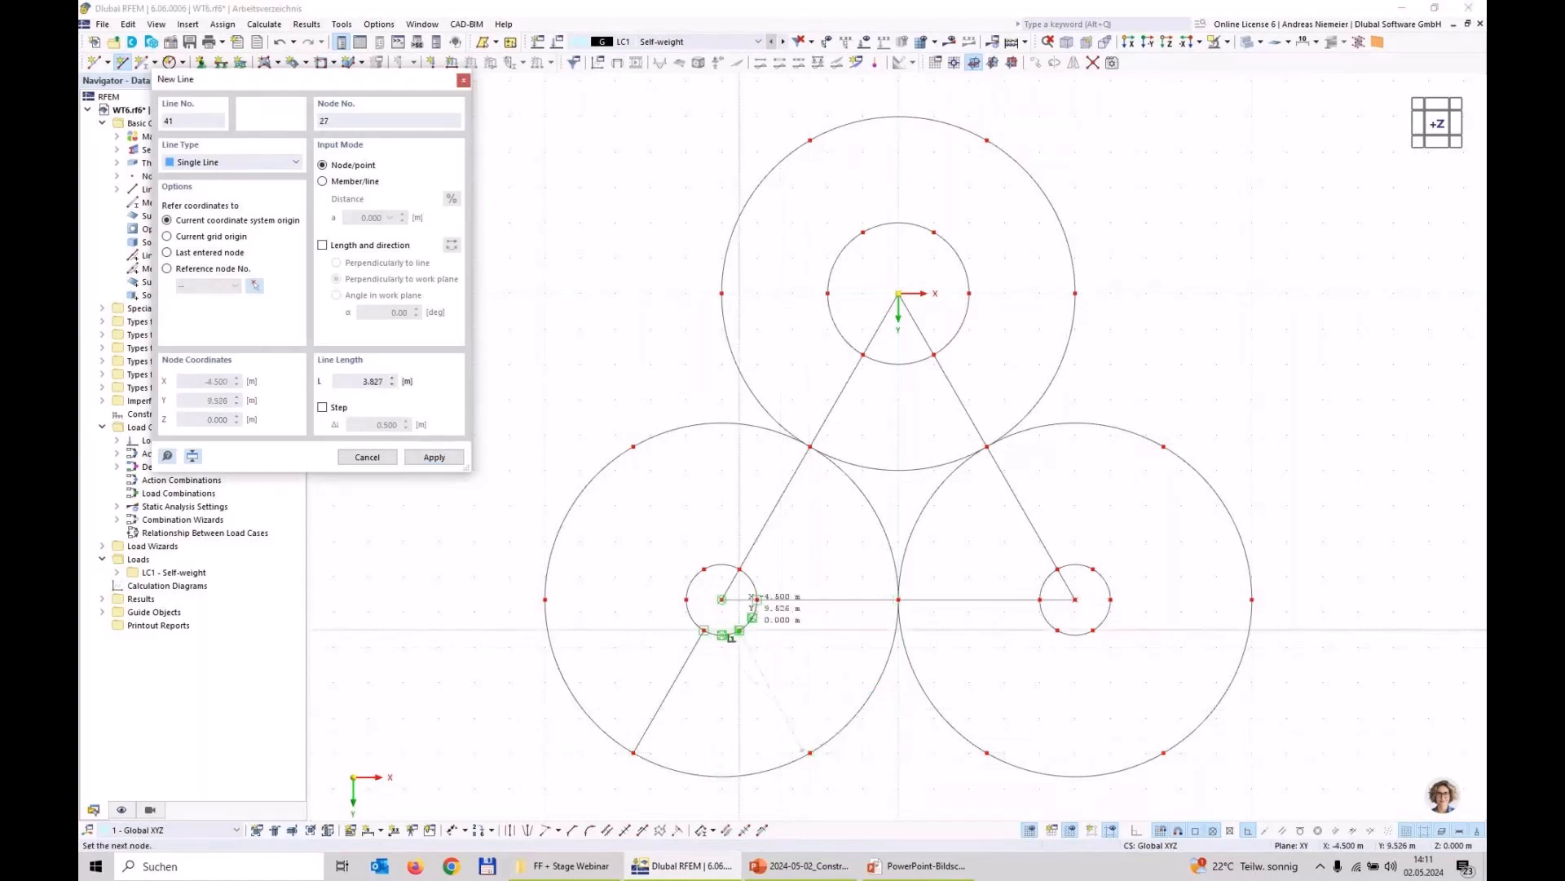
left_click(739, 630)
right_click(749, 732)
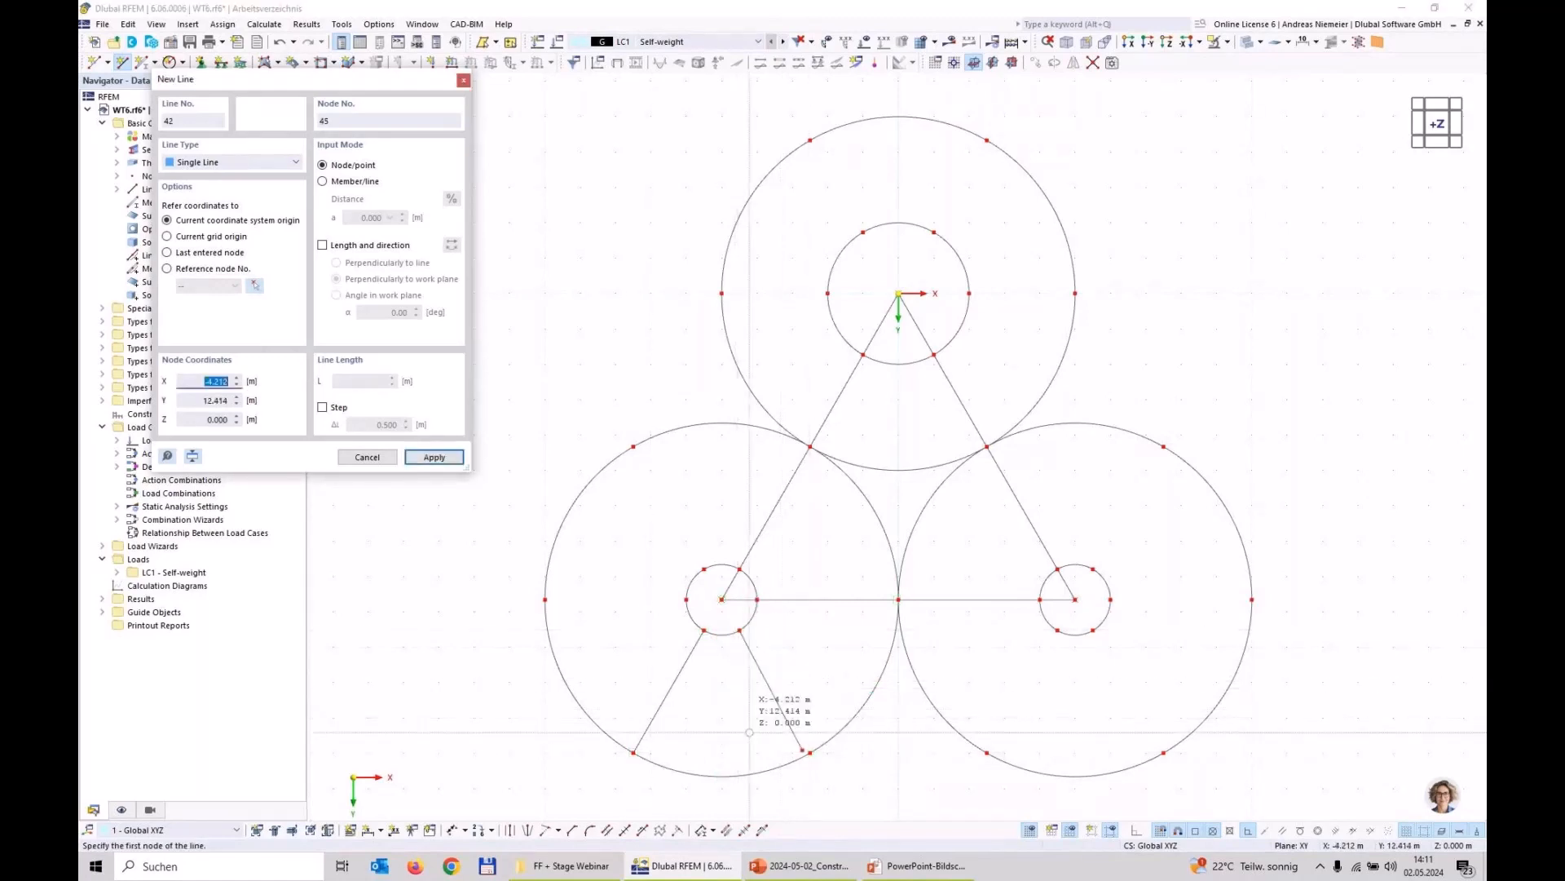
left_click(545, 600)
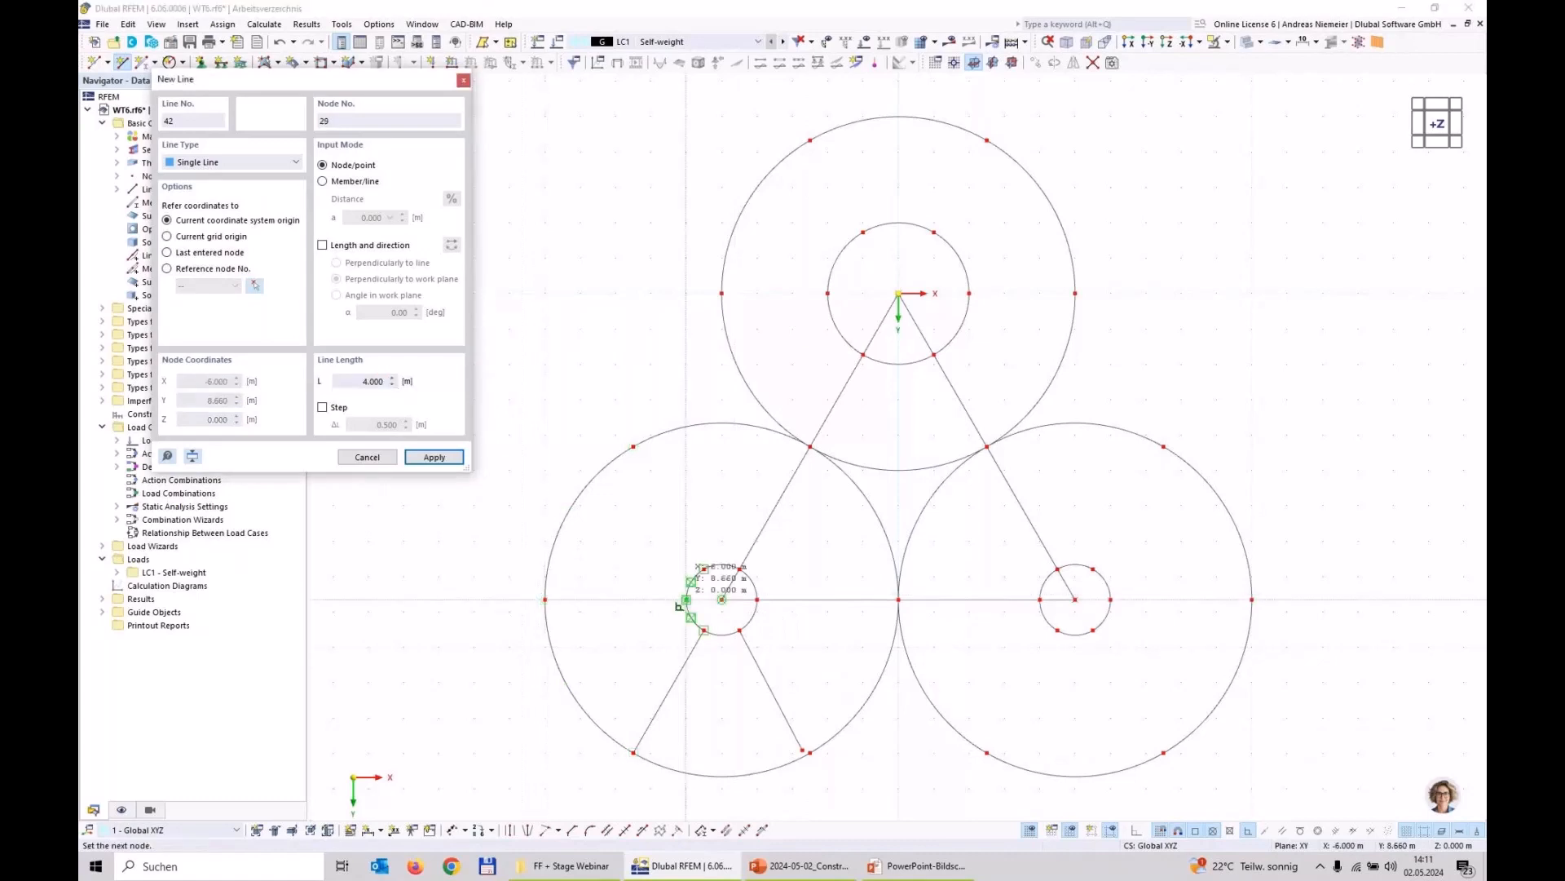
left_click(681, 604)
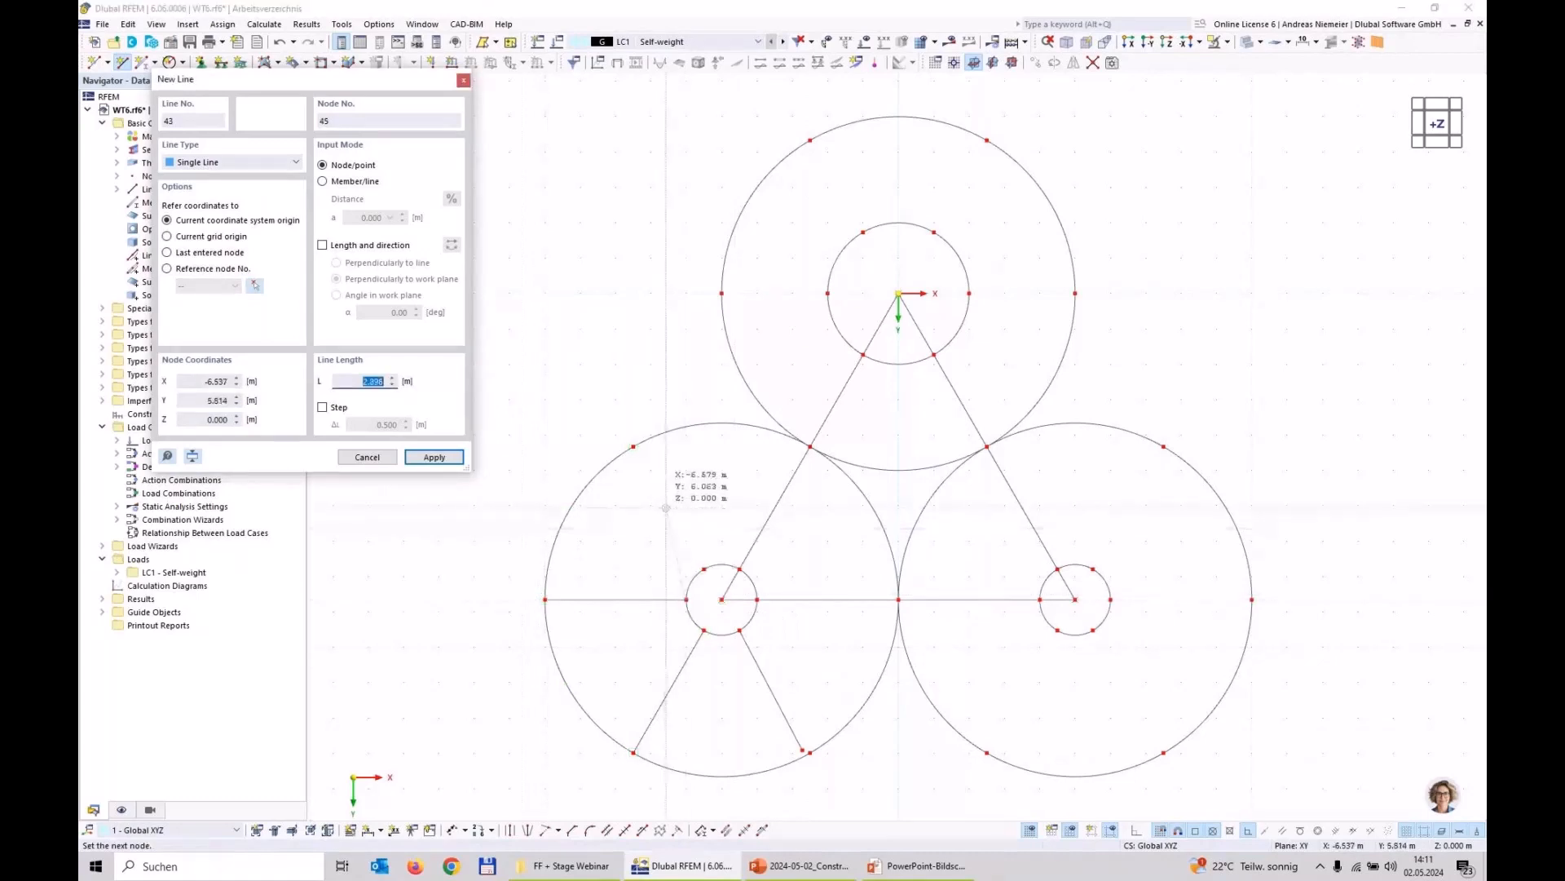
left_click(633, 446)
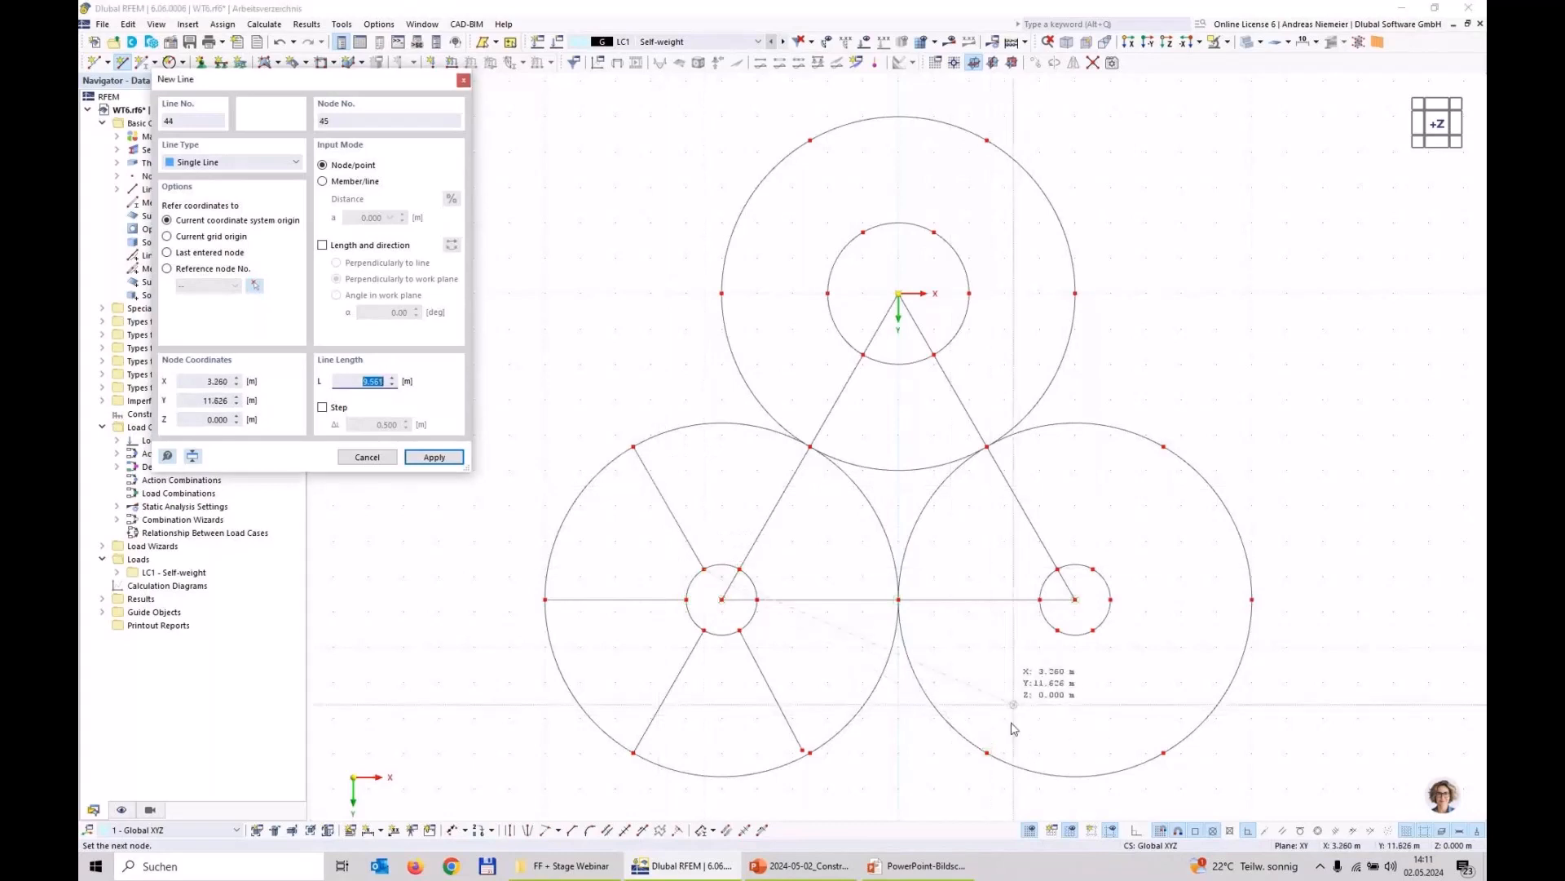
Step: Draw four outward radial lines joining the division nodes of the inner and outer circles around the triangle's lower-right corner
left_click(987, 752)
left_click(1057, 630)
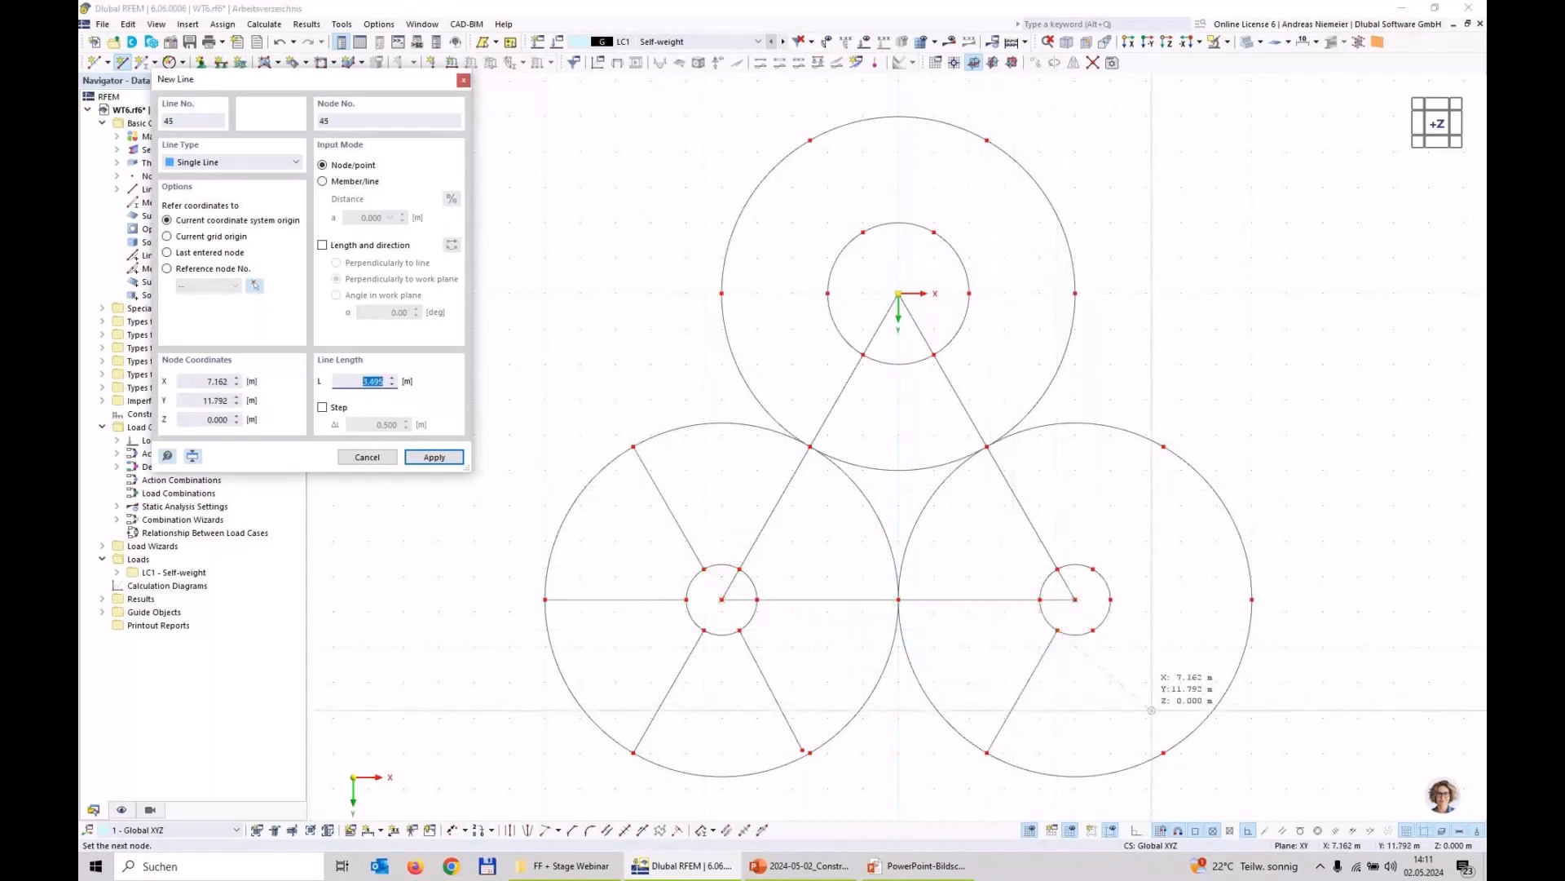
key("Escape")
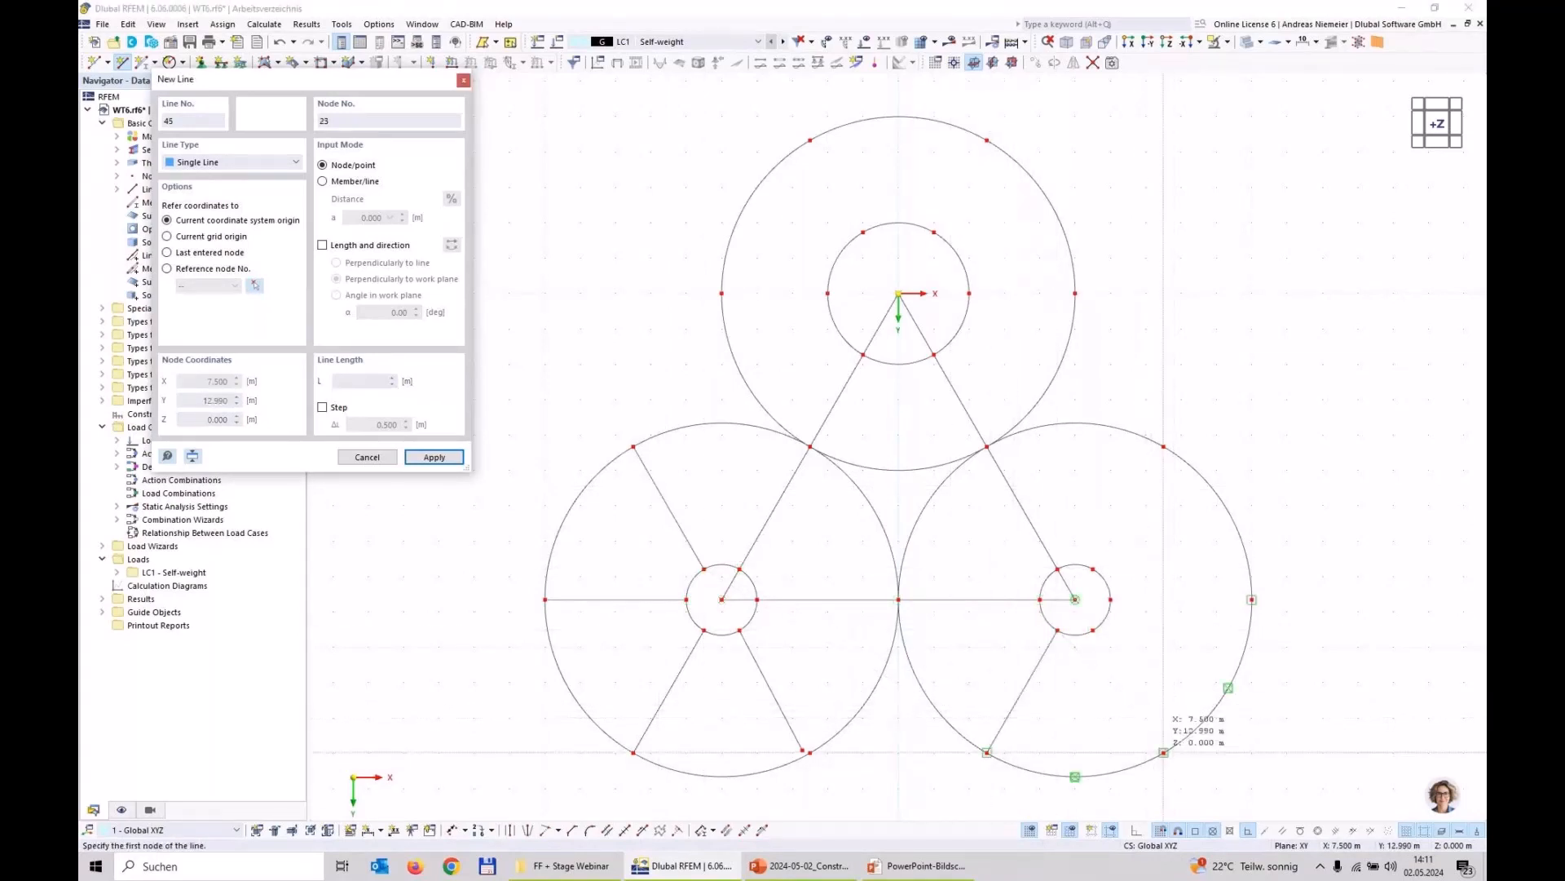
left_click(1093, 630)
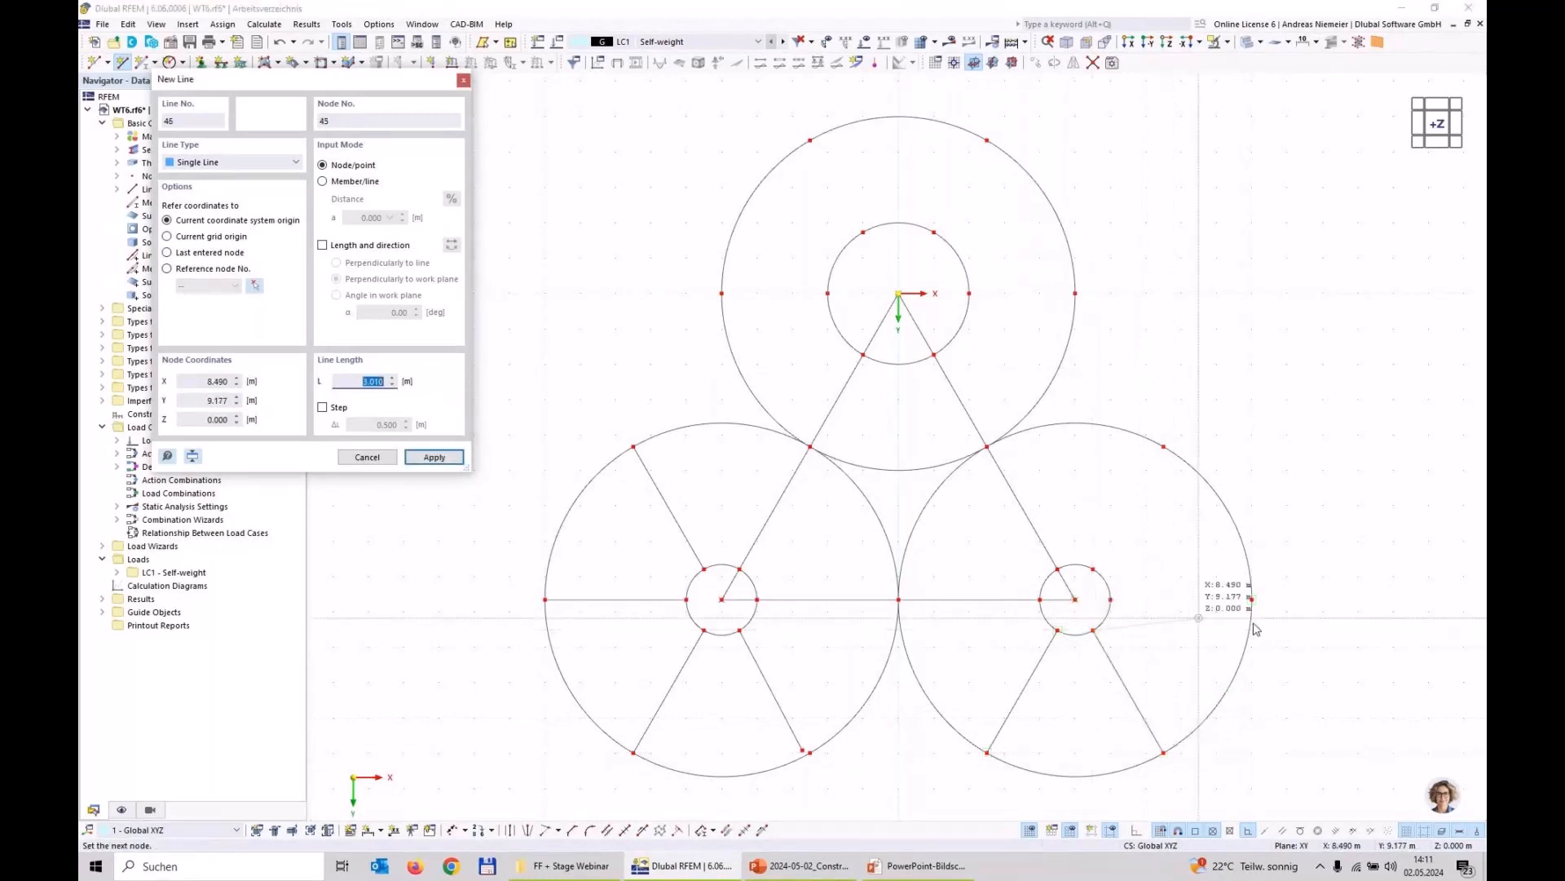
left_click(1110, 599)
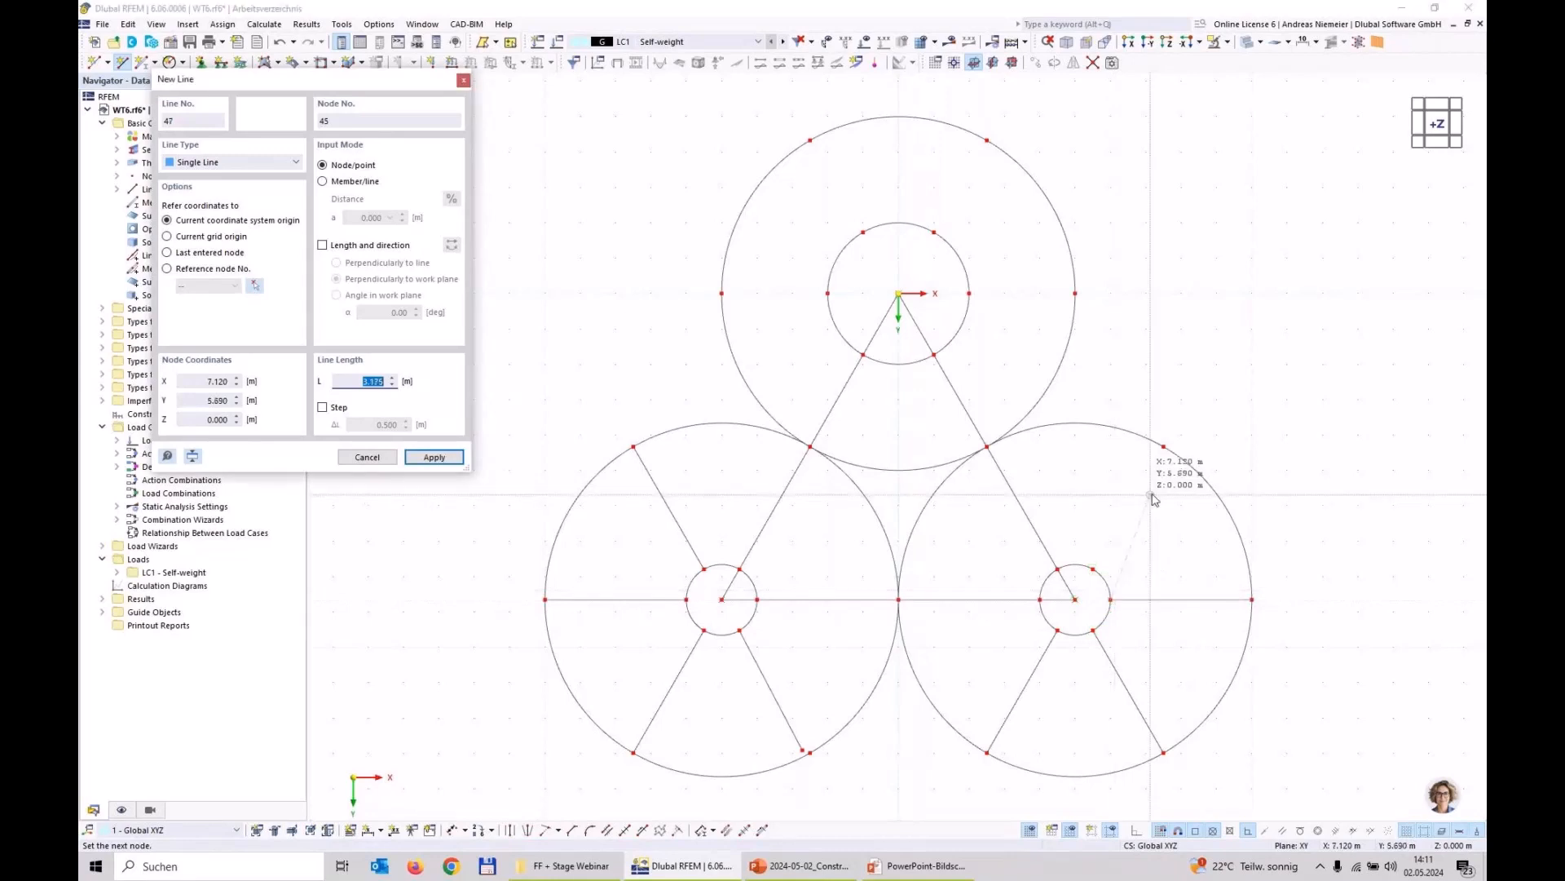
left_click(1163, 446)
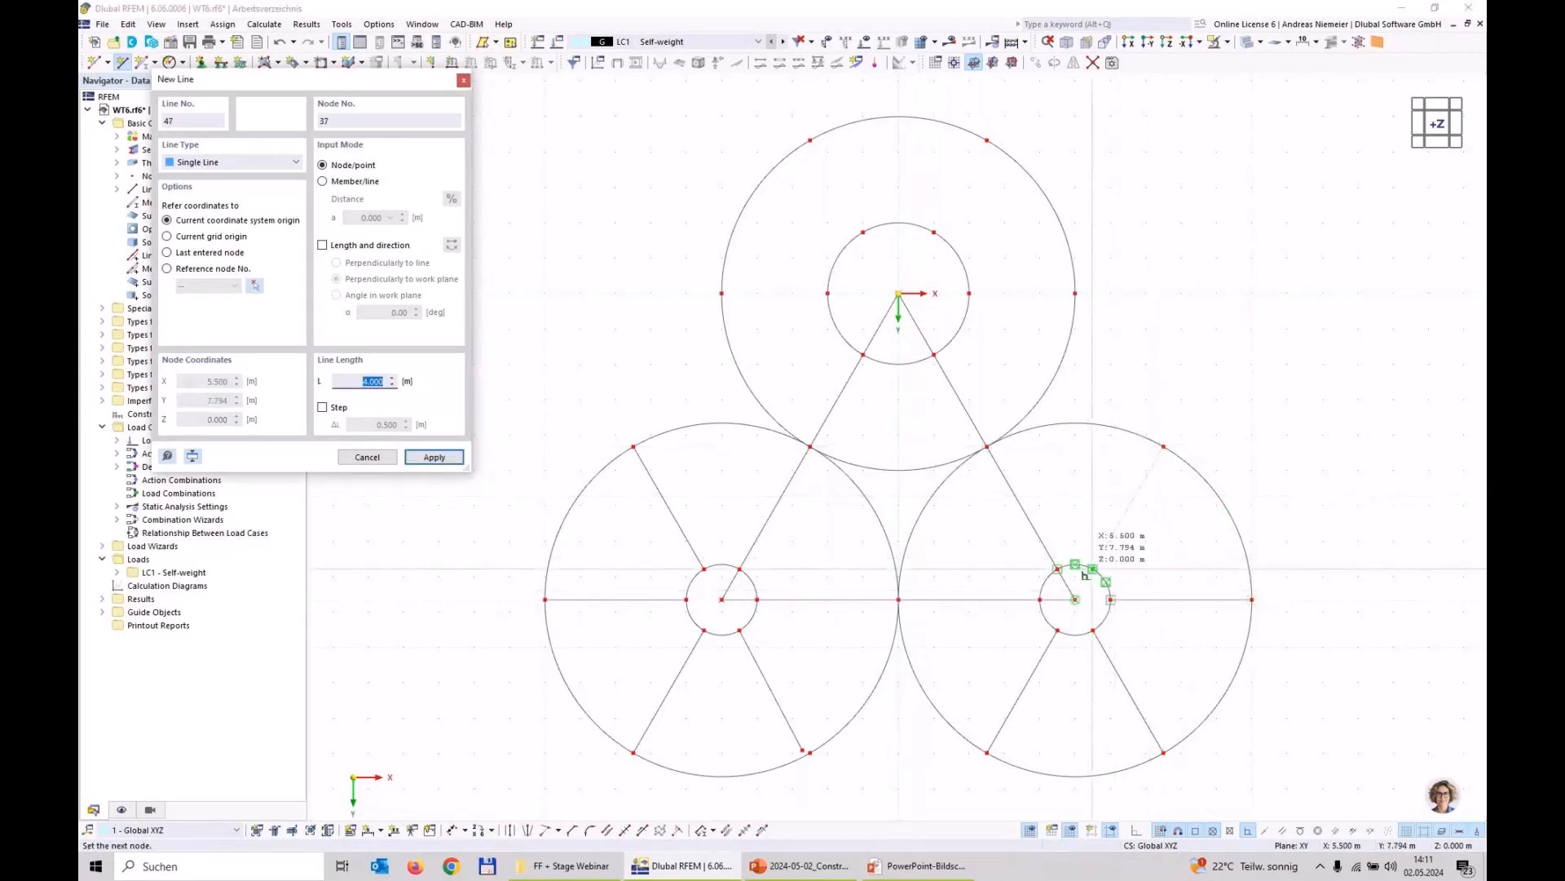
left_click(1093, 568)
key("Escape")
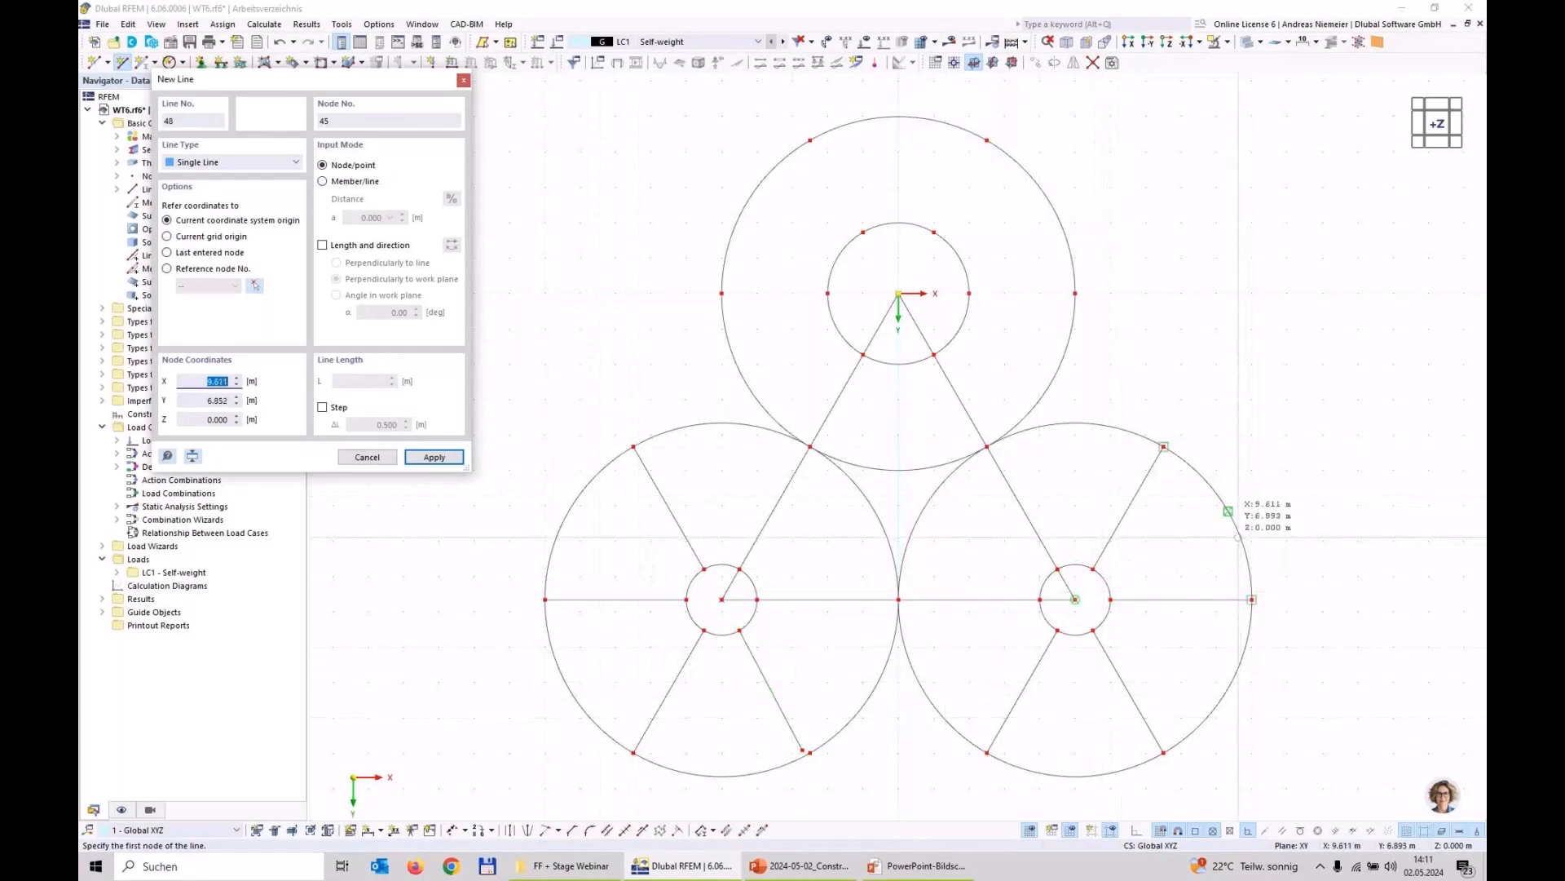
Step: Draw four outward radial lines joining the inner and outer circles' division nodes around the triangle's upper corner at the origin
left_click(1074, 293)
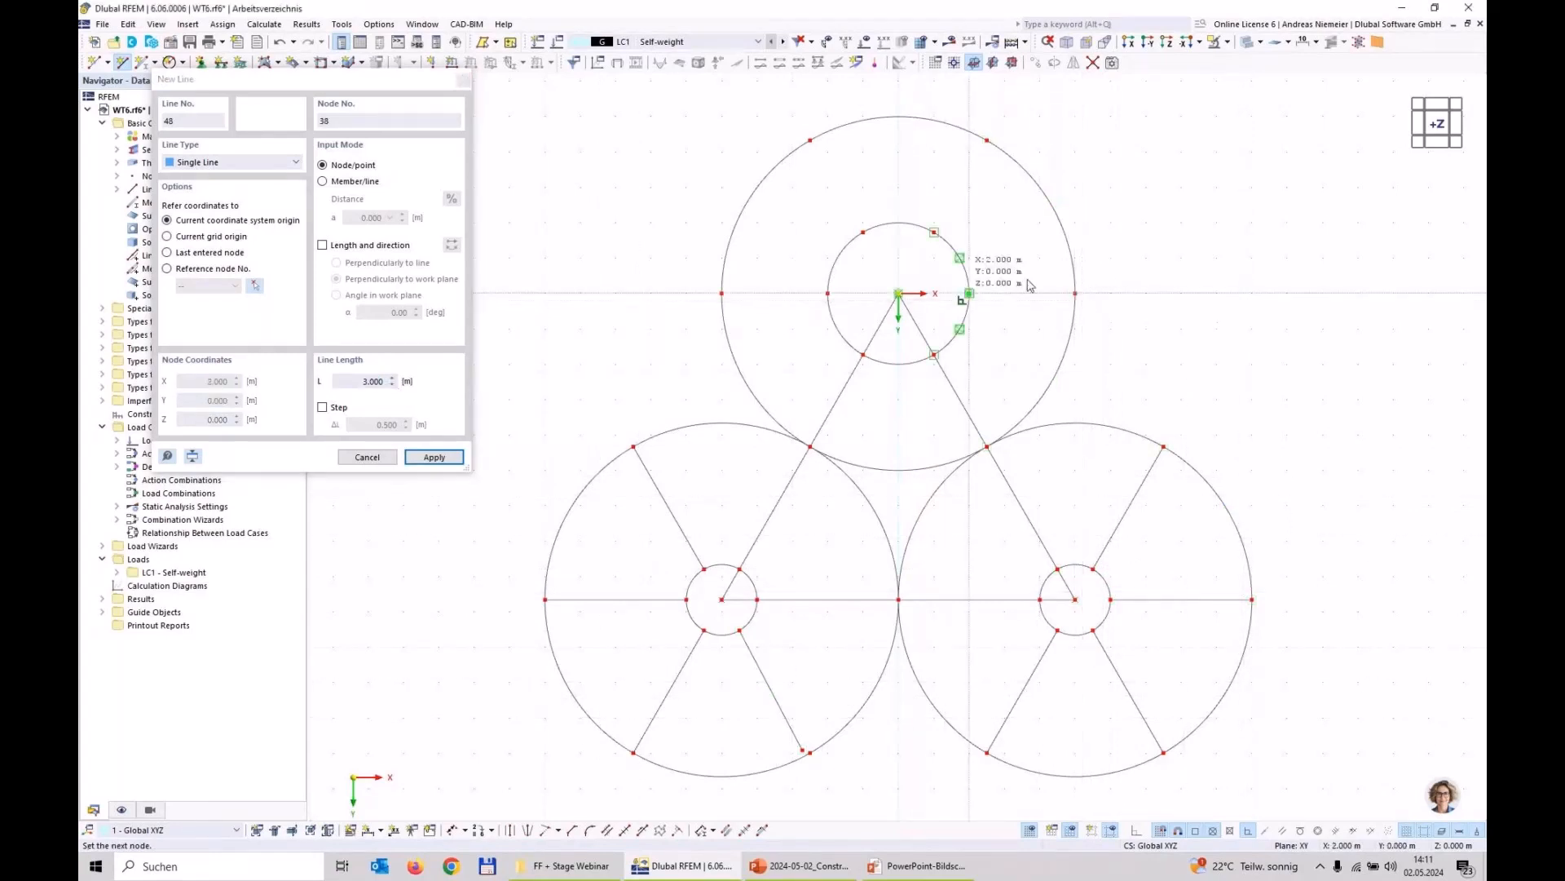
right_click(993, 150)
left_click(987, 142)
left_click(935, 234)
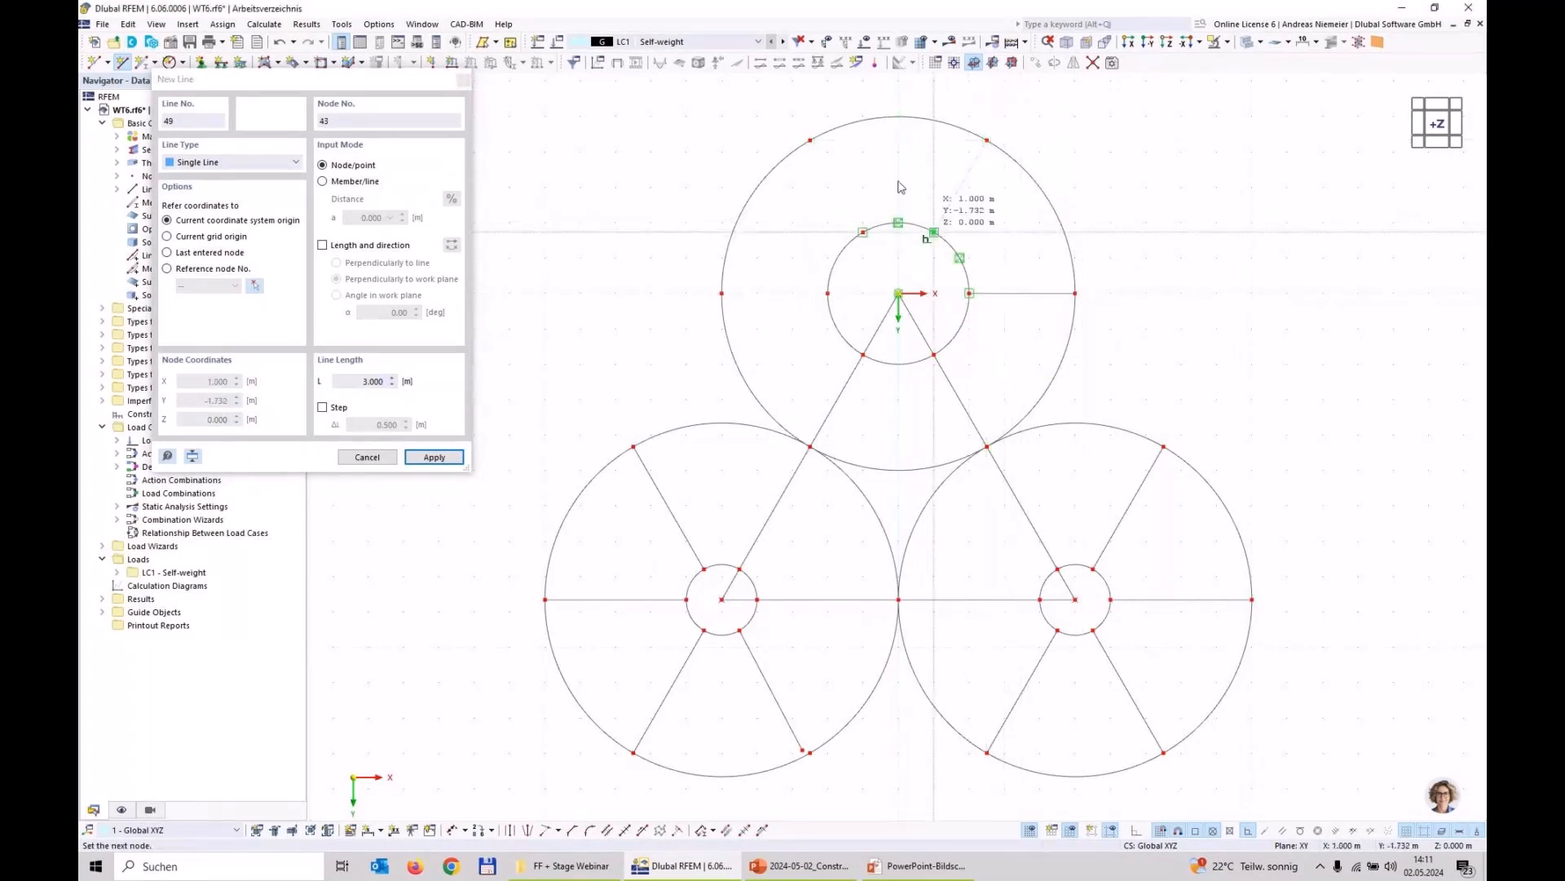
right_click(826, 153)
left_click(812, 150)
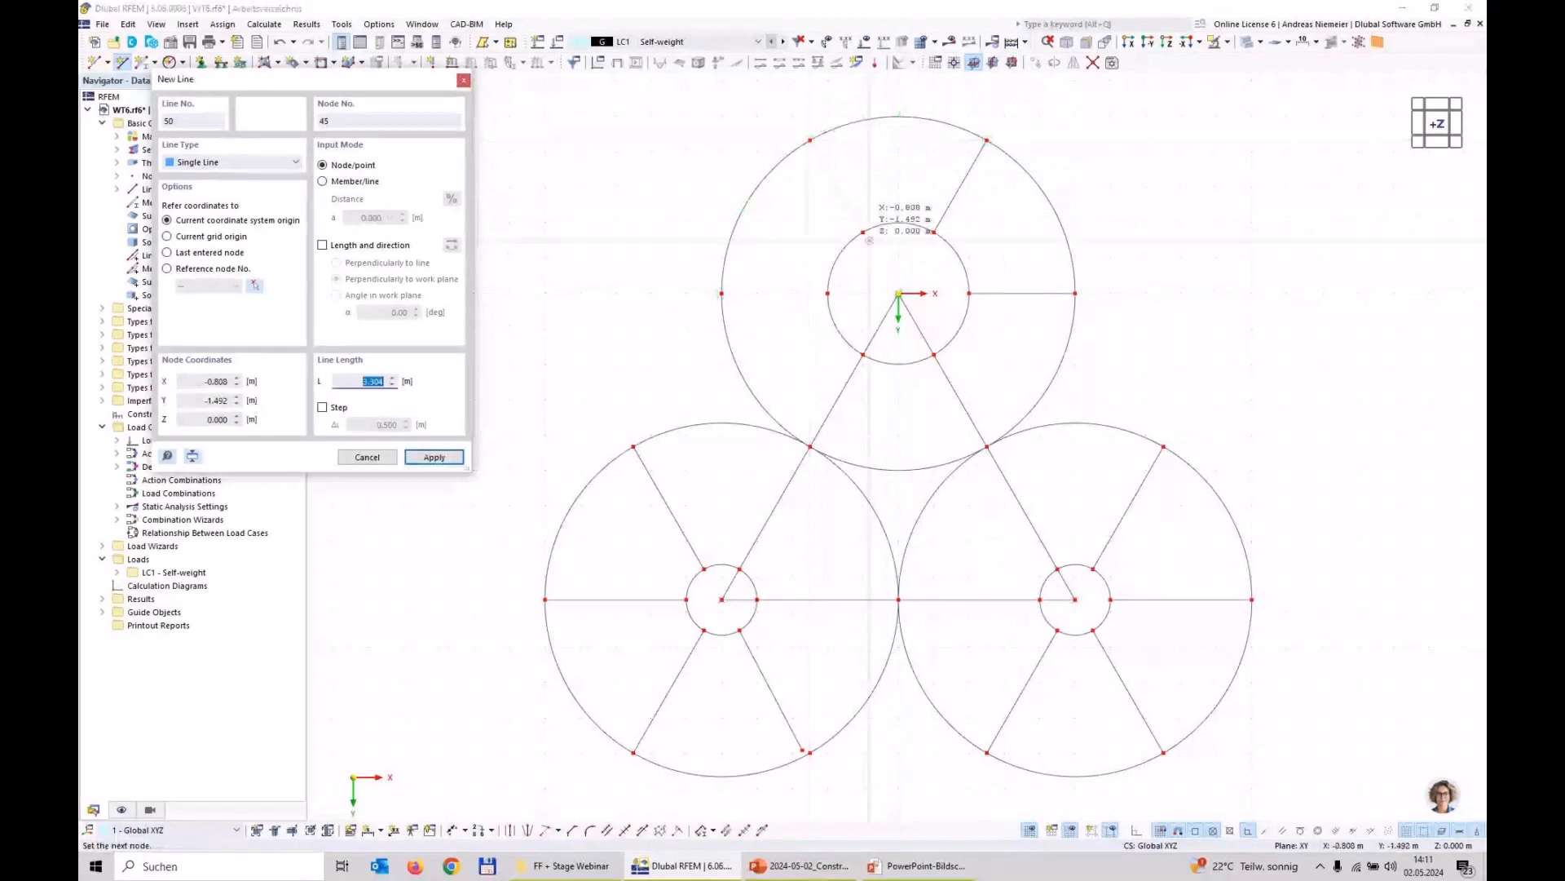
left_click(864, 233)
right_click(807, 326)
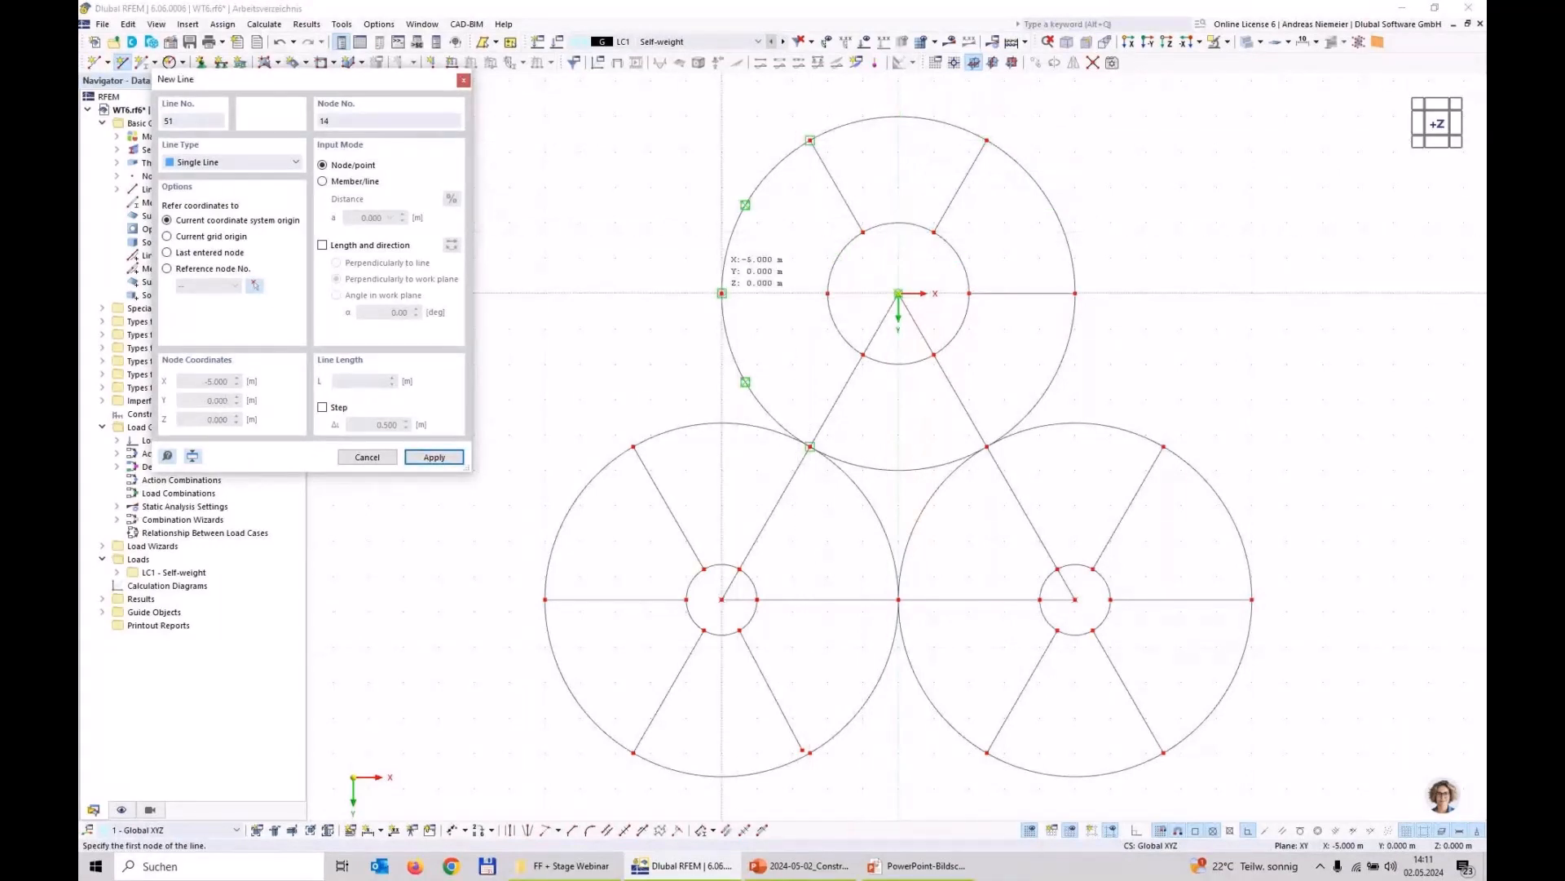
left_click(722, 293)
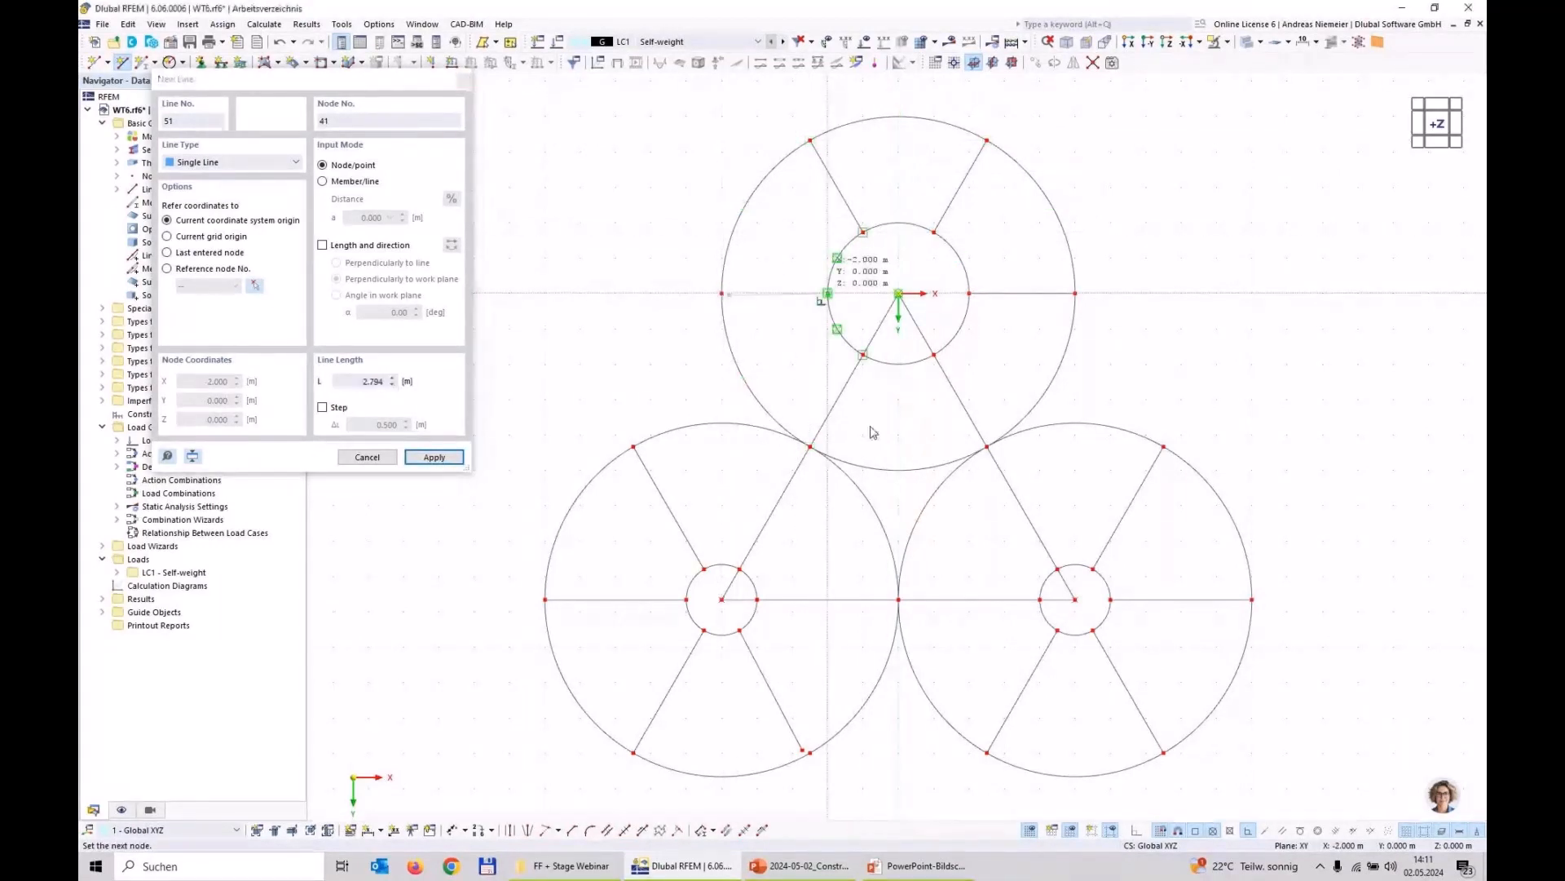
left_click(827, 292)
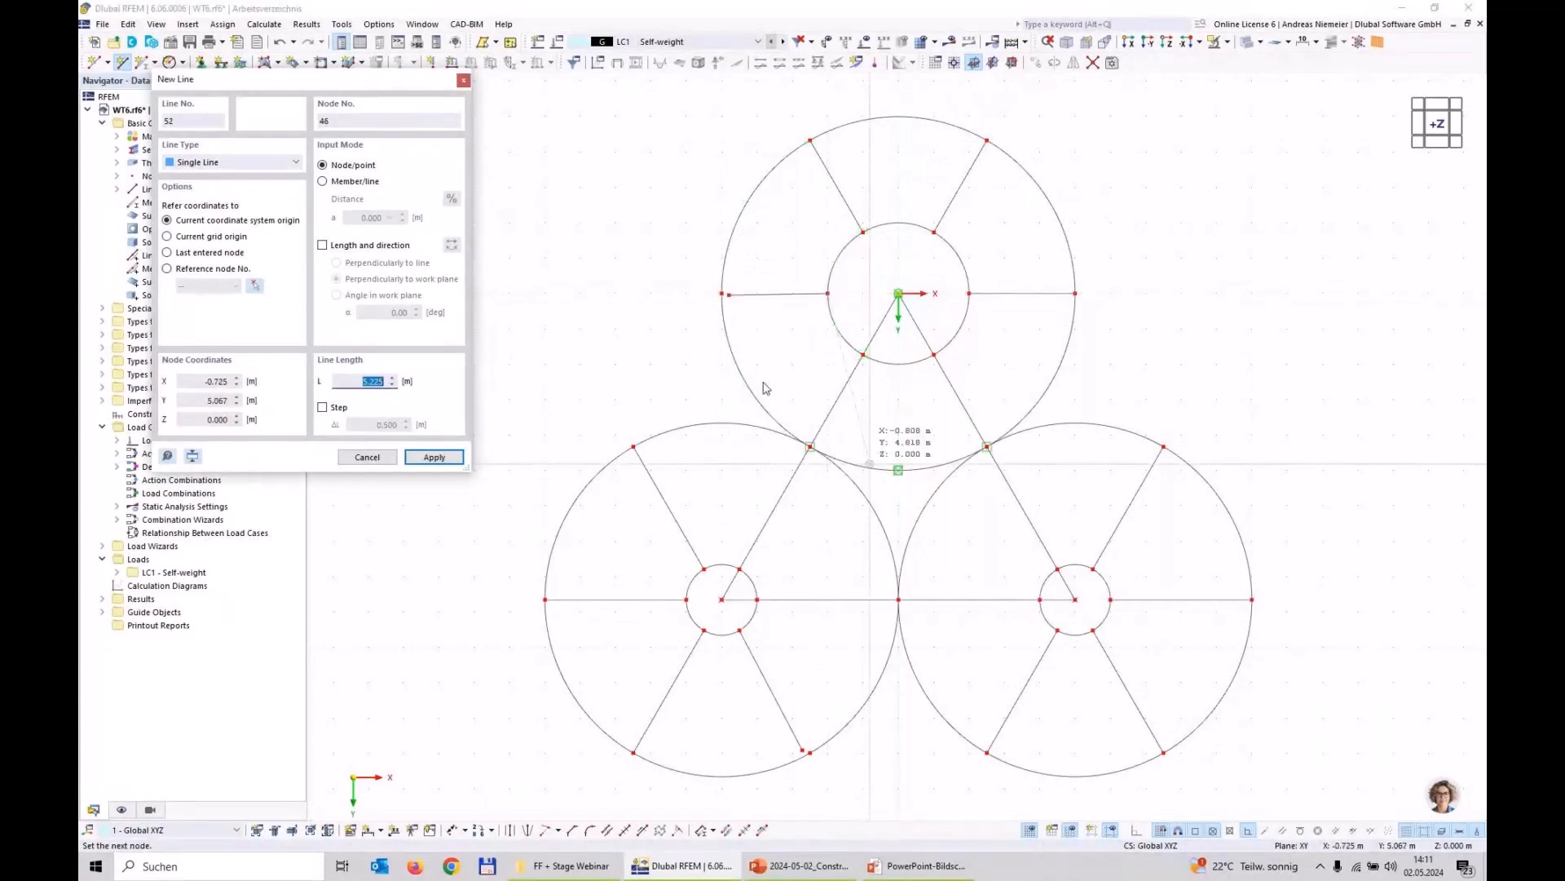
Step: Snap the stray outer ends of the two misplaced radial lines, on the upper and lower-left circles, onto the neighbouring outer circle nodes
key("Escape")
scroll(731, 292, "up", 3)
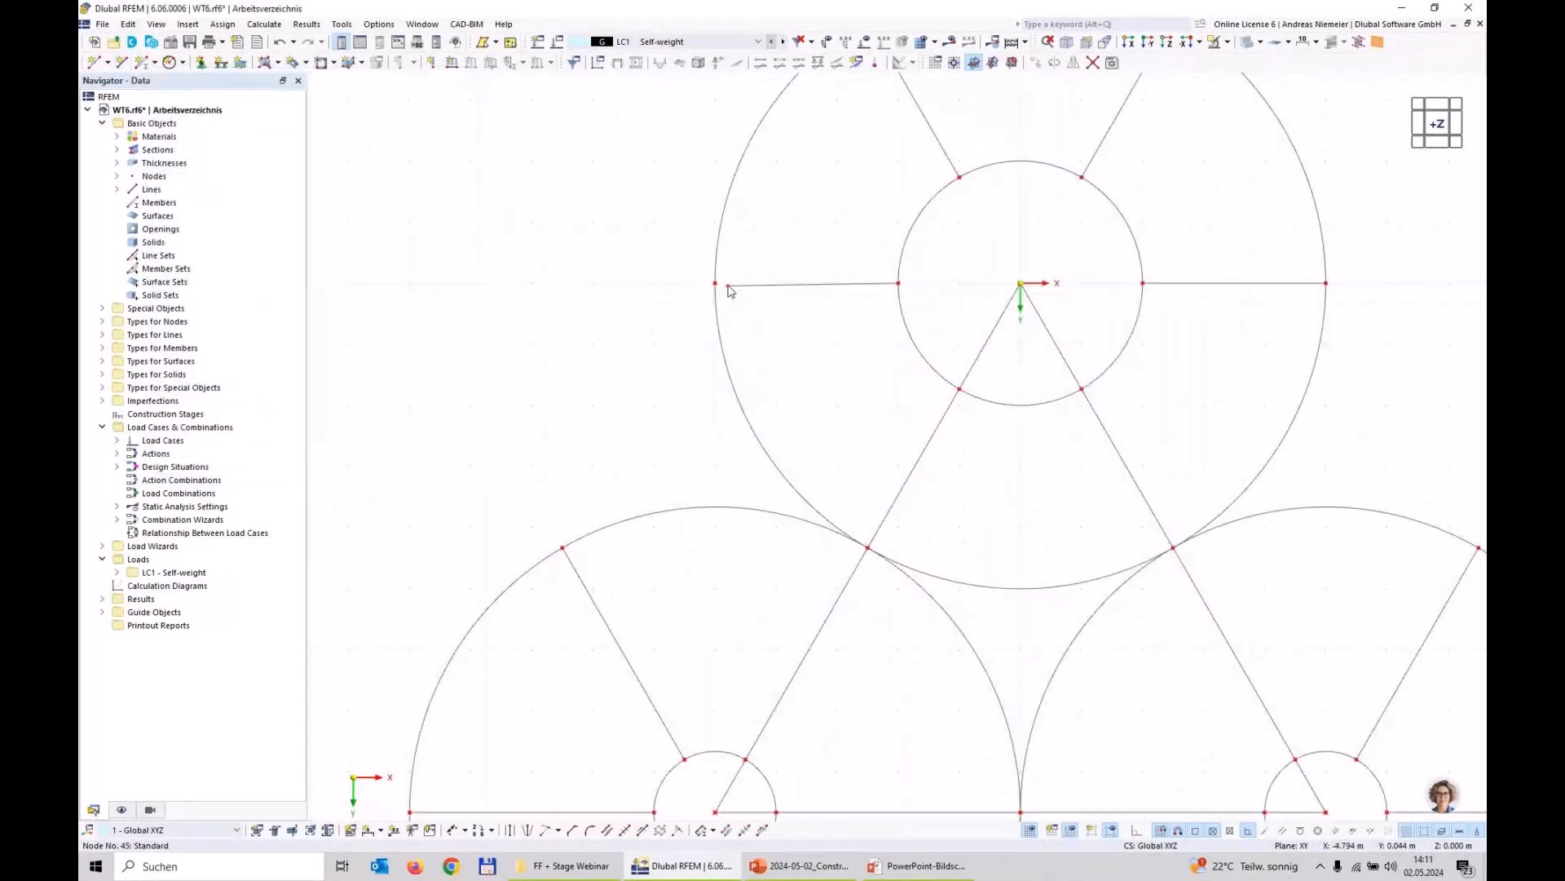
scroll(677, 366, "down", 3)
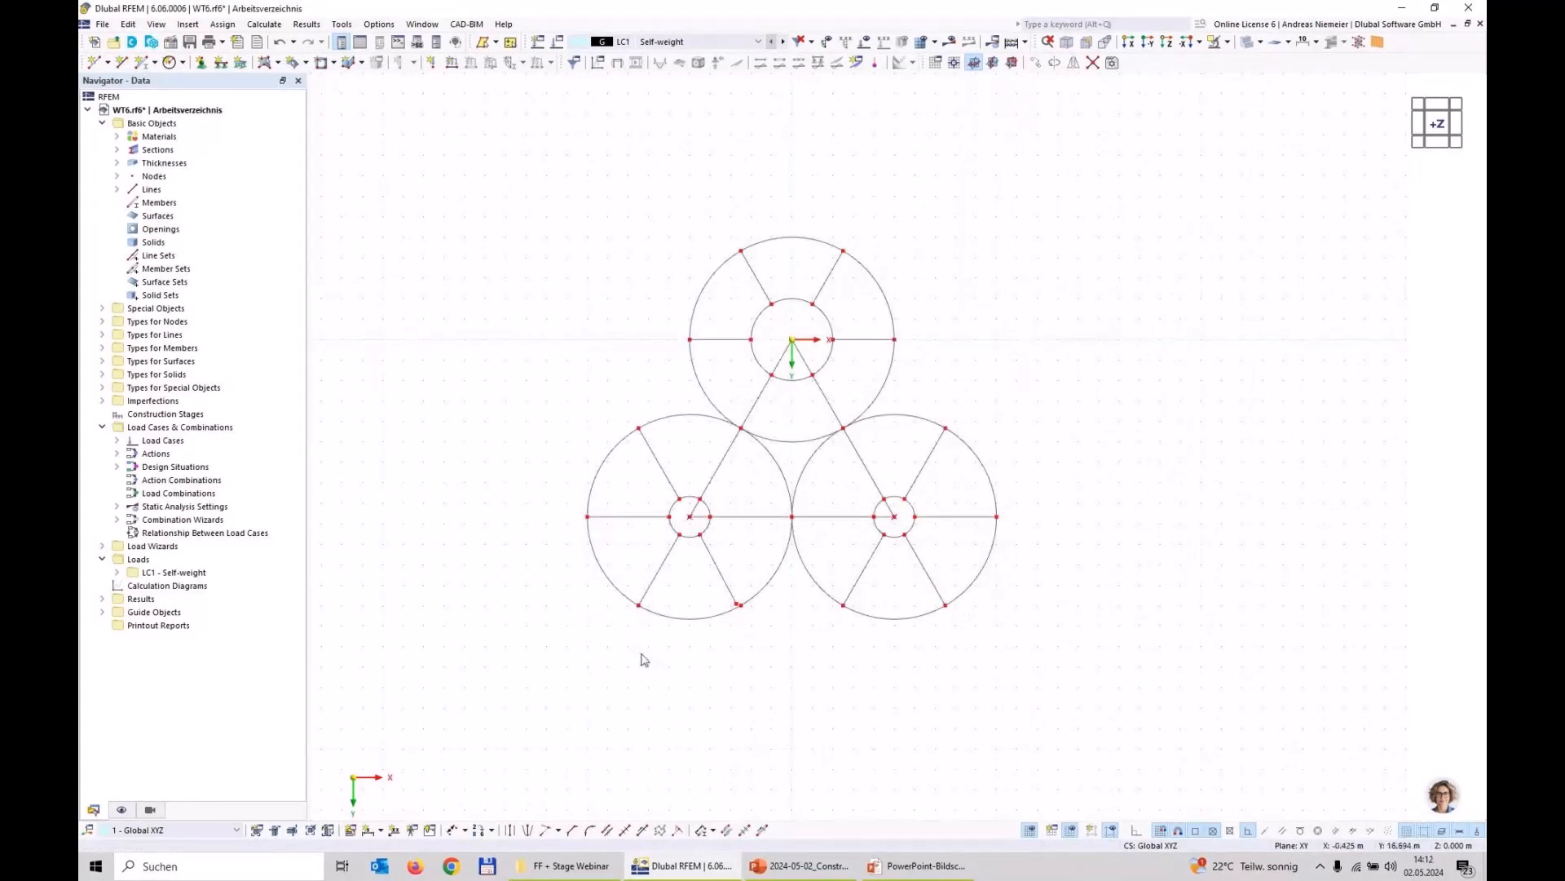
scroll(746, 624, "up", 2)
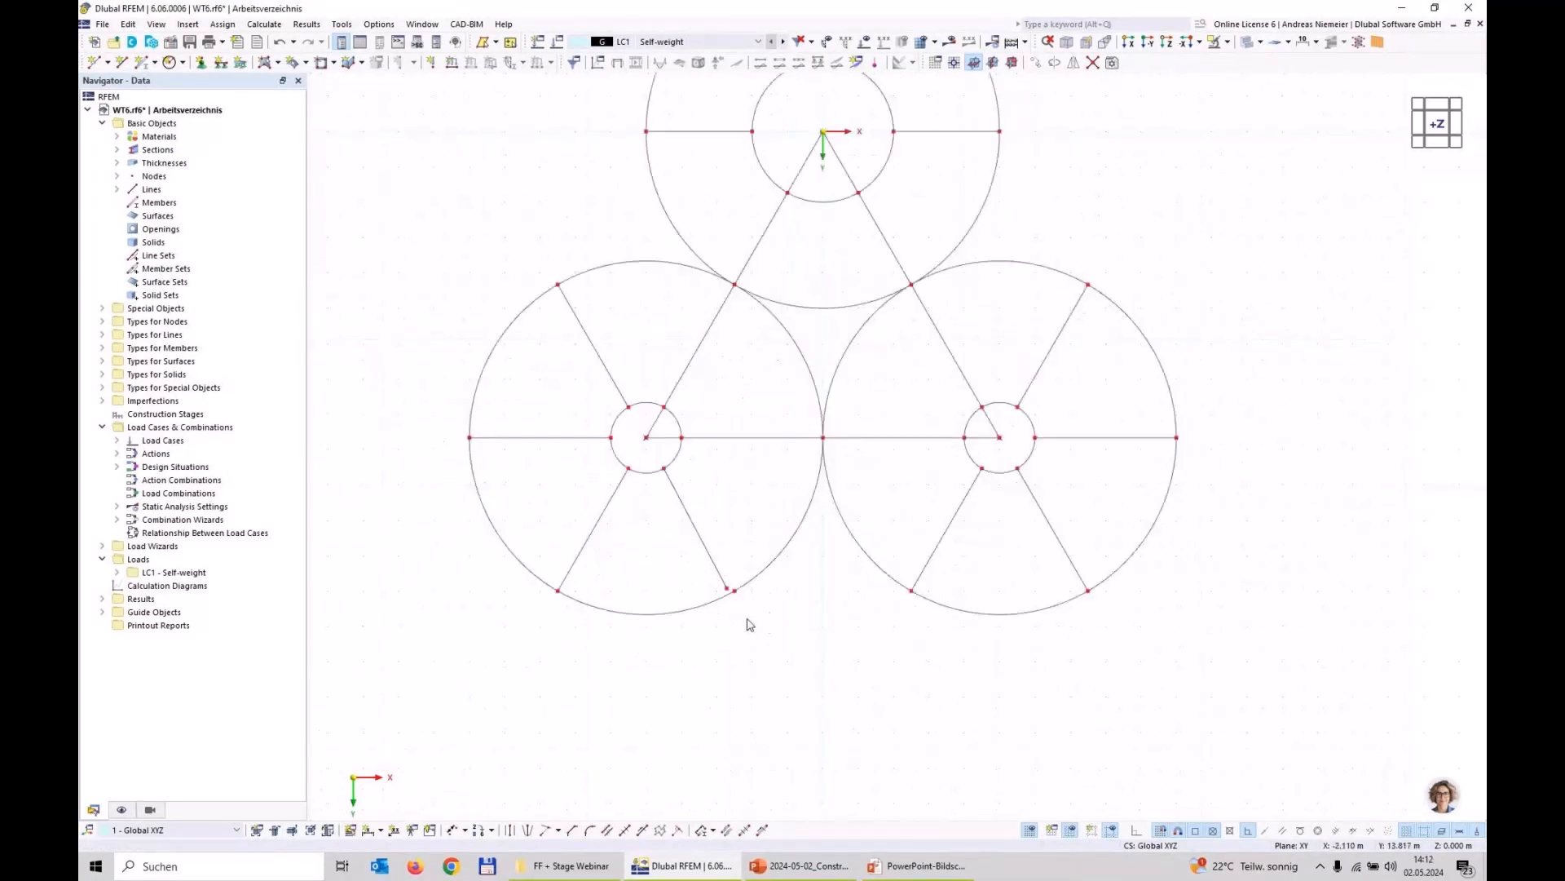
scroll(738, 607, "up", 5)
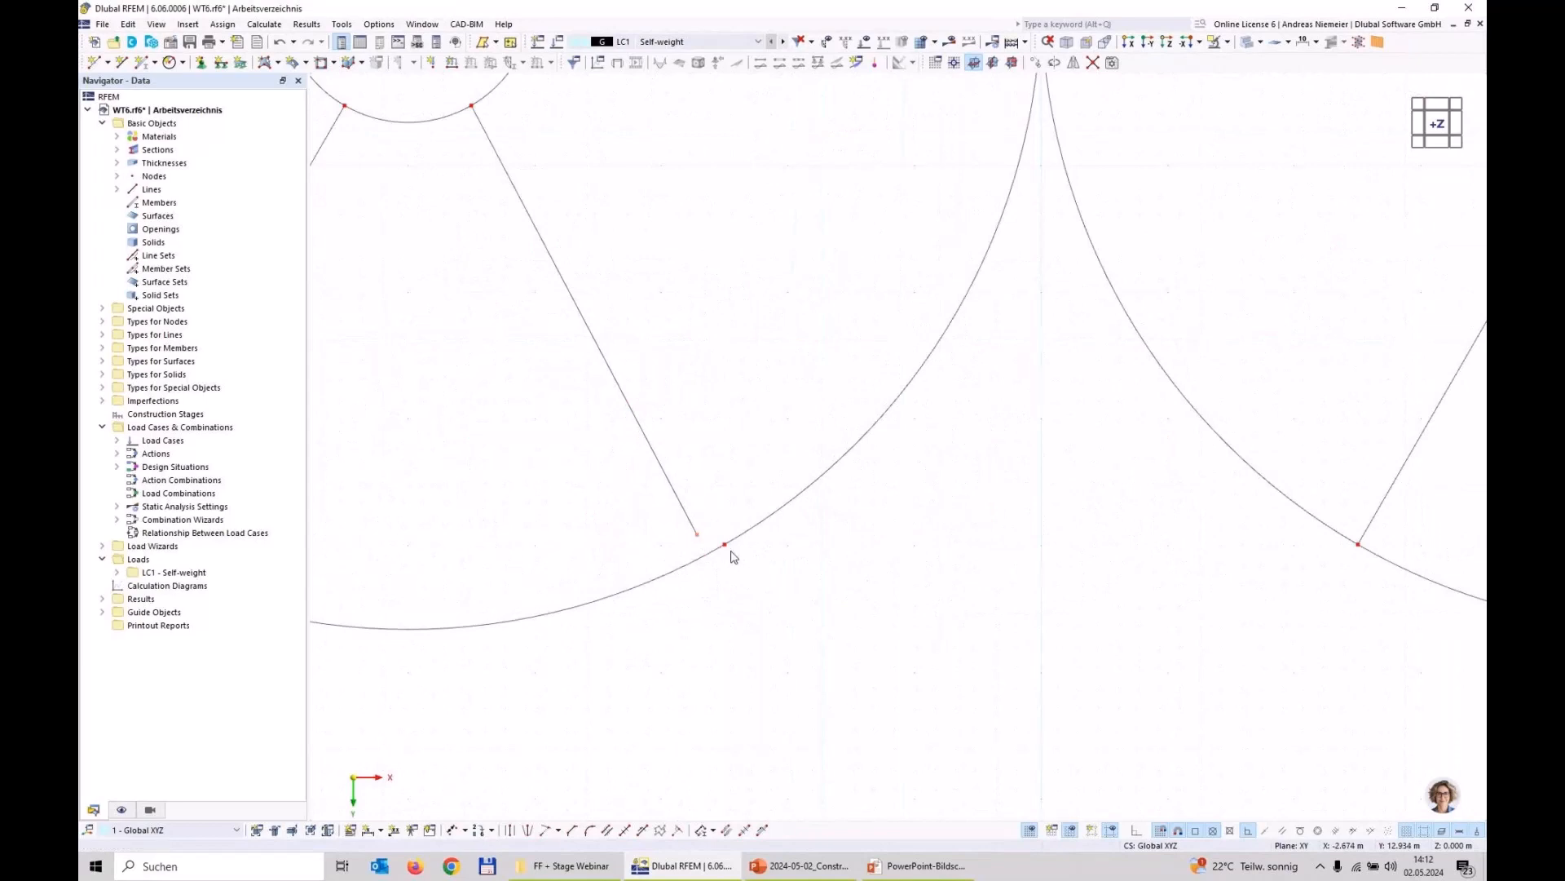
scroll(738, 684, "down", 1)
scroll(738, 684, "down", 5)
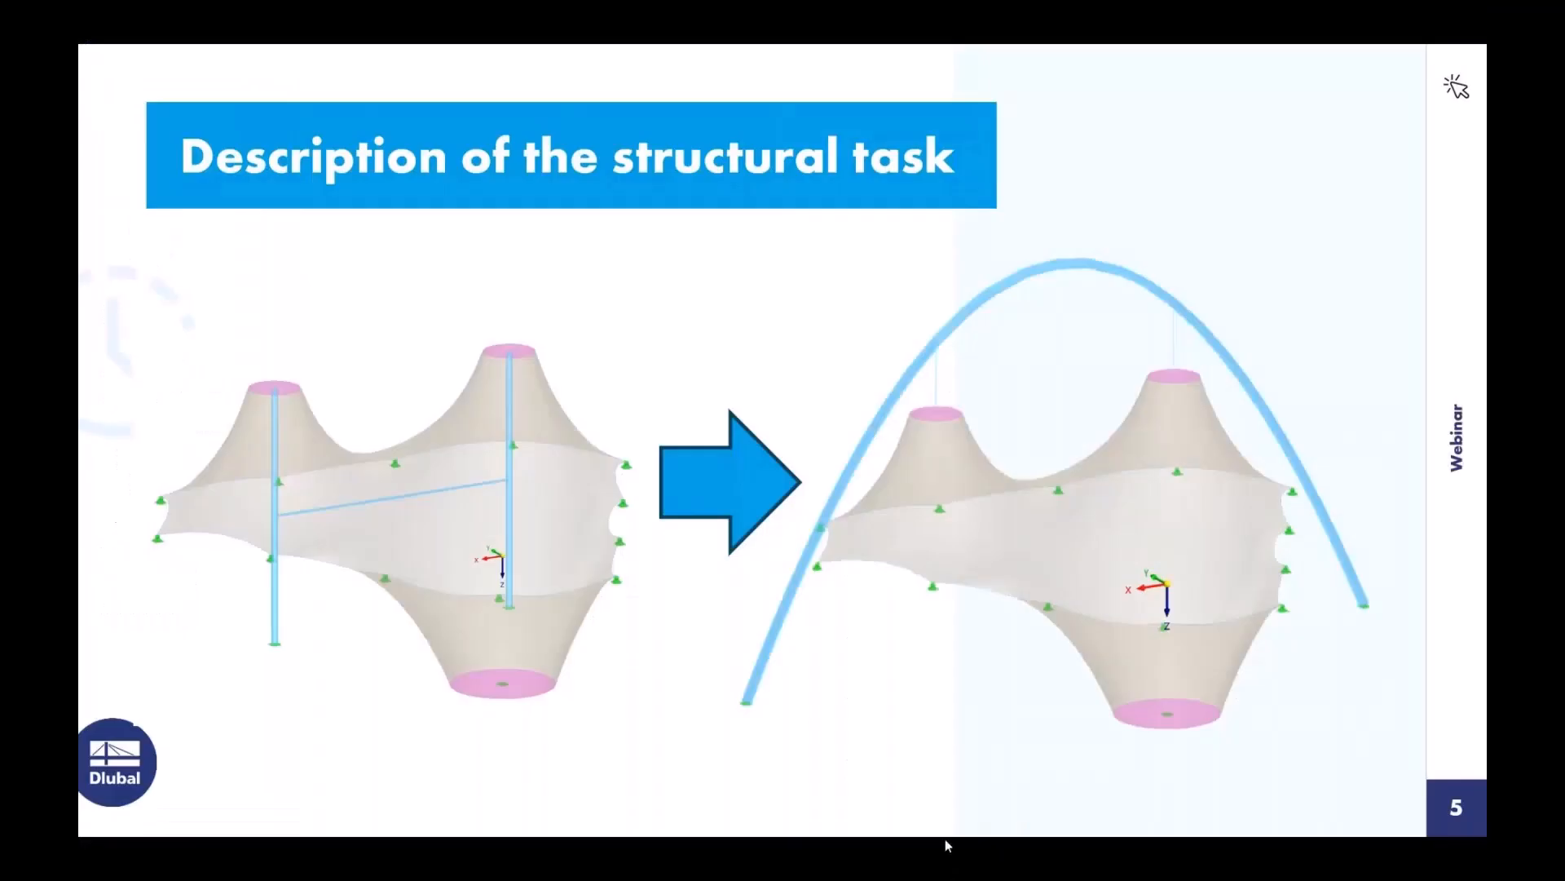
Step: Review the structural task slide in the PowerPoint presentation and return to RFEM
left_click(917, 865)
key("super")
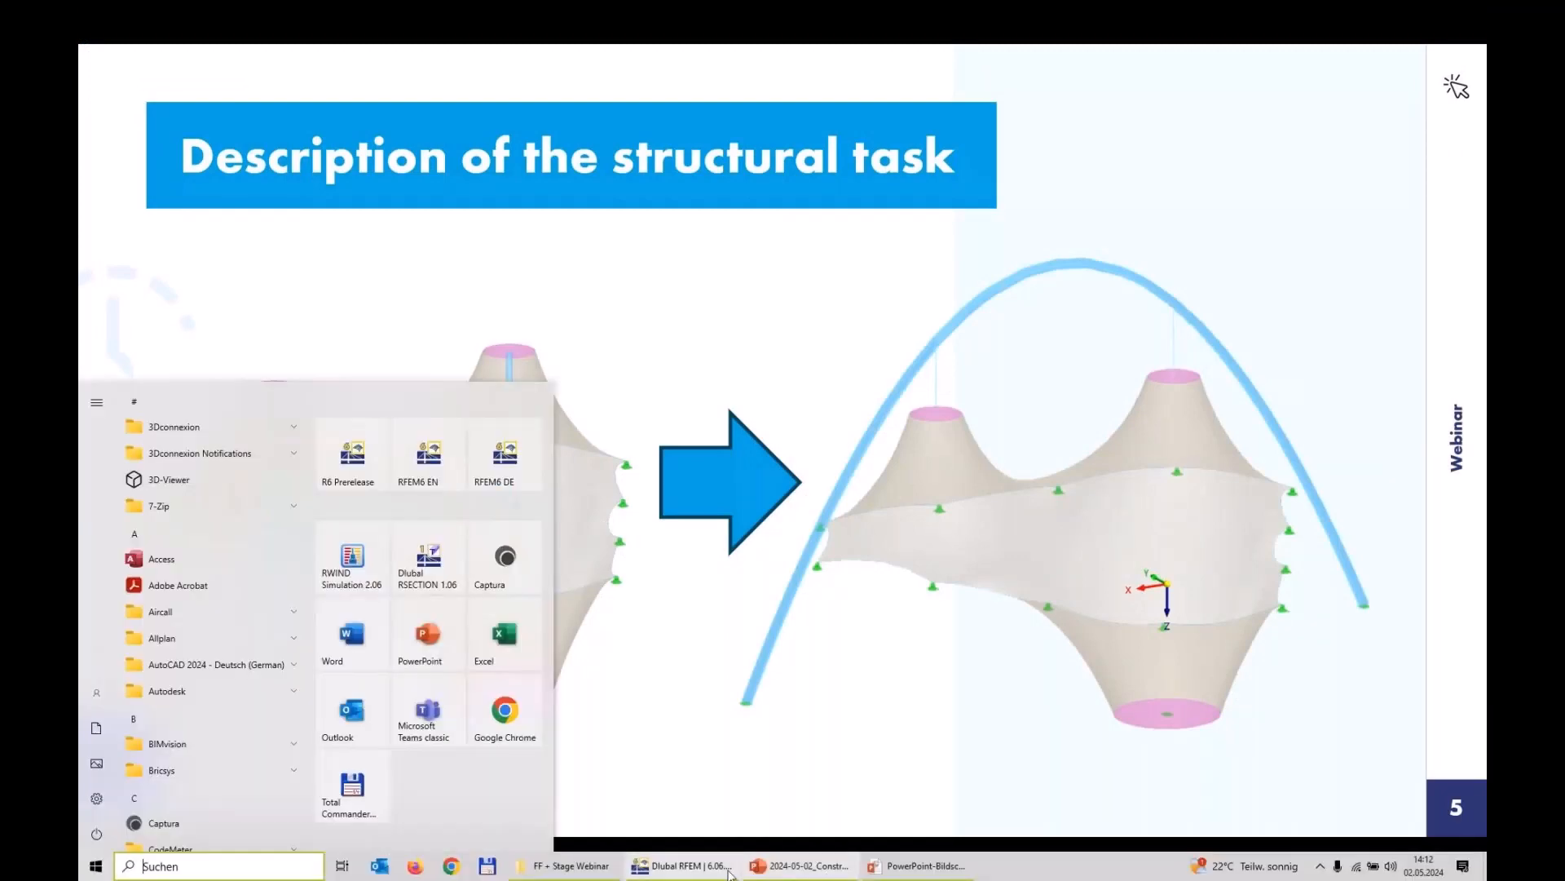
left_click(682, 866)
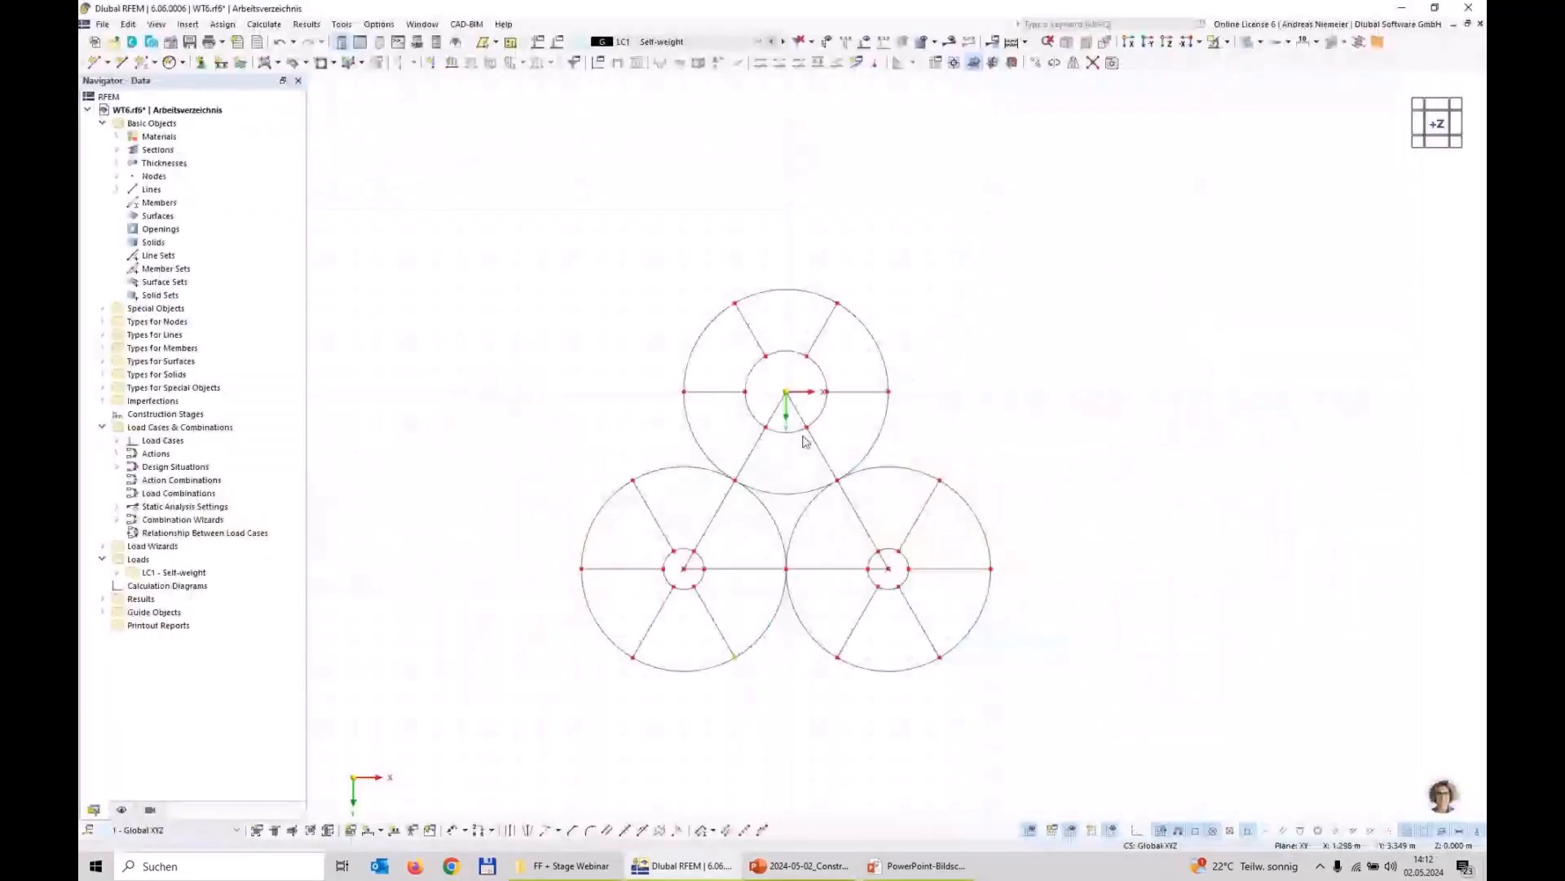
Step: Draw straight perimeter lines through the outer circle nodes, from the lower-left circle's leftmost node over the upper circle to the lower-right circle
left_click(121, 62)
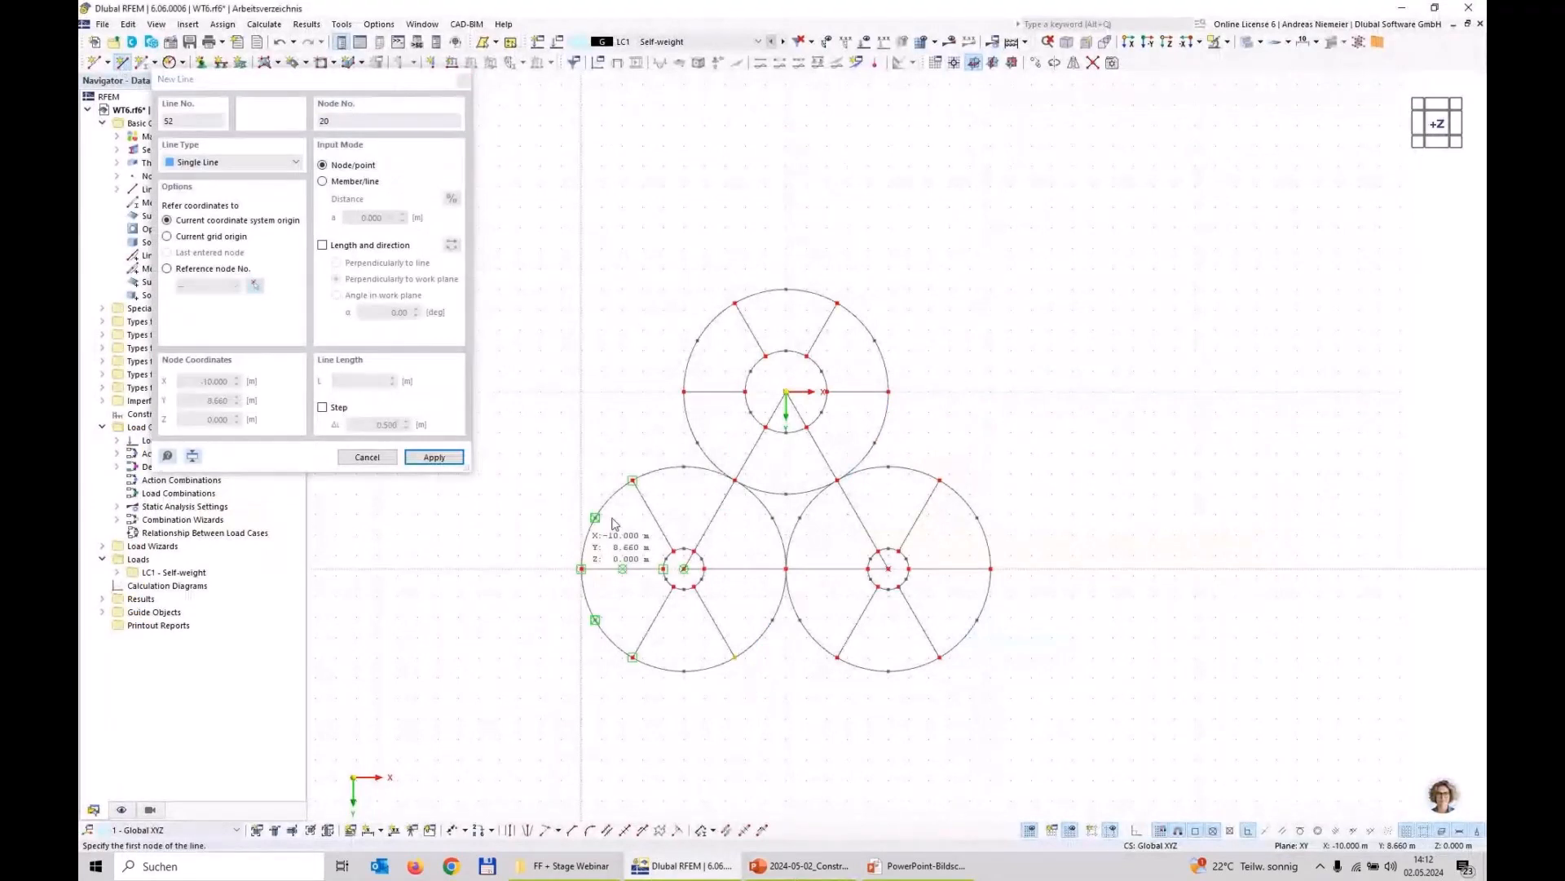
left_click(582, 568)
left_click(632, 480)
left_click(734, 303)
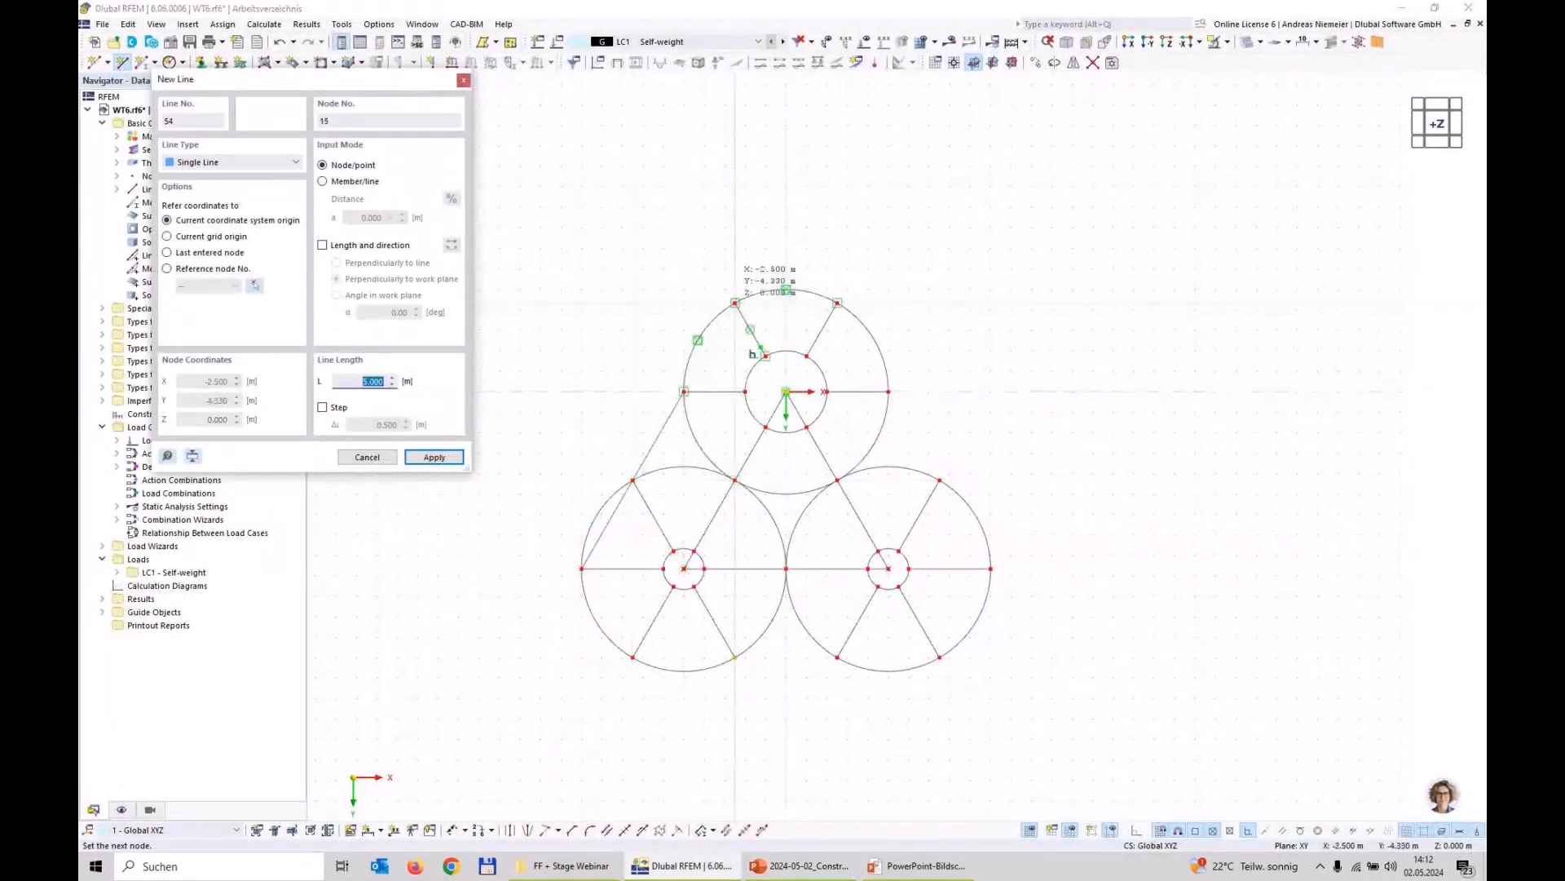
left_click(838, 302)
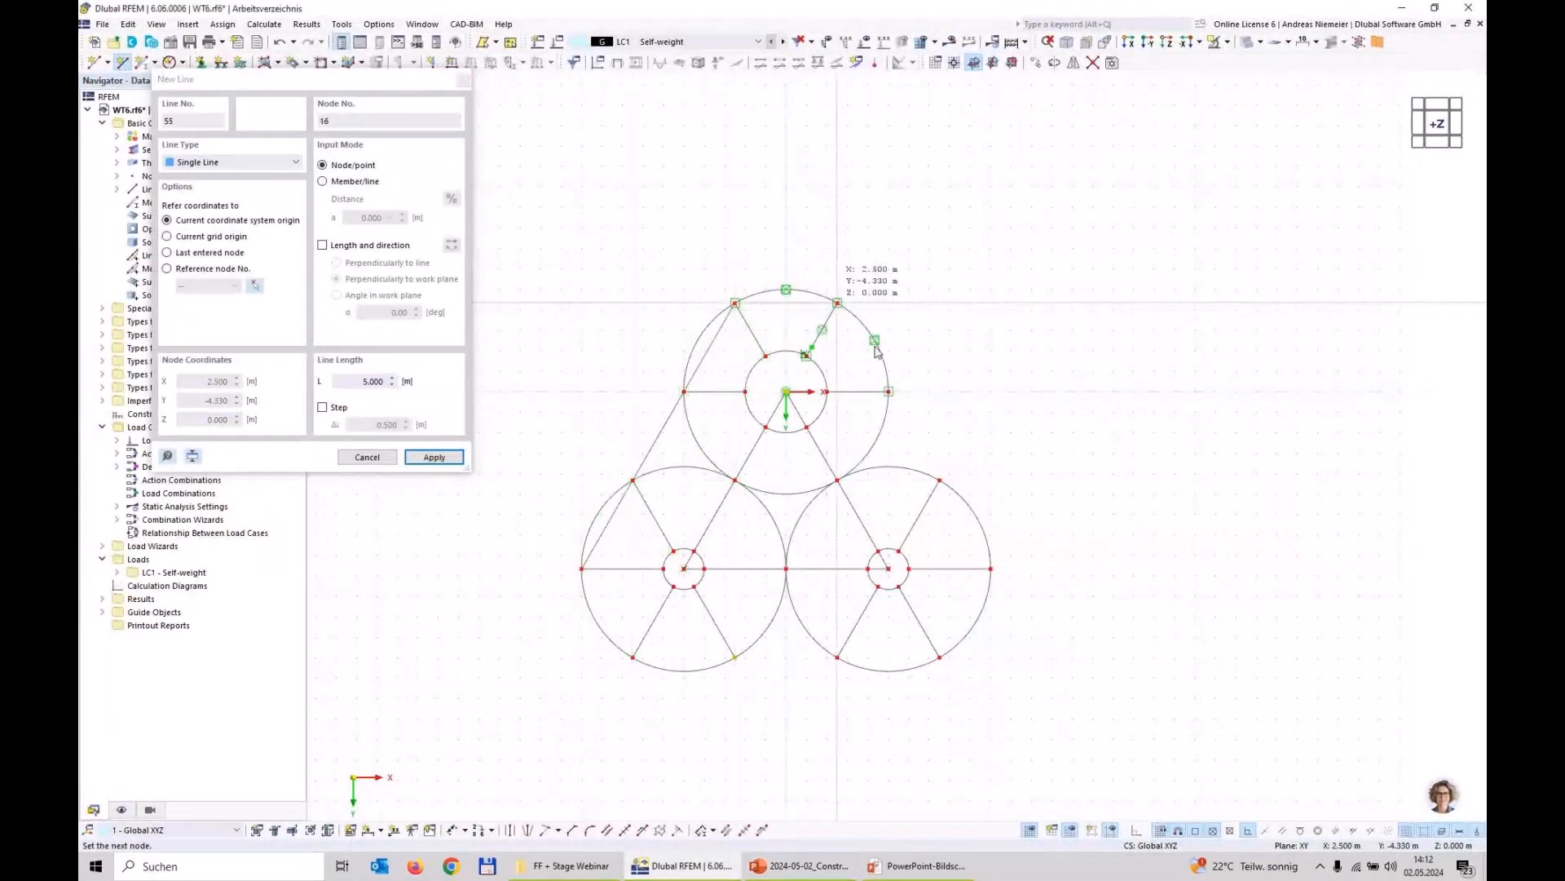
left_click(888, 391)
left_click(940, 480)
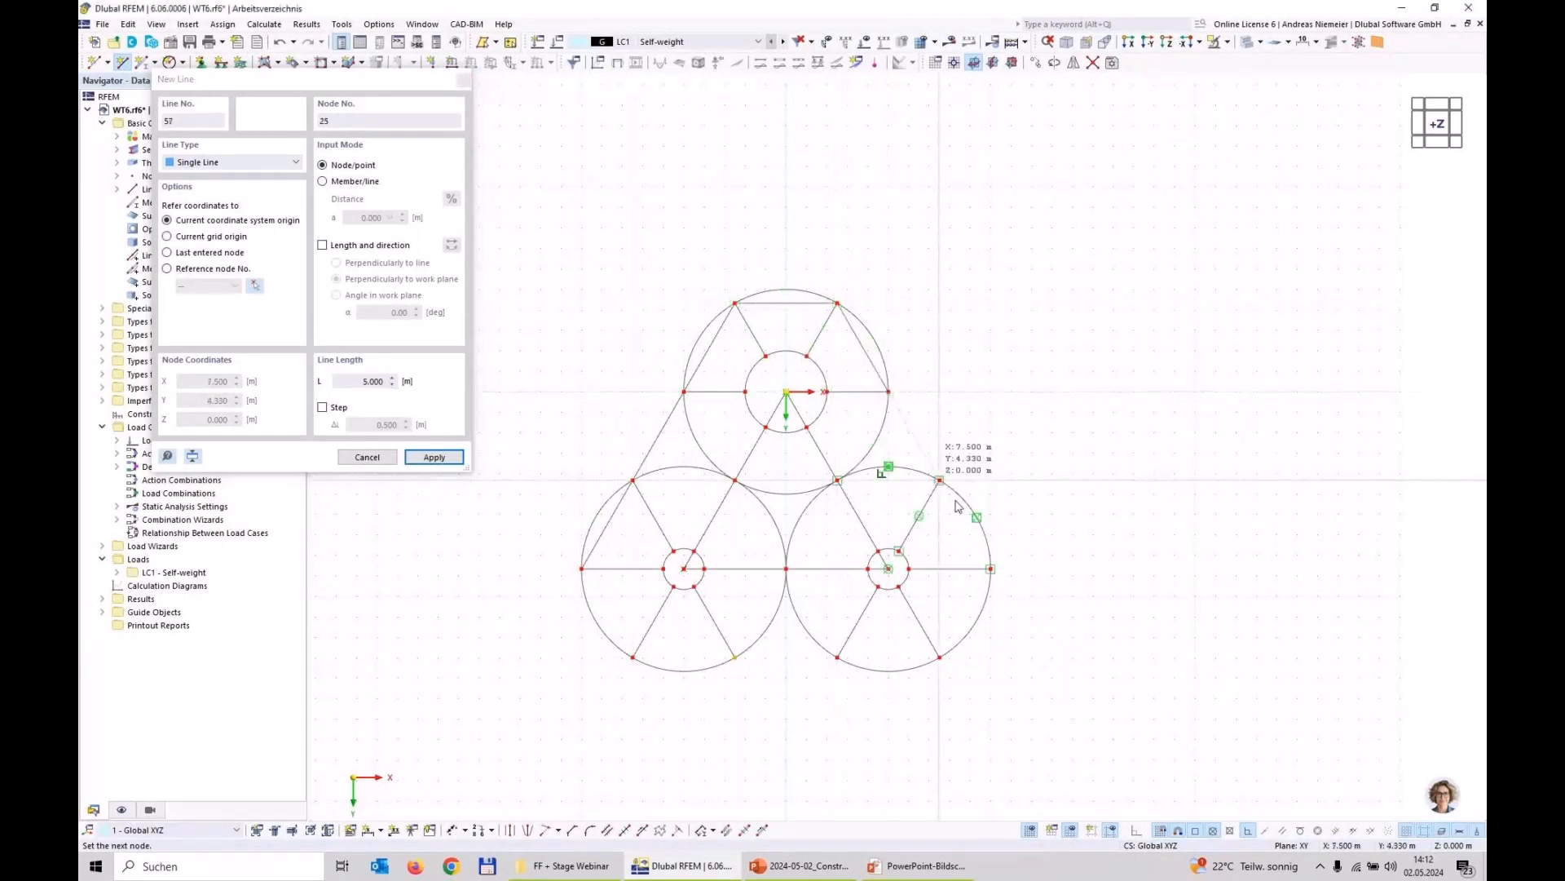
Step: Continue the straight perimeter lines around the lower-right circle and along the base nodes, closing the outline at the lower-left circle's leftmost node
left_click(991, 569)
left_click(940, 657)
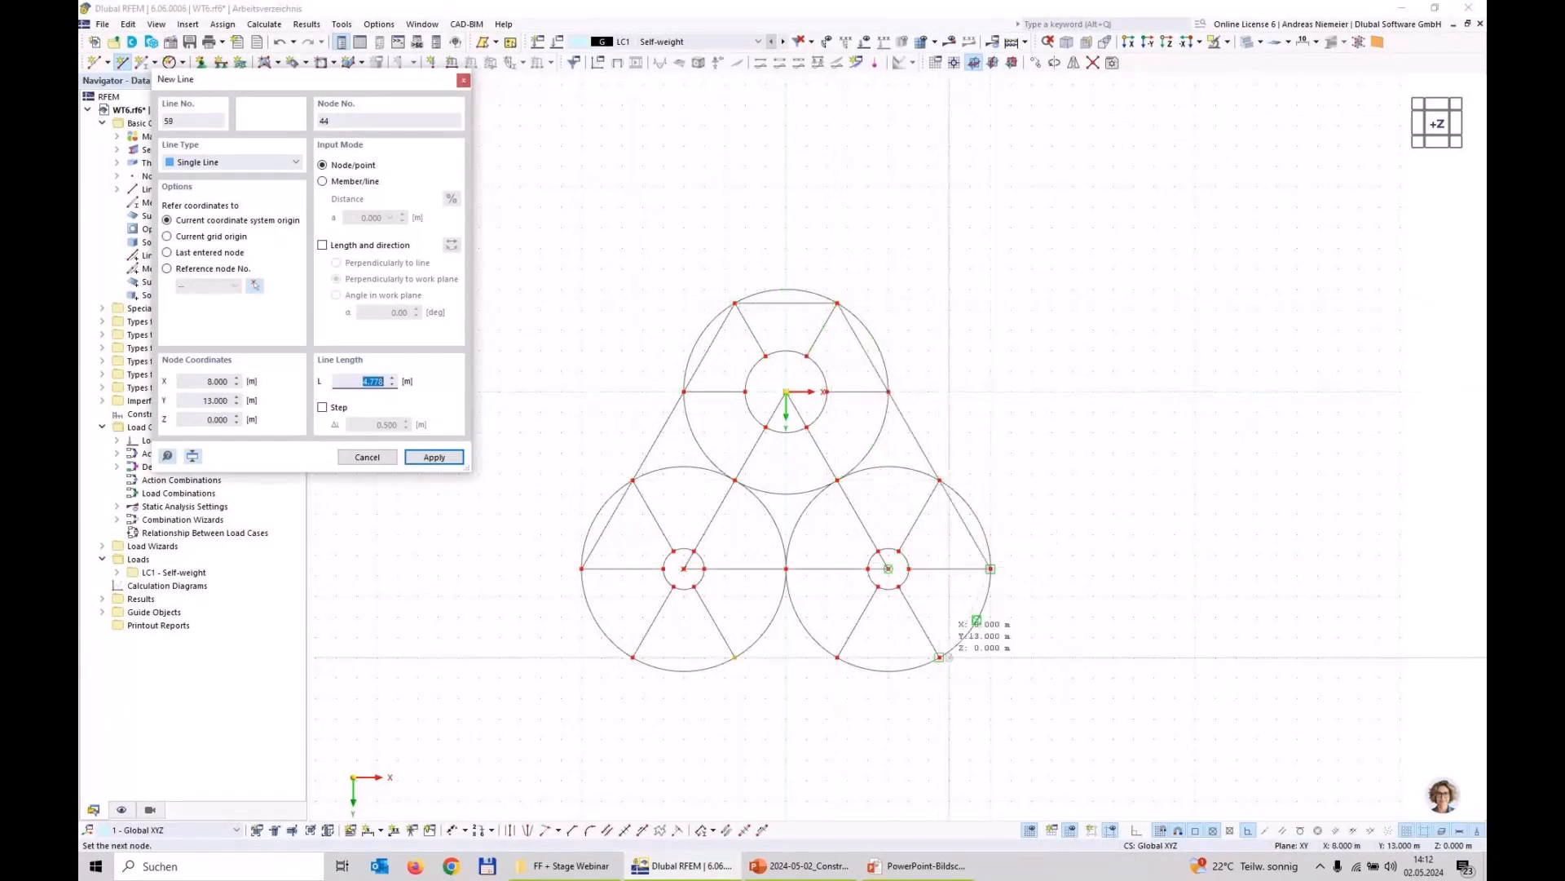
left_click(940, 656)
left_click(838, 657)
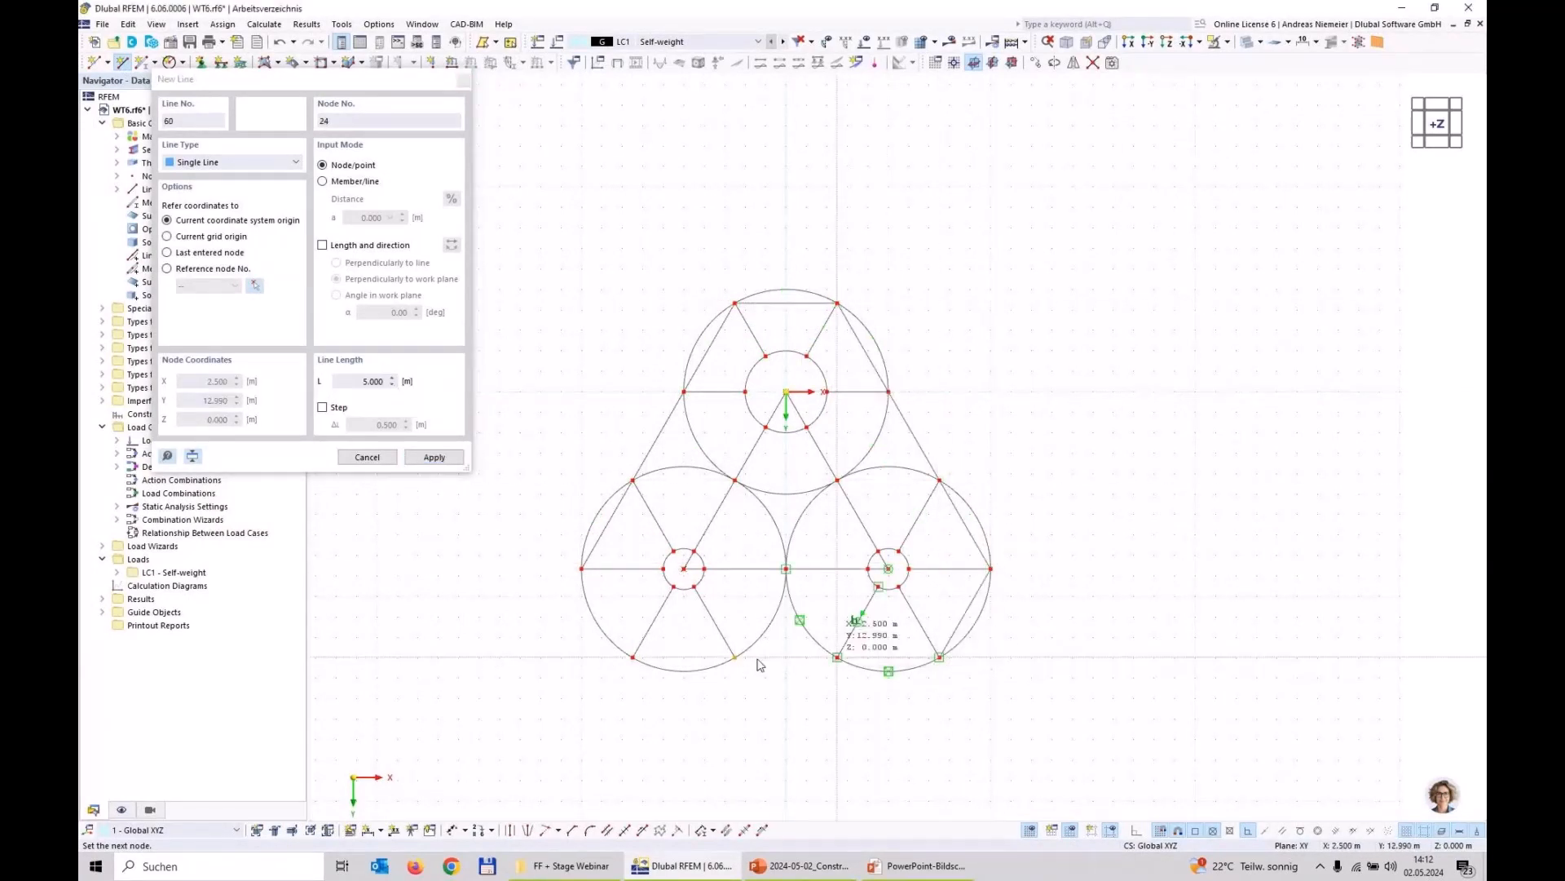
left_click(766, 624)
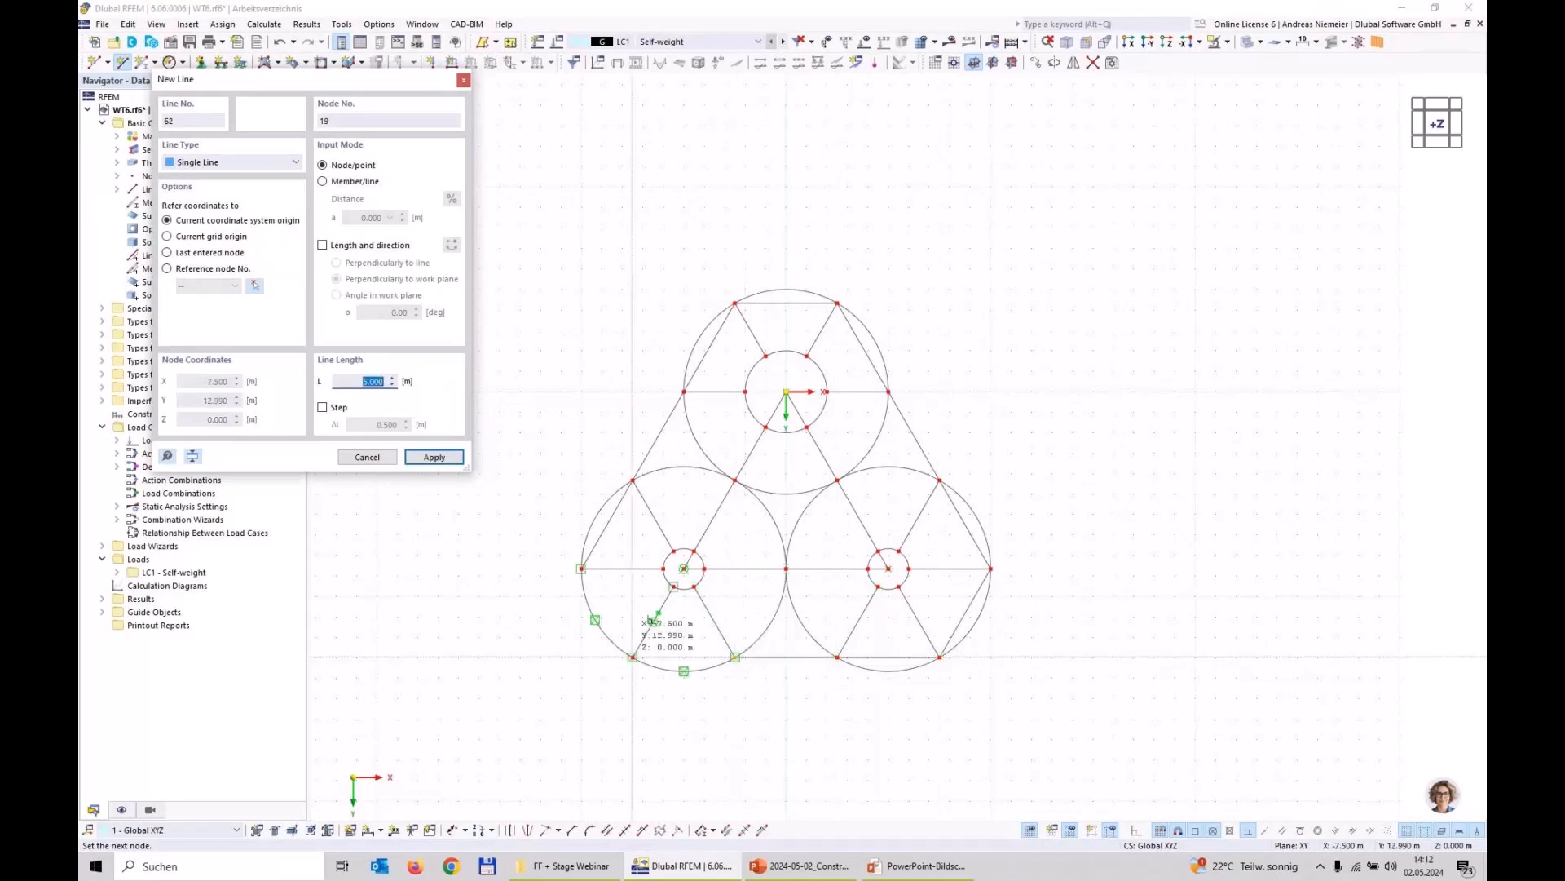
left_click(632, 656)
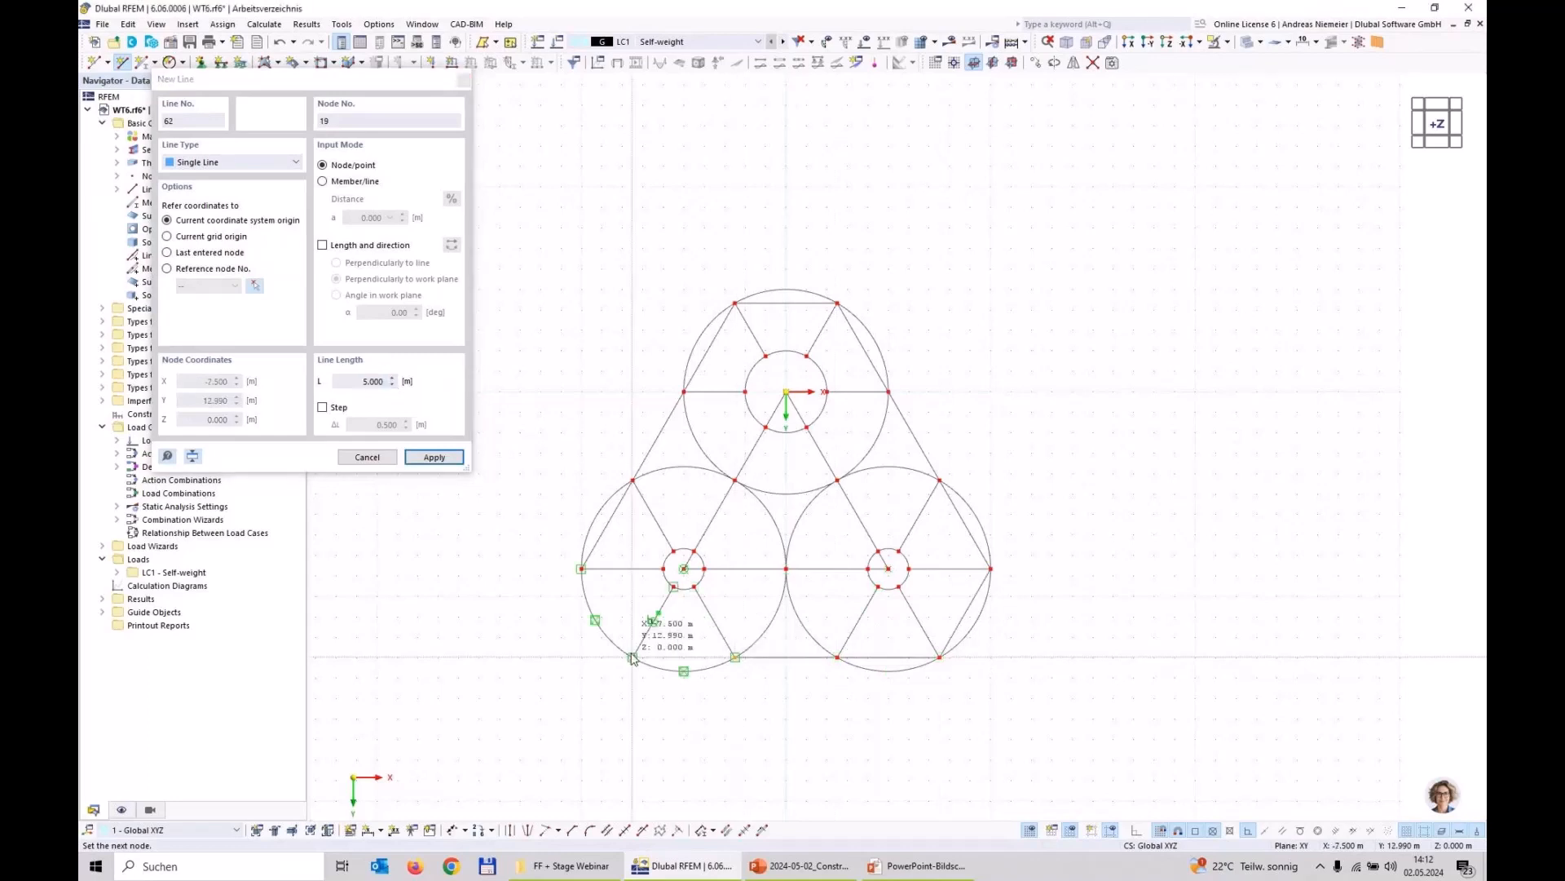
left_click(582, 569)
key("Escape")
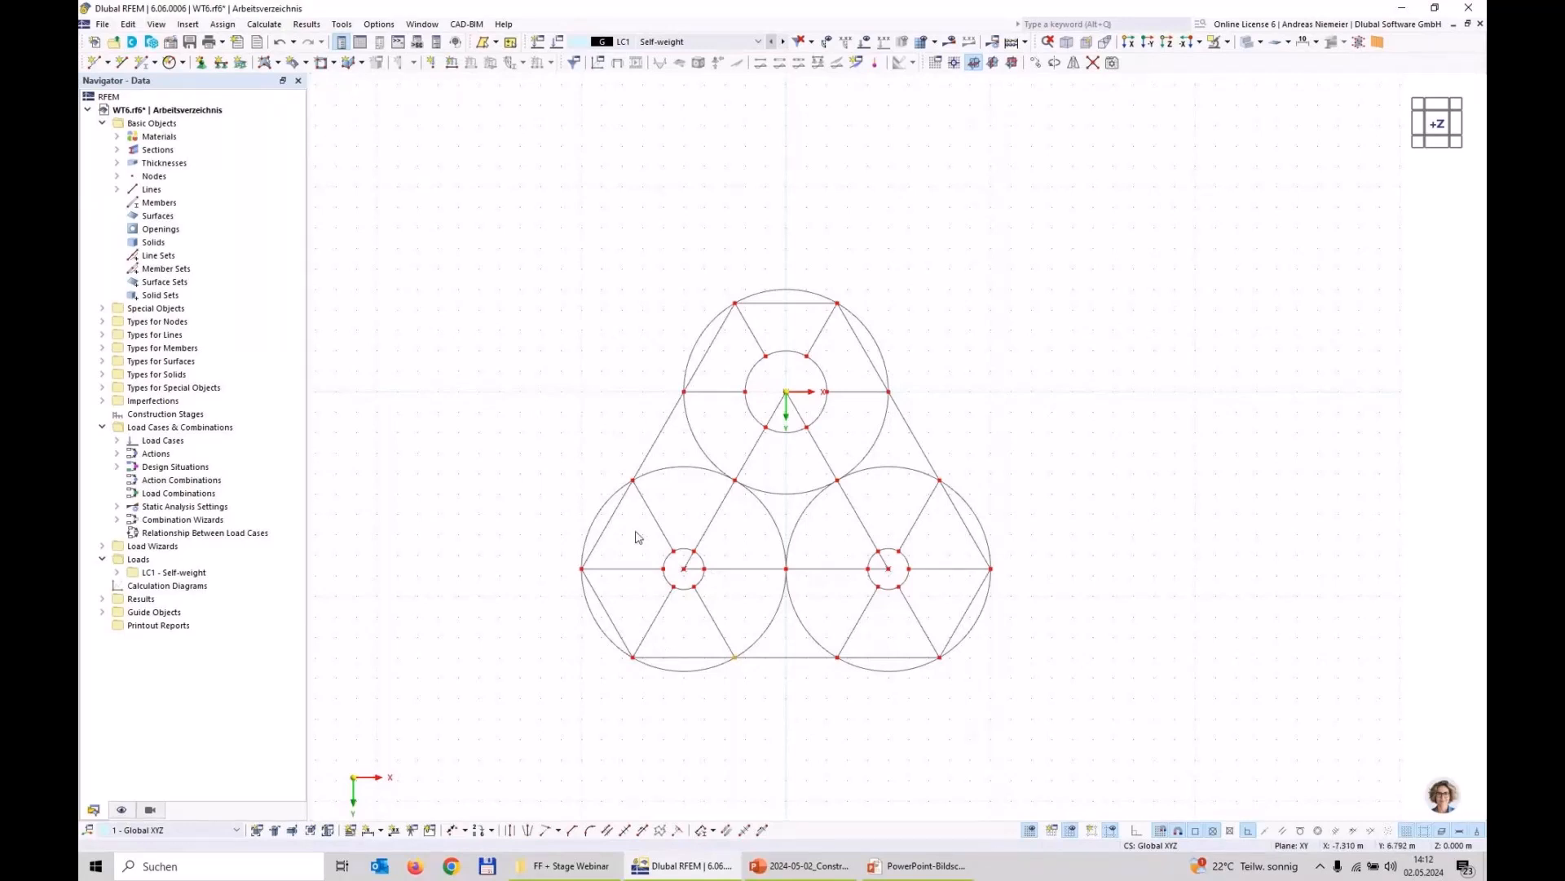
Step: Move the inner circles around the triangle's two lower corners by -5 m in Z, without creating a copy
left_click_drag(637, 537, 718, 599)
left_click_drag(839, 533, 935, 603)
scroll(802, 593, "up", 4)
left_click_drag(809, 585, 774, 547)
left_click_drag(1321, 584, 1298, 552)
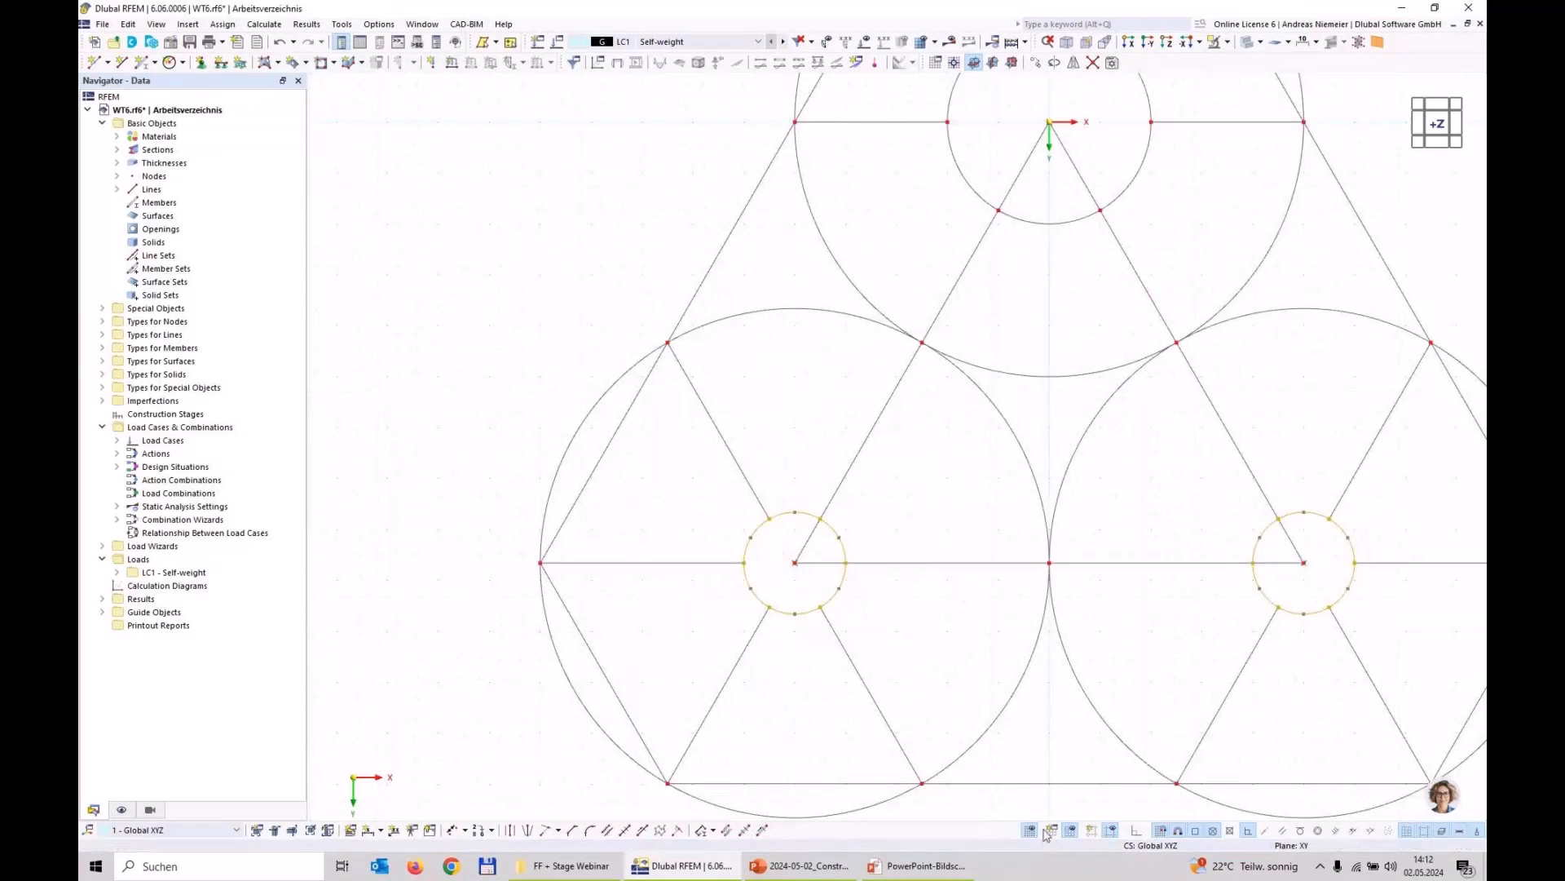
left_click(1035, 62)
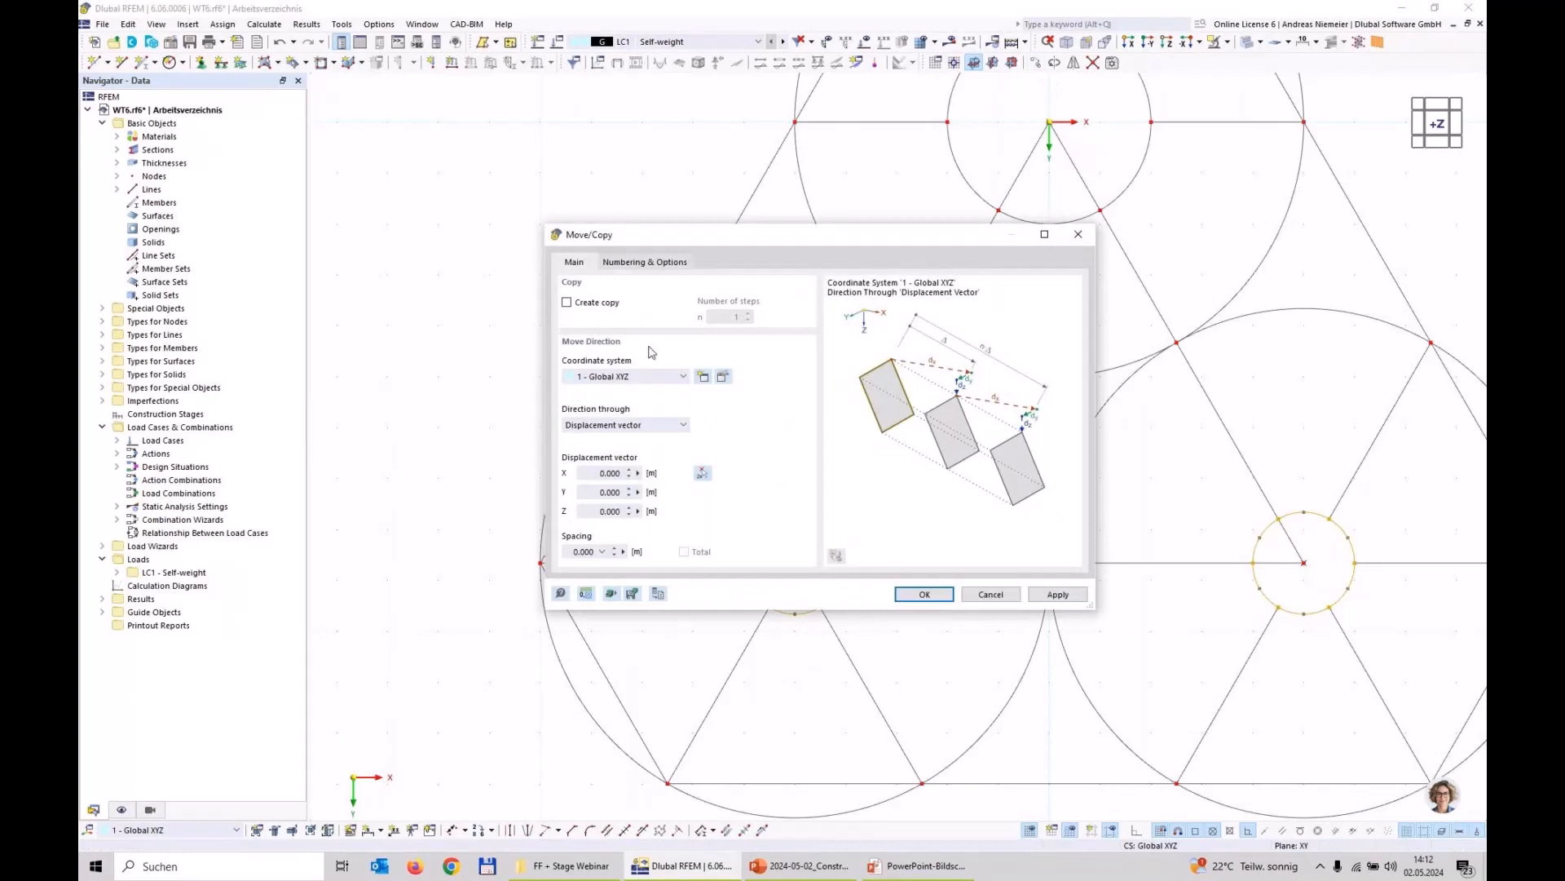
left_click(611, 514)
type("-5")
left_click(925, 593)
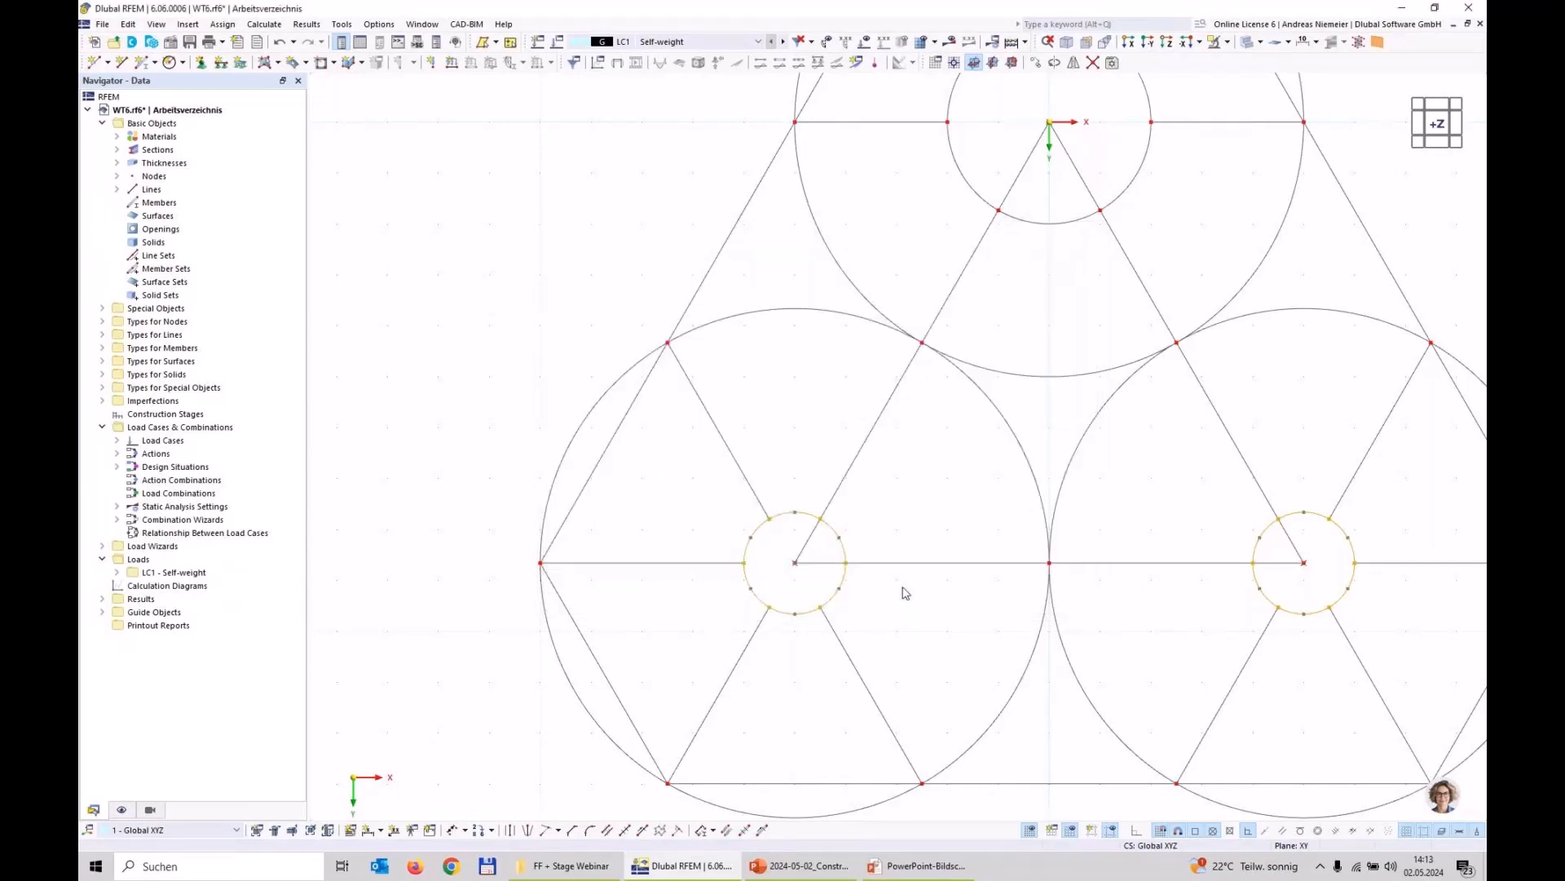
Step: Move the inner circle around the triangle's apex at the origin by 5 m in Z, without creating a copy
scroll(860, 453, "down", 3)
scroll(925, 220, "up", 2)
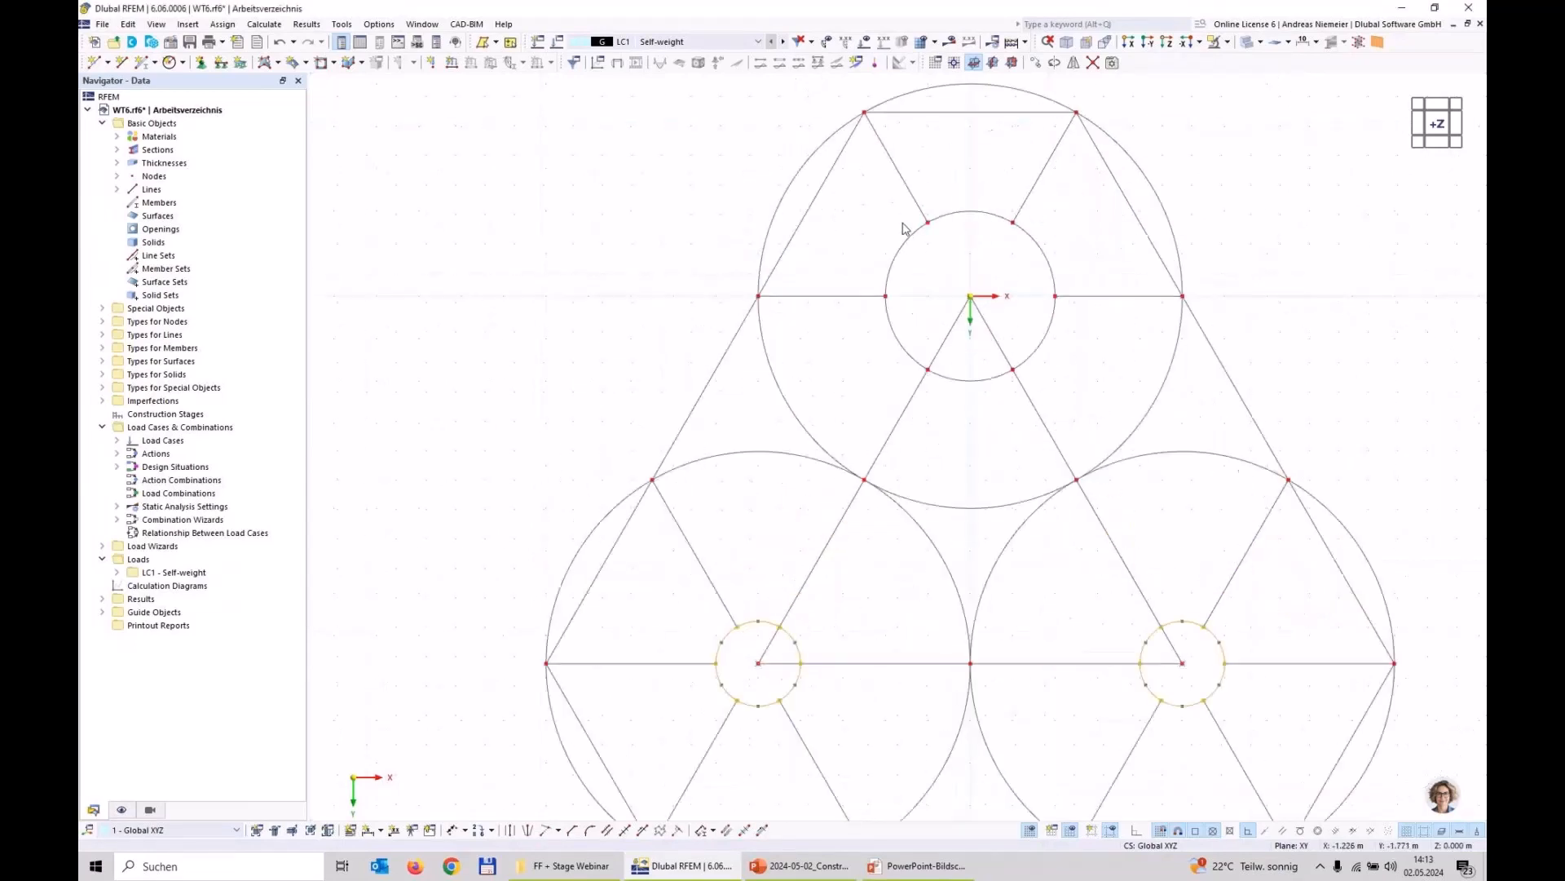
left_click_drag(868, 190, 1090, 401)
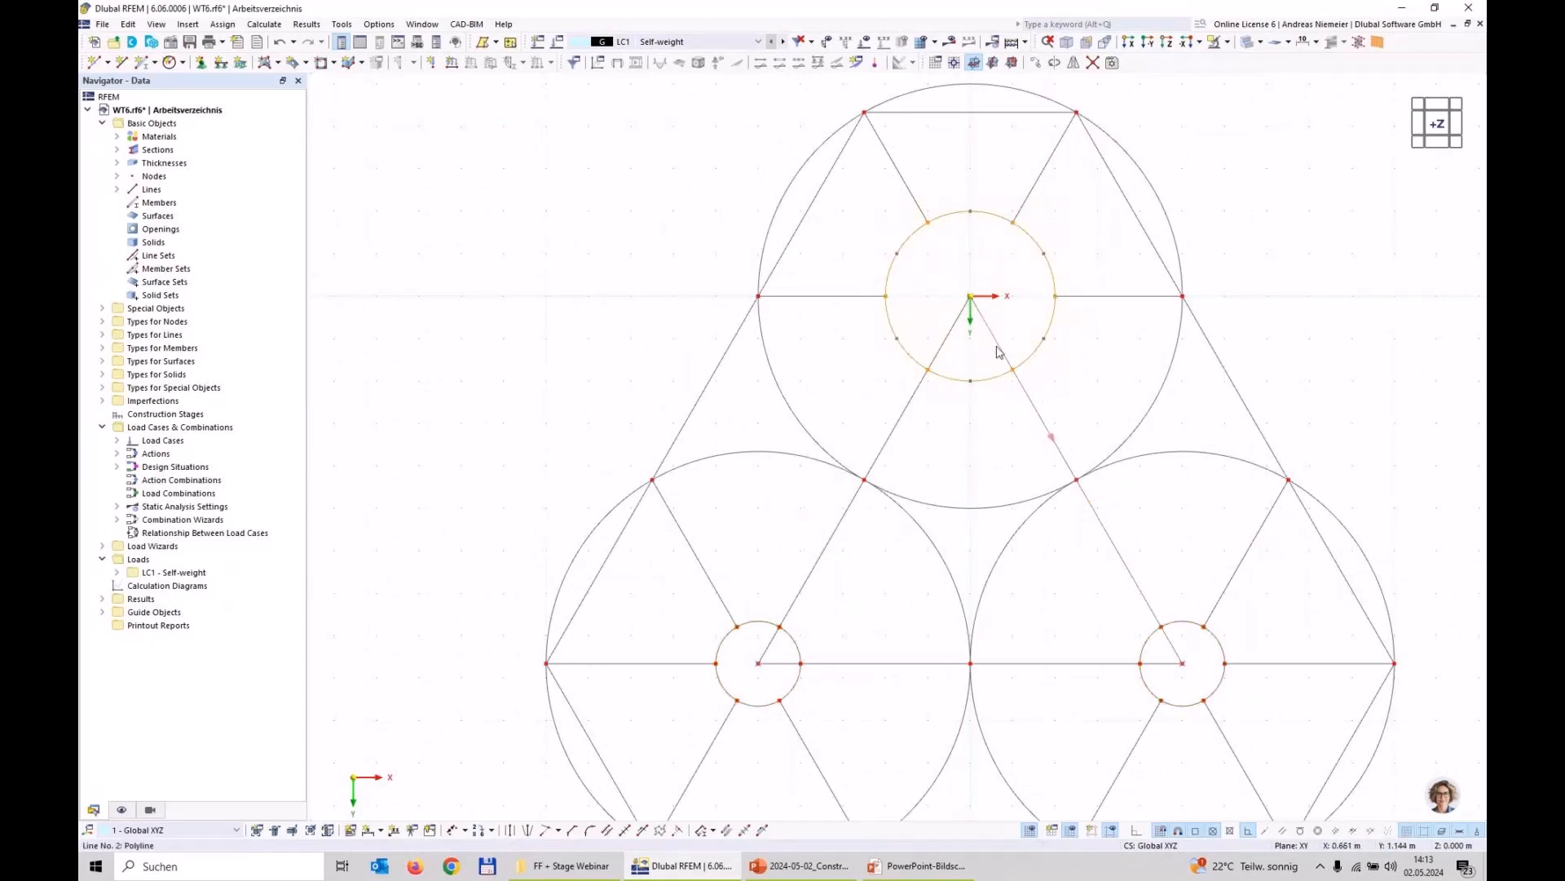
left_click(1037, 63)
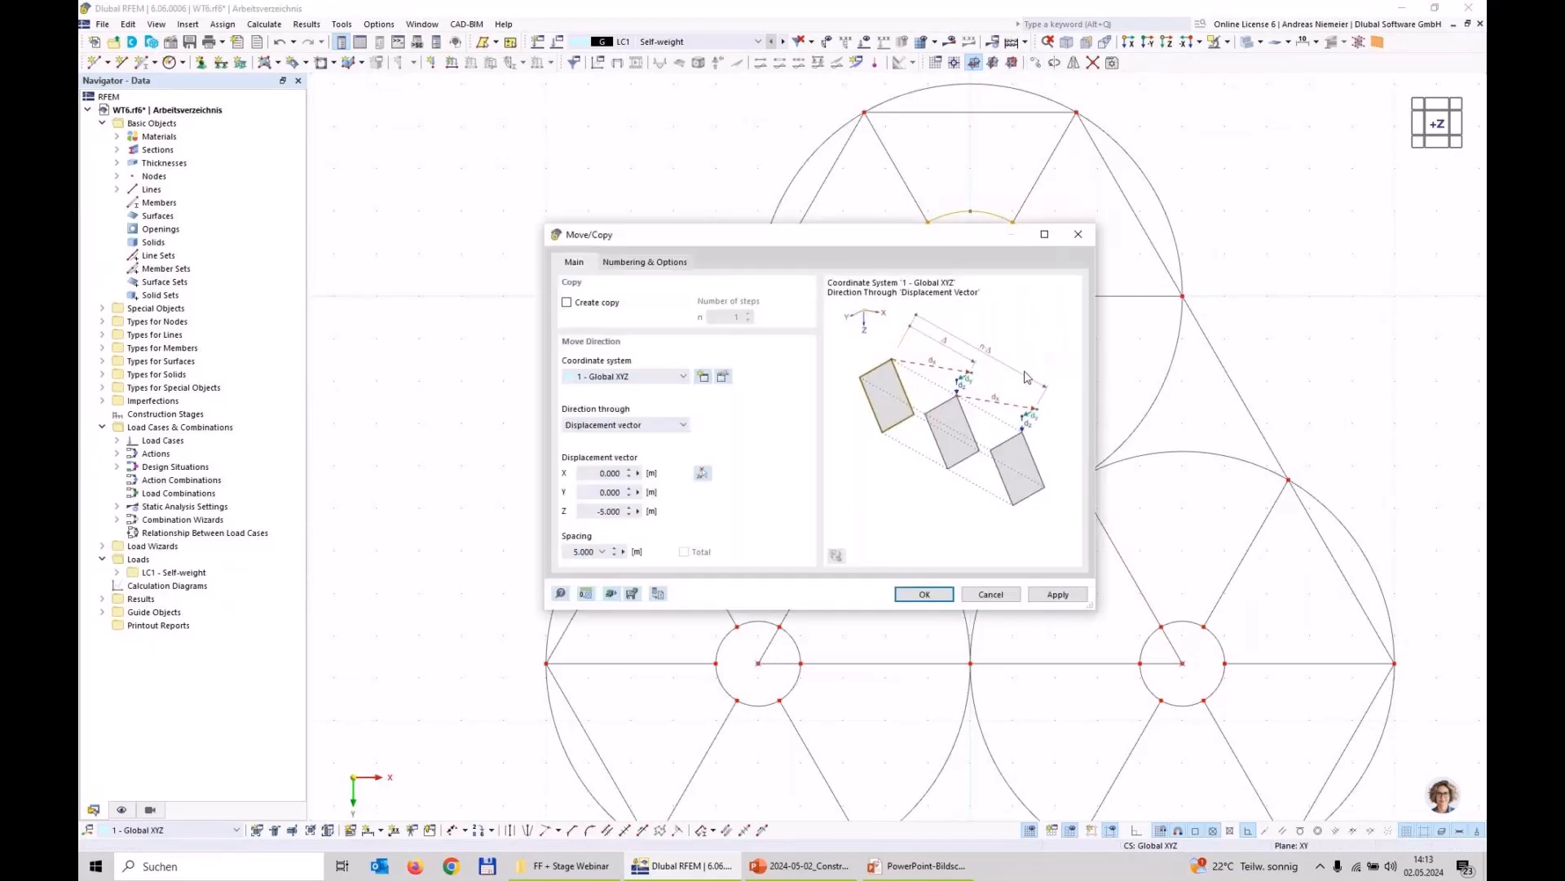
left_click(590, 516)
type("5")
left_click(900, 593)
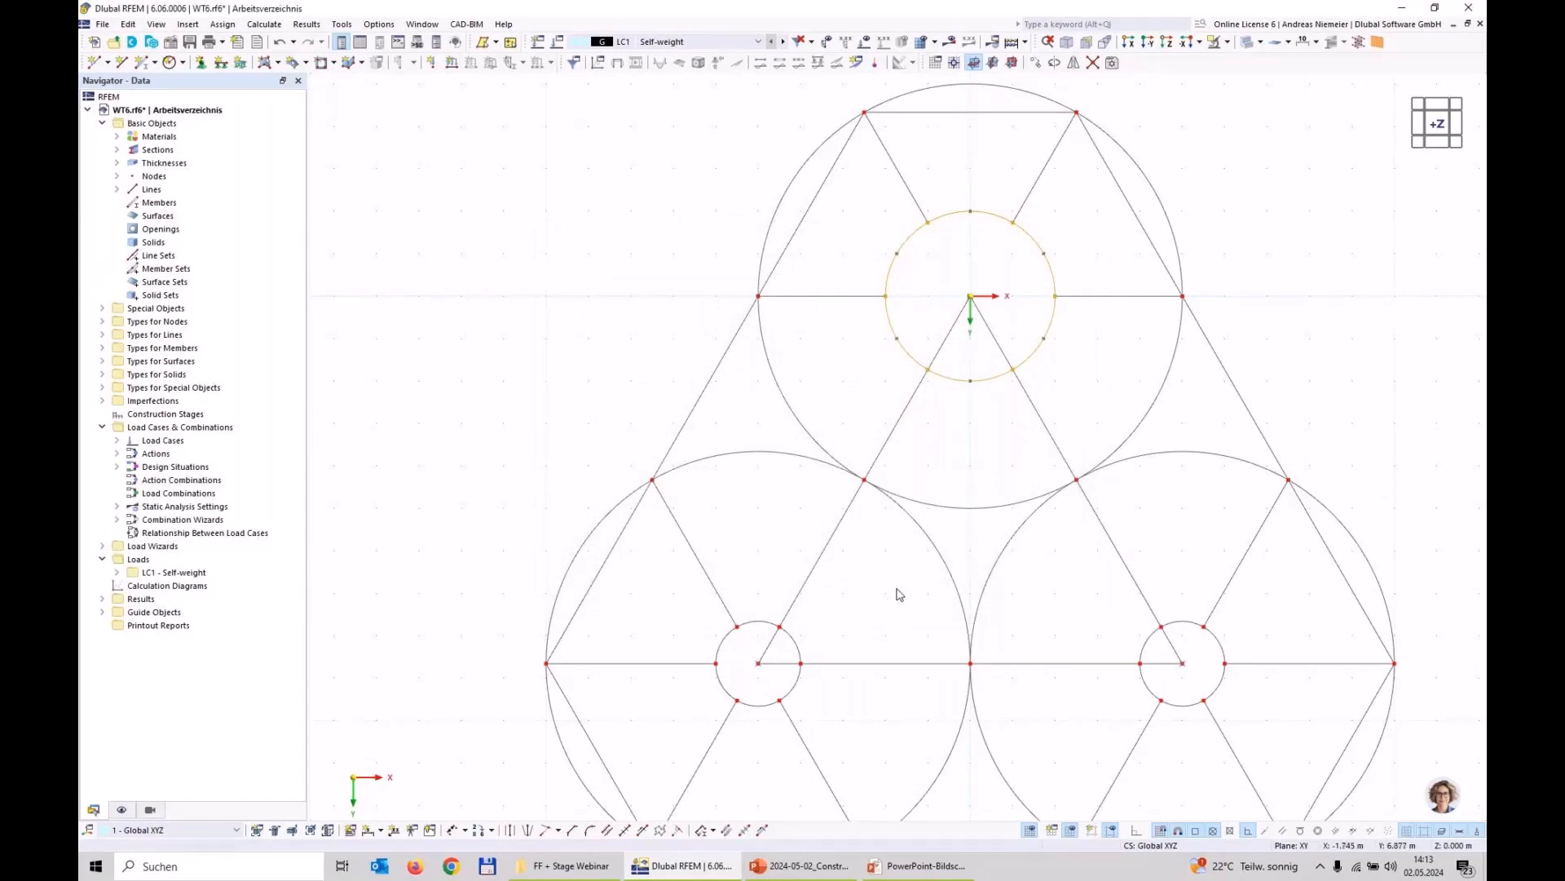
Step: Draw a straight line between the facing nodes of the two raised circles
key("ctrl+1")
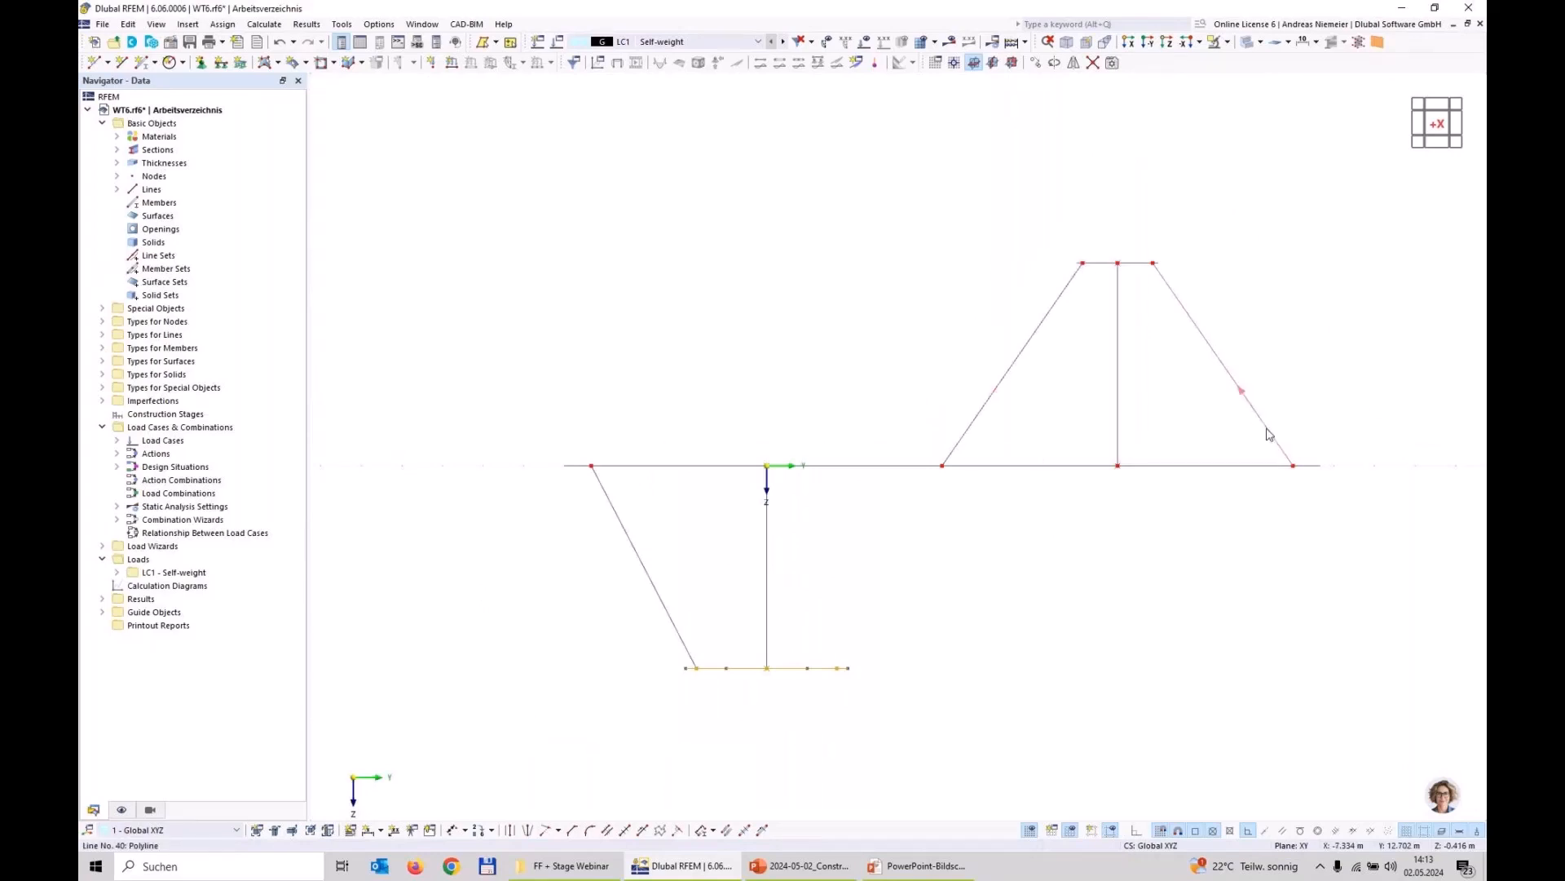
scroll(843, 509, "down", 1)
middle_click_drag(698, 353, 927, 425, "ctrl")
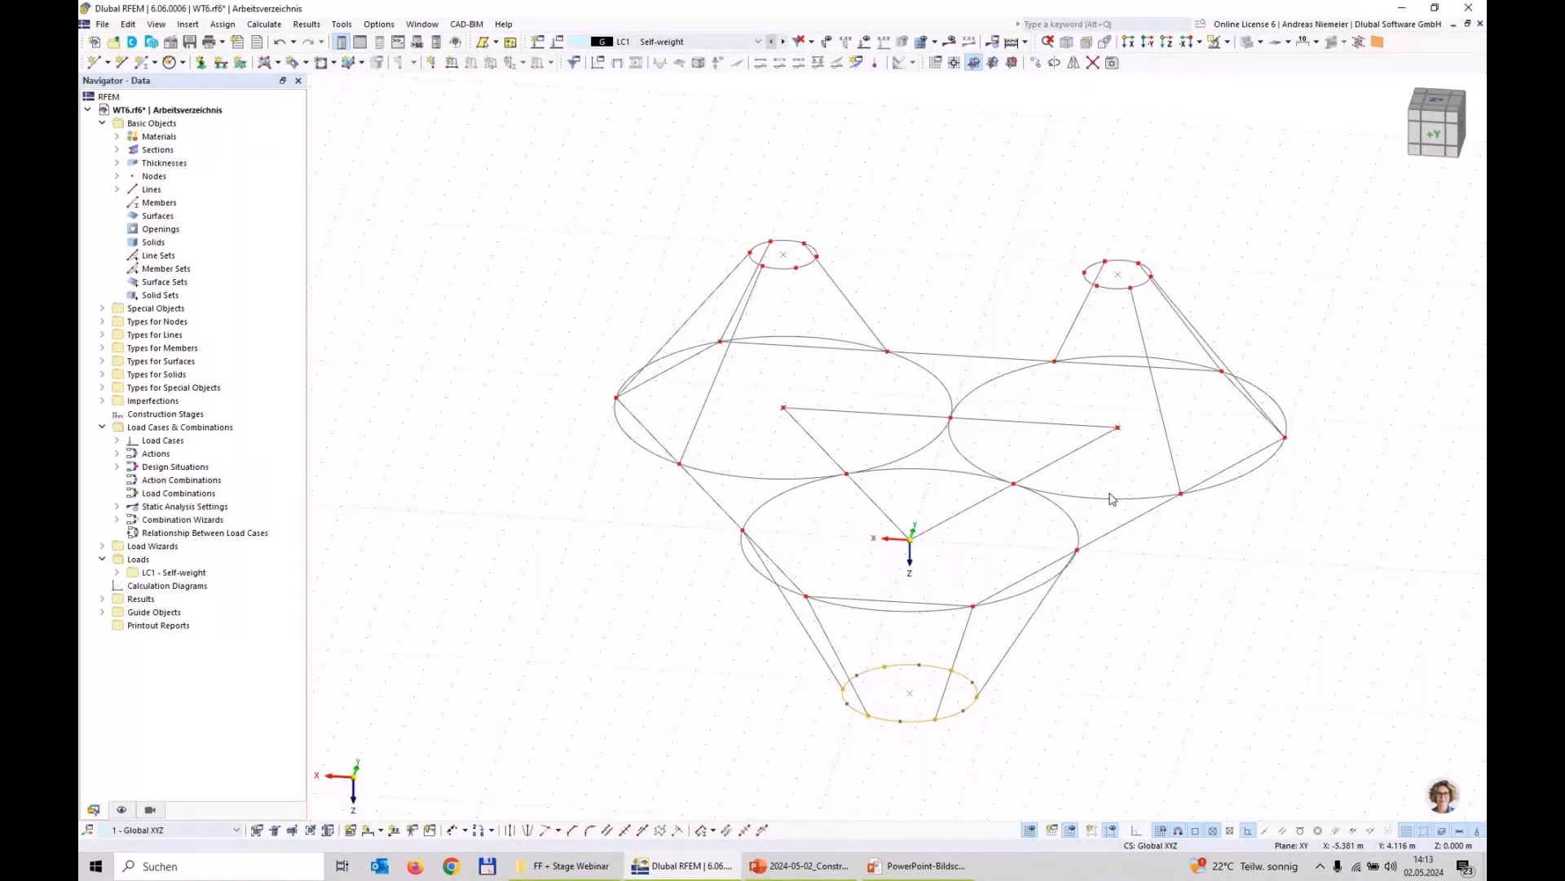
left_click(121, 62)
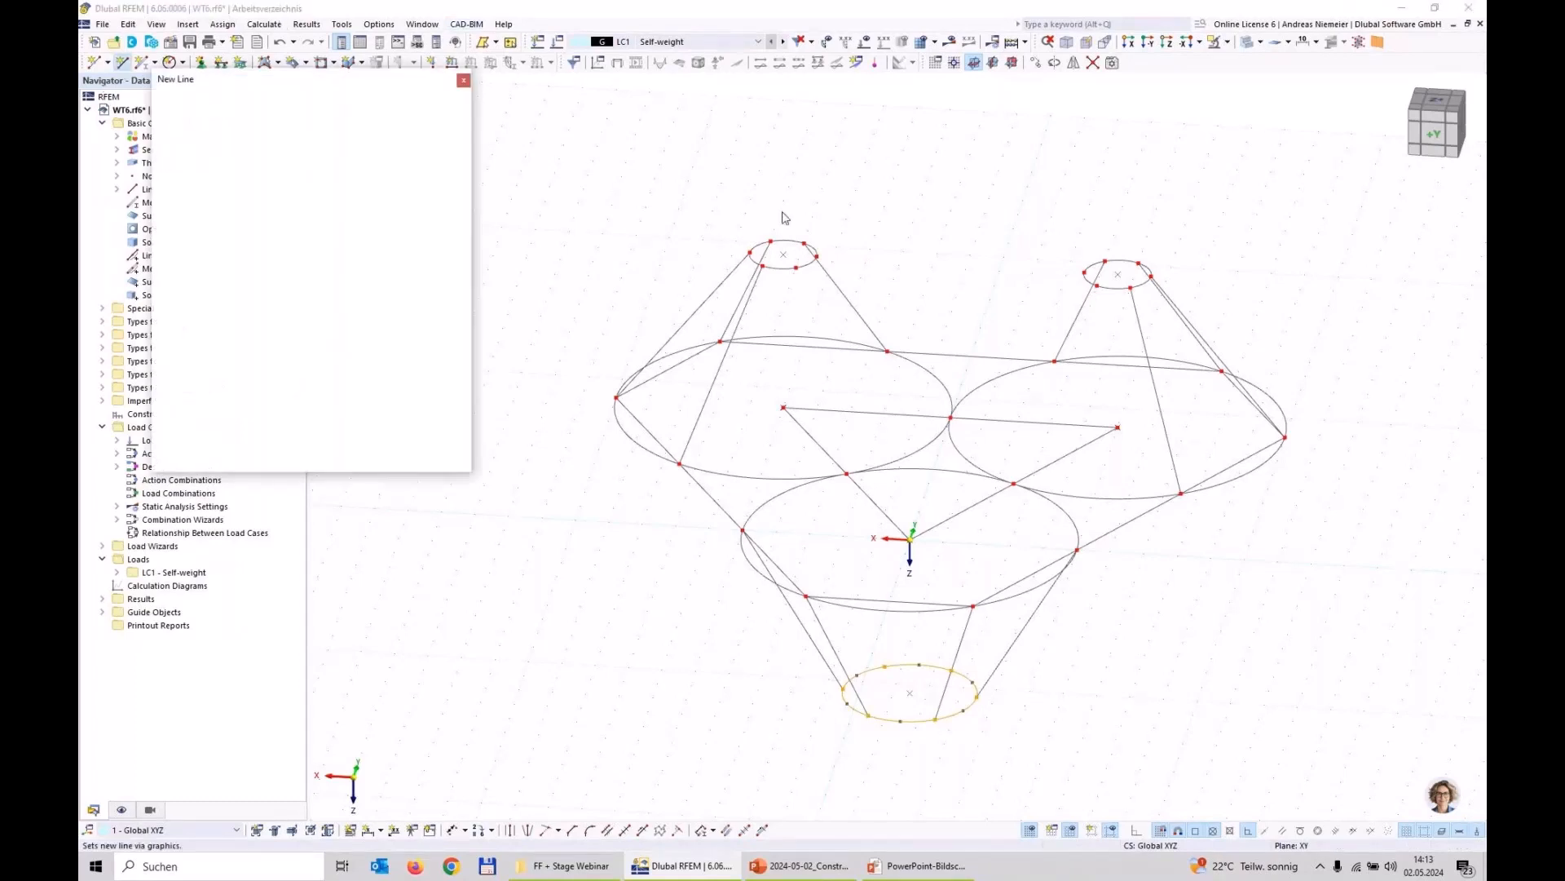
scroll(783, 218, "up", 4)
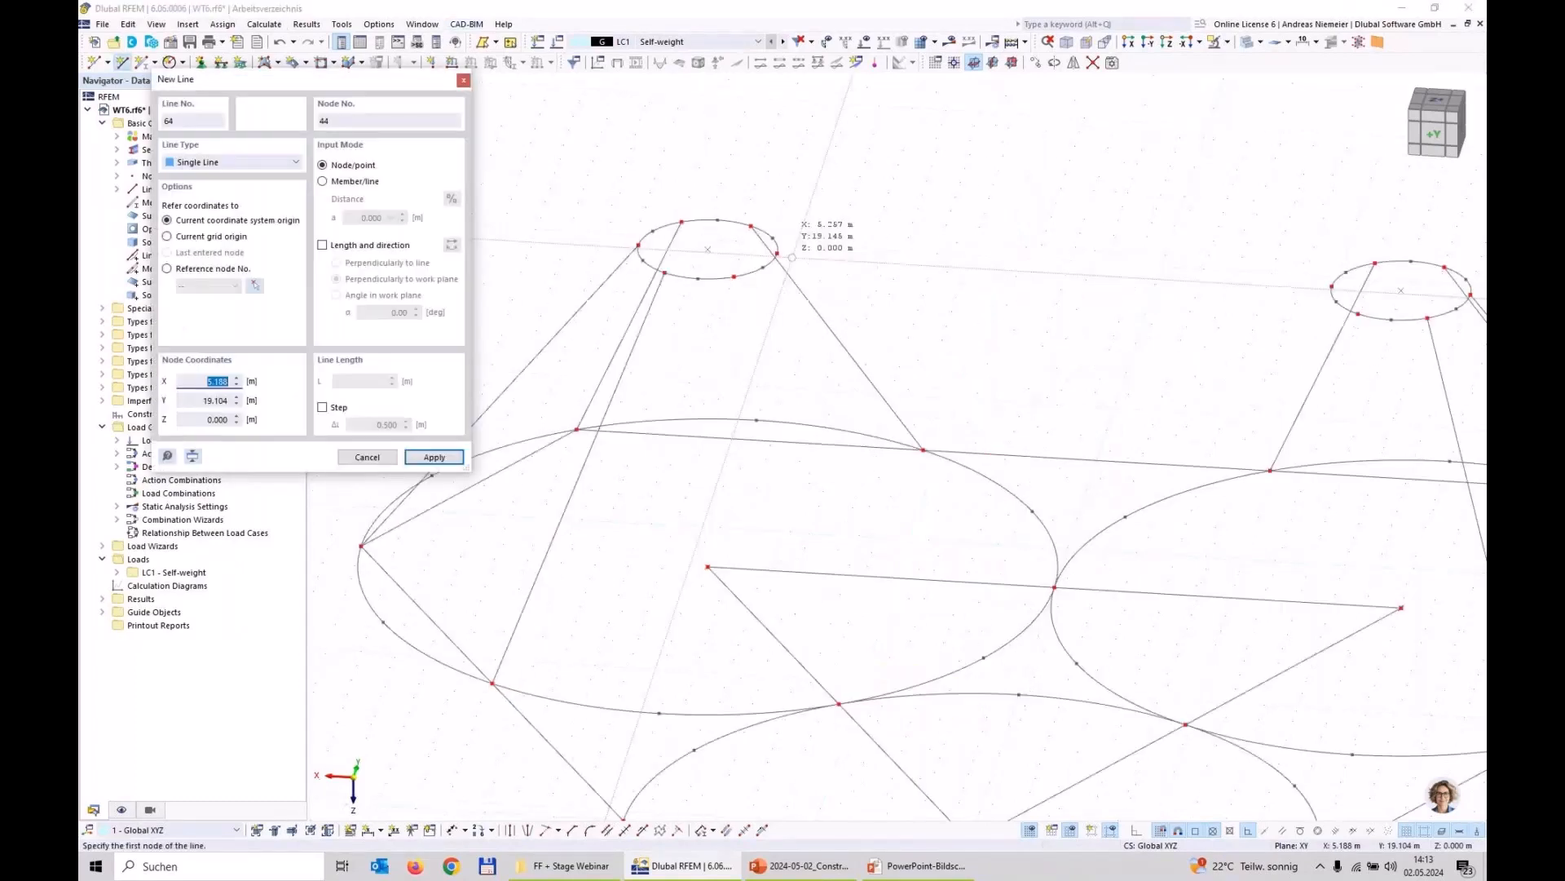
scroll(938, 282, "down", 3)
scroll(1157, 280, "up", 2)
scroll(1157, 280, "up", 1)
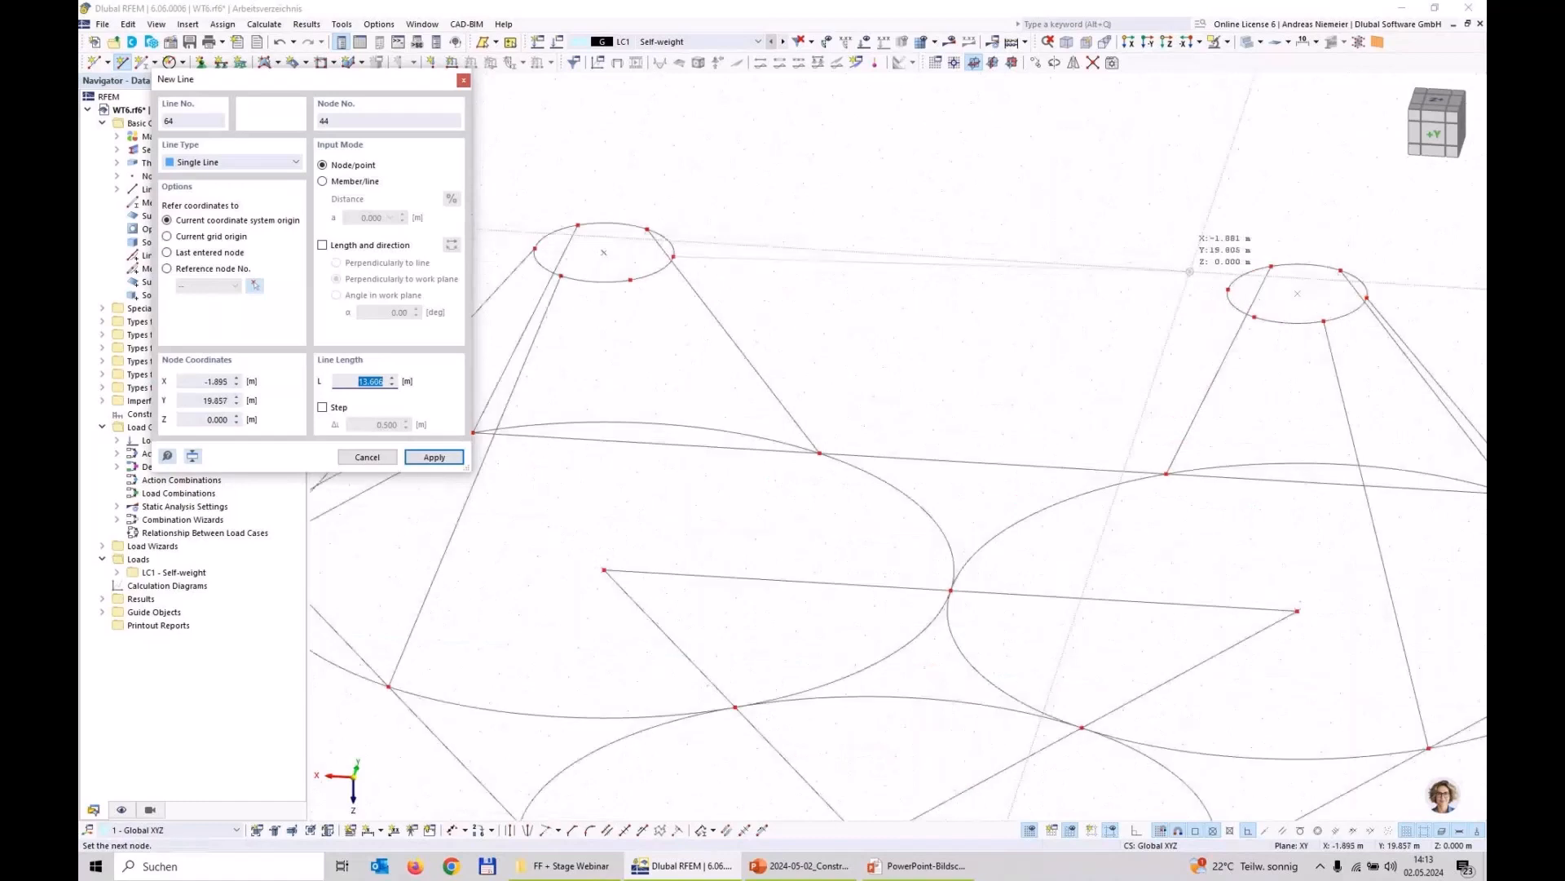
left_click(1227, 289)
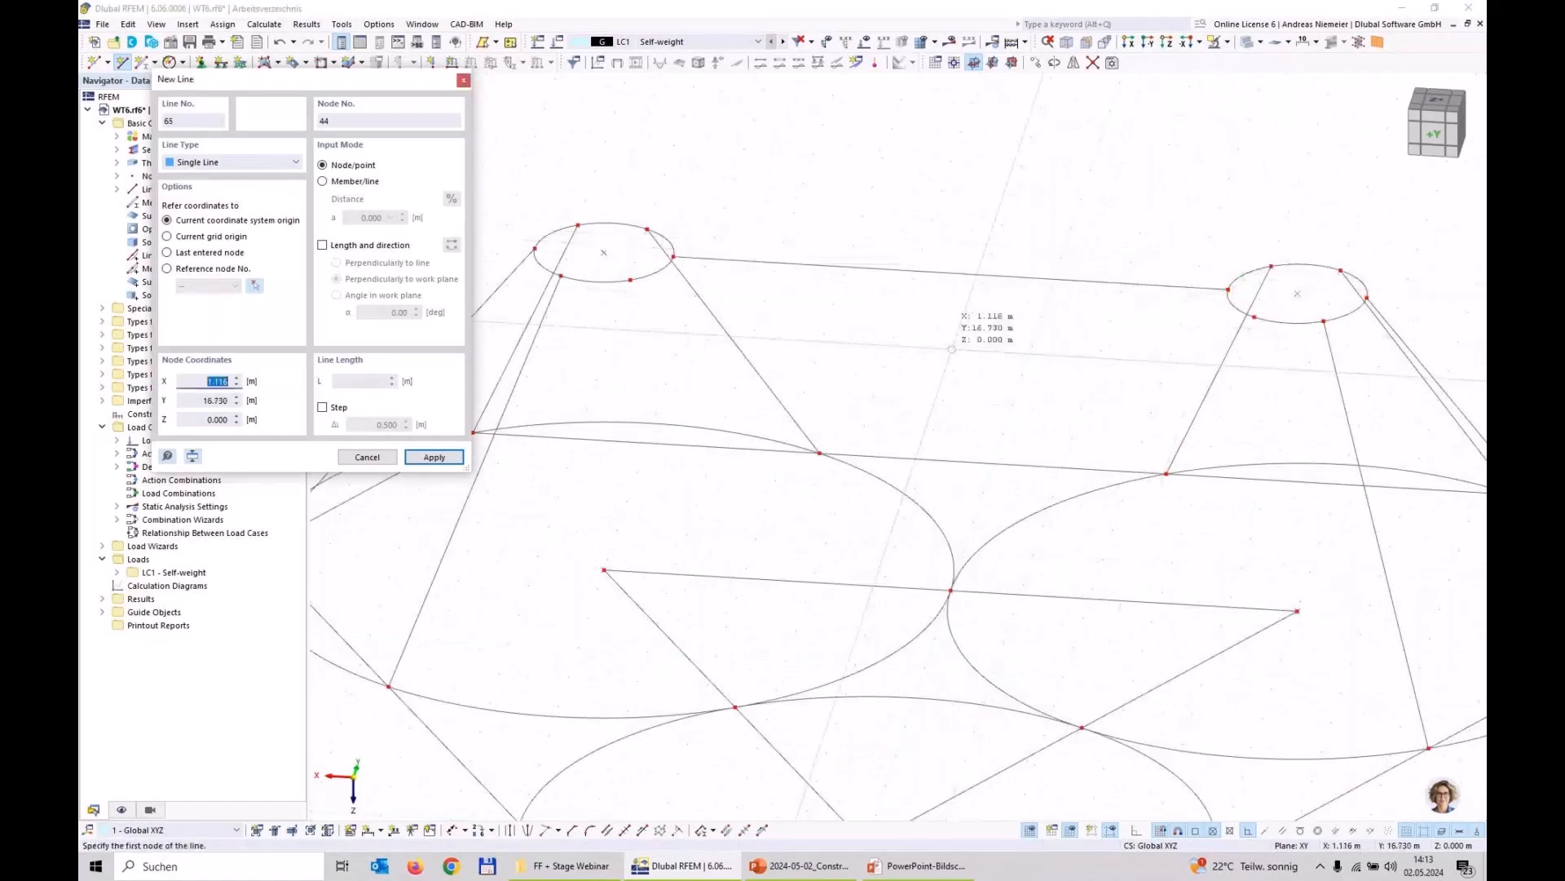
key("Escape")
Step: Draw lines from the midpoint of the line joining the raised circles to the perimeter line's midpoint and to the two tangent nodes at Y 4.330 m
middle_click_drag(979, 353, 891, 326)
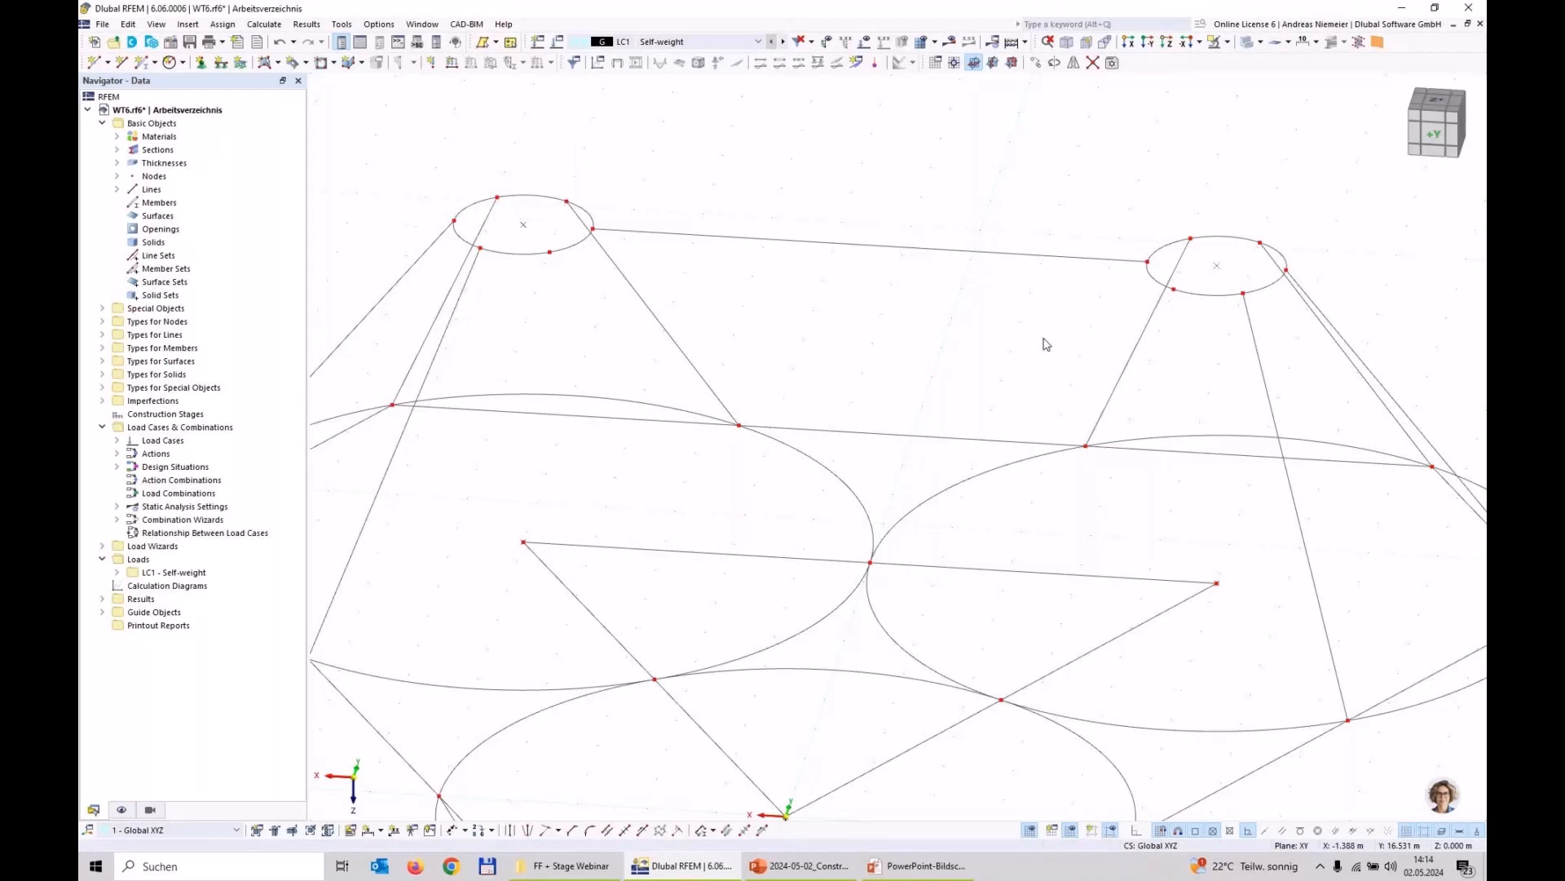
left_click(124, 64)
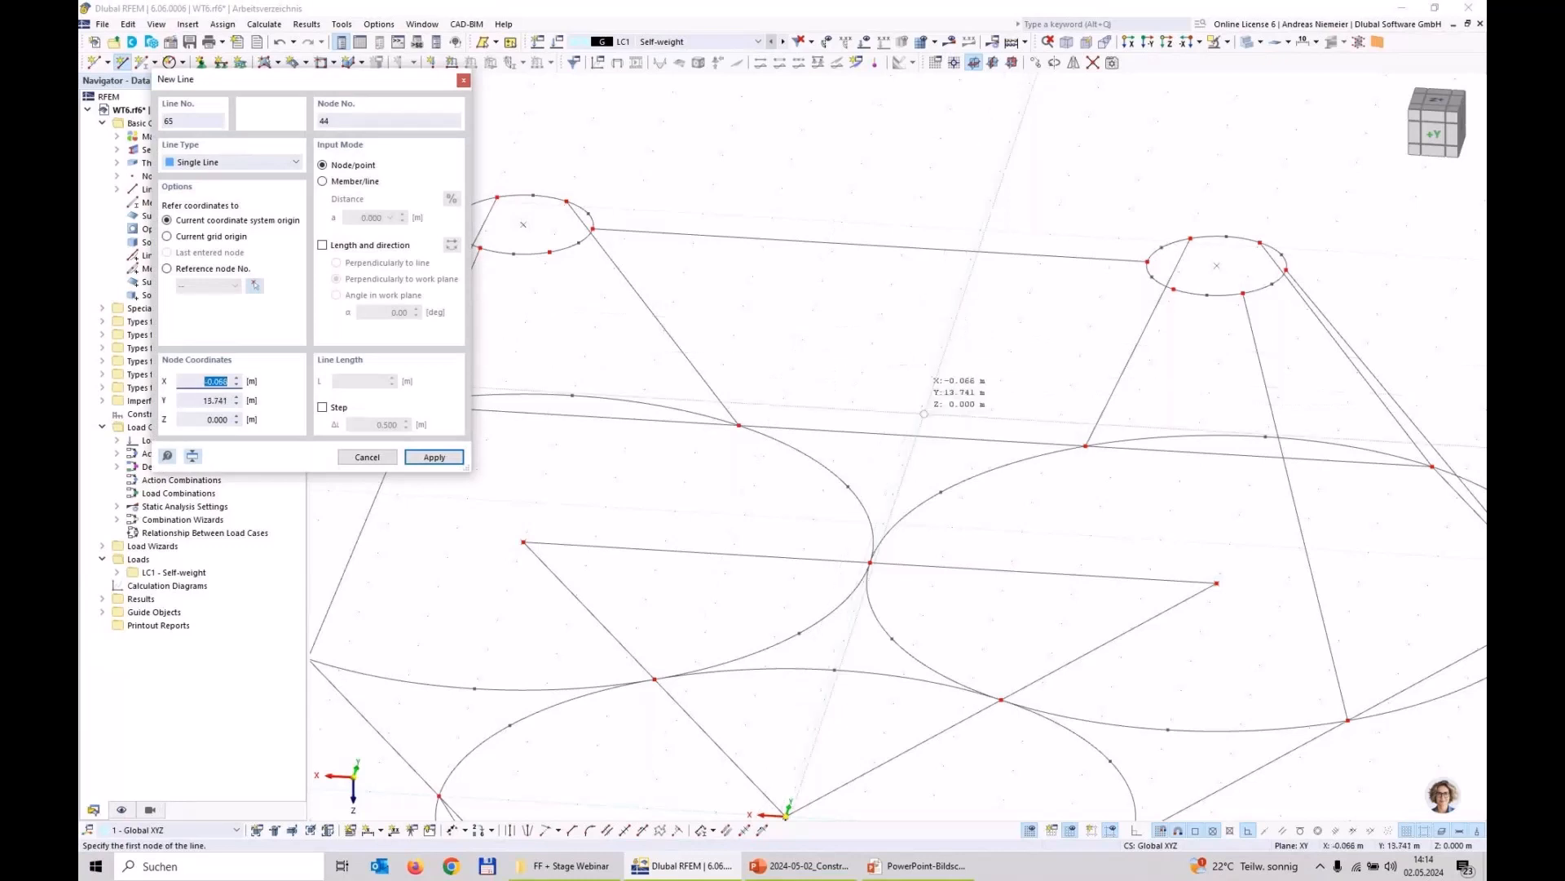
left_click(914, 375)
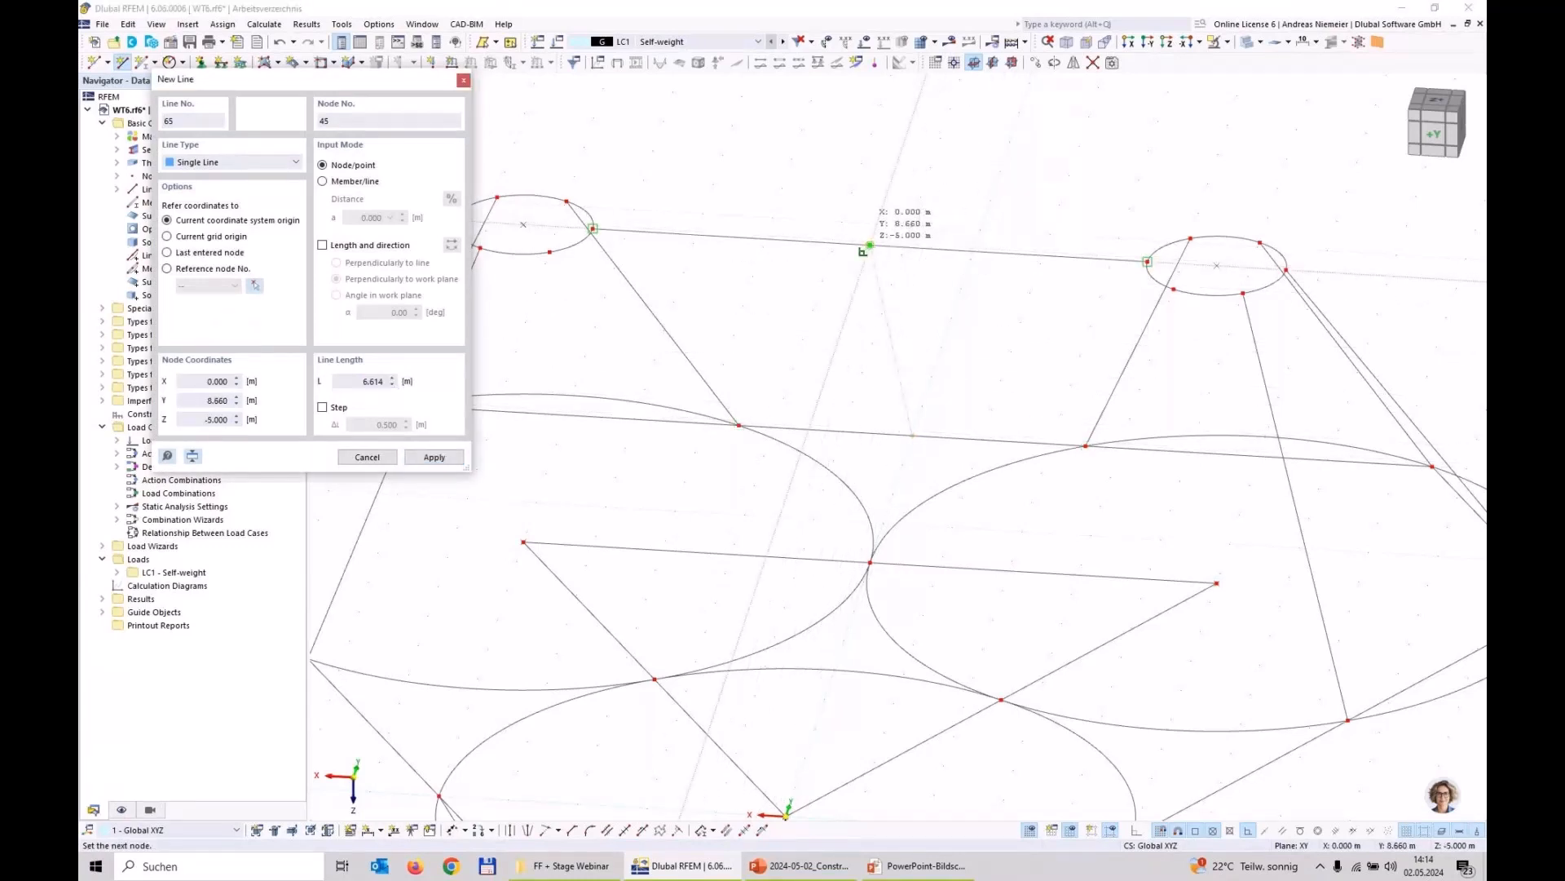
left_click(866, 248)
scroll(1019, 236, "down", 2)
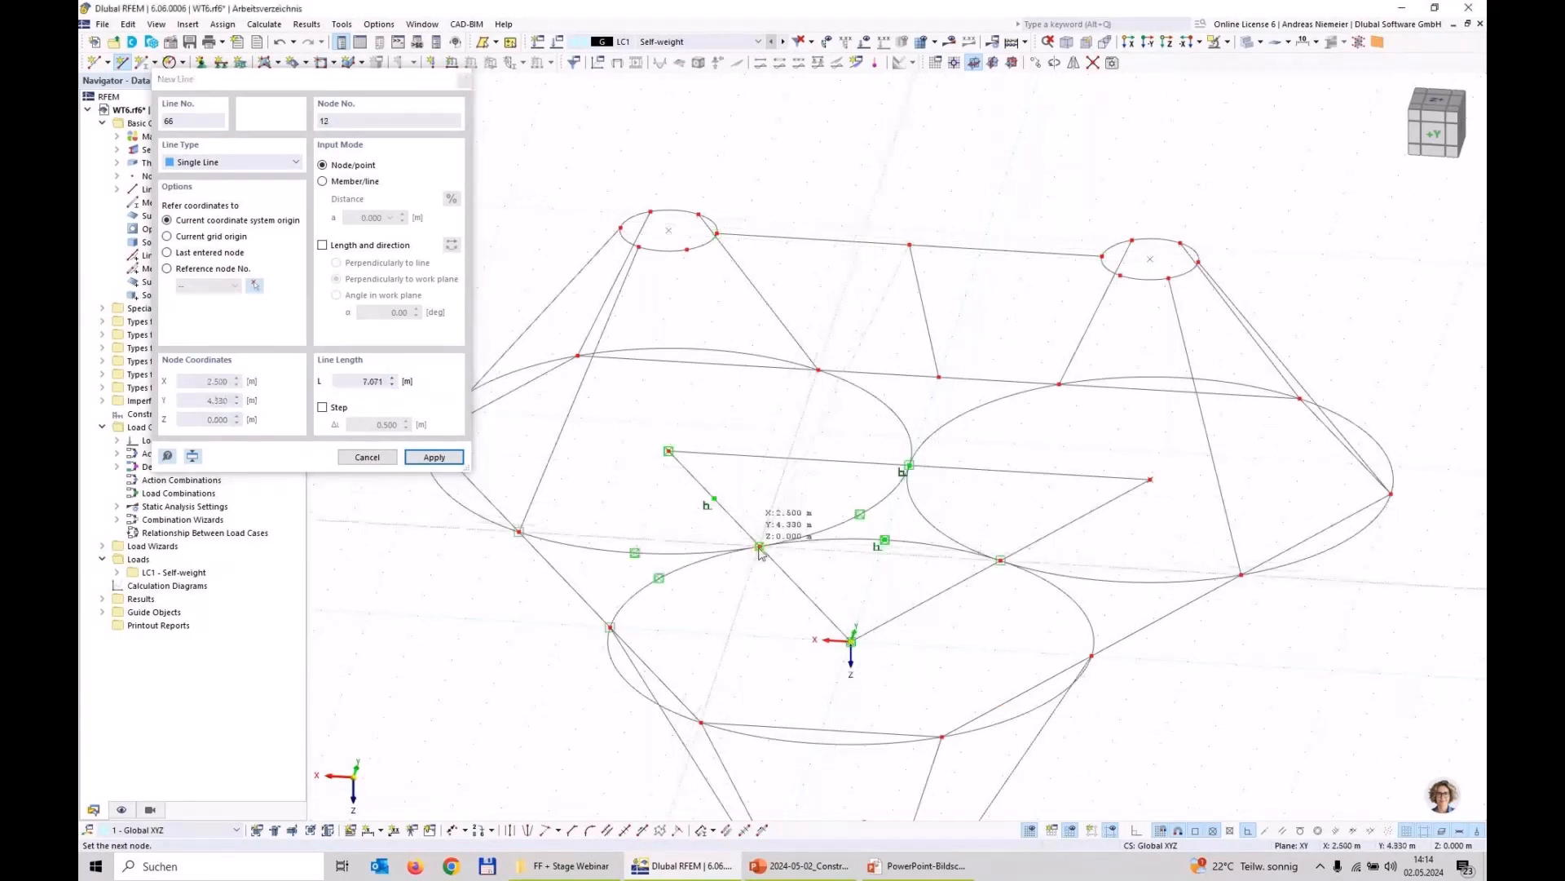
left_click(840, 538)
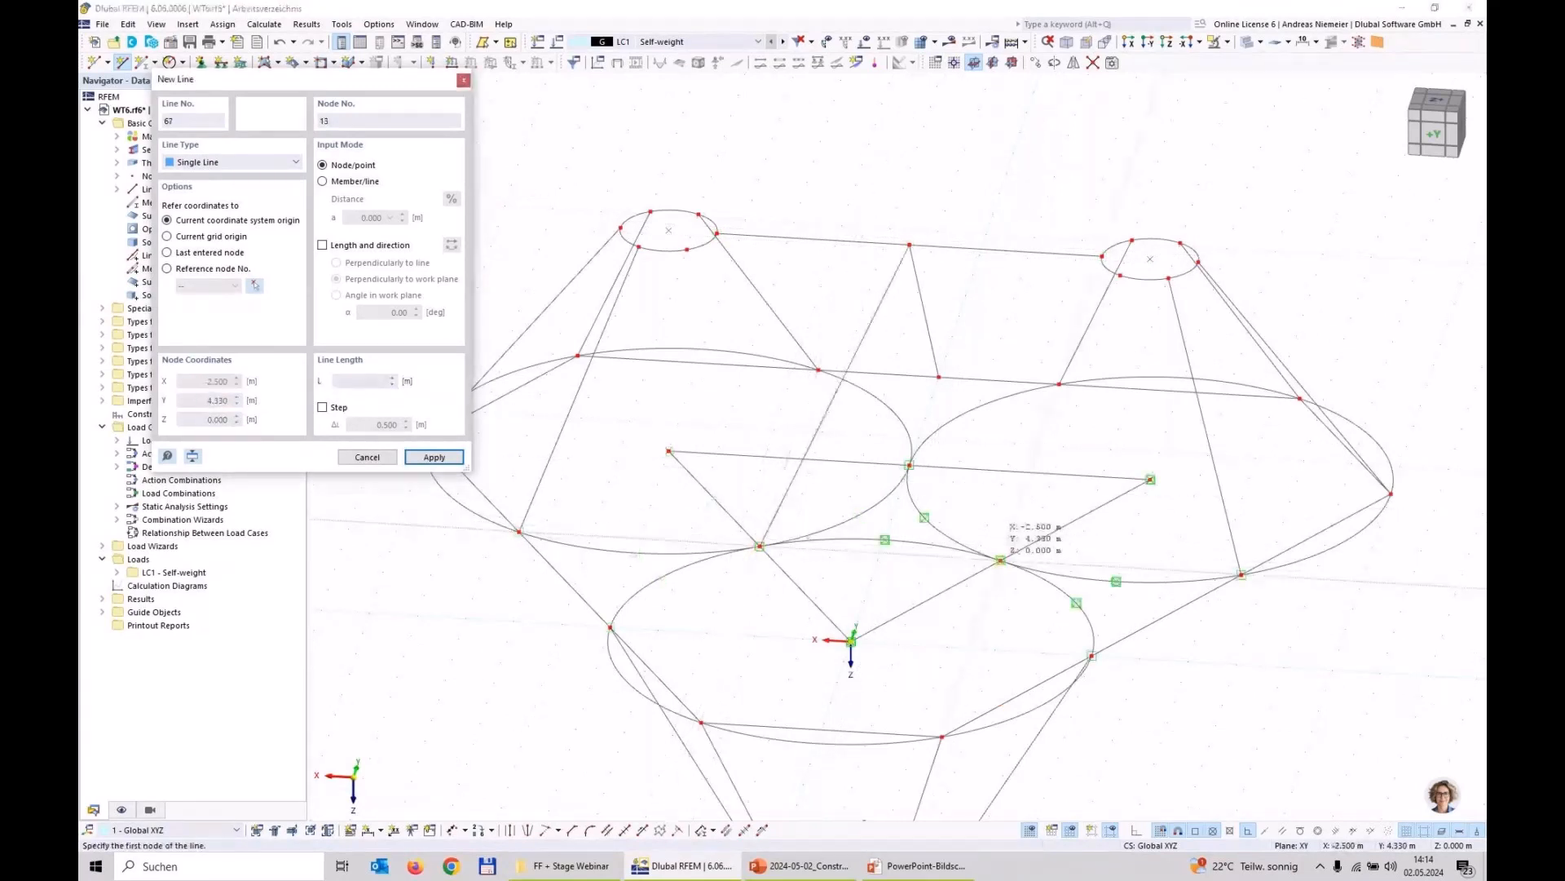
left_click(1000, 560)
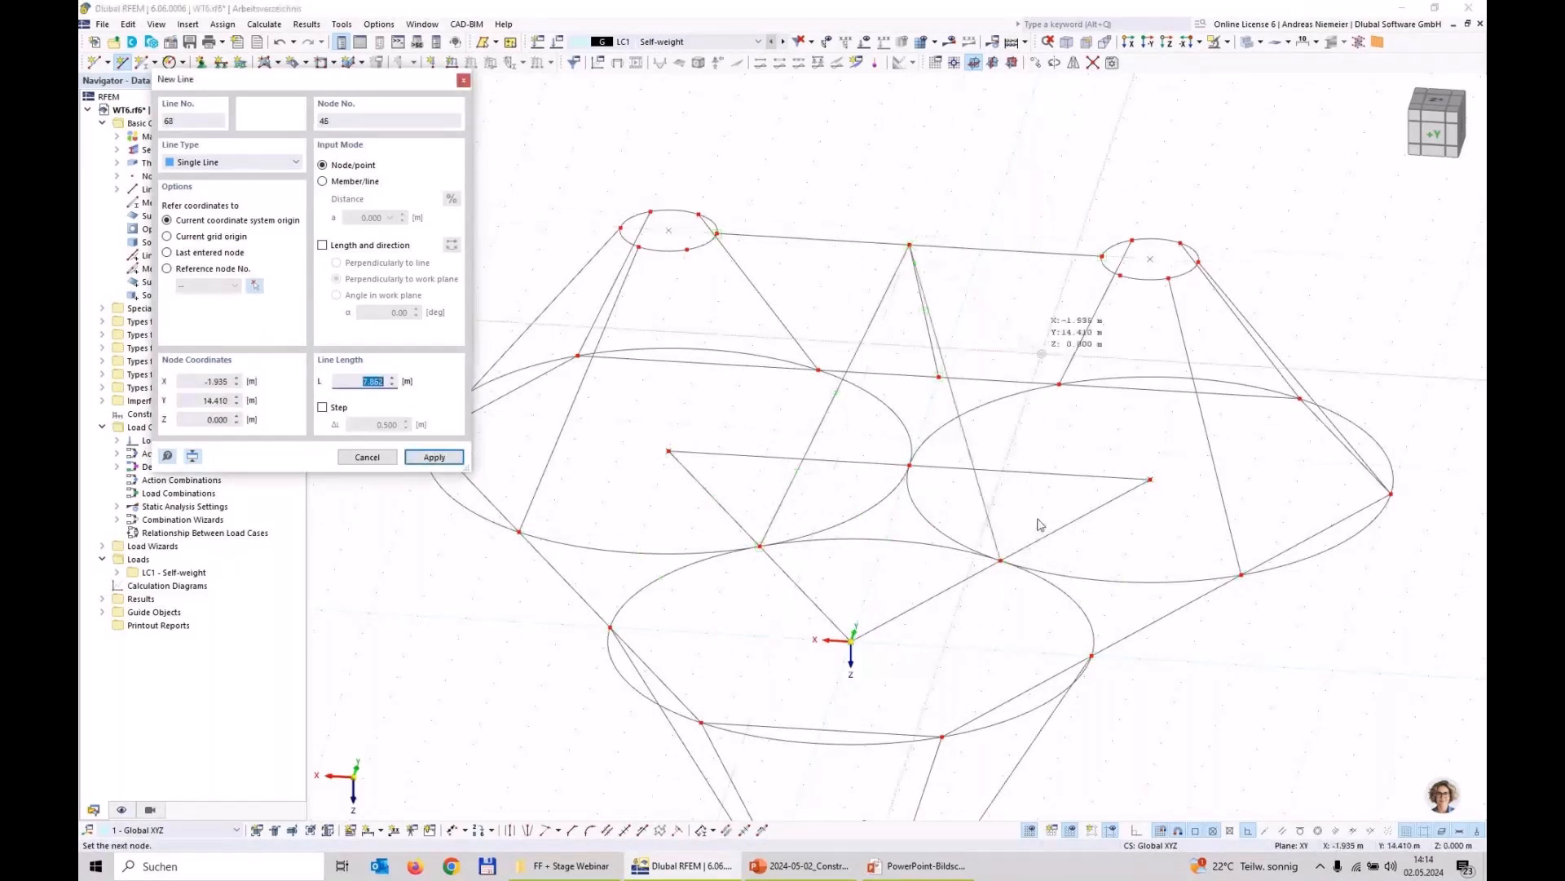
right_click(1005, 555)
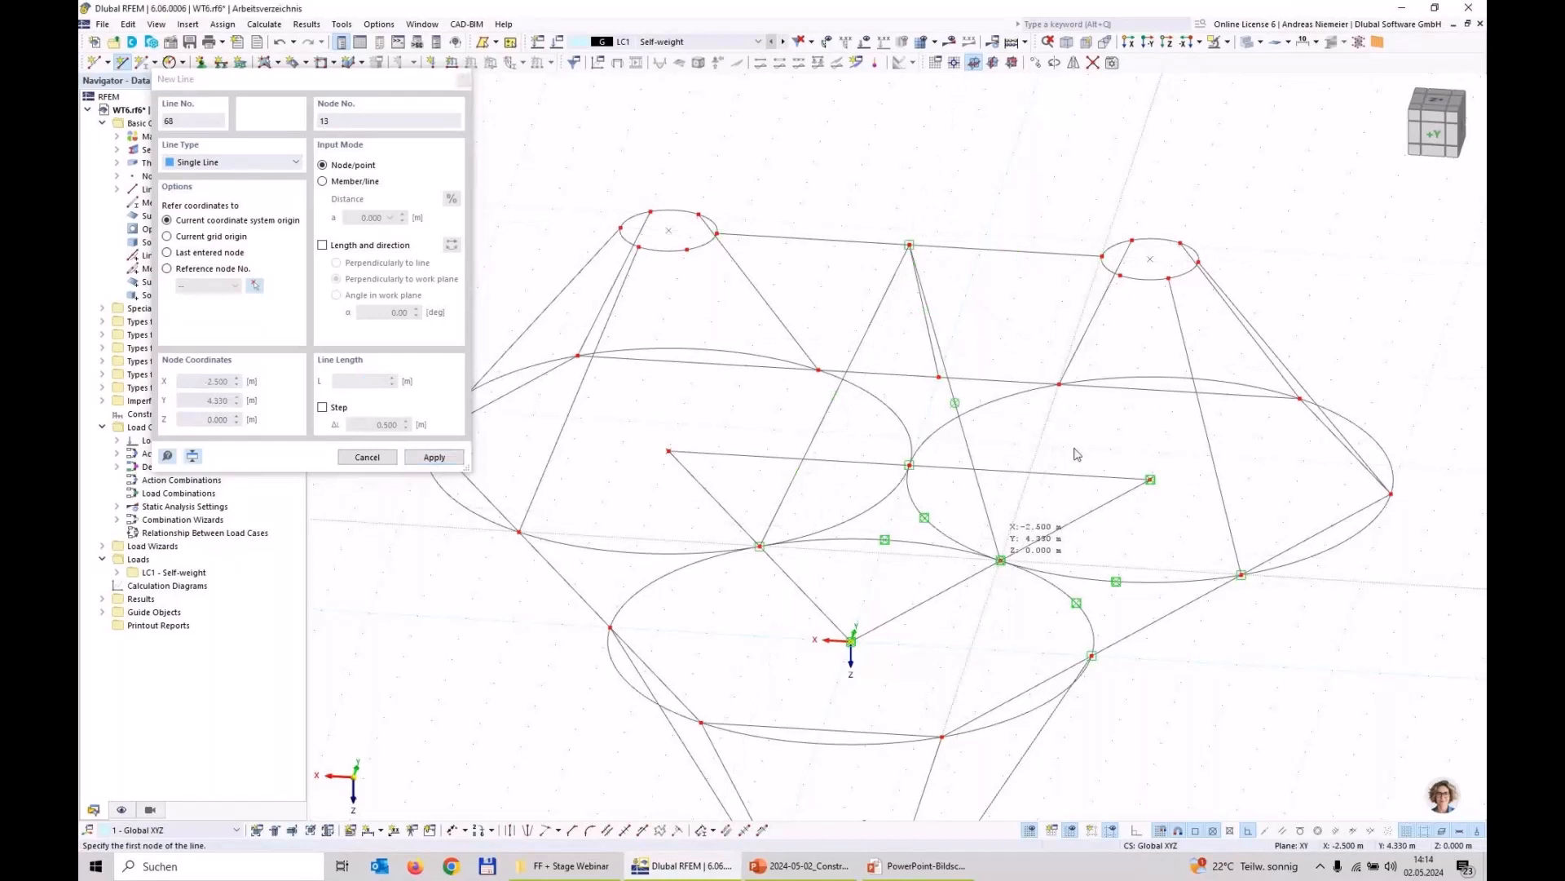
Step: Draw a line from the tangent node at X -2.500 m, Y 4.330 m to the facing node of the raised circle on the negative X side
left_click(1076, 454)
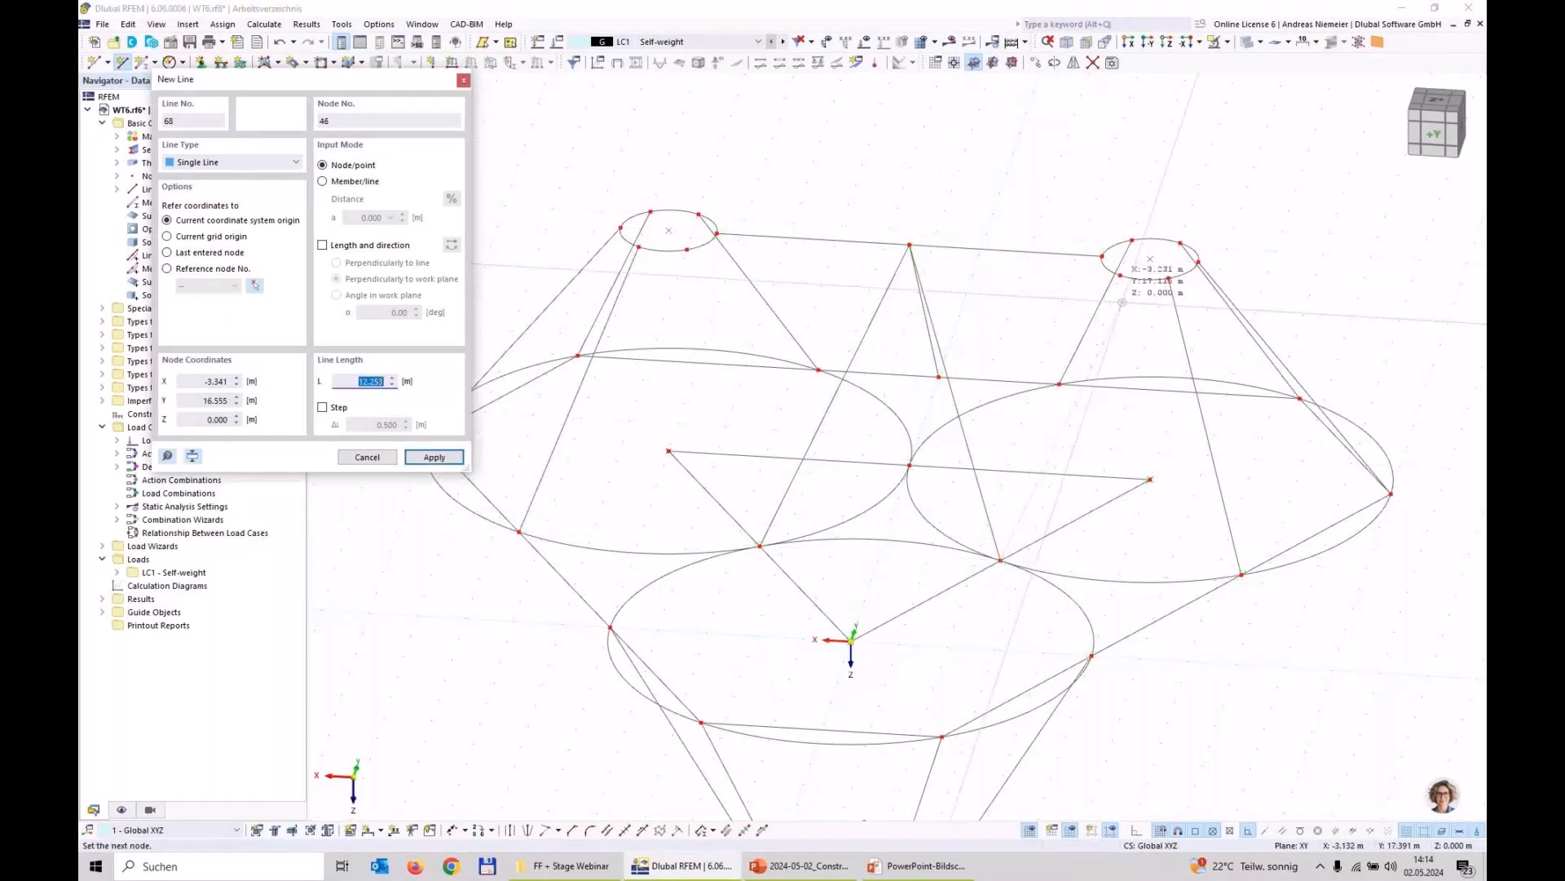
left_click(1117, 284)
key("Escape")
scroll(1125, 292, "up", 1)
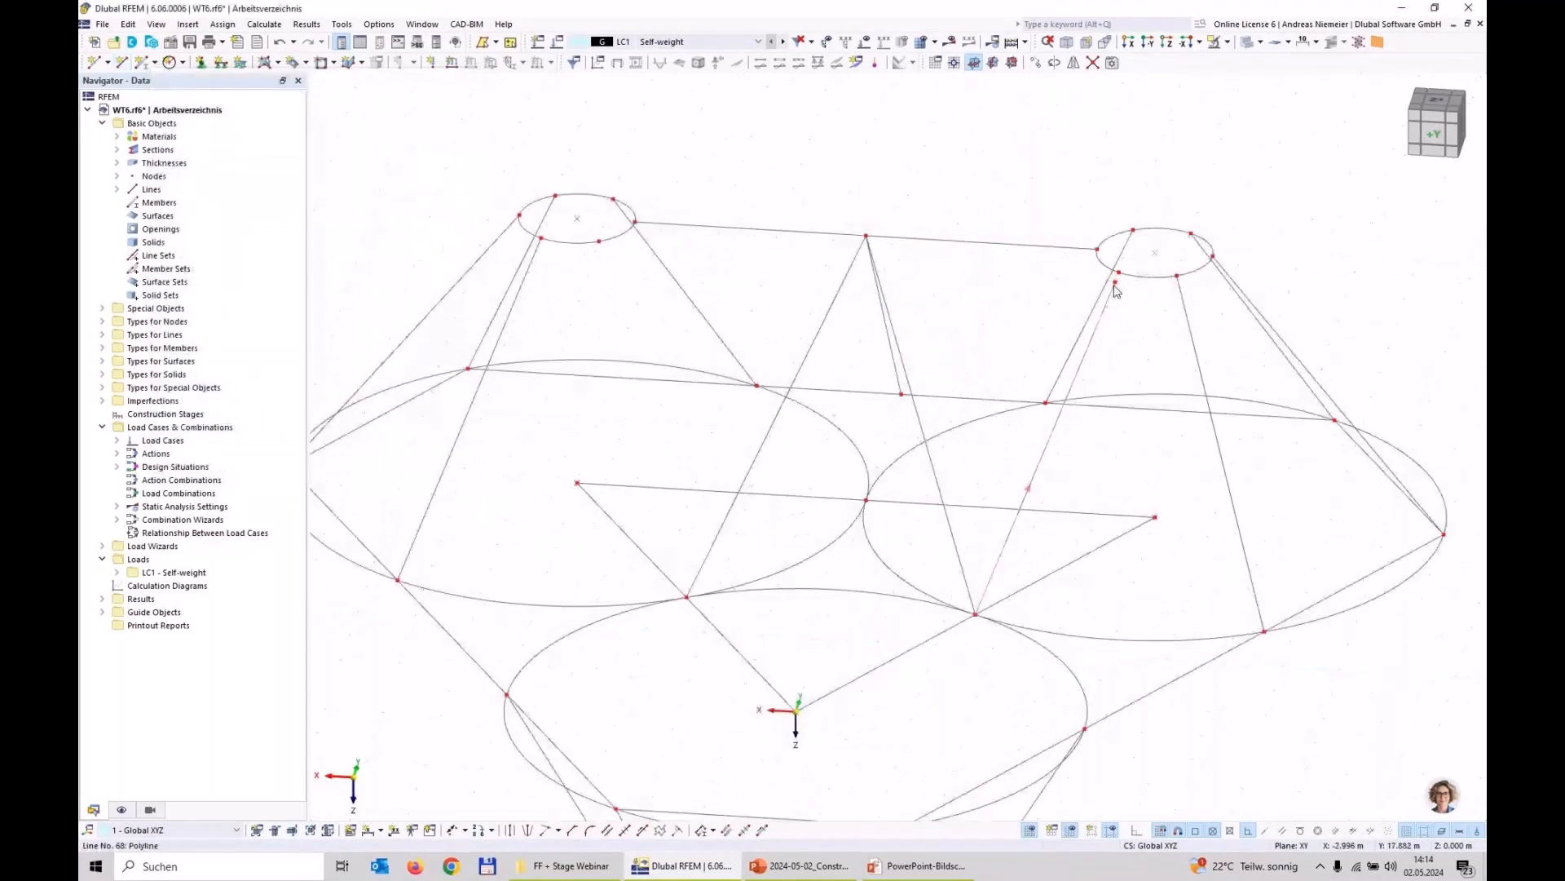
scroll(1052, 339, "down", 2)
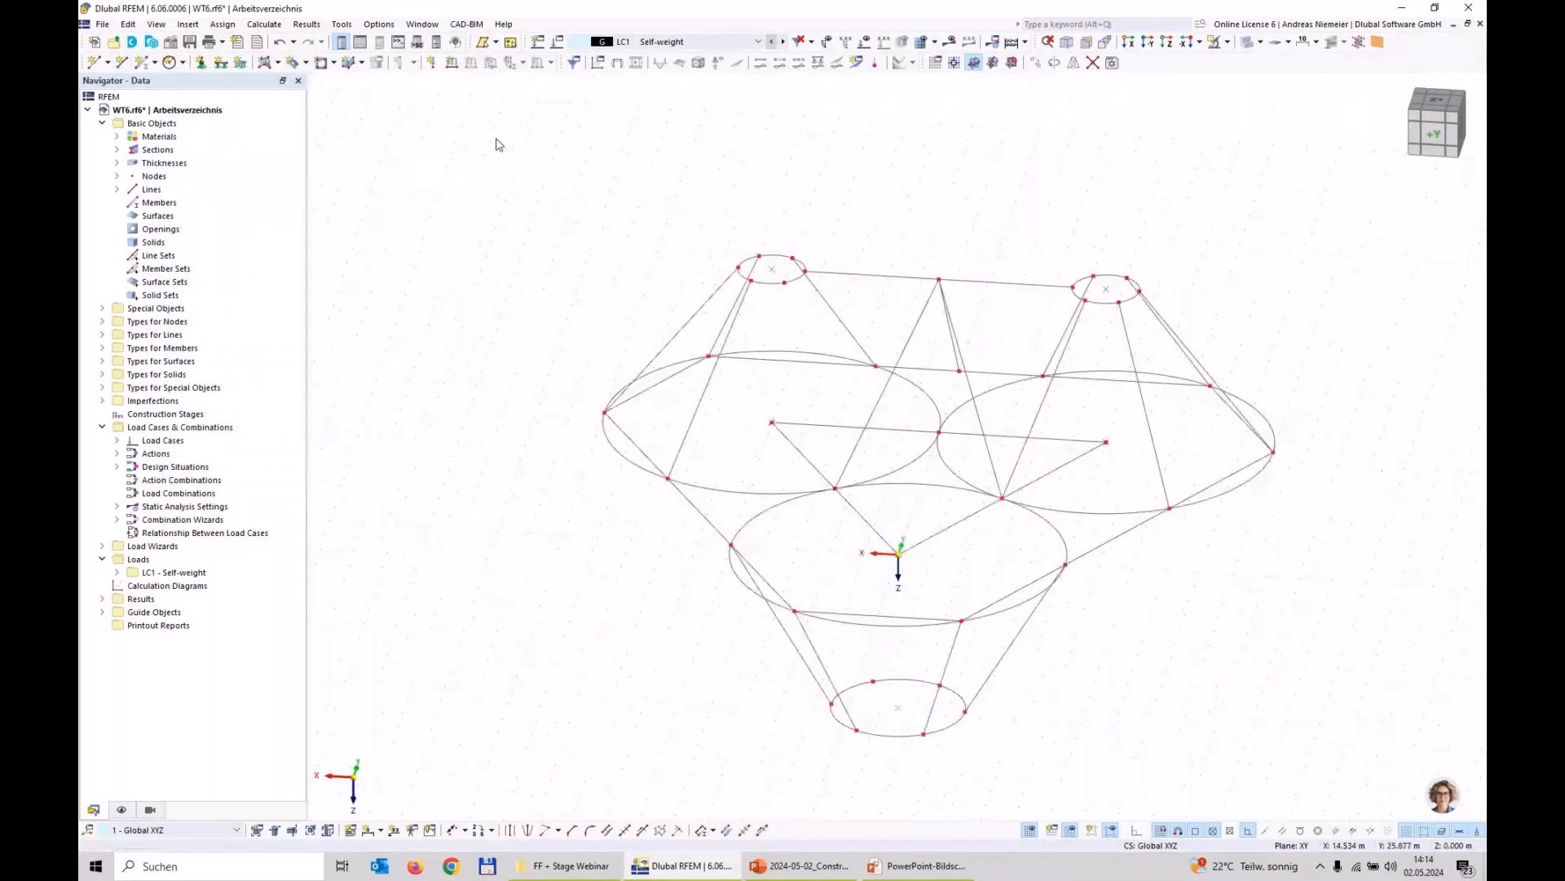
Step: Draw a line from the tangent node at X 2.500 m, Y 4.330 m to the raised circle's node at X 4.500 m, Y 7.794 m
left_click(122, 64)
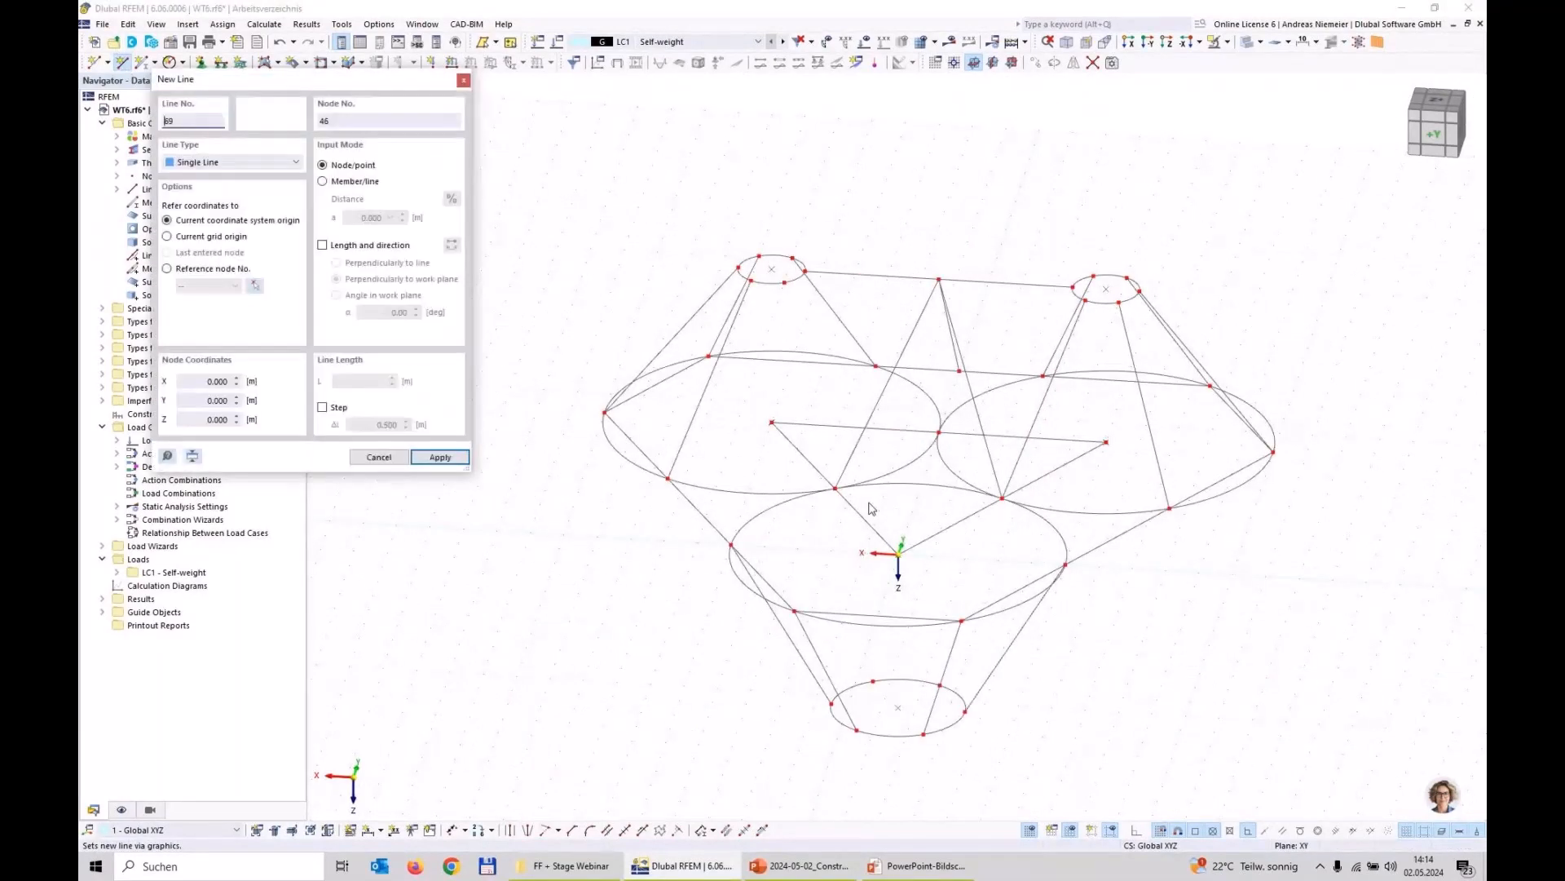
left_click(834, 487)
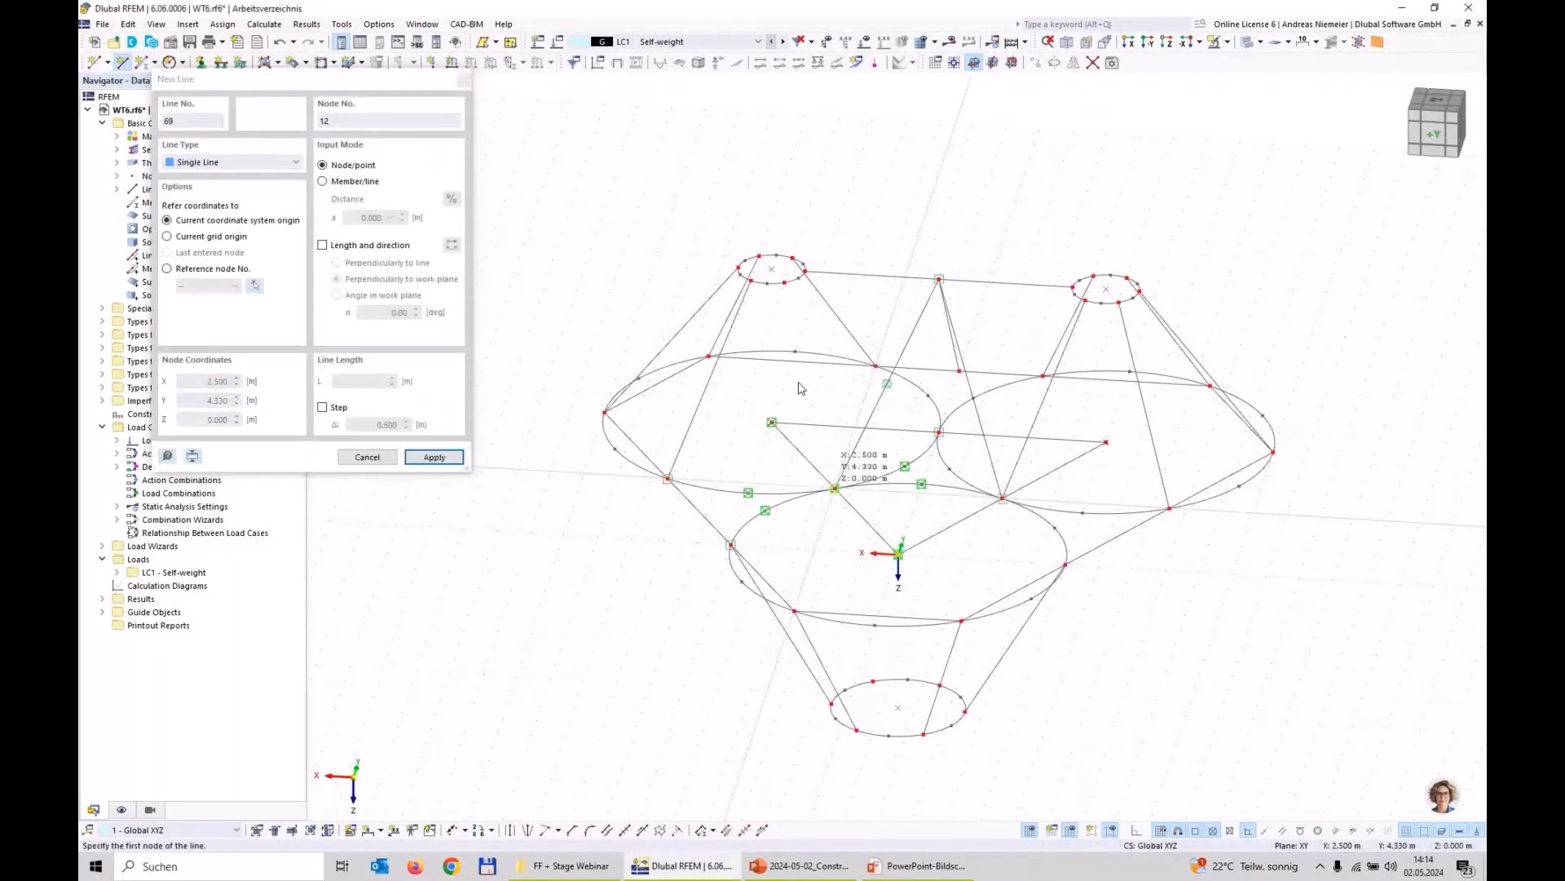
left_click(784, 282)
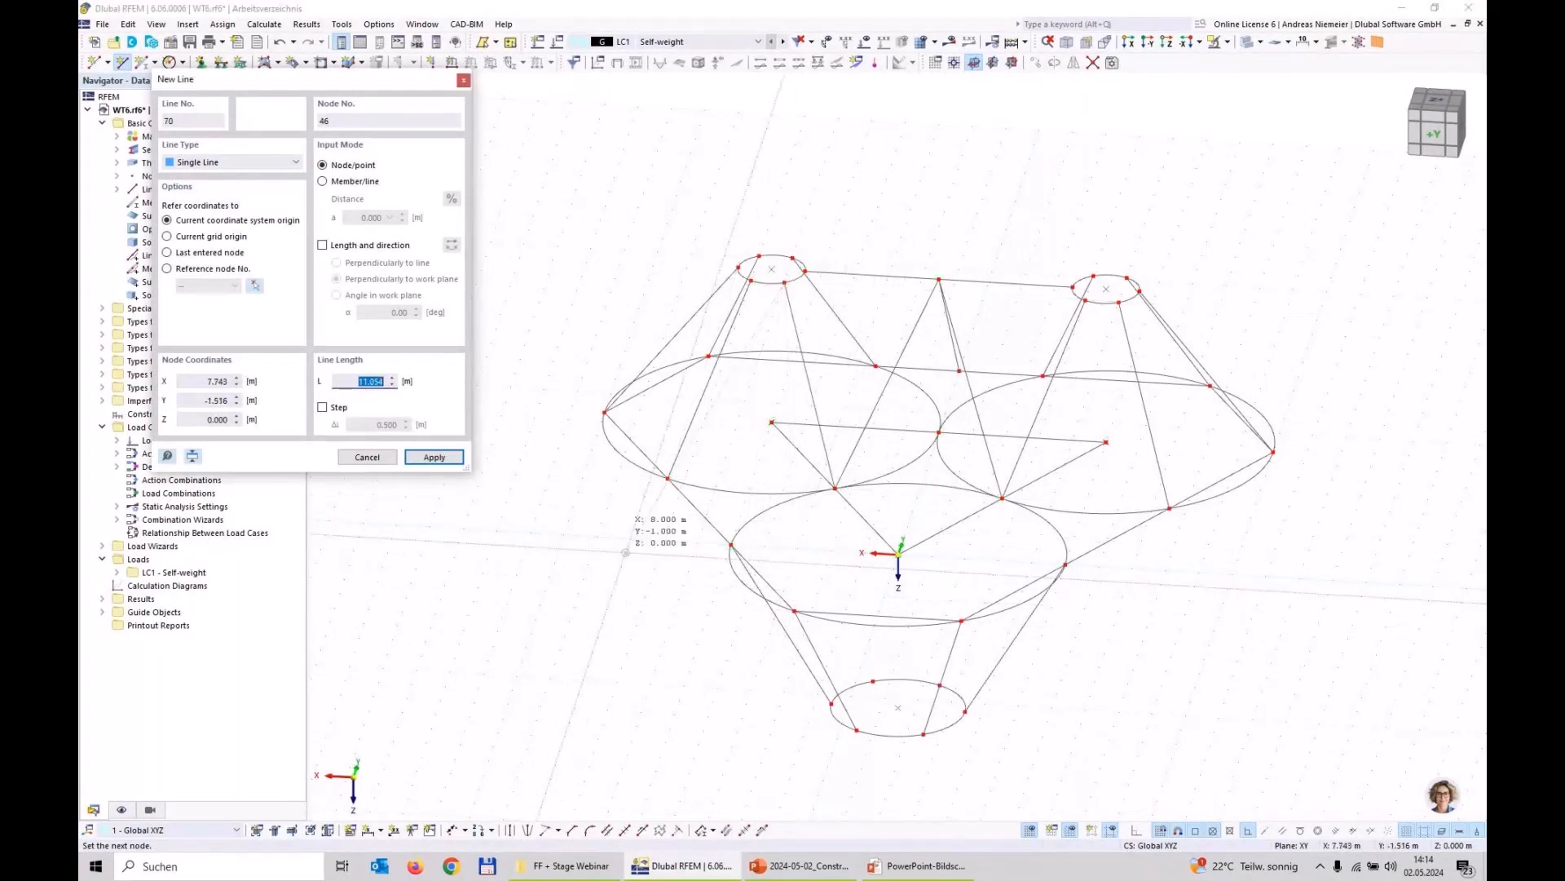
right_click(717, 530)
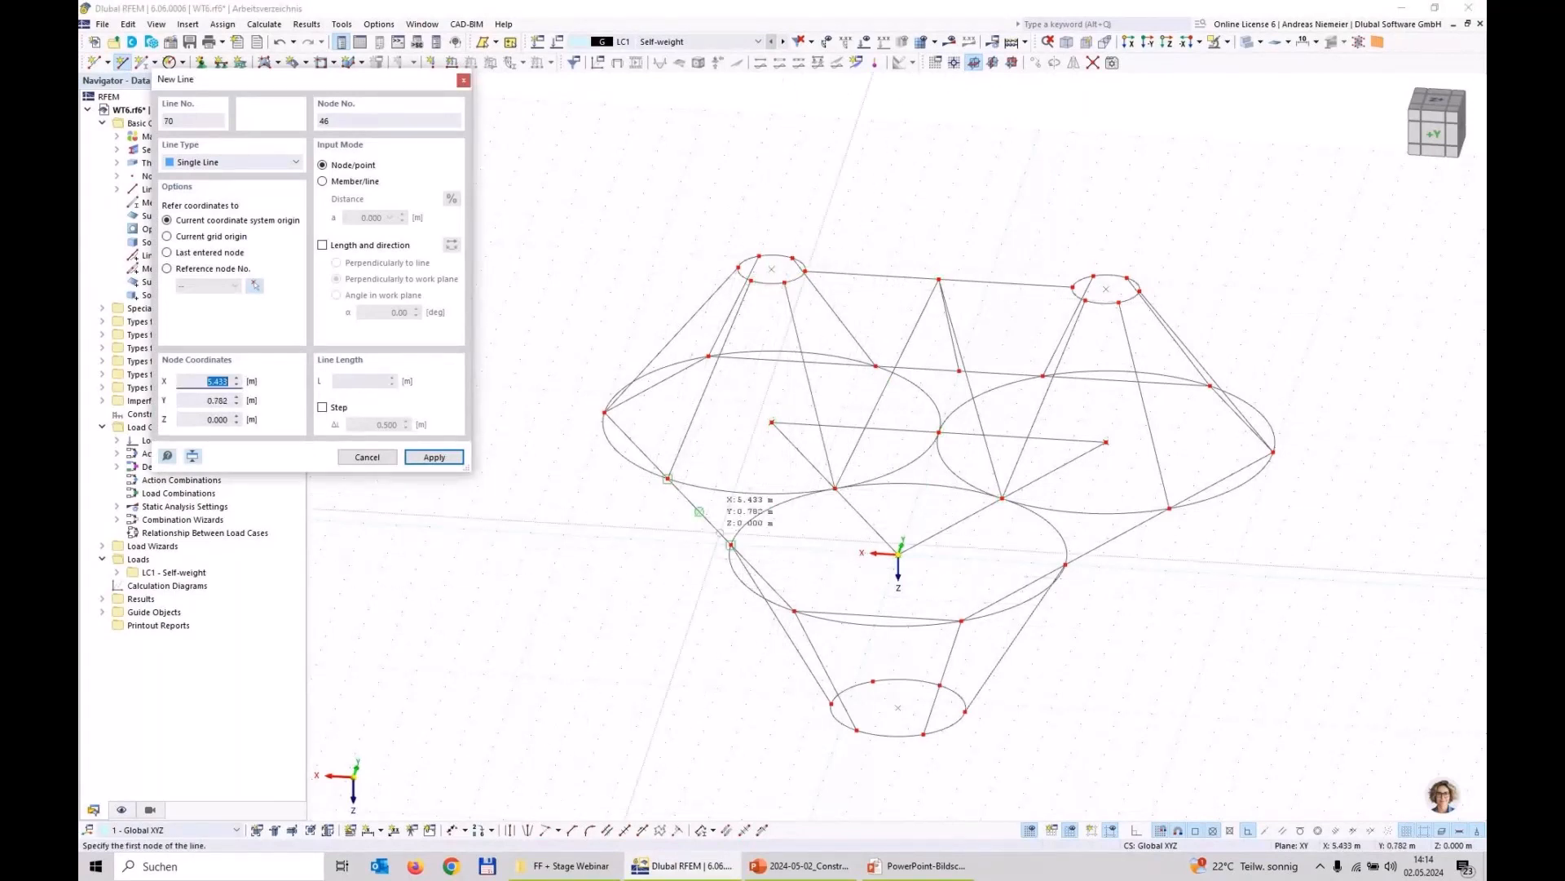
Step: Connect the two tangent nodes at Y 4.330 m to the midpoints of the adjacent perimeter lines at X 6.250 m and X -6.250 m, Y 2.165 m
left_click(693, 516)
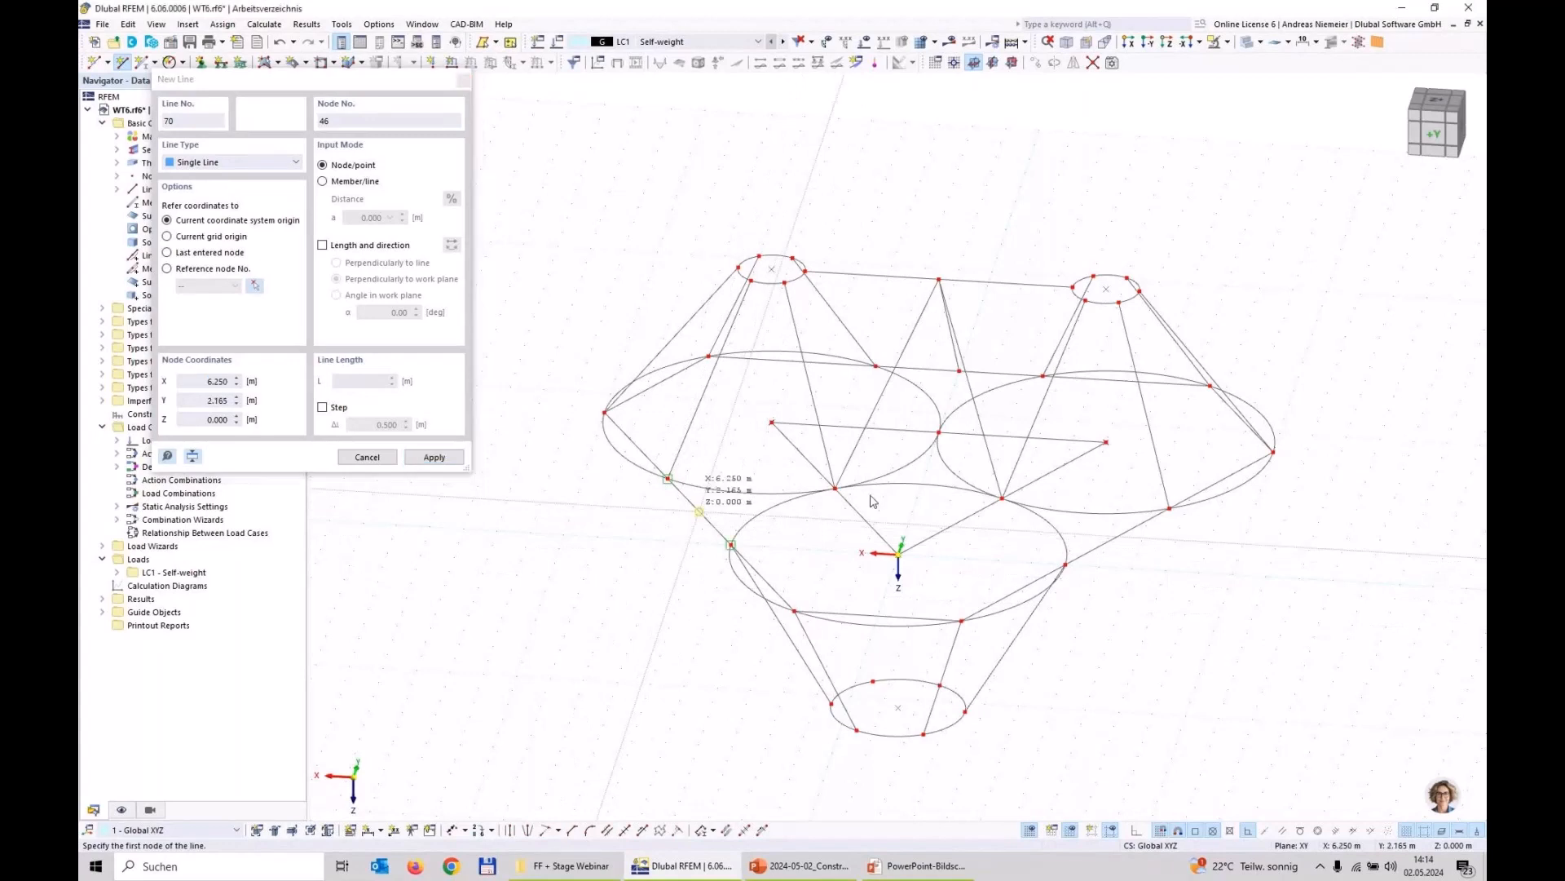
left_click(835, 488)
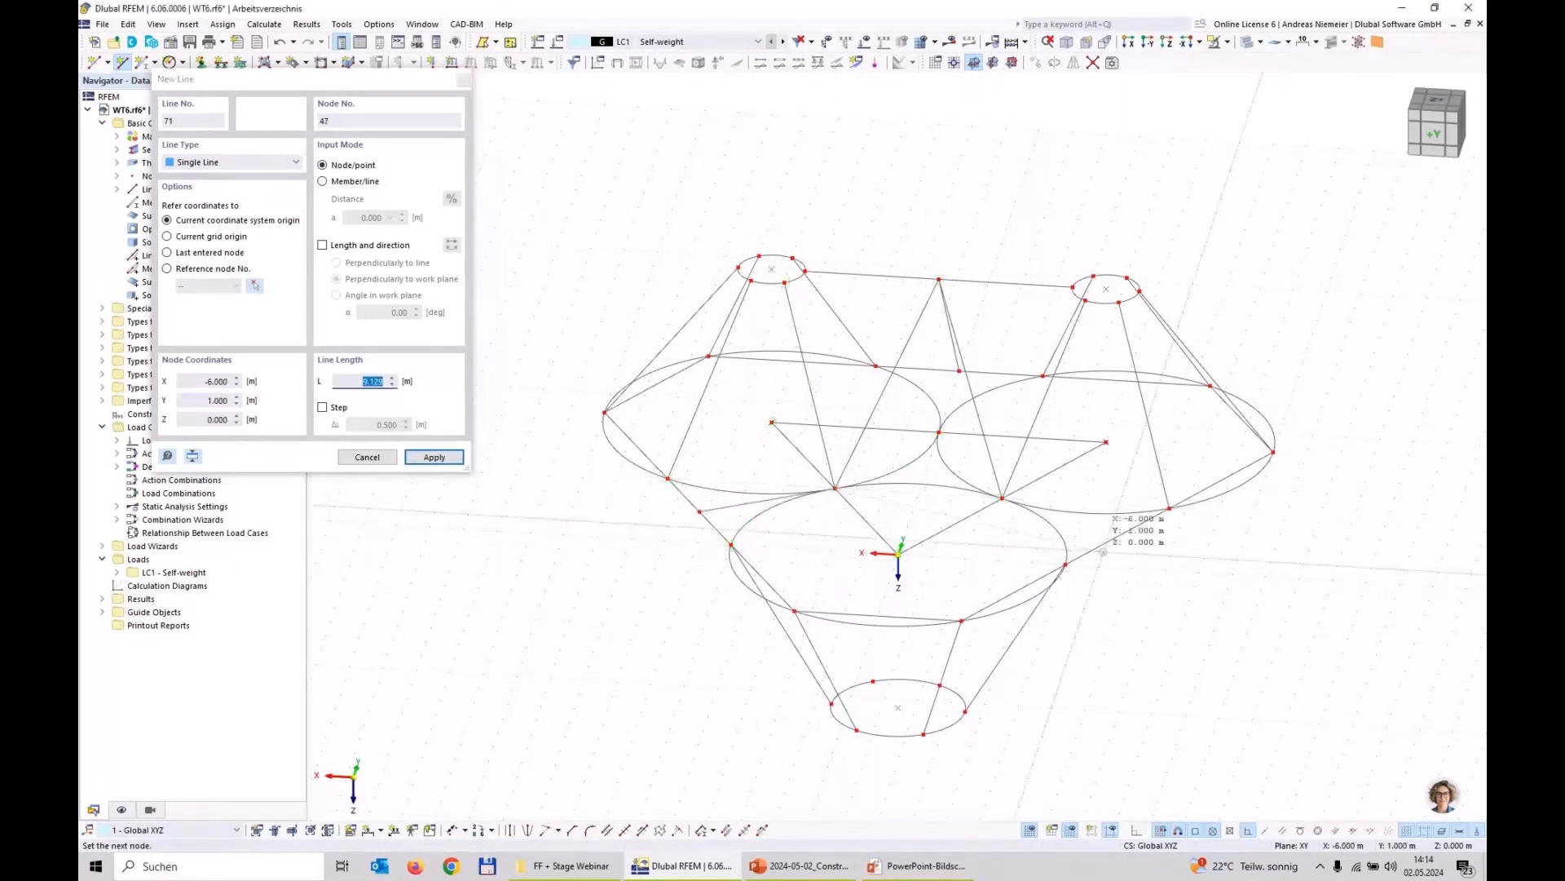
left_click(1001, 500)
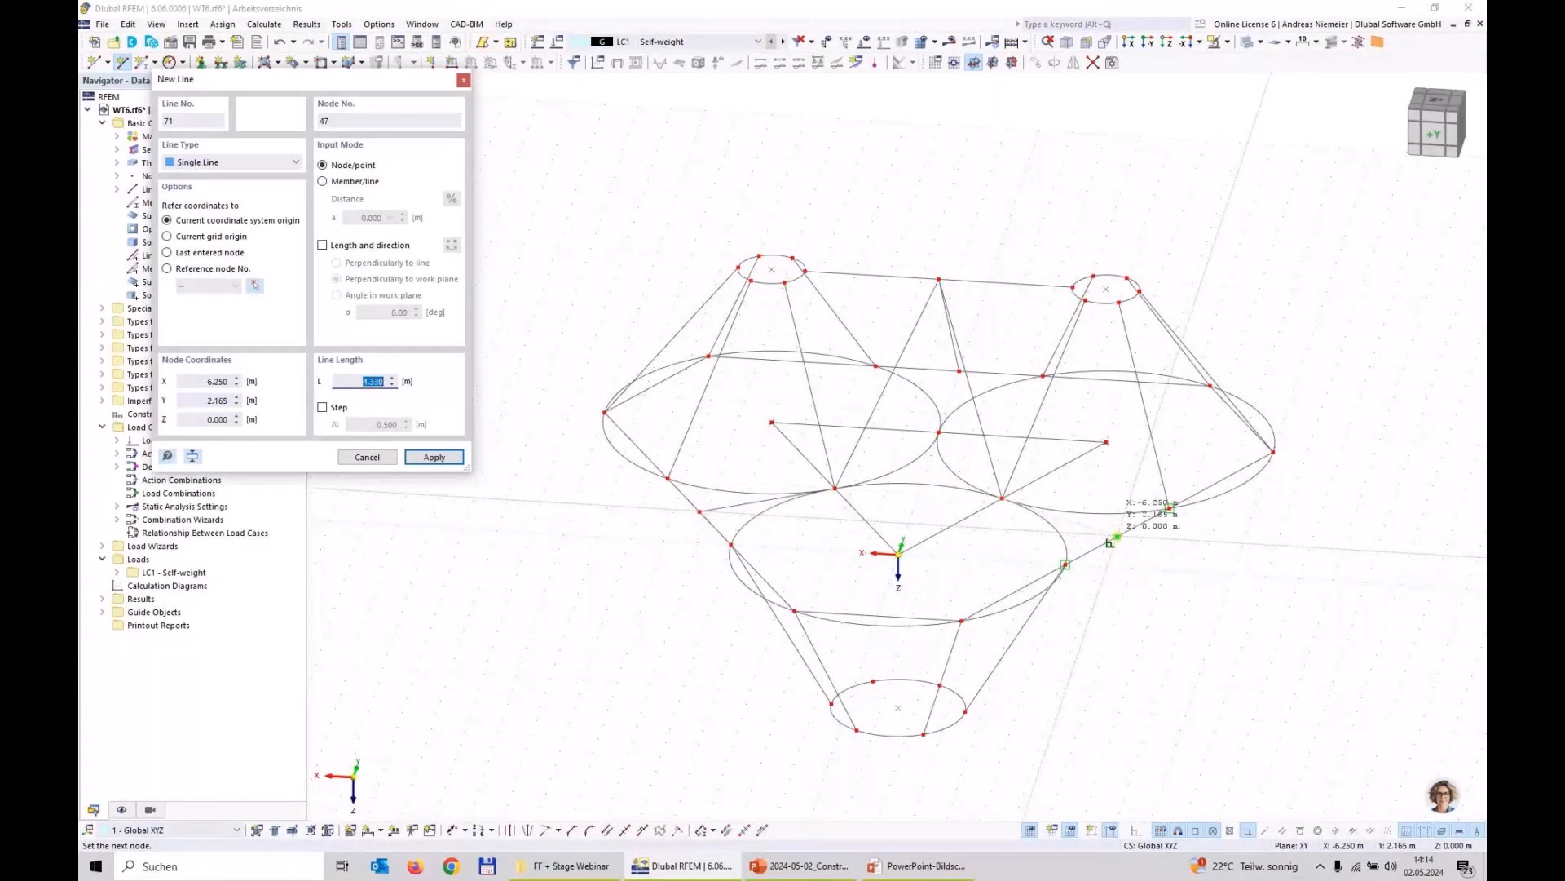
scroll(1113, 540, "up", 5)
key("Escape")
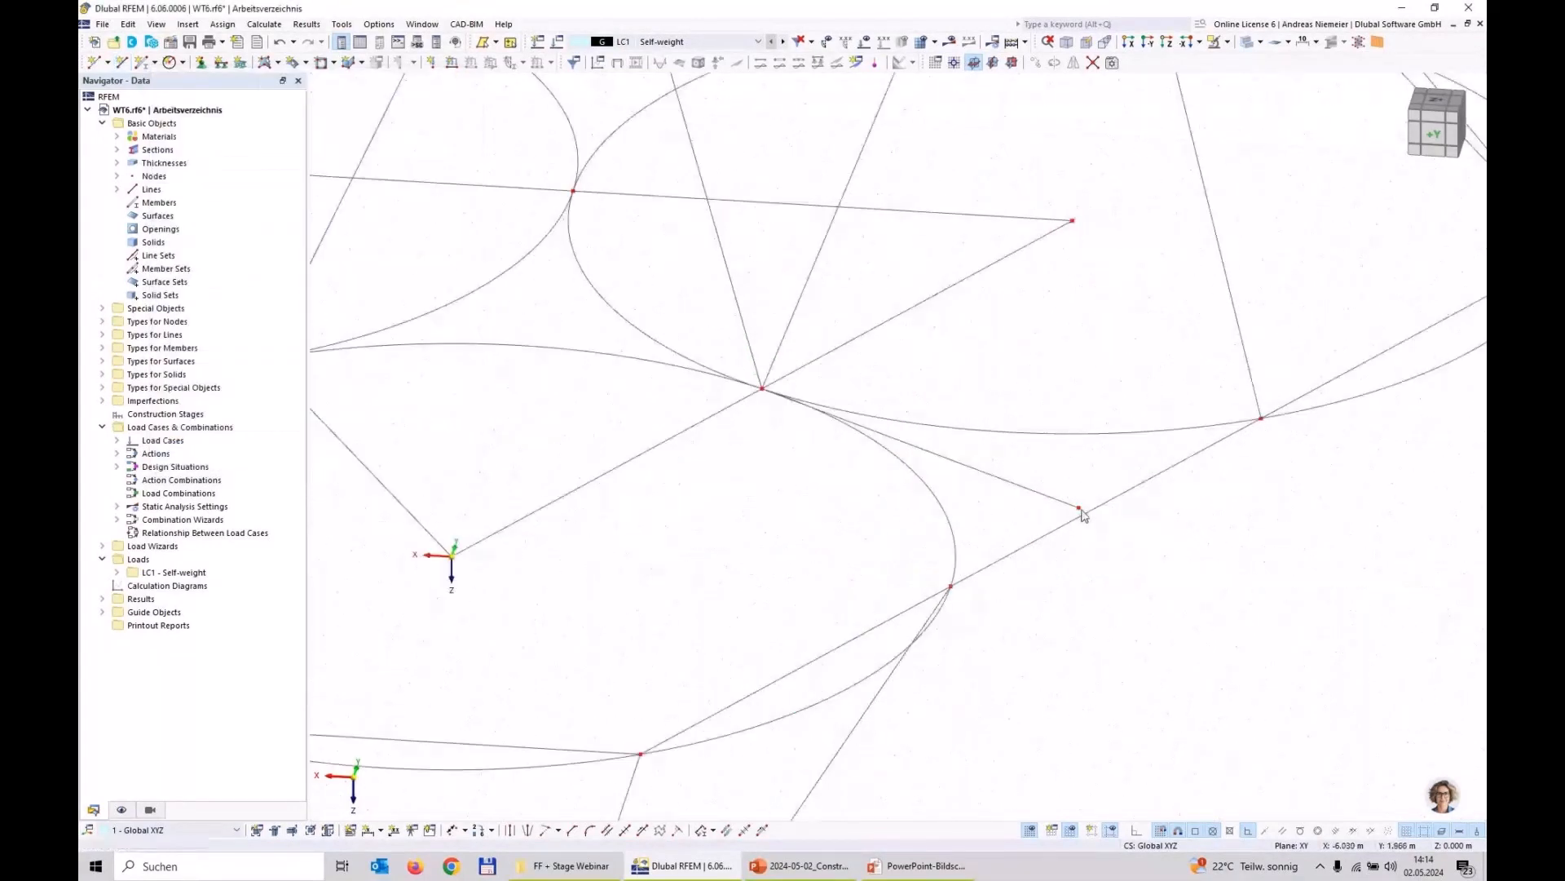
left_click_drag(1088, 511, 1106, 502)
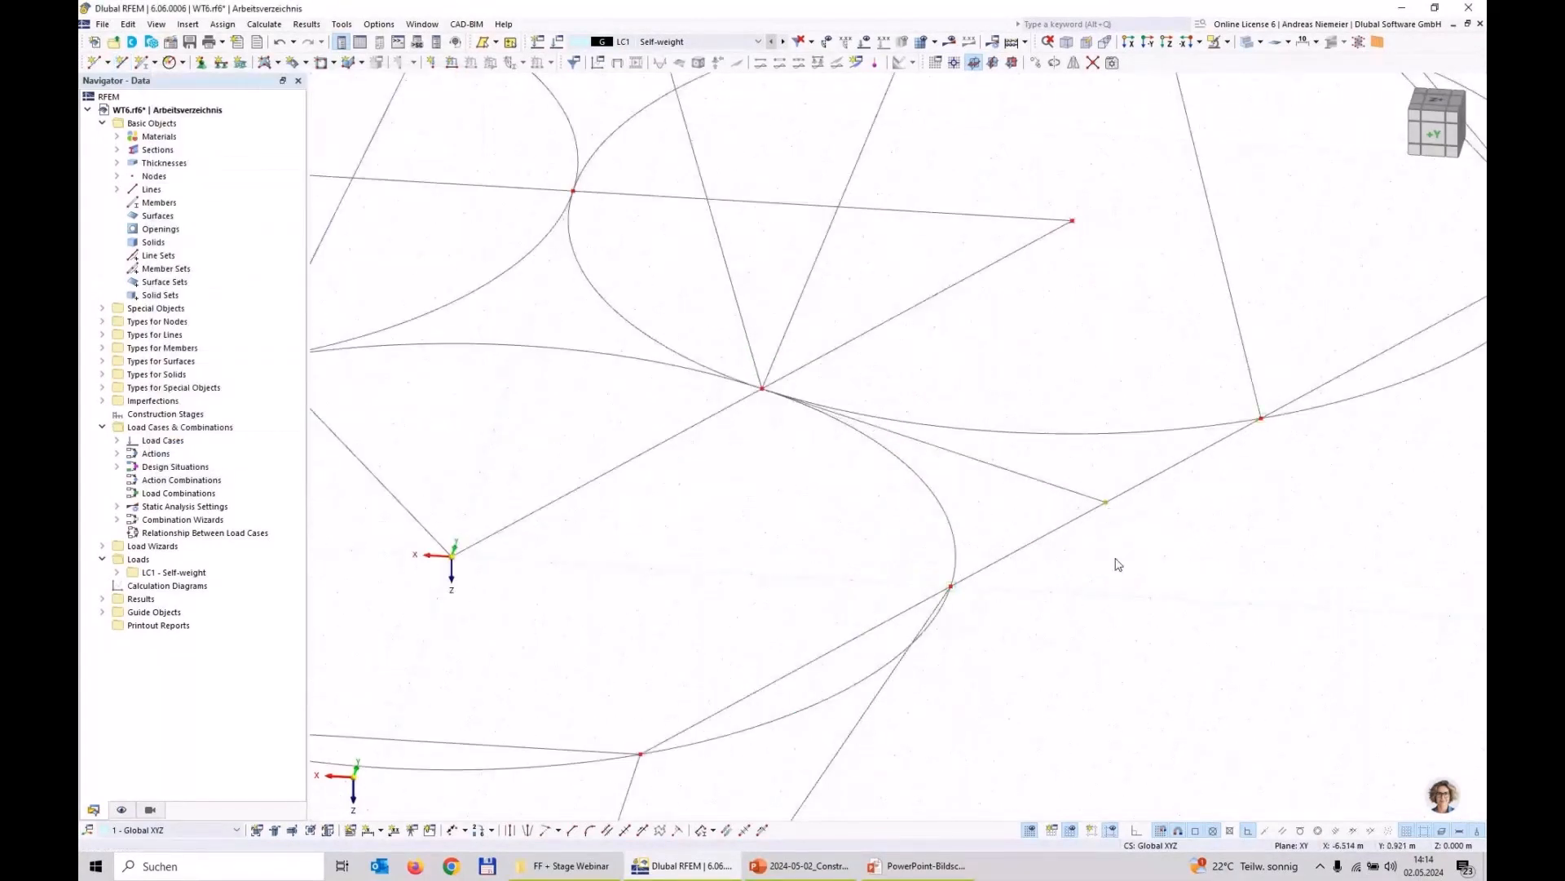
scroll(1110, 538, "down", 6)
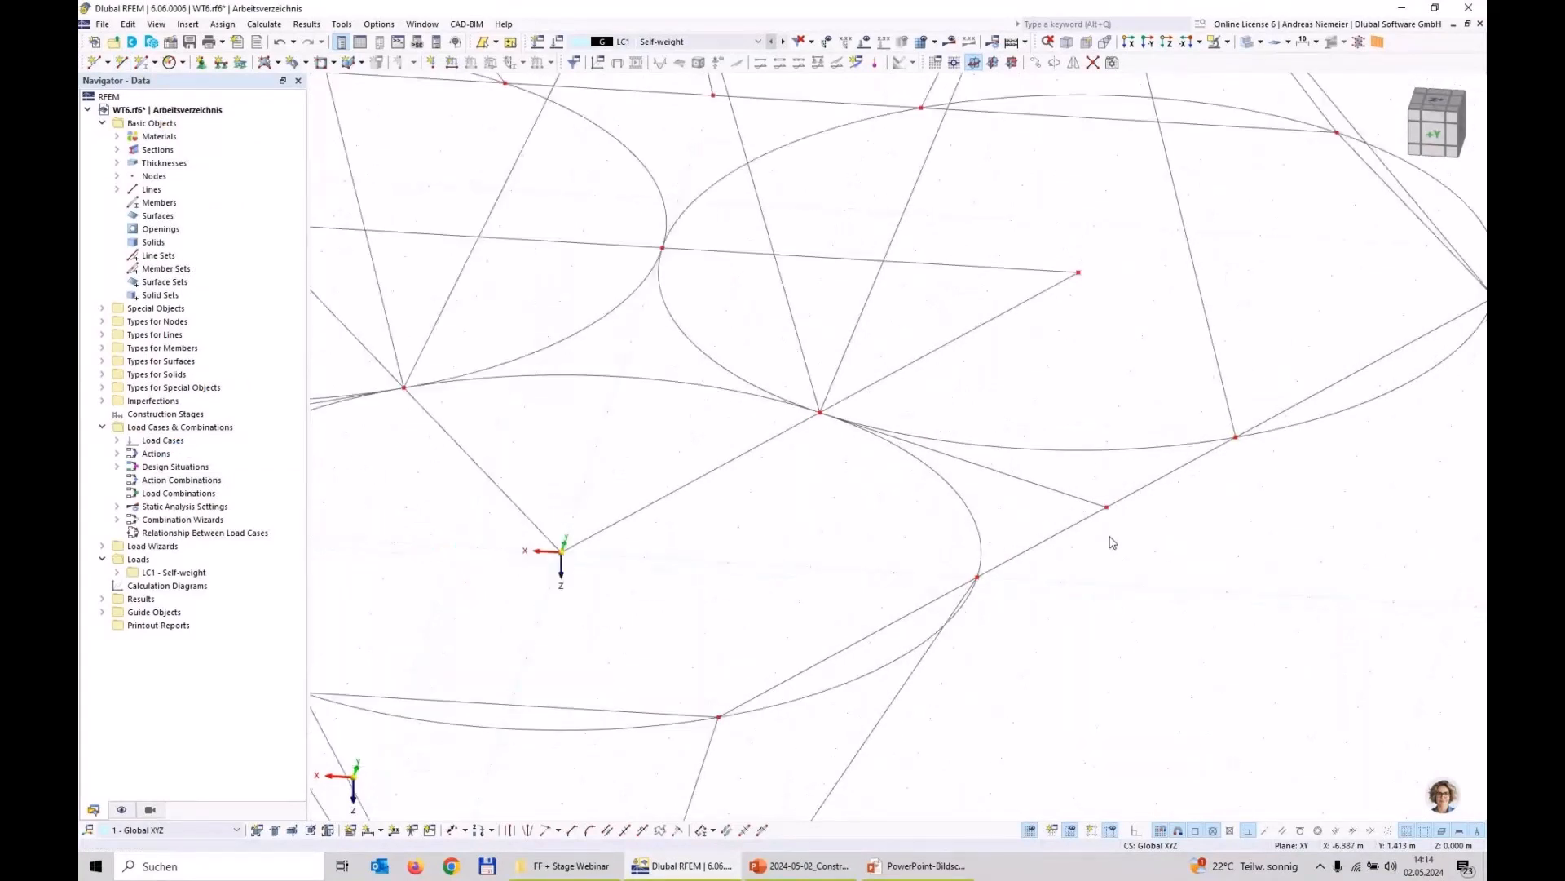
Step: Draw lines from the two tangent nodes at Y 4.330 m to the nearest nodes of the lowered circle
left_click(122, 63)
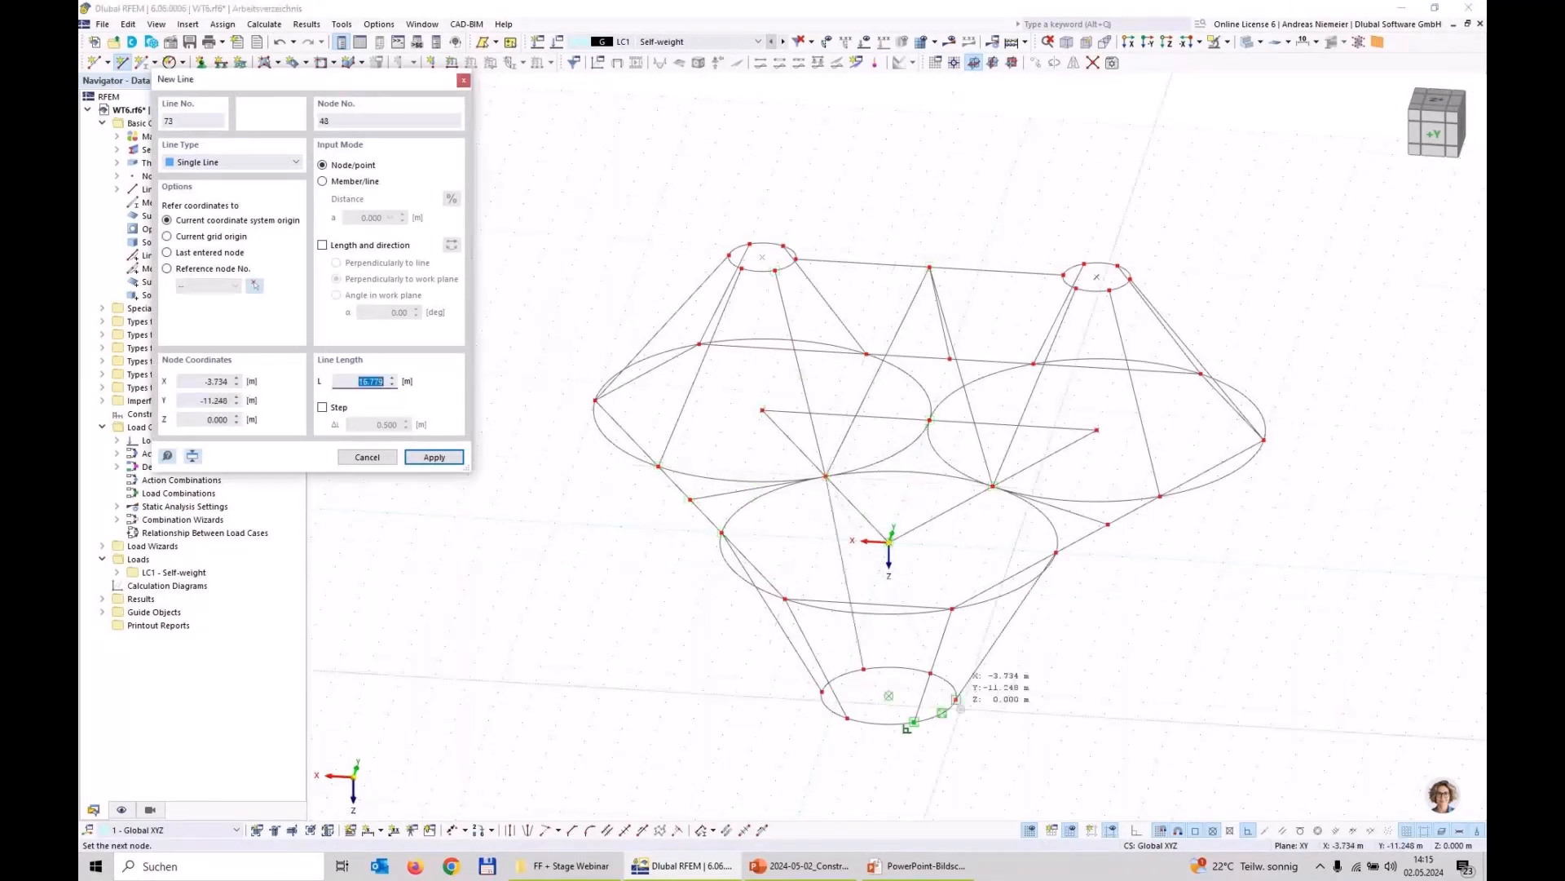
left_click(943, 699)
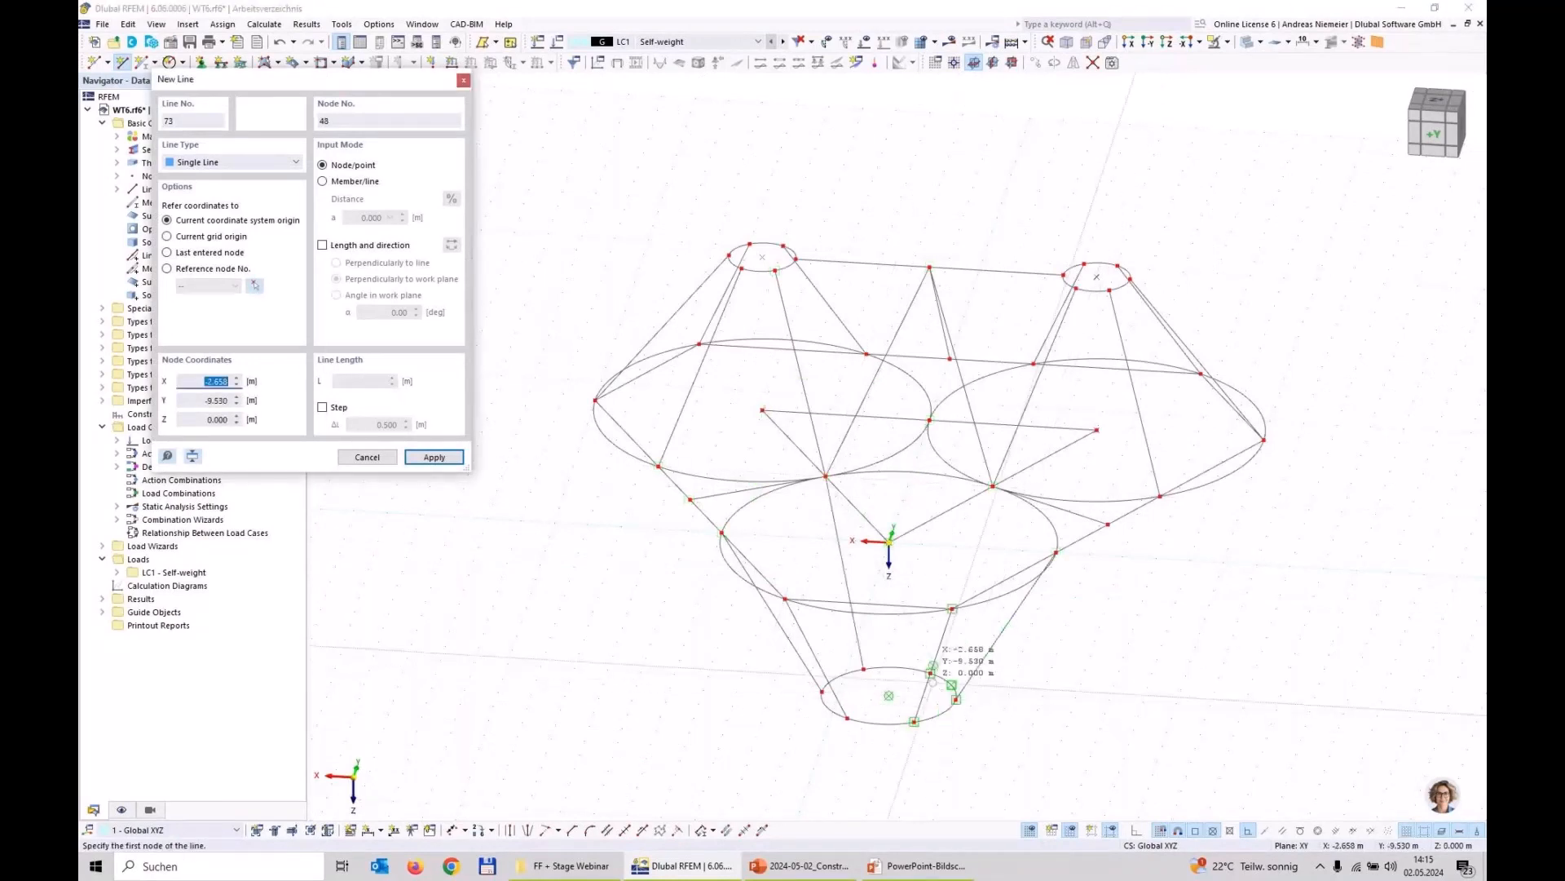
left_click(932, 672)
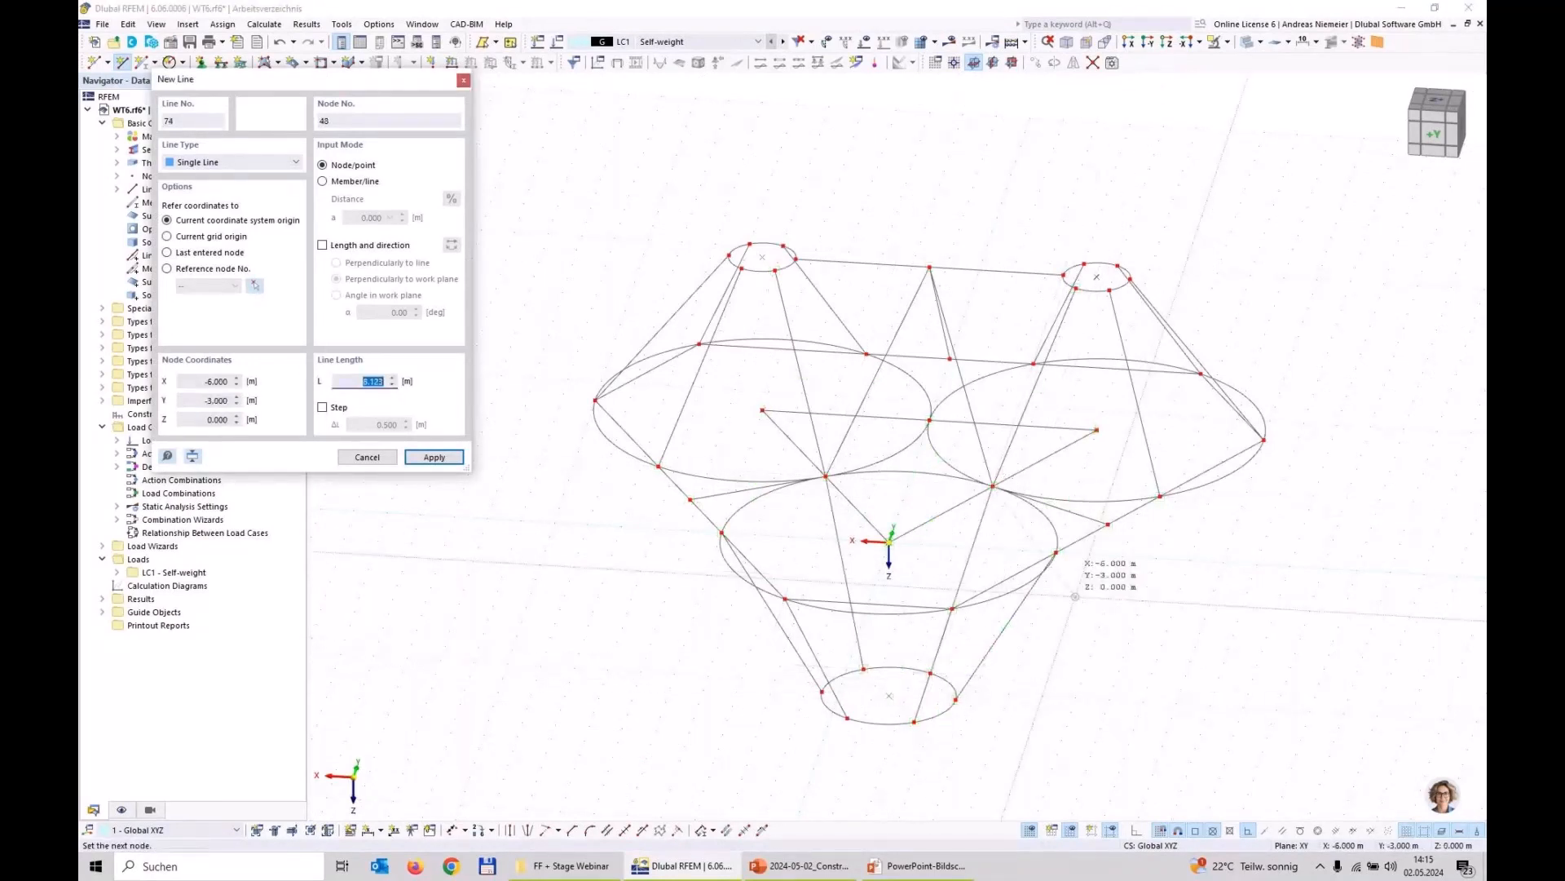
right_click(1165, 570)
key("Escape")
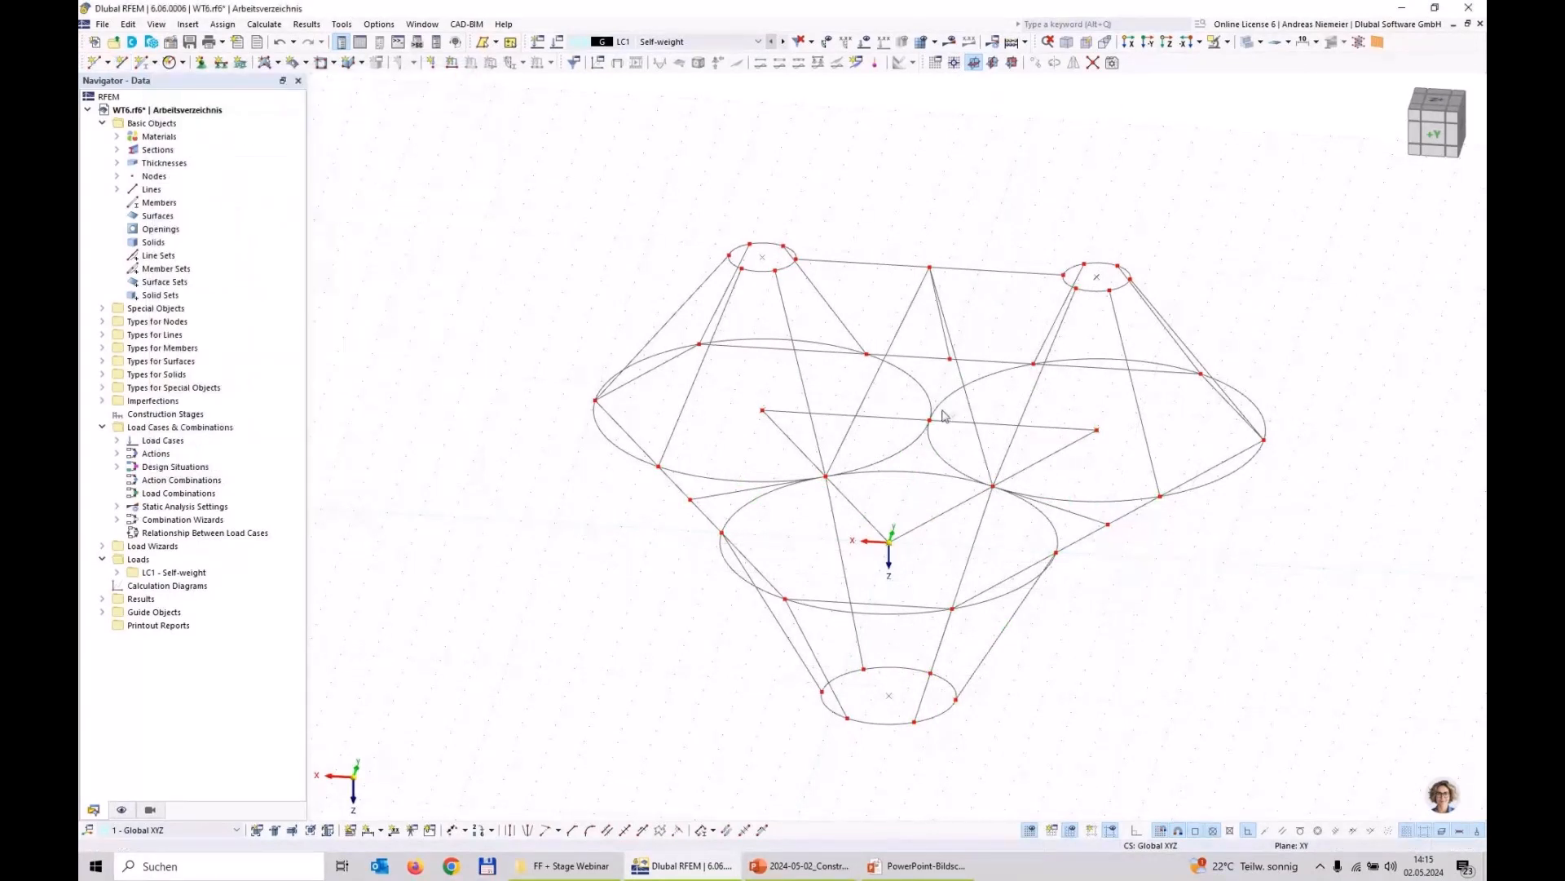
left_click_drag(975, 368, 939, 342)
middle_click_drag(561, 595, 657, 576, "ctrl")
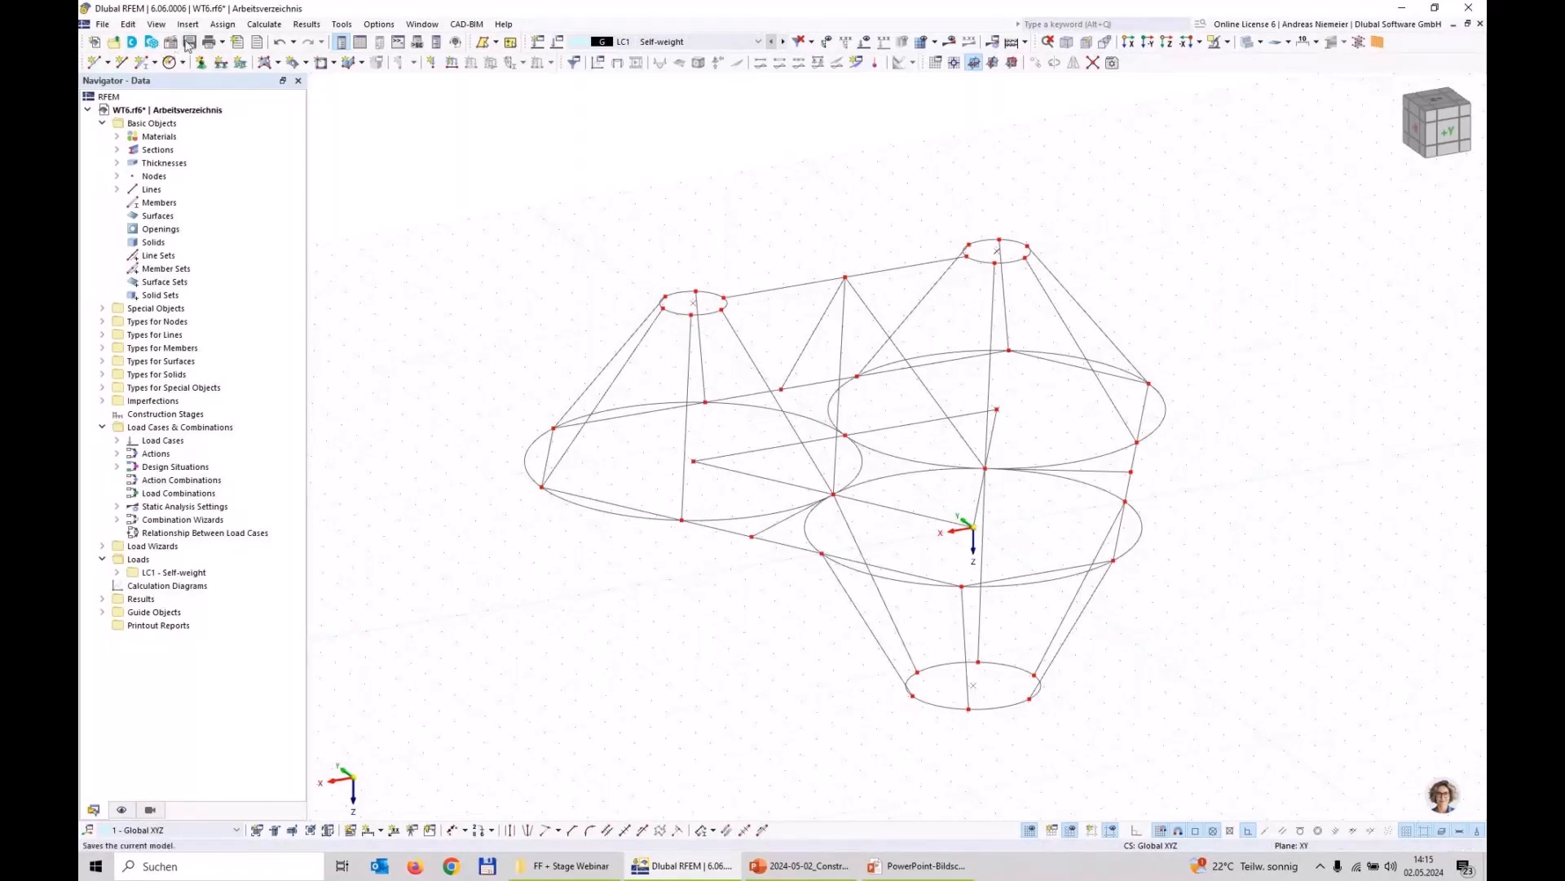
Step: Save the model and open the definition of a new quadrangle surface
left_click(189, 42)
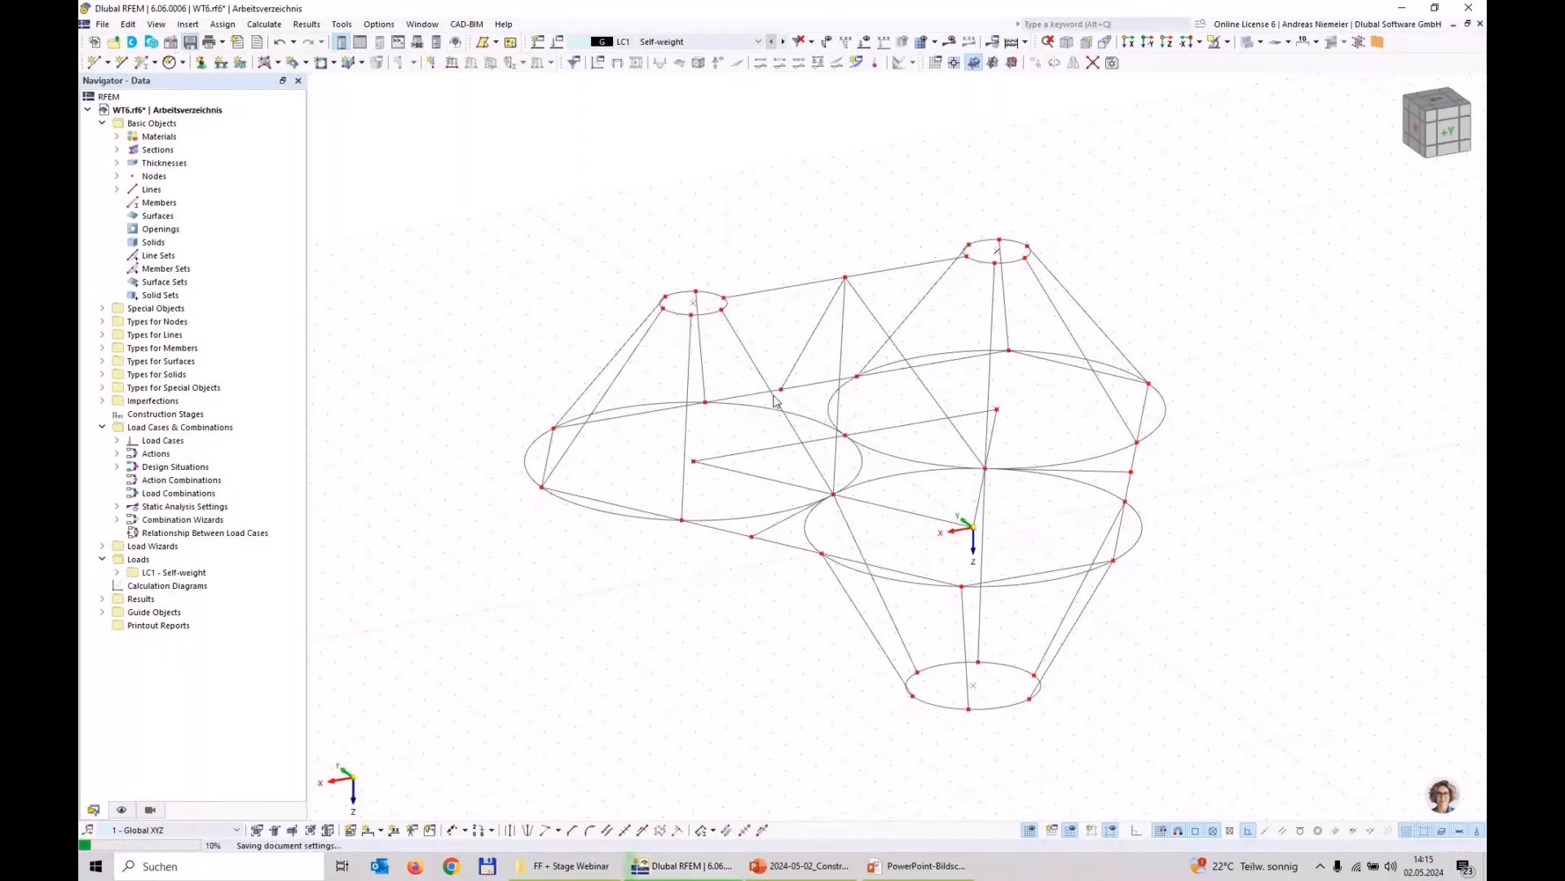
left_click(305, 63)
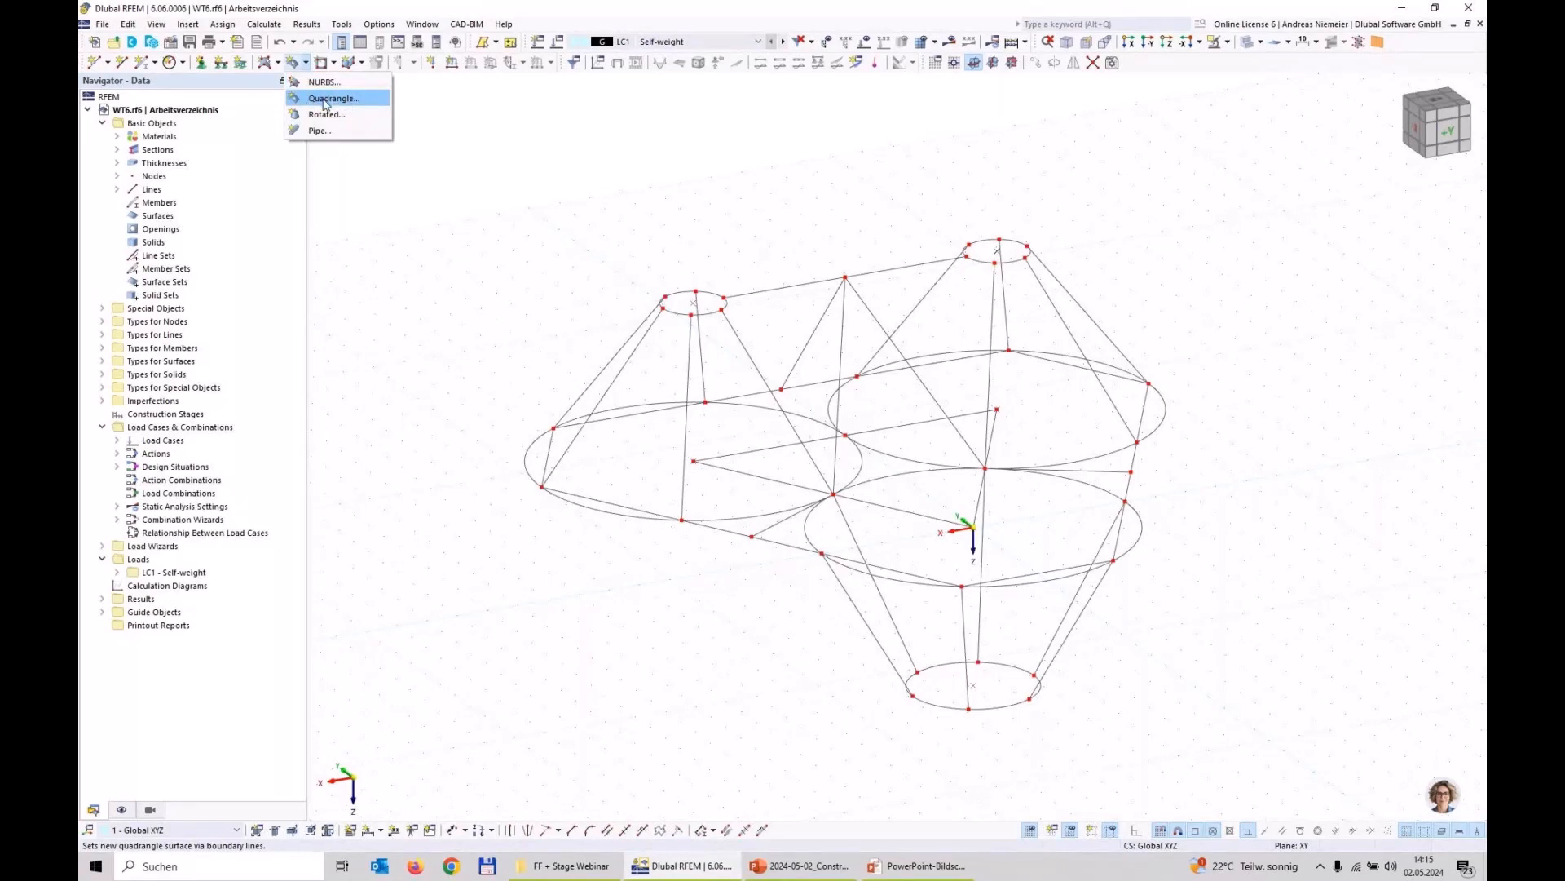
left_click(326, 100)
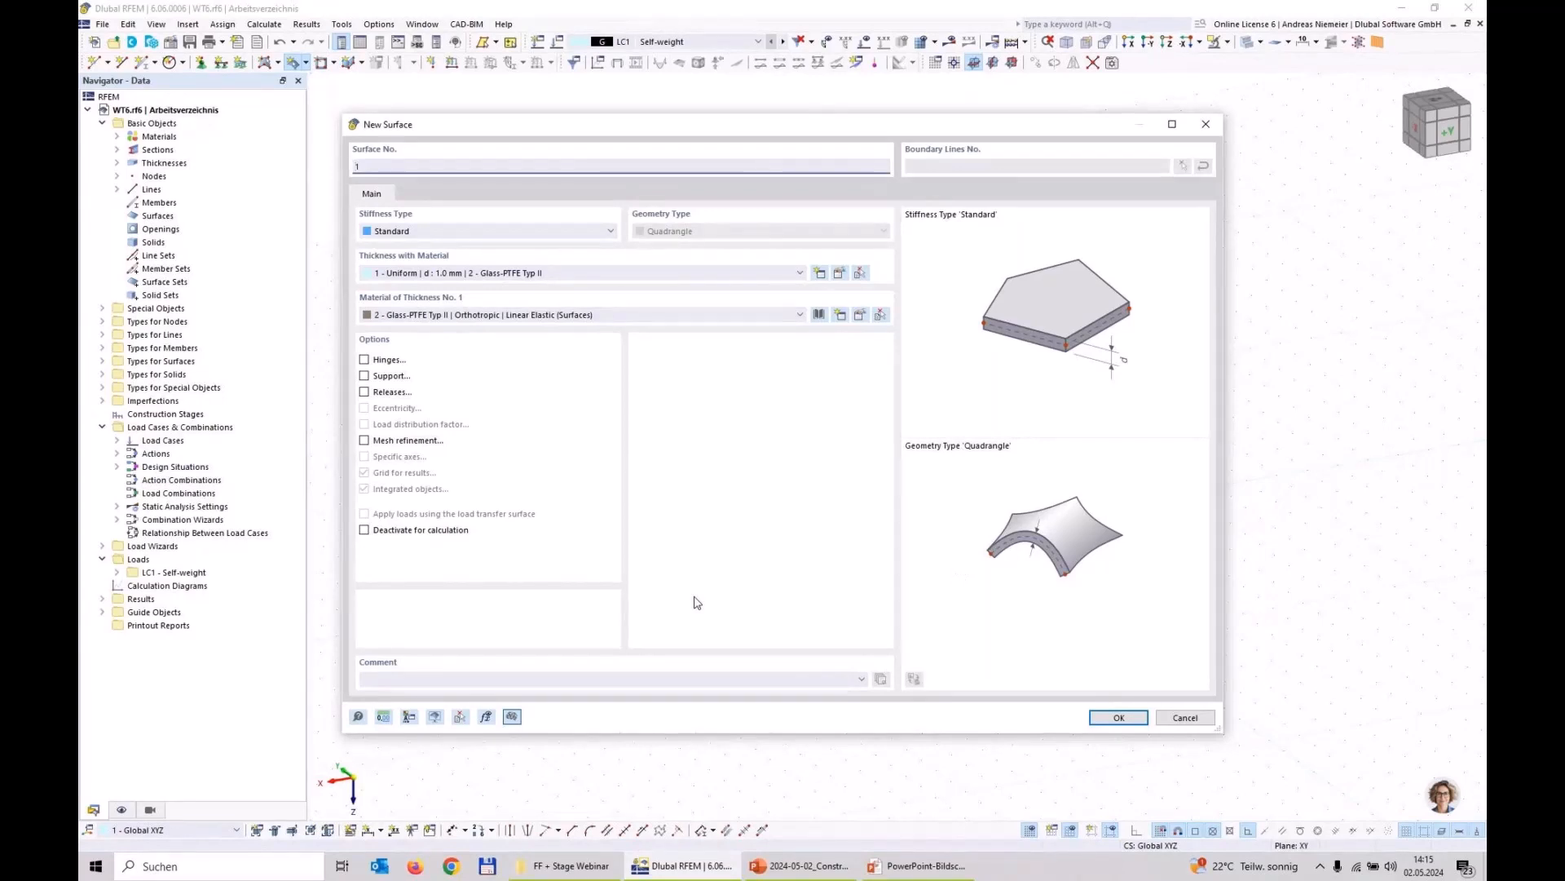
Step: Review the uniform 1.0 mm thickness and the orthotropic parameters of its Glass-PTFE Typ II material without changing them
double_click(407, 275)
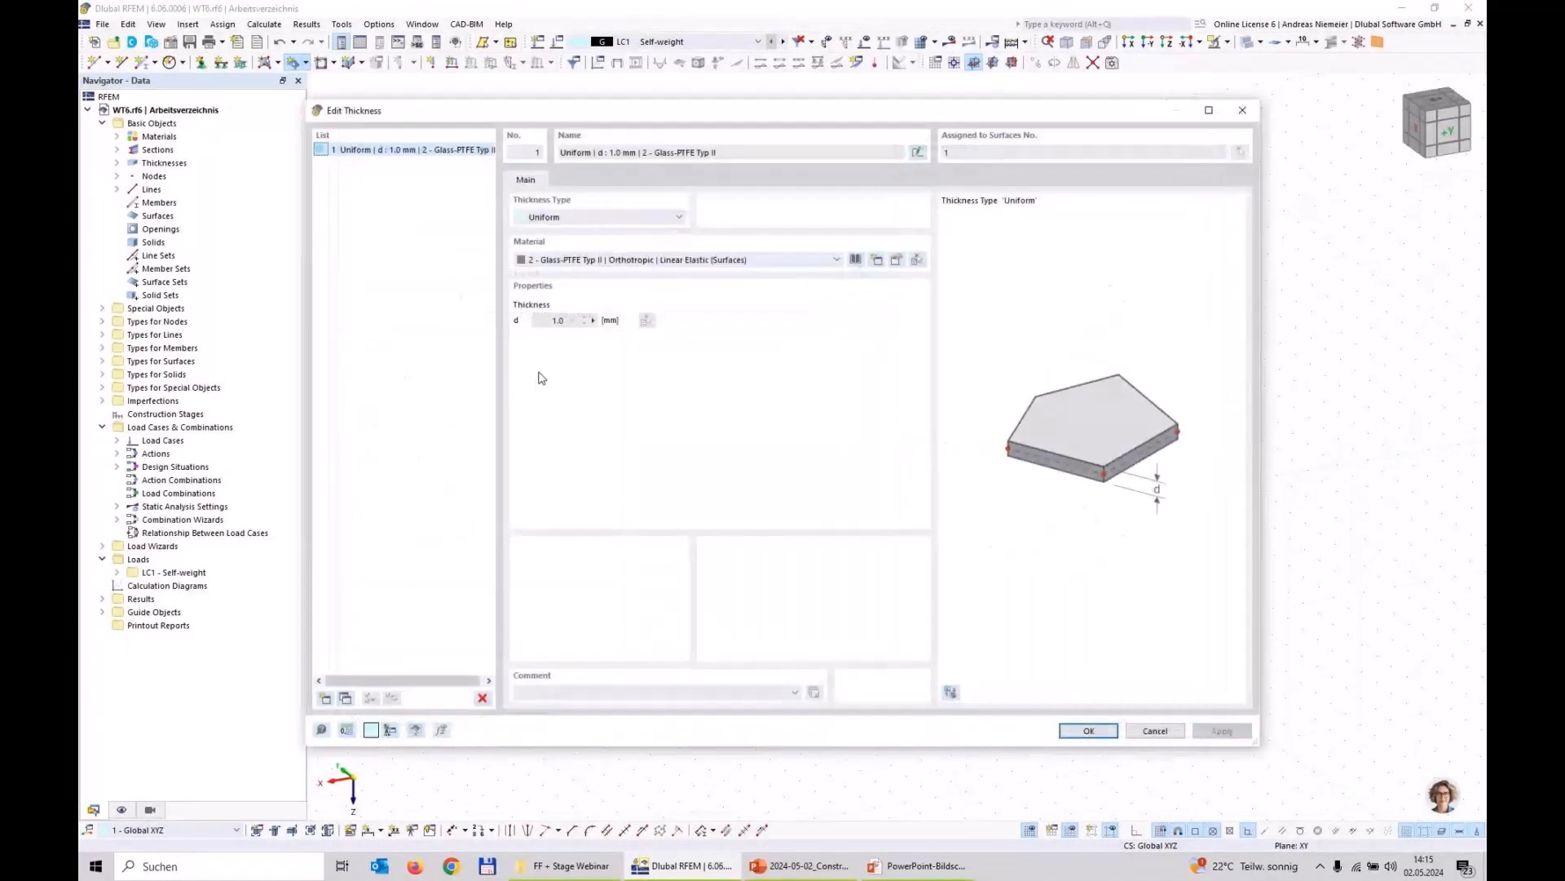
double_click(602, 260)
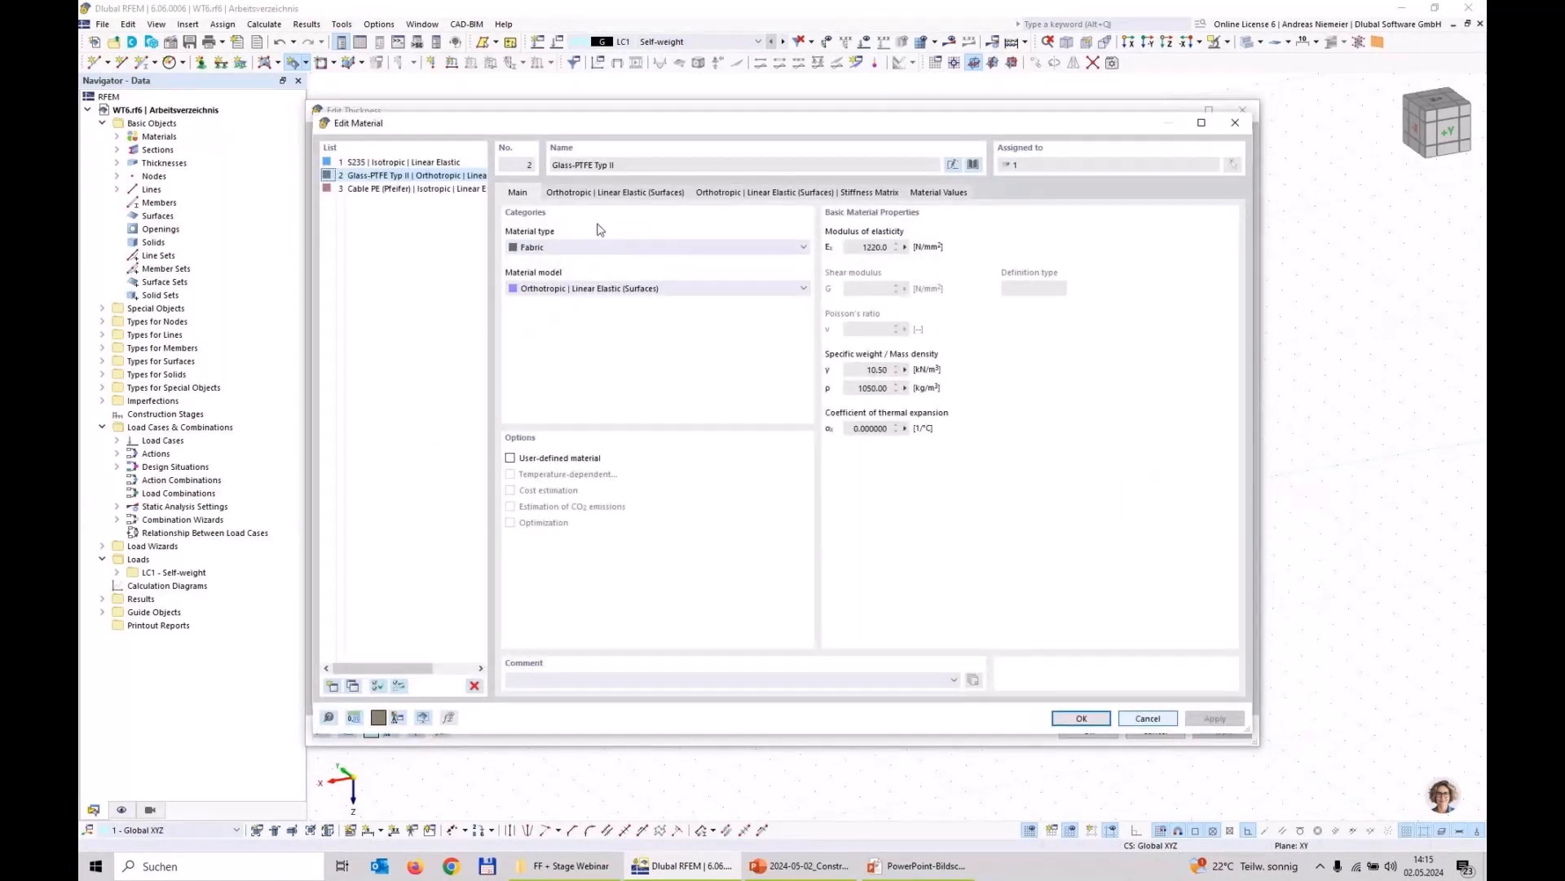
left_click(610, 195)
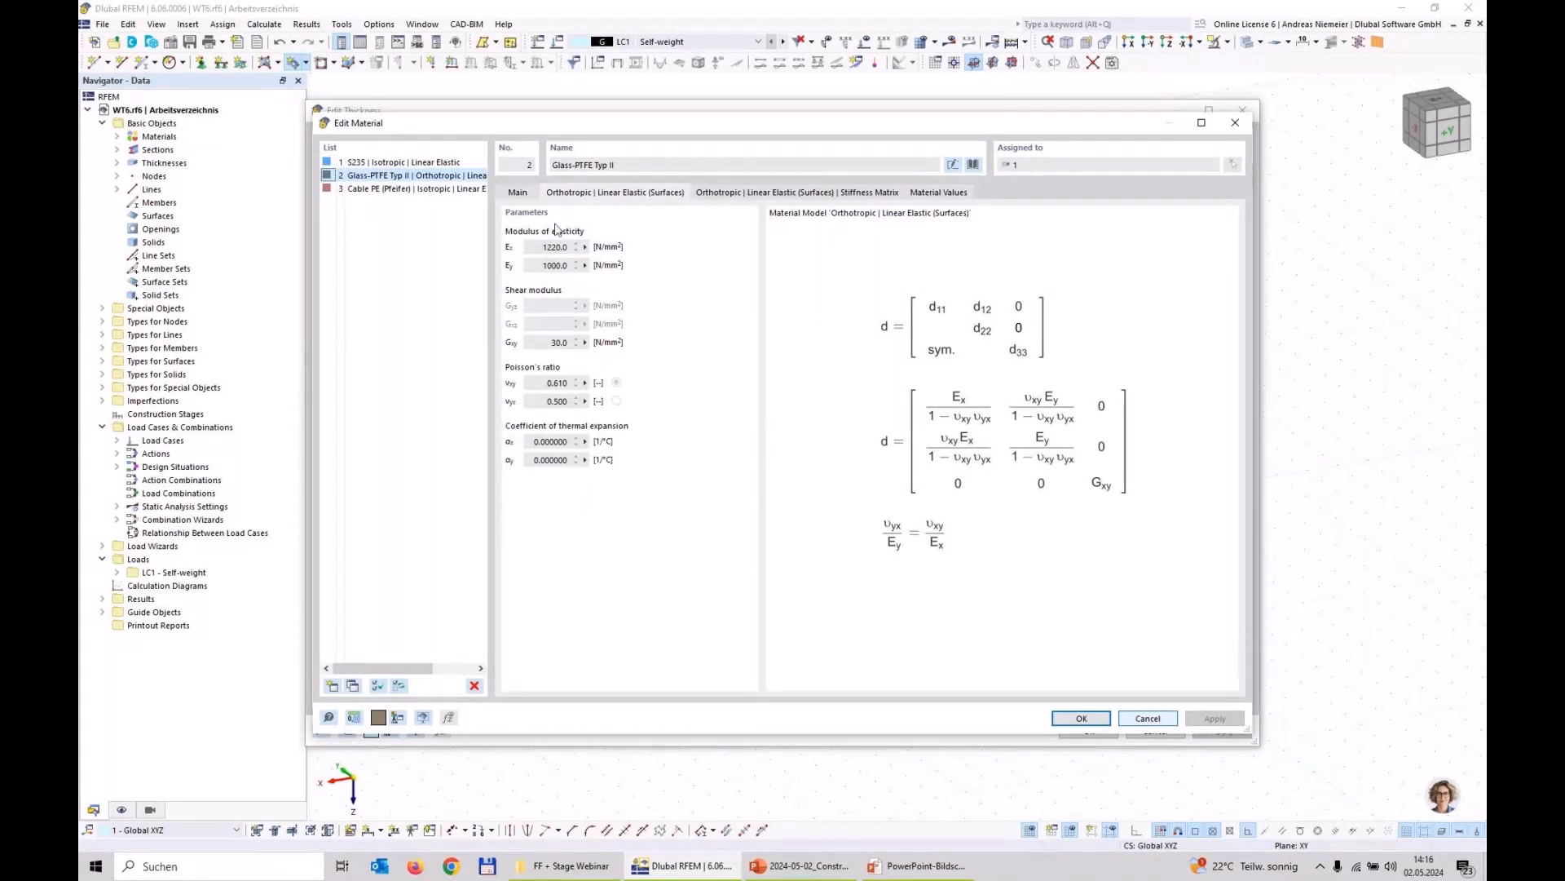
left_click(1163, 717)
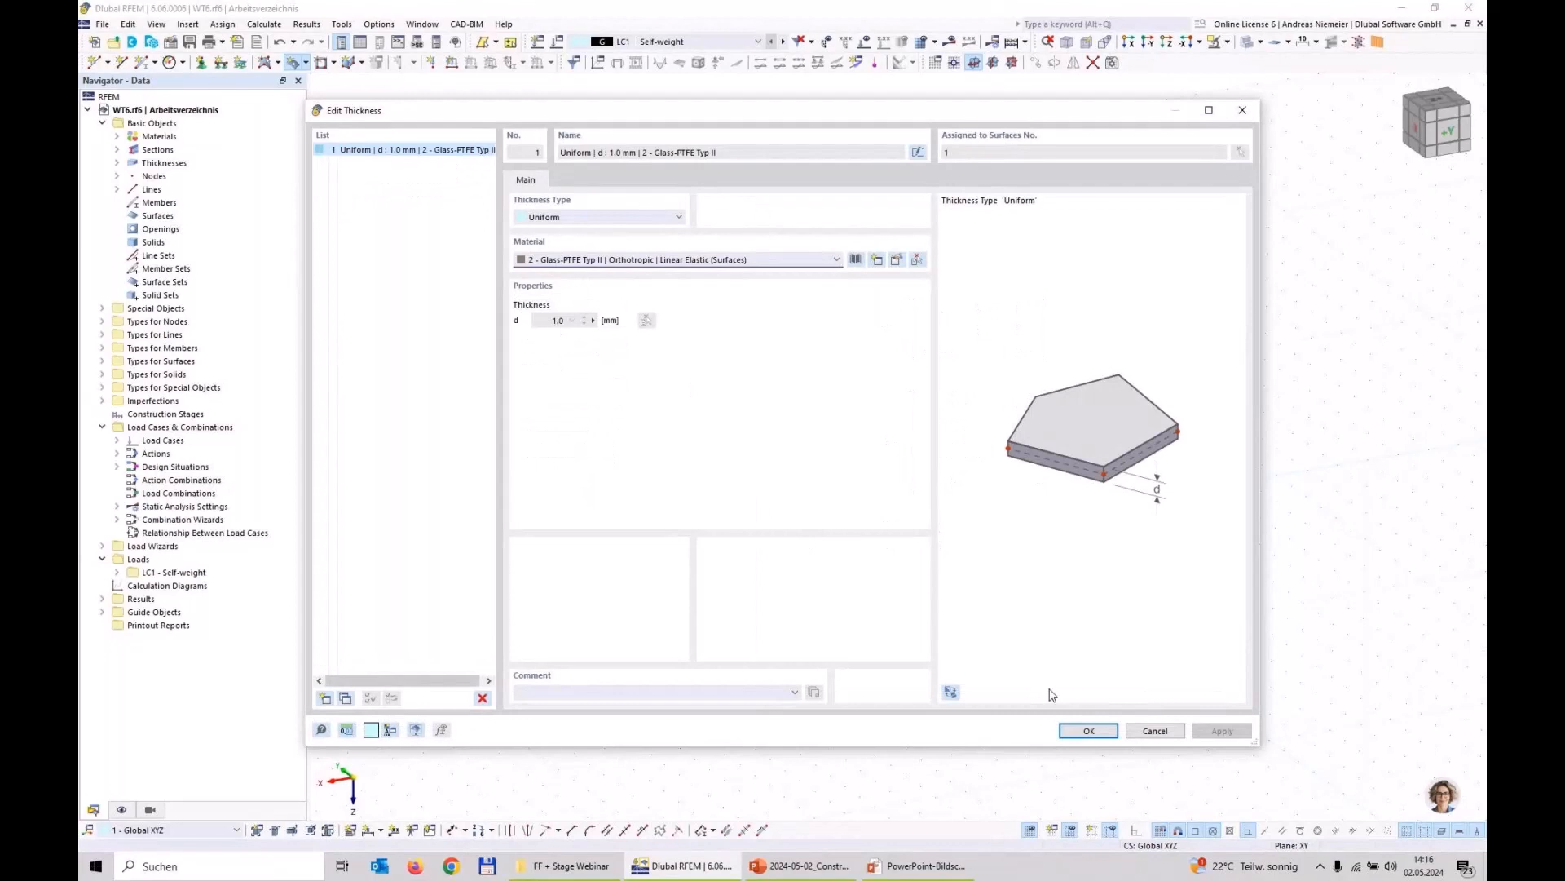
left_click(1086, 728)
Step: Set the new quadrangle surface's stiffness type to Membrane and accept its settings
left_click(503, 232)
left_click(489, 278)
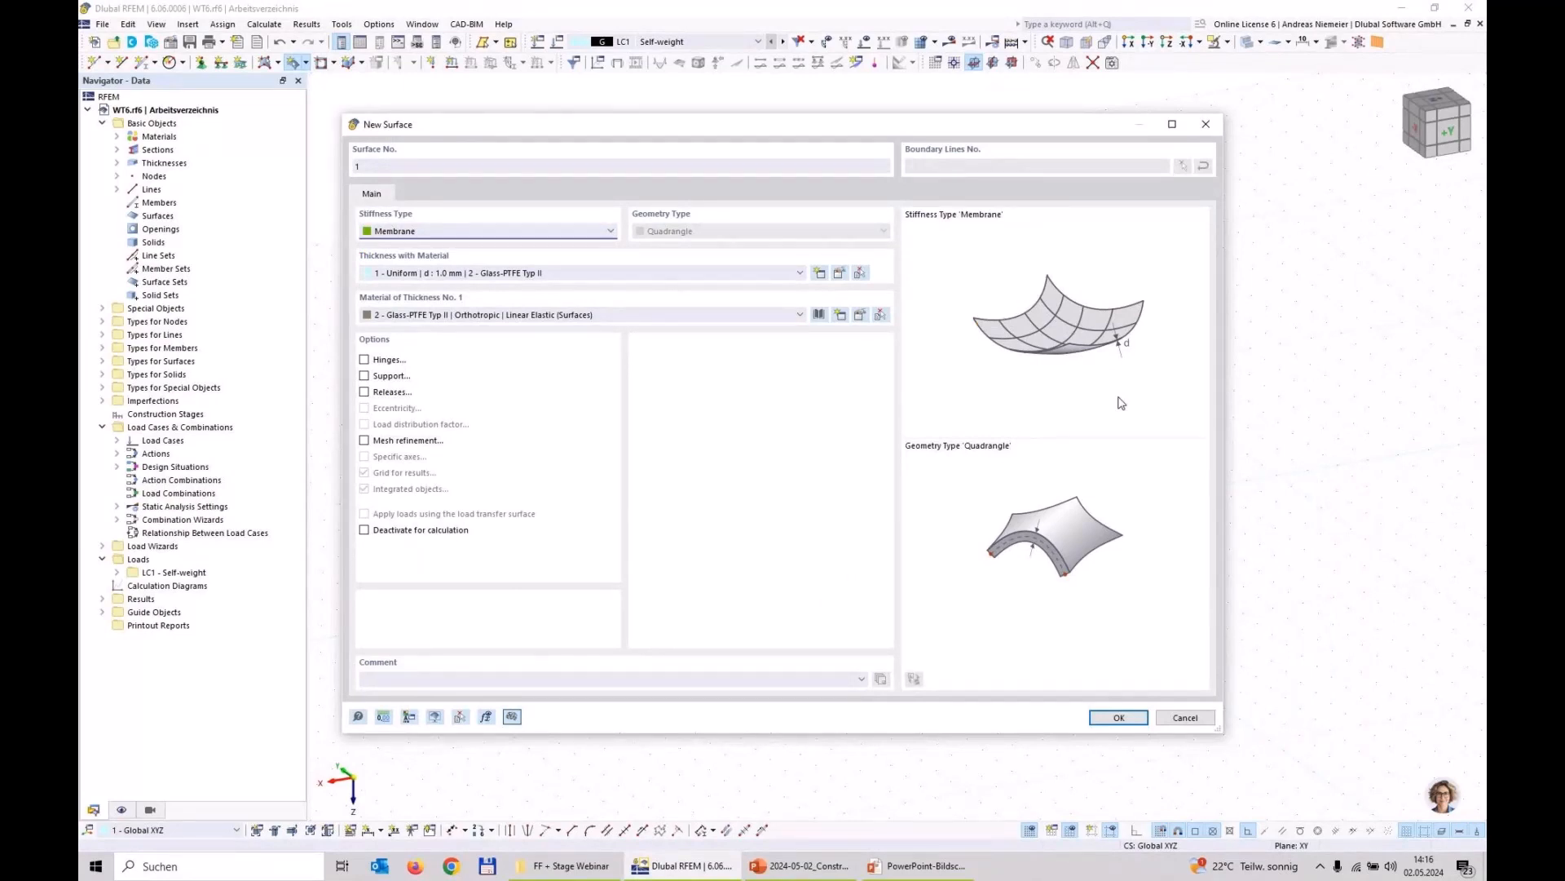
left_click(1115, 717)
Step: Create three quadrangle membrane surfaces between the raised circle on the positive X side and its outer perimeter lines
left_click(650, 501)
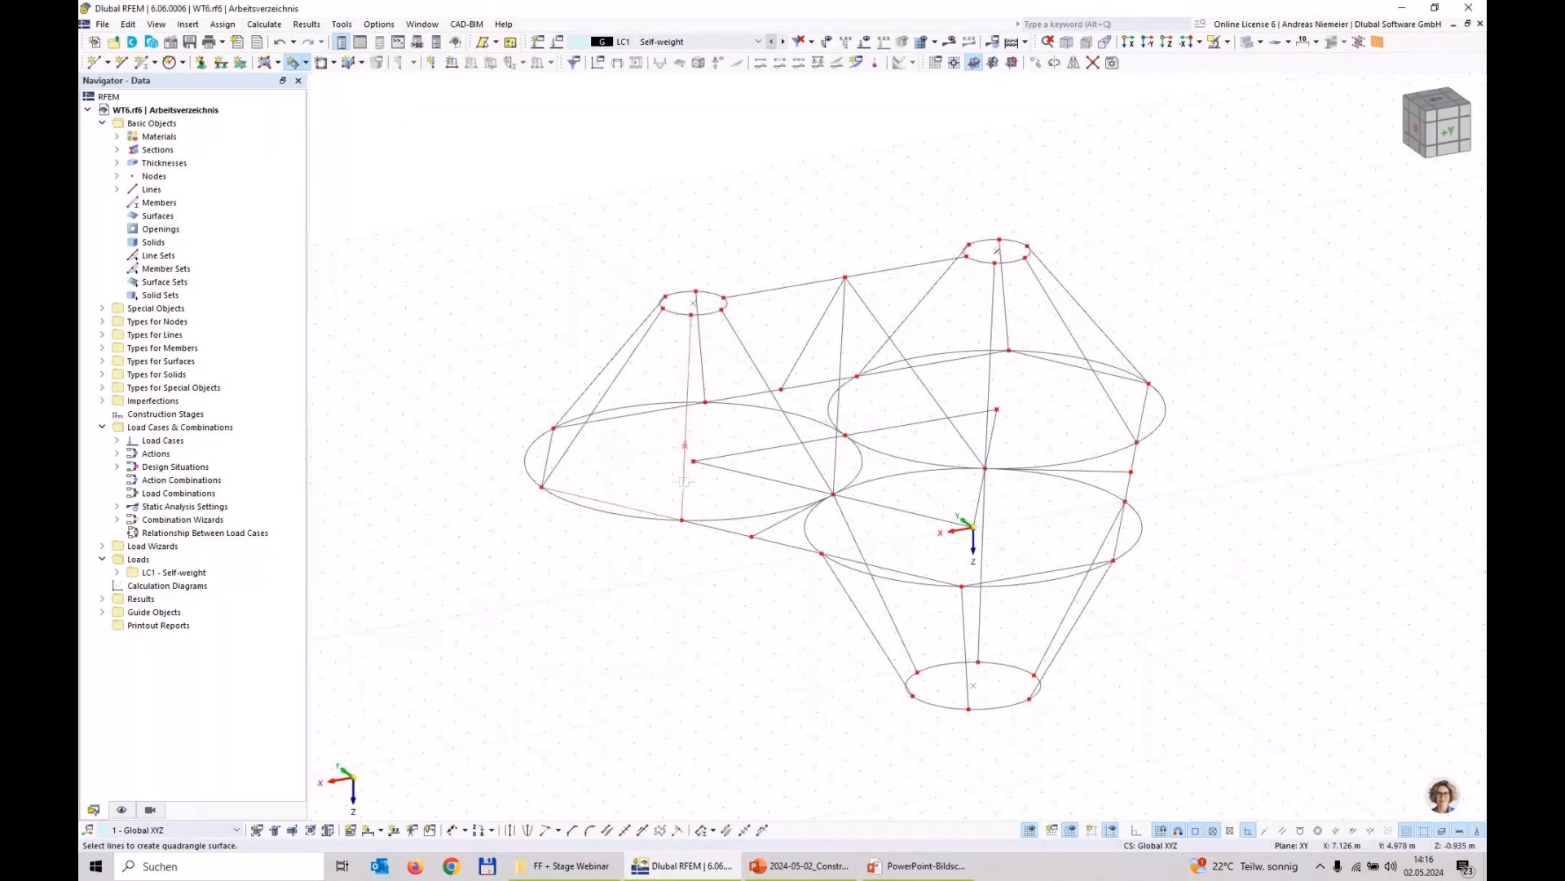
left_click(691, 349)
left_click(643, 337)
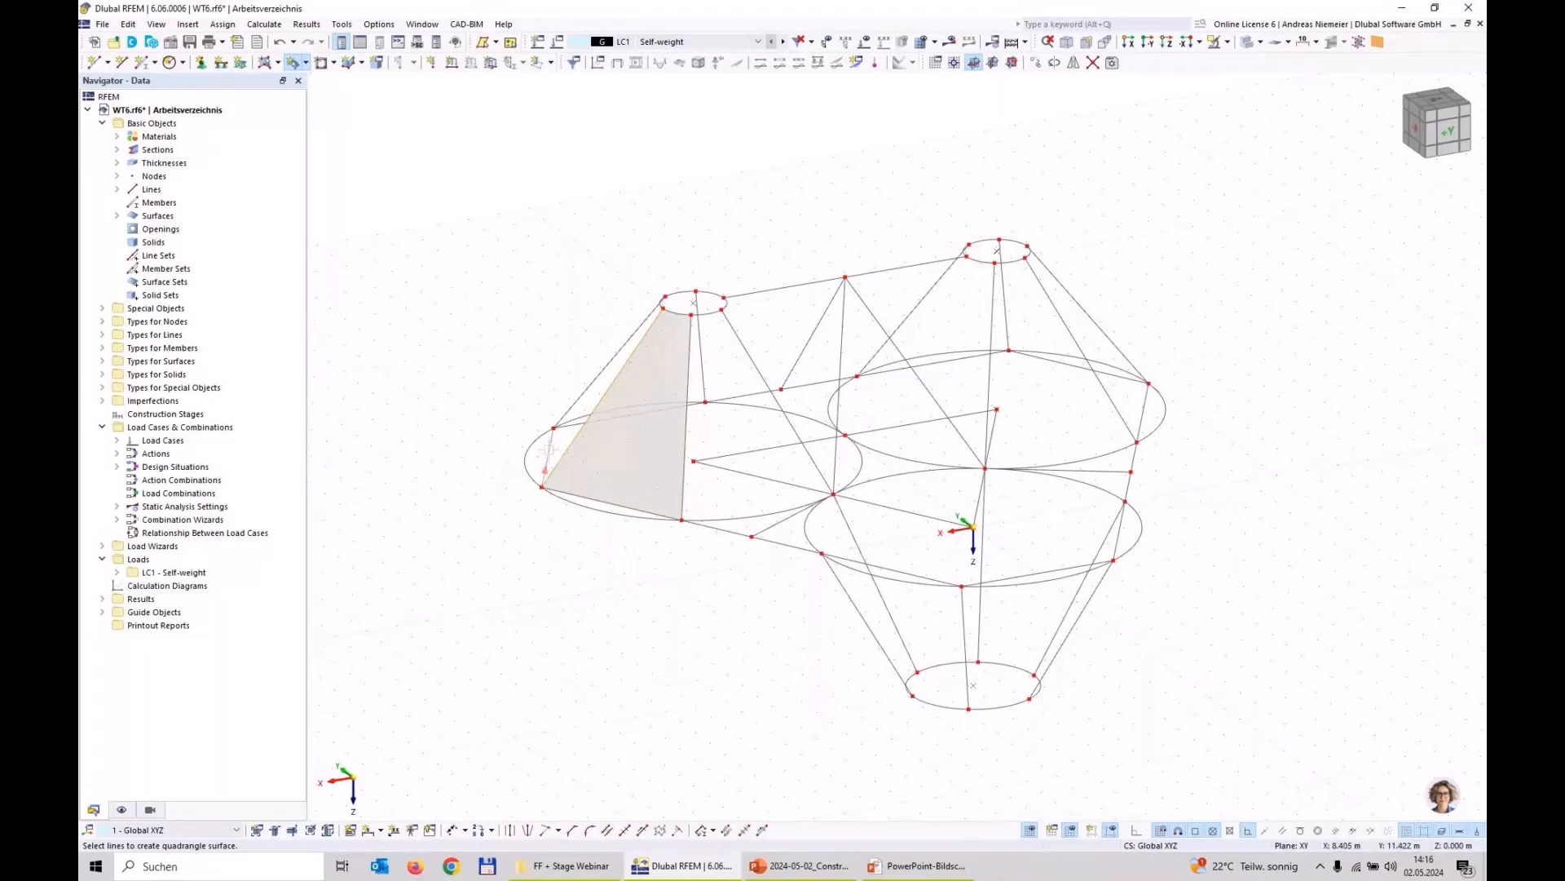
scroll(664, 303, "up", 4)
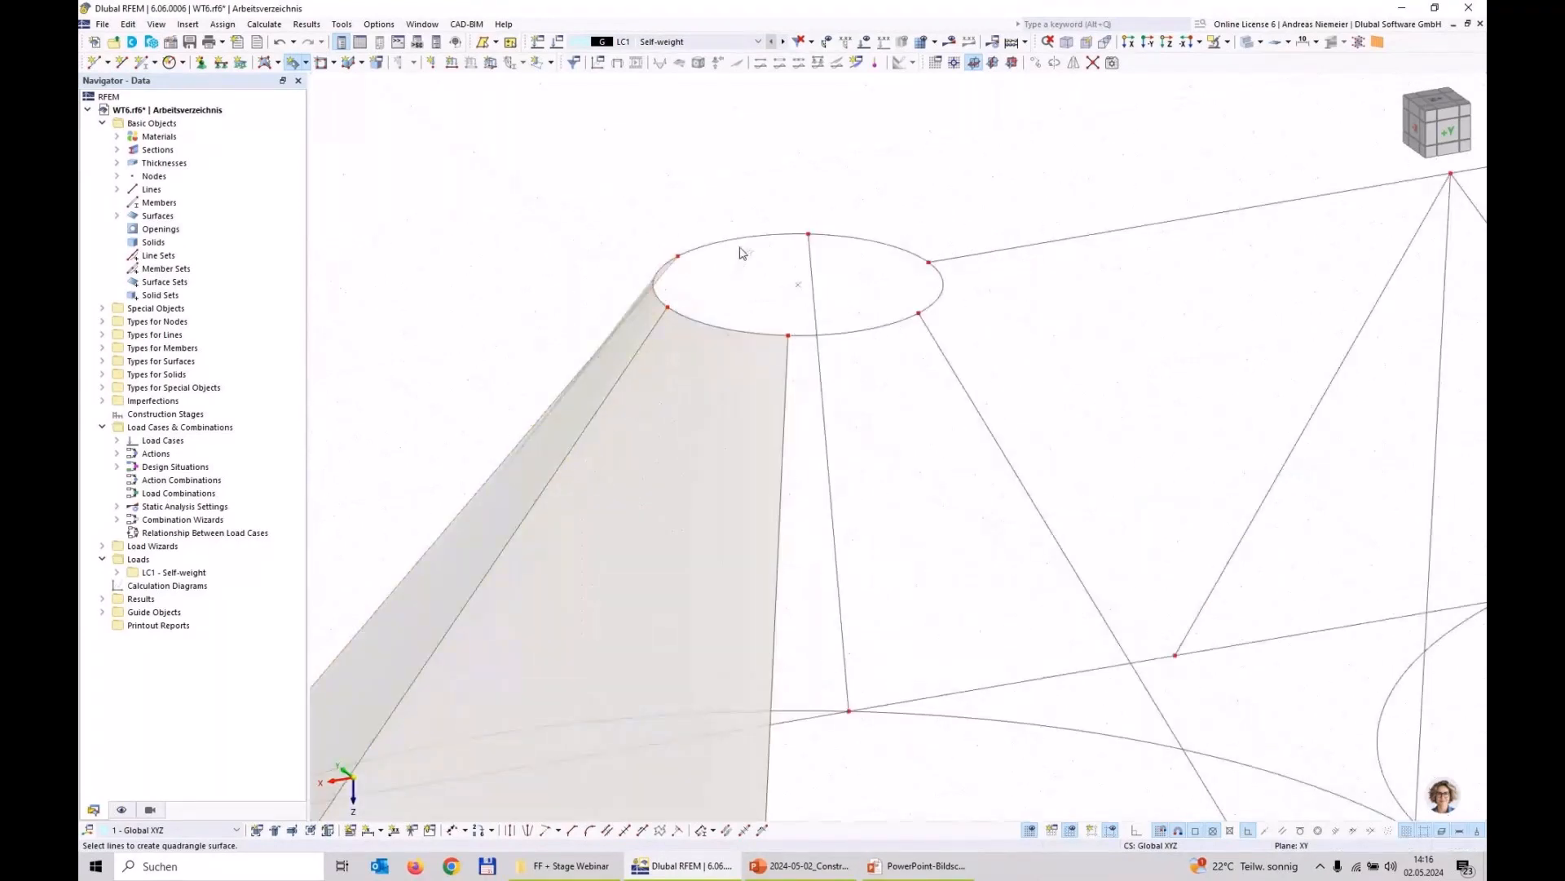
left_click(814, 270)
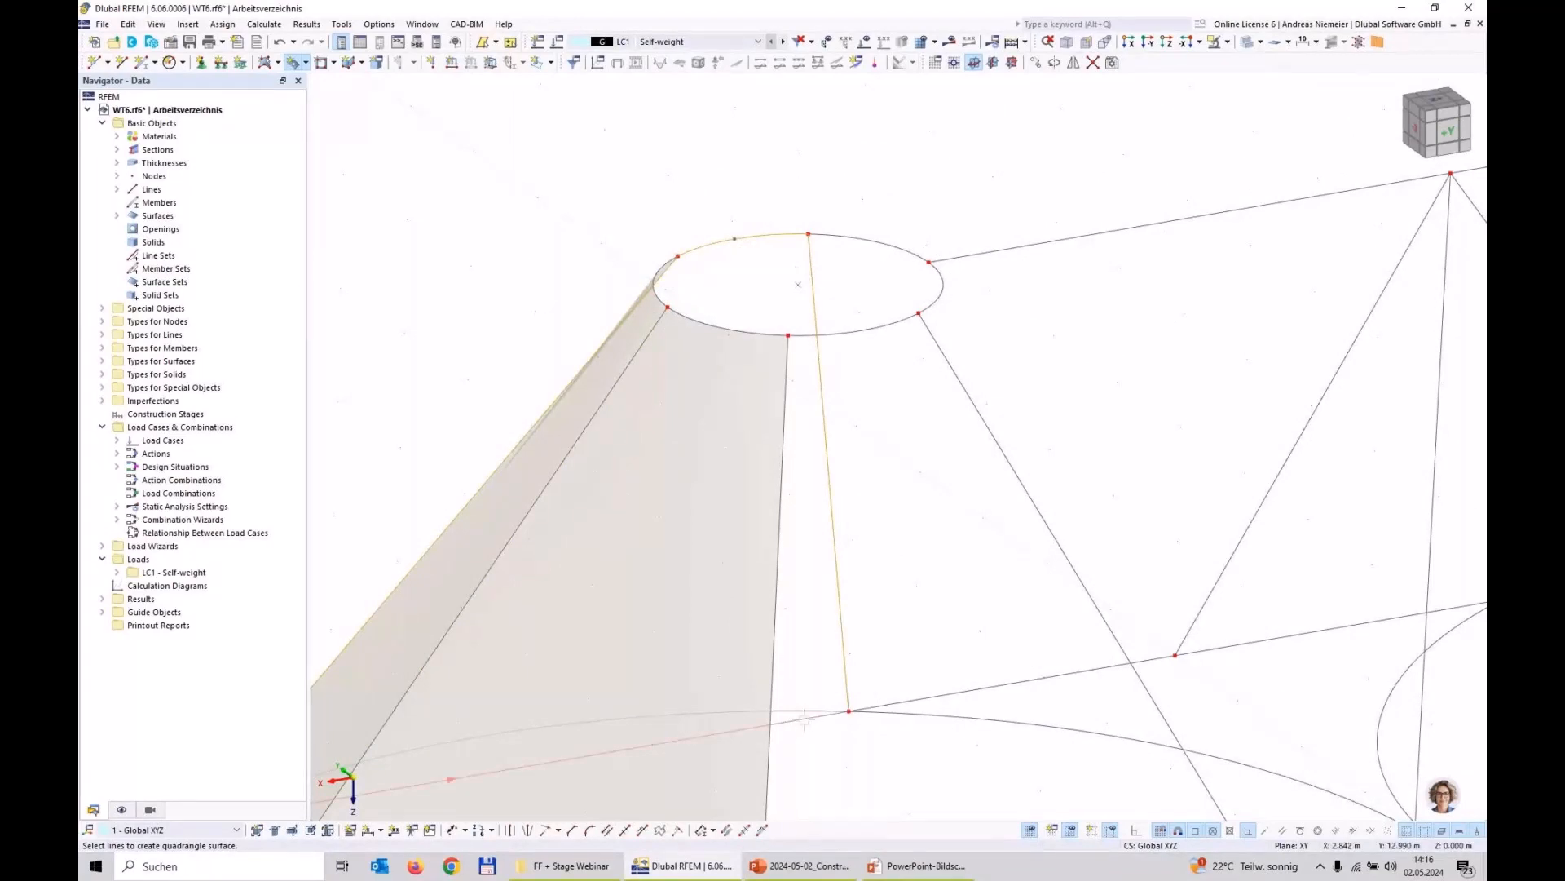
scroll(922, 570, "down", 5)
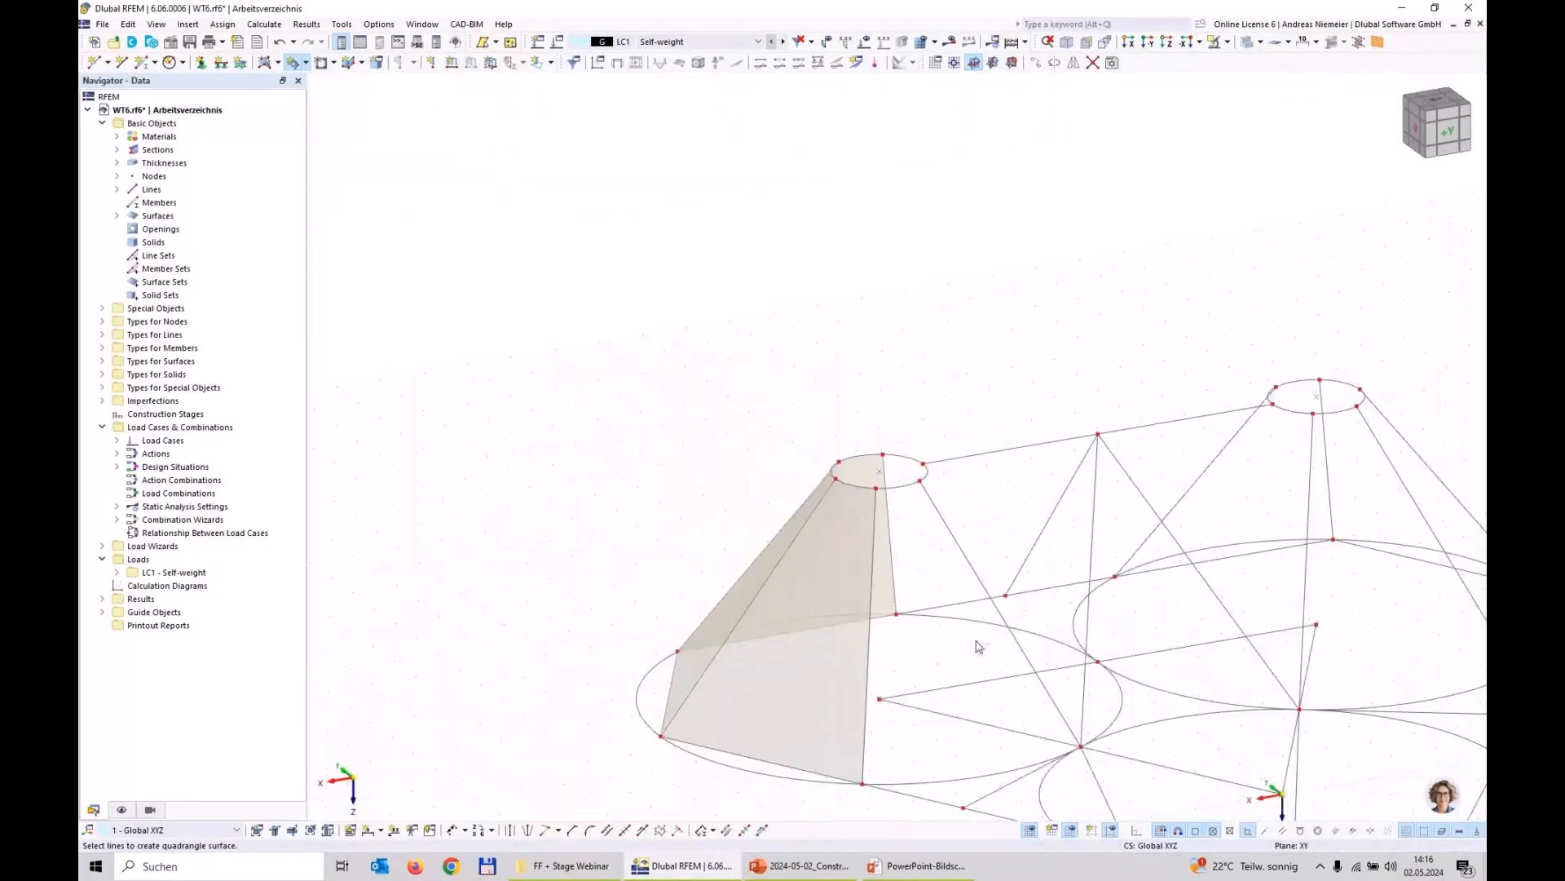
Step: Create the two quadrangle surfaces on either side of the middle ridge node, between the raised circles and the perimeter at Y 12.990 m
left_click(937, 462)
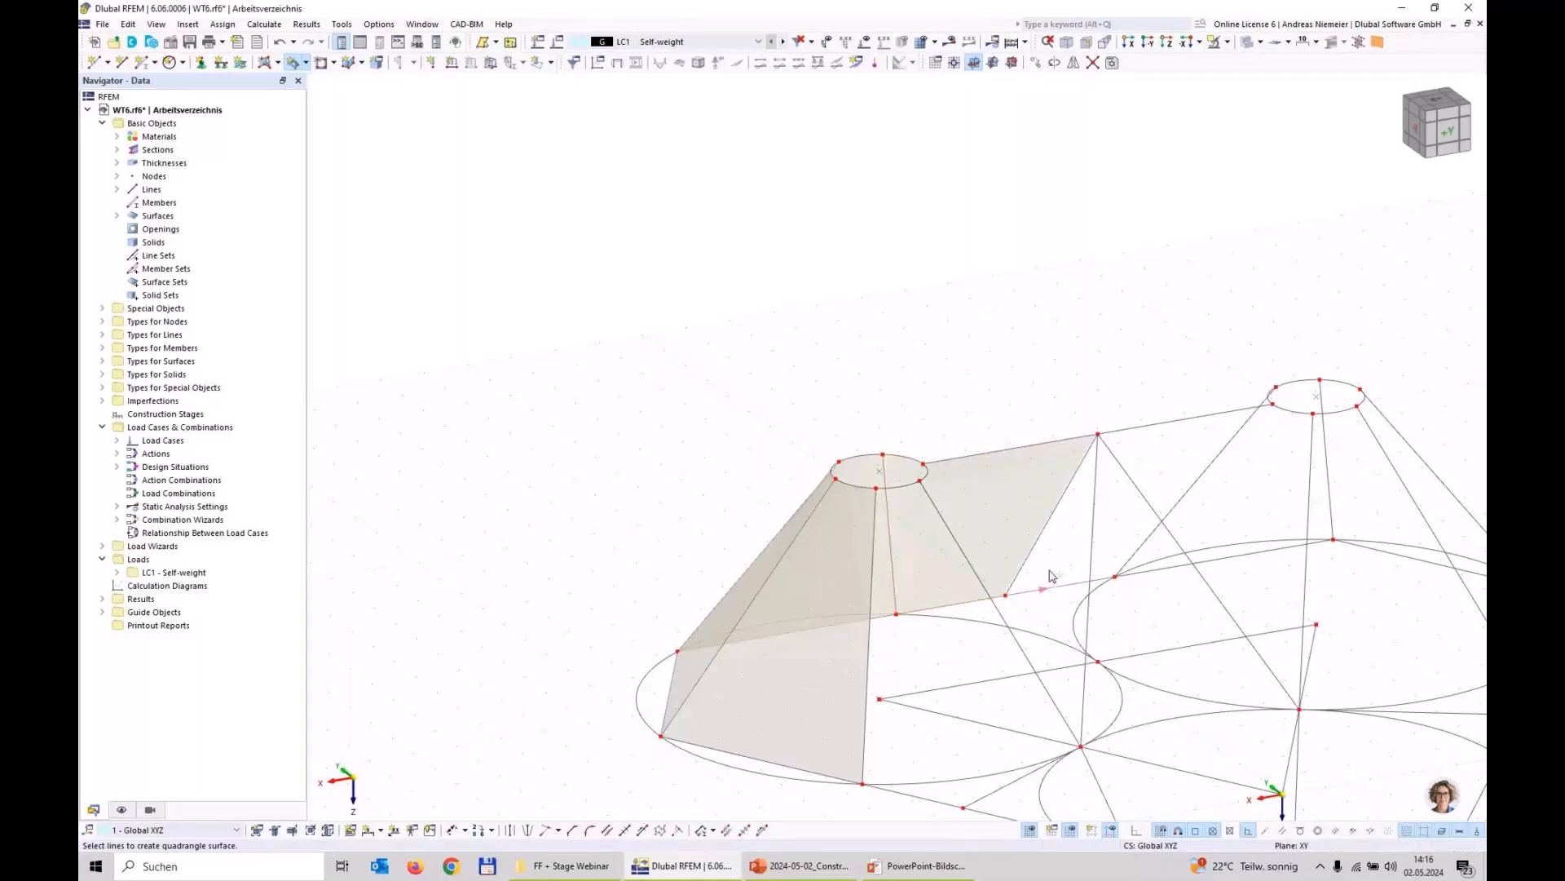
left_click(1040, 545)
left_click(1180, 440)
scroll(1276, 404, "up", 4)
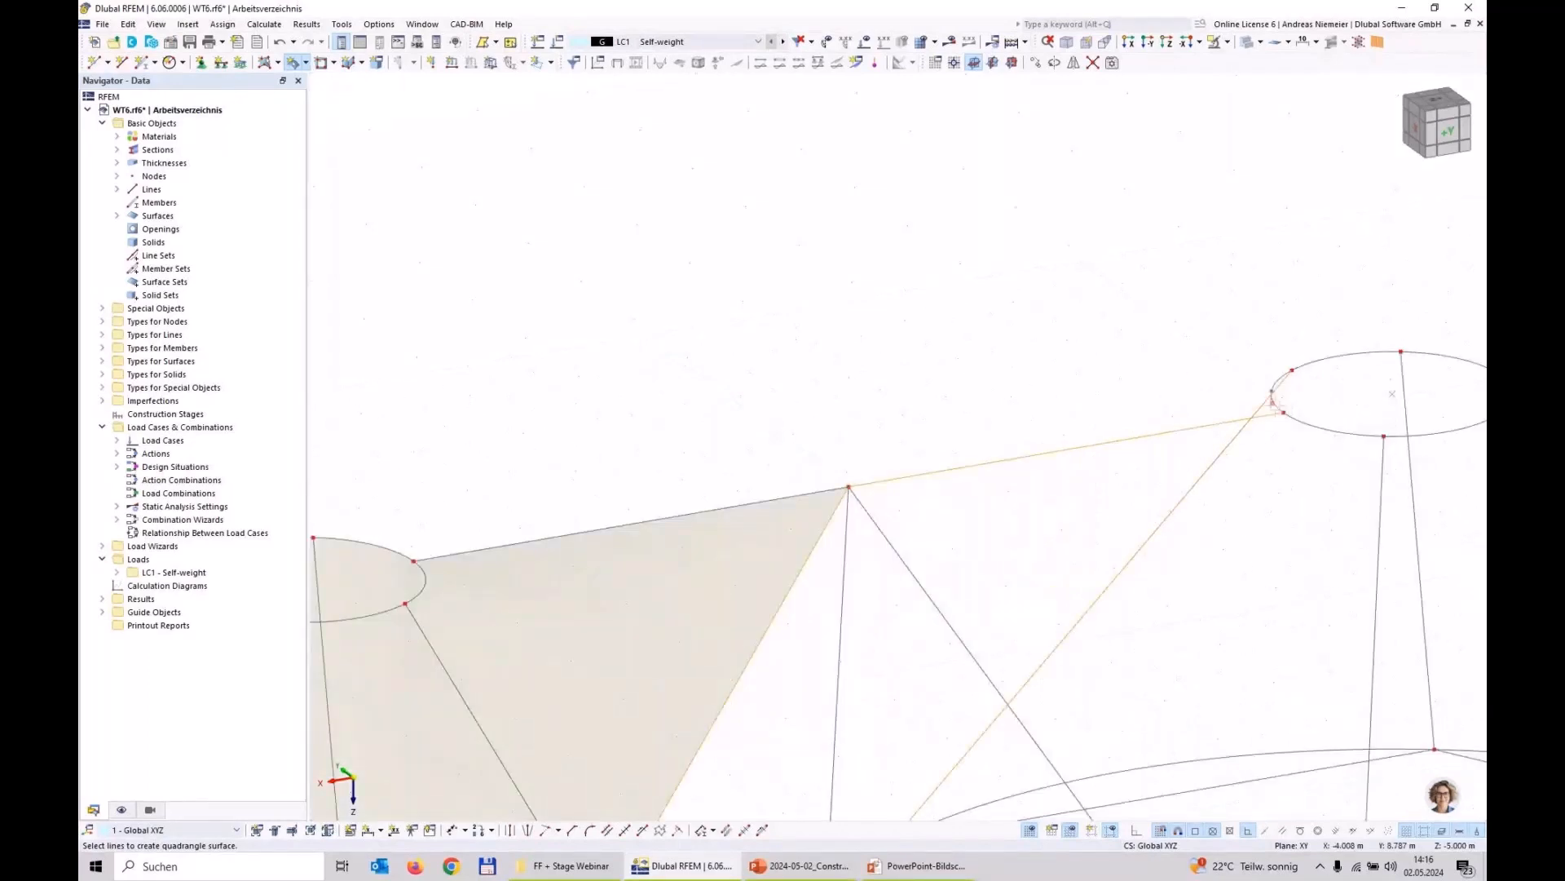
left_click(1274, 402)
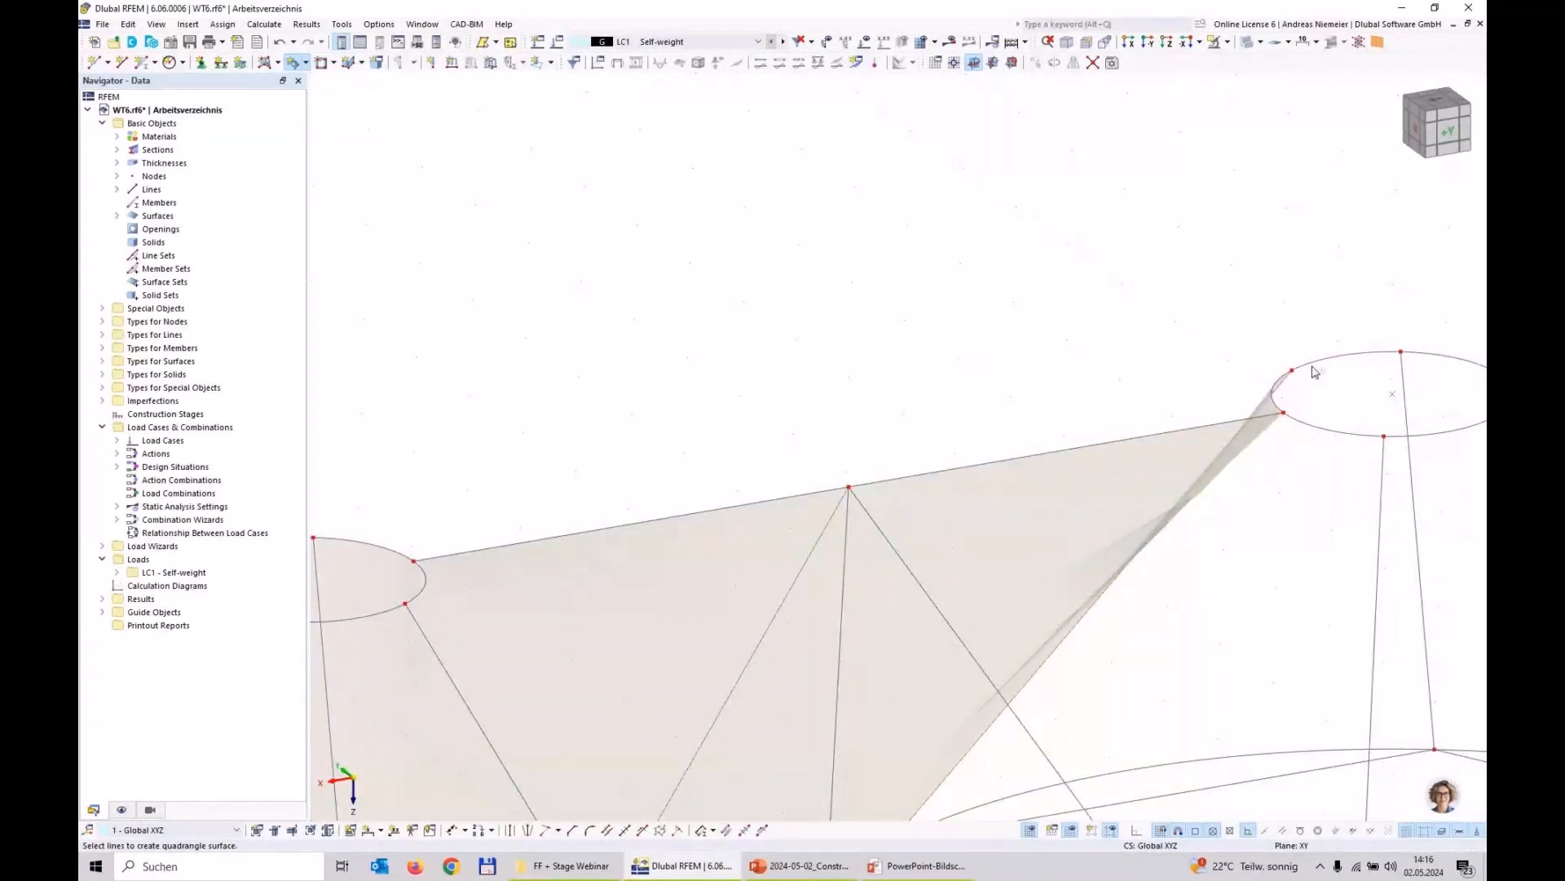
Step: Create the quadrangle surface between the raised circle on the negative X side and its perimeter line at Y 12.990 m
scroll(1314, 372, "down", 3)
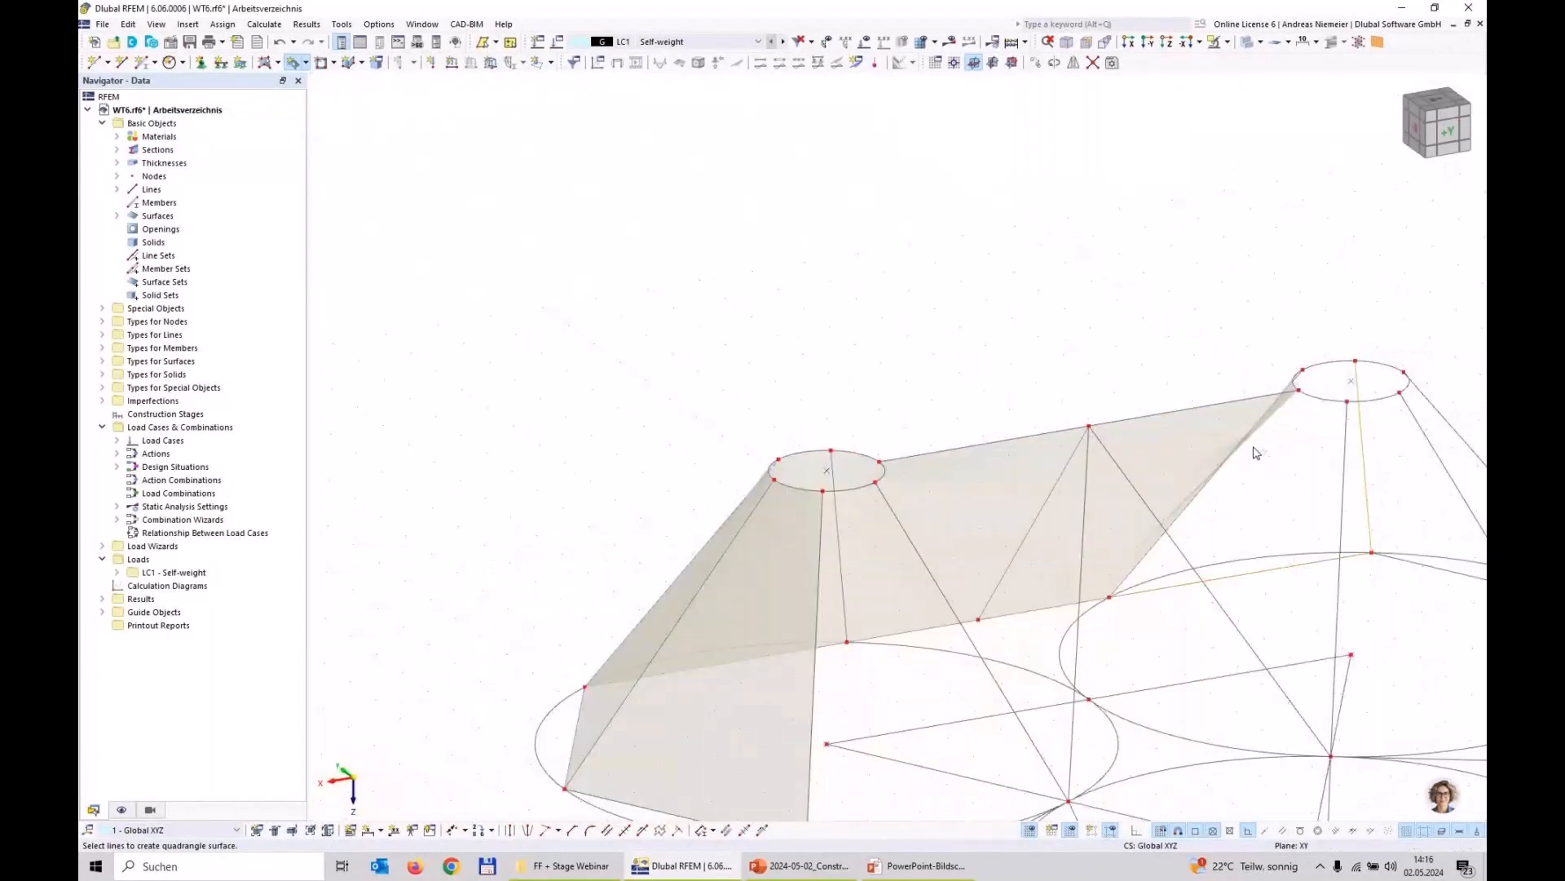
scroll(955, 391, "down", 5)
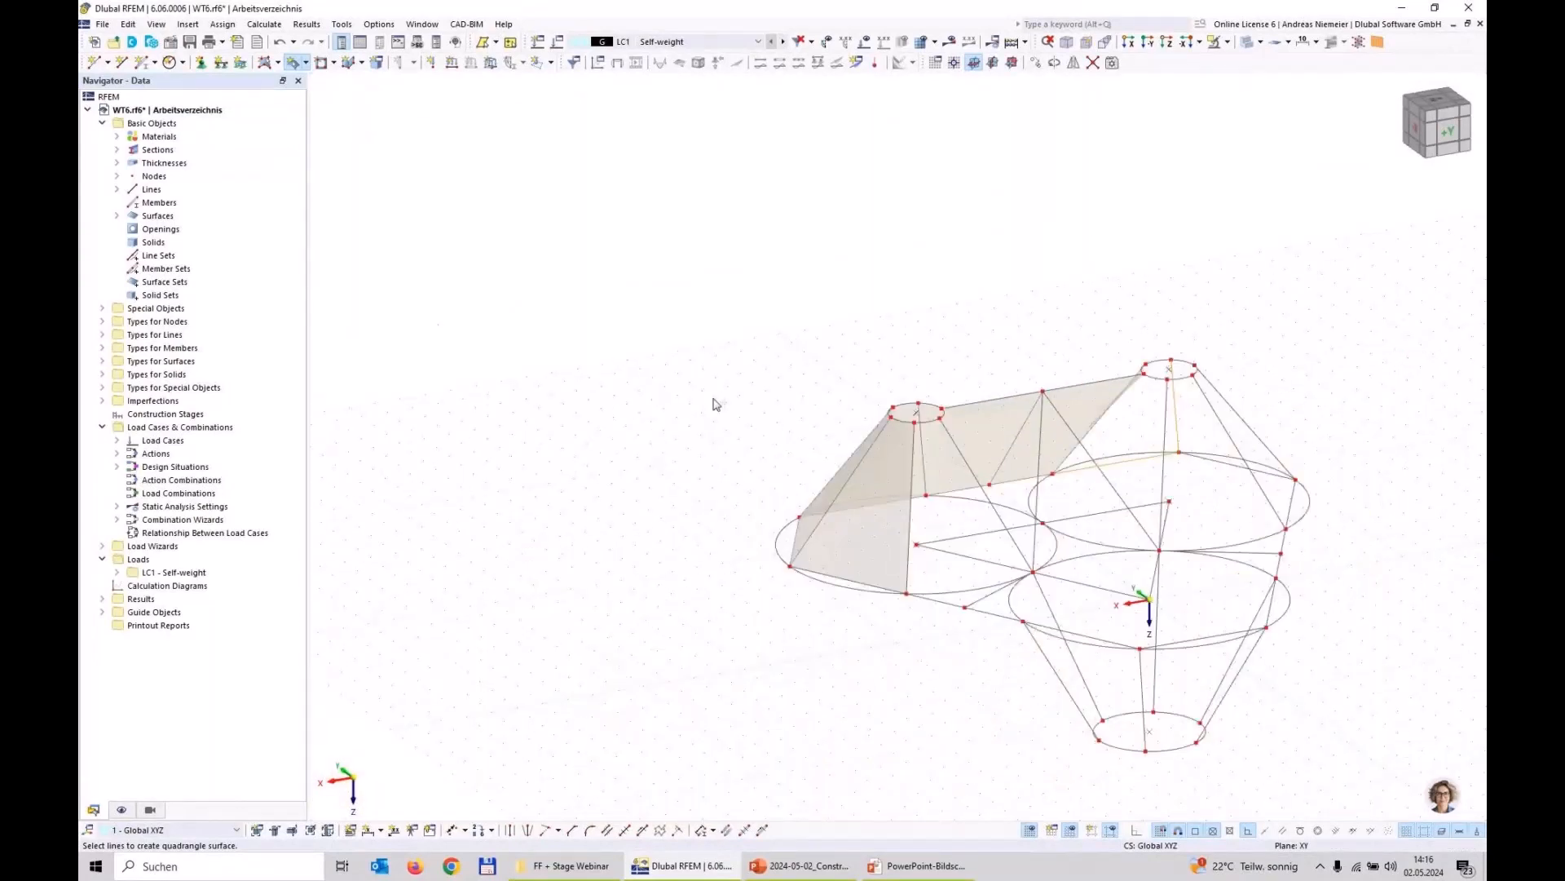
middle_click_drag(715, 404, 1125, 450, "ctrl")
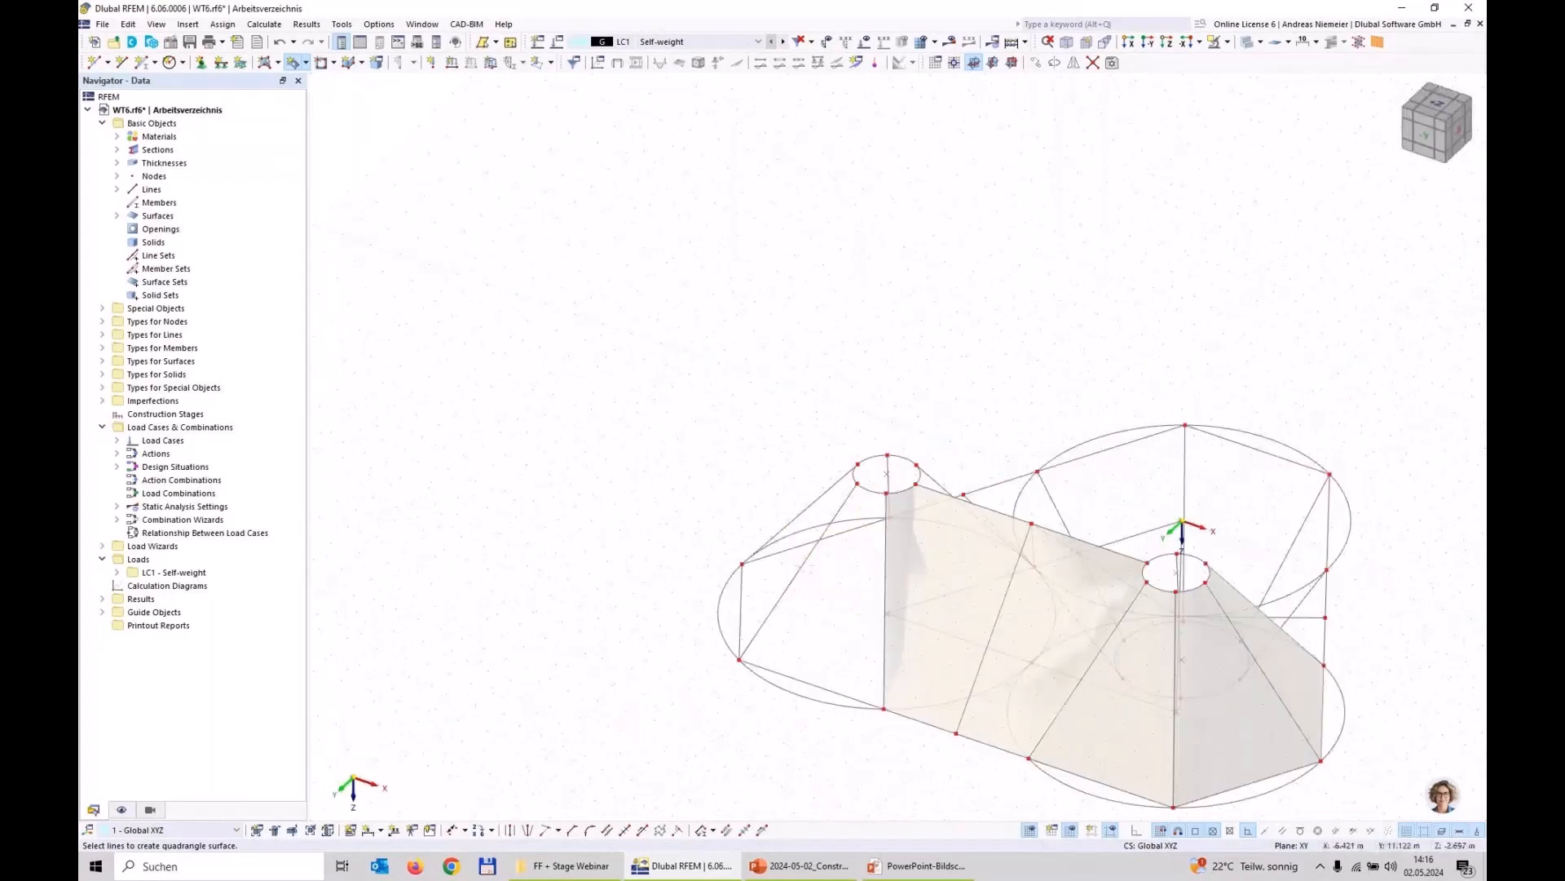
left_click(815, 685)
left_click(884, 626)
left_click(876, 493)
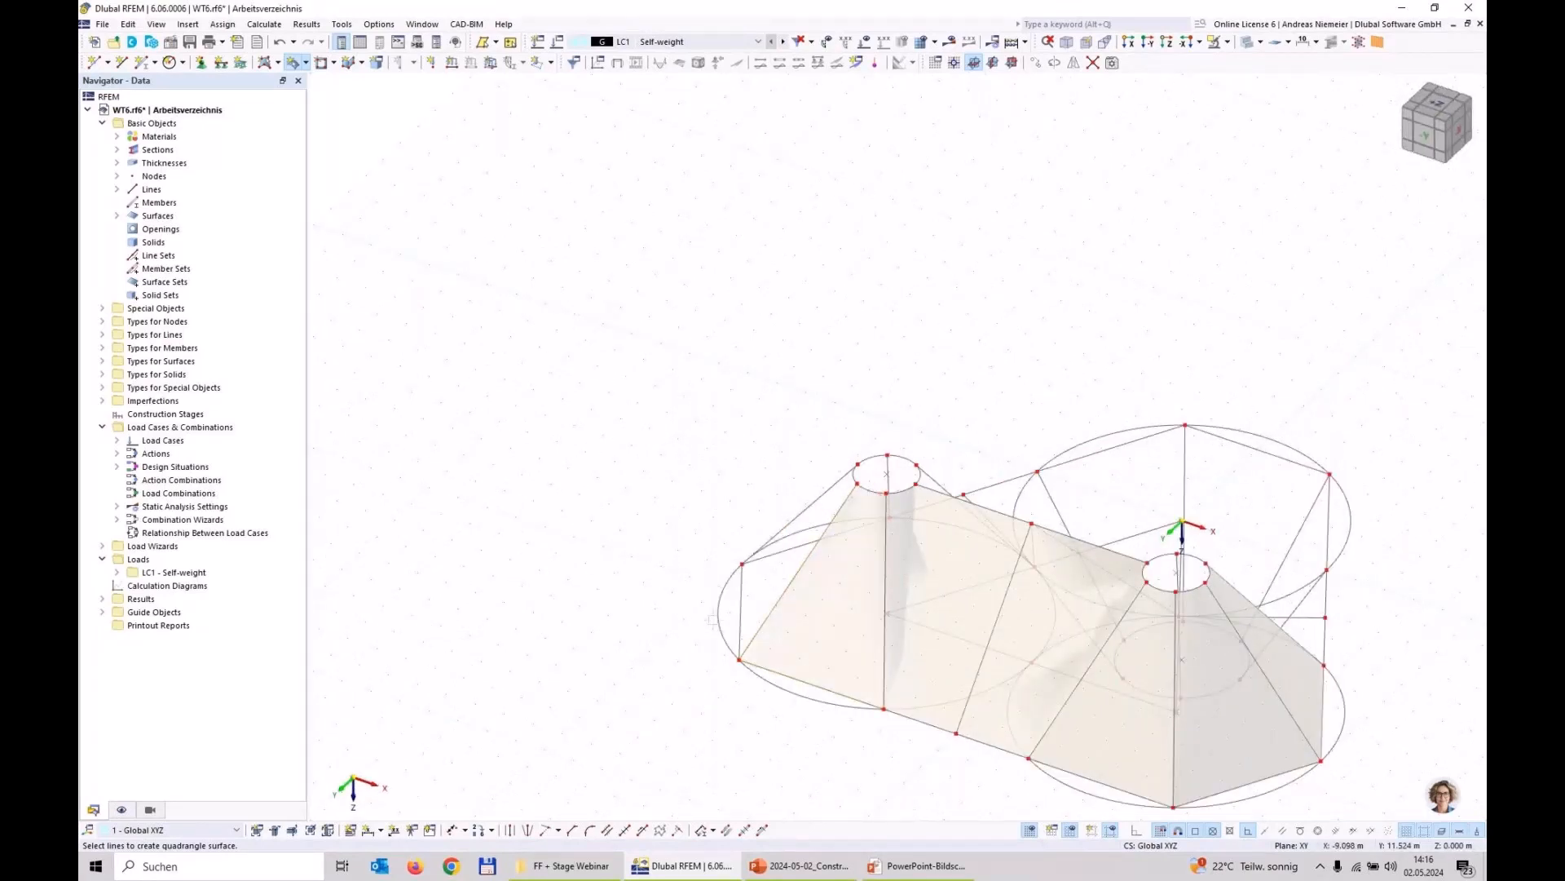
Step: Create two more quadrangle surfaces between the negative X raised circle and its remaining outer perimeter lines
left_click(740, 615)
left_click(852, 476)
left_click(776, 534)
left_click(802, 566)
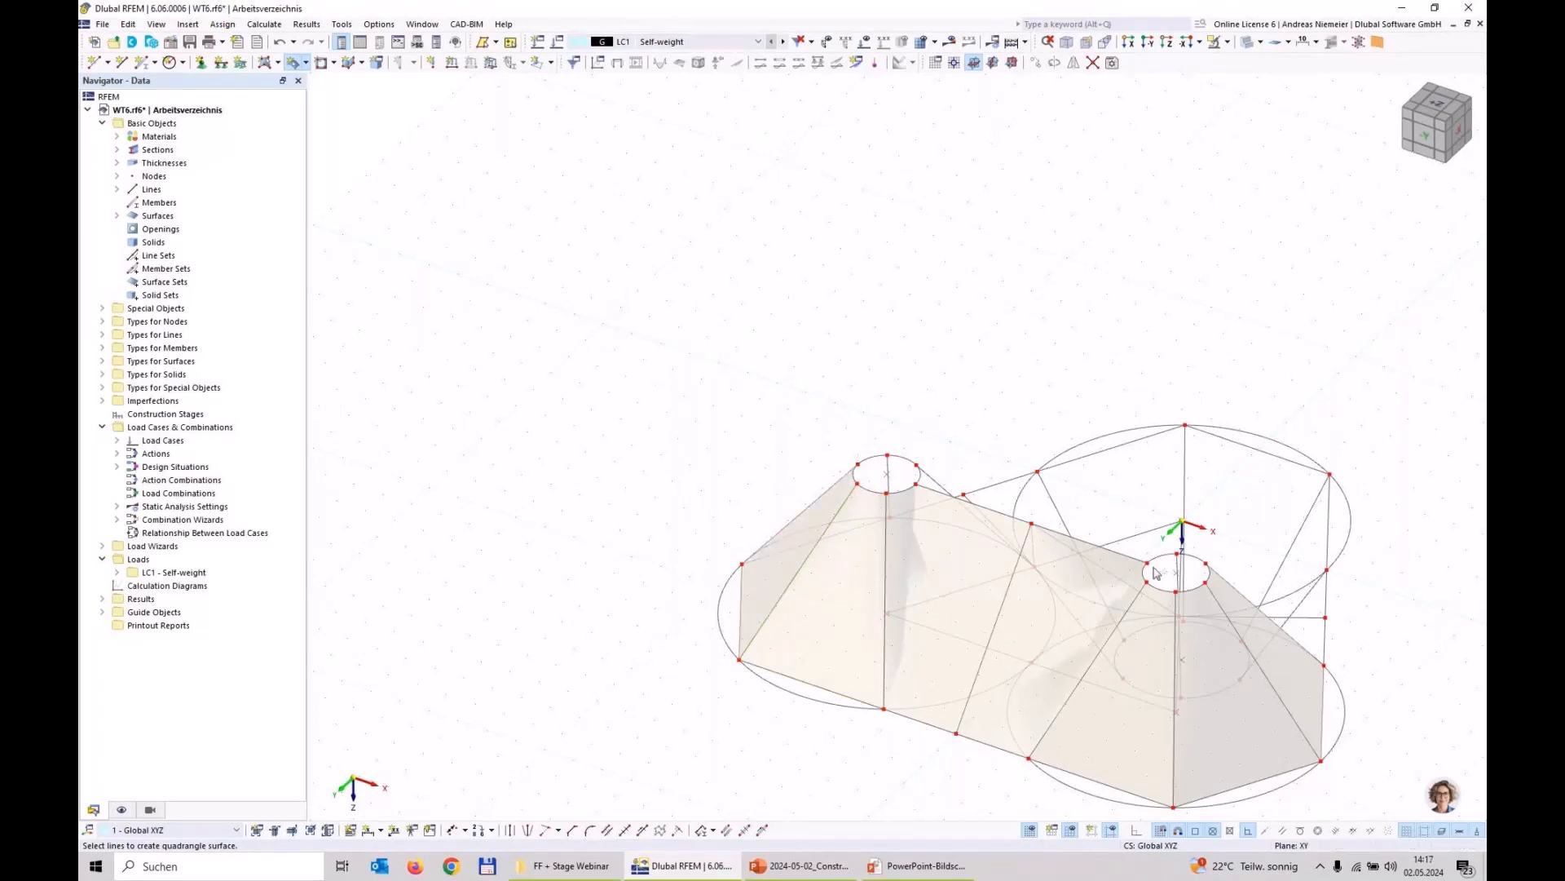
scroll(824, 493, "up", 4)
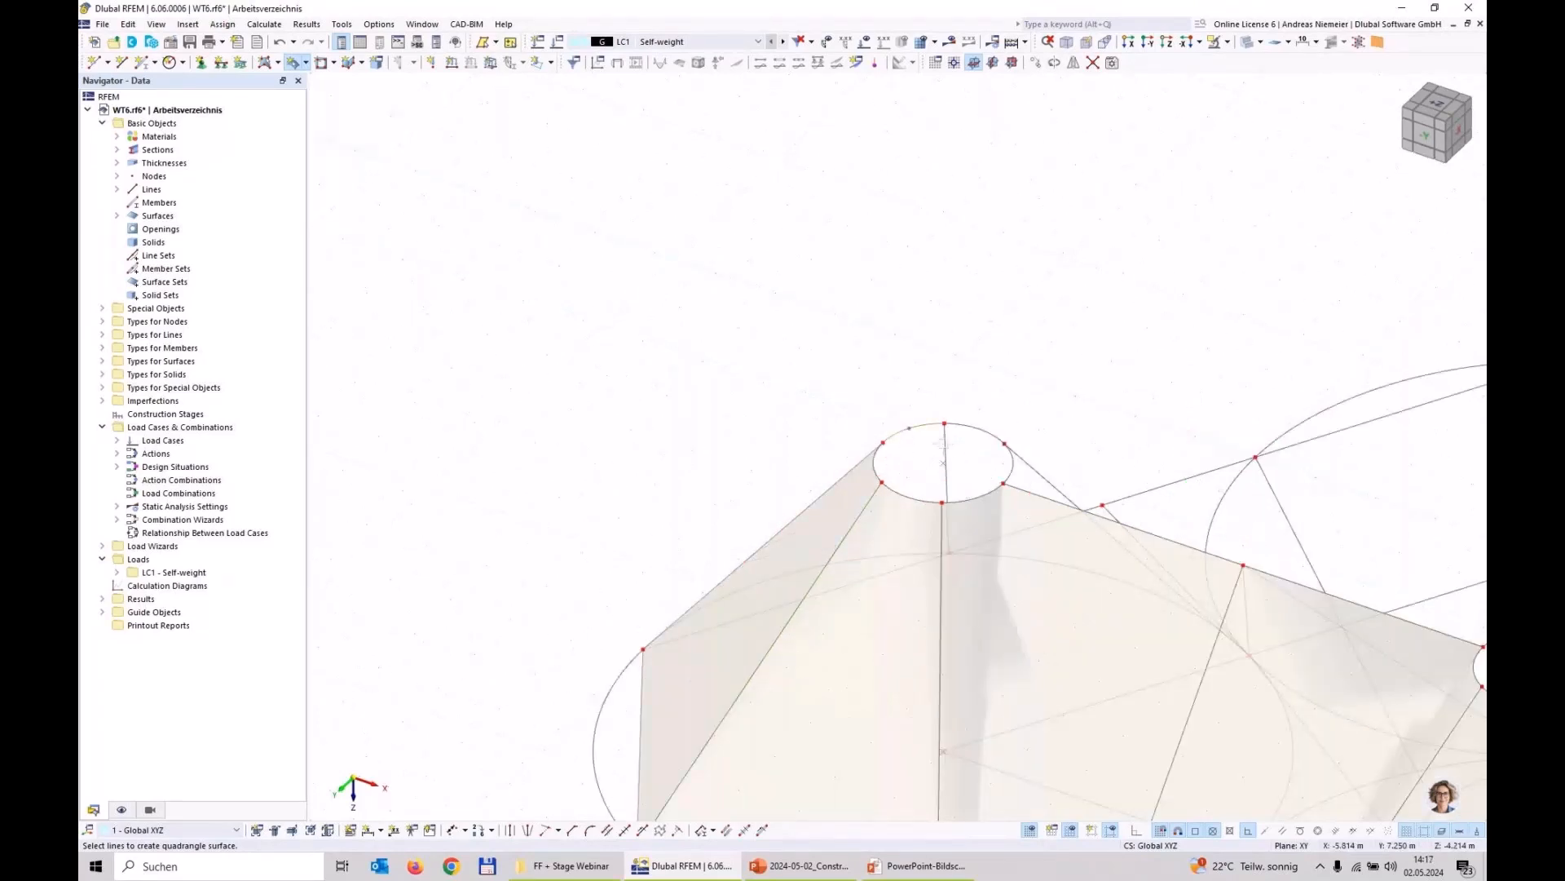
left_click(910, 563)
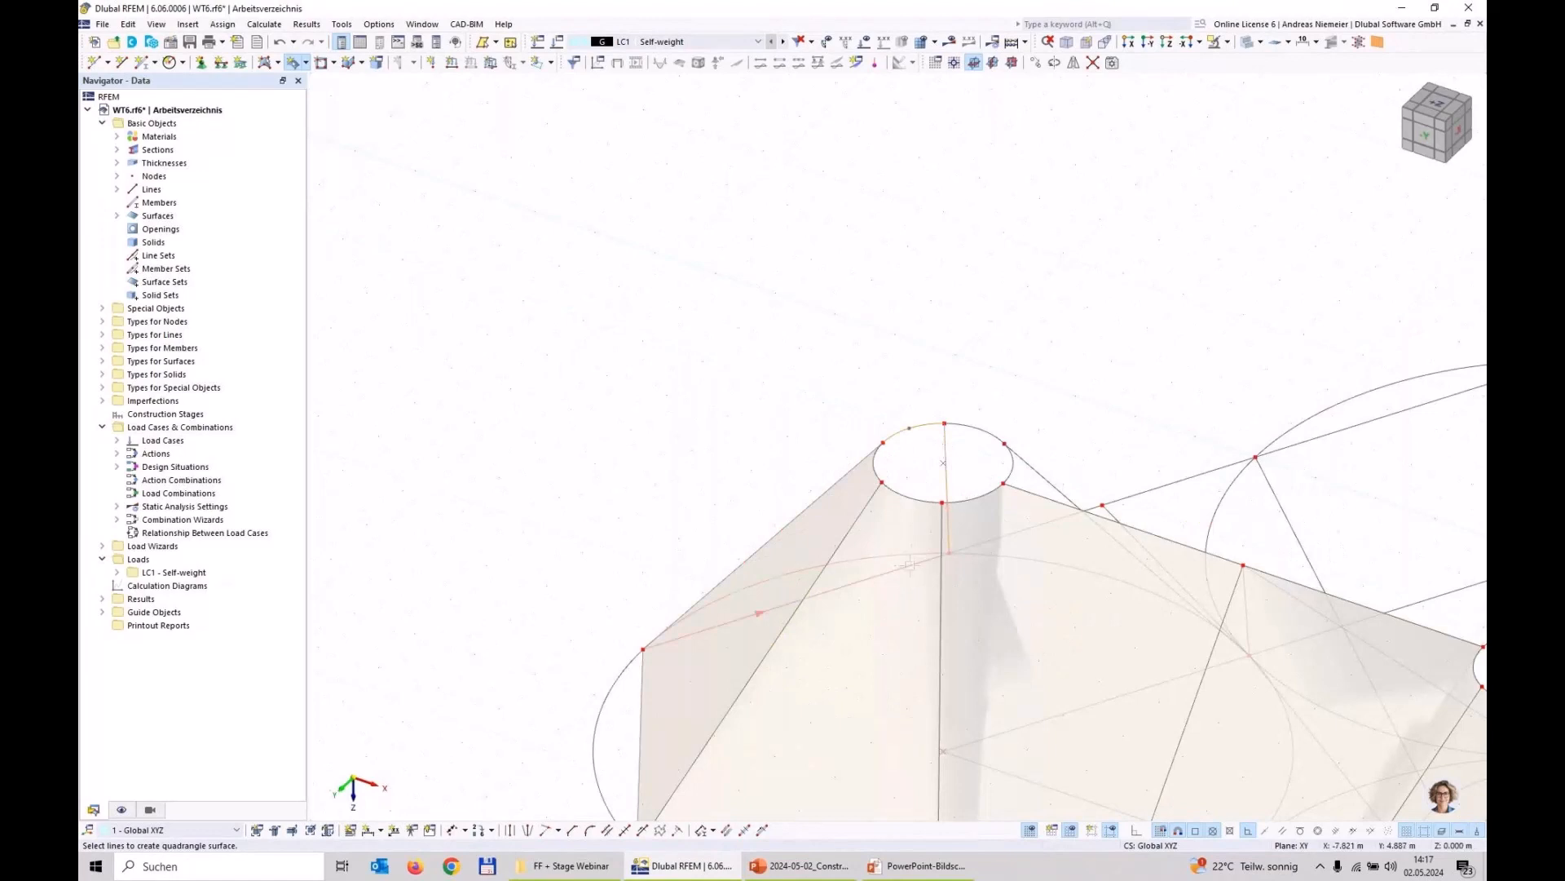
left_click(798, 519)
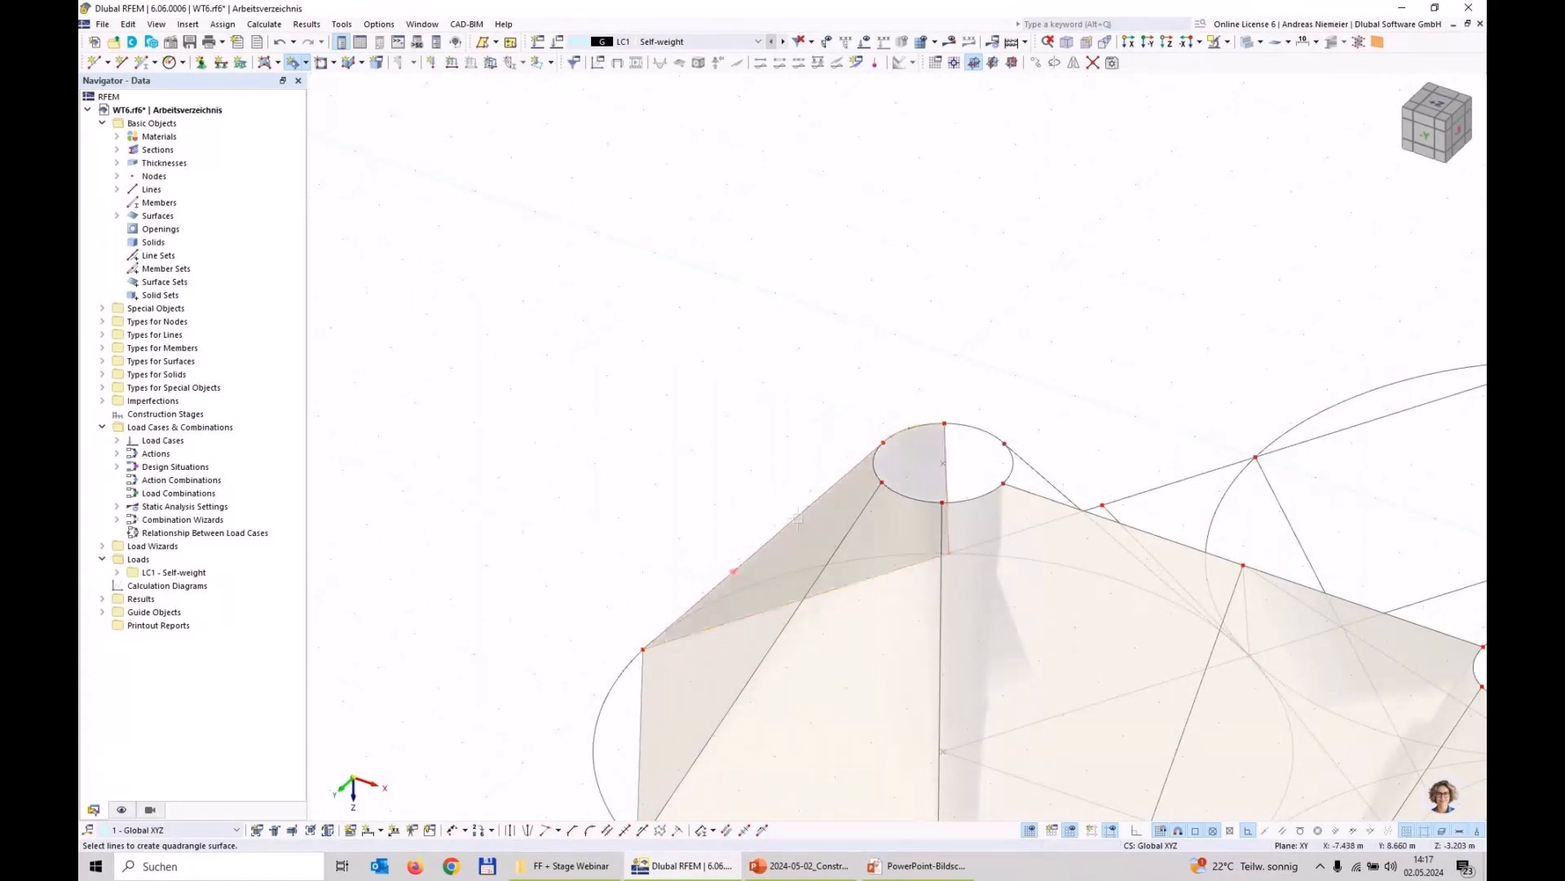
Step: On the positive X side, create the surfaces from the raised circle to the tangent node line and from that line to the lowered circle
scroll(1247, 622, "down", 4)
middle_click_drag(1248, 617, 823, 622, "ctrl")
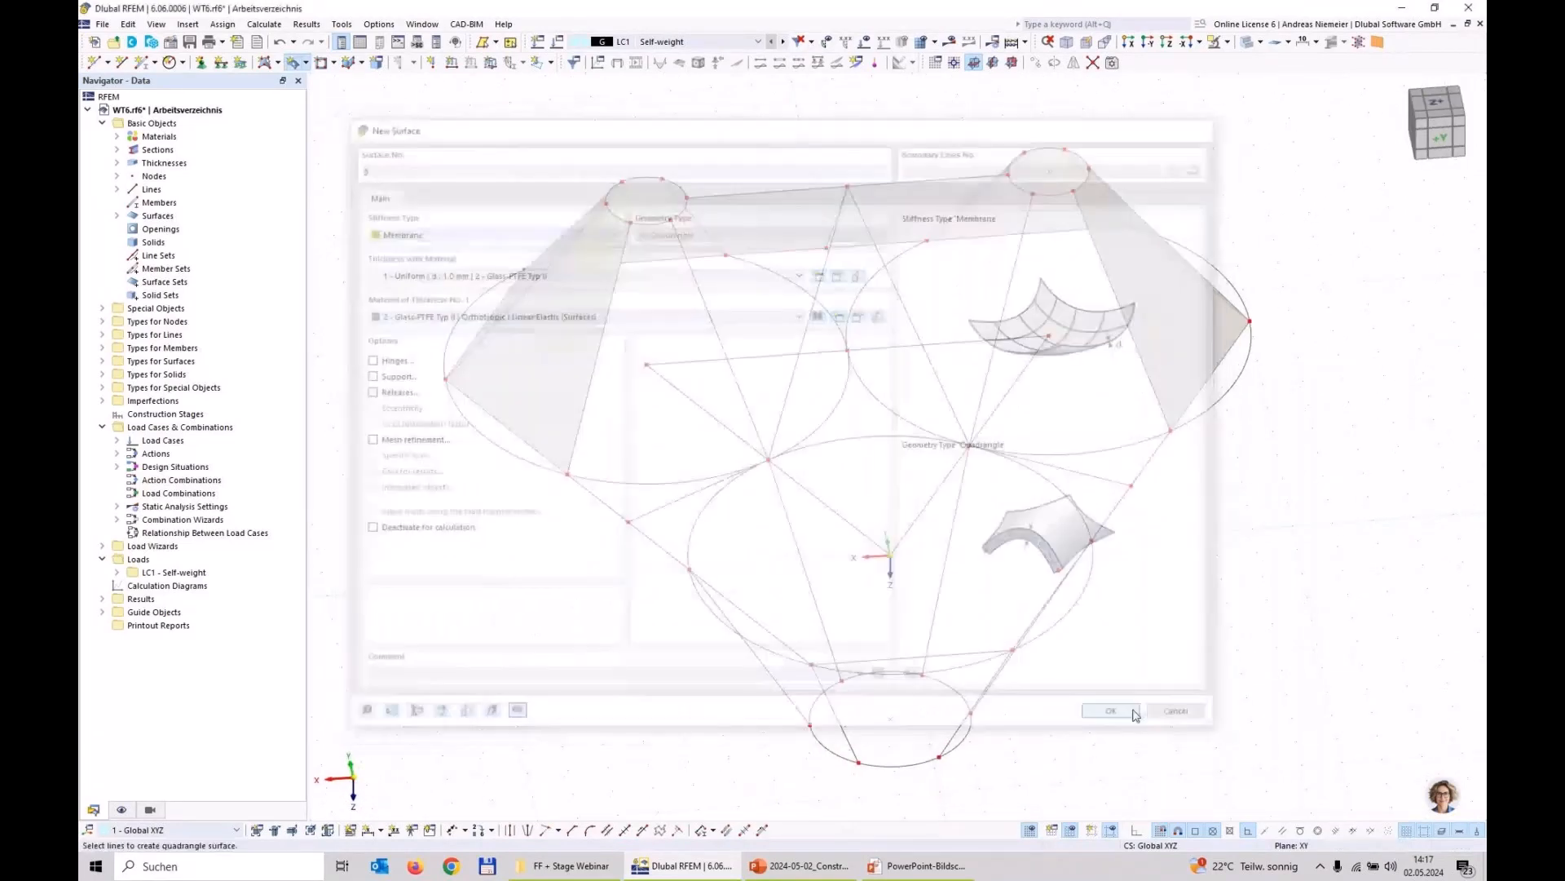
left_click(607, 504)
left_click(693, 494)
left_click(730, 365)
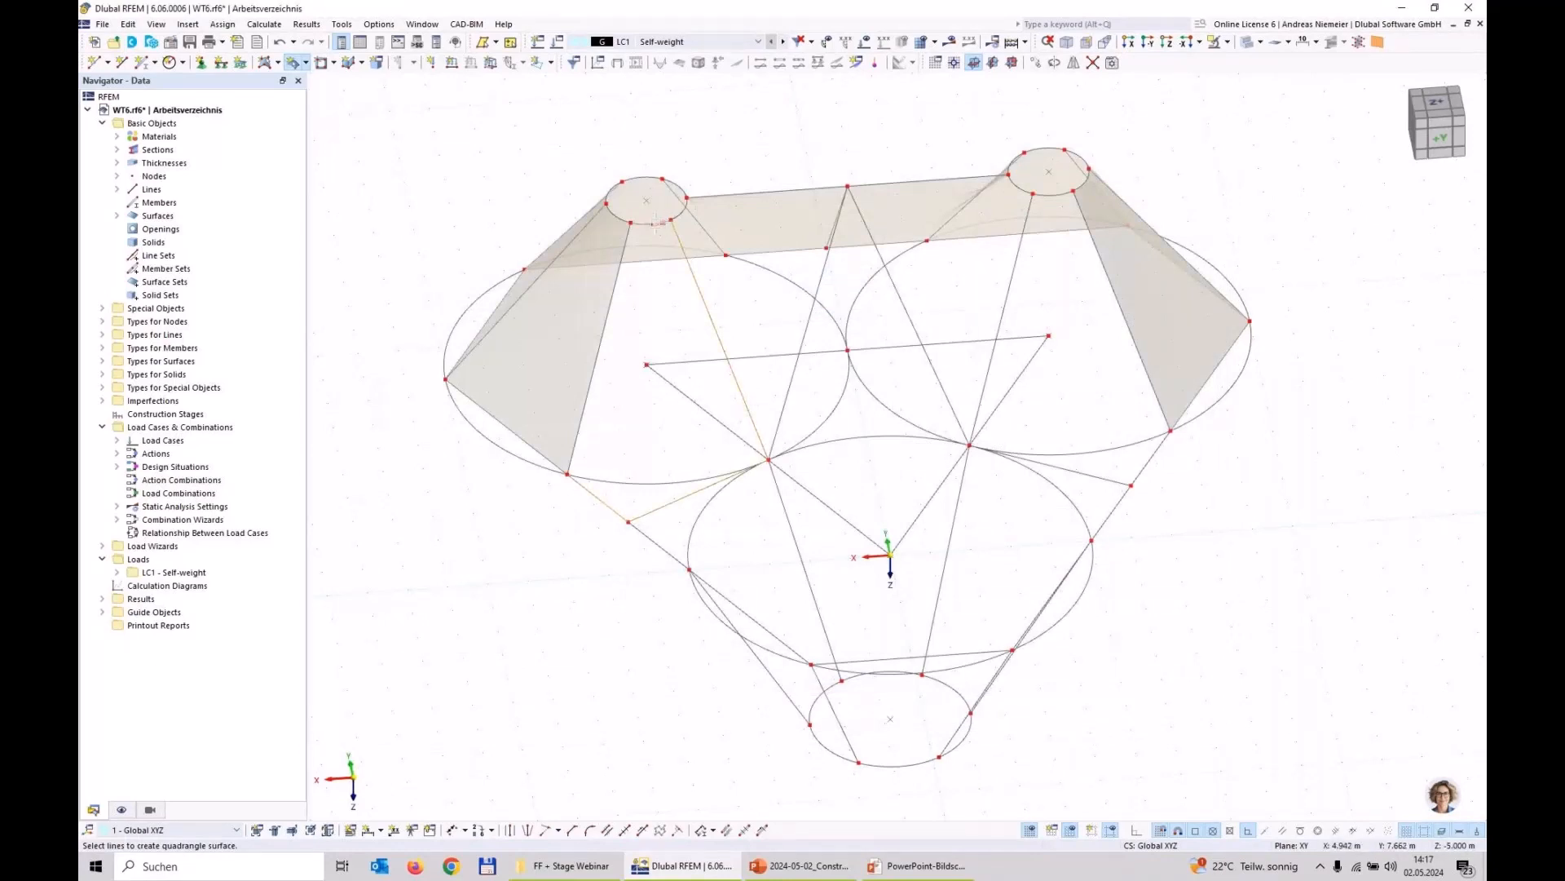
left_click(626, 240)
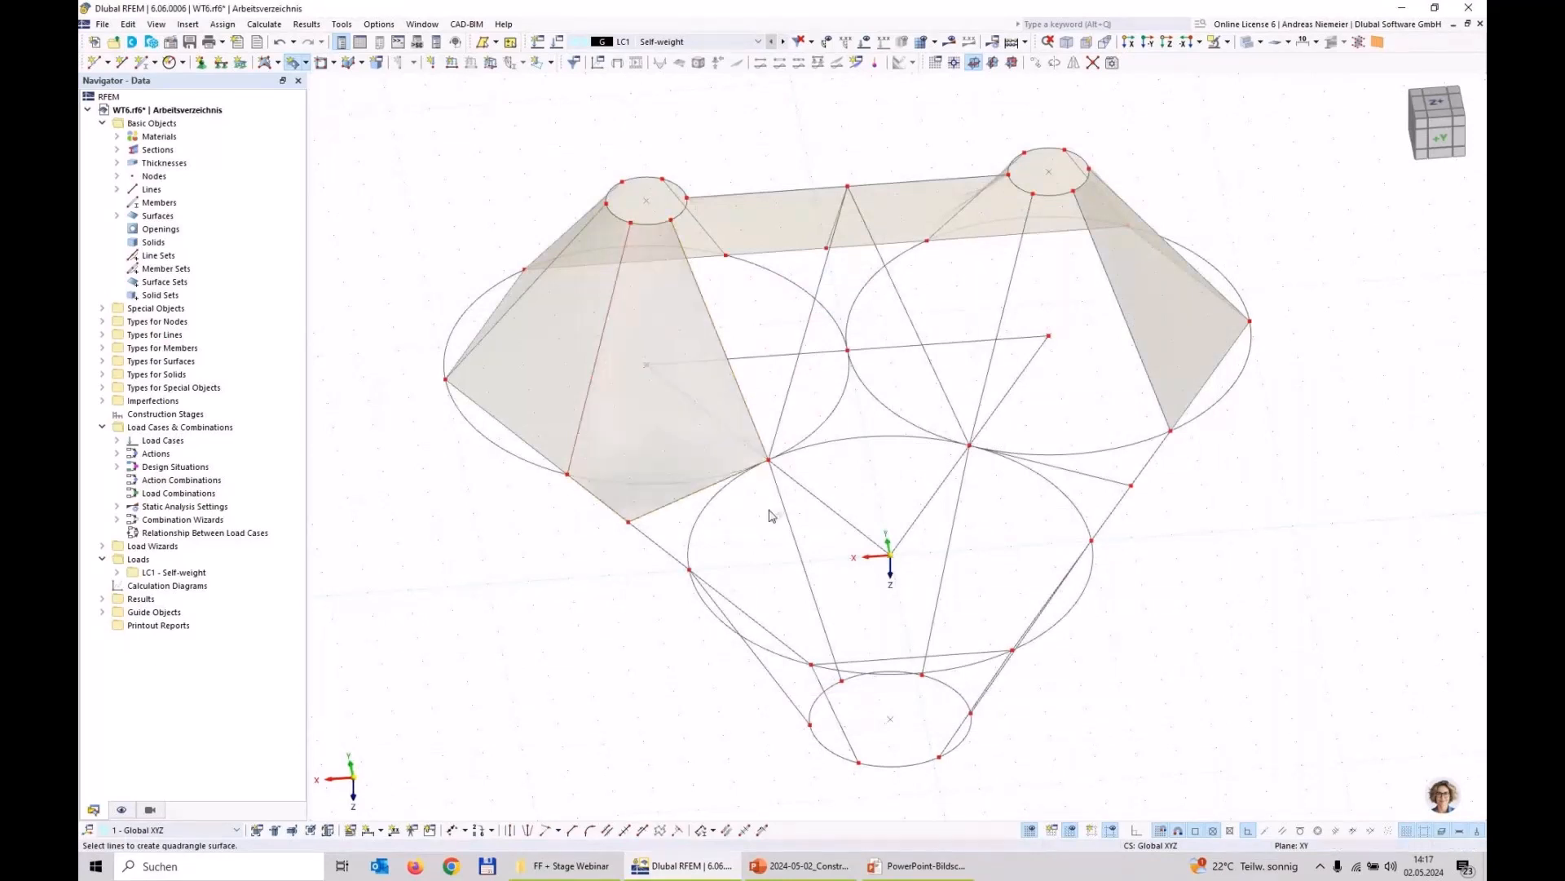
left_click(693, 500)
left_click(671, 553)
left_click(787, 696)
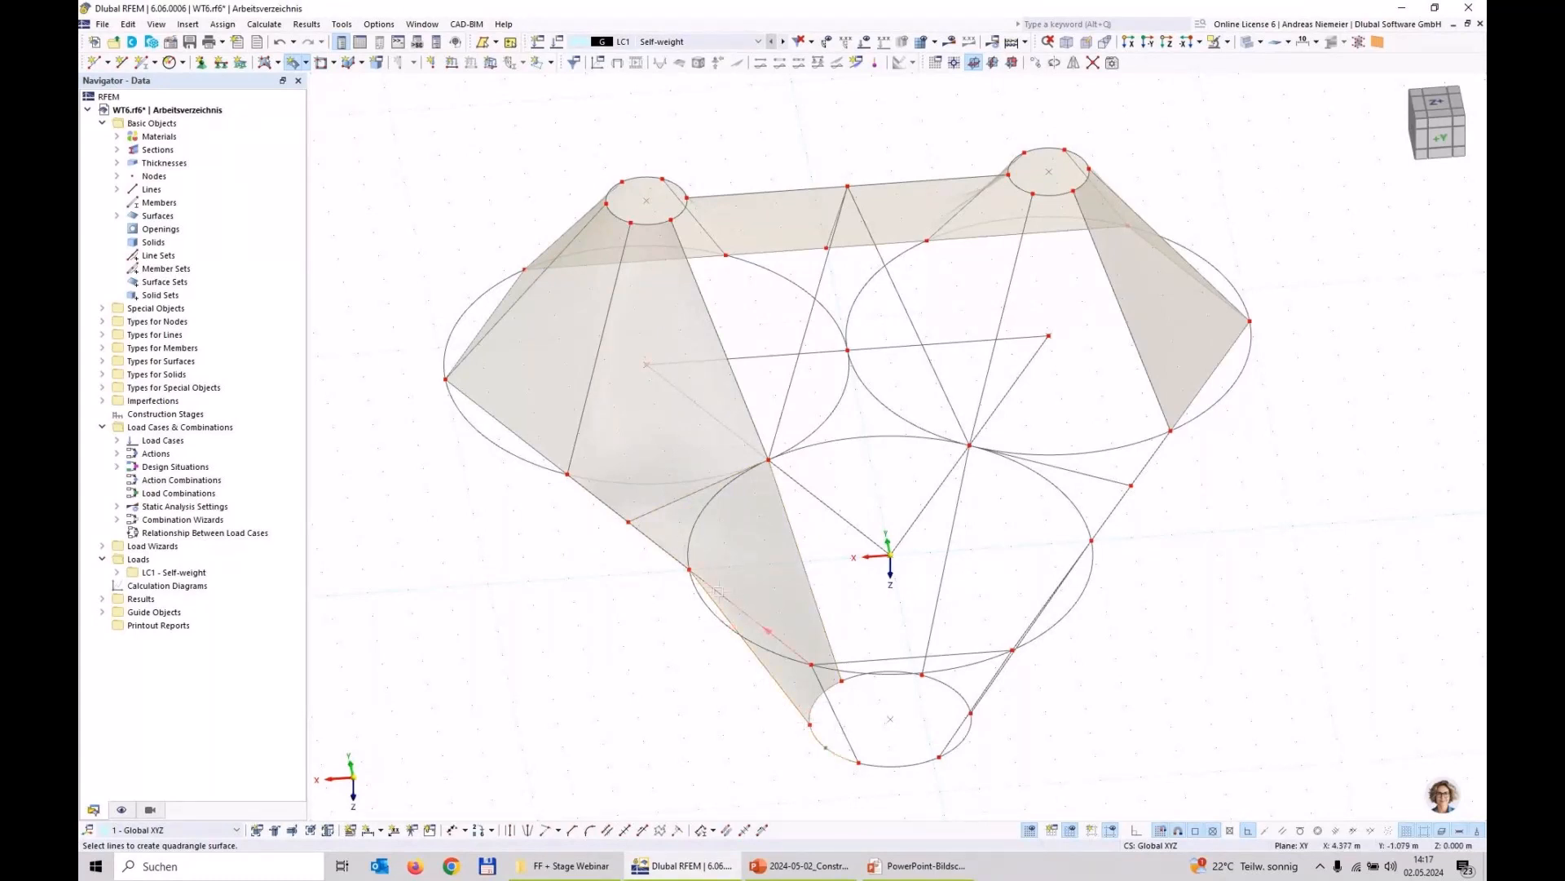
Step: Create quadrangle surfaces from the lowered circle to its three outer perimeter lines and to the arc joining the two tangent nodes
left_click(827, 697)
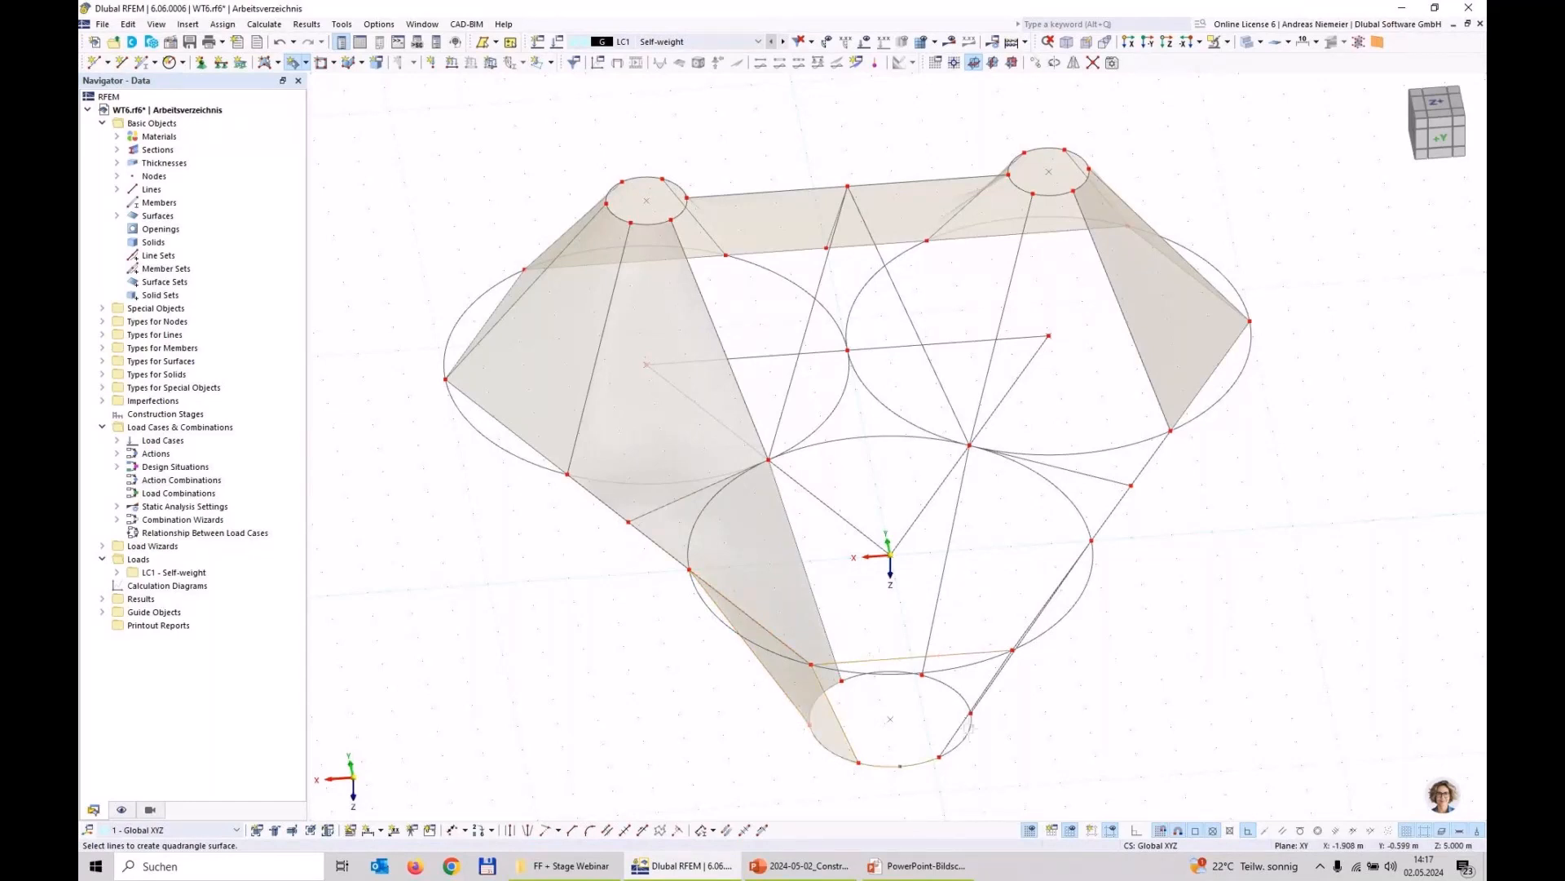
left_click(968, 728)
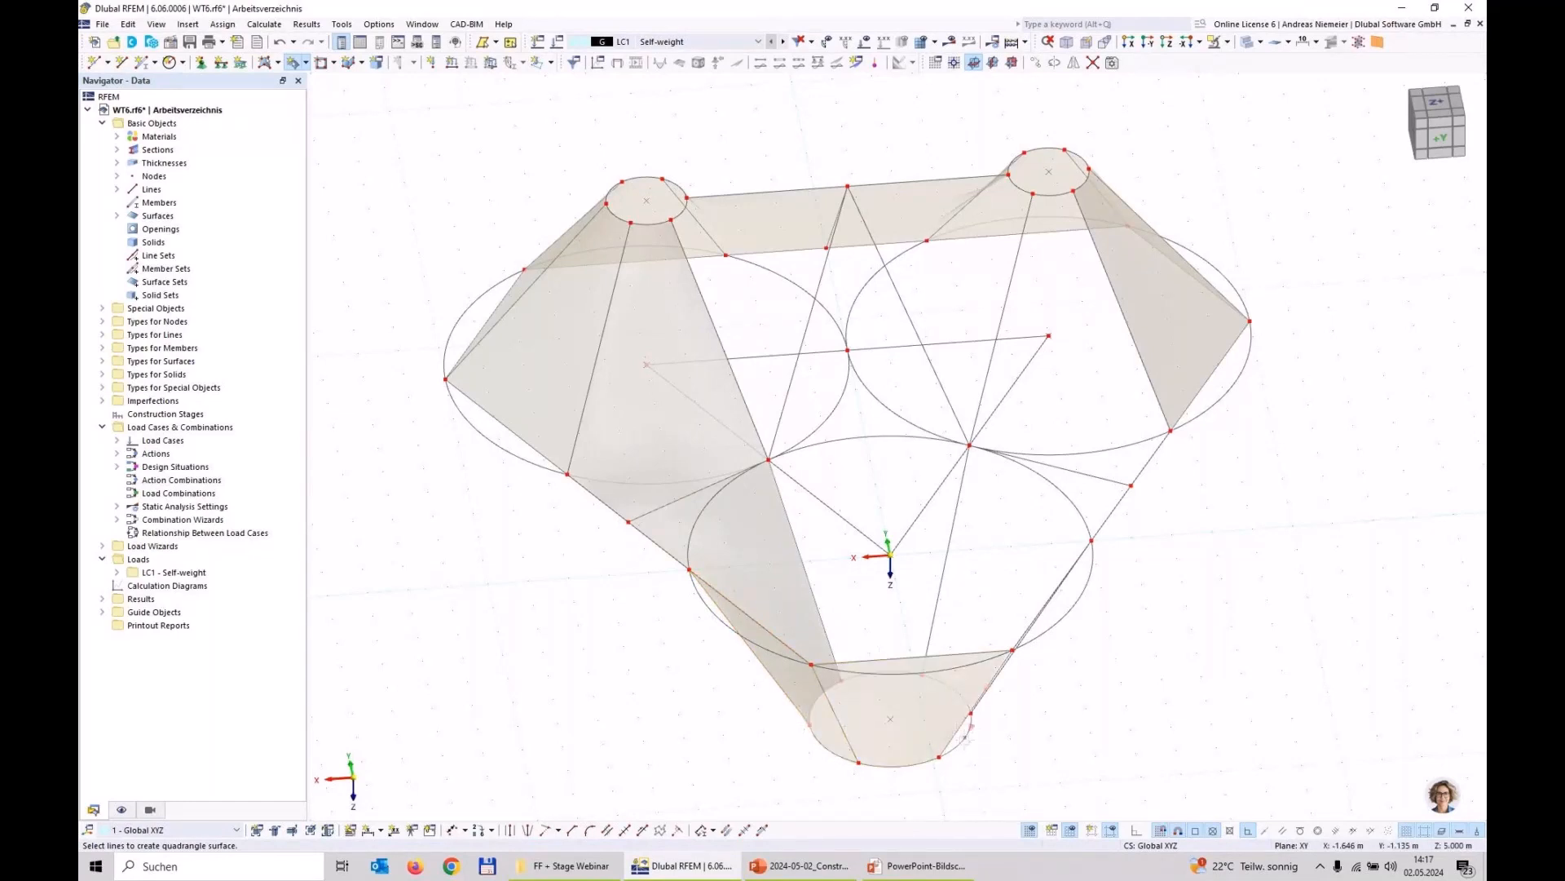
middle_click_drag(965, 733, 1076, 646, "ctrl")
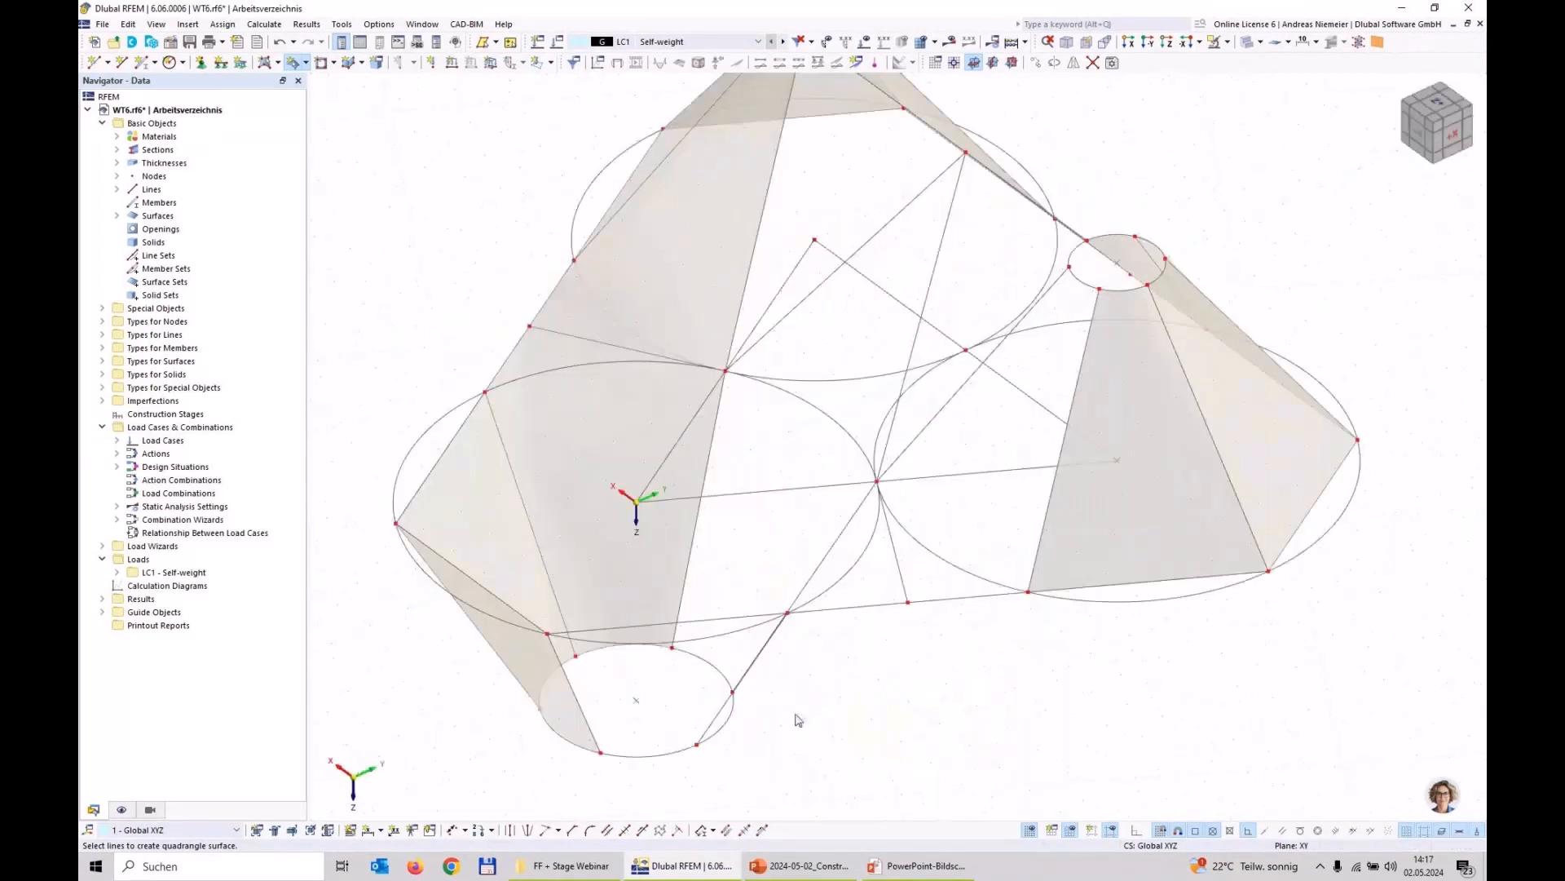
left_click(635, 756)
left_click(576, 696)
left_click(727, 618)
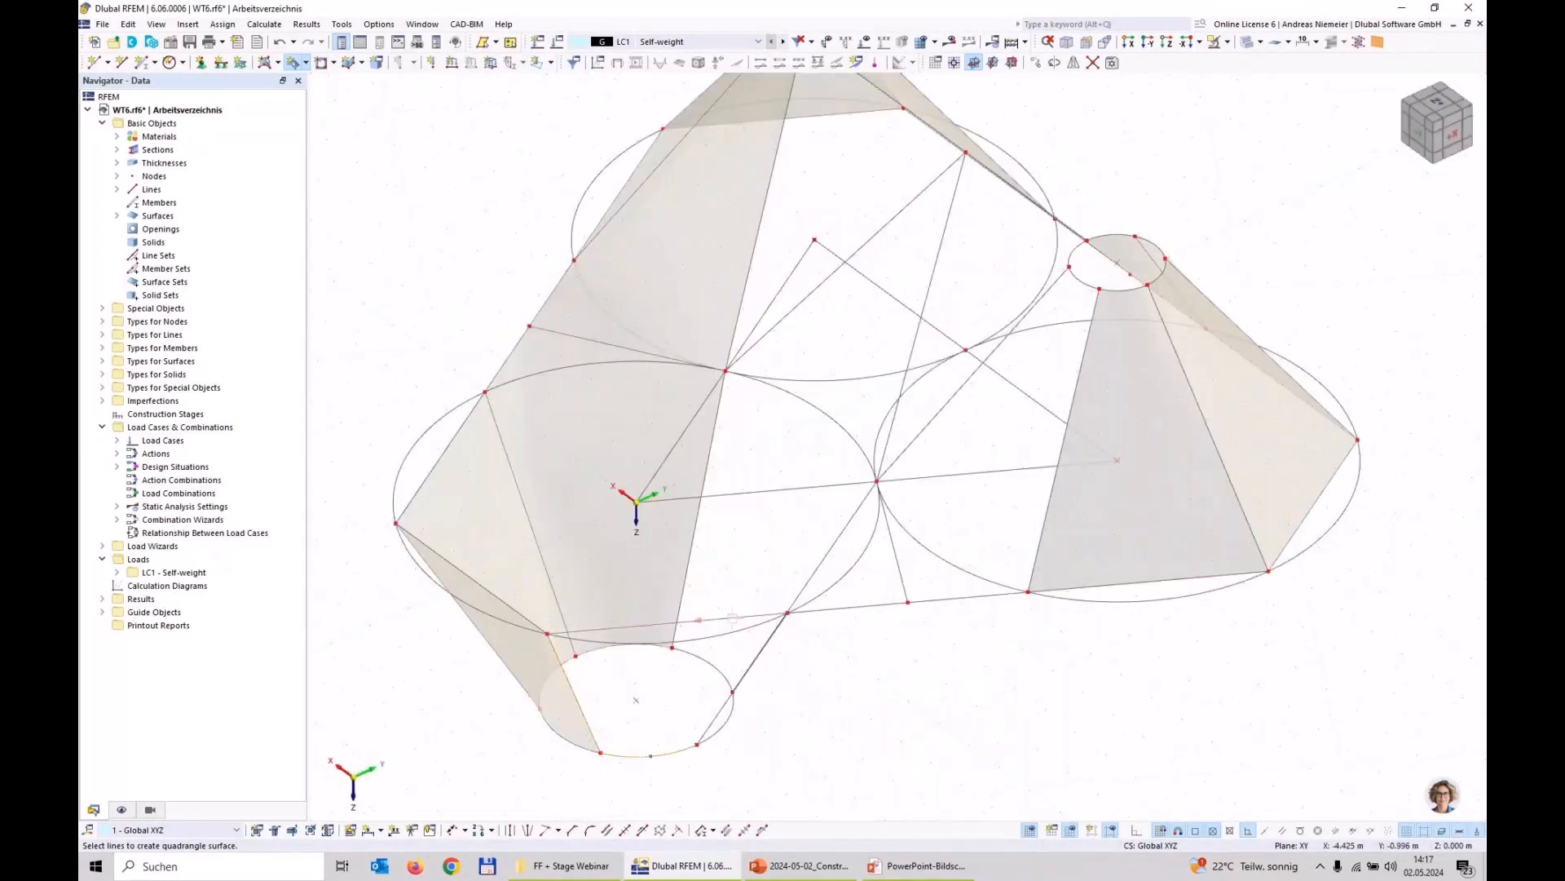
left_click(724, 717)
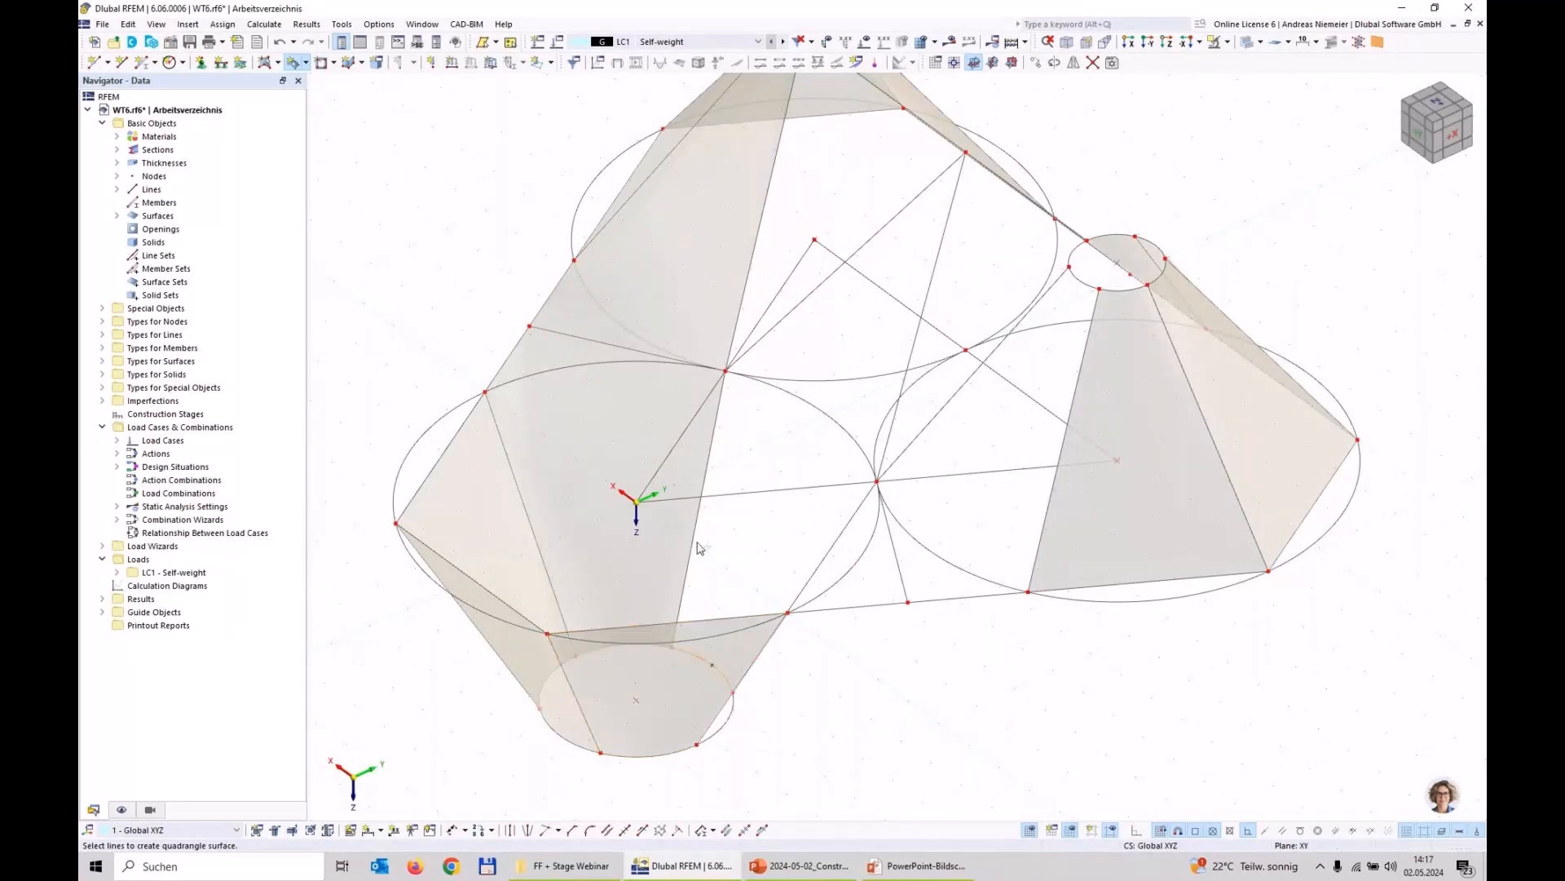
left_click(799, 402)
left_click(848, 522)
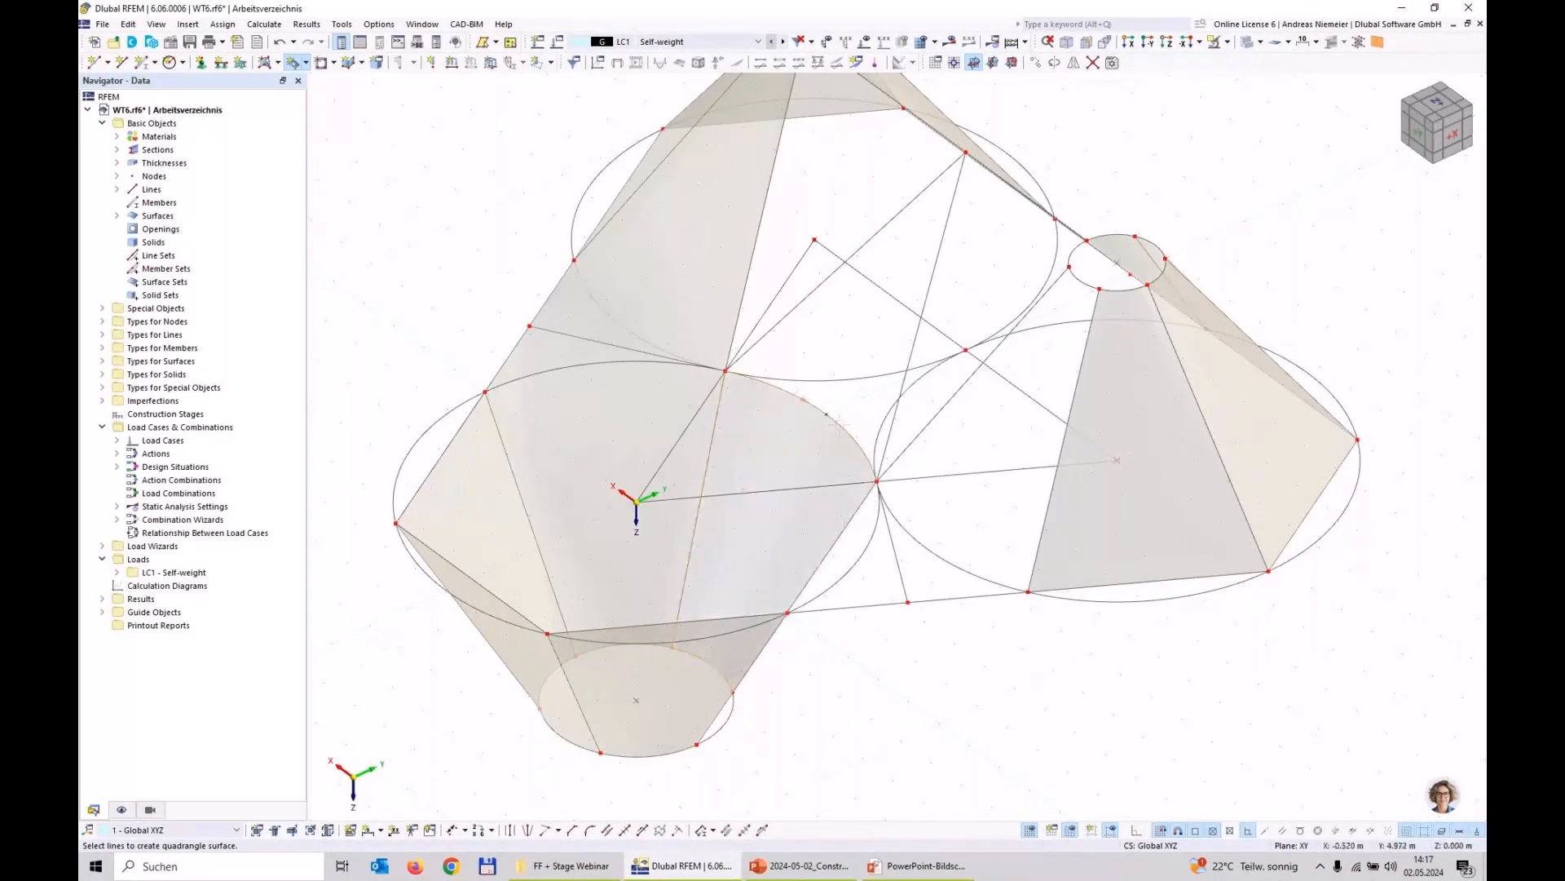
Step: Create the surface from the tangent-node arc to the upper middle node, and the adjoining surface to the positive X raised circle
scroll(809, 404, "down", 1)
left_click(860, 267)
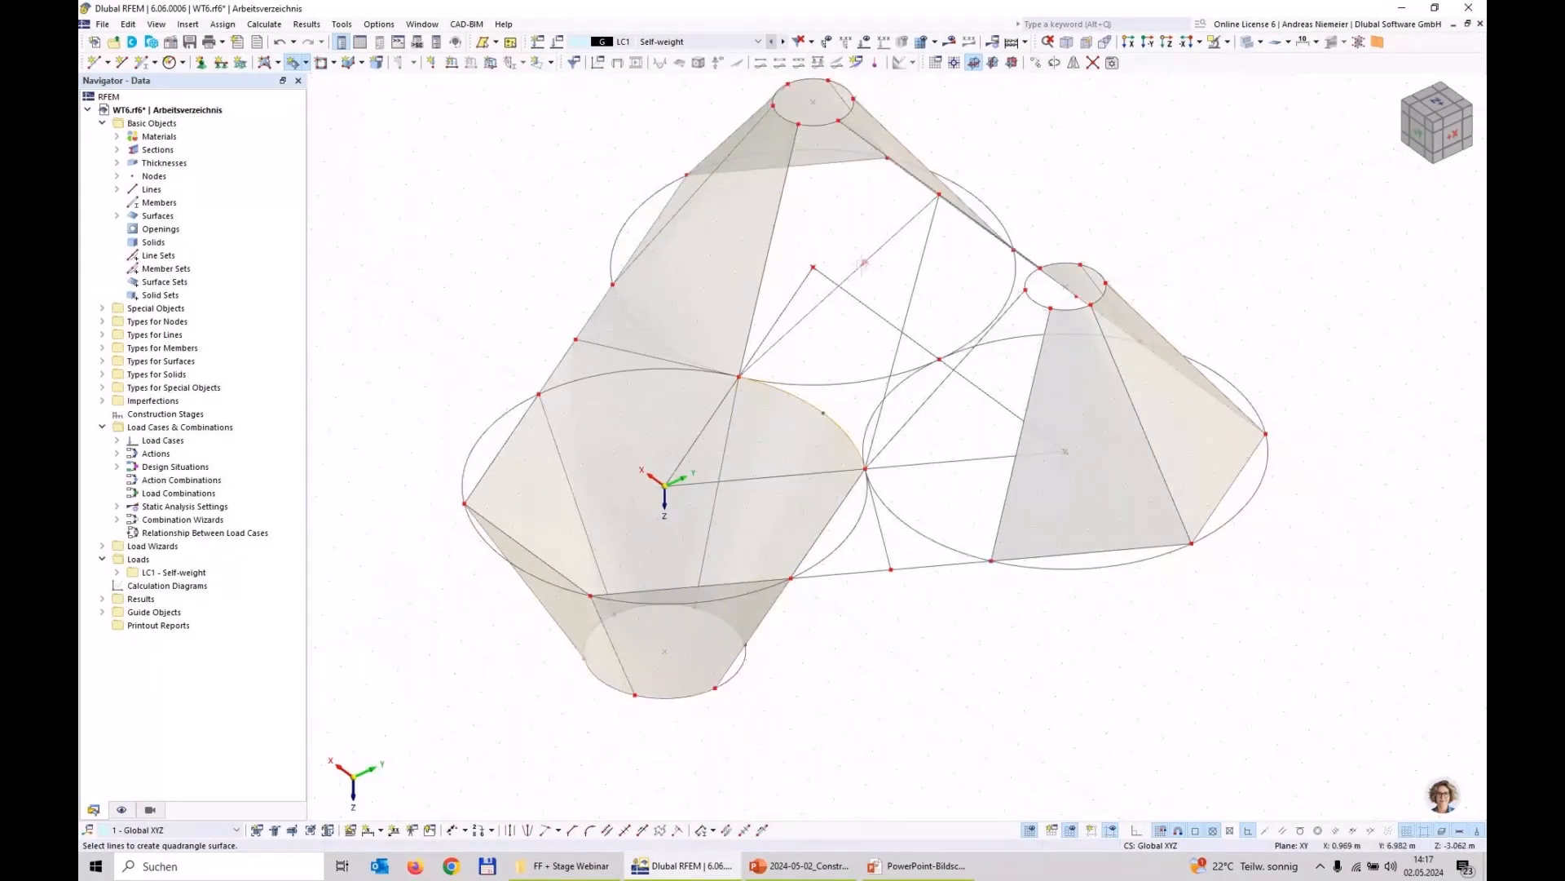
left_click(914, 281)
left_click(869, 270)
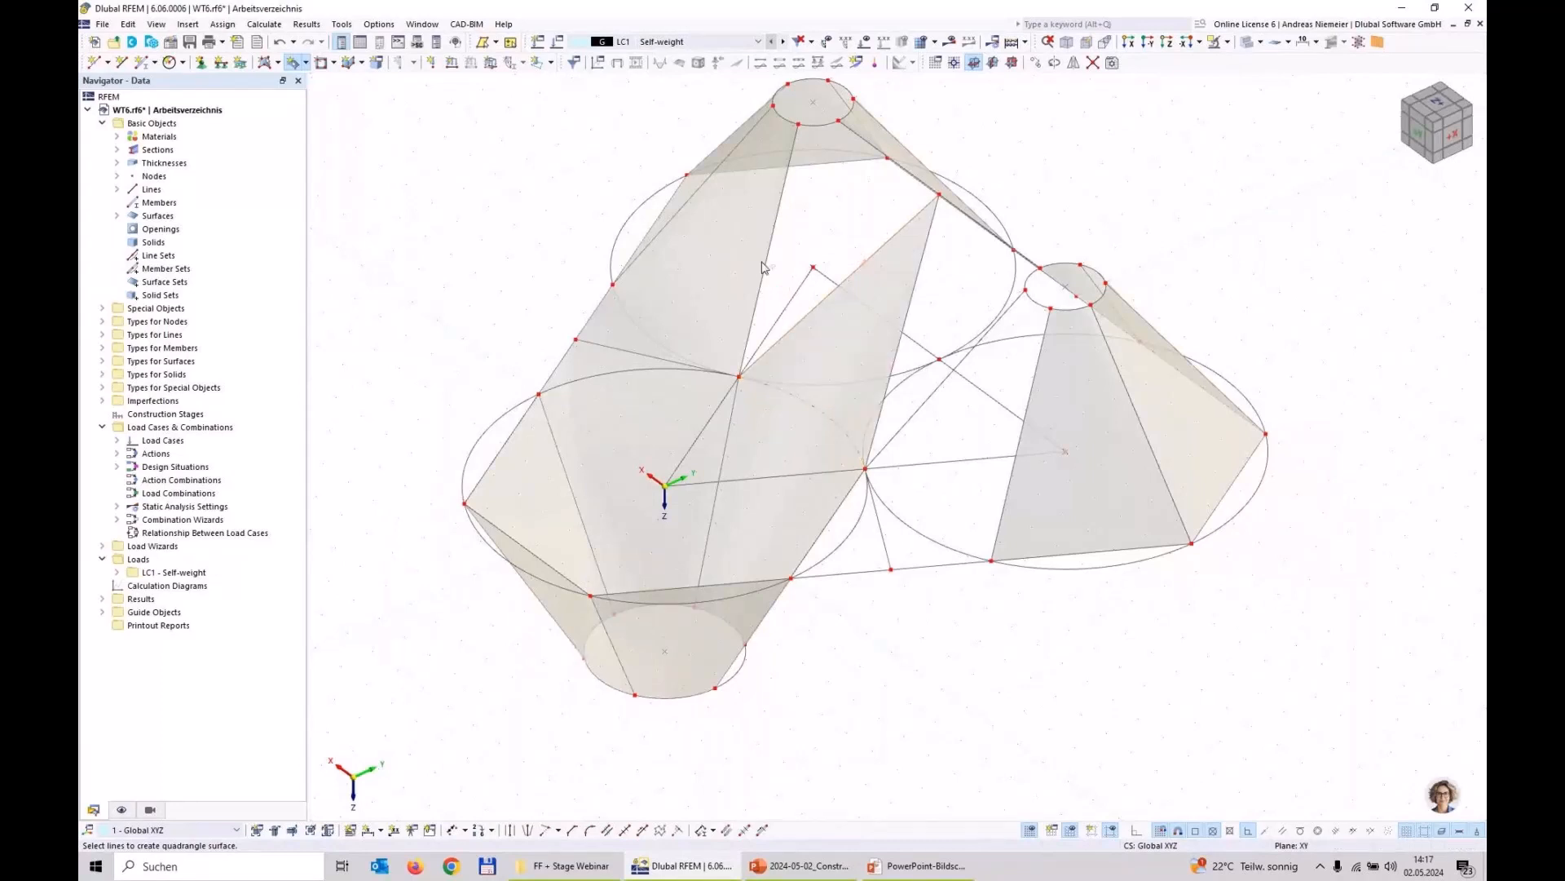
left_click(762, 262)
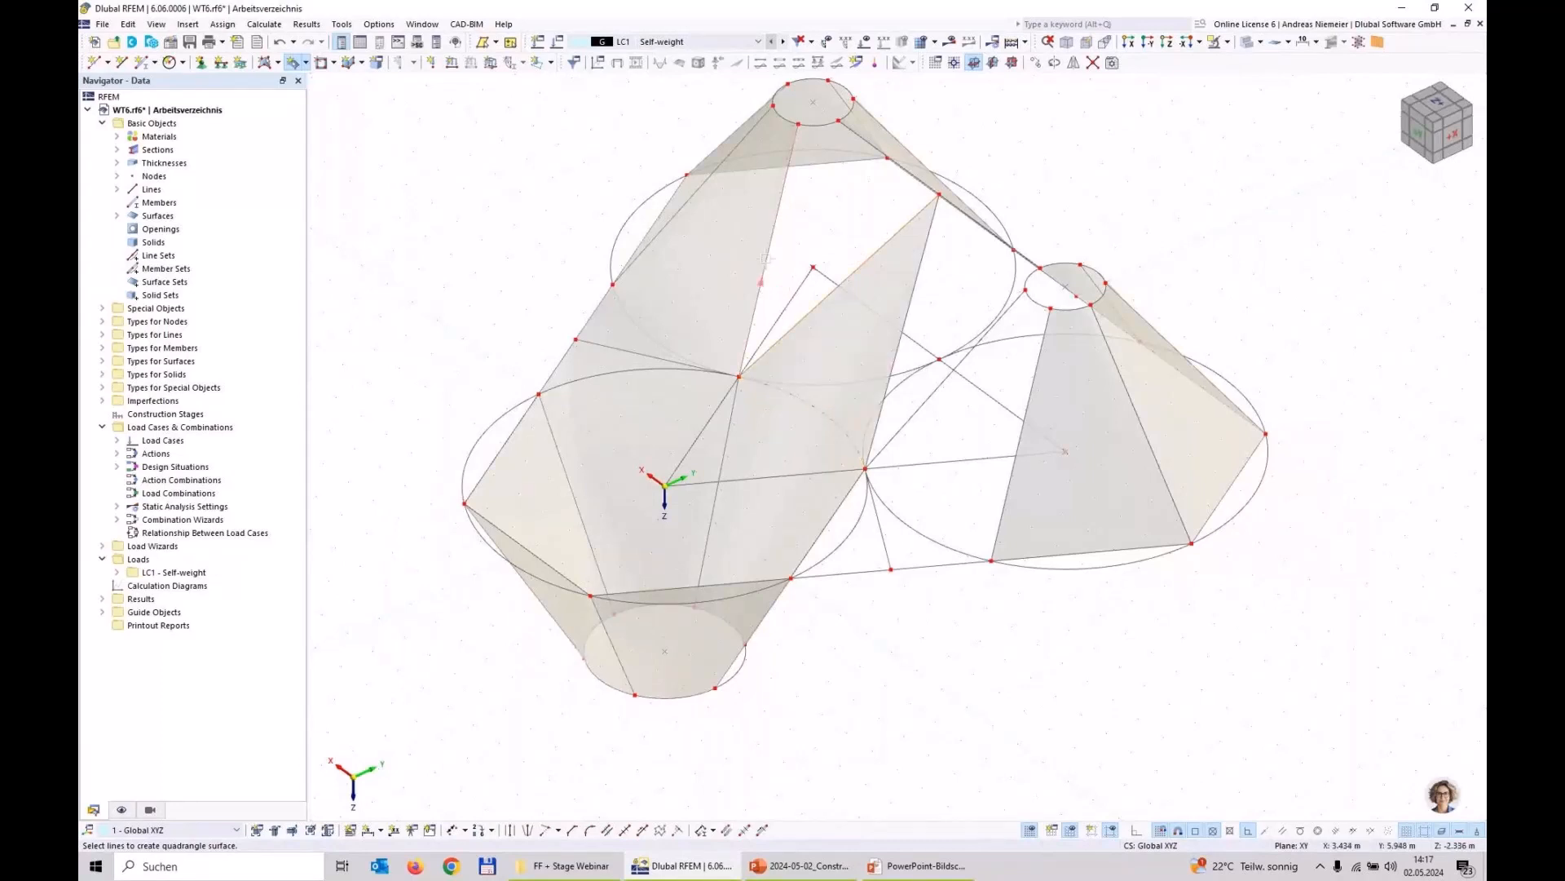
left_click(845, 129)
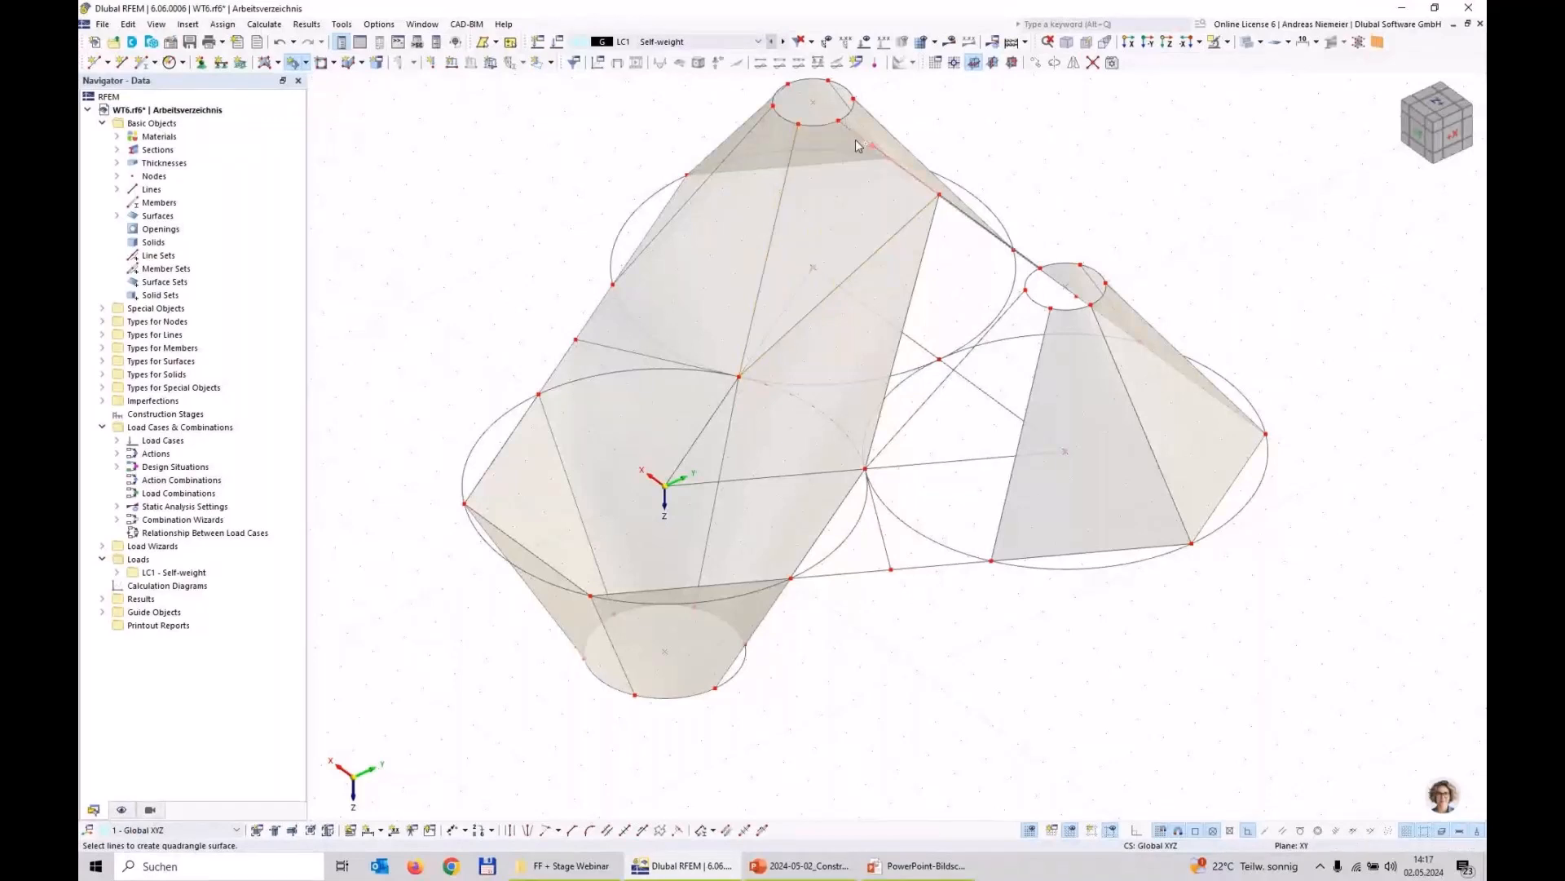
Step: Create the surfaces from the negative X raised circle to its adjacent outer edge and to the central triangular surface
left_click(925, 405)
left_click(881, 515)
left_click(937, 564)
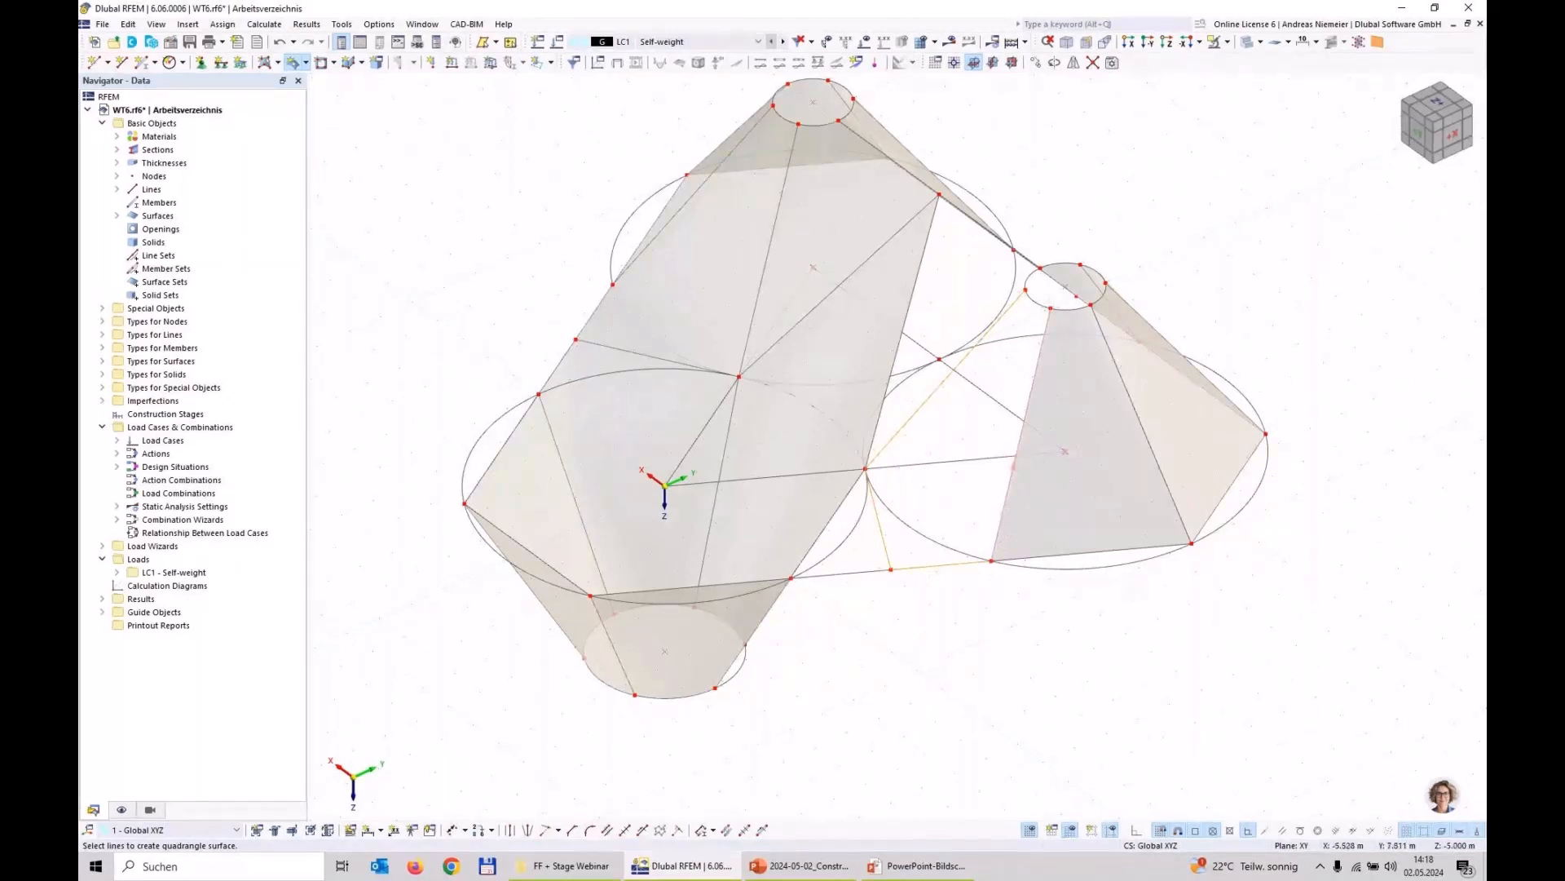
left_click(1042, 304)
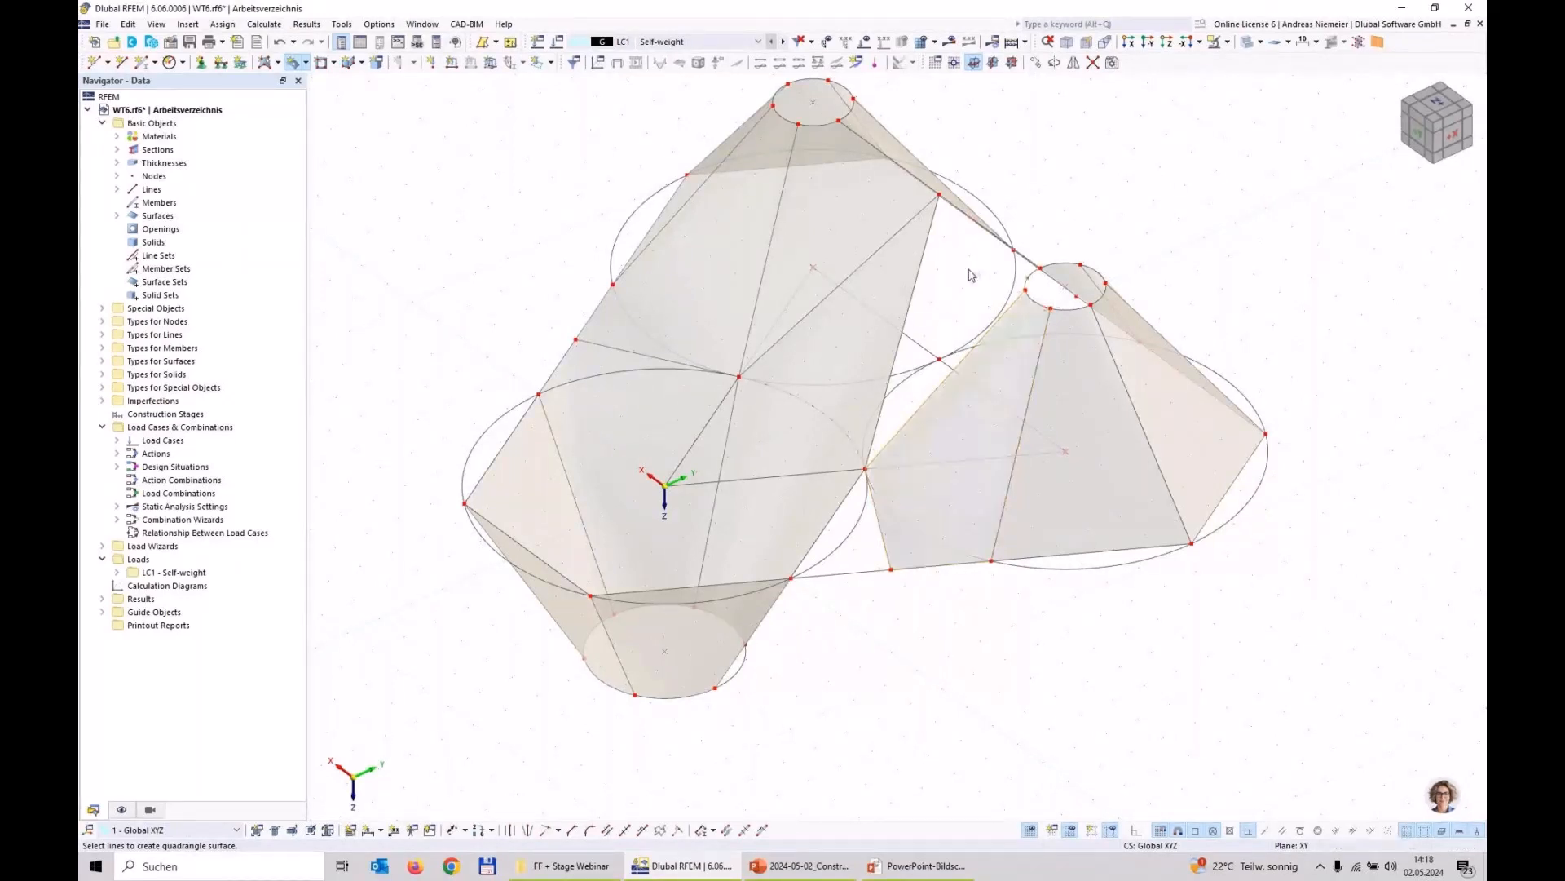
left_click(924, 277)
Step: Create the remaining quadrangle surface between the lowered circle and the outer edge on the negative X side
middle_click_drag(891, 689, 950, 615, "ctrl")
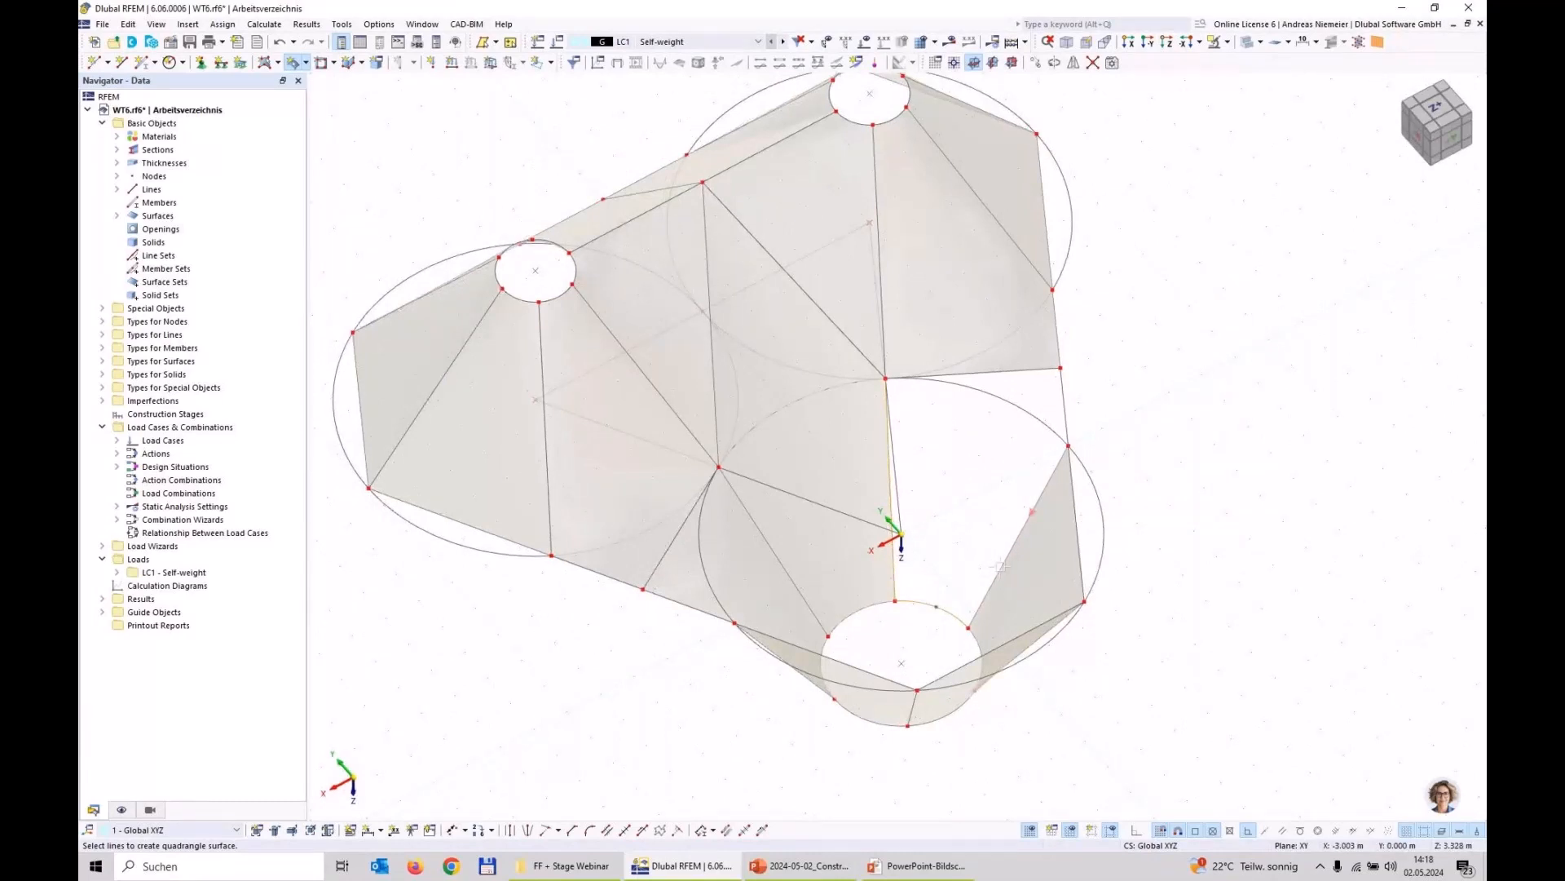
left_click(1002, 565)
left_click(1066, 420)
left_click(1034, 369)
Step: Review the "Description of the structural task" slide against the surface model and switch back to RFEM
middle_click_drag(1223, 640, 1097, 579, "ctrl")
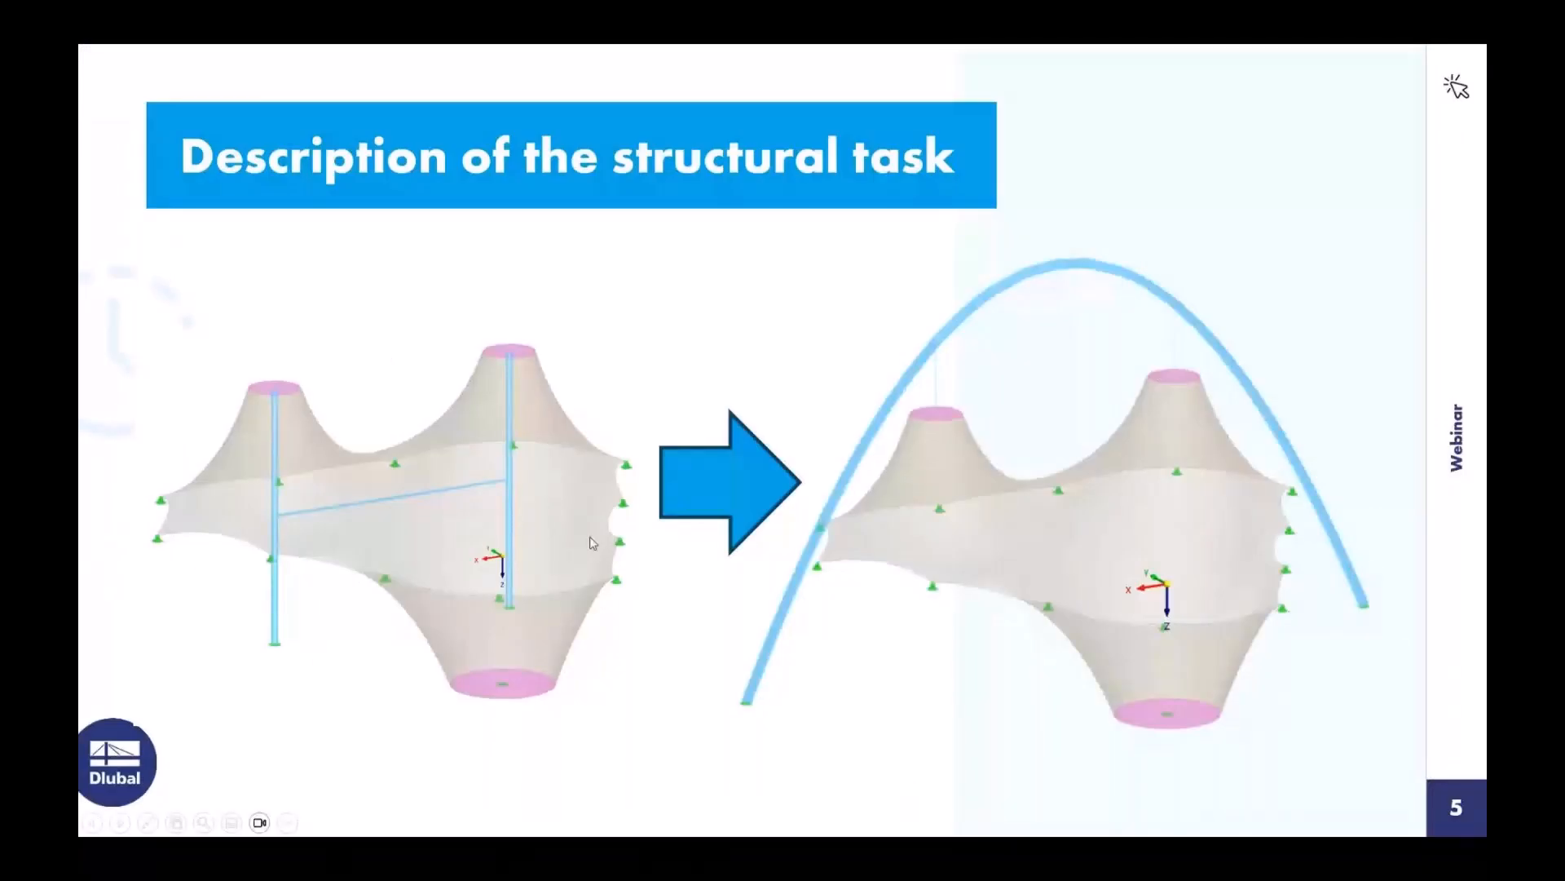
key("super")
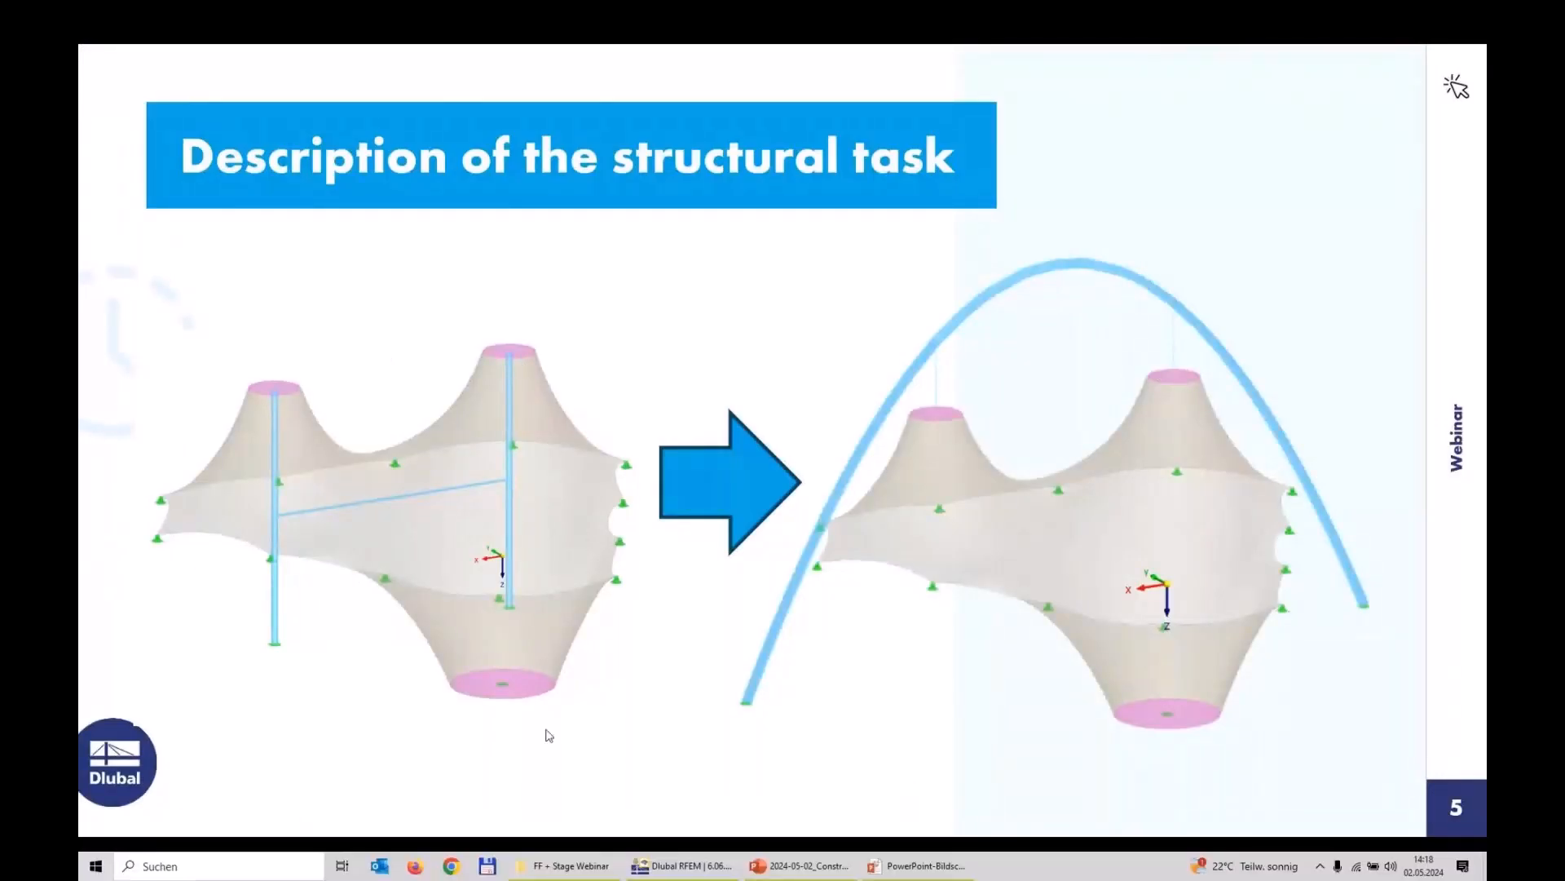
left_click(682, 866)
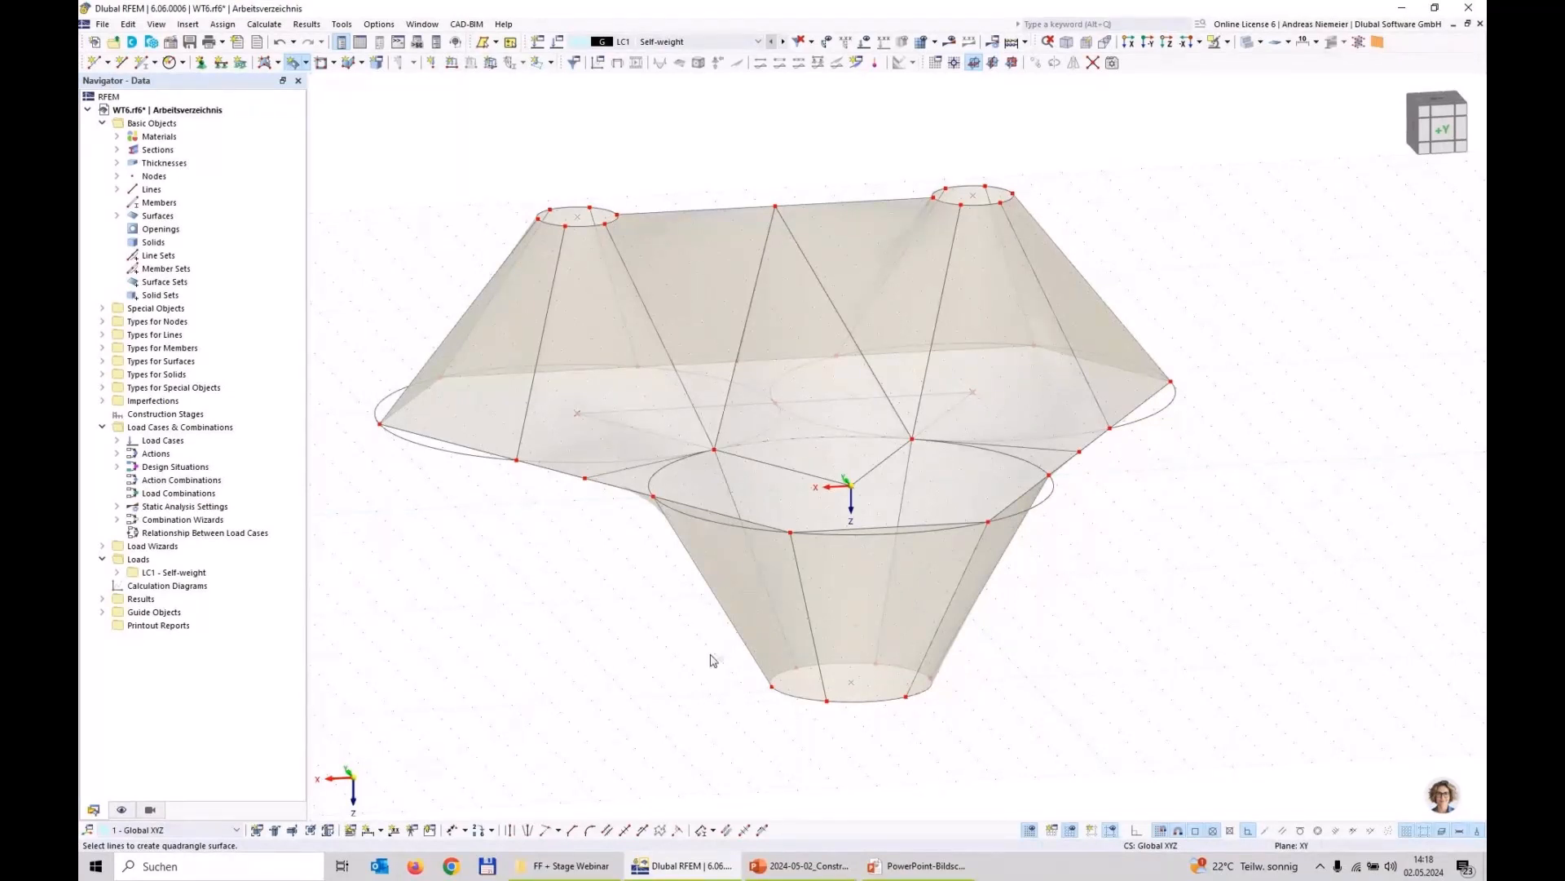
Step: Inspect the surfaces at the tangent nodes, end the quadrangle surface creation and save the model
scroll(1127, 436, "up", 3)
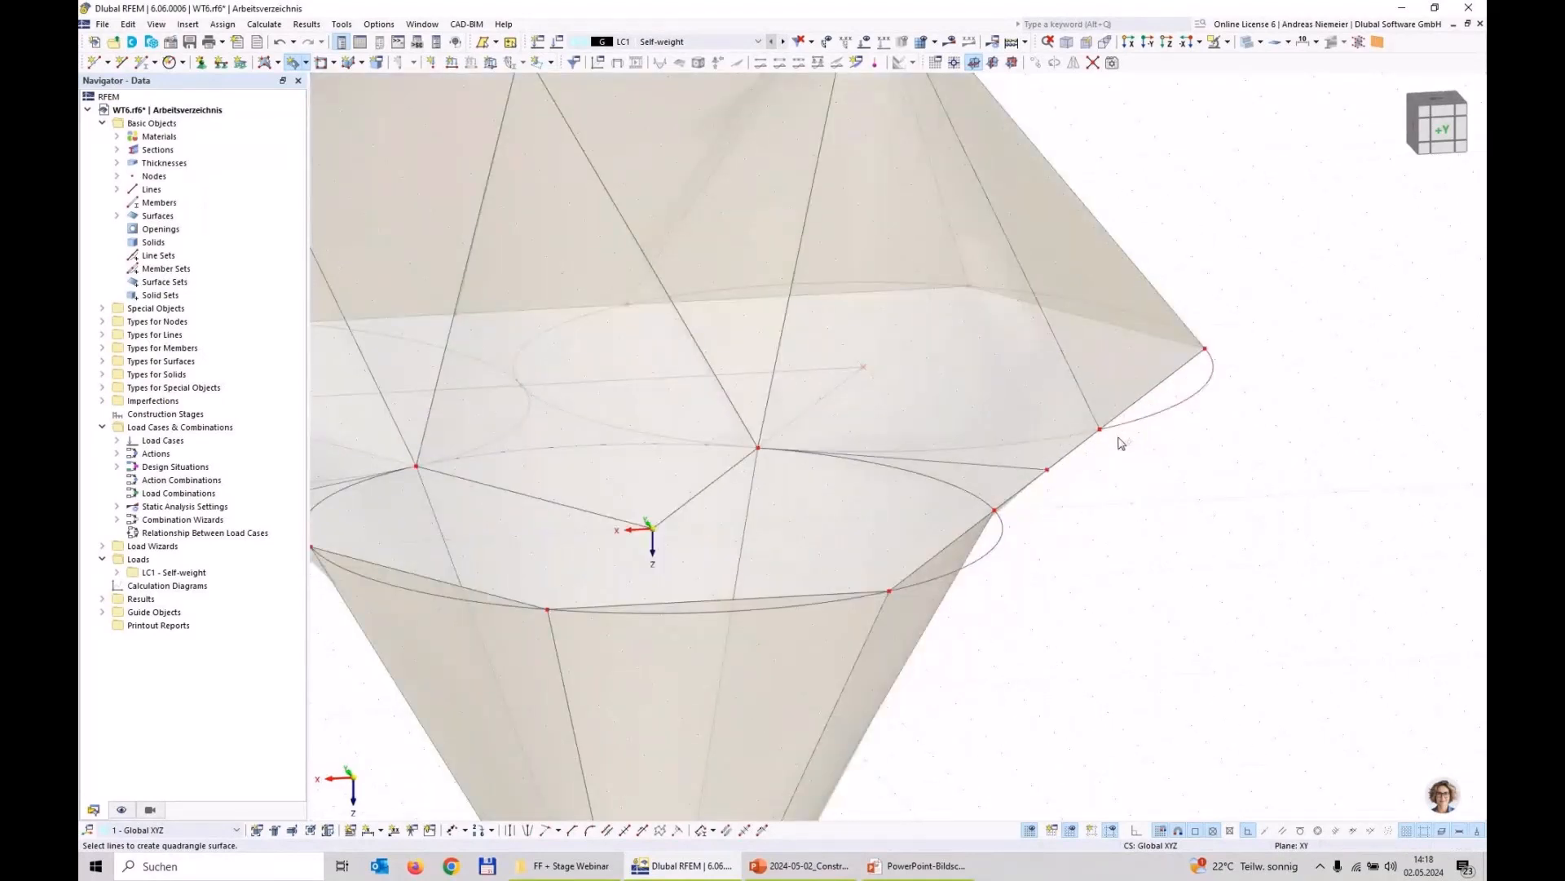
key("Escape")
scroll(1109, 524, "down", 5)
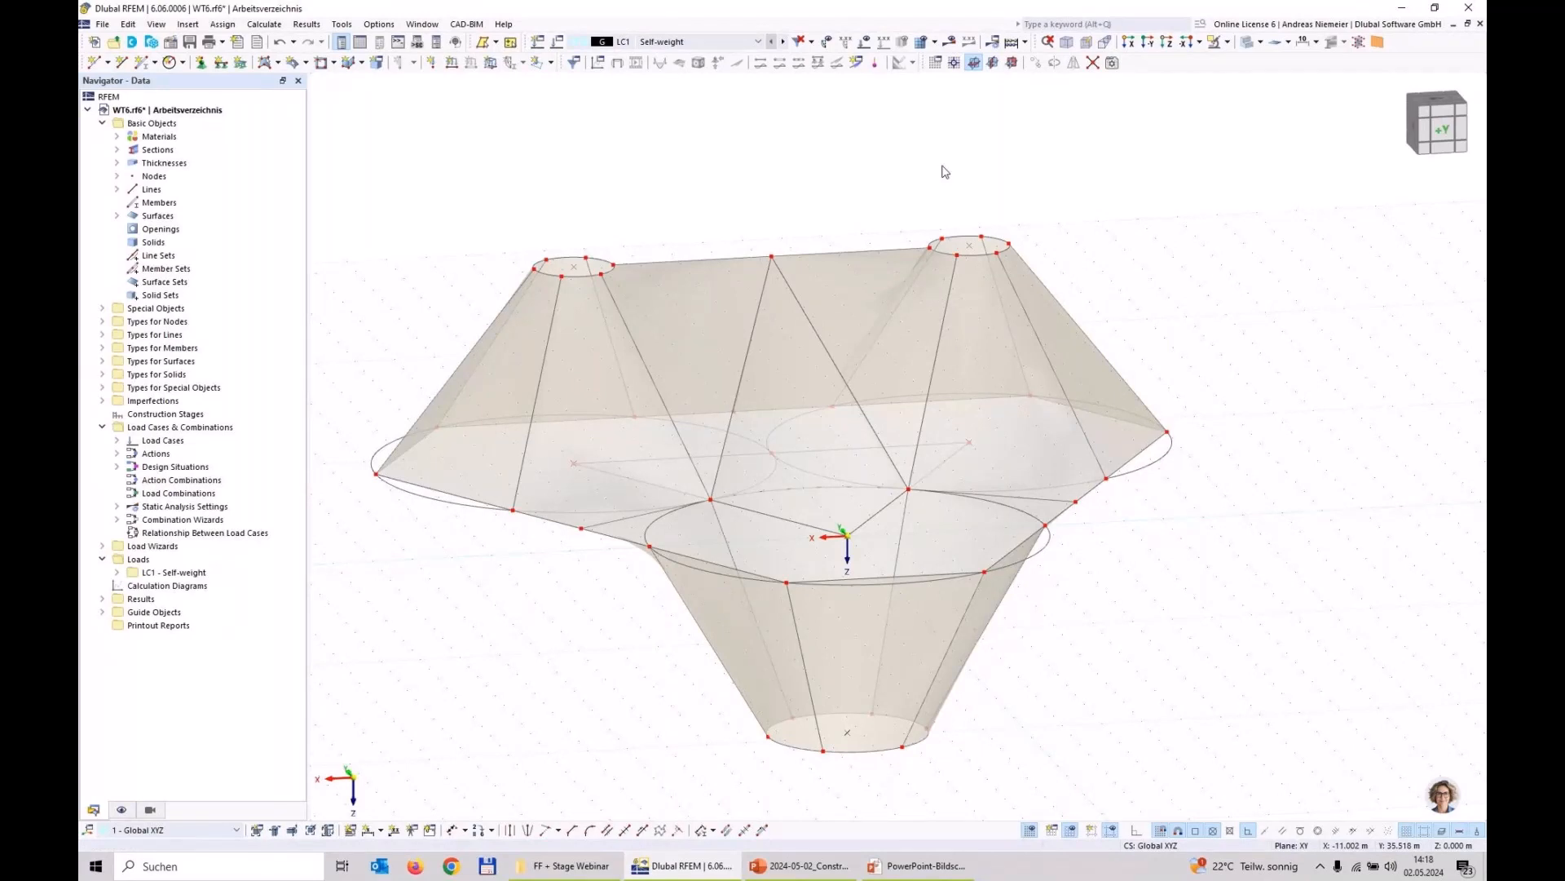
left_click(189, 41)
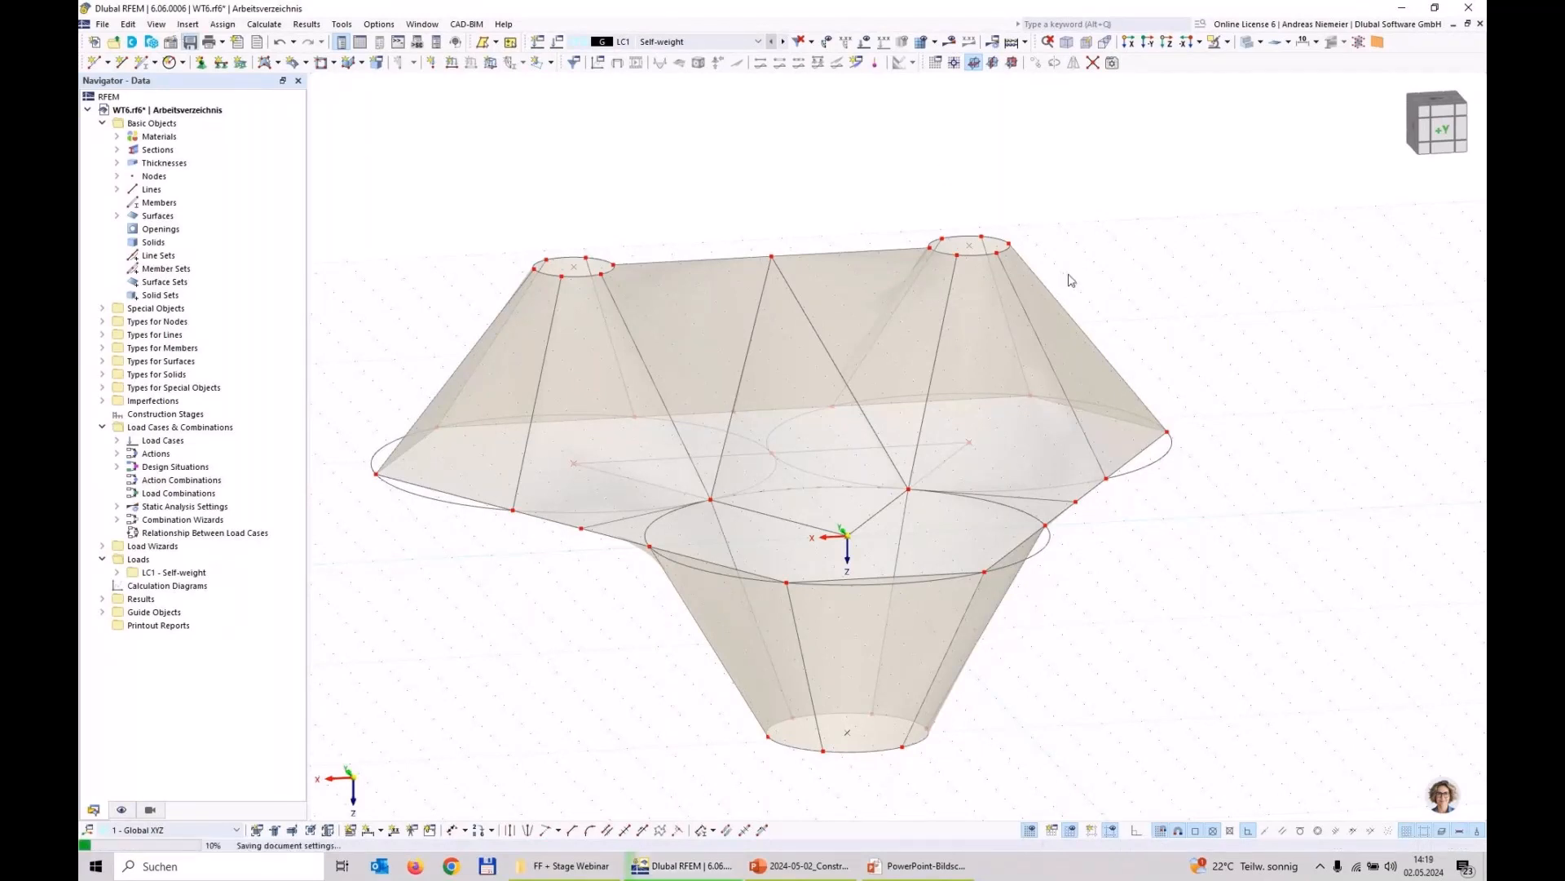
Step: For all surfaces around the negative X high point, enable specific axes and set the input axes category to Axis directed to point
middle_click_drag(1229, 571, 1084, 522, "ctrl")
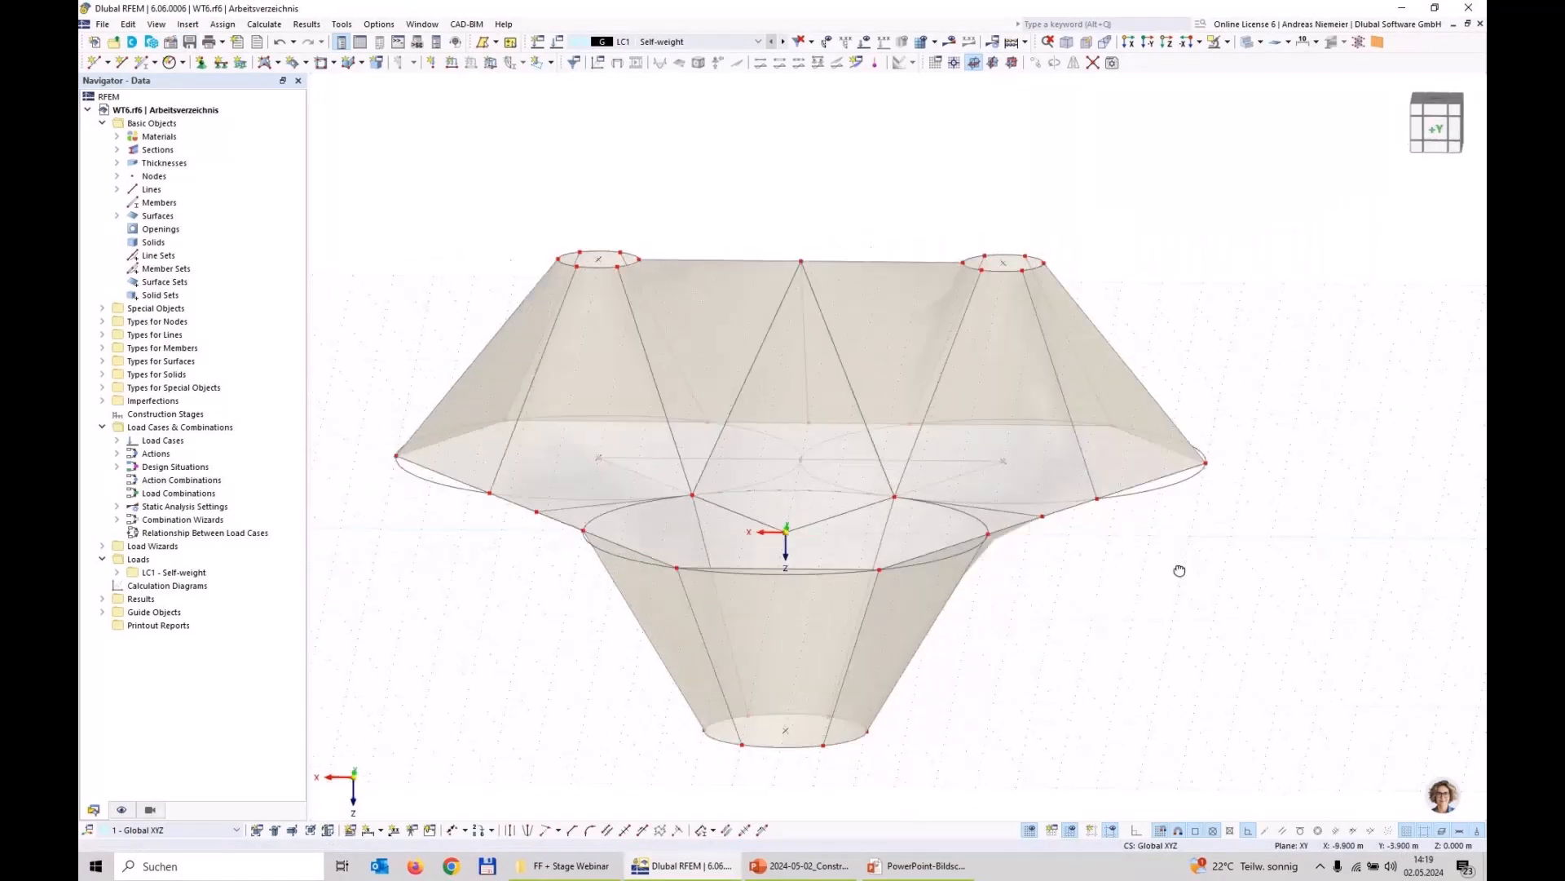
left_click(922, 305)
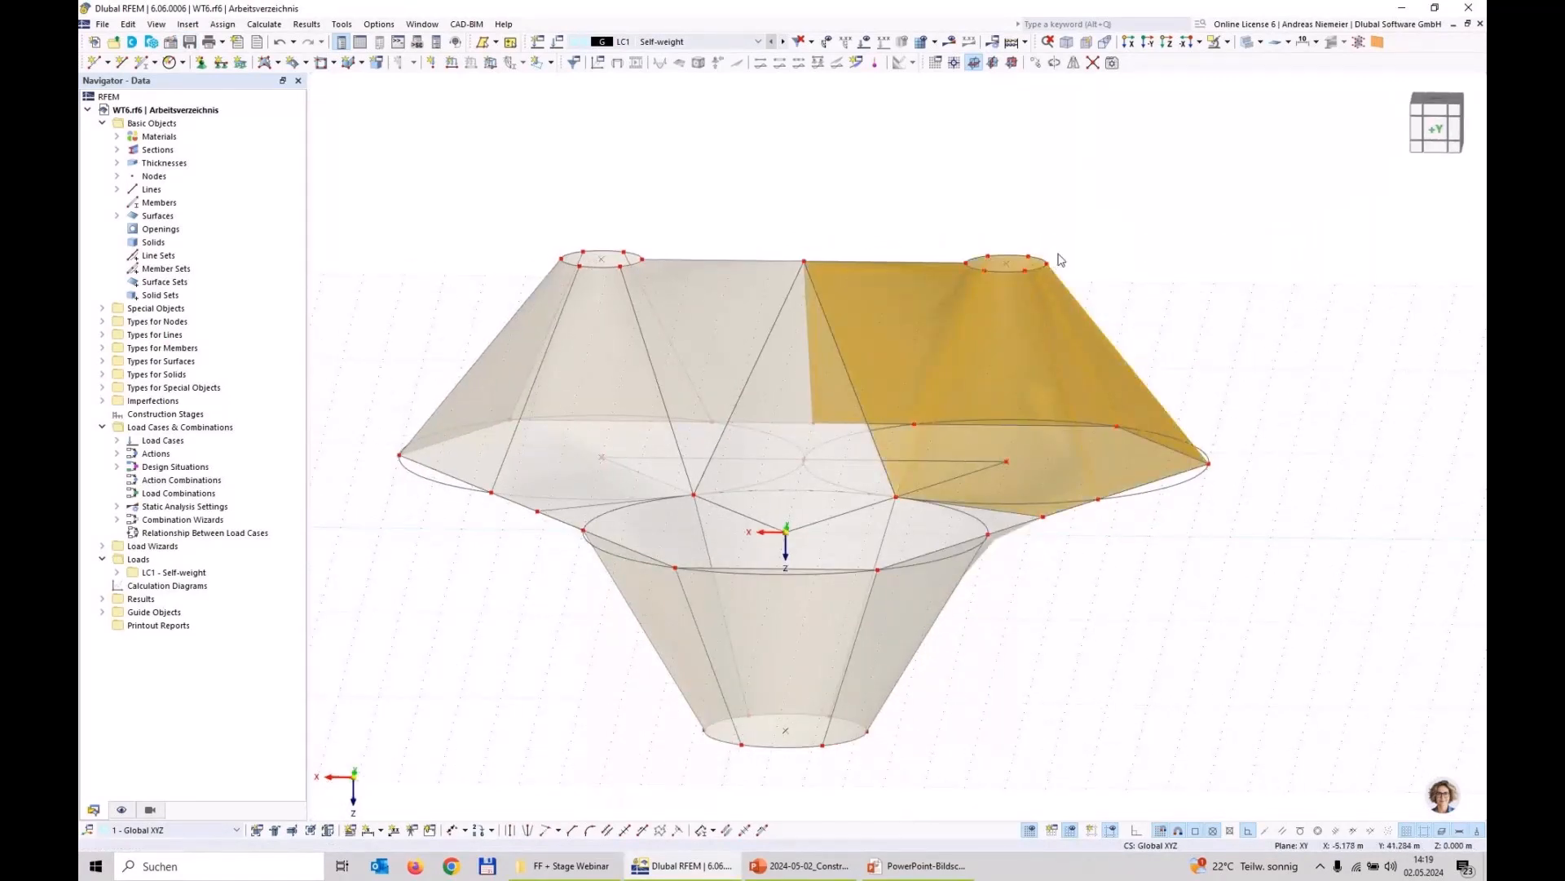
right_click(1035, 292)
left_click(938, 341)
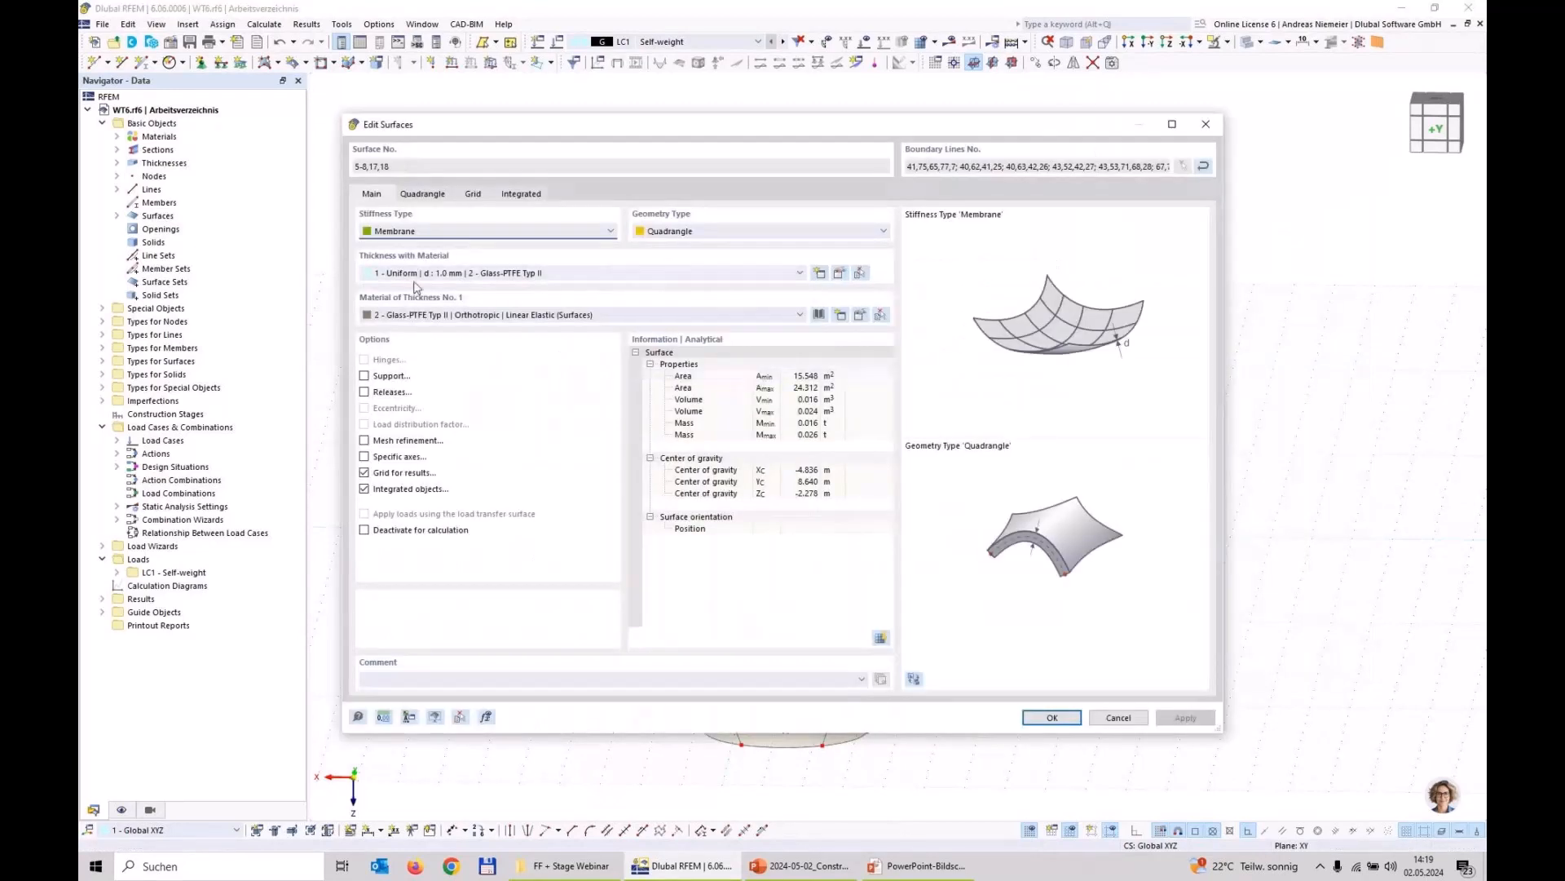
left_click(366, 457)
left_click(477, 194)
left_click(481, 235)
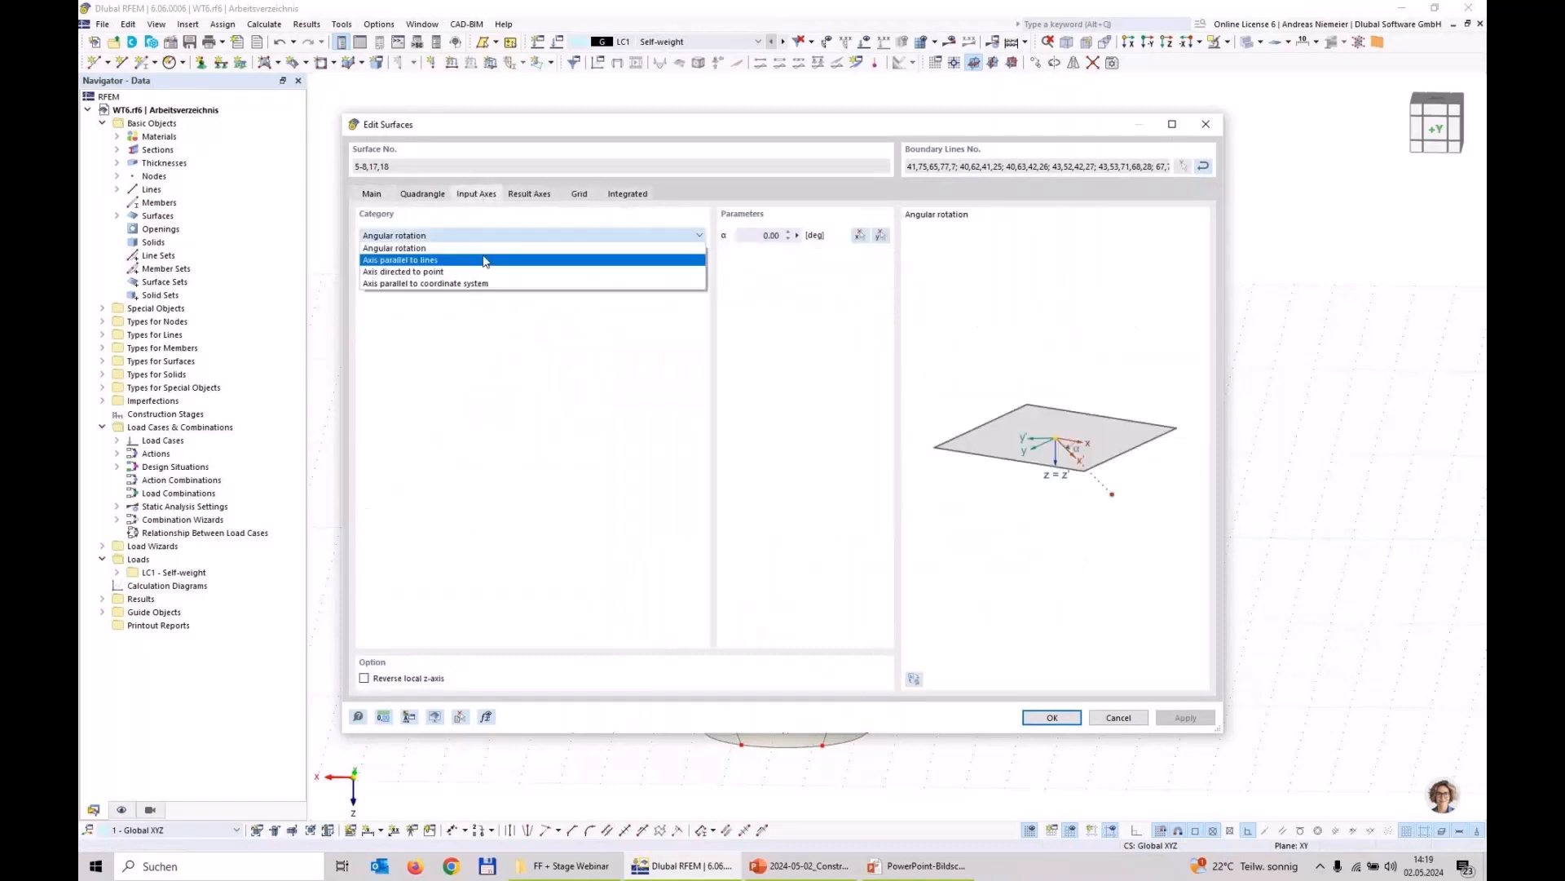
left_click(407, 272)
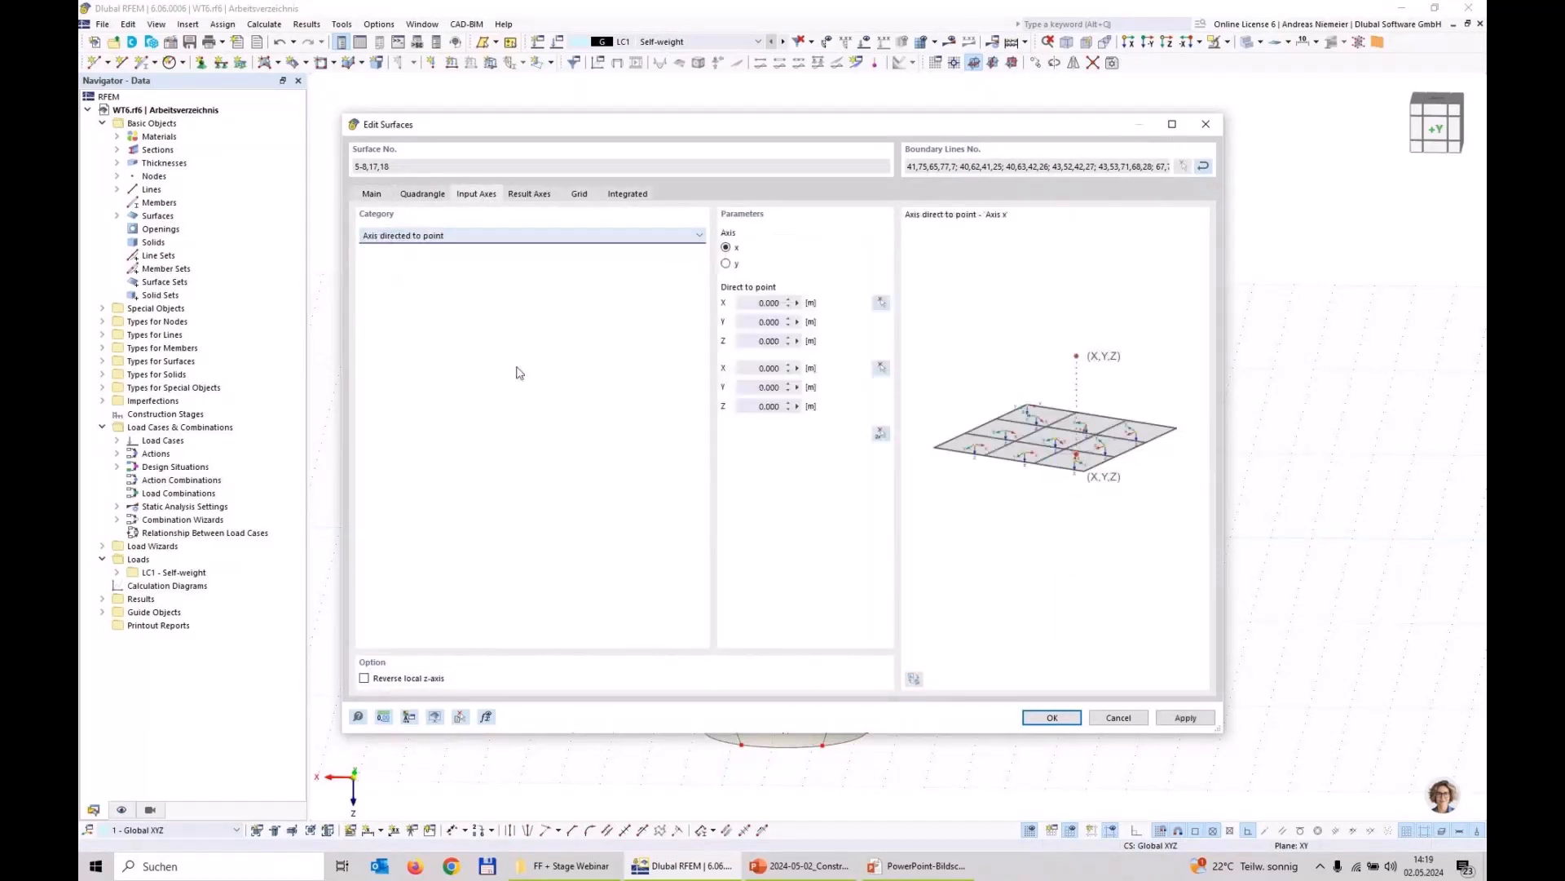
Step: Use the negative X raised circle's centre (-5.000, 8.660, -5.000 m) for both direction points, set the first point's Z to 0, and apply
left_click(877, 435)
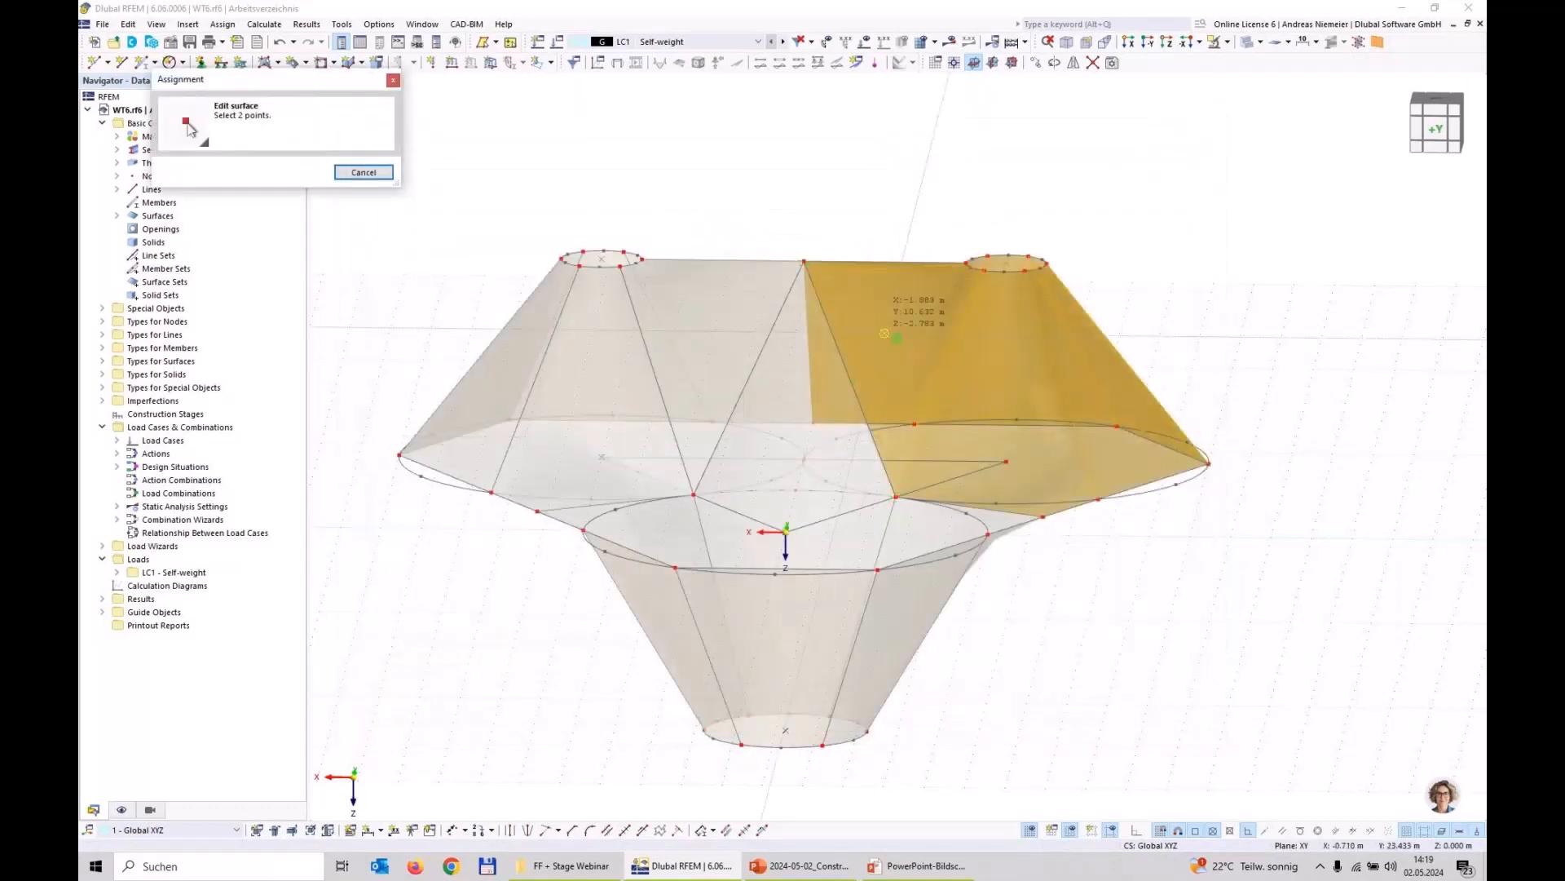
scroll(892, 396, "up", 5)
left_click(893, 389)
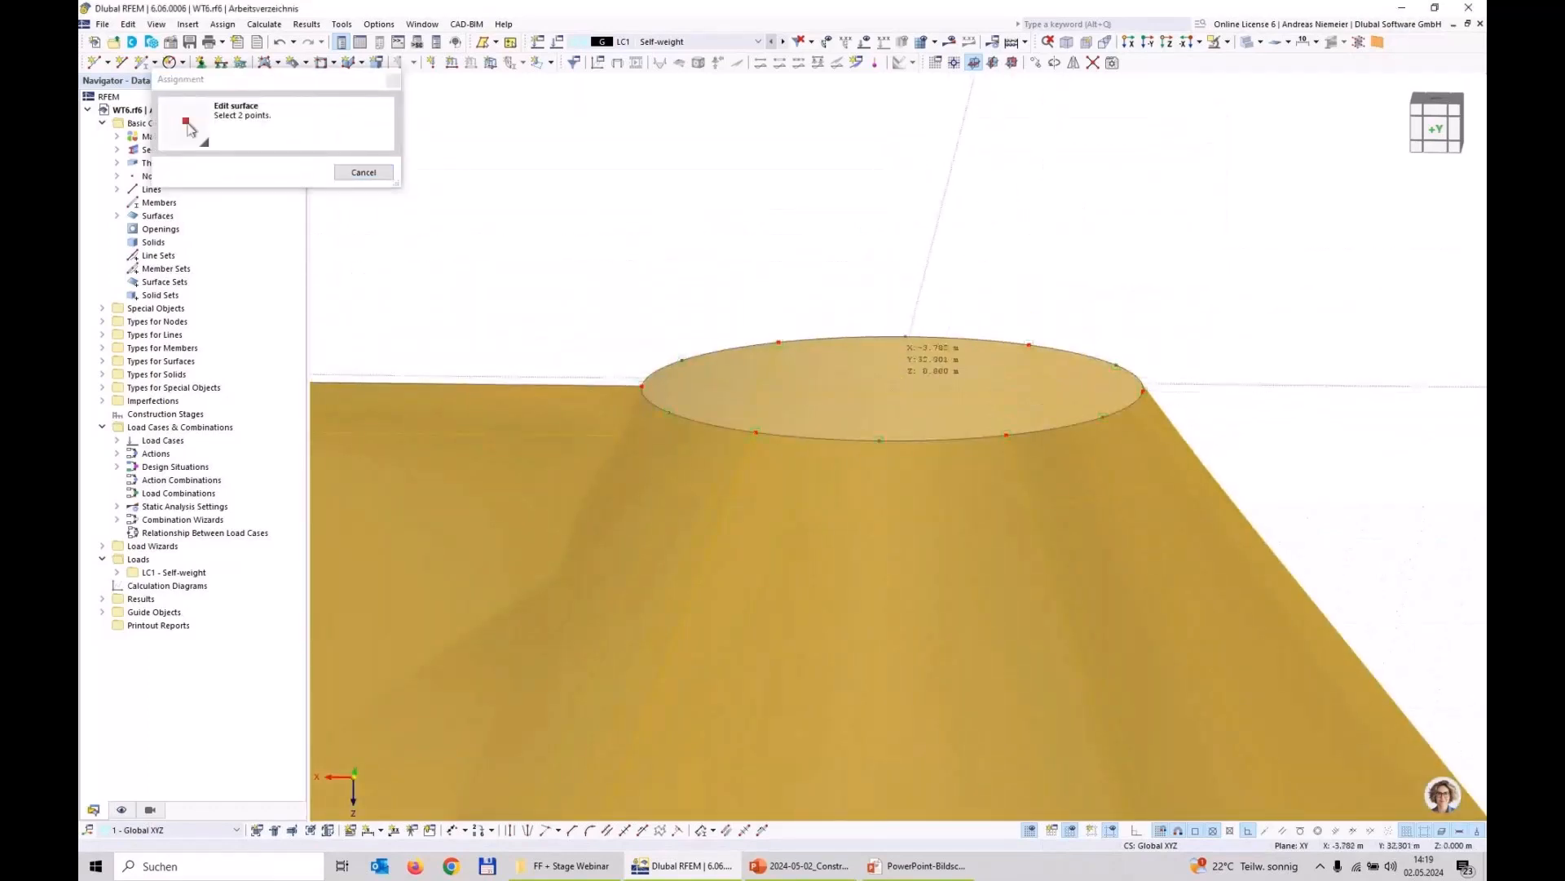
left_click(893, 389)
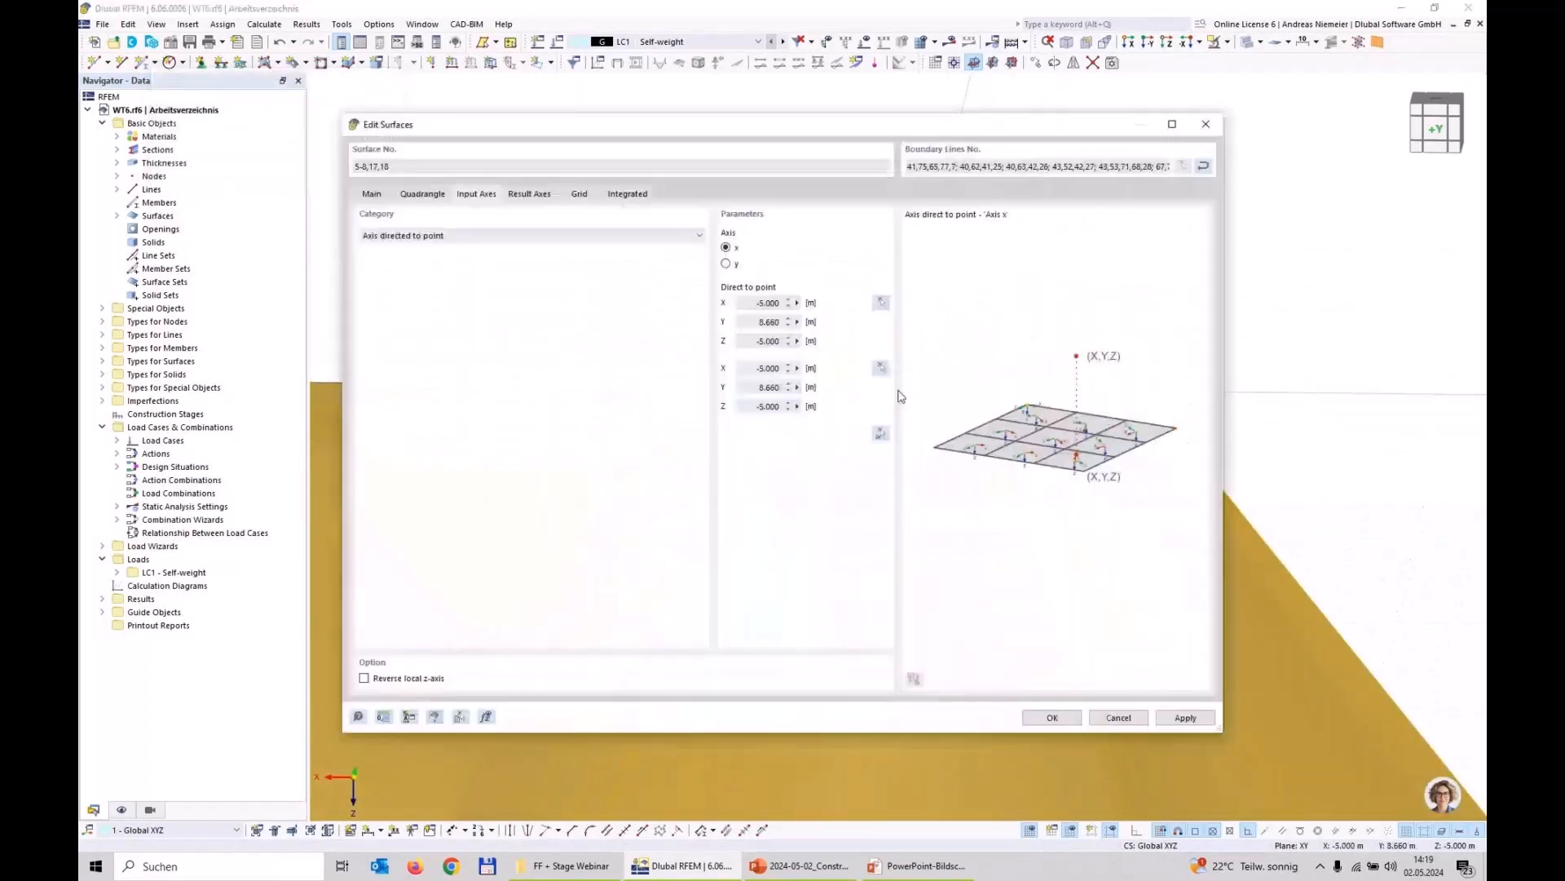
double_click(762, 341)
type("0")
left_click(1052, 716)
scroll(898, 247, "down", 9)
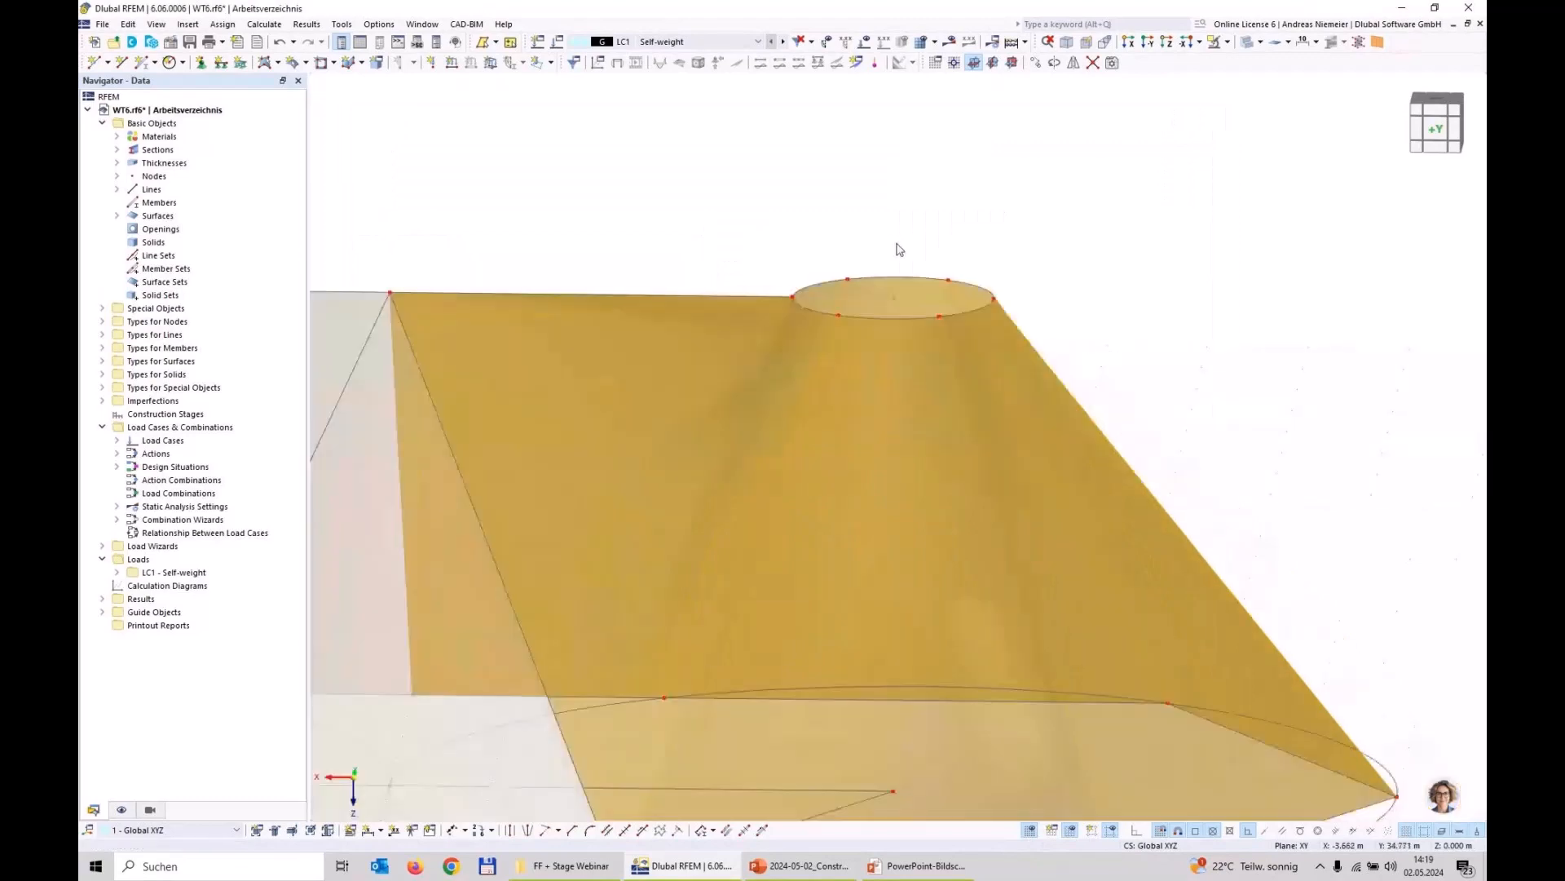
left_click(952, 583)
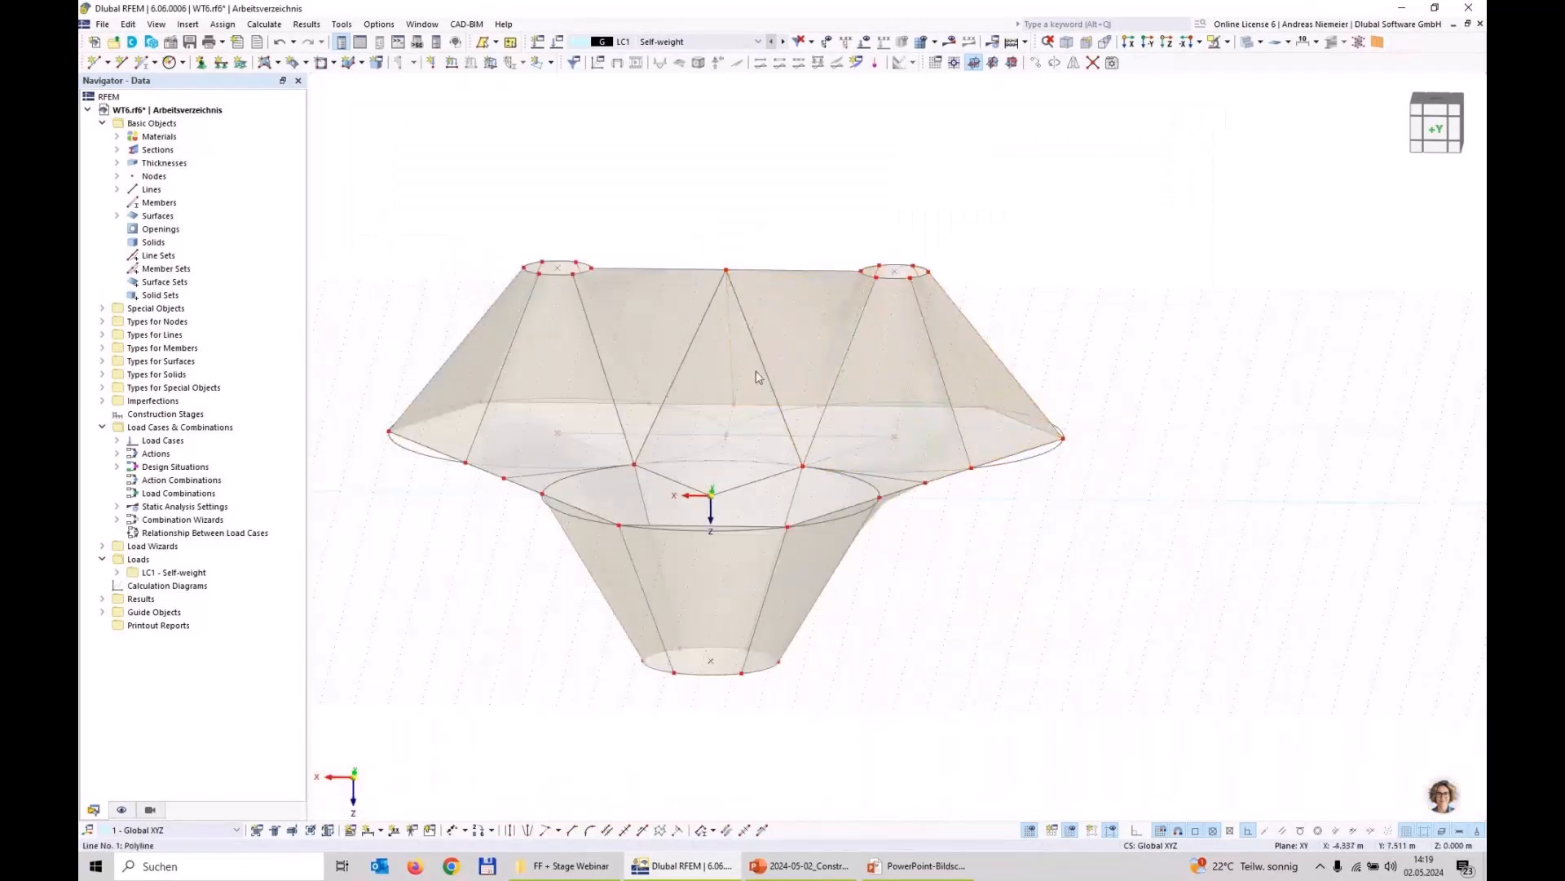
Step: For all surfaces around the positive X high point, enable specific axes and set the input axes category to Axis directed to point
left_click_drag(643, 173, 478, 326)
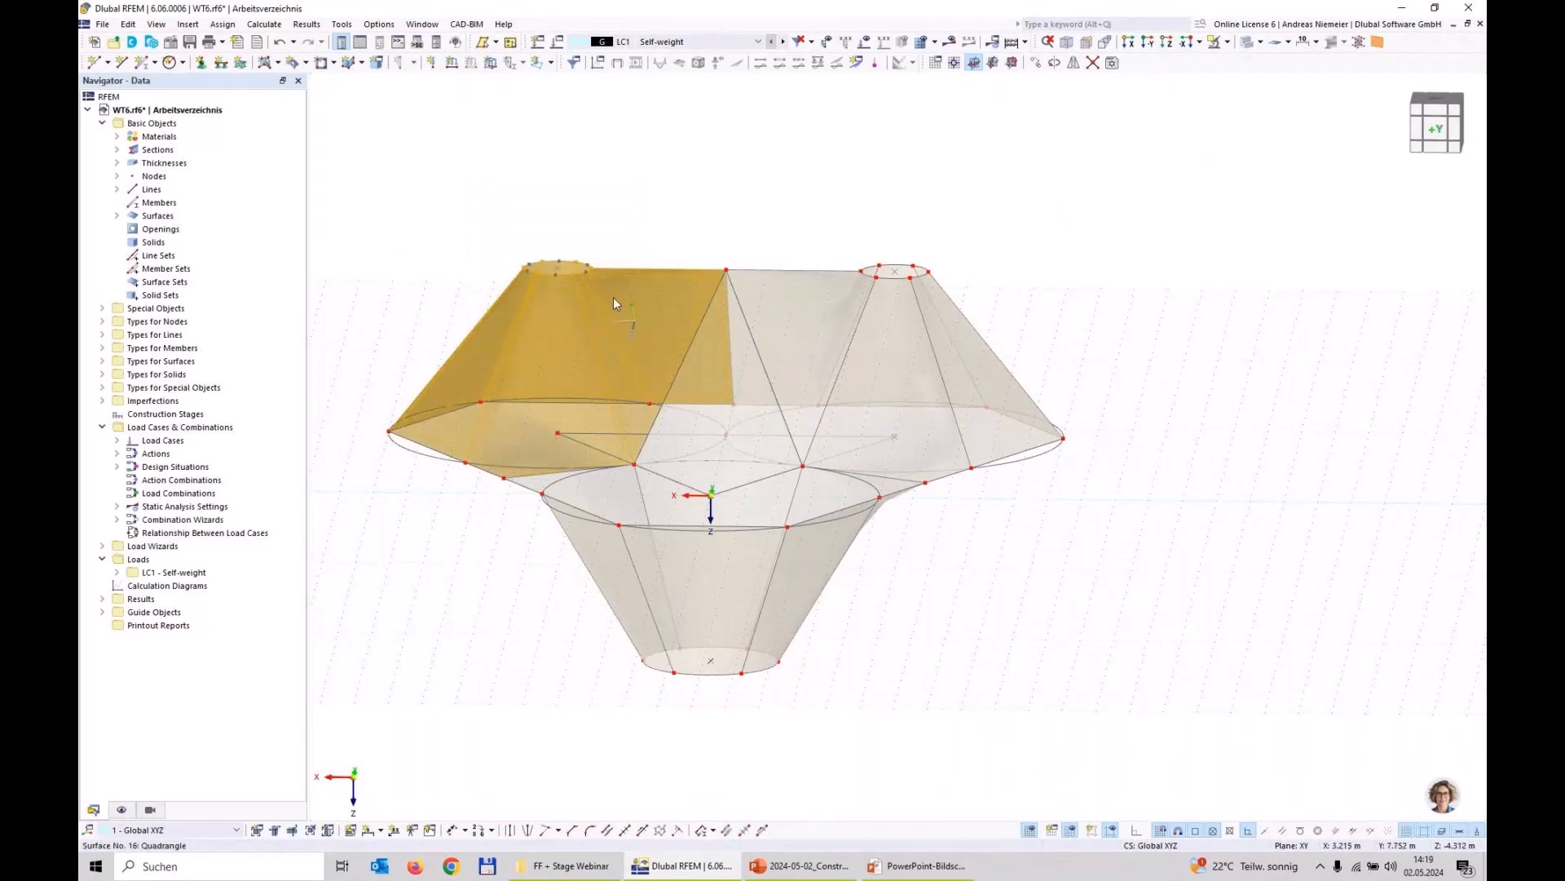
right_click(628, 401)
mouse_move(782, 359)
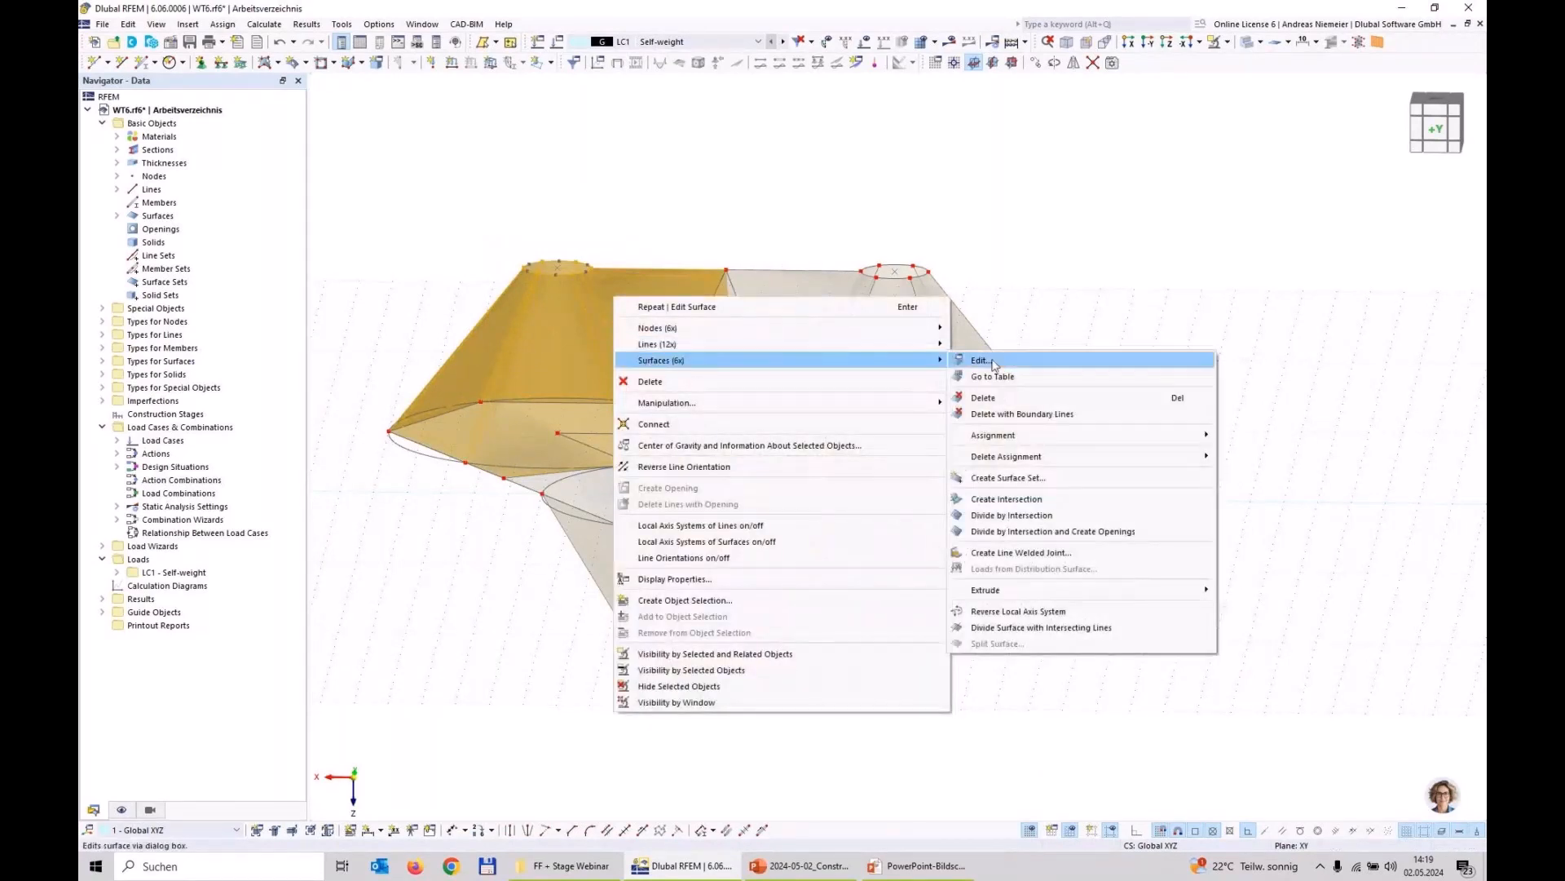
left_click(981, 360)
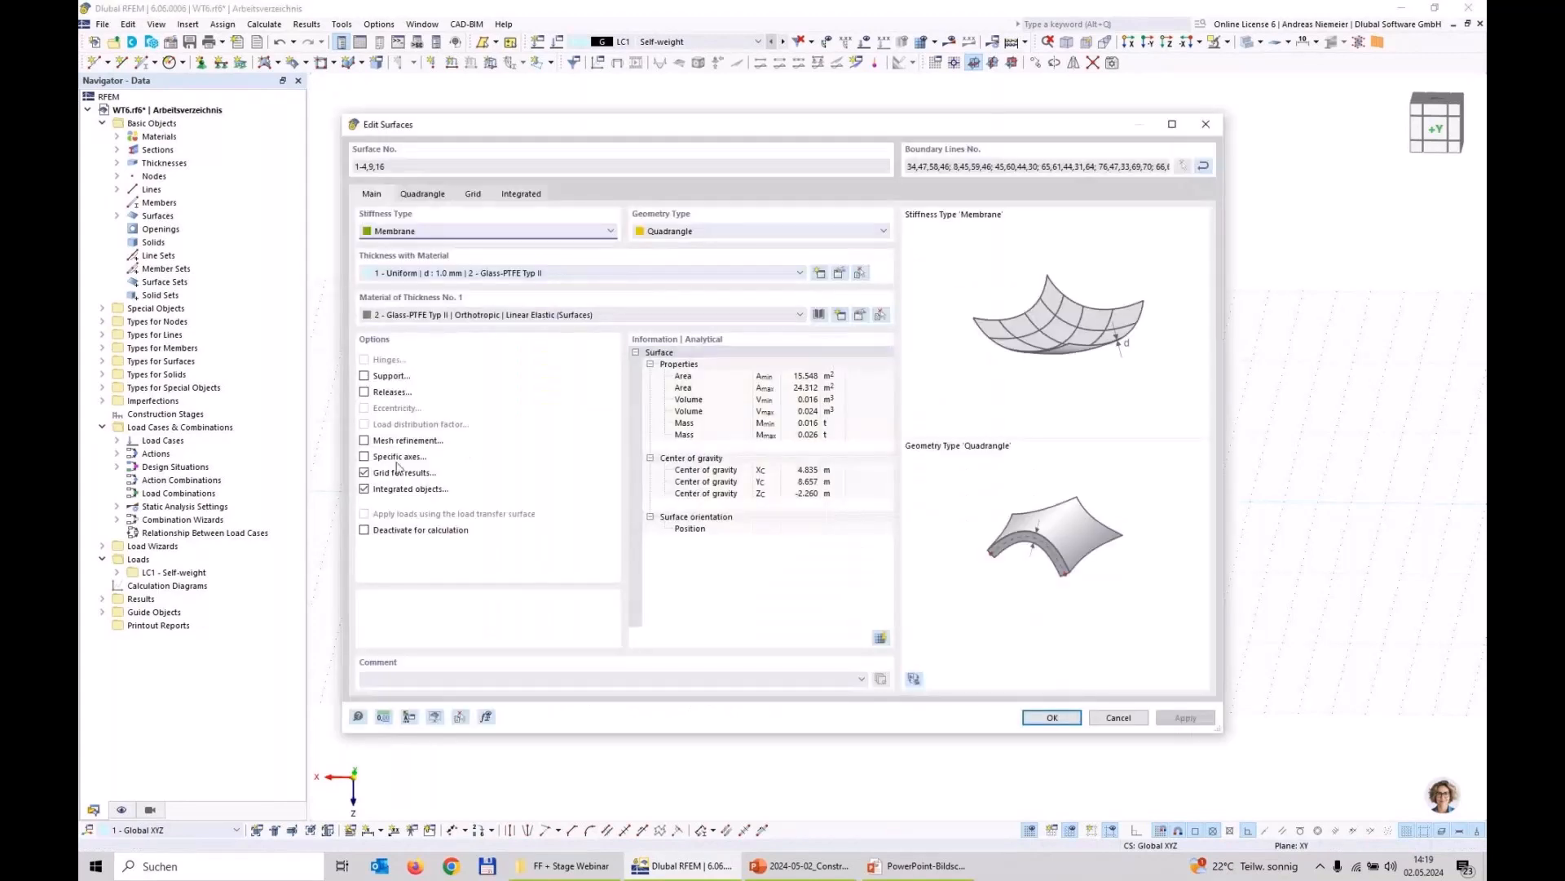
left_click(394, 459)
left_click(476, 194)
left_click(473, 236)
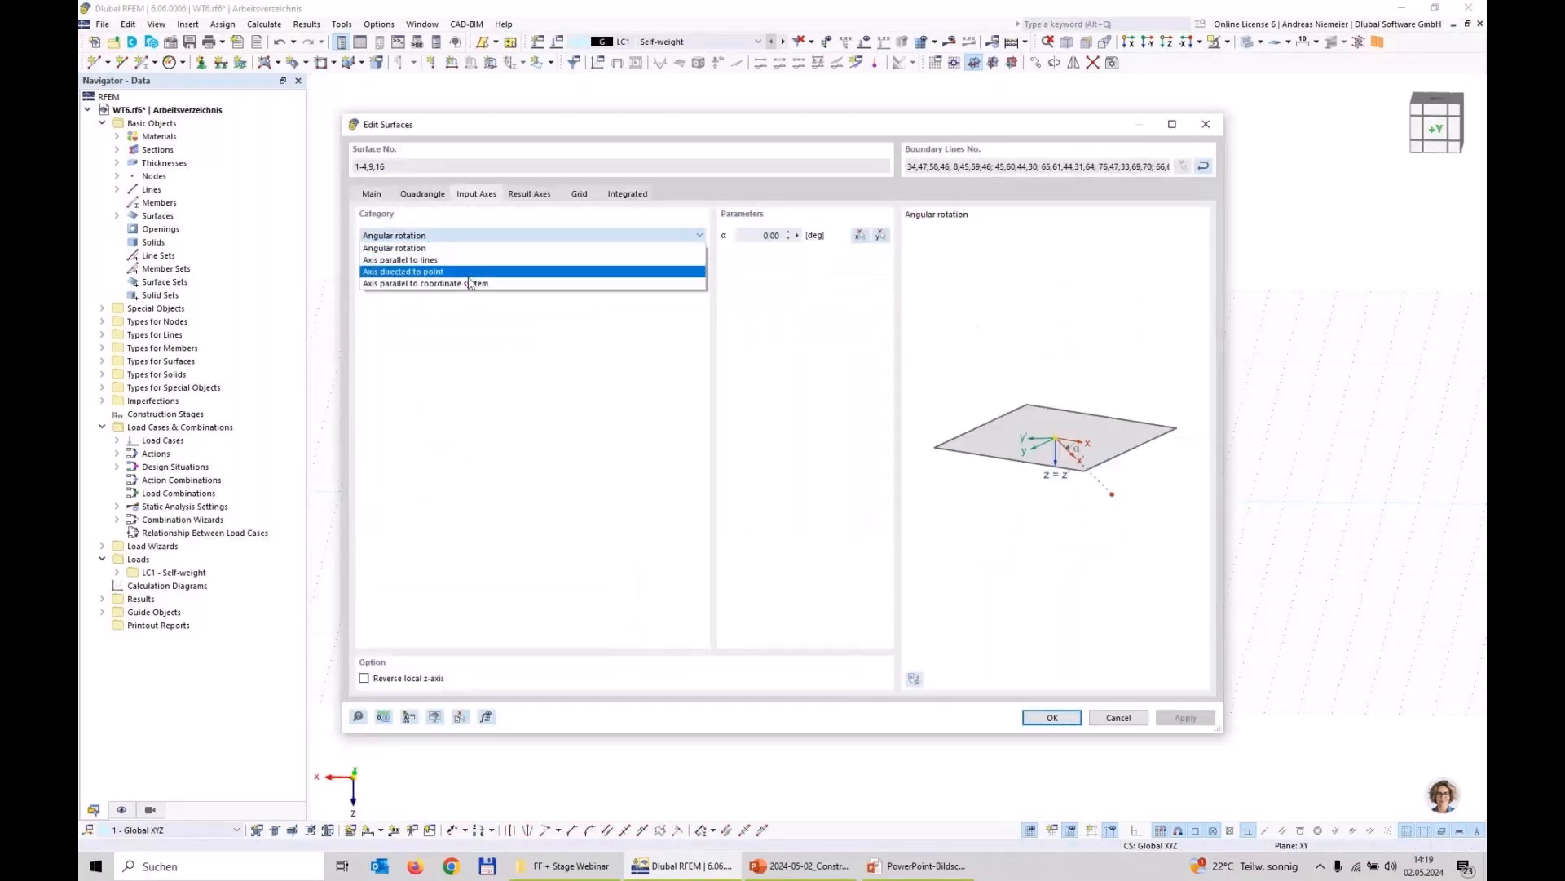
left_click(467, 280)
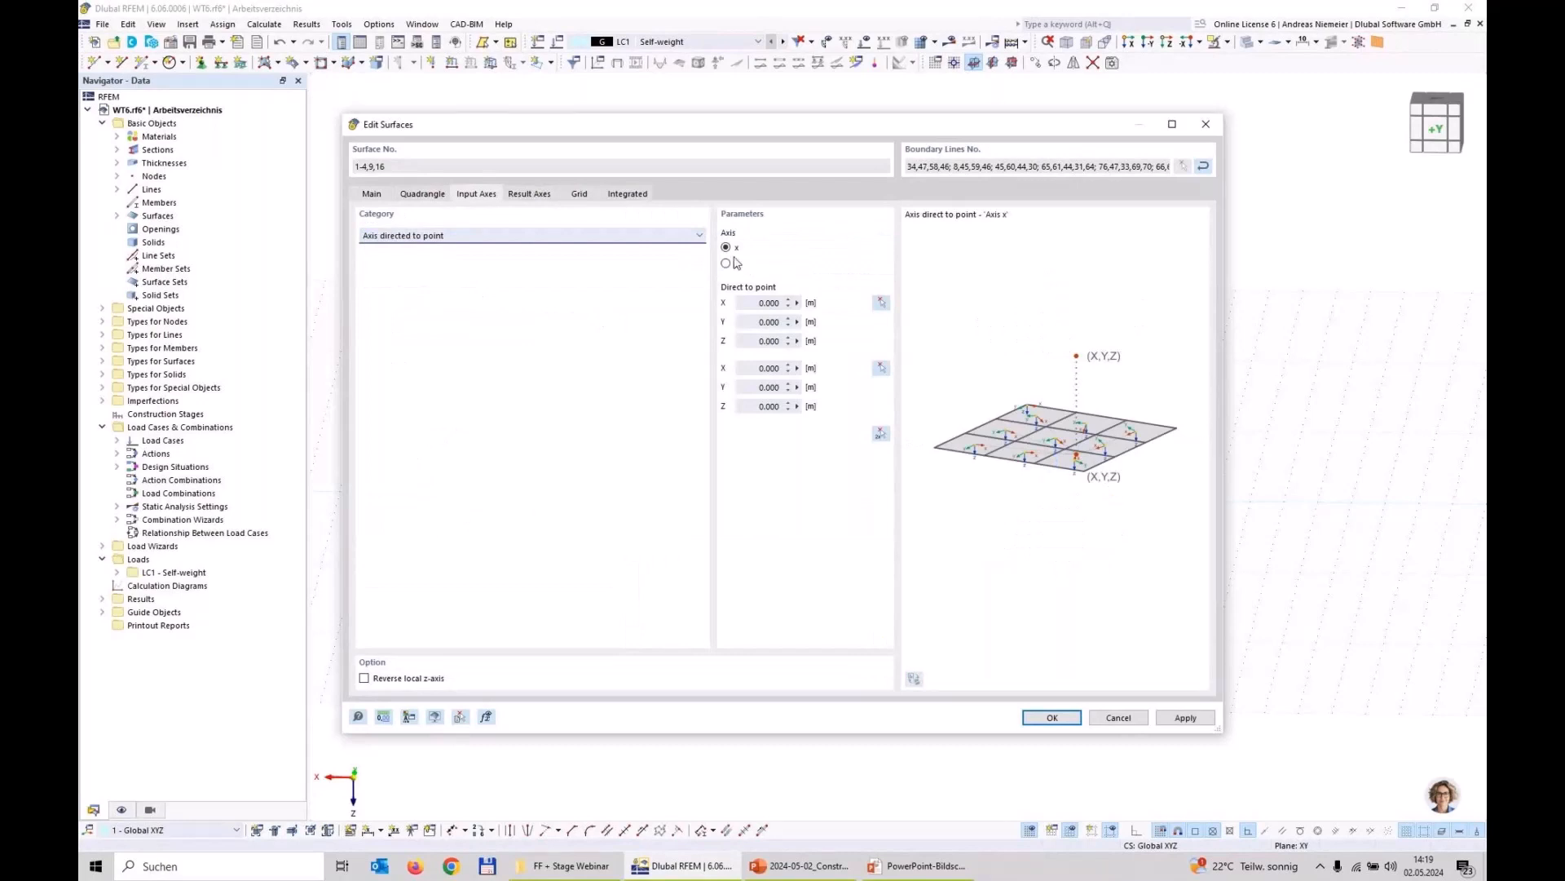
Step: Use the positive X raised circle's centre (5.000, 8.660, -5.000 m) for both direction points, set the first point's Z to 0, and apply
left_click(881, 434)
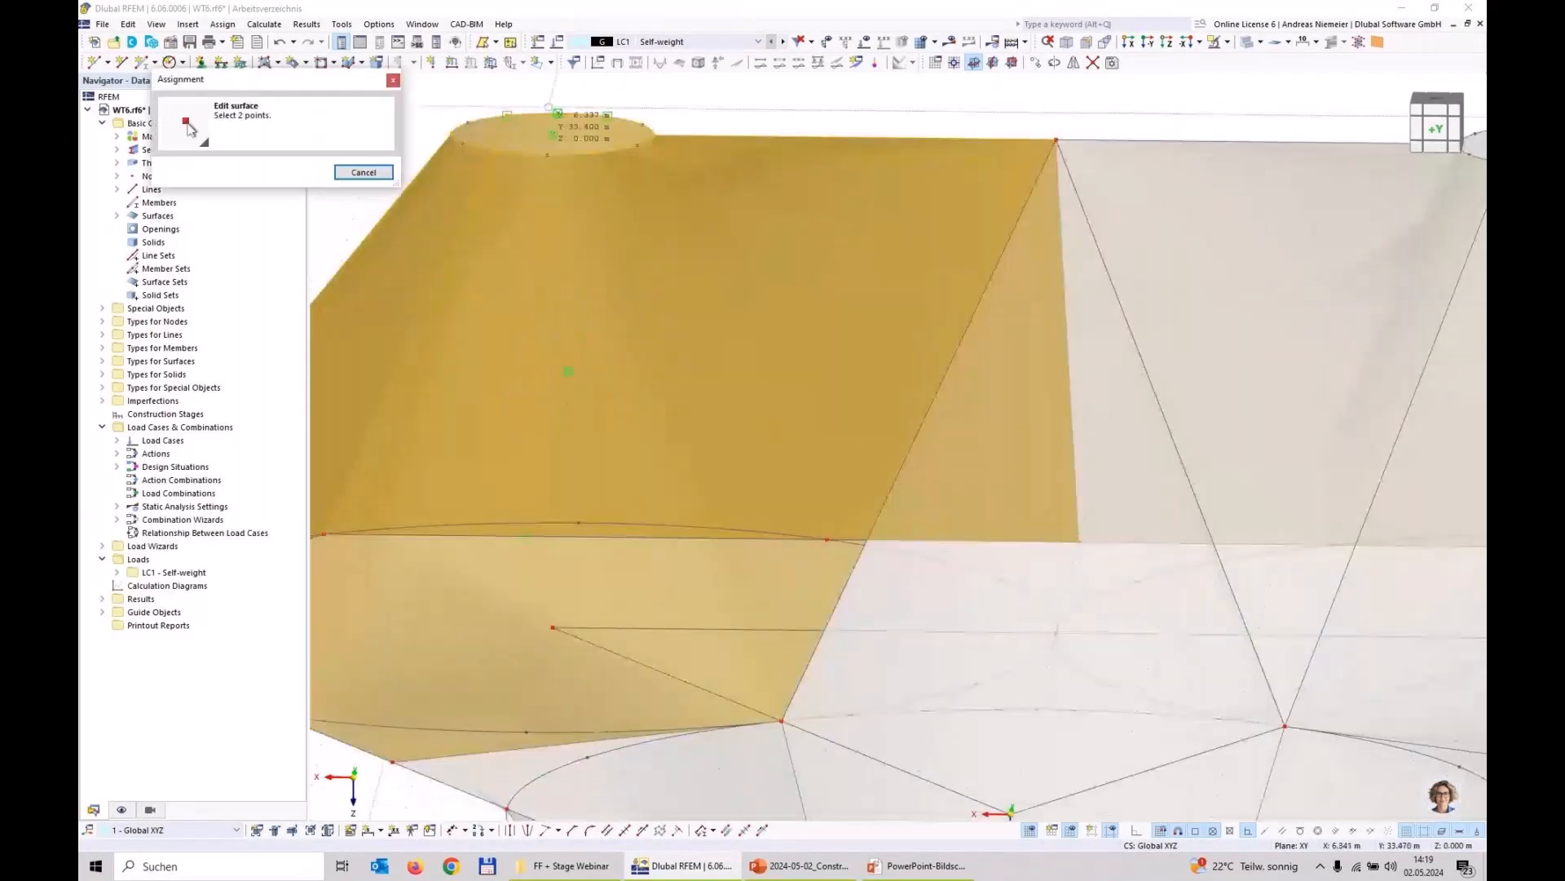
left_click(558, 112)
left_click(558, 112)
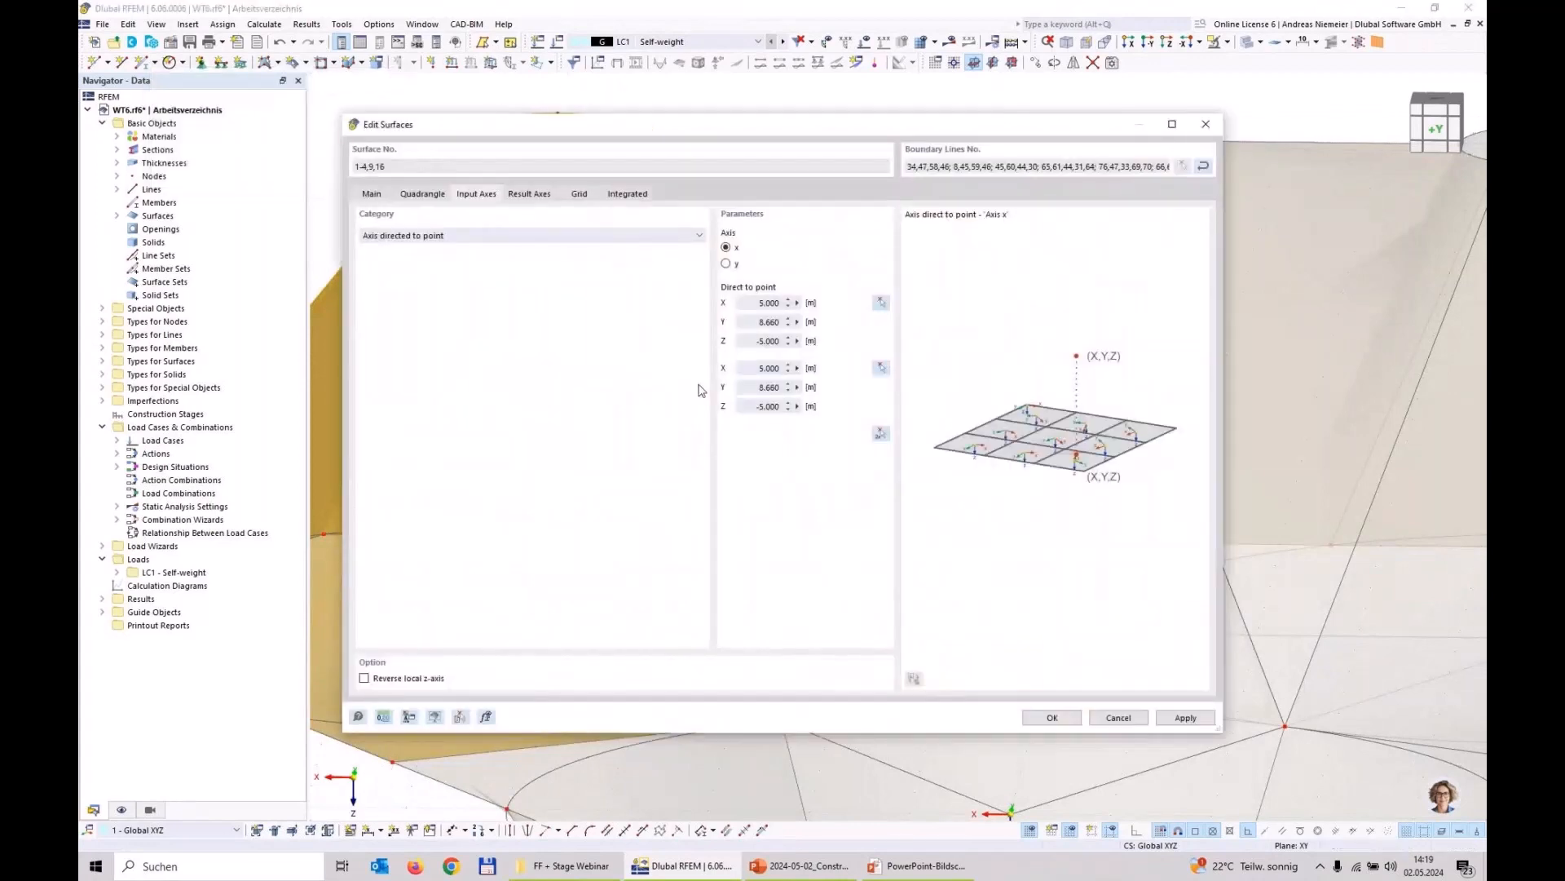
left_click(750, 340)
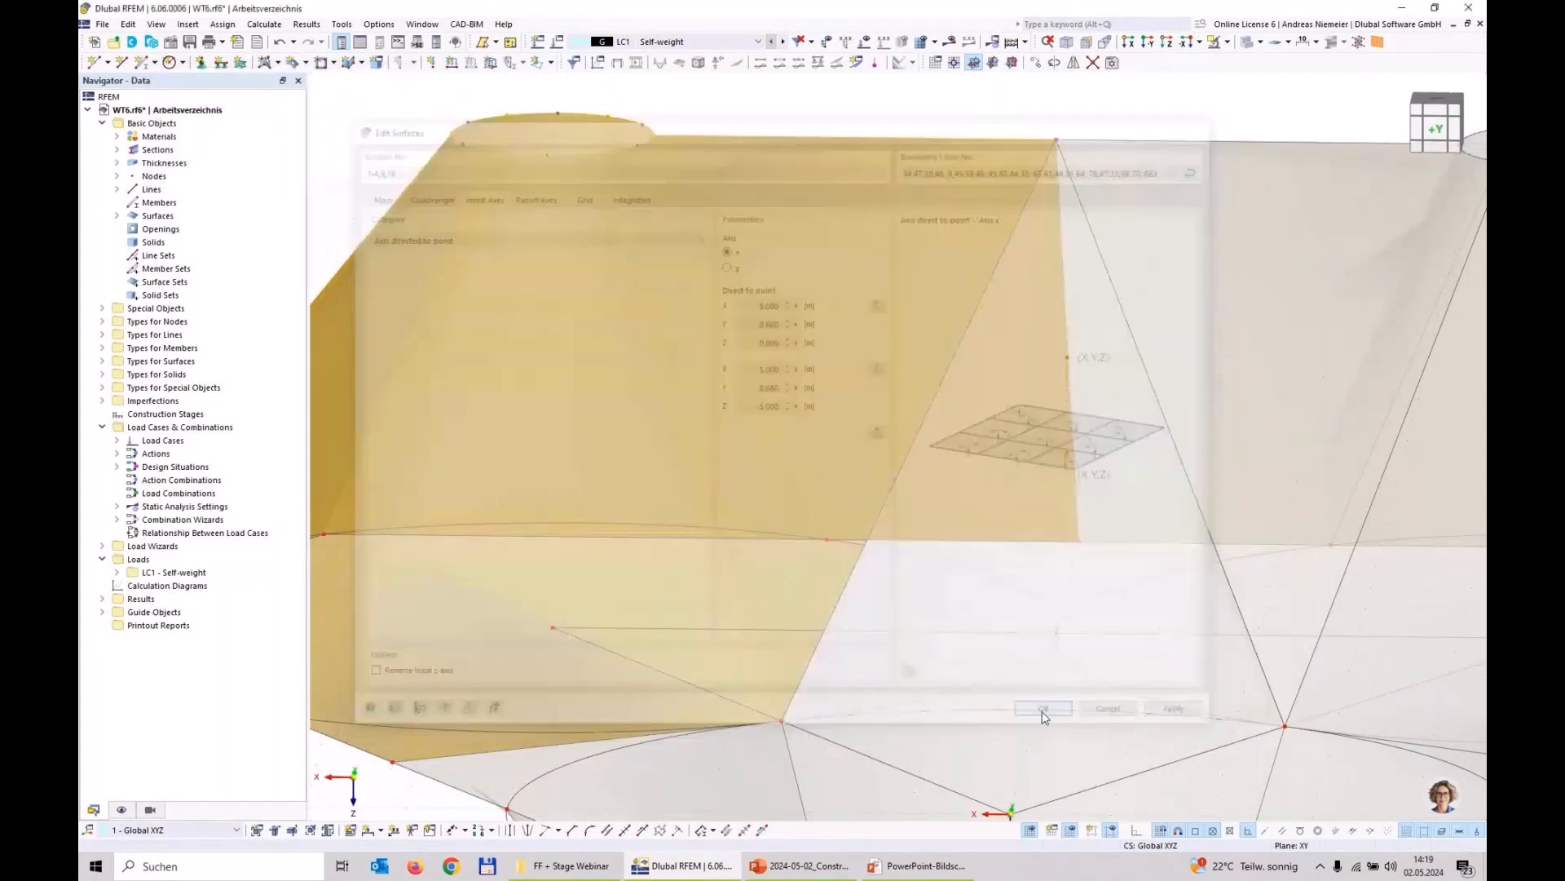
left_click(1047, 717)
scroll(684, 324, "down", 6)
left_click(935, 573)
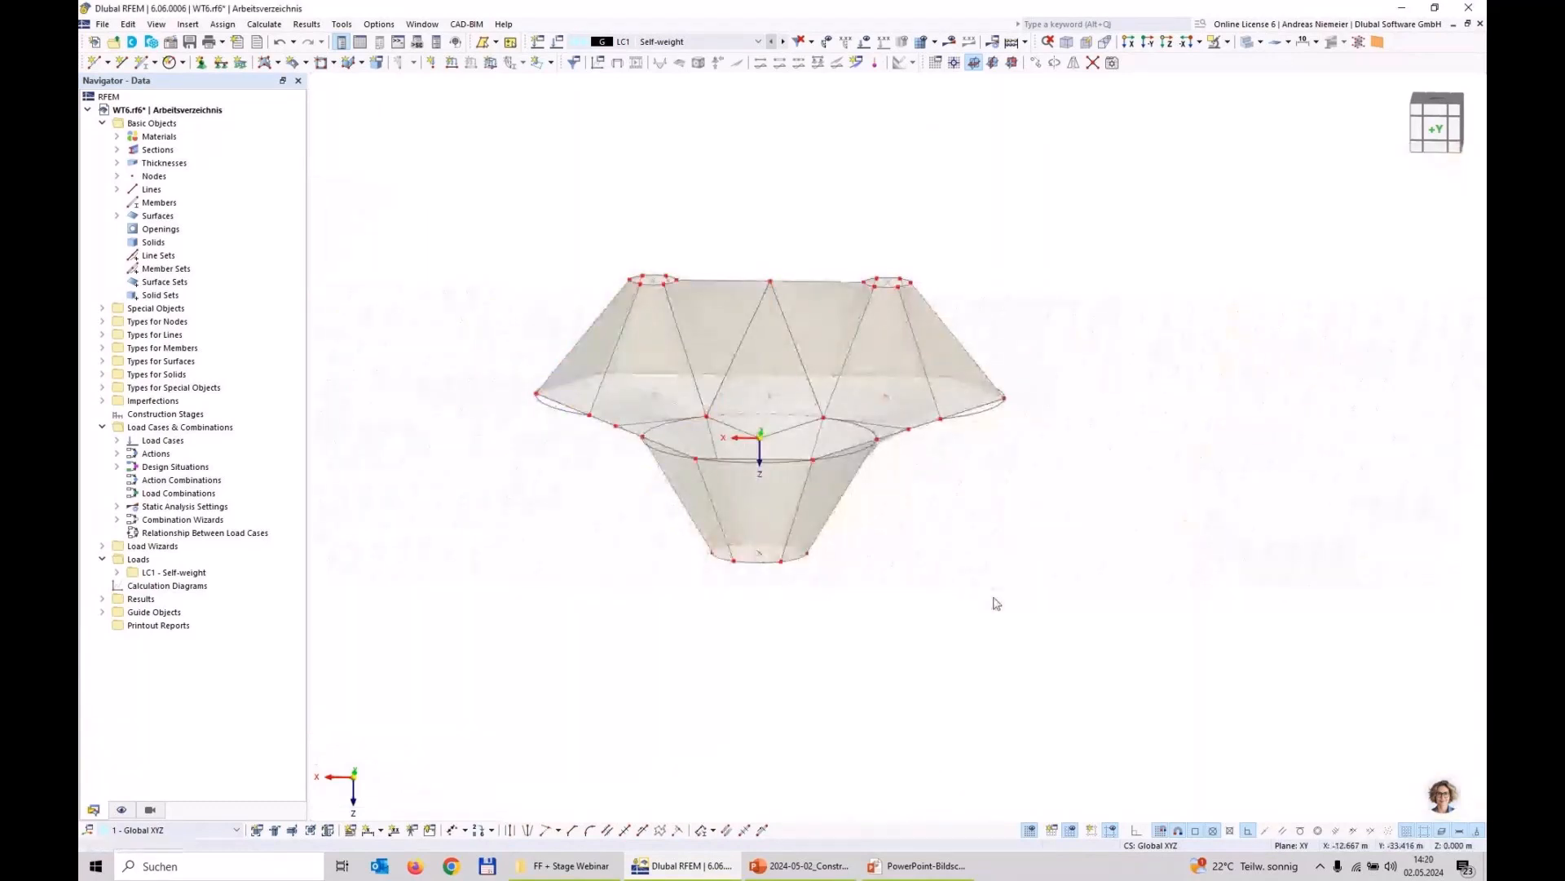
Step: For all surfaces around the low point, plus the triangular surface between the high points, enable specific axes with the category Axis directed to point
left_click_drag(1017, 604, 722, 537)
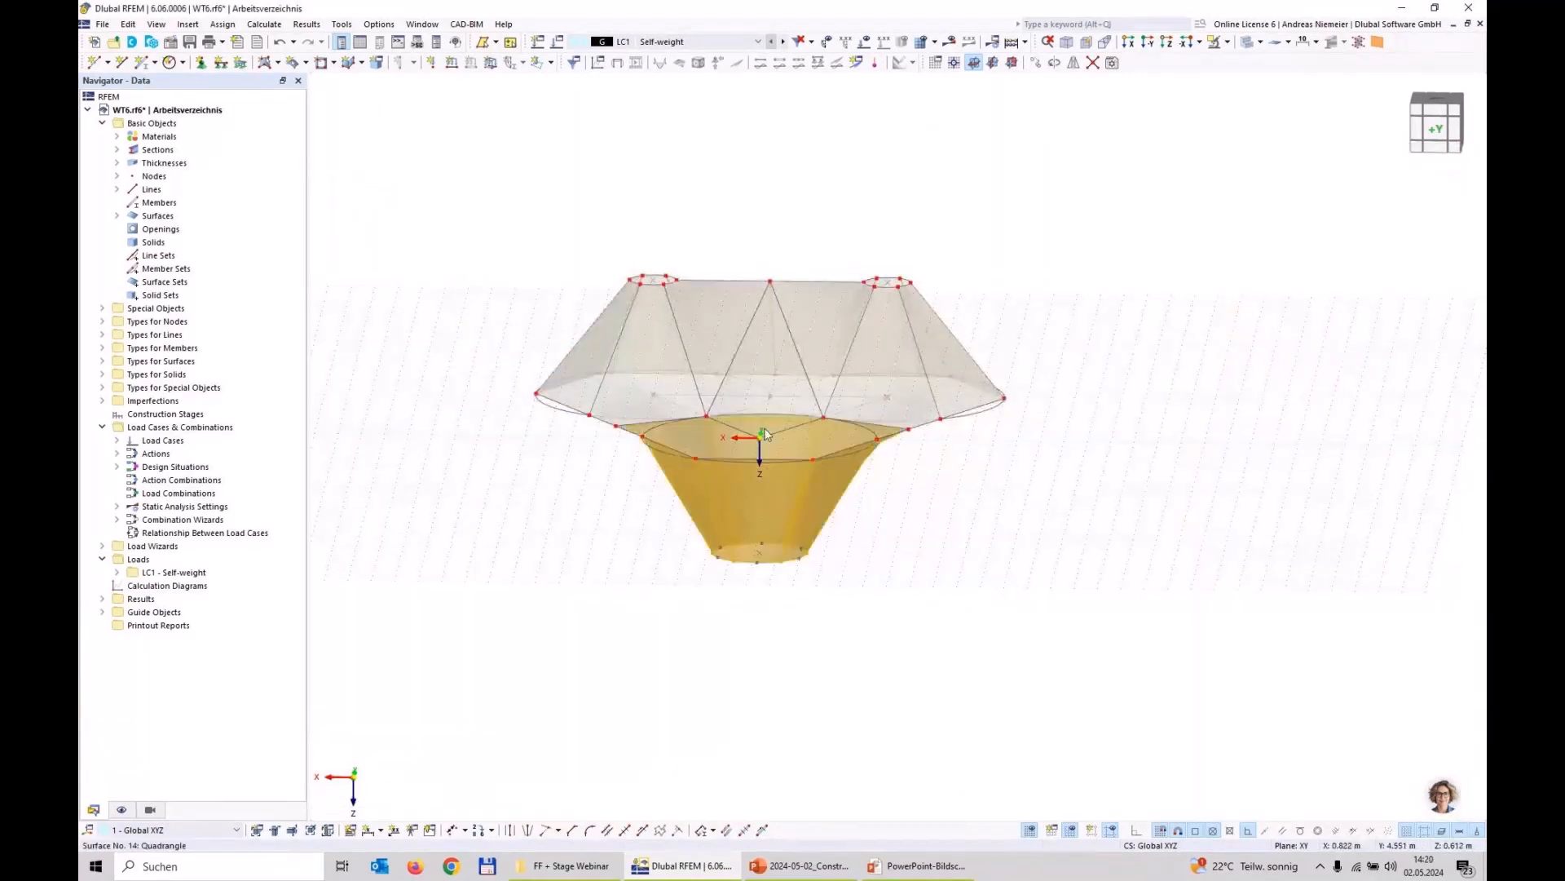
left_click(760, 361, "ctrl")
scroll(806, 500, "up", 3)
right_click(807, 501)
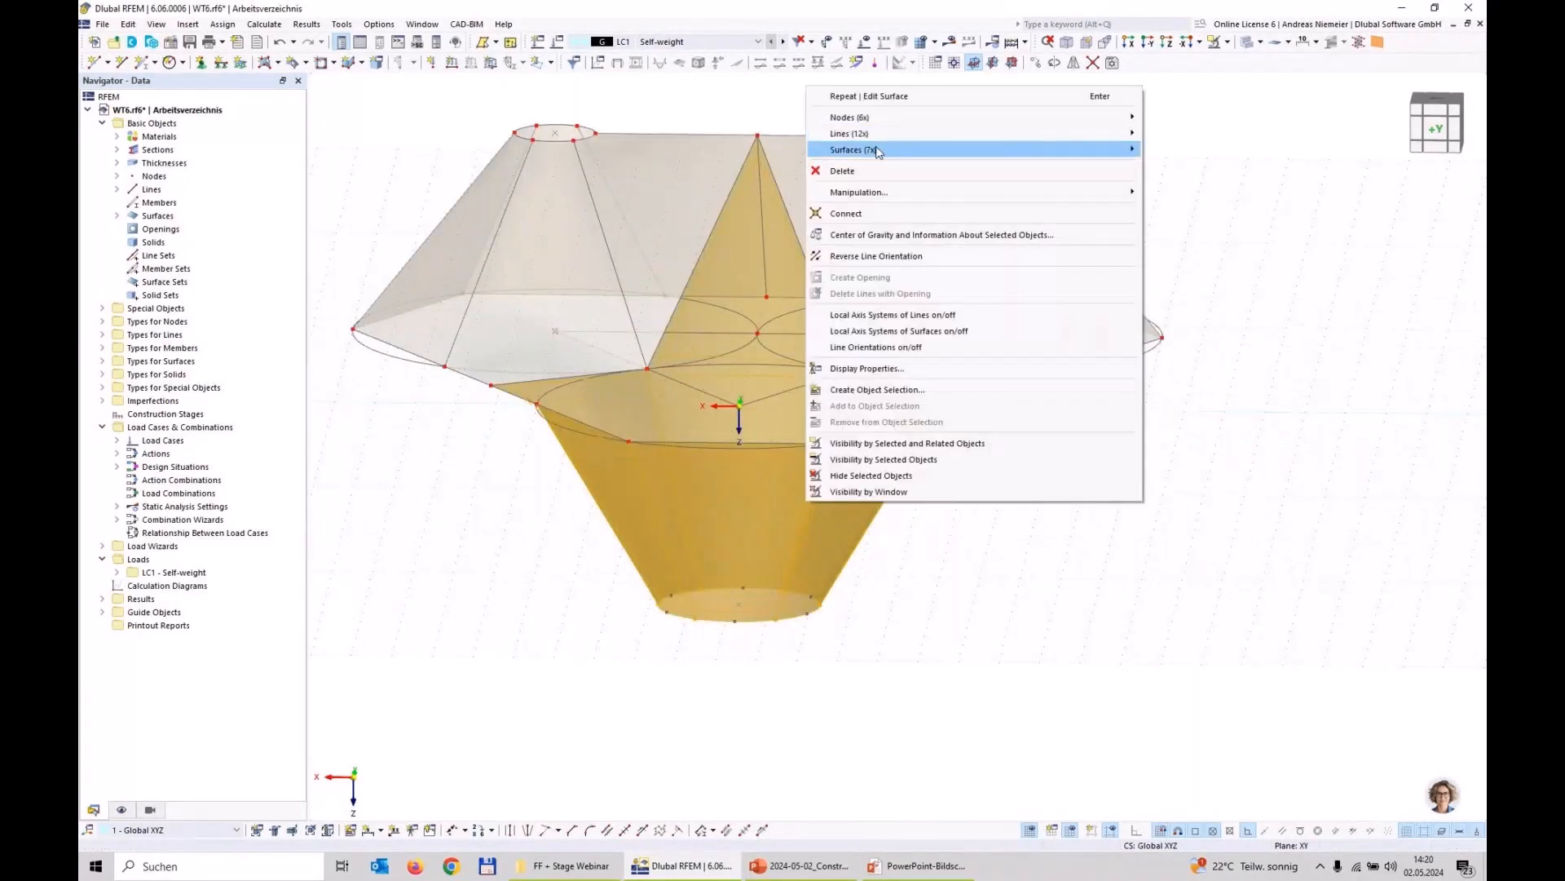
mouse_move(877, 150)
left_click(1199, 150)
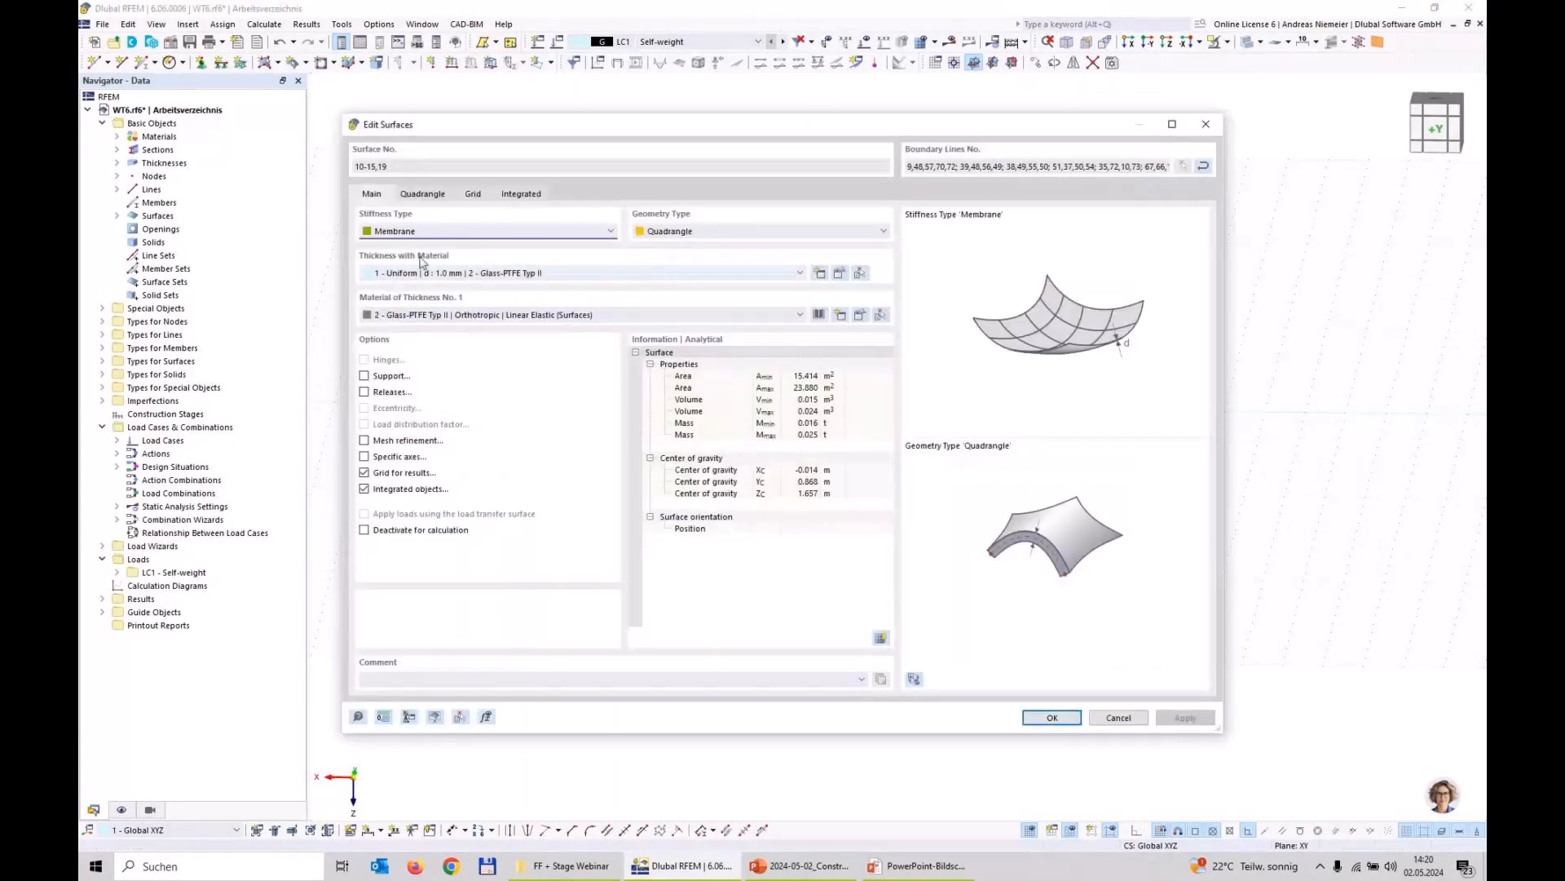
left_click(365, 456)
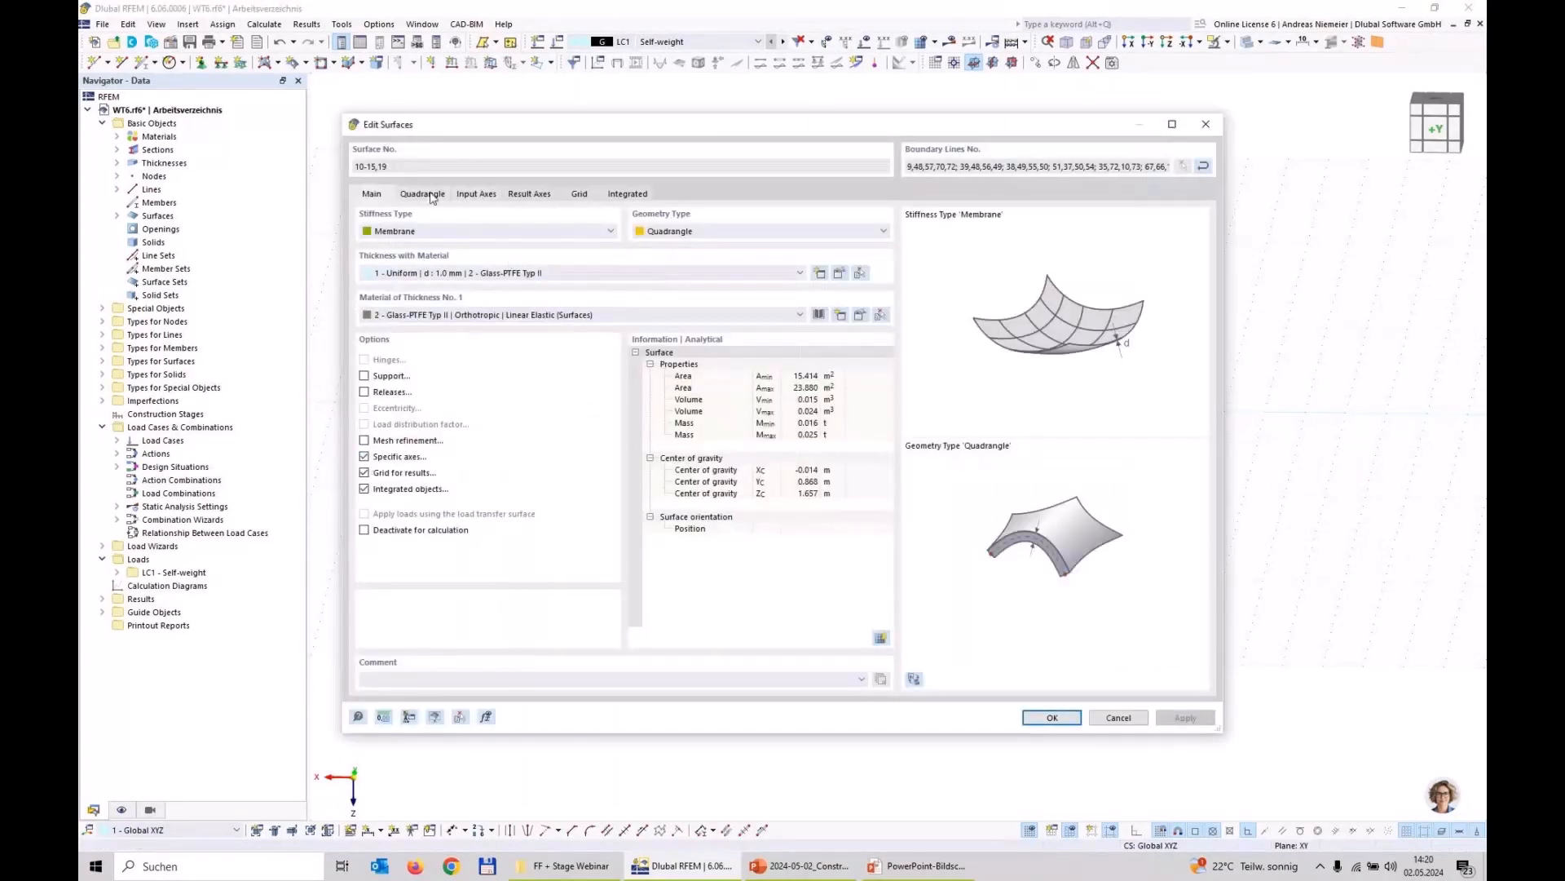
left_click(476, 194)
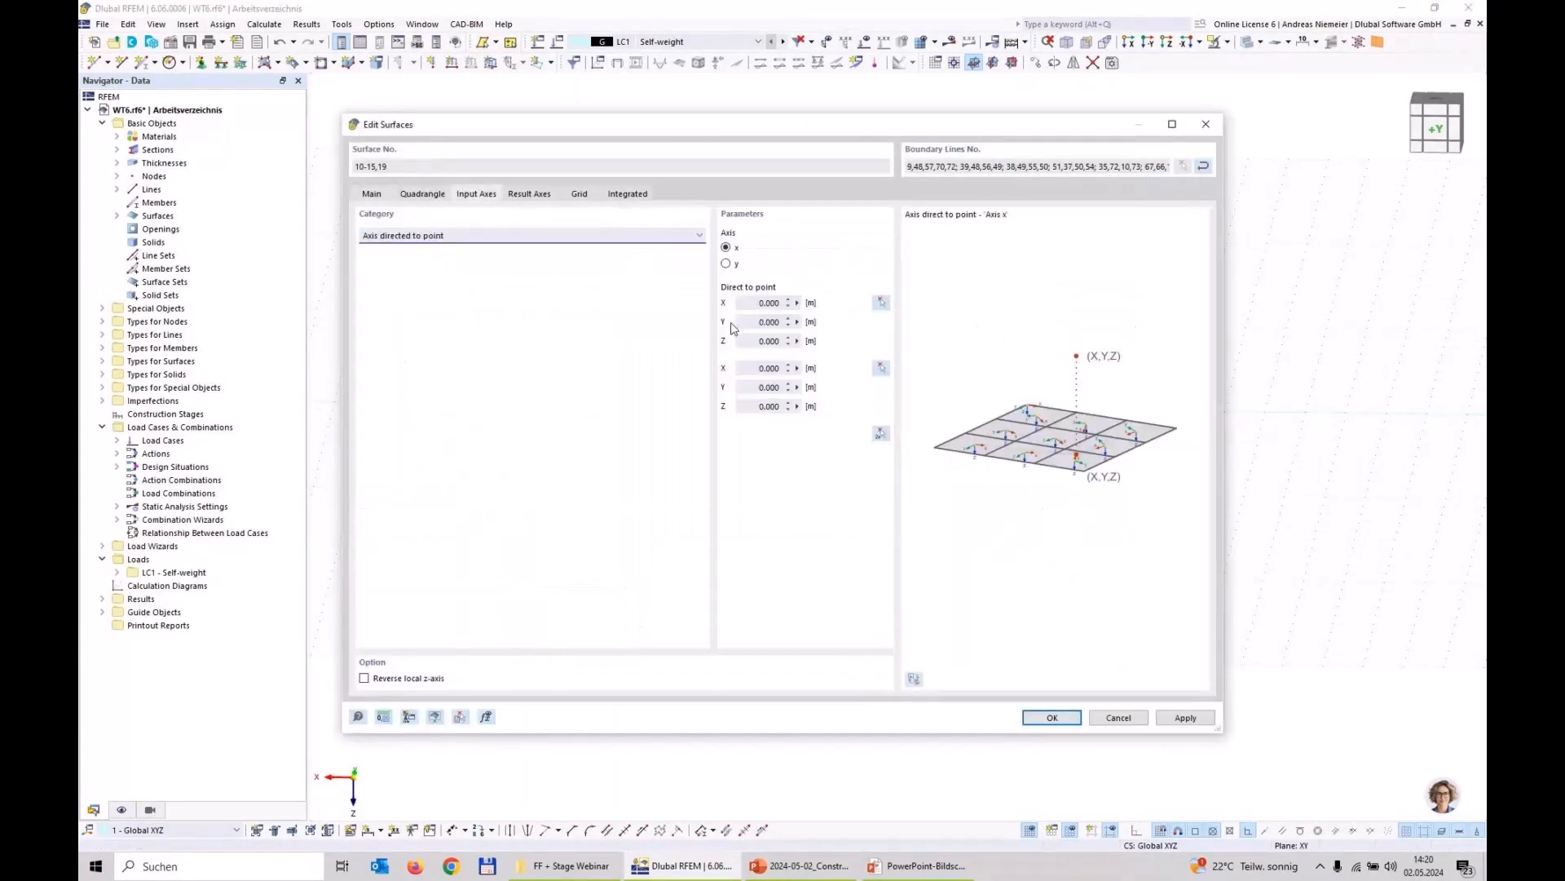
Step: Use the lower circle's centre (0.000, 0.000, 5.000 m) for both direction points, set the first point's Z to 0, and apply
left_click(889, 436)
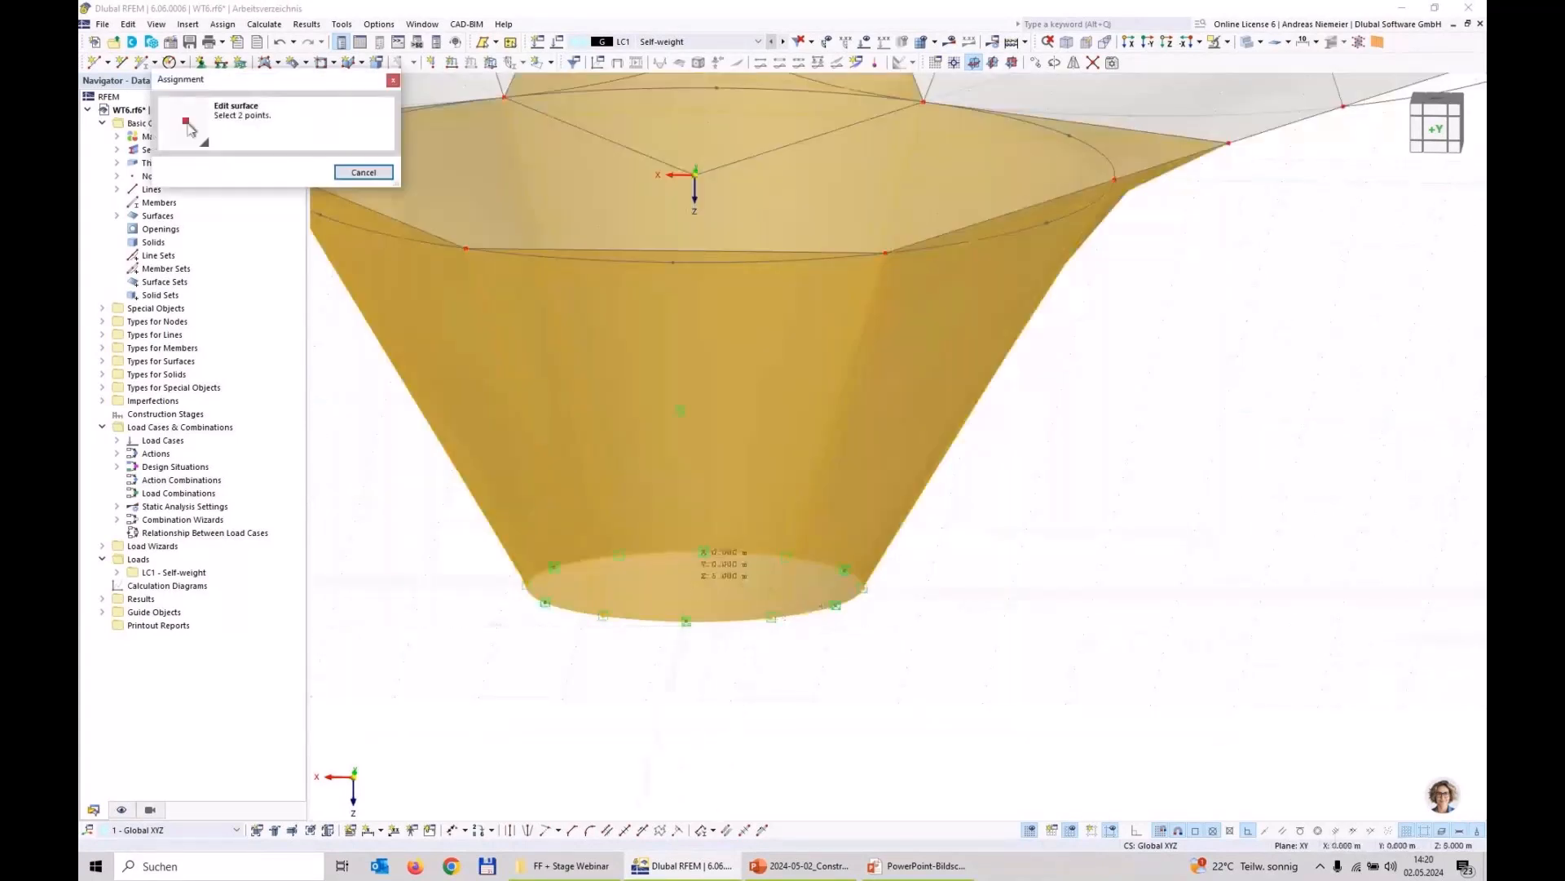
left_click(694, 586)
left_click_drag(756, 341, 807, 342)
type("0")
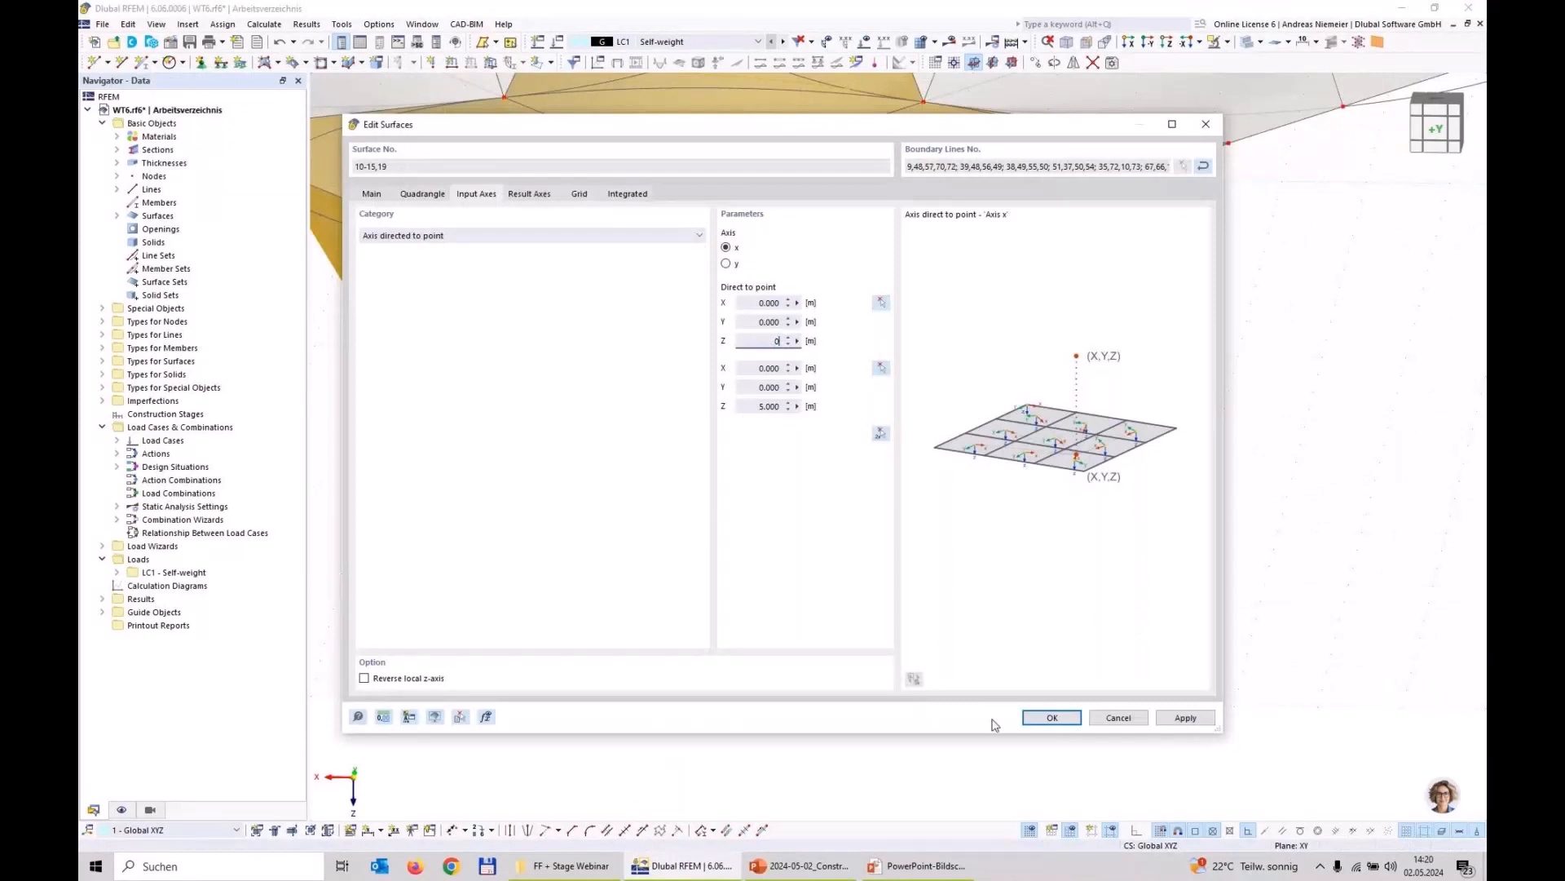
left_click(1052, 717)
scroll(893, 530, "down", 4)
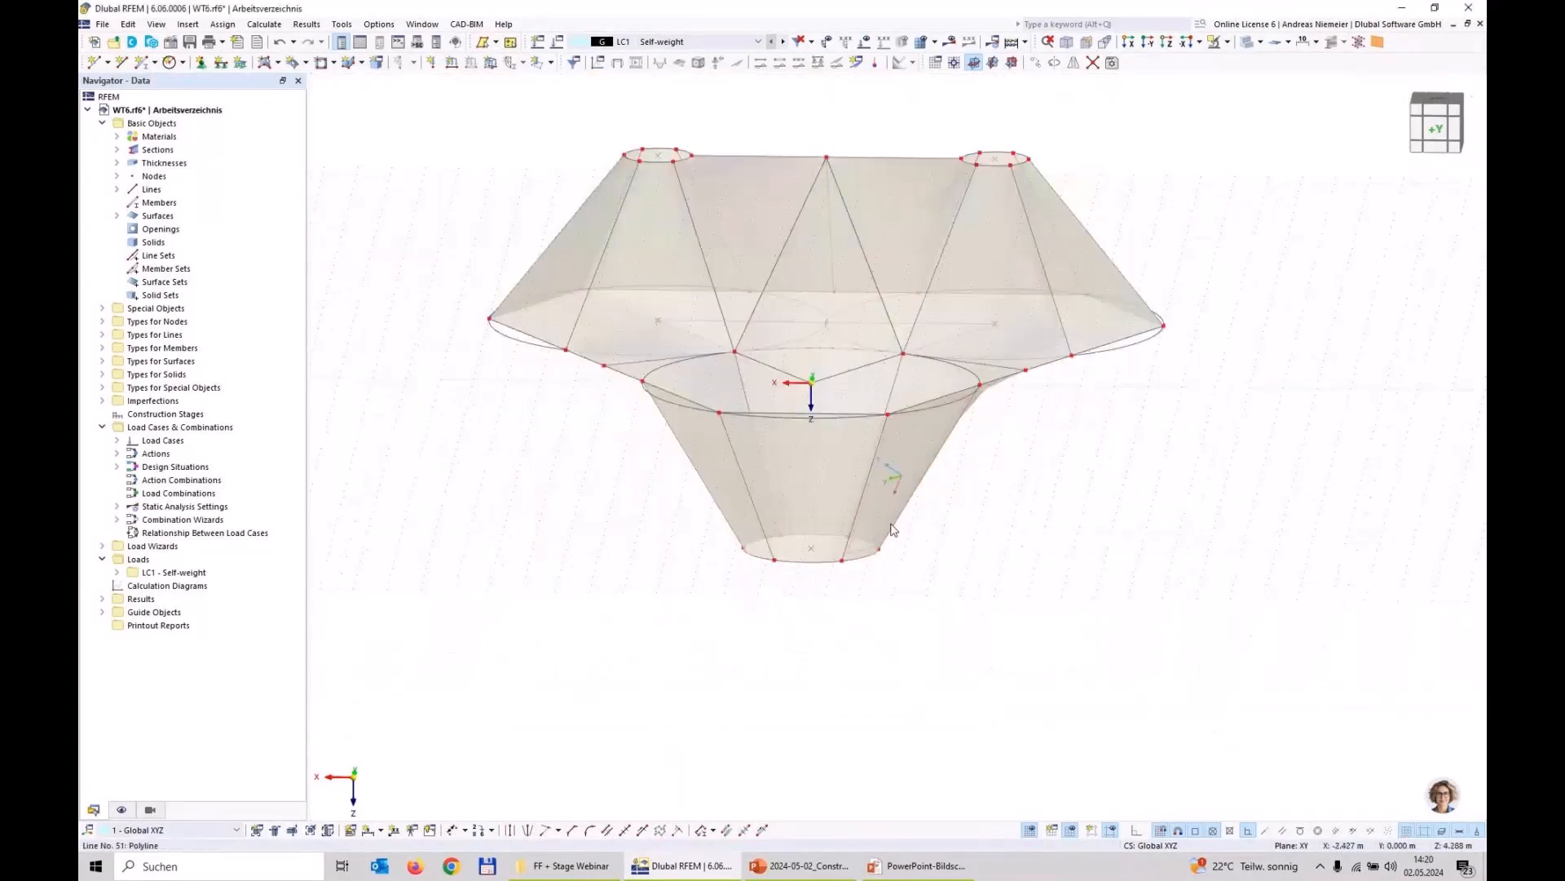
scroll(893, 530, "down", 2)
mouse_move(1008, 492)
middle_mouse_down("ctrl")
mouse_move(882, 507)
mouse_move(678, 482)
mouse_move(982, 499)
middle_mouse_up("ctrl")
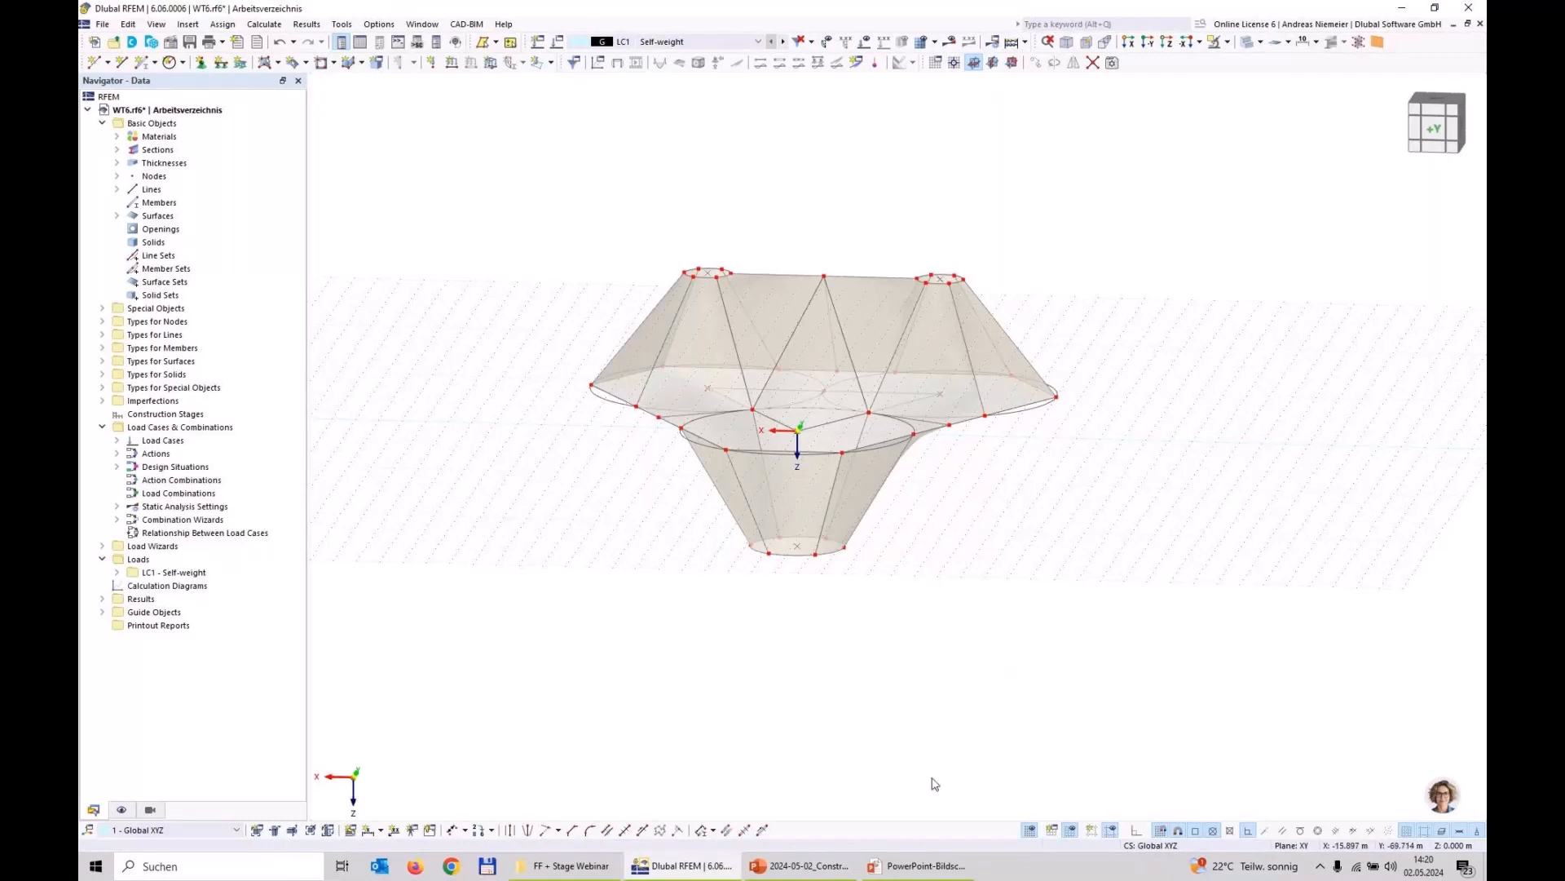
Step: Switch to the PowerPoint slide "Description of the structural task", examine the boundary of the two structure variants, and return to RFEM
left_click(897, 865)
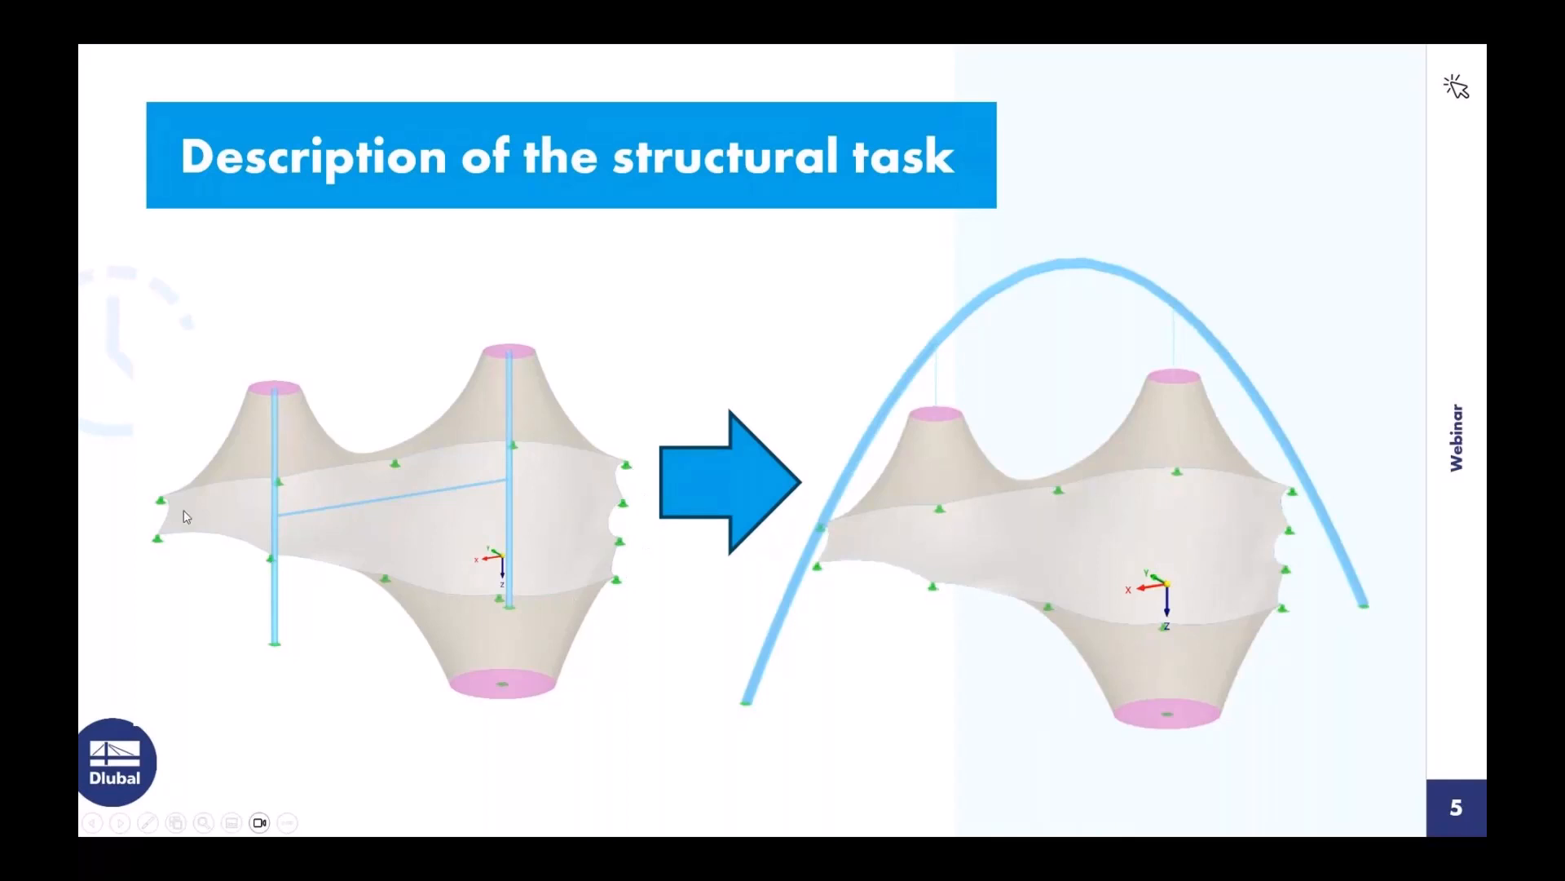
key("super")
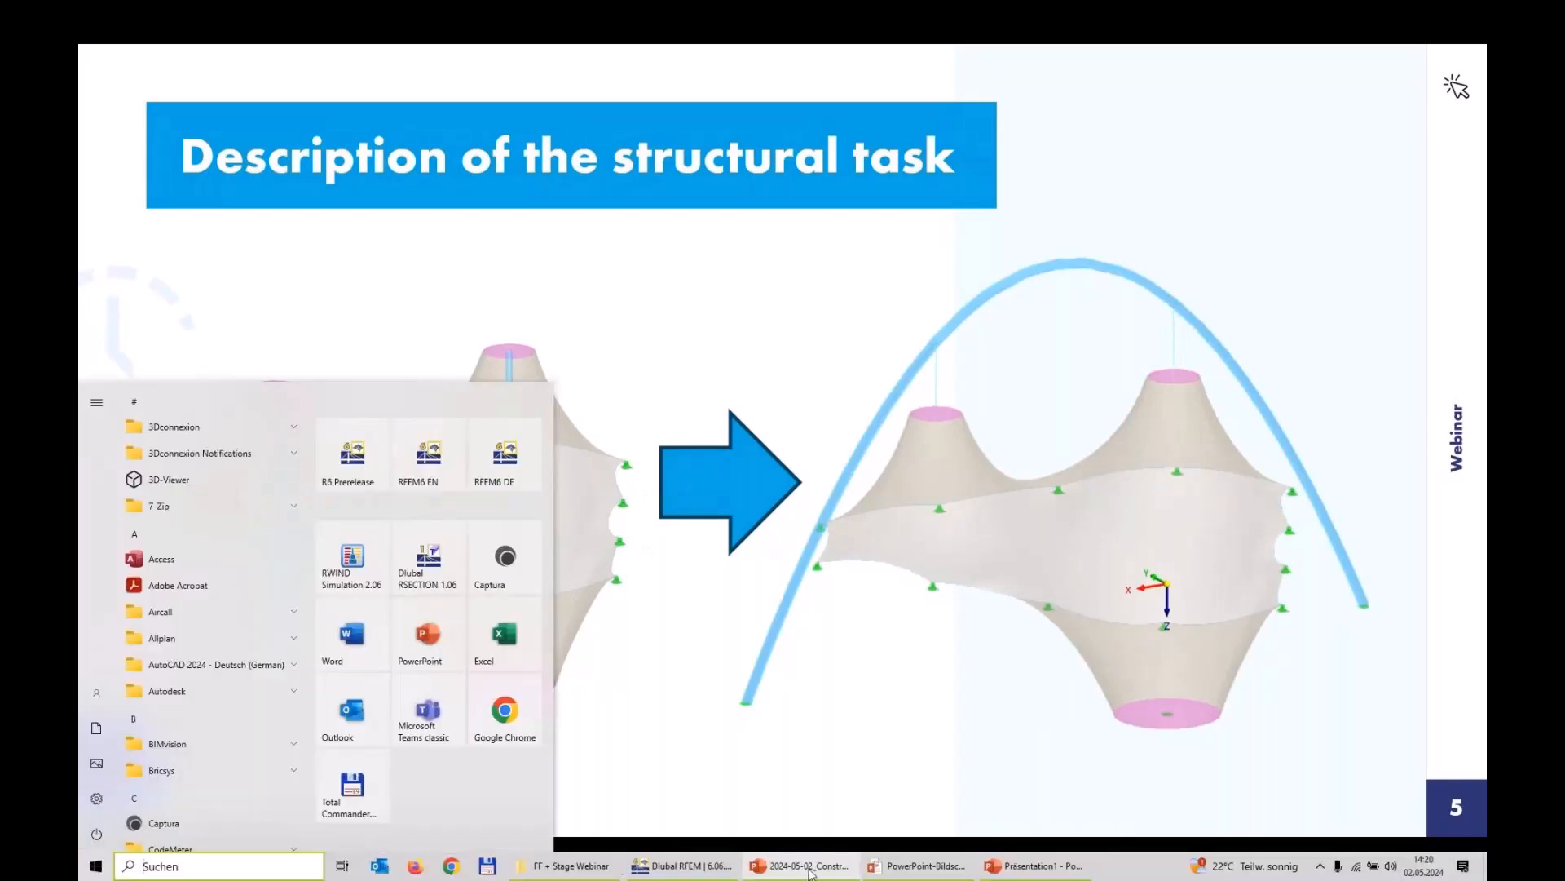
left_click(681, 866)
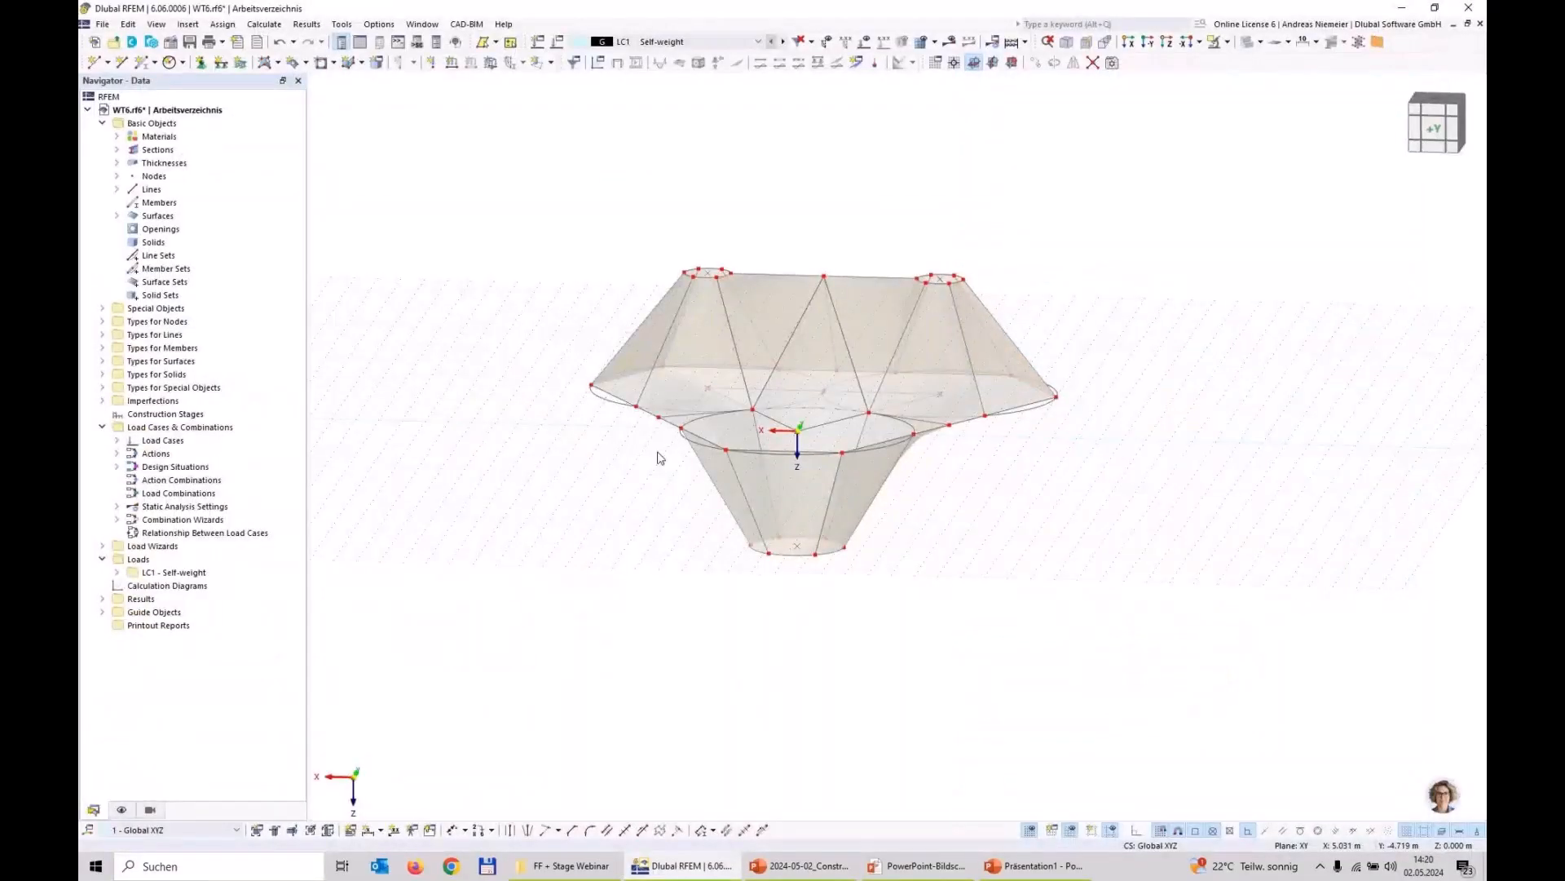
Step: Select all straight outer boundary lines of the membrane in plan view and open them together for editing
key("ctrl+3")
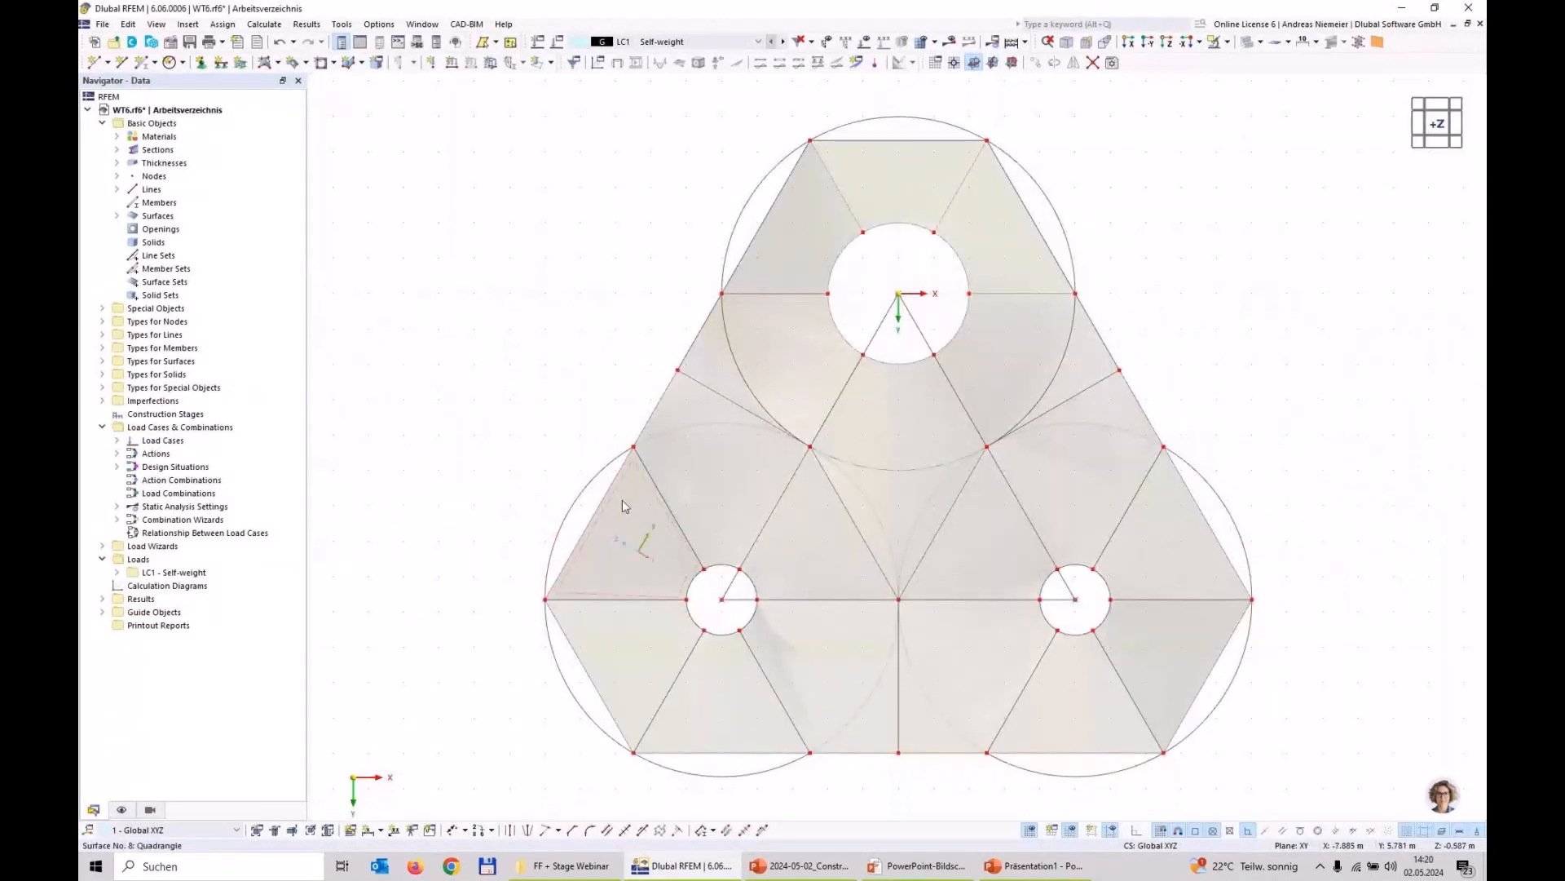
key("ctrl+1")
key("ctrl+3")
left_click(877, 142, "ctrl")
left_click(1029, 211, "ctrl")
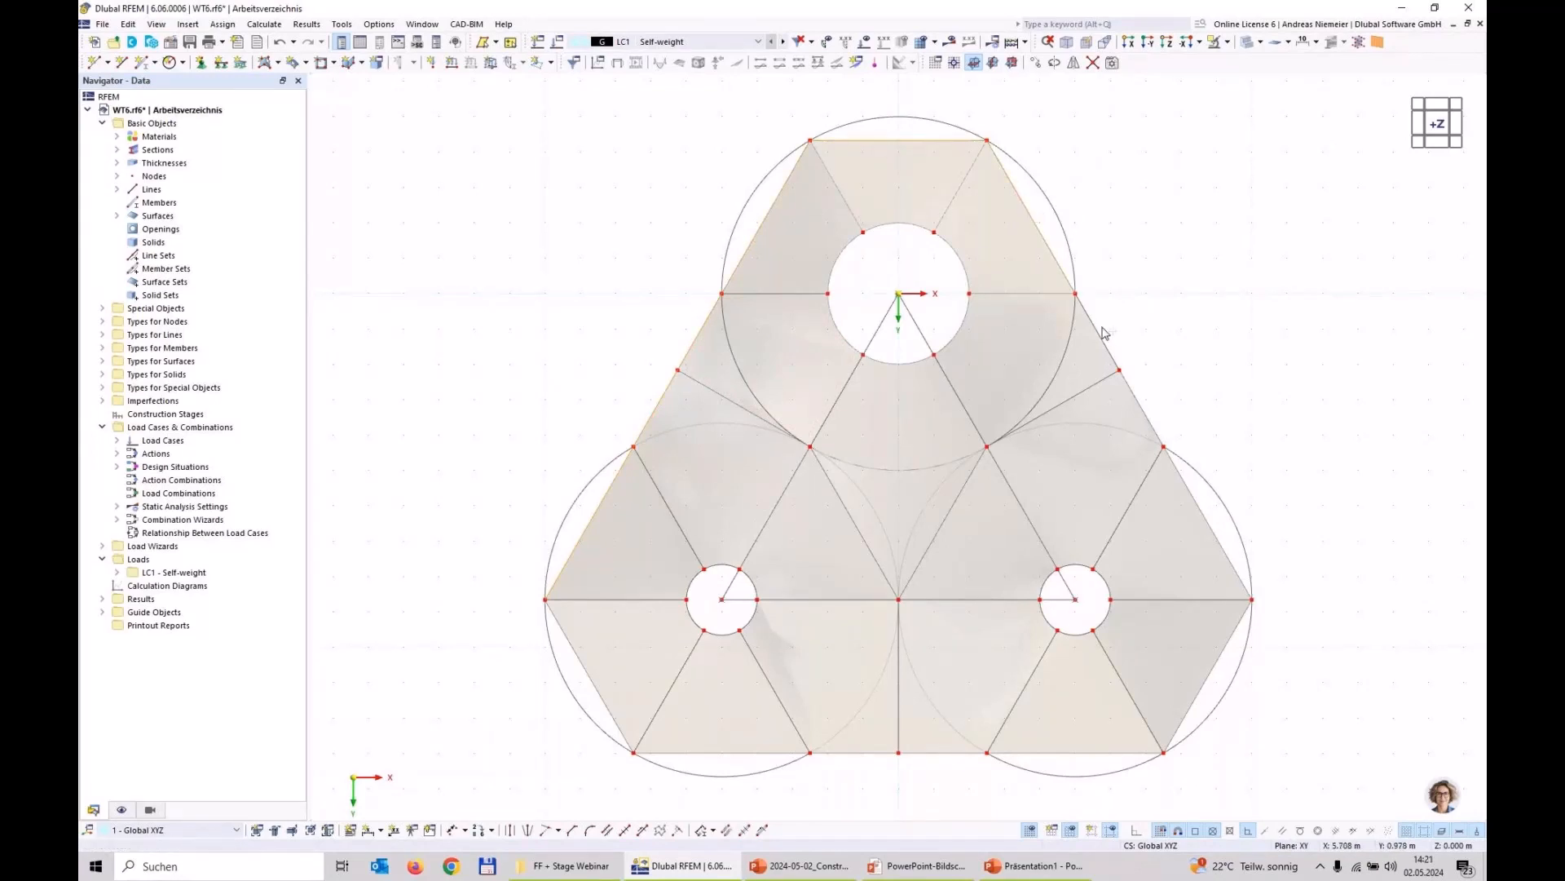
left_click(1195, 498, "ctrl")
right_click(587, 531)
left_click(669, 32)
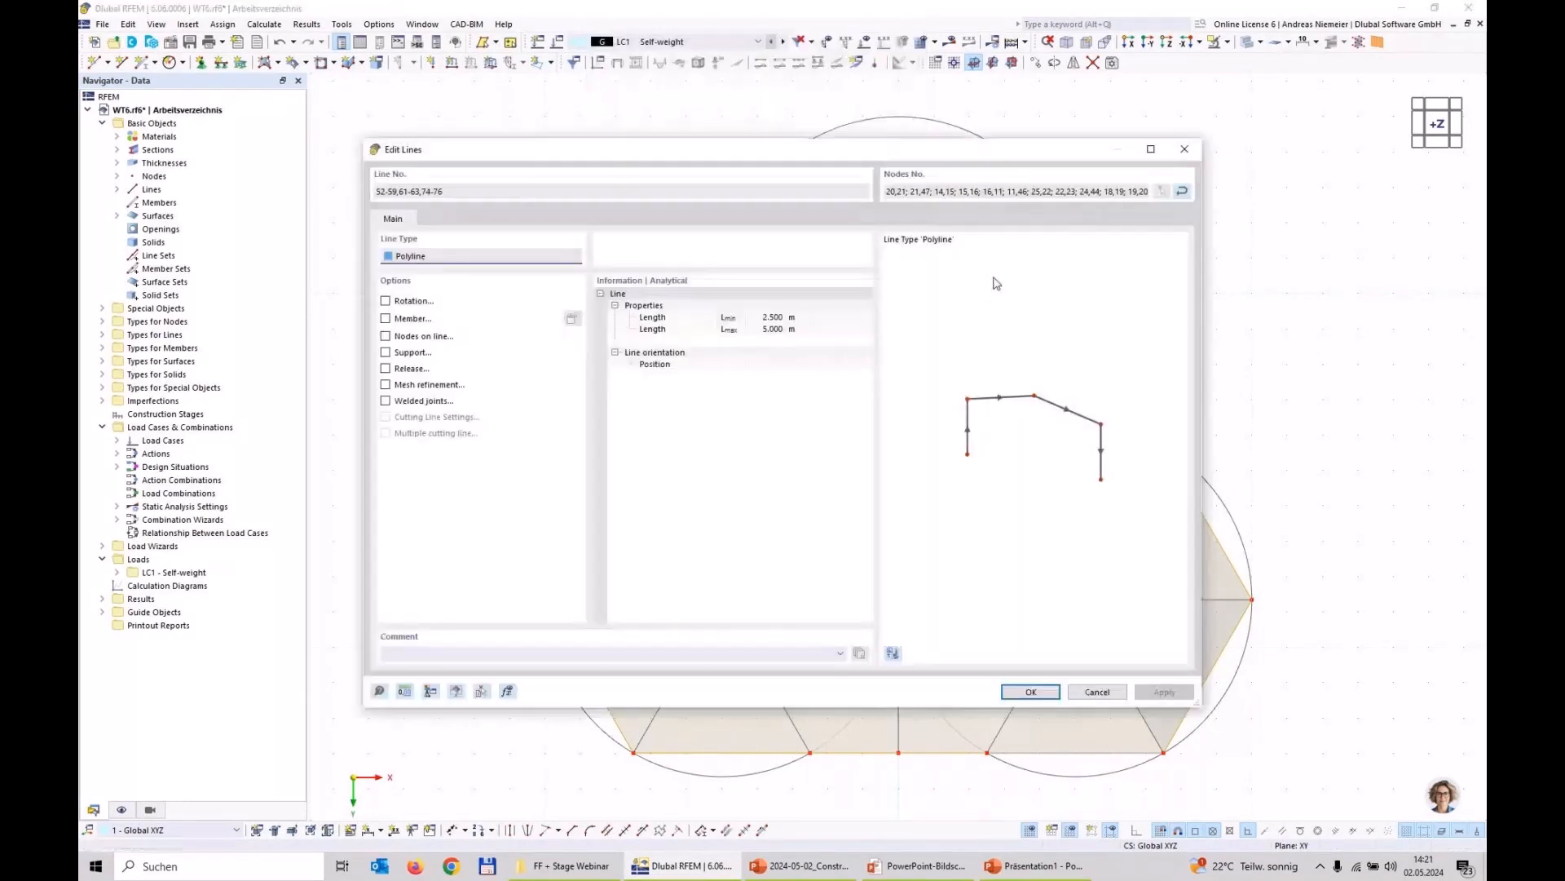
Step: Assign members of type Cable with section Cable PE 20 to the boundary lines, checking the section's properties before applying
left_click(386, 319)
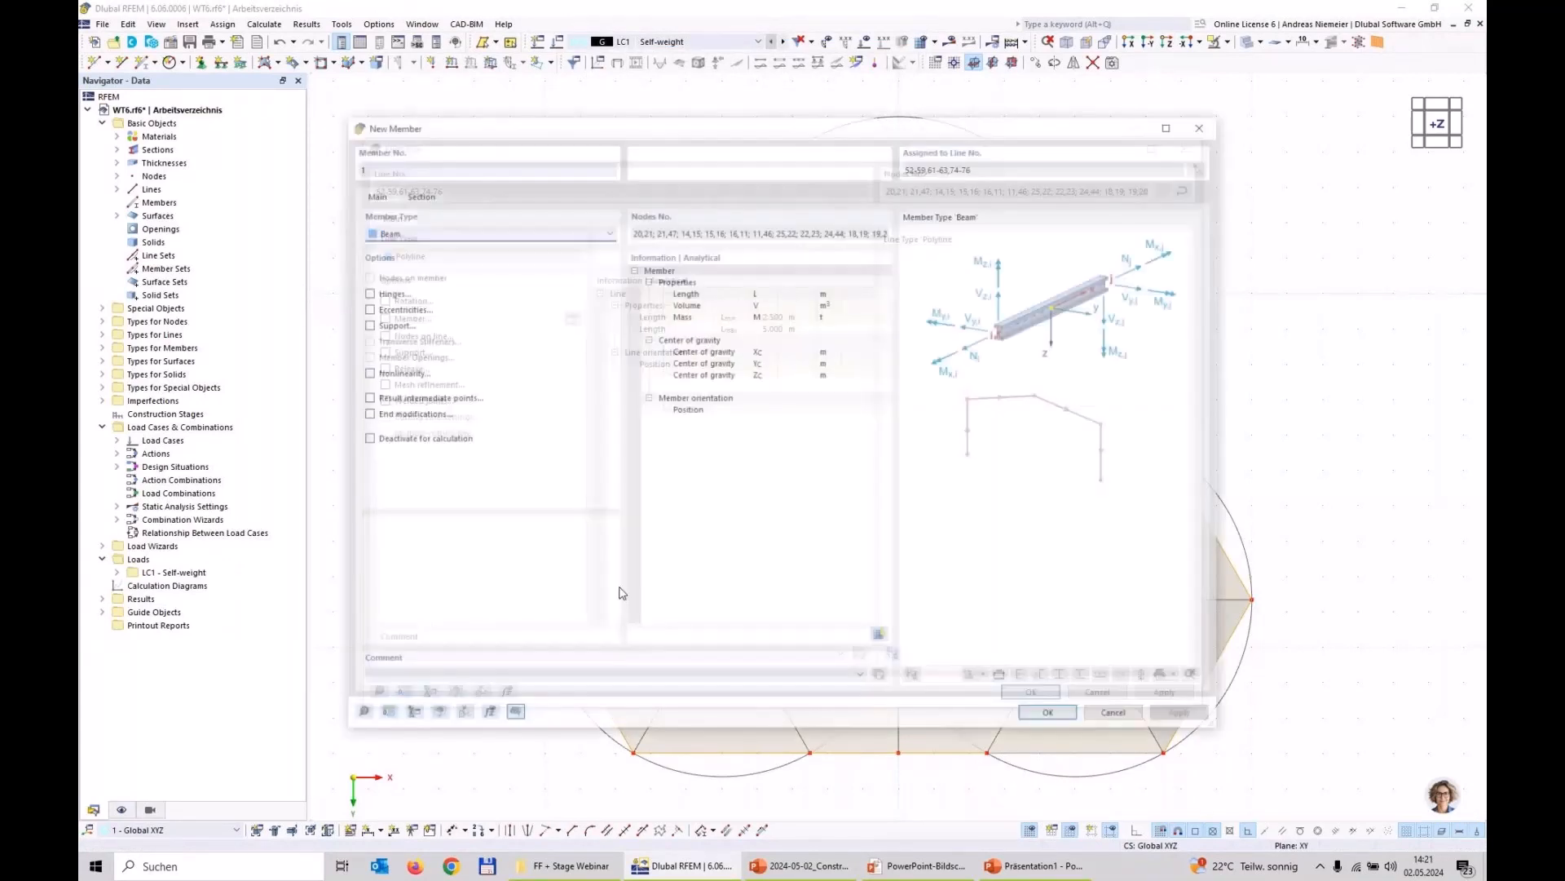
left_click(446, 232)
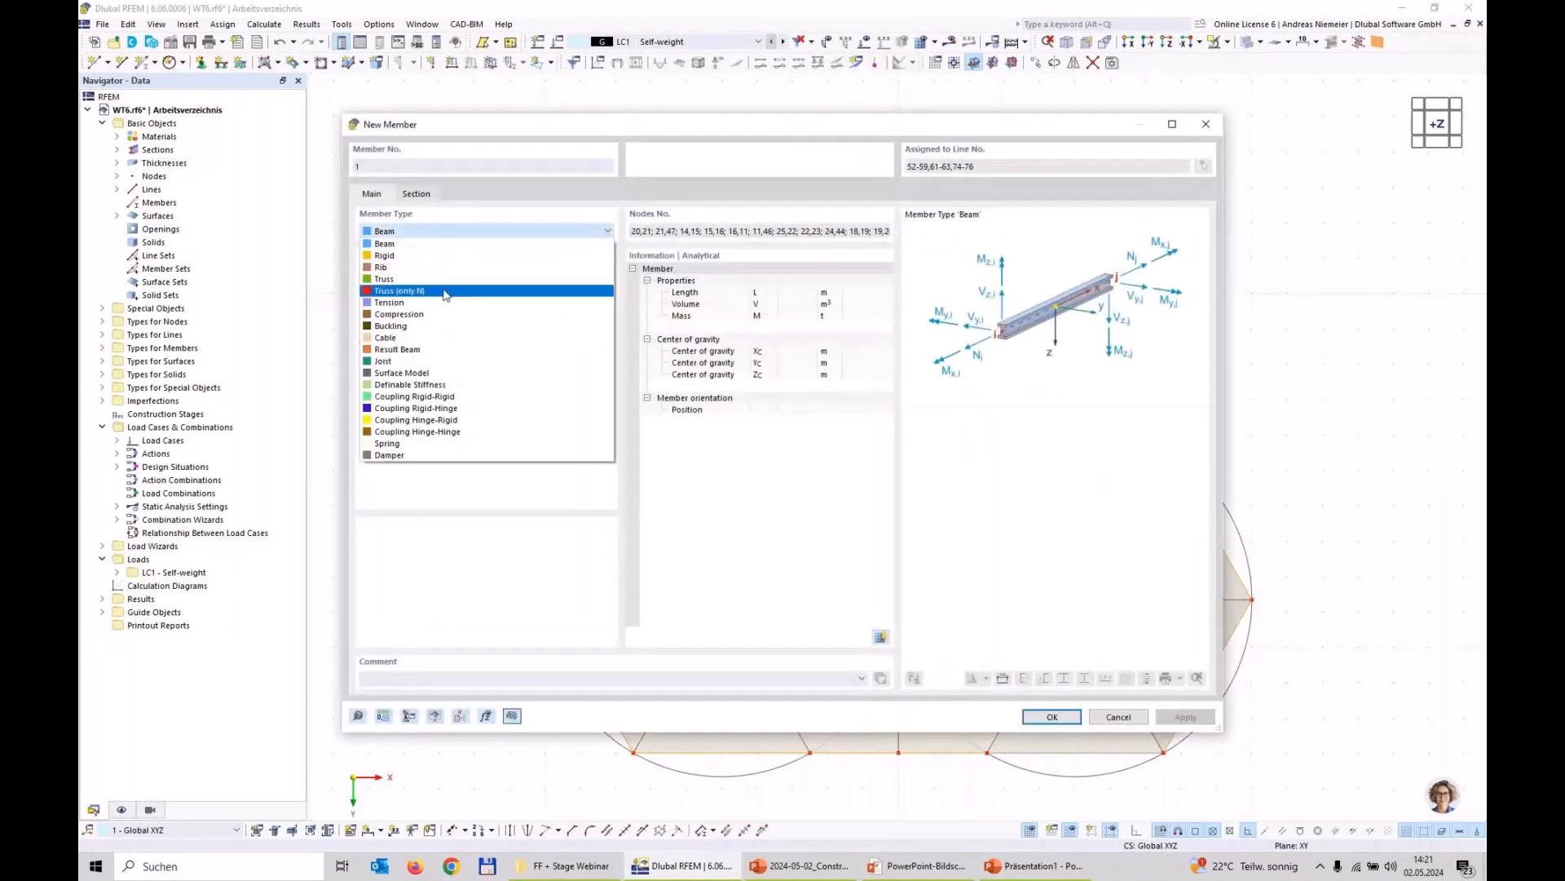
left_click(453, 337)
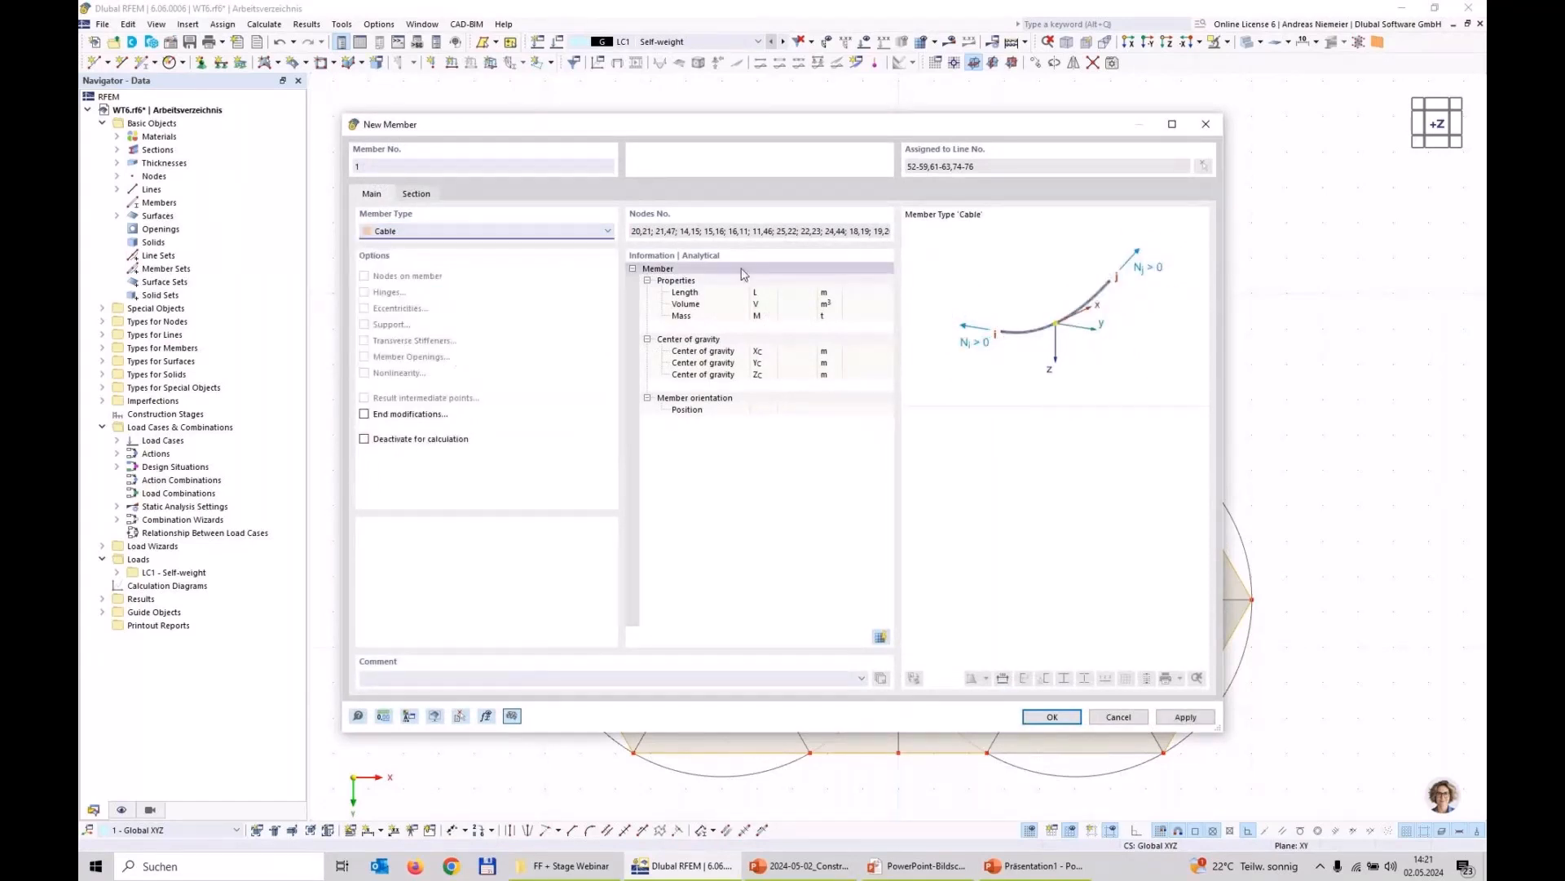
left_click(418, 196)
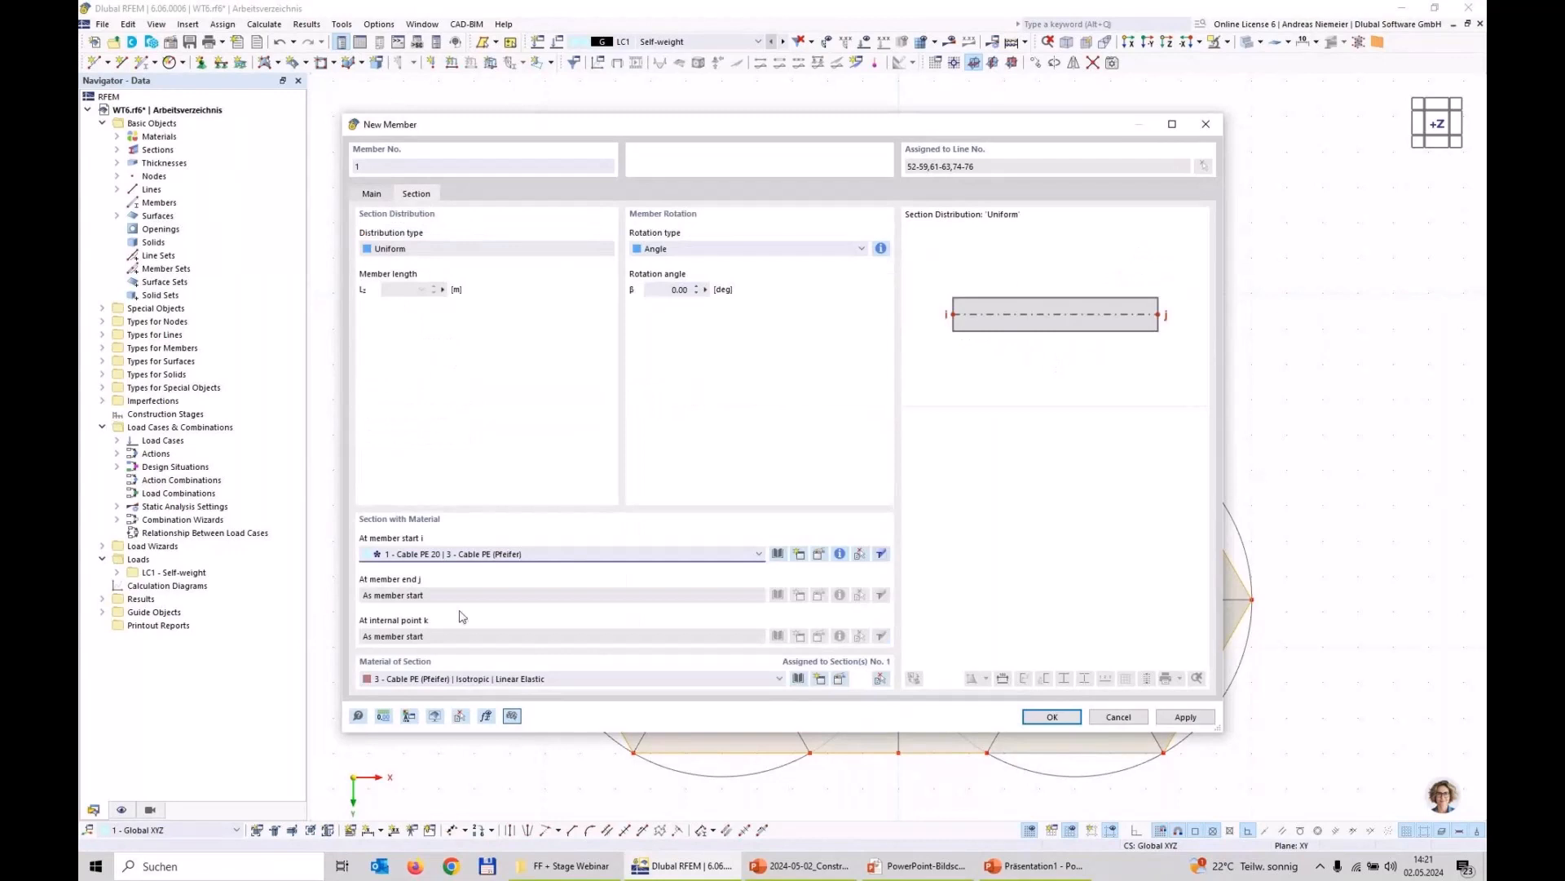
left_click(839, 554)
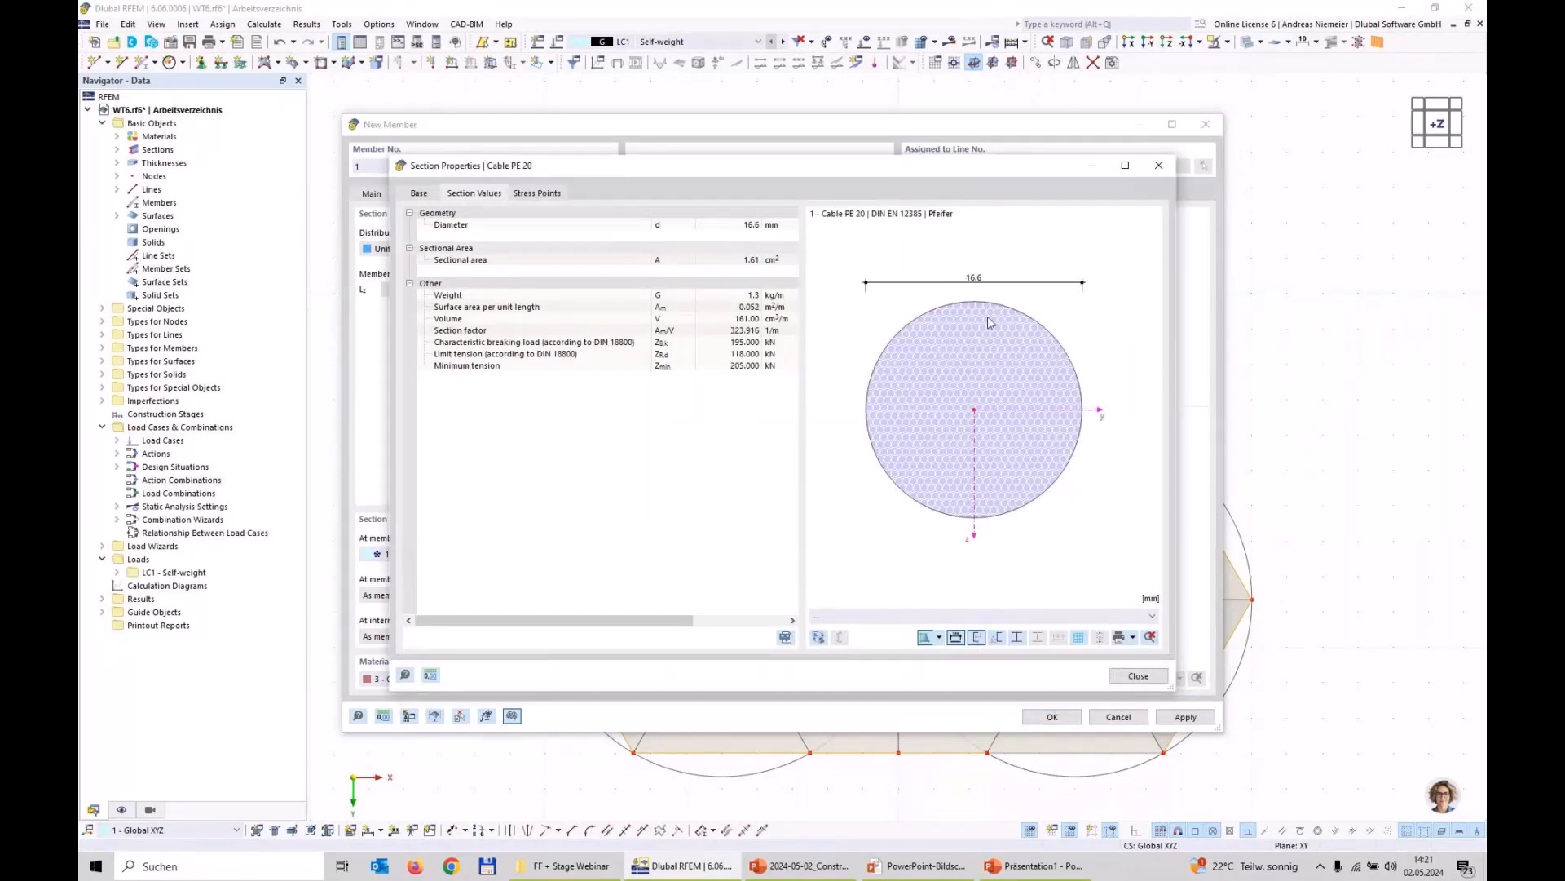
left_click(1123, 676)
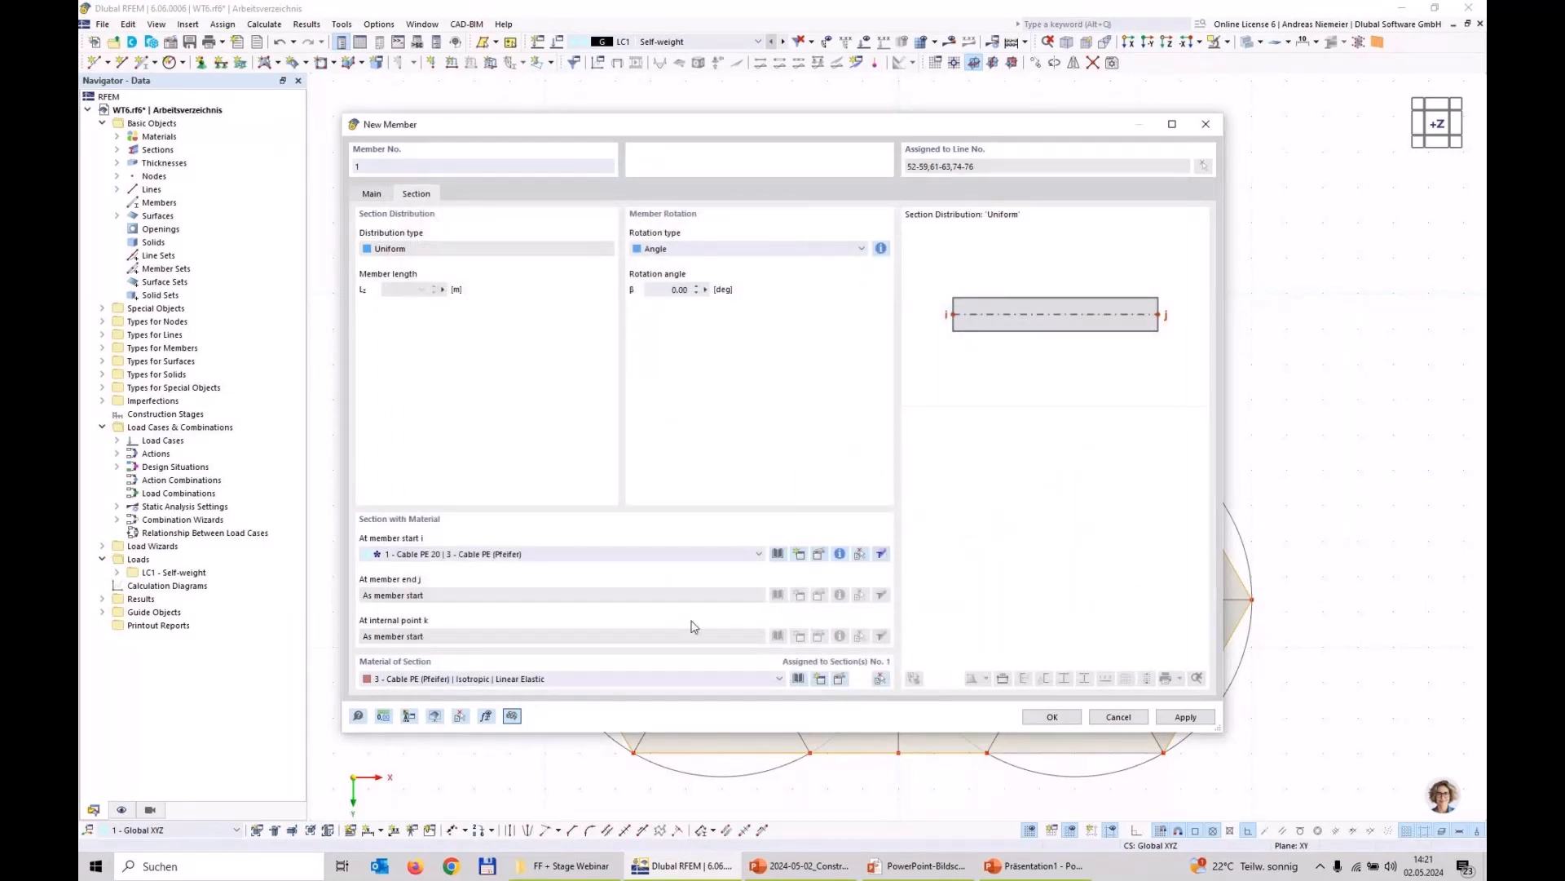
left_click(1065, 716)
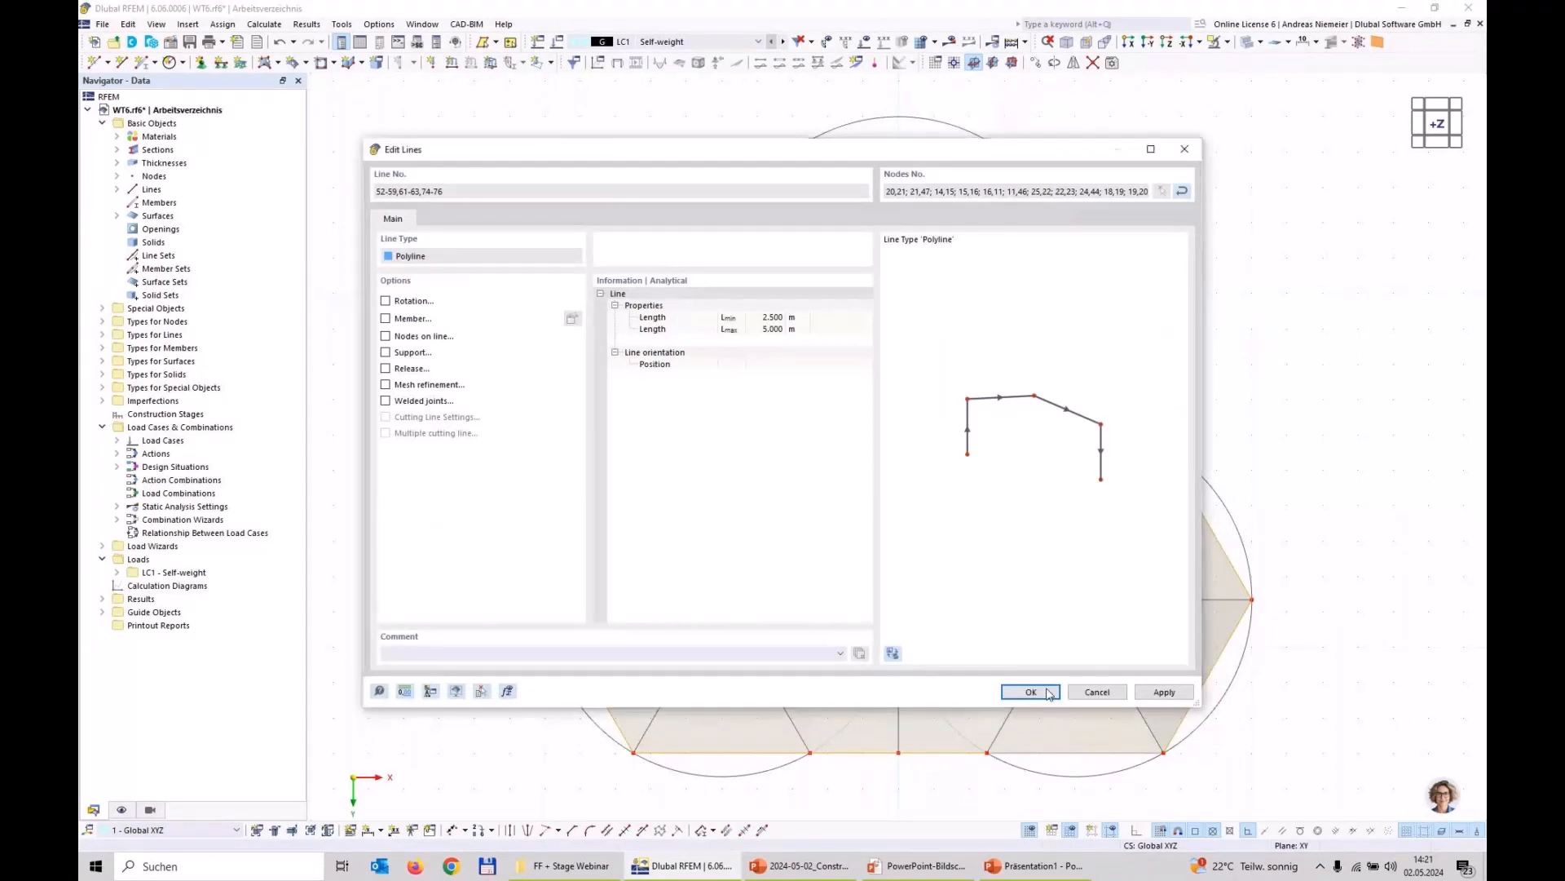
left_click(1048, 693)
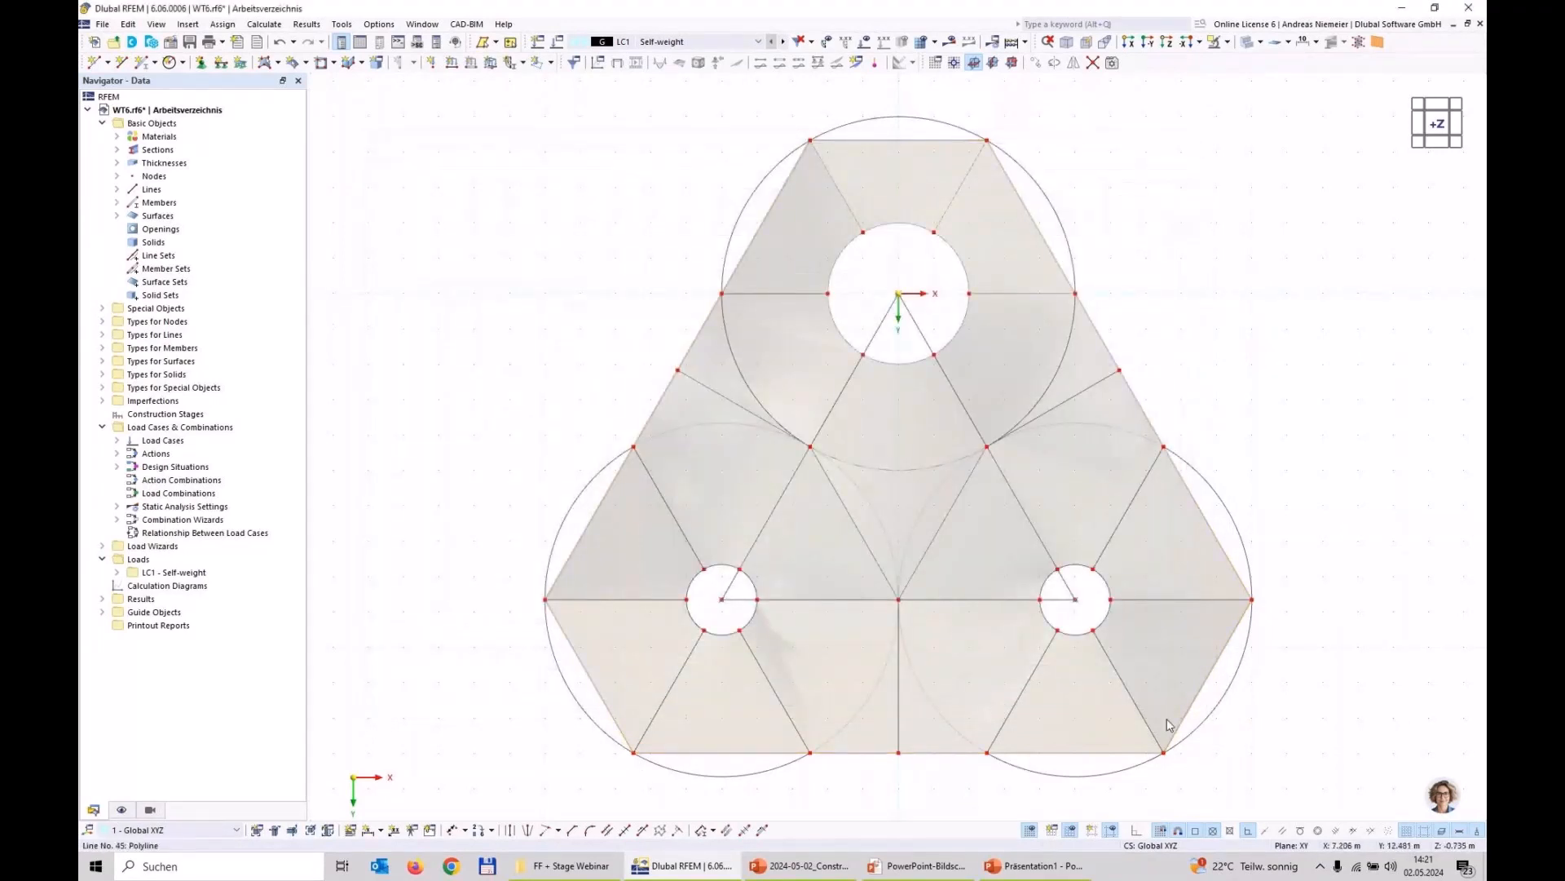
Step: Create a plane surface with stiffness type Rigid bounded by the raised circle of the positive X high point
left_click(1074, 49)
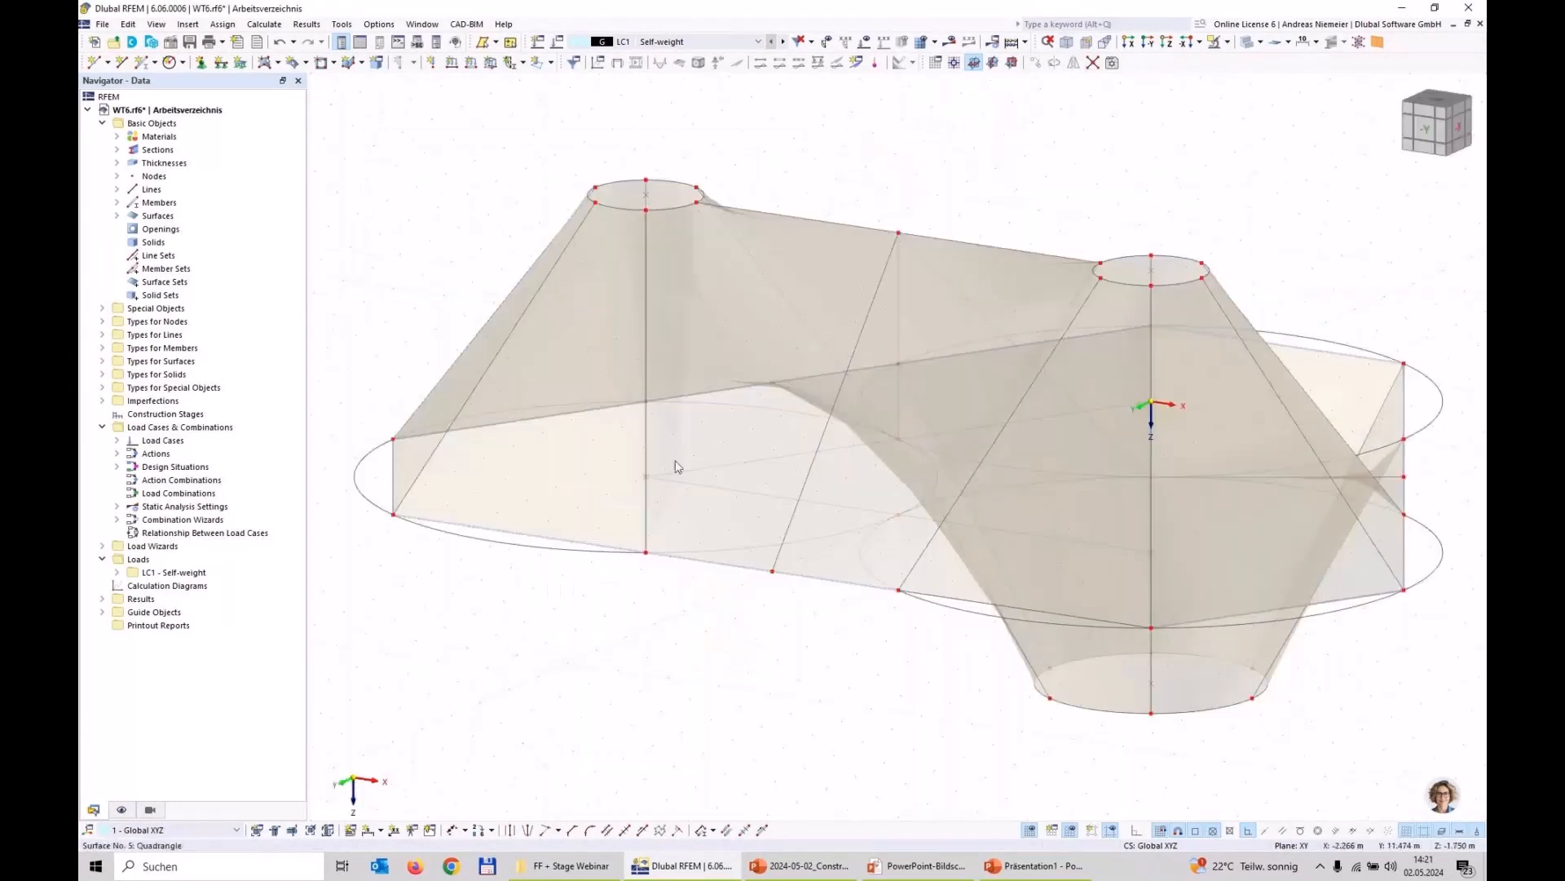
scroll(588, 605, "down", 5)
middle_click_drag(956, 615, 570, 636, "ctrl")
scroll(582, 689, "up", 1)
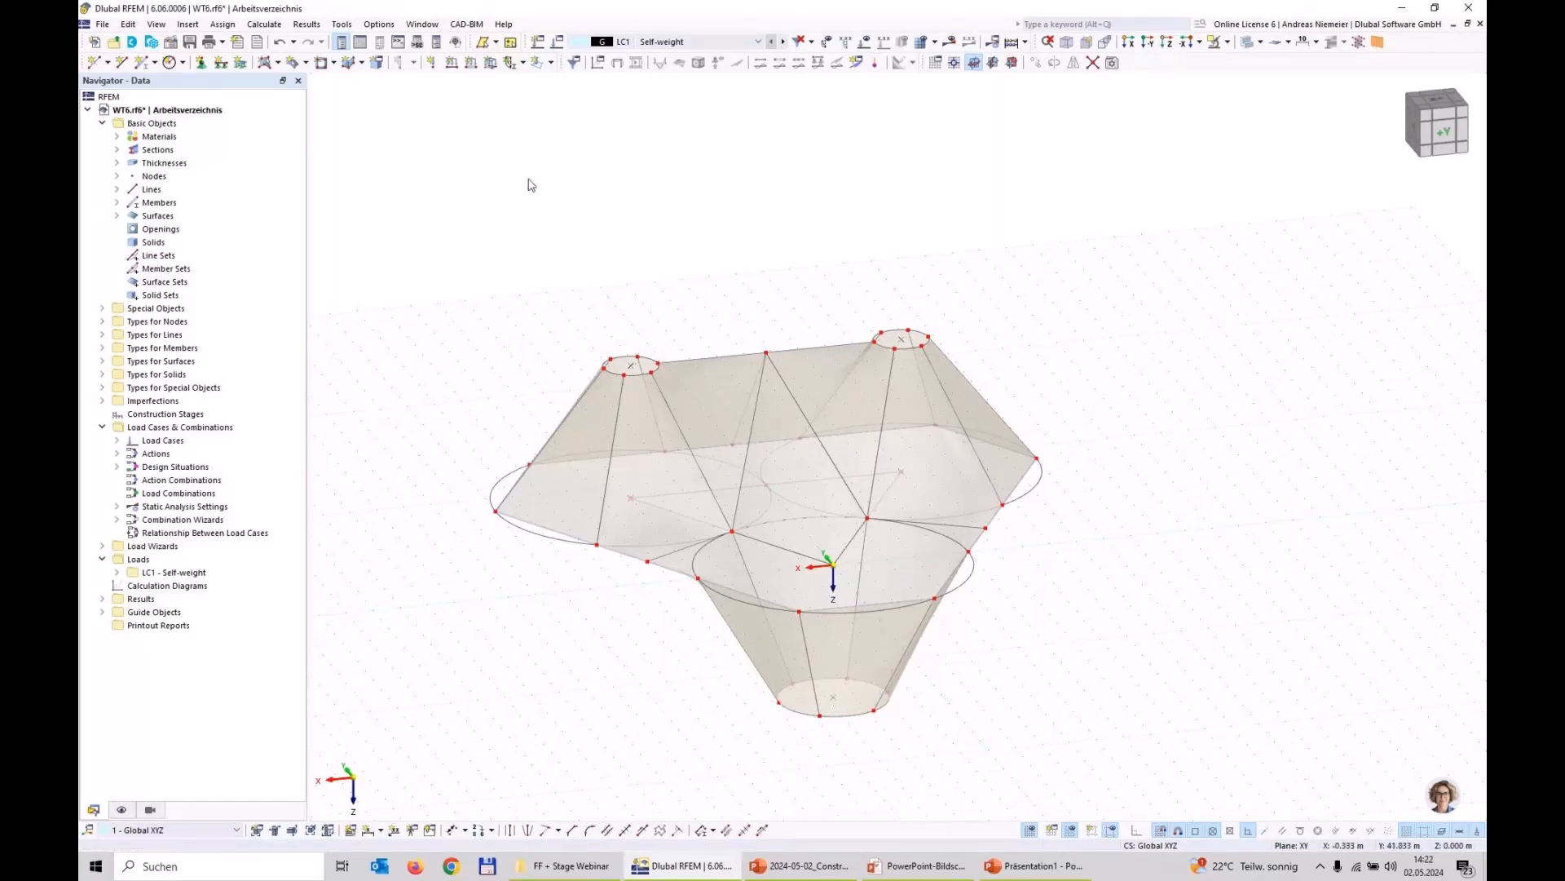
scroll(628, 368, "up", 5)
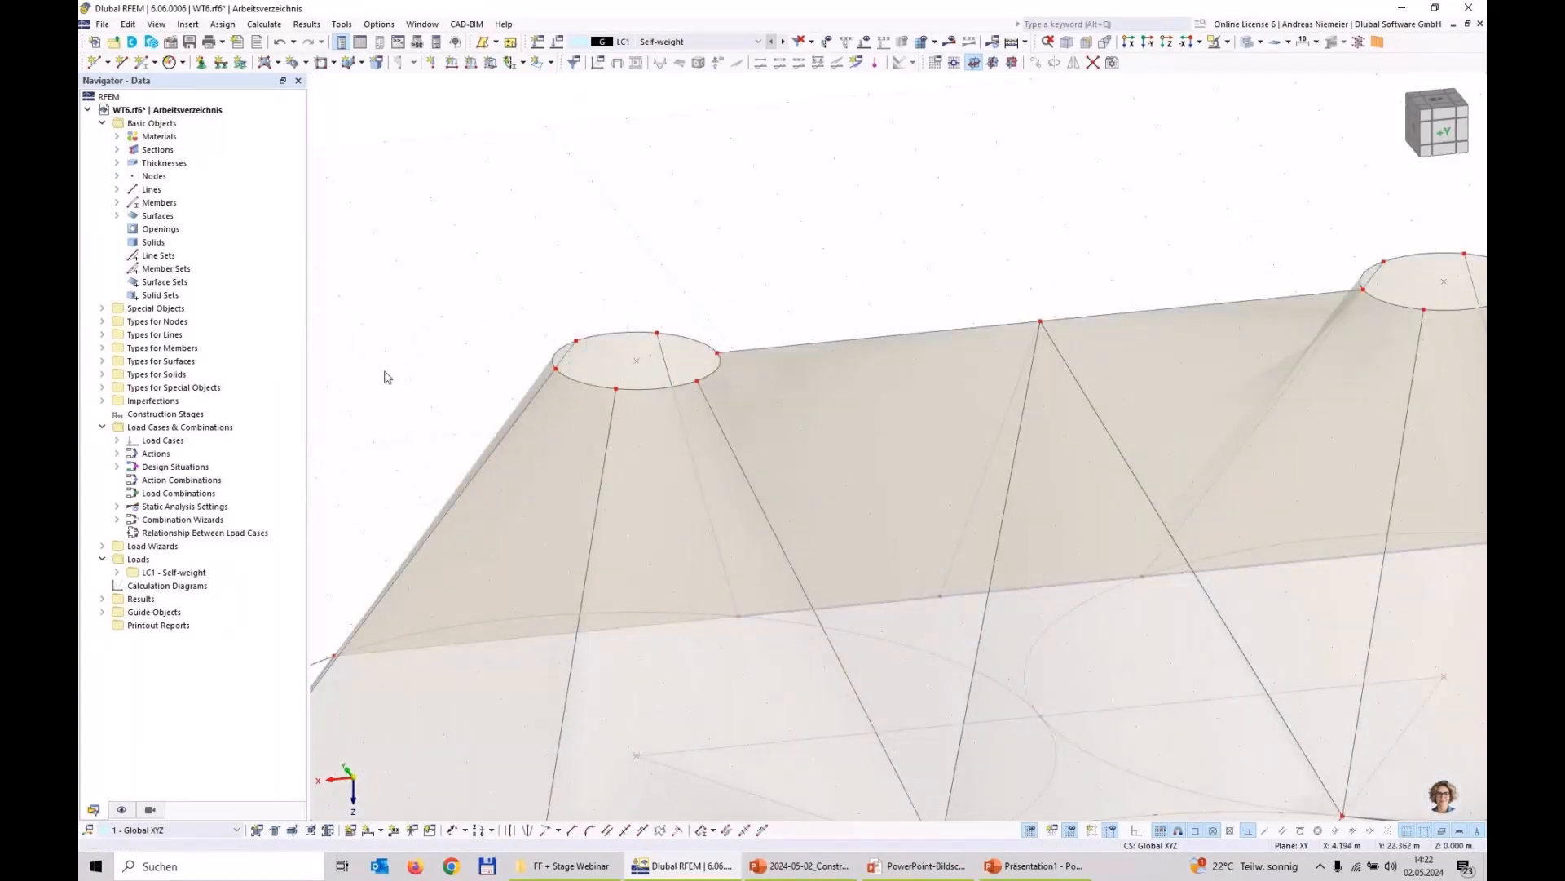
left_click(277, 63)
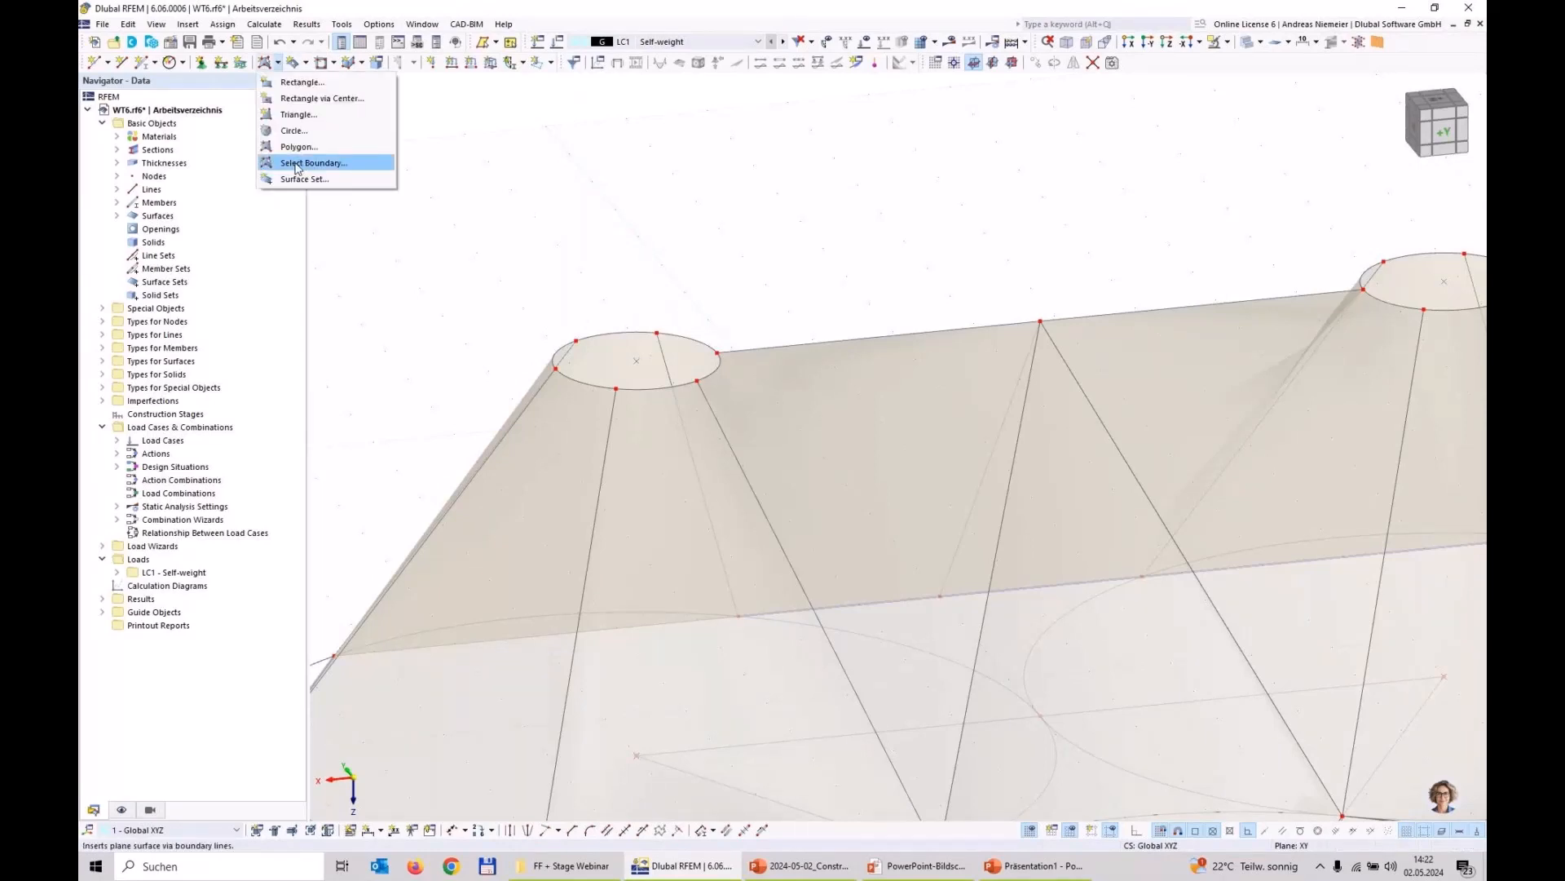
left_click(299, 163)
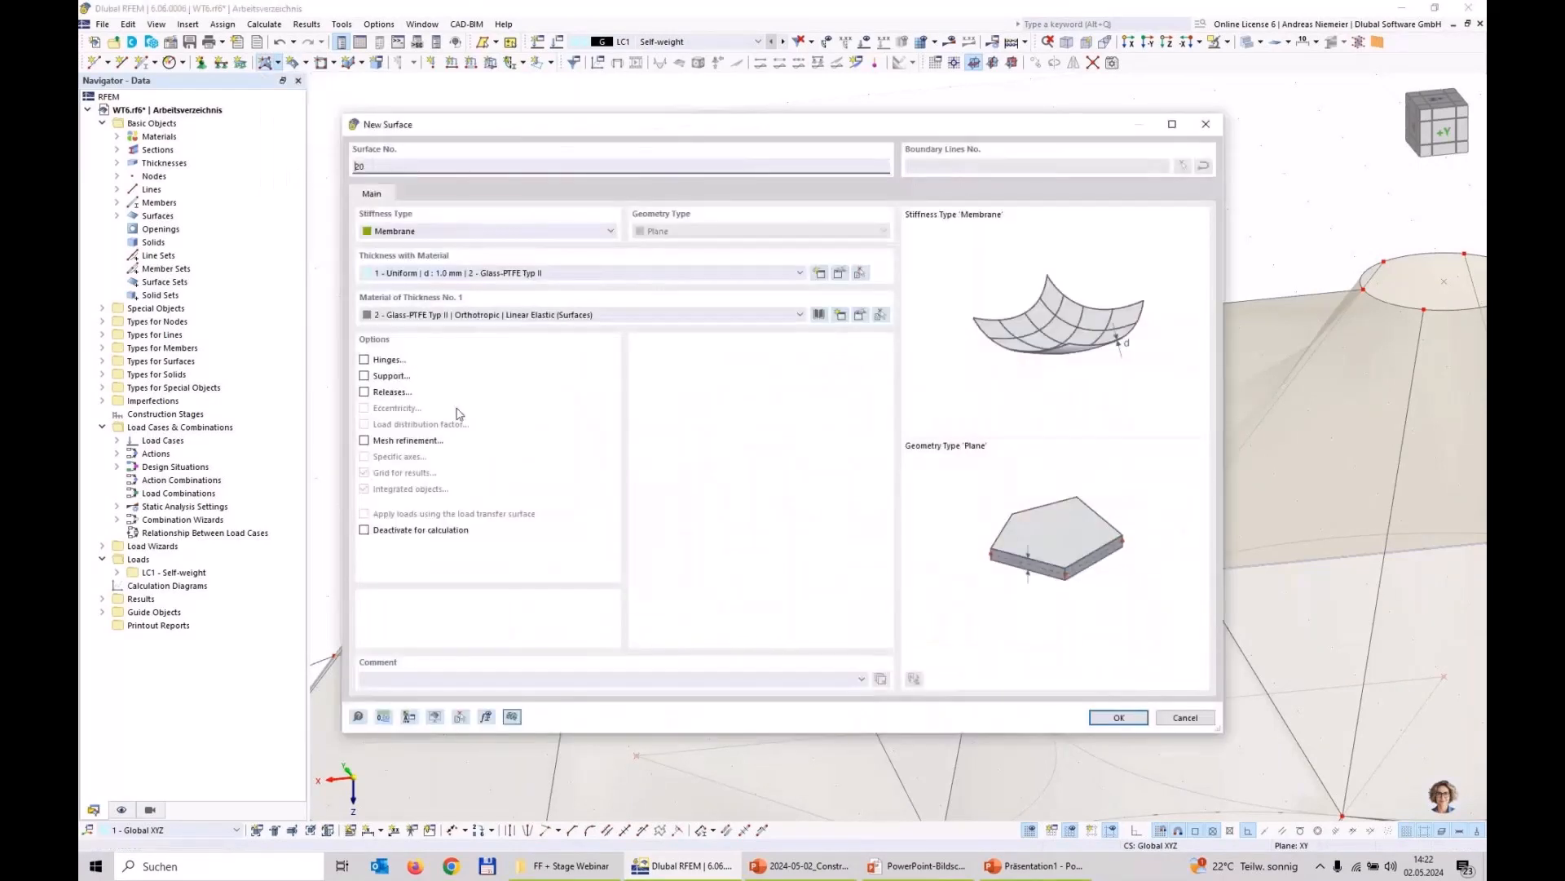
left_click(444, 232)
left_click(429, 260)
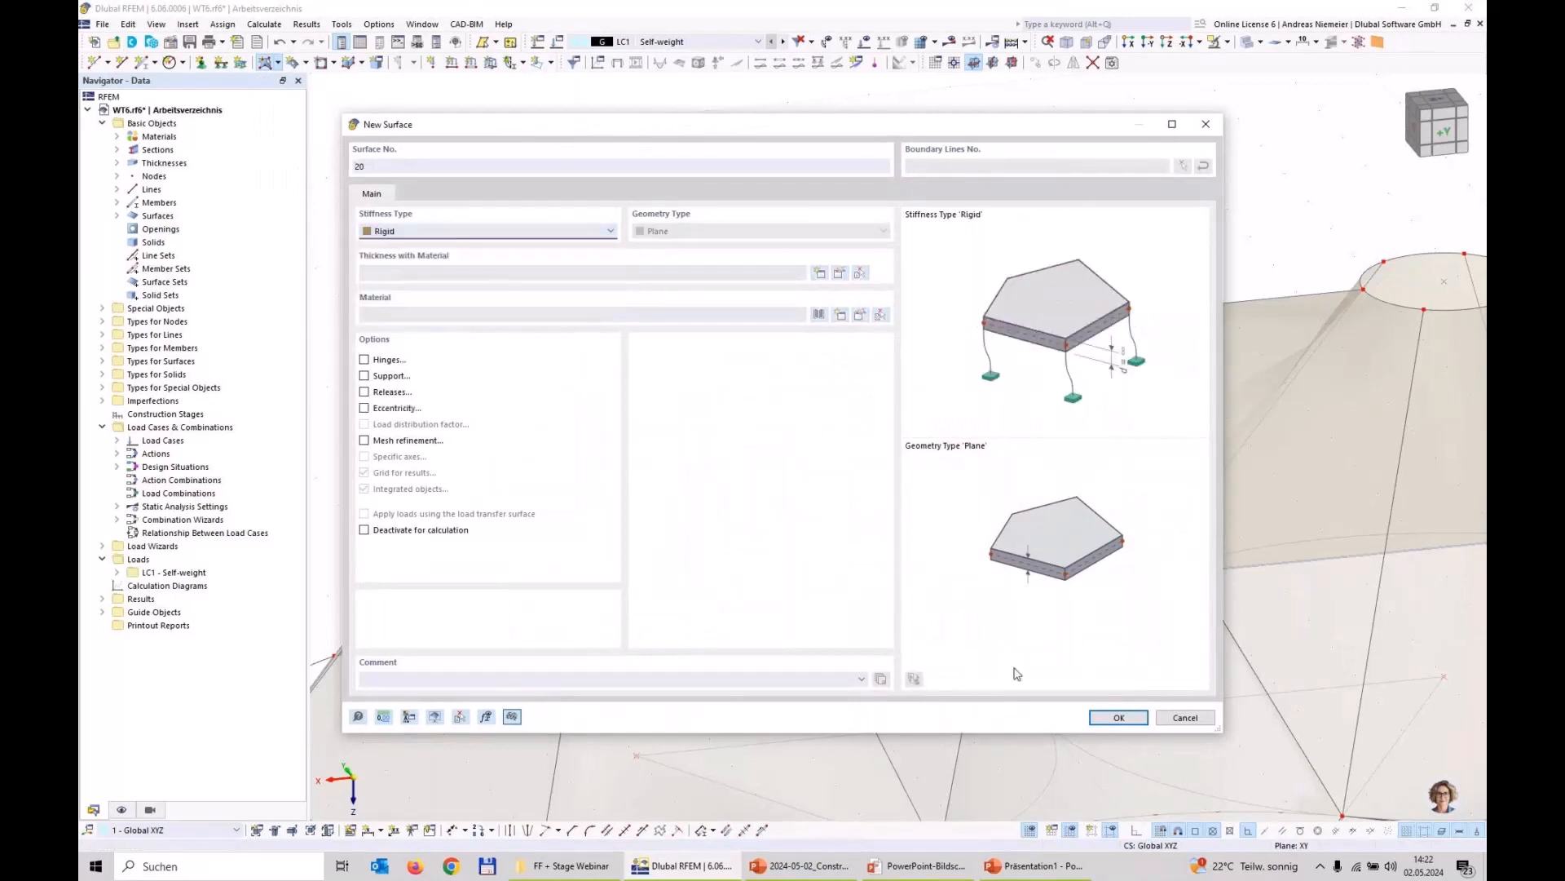
left_click(1119, 717)
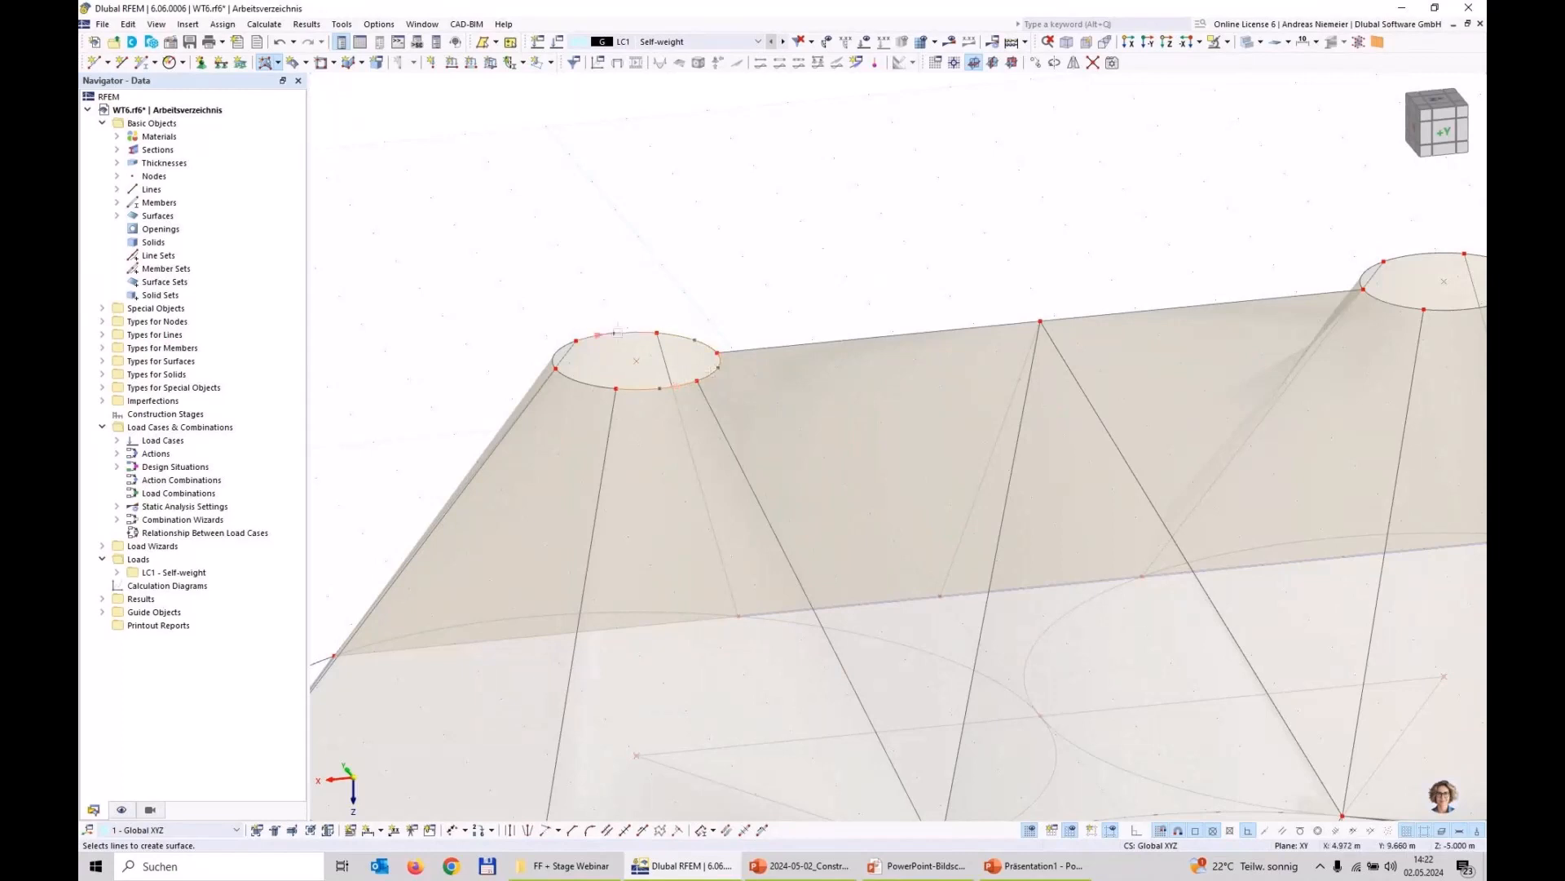
left_click(558, 349)
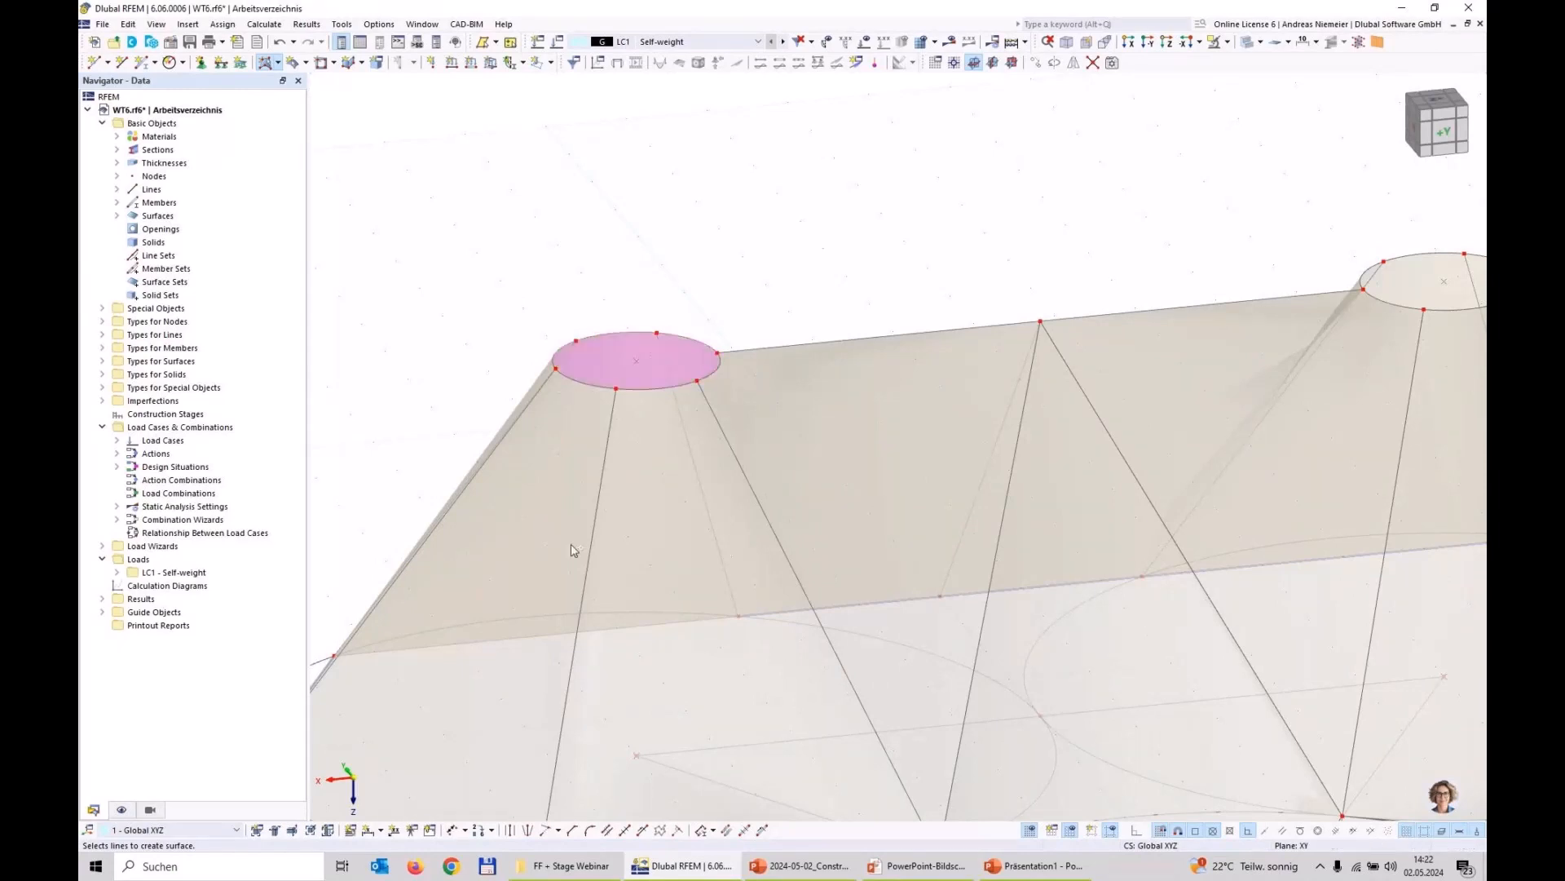
Step: Create rigid surfaces bounded by the raised circle of the negative X high point and by the lower circle of the low point
scroll(408, 433, "down", 3)
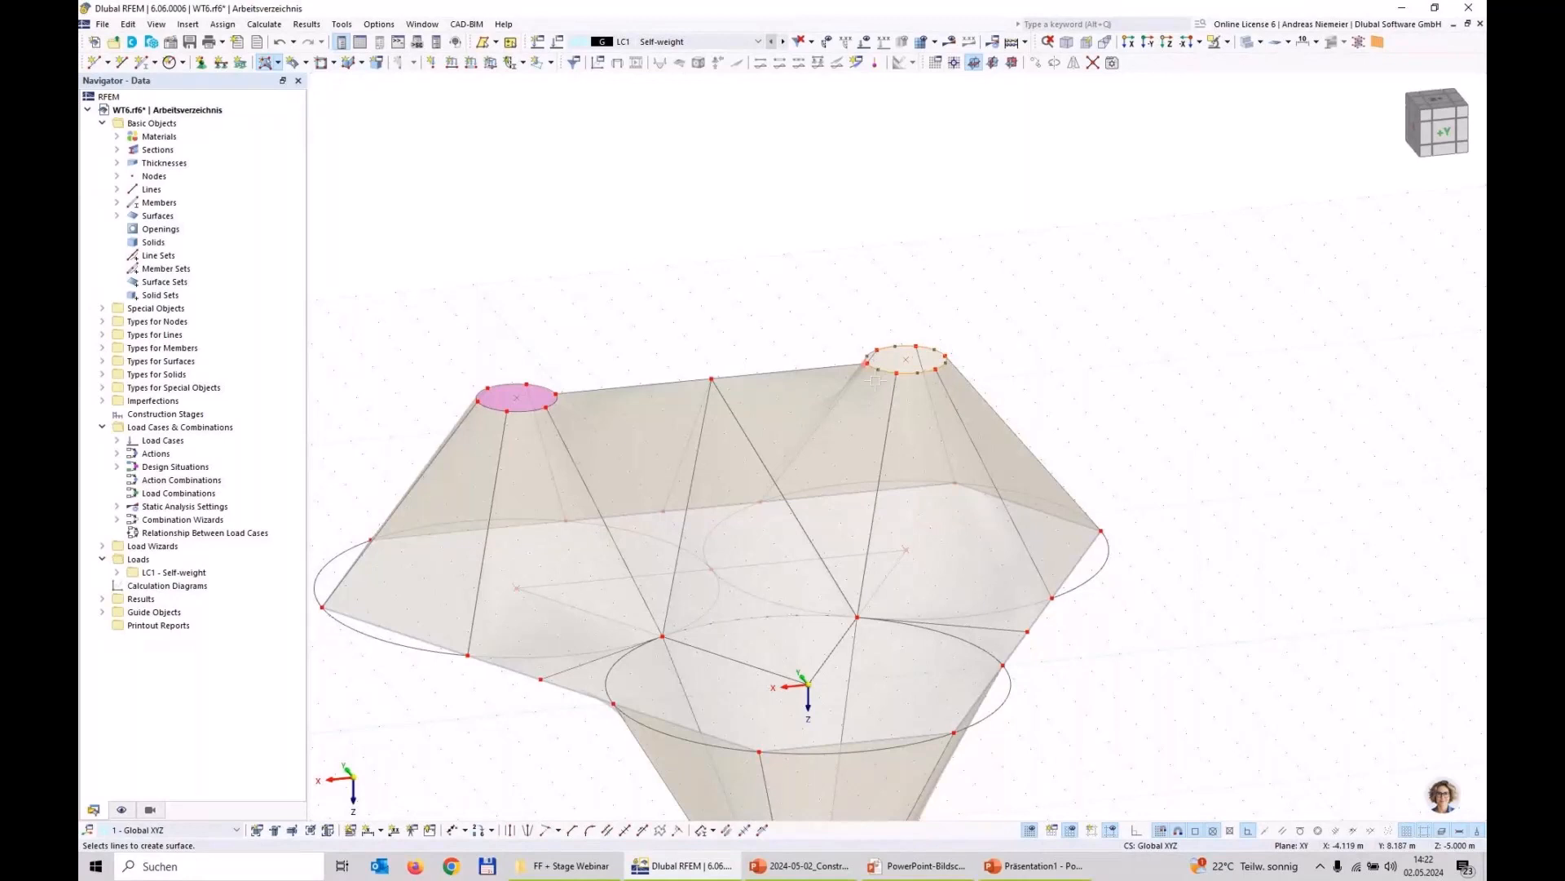
scroll(874, 380, "down", 5)
scroll(831, 631, "up", 5)
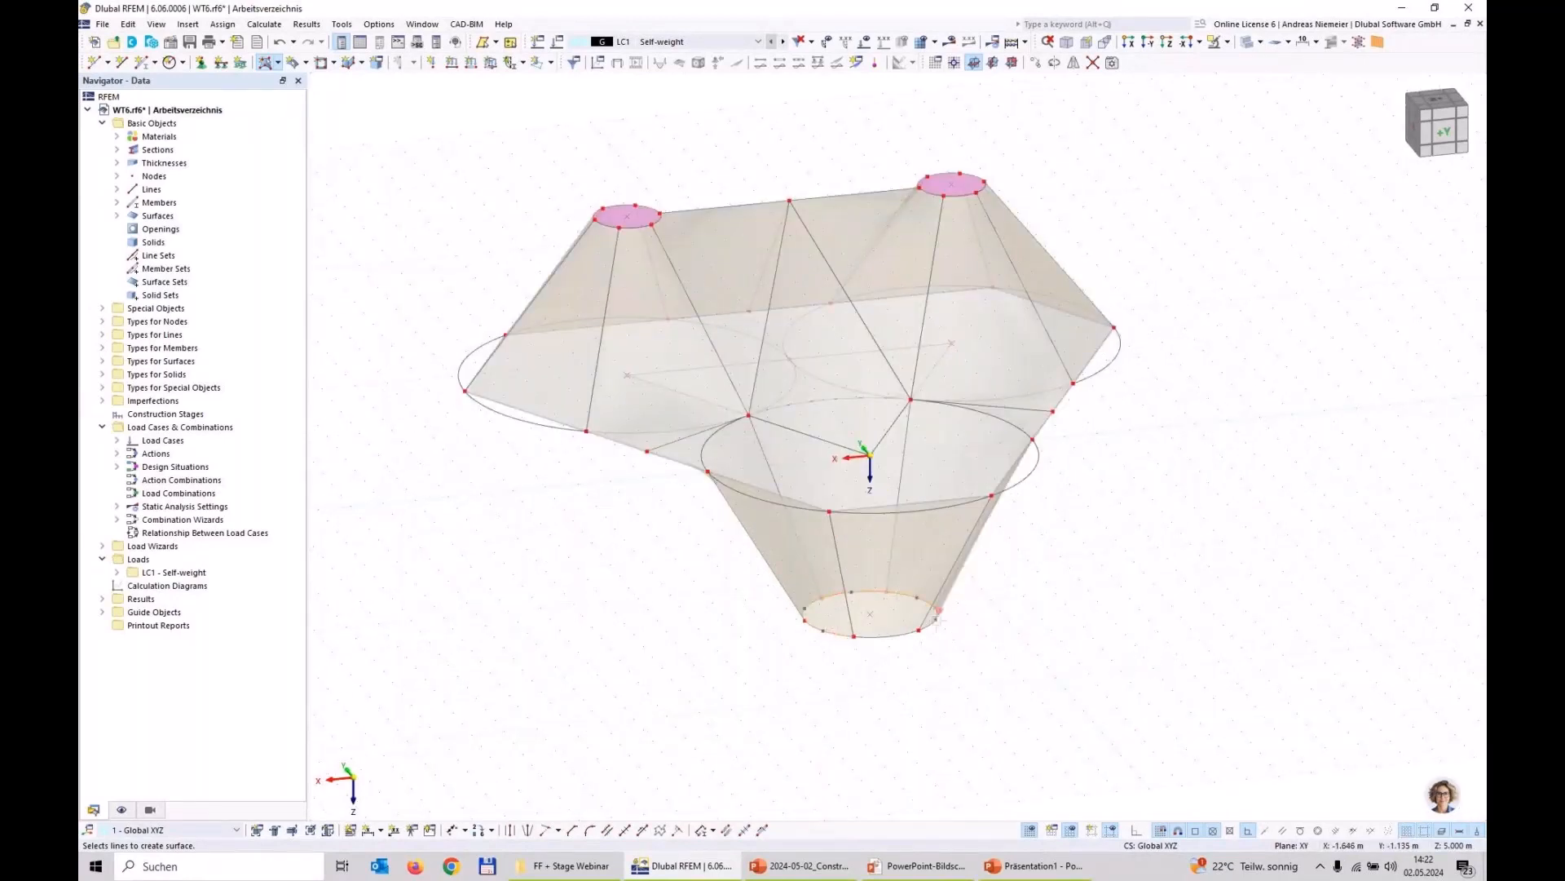
left_click(898, 635)
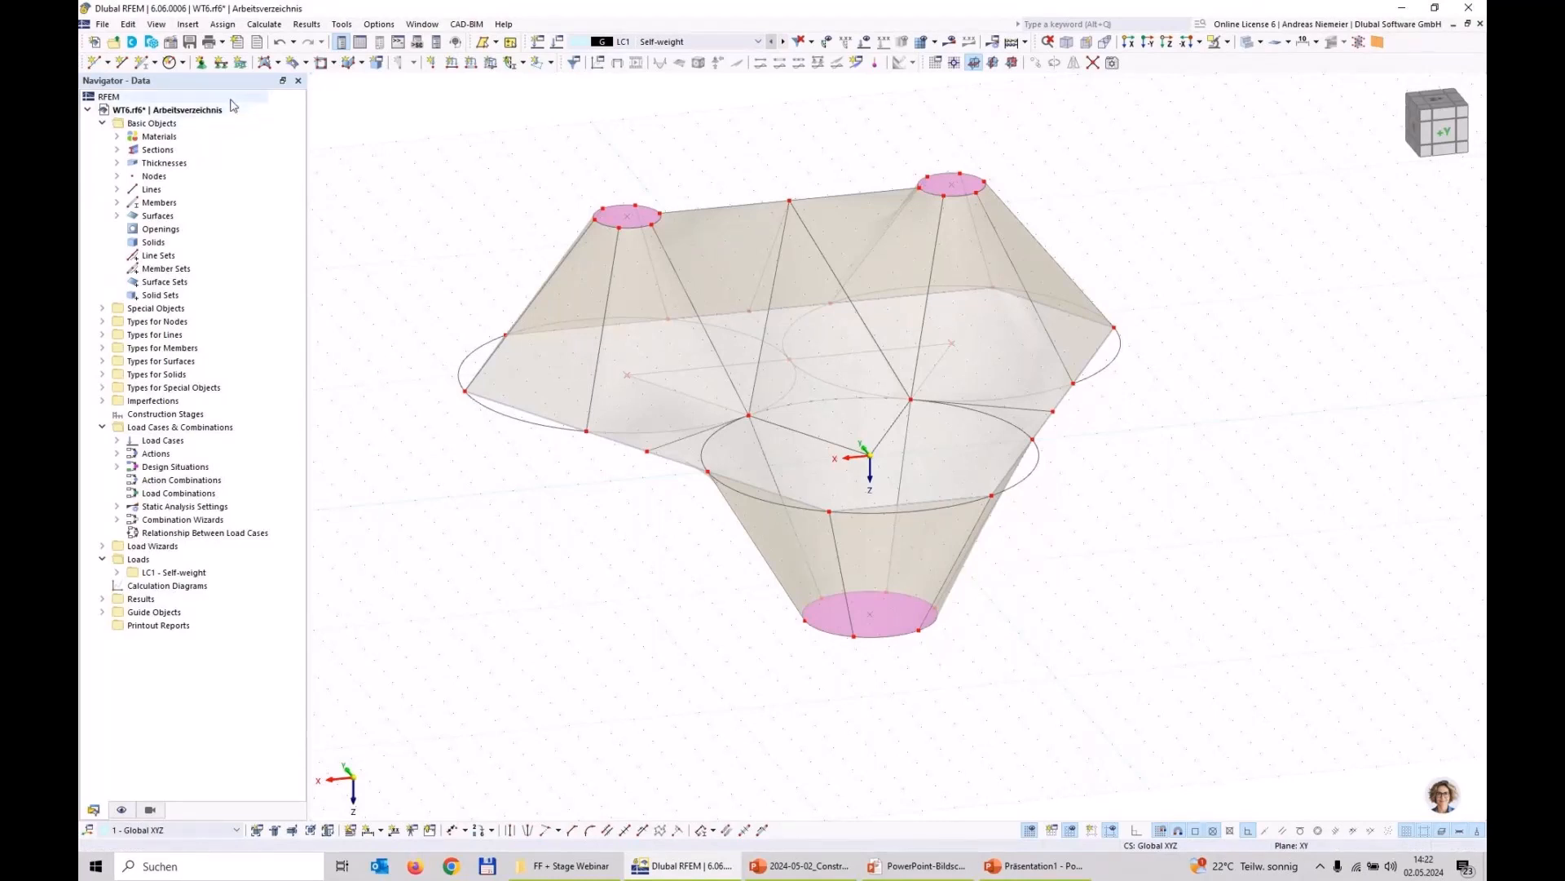
Step: Create a standard node at the centre of the low point's rigid surface (0.000, 0.000, 5.000 m)
left_click(201, 63)
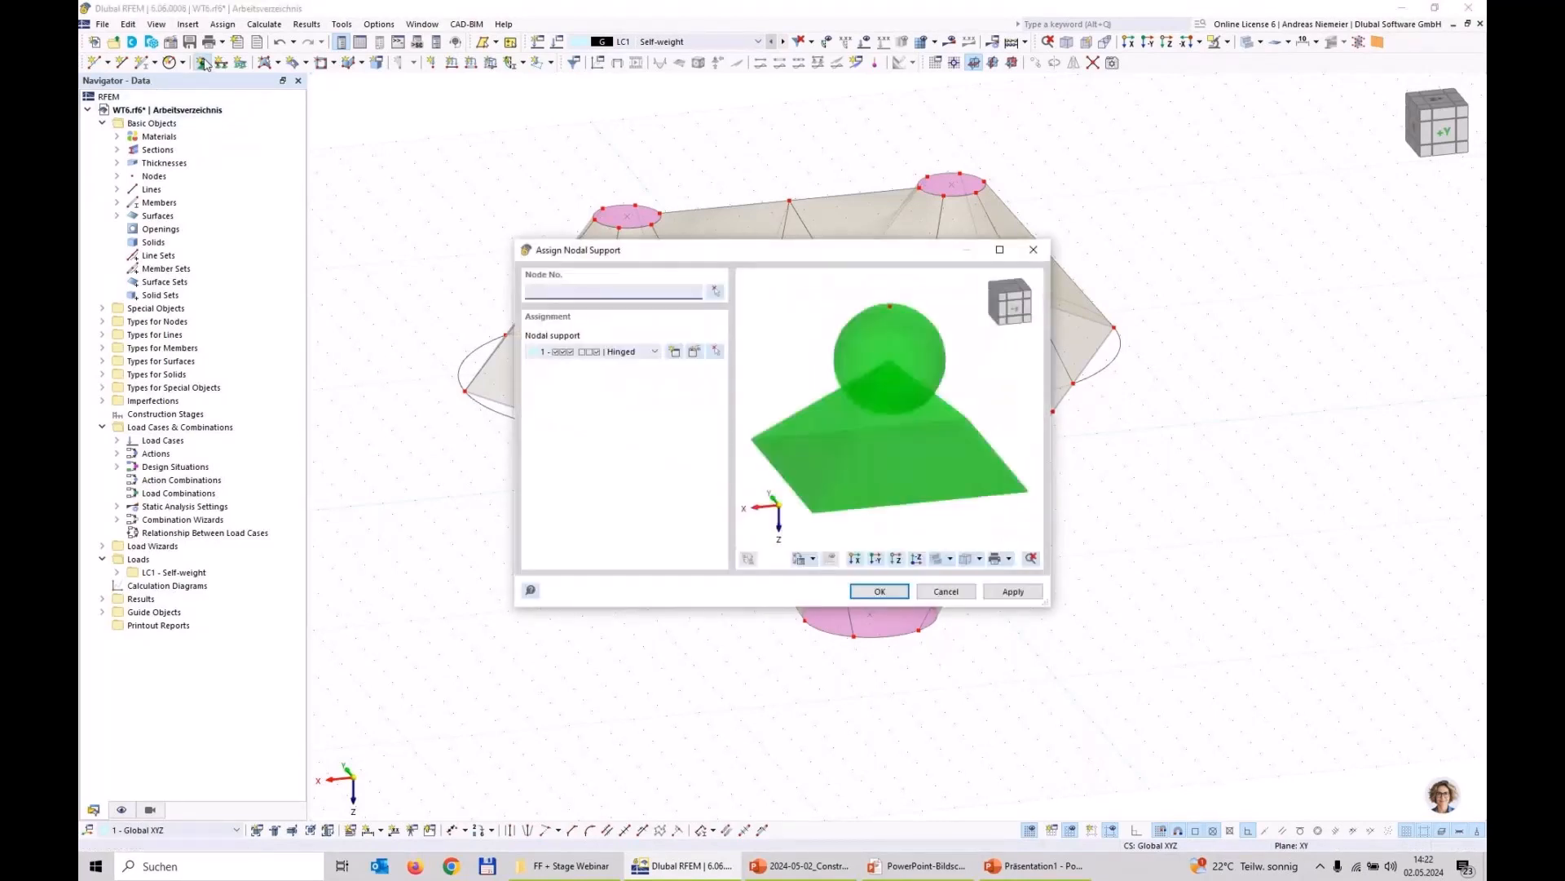
key("Escape")
left_click(106, 64)
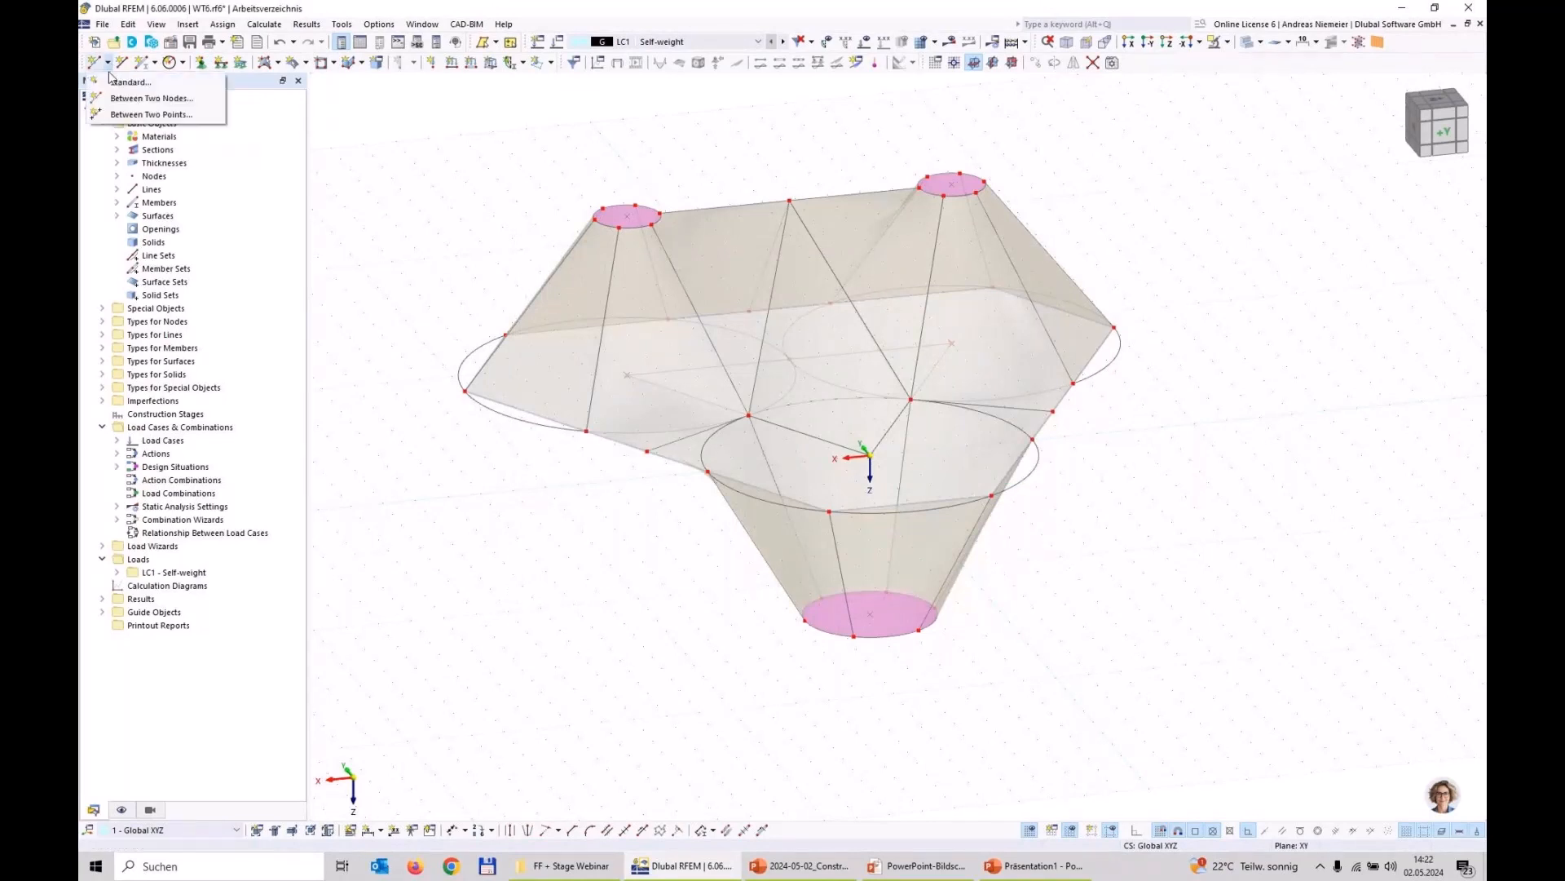
left_click(127, 81)
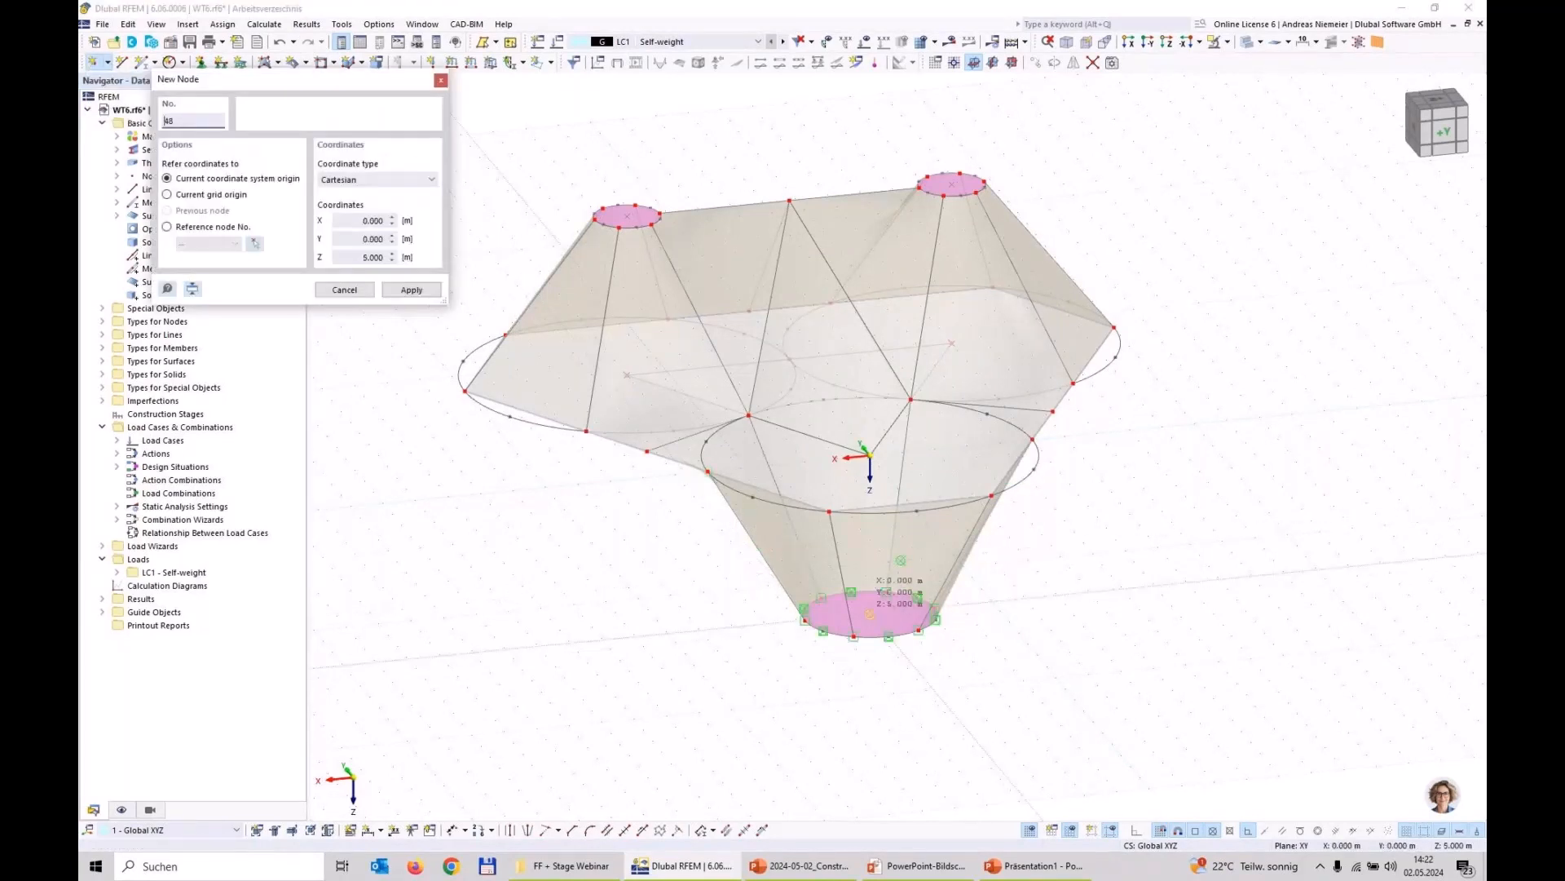
key("Escape")
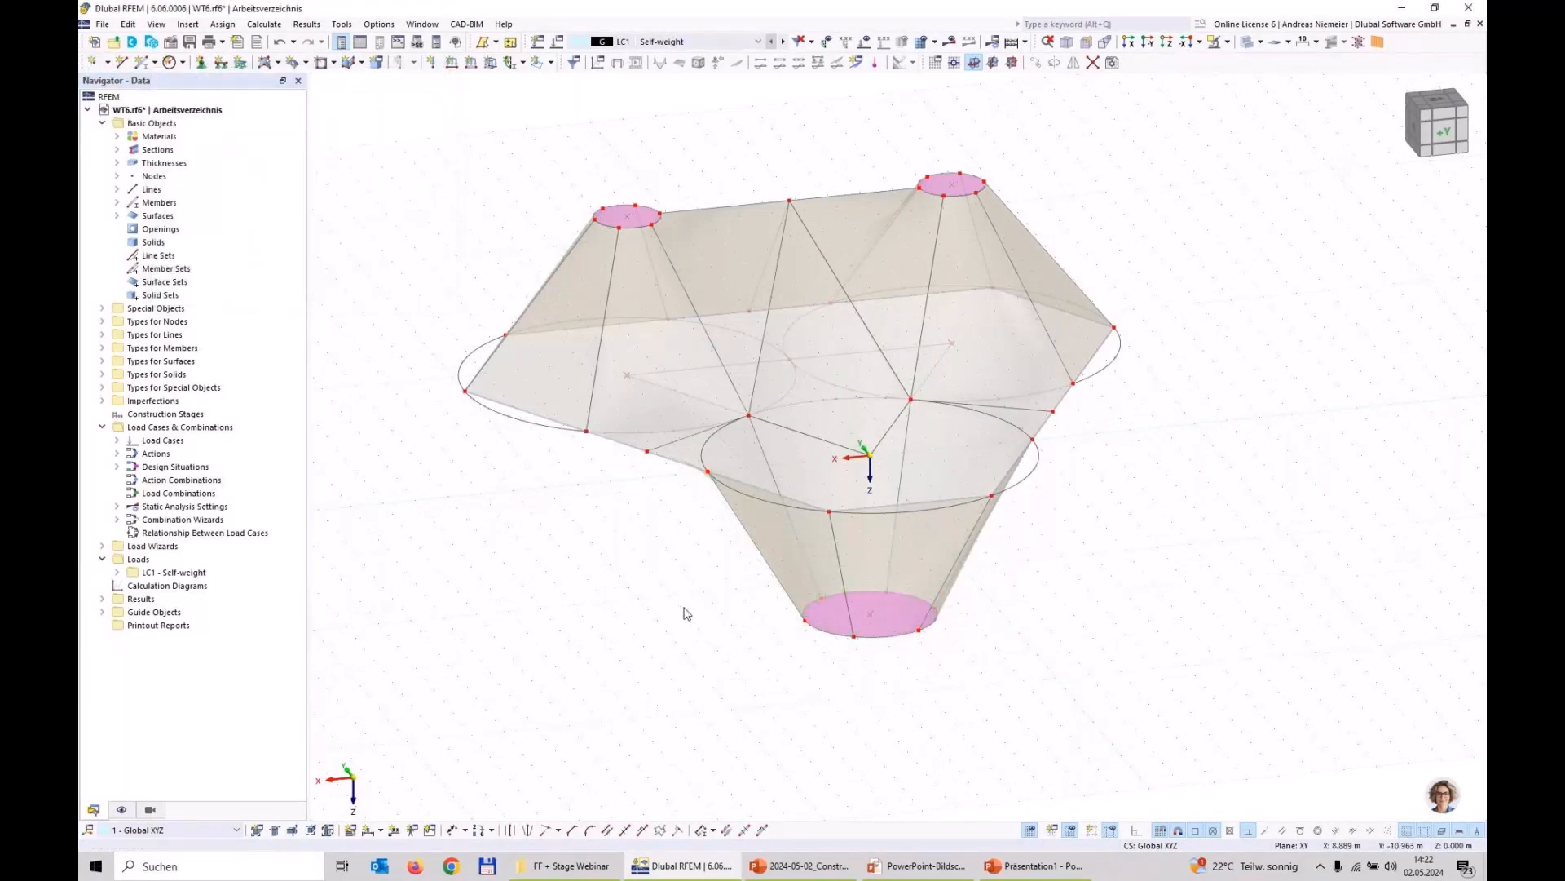
Step: Assign a Fixed nodal support to the centre node of the low point's rigid surface
left_click(201, 62)
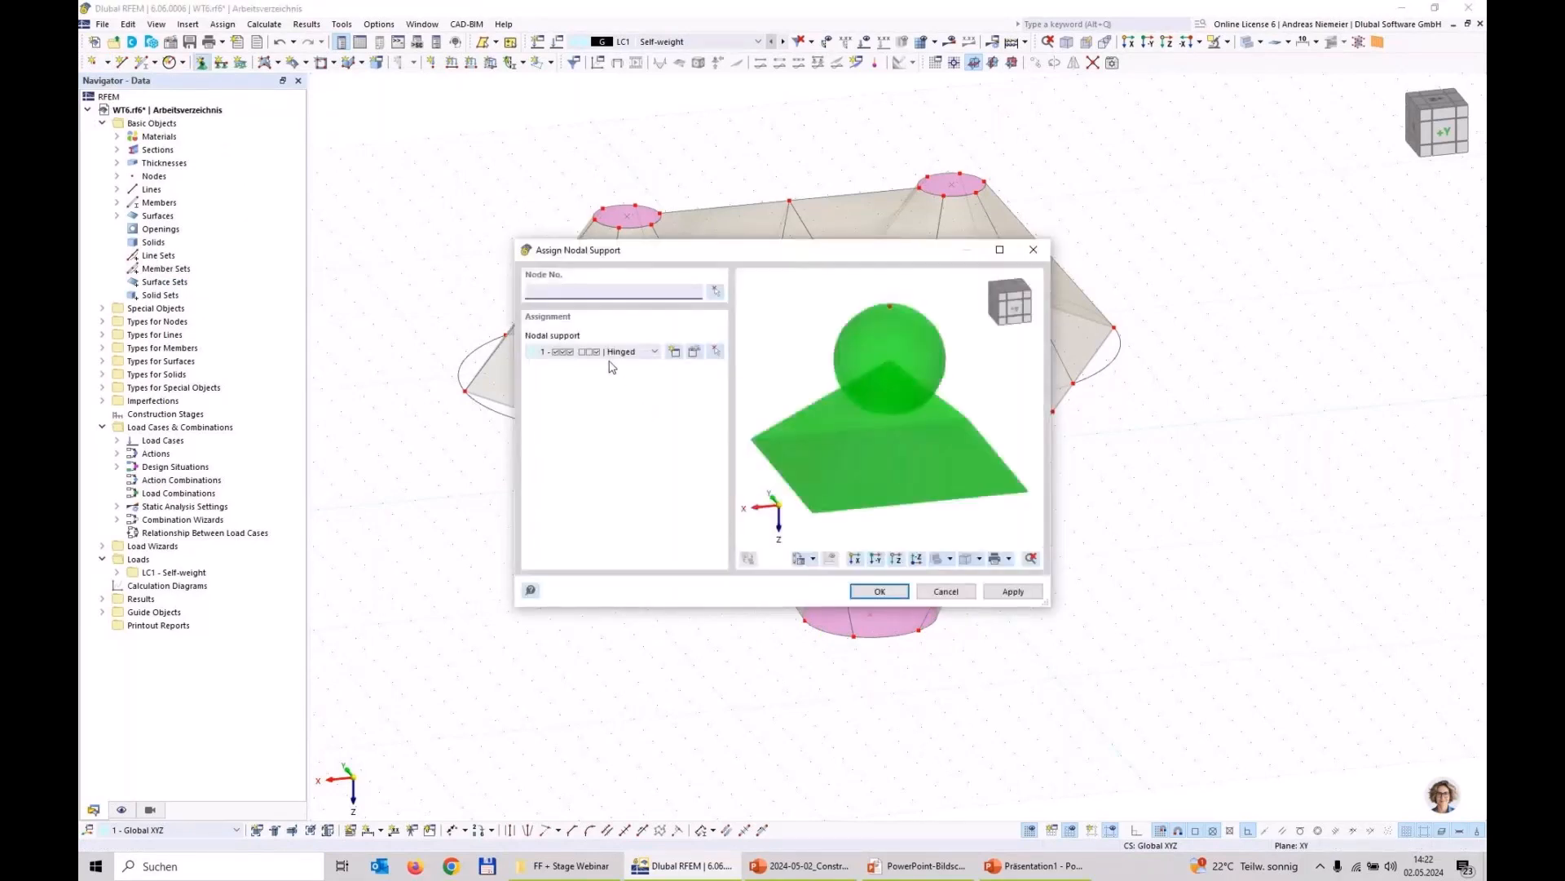
left_click(618, 352)
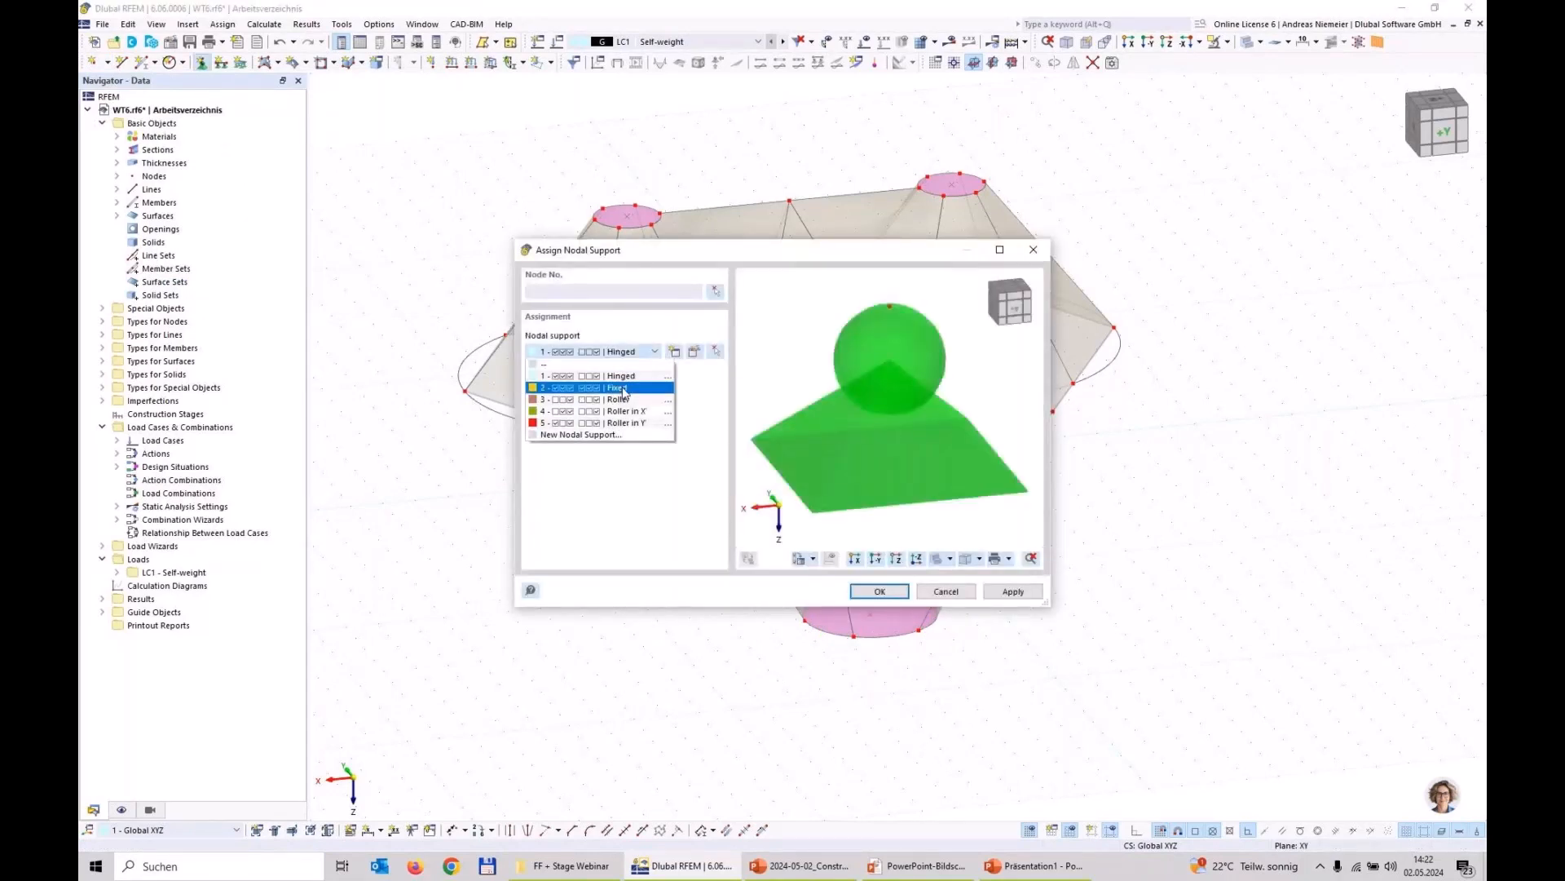
left_click(623, 388)
left_click(880, 591)
left_click(870, 614)
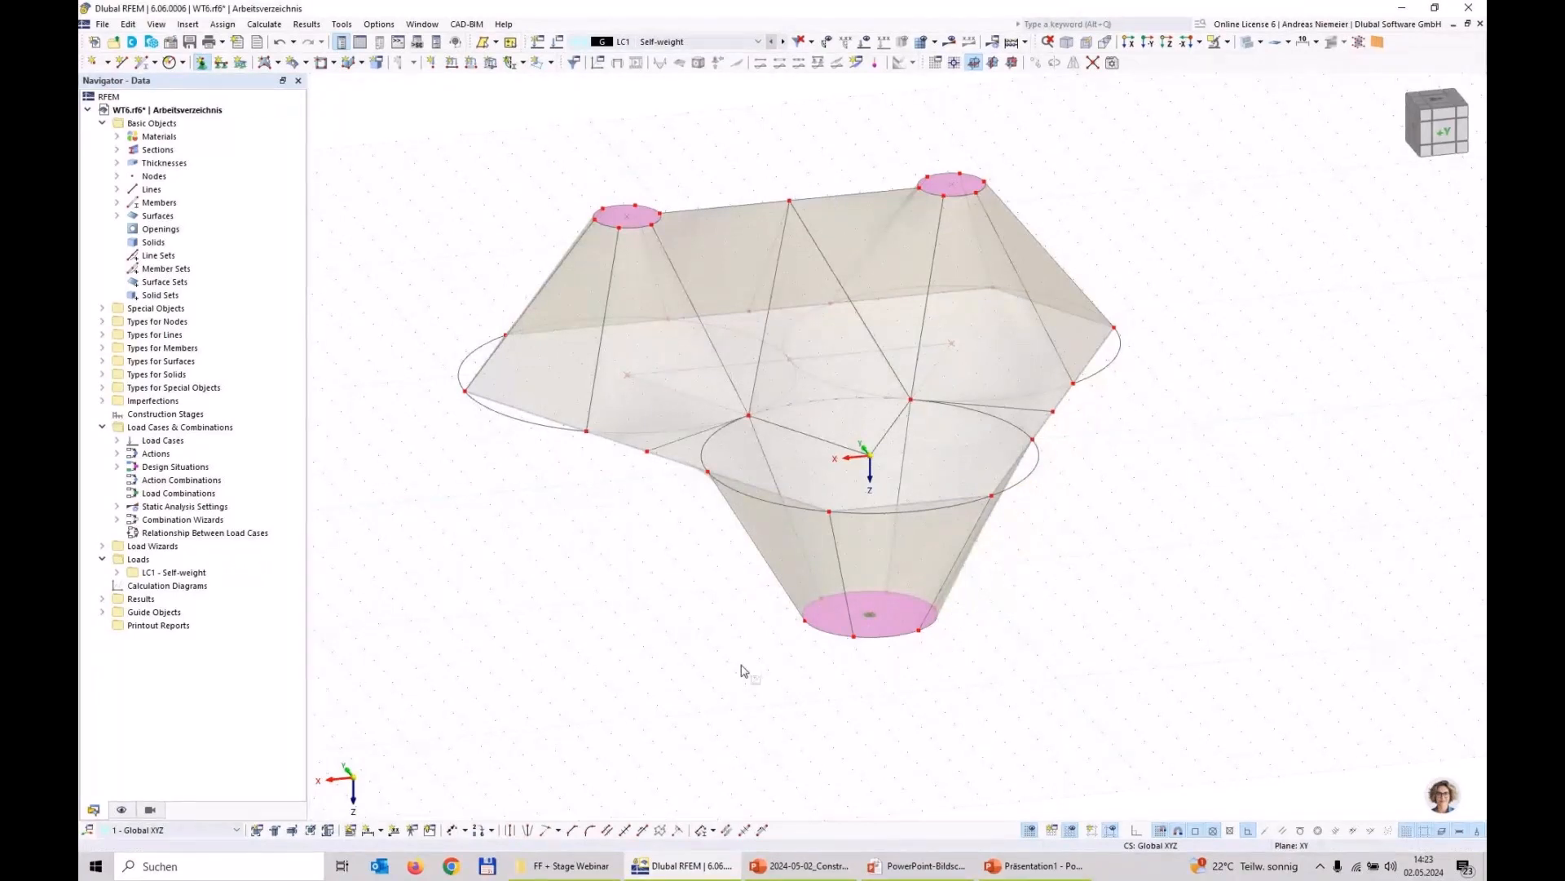
Step: Assign nodal supports to the twelve outer boundary nodes around the low point and both high points at Z = 0
left_click(202, 63)
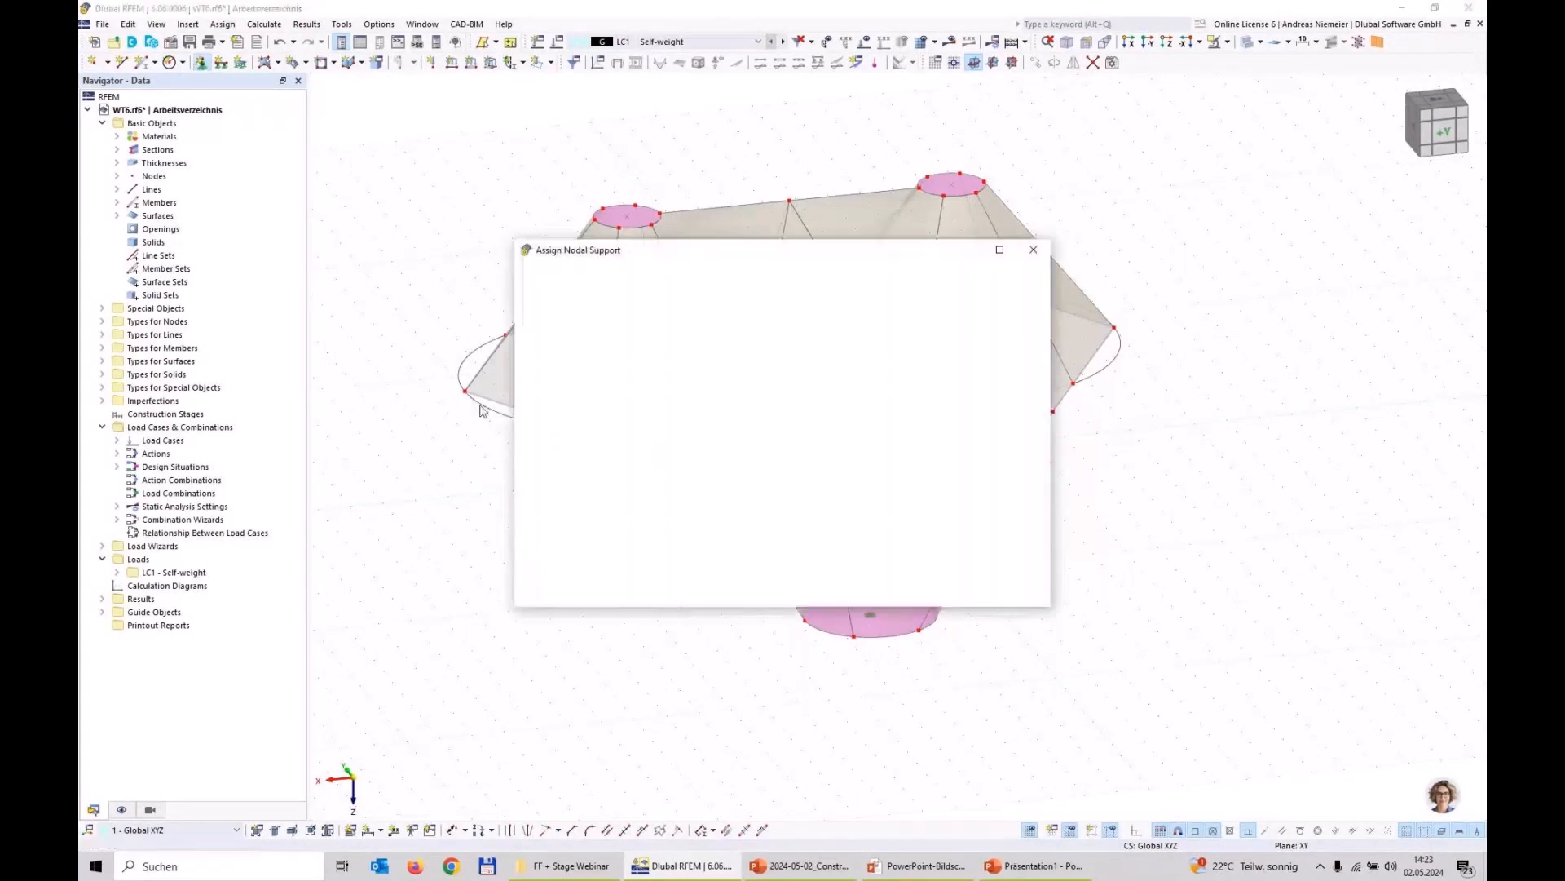
left_click(725, 589)
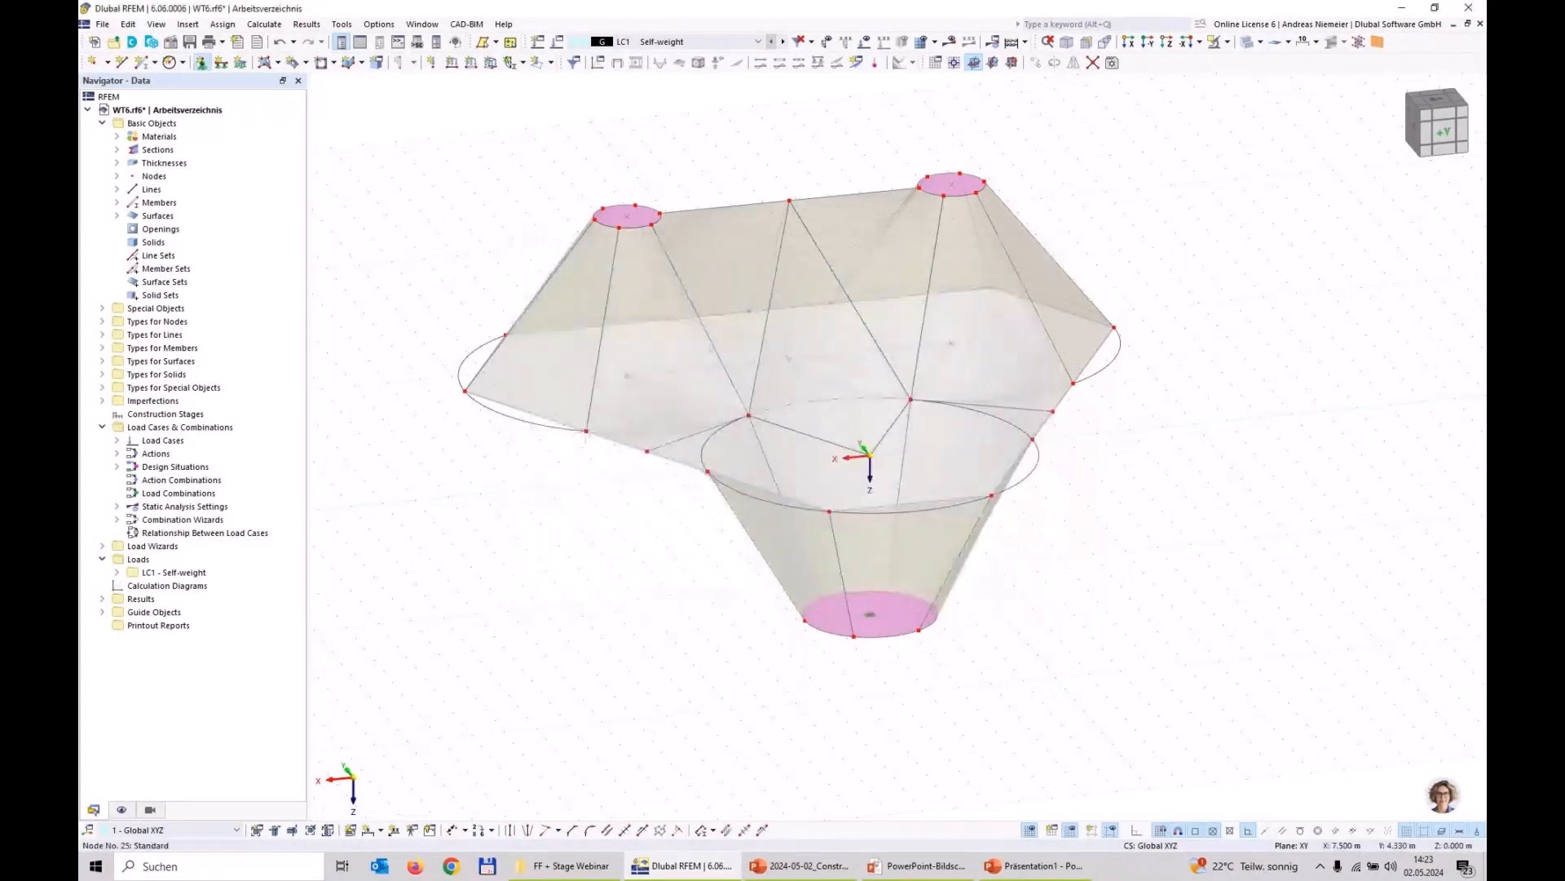
left_click(586, 432)
left_click(708, 472)
left_click(829, 512)
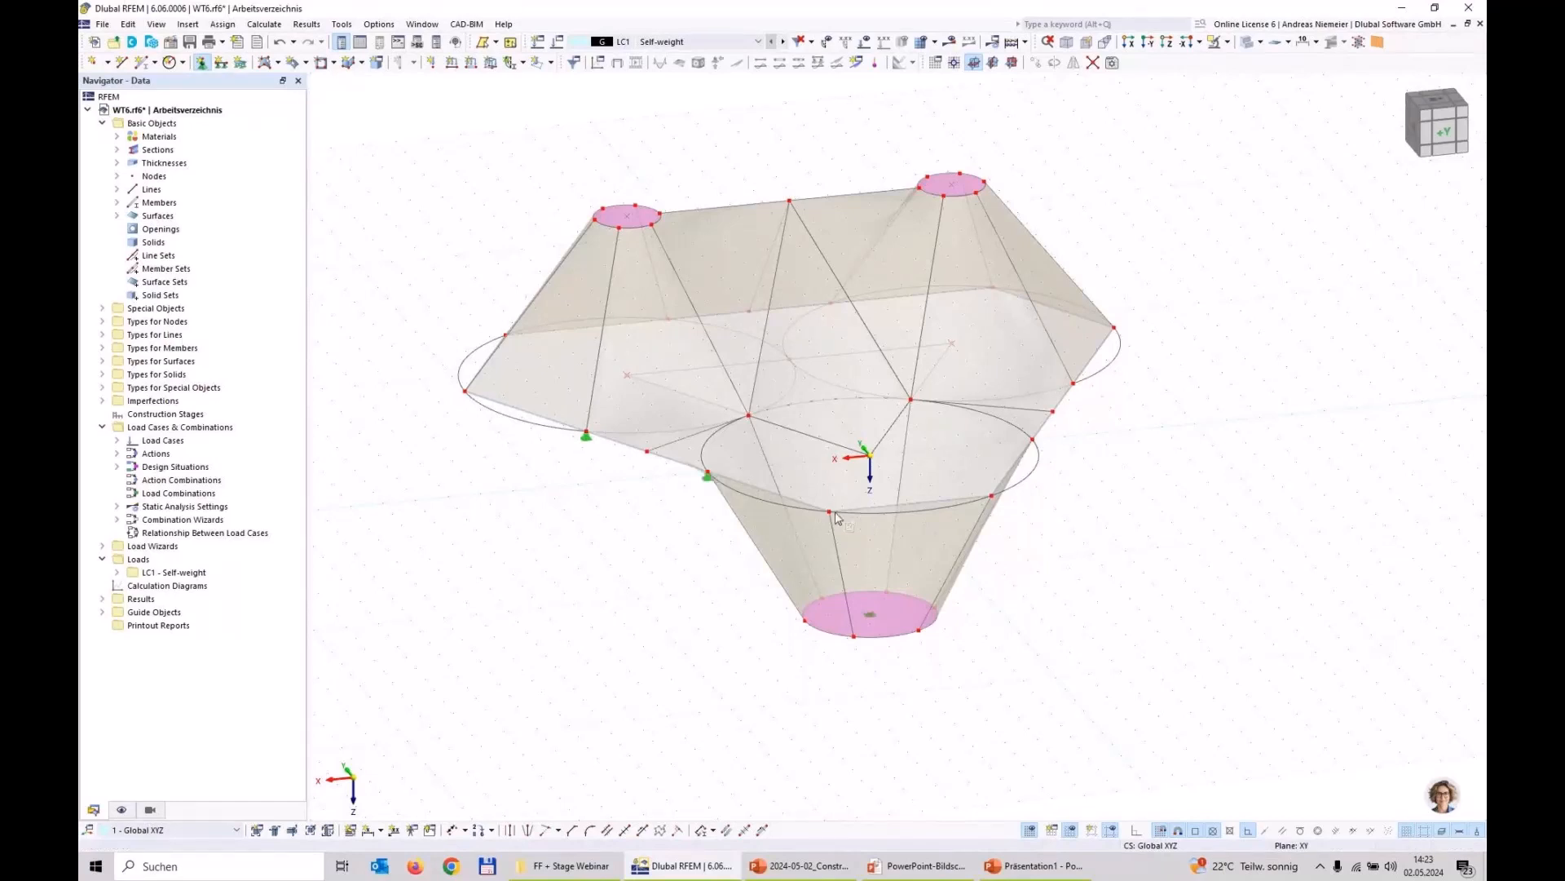
left_click(992, 496)
left_click(1032, 441)
left_click(1114, 329)
left_click(993, 287)
left_click(829, 303)
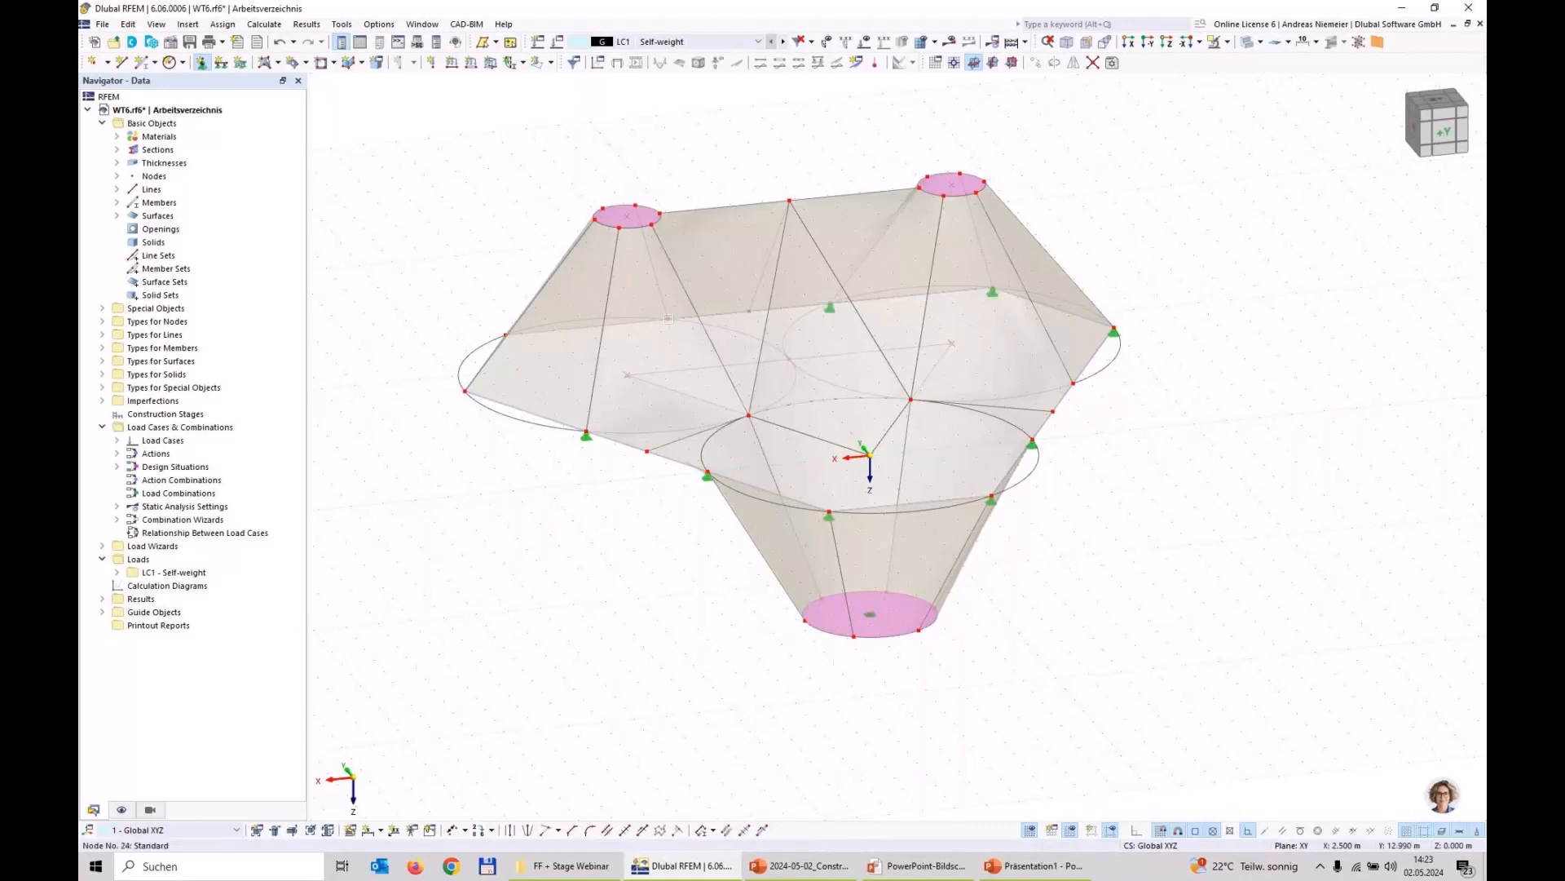
left_click(667, 319)
left_click(506, 339)
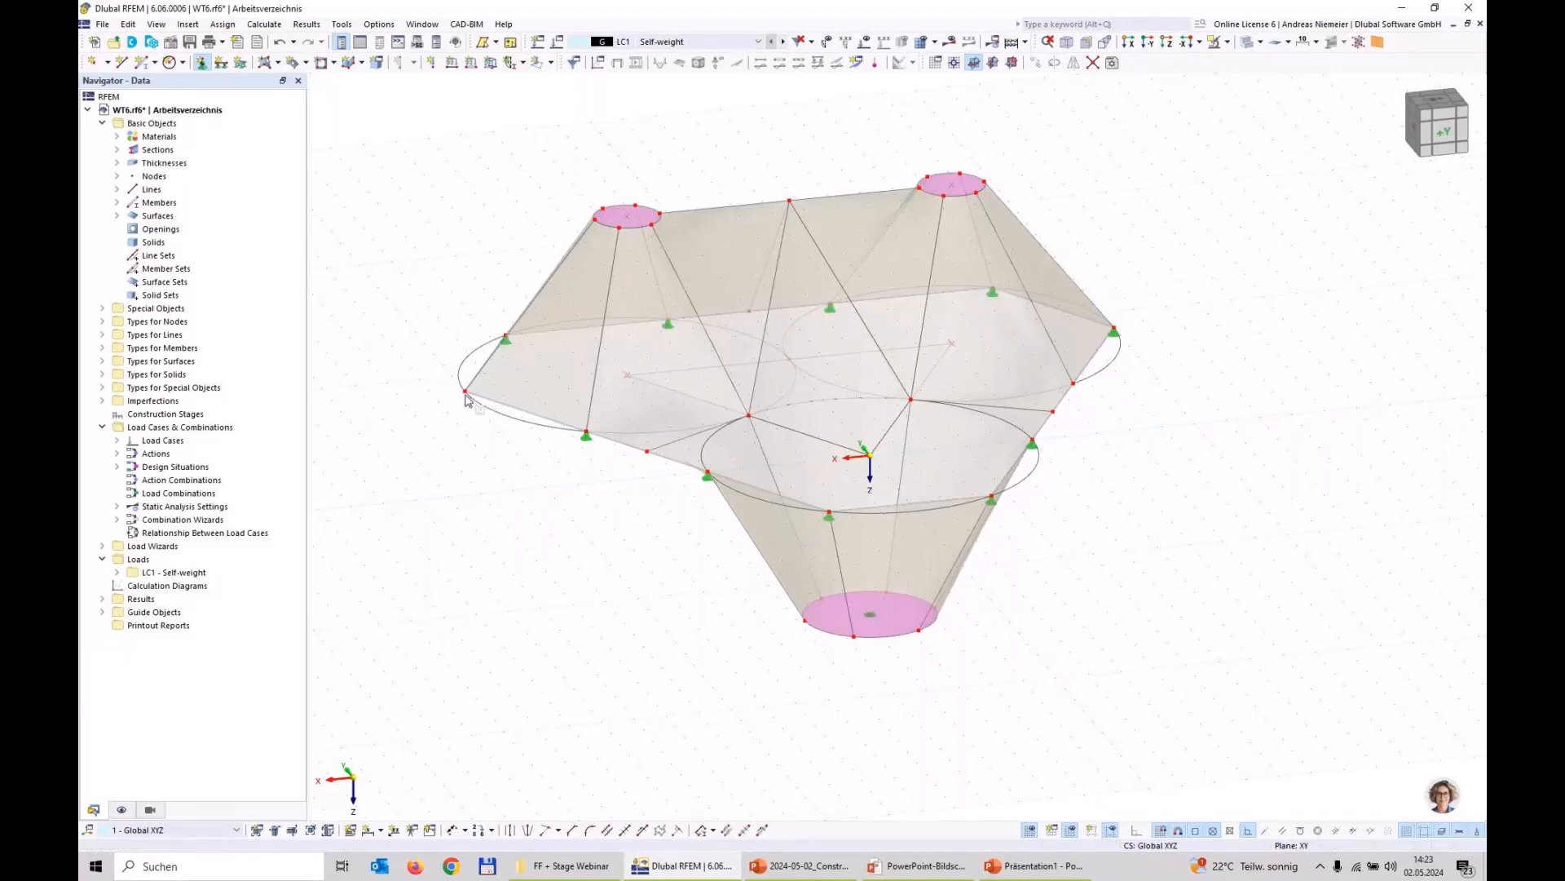
left_click(466, 393)
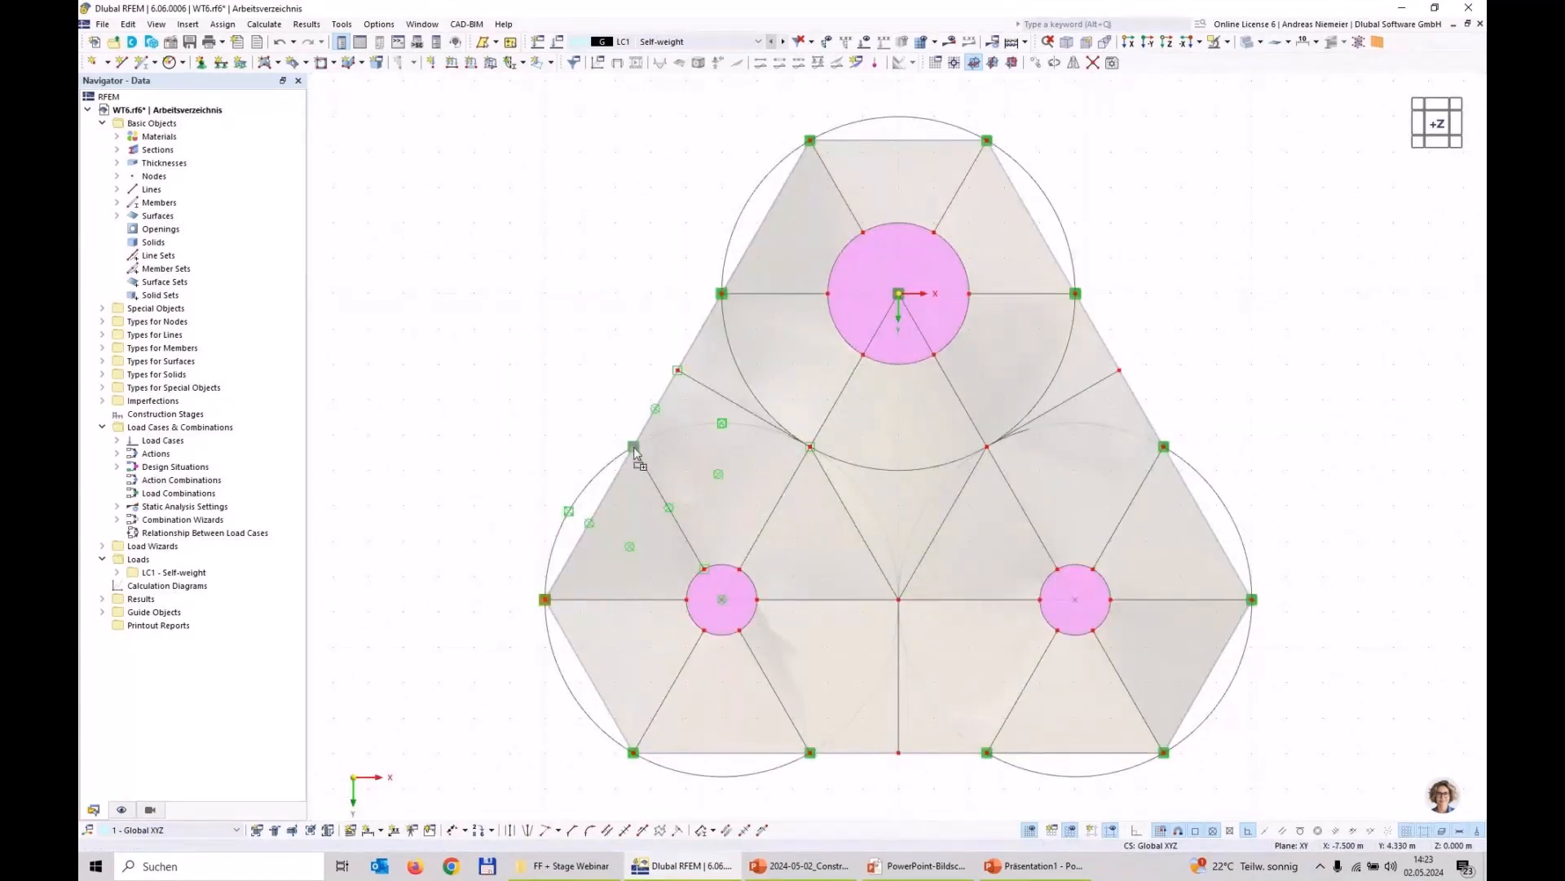
left_click(633, 447)
left_click(529, 670)
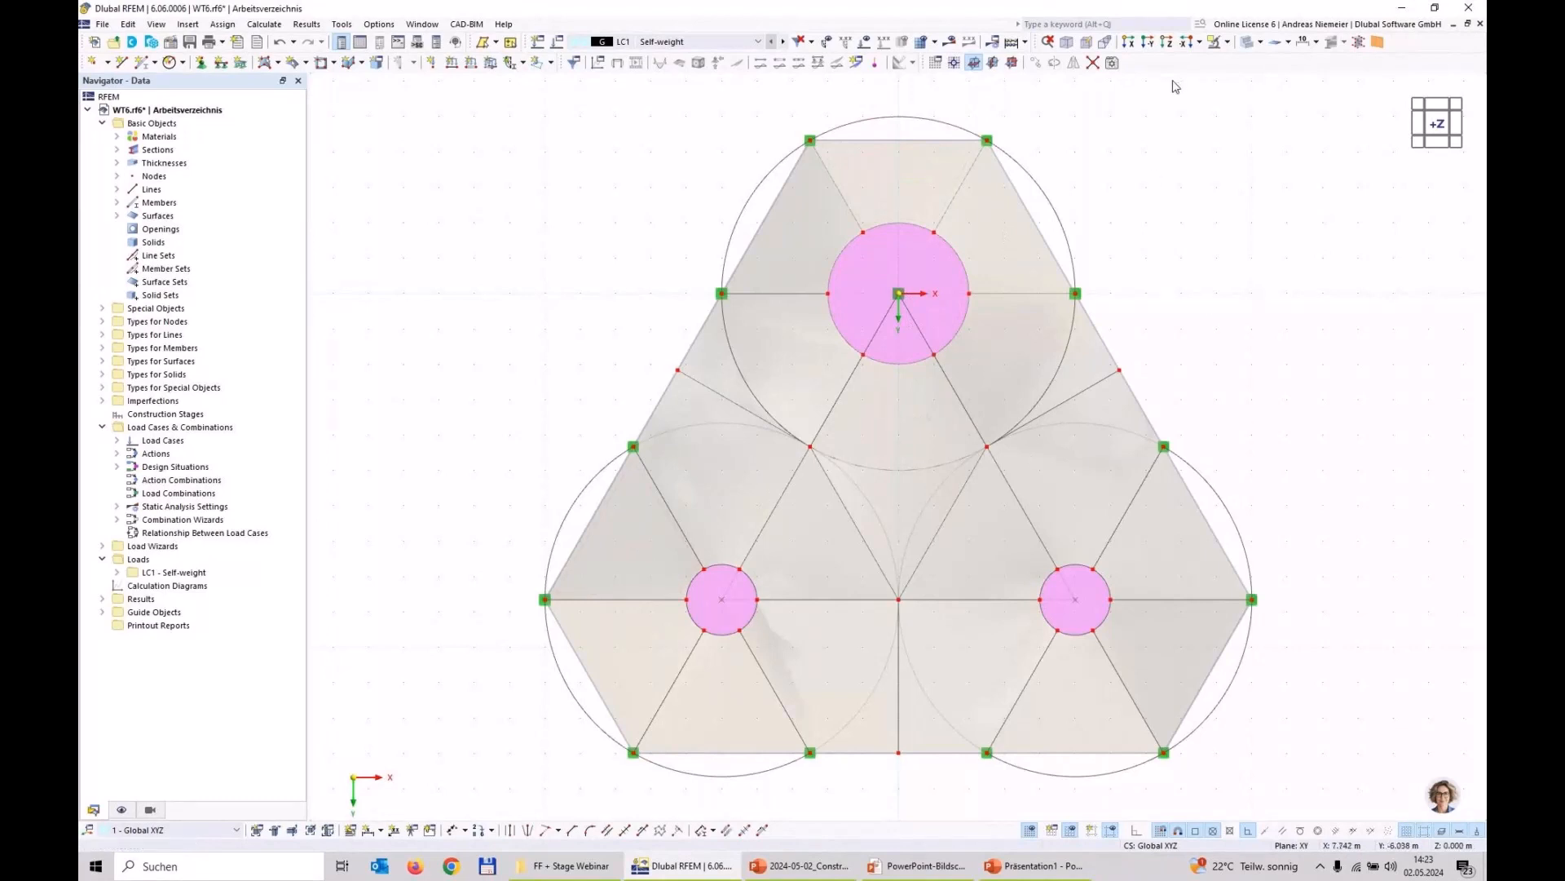
left_click(1066, 42)
scroll(1118, 214, "down", 4)
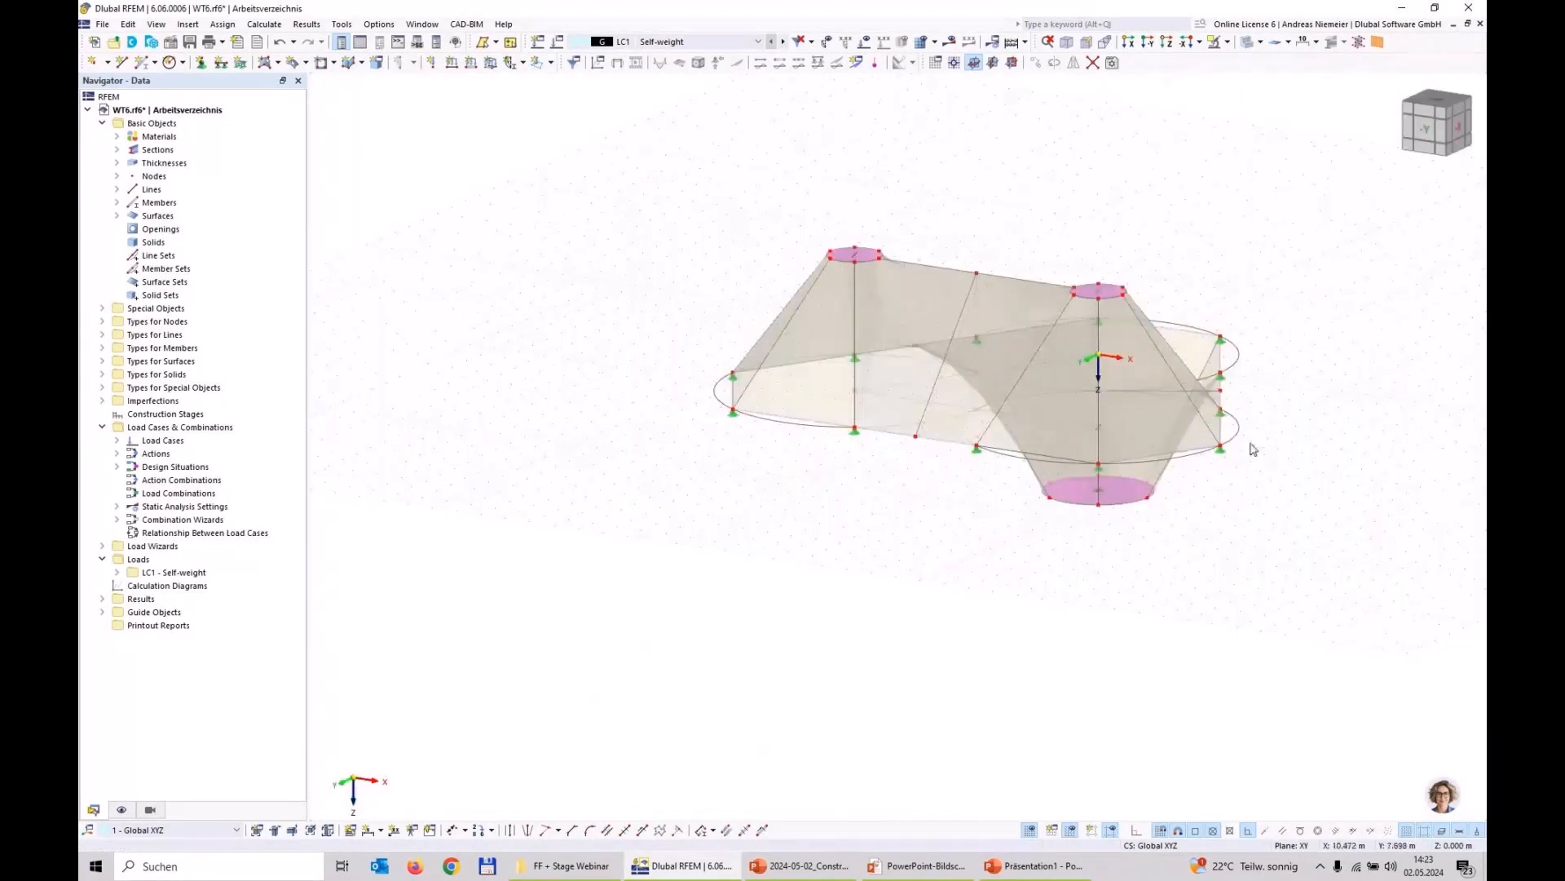
middle_click_drag(1251, 446, 911, 407, "ctrl")
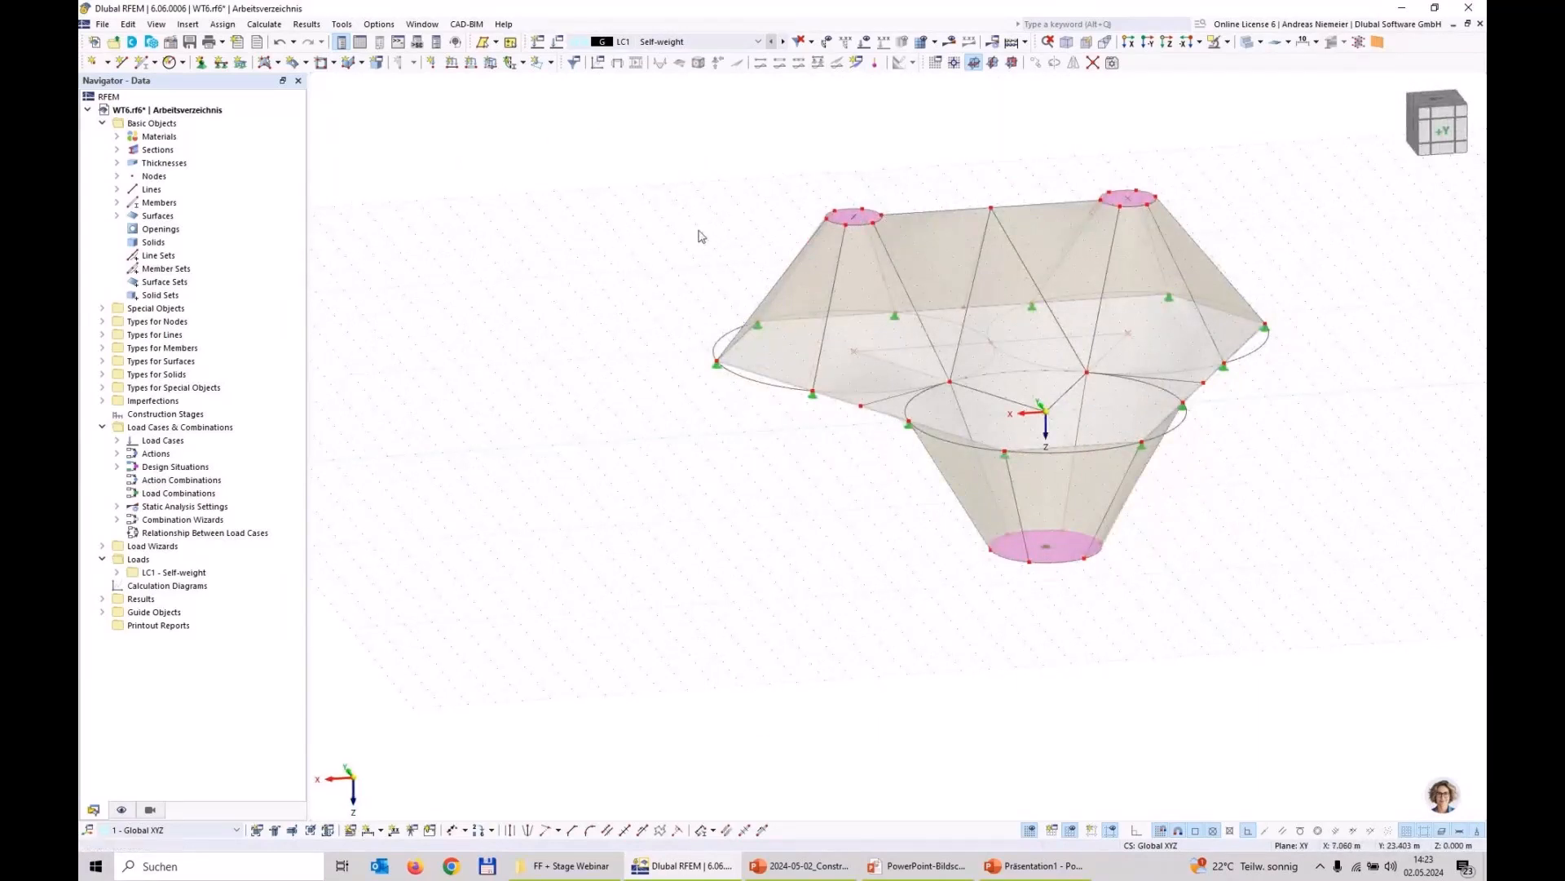
middle_click_drag(695, 181, 699, 511)
scroll(699, 510, "up", 1)
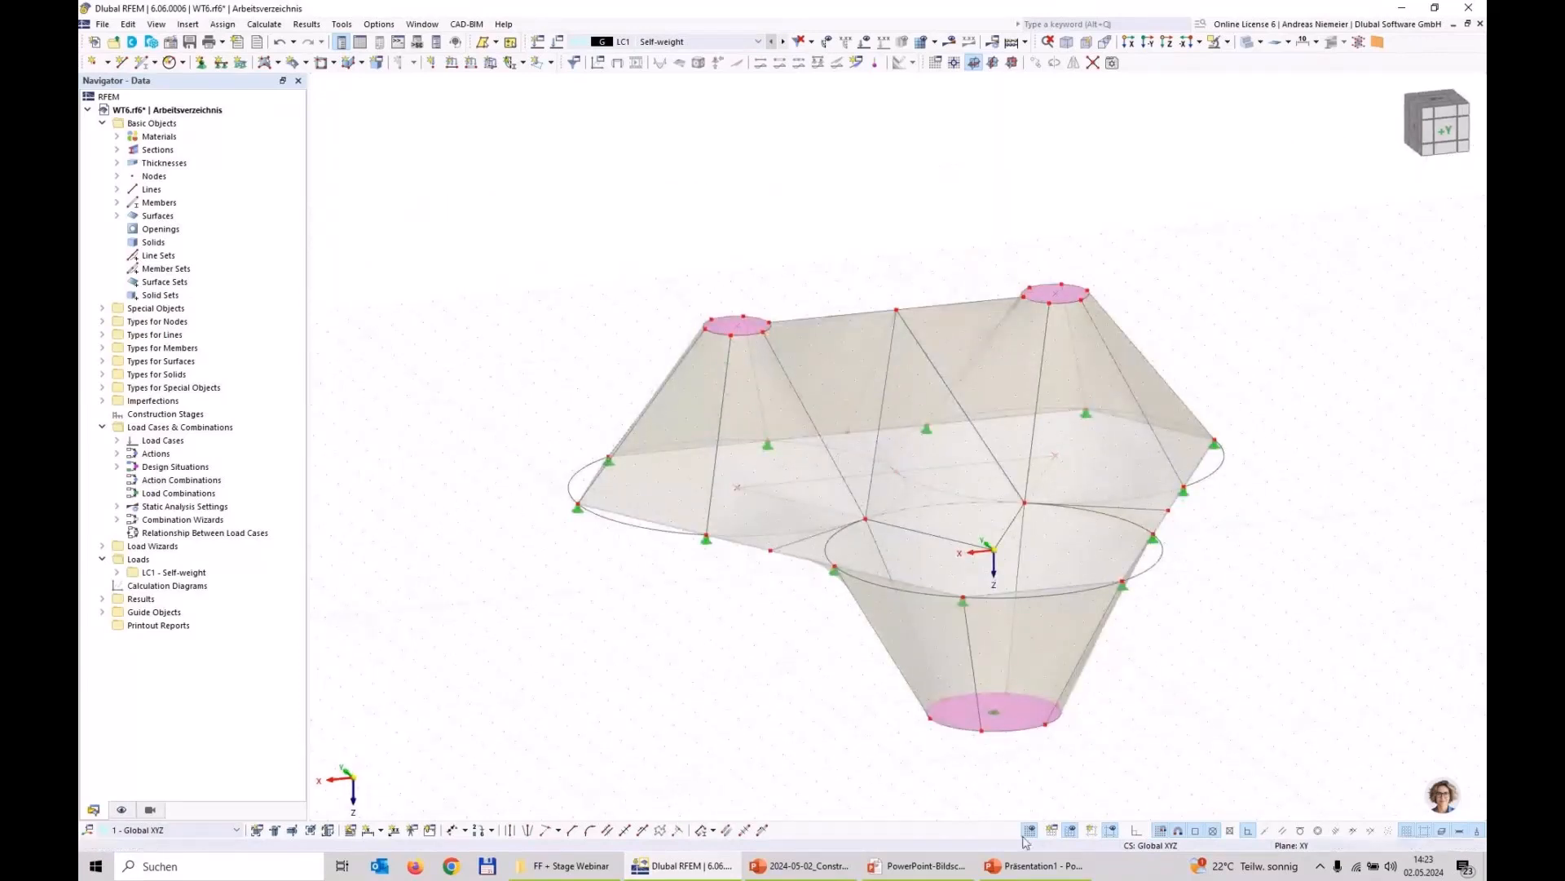
Step: Switch to the PowerPoint presentation, examine the slide describing the structural task, and return to RFEM
mouse_move(926, 877)
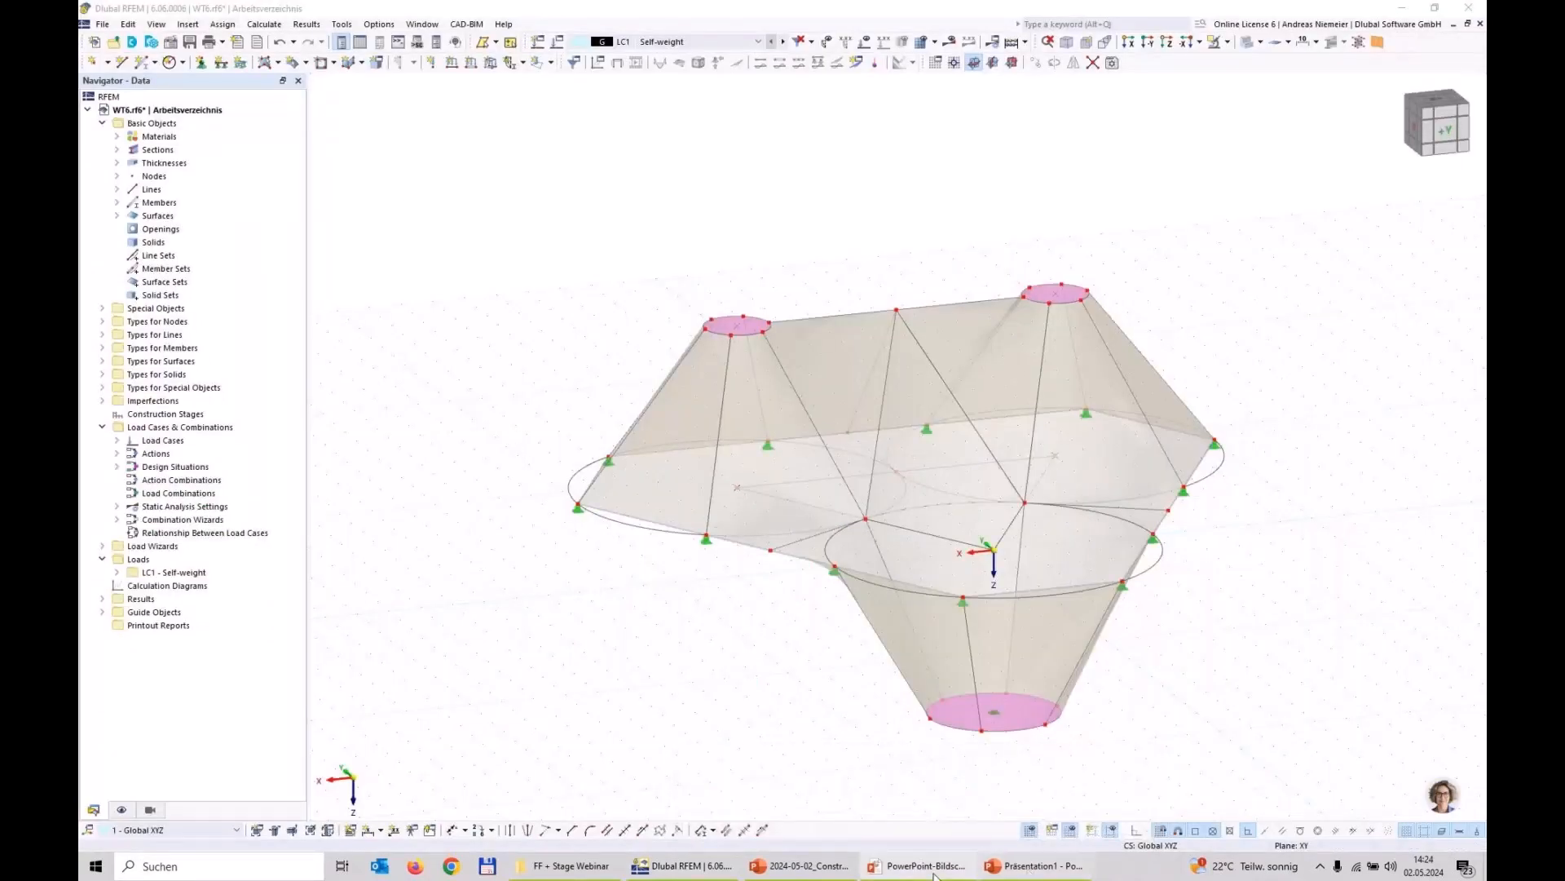
left_click(935, 876)
left_click(1018, 829)
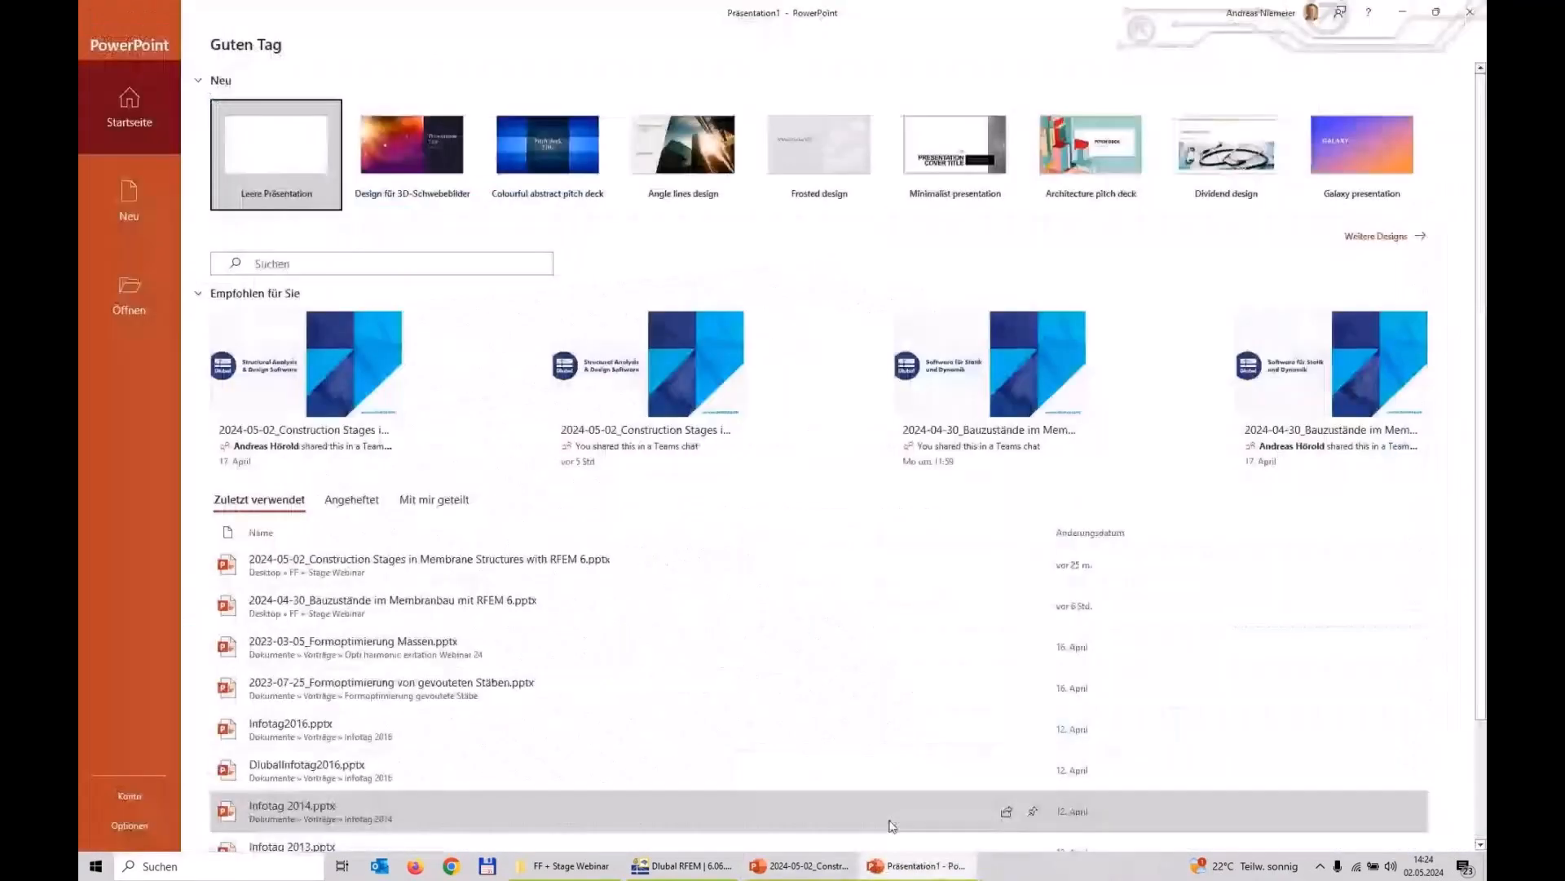
left_click(828, 867)
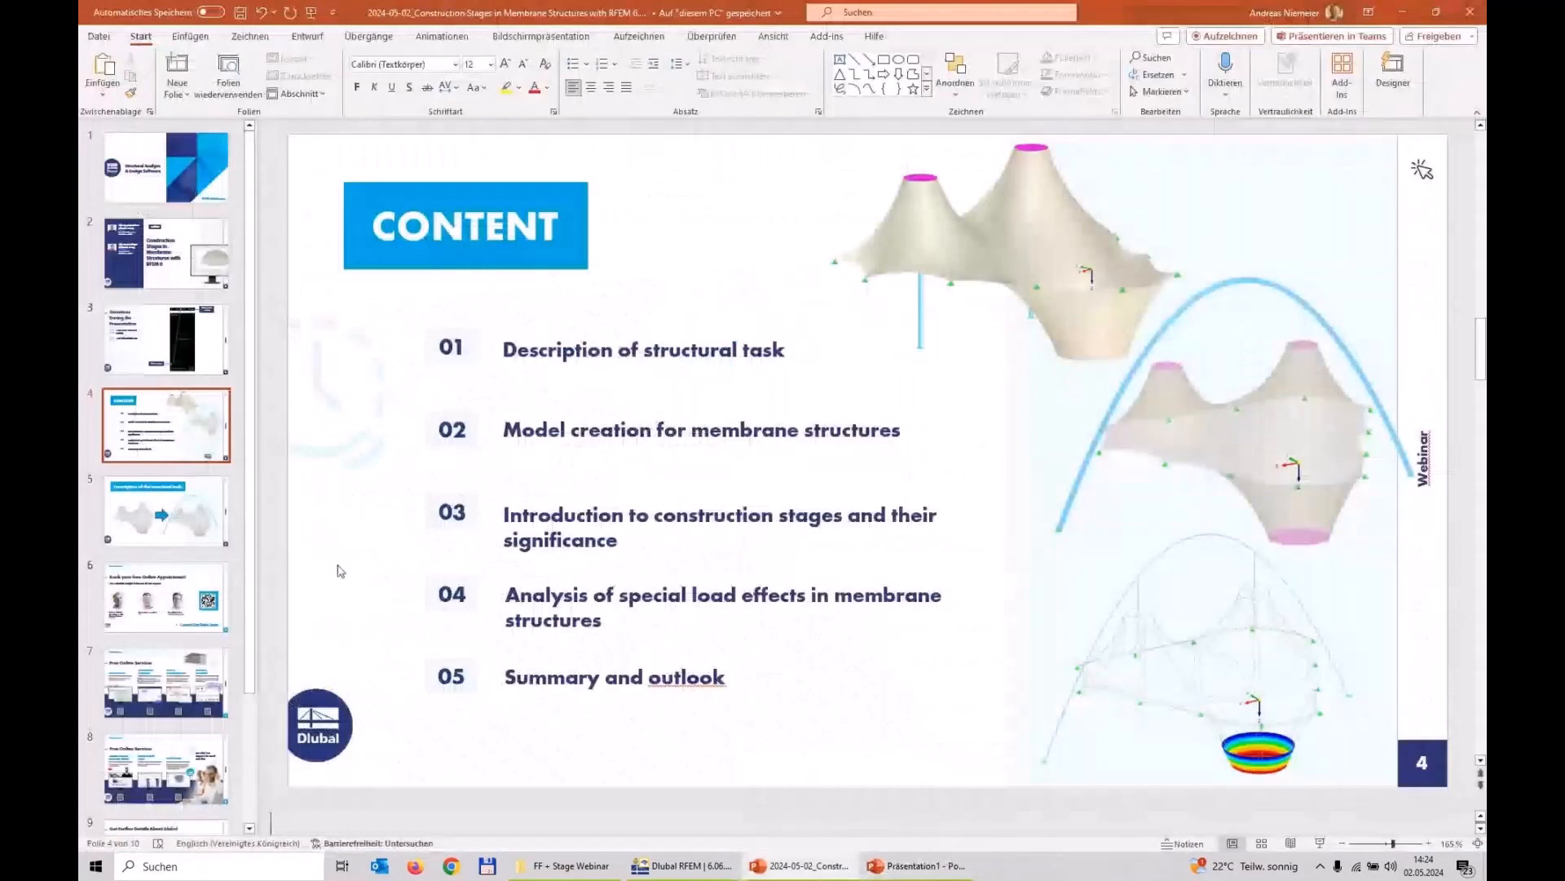
scroll(341, 571, "down", 1)
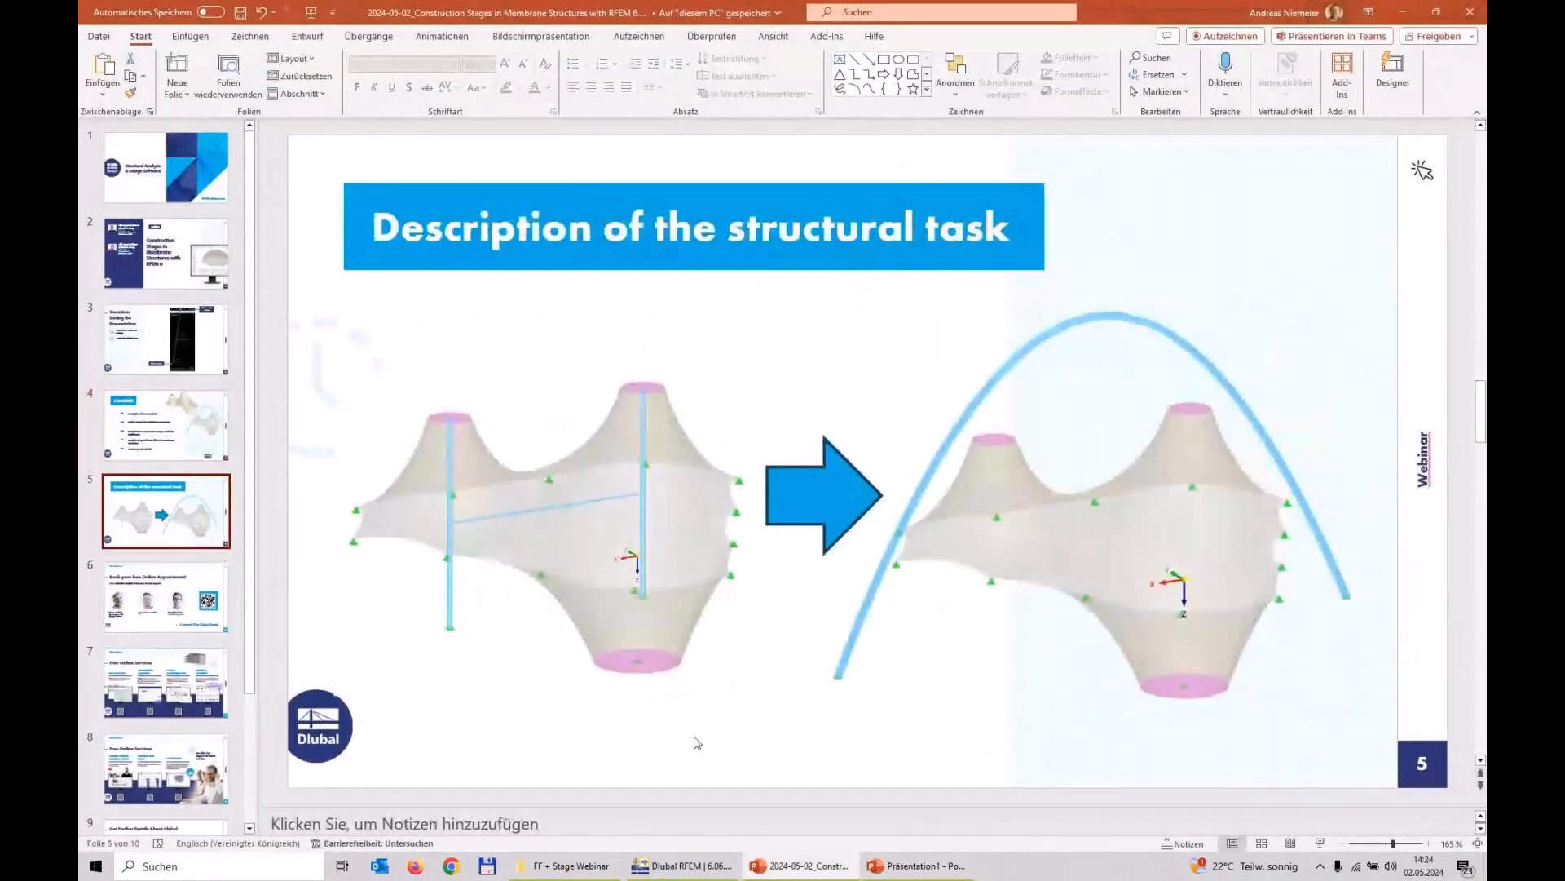
left_click(681, 866)
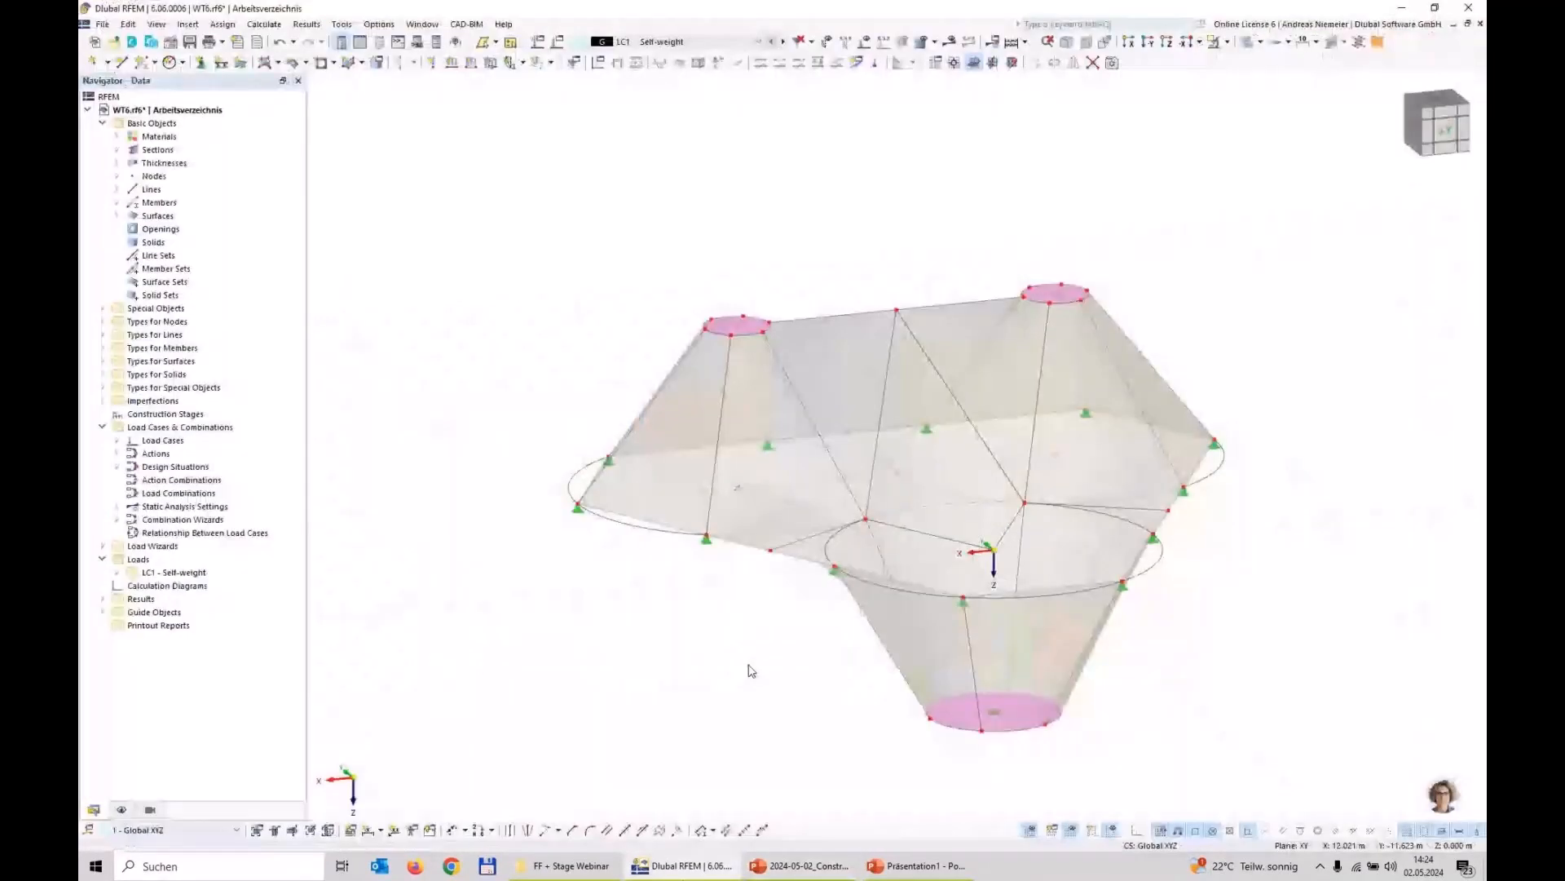
Step: Activate a clipping plane across the membrane model and shift it slightly from its initial position
middle_click_drag(759, 554, 573, 471)
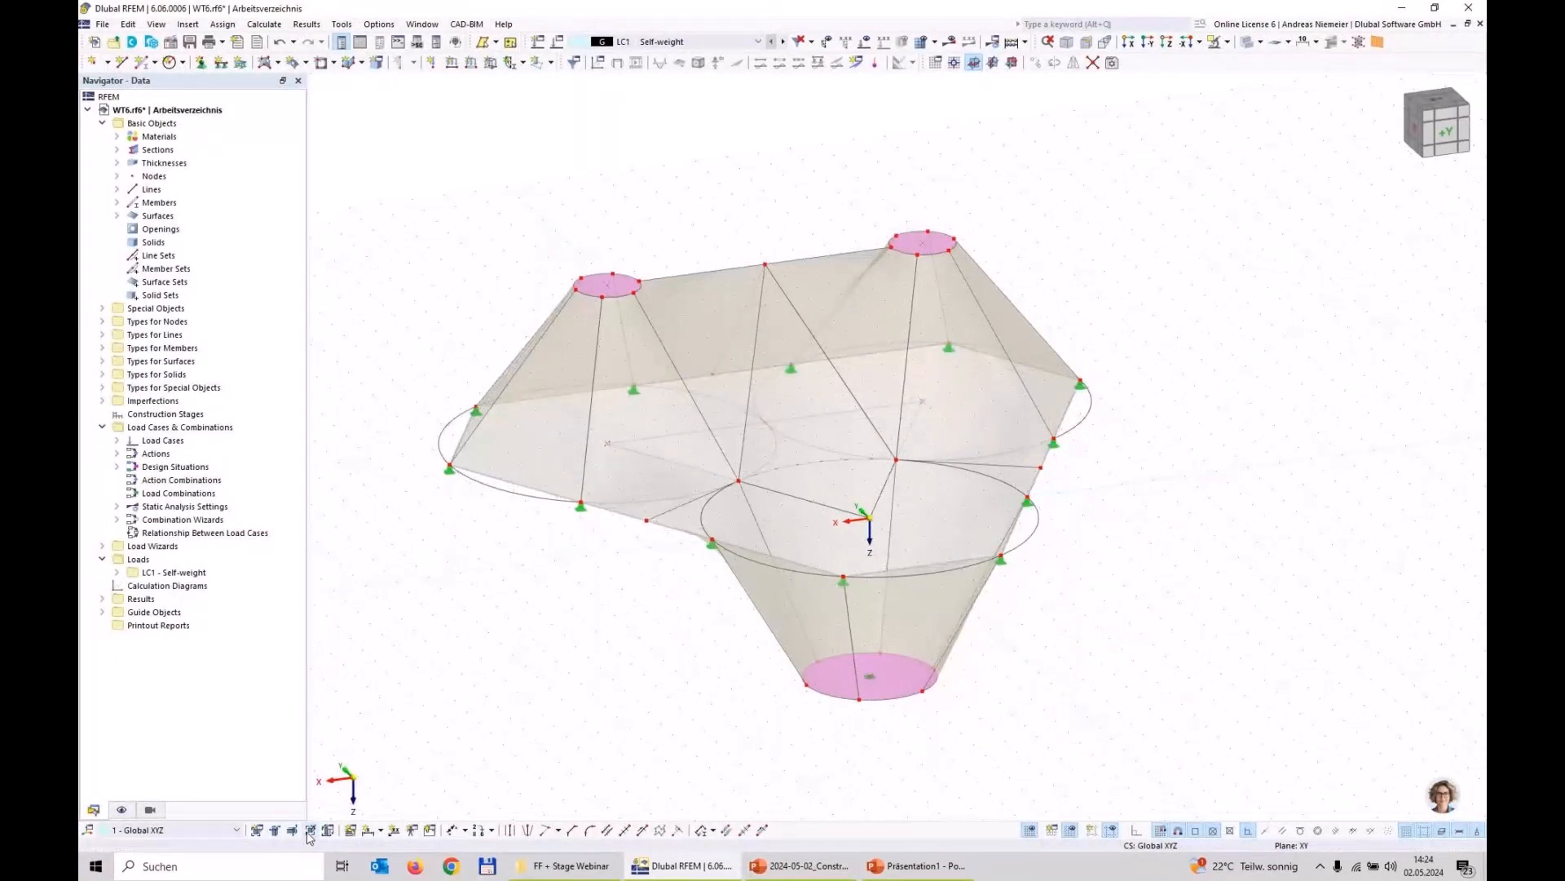
left_click(311, 829)
scroll(546, 655, "down", 3)
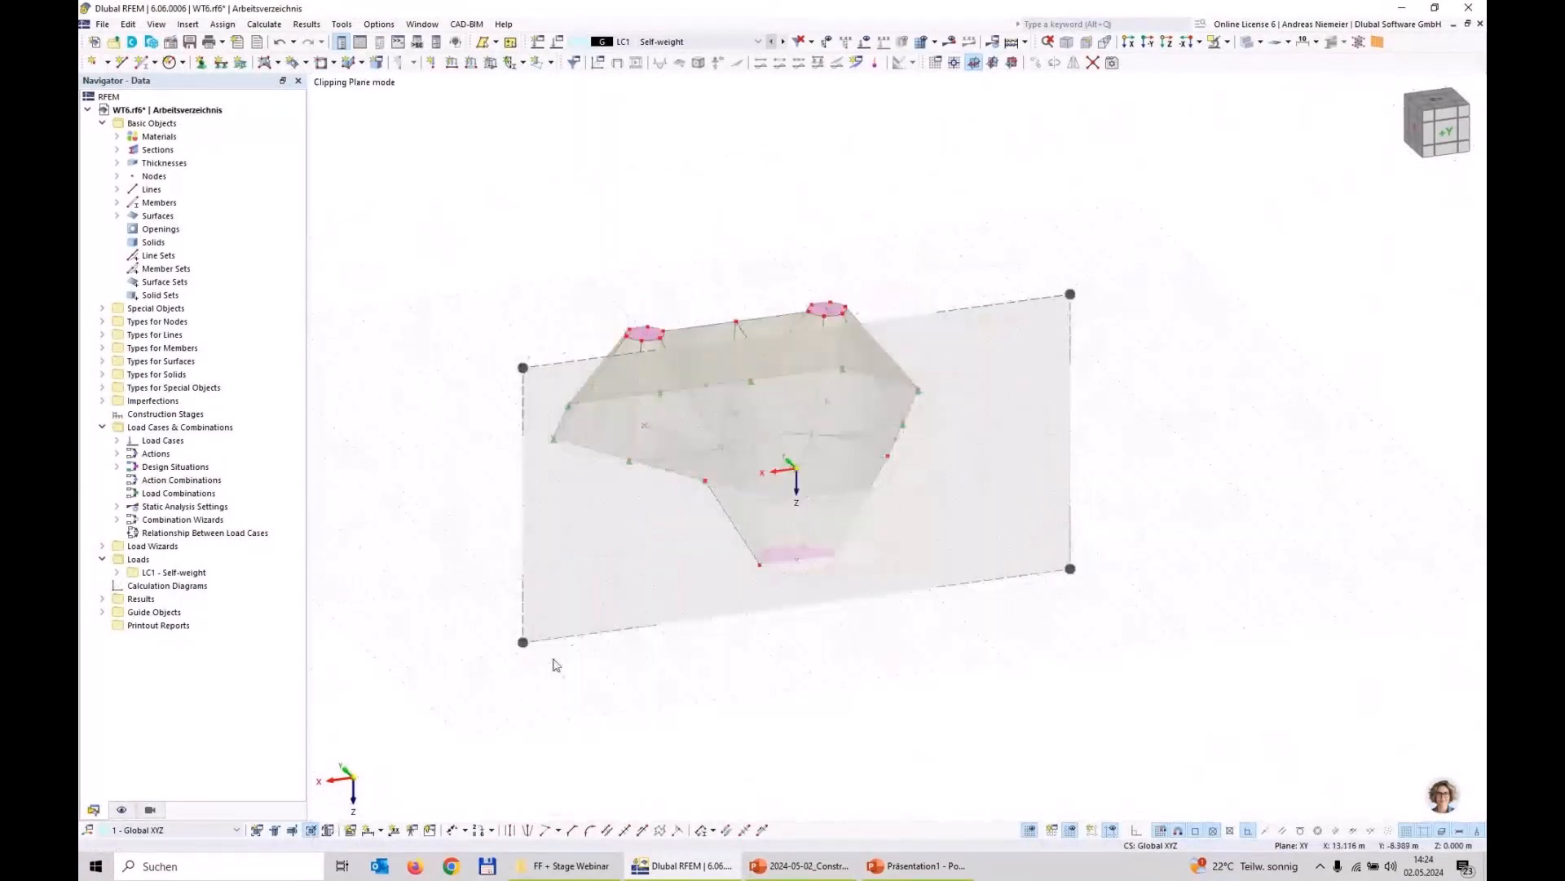
left_click_drag(485, 579, 504, 569)
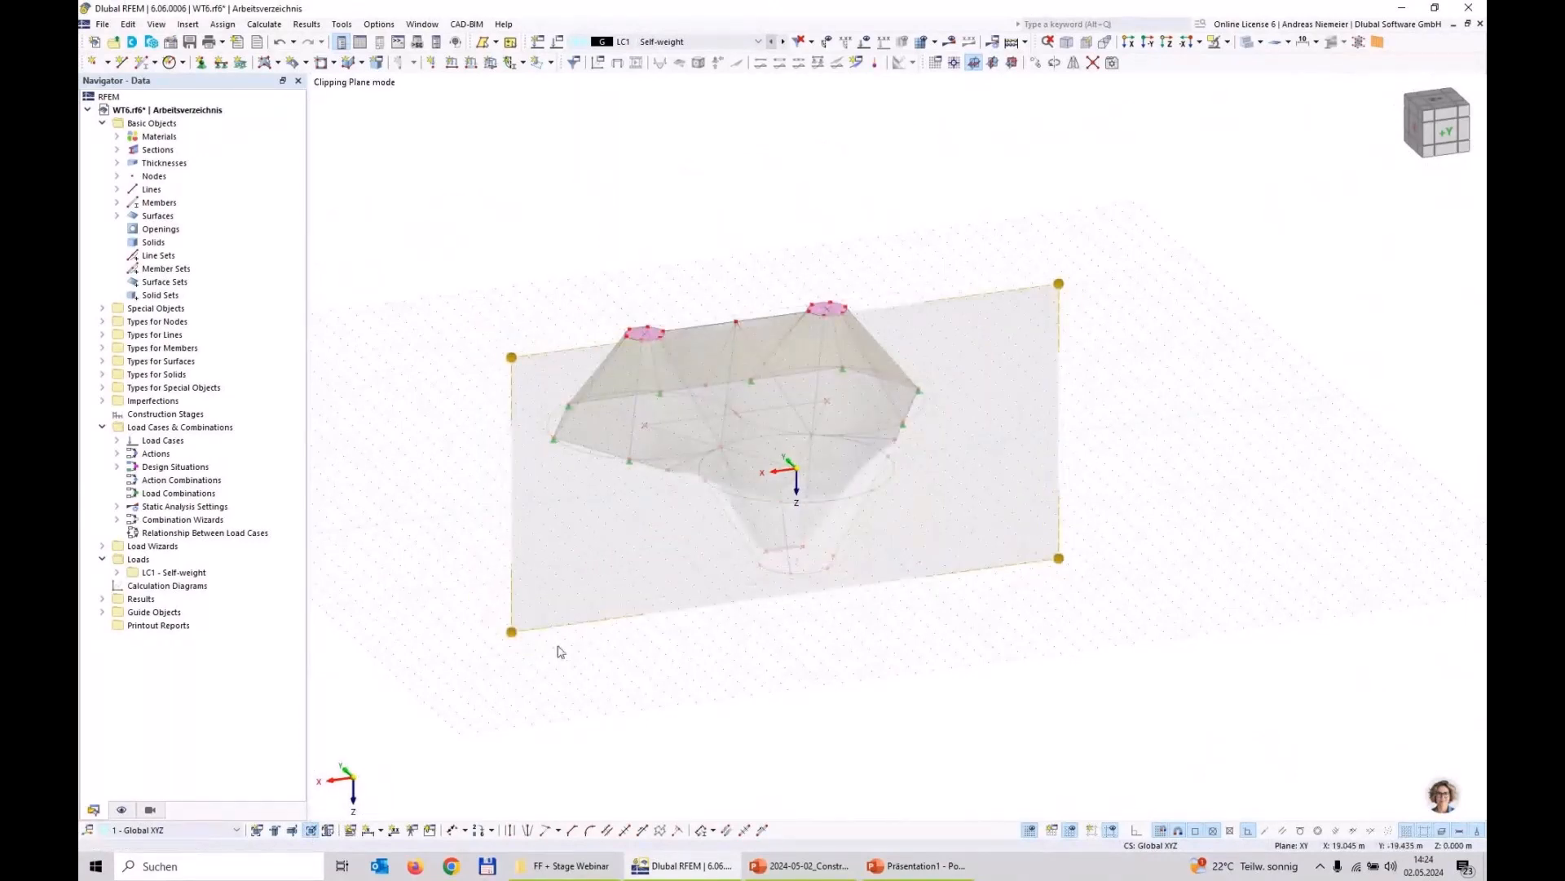
Step: Hide the clipping plane's transparent border and the clipped areas, and move the plane back to expose the space beneath both high points
left_click(122, 809)
left_click(130, 506)
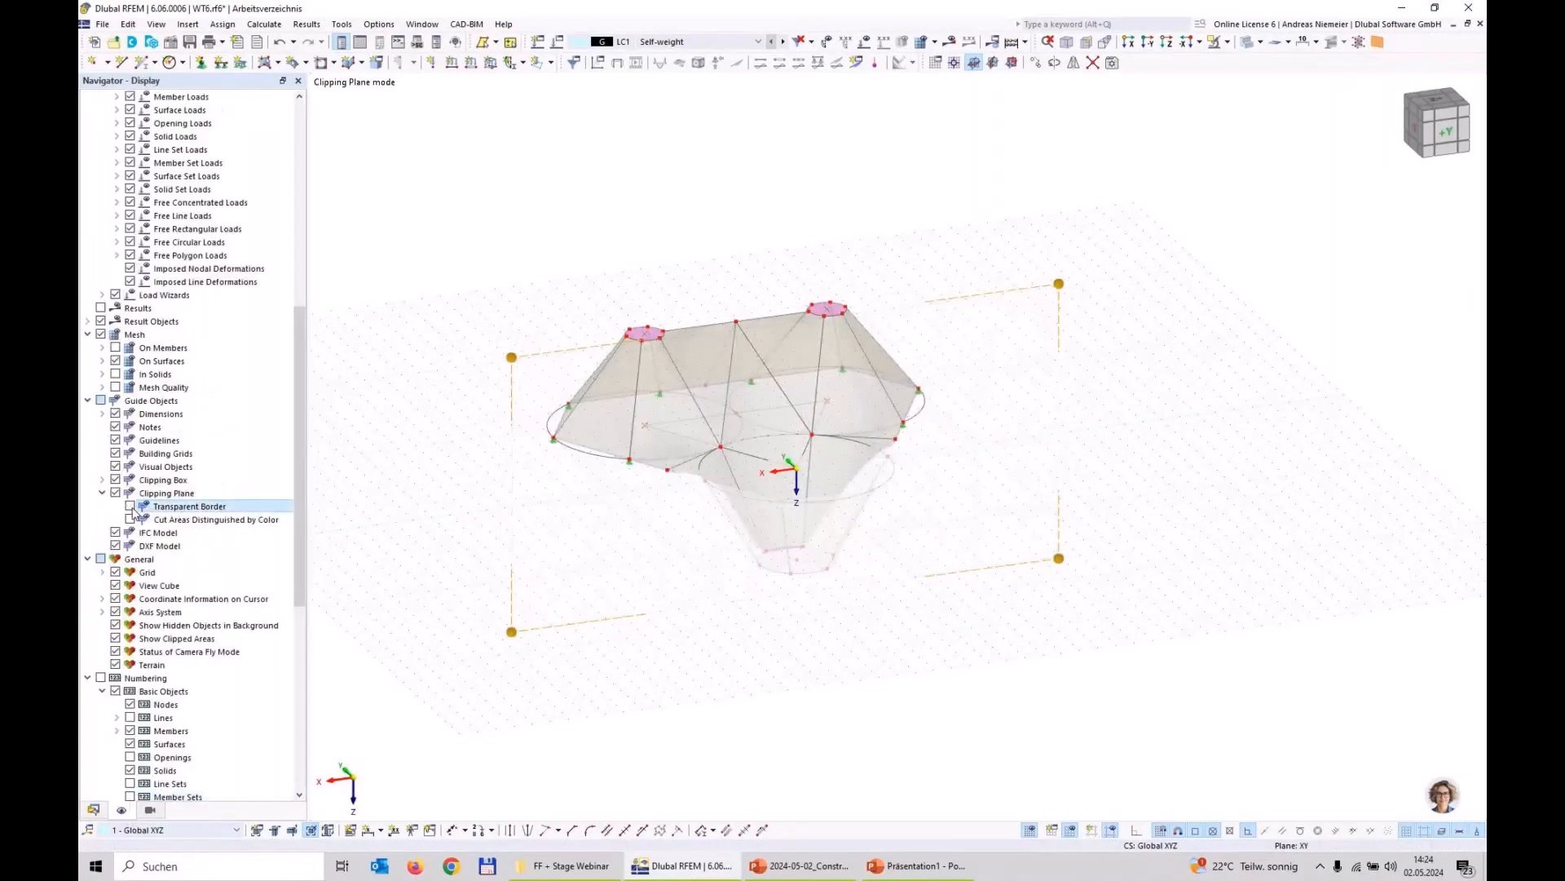
left_click(115, 638)
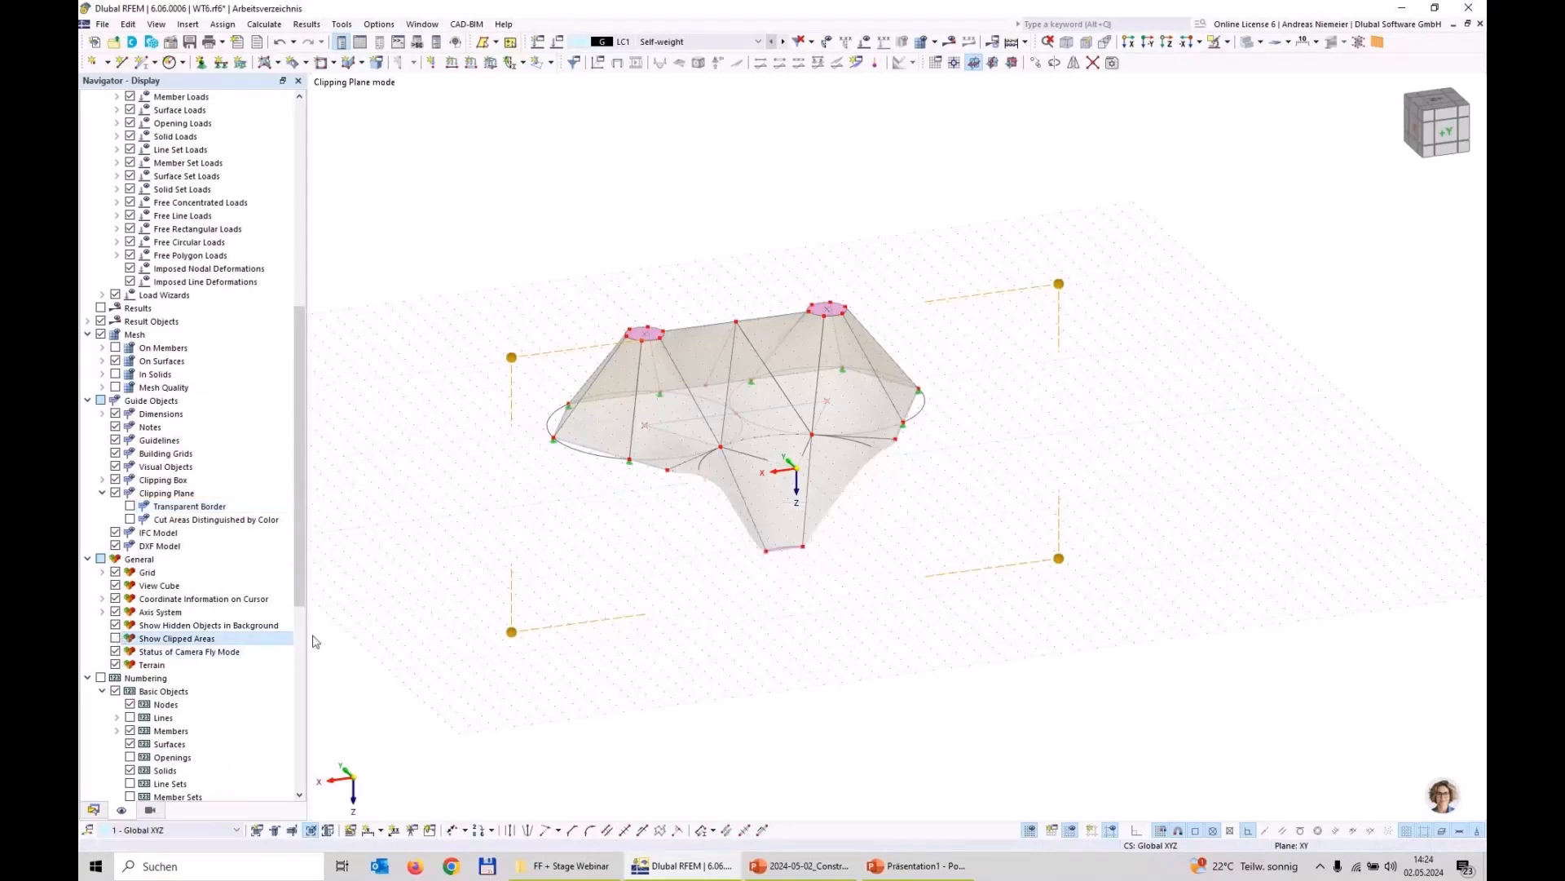
left_click_drag(509, 630, 467, 591)
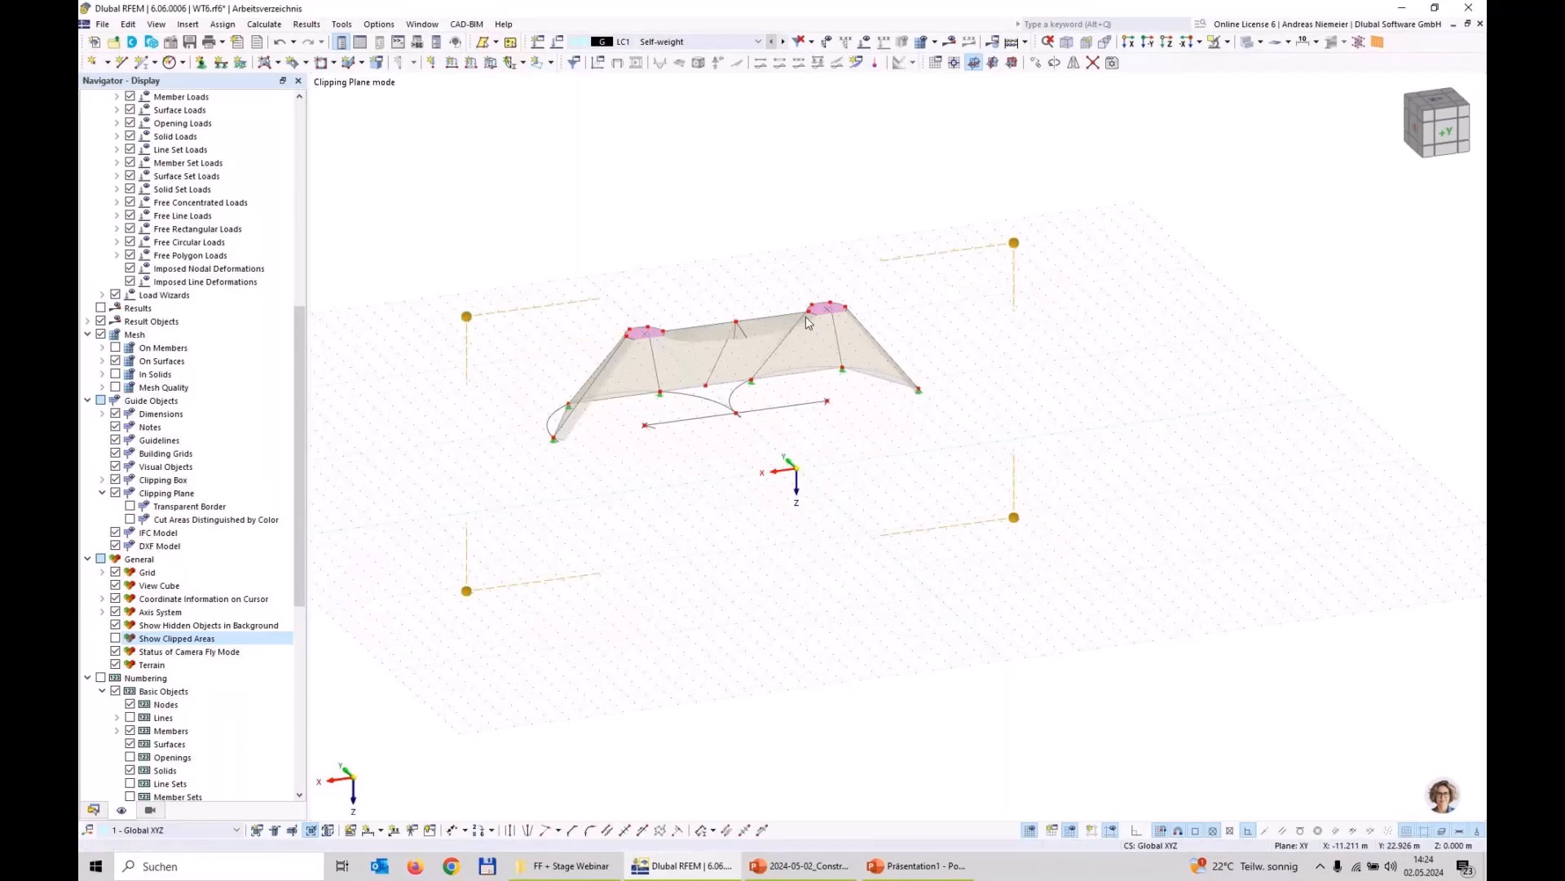
Step: Draw single lines from the base points of both high points up to their rigid ring centres at Z -5.000 m
scroll(656, 336, "up", 5)
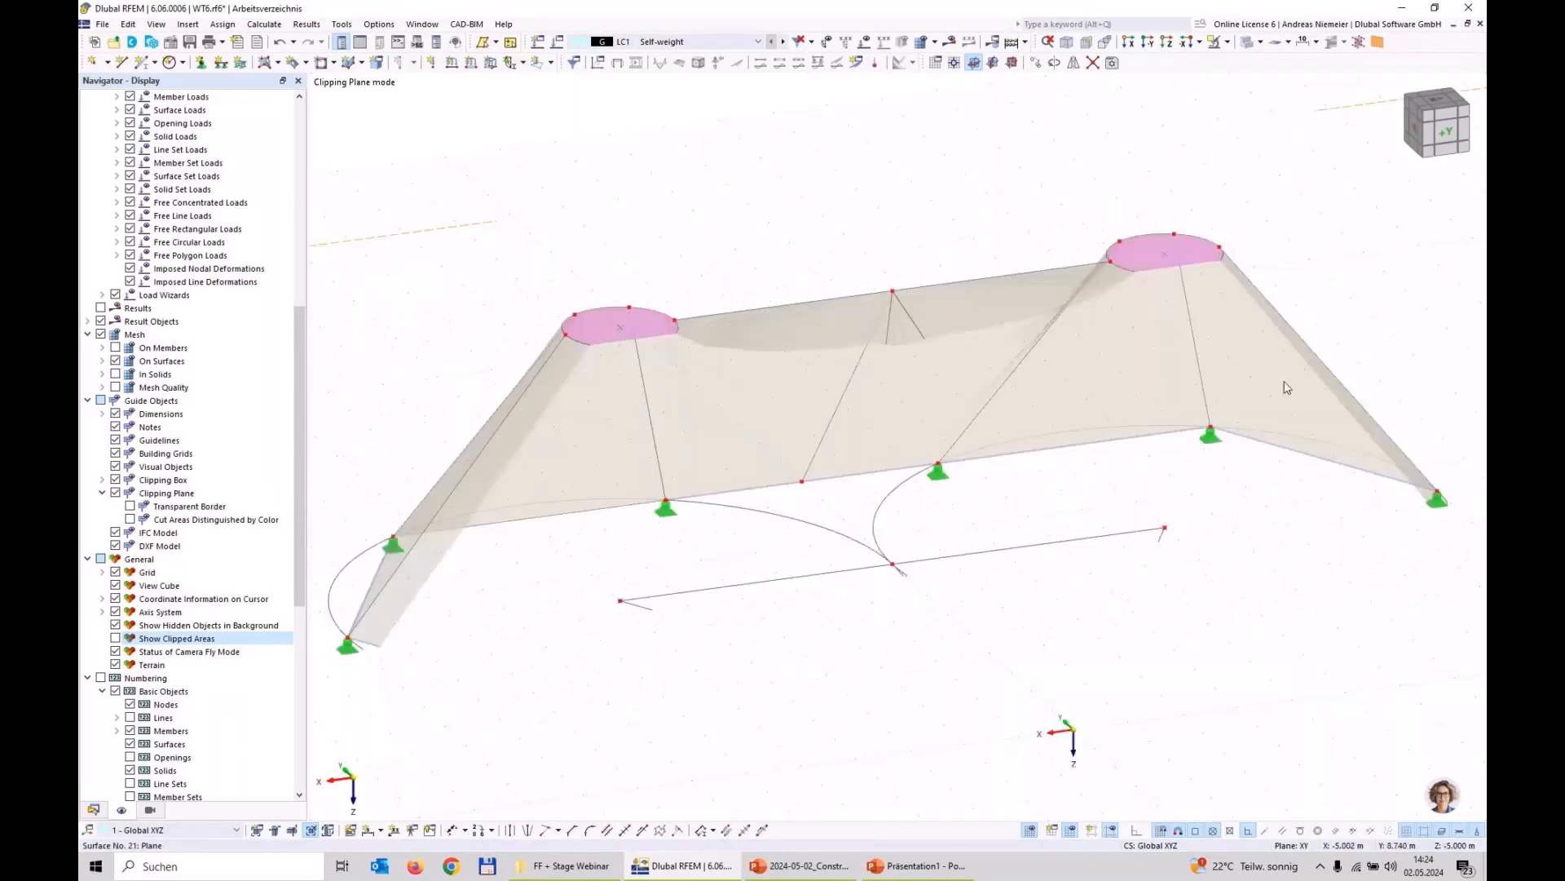
left_click(122, 63)
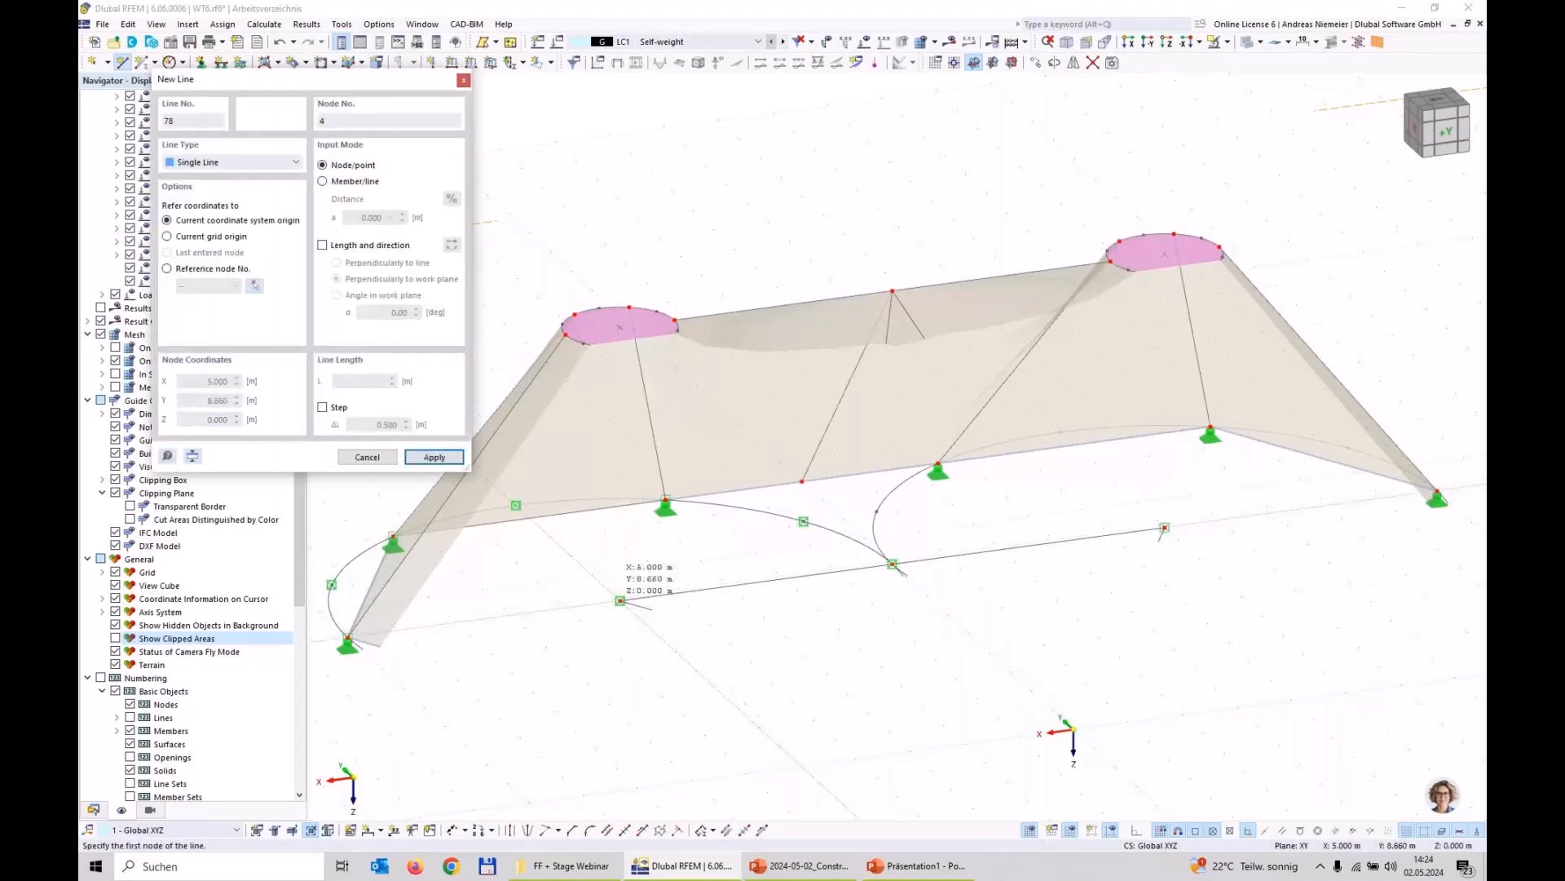
left_click(621, 600)
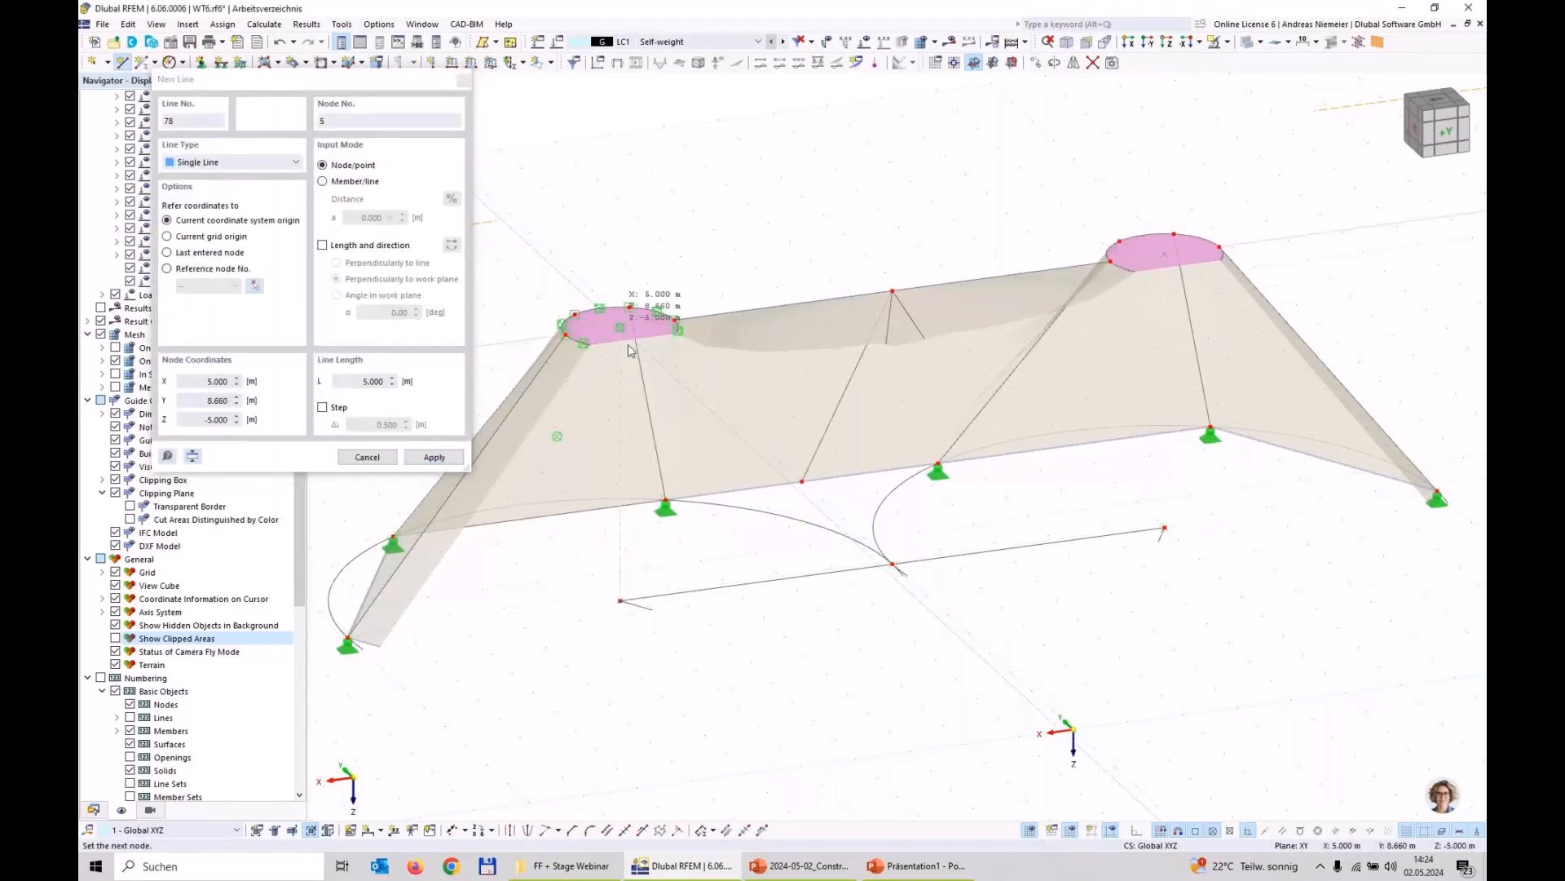
left_click(628, 351)
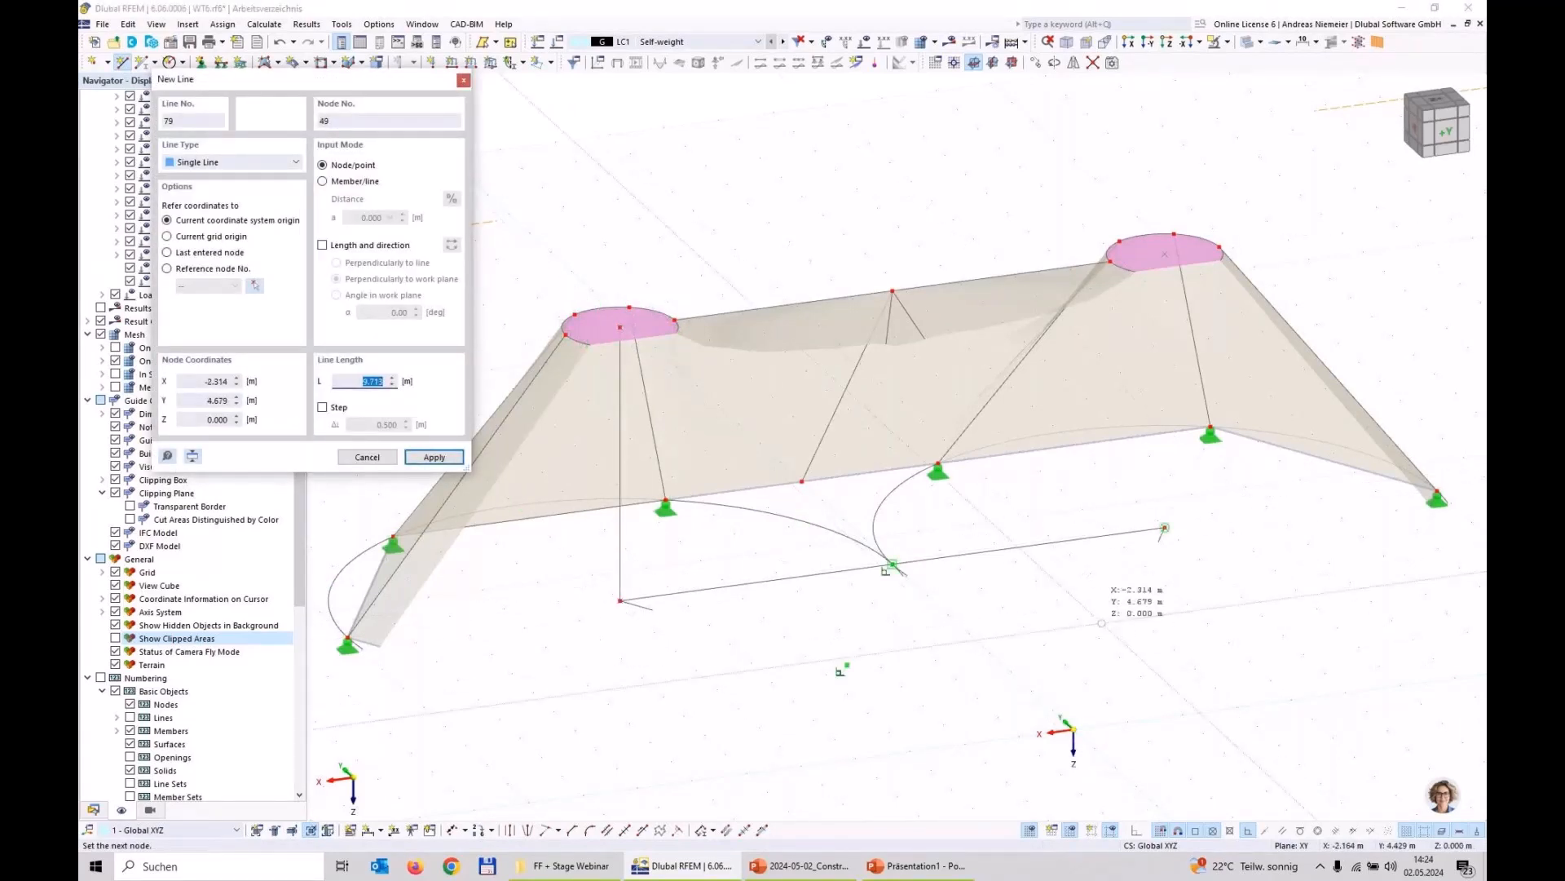
left_click(1135, 419)
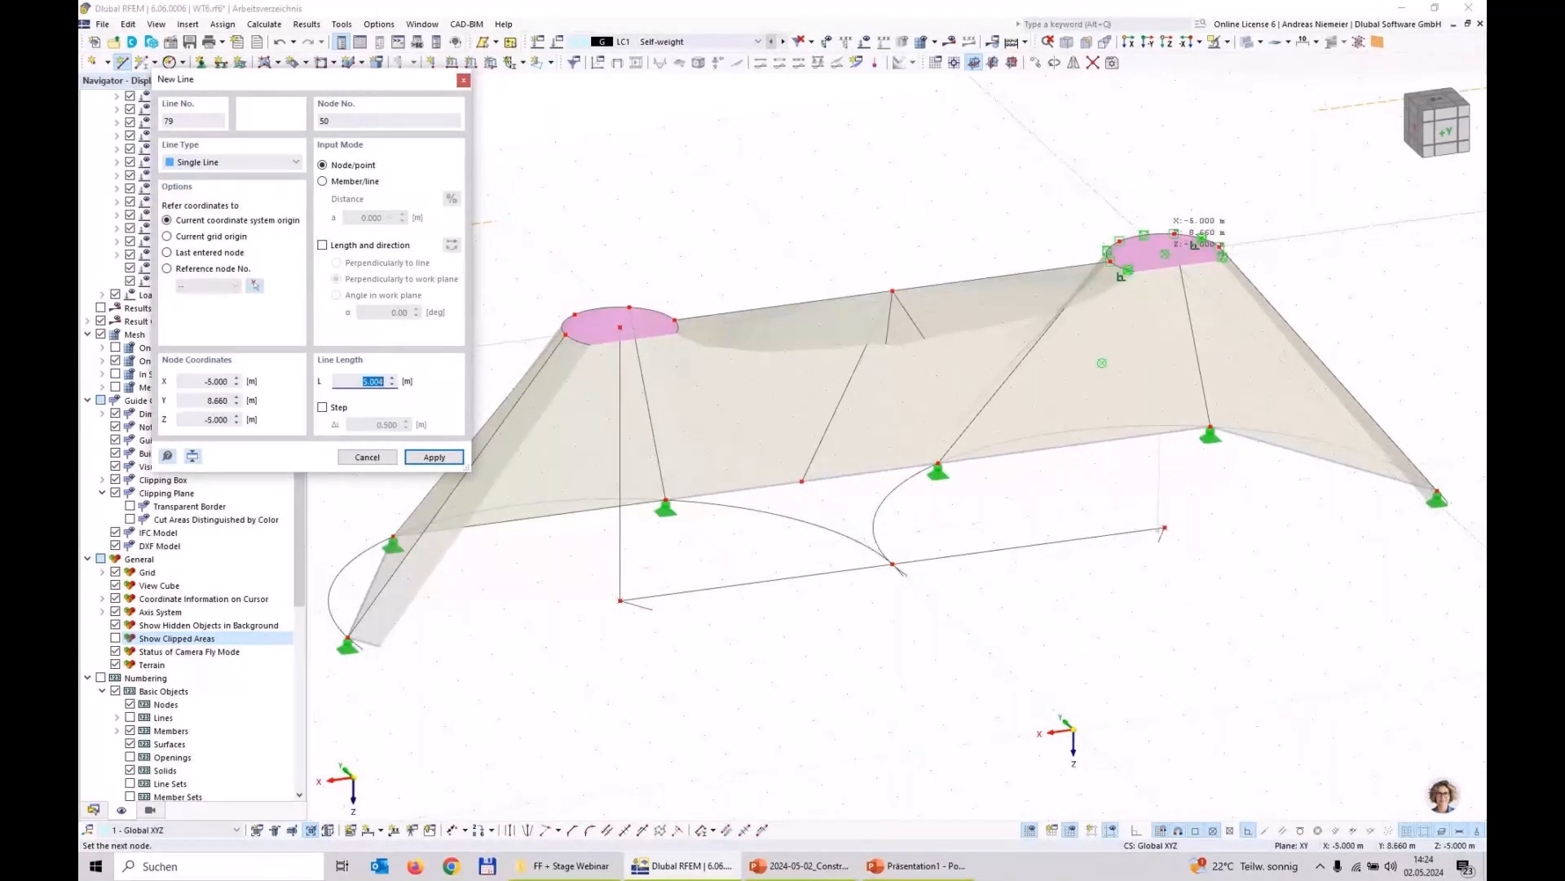
left_click(1165, 254)
scroll(1160, 528, "up", 3)
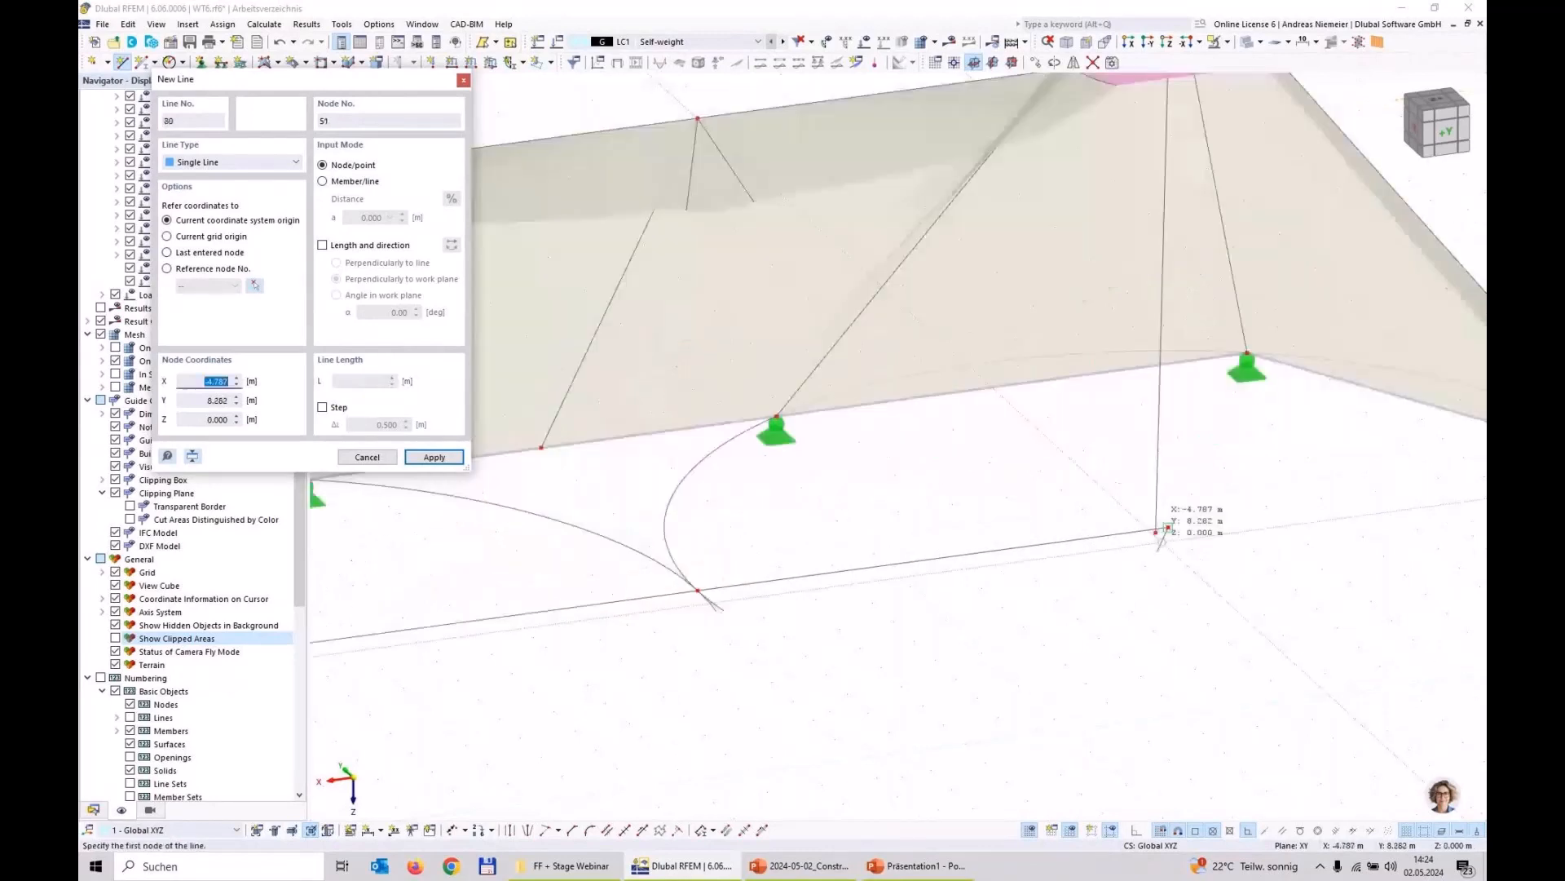
key("Escape")
Step: Move the lower end of the negative X high point's line onto the existing base node
scroll(1175, 550, "up", 2)
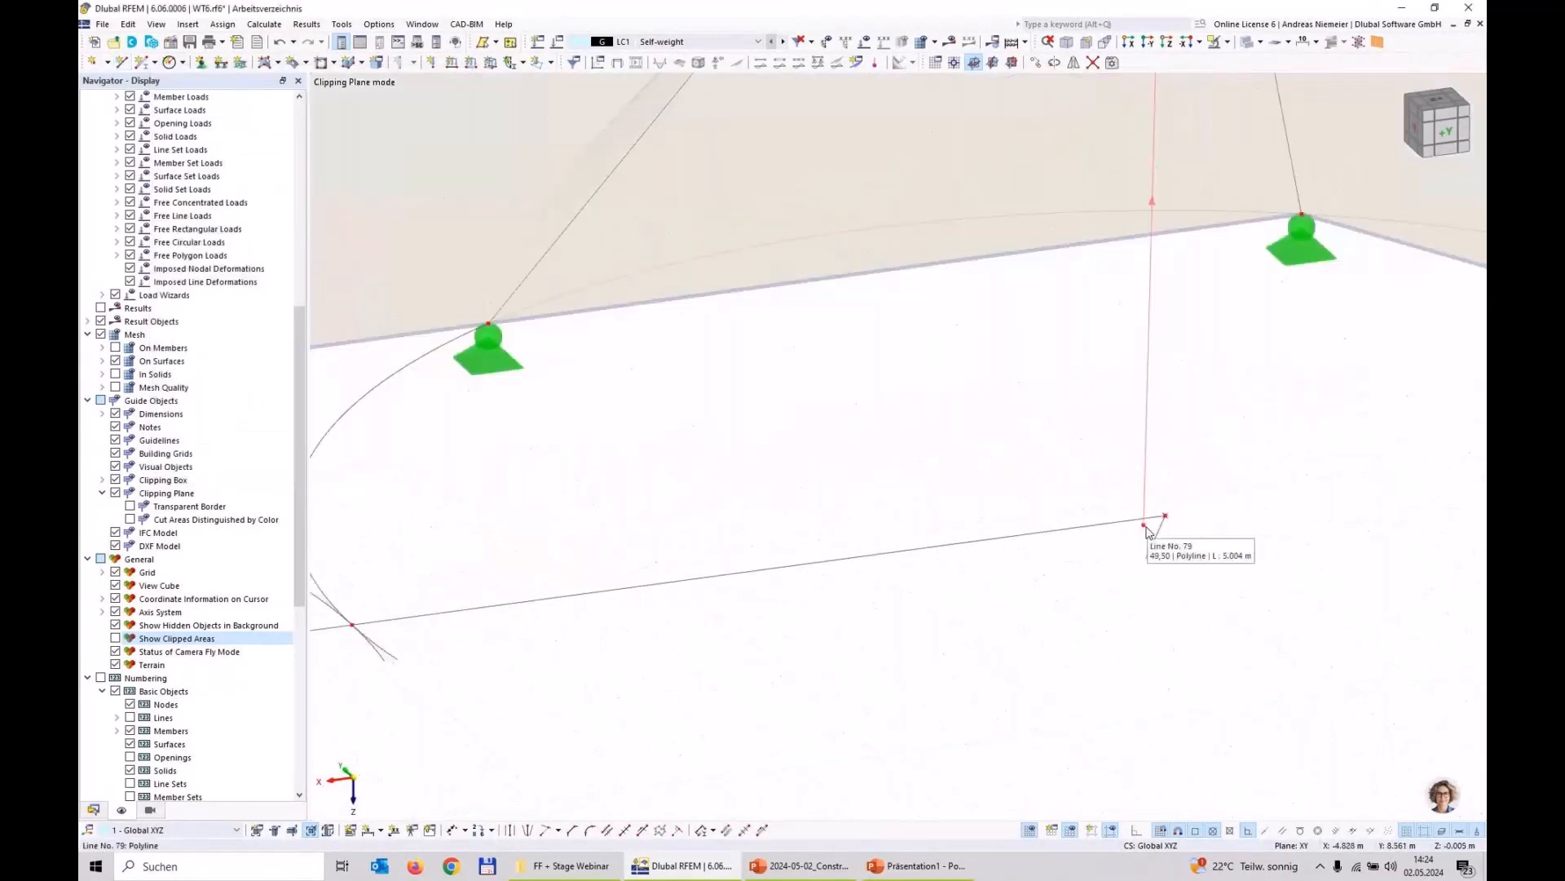
left_click_drag(1171, 518, 1166, 518)
scroll(1238, 659, "down", 8)
Step: Copy both vertical lines downward, using the ring centre and its base node as the displacement, to extend the masts below Z = 0
scroll(905, 683, "up", 2)
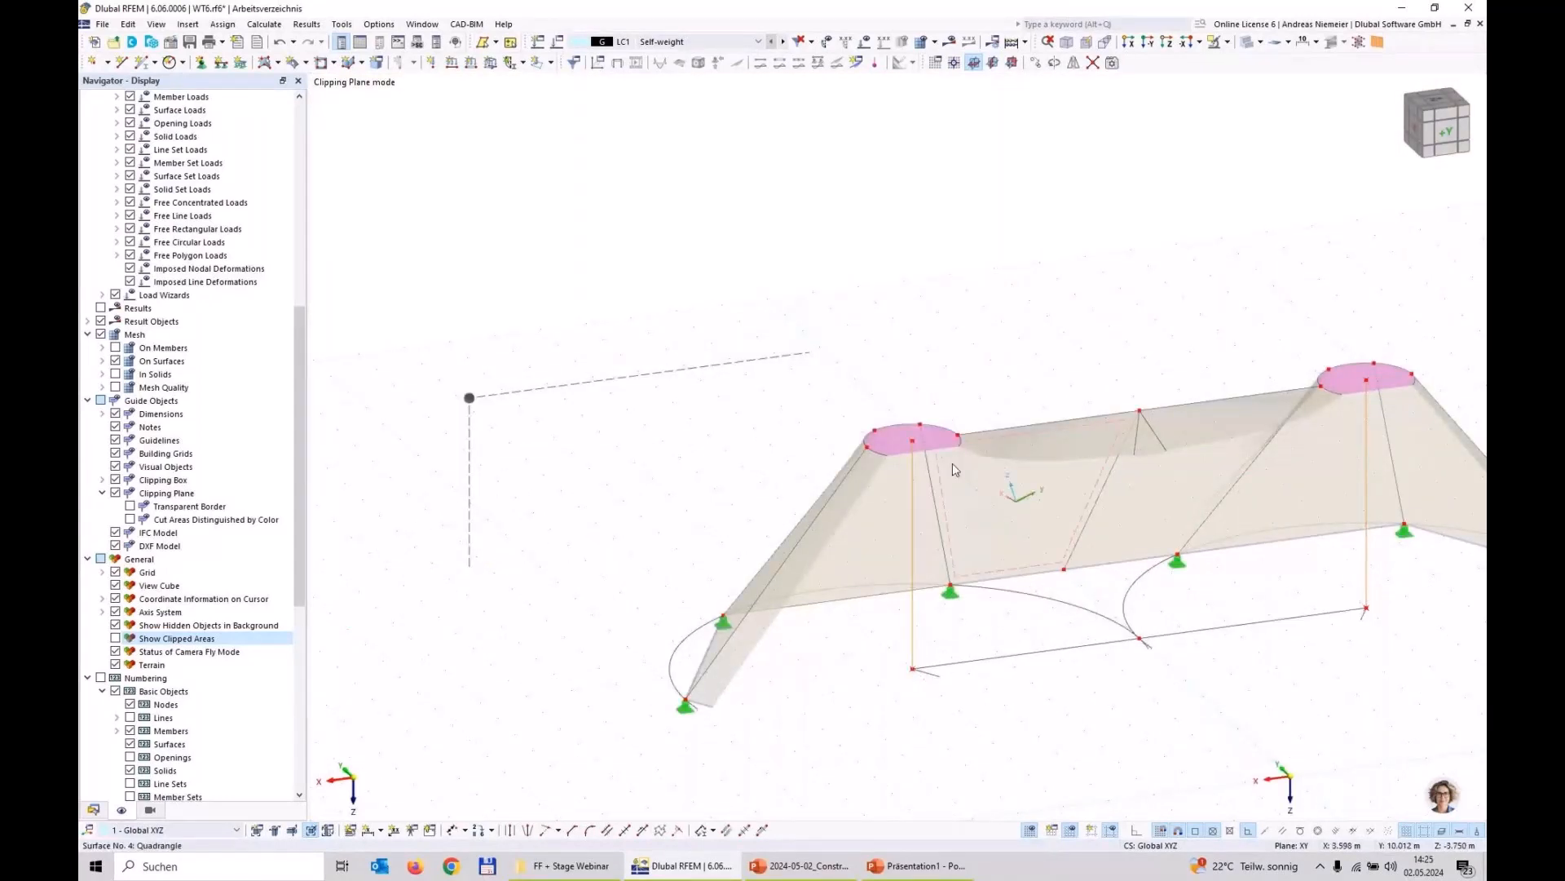
left_click_drag(913, 447, 913, 672, "ctrl")
left_click(938, 581)
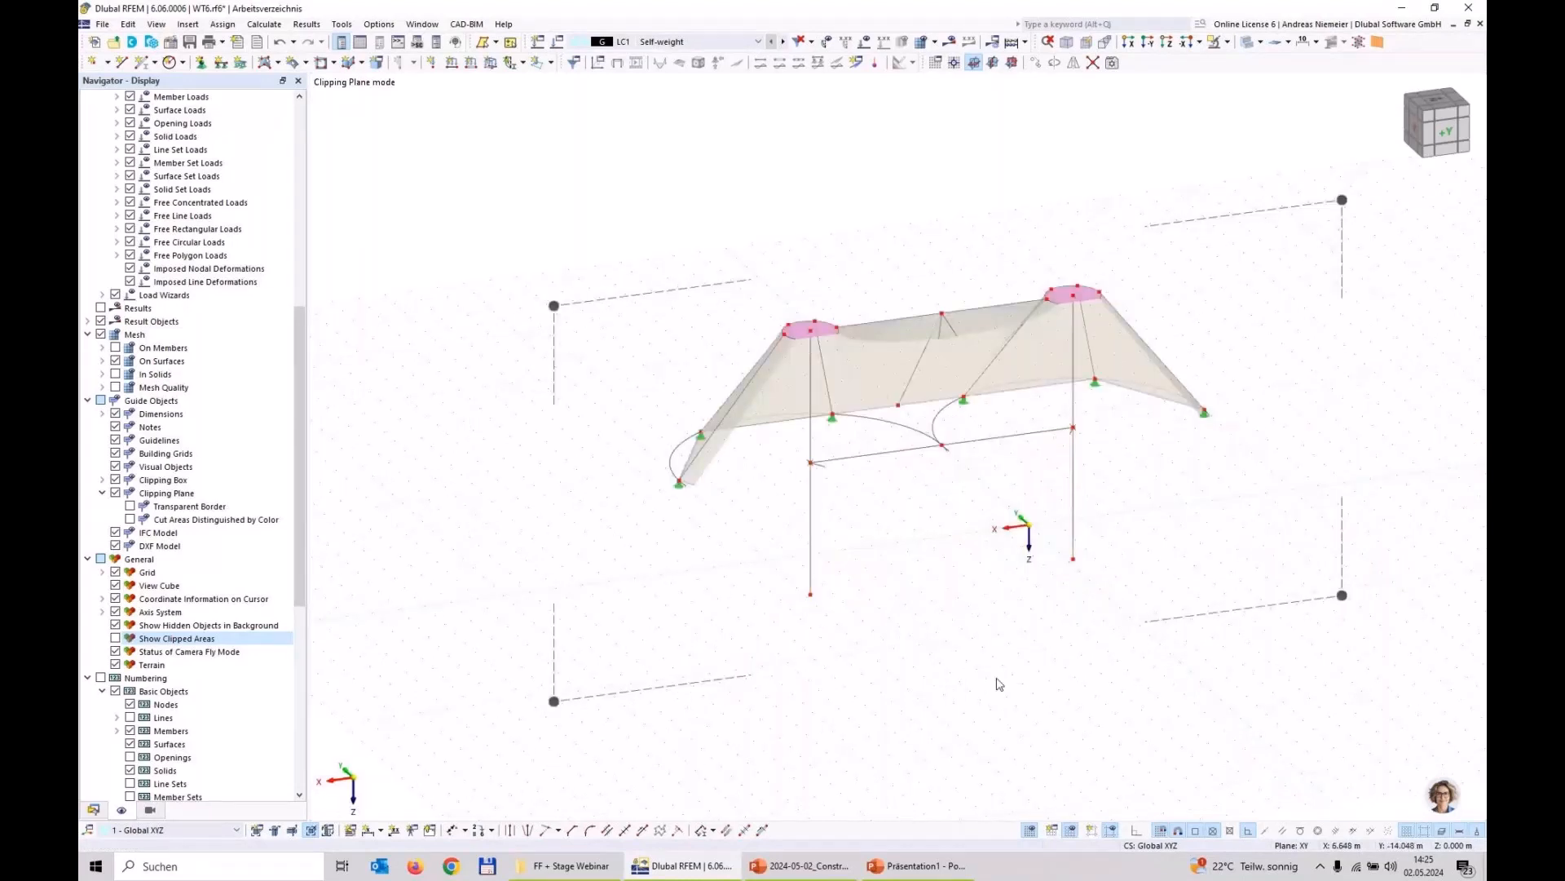
Step: Create a new member of type Beam on the four mast lines and the horizontal line connecting them
left_click(1075, 493)
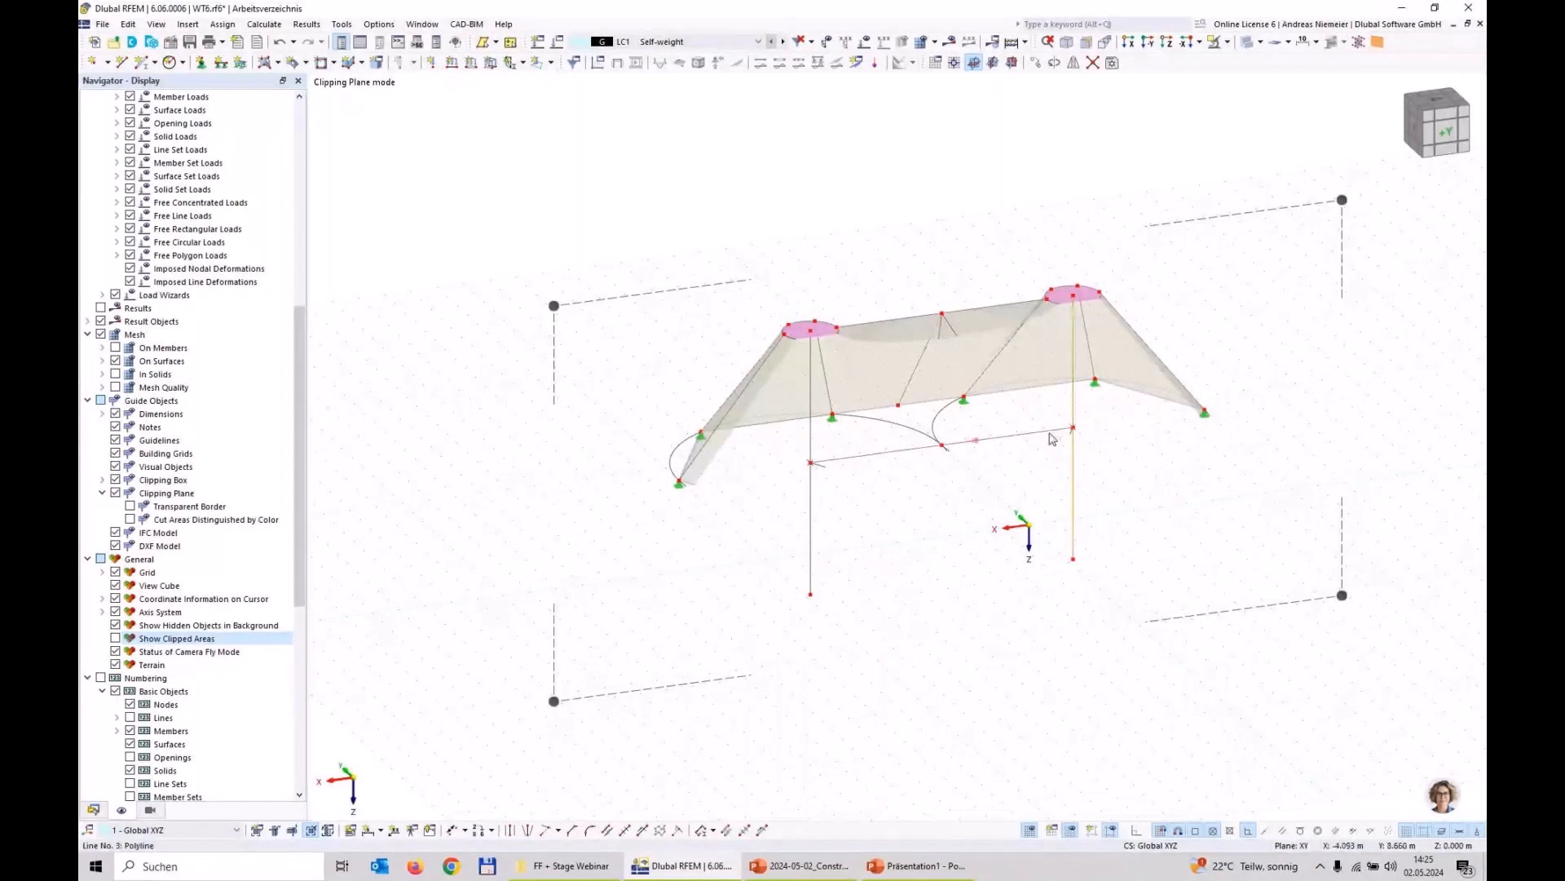
left_click(812, 431, "ctrl")
right_click(812, 508)
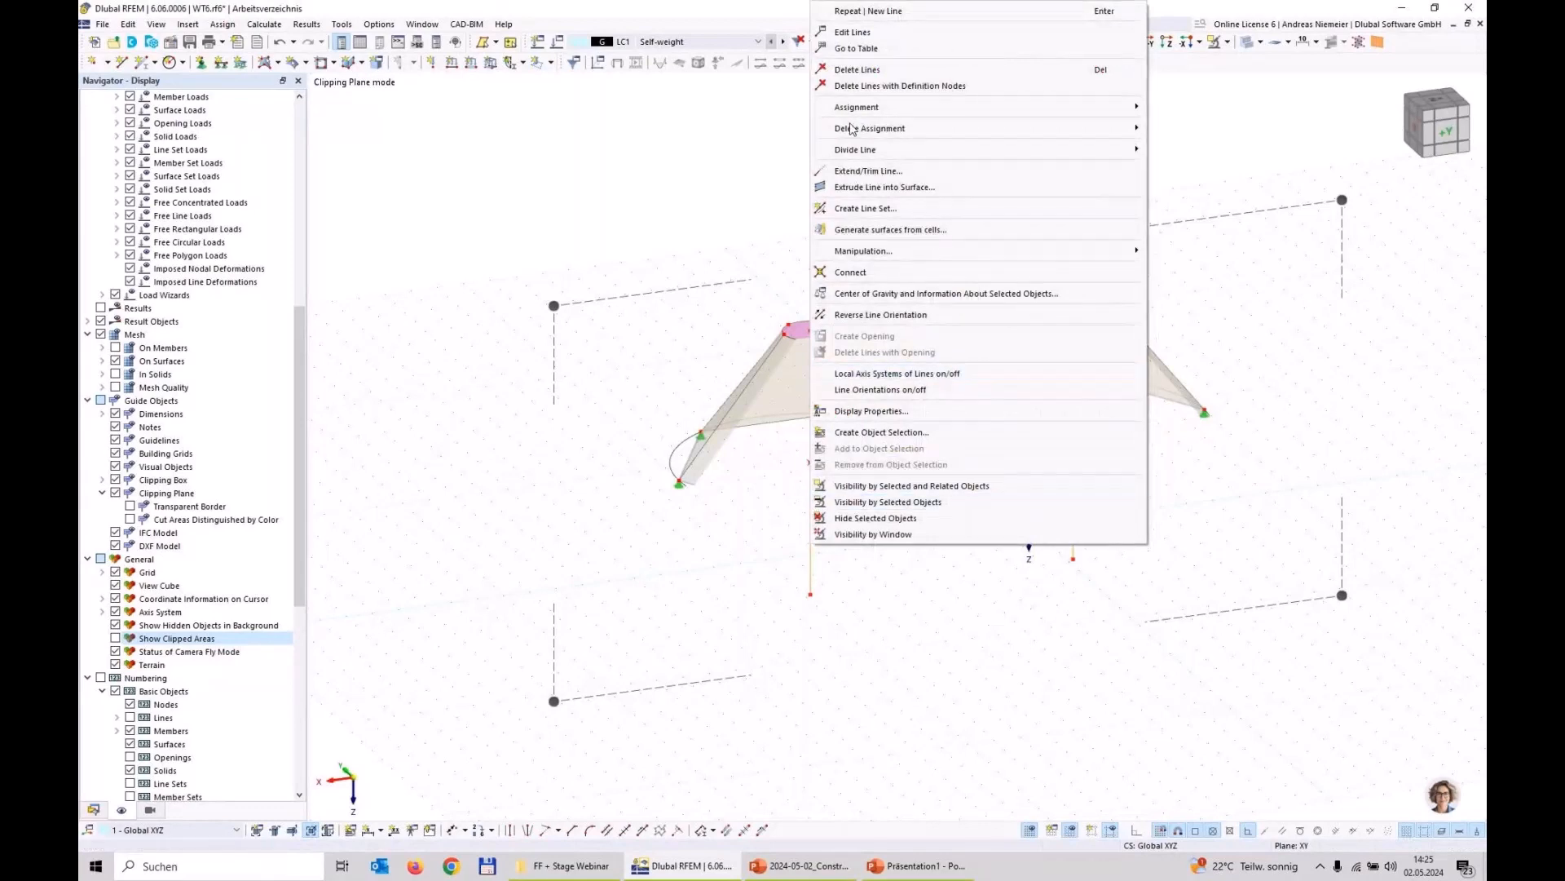
left_click(862, 33)
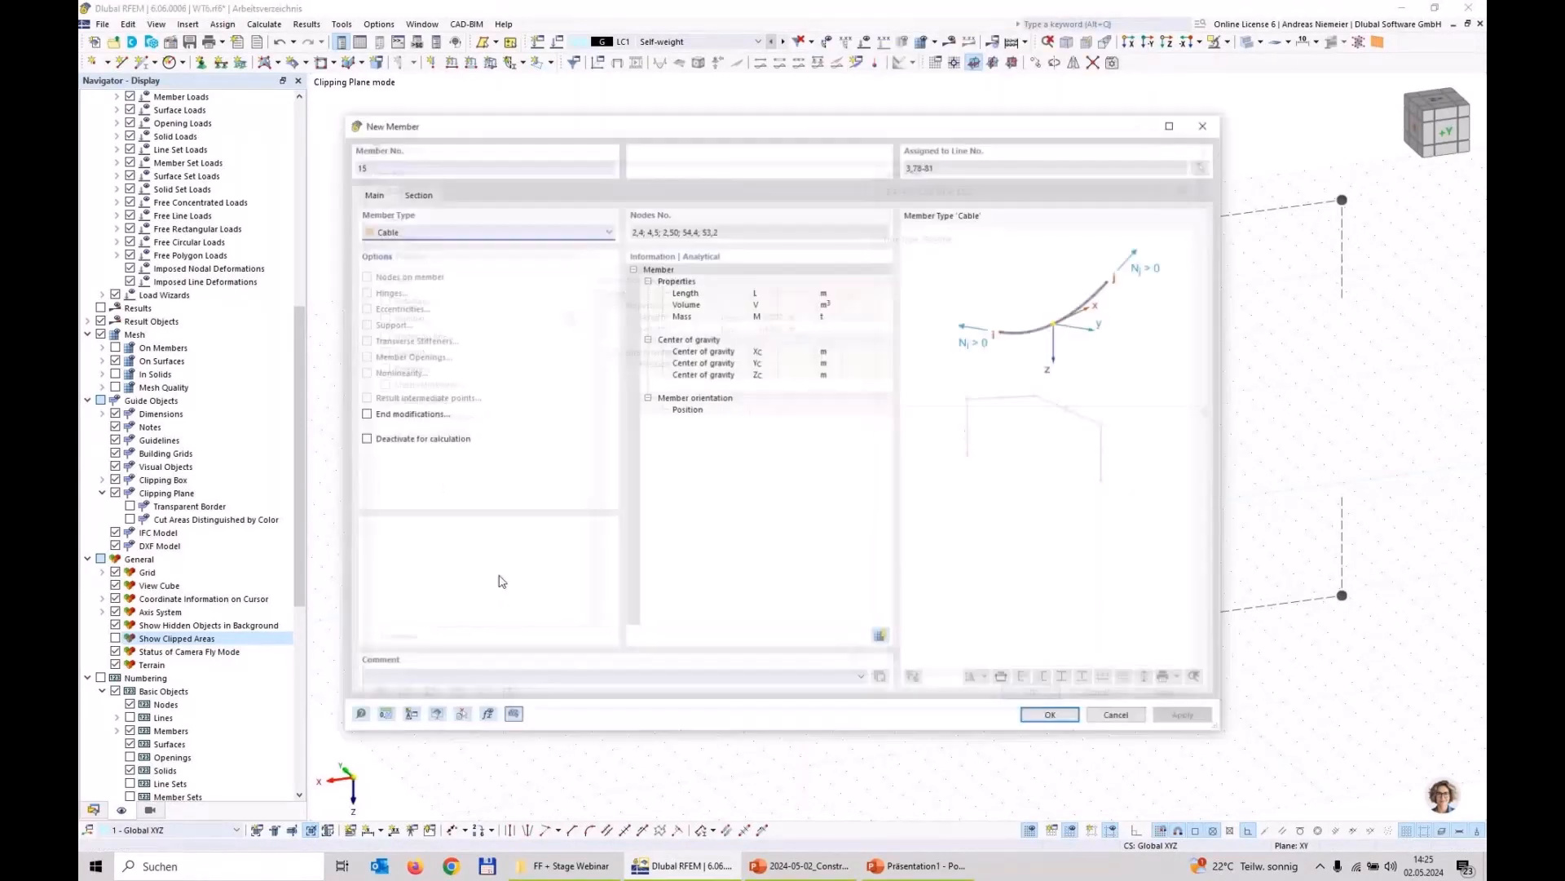
left_click(375, 233)
left_click(387, 244)
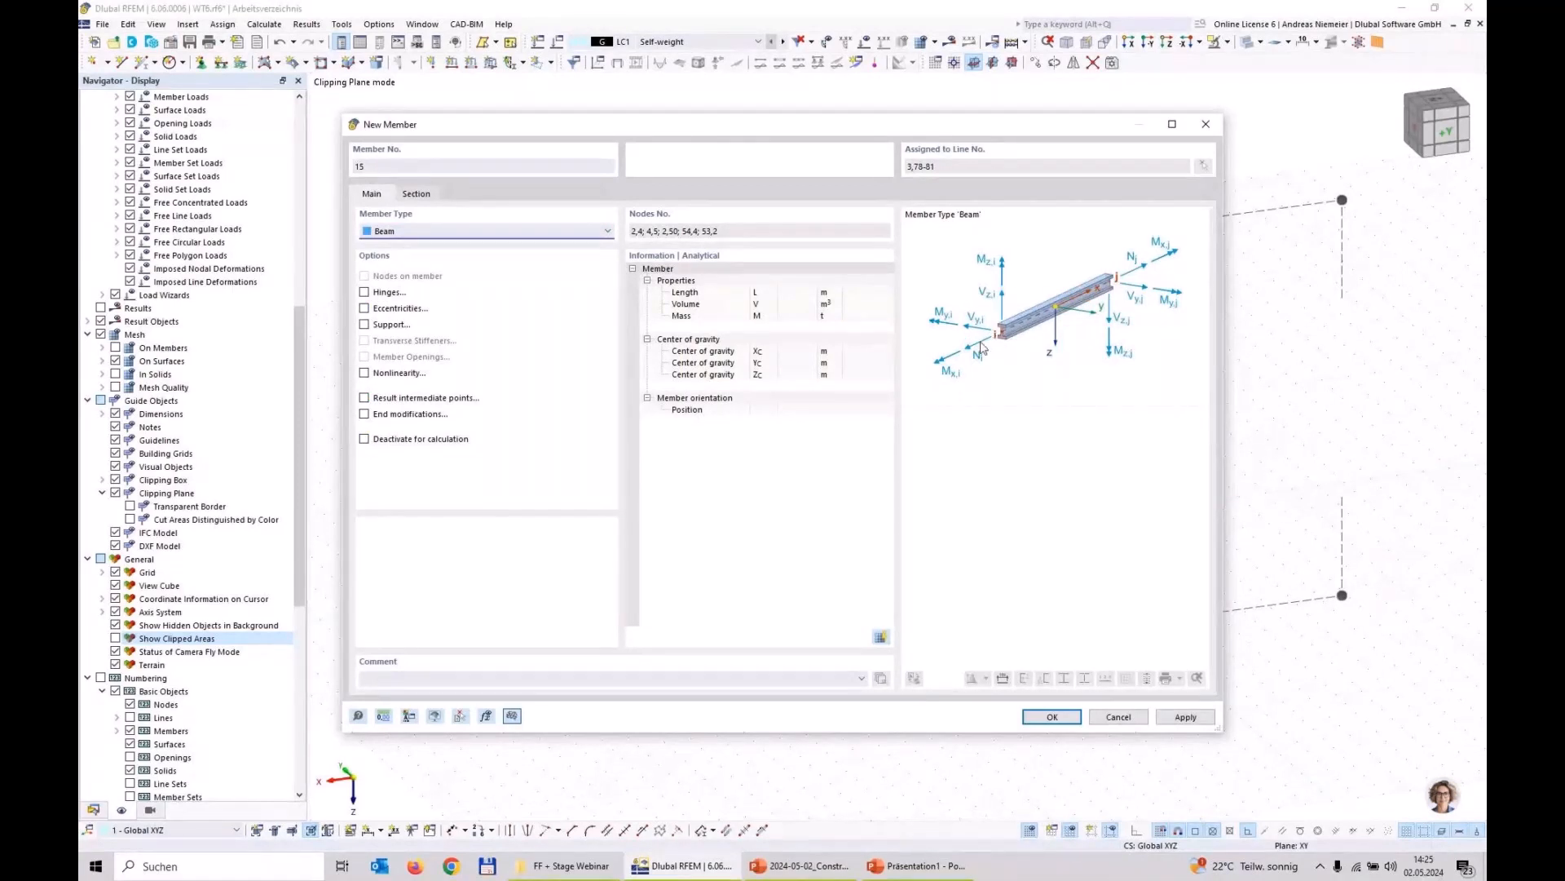
Step: Assign section CHS 250x5 in S235 to the new beam members, check its section properties, and confirm the members
left_click(434, 196)
left_click(466, 556)
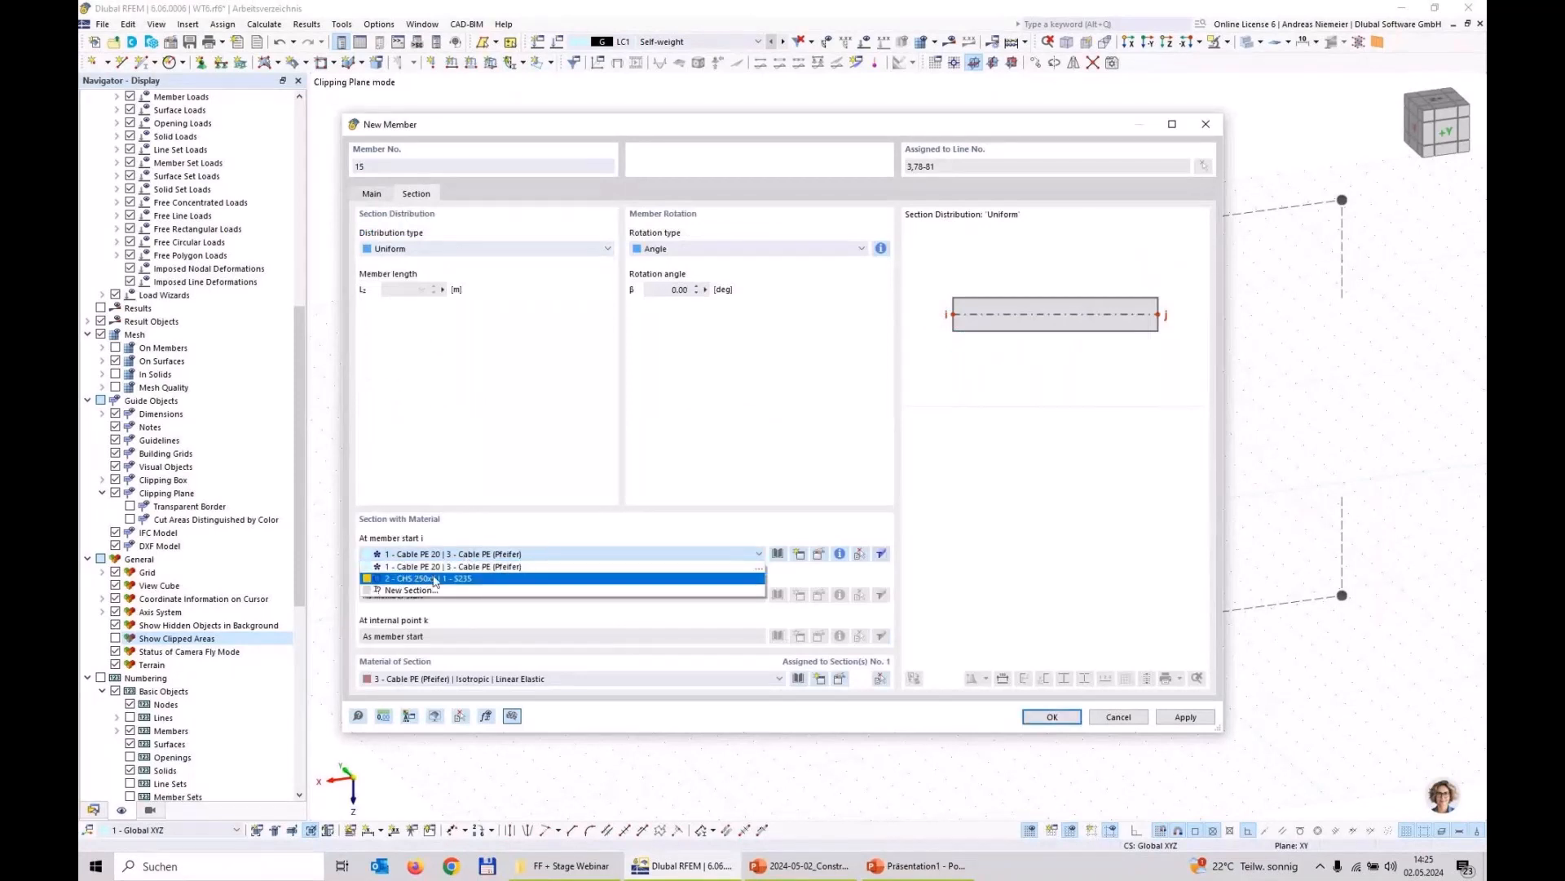
left_click(432, 581)
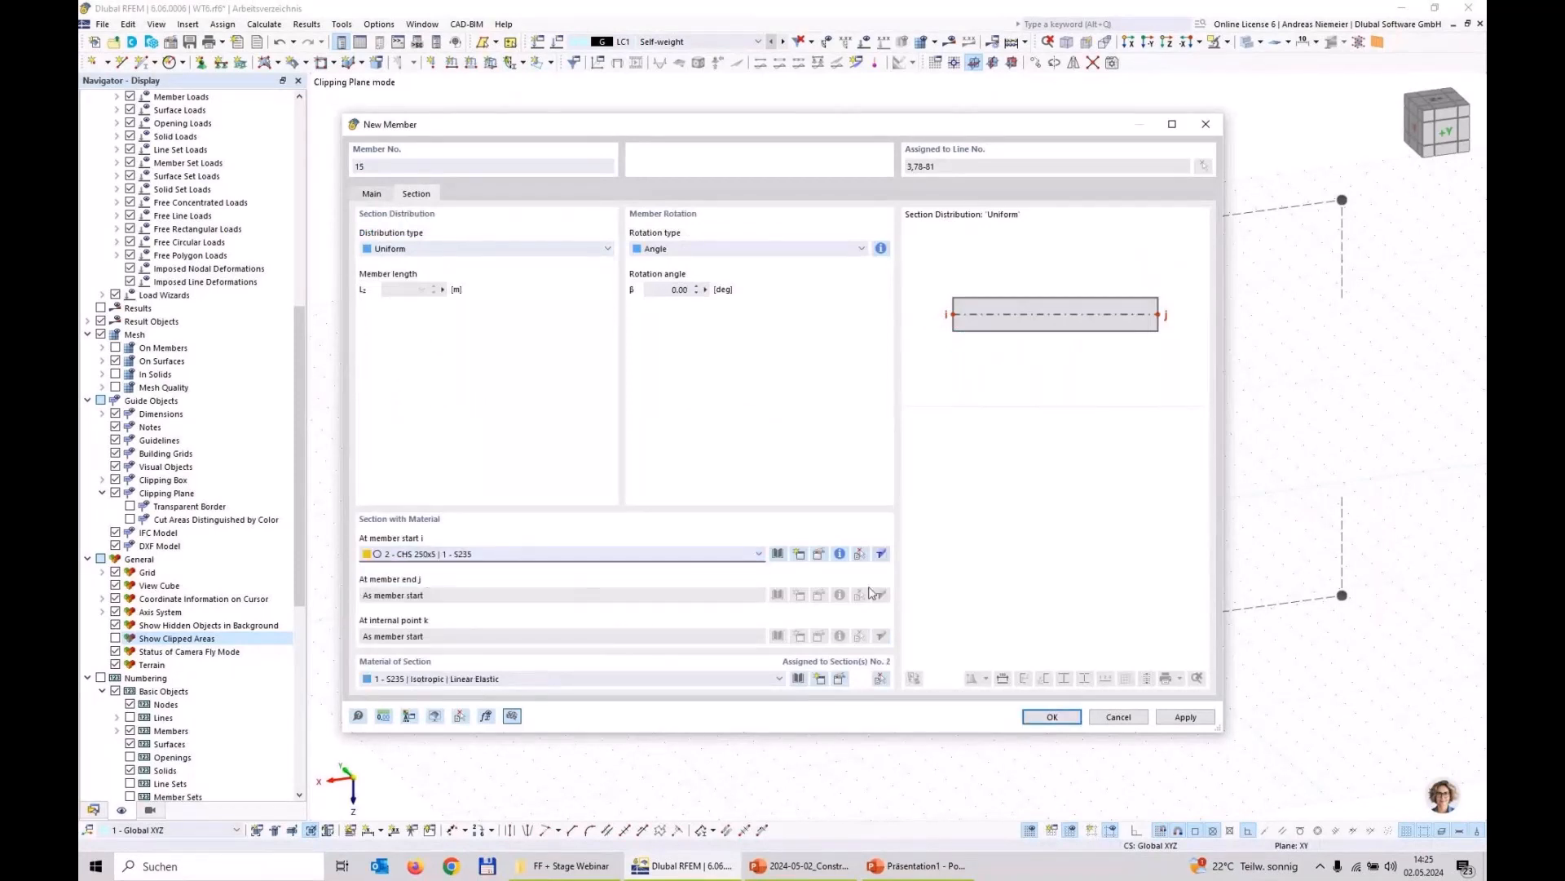
left_click(839, 555)
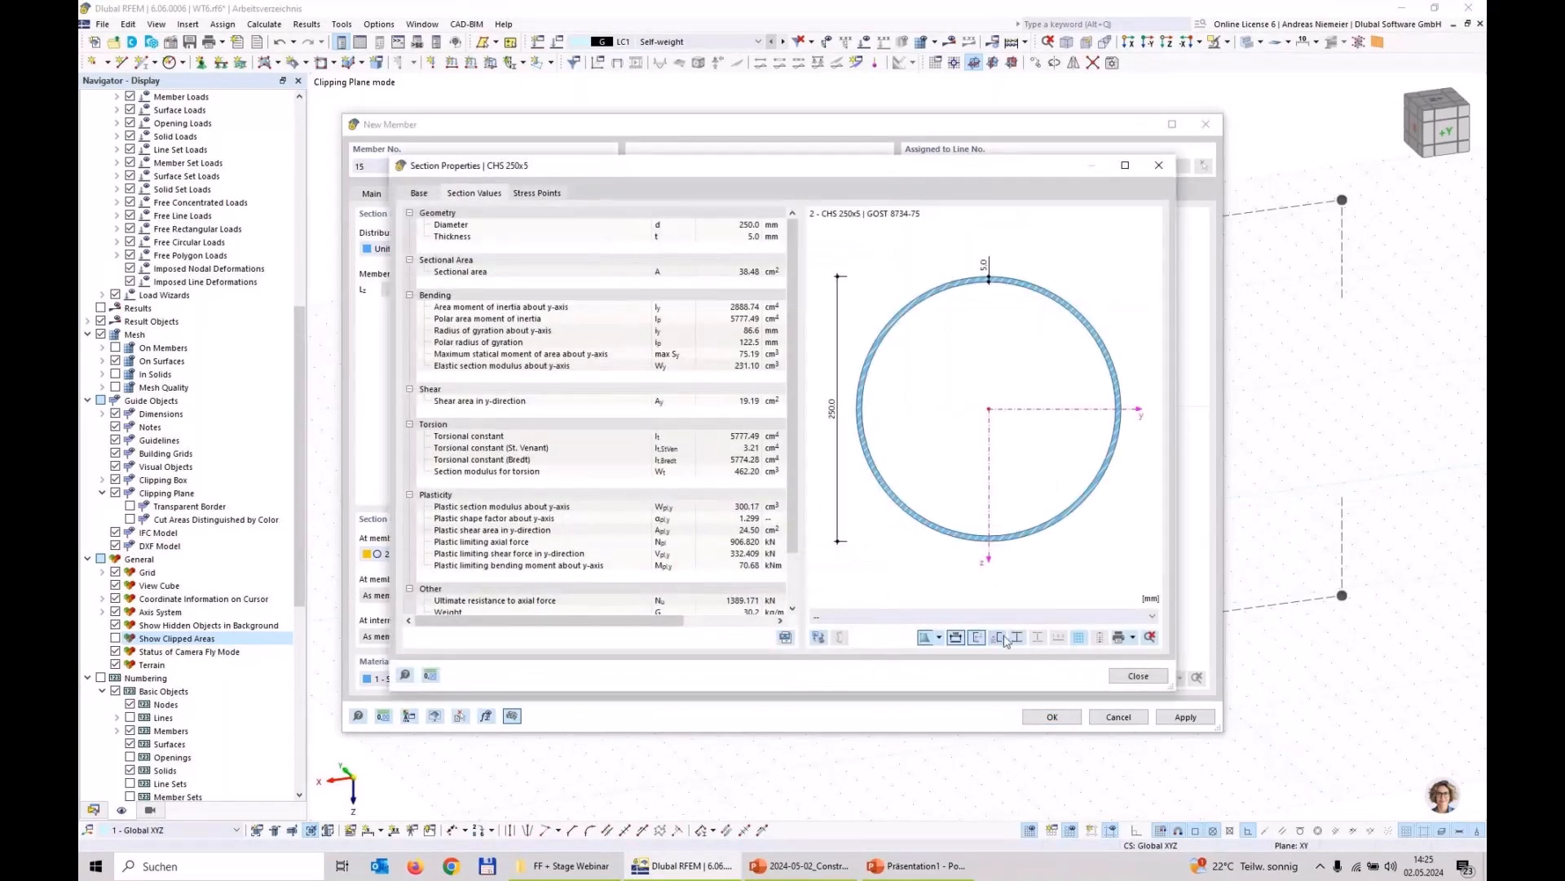
left_click(1138, 676)
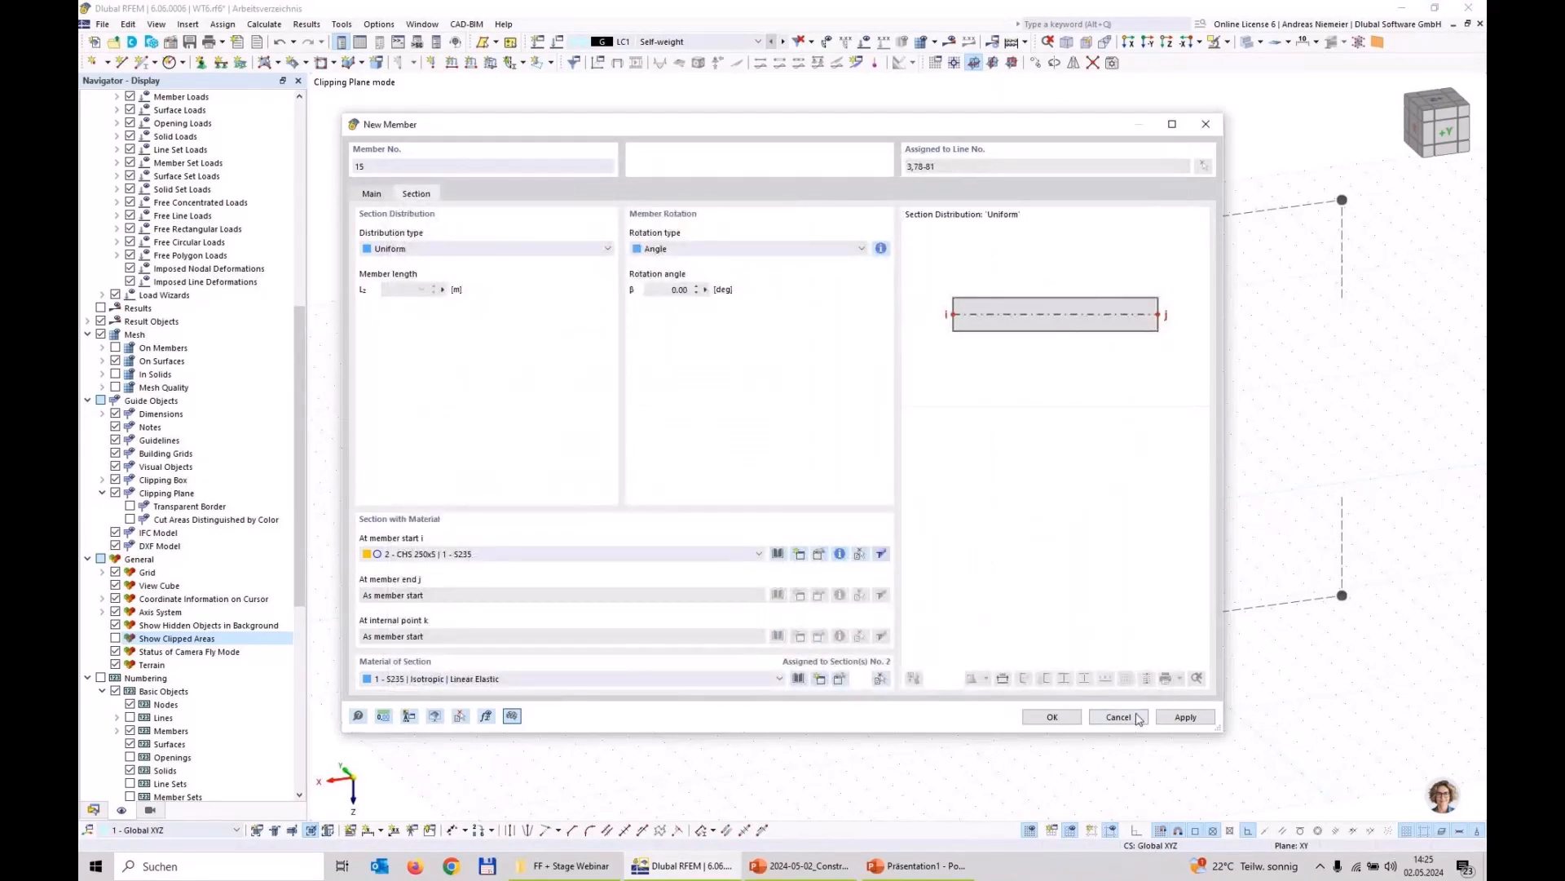
left_click(1052, 717)
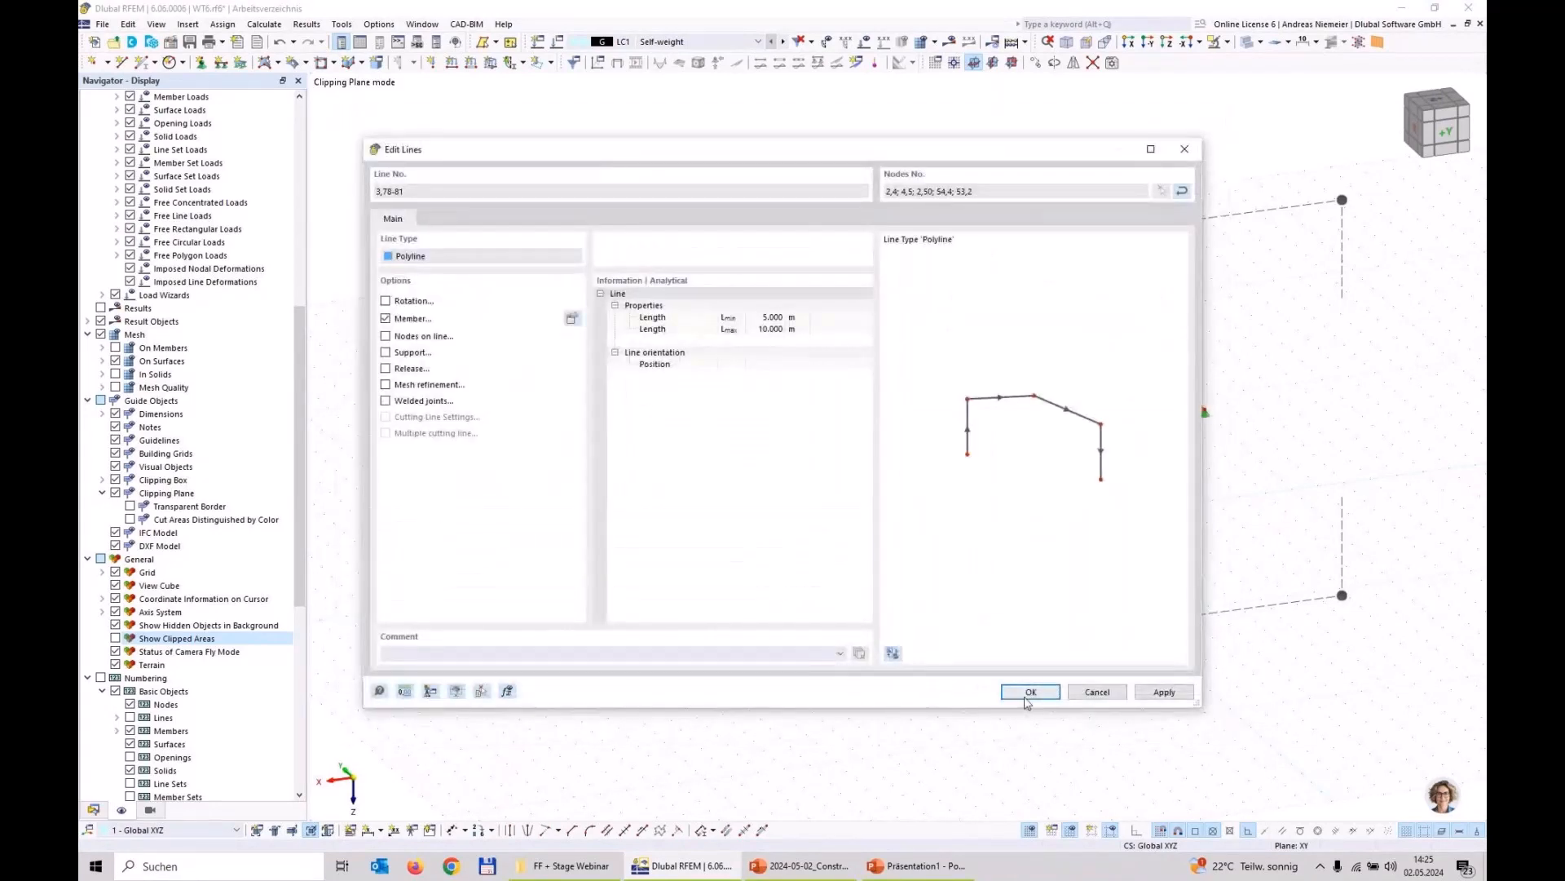
left_click(1029, 692)
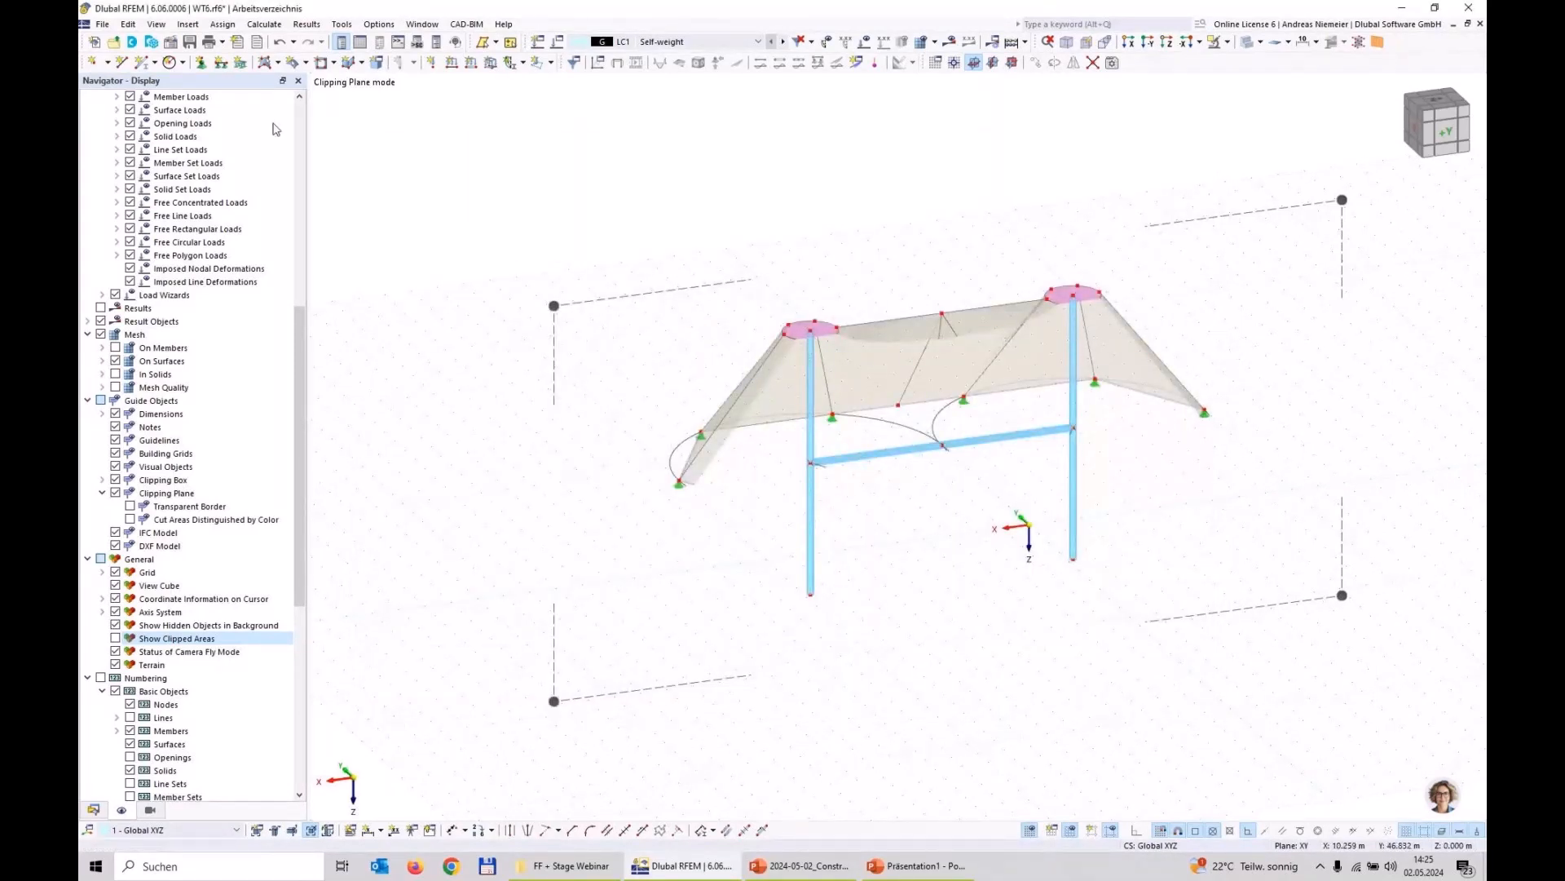
Step: Assign a Fixed nodal support to the lower end nodes of both masts
left_click(208, 69)
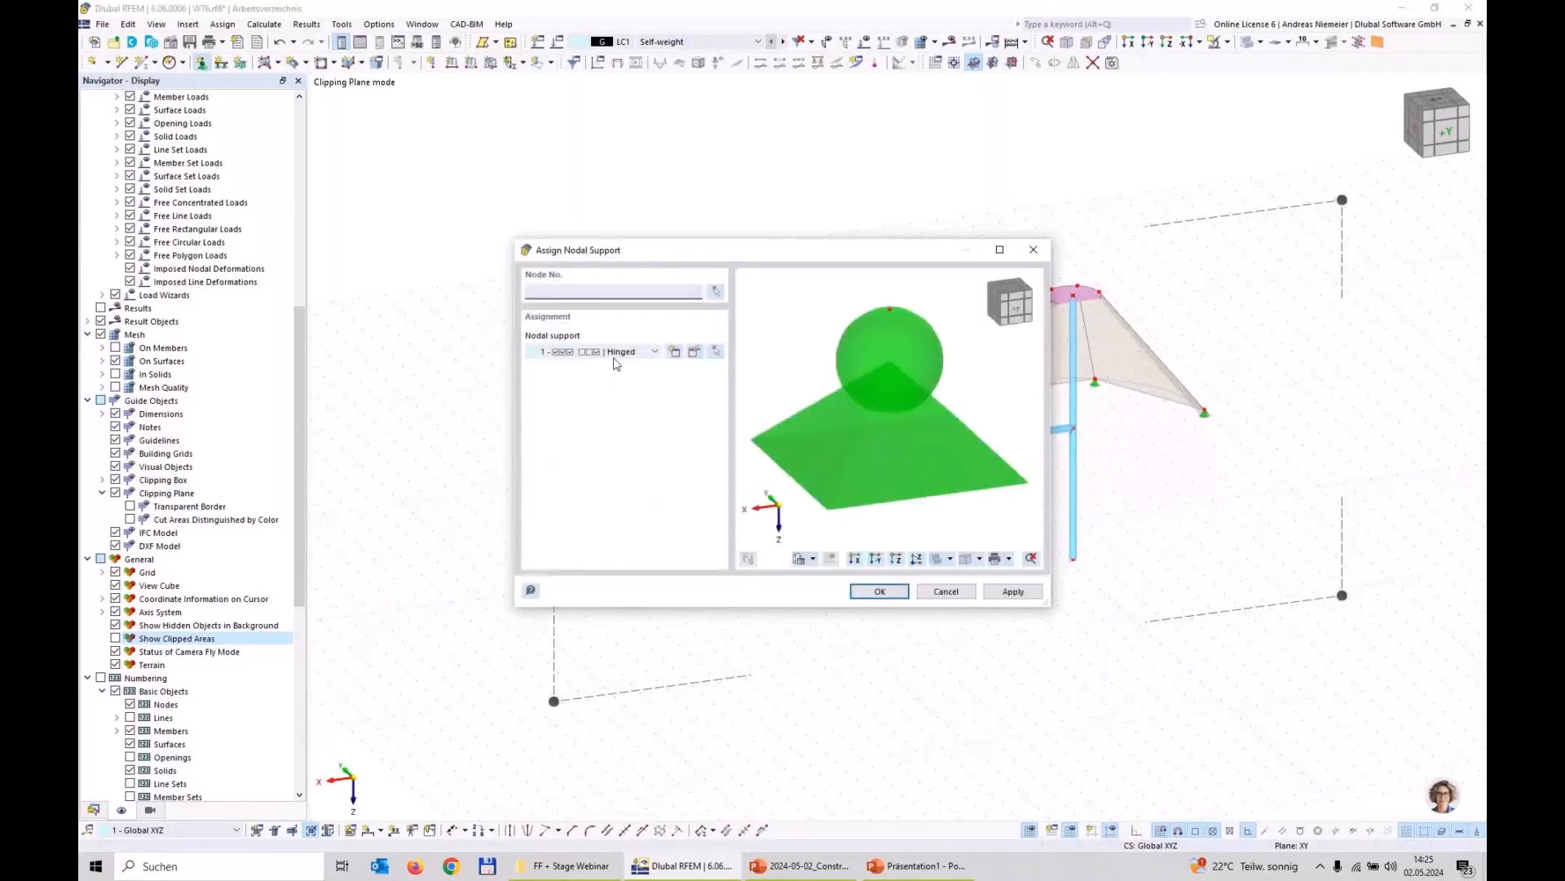
left_click(615, 352)
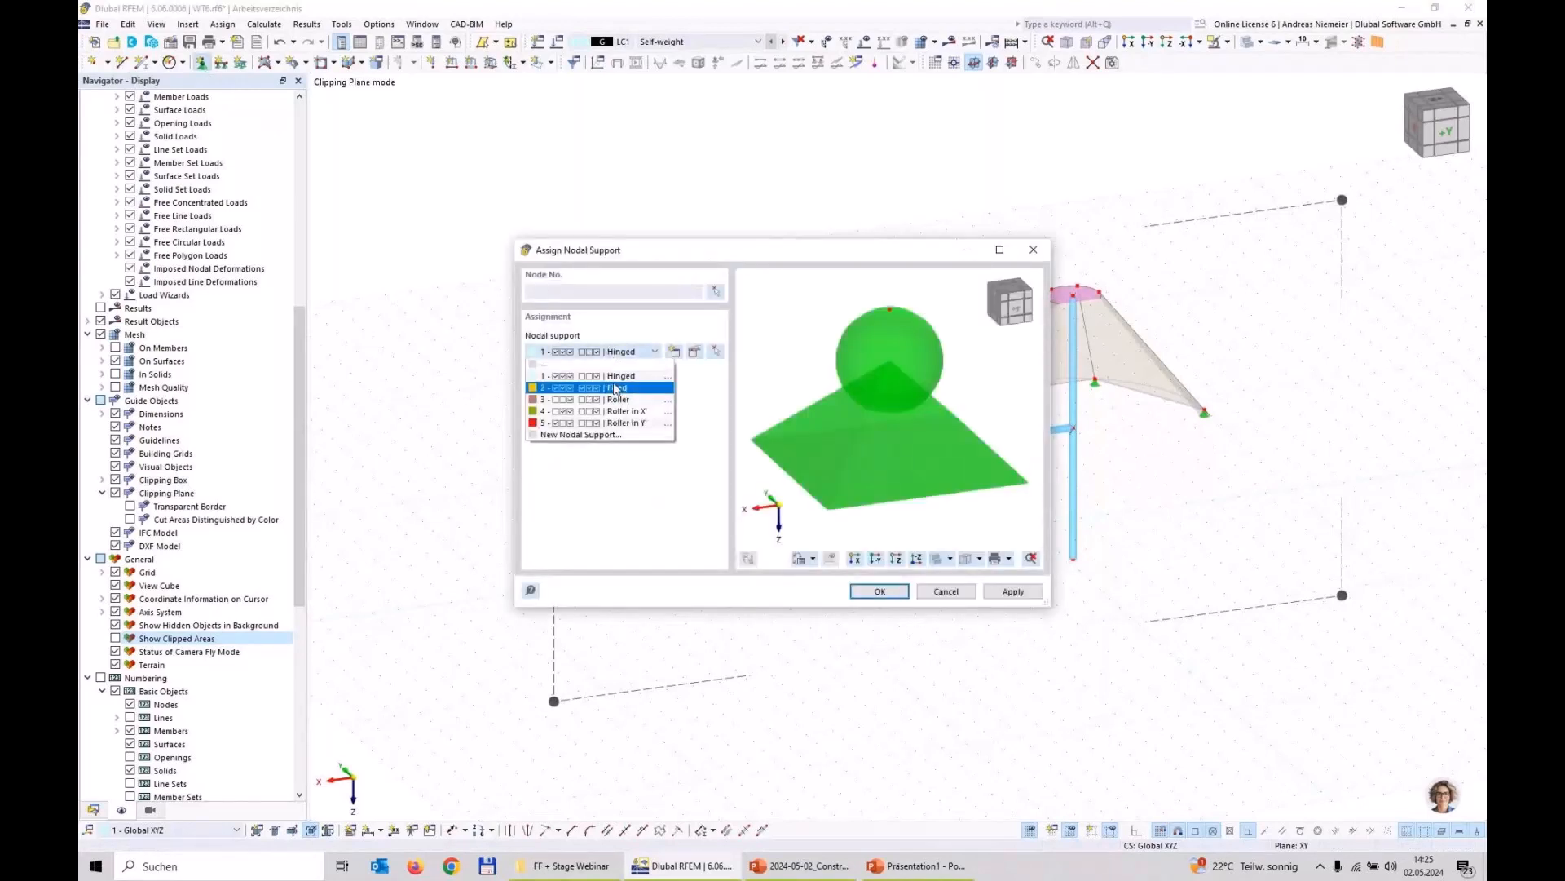
left_click(616, 388)
left_click(879, 591)
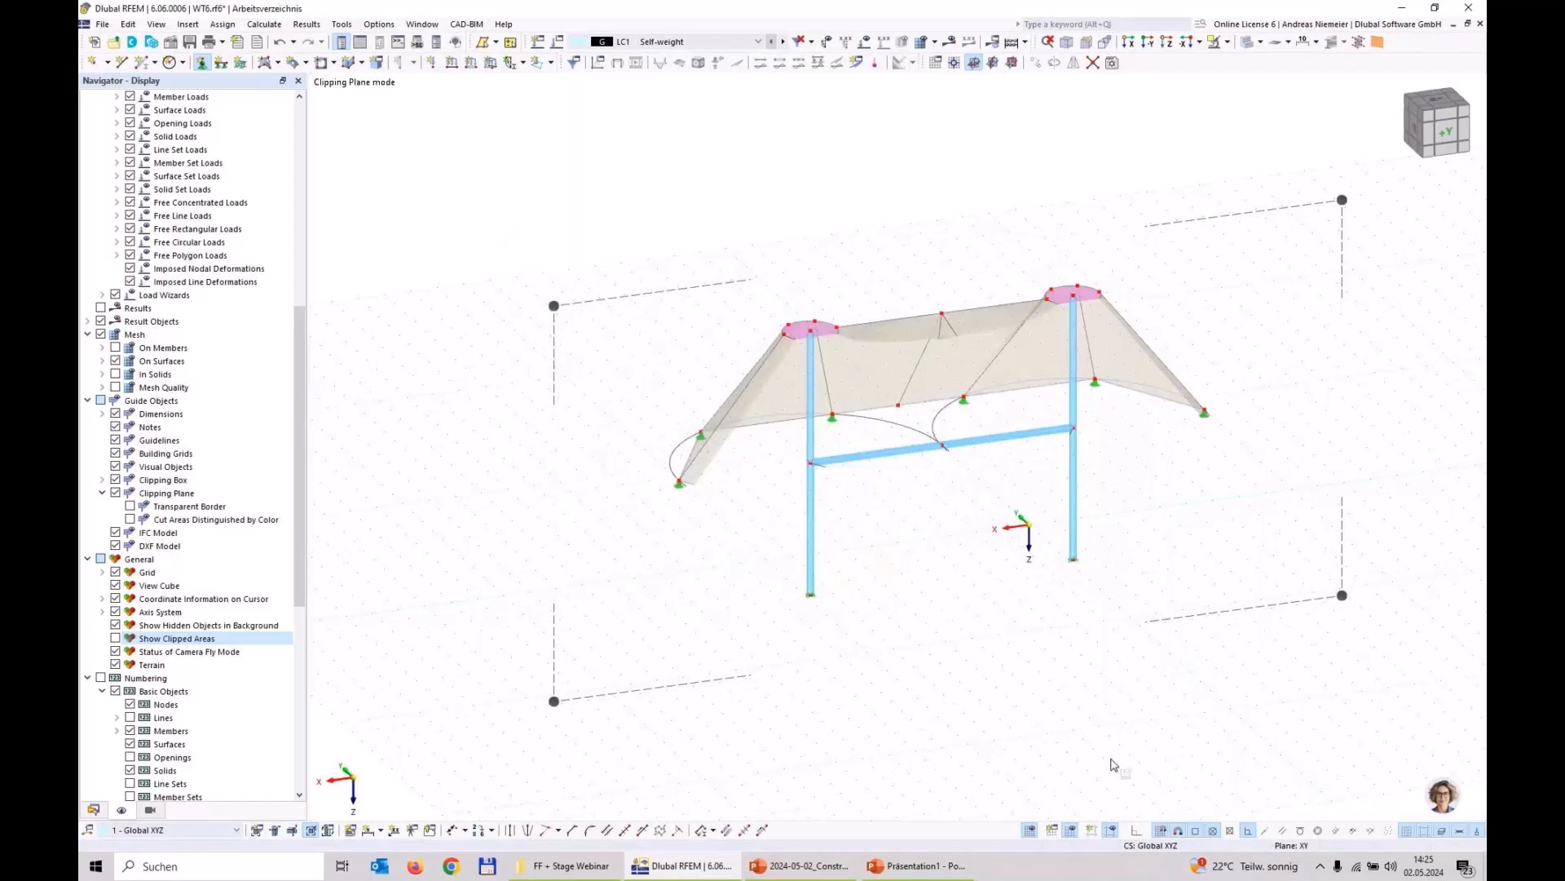
key("Escape")
Step: Shift the clipping plane out past the model and switch it off to view the complete structure
left_click_drag(555, 702, 685, 818)
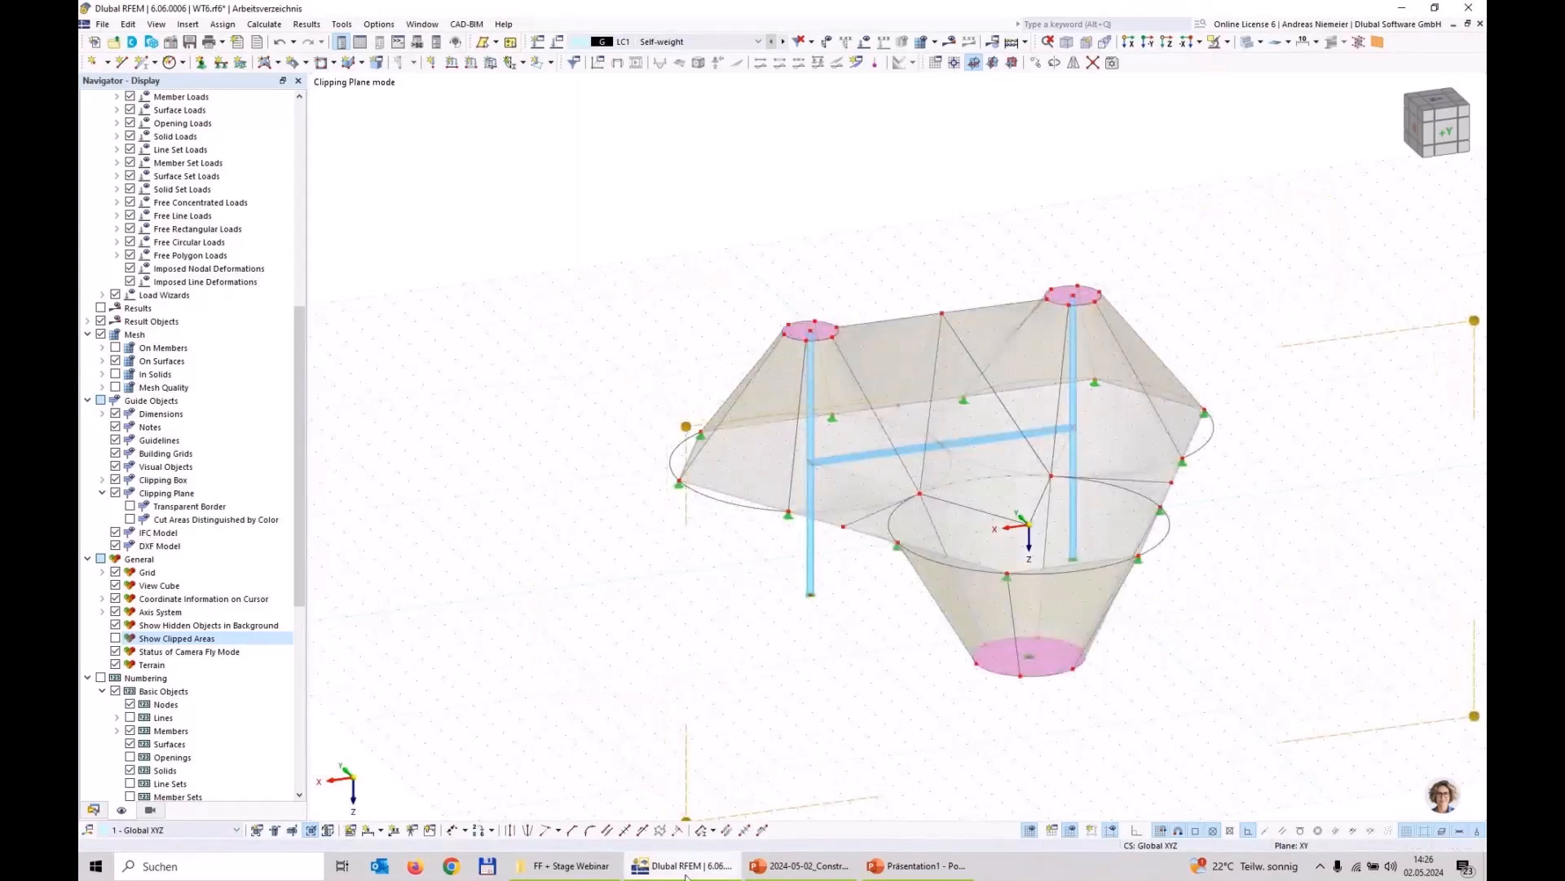
left_click(311, 829)
scroll(575, 405, "down", 4)
middle_click_drag(921, 479, 920, 545, "ctrl")
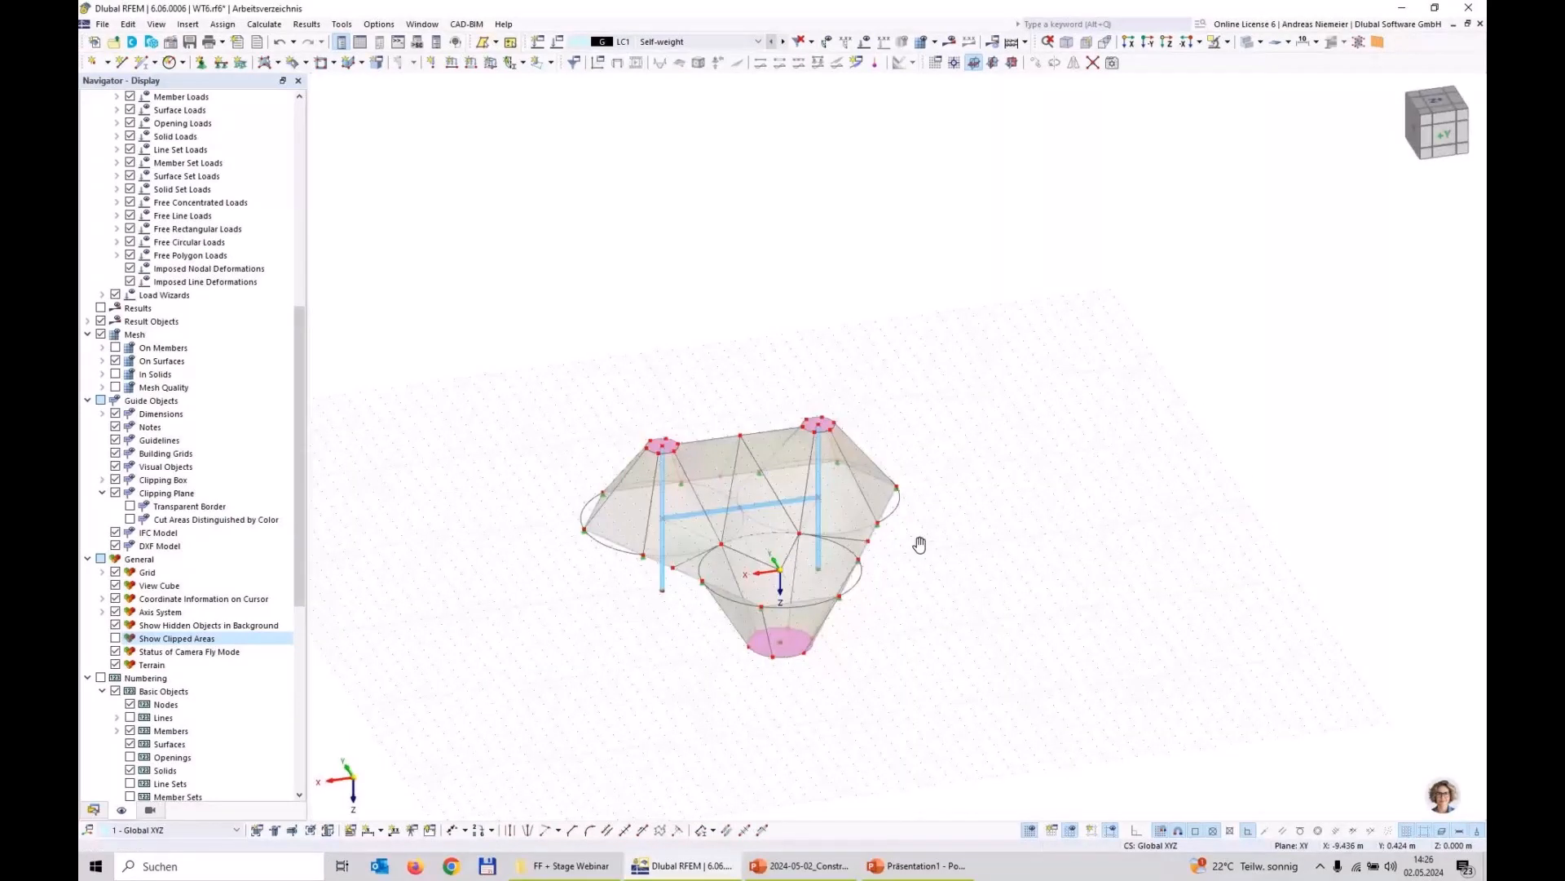
scroll(690, 621, "up", 3)
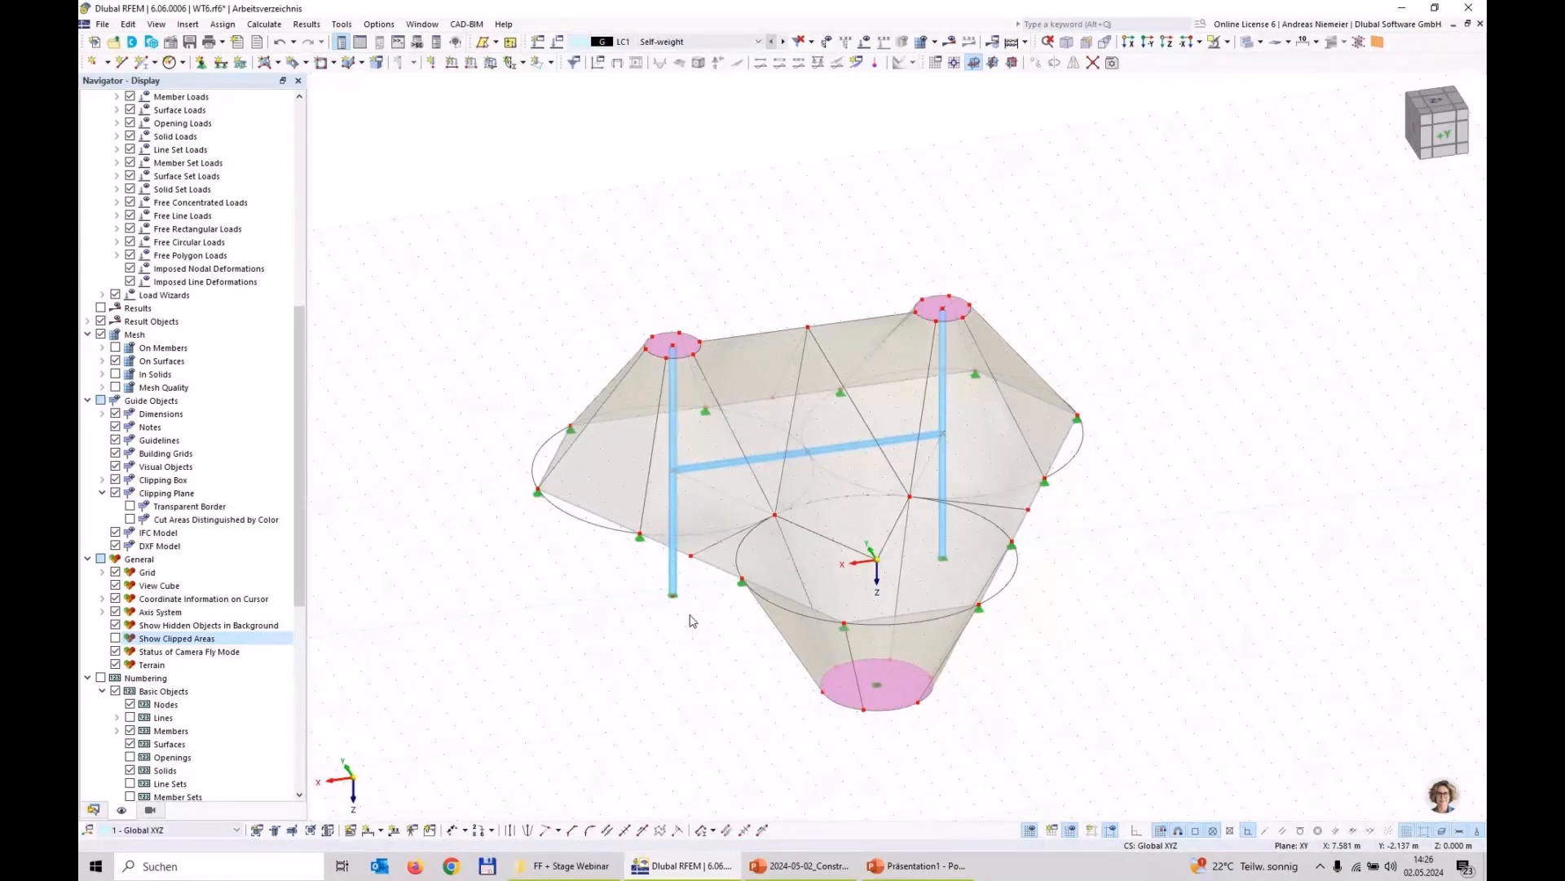
scroll(652, 391, "up", 3)
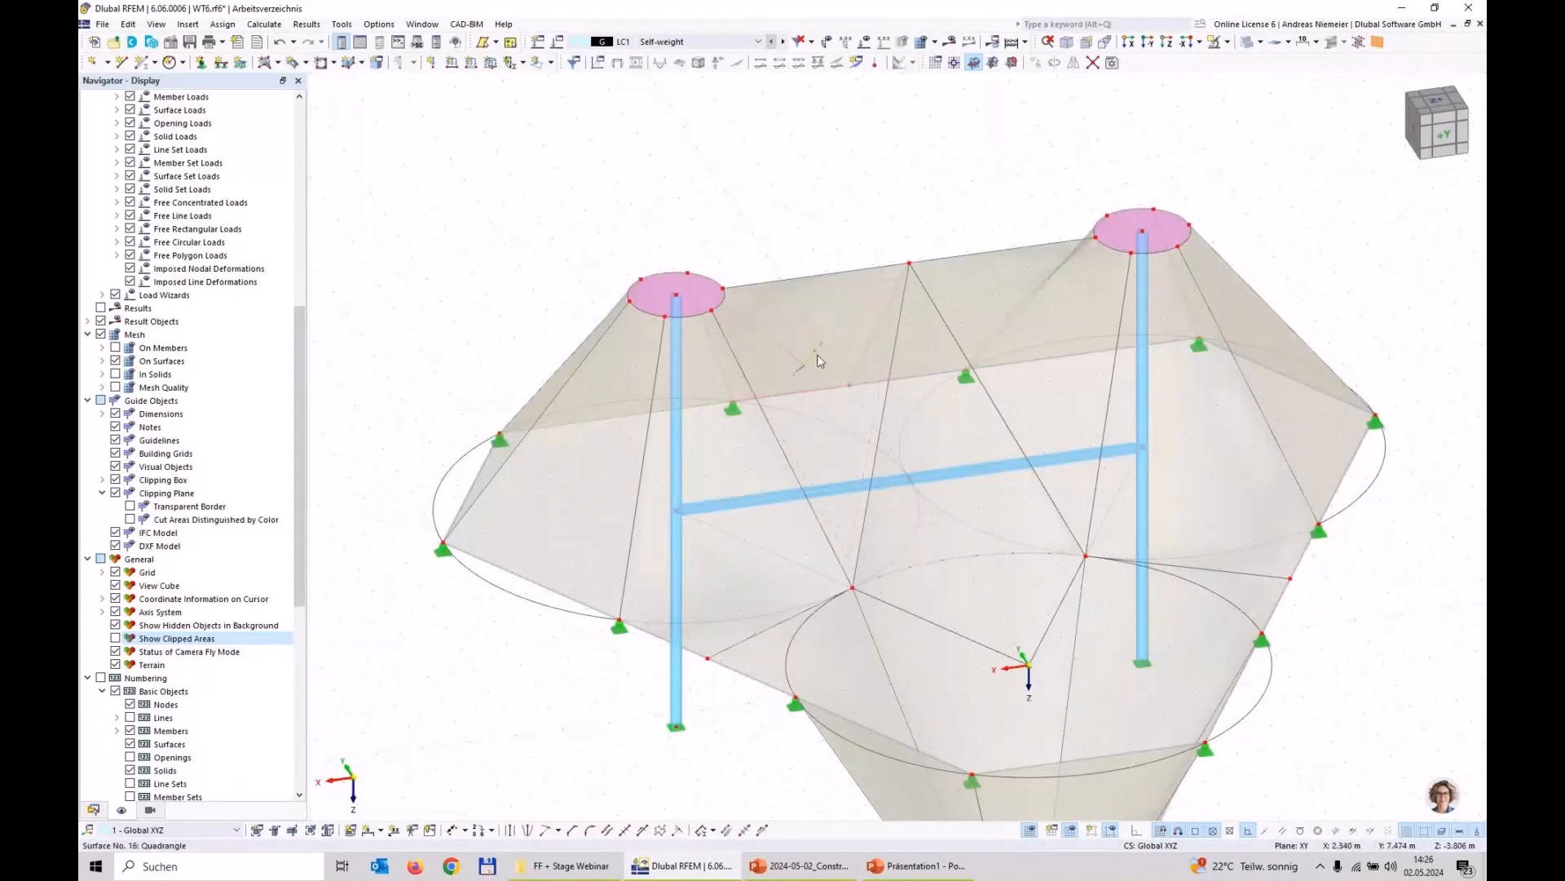
mouse_move(818, 359)
scroll(577, 151, "down", 4)
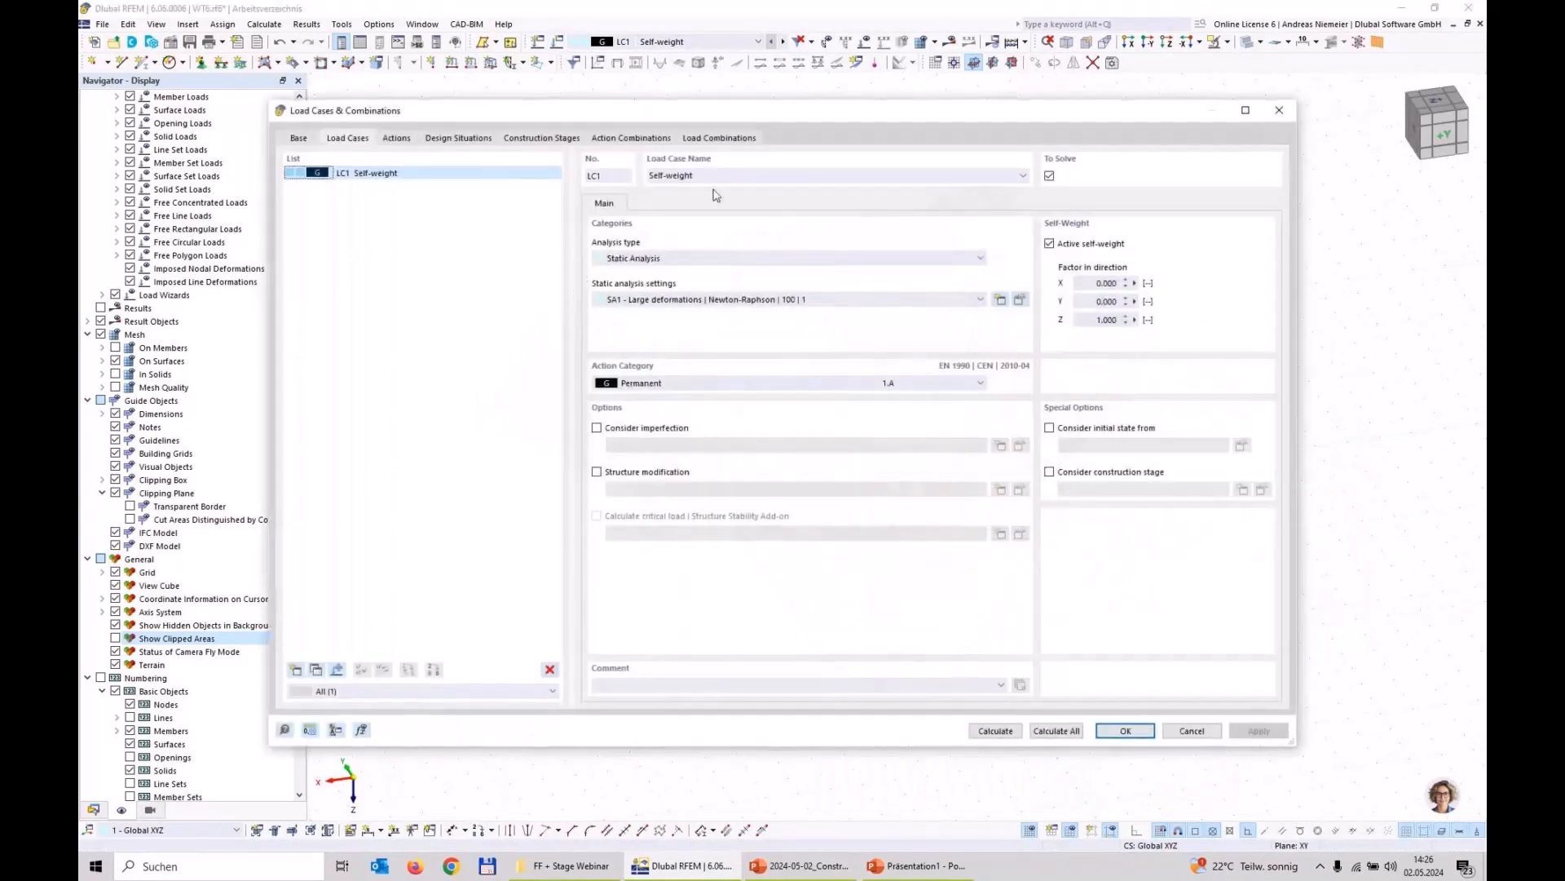
Step: Rename load case LC1 to Prestress, deactivate its self-weight, and set its action category to Prestress
double_click(677, 176)
type("Pres")
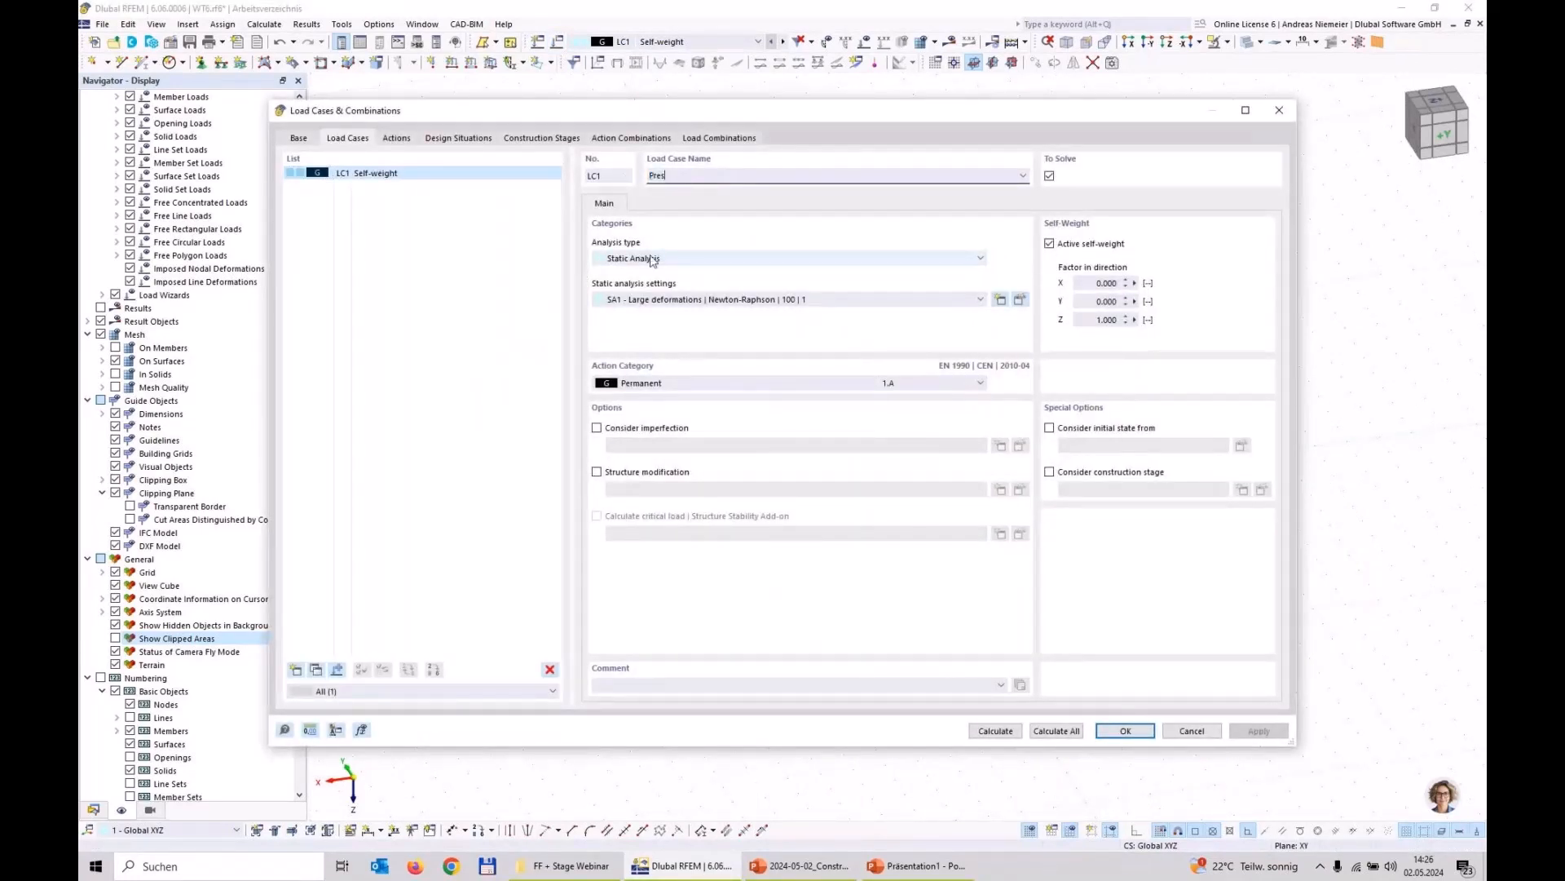
type("tress")
left_click(1050, 244)
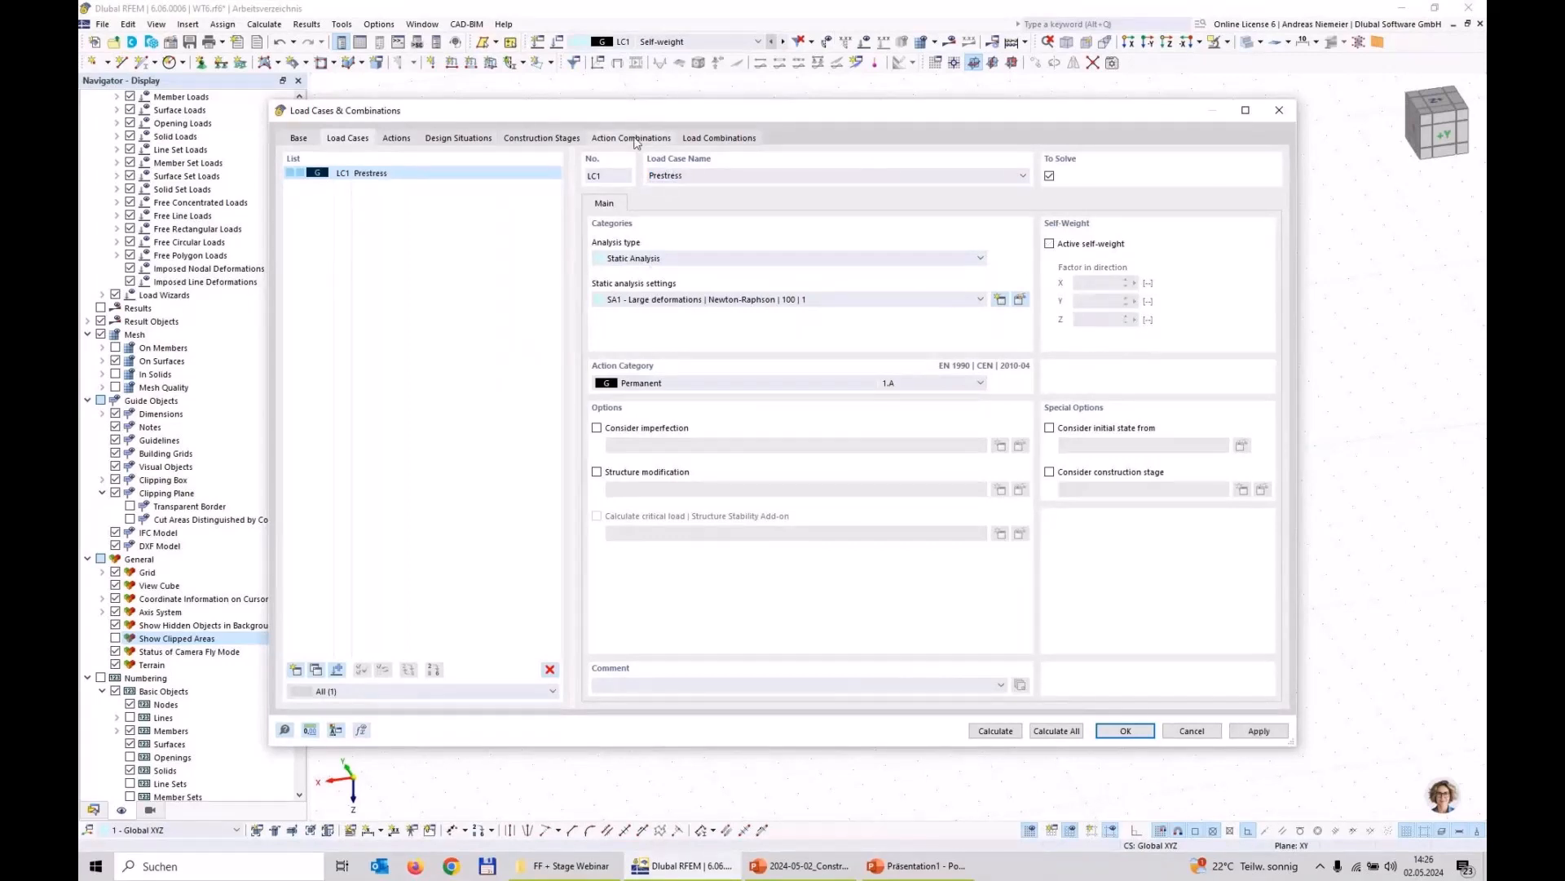
left_click(708, 395)
left_click(635, 424)
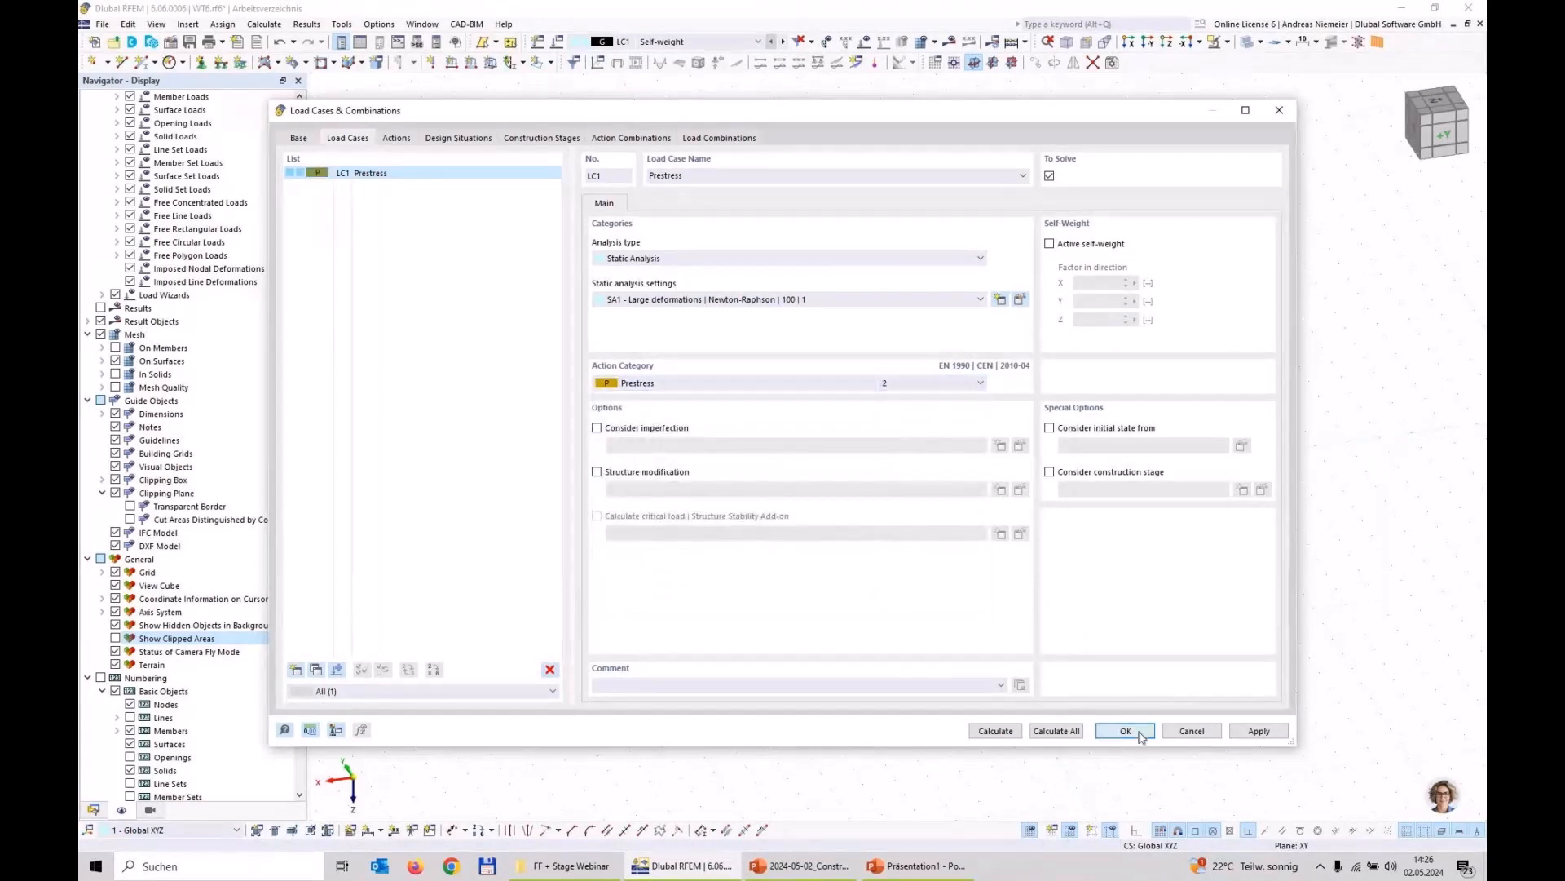
left_click(1140, 737)
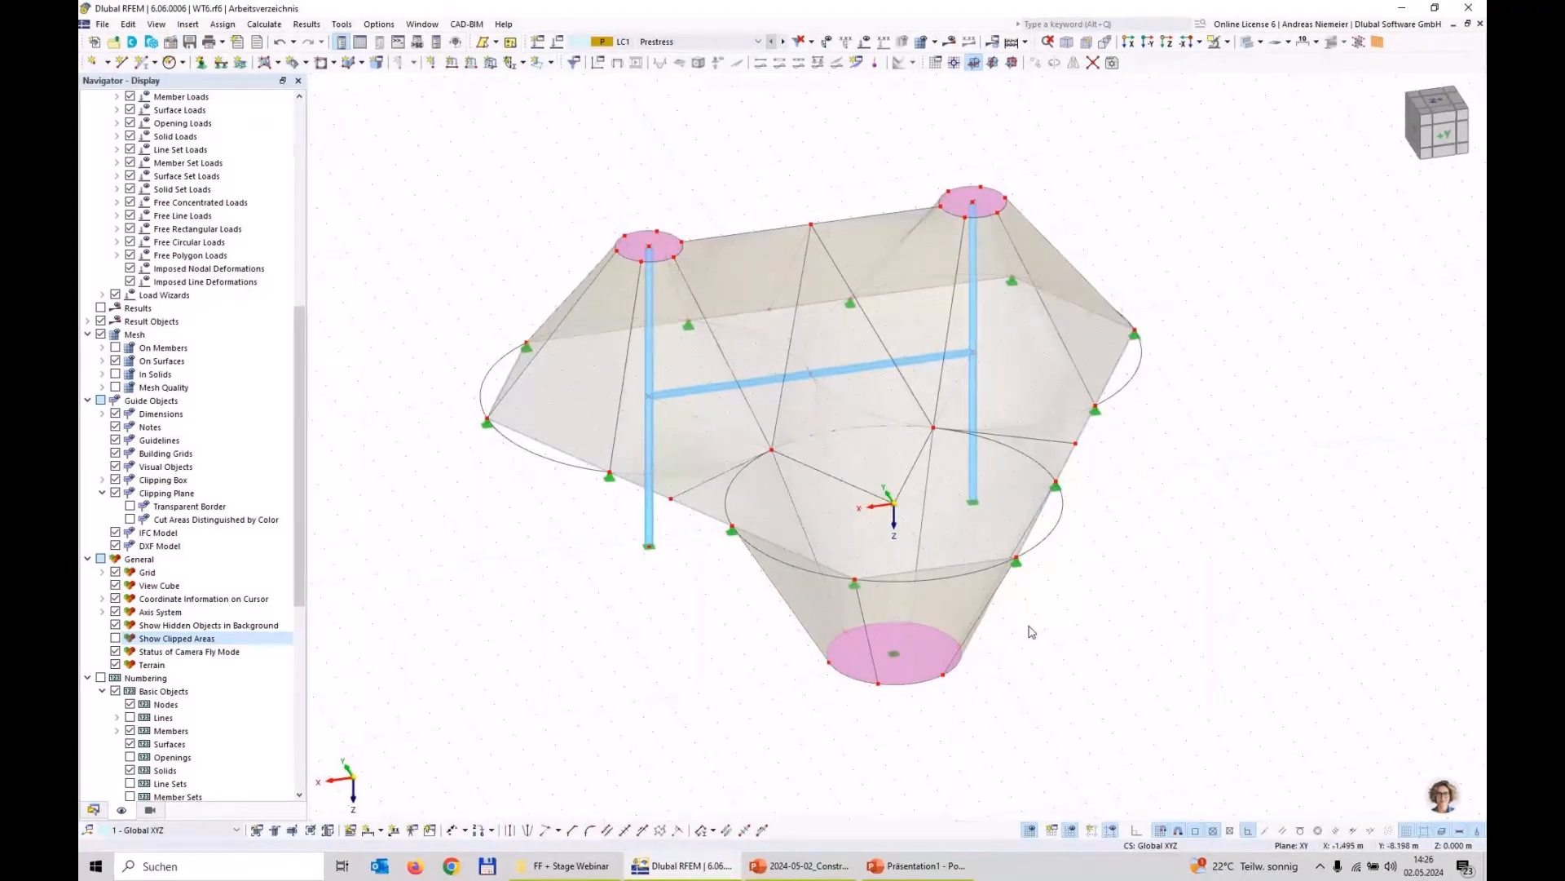
Step: Create a surface load of type Form-Finding with the Projection method on the membrane surfaces around the negative X high point
middle_click_drag(1266, 673, 1133, 568, "ctrl")
scroll(893, 315, "up", 2)
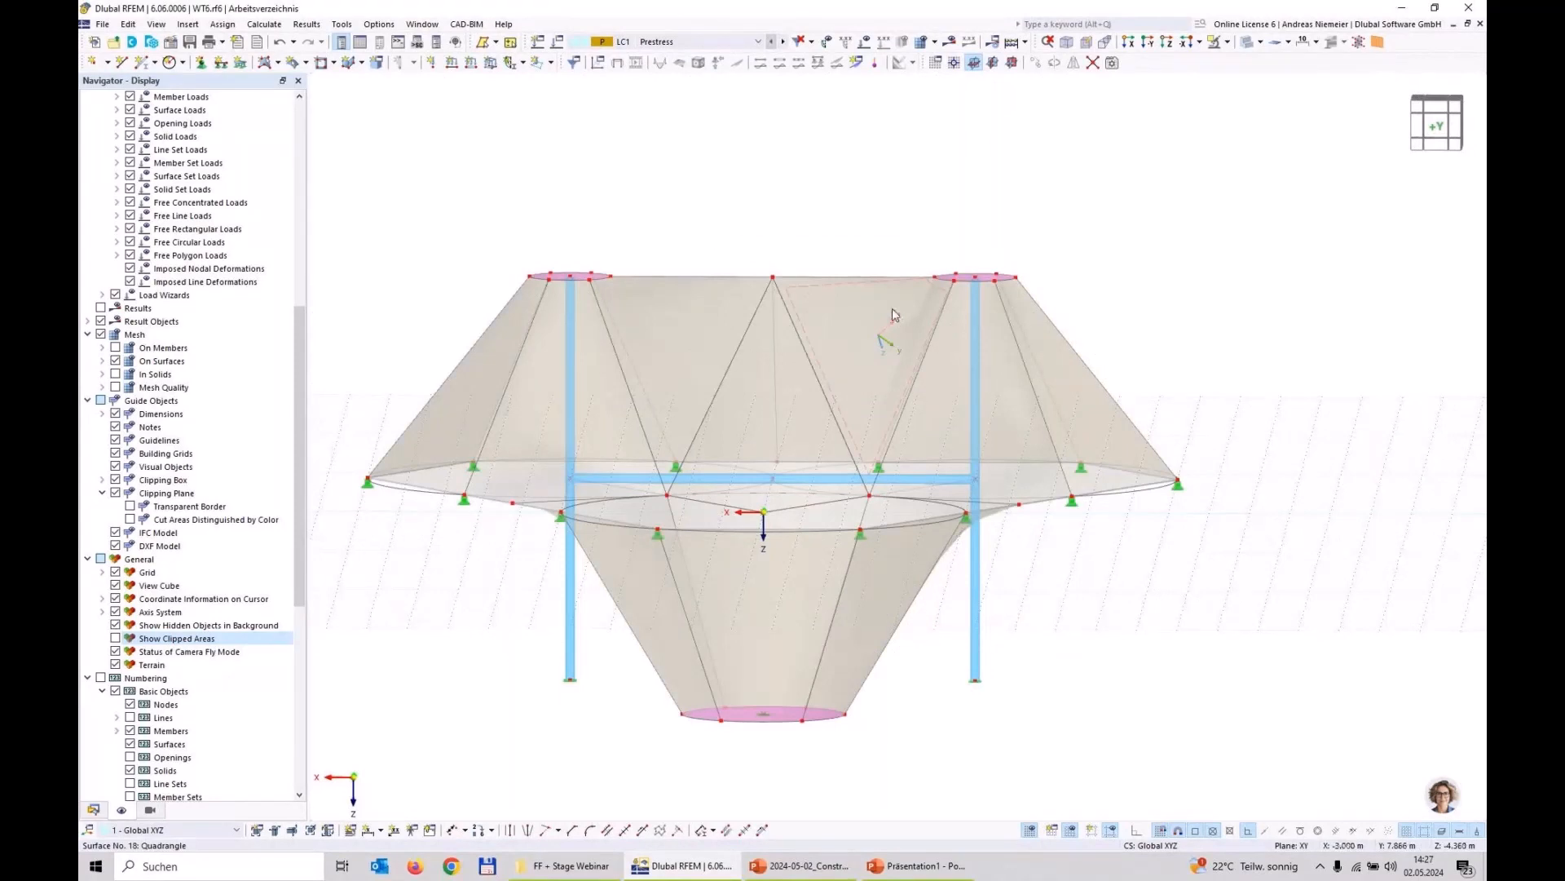
left_click(884, 335)
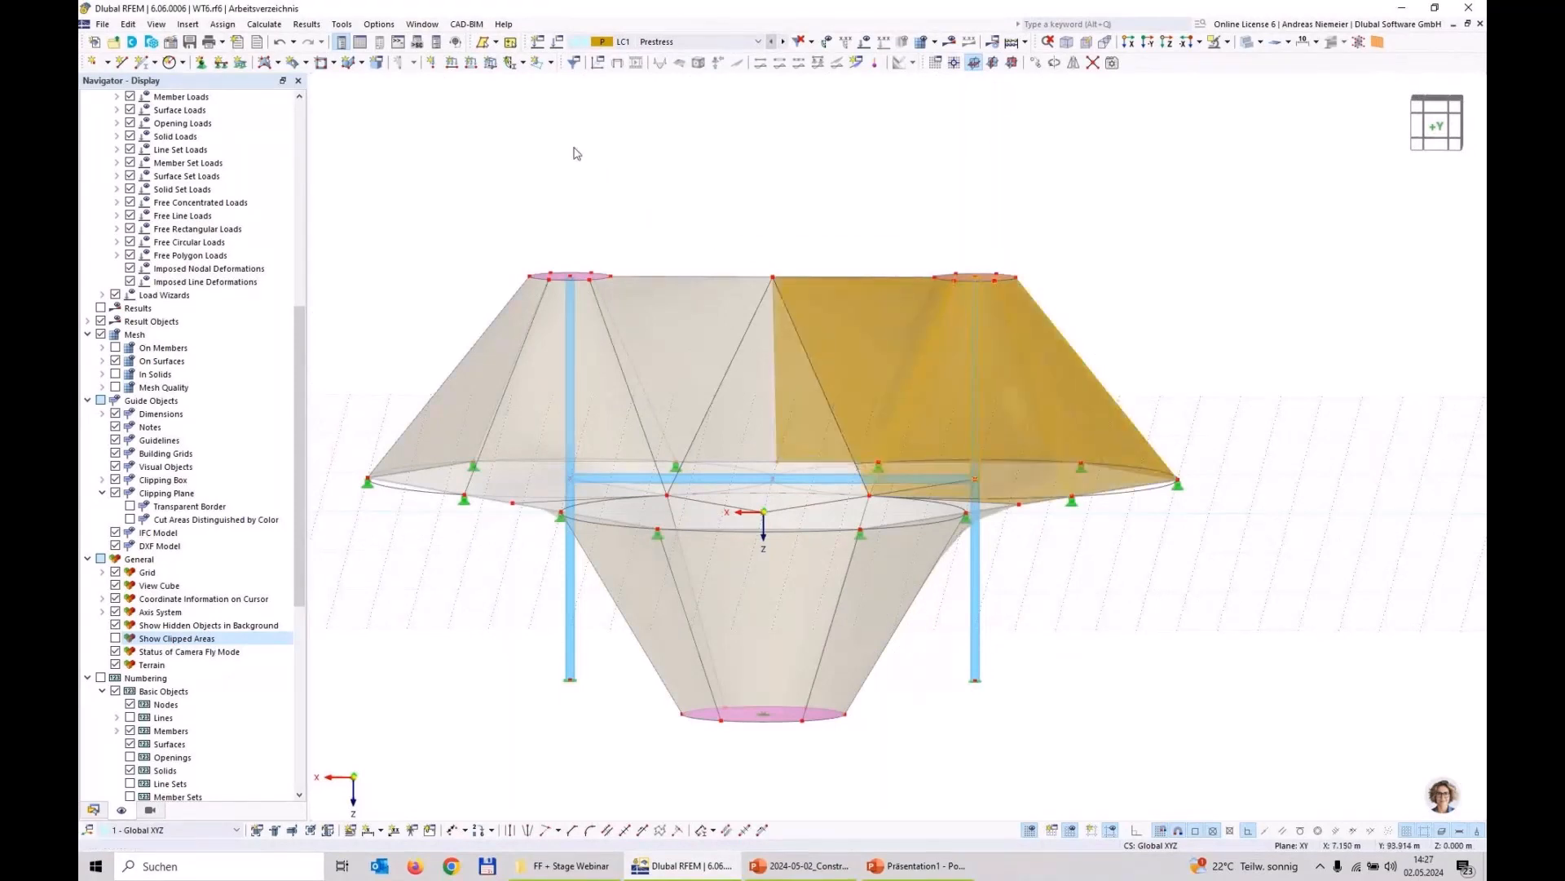
left_click(491, 62)
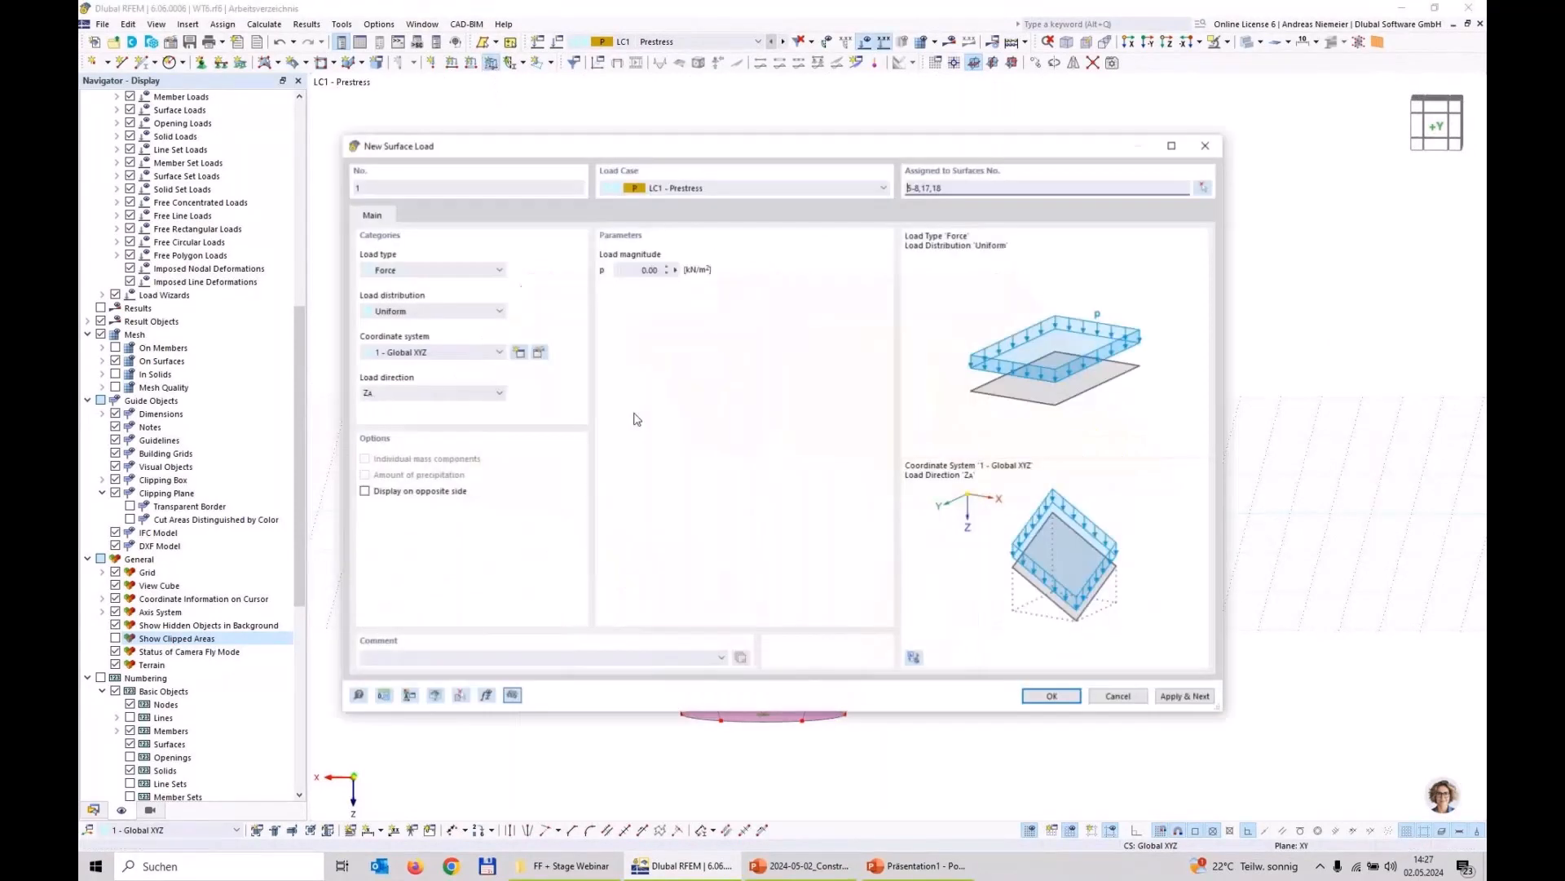
left_click(432, 270)
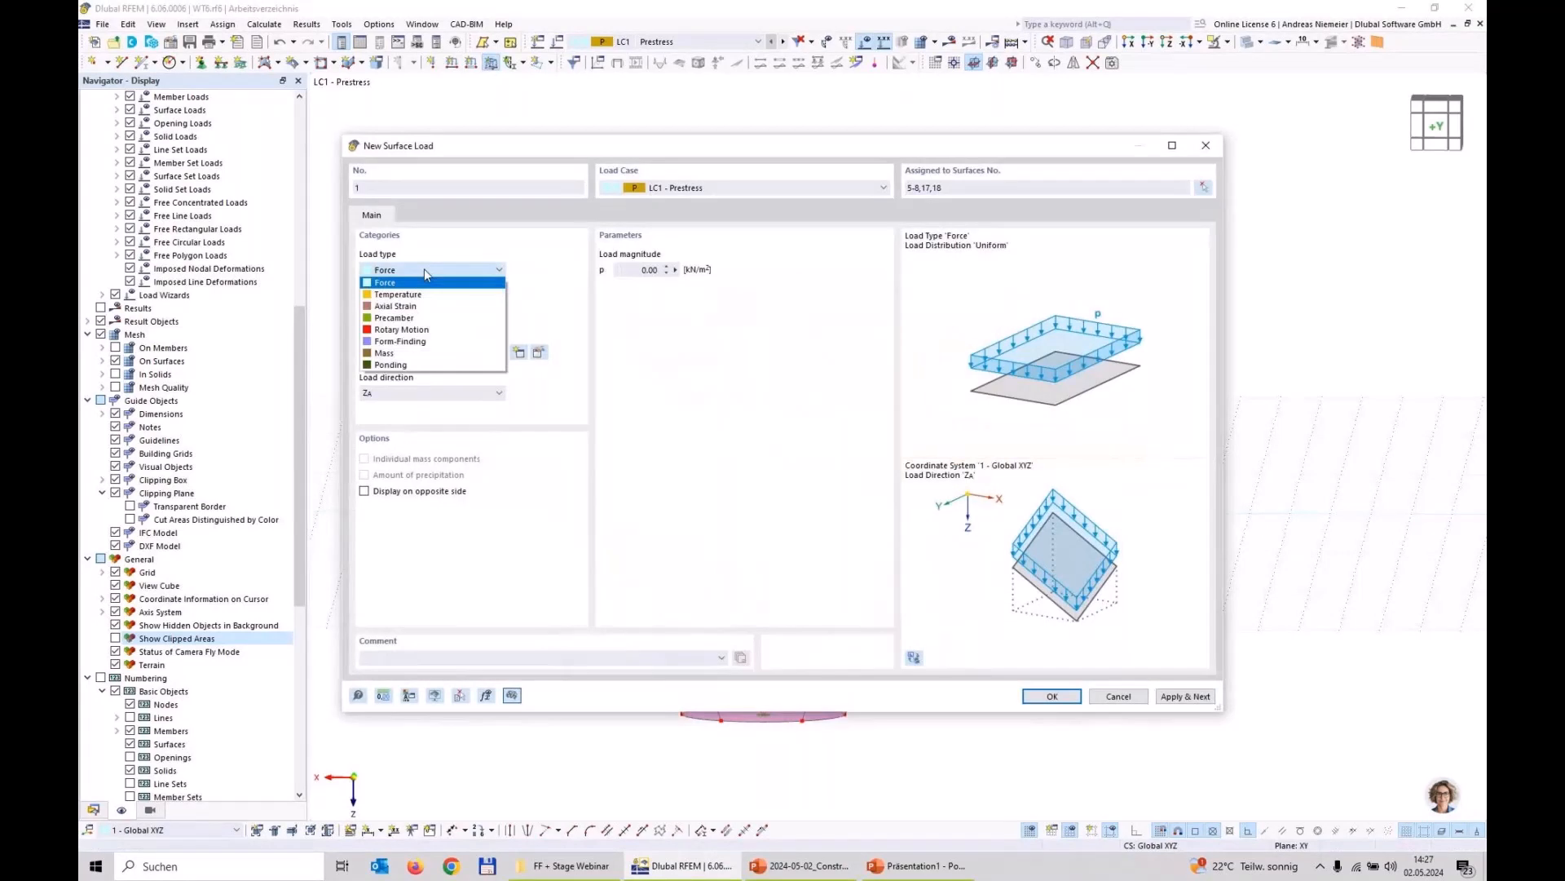
left_click(408, 341)
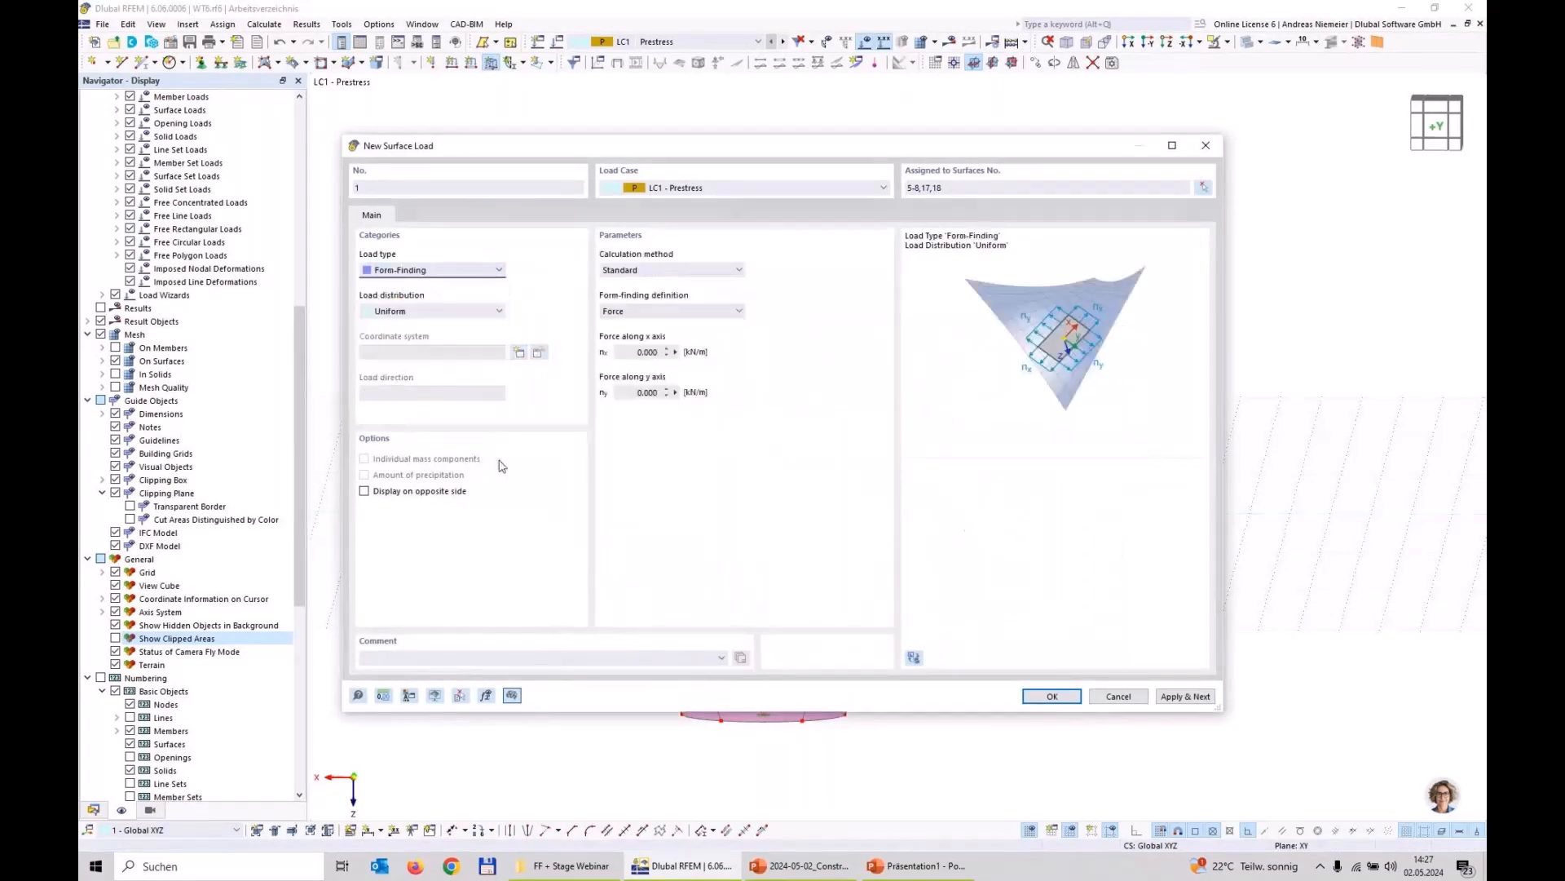
left_click(644, 270)
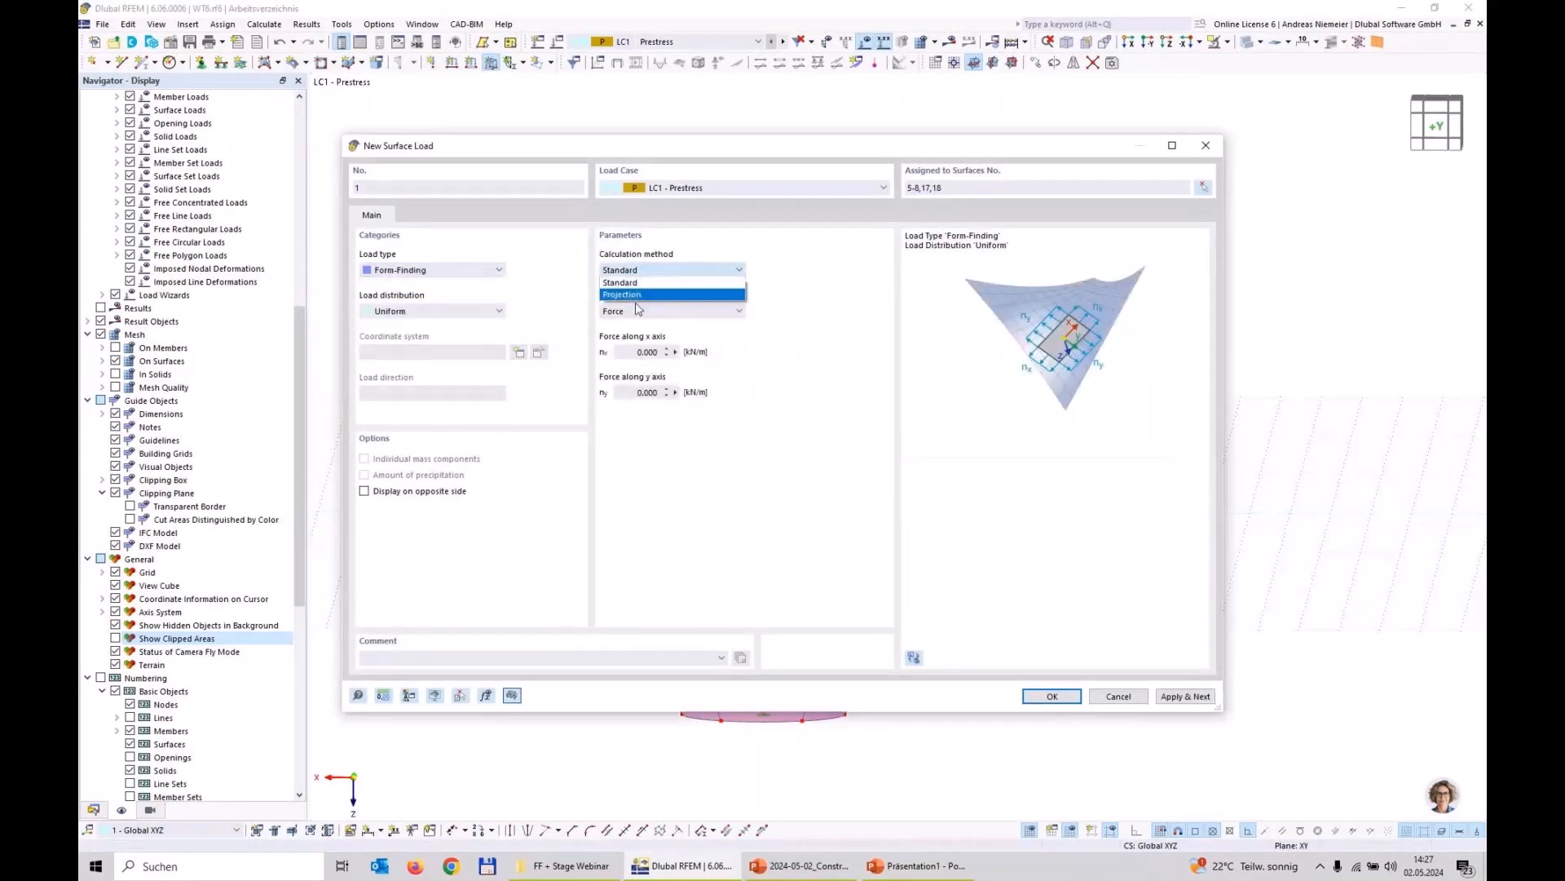
left_click(628, 294)
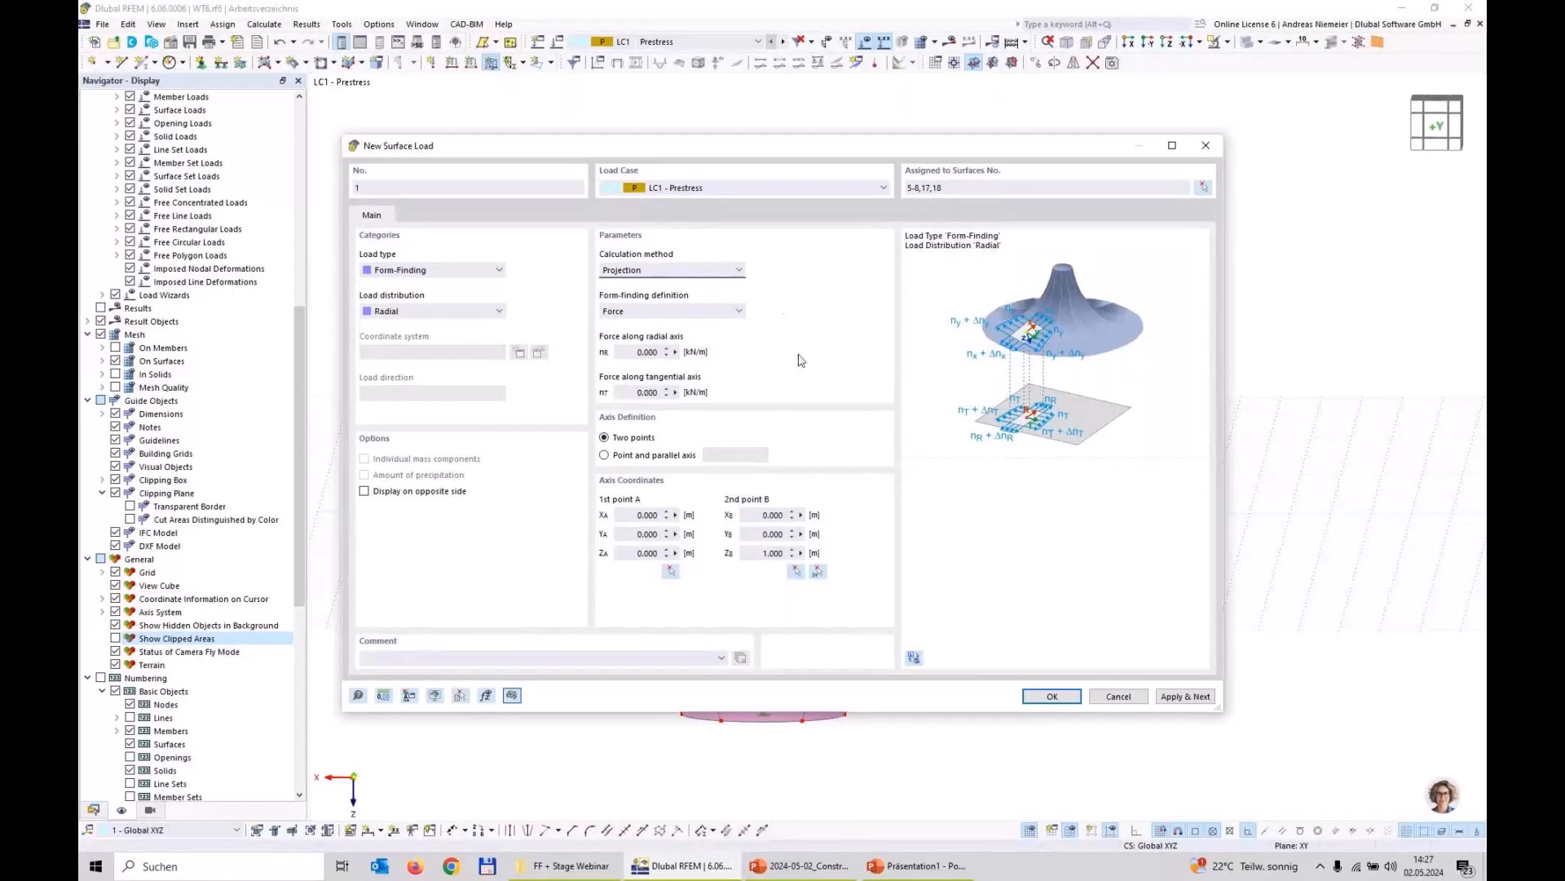
Step: Set the radial and tangential forces to 1.000 kN/m and define the axis by a point and parallel axis Z
left_click(635, 355)
double_click(637, 354)
type("1")
key("Tab")
type("1")
left_click(634, 457)
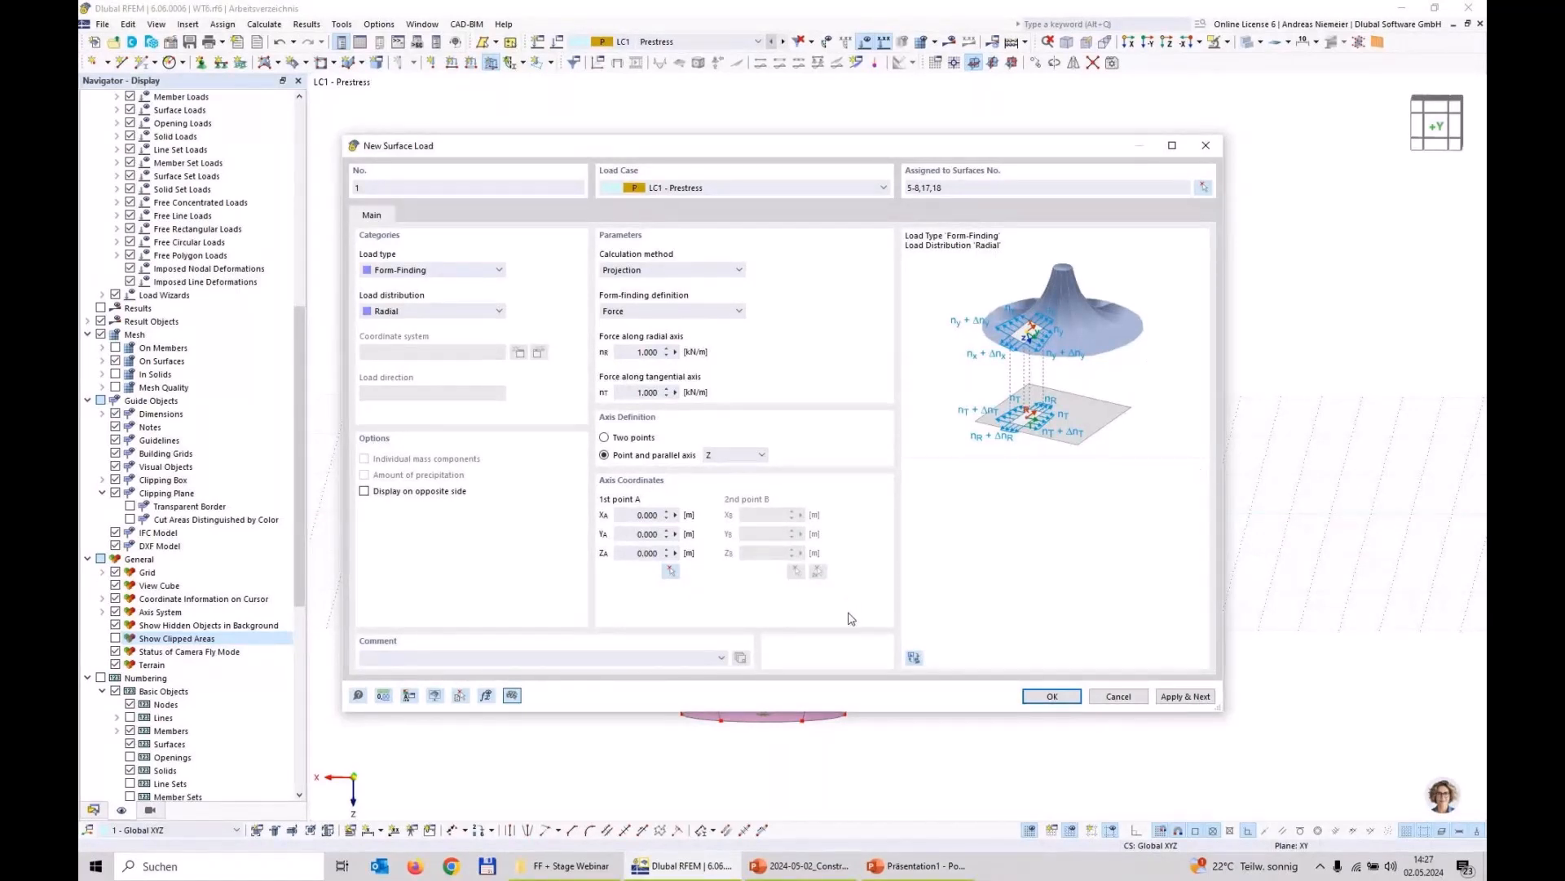
Step: Pick the negative X ring centre as the load's axis point and apply the load, continuing with another one
left_click(670, 571)
scroll(799, 401, "up", 10)
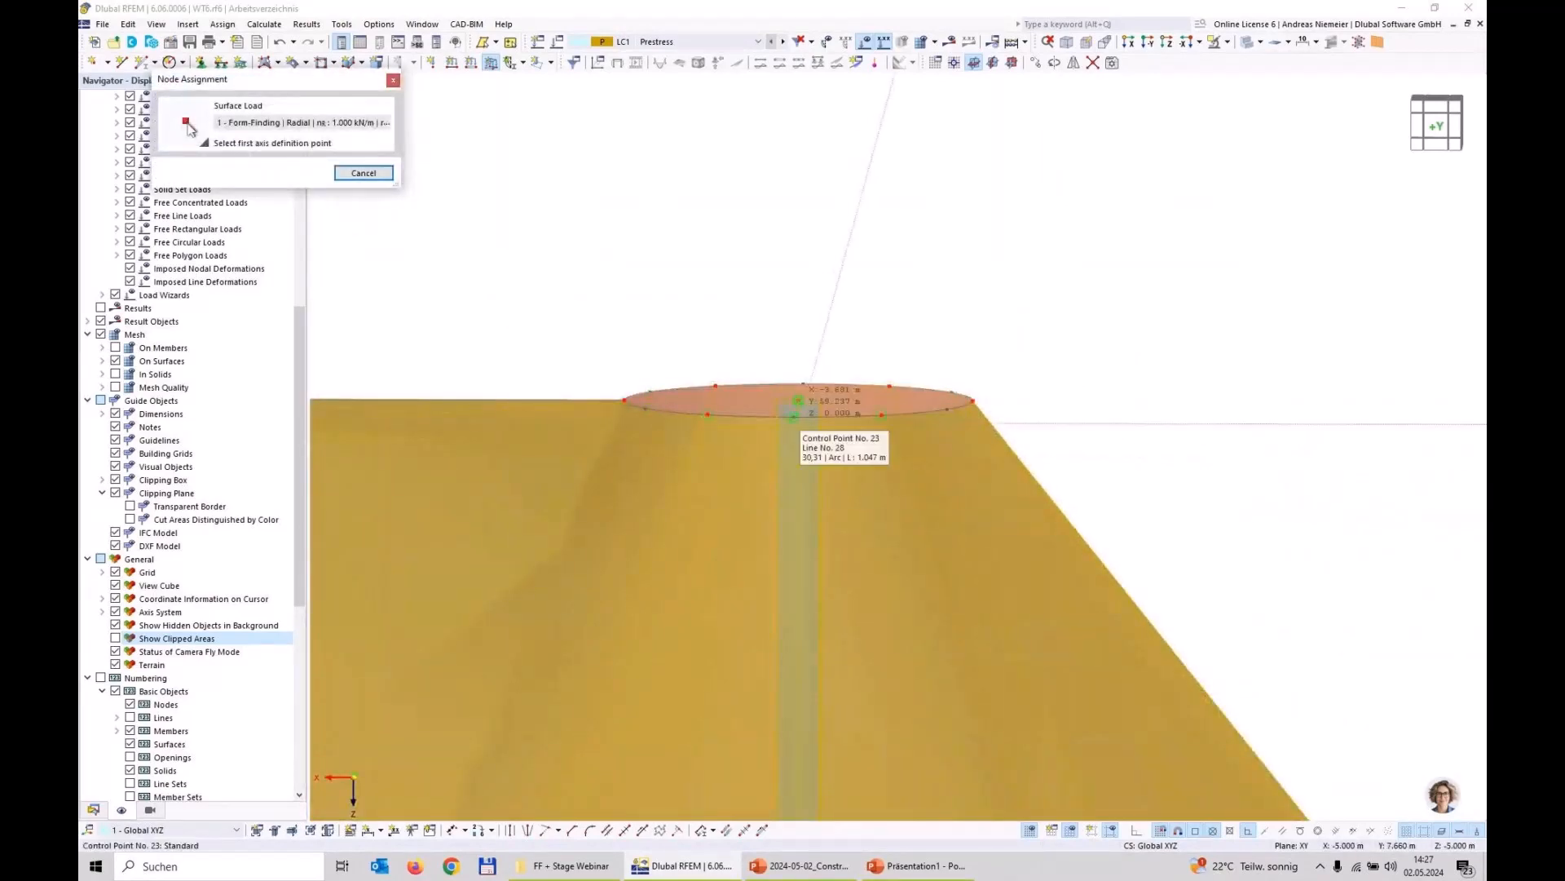
left_click(799, 401)
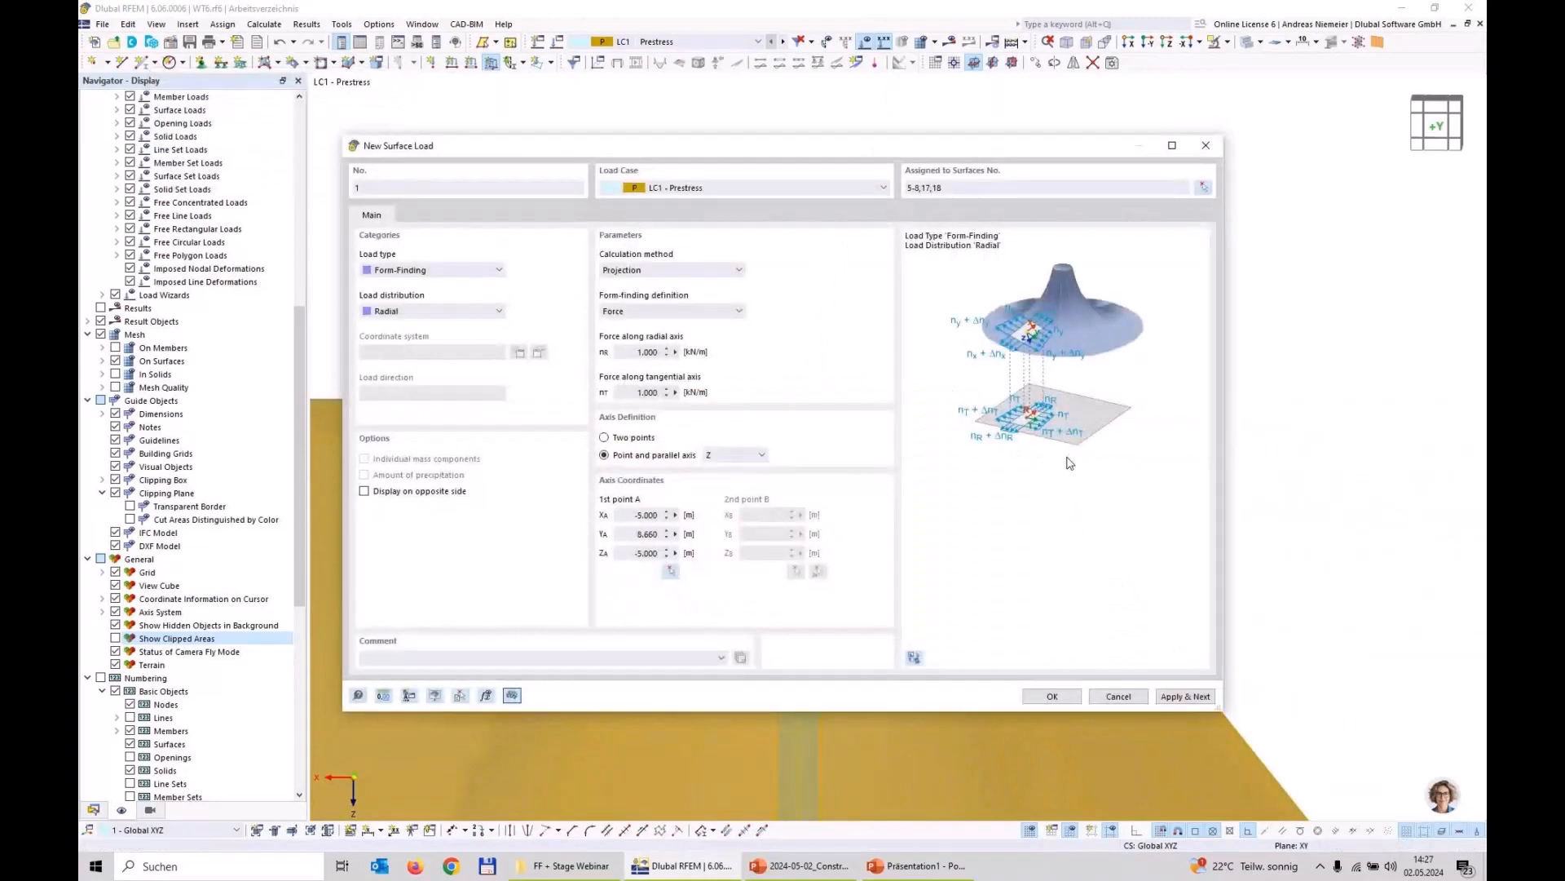
left_click(1195, 697)
Step: Add the same form-finding load to the positive X high point's surfaces, with the axis point at its ring centre
left_click(671, 571)
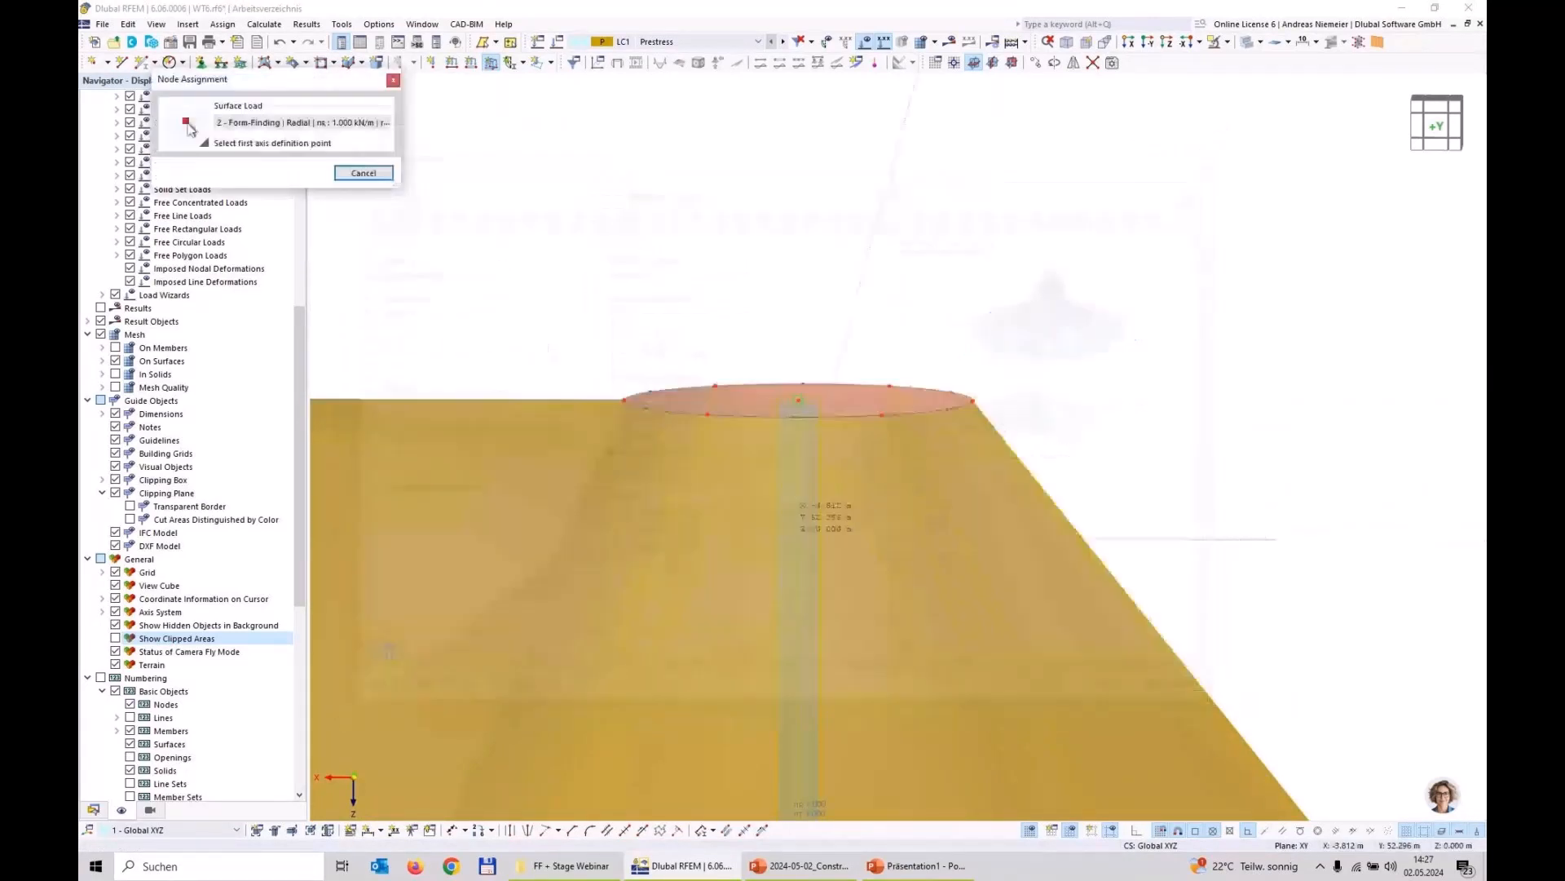
scroll(797, 499, "down", 5)
scroll(437, 400, "up", 4)
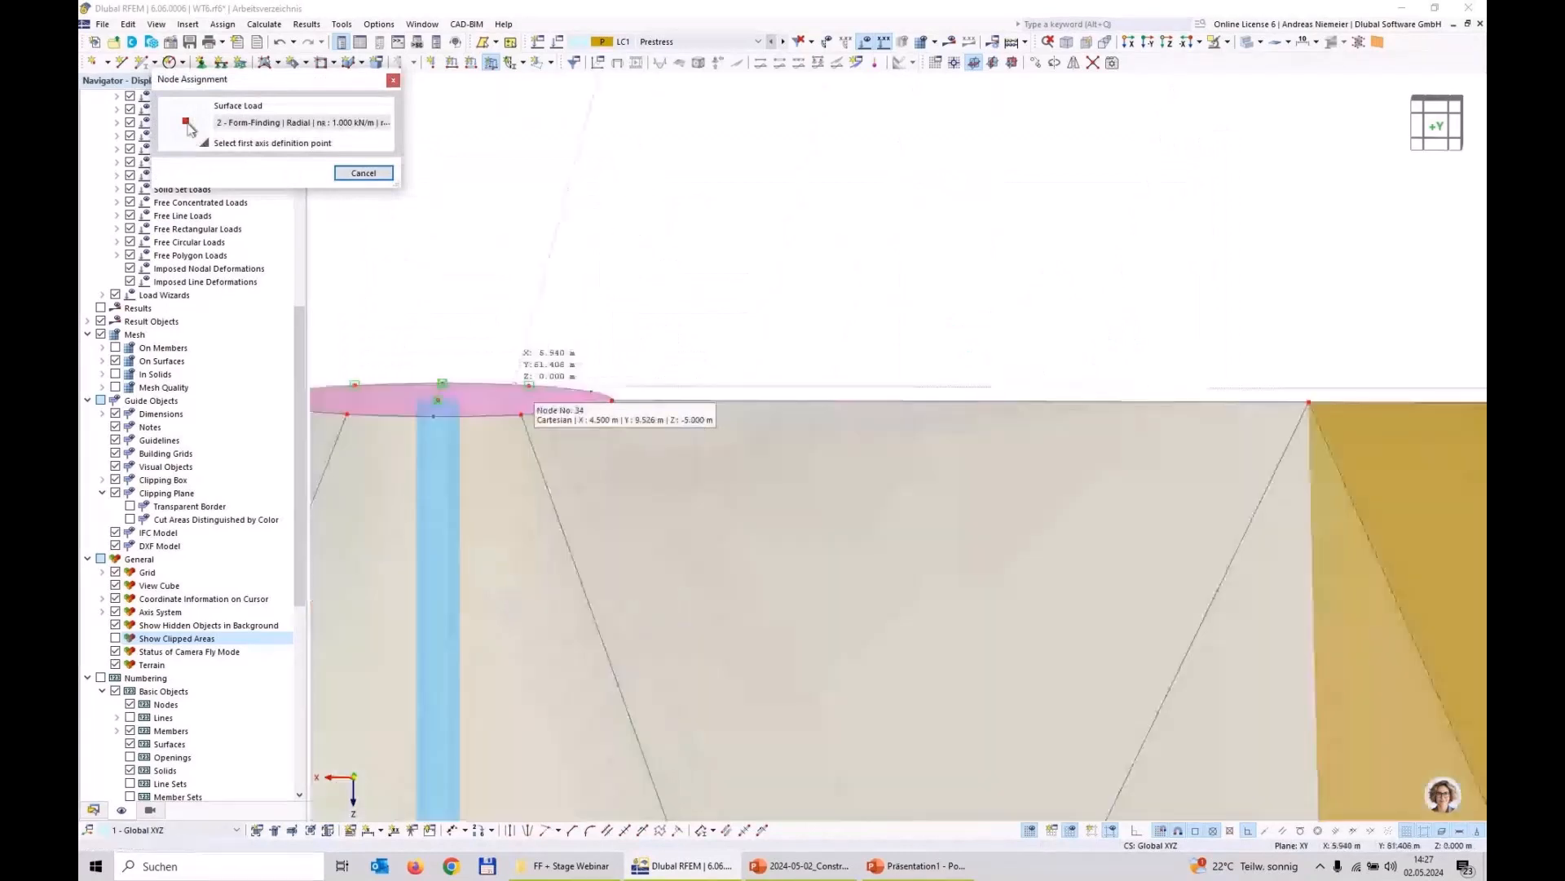
left_click(438, 400)
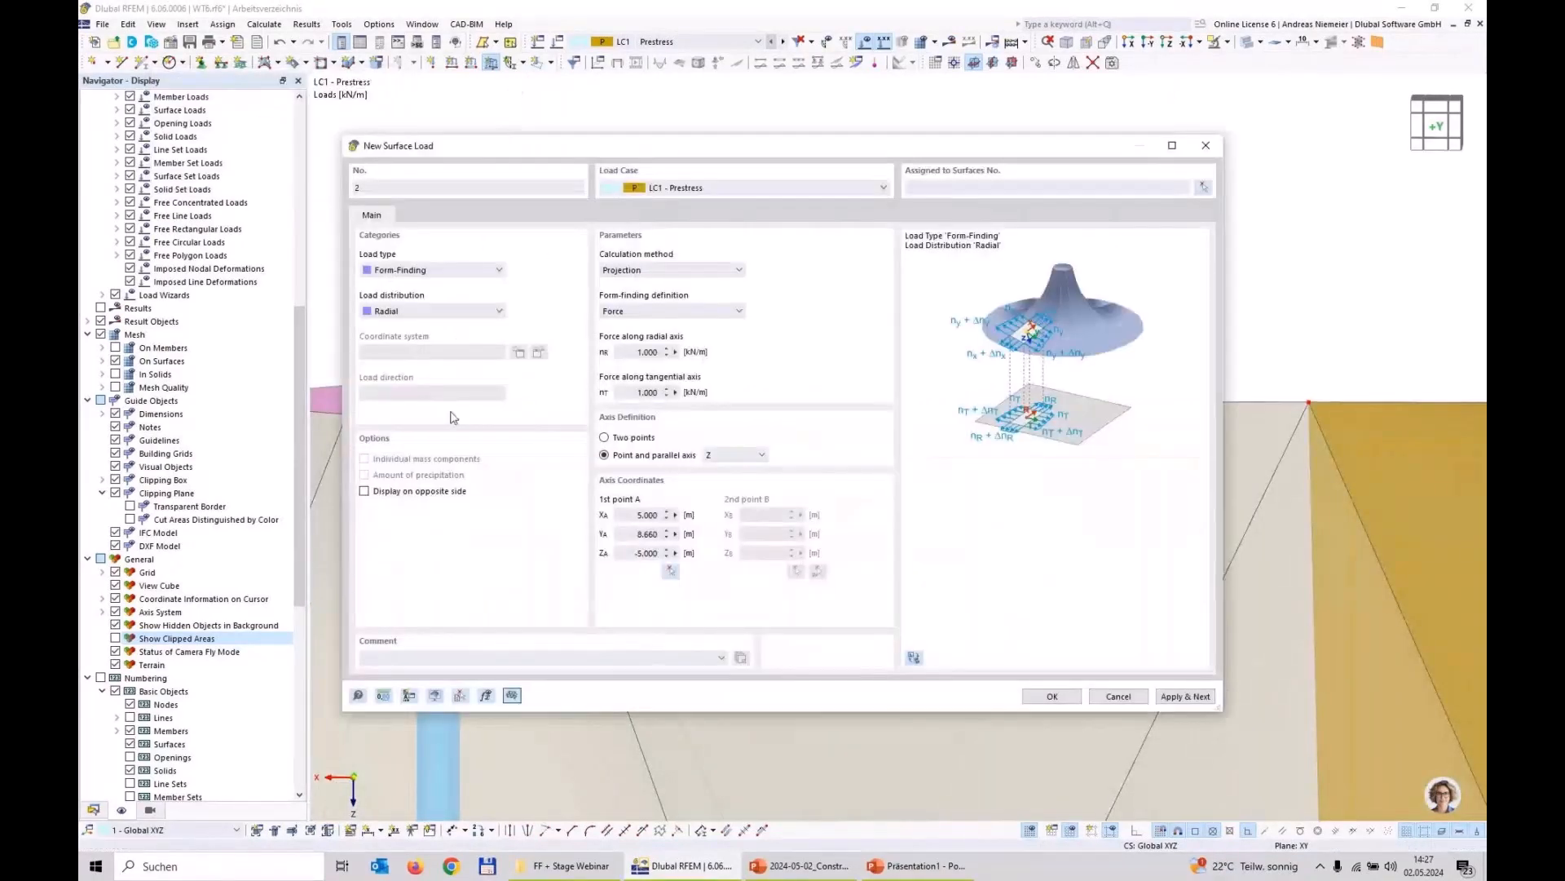
left_click(1204, 189)
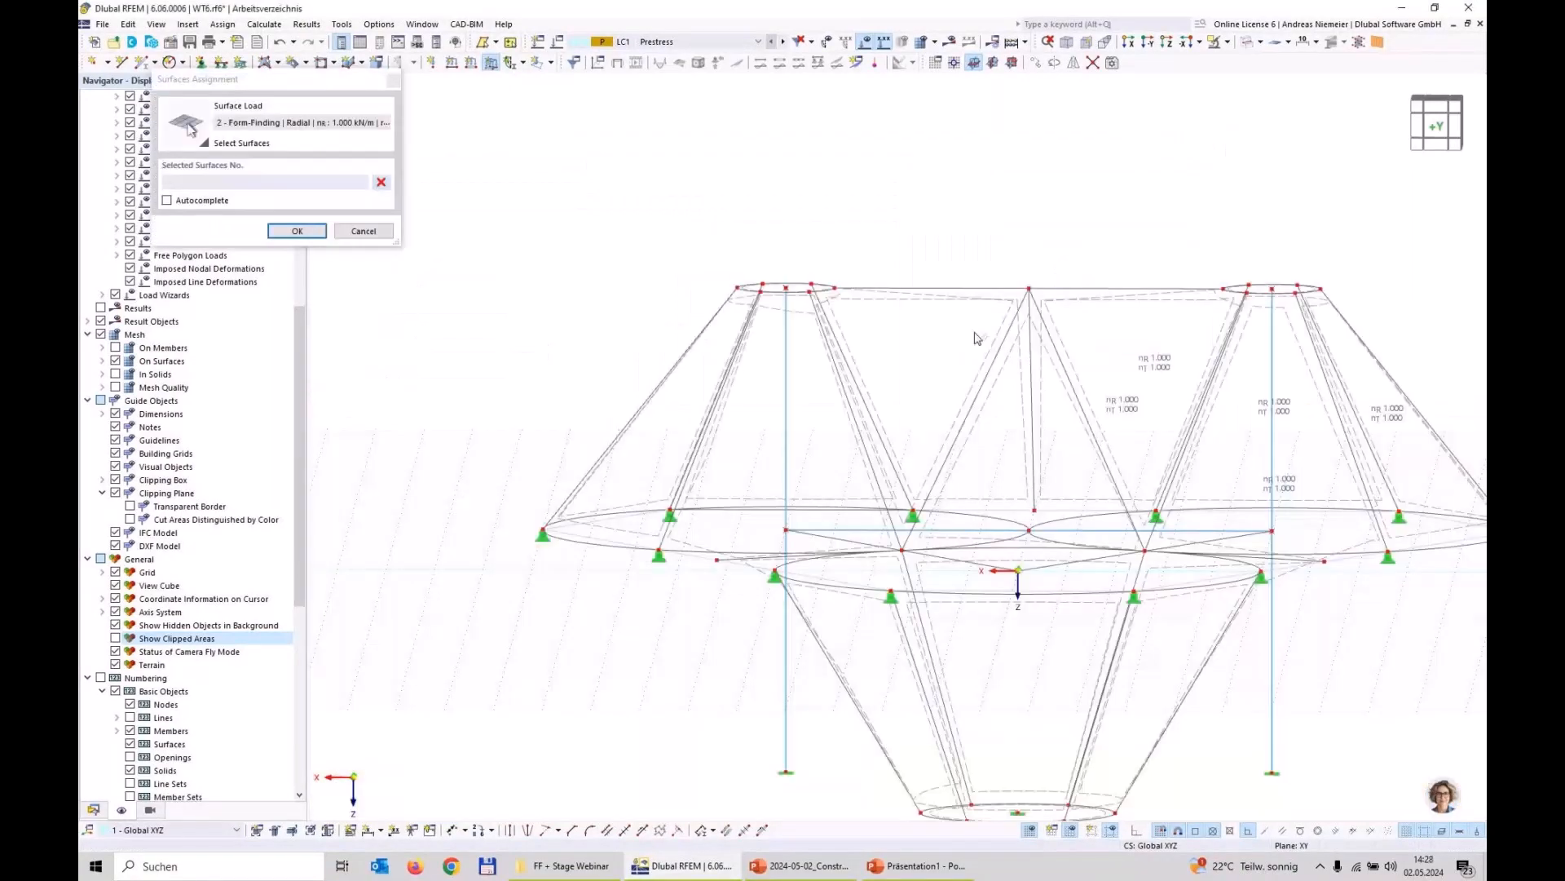
left_click_drag(978, 339, 627, 346)
key("Return")
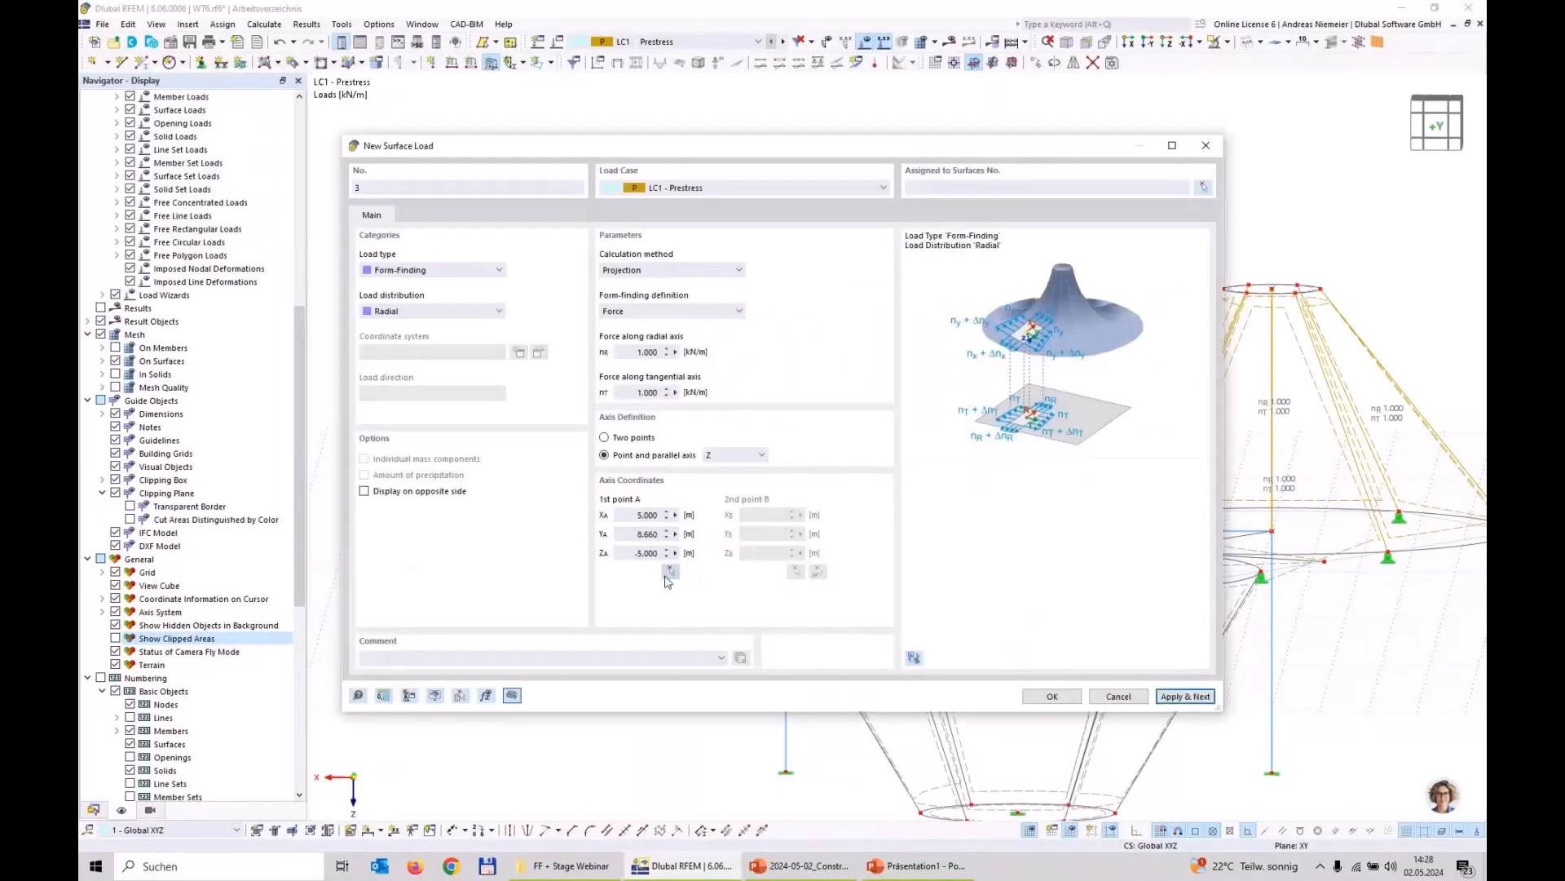
Step: Pick the low point's ring centre at 0, 0, 5 m as the axis point of the third radial form-finding surface load
left_click(670, 570)
scroll(887, 445, "up", 5)
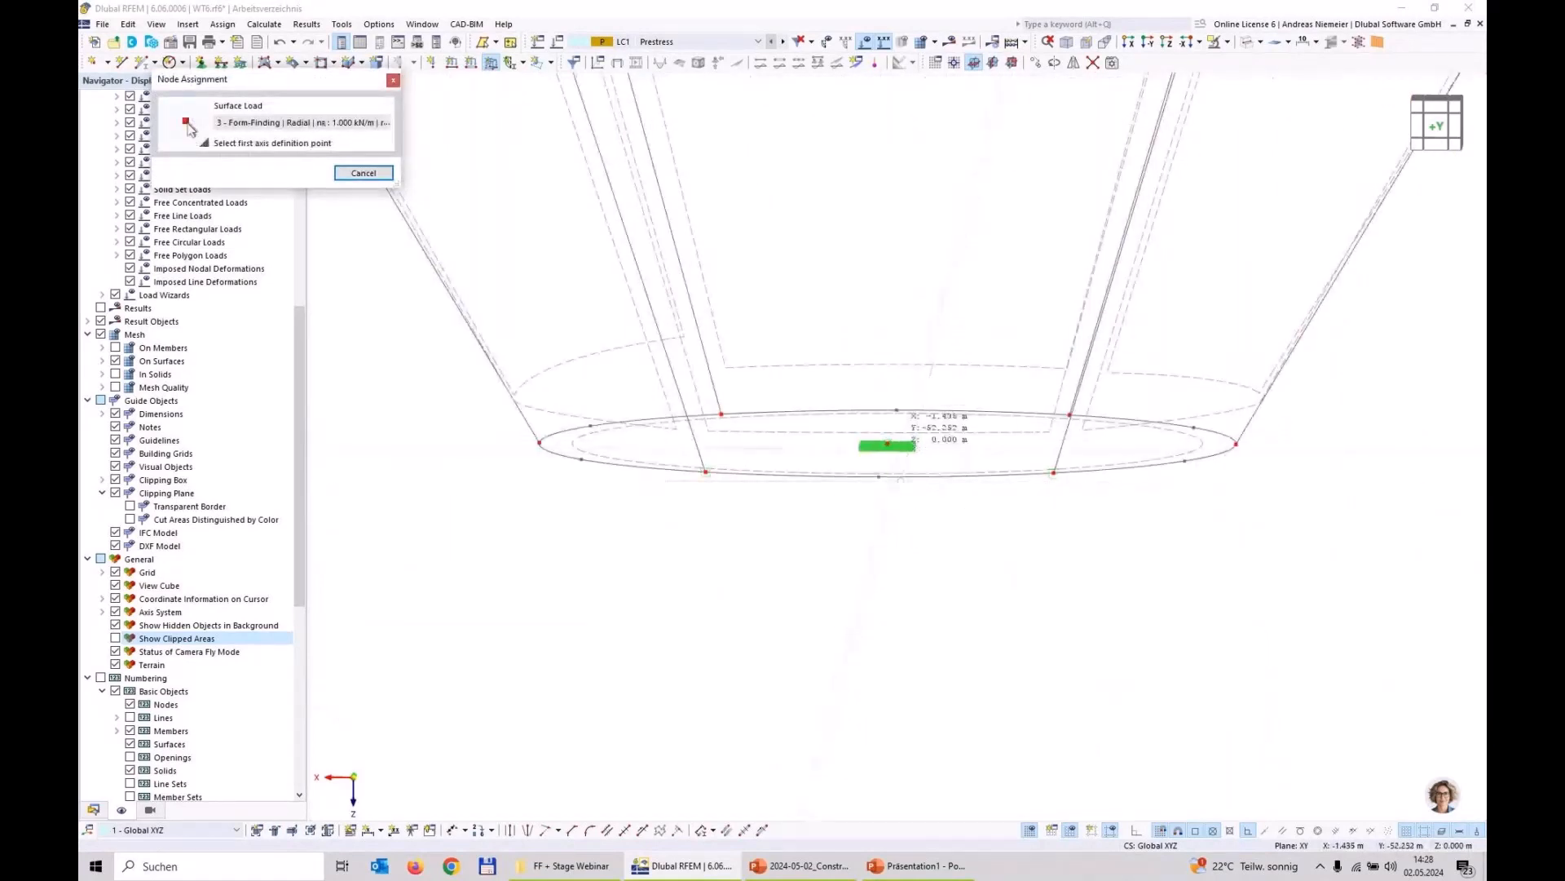
left_click(888, 444)
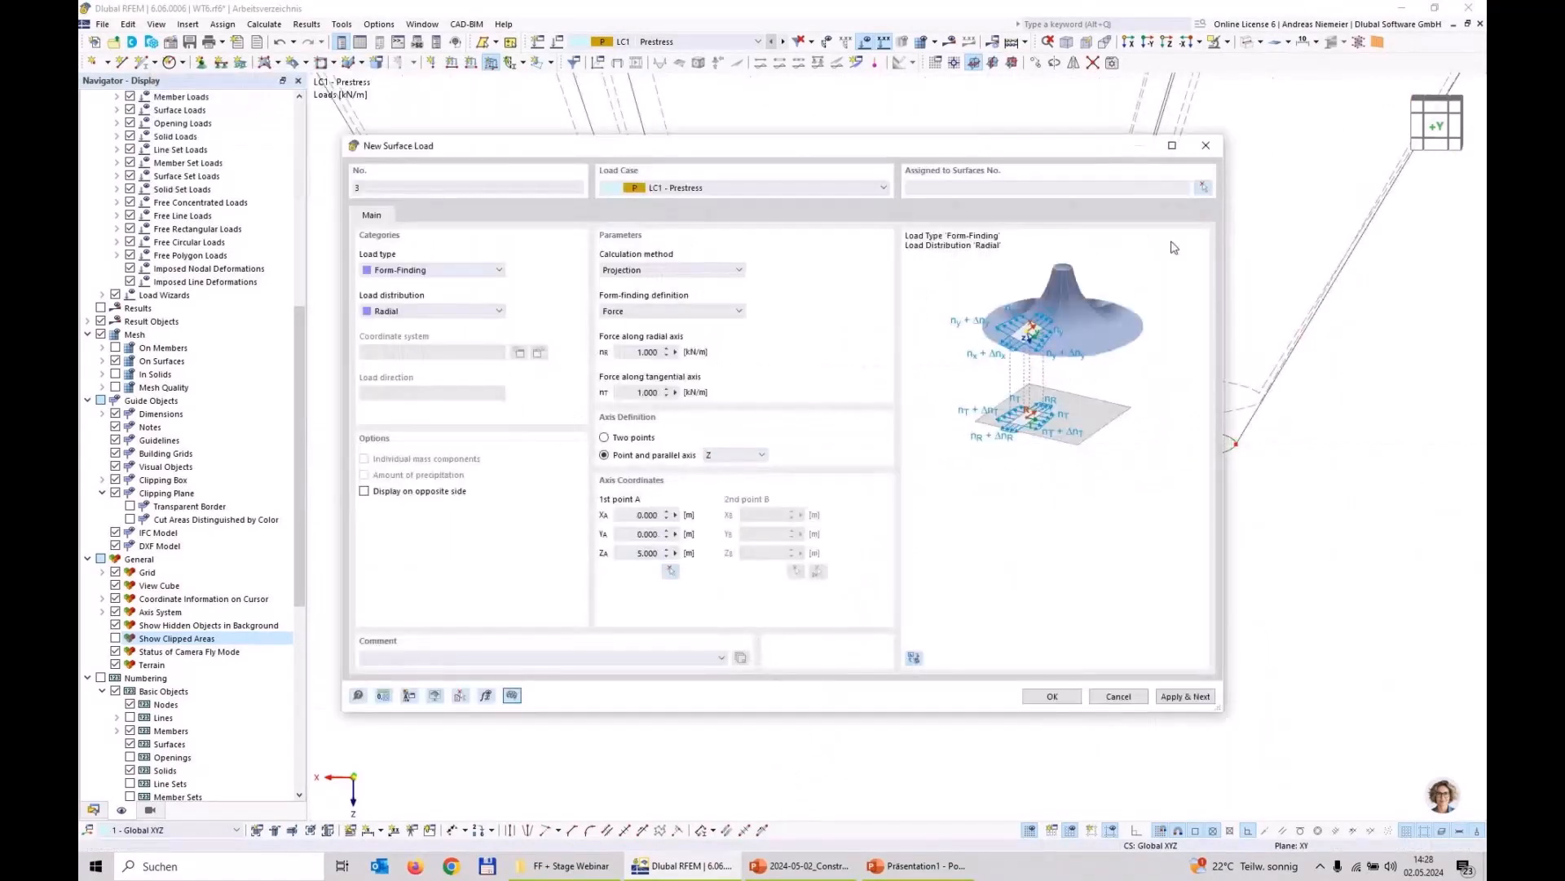
Step: Assign the form-finding load to the membrane surfaces around the low point and confirm the load
left_click(1203, 187)
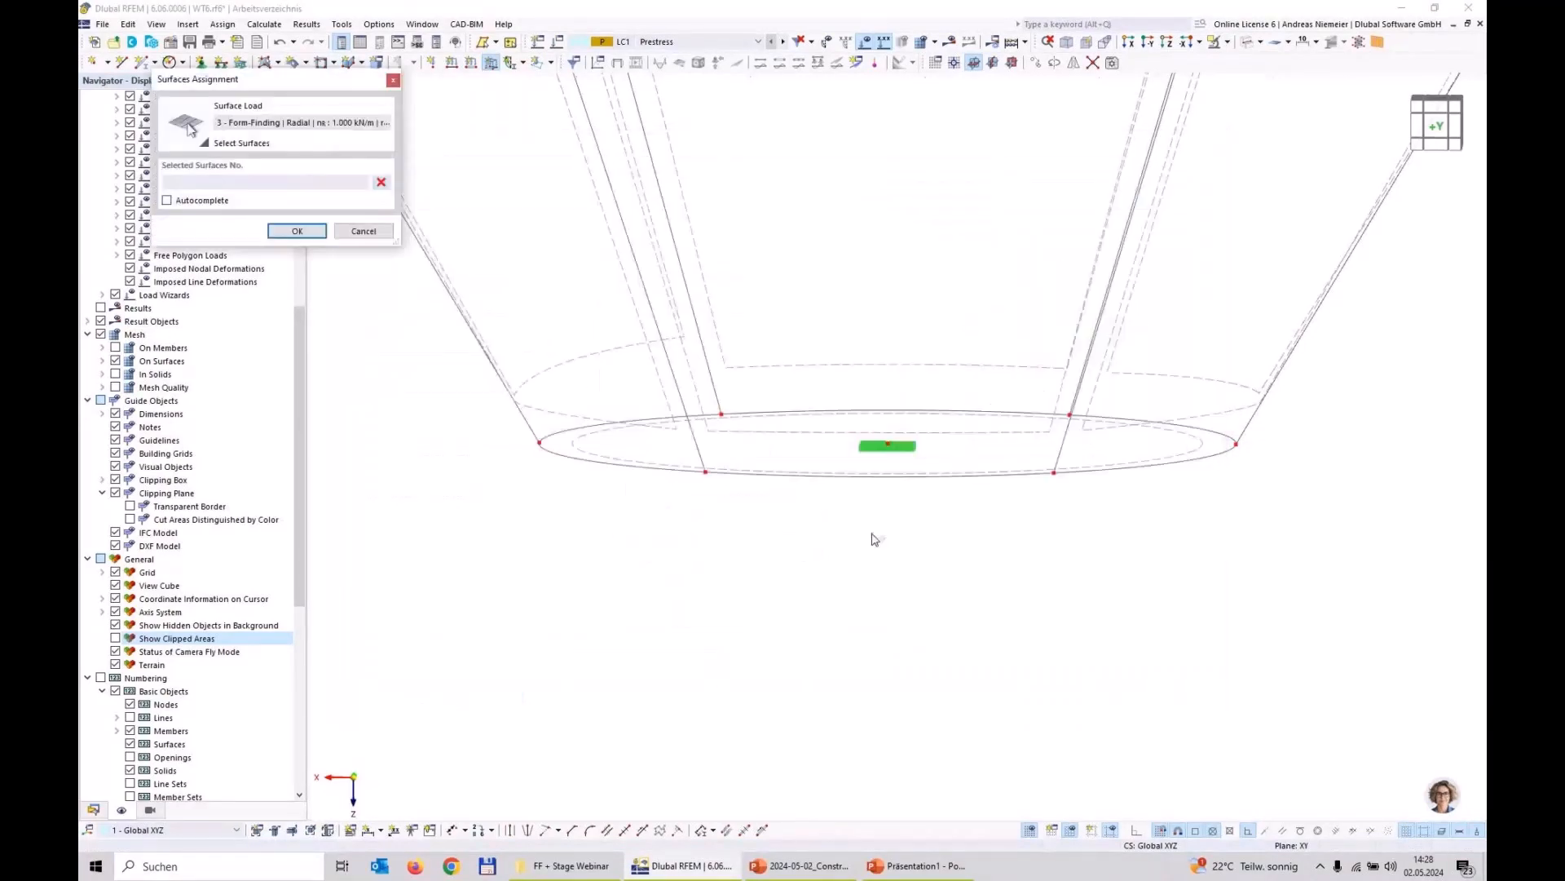
scroll(852, 568, "down", 5)
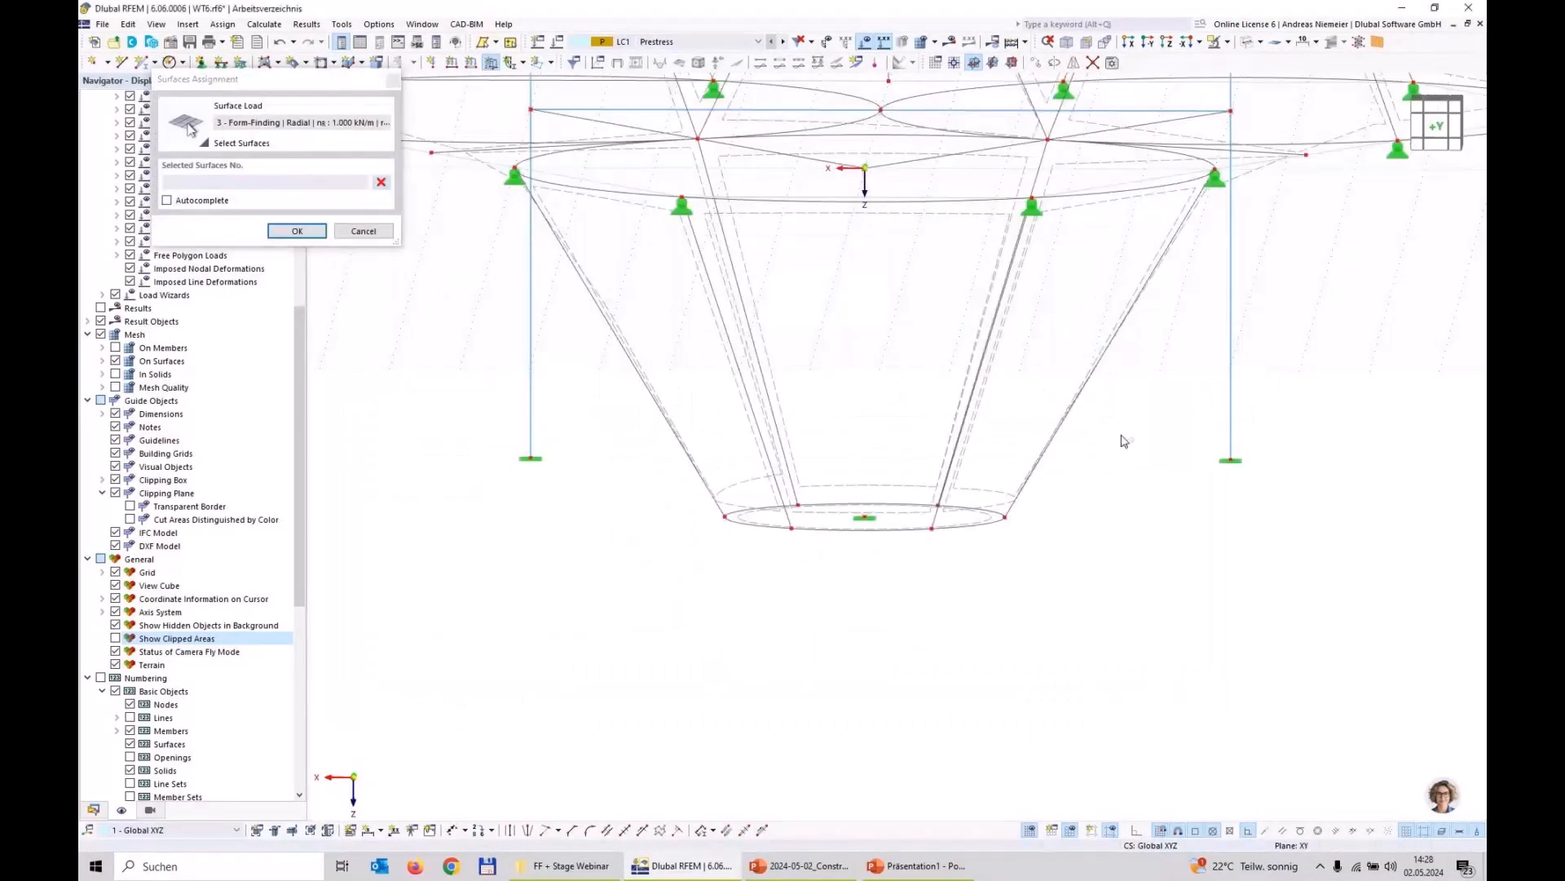
left_click_drag(1125, 441, 727, 427)
scroll(727, 428, "down", 3)
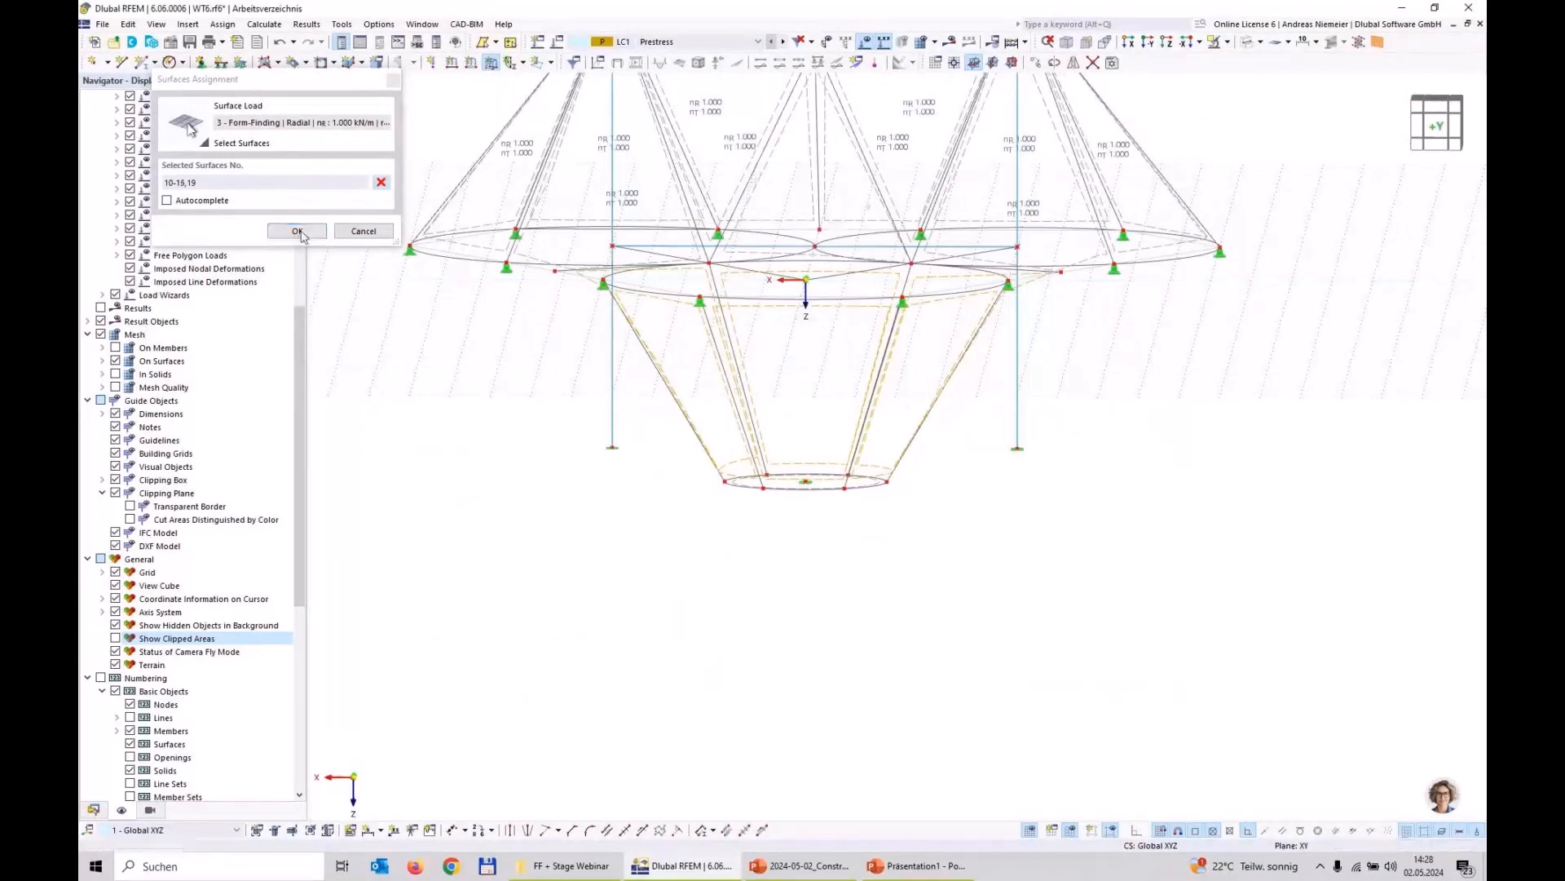
left_click(296, 231)
left_click(1052, 696)
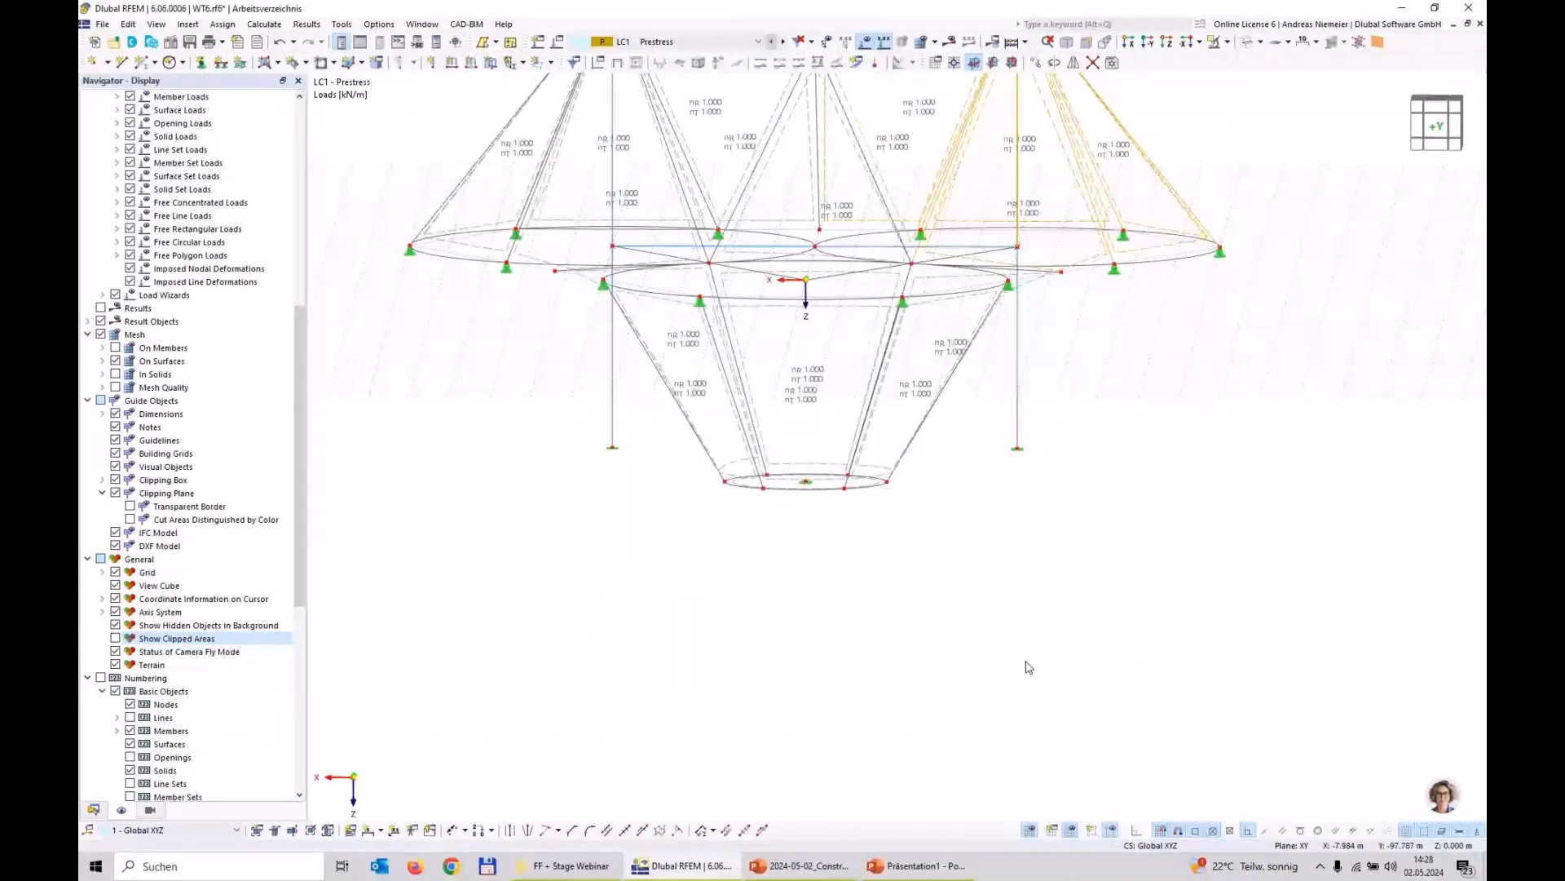
Step: Create continuous member sets from the nine selected edge cables, viewing the model in the Z direction
left_click(1166, 42)
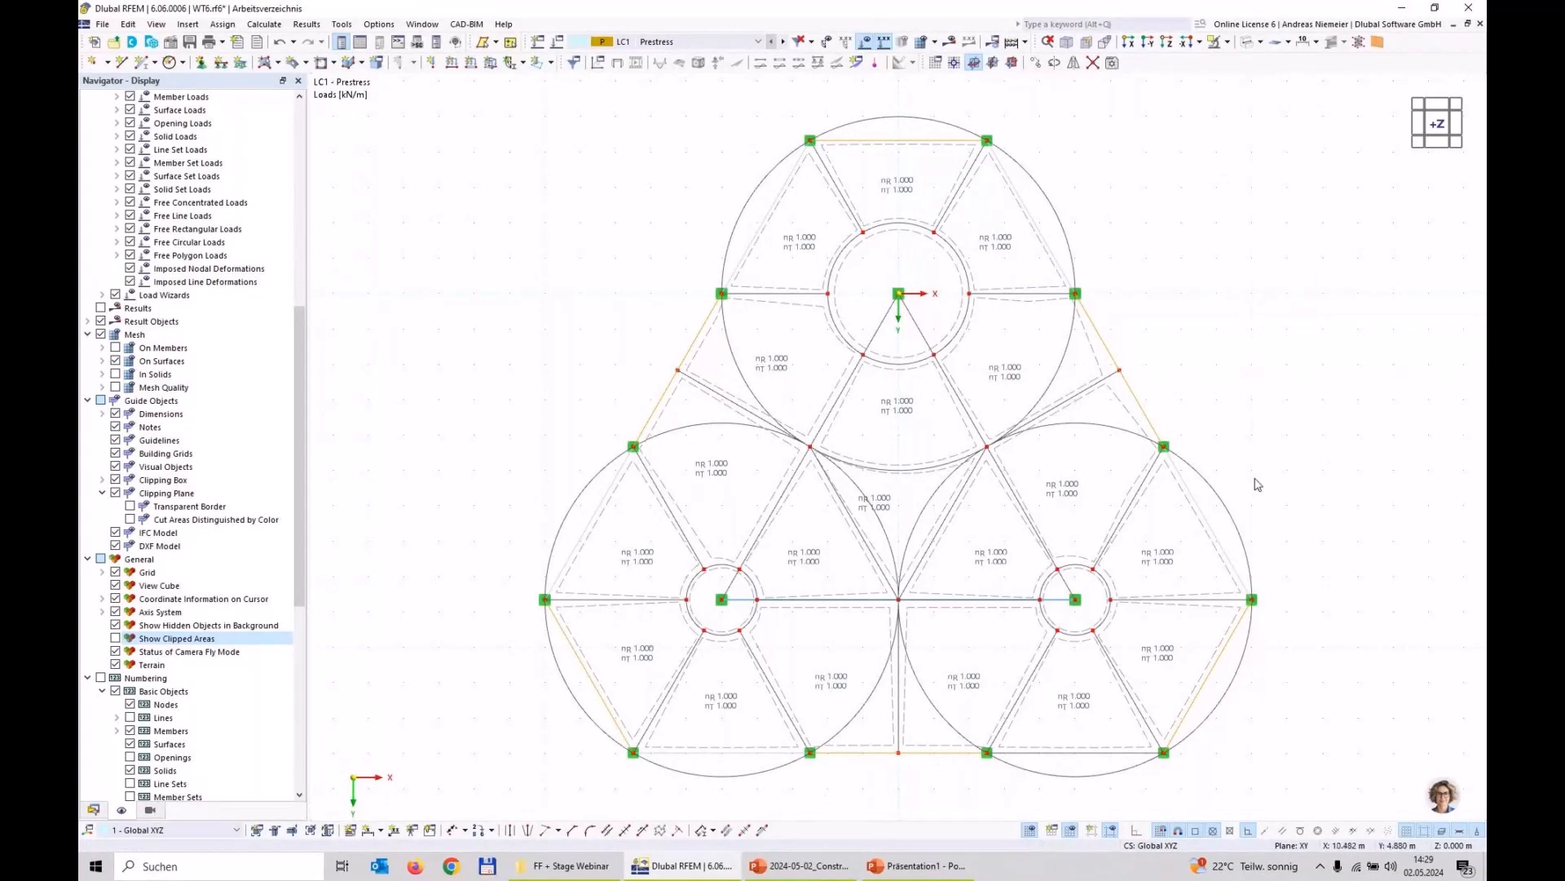
right_click(672, 389)
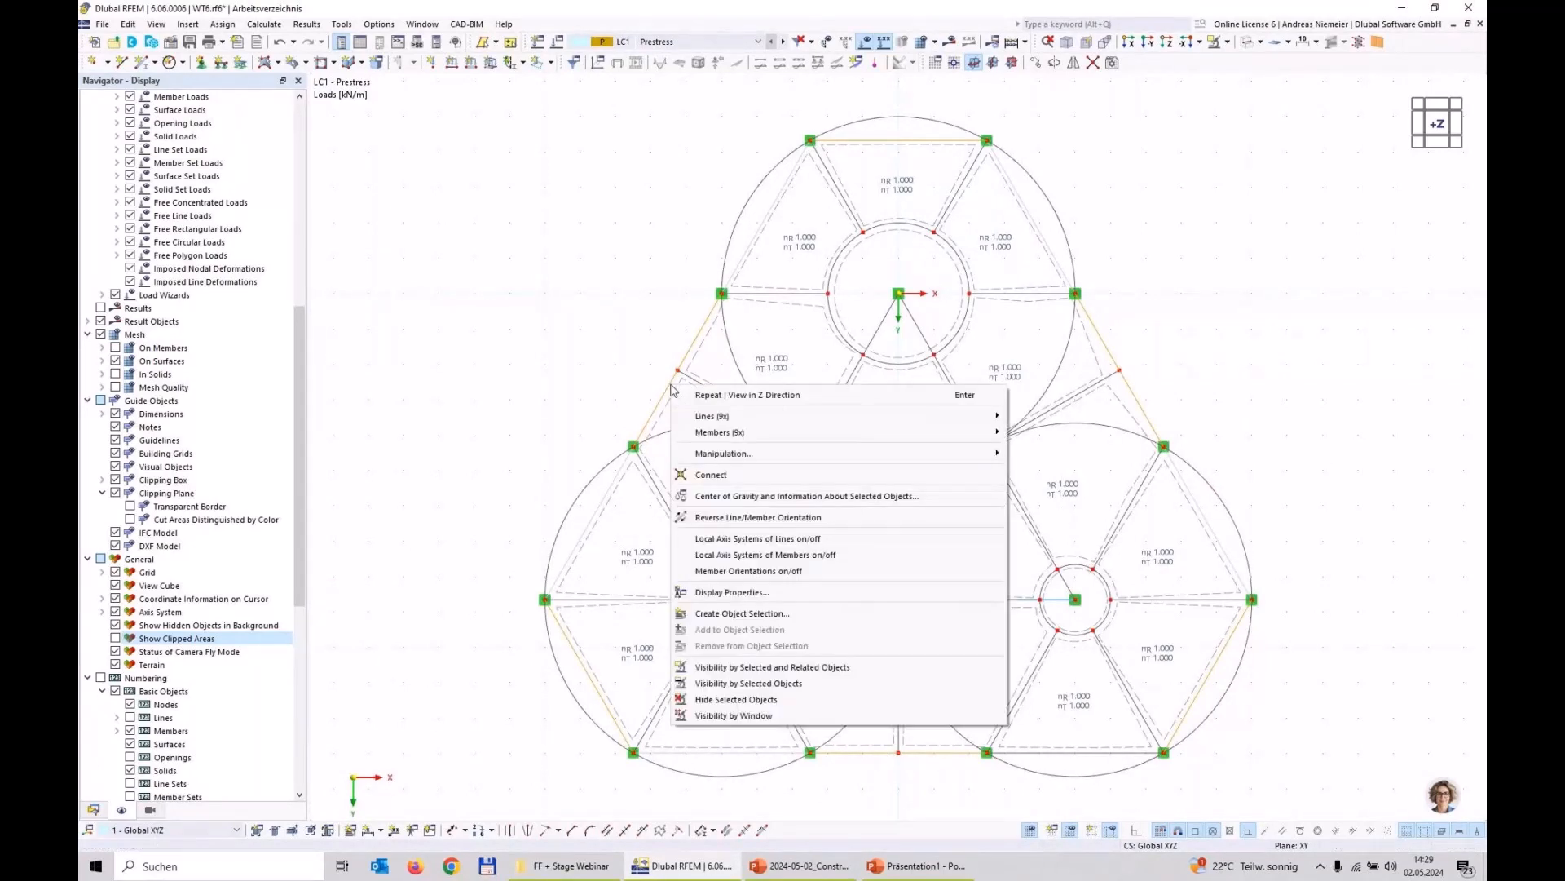
mouse_move(978, 432)
left_click(1097, 598)
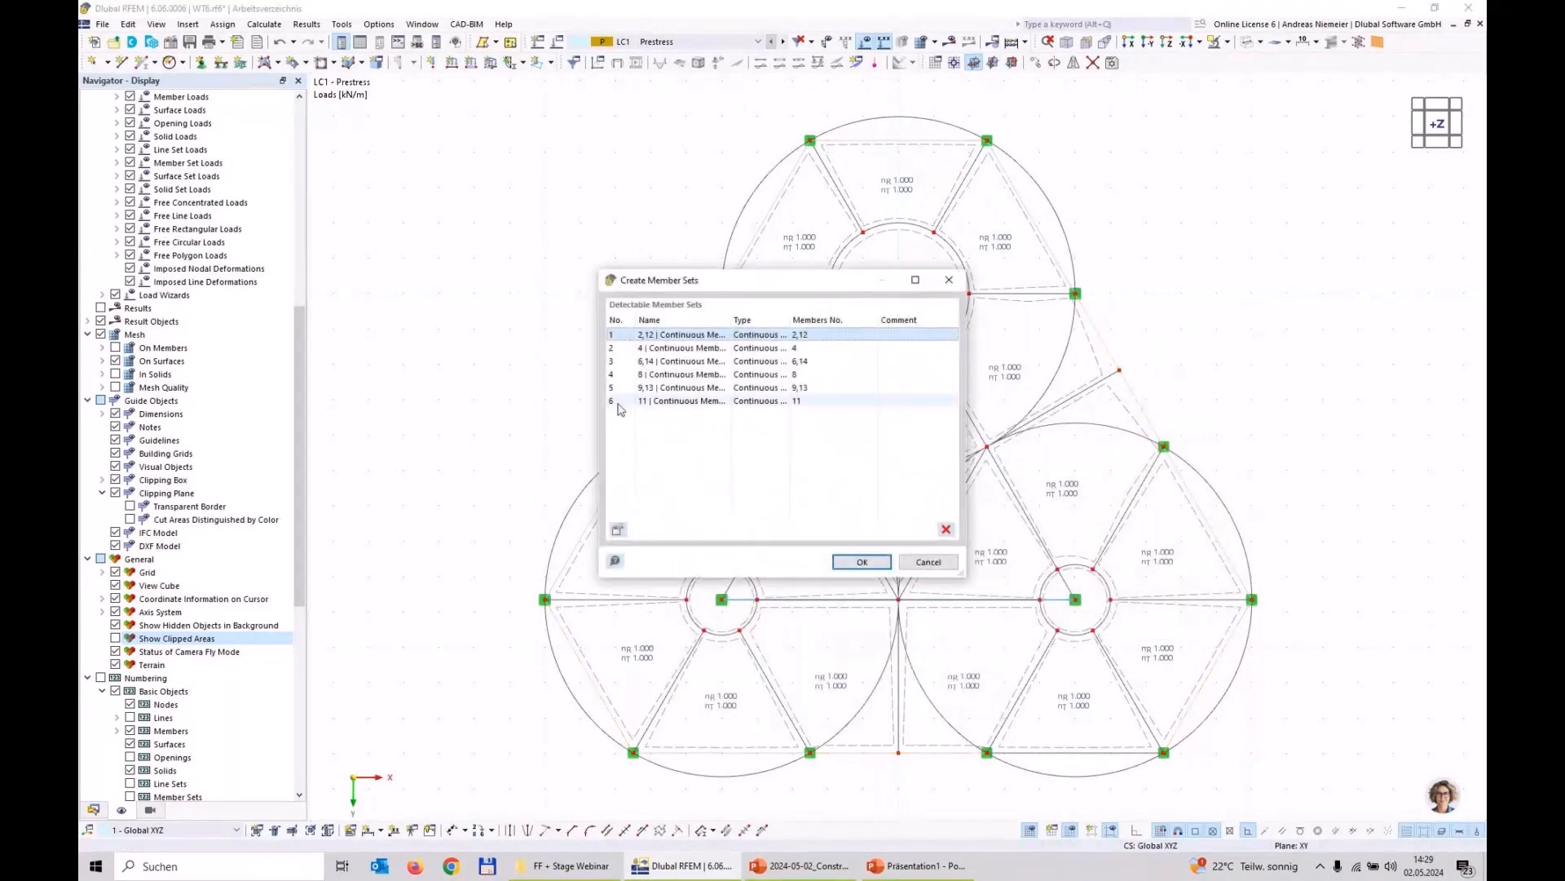
left_click(862, 562)
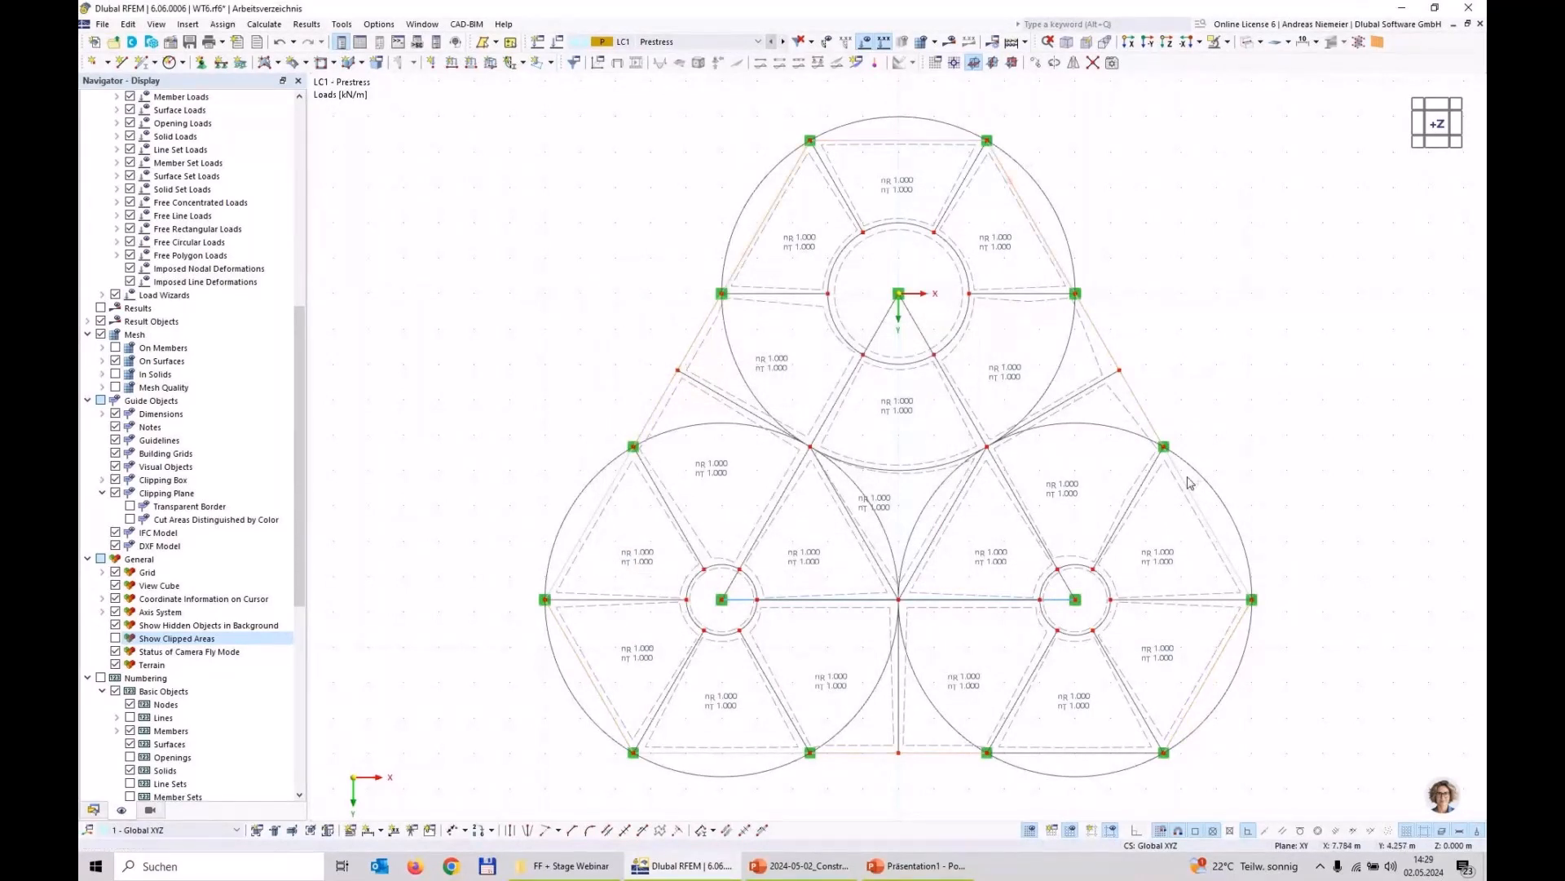
left_click(1221, 543)
left_click(1118, 752)
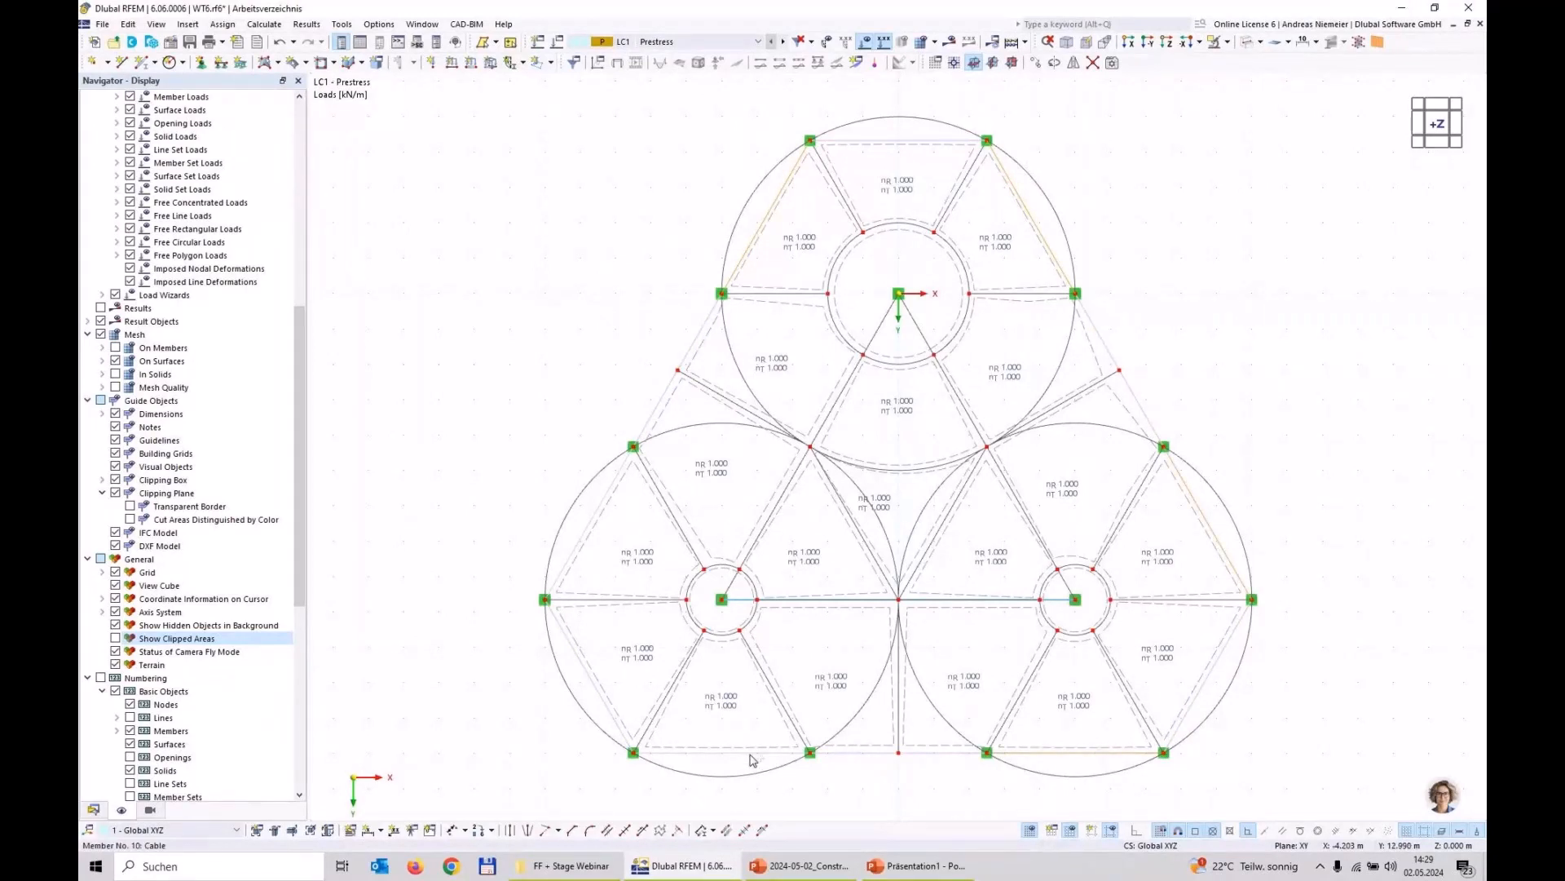
right_click(601, 513)
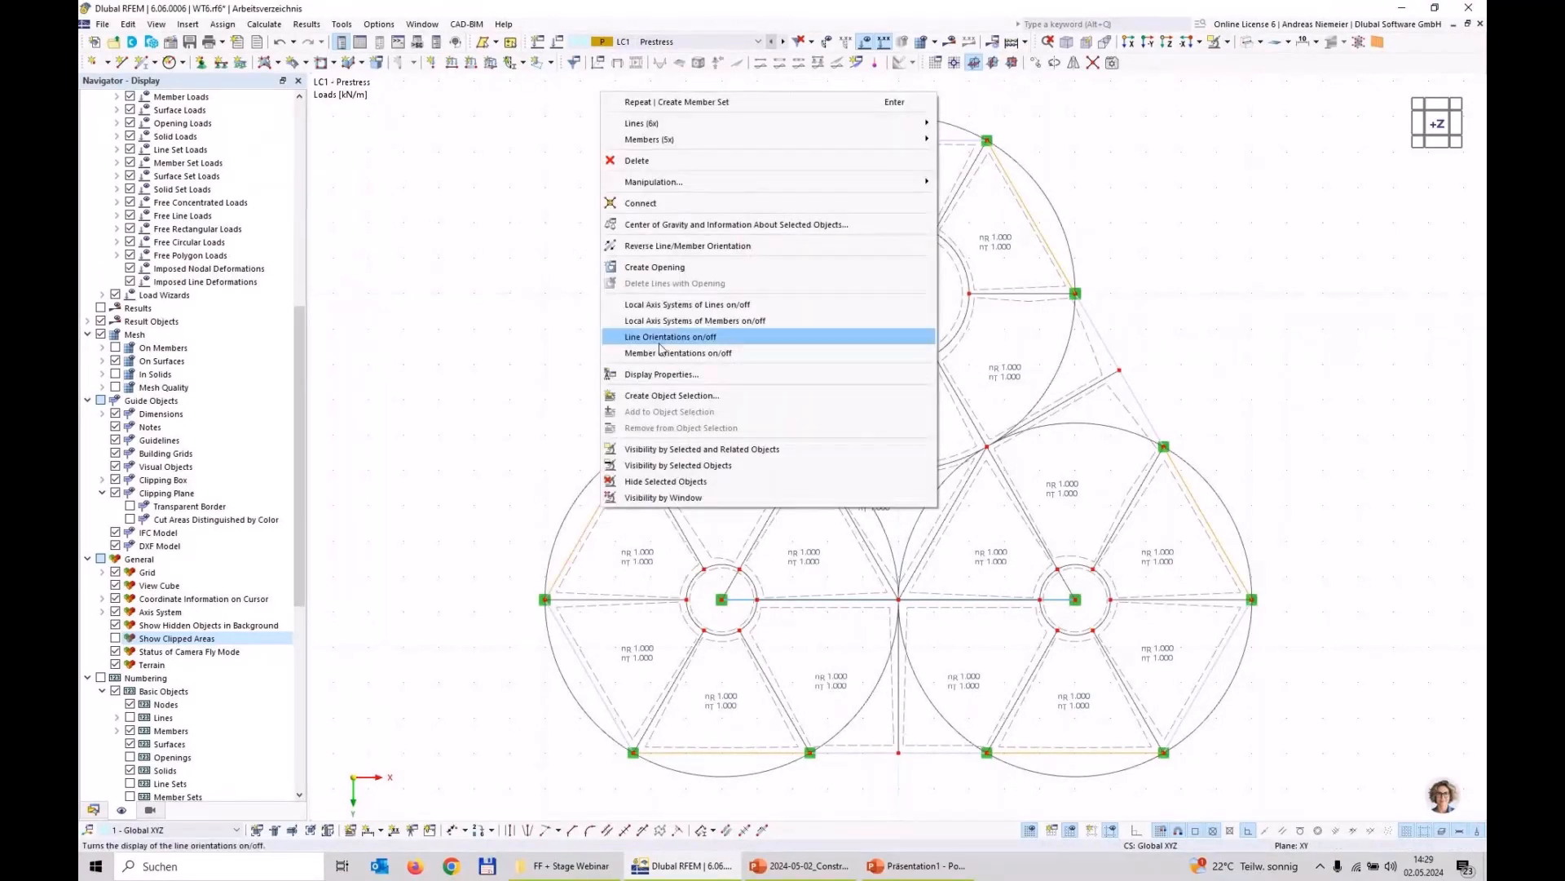
mouse_move(746, 143)
left_click(430, 275)
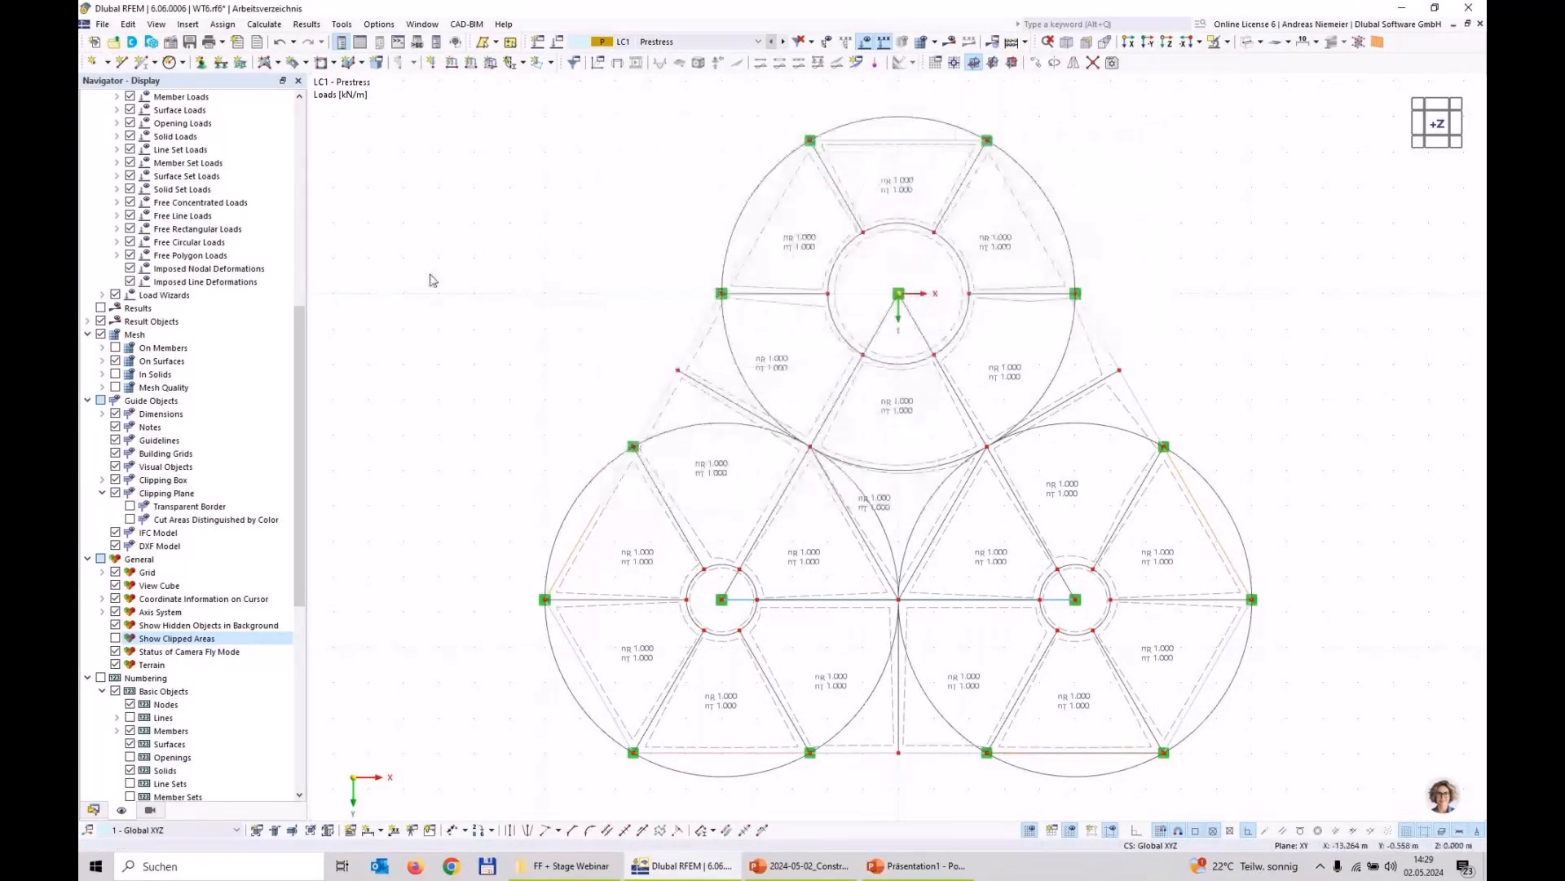
Step: Add a member of type Cable to the membrane edge line between nodes 23 and 24
double_click(1119, 756)
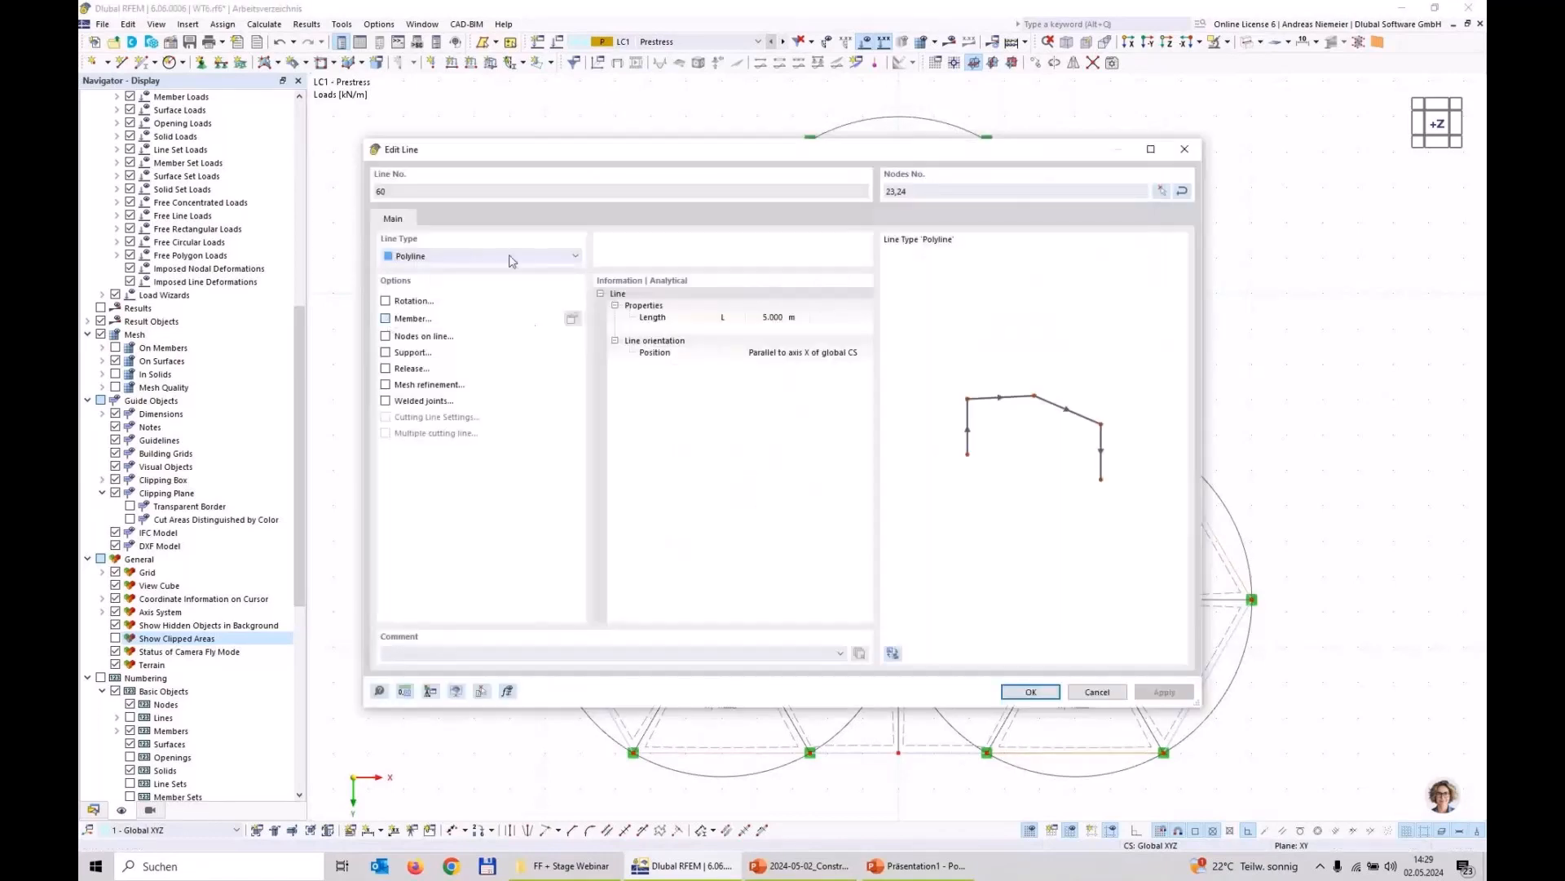
left_click(412, 317)
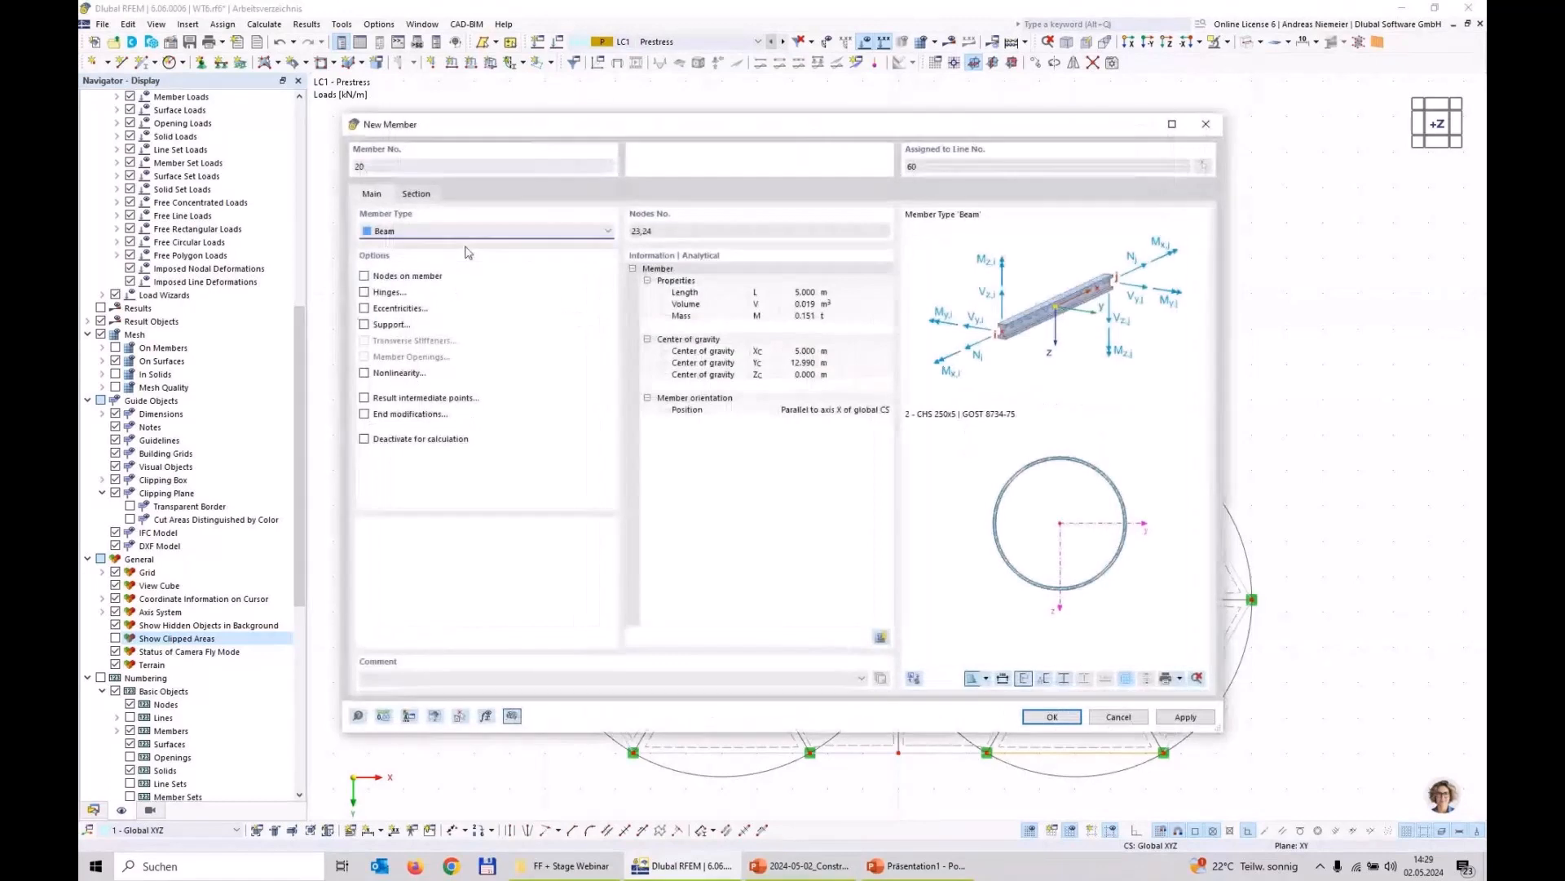
left_click(424, 231)
left_click(418, 337)
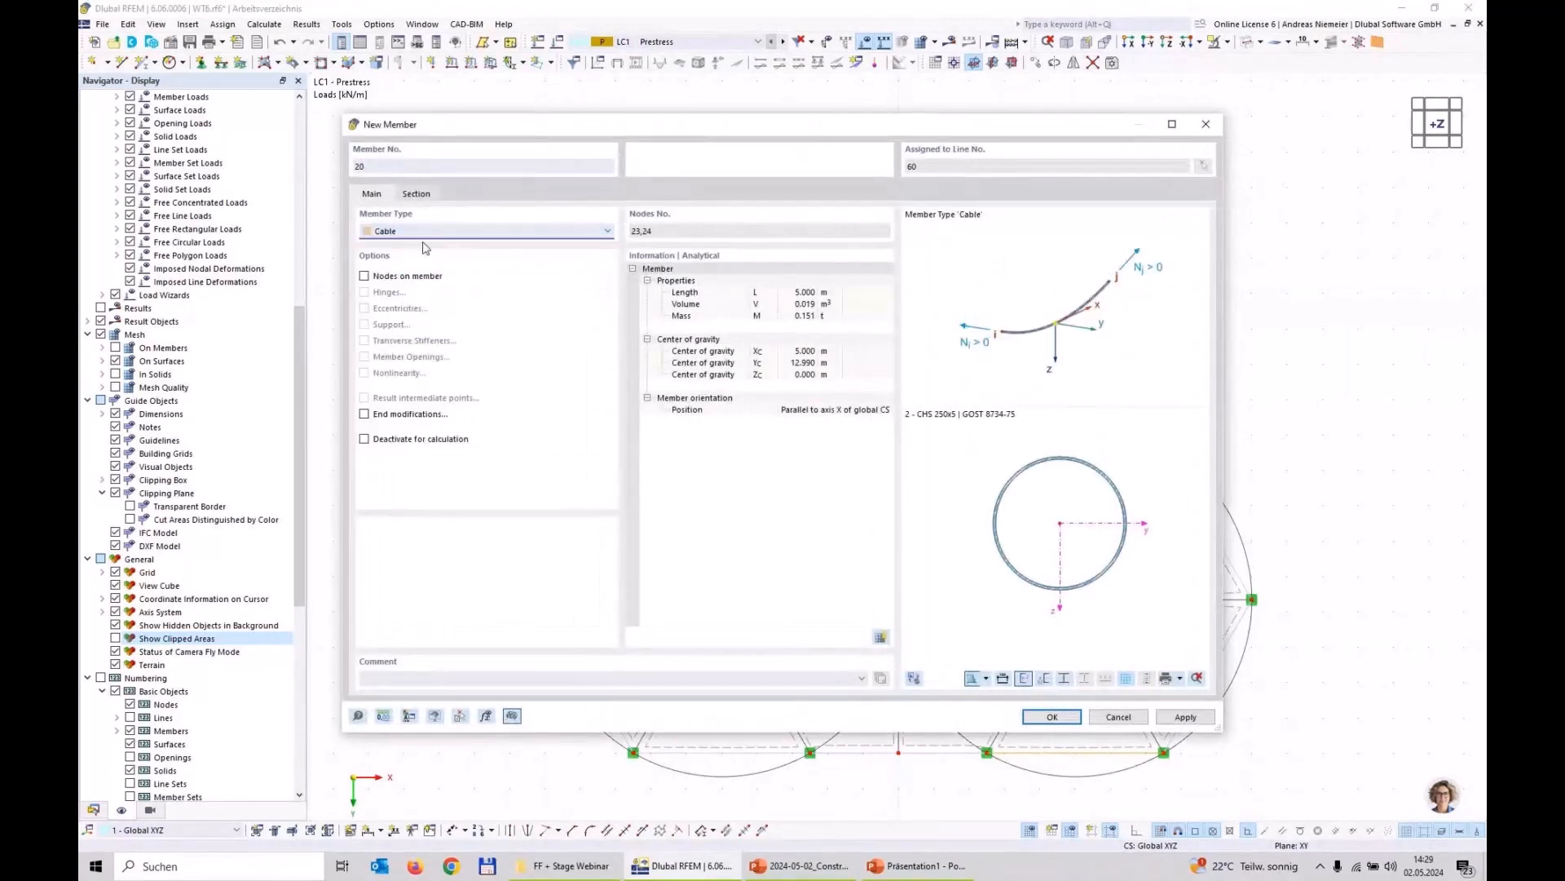
left_click(417, 193)
left_click(404, 554)
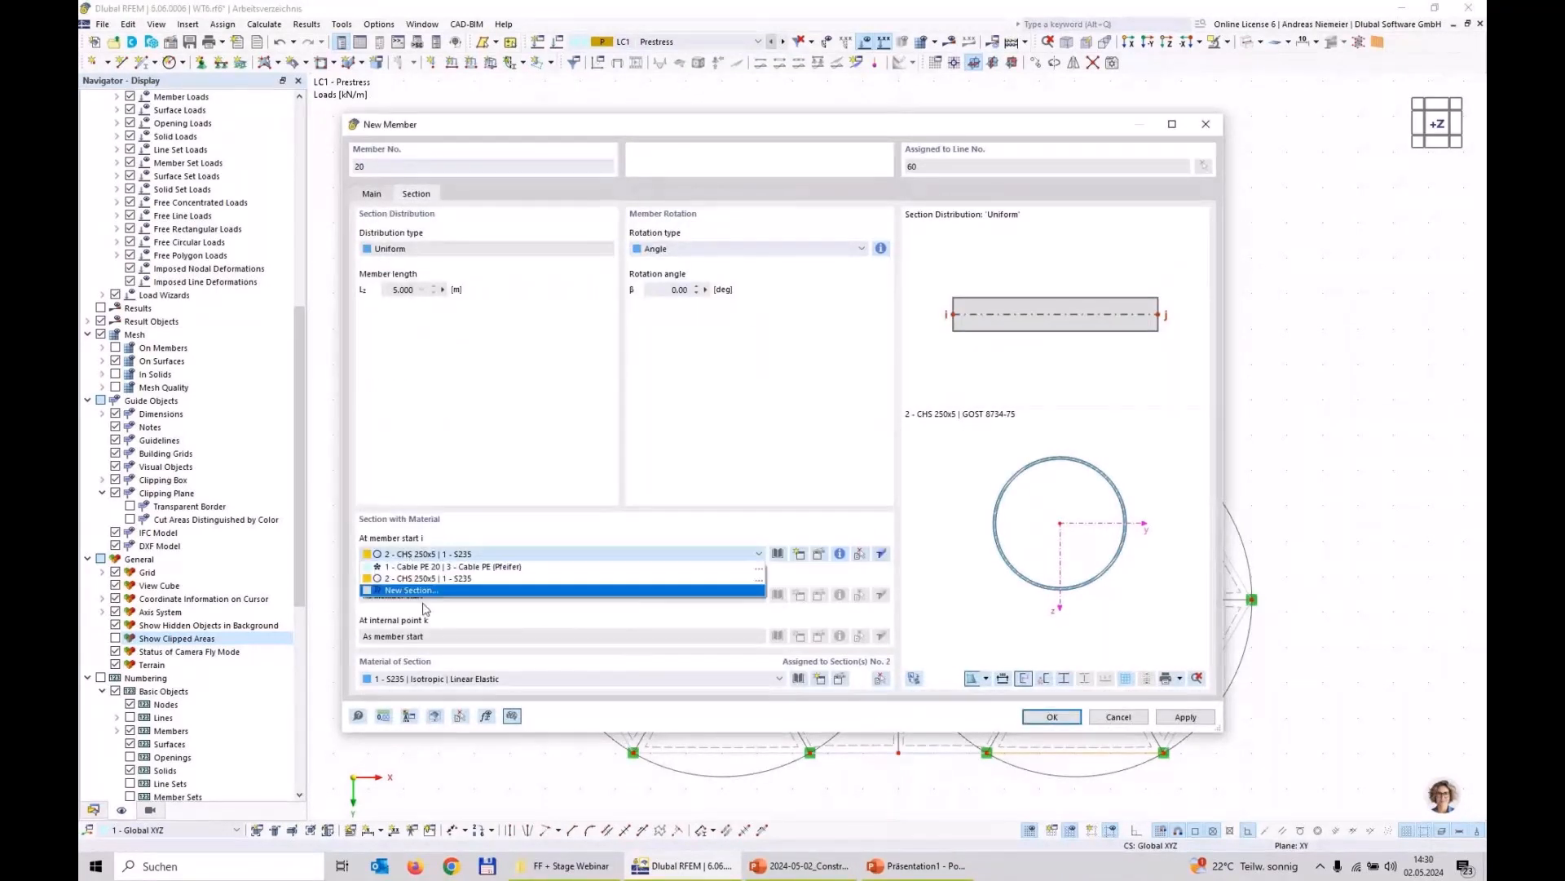
key("Escape")
key("Escape")
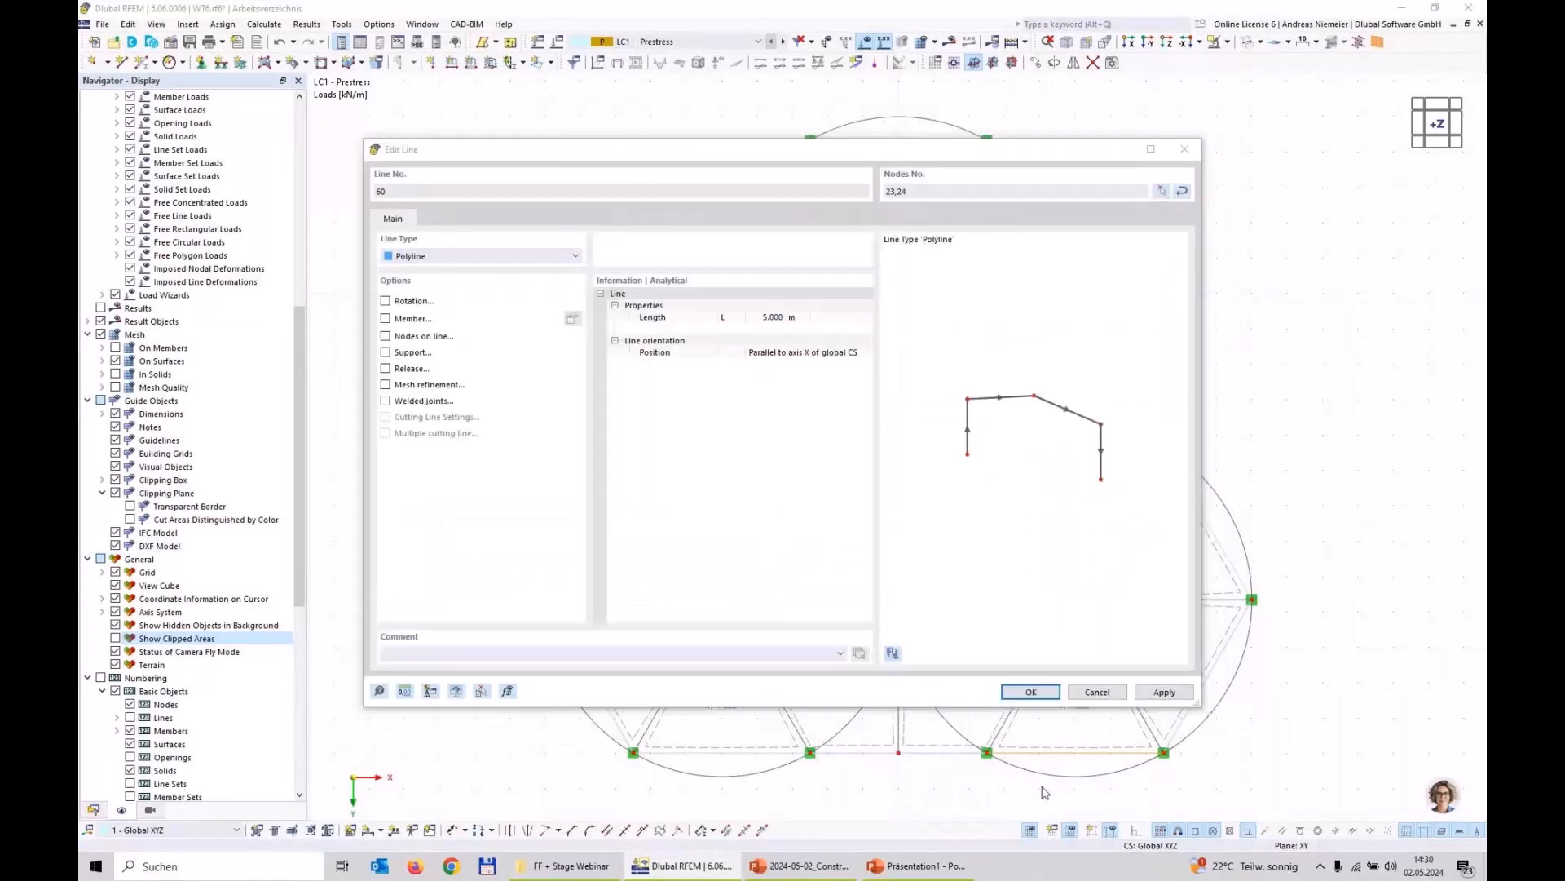
left_click(1030, 692)
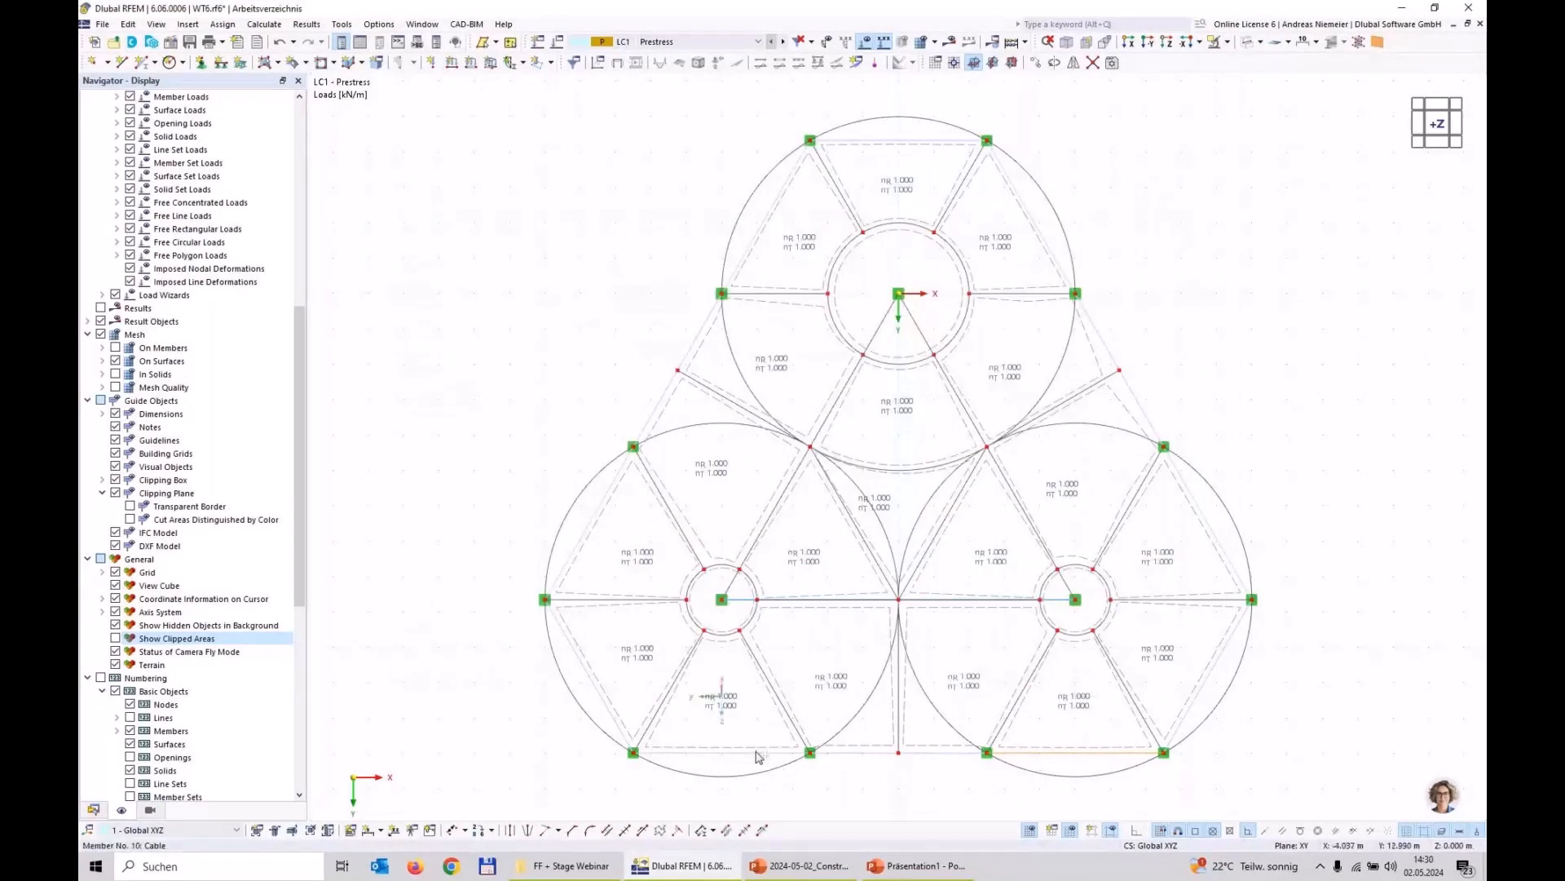
Step: Create continuous member sets from the six remaining edge cables and list all member sets in the data navigator
left_click(579, 548)
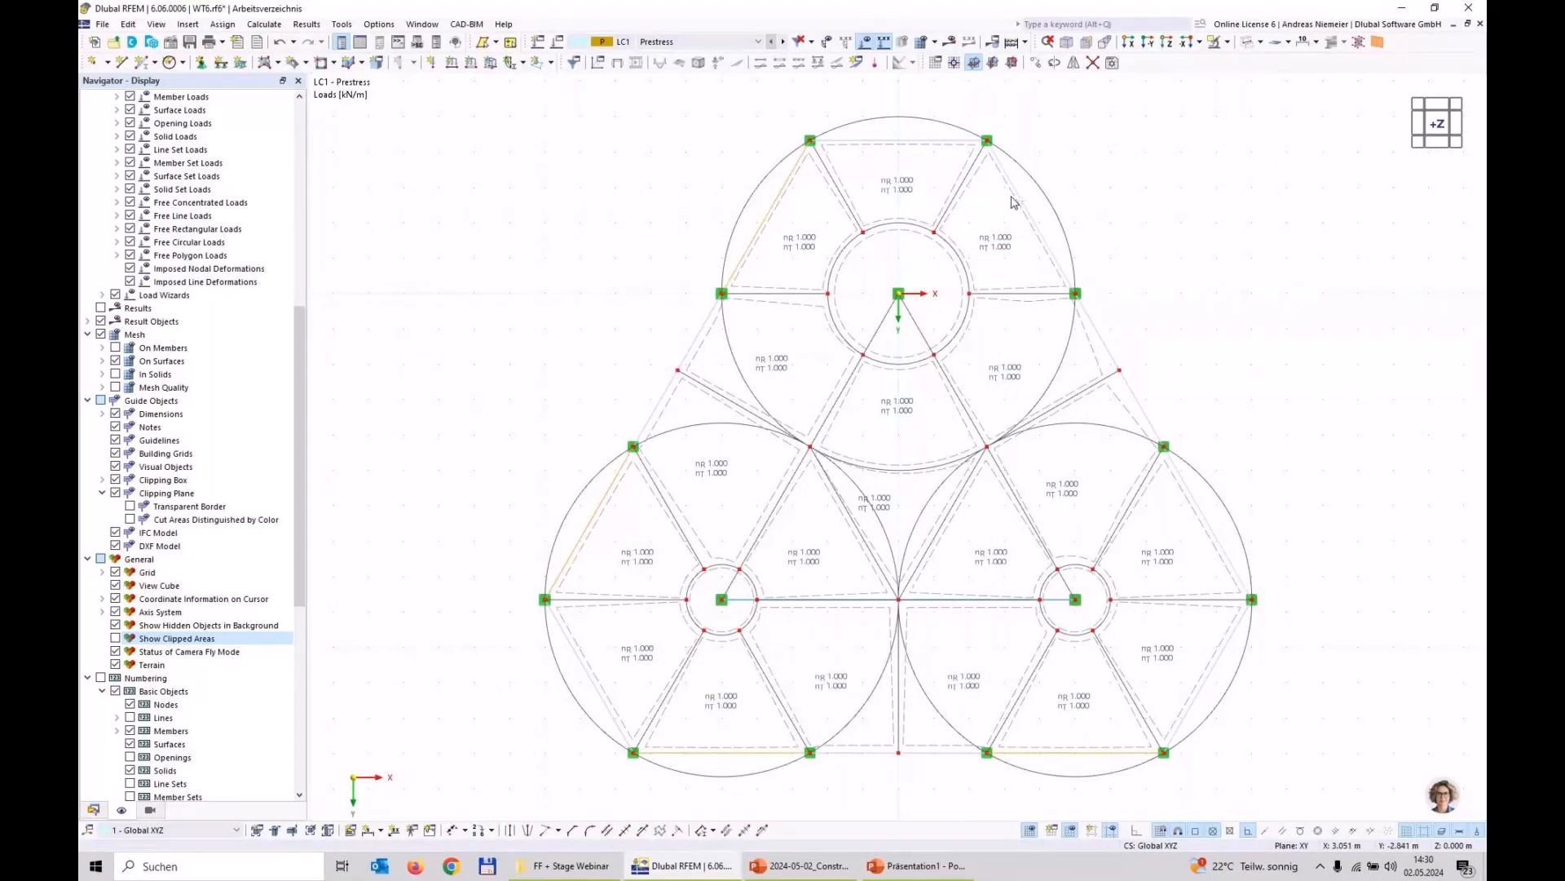
left_click(1032, 219, "ctrl")
right_click(1212, 533)
mouse_move(1235, 574)
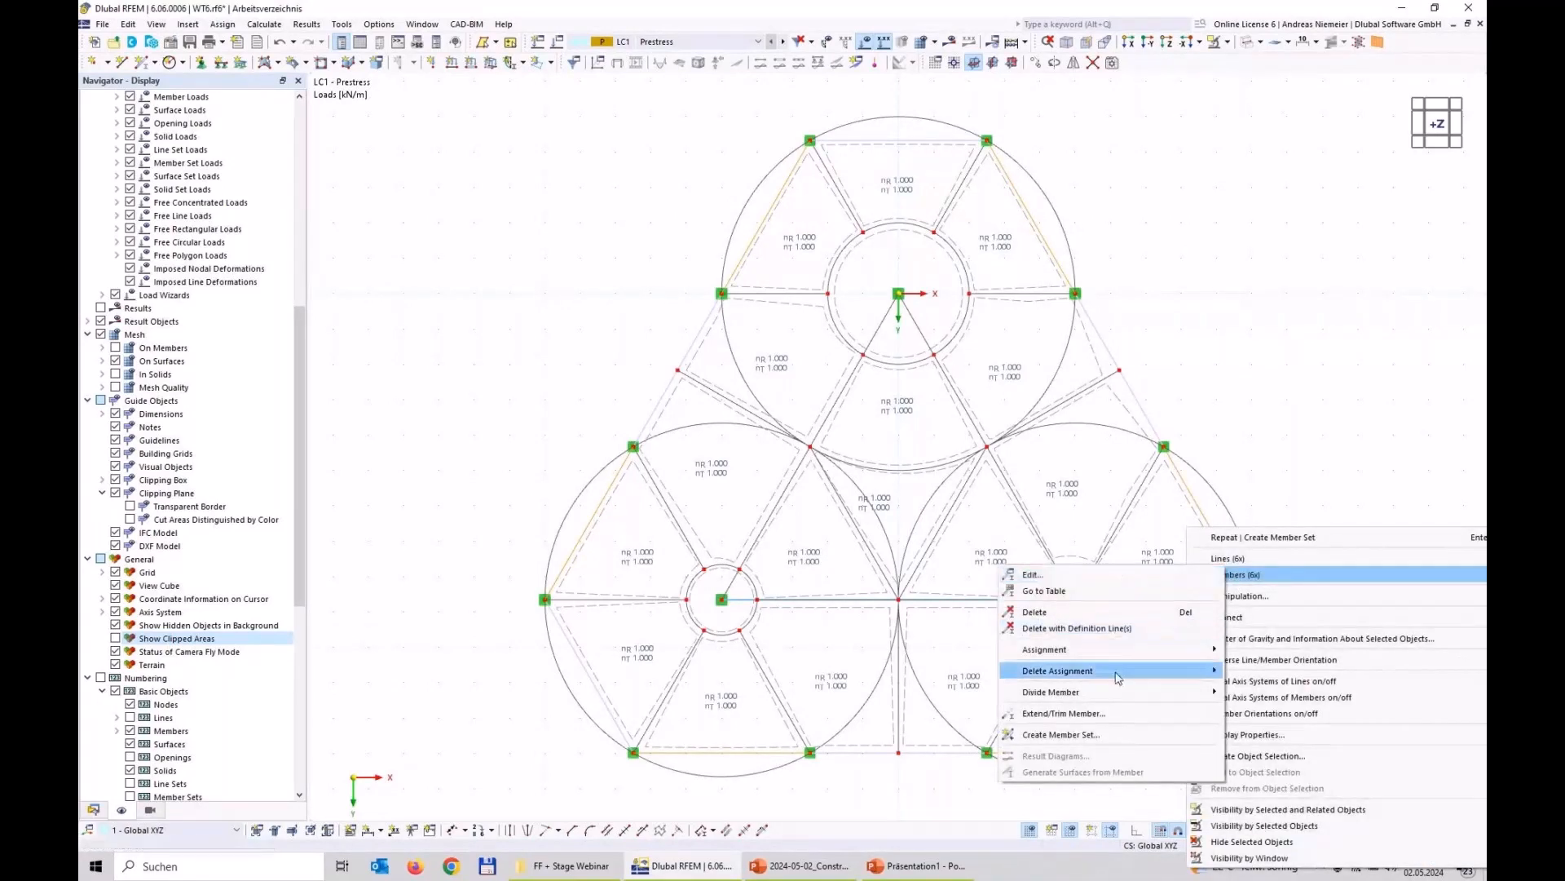
left_click(1114, 740)
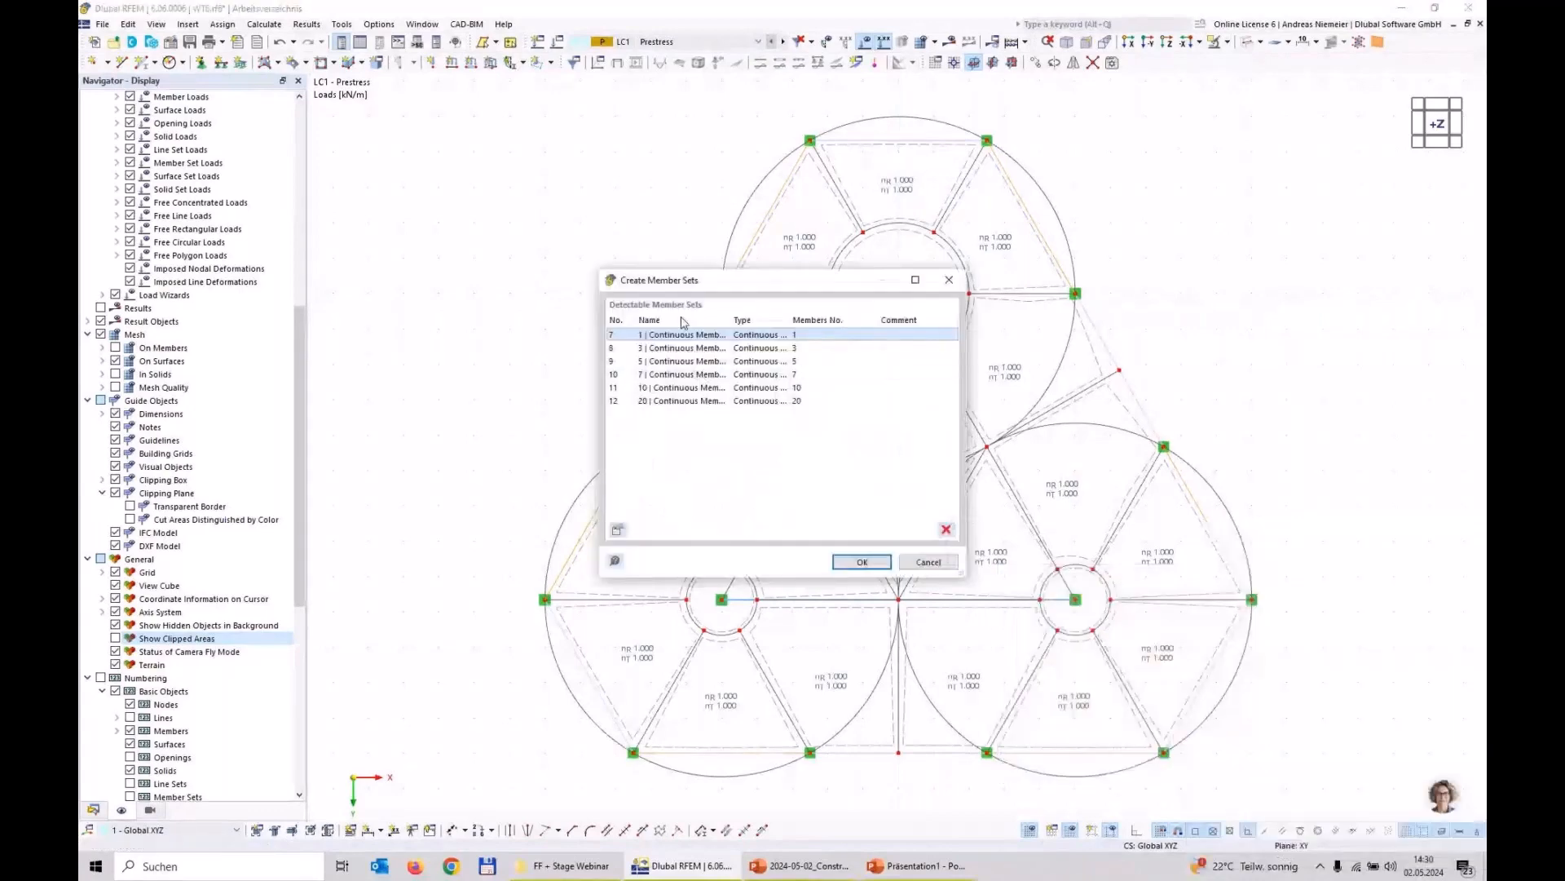
left_click(862, 562)
left_click(94, 809)
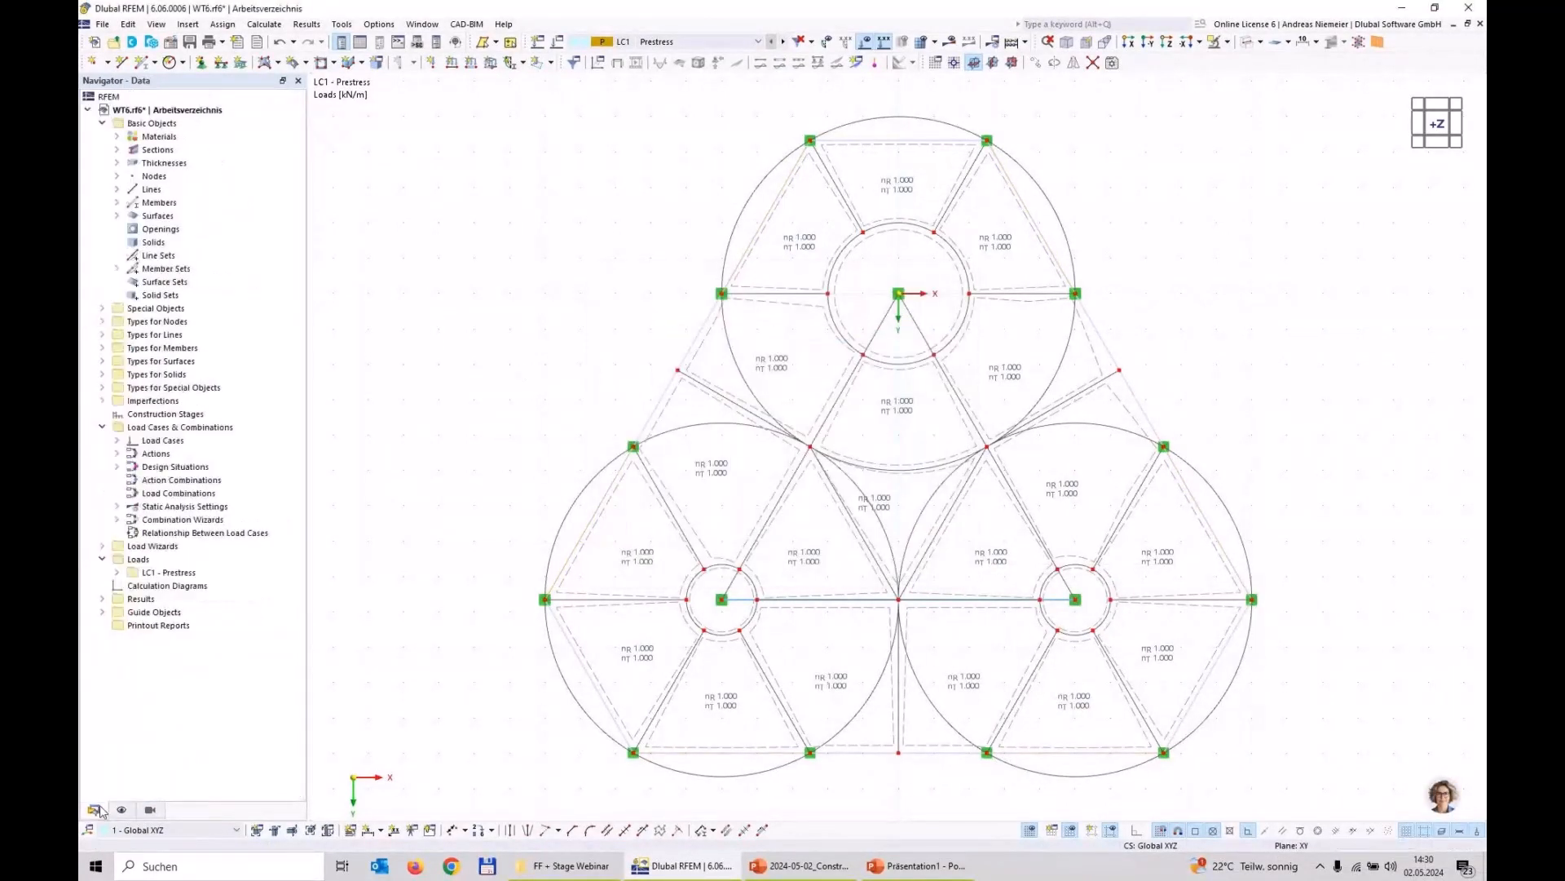
left_click(117, 268)
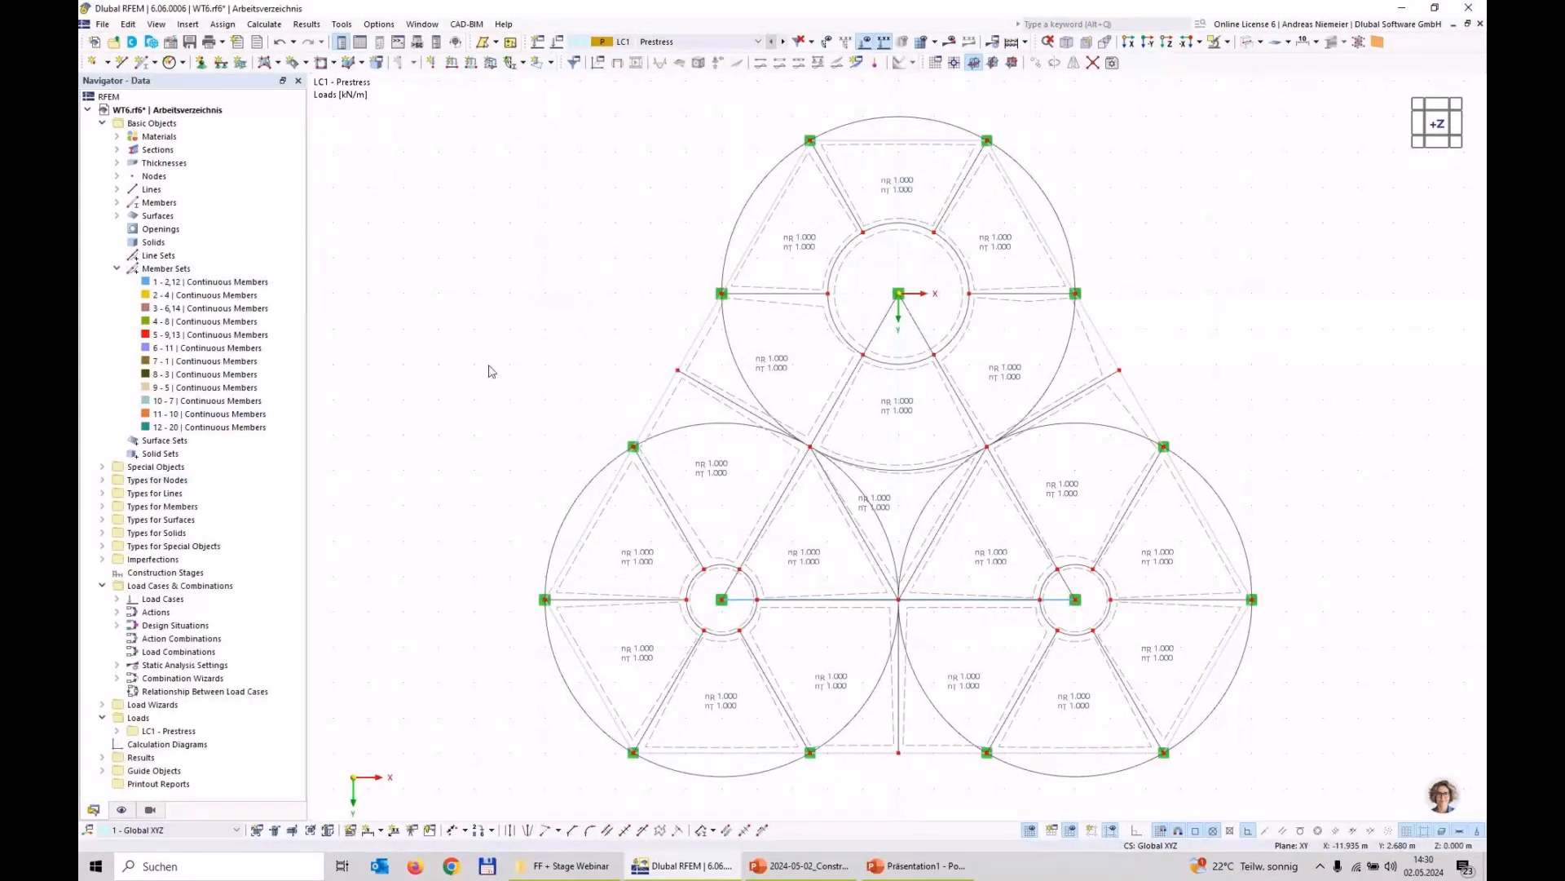
Step: Start a new member set load in load case LC1 - Prestress with the load type Form-Finding
scroll(440, 363, "down", 1)
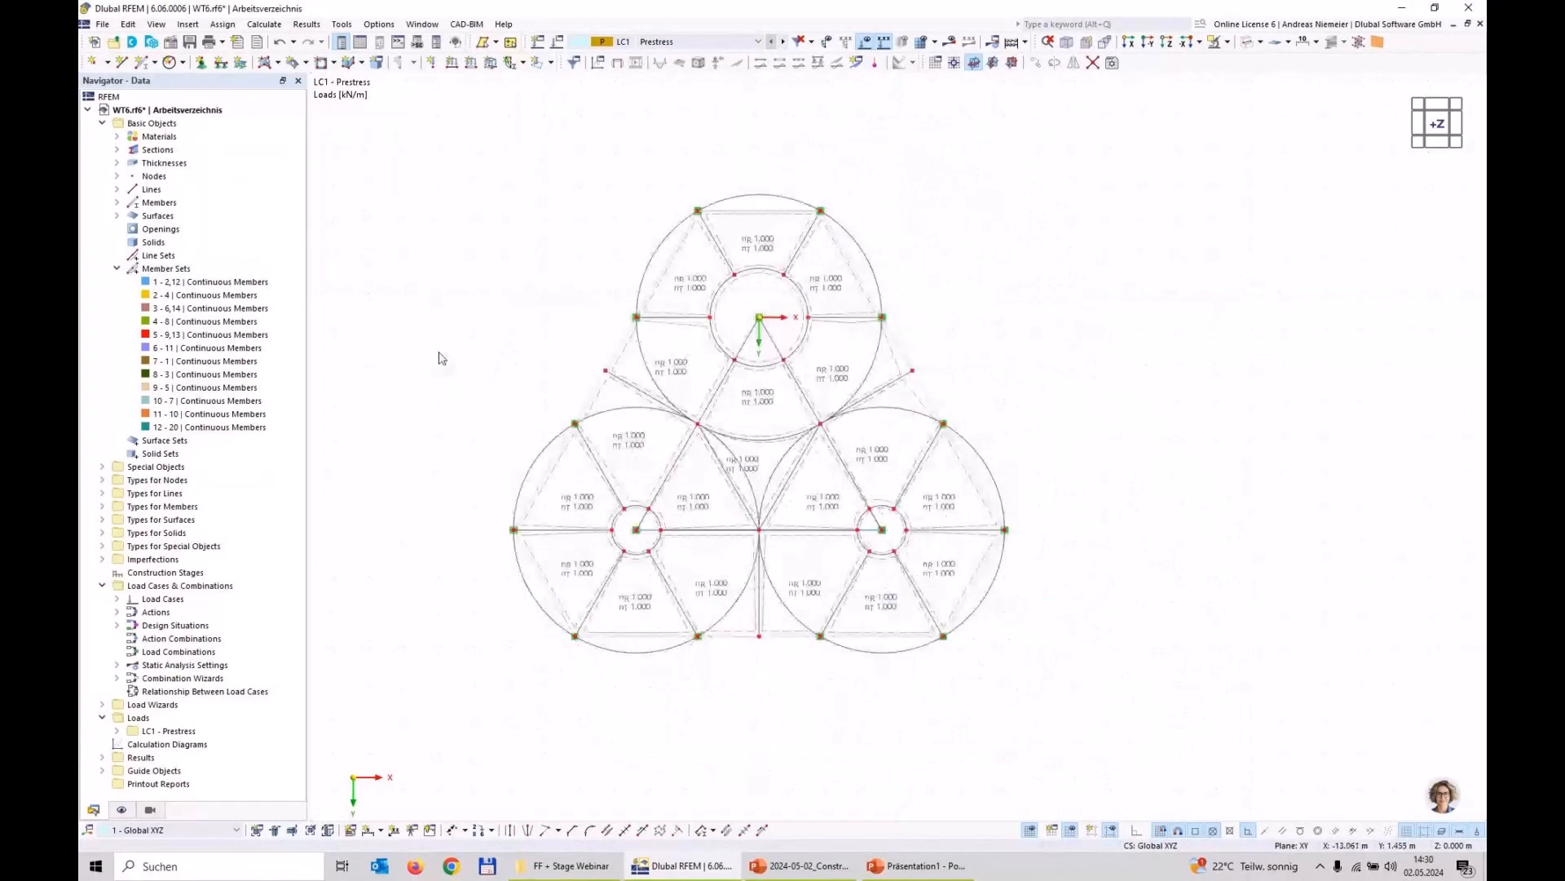
left_click(472, 63)
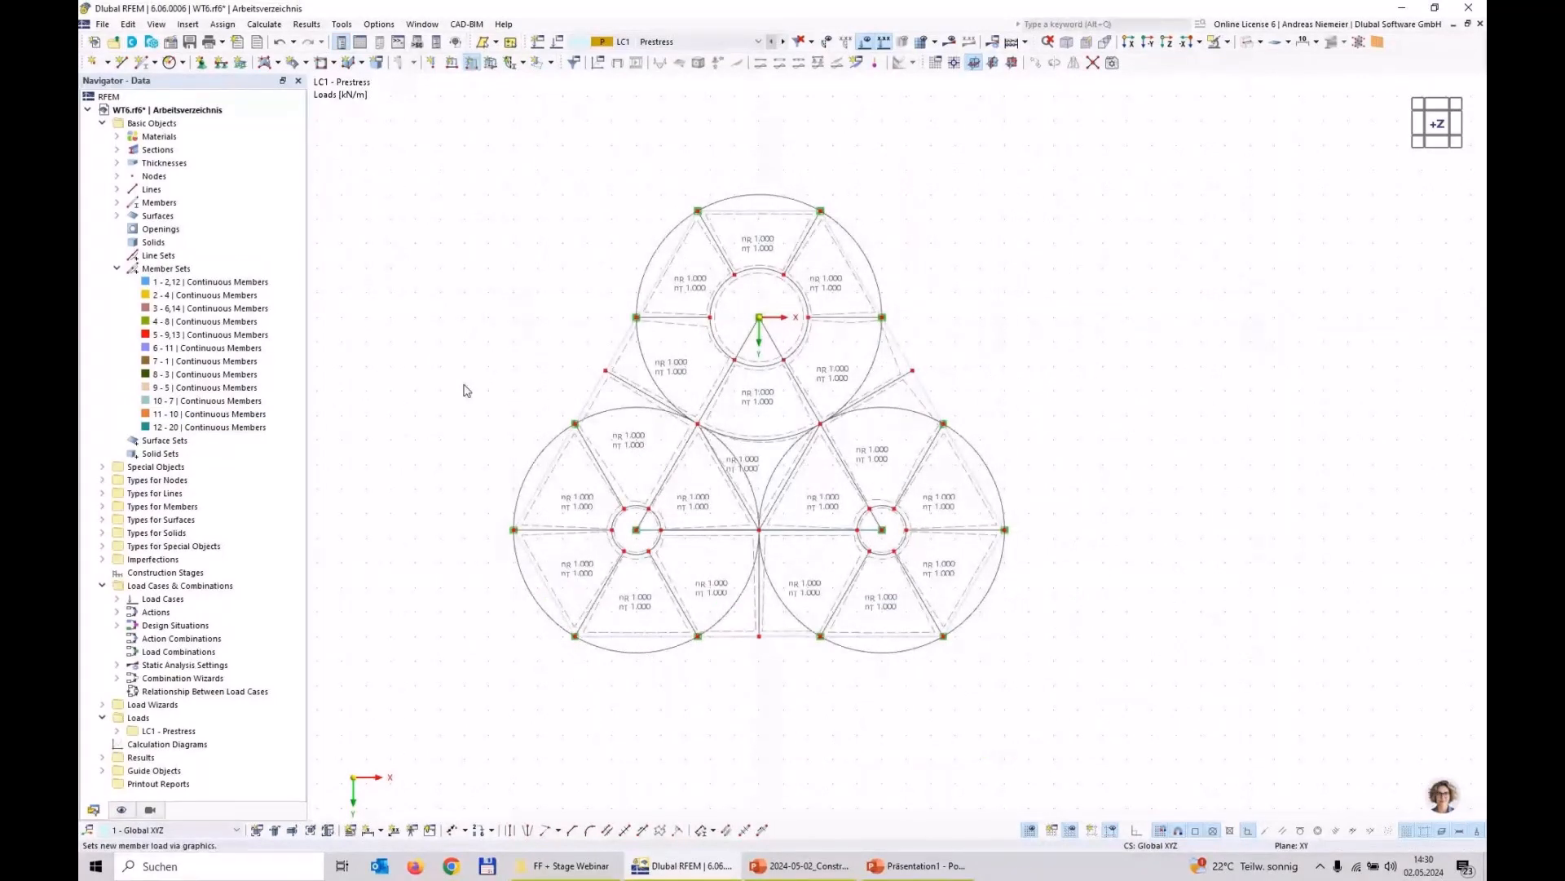
key("Escape")
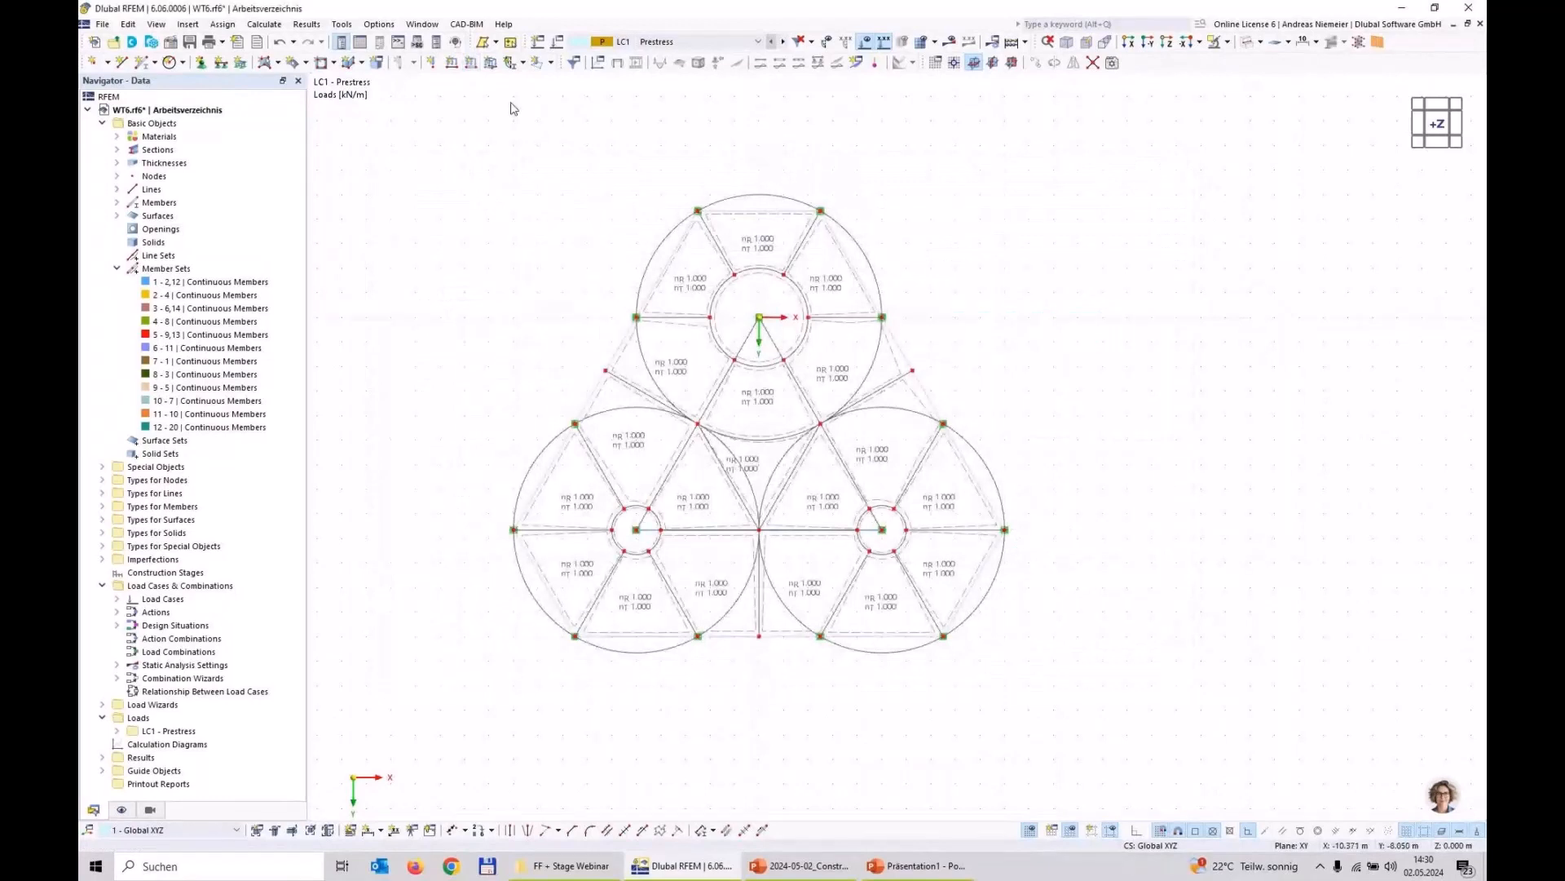
left_click(540, 62)
left_click(573, 137)
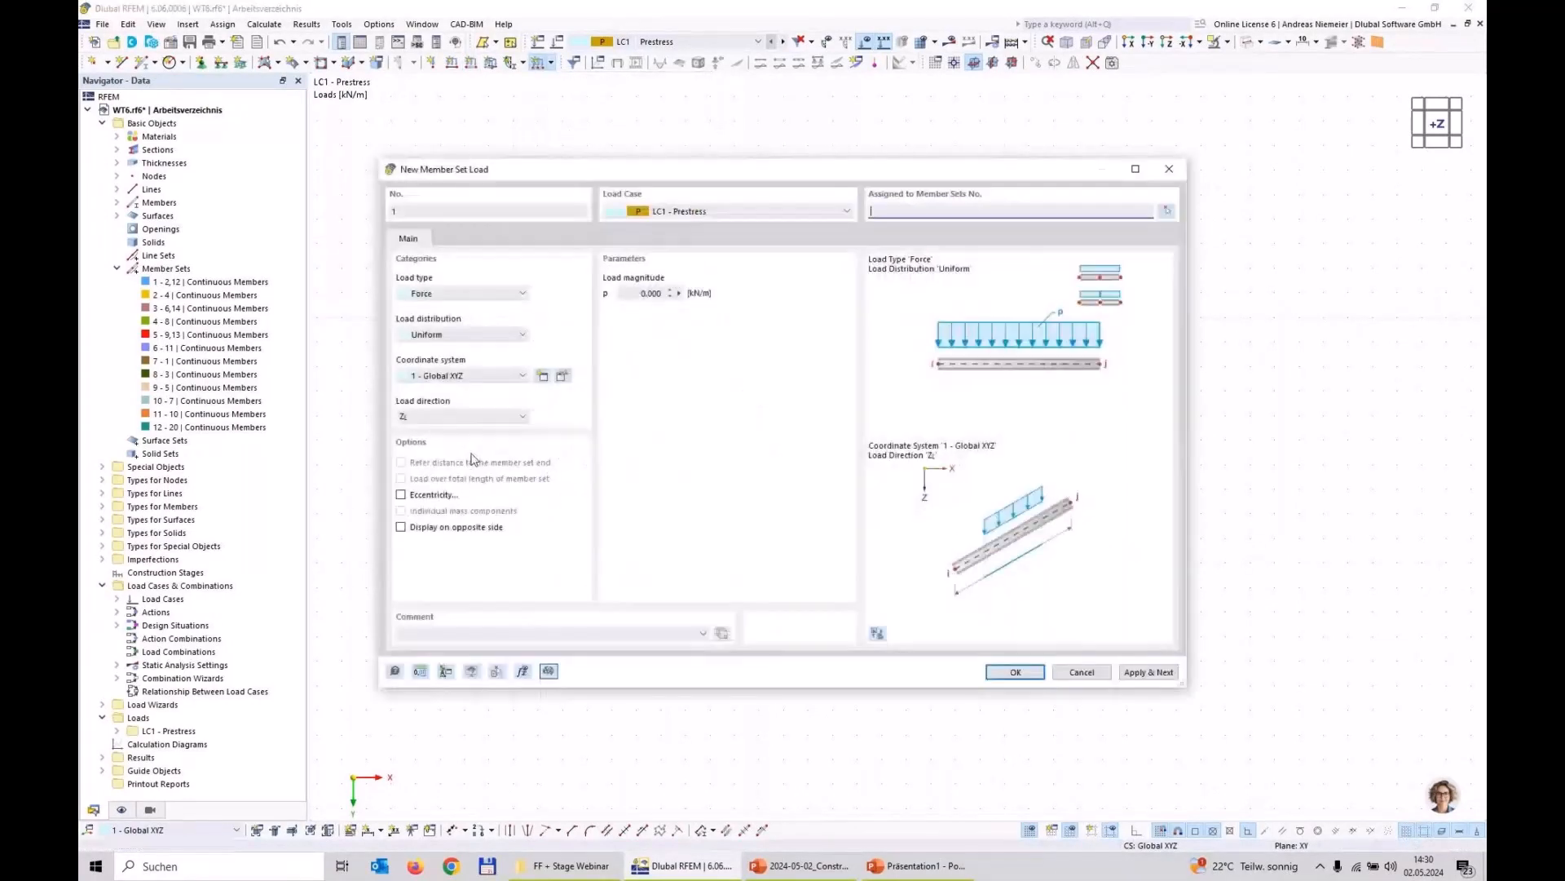
left_click(441, 293)
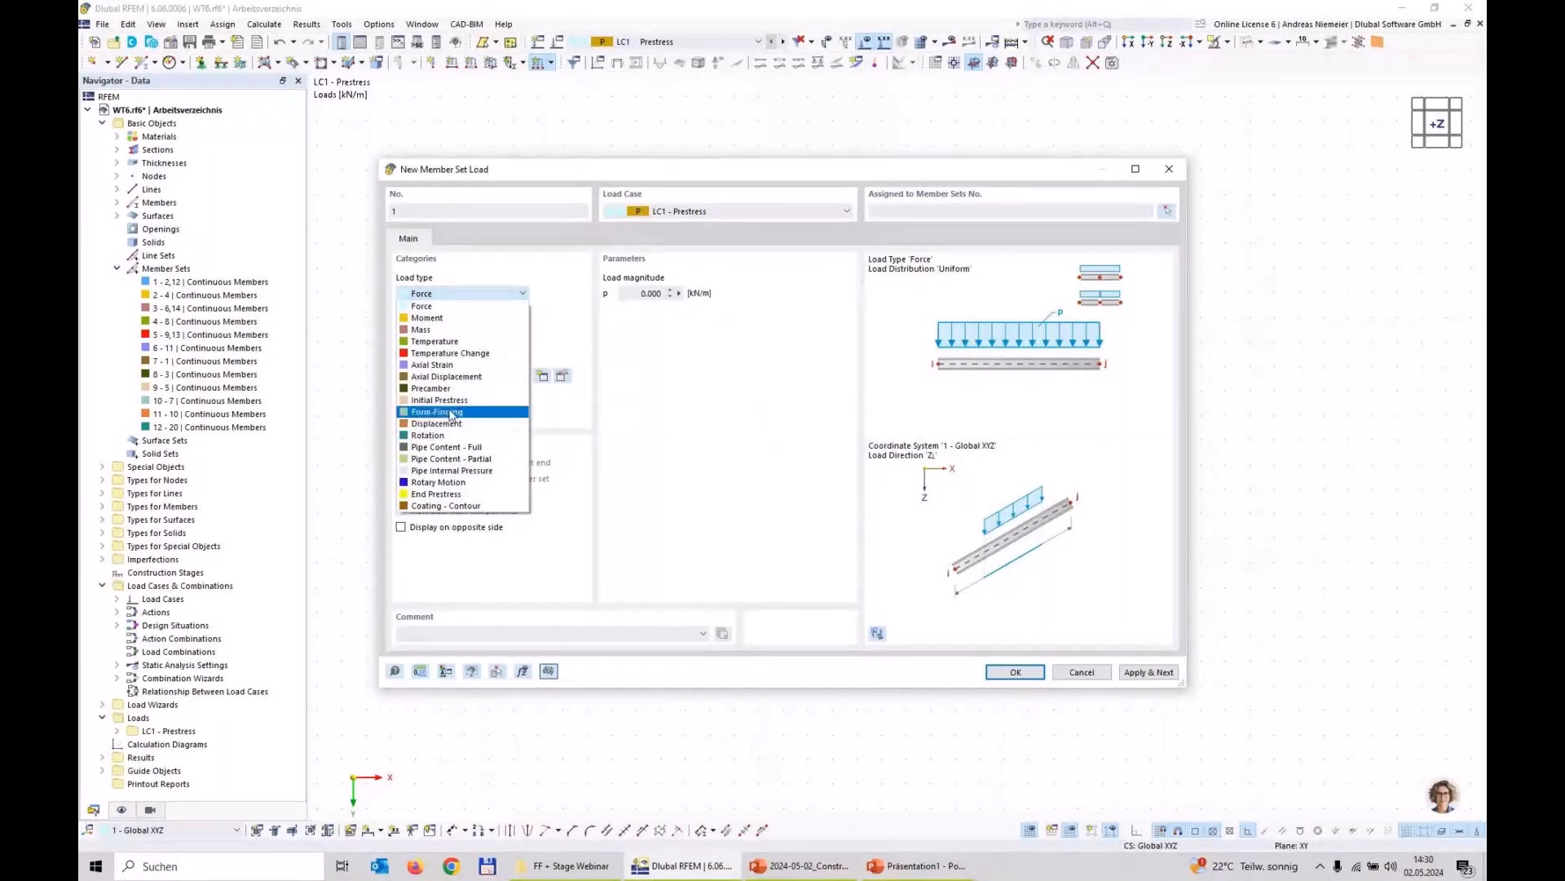
left_click(450, 413)
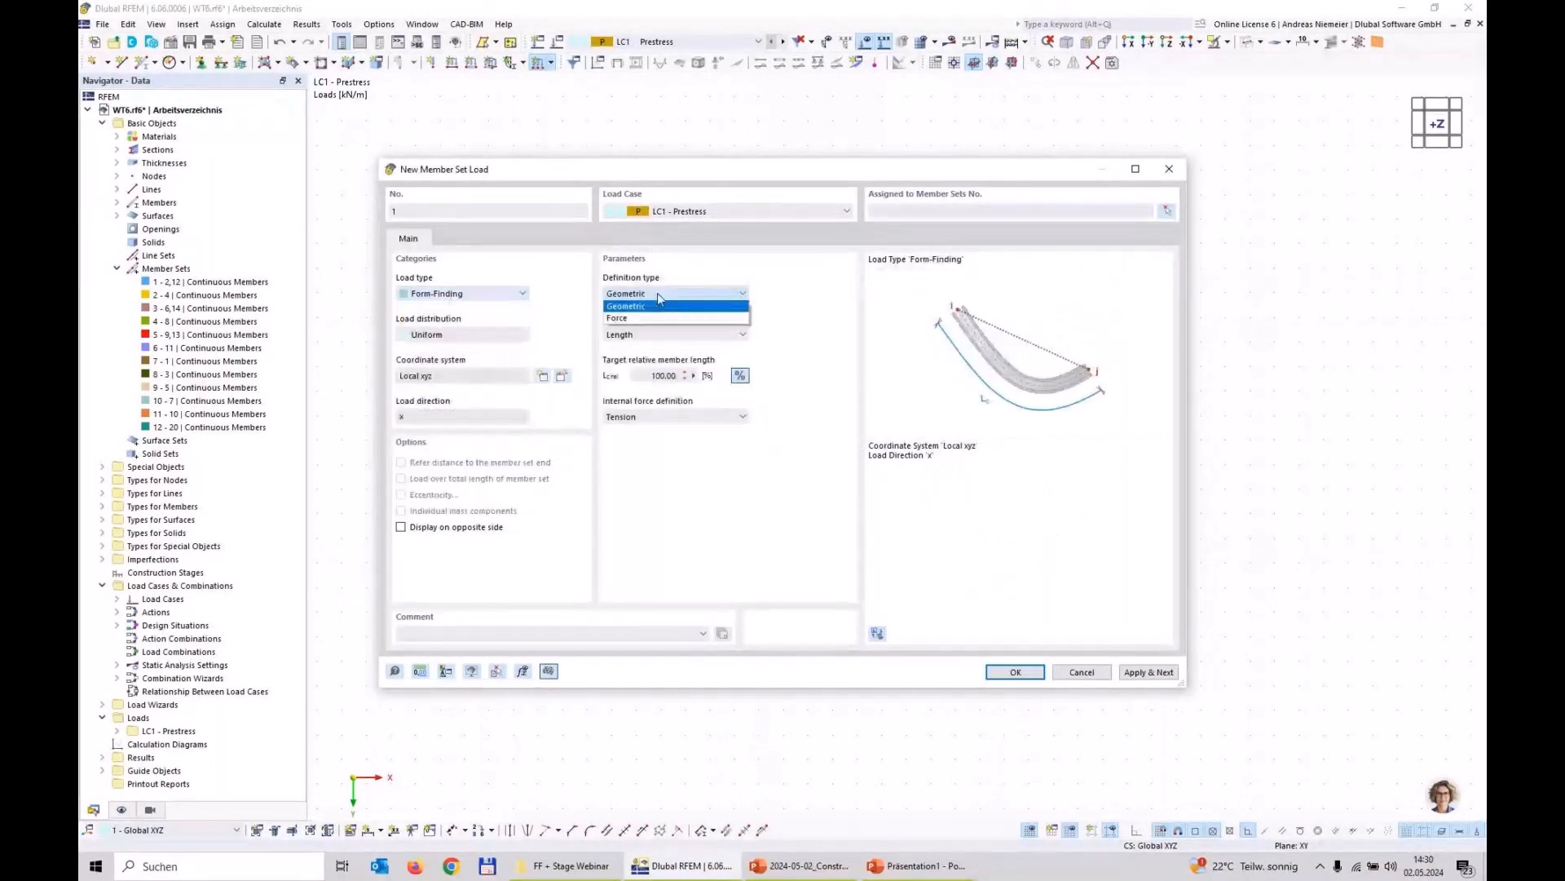
Step: Define the load's geometry by Sag with an absolute target member sag of 0.5 m
left_click(664, 333)
left_click(630, 363)
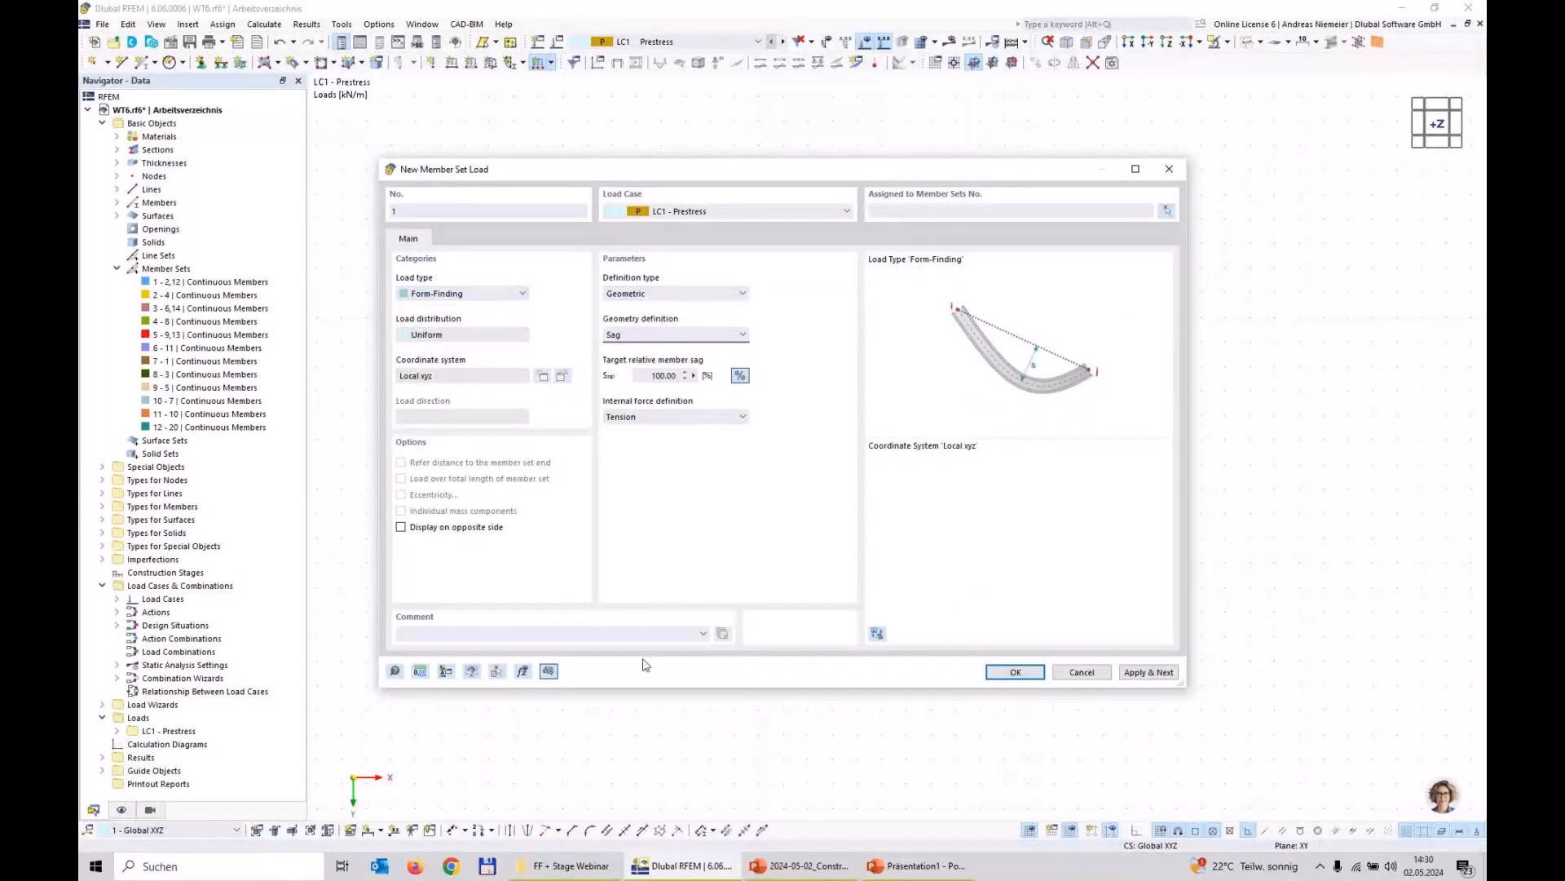
left_click(739, 375)
type("0,5")
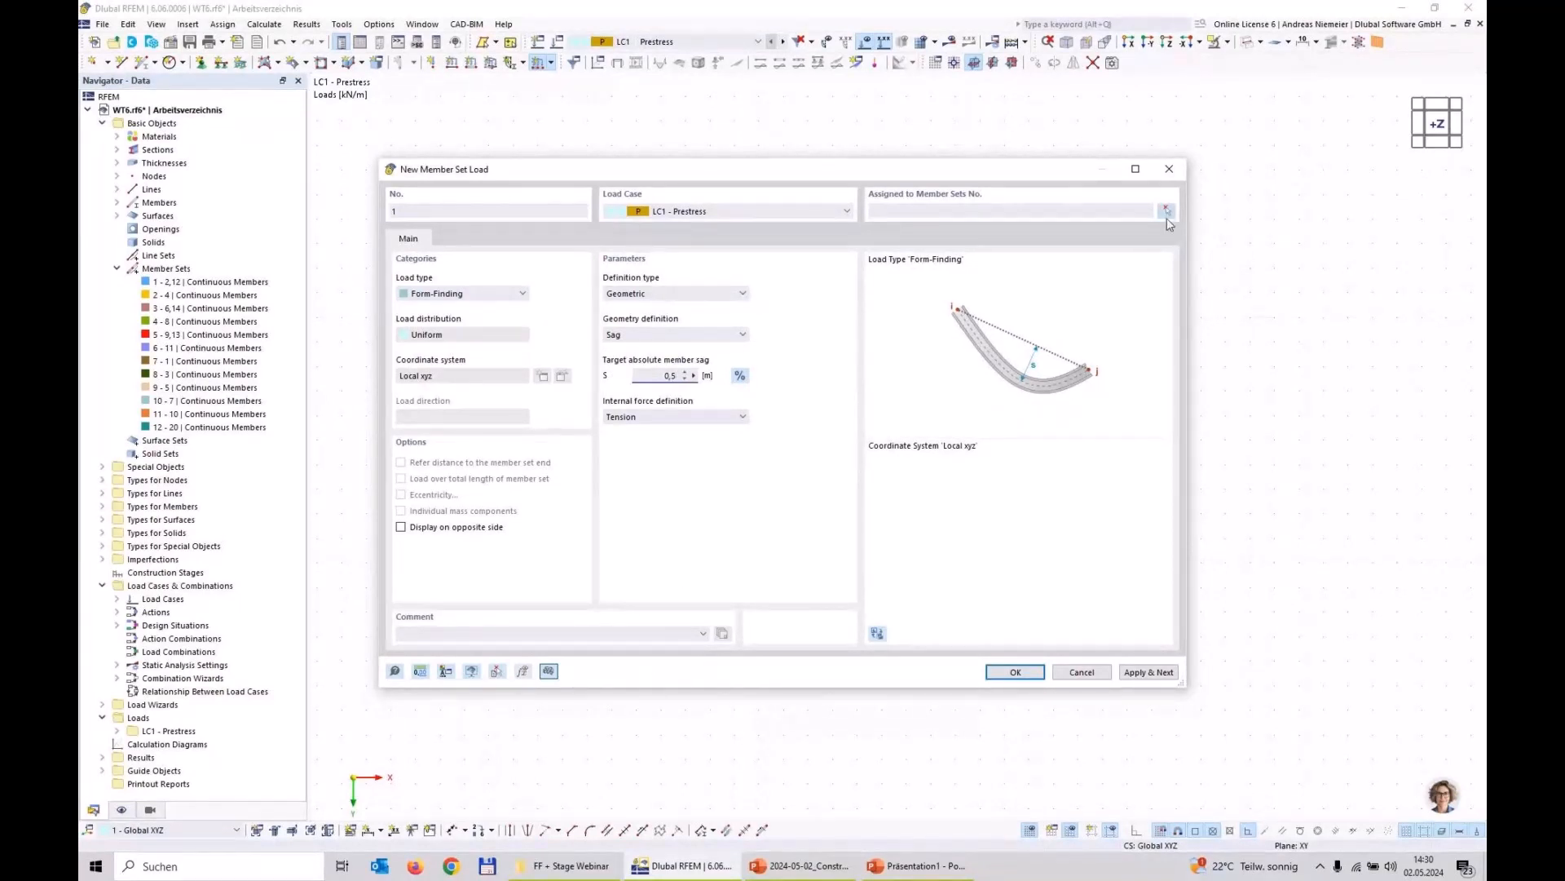
Step: Assign the form-finding load to member sets 1-12, confirm it, and save the model
left_click(1167, 212)
left_click_drag(979, 611, 481, 159)
left_click(297, 214)
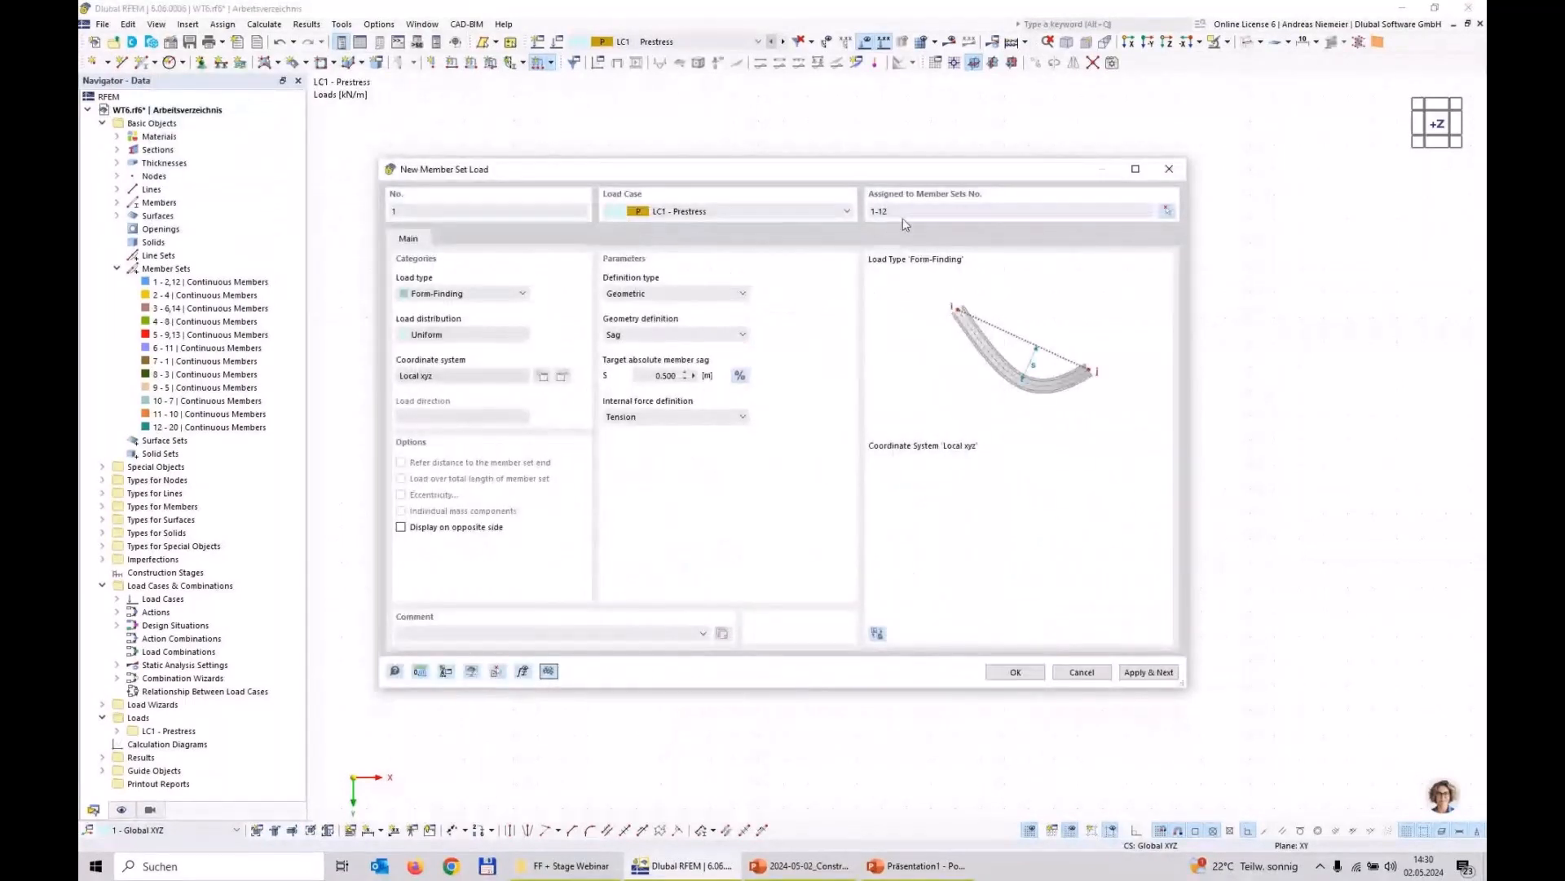
left_click(1001, 672)
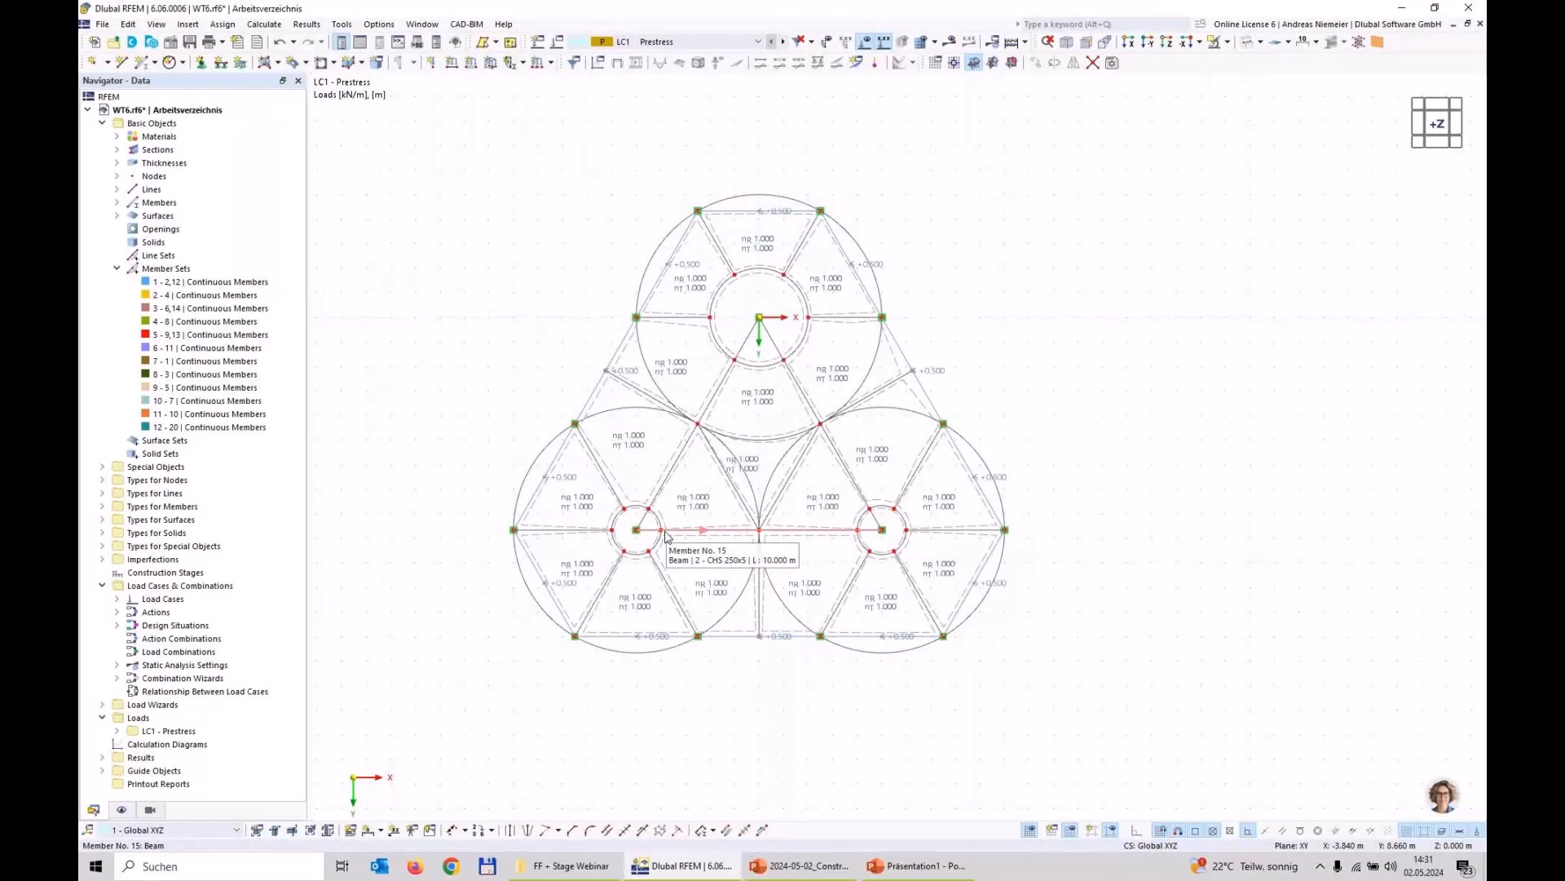
key("ctrl+s")
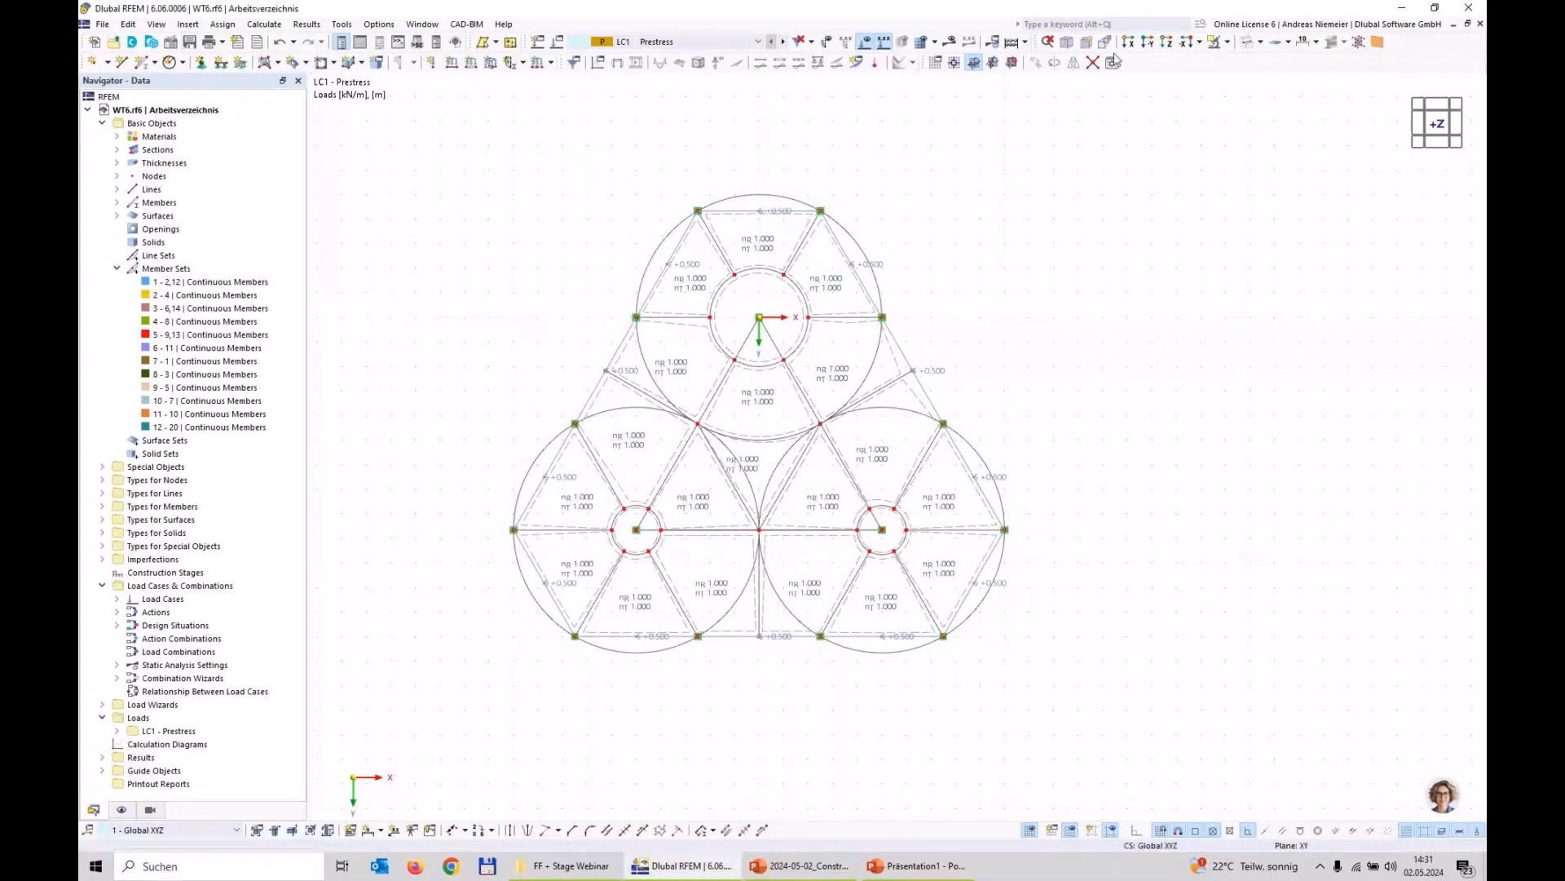
left_click(1074, 48)
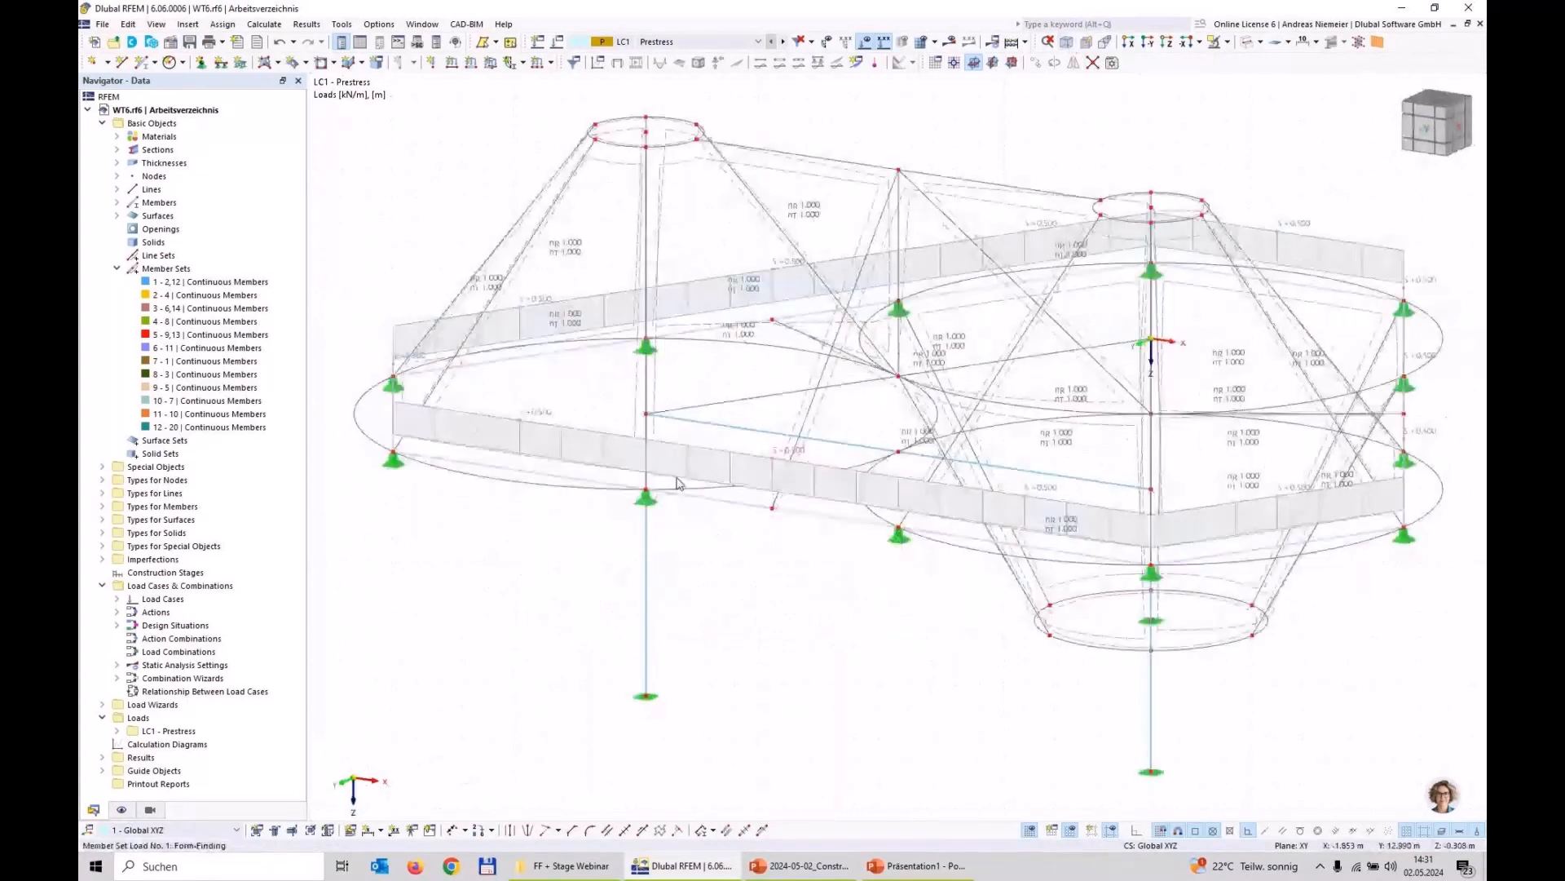
Step: Calculate load case LC1 - Prestress, display its global deformations, and hide the load symbols
left_click(948, 41)
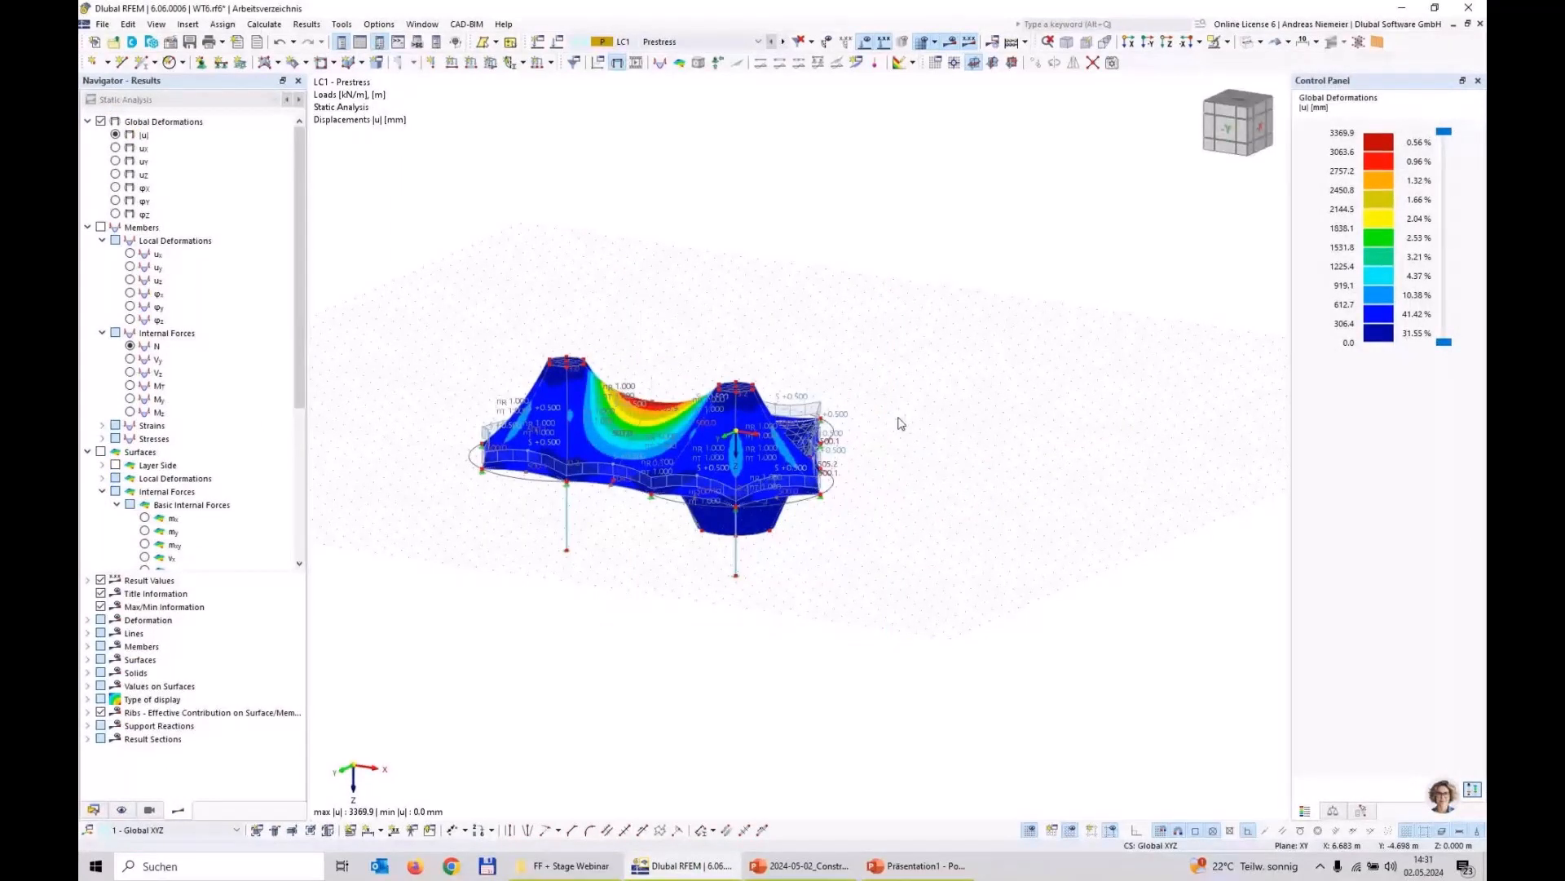
middle_click_drag(900, 423, 728, 329, "ctrl")
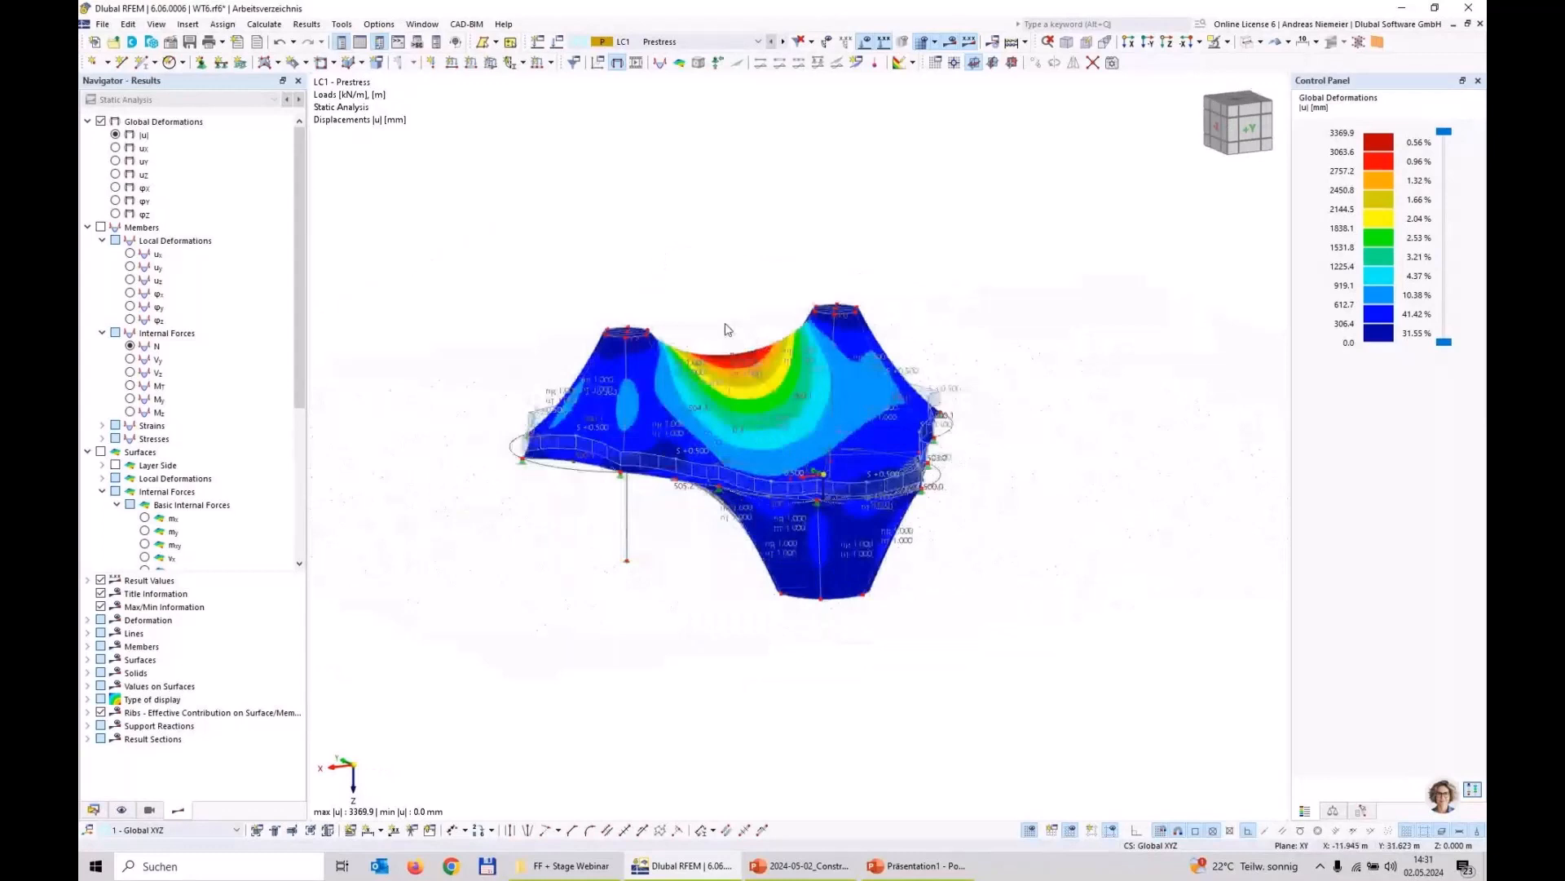
left_click(865, 42)
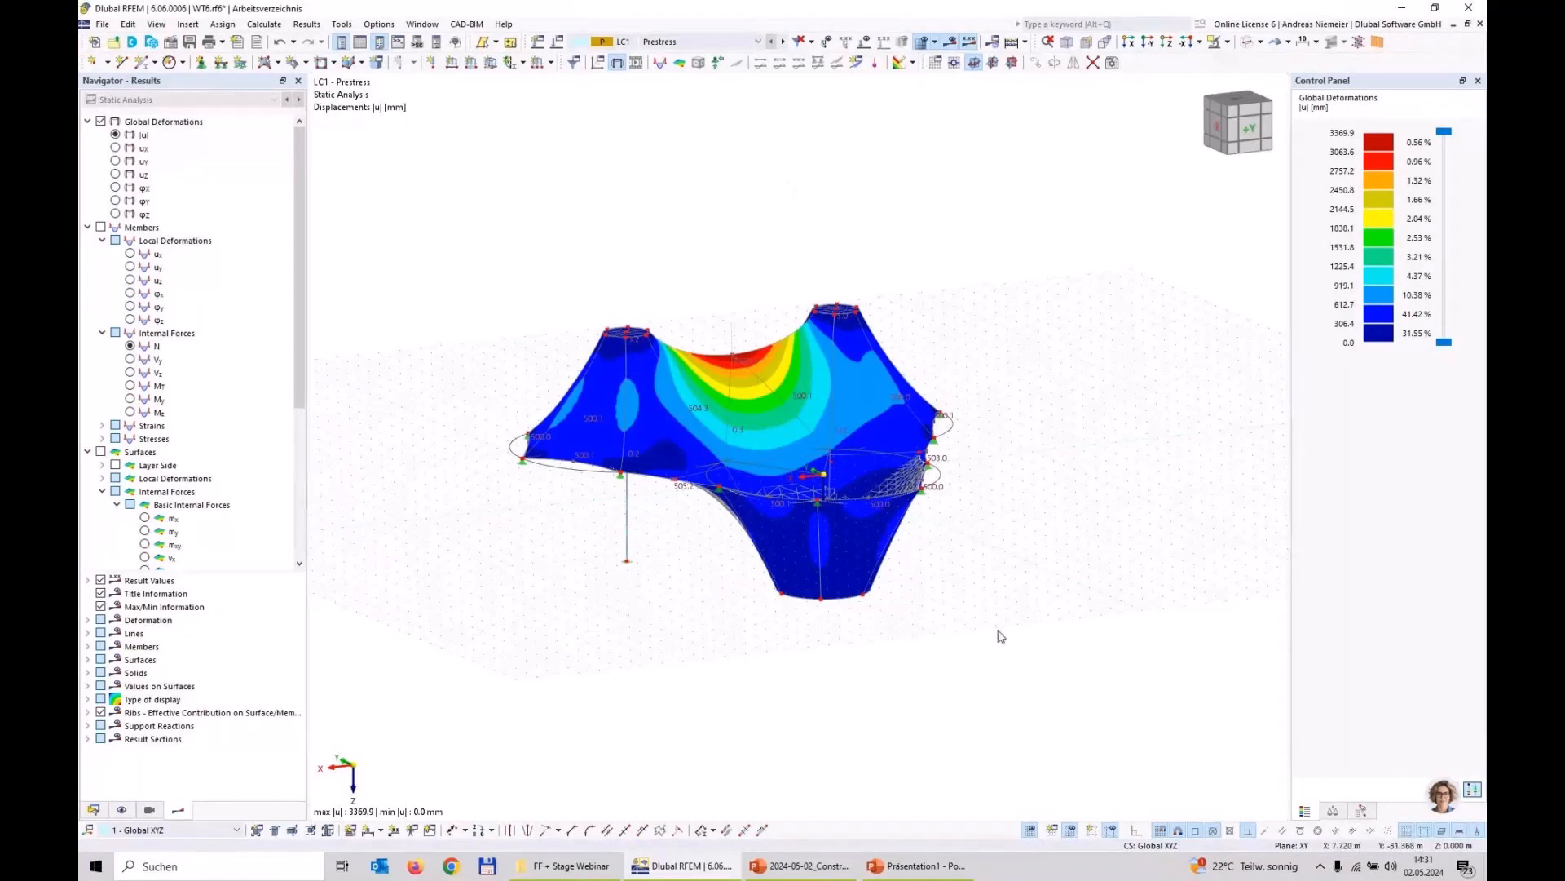
middle_click_drag(996, 635, 921, 570, "ctrl")
scroll(925, 569, "down", 1)
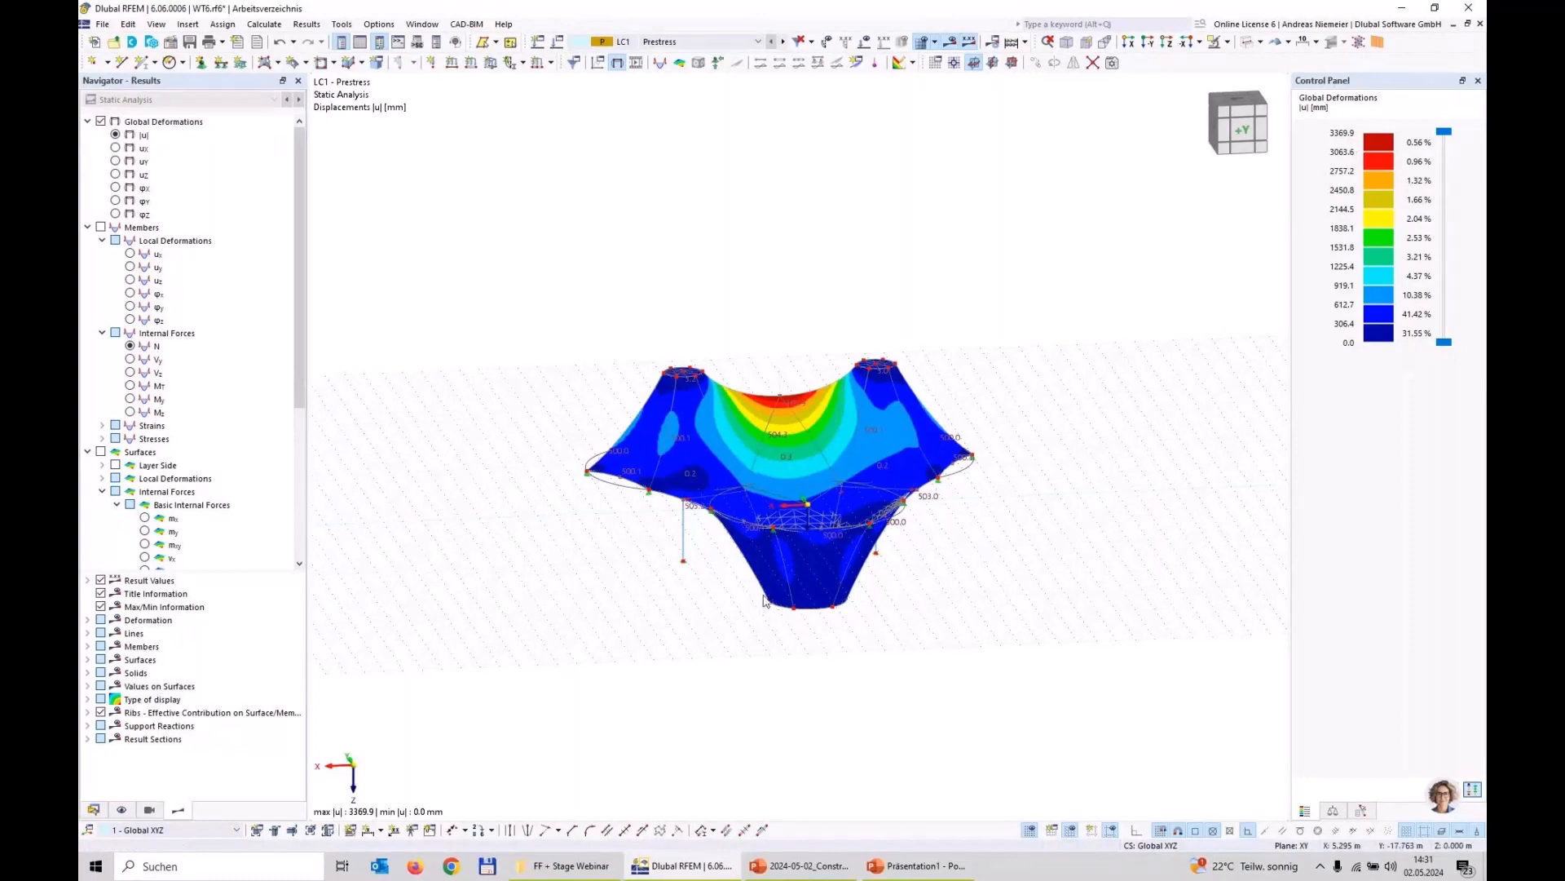
Step: Set the general display factor for deformations to 1
left_click(1334, 811)
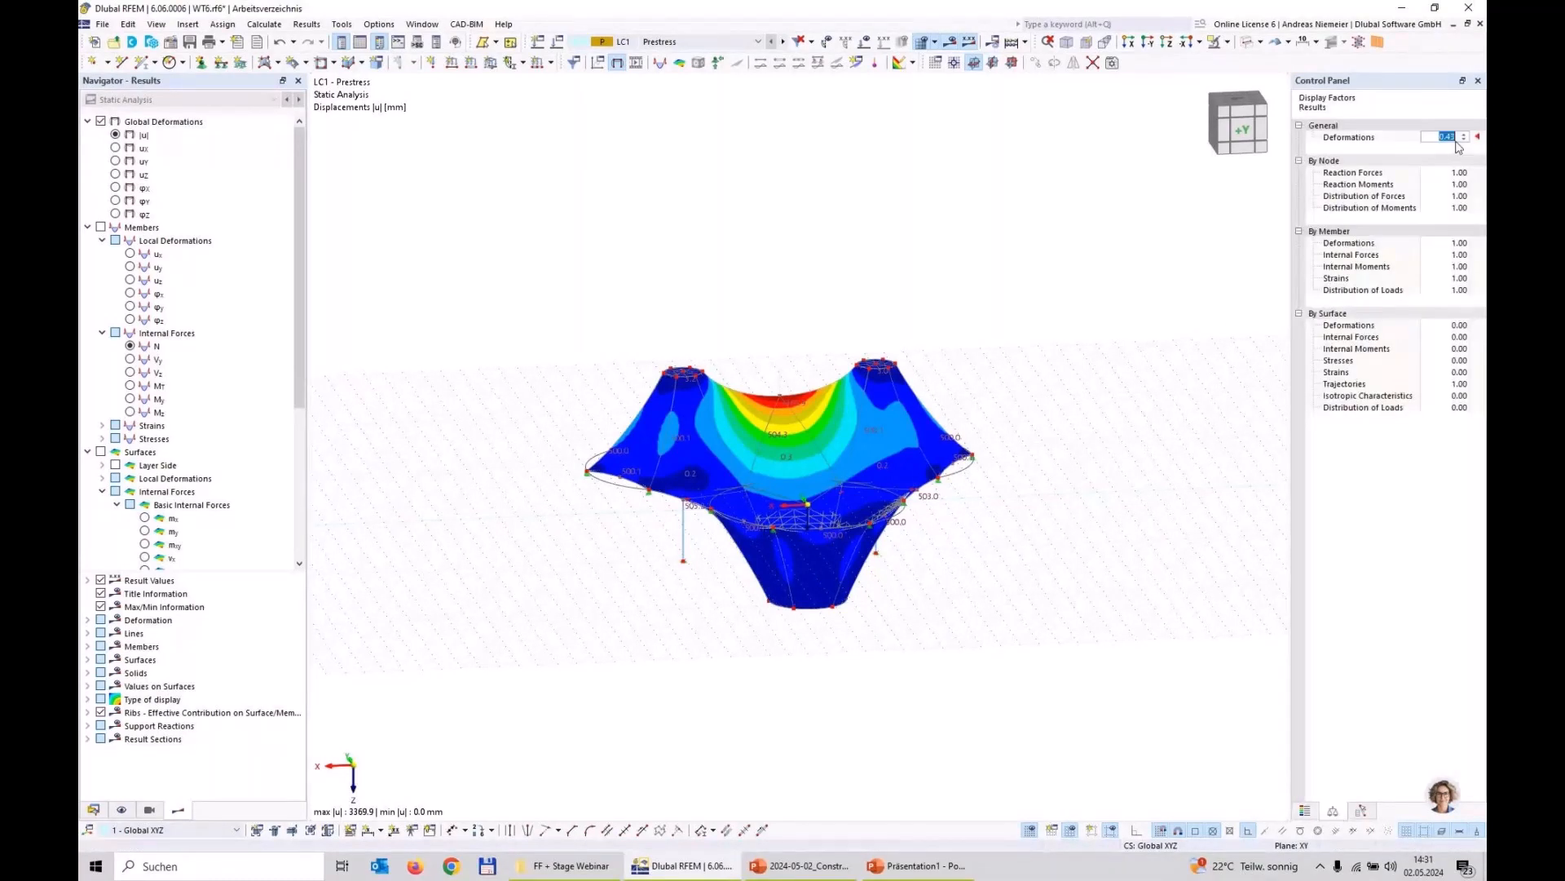
type("1")
key("Tab")
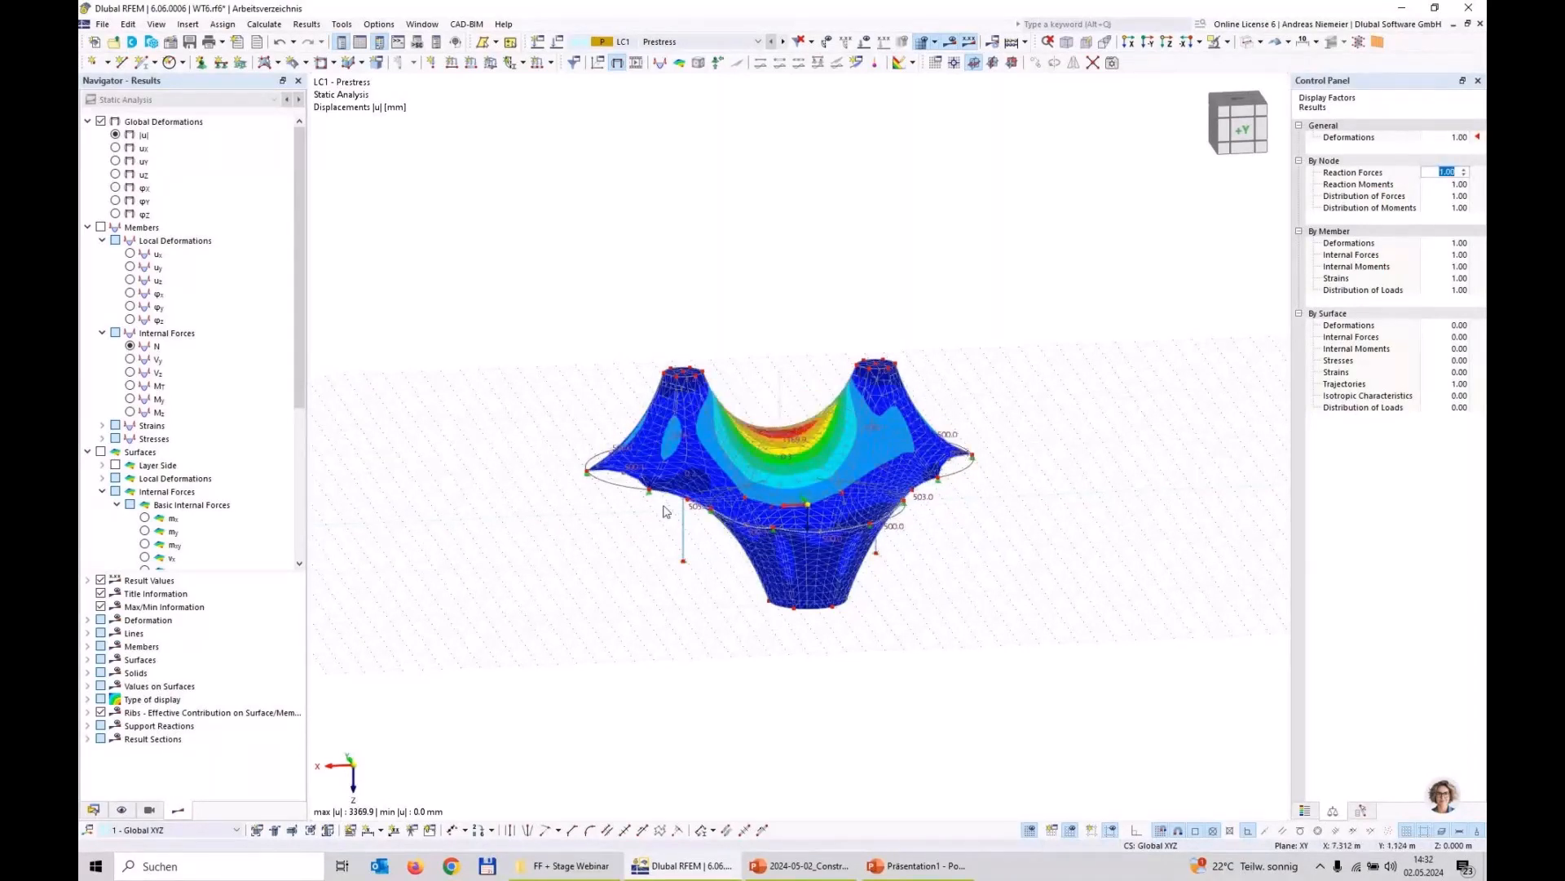
Step: Display the topology on the original shape to compare it with the form-found membrane
scroll(753, 457, "up", 2)
scroll(751, 450, "up", 2)
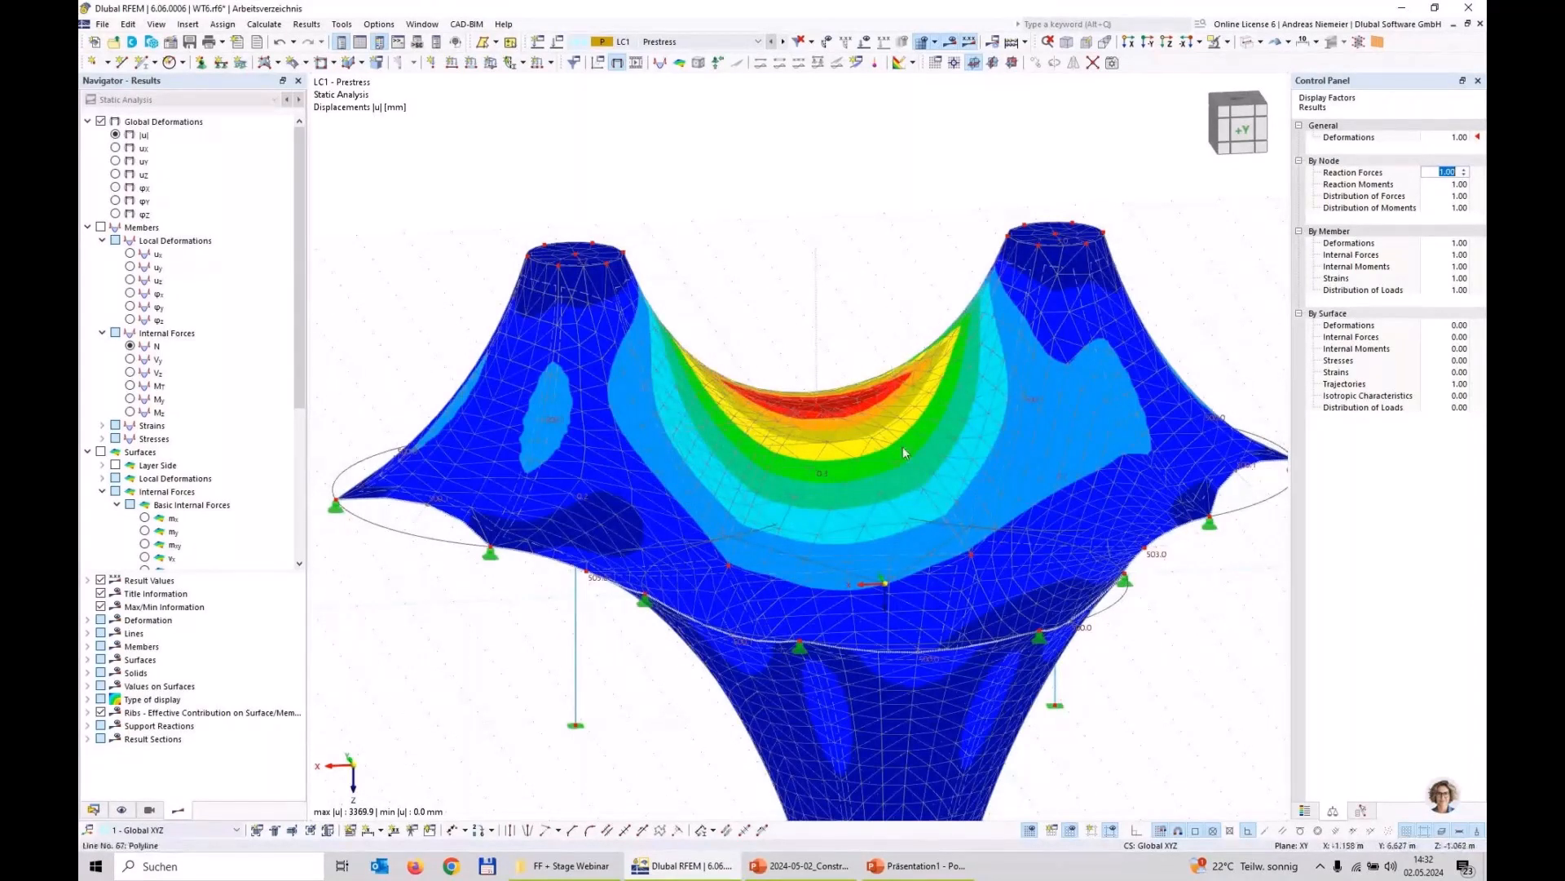
left_click(1290, 43)
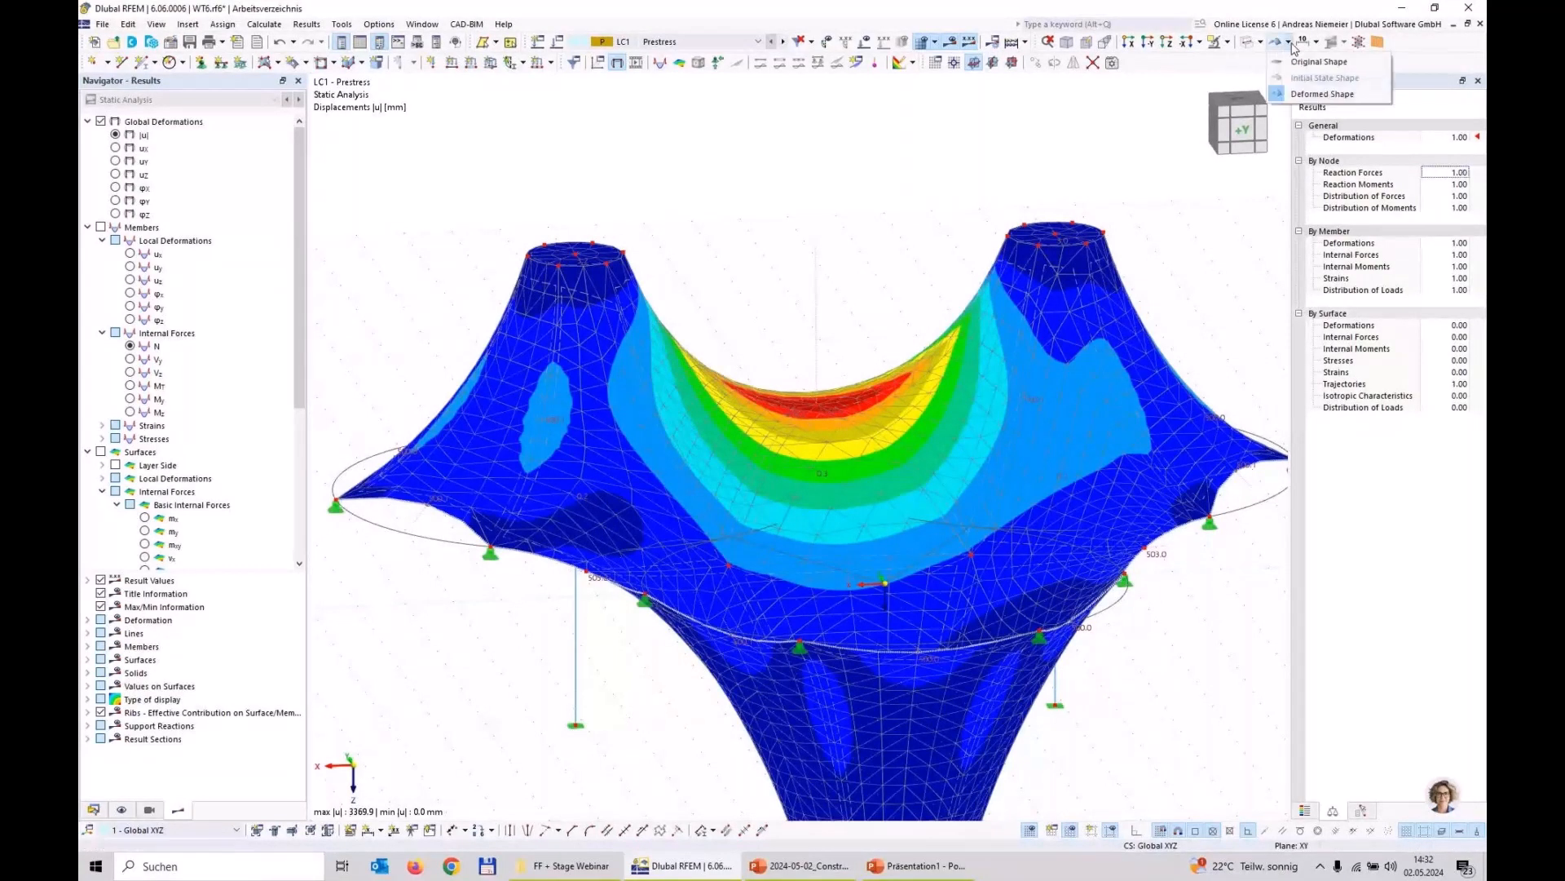
left_click(1308, 64)
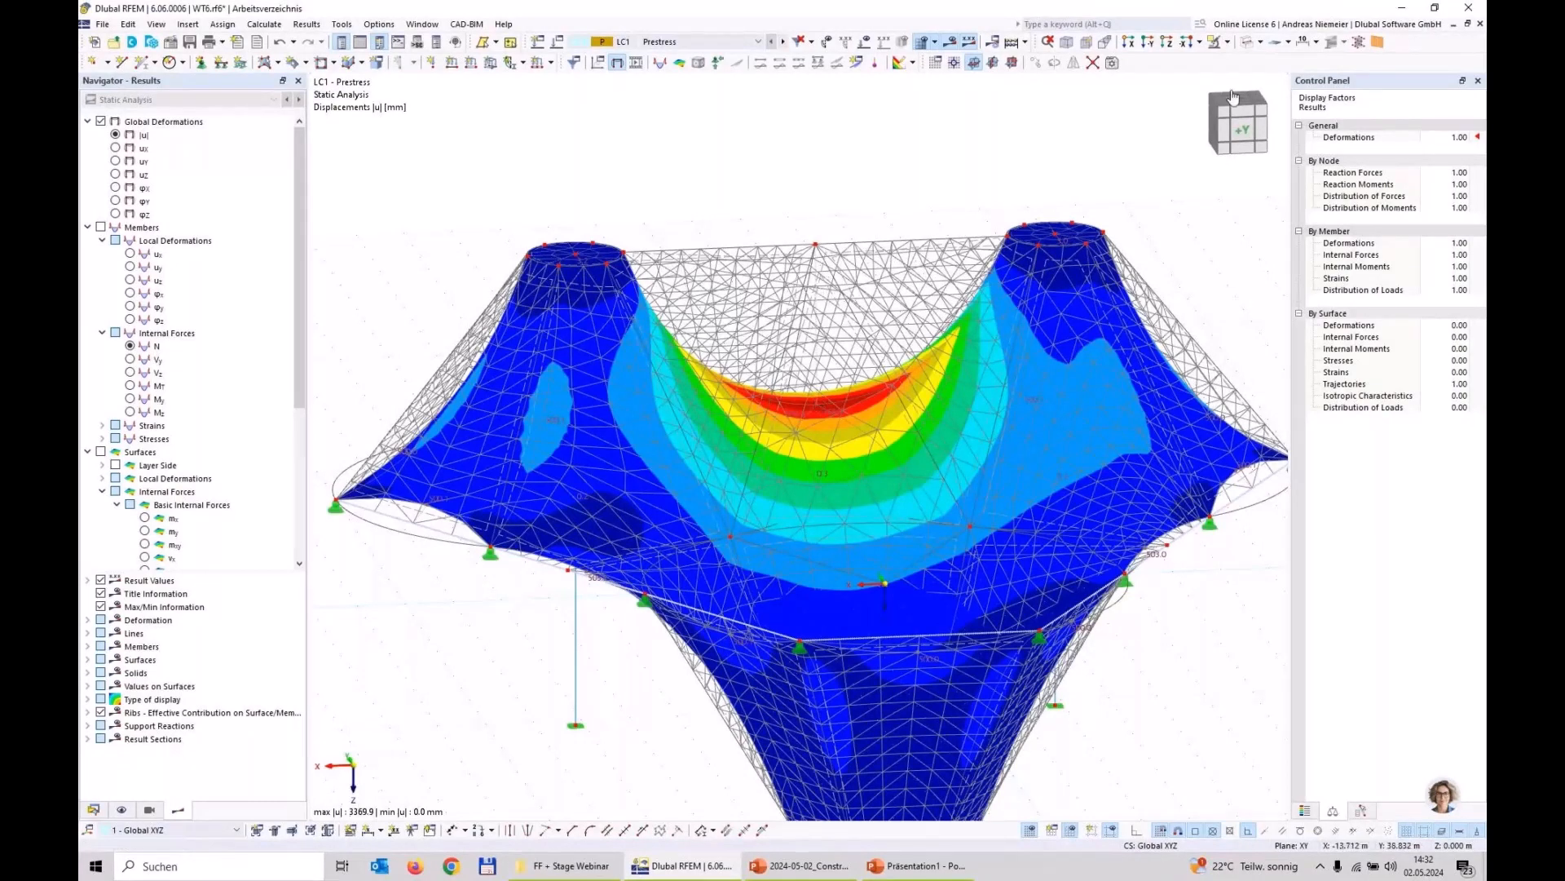
Step: Display the contour lines of the surface shape and examine the form-found membrane from above and in perspective
scroll(902, 201, "down", 3)
scroll(902, 201, "down", 1)
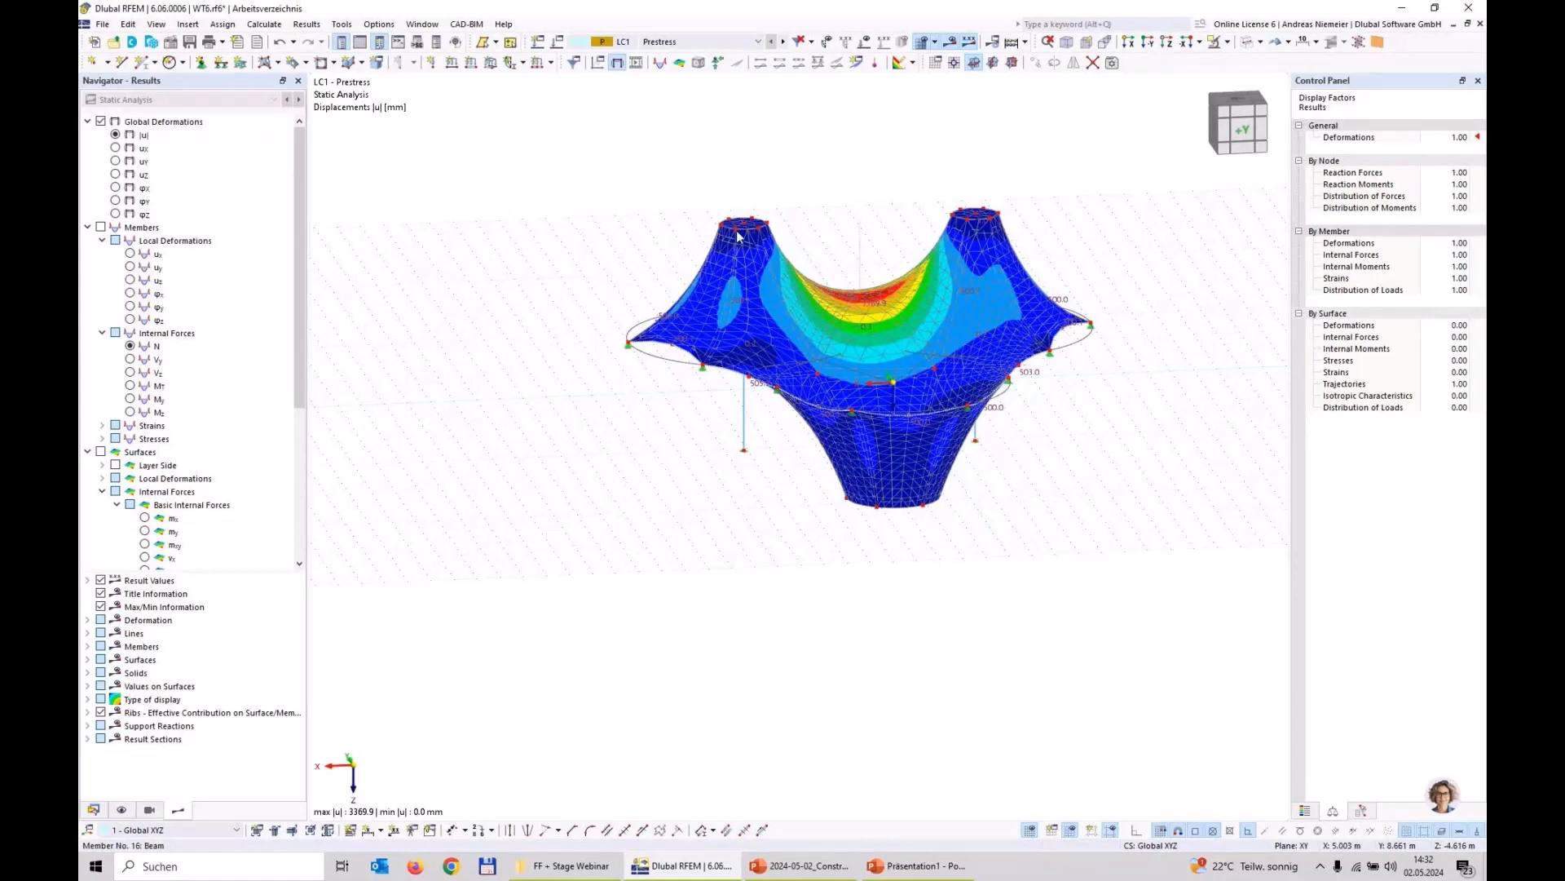
scroll(187, 465, "down", 6)
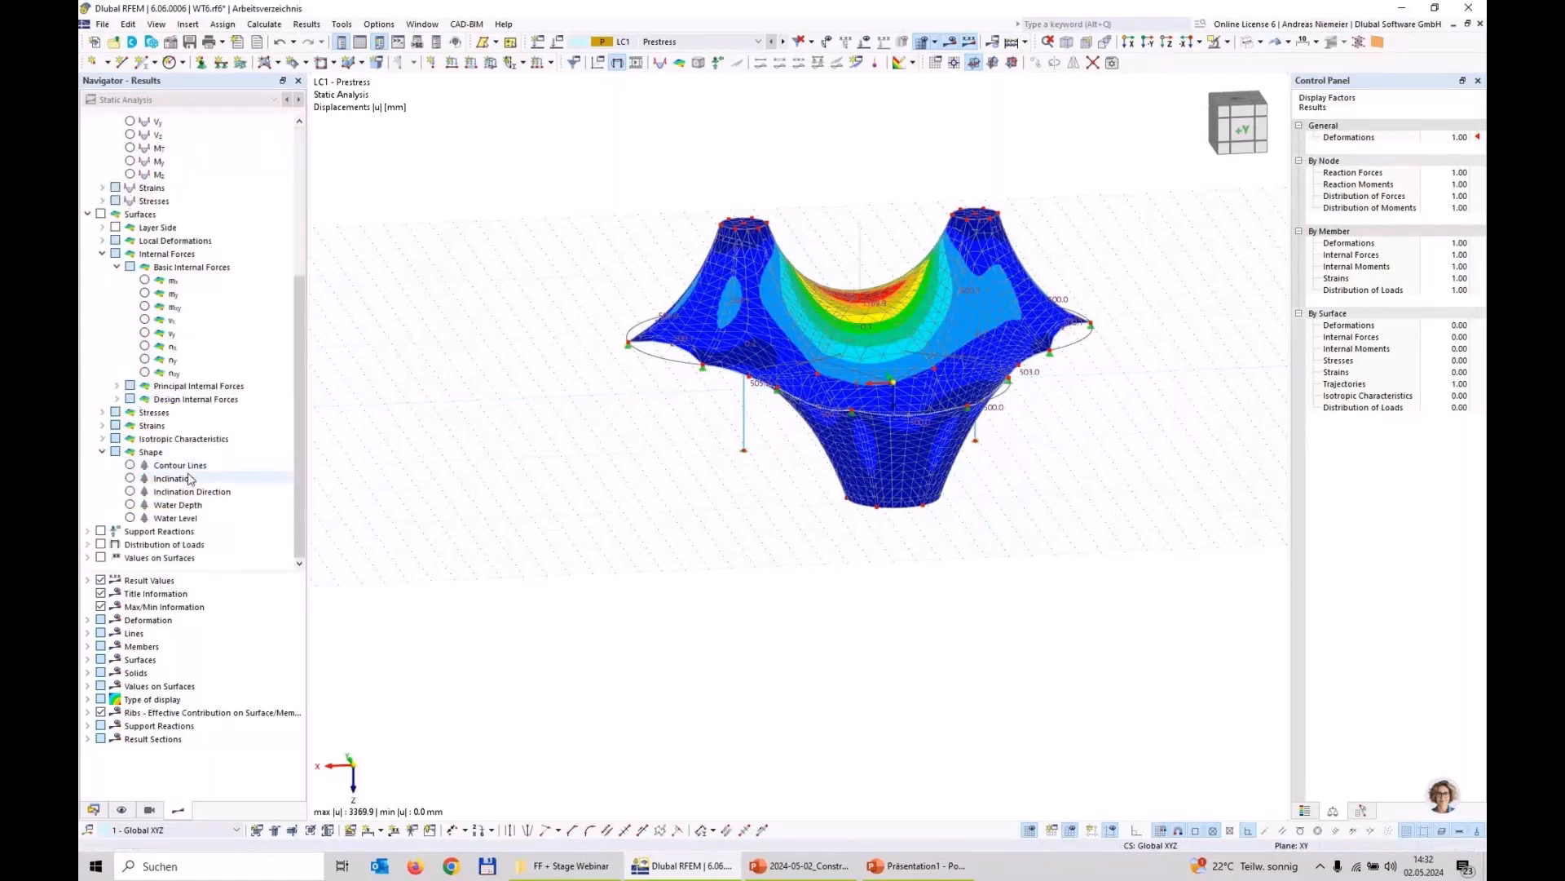
left_click(130, 466)
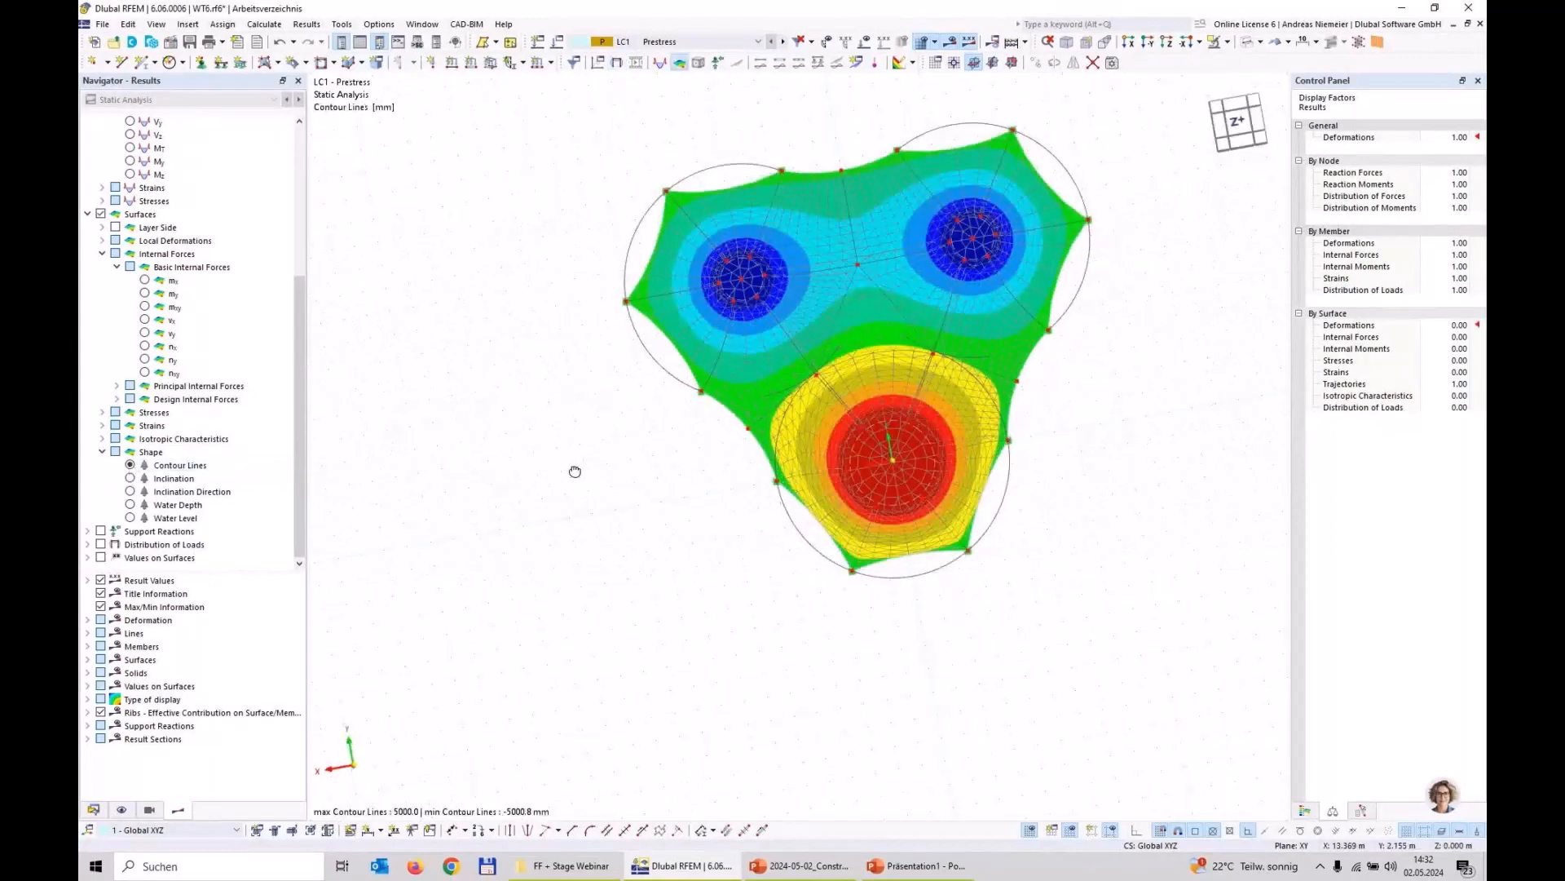
middle_click_drag(576, 472, 839, 395, "ctrl")
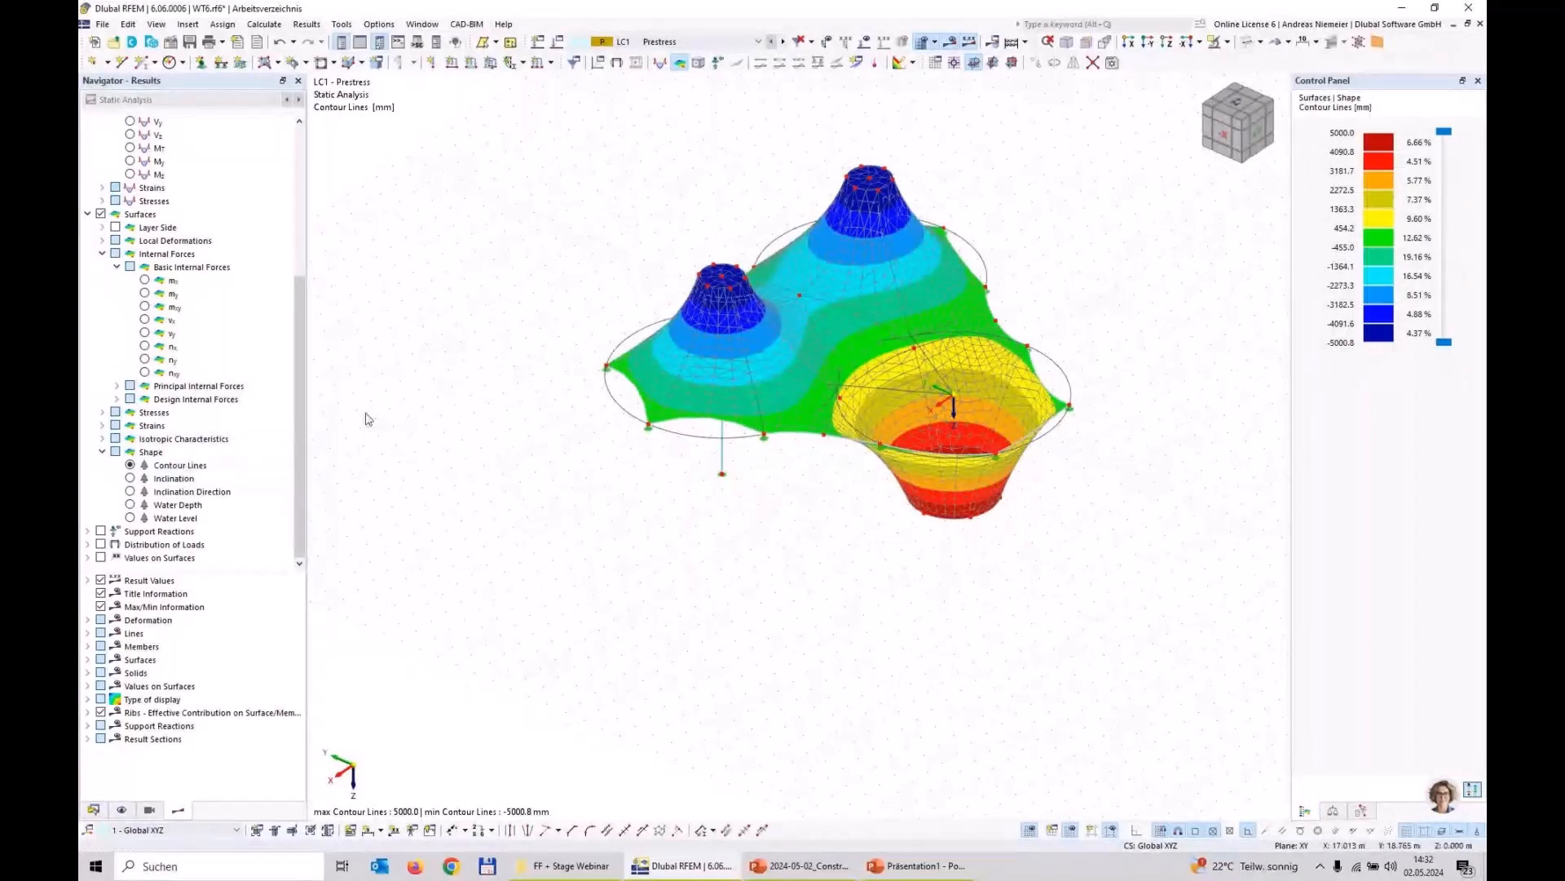
Step: Display the basic internal forces nx and ny of the surfaces in turn and examine their distribution
left_click(145, 345)
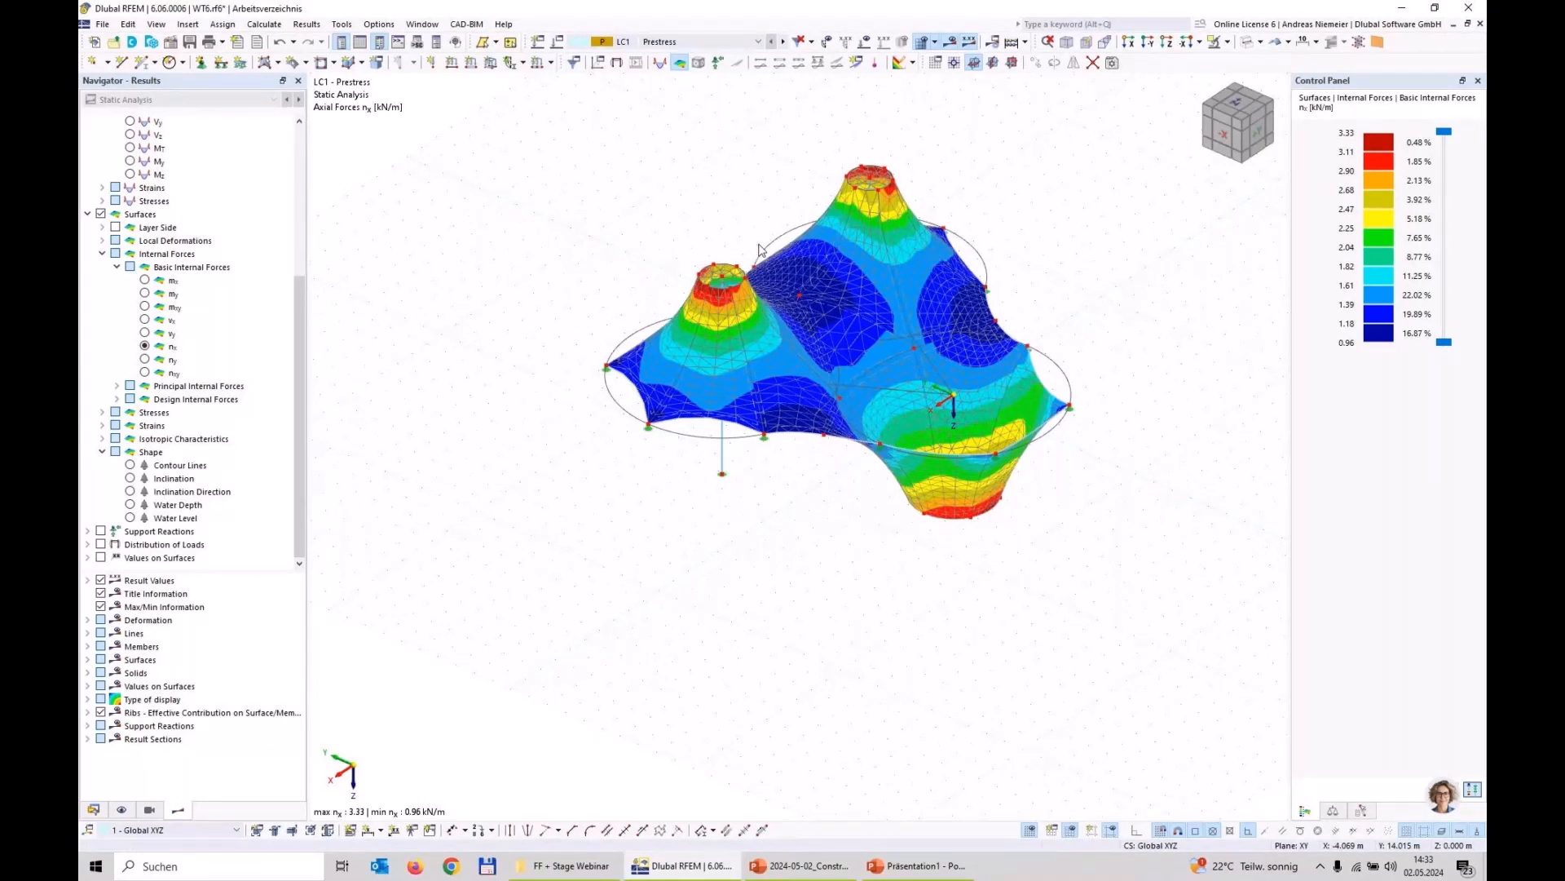
left_click(145, 359)
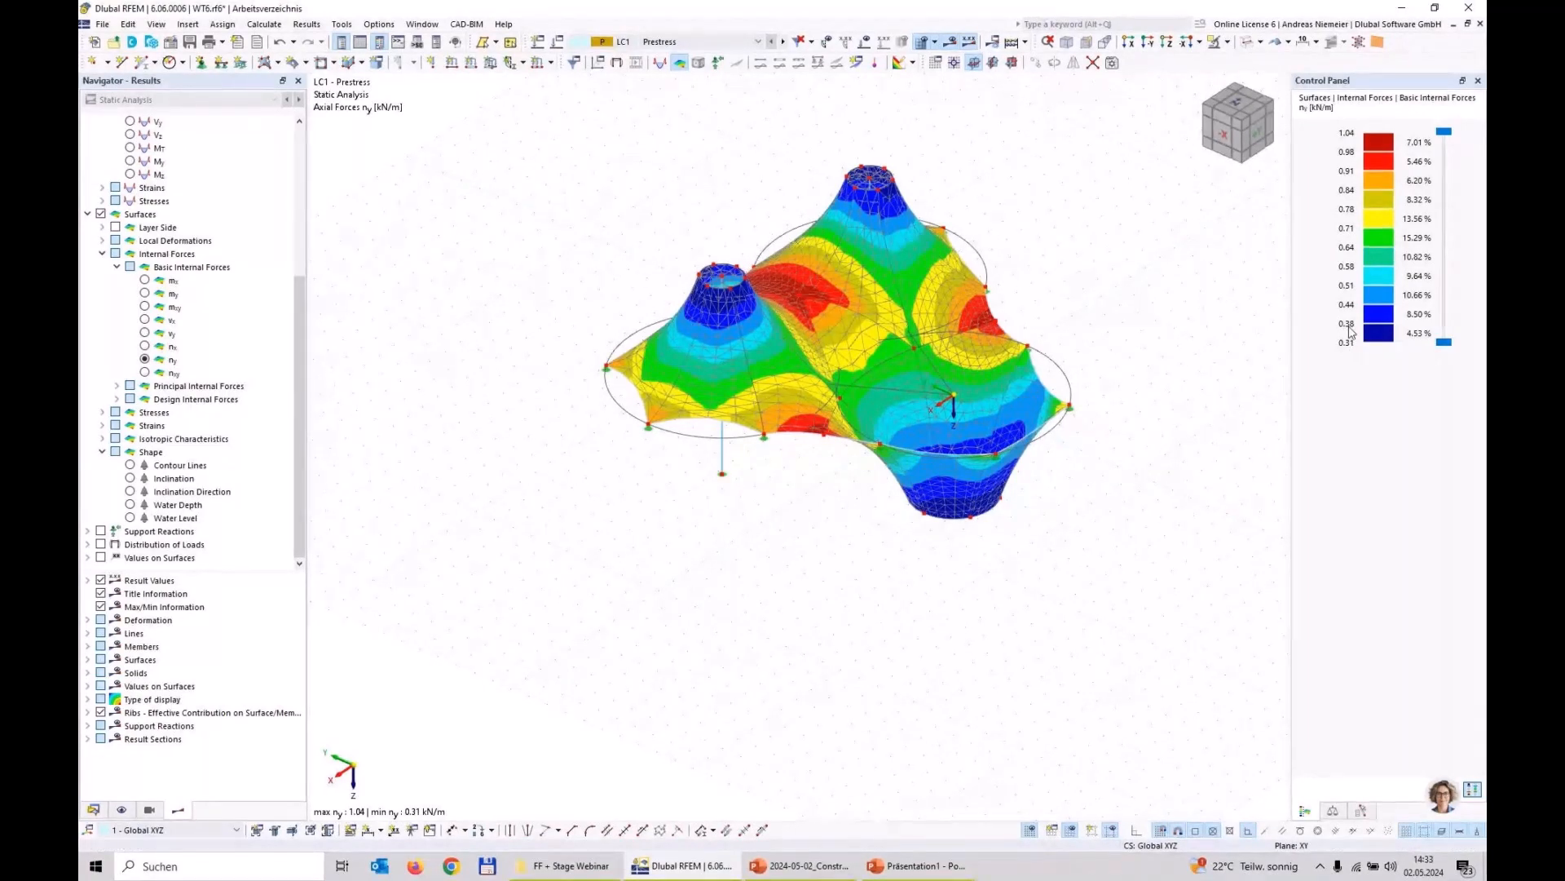
middle_click_drag(1094, 440, 990, 395, "ctrl")
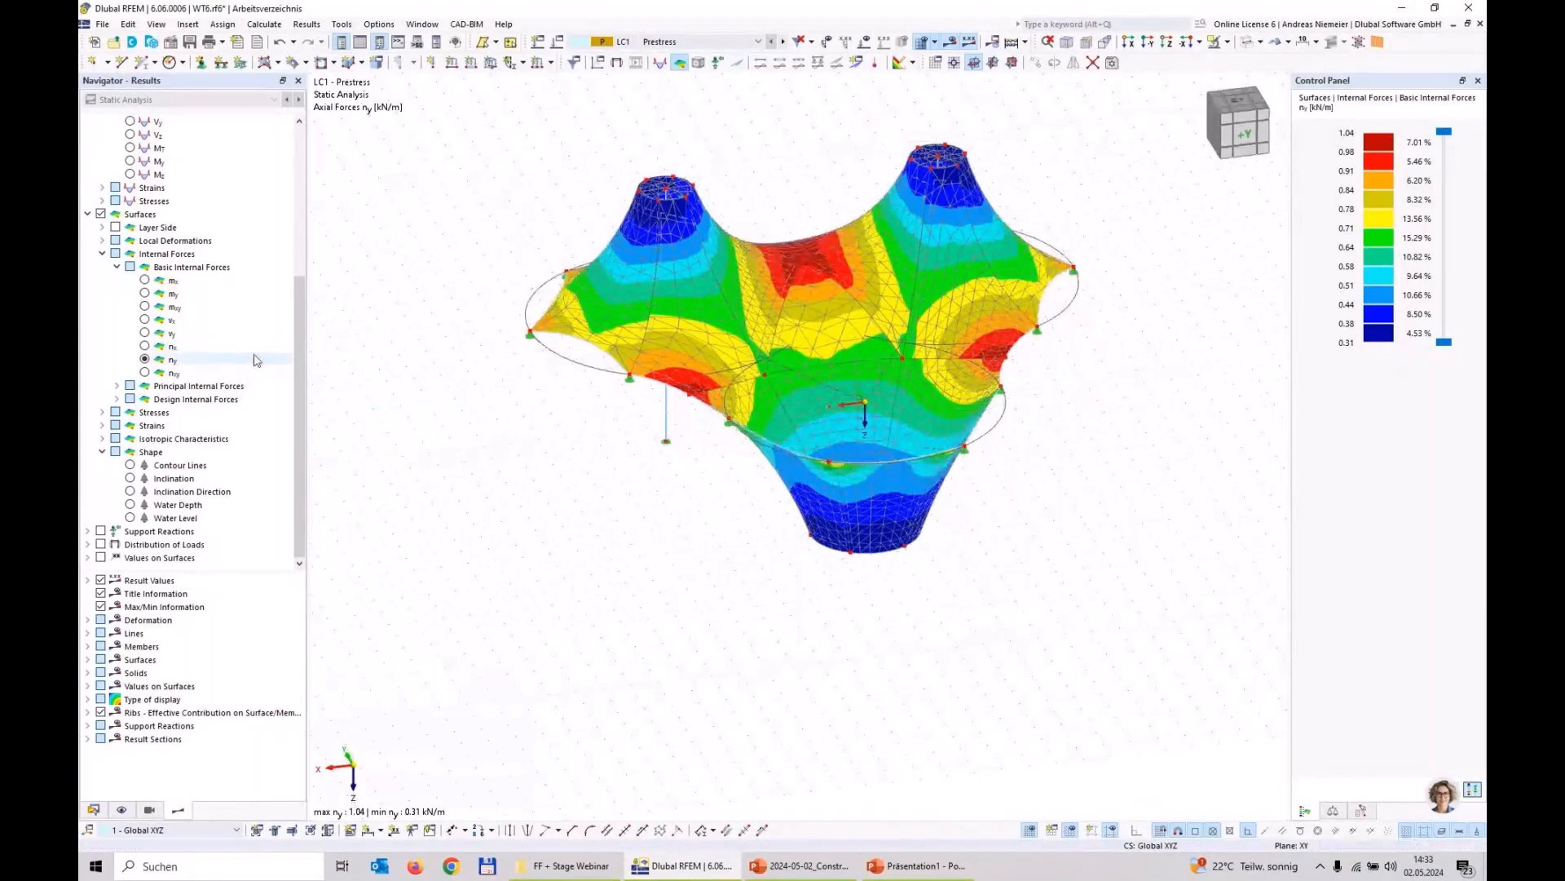
Step: Switch off the surface results and hide the finite element mesh
scroll(196, 330, "up", 4)
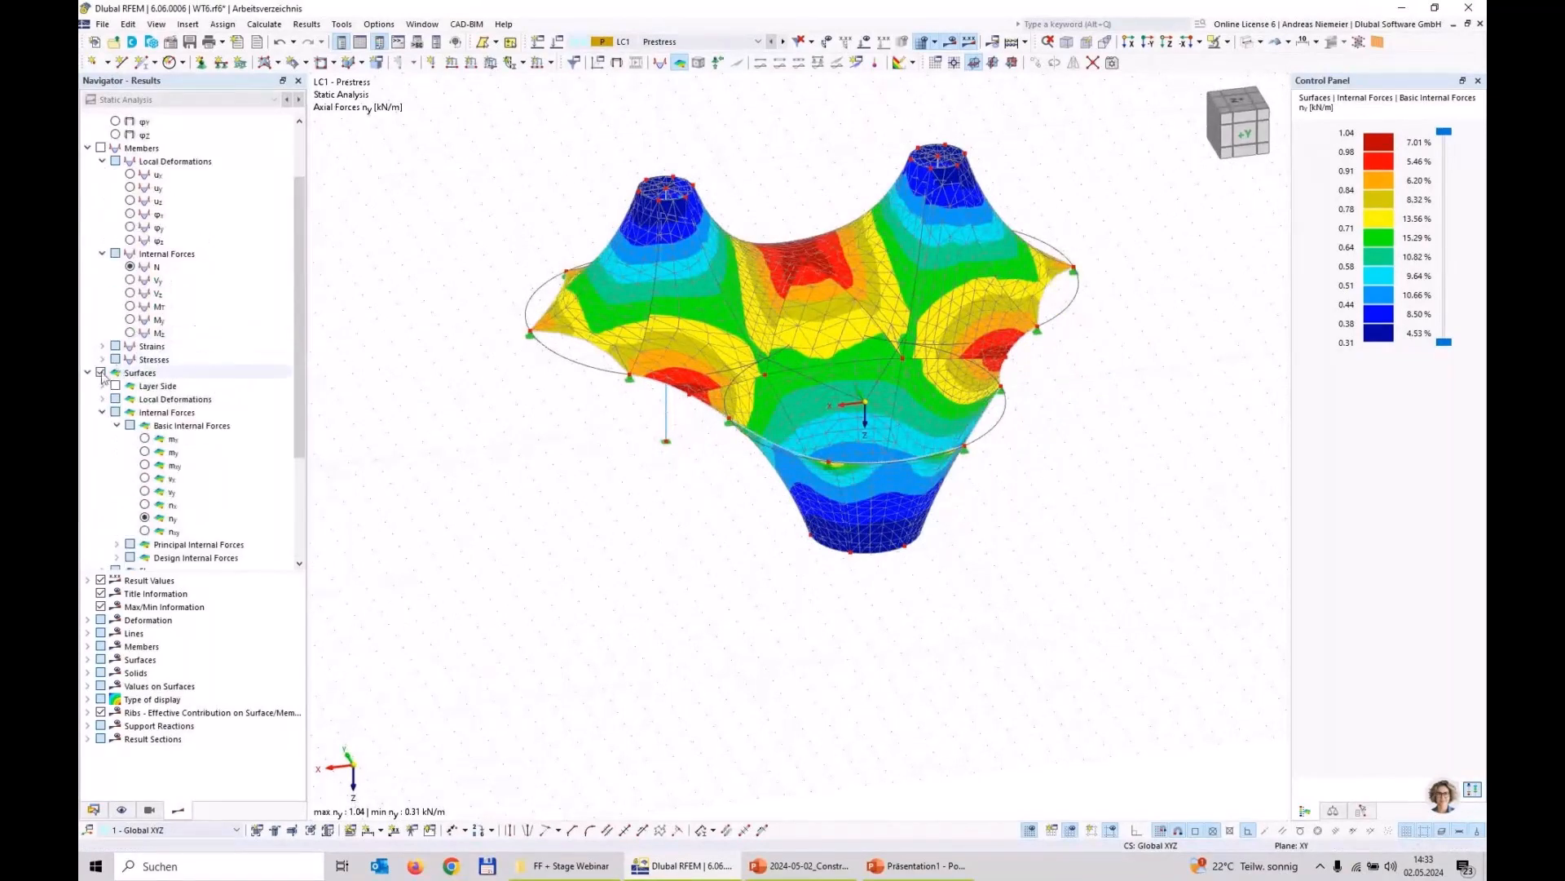
left_click(101, 372)
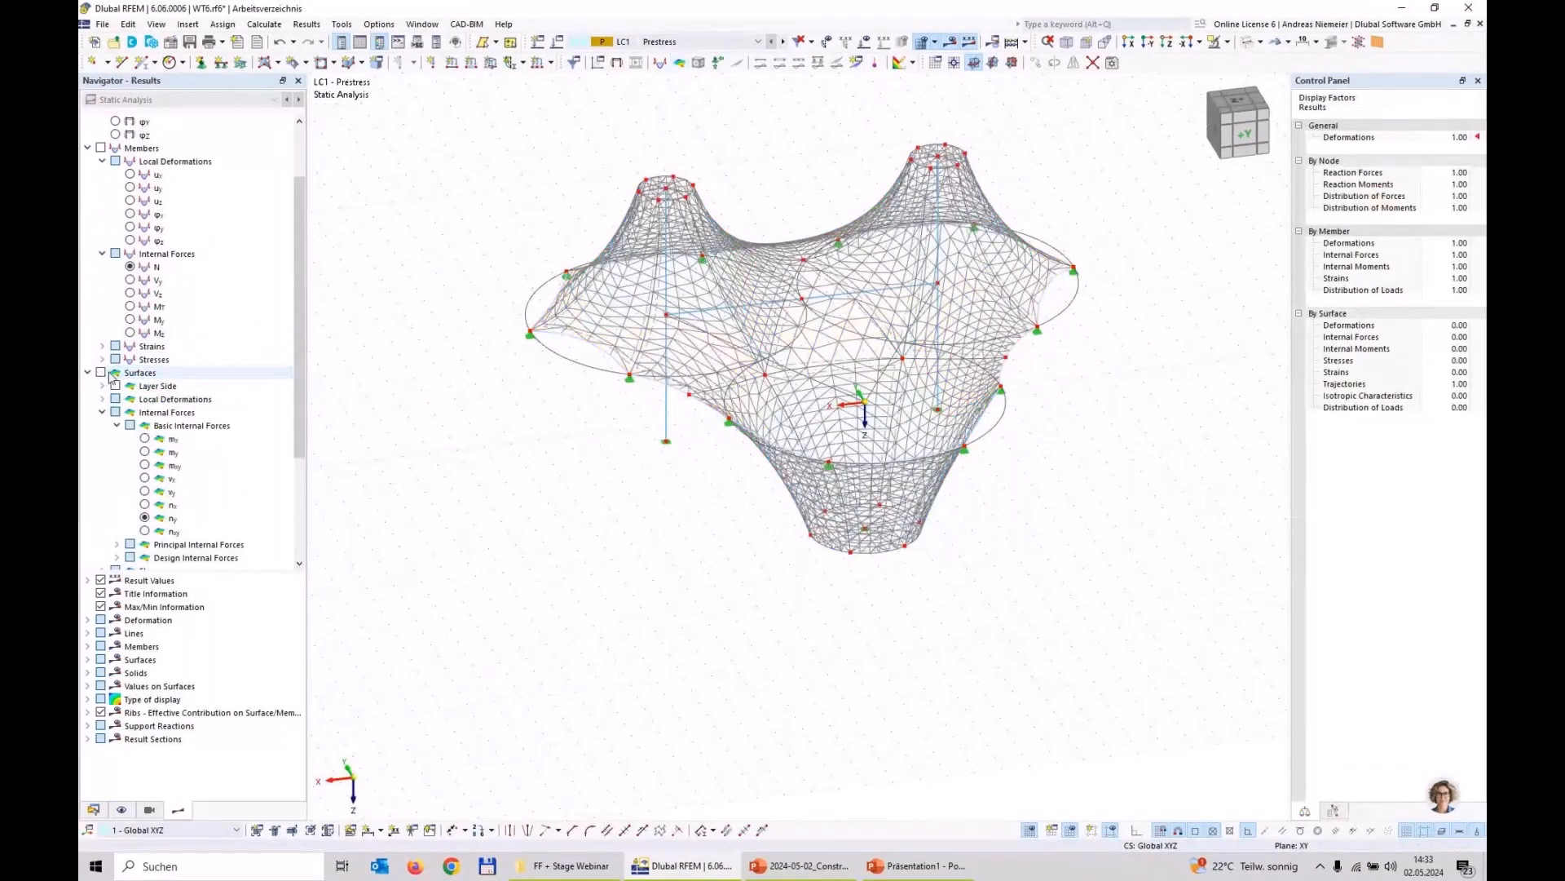
left_click(923, 42)
Step: Examine the local member deformations uy and uz along the edge cables
scroll(136, 273, "up", 2)
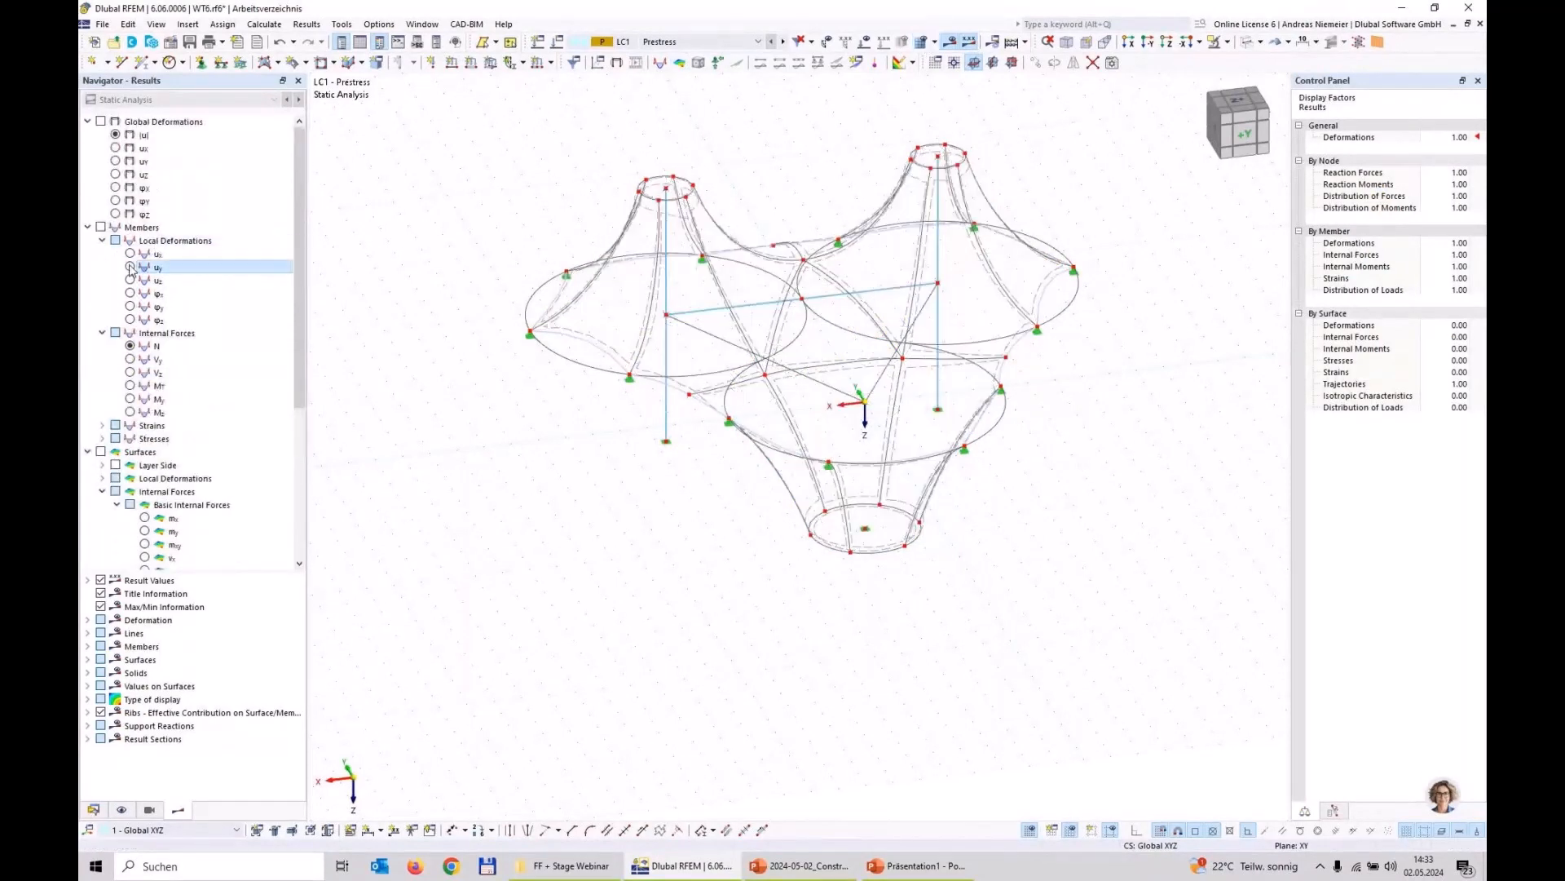
left_click(130, 267)
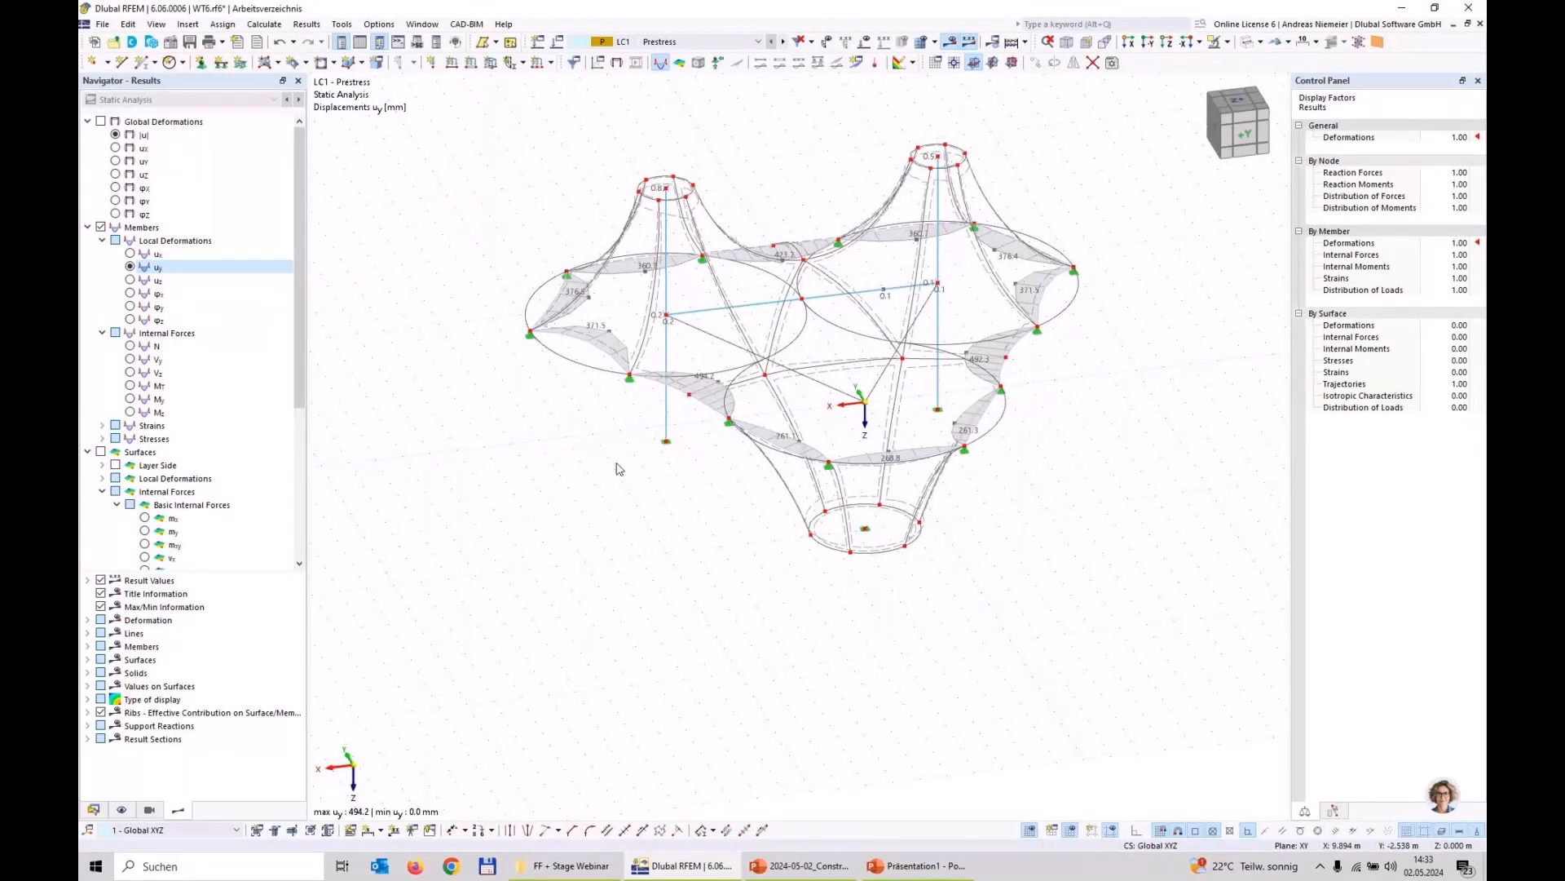
scroll(693, 391, "up", 5)
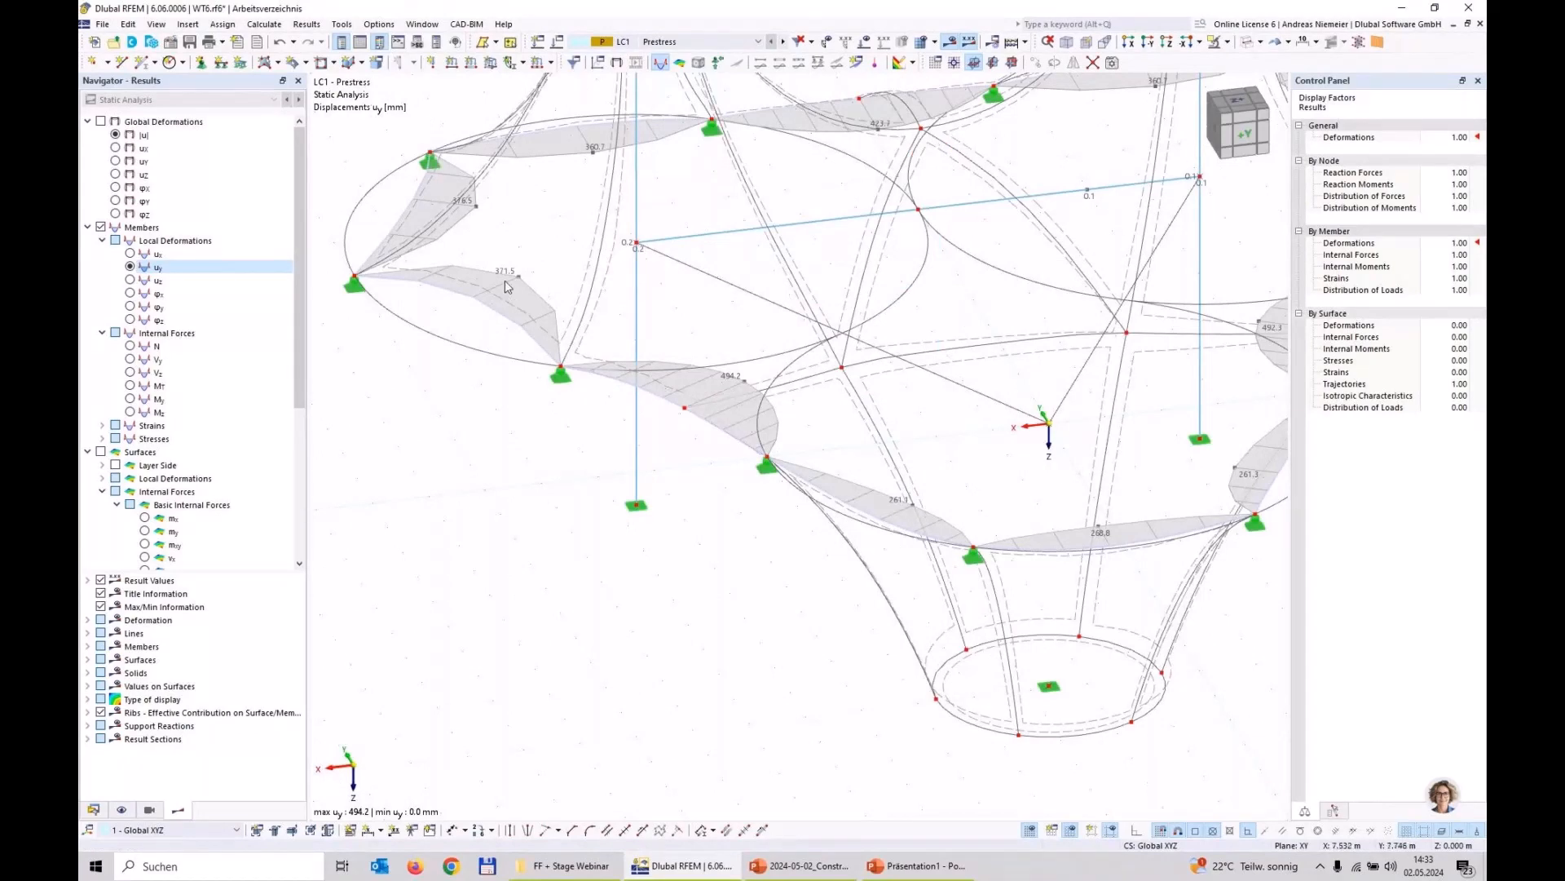
left_click(130, 280)
scroll(504, 437, "down", 3)
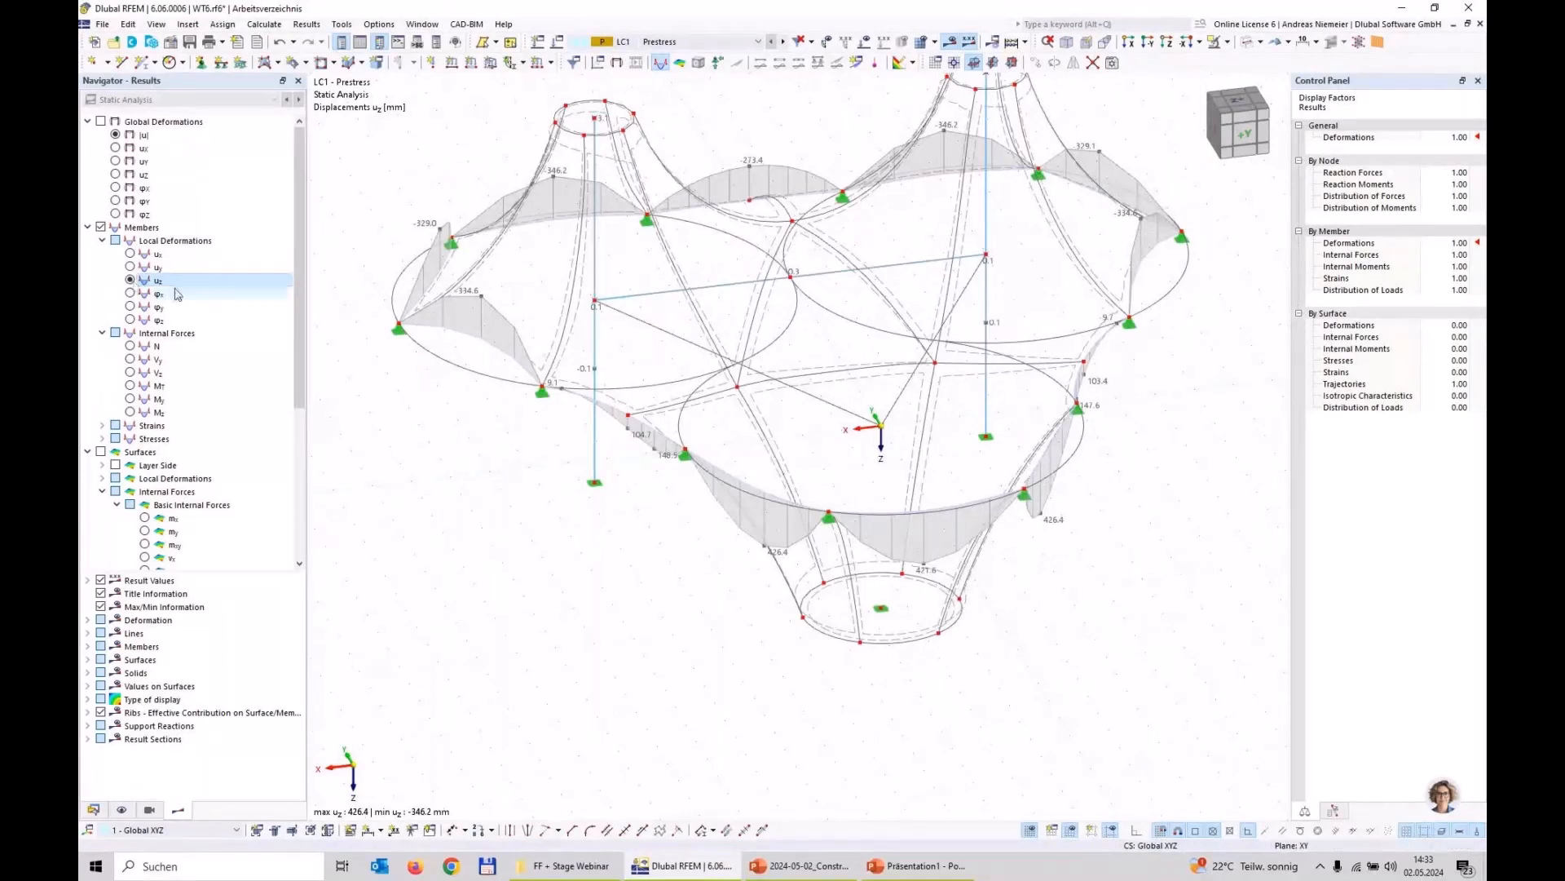
left_click(157, 267)
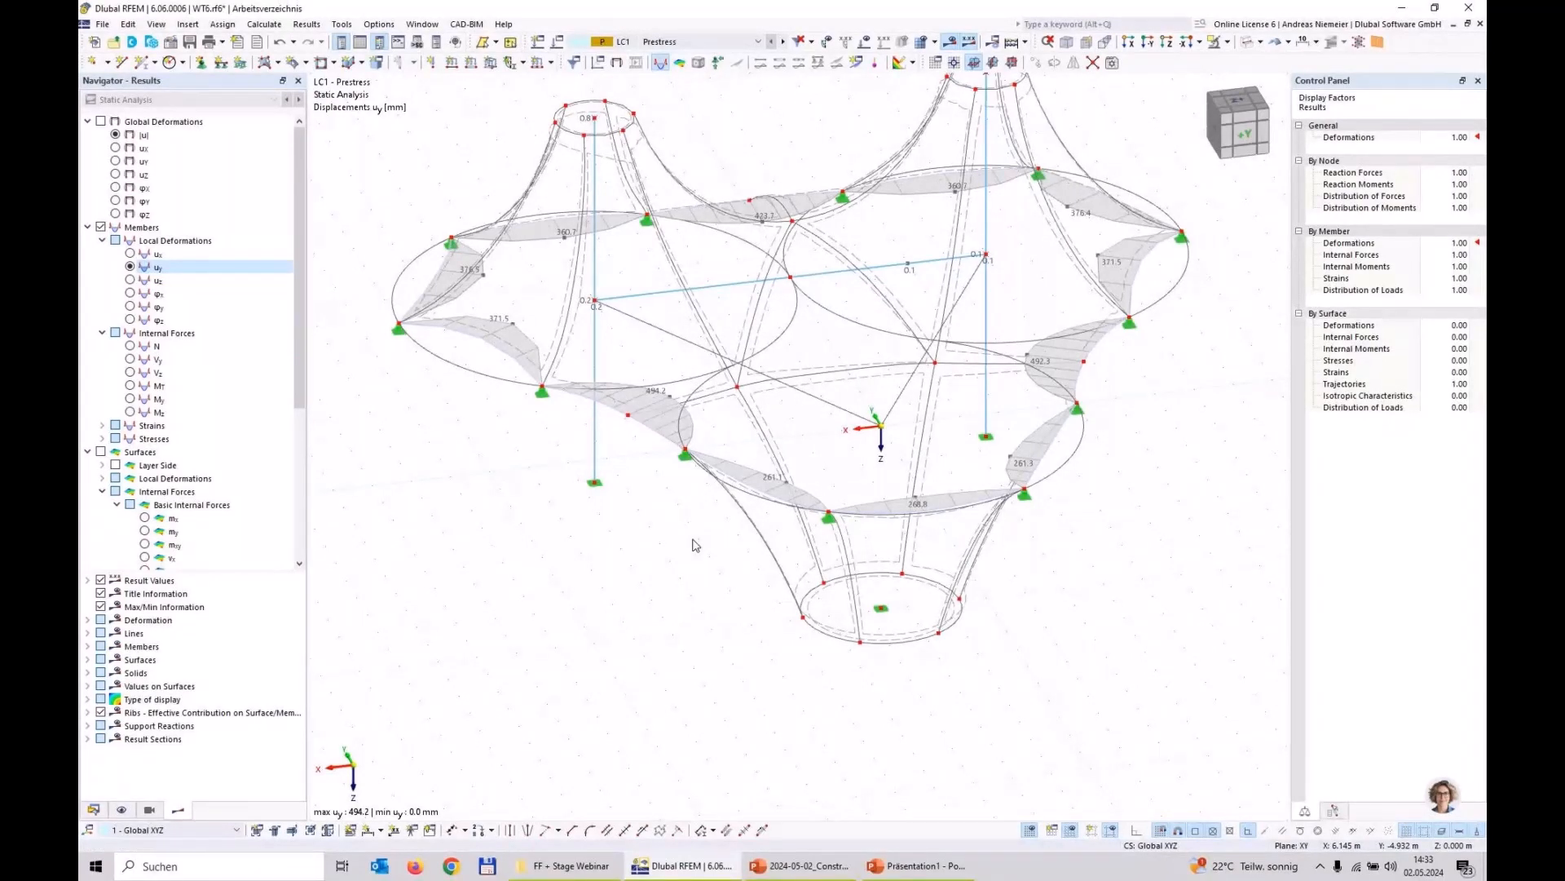
Step: Display the member axial forces N and the bending moments My in the cables and masts
left_click(157, 345)
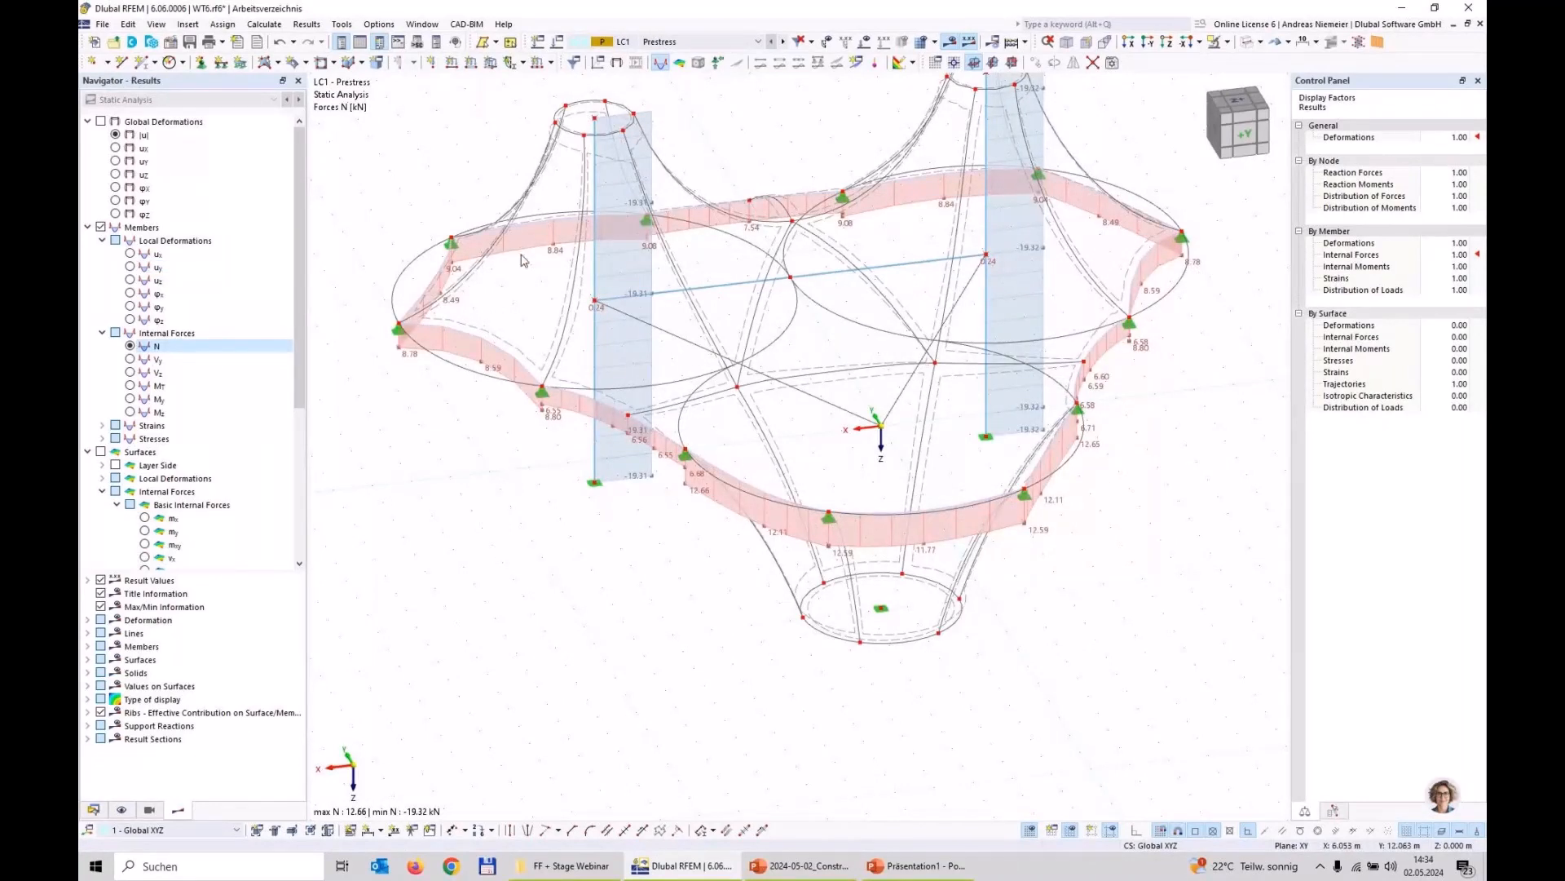
scroll(539, 499, "down", 1)
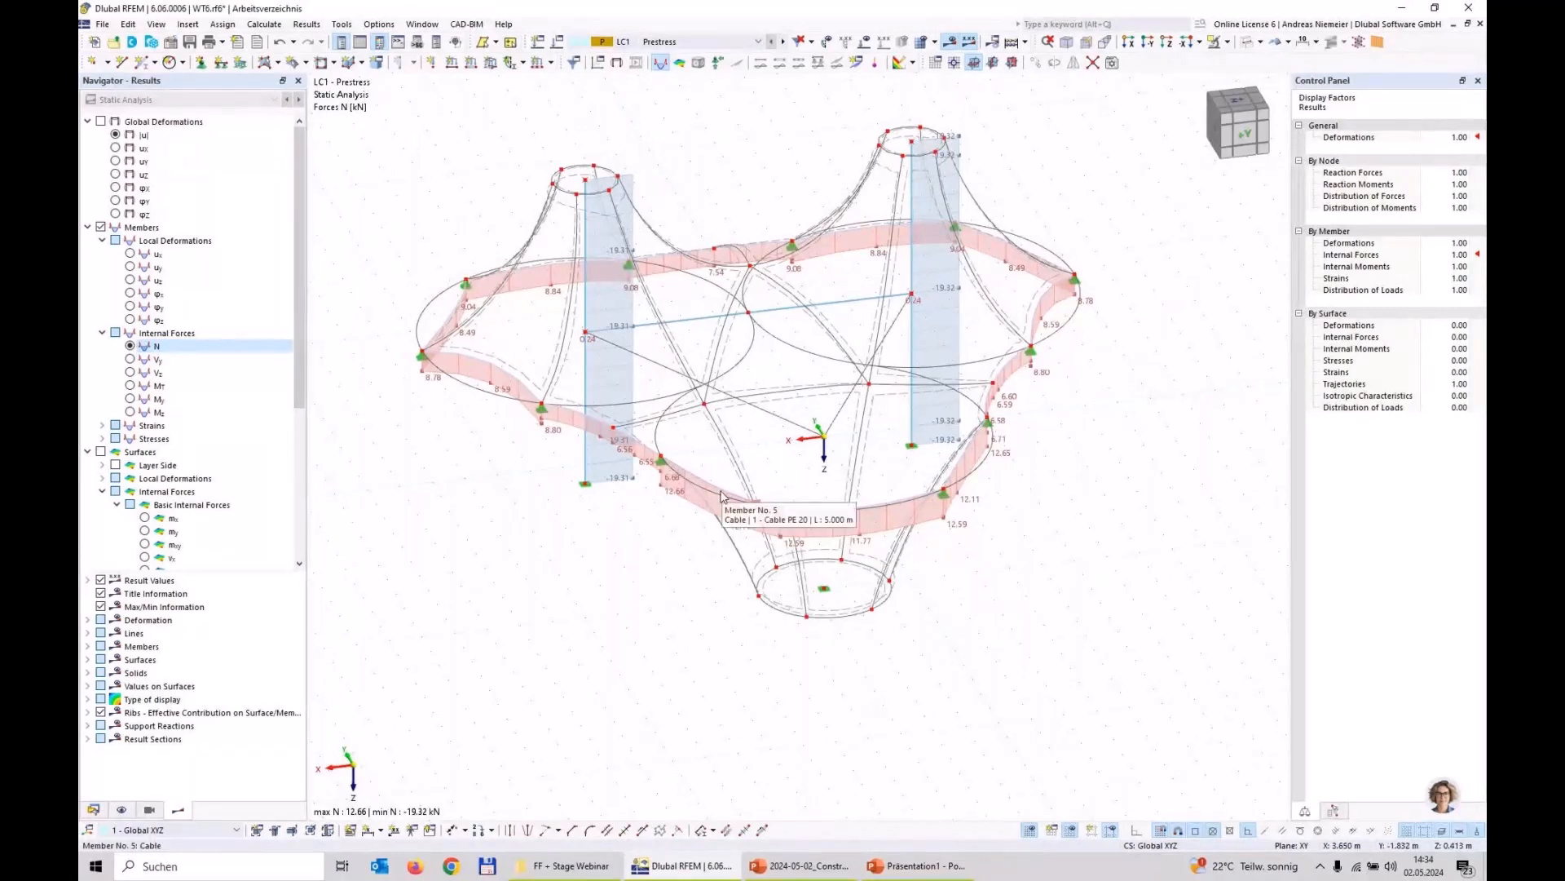
left_click(132, 400)
mouse_move(1088, 487)
middle_mouse_down("ctrl")
mouse_move(1028, 454)
mouse_move(1116, 477)
middle_mouse_up("ctrl")
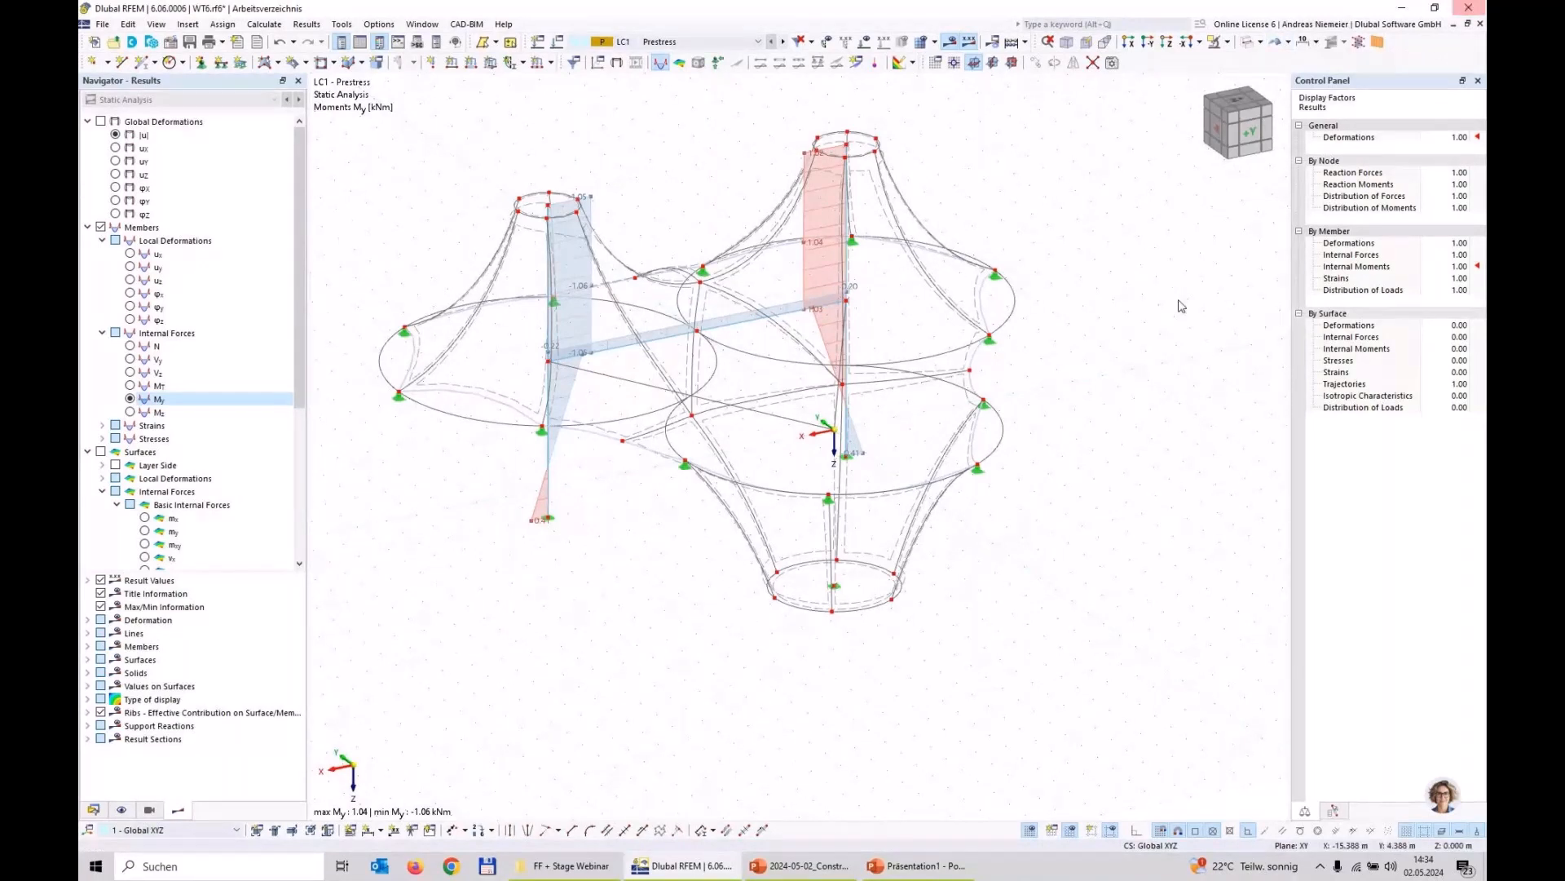
Step: Show the form-found structure as a solid rendered model and switch off the results
left_click(1247, 44)
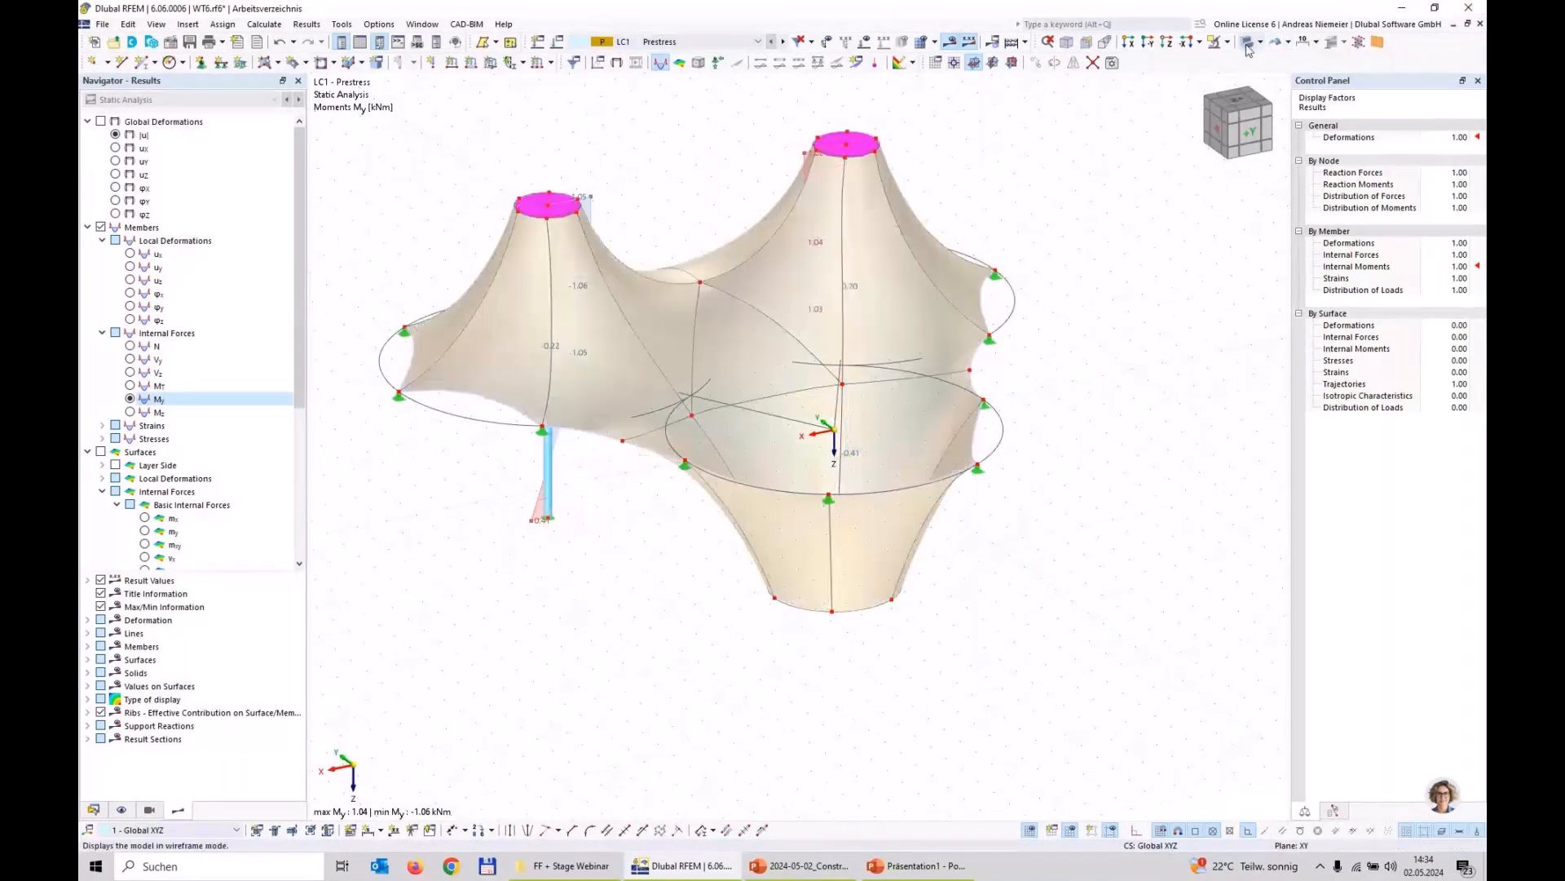
left_click(951, 44)
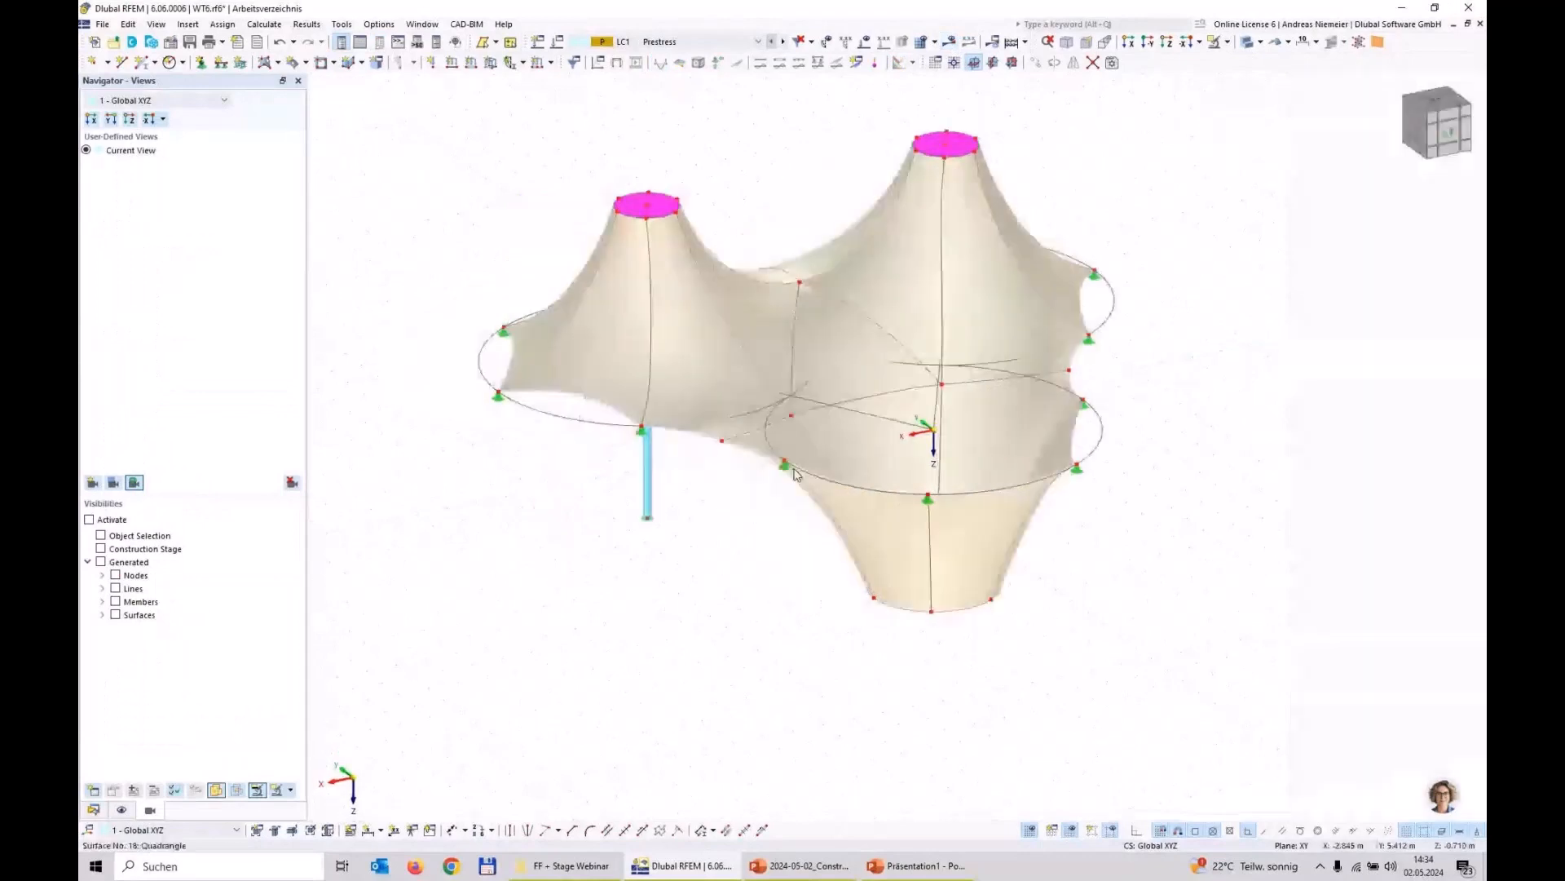
Step: Activate Camera Fly Mode and fly beneath the membrane to examine the masts and the funnel
left_click(156, 24)
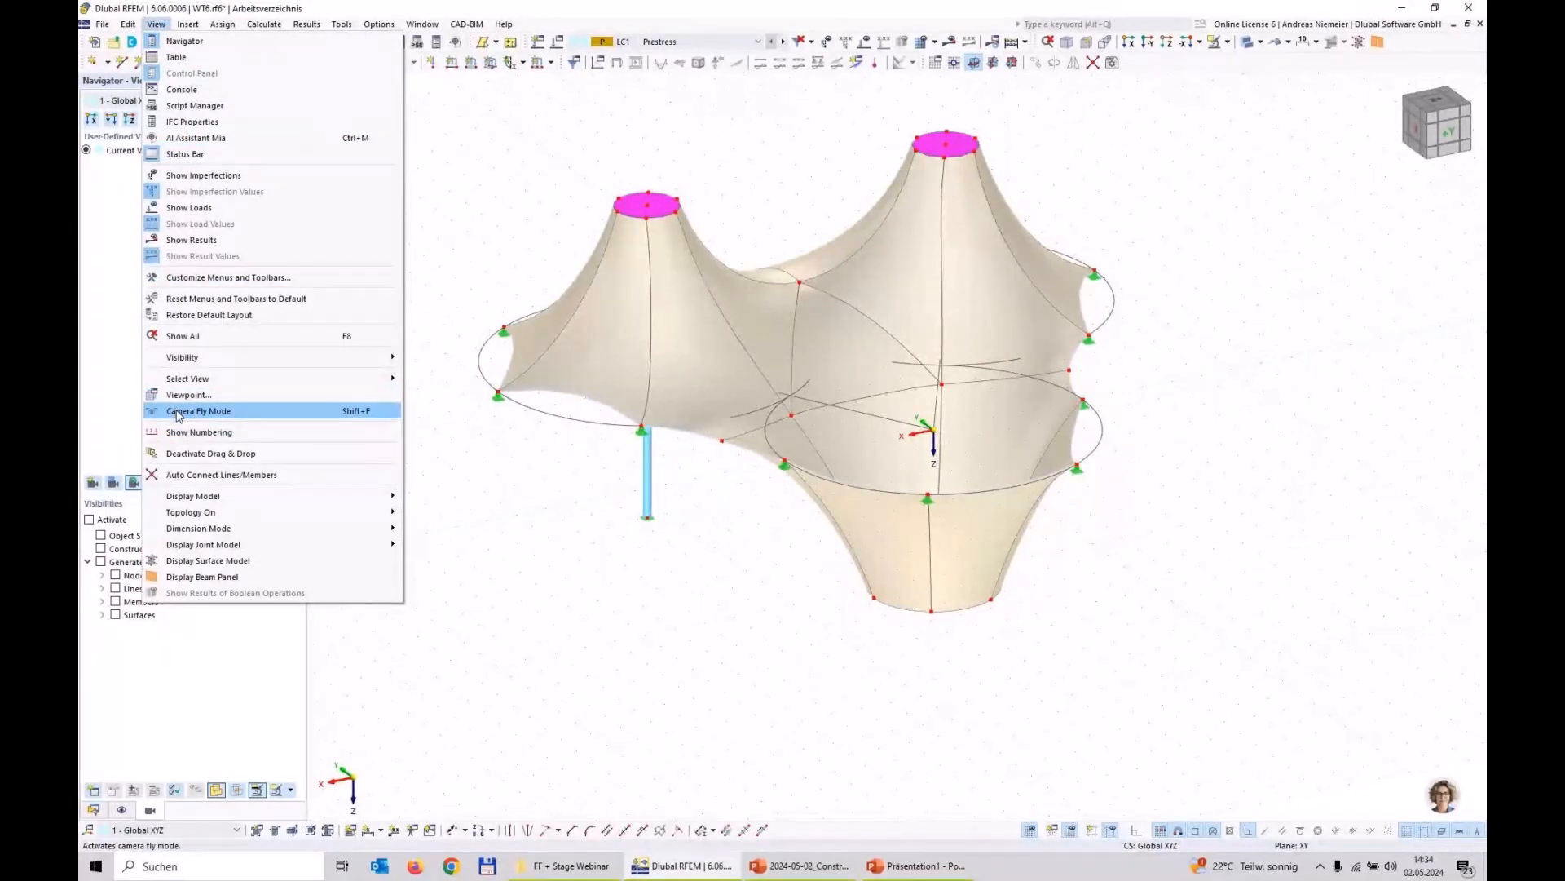
left_click(178, 412)
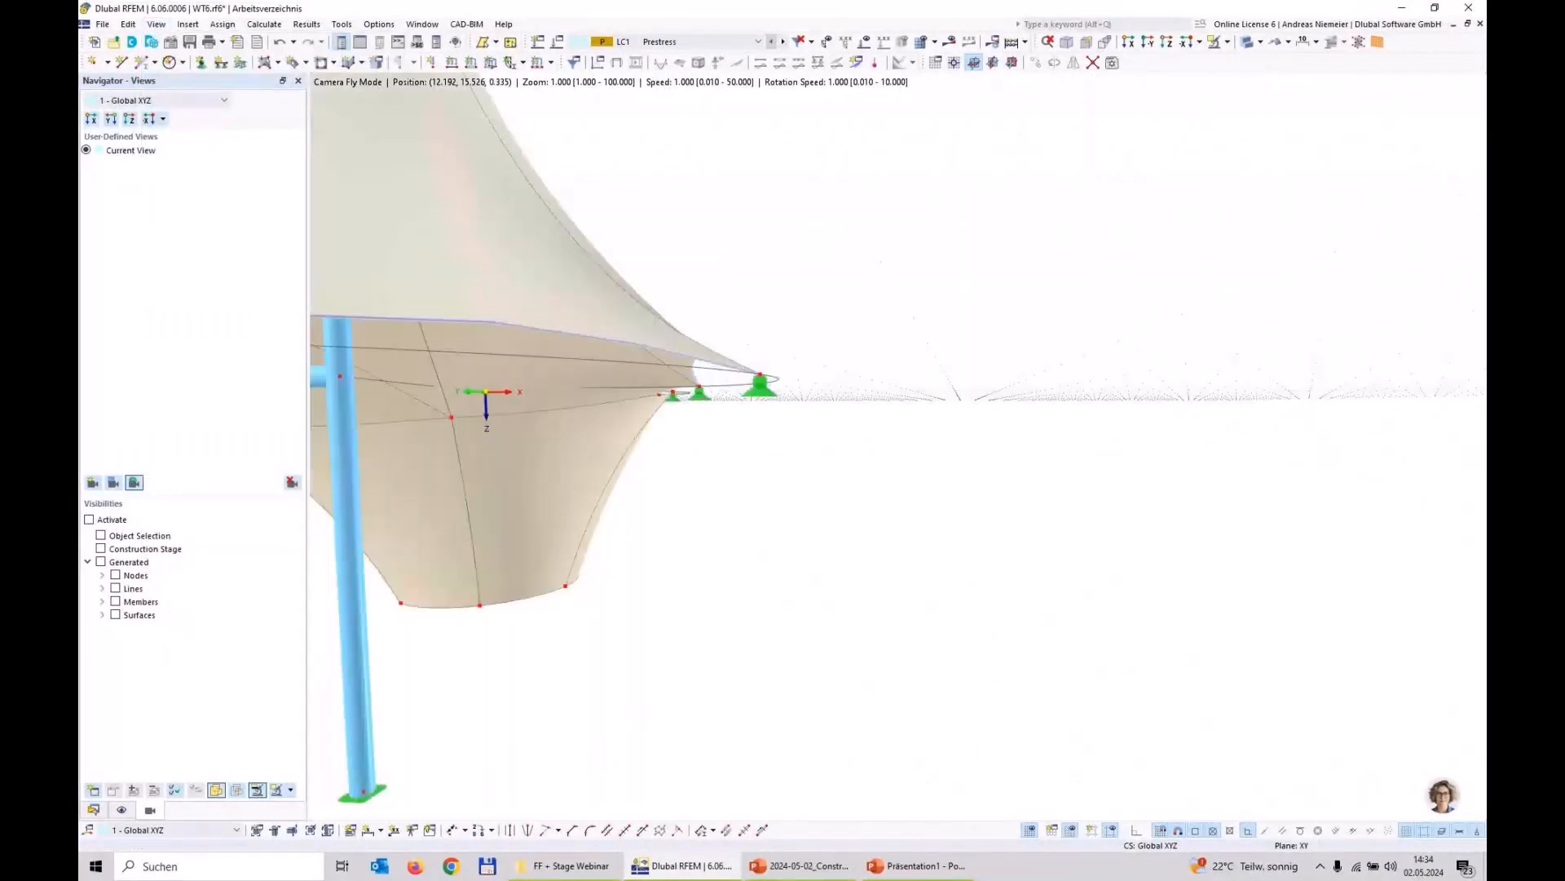
key("a")
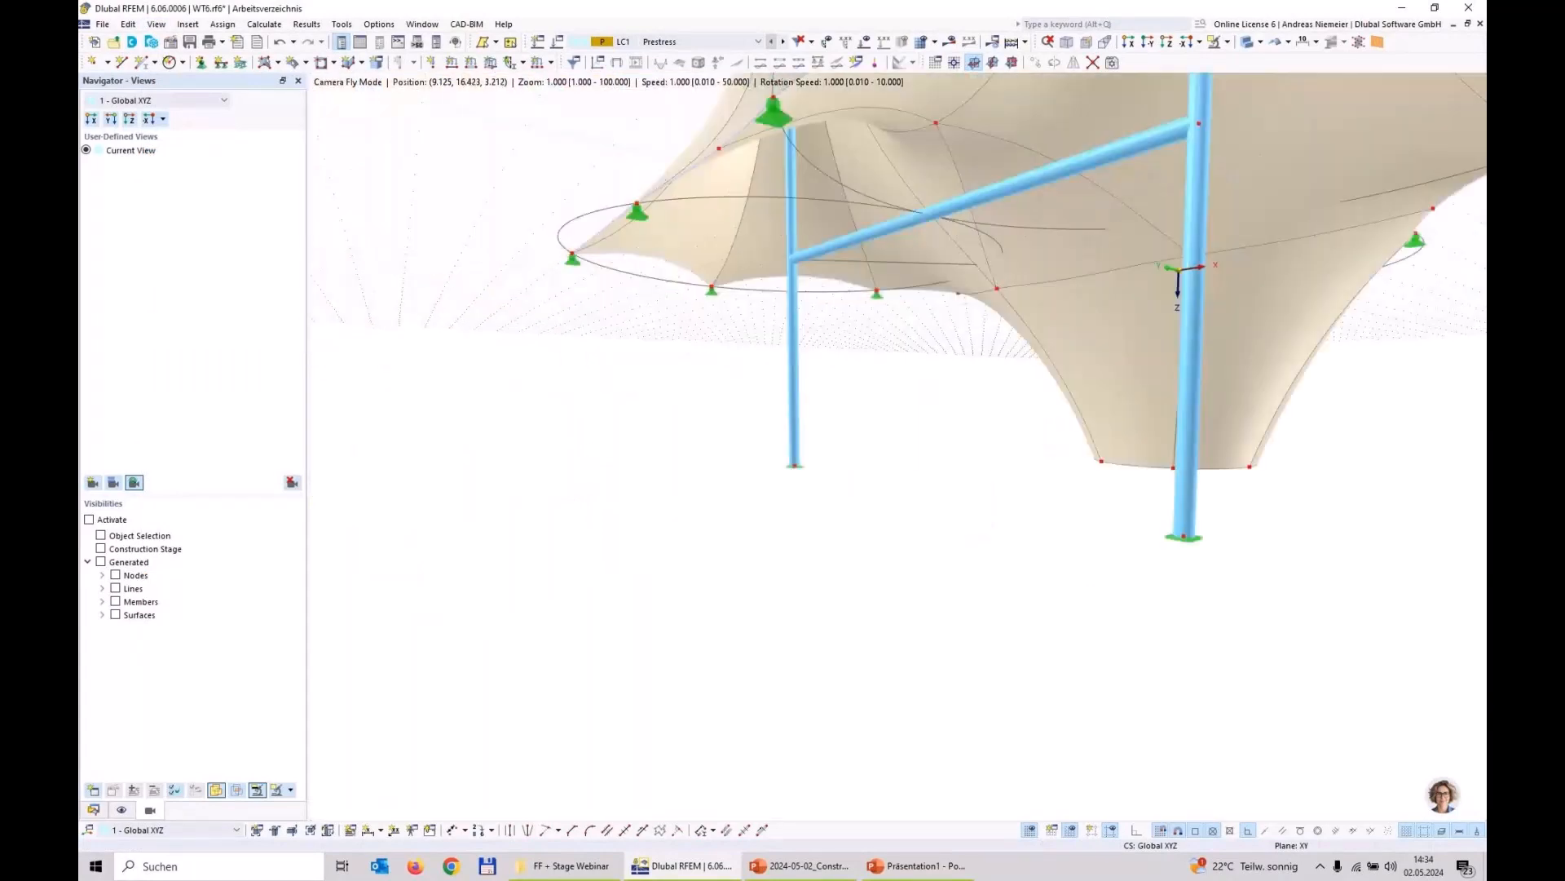
key("w")
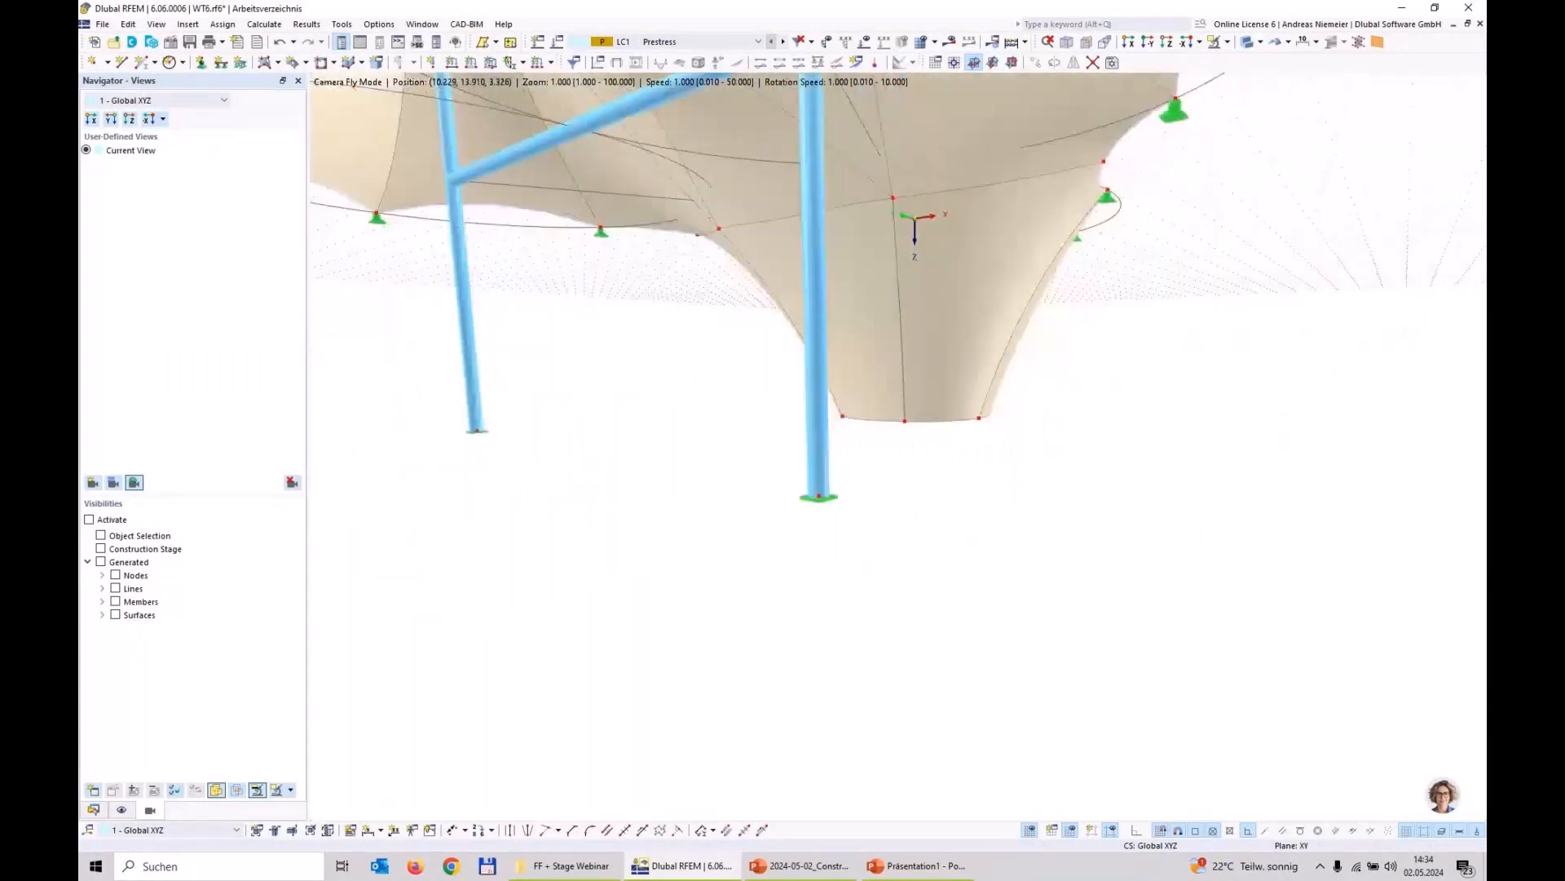
key("w")
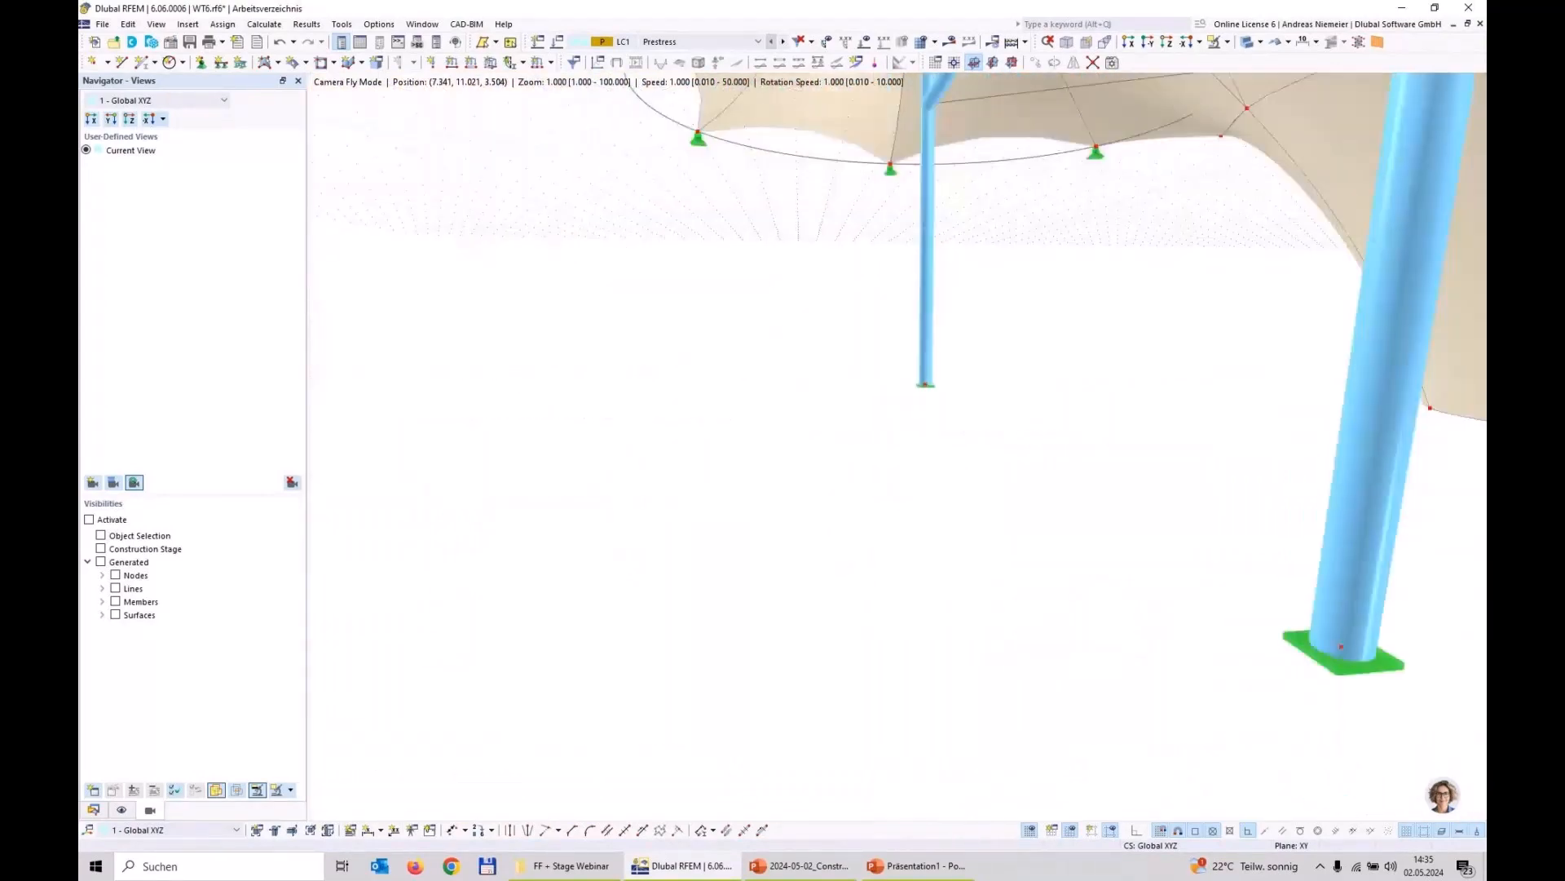
key("s")
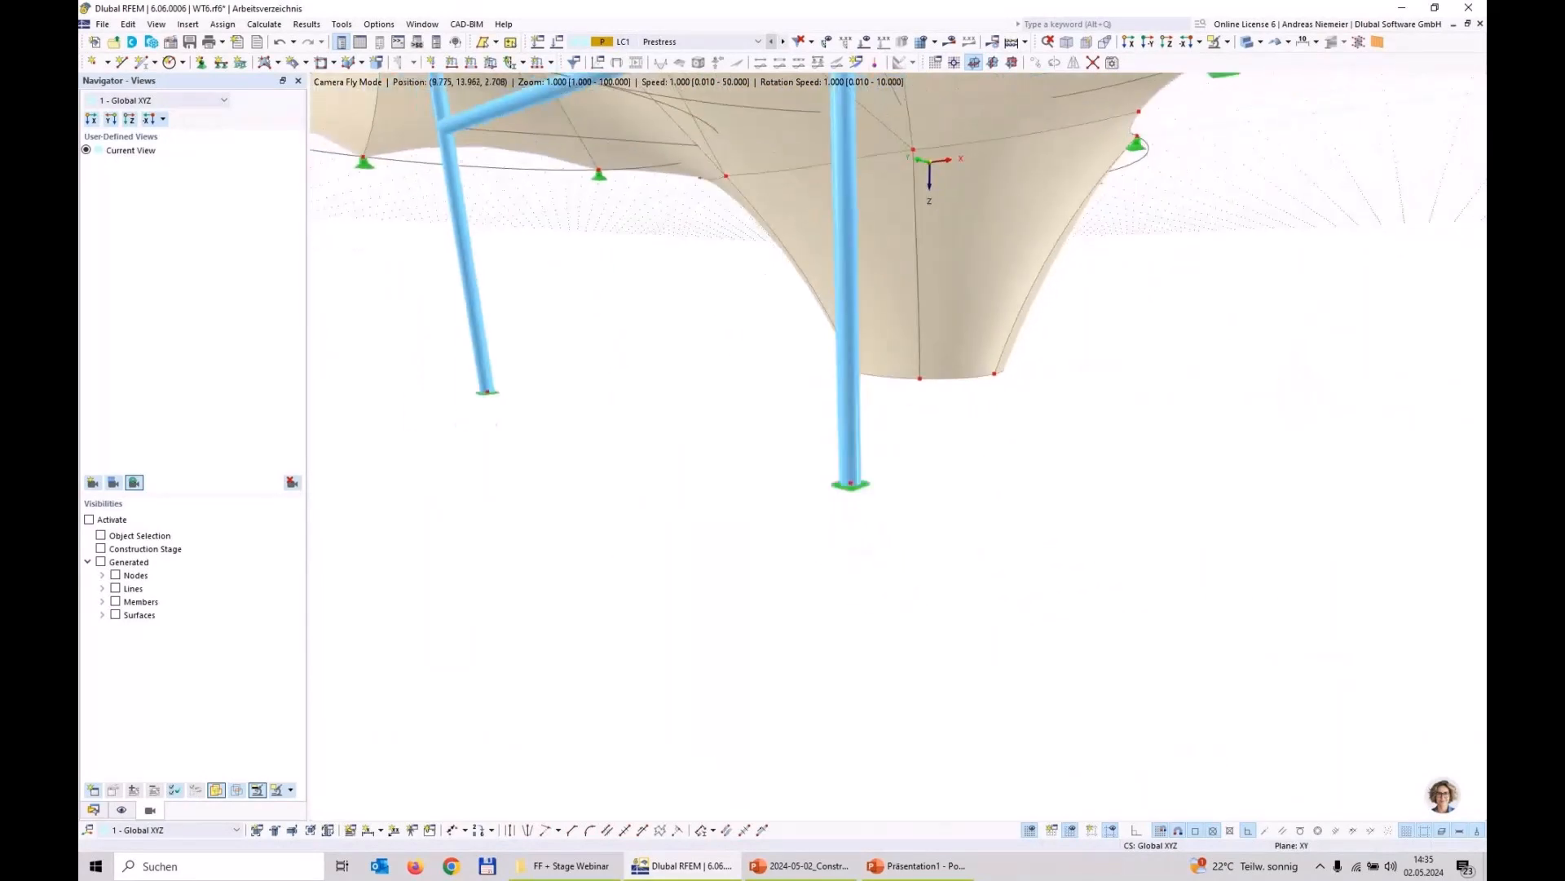
key("s")
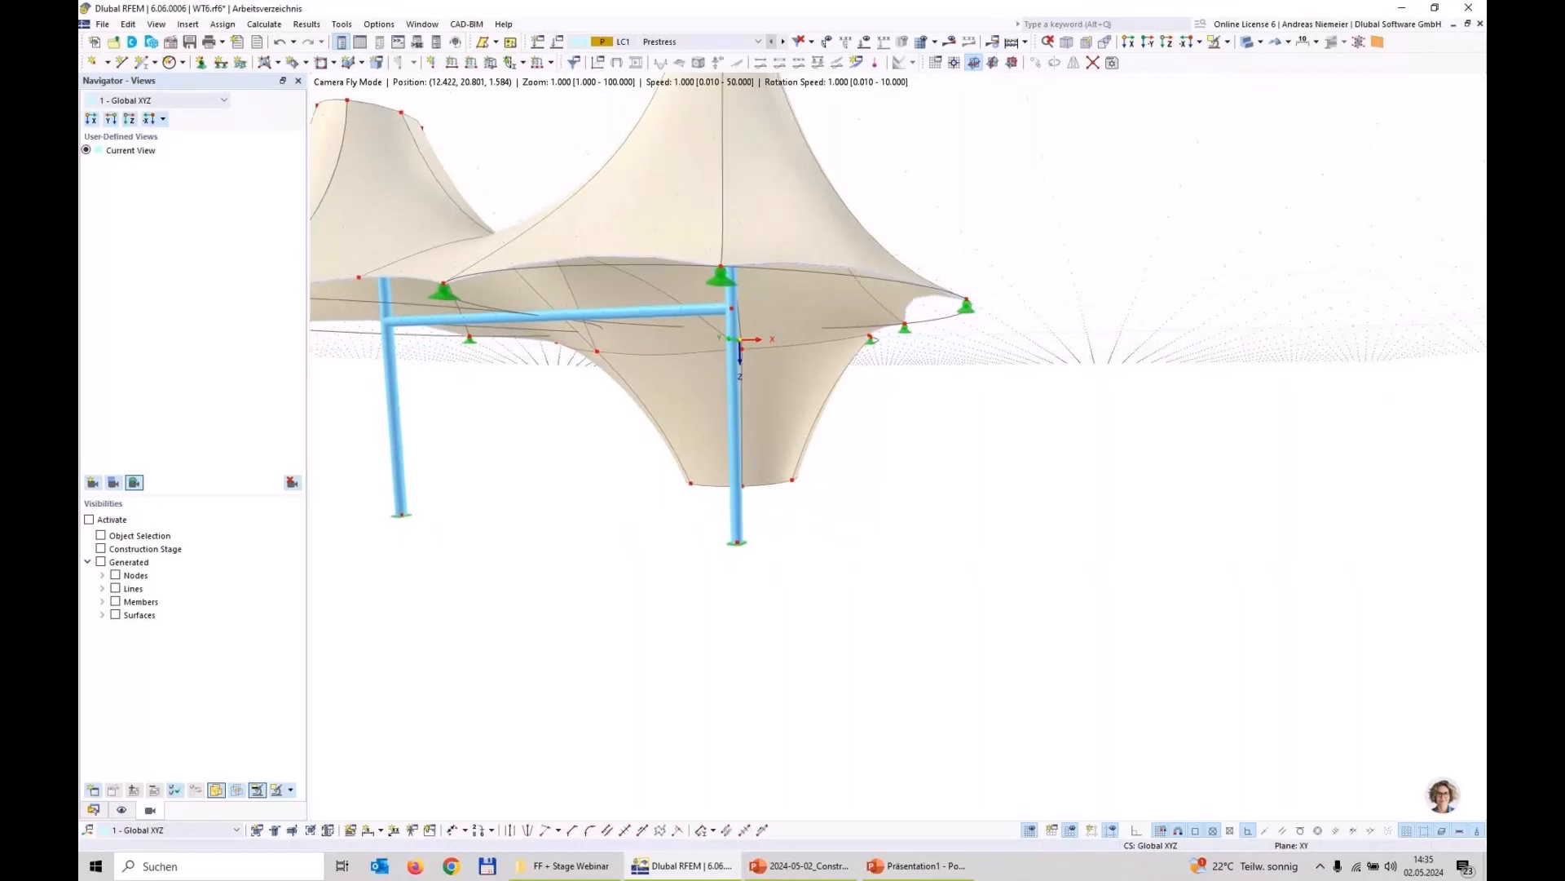
Step: Leave the camera fly mode and switch the results display on, hiding the member results and showing the surface results
key("Escape")
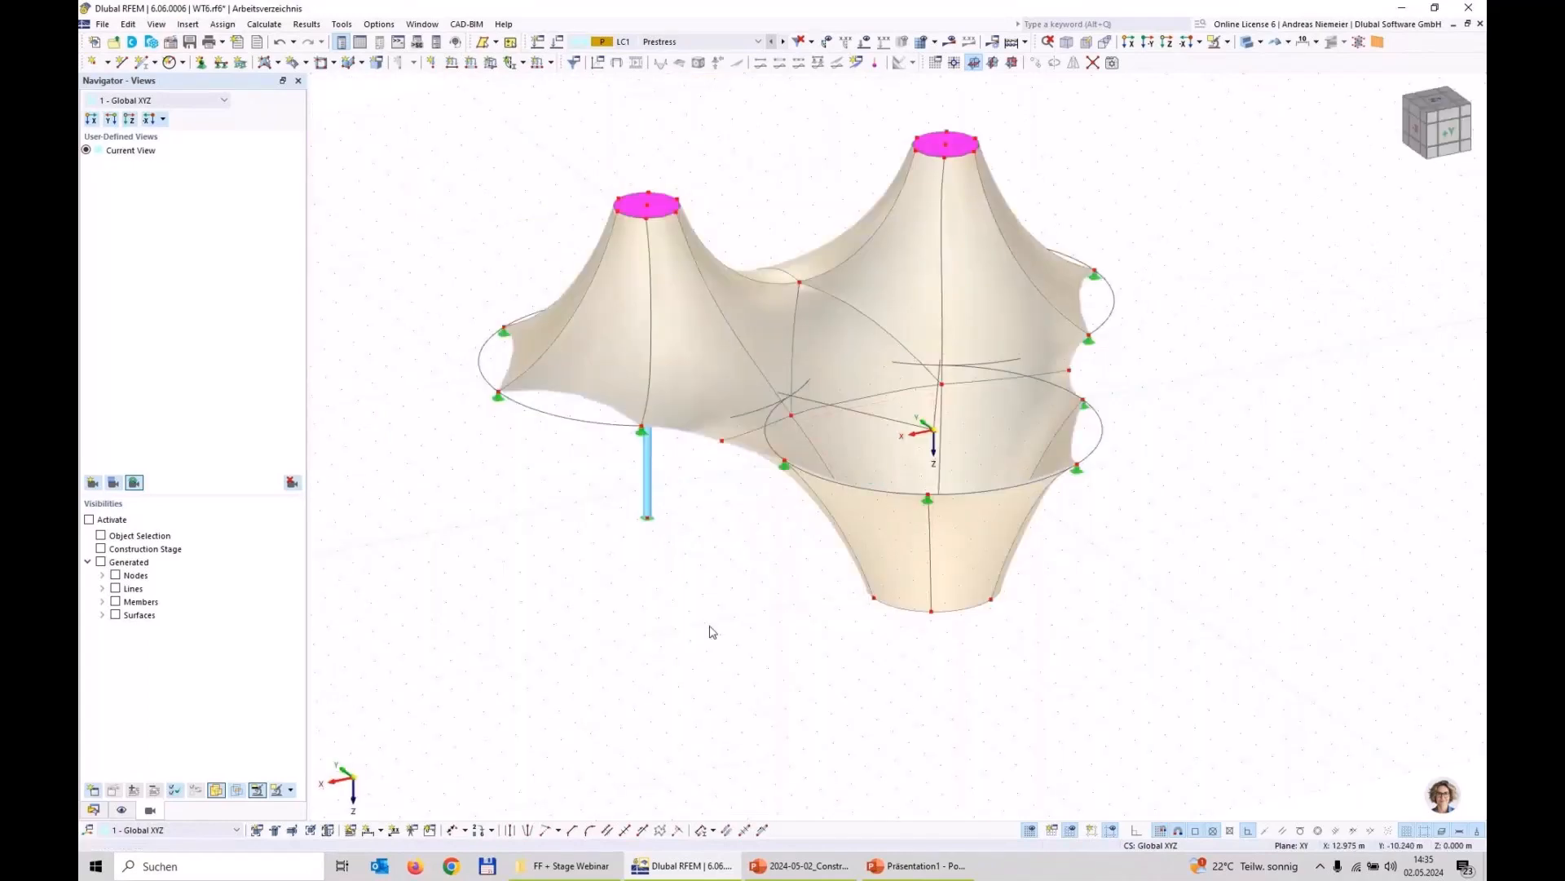
left_click(950, 42)
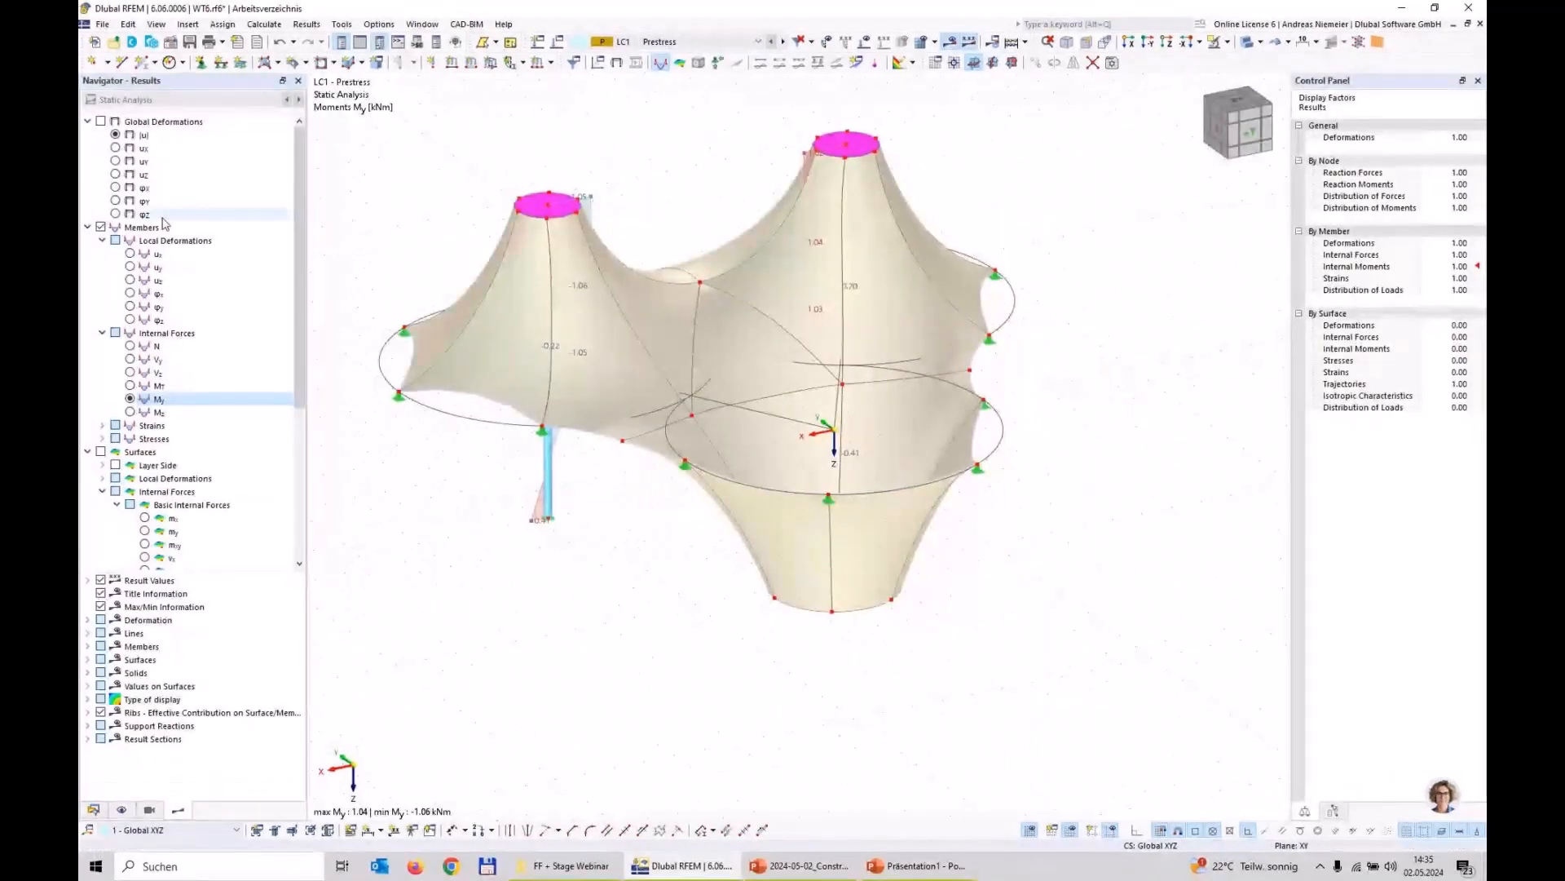
left_click(100, 226)
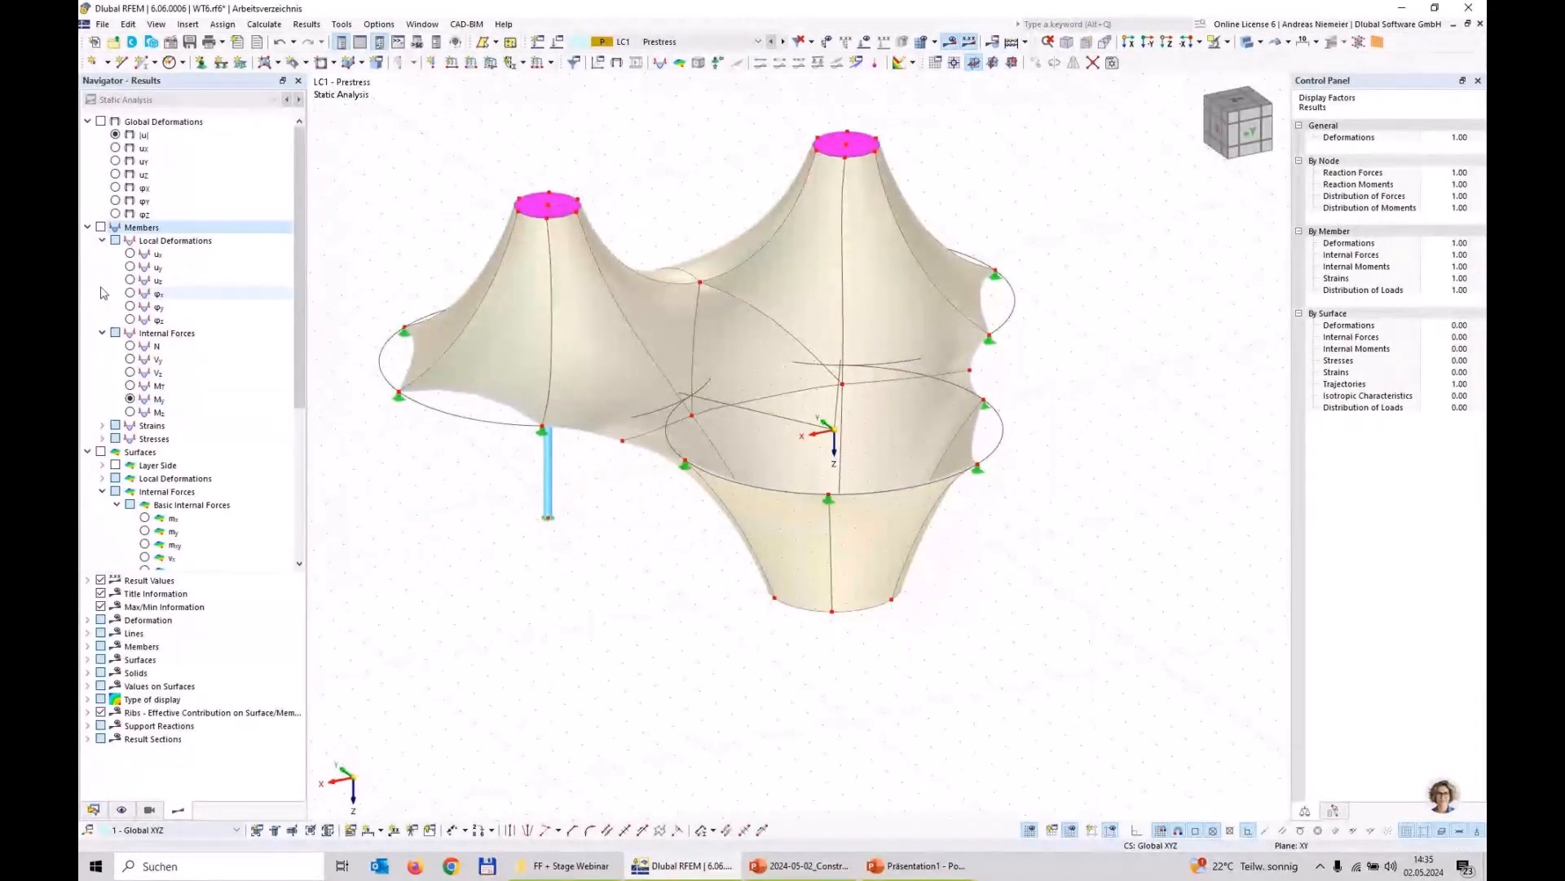
left_click(101, 453)
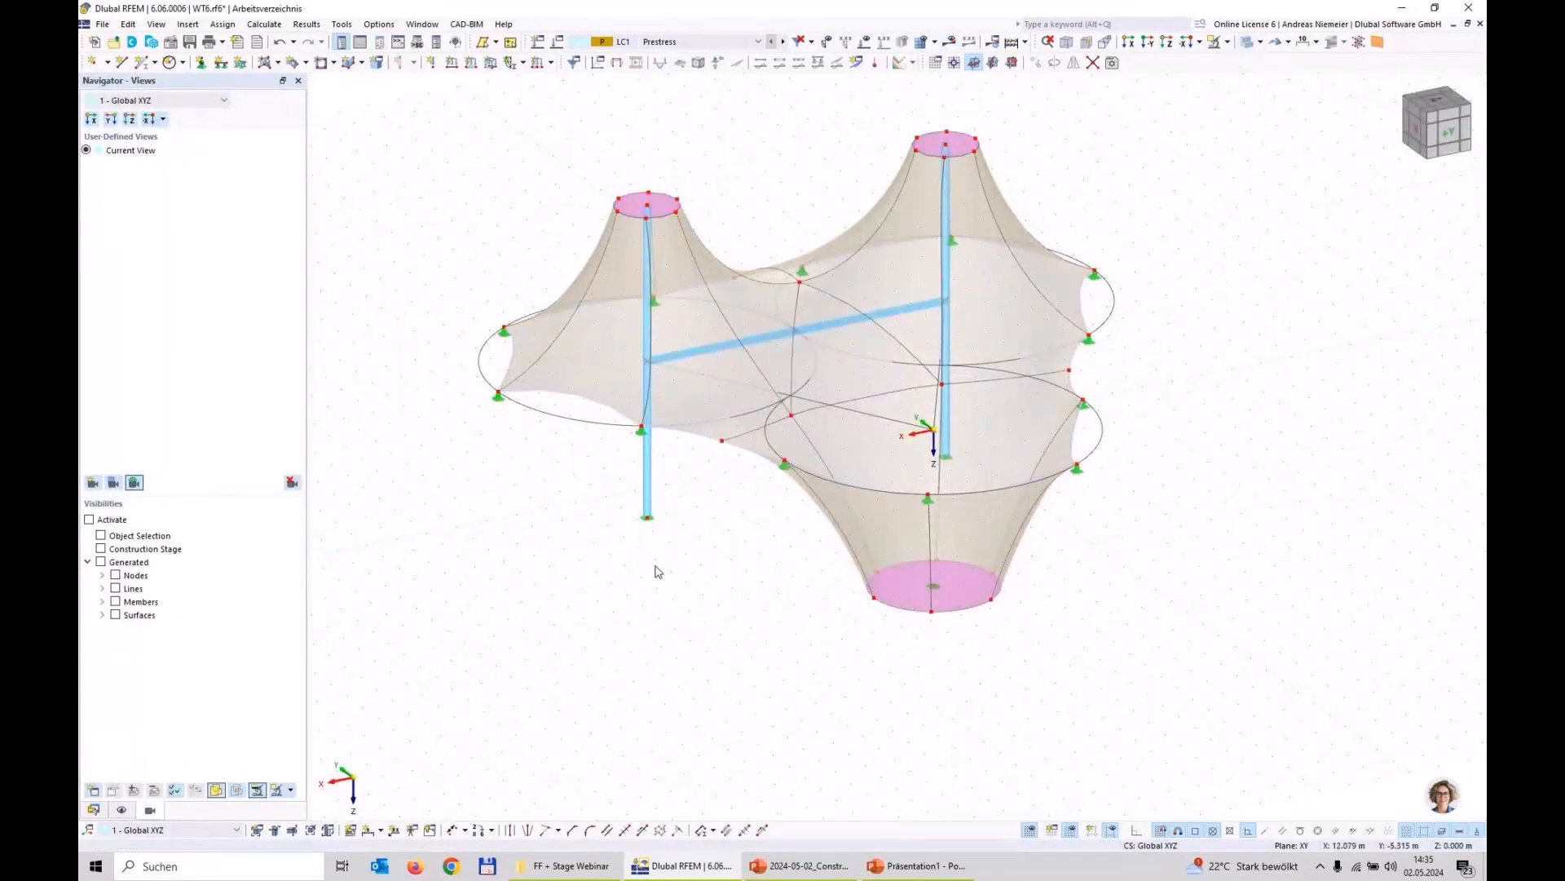
Step: Create a node midway between the base nodes of the two masts, at 50 % of their distance
middle_click_drag(659, 572, 683, 569)
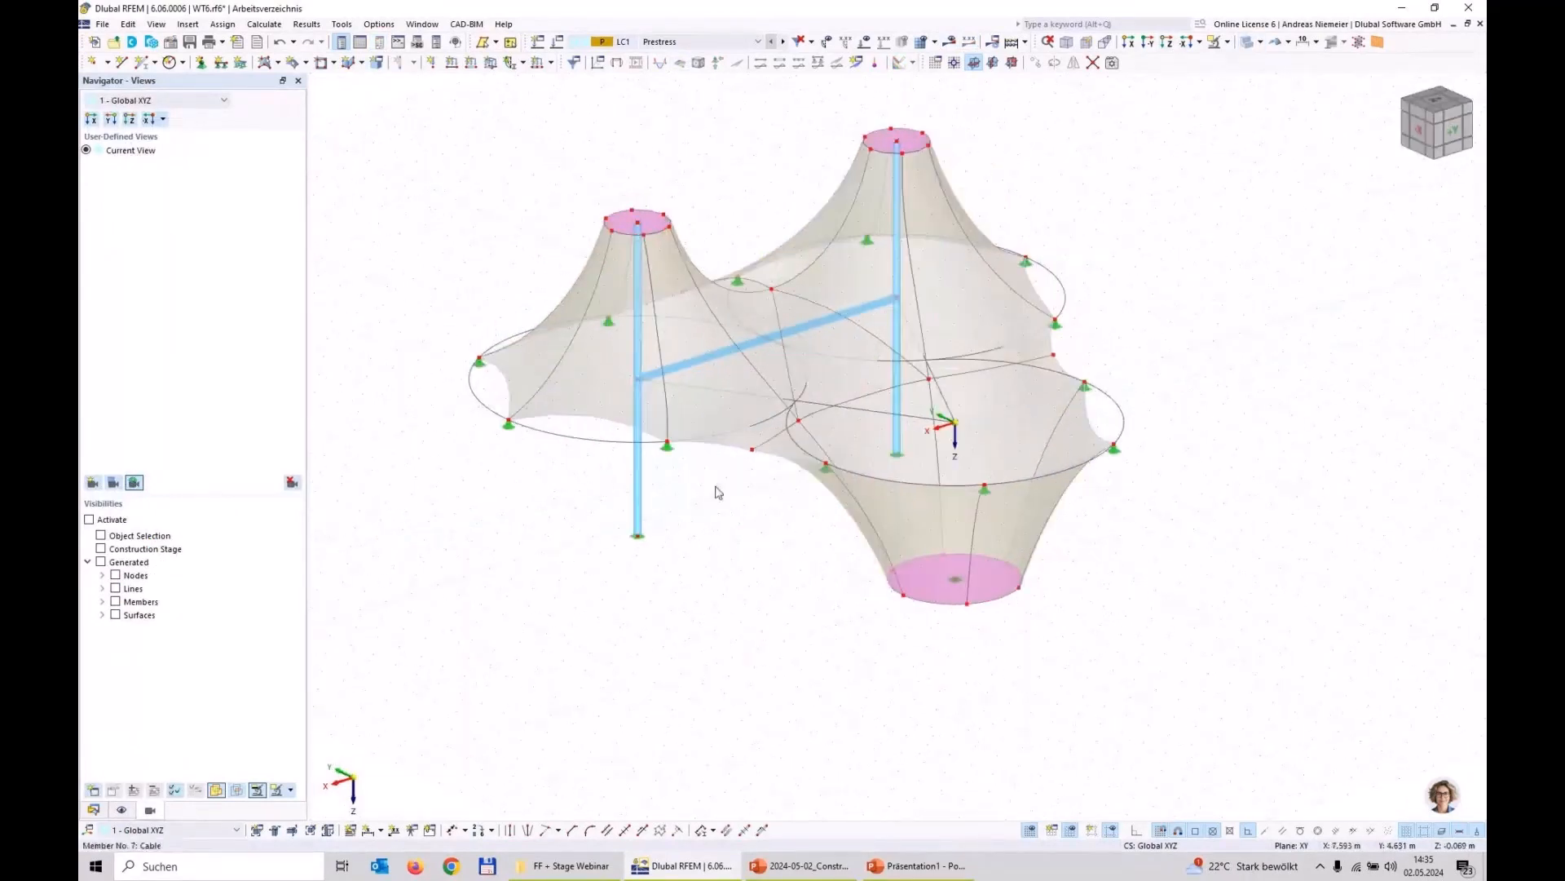
left_click(107, 62)
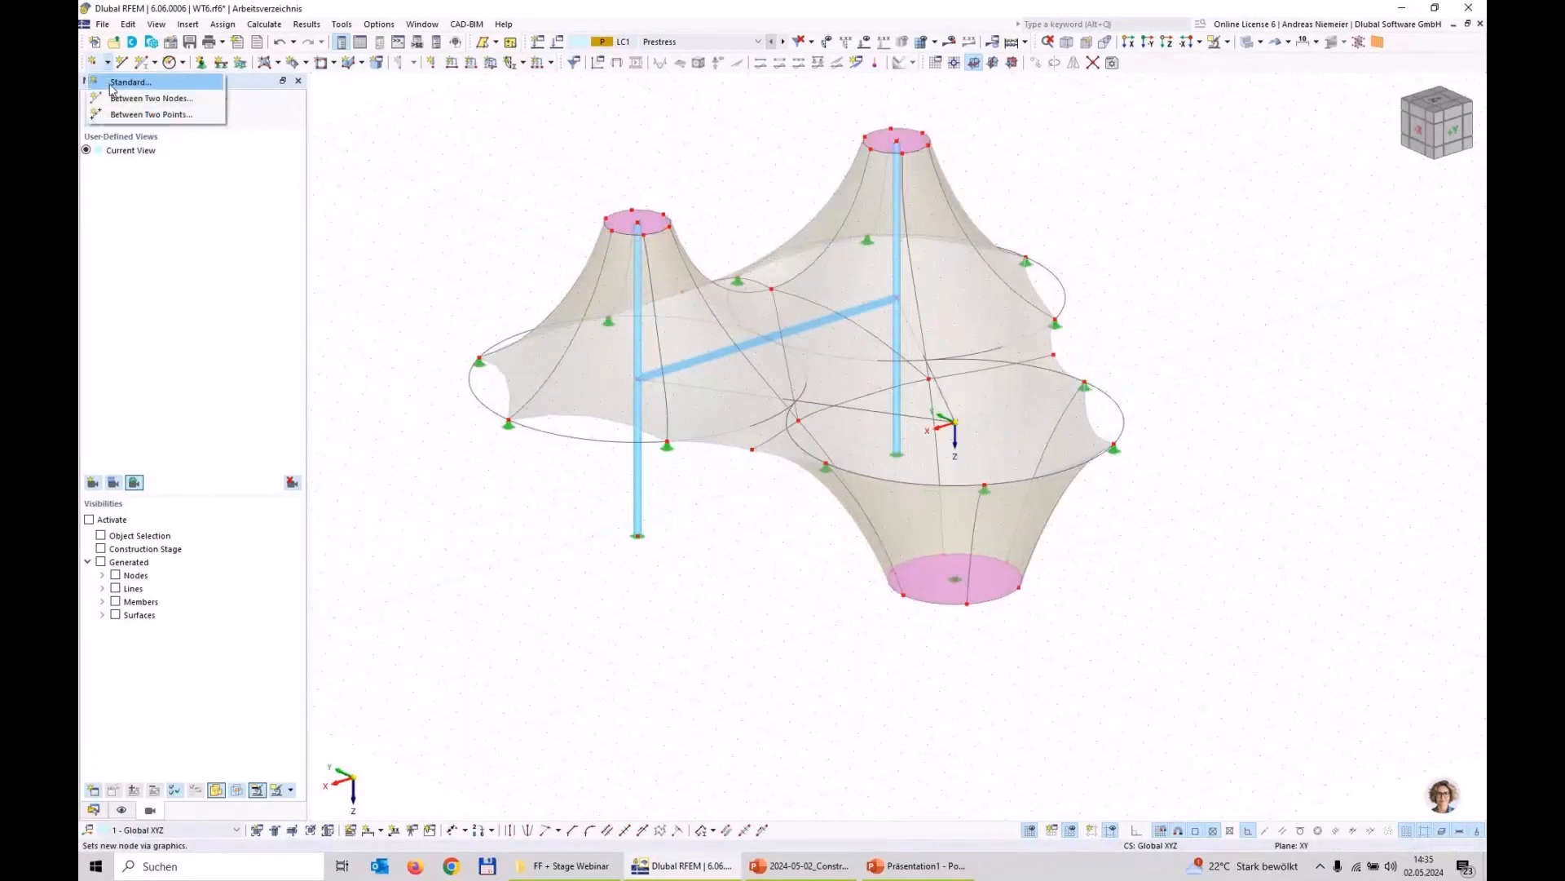
left_click(115, 98)
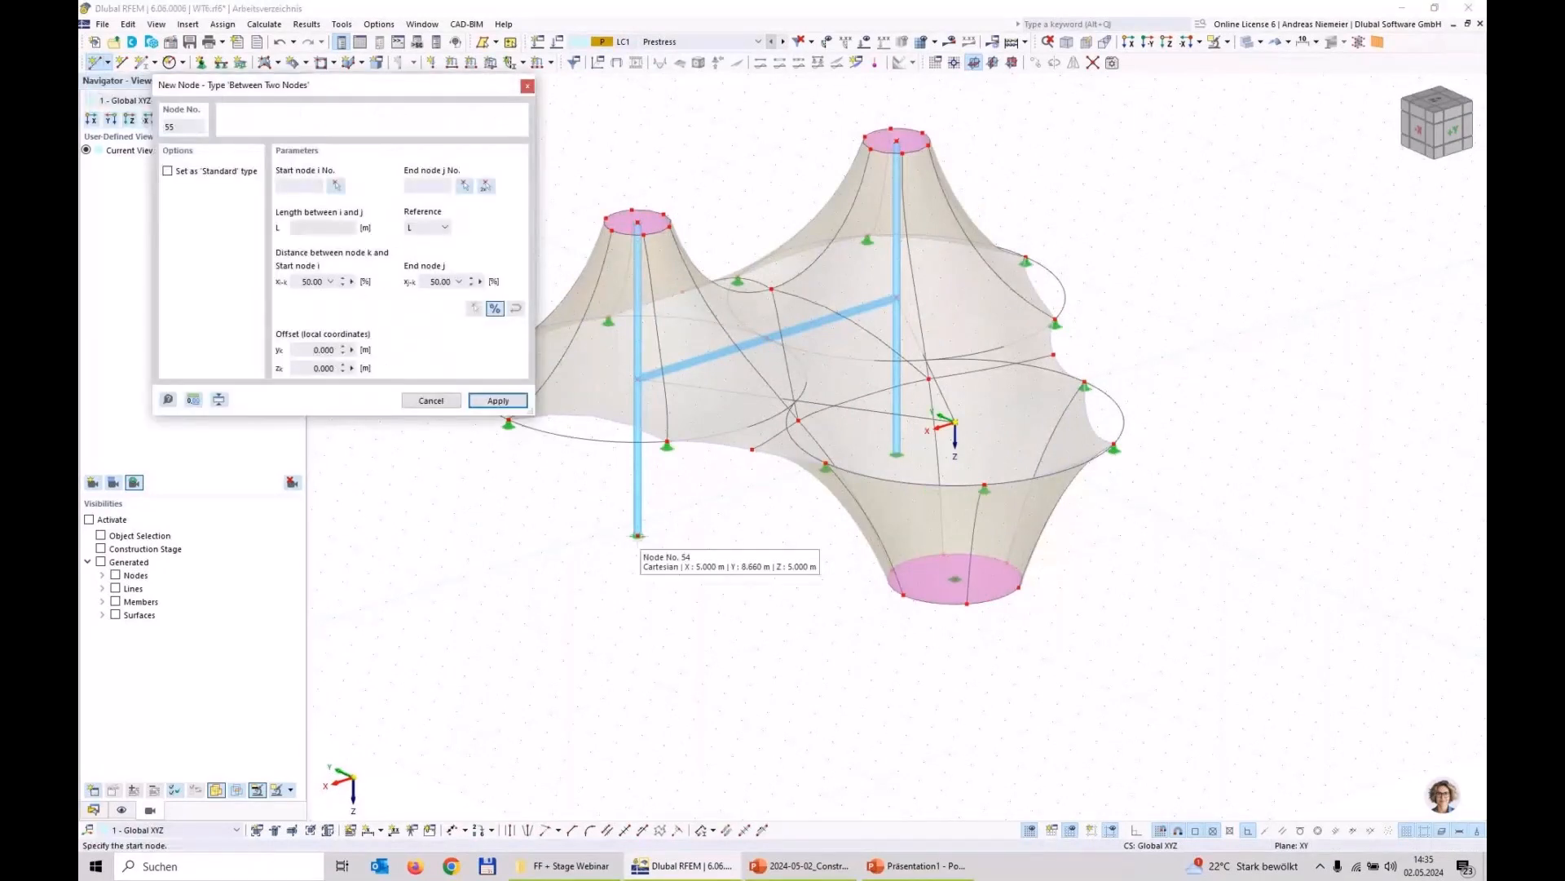
left_click(897, 453)
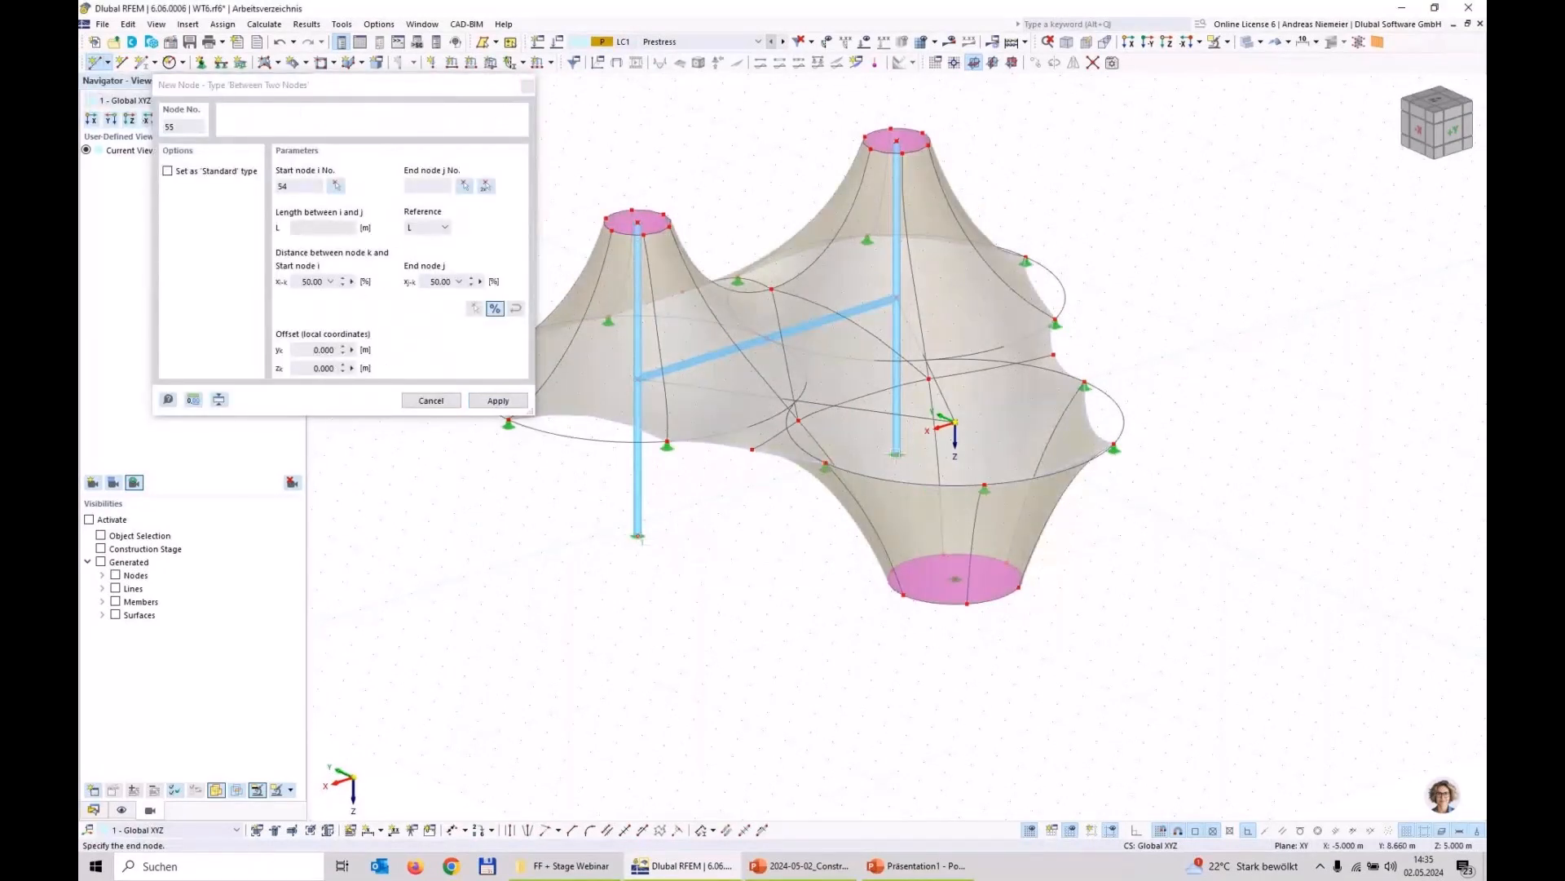
left_click(638, 536)
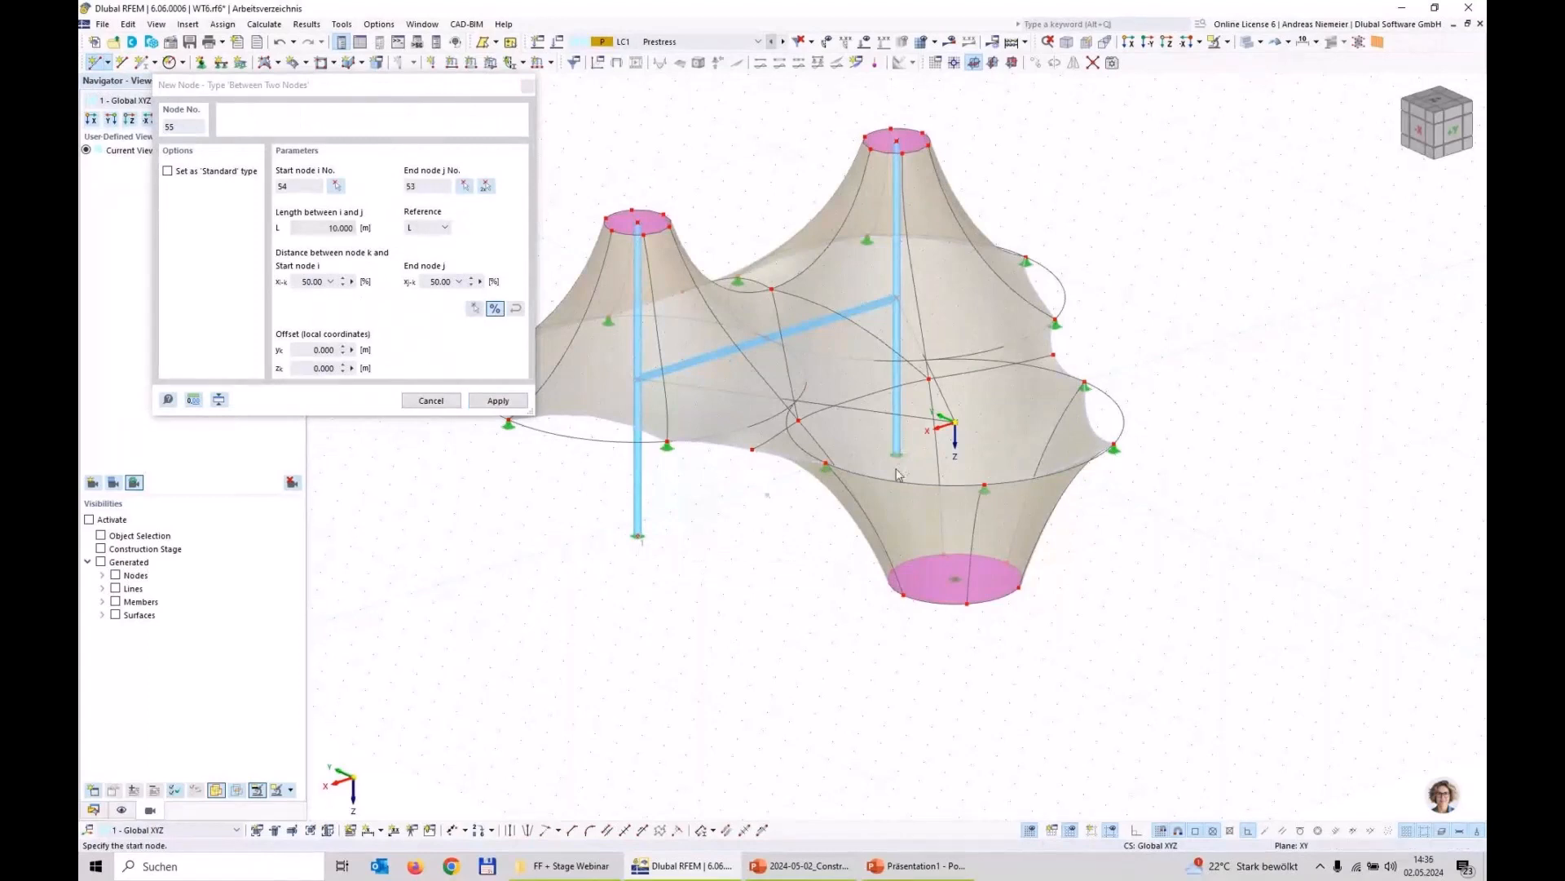
left_click(497, 400)
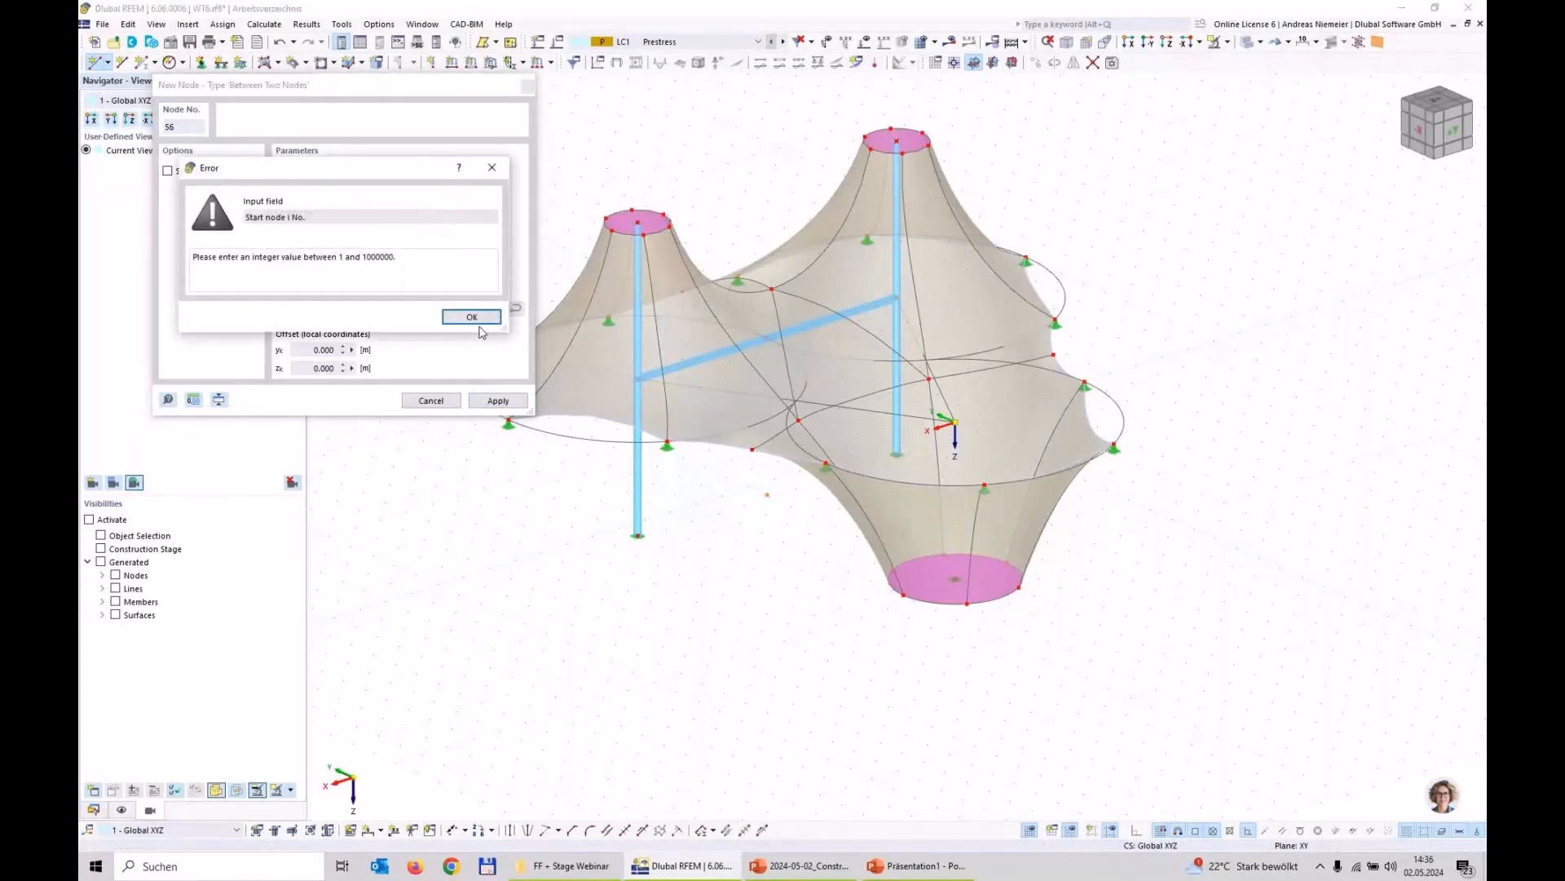
left_click(472, 317)
key("Escape")
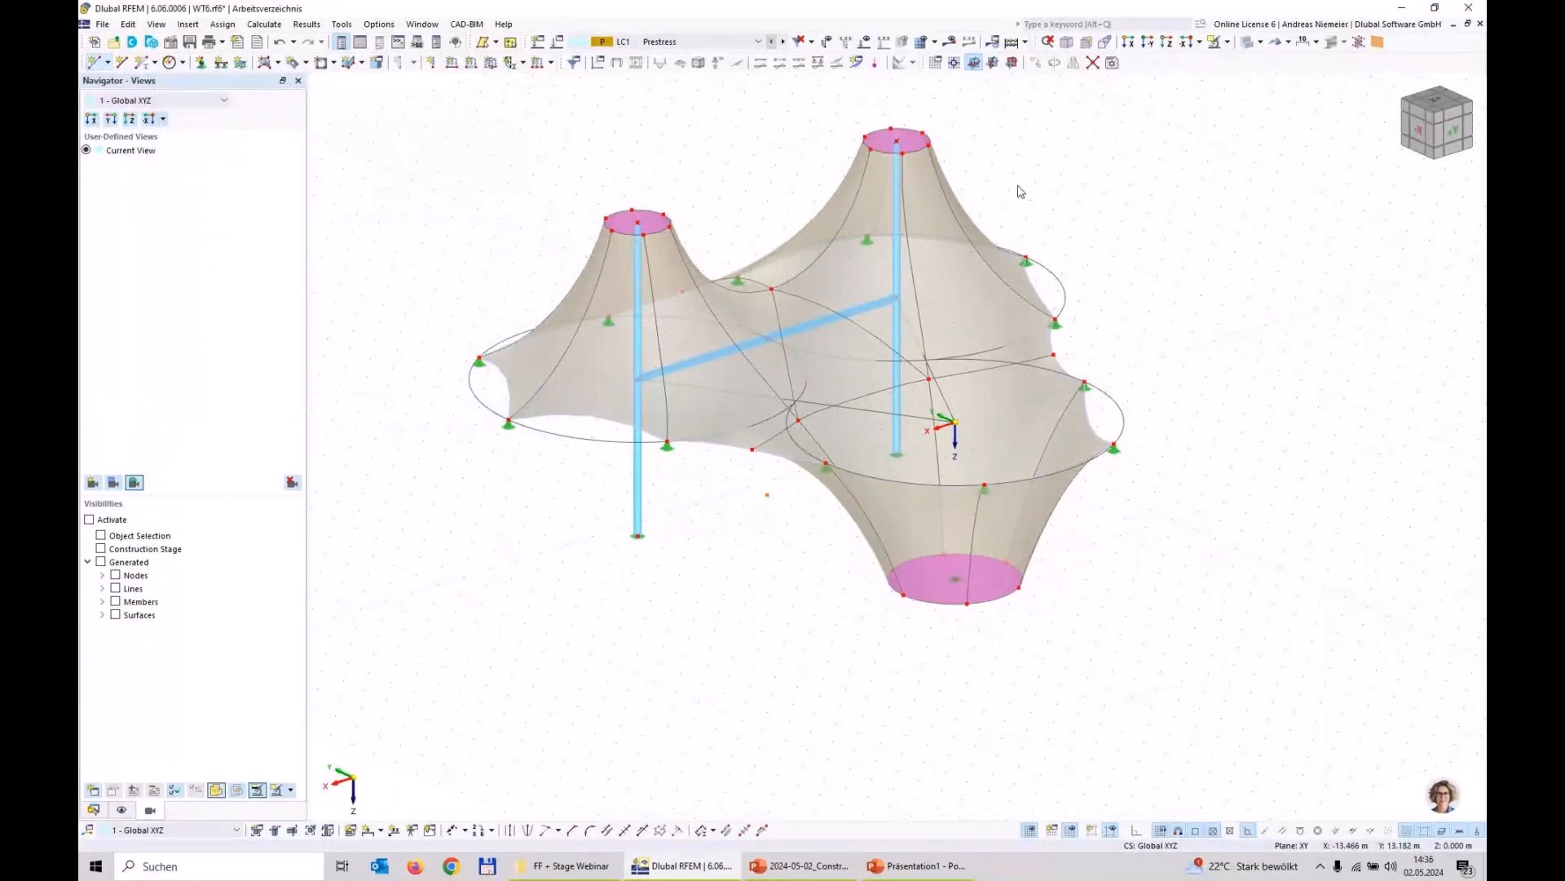
Step: Set the work plane to XZ with its origin at the midpoint node between the mast bases and view the model along Y
left_click(1011, 63)
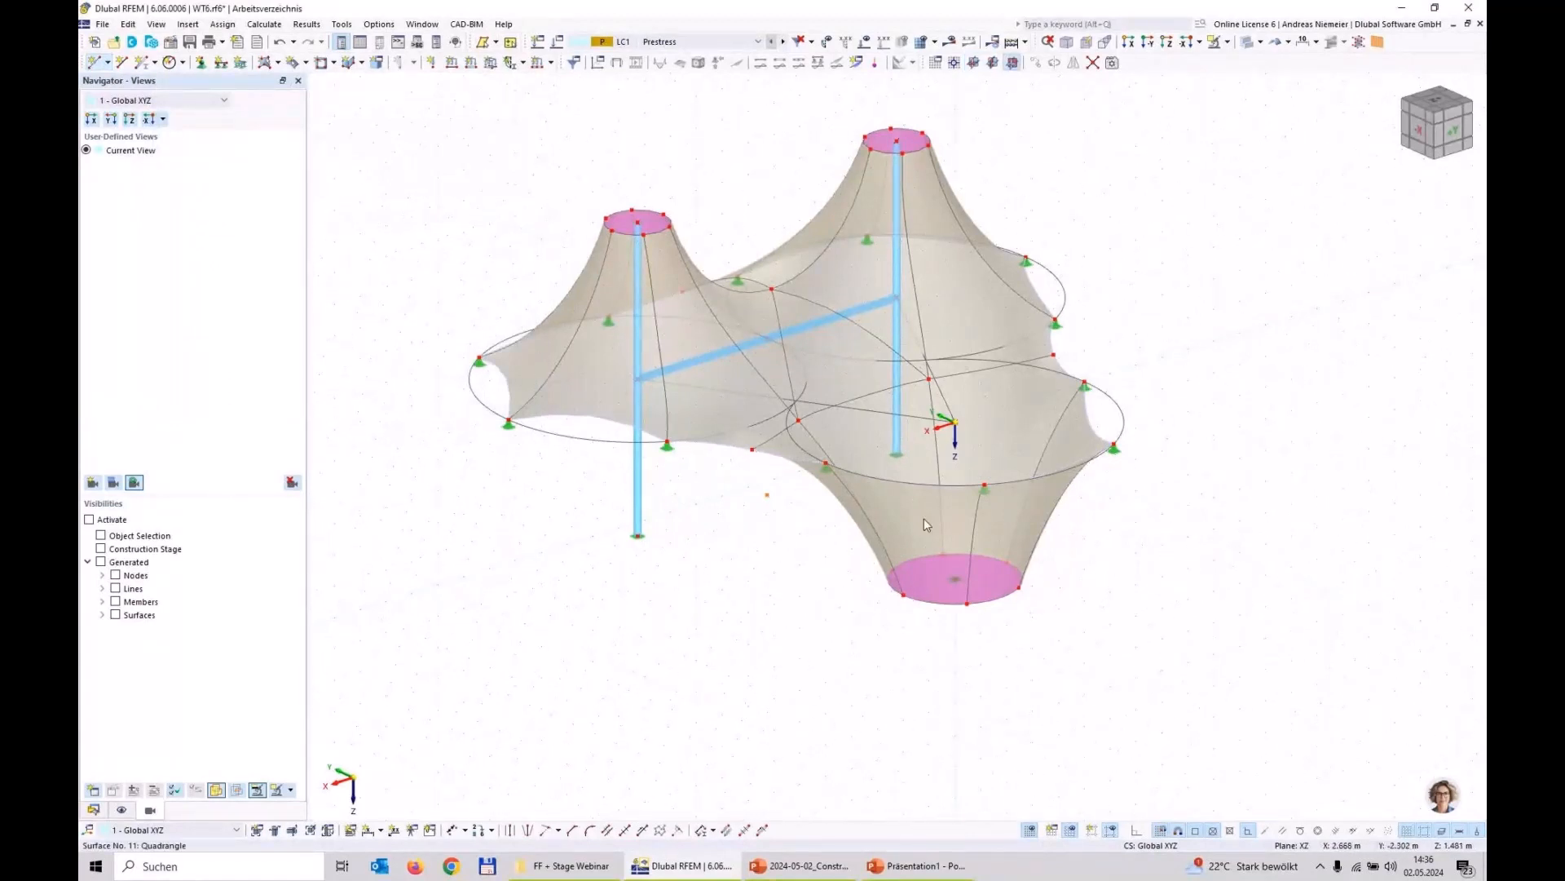
left_click(953, 62)
left_click(767, 495)
key("ctrl+2")
scroll(762, 562, "down", 4)
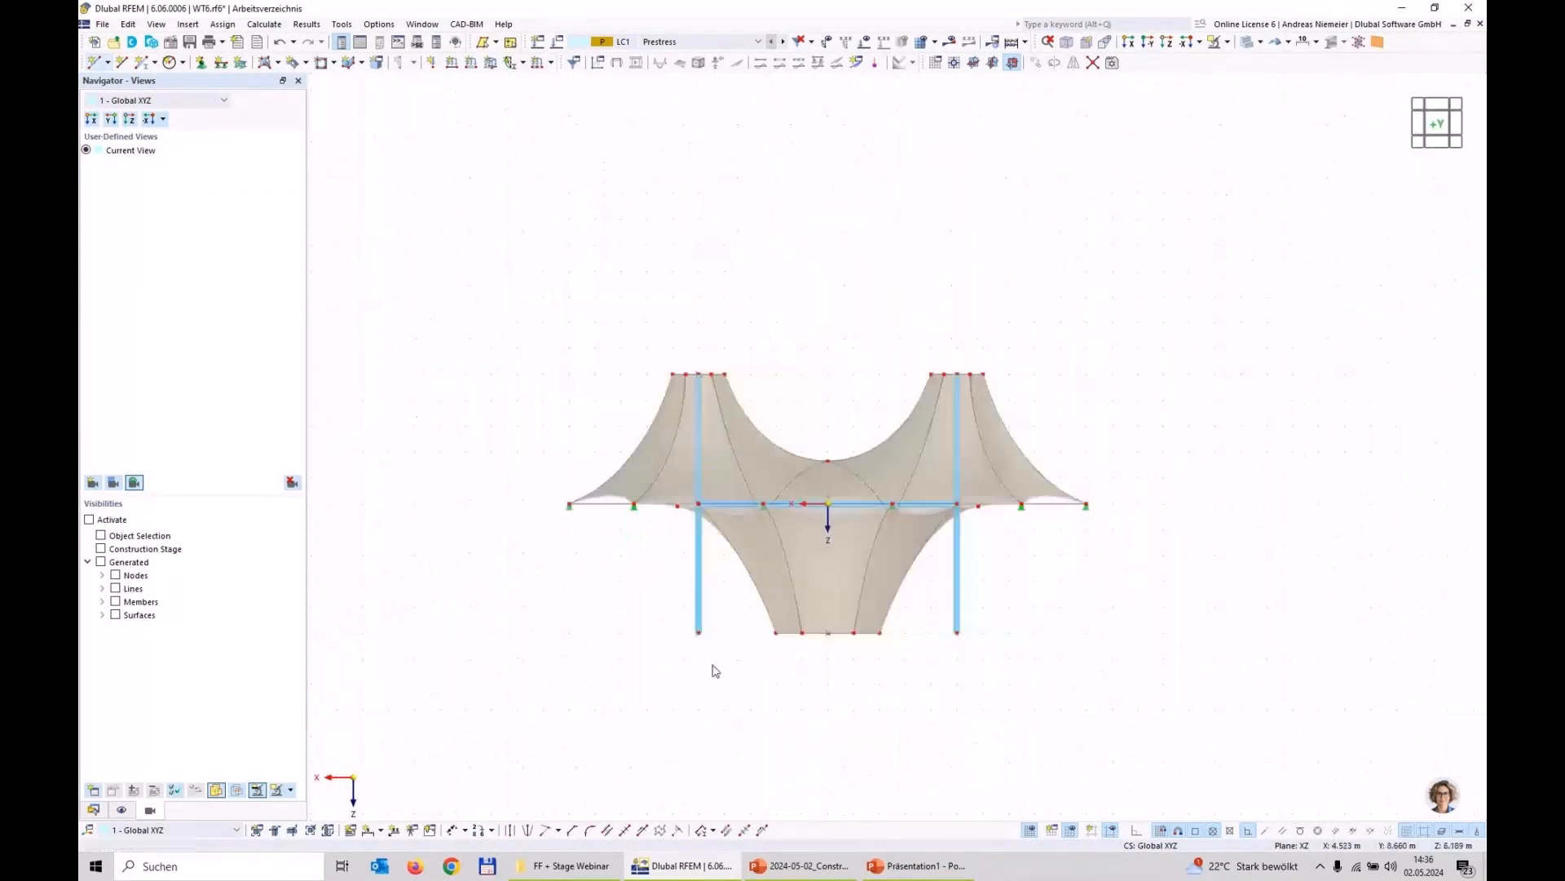
scroll(715, 664, "down", 3)
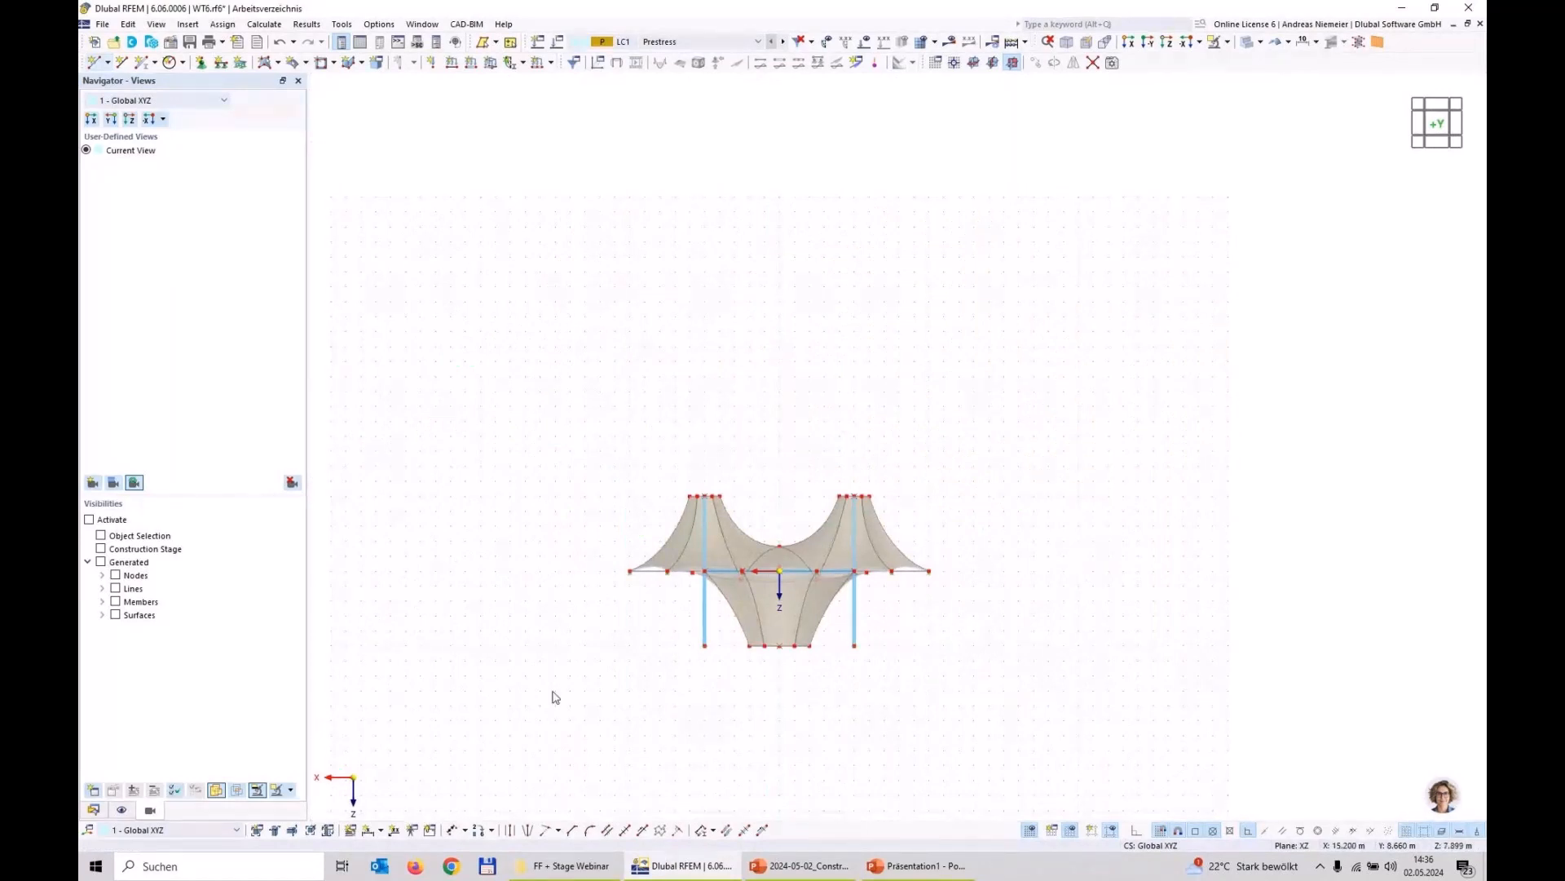
Step: Check the arch on the PowerPoint slide, and back in RFEM draw a parabola from (12, 8.66, 5) over (0, 8.66, -10) to (-12, 8.66, 5) m
left_click(799, 866)
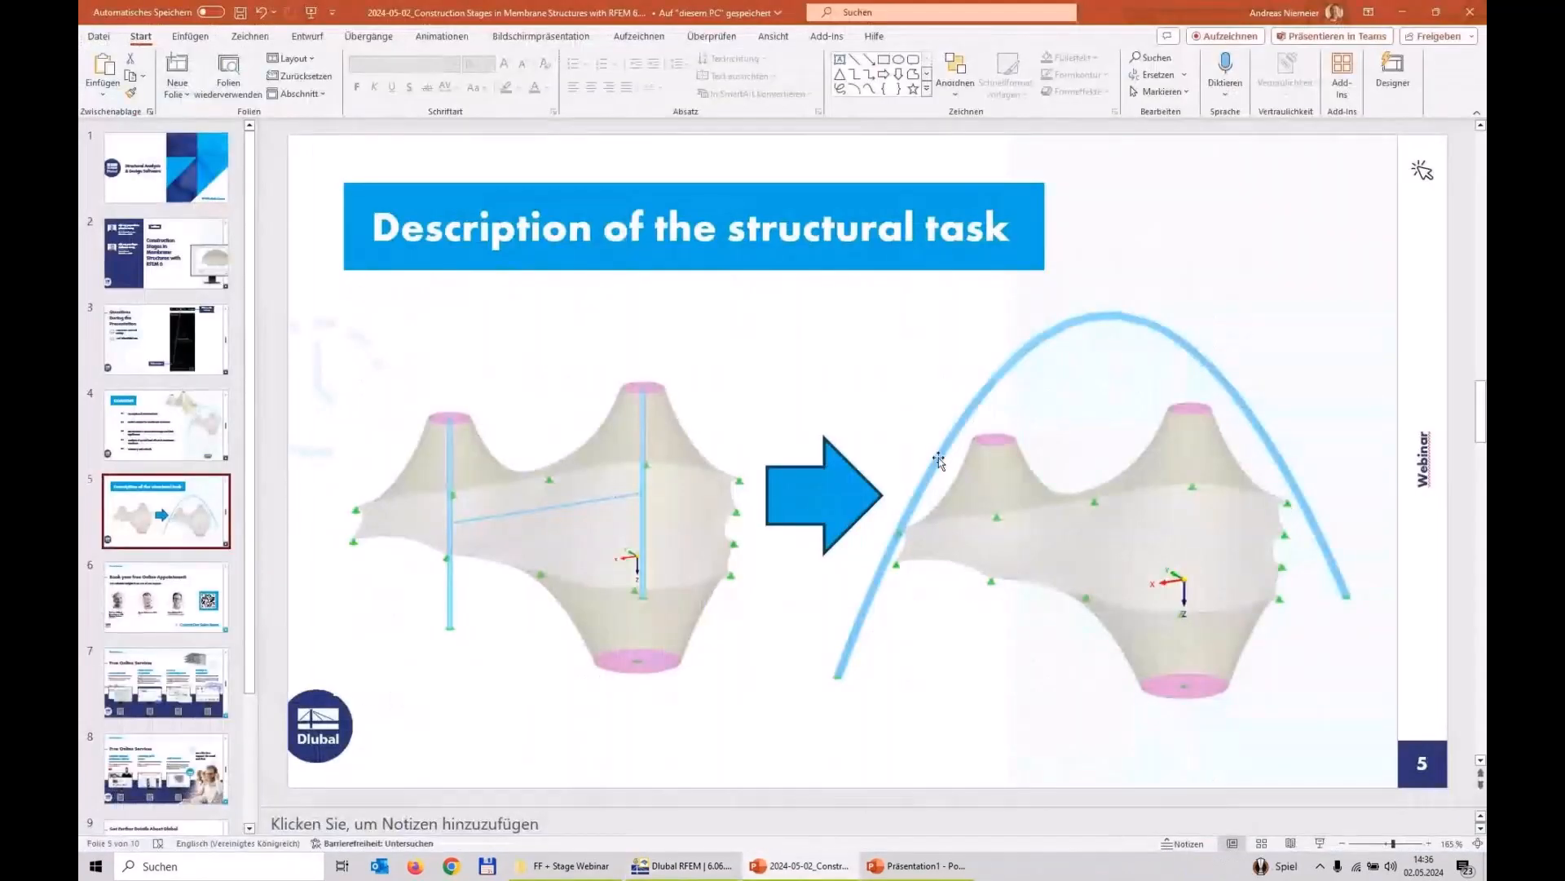
left_click(680, 867)
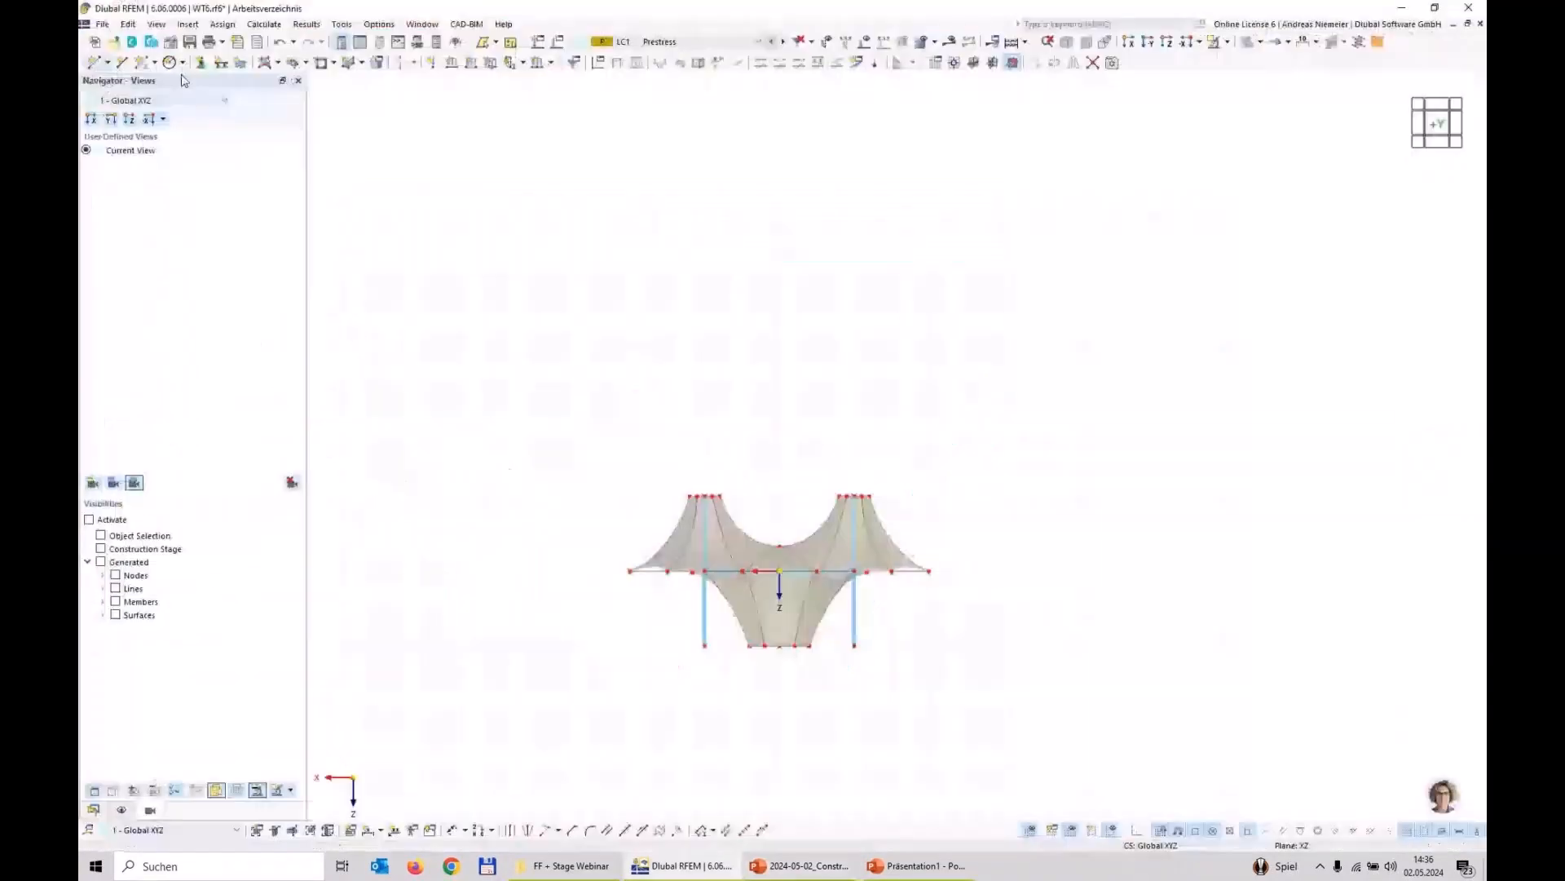
left_click(183, 62)
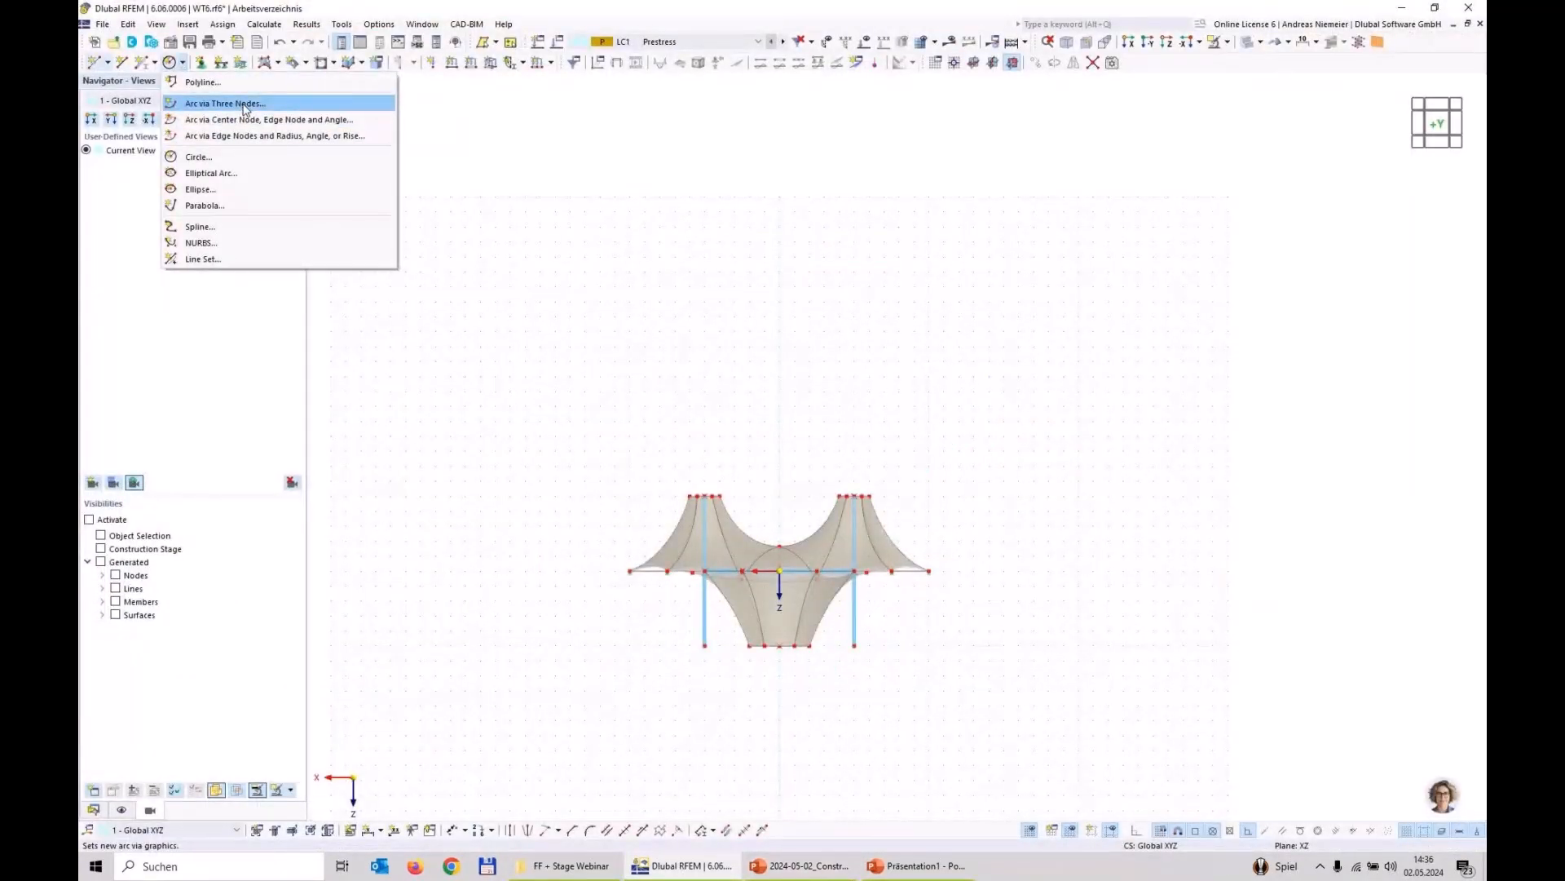
left_click(204, 205)
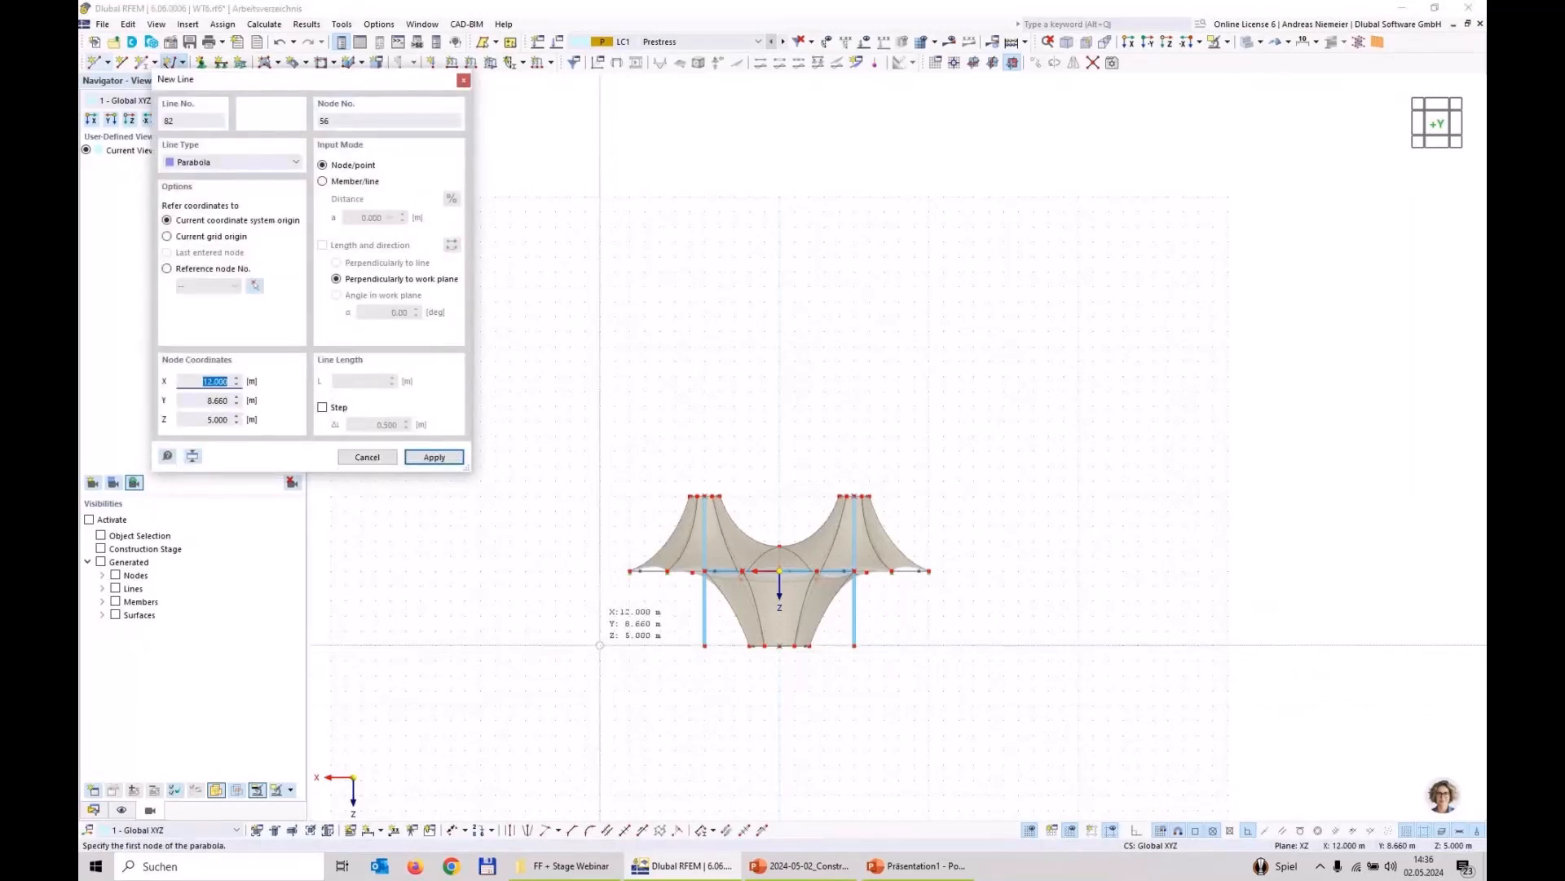
left_click(599, 645)
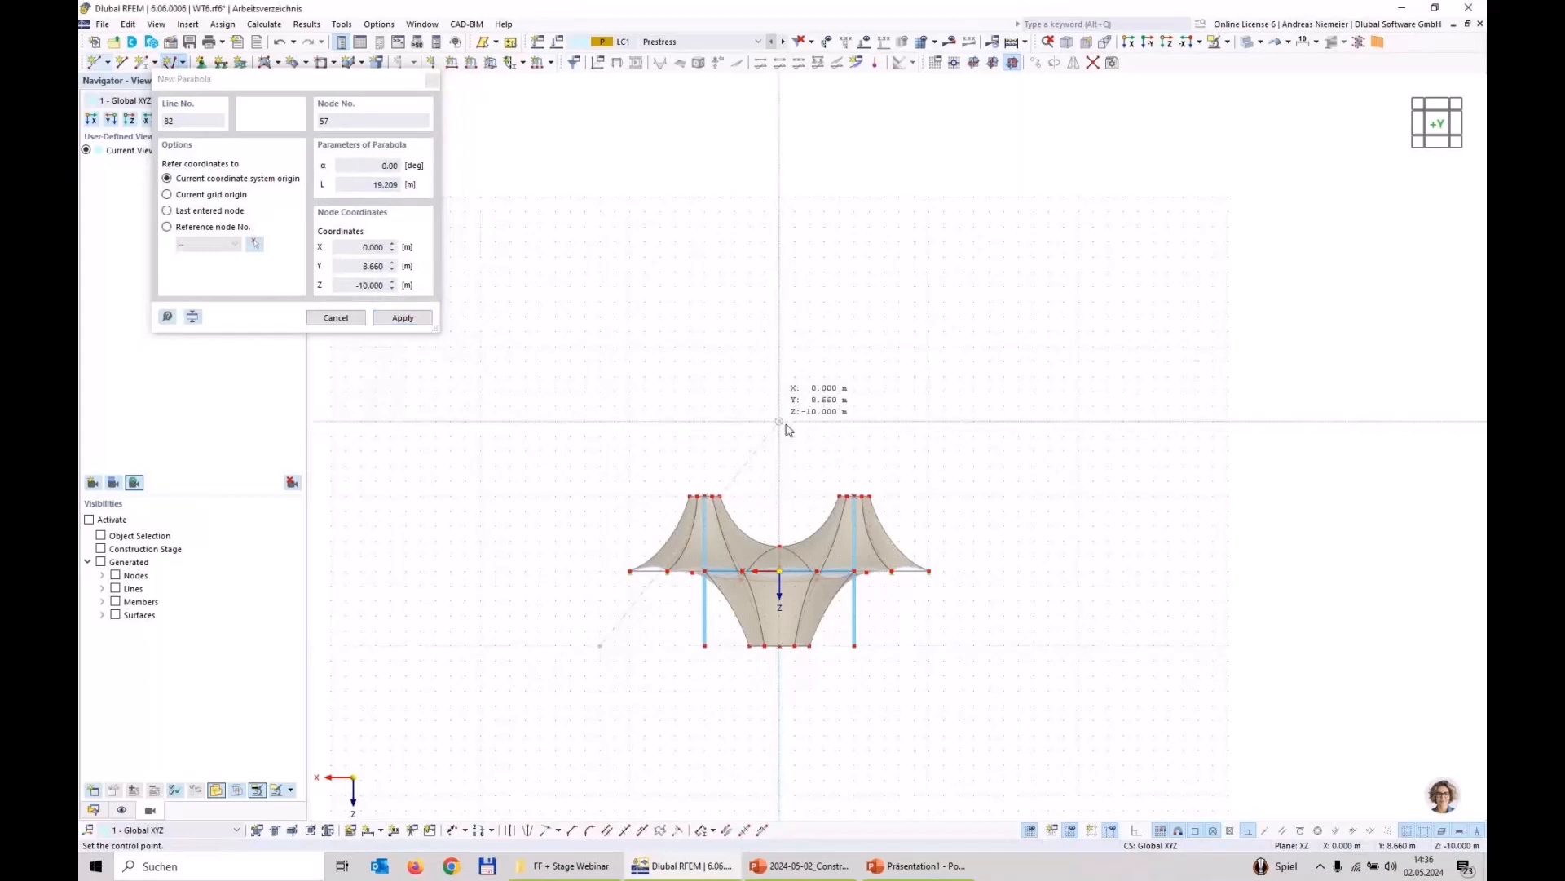
left_click(784, 424)
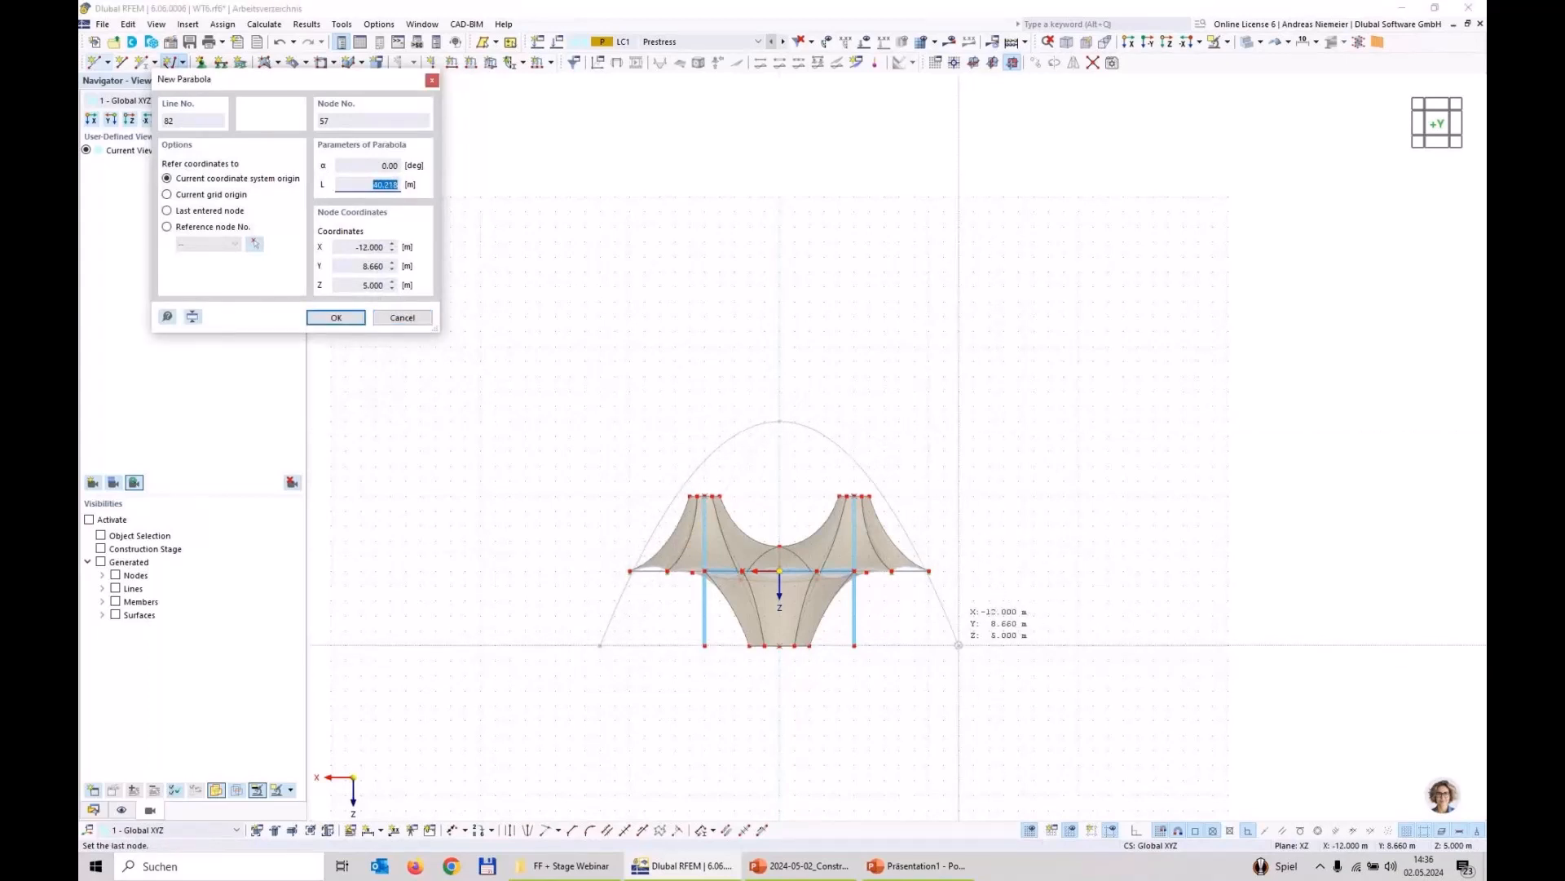
left_click(958, 645)
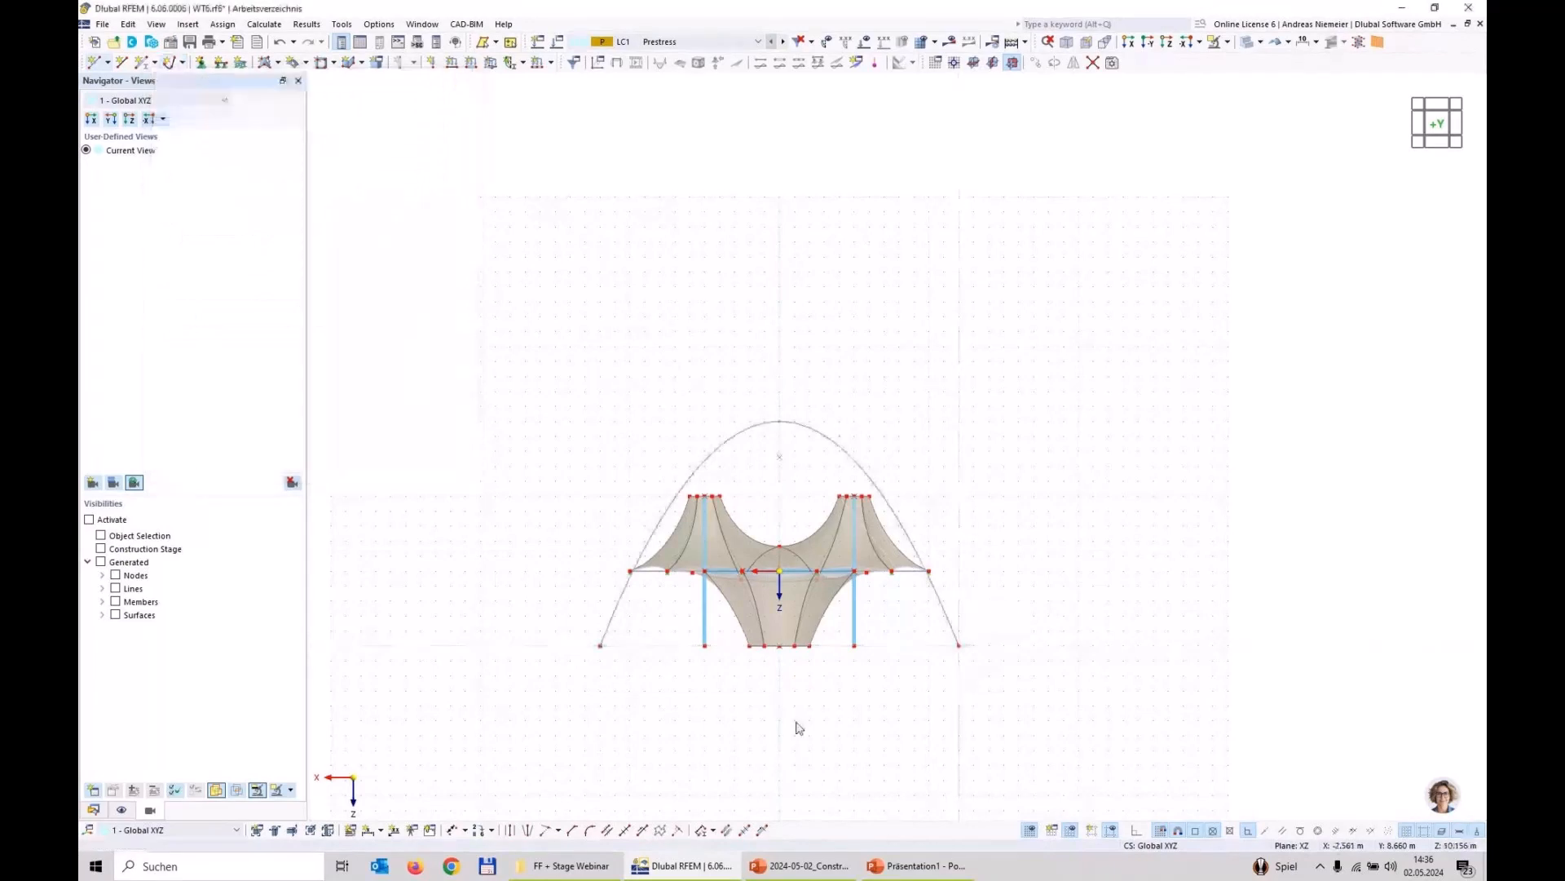
Step: Move both end nodes of the parabola outward by about 1 m each at the same height
scroll(710, 710, "up", 3)
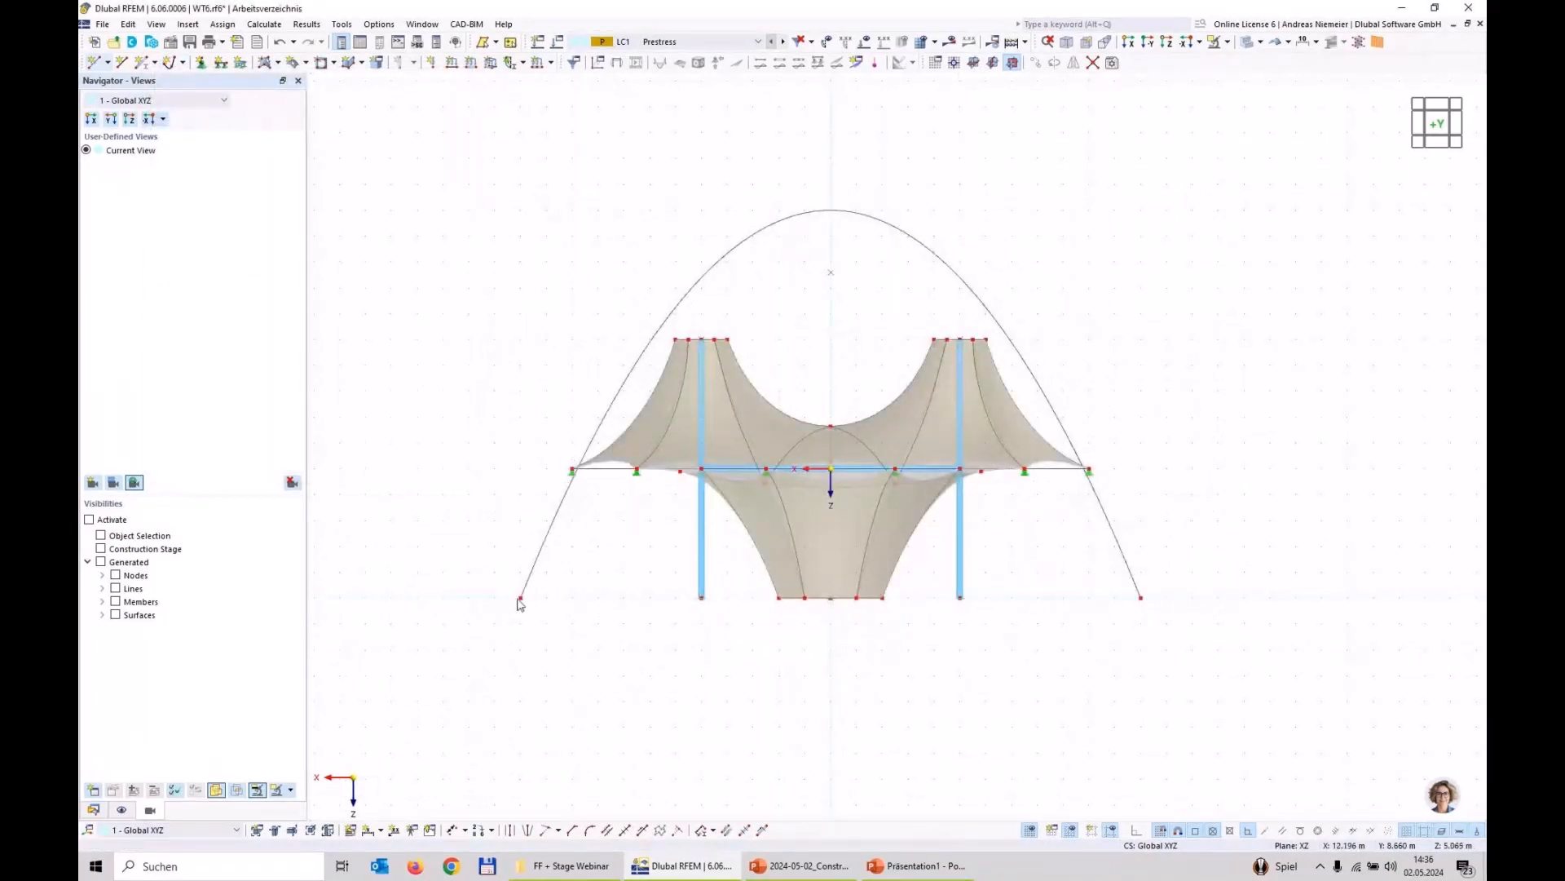
left_click_drag(520, 600, 495, 598)
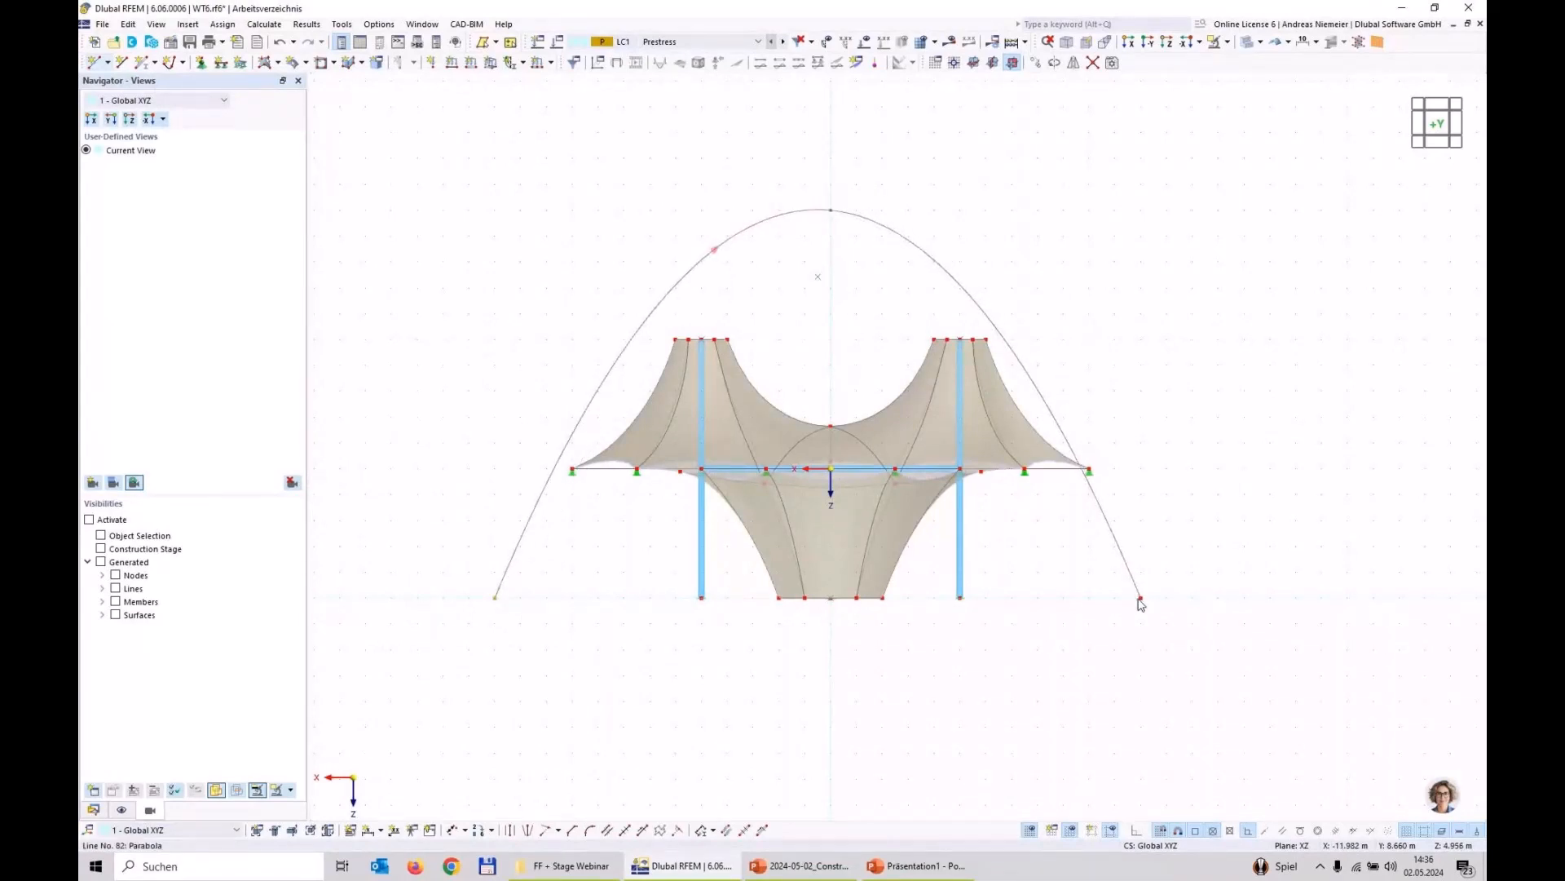
left_click_drag(1140, 599, 1166, 598)
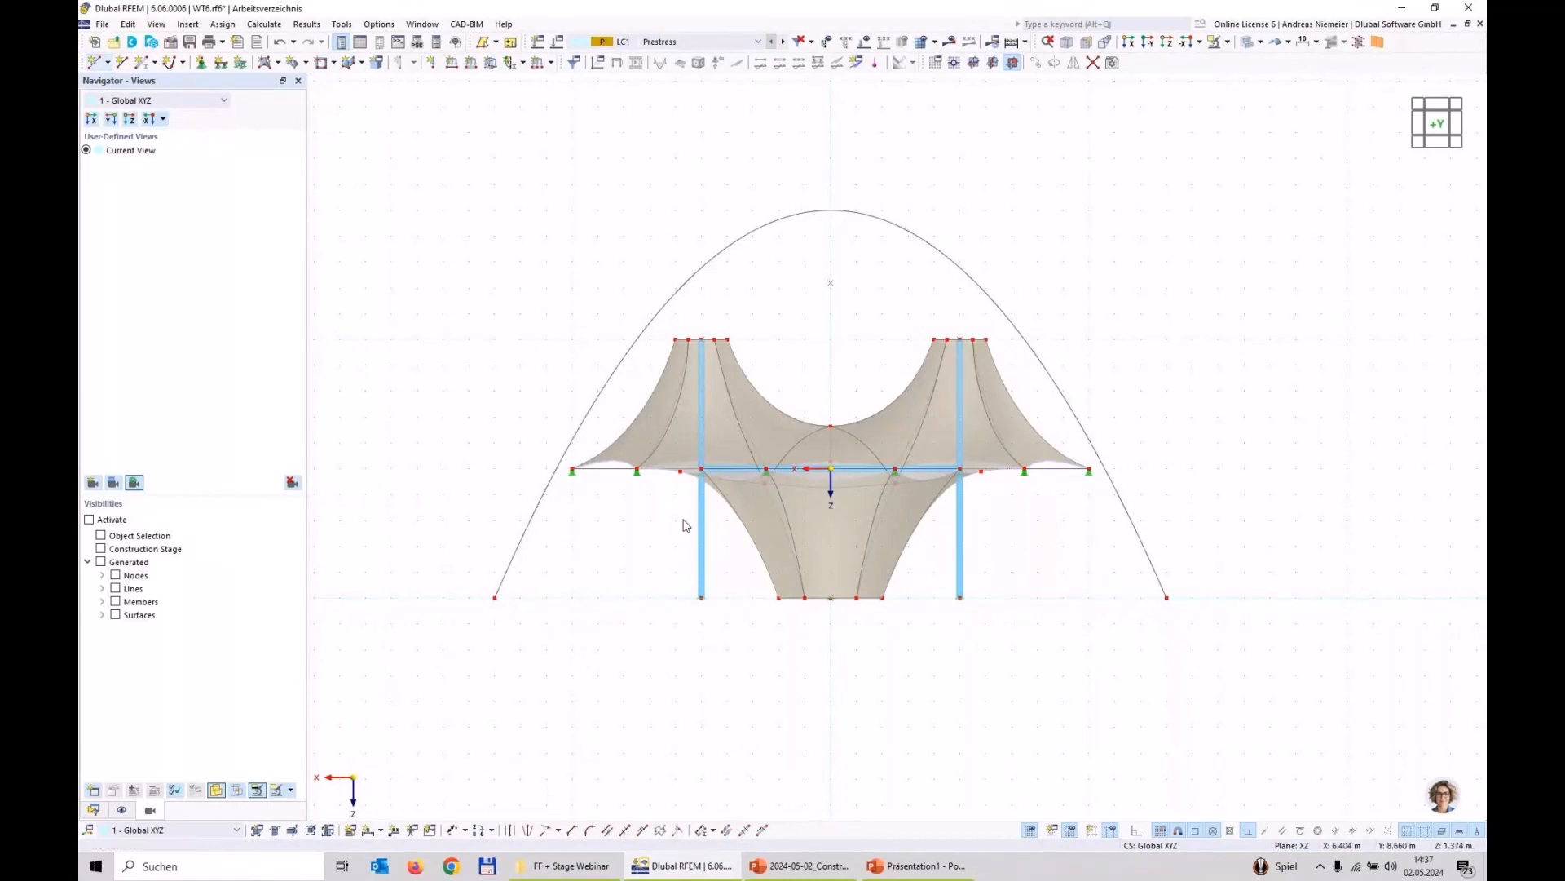
Step: Open the parabola line for editing, assign a new member to it and change the member type
middle_click_drag(1165, 353, 1077, 585, "ctrl")
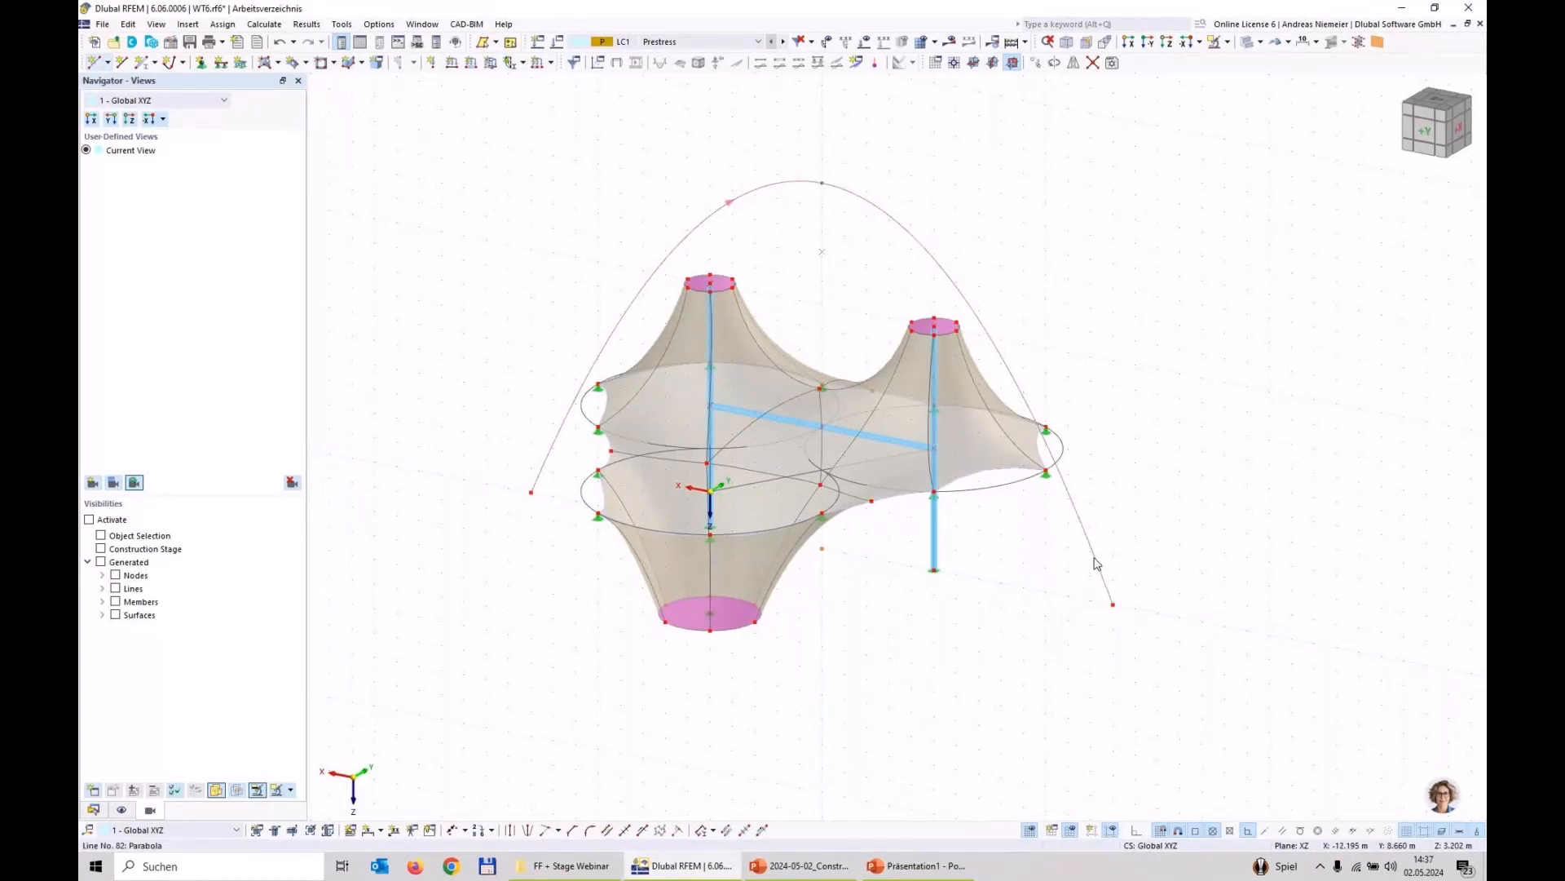
left_click(170, 42)
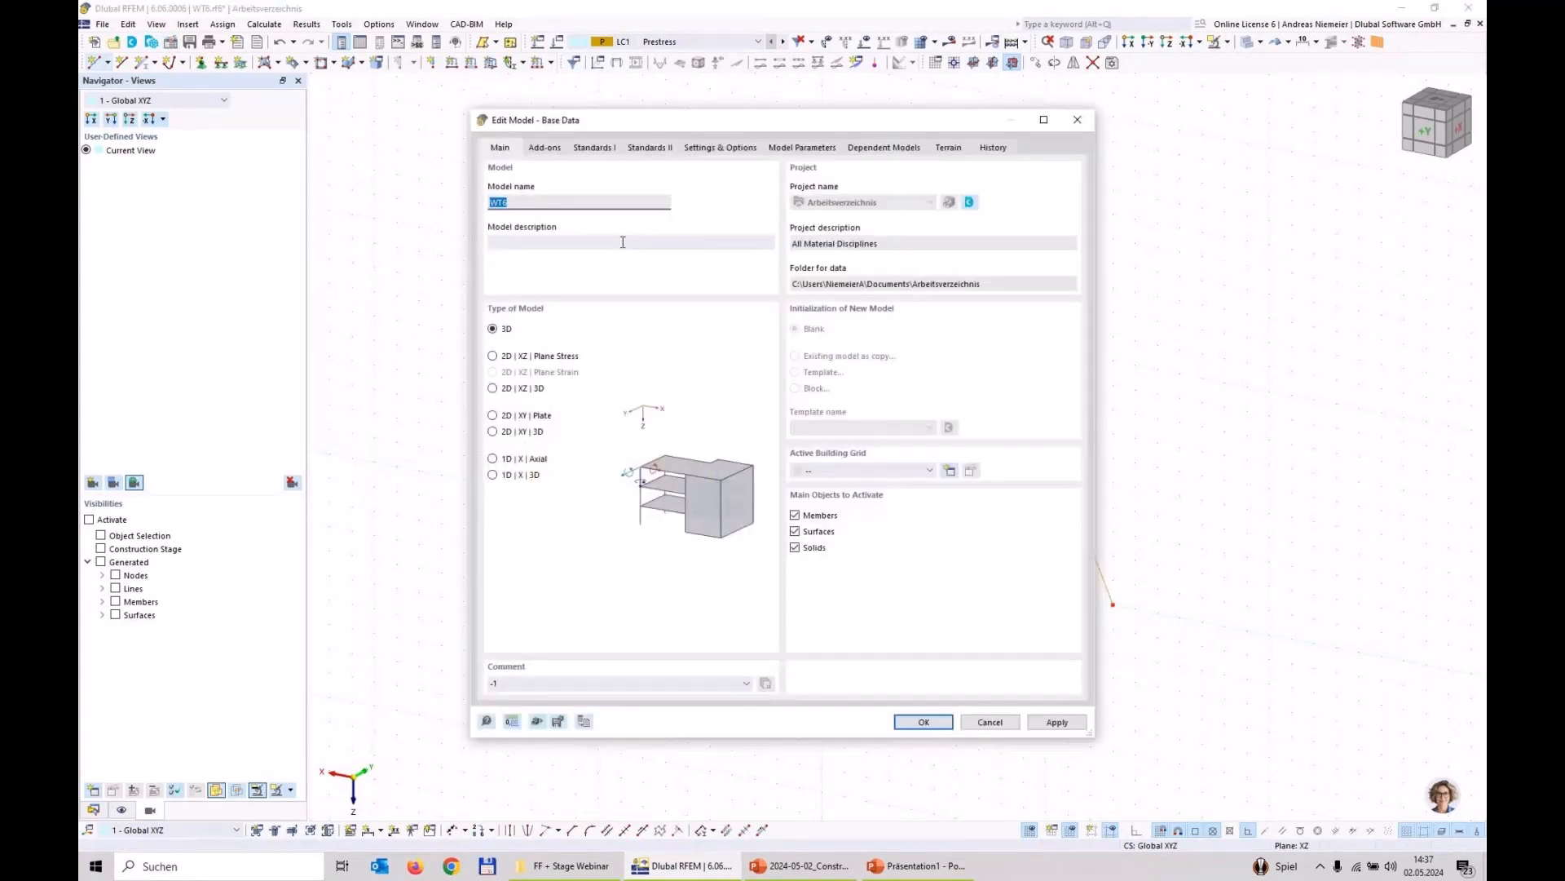
left_click(1077, 121)
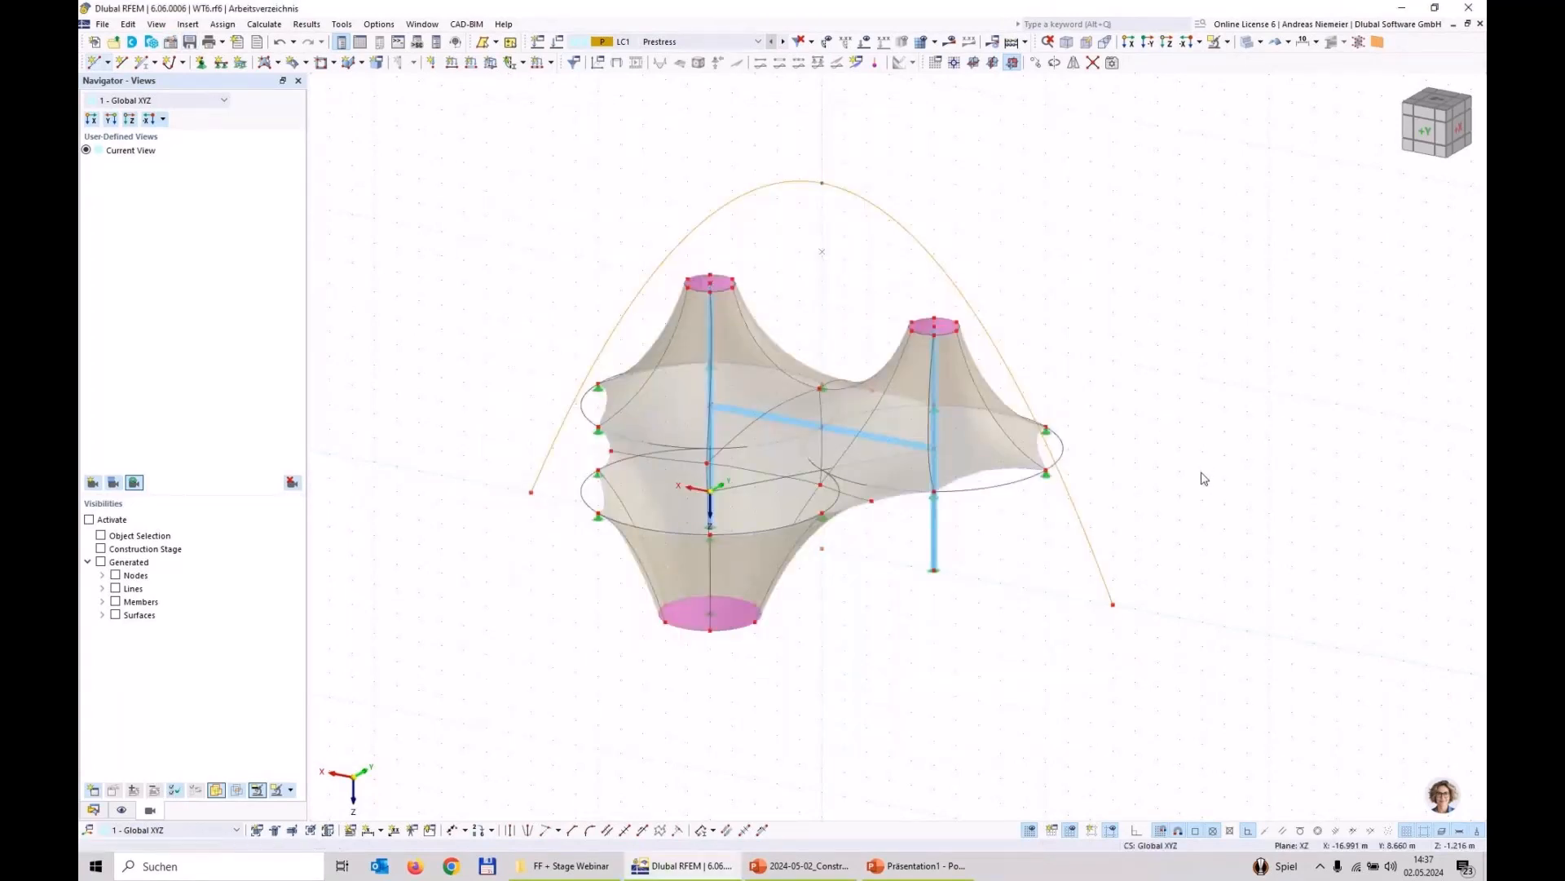
double_click(1078, 519)
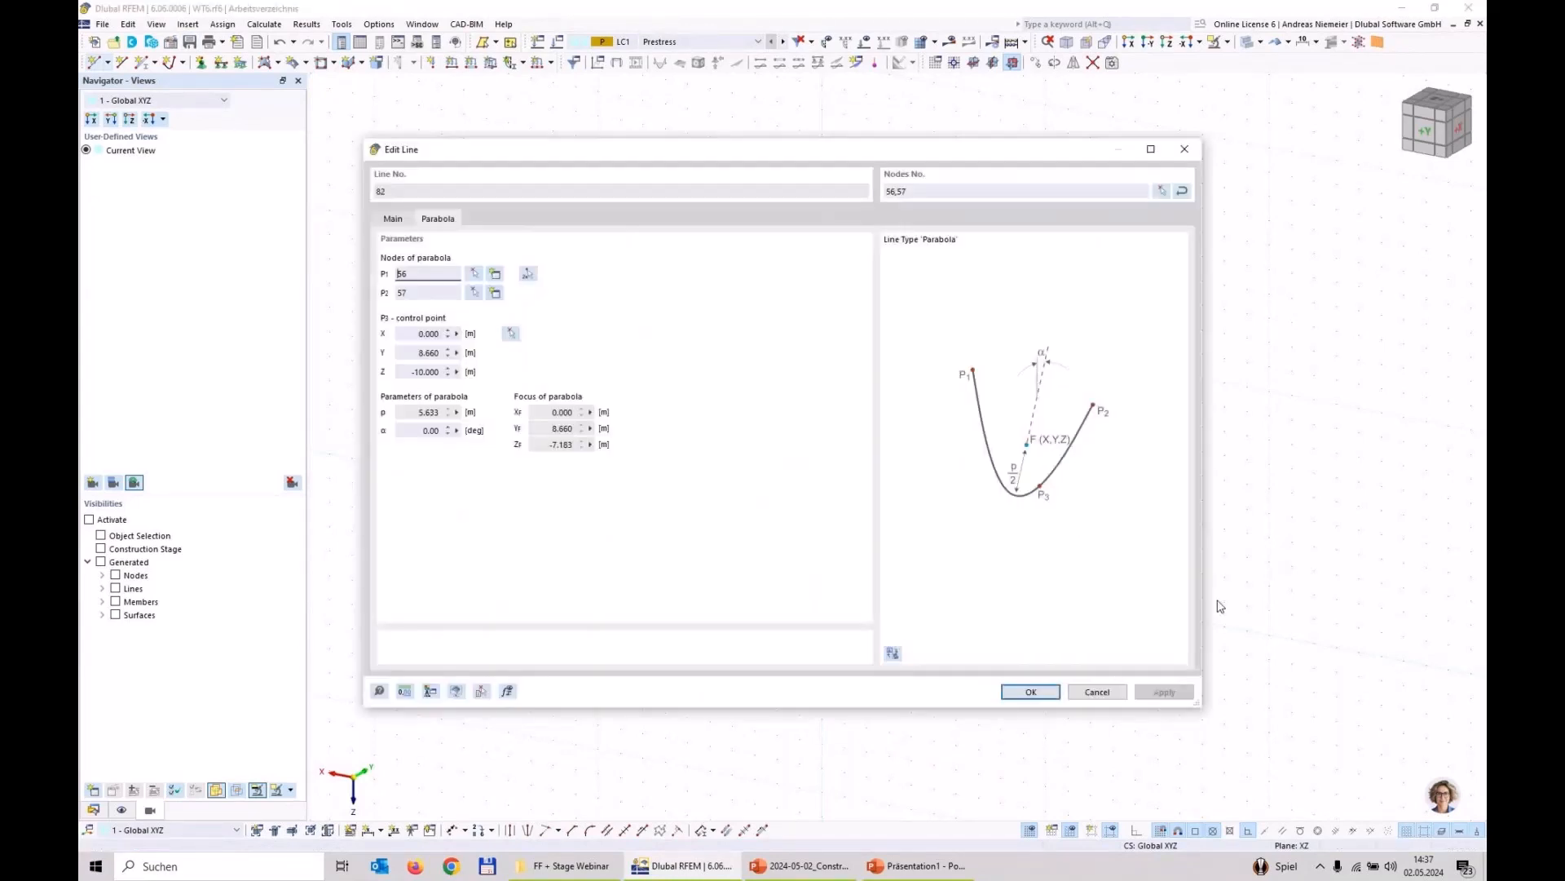
left_click(393, 218)
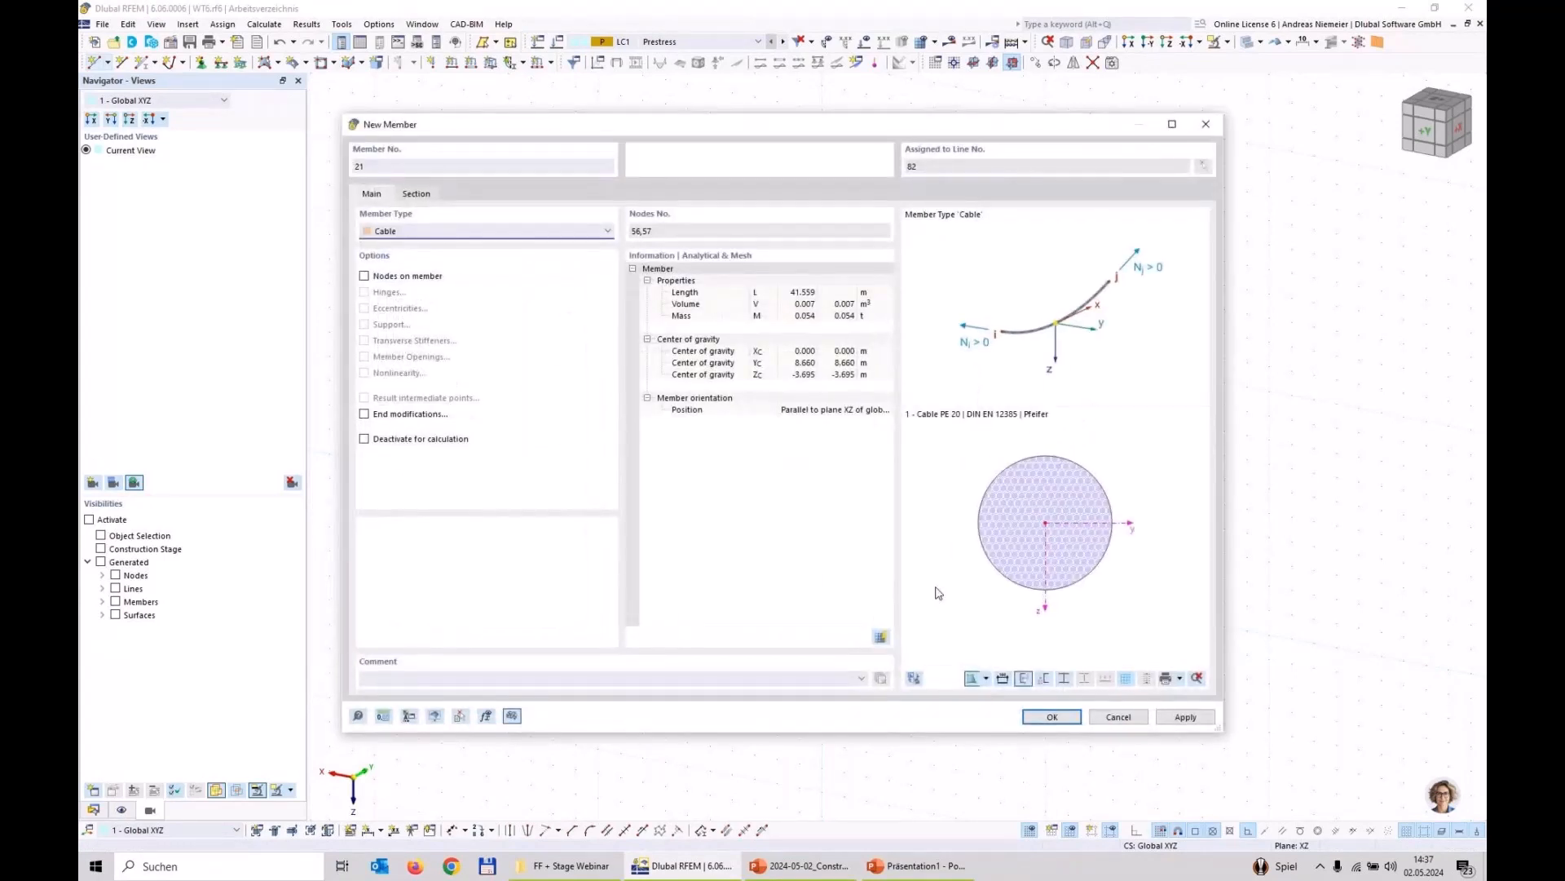
left_click(415, 230)
left_click(392, 245)
left_click(415, 194)
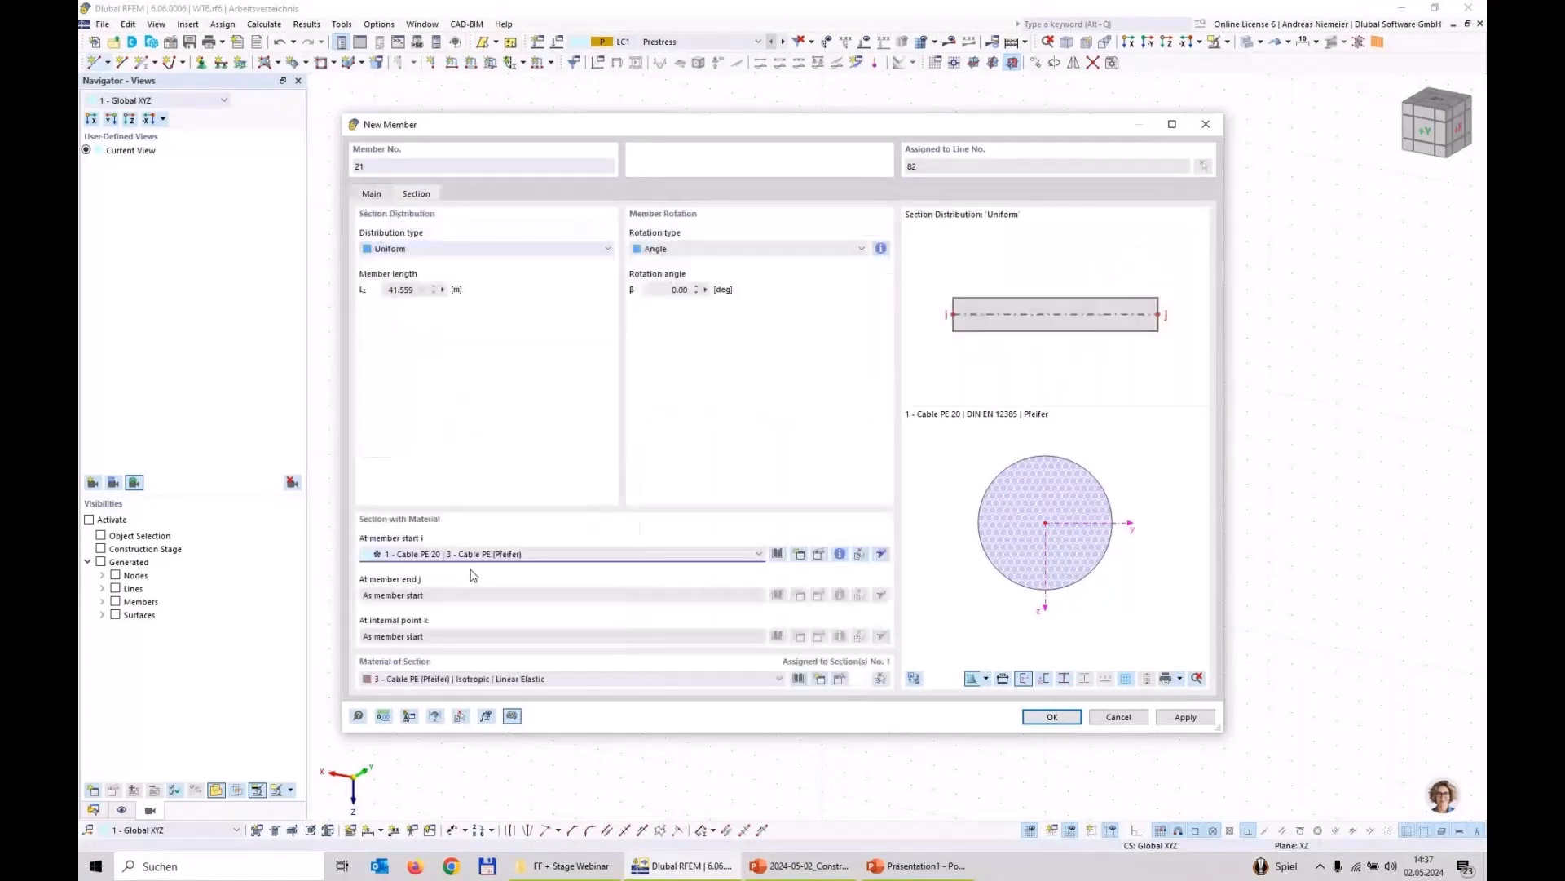
Step: Create a new section for the arch member's start and open it for editing in RSECTION
left_click(477, 555)
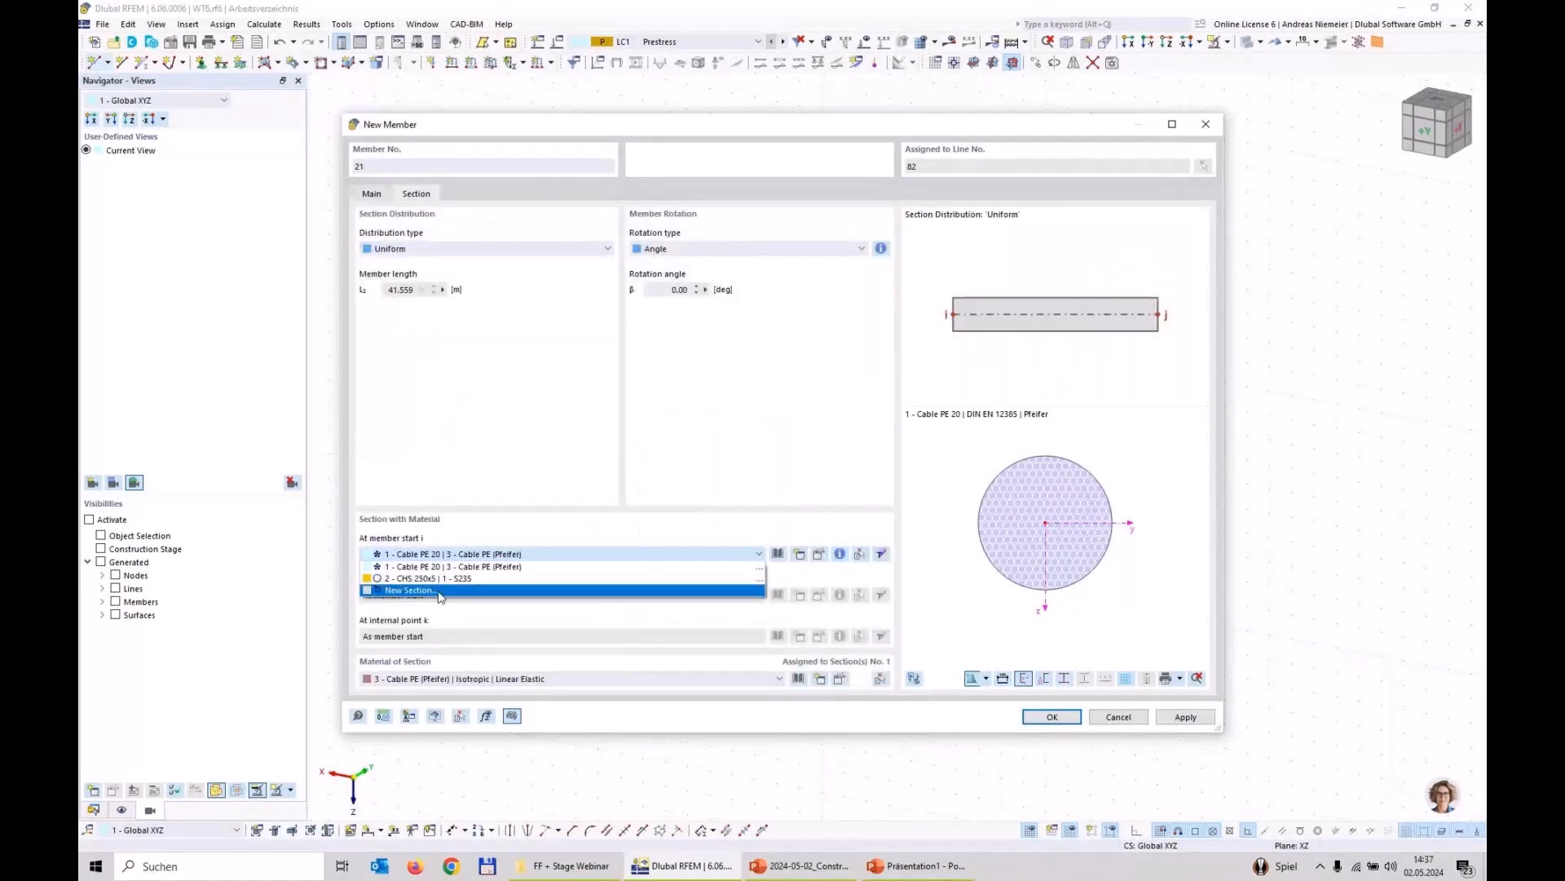
left_click(439, 591)
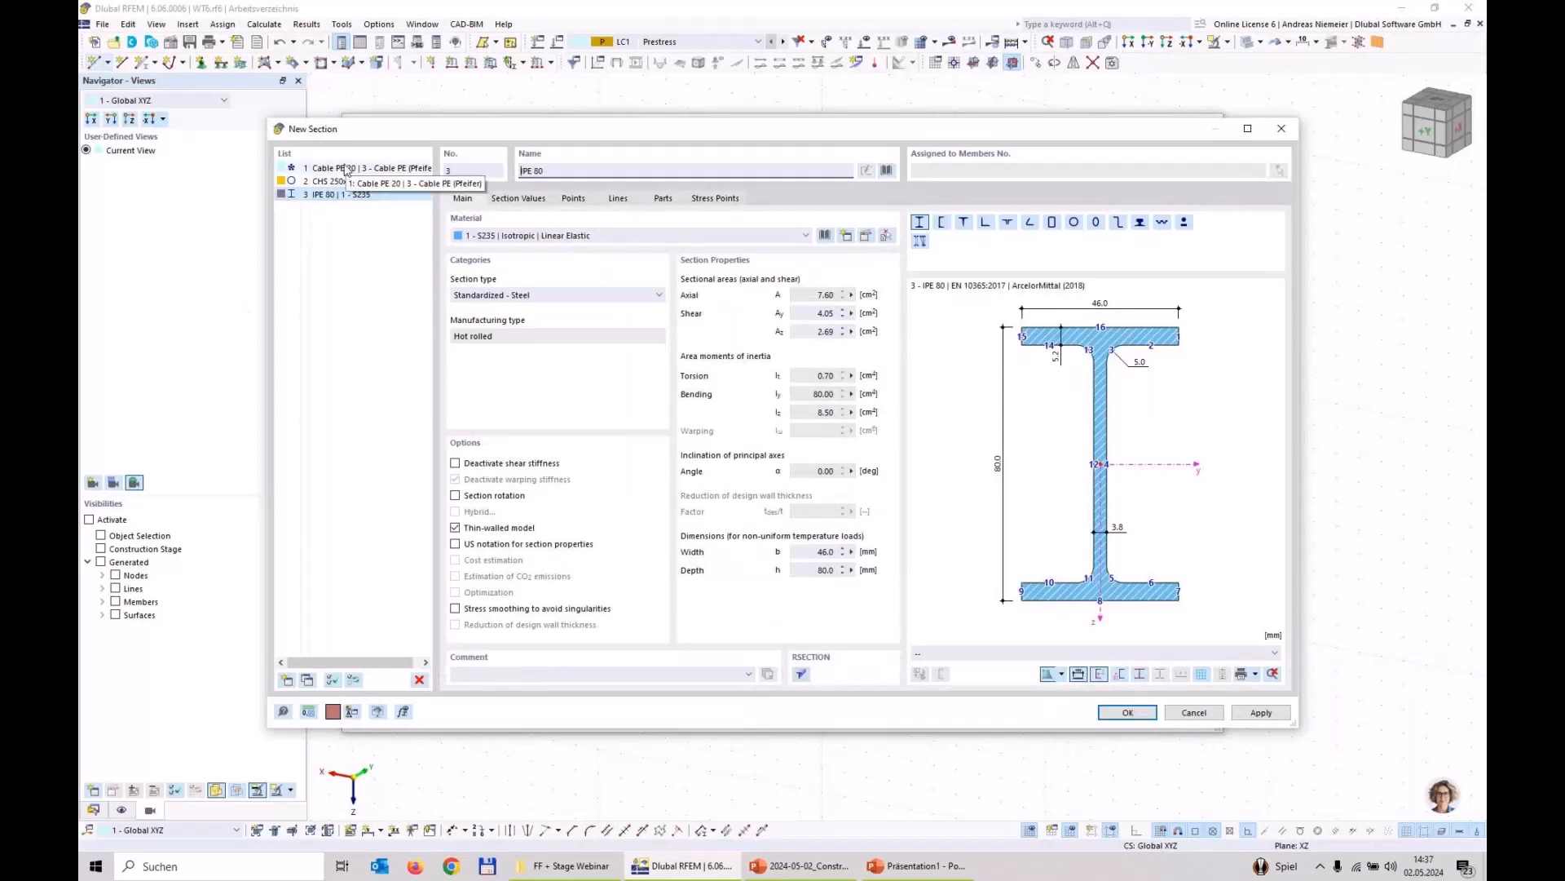
left_click(802, 676)
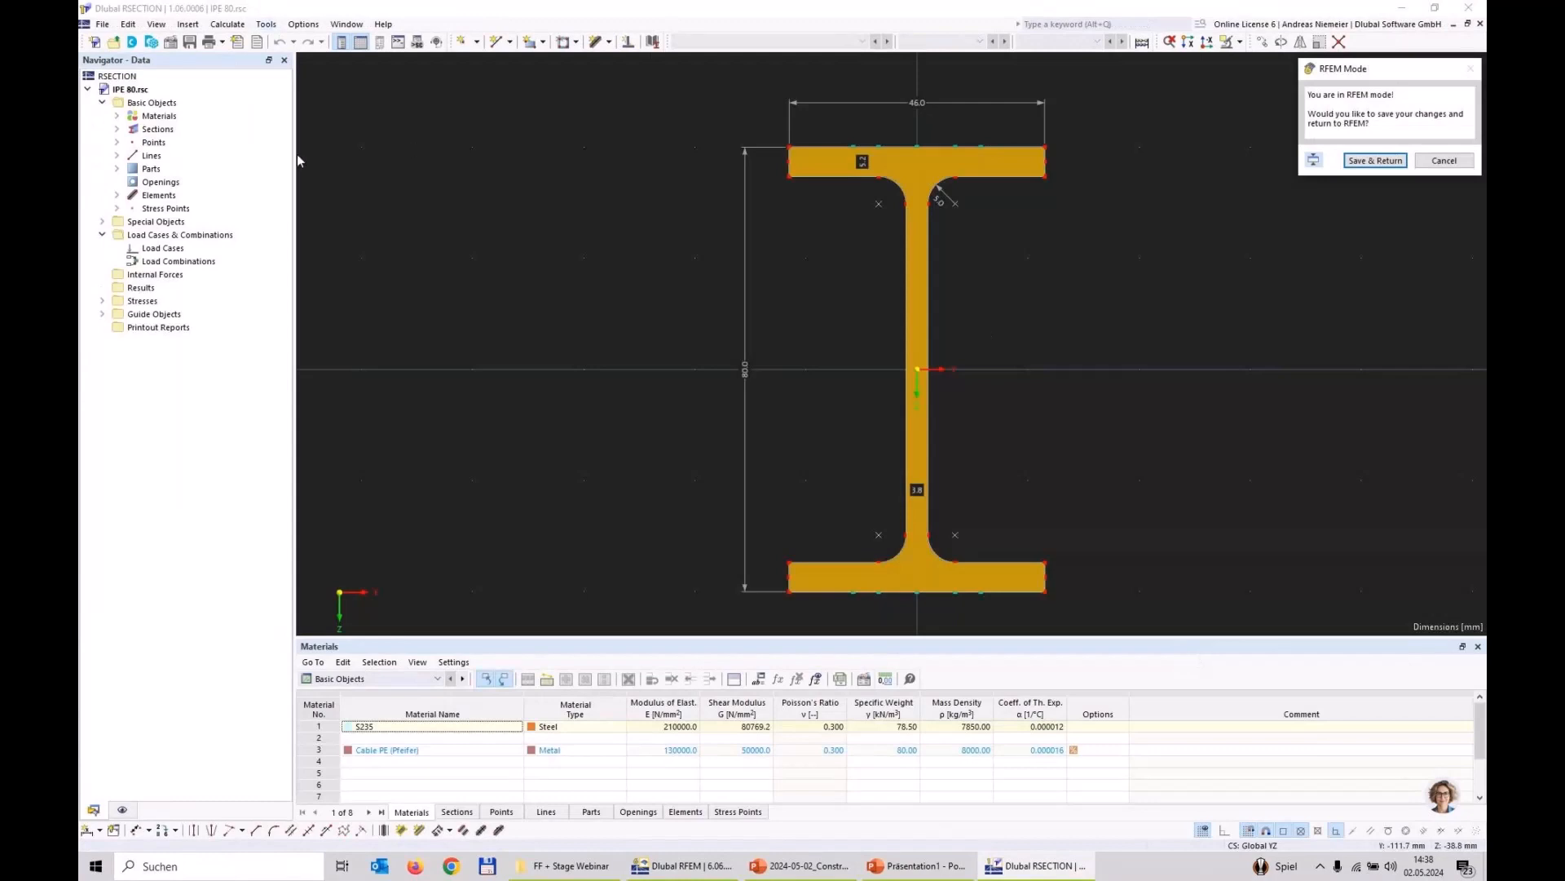
Step: Delete the entire IPE 80 profile geometry to leave an empty section model
scroll(643, 331, "down", 3)
scroll(643, 331, "down", 2)
left_click_drag(558, 170, 853, 492)
key("Delete")
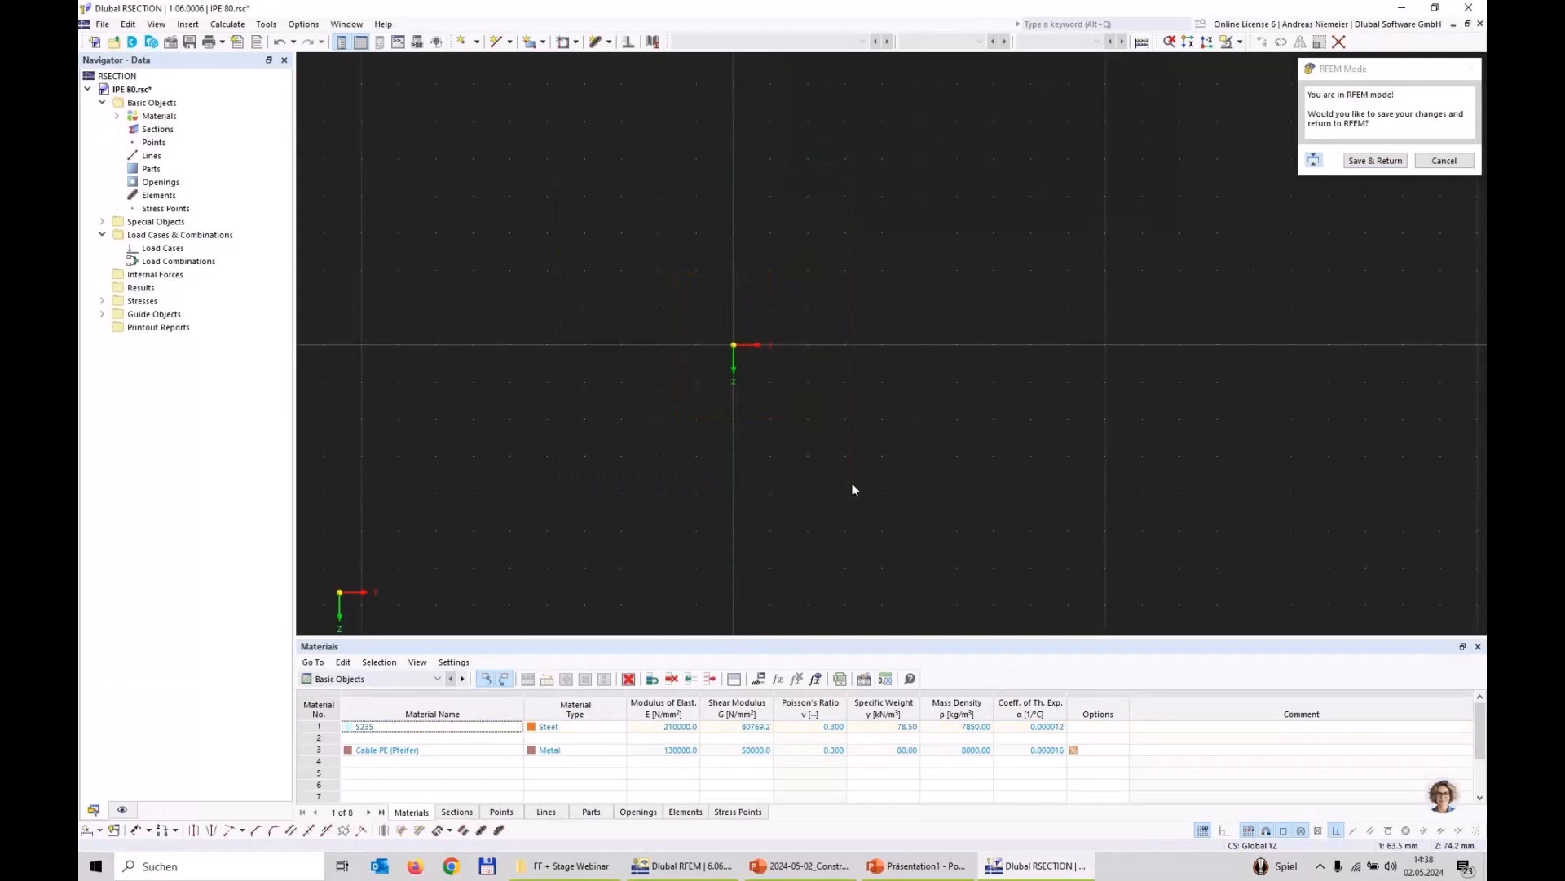
Step: Draw a single line from the origin straight down along the Z axis, 400 mm long
middle_click_drag(863, 409, 787, 275)
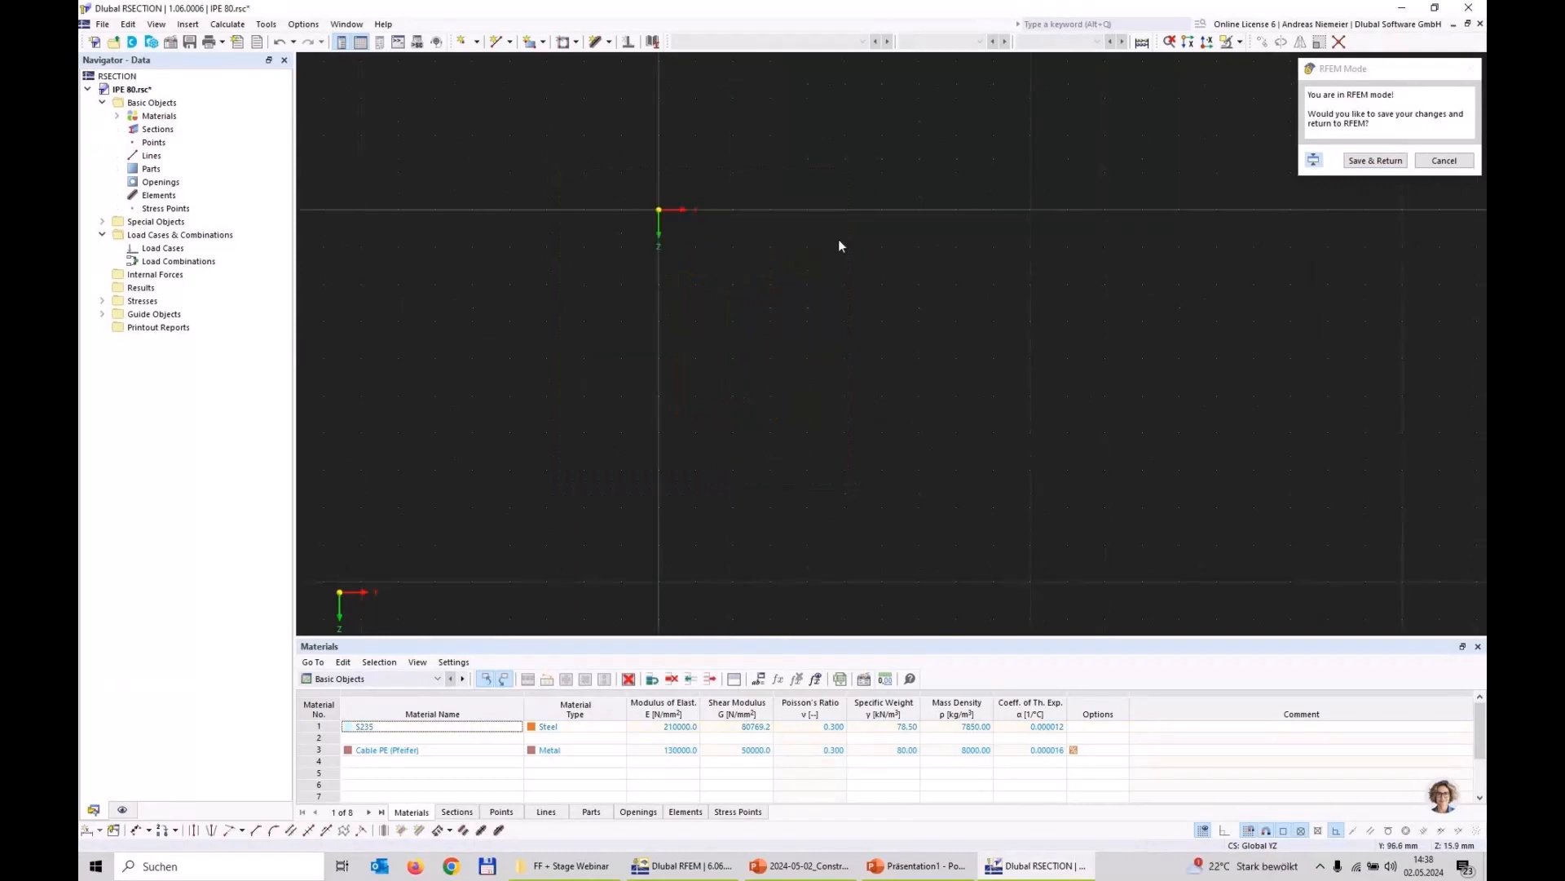
left_click(497, 42)
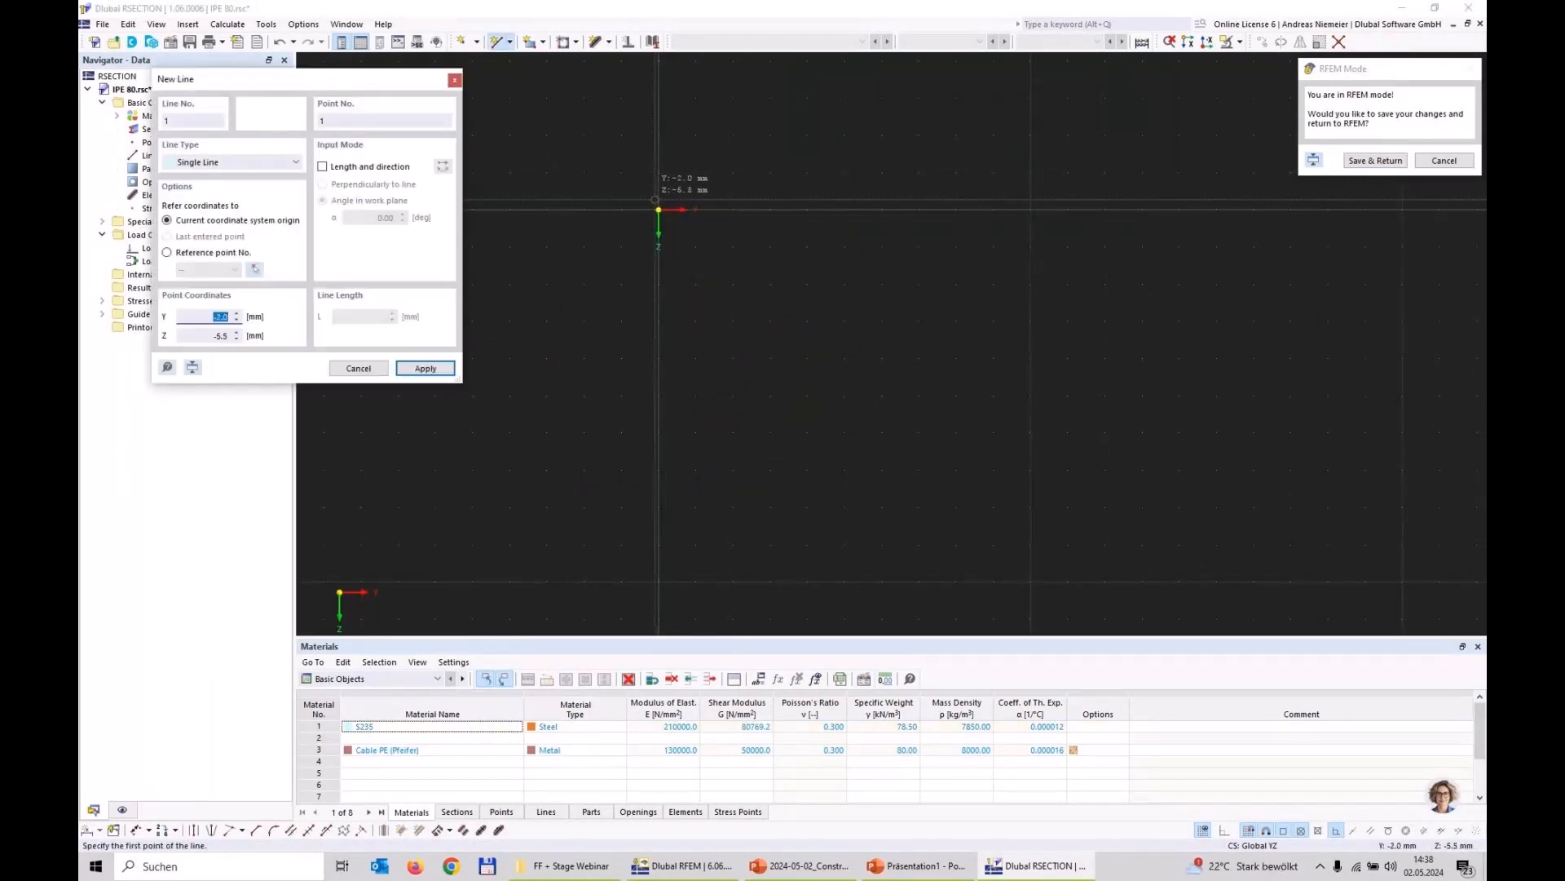
left_click(659, 209)
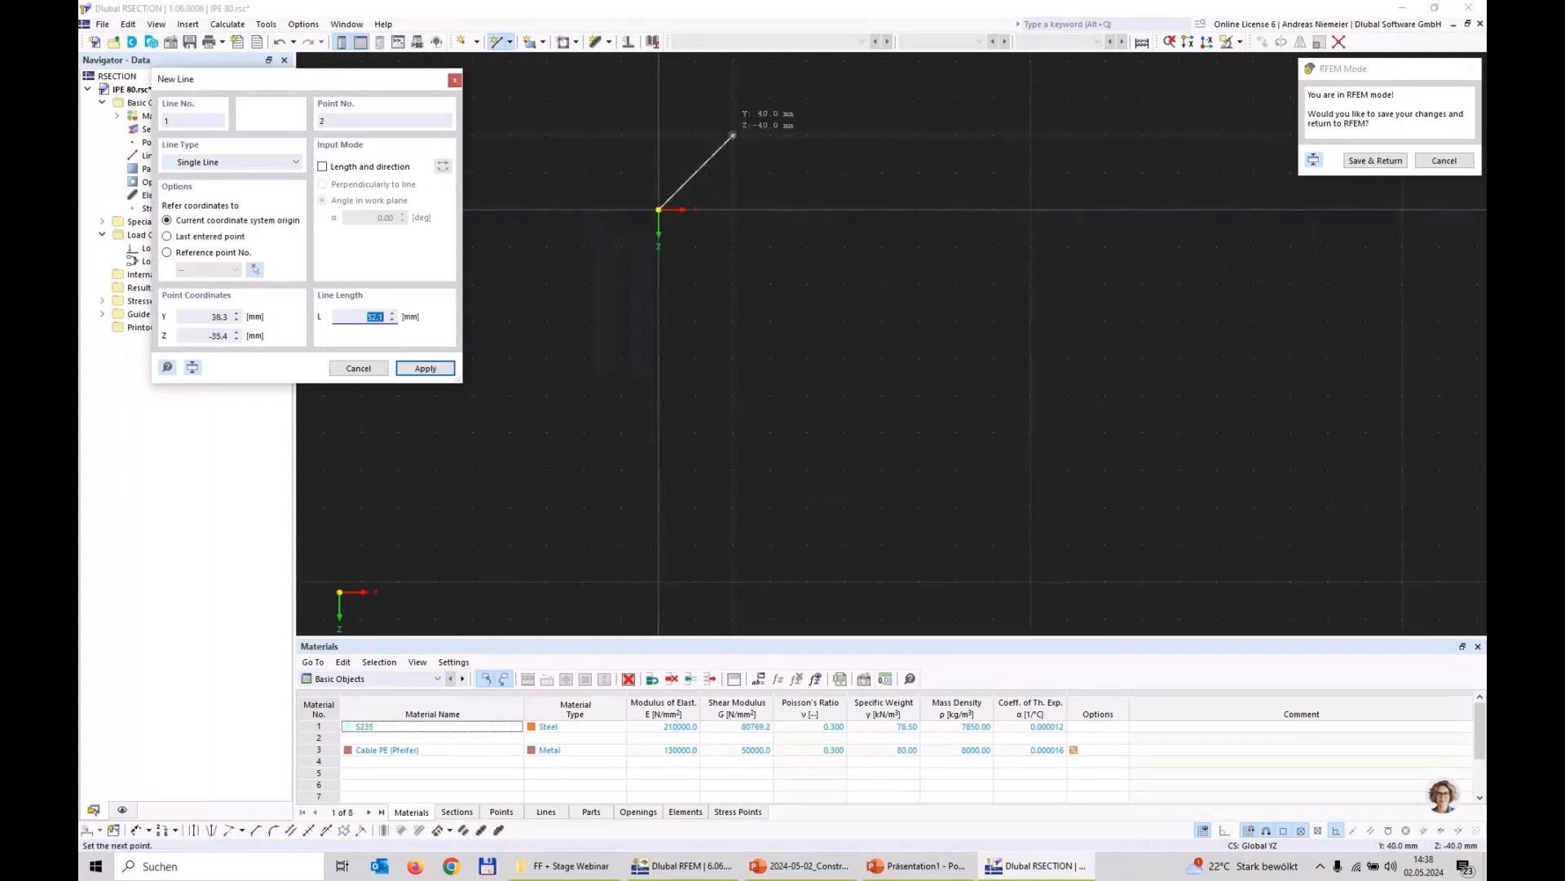
scroll(733, 135, "down", 3)
left_click(709, 371)
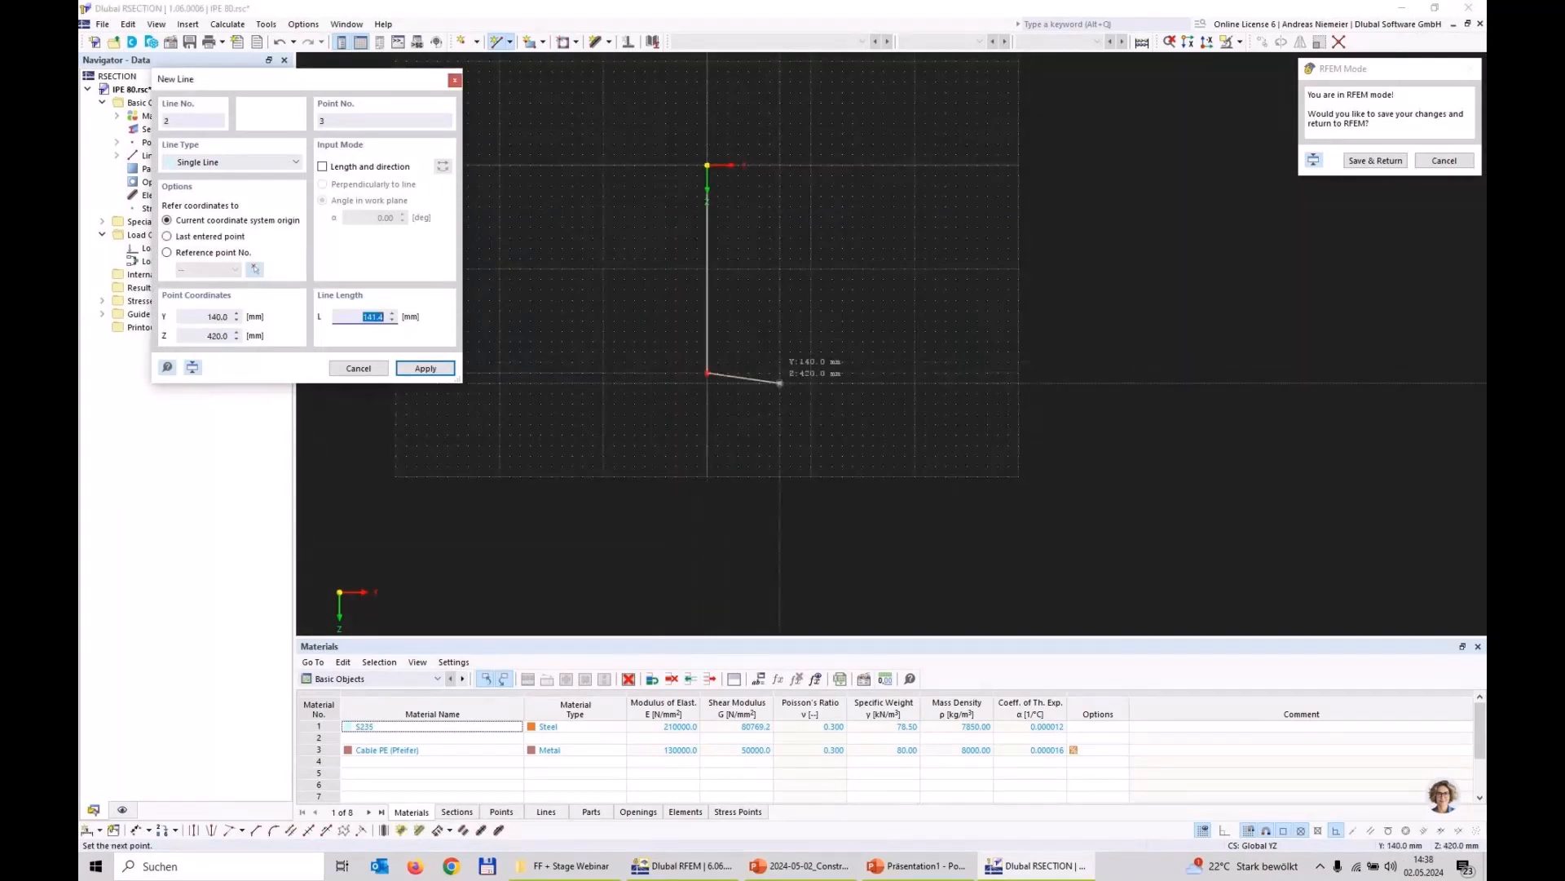
key("Escape")
Step: Rotate the vertical line by 30° about the origin without creating a copy
left_click(707, 314)
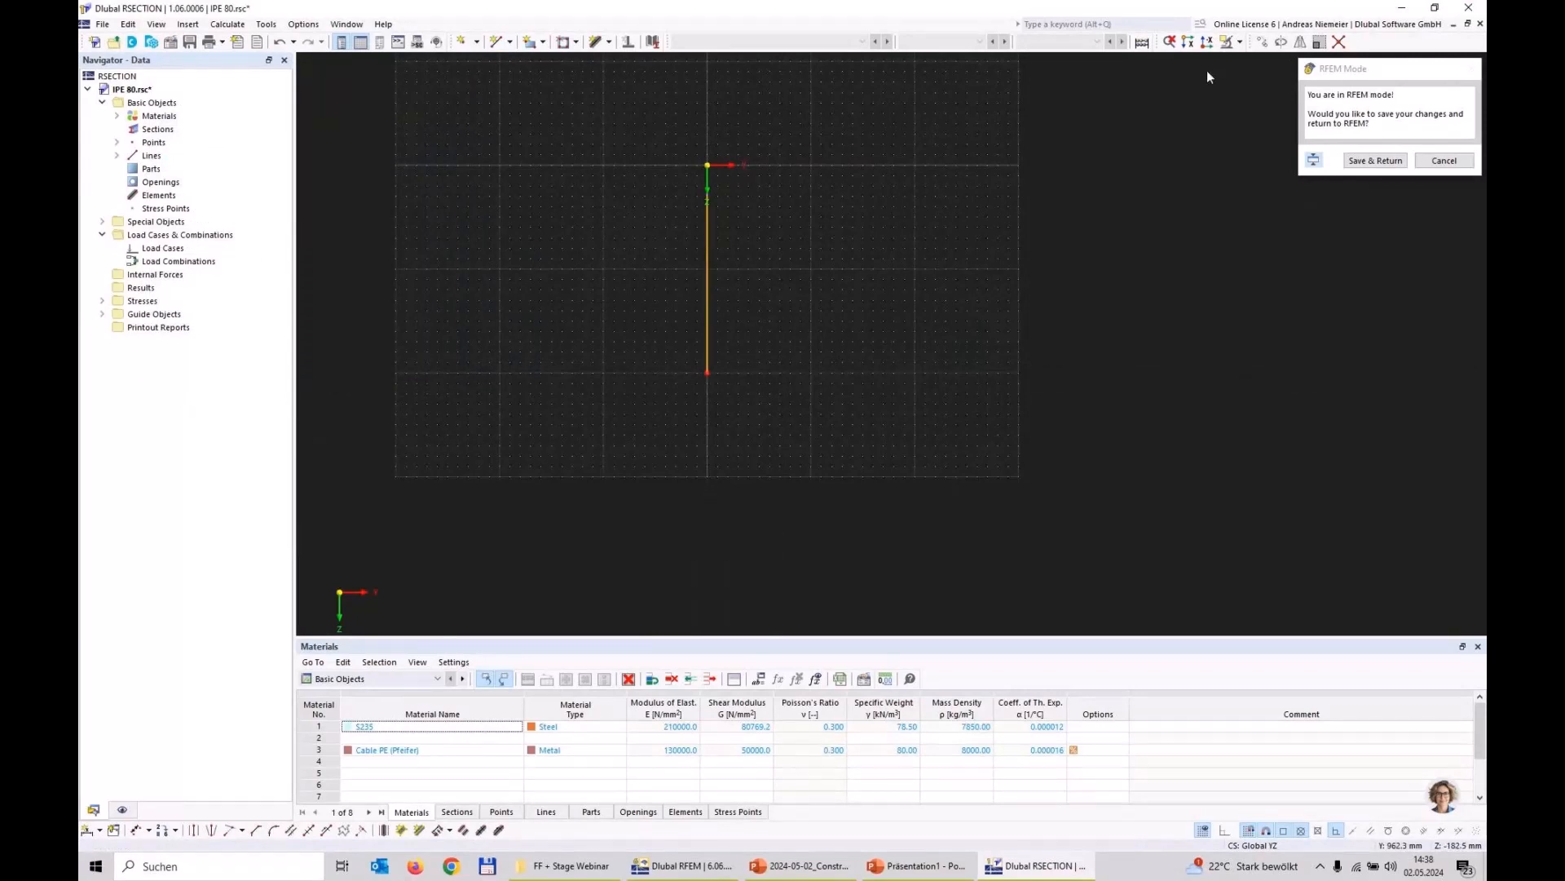
left_click(1262, 42)
type("30")
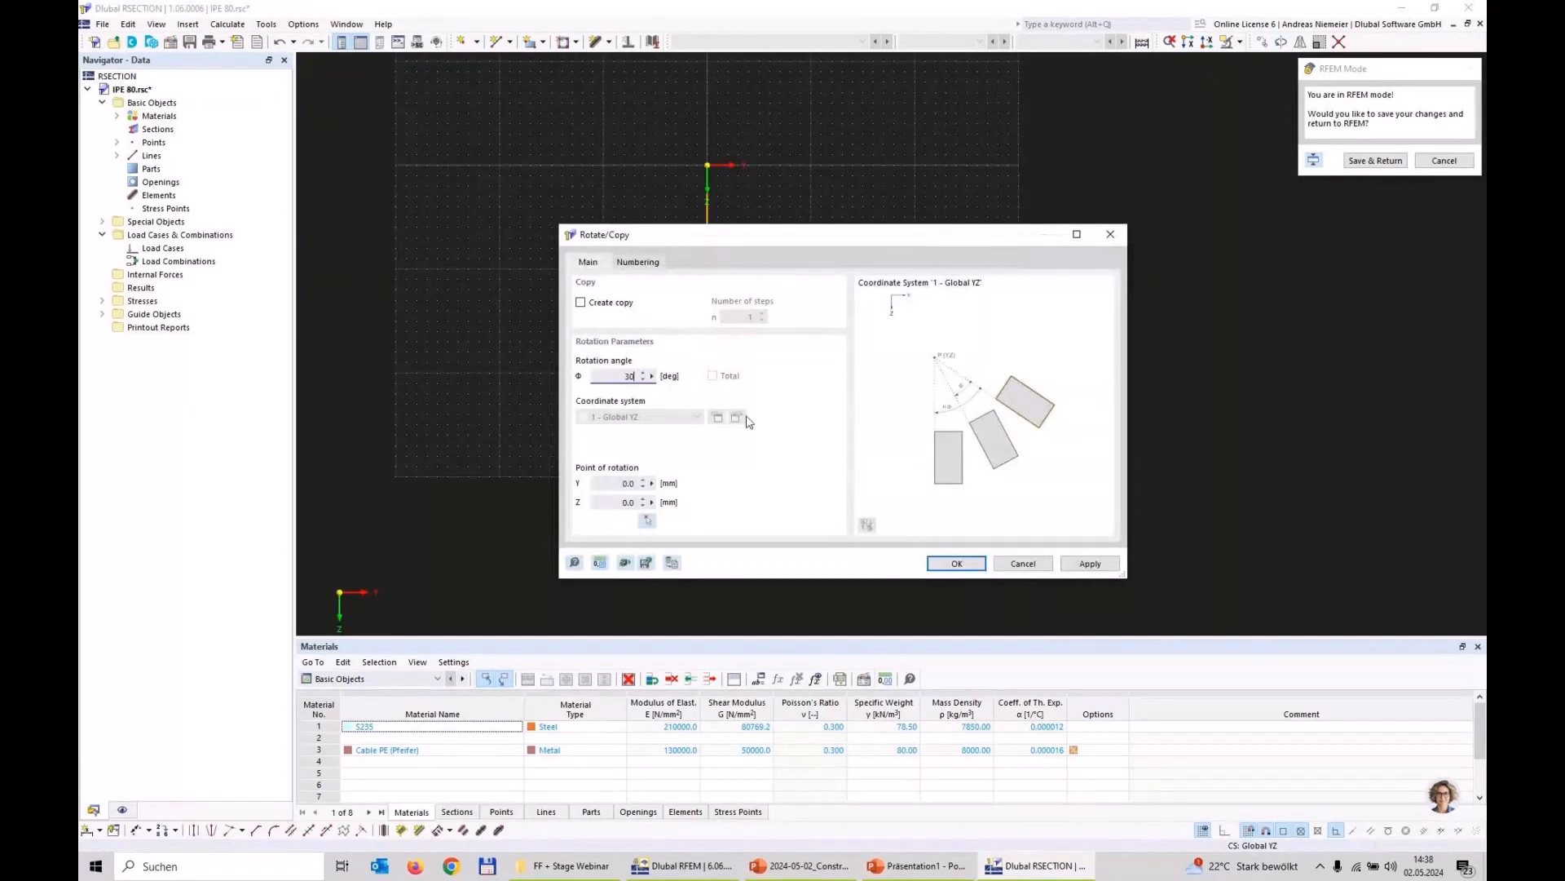
left_click(946, 563)
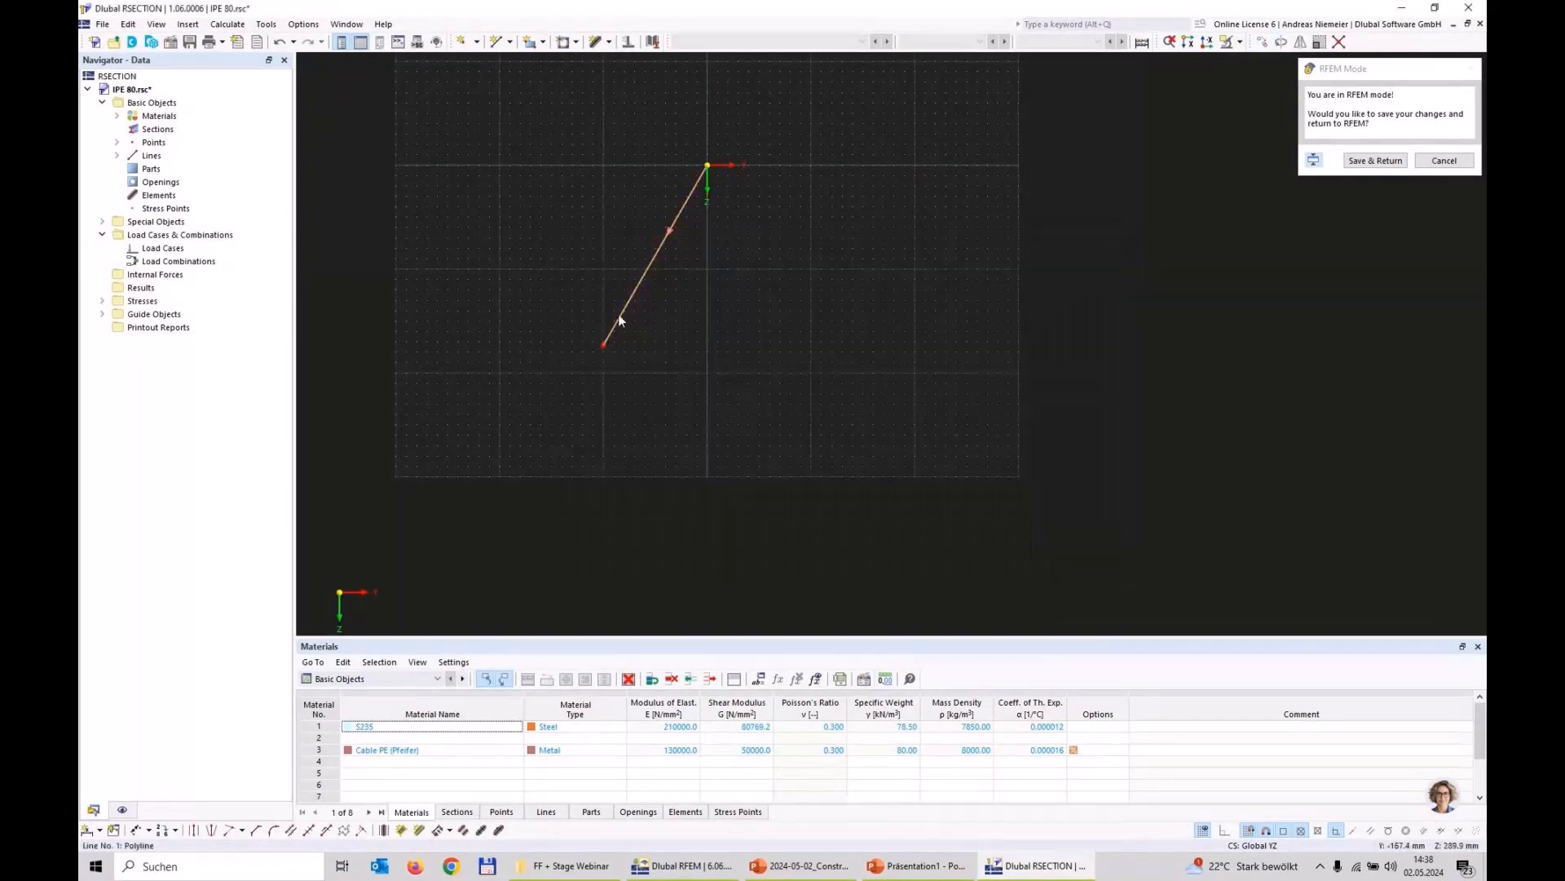
Step: Create a copy of the inclined line rotated by -60° about the origin
left_click(1281, 41)
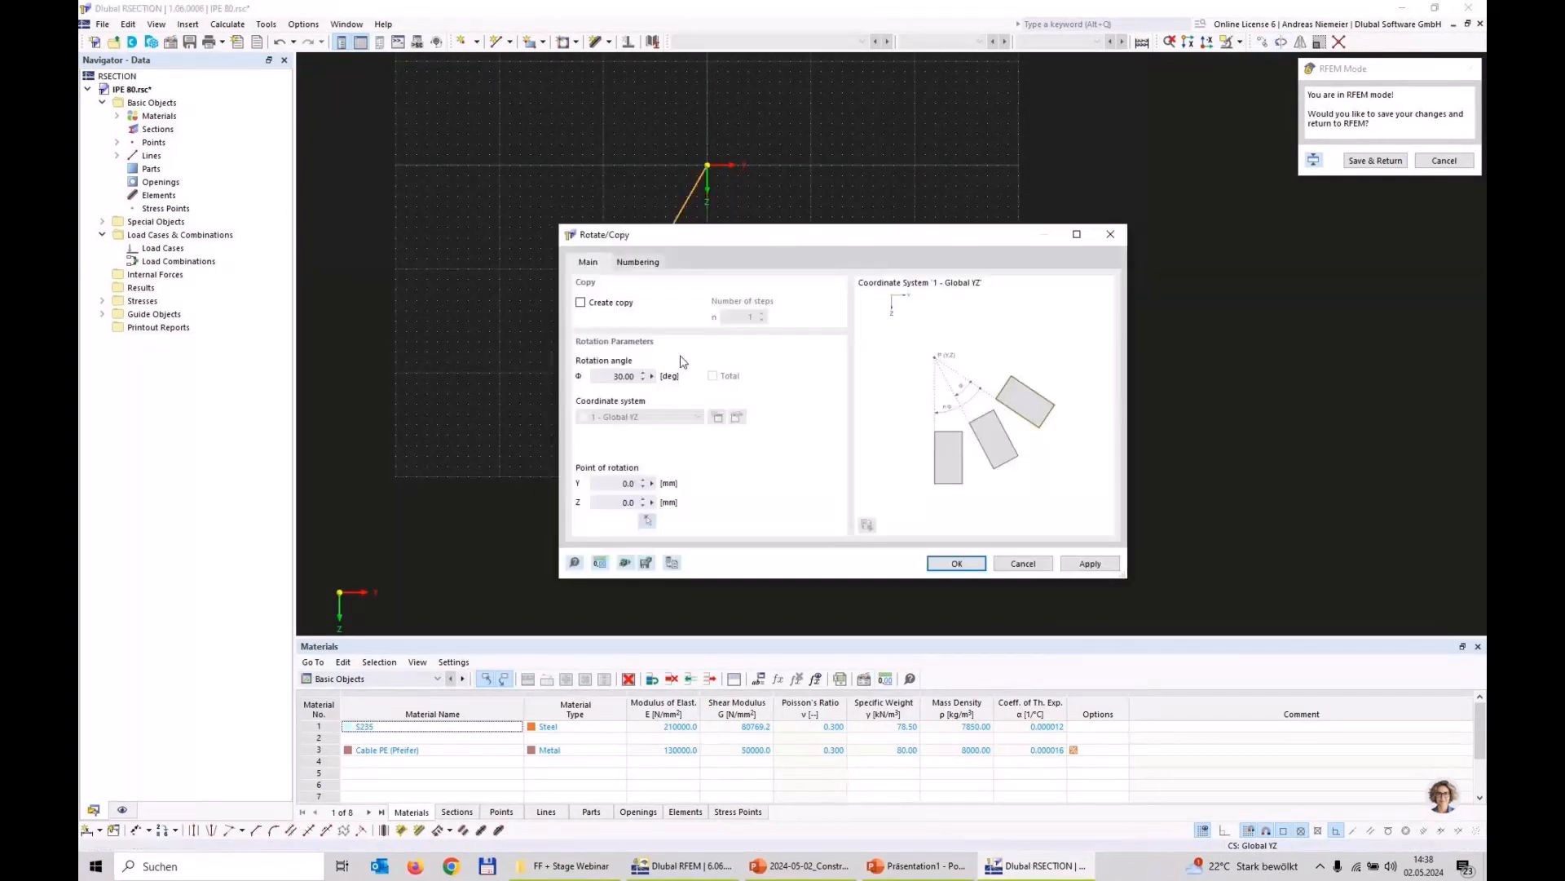
left_click(614, 305)
double_click(611, 374)
type("-60")
left_click(956, 562)
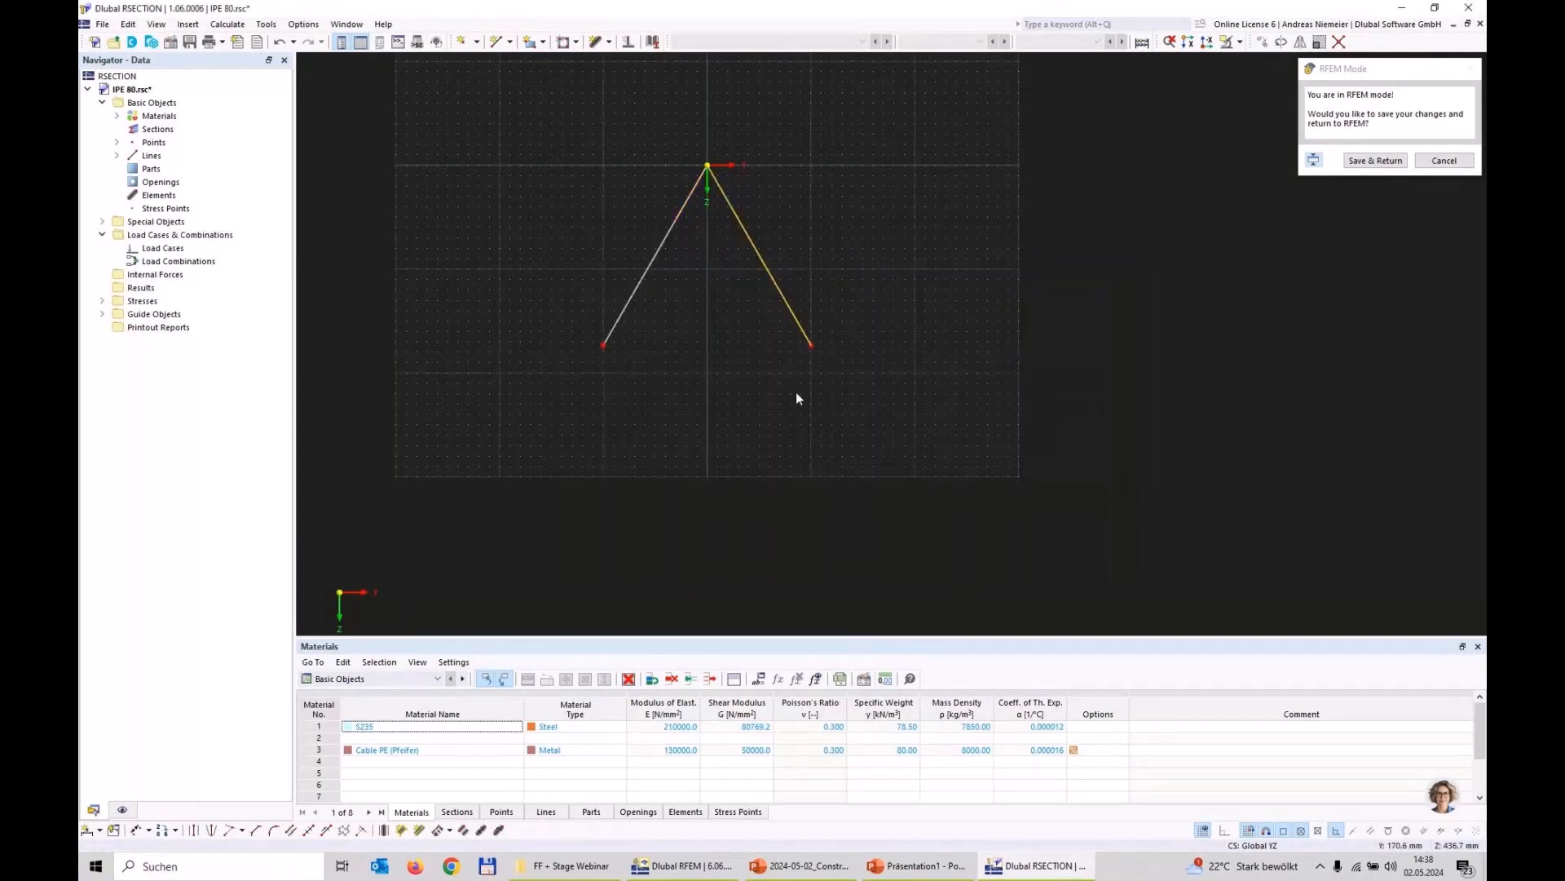
Step: Close the triangle with a single line between the lower ends of the two inclined lines
left_click(496, 41)
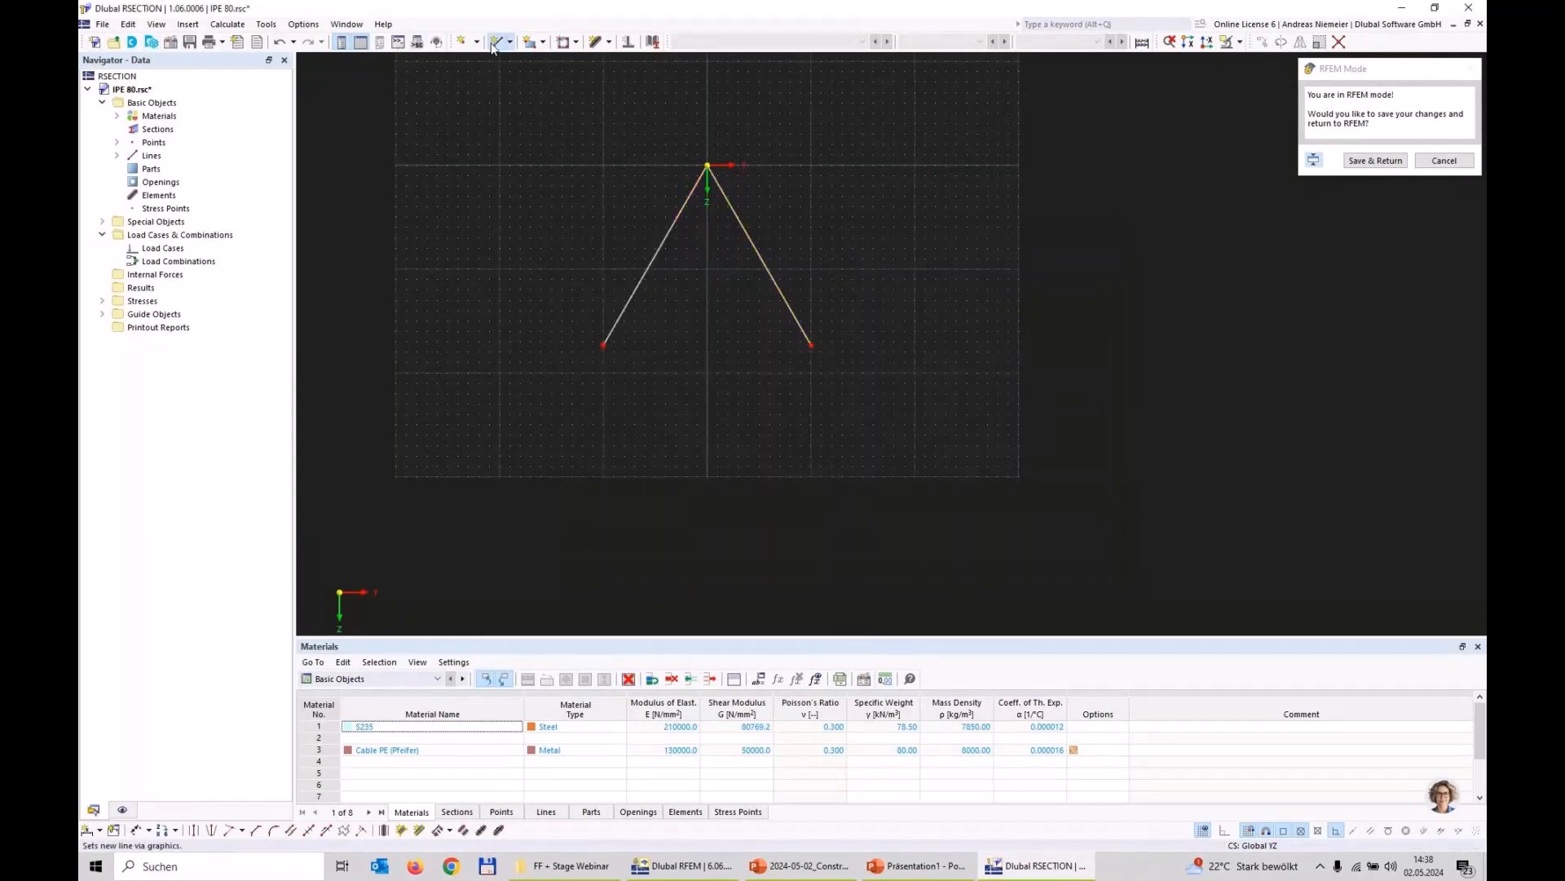
left_click(604, 345)
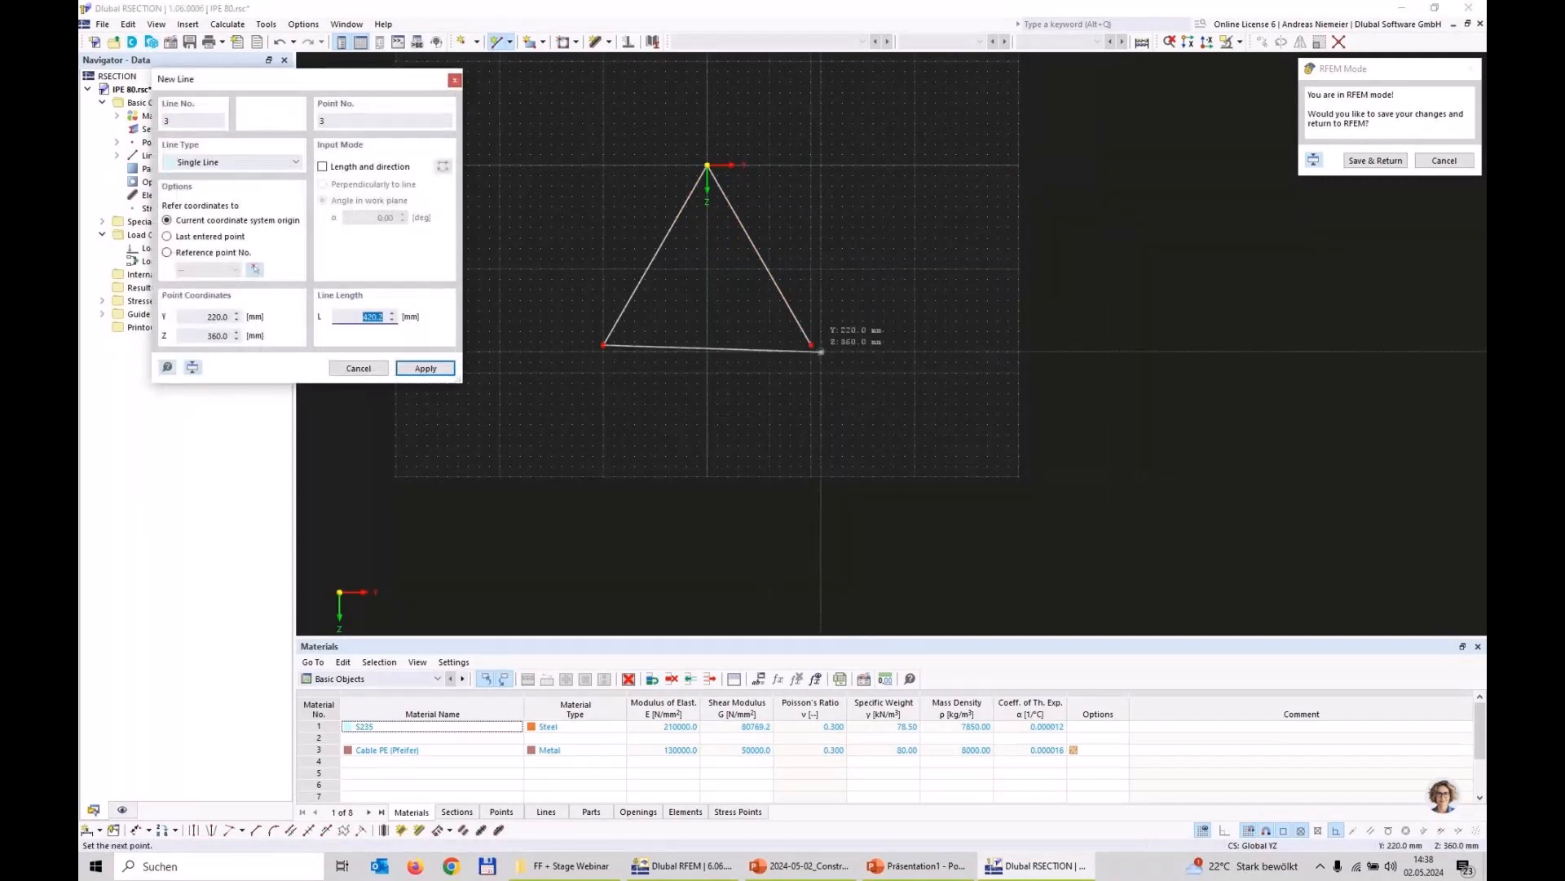
left_click(812, 346)
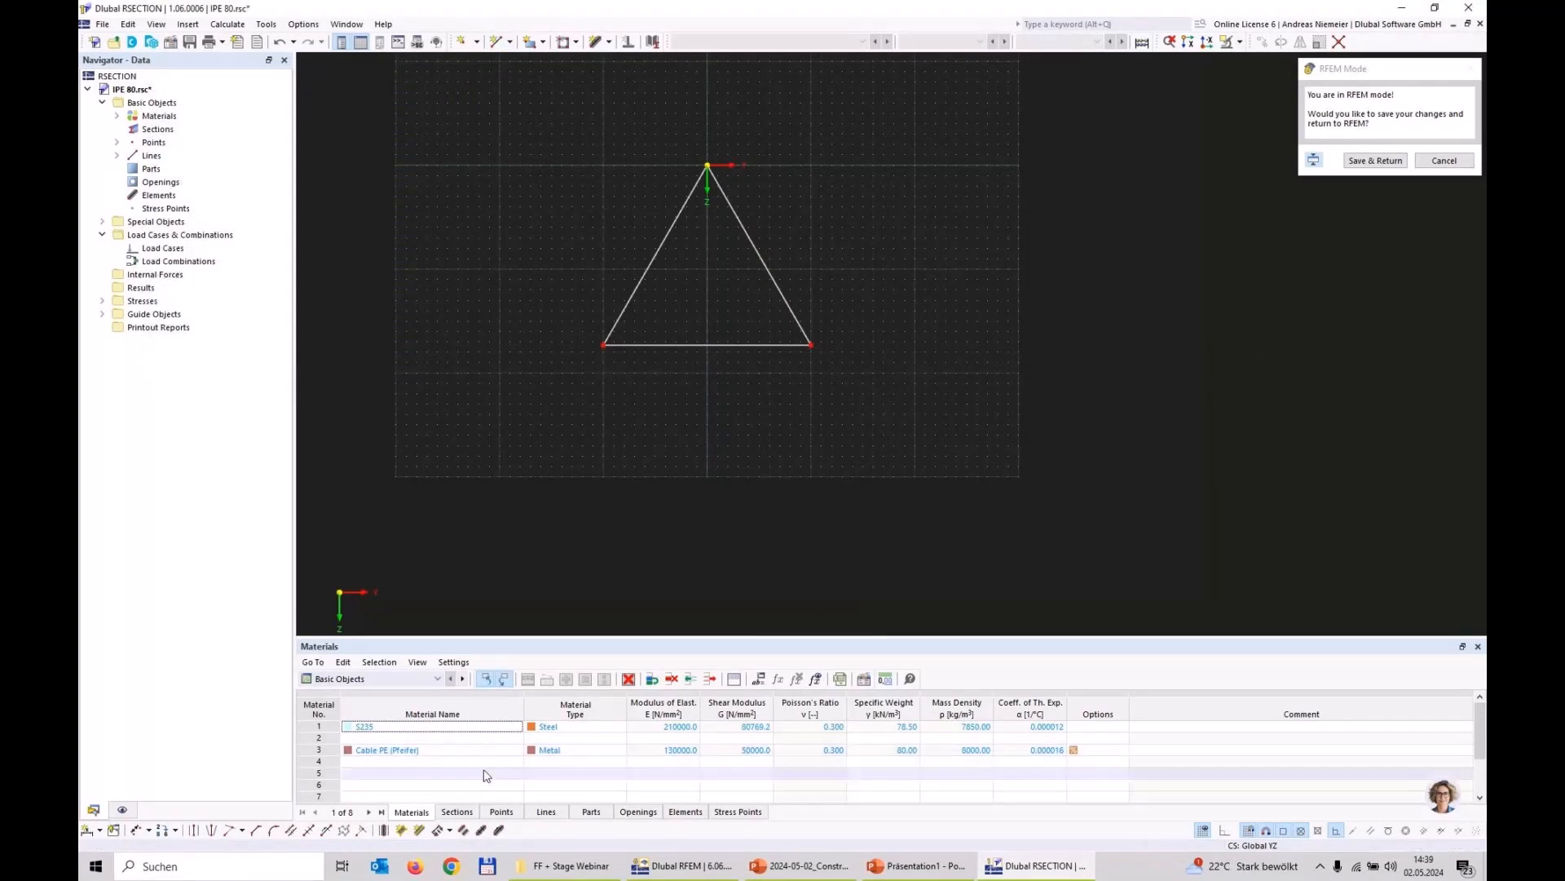
Step: Create elements on all three triangle lines with a thickness of 20 mm and material S235
left_click(419, 830)
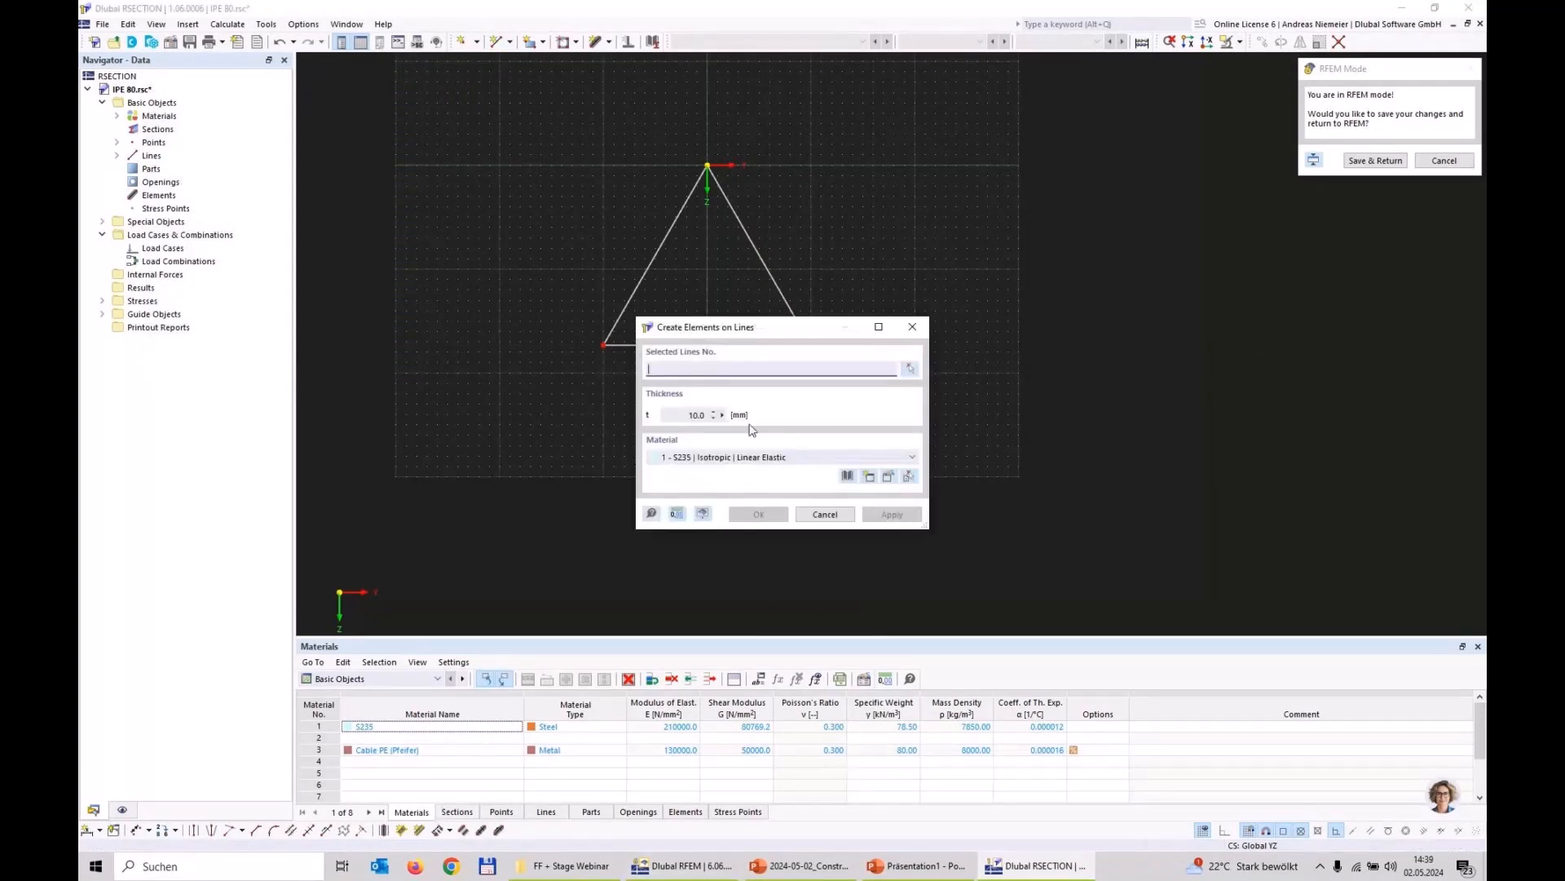
left_click(912, 369)
left_click_drag(969, 433, 433, 290)
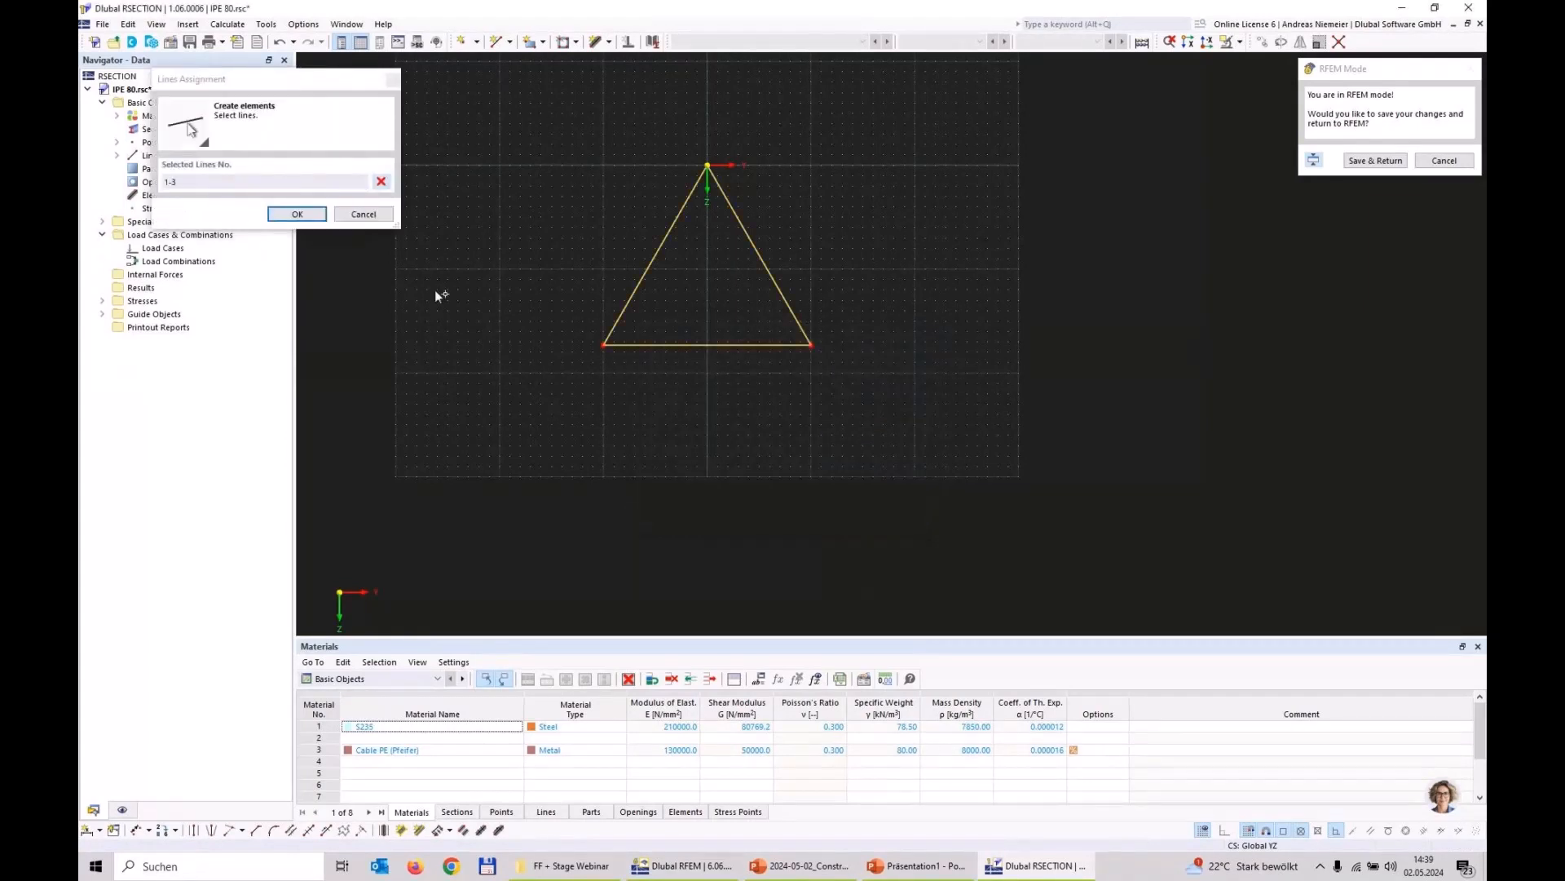
left_click(299, 216)
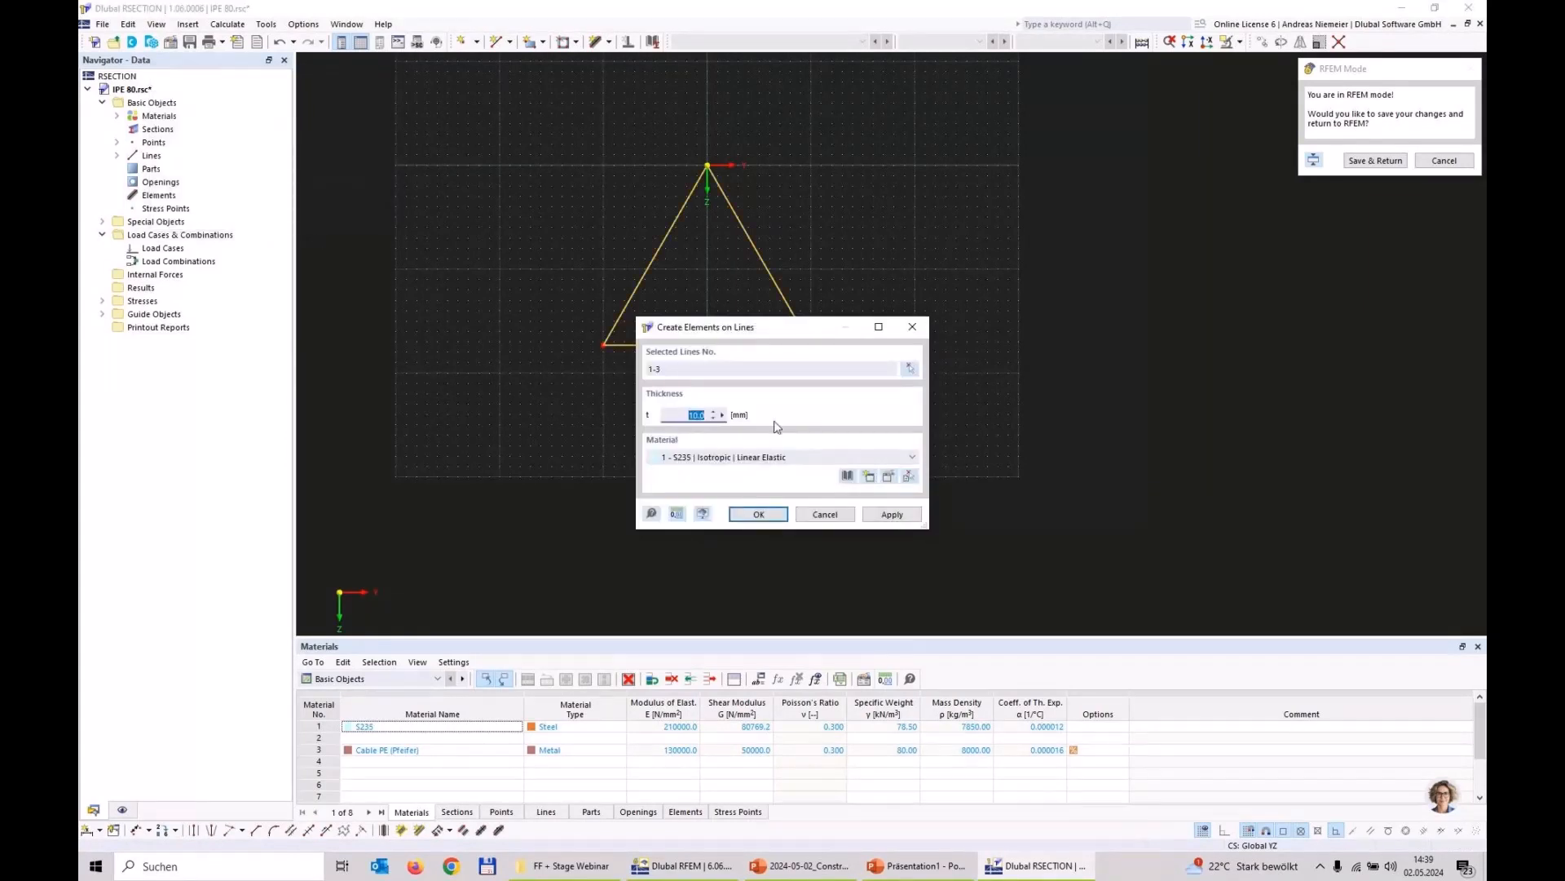
type("20")
left_click(759, 514)
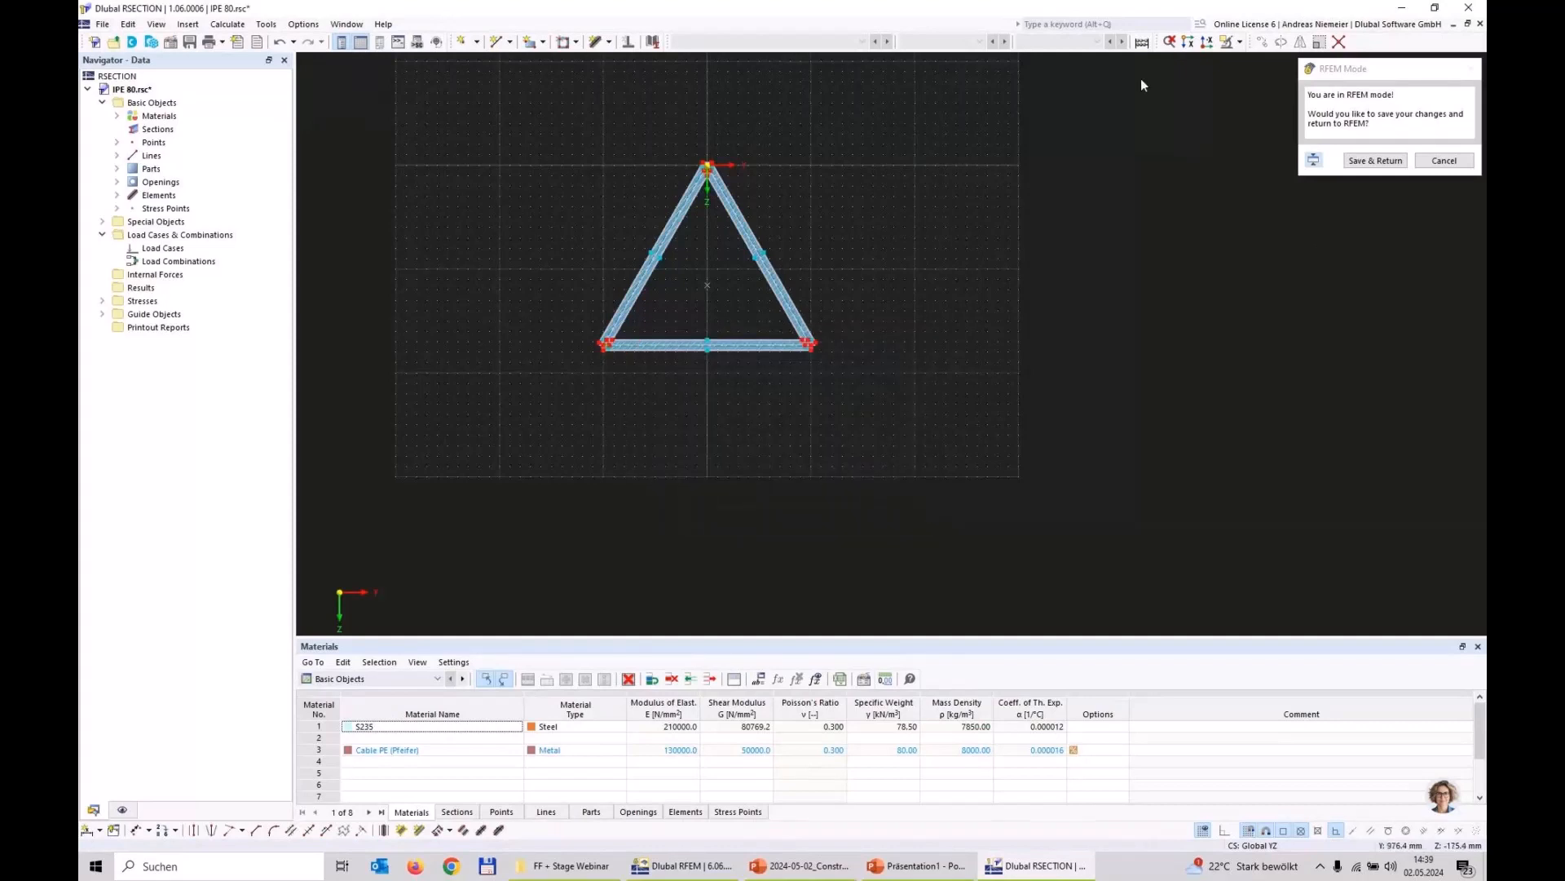
Step: Save the triangular section back to RFEM and accept it for the arch member, allowing the existing results to be deleted
left_click(1375, 160)
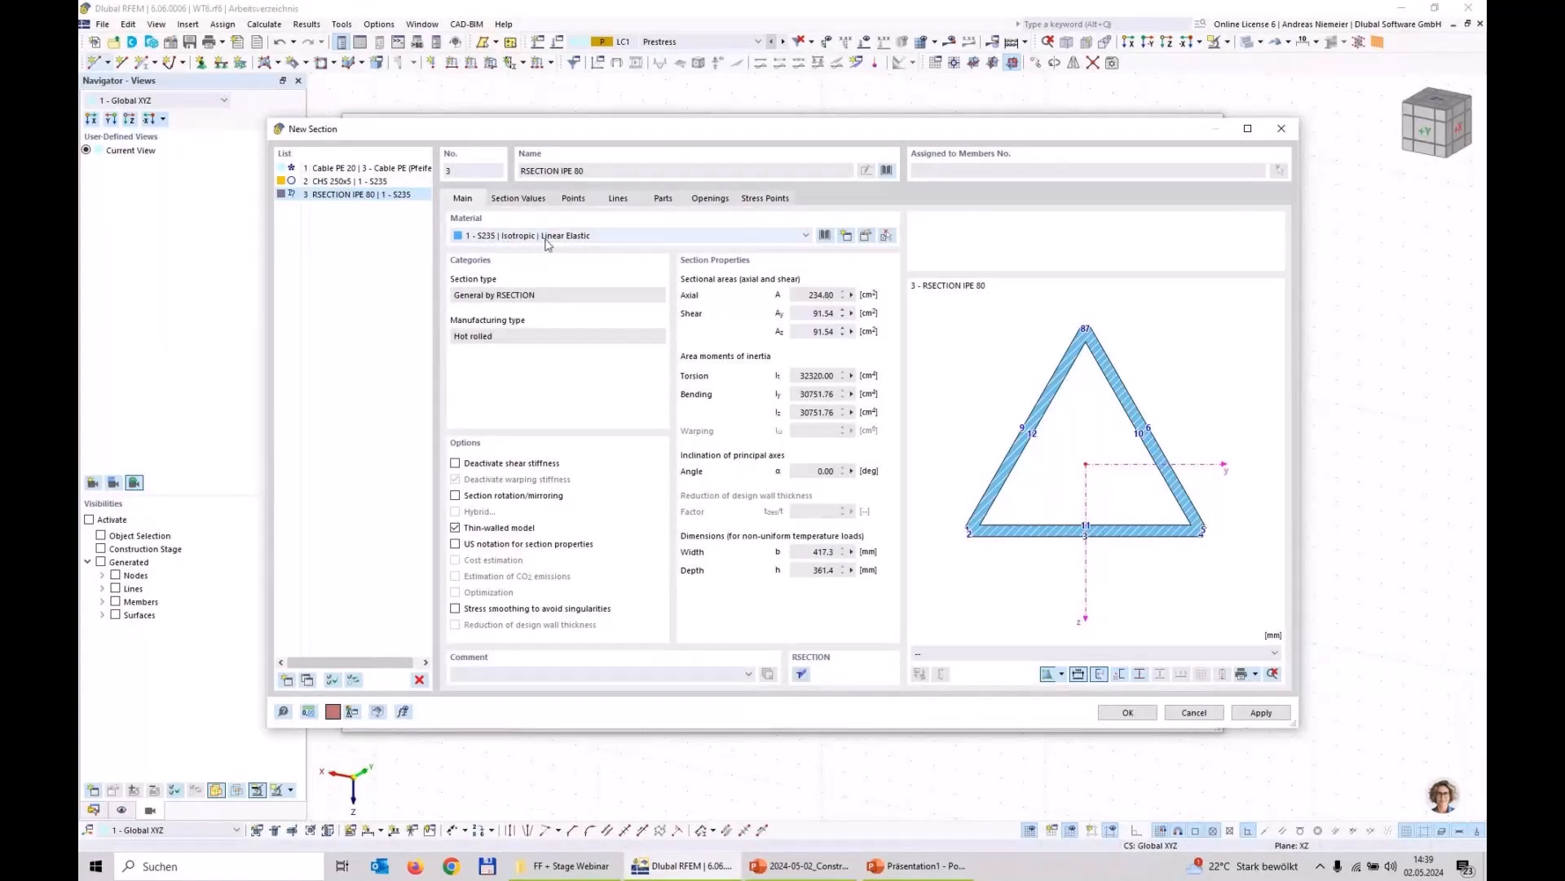
left_click(1127, 712)
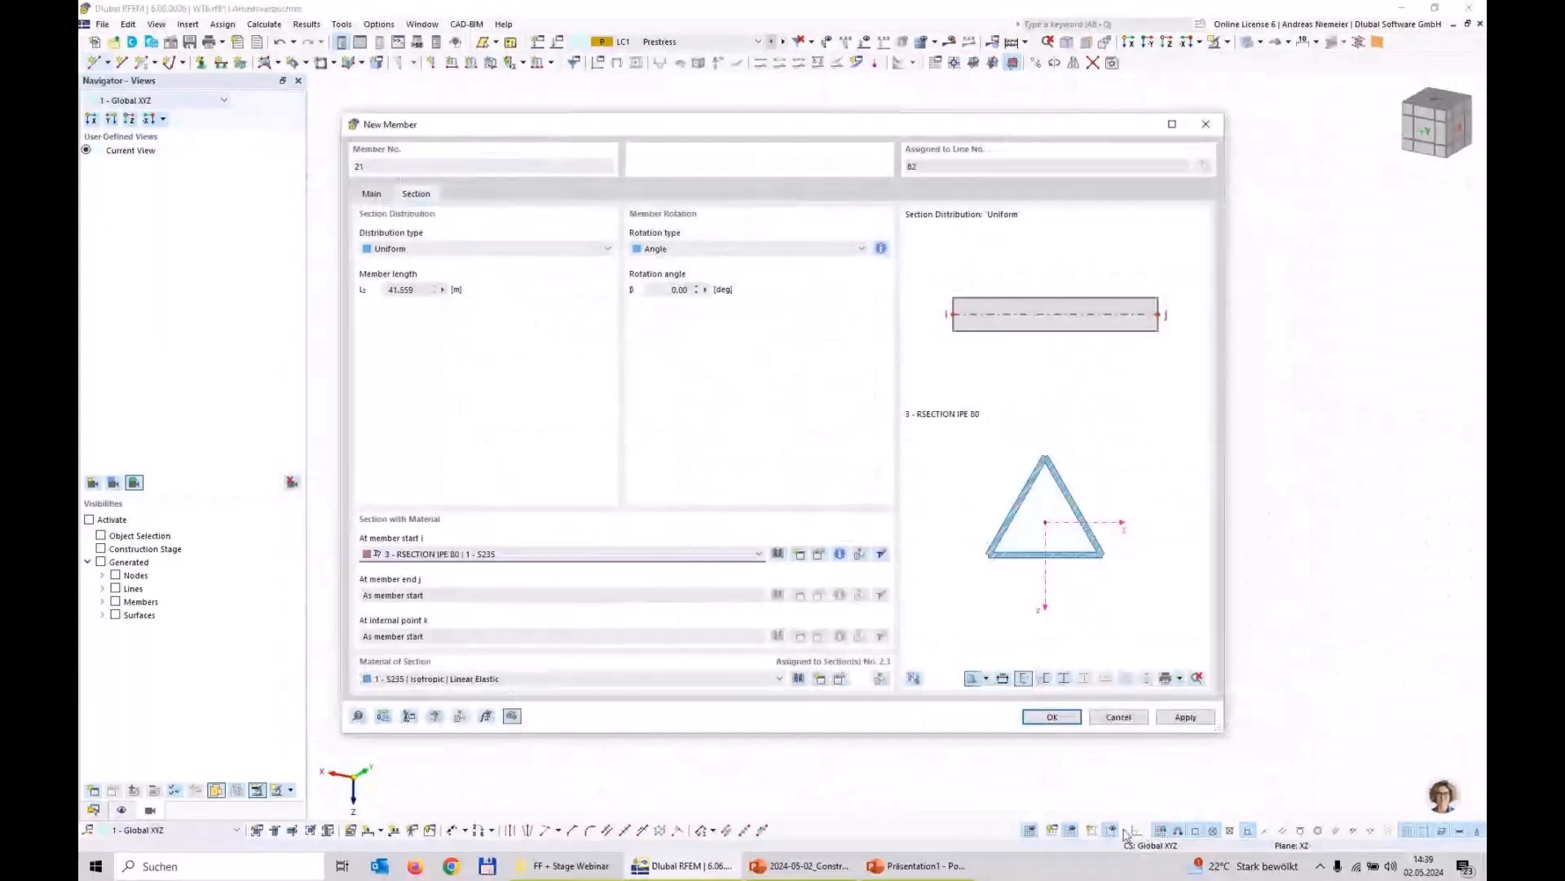
left_click(1036, 723)
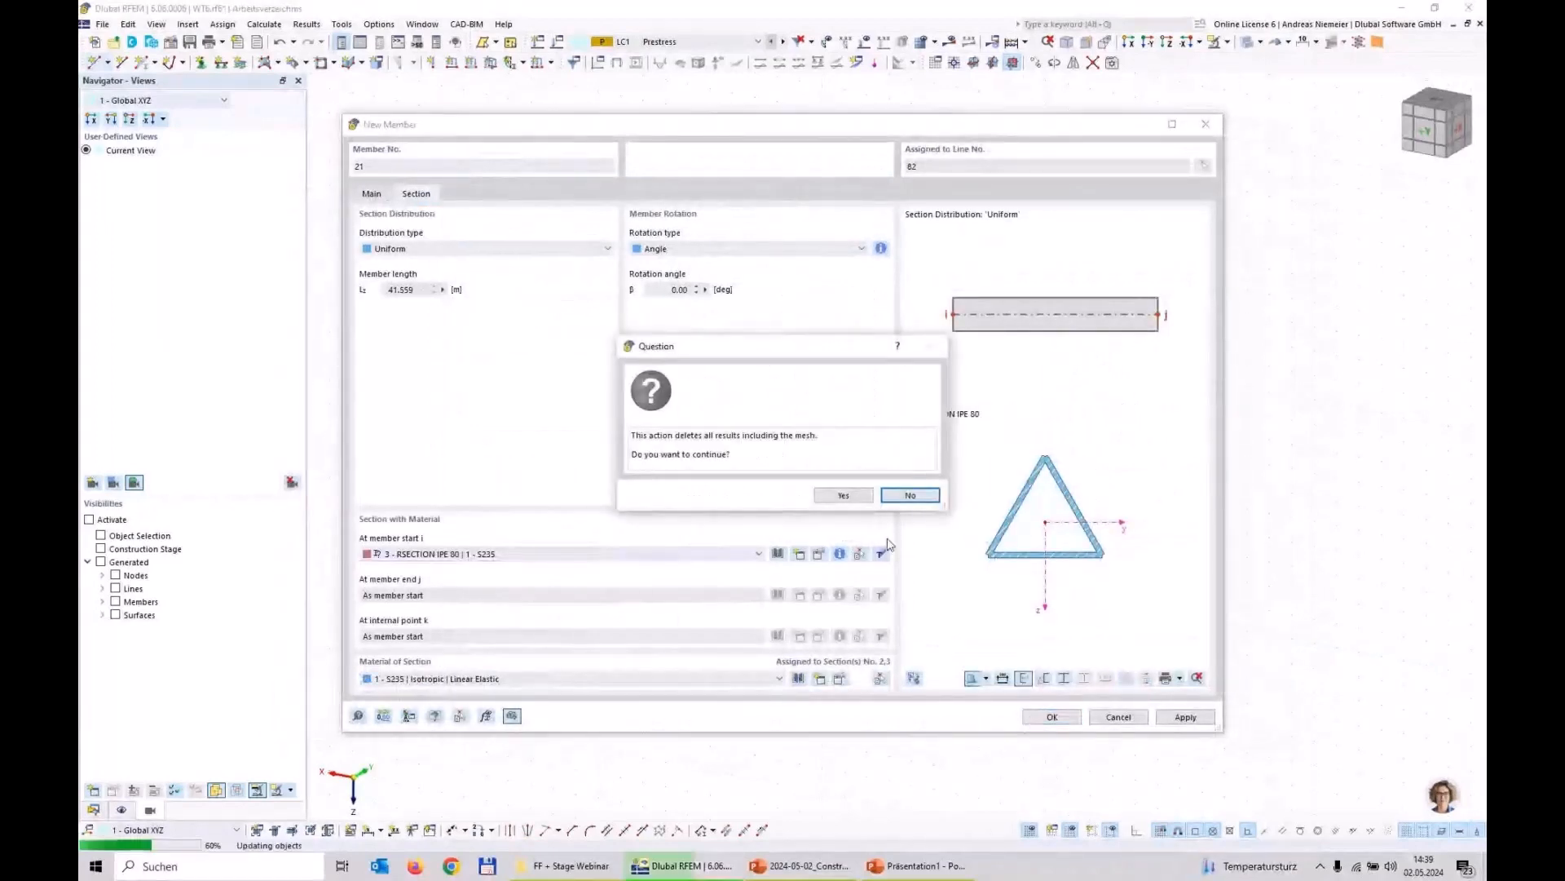
left_click(842, 499)
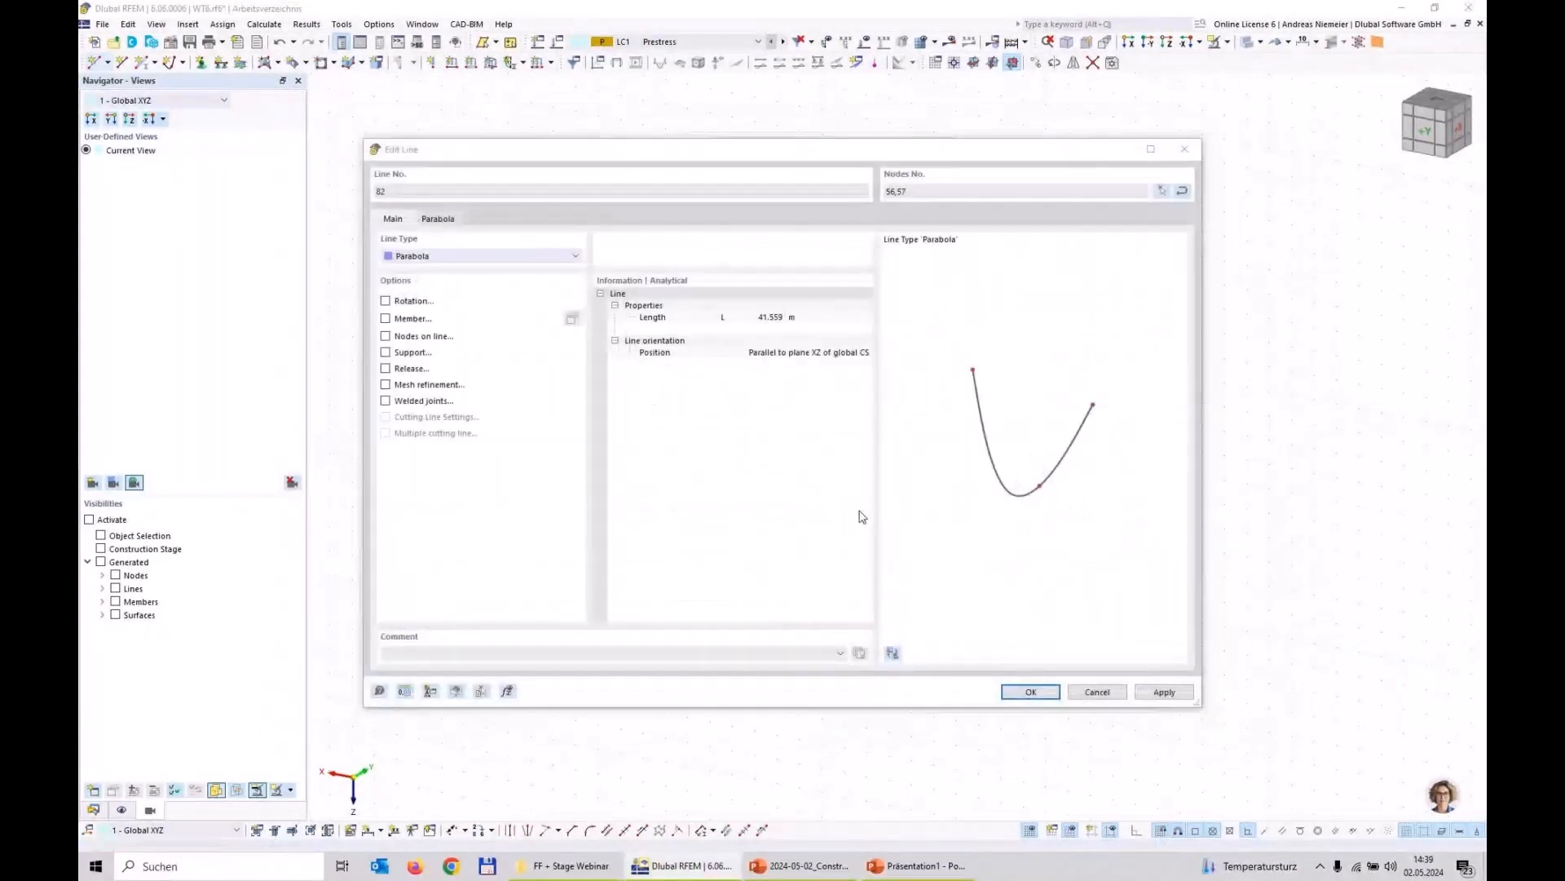
left_click(1015, 693)
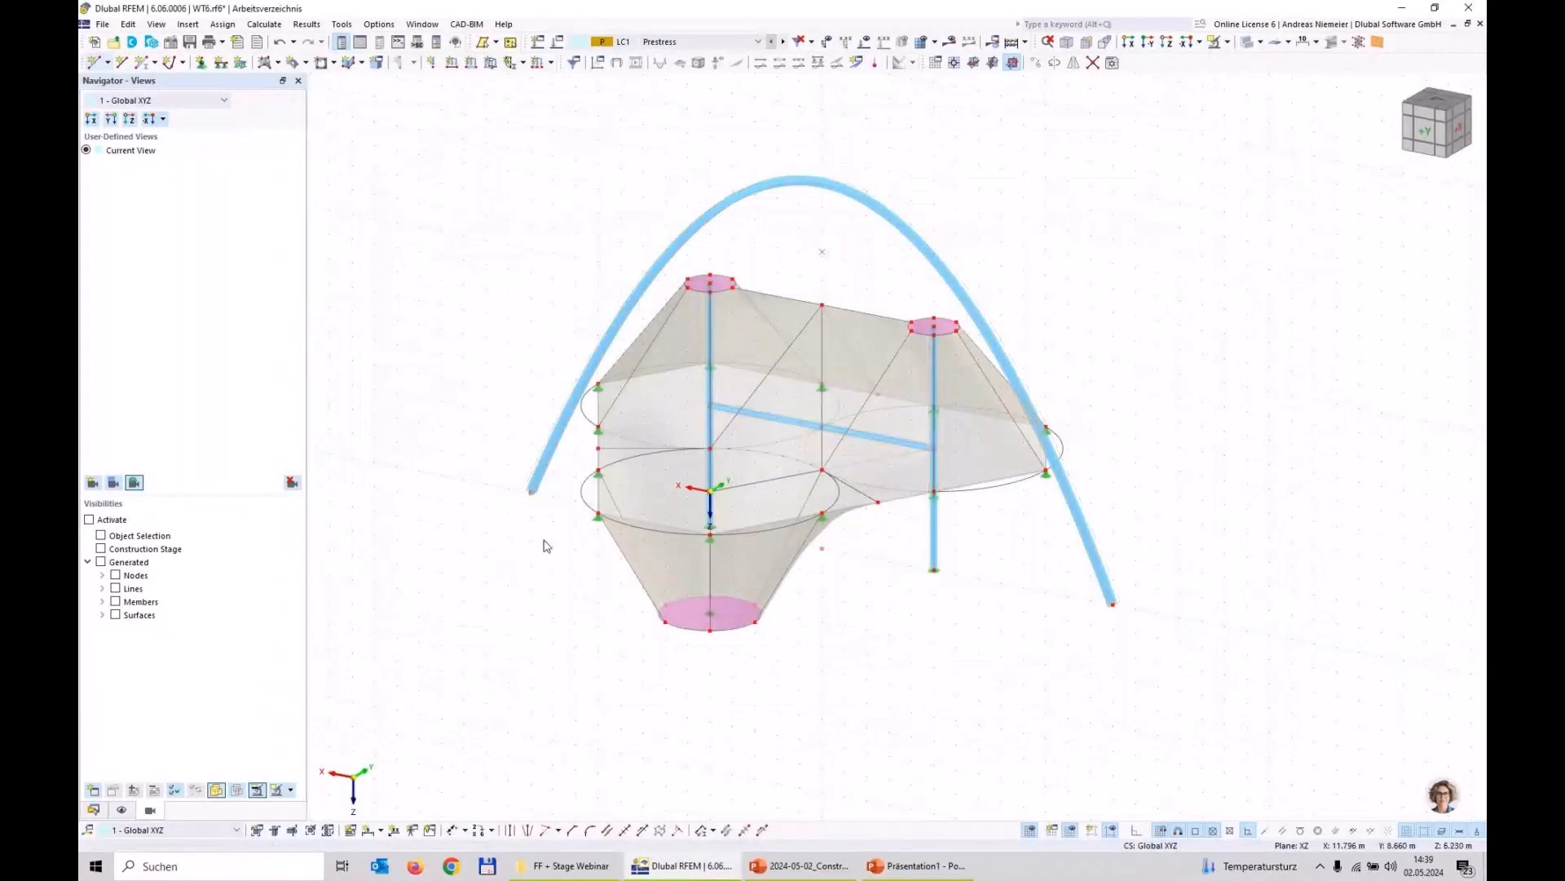
Step: Examine the orientation of the triangular section at both ends of the arch
scroll(1117, 625, "up", 2)
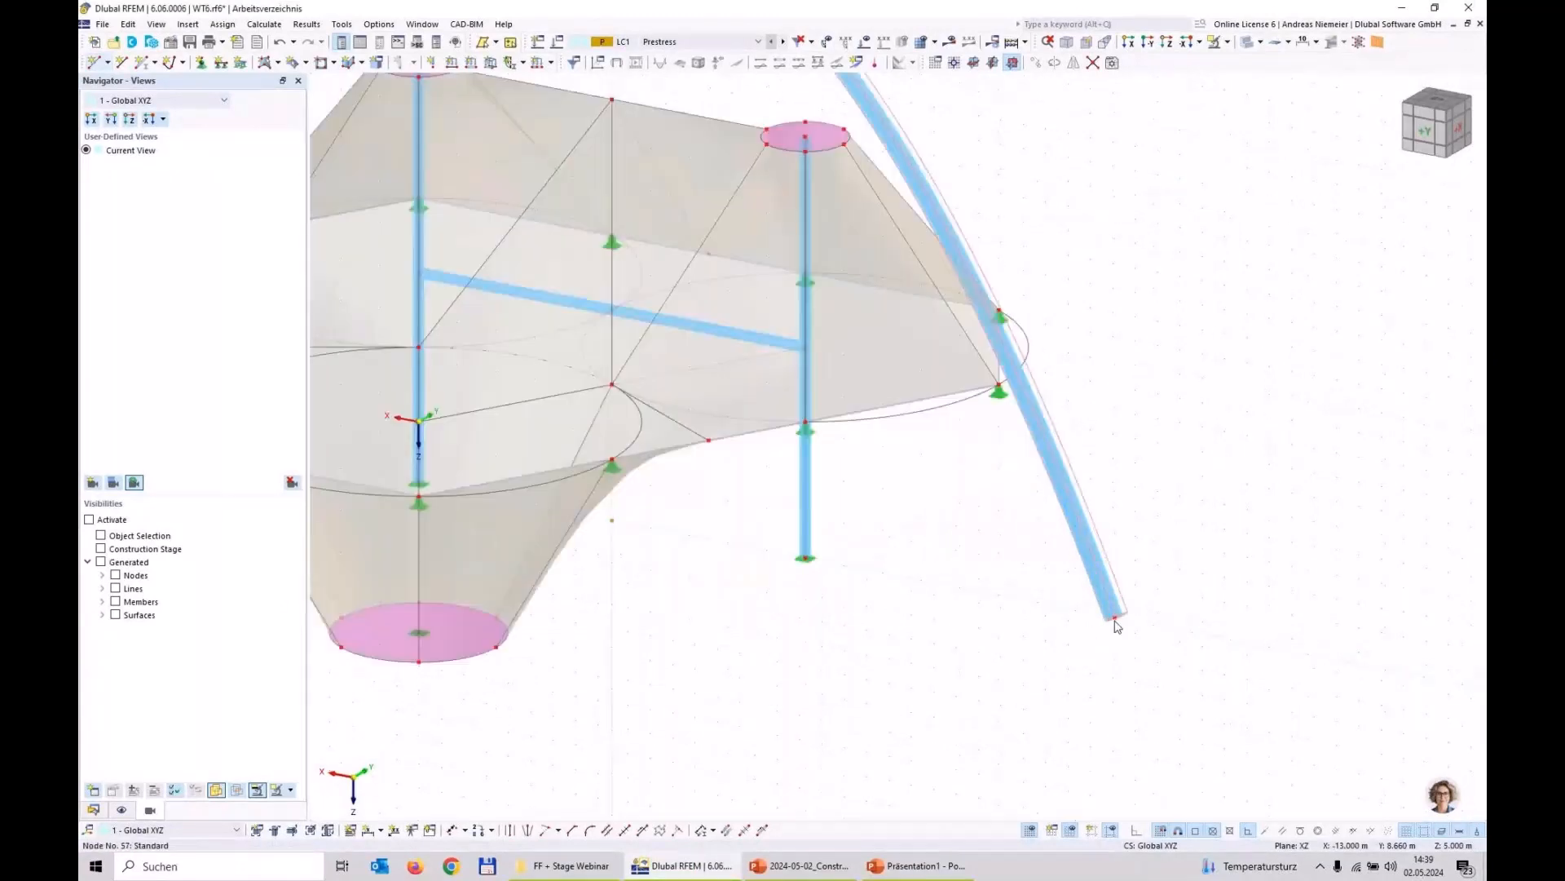
scroll(1115, 622, "up", 3)
scroll(1105, 610, "down", 2)
middle_click_drag(1151, 604, 901, 516, "ctrl")
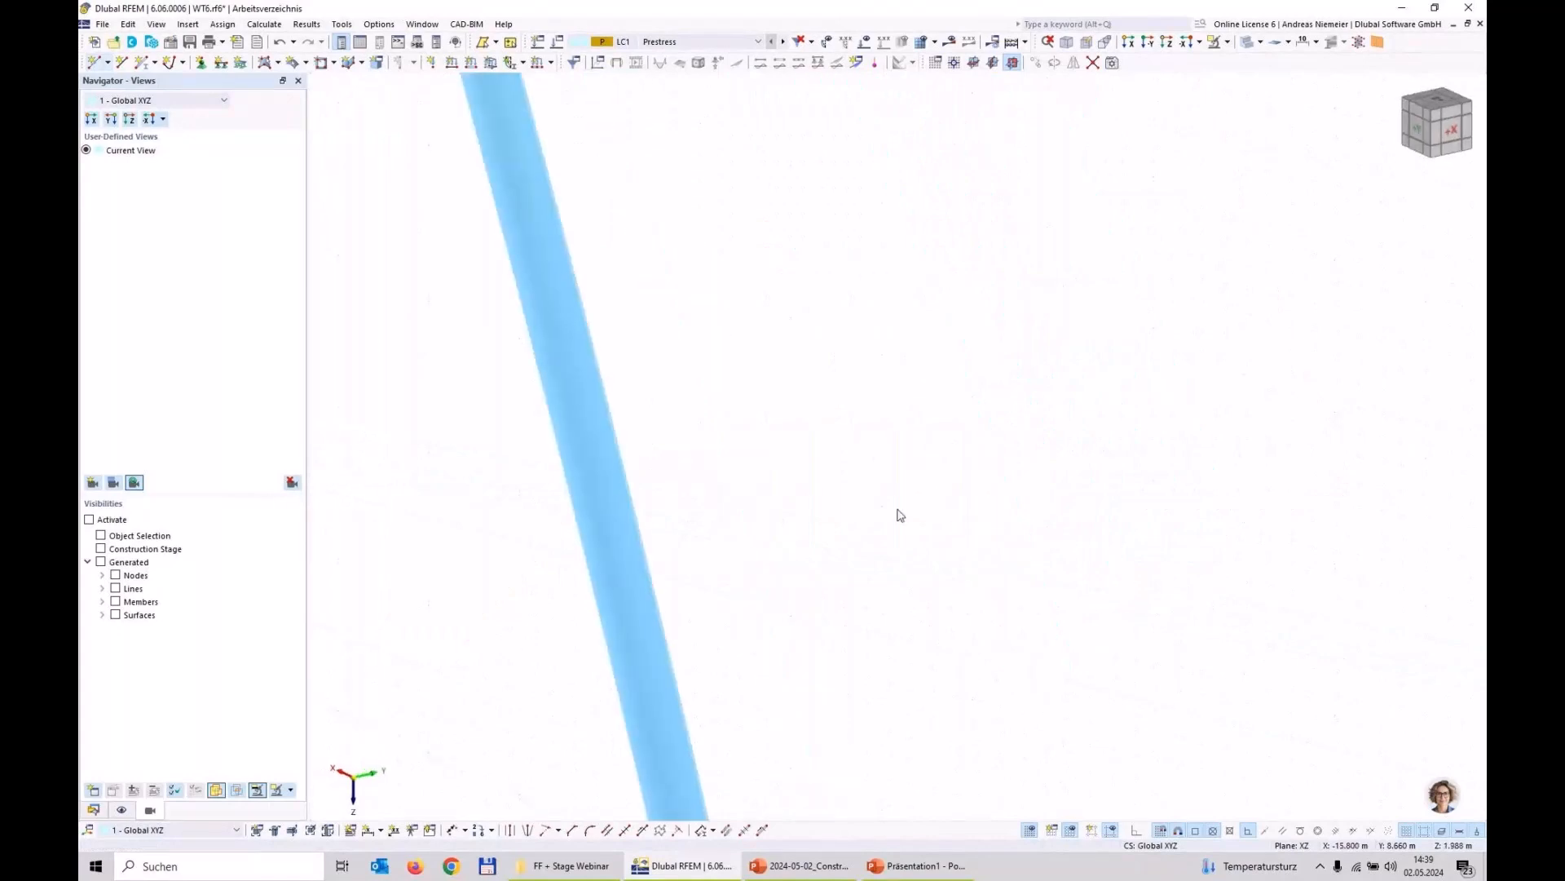
scroll(897, 512, "down", 3)
scroll(746, 524, "up", 4)
scroll(873, 608, "down", 5)
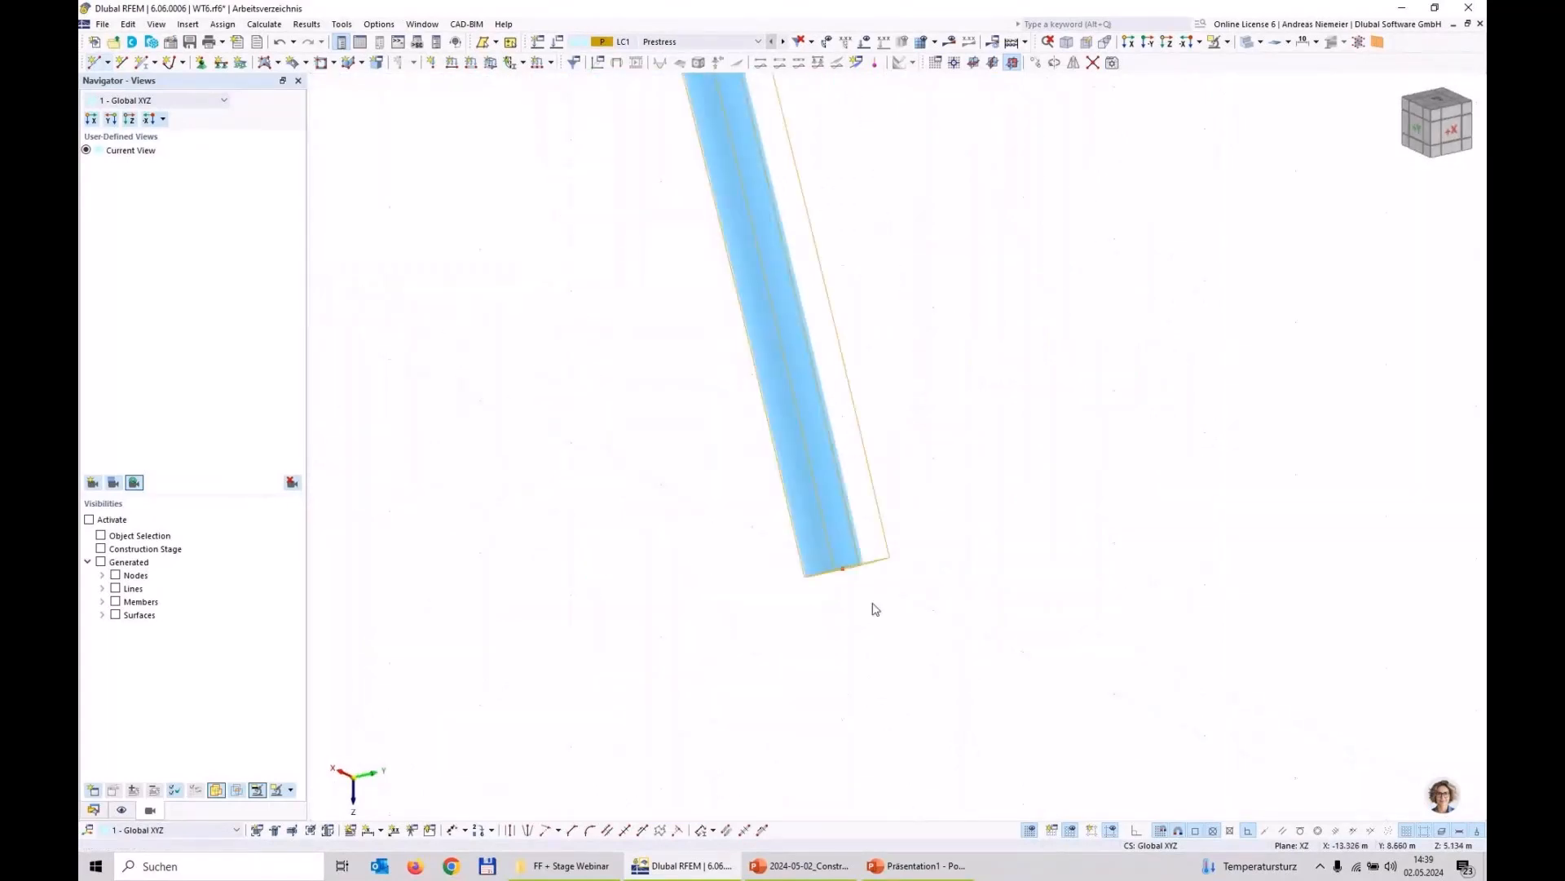
scroll(875, 608, "down", 4)
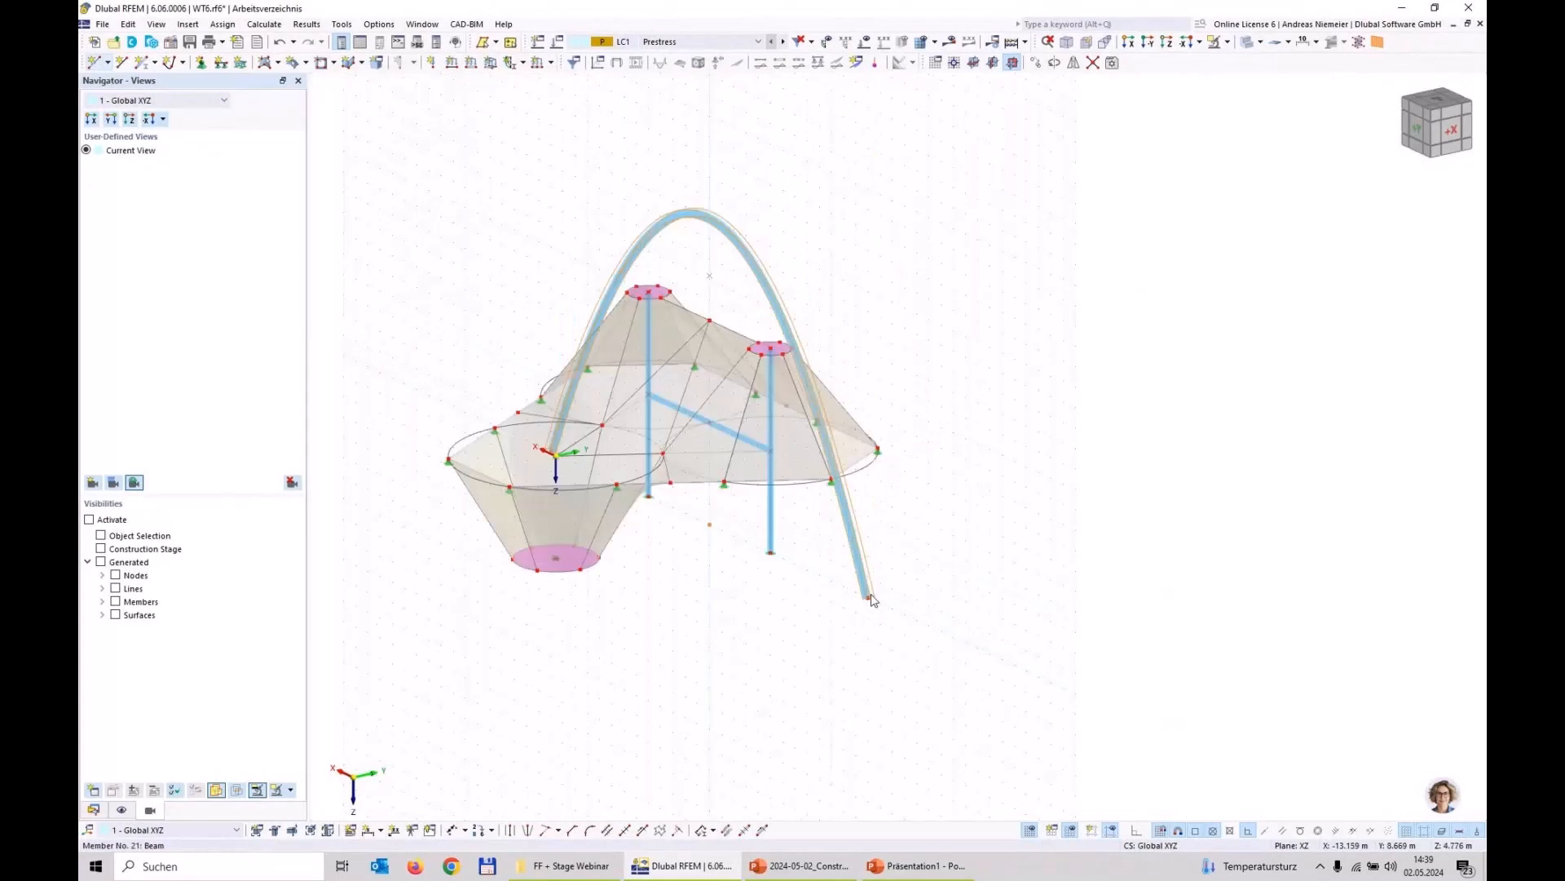
scroll(454, 470, "up", 6)
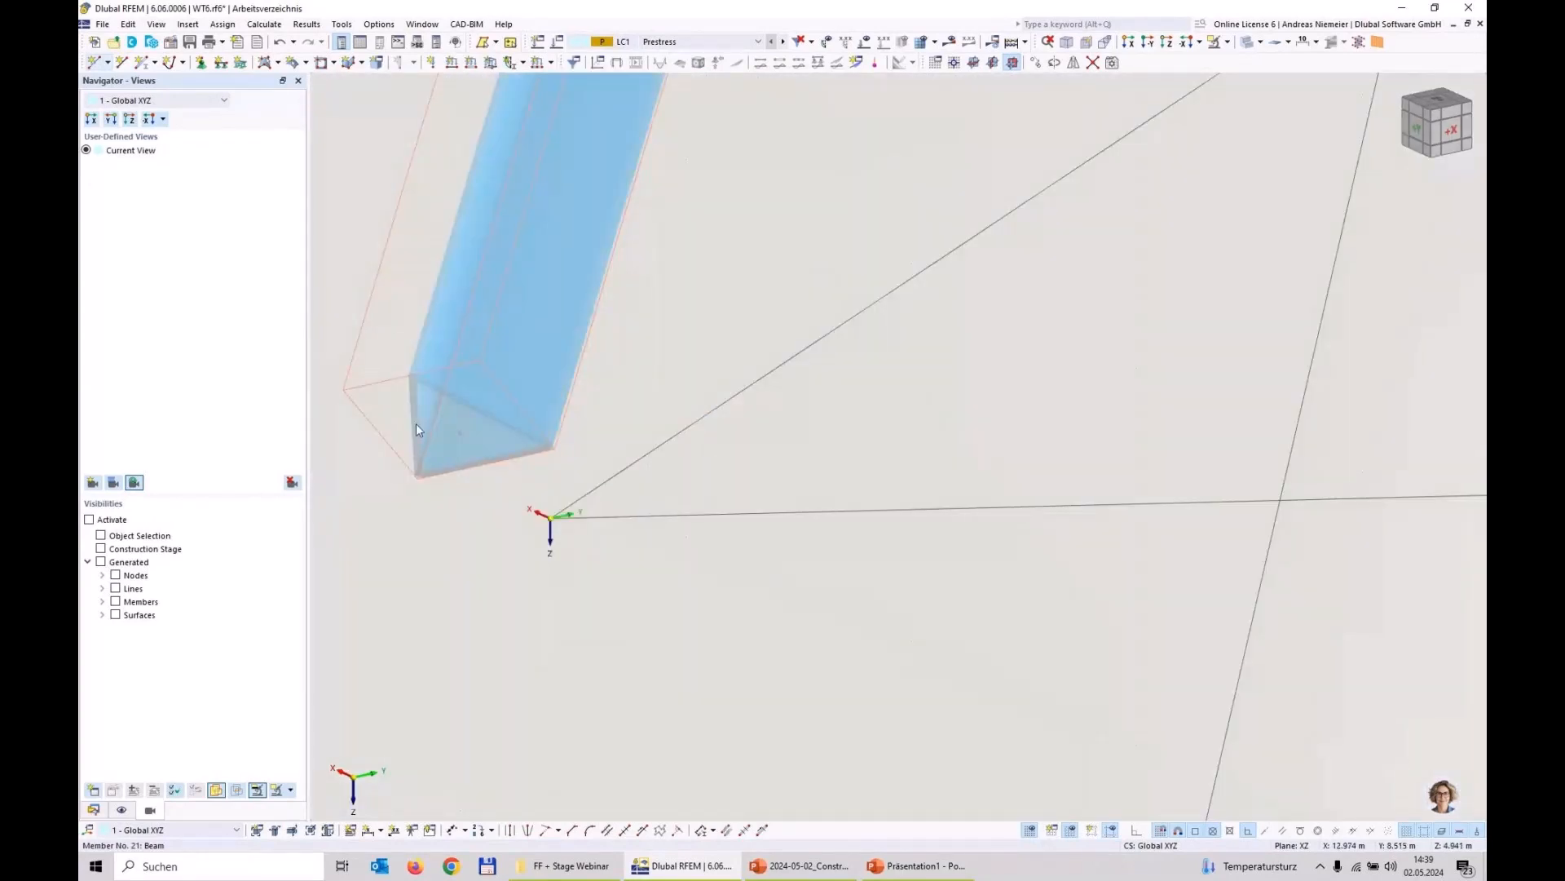
scroll(609, 417, "down", 4)
scroll(687, 630, "down", 4)
Step: Copy the two upper mast members upward by their own length so that they extend above the mast tops past the arch
middle_click_drag(688, 629, 869, 576)
scroll(633, 391, "up", 4)
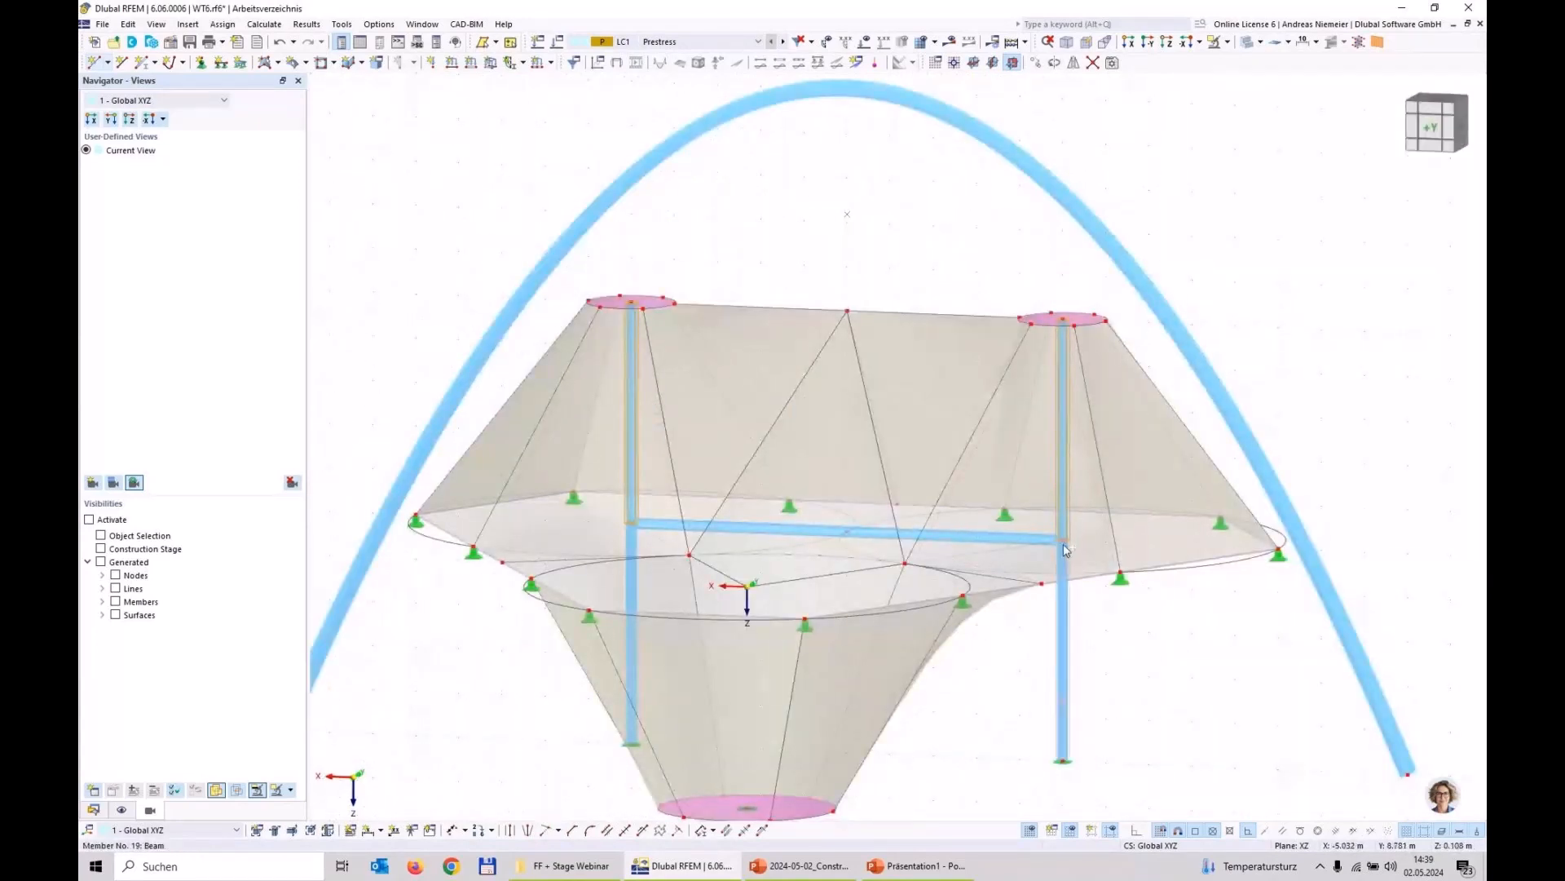
left_click_drag(1064, 541, 1063, 319, "ctrl")
left_click(937, 273)
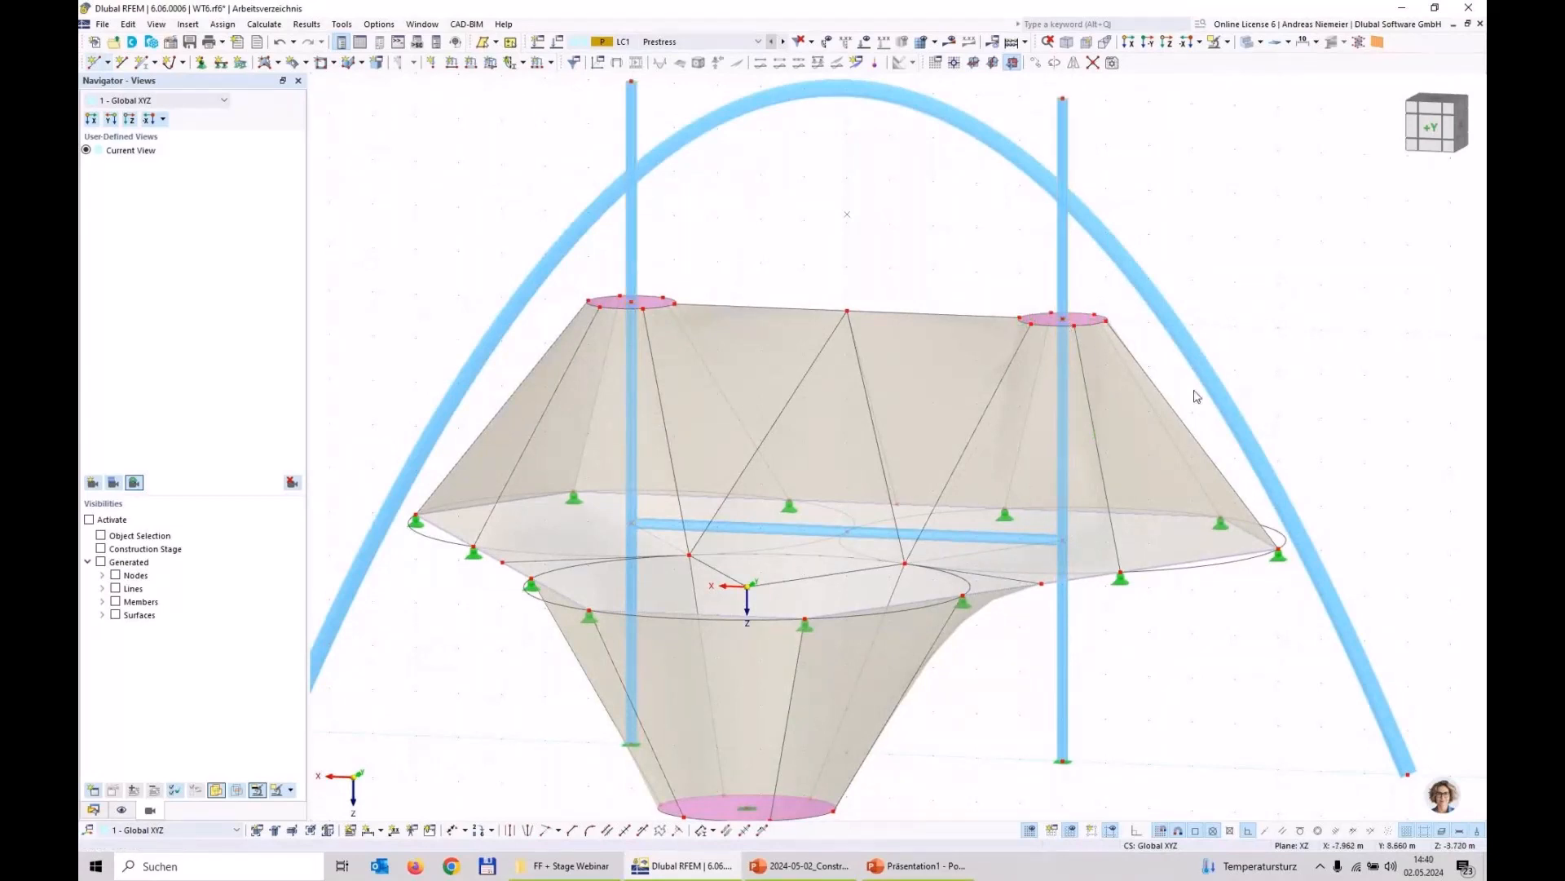
Step: Connect both mast extensions to the arch where they cross it and delete the pieces protruding above the arch
left_click_drag(1193, 264, 969, 174)
left_click_drag(697, 228, 578, 155)
scroll(865, 255, "down", 2)
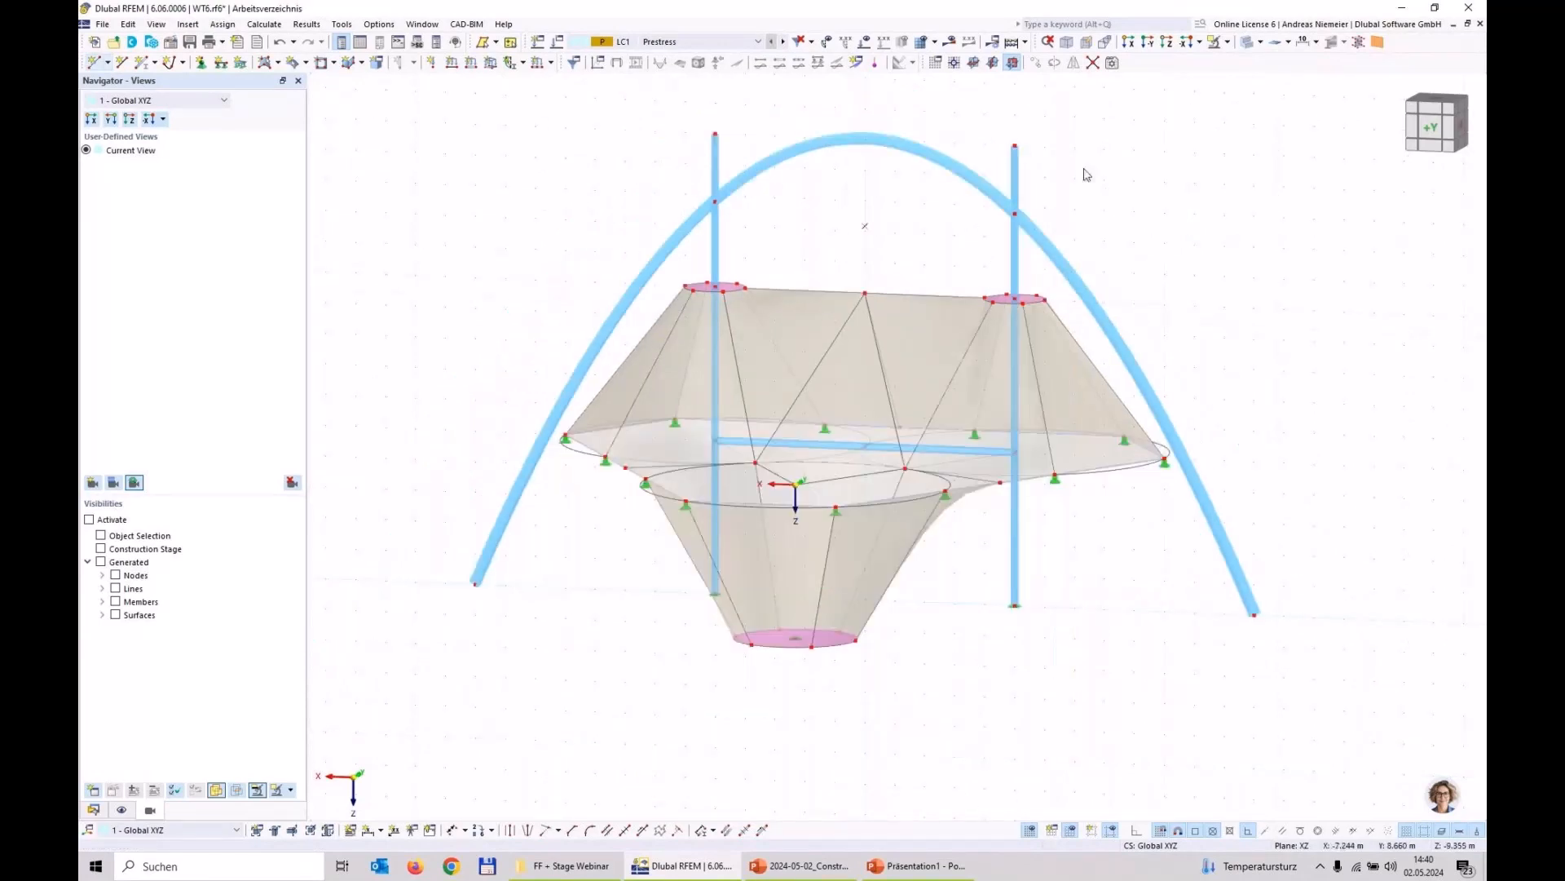
key("Delete")
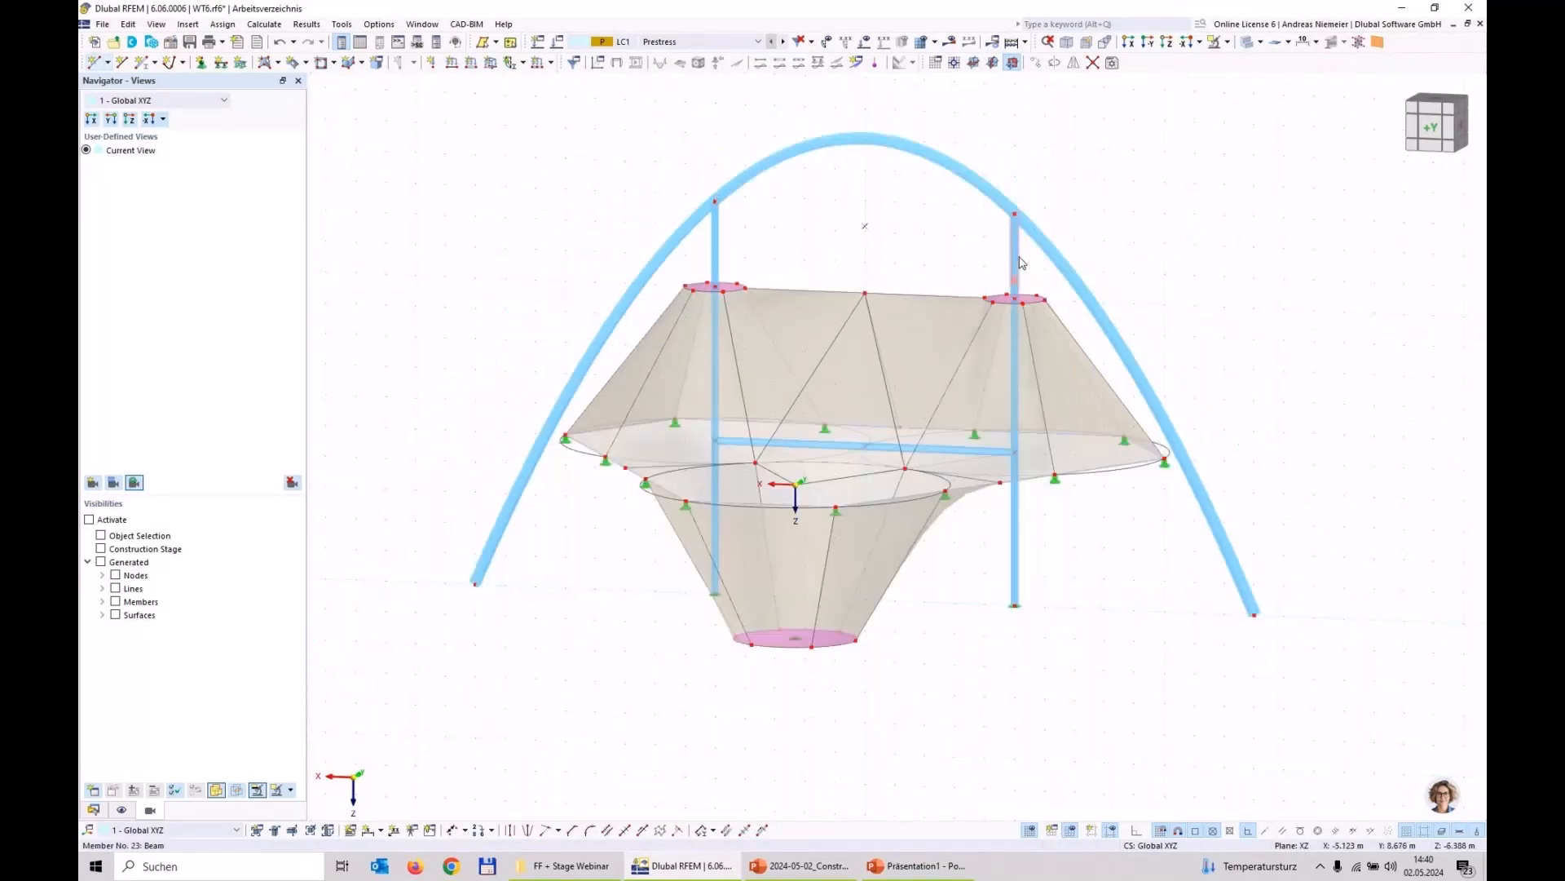
Step: Change the member type of the two members connecting the mast tops to the arch to Truss
right_click(714, 238)
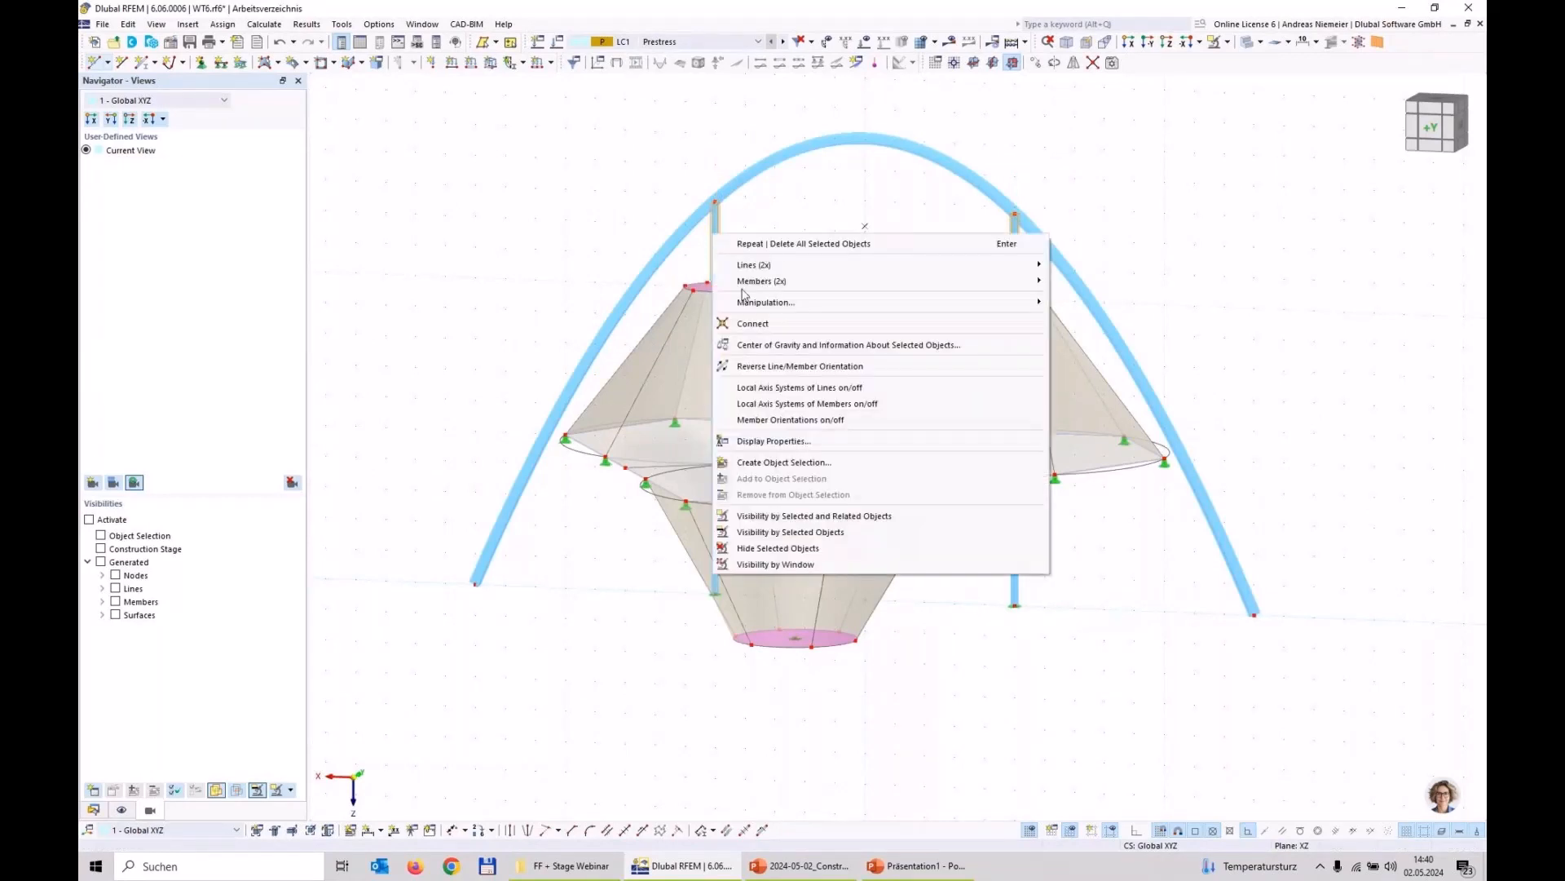
mouse_move(749, 282)
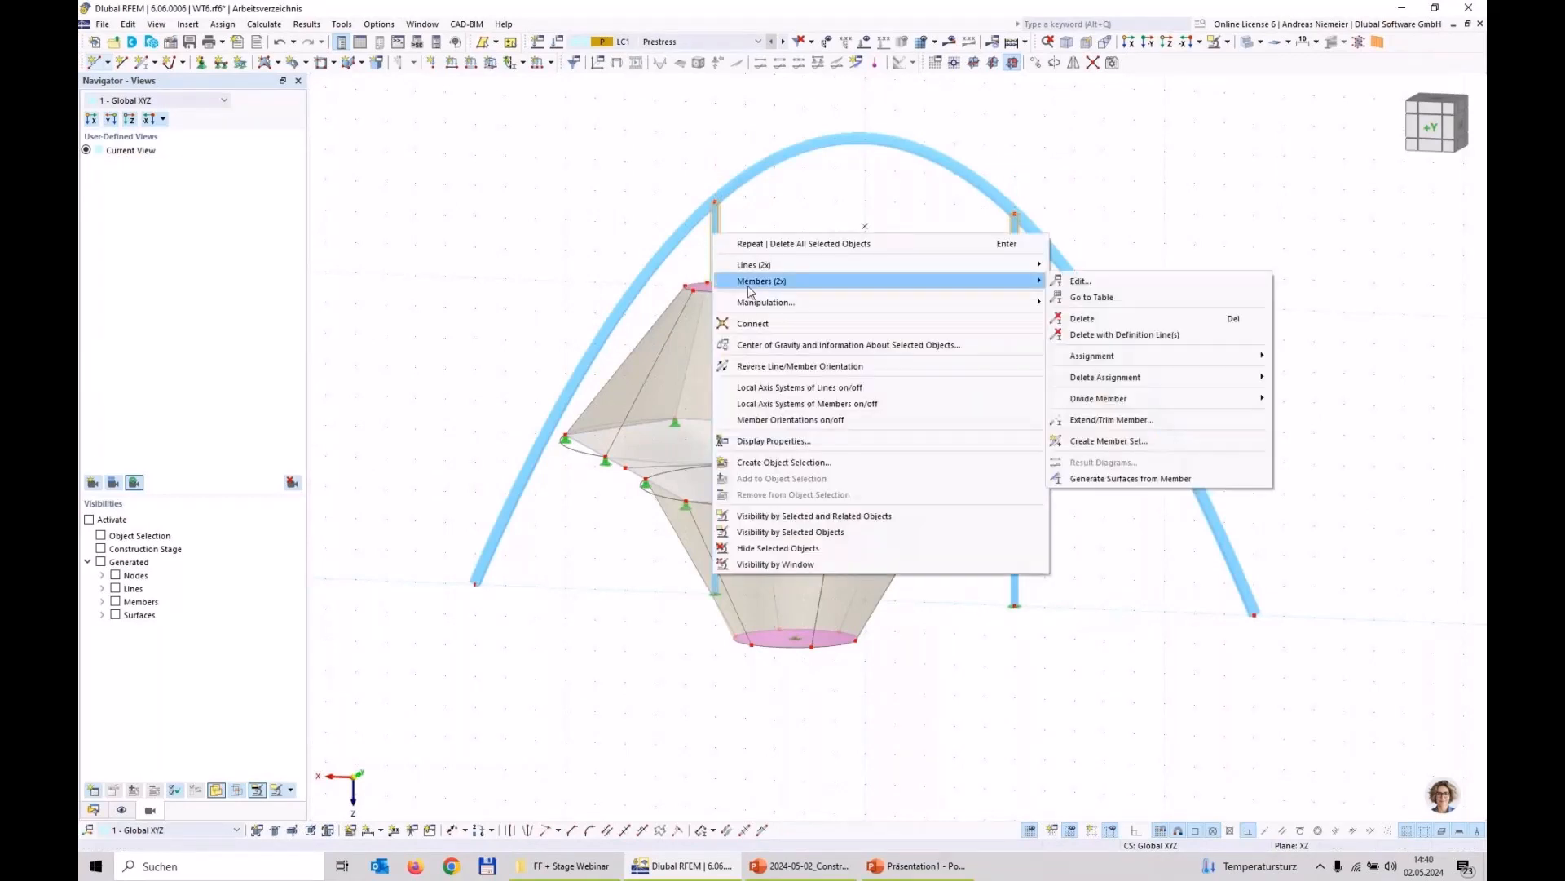
left_click(1098, 282)
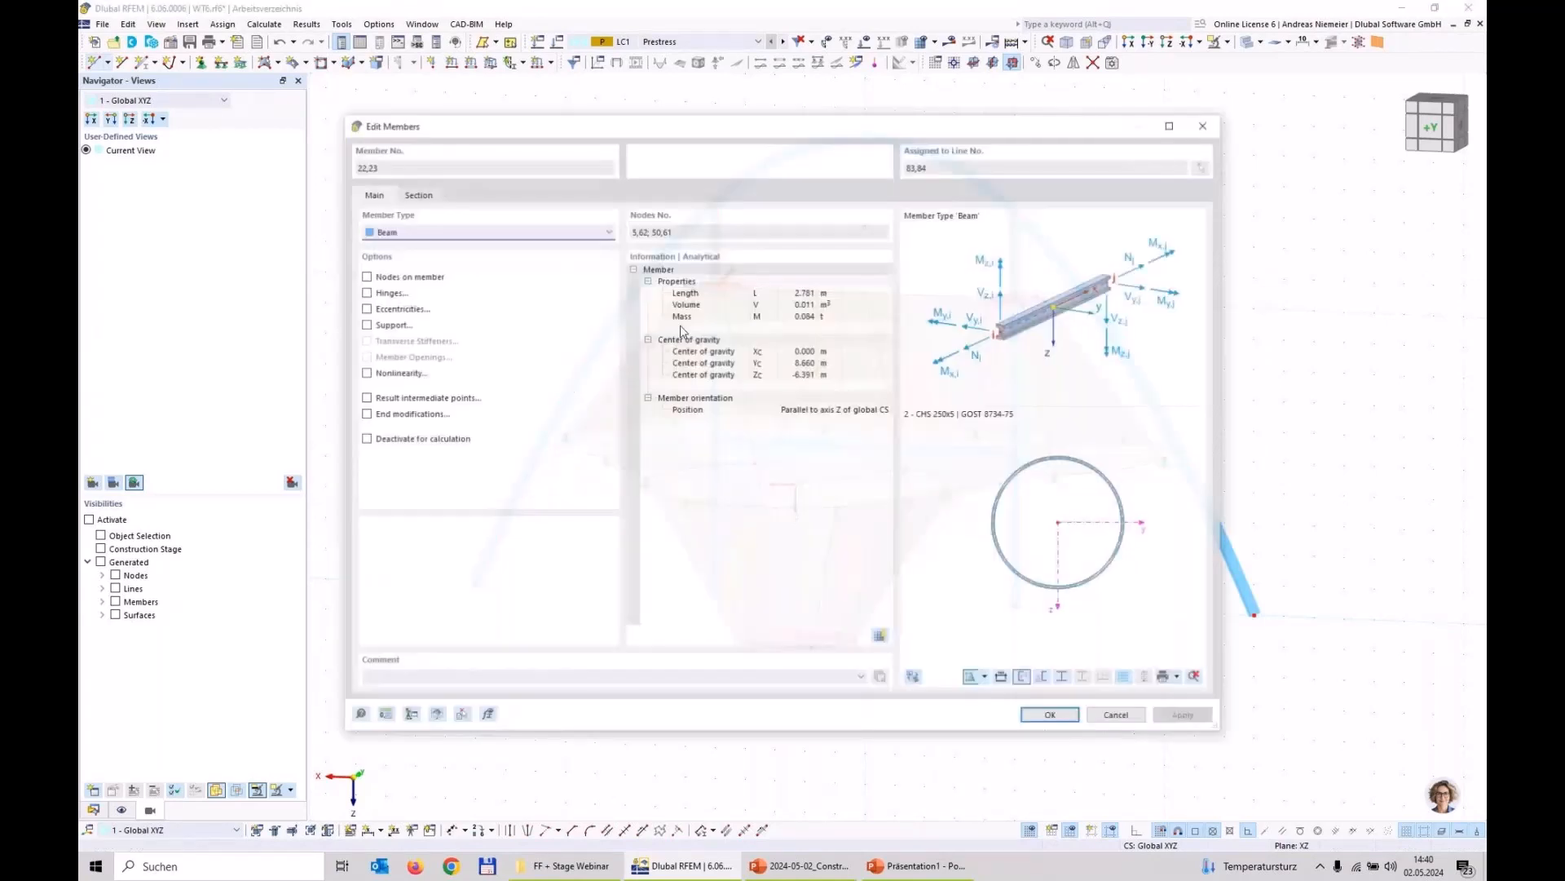
left_click(446, 232)
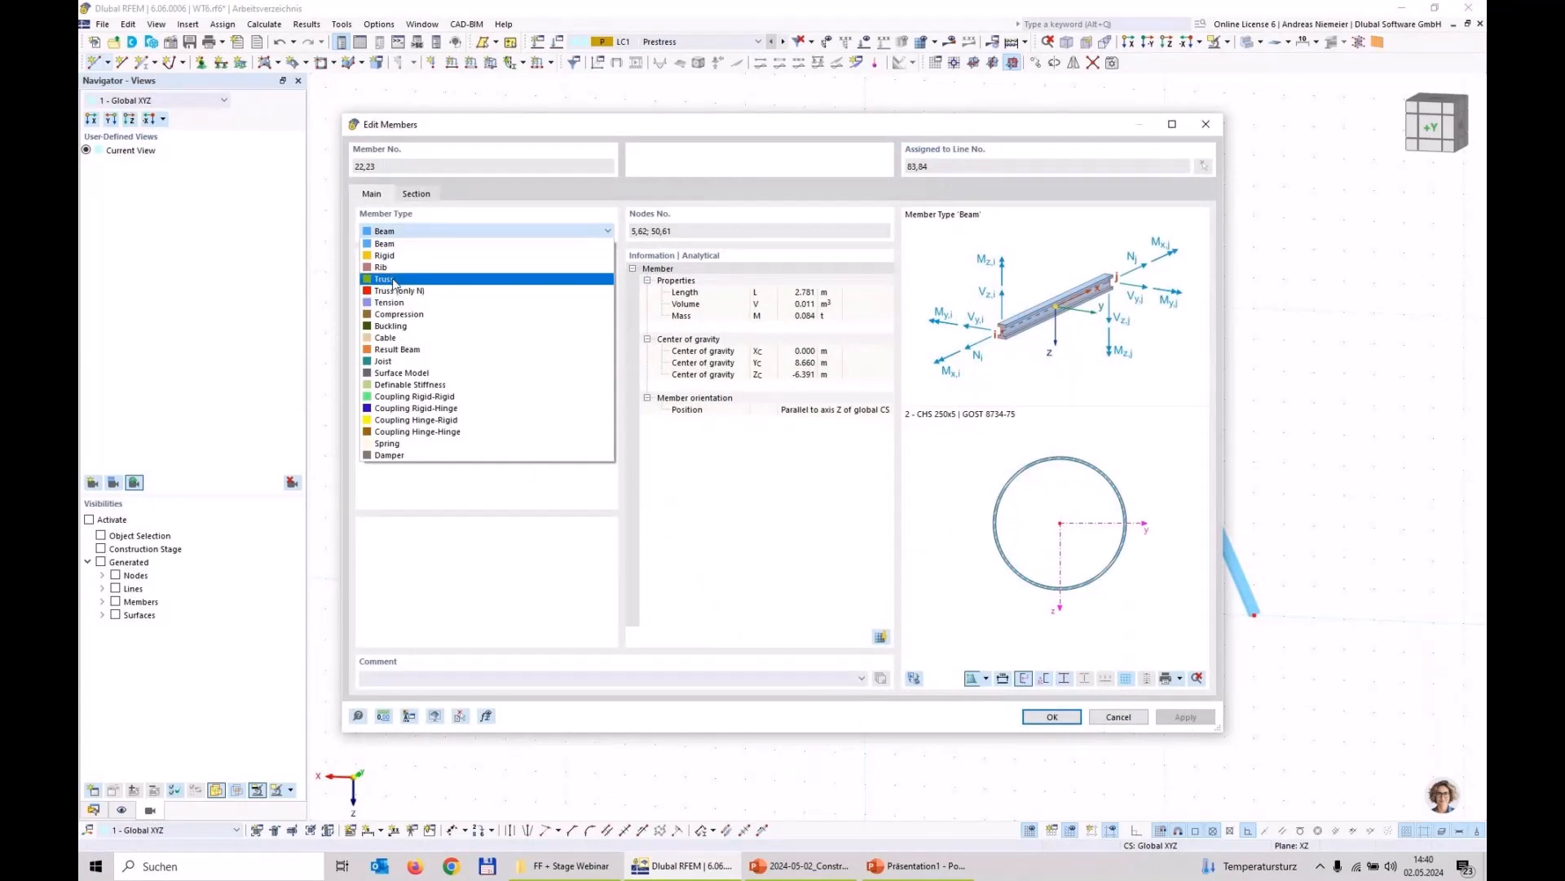
left_click(424, 277)
Step: Create a standardized round bar section R 20 in S235 steel and assign it to the two connecting members
left_click(419, 196)
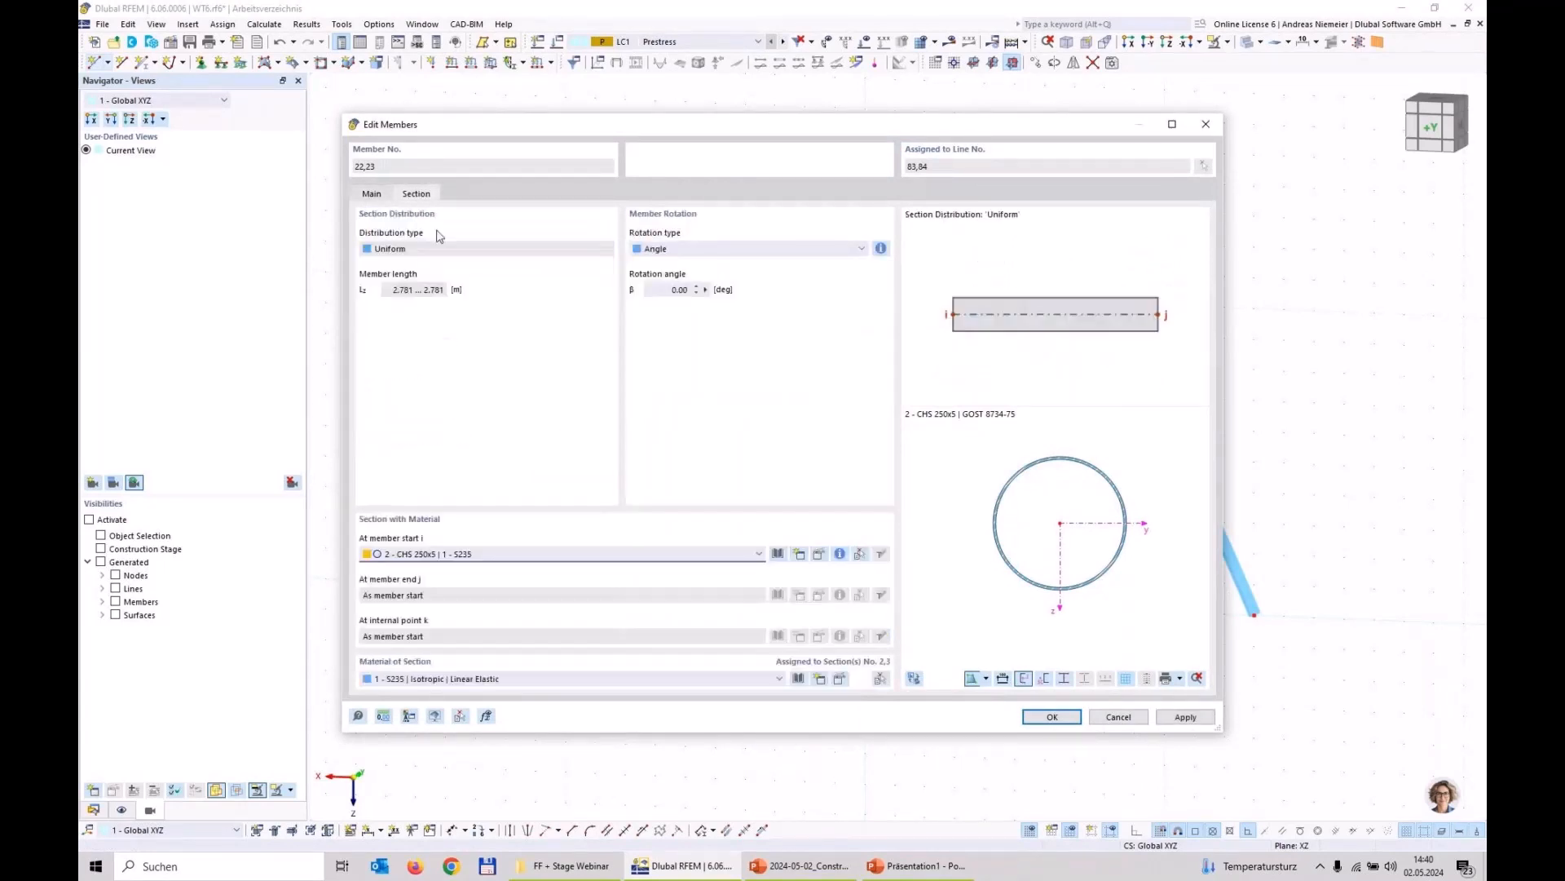
left_click(534, 554)
left_click(489, 600)
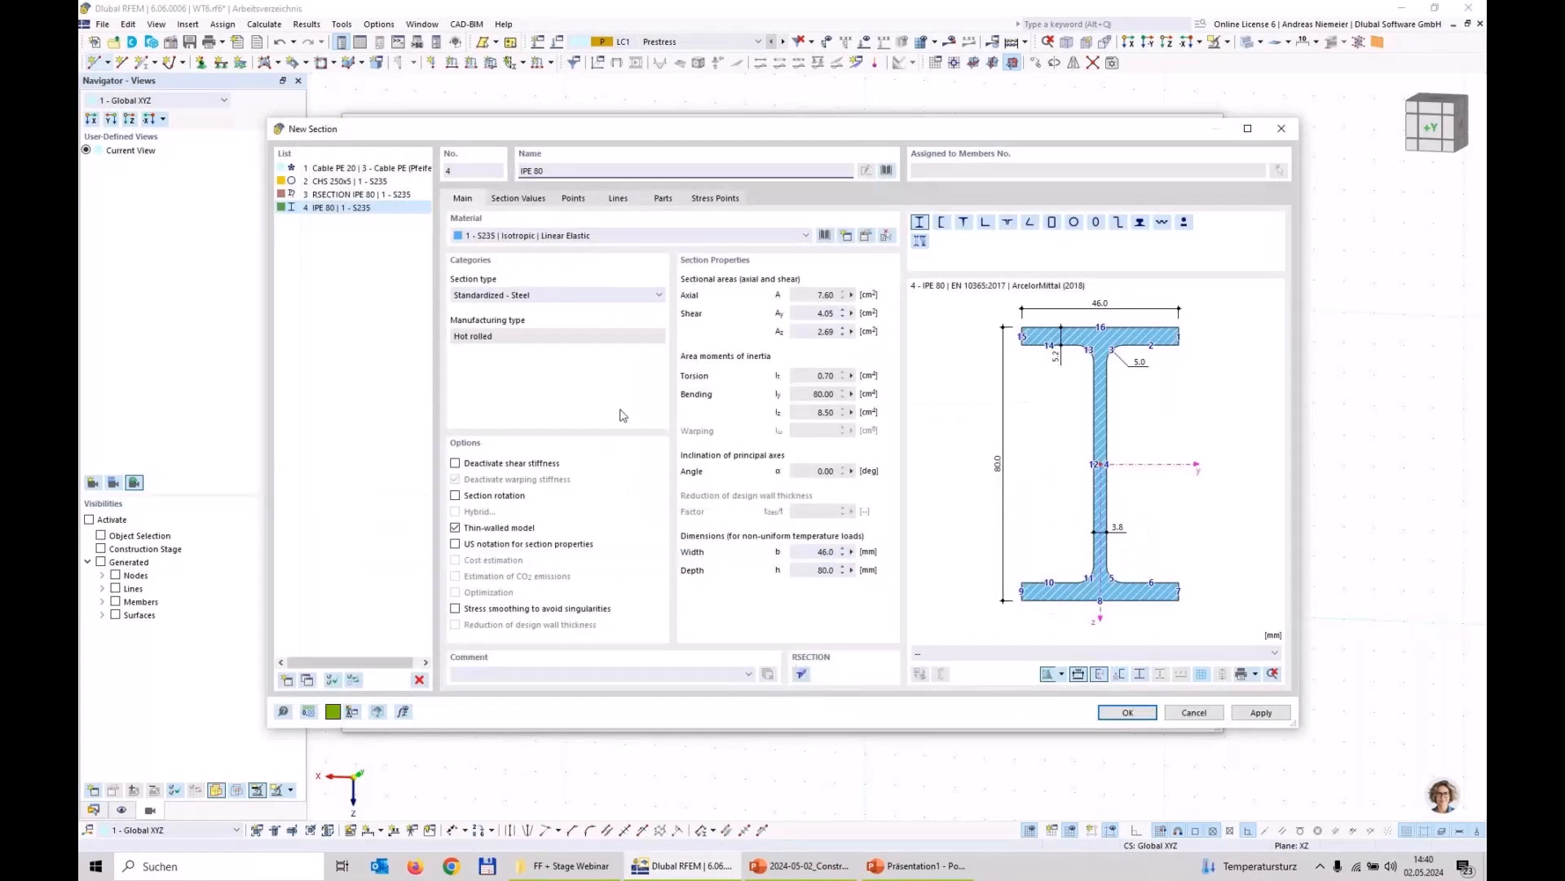
left_click(887, 171)
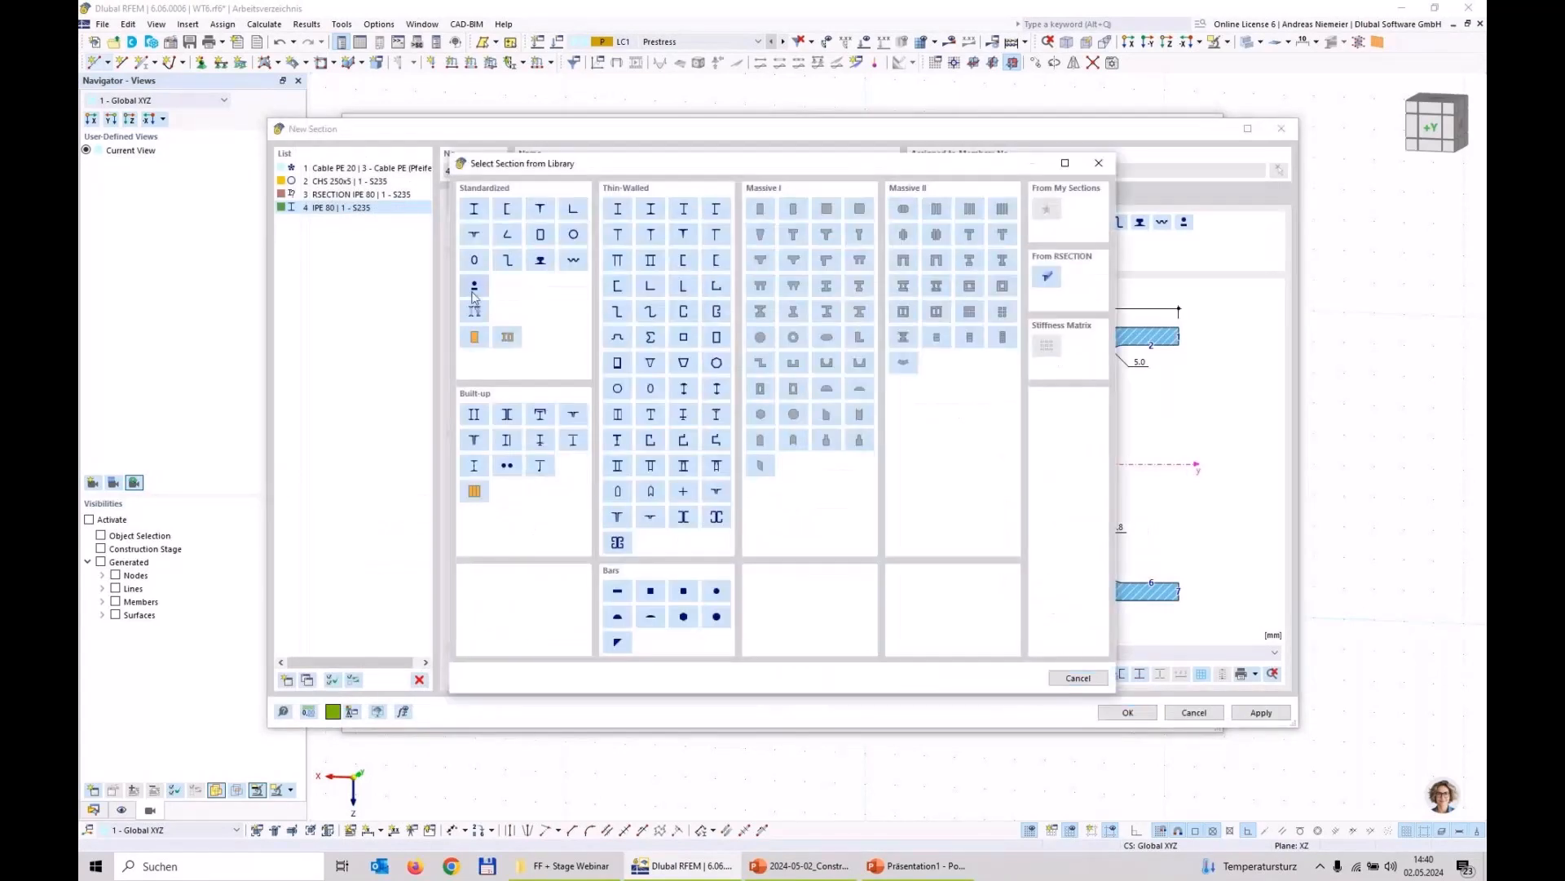
left_click(475, 289)
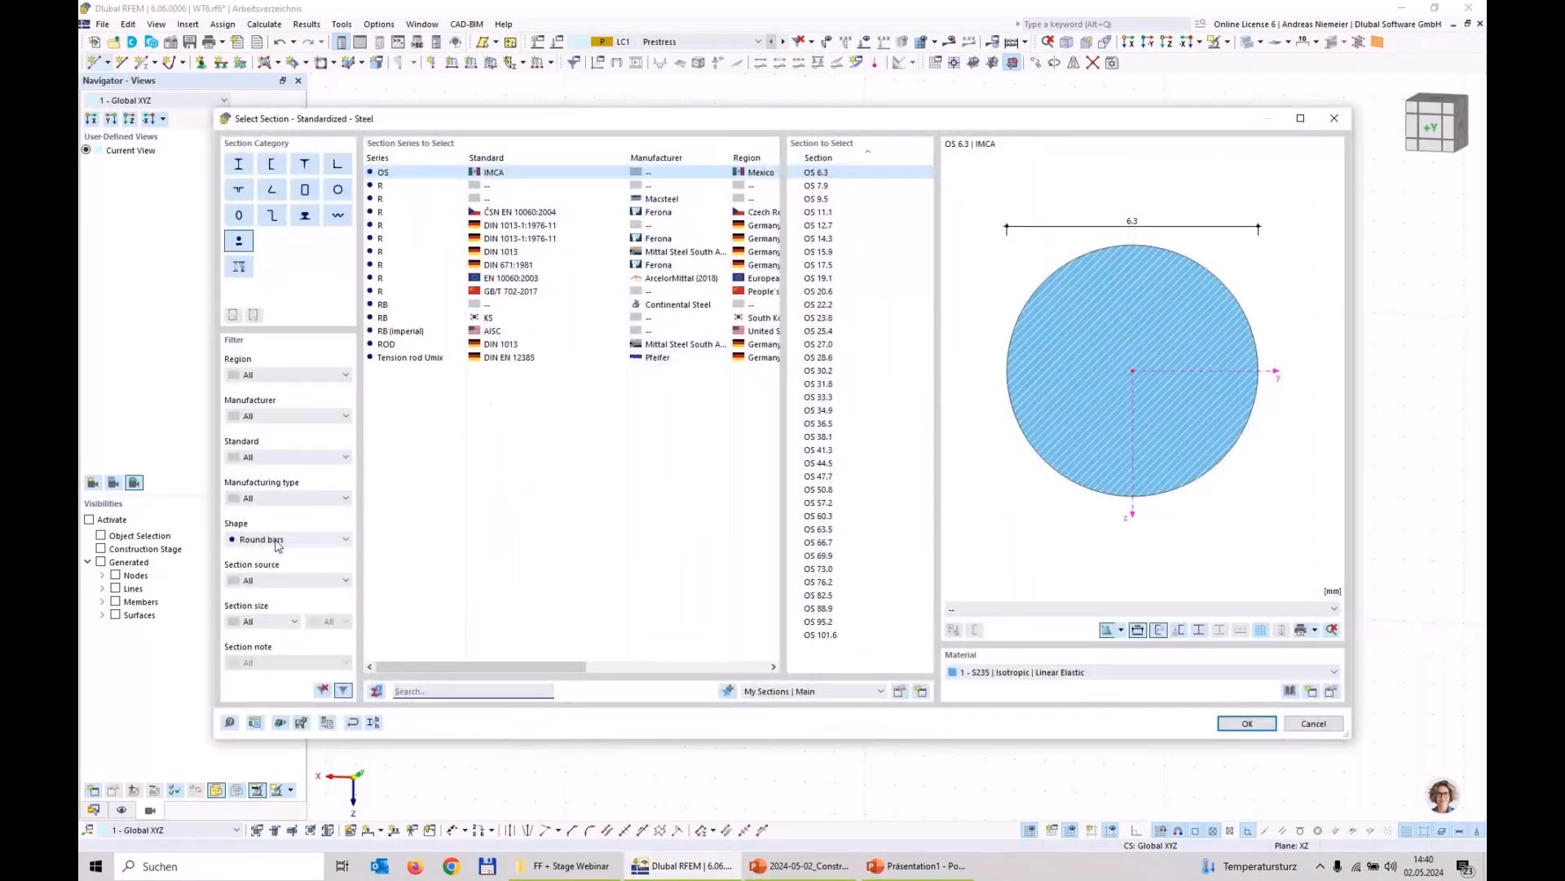
left_click(408, 185)
left_click(812, 304)
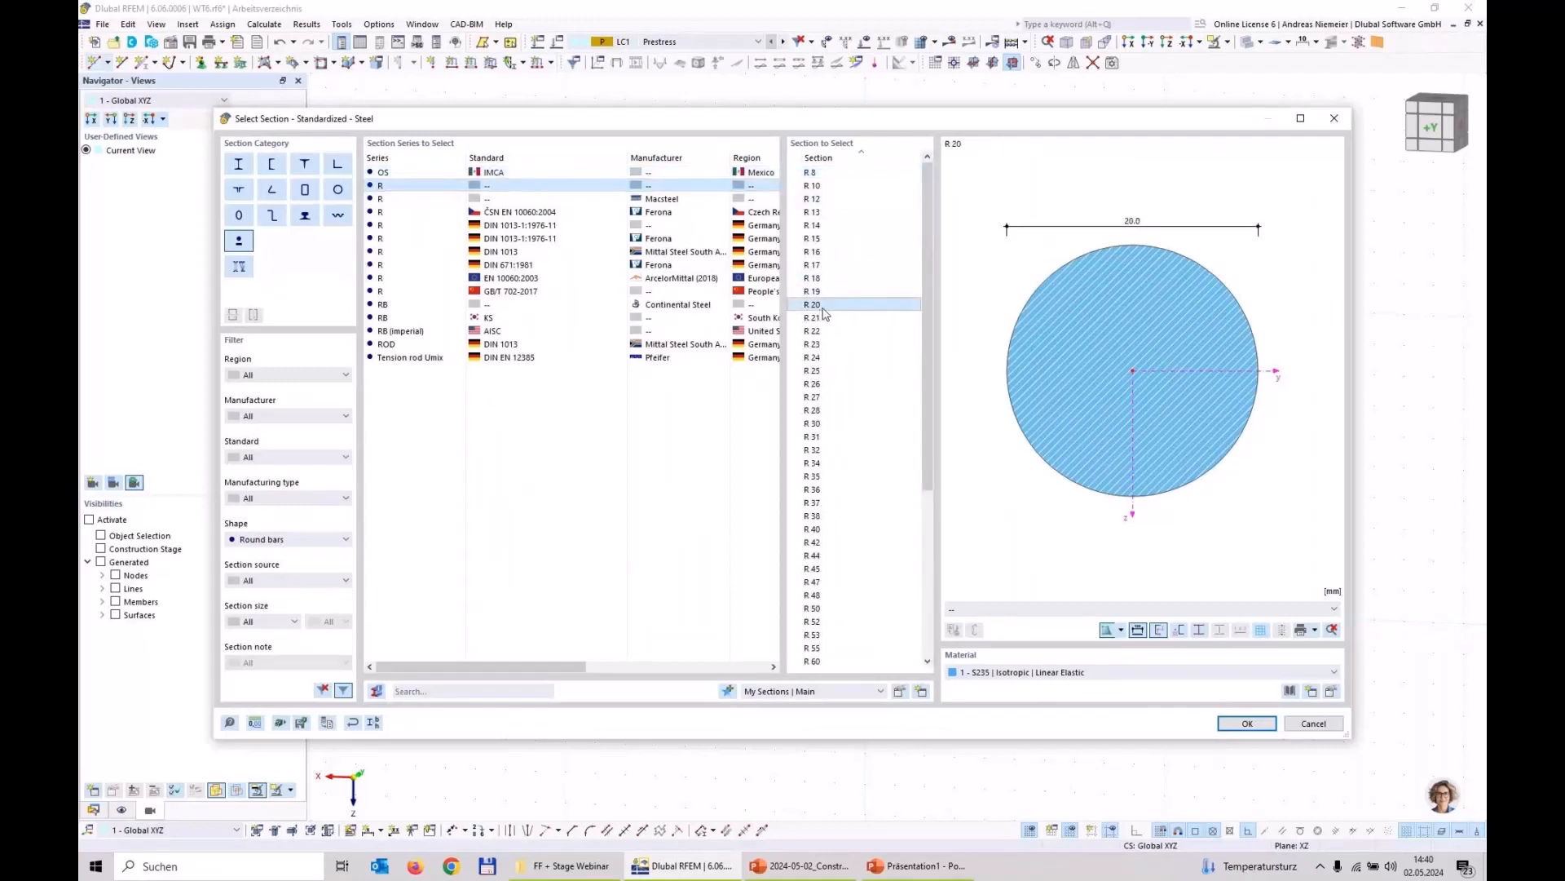
left_click(1233, 725)
left_click(1127, 713)
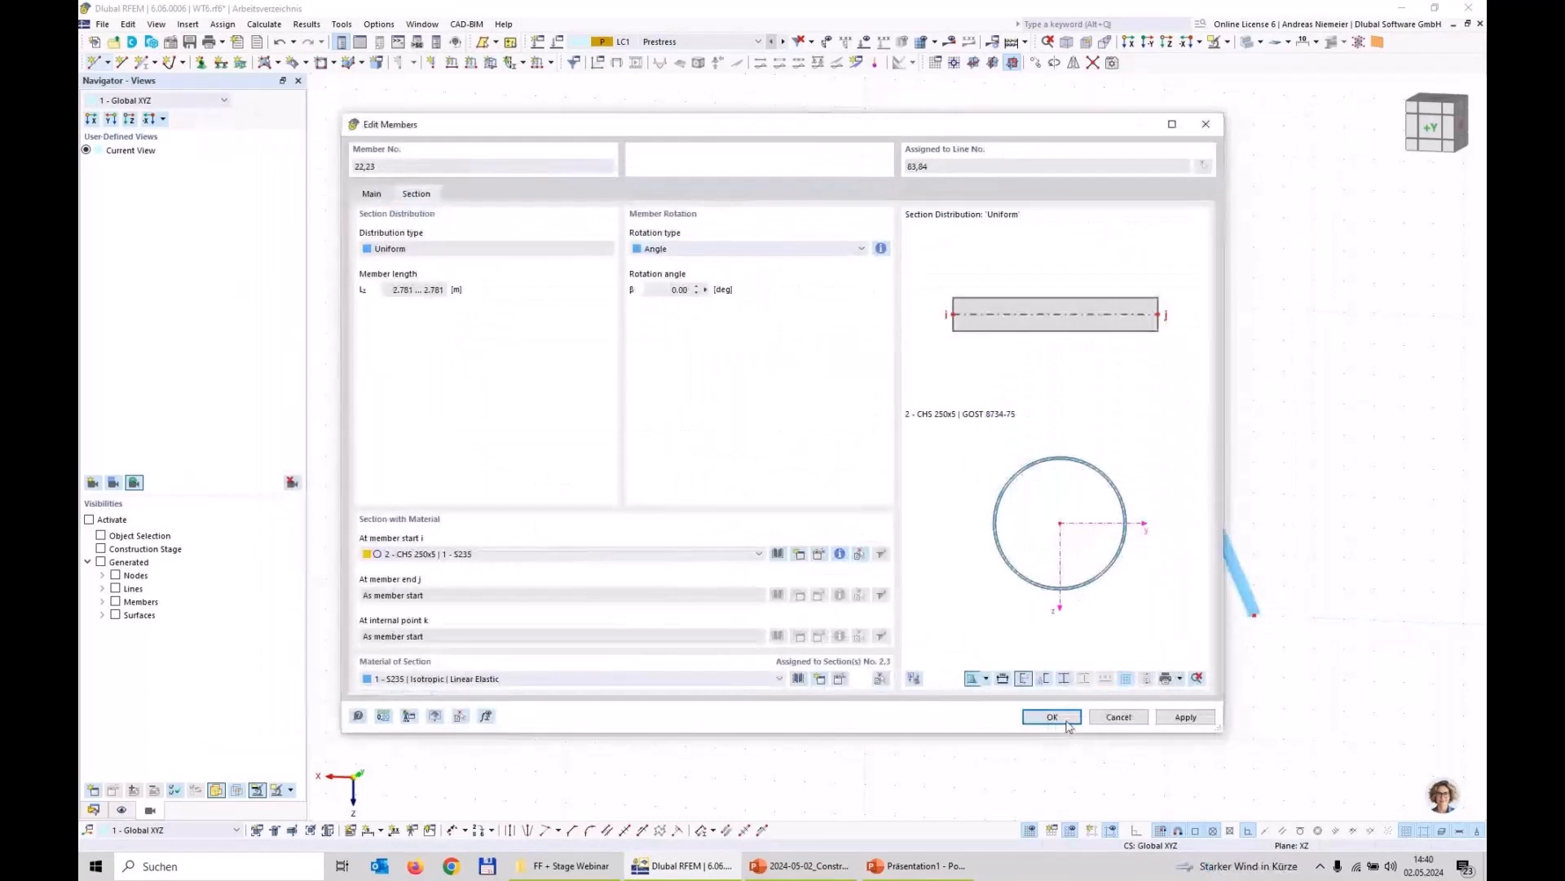
left_click(1068, 717)
Step: Assign the Fixed nodal support to the base nodes at both ends of the arch
scroll(743, 703, "down", 3)
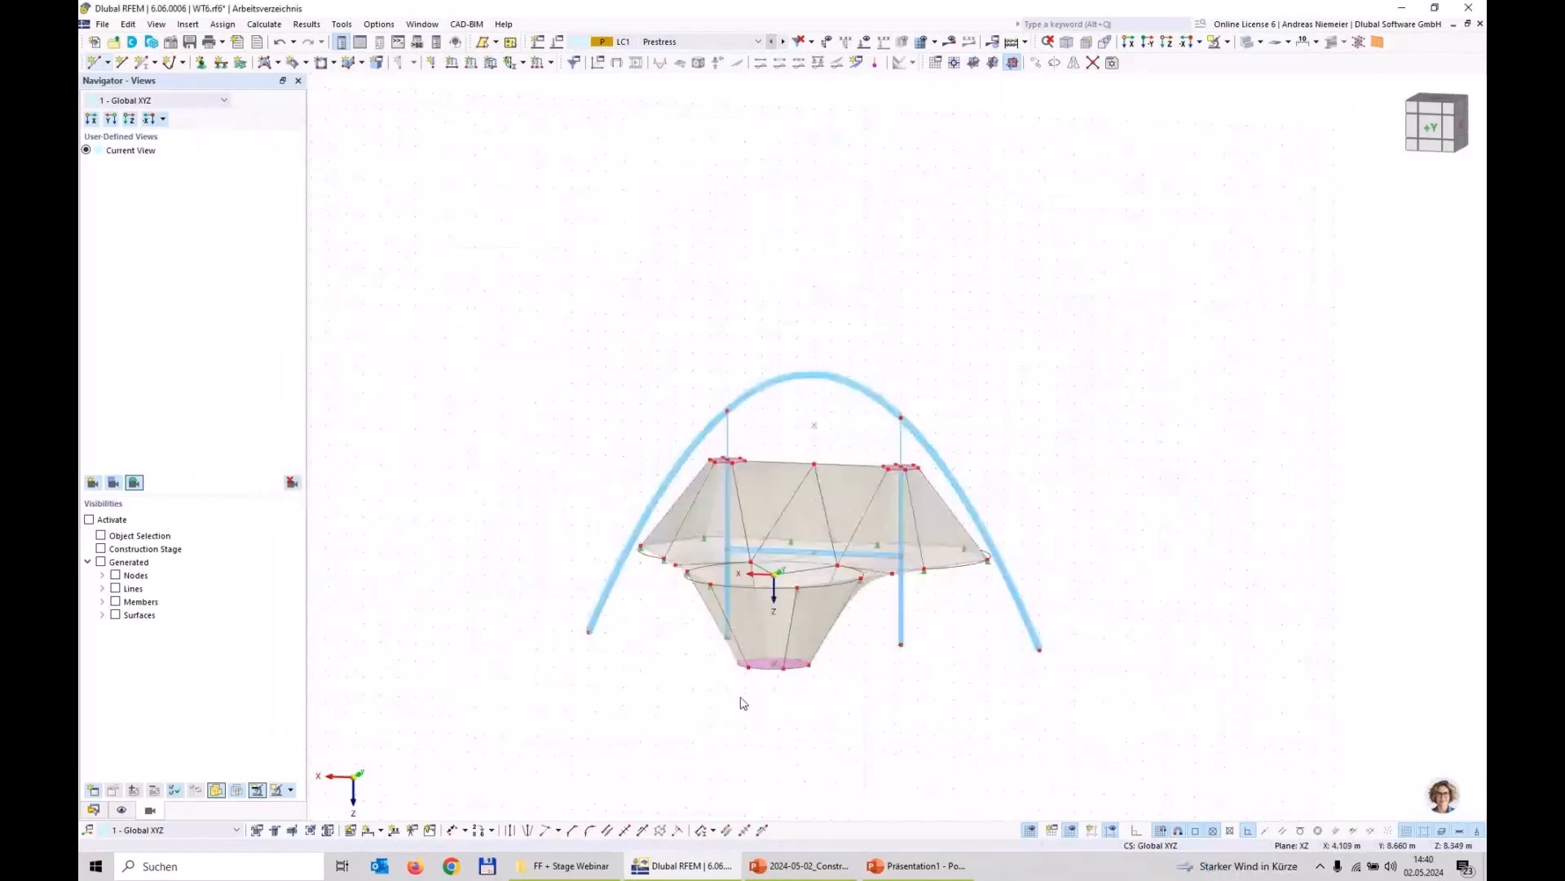
middle_click_drag(743, 703, 640, 702, "ctrl")
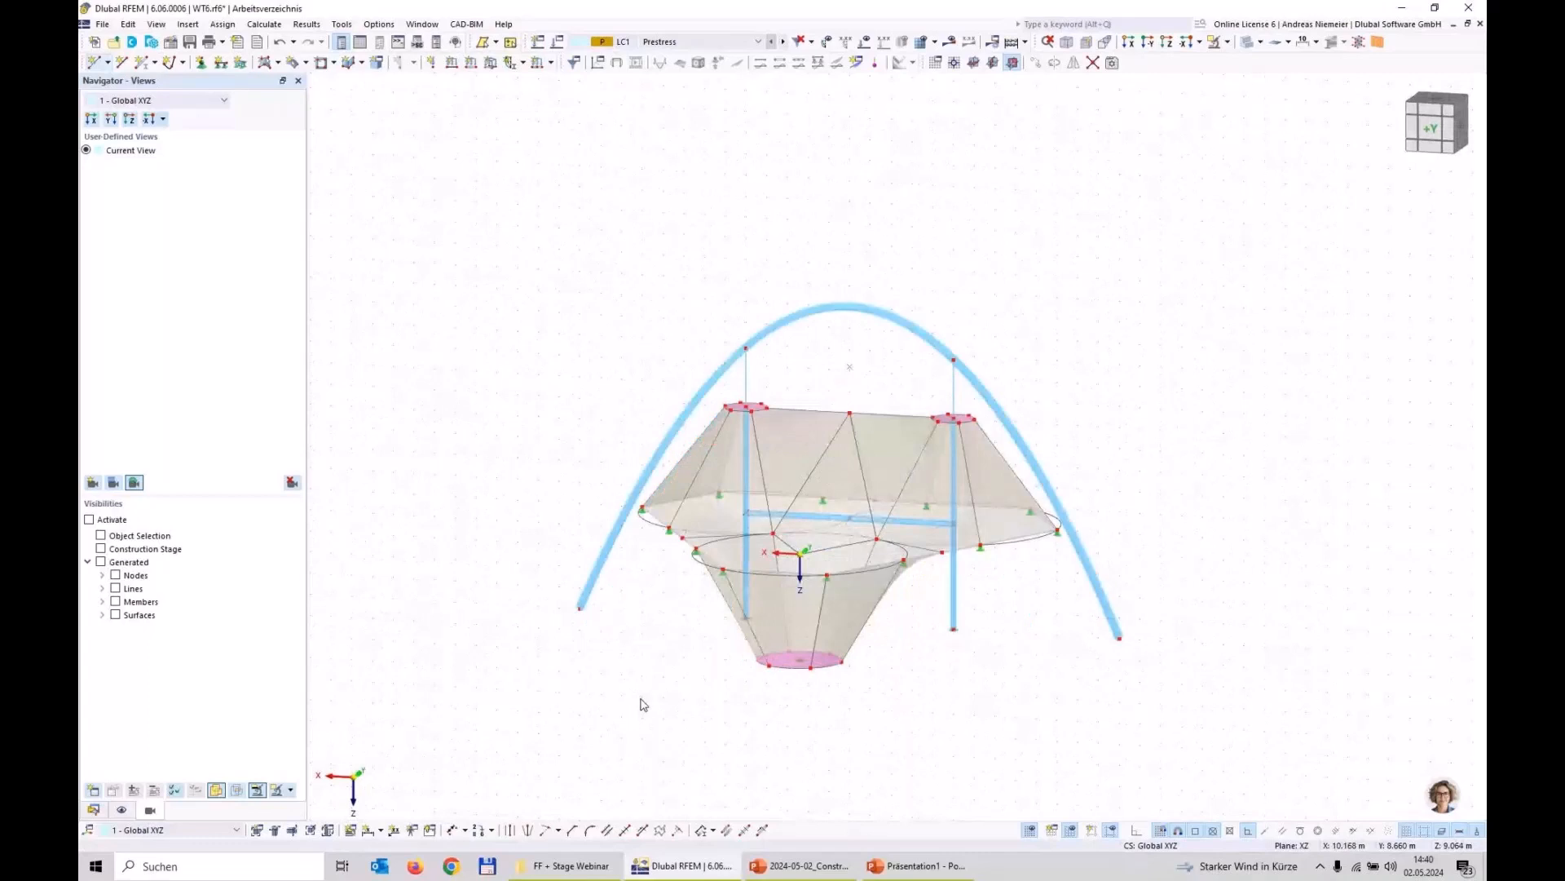
left_click(200, 62)
left_click(613, 353)
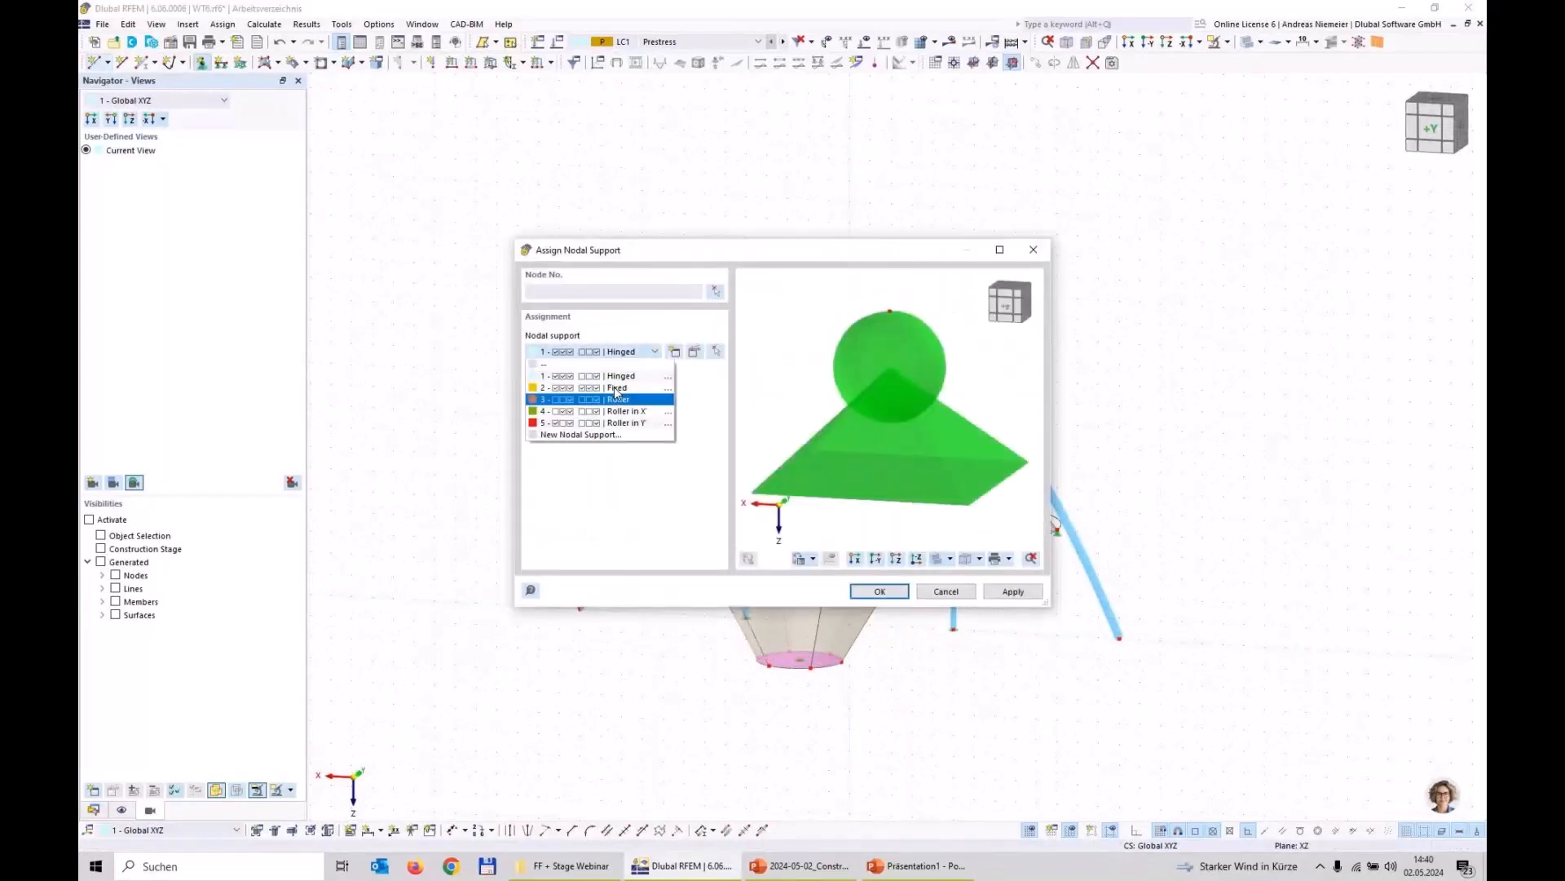
left_click(620, 385)
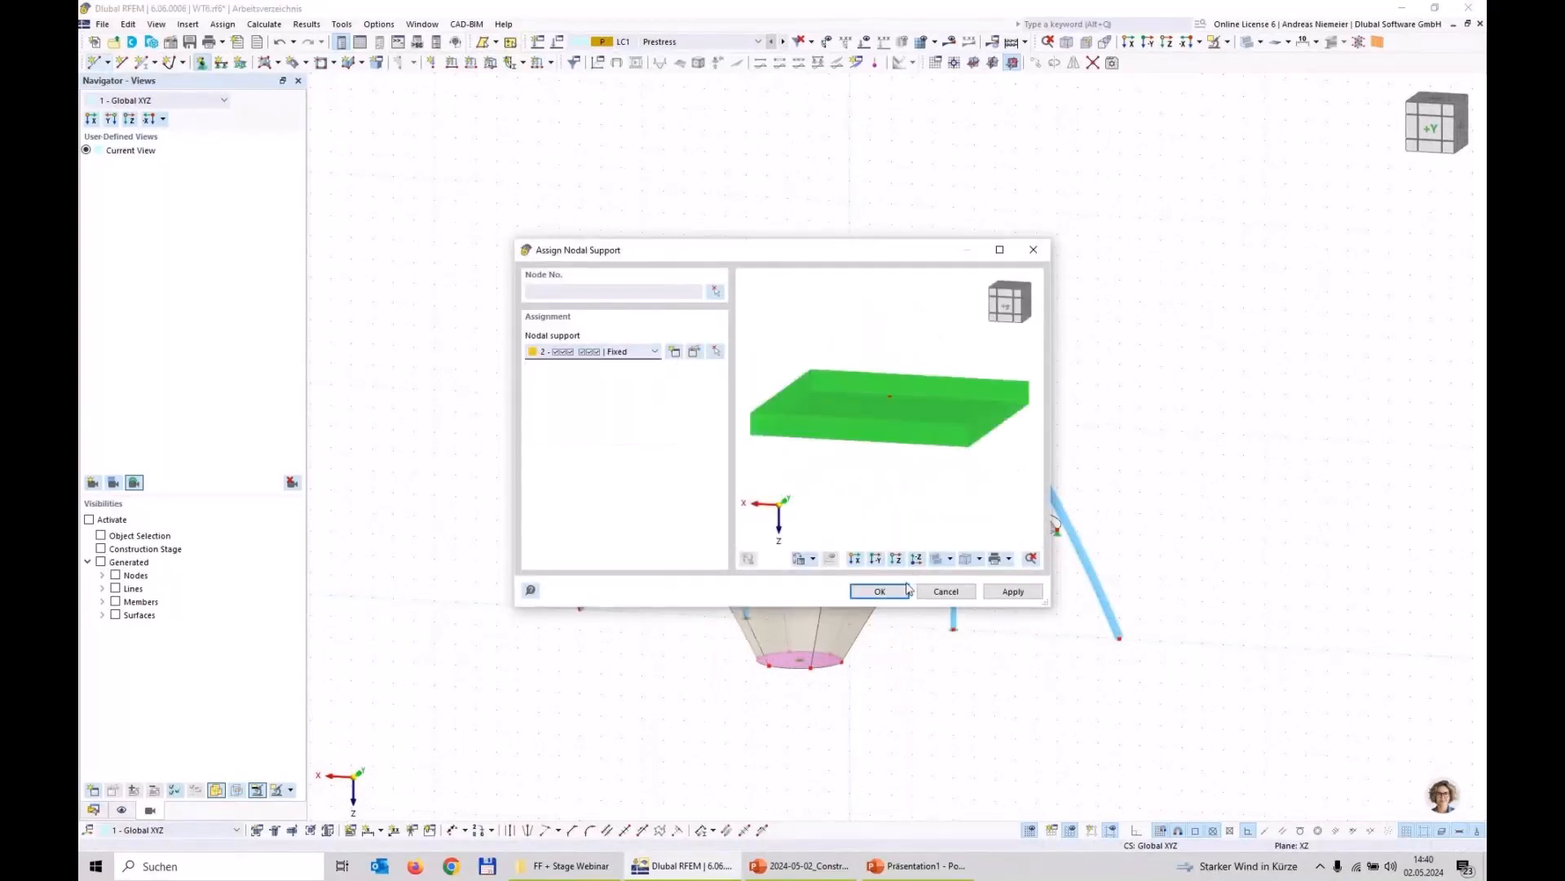
left_click(907, 589)
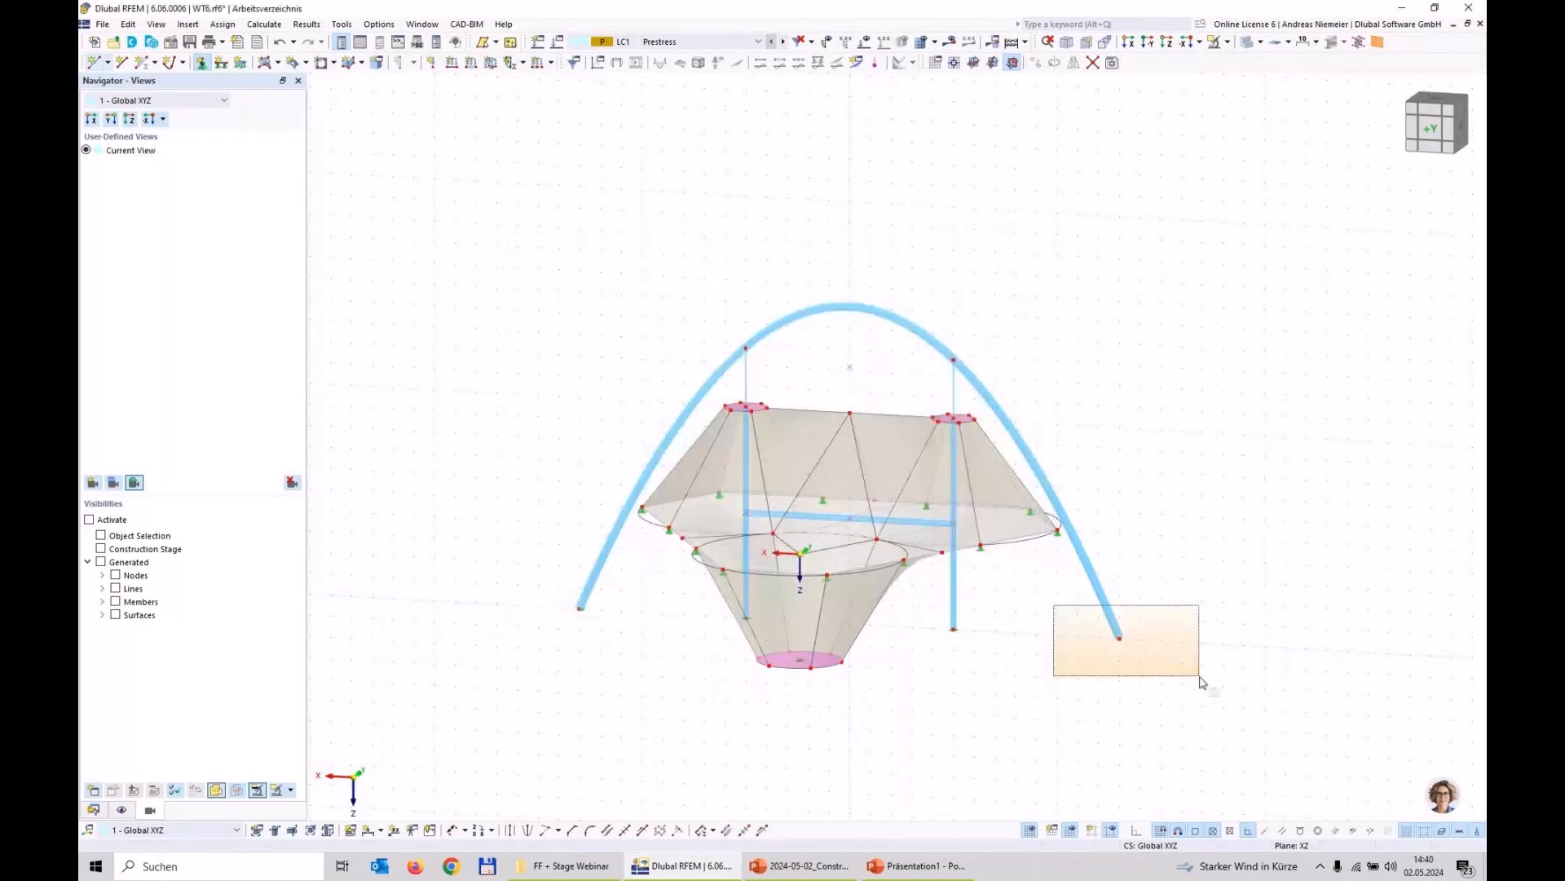
scroll(534, 669, "down", 1)
middle_click_drag(534, 669, 598, 646)
Step: Save the model and calculate the results of load case LC1 Prestress
left_click(189, 41)
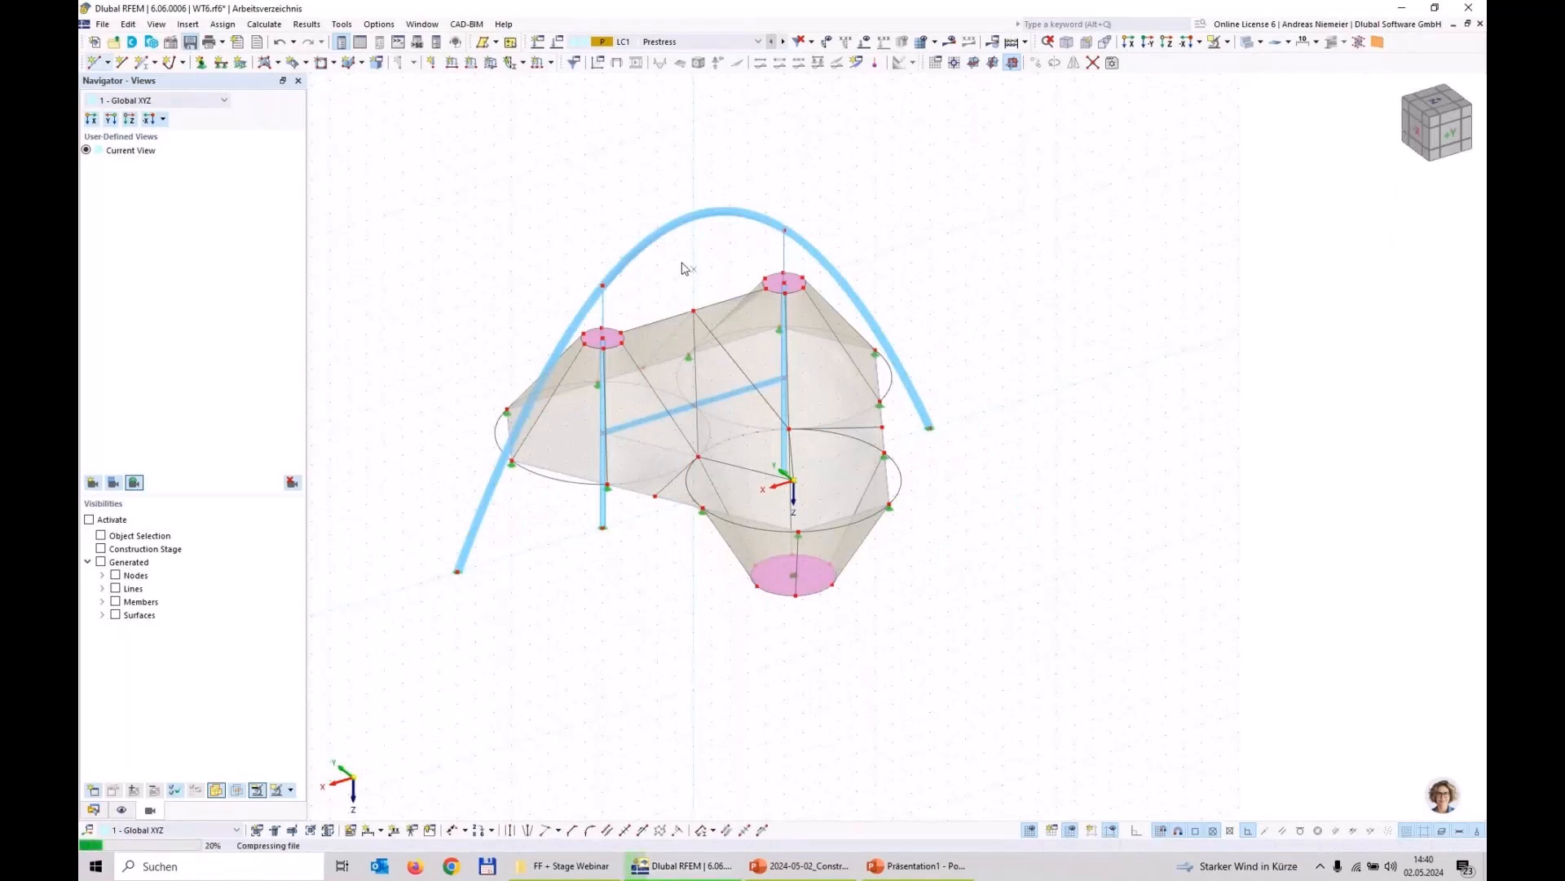
left_click(950, 42)
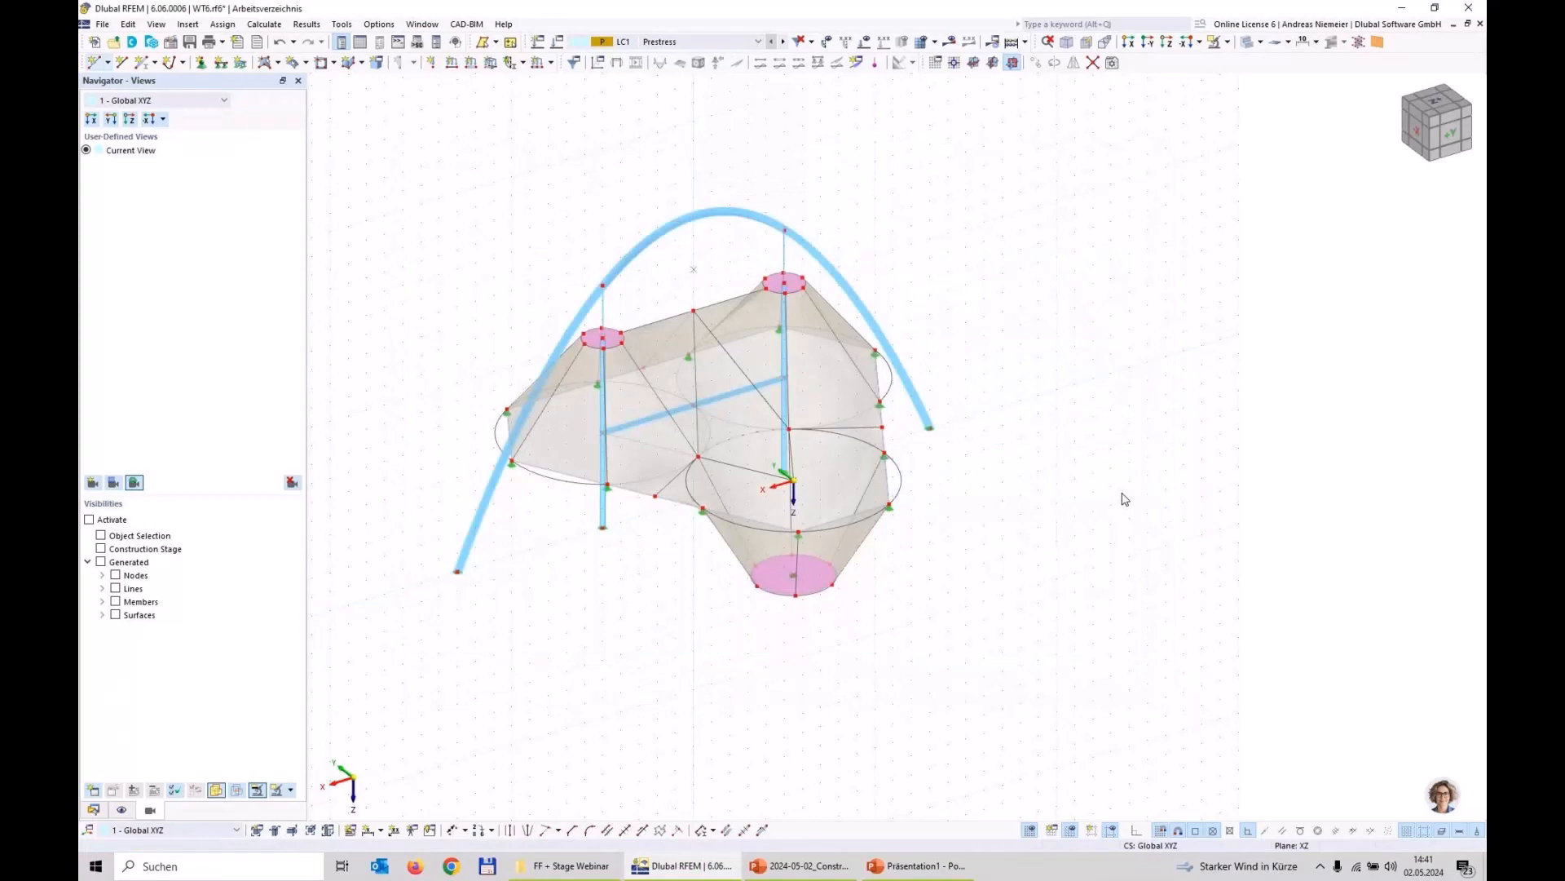
scroll(564, 584, "up", 1)
middle_click_drag(564, 584, 624, 659)
middle_click_drag(624, 659, 594, 632, "ctrl")
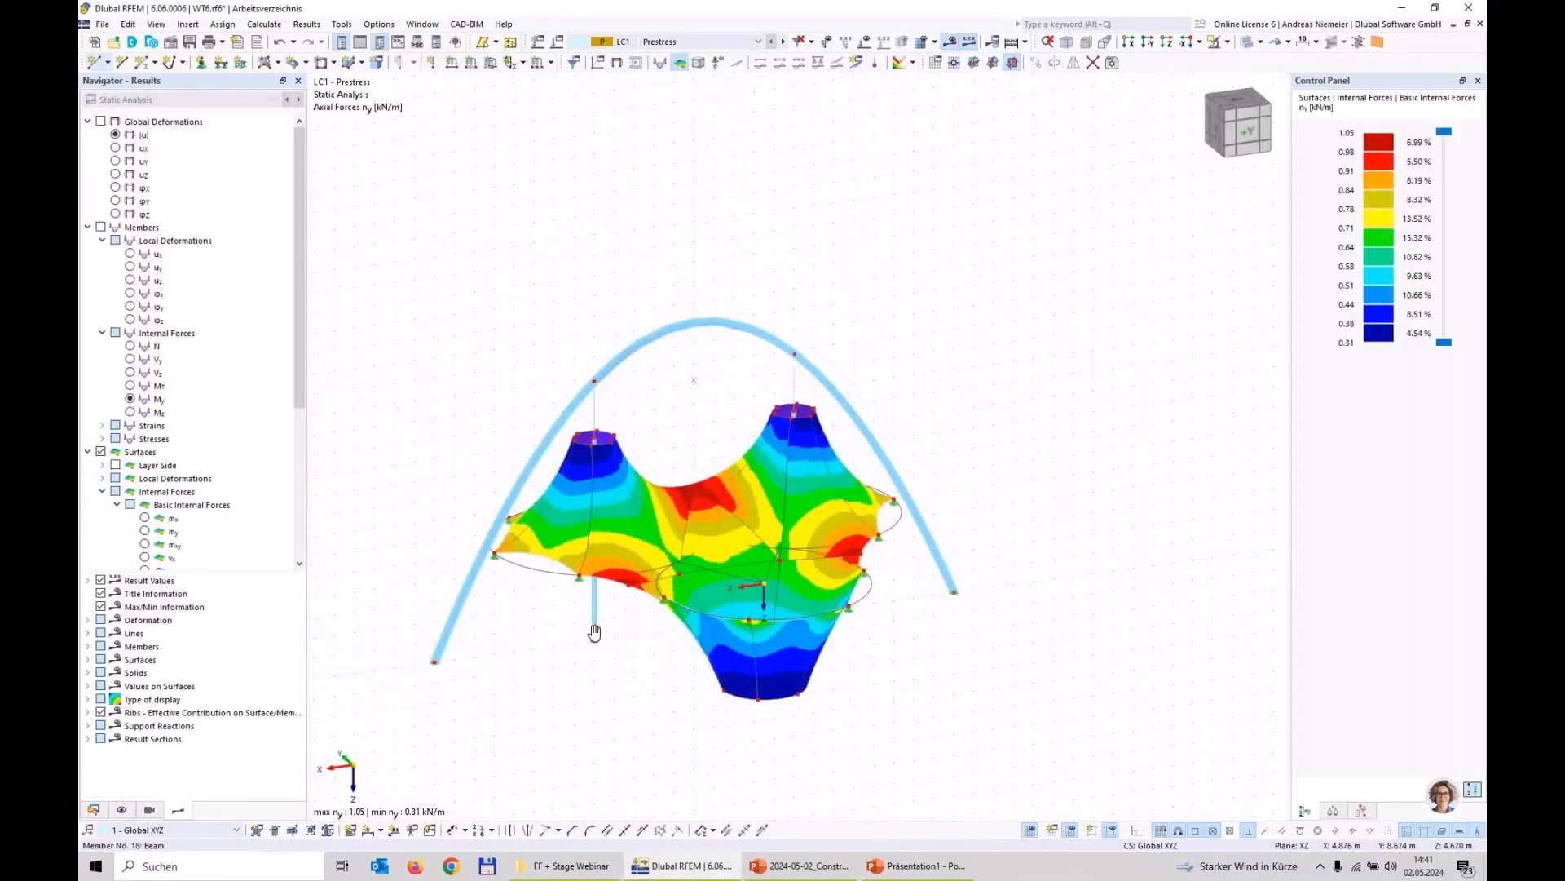
Step: Display the member axial forces N and hide the surface results to examine the forces in the masts, connecting members and arch
scroll(594, 632, "up", 1)
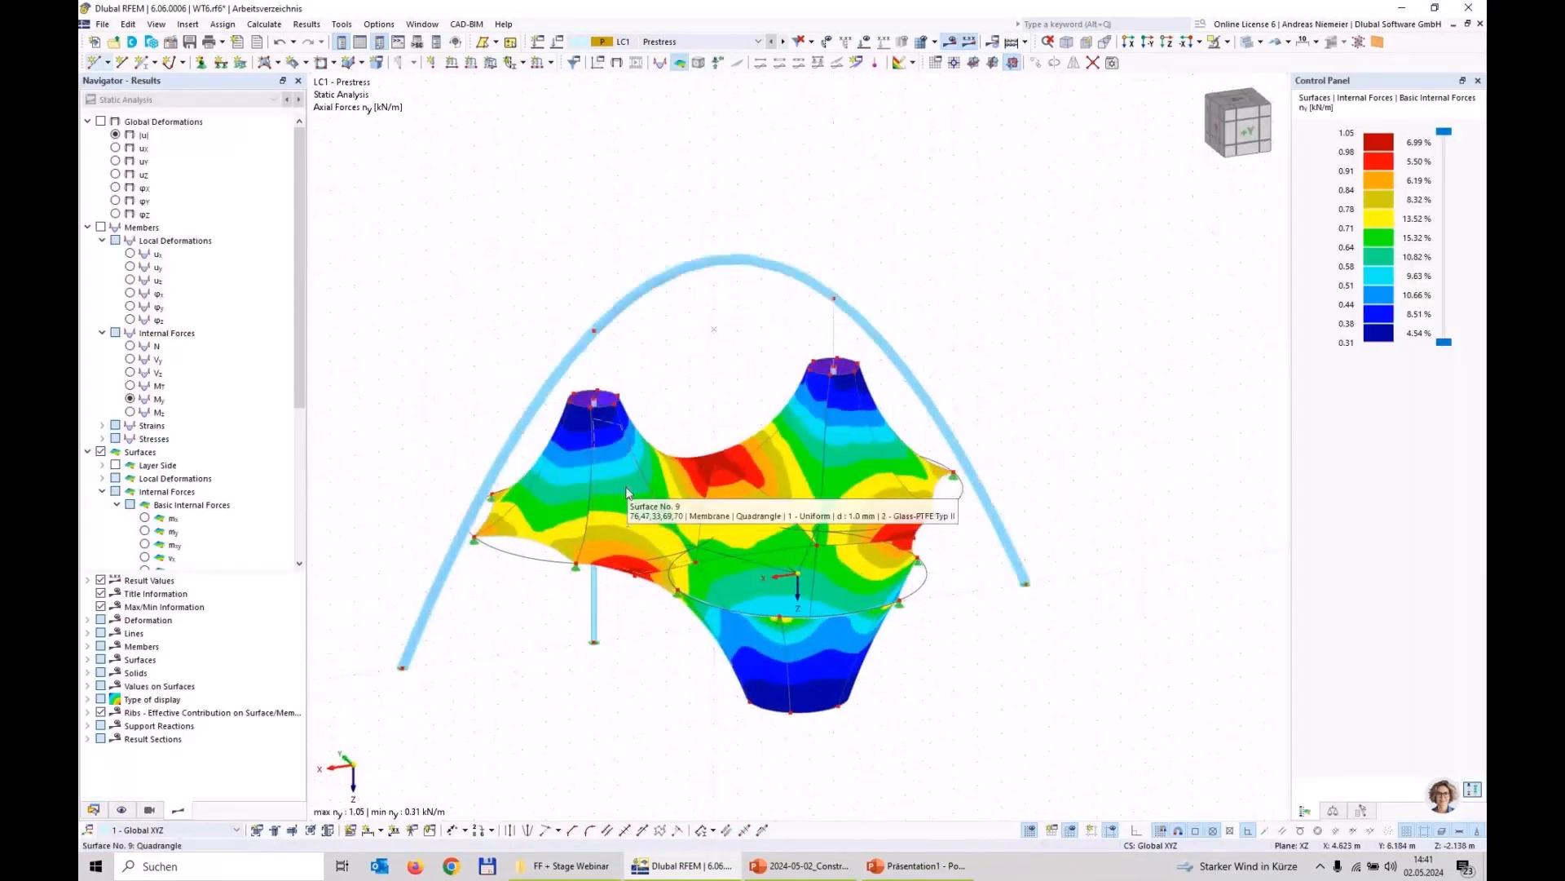
left_click(130, 347)
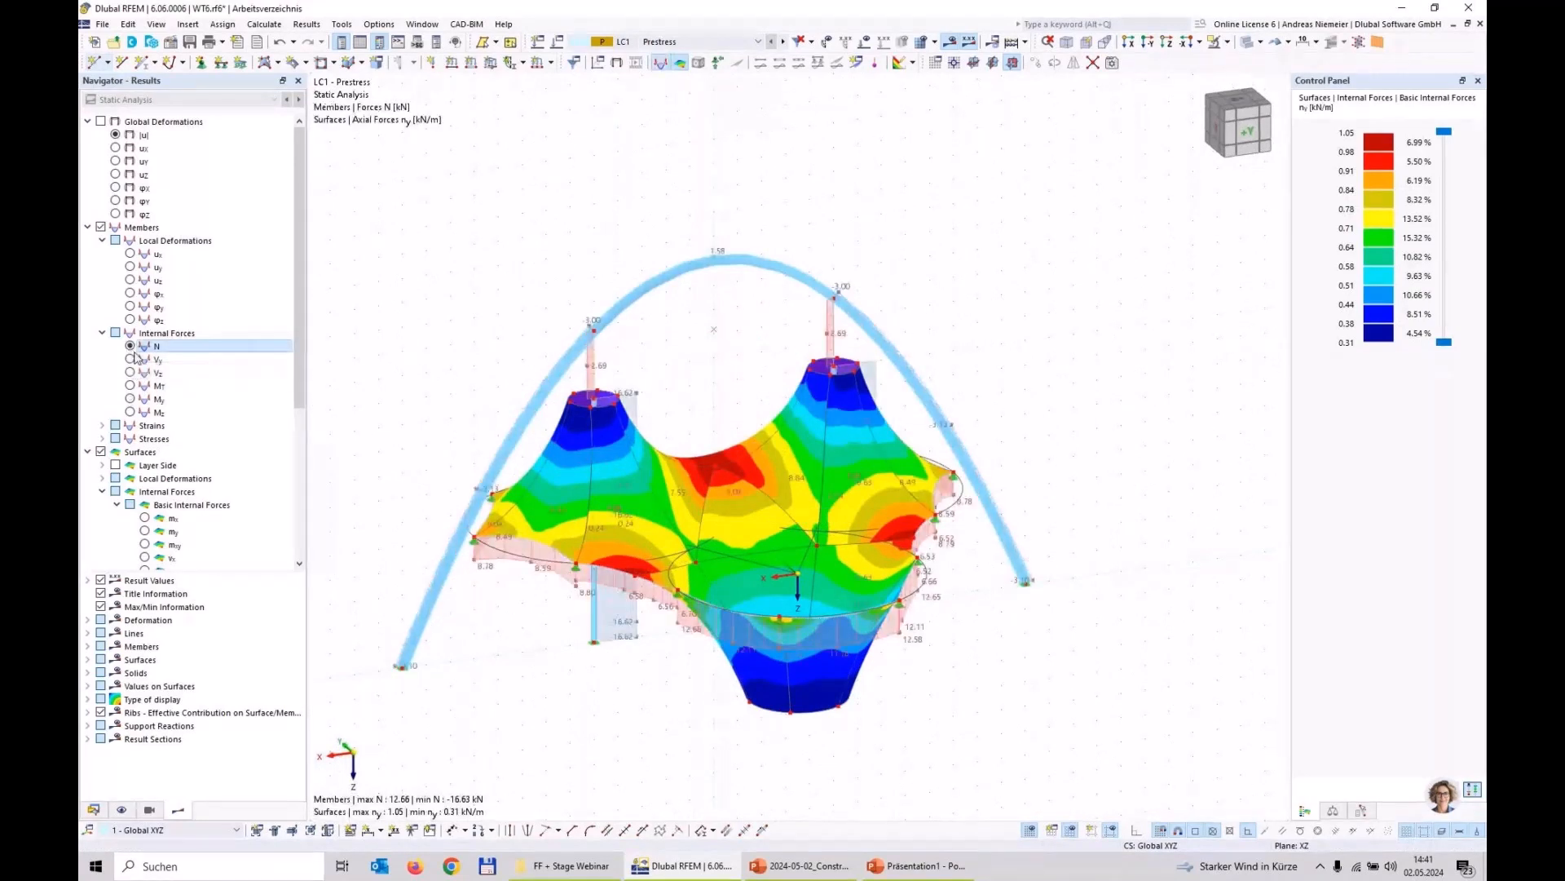
left_click(103, 452)
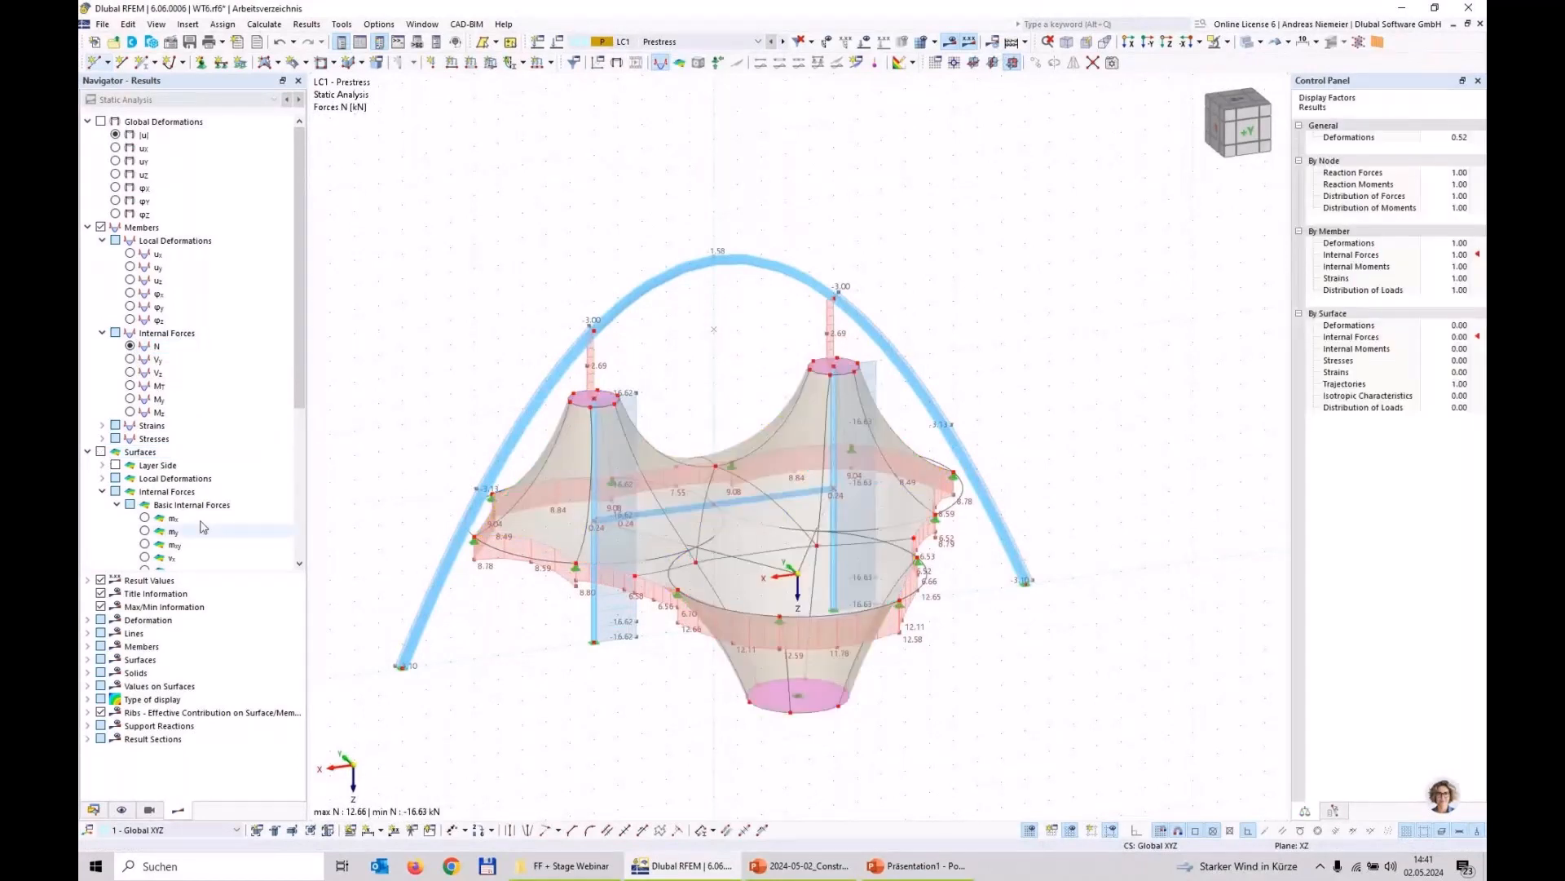
middle_click_drag(609, 609, 656, 531)
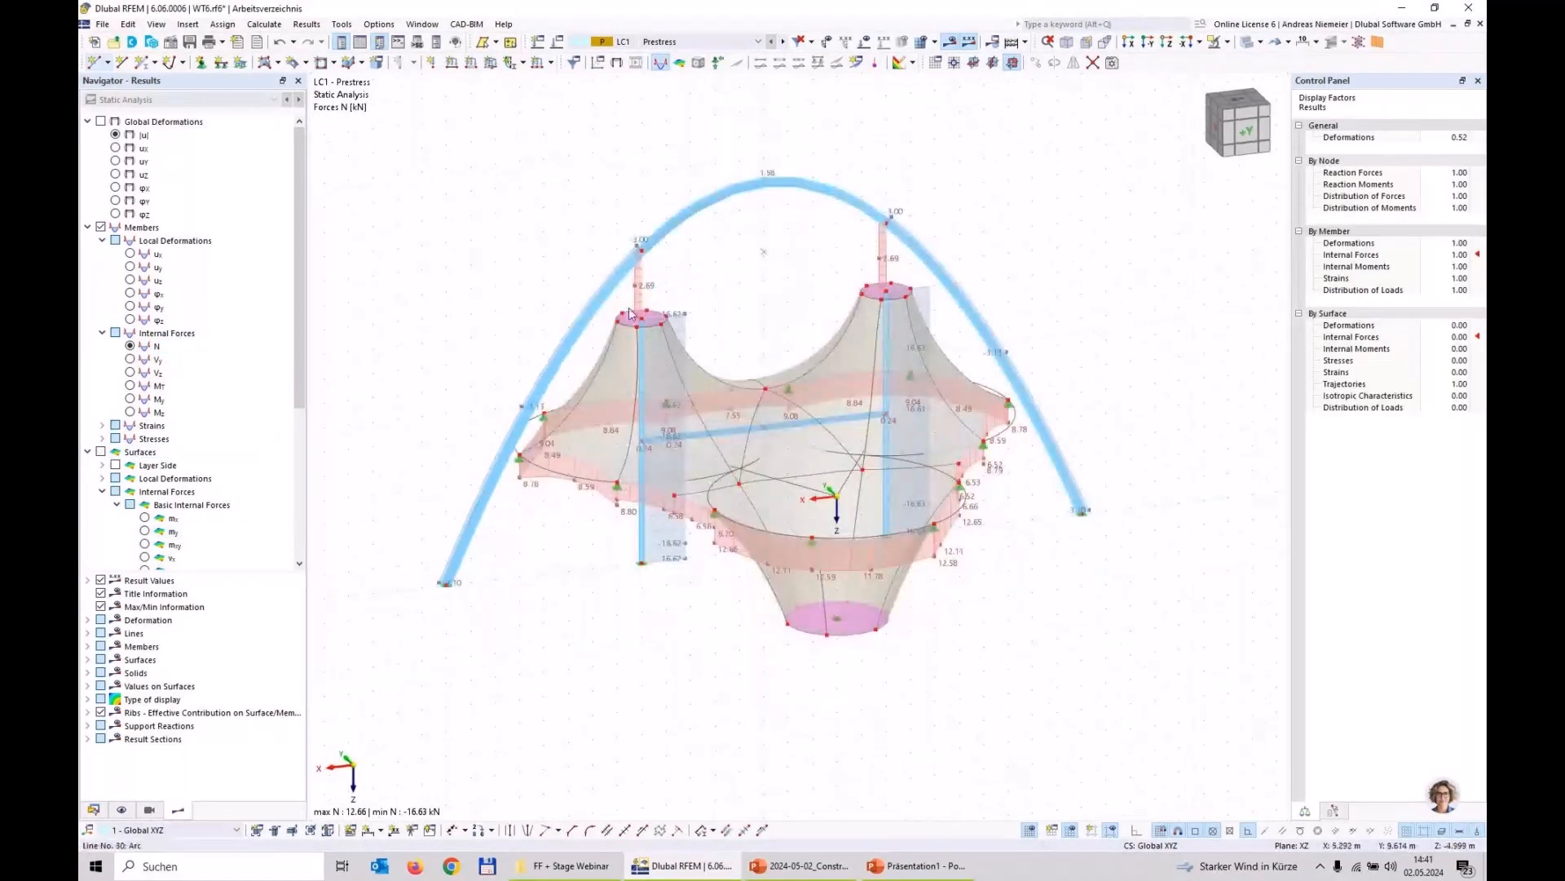
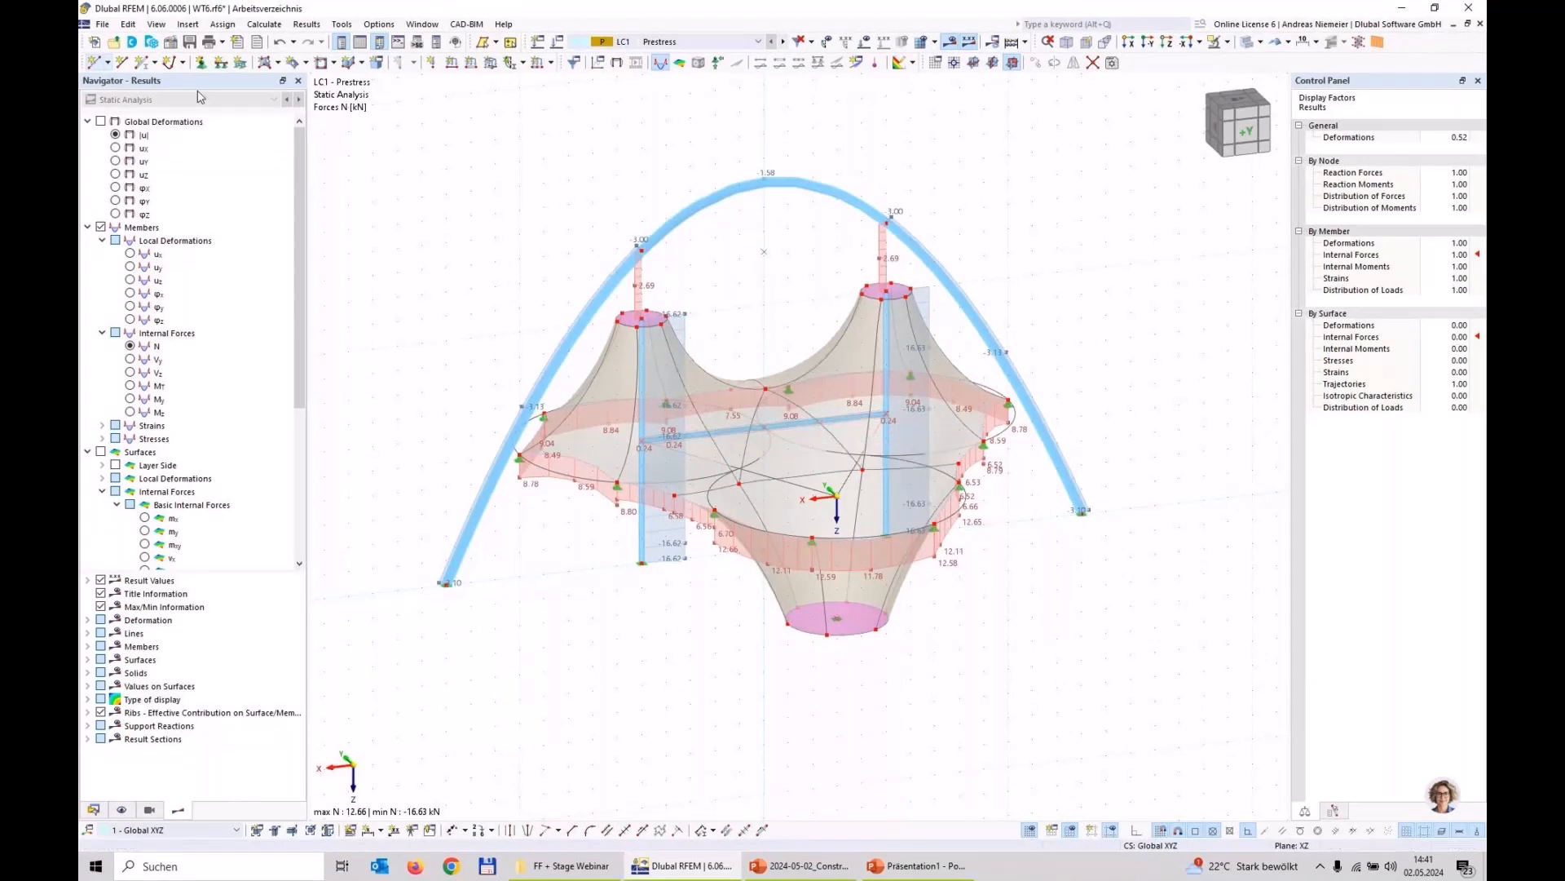
Step: Save the model, then create construction stage CS1 named Start with changes enabled for members, surfaces and nodal supports
left_click(191, 43)
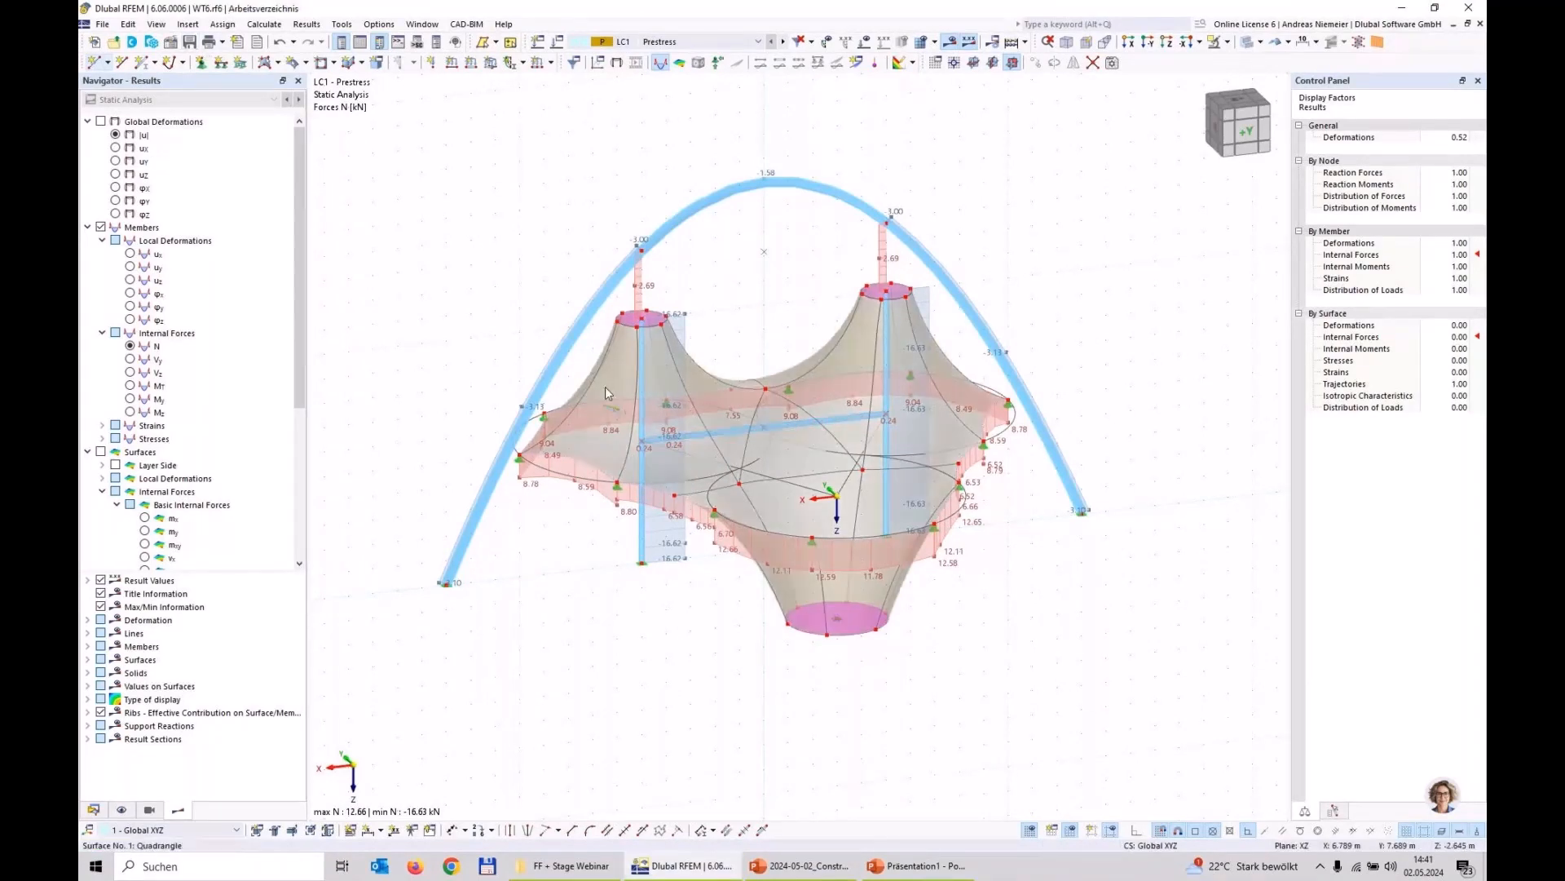
left_click(94, 810)
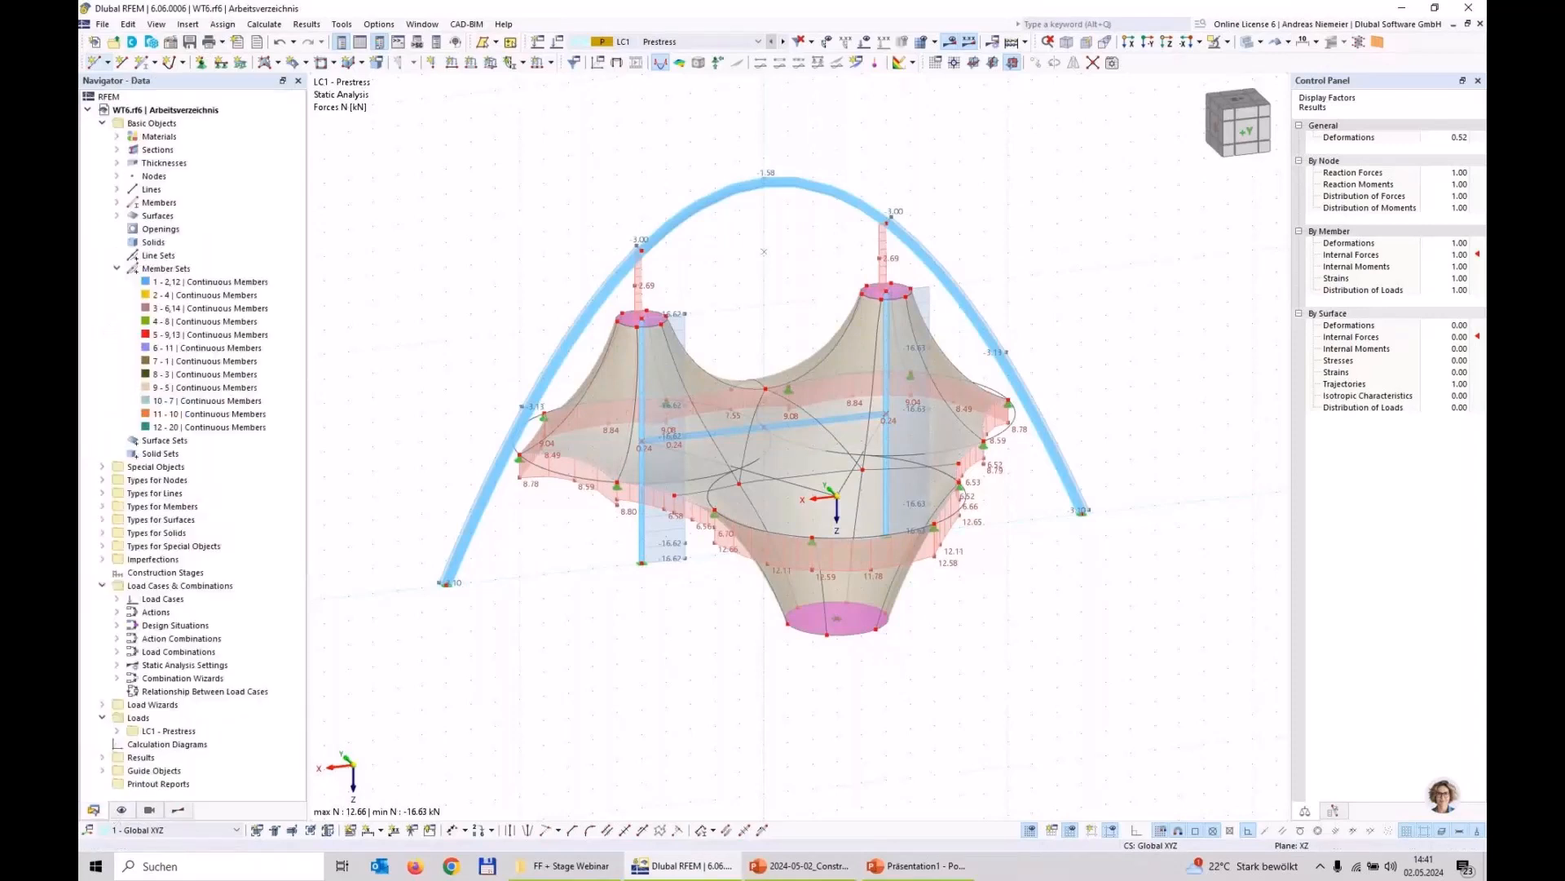
left_click(102, 124)
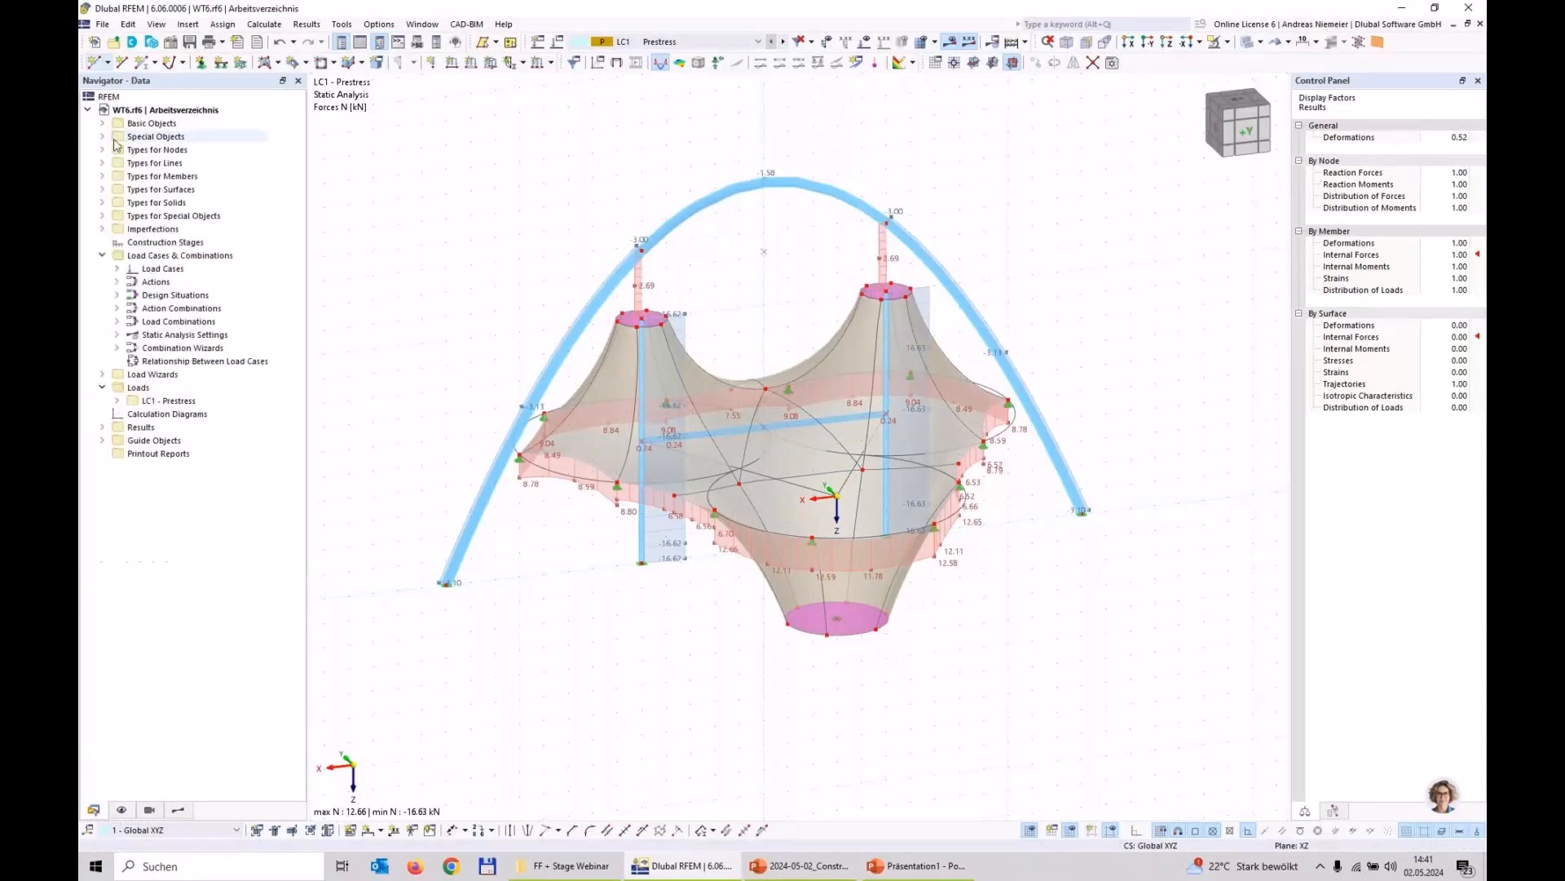
left_click(102, 256)
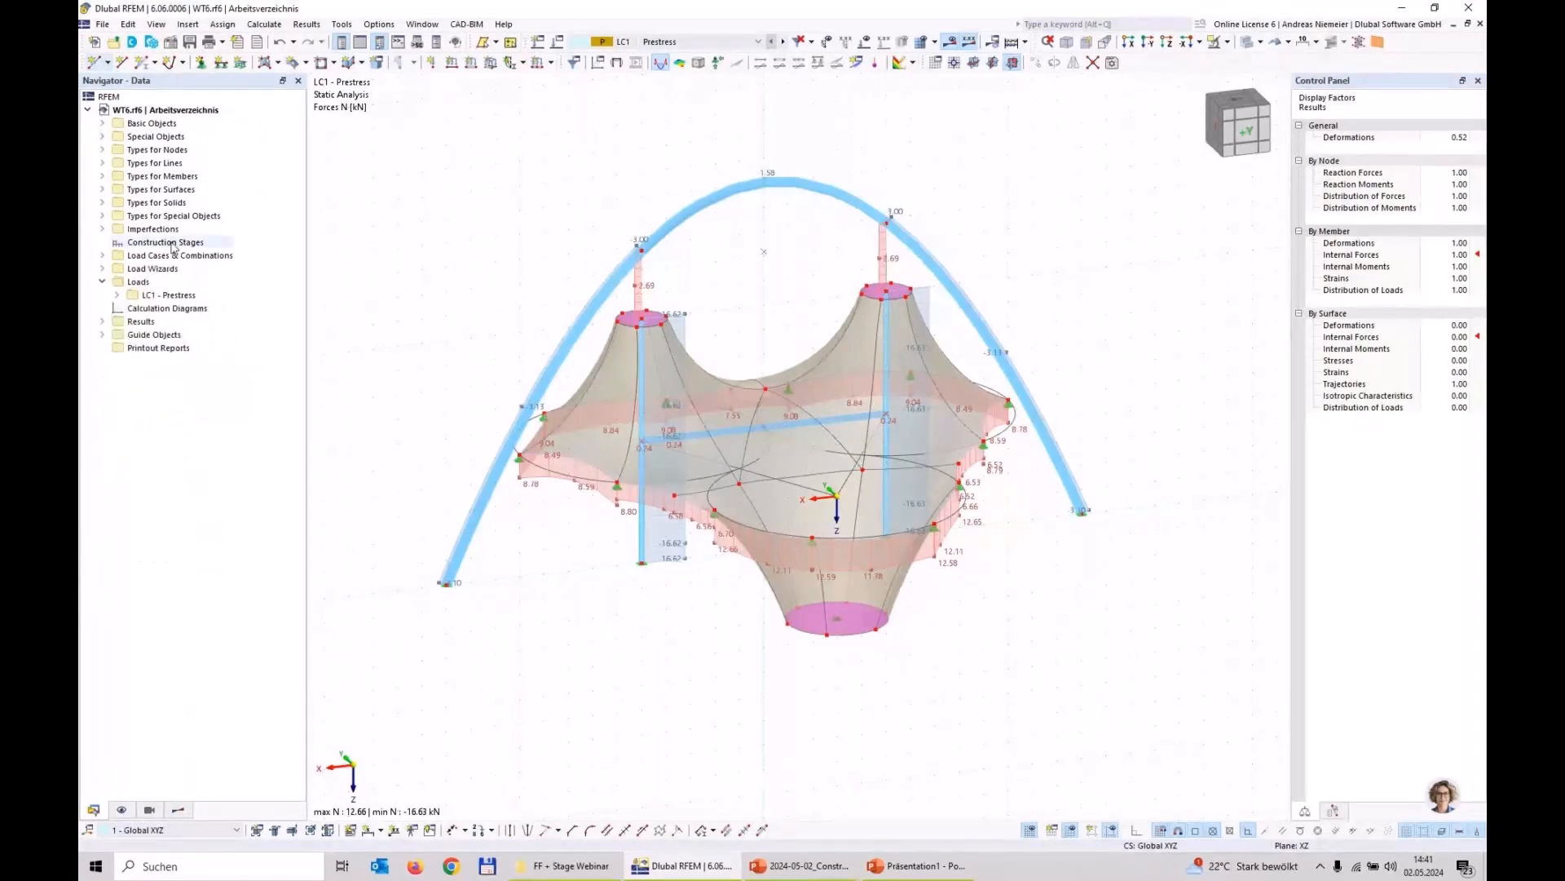
right_click(170, 243)
left_click(225, 272)
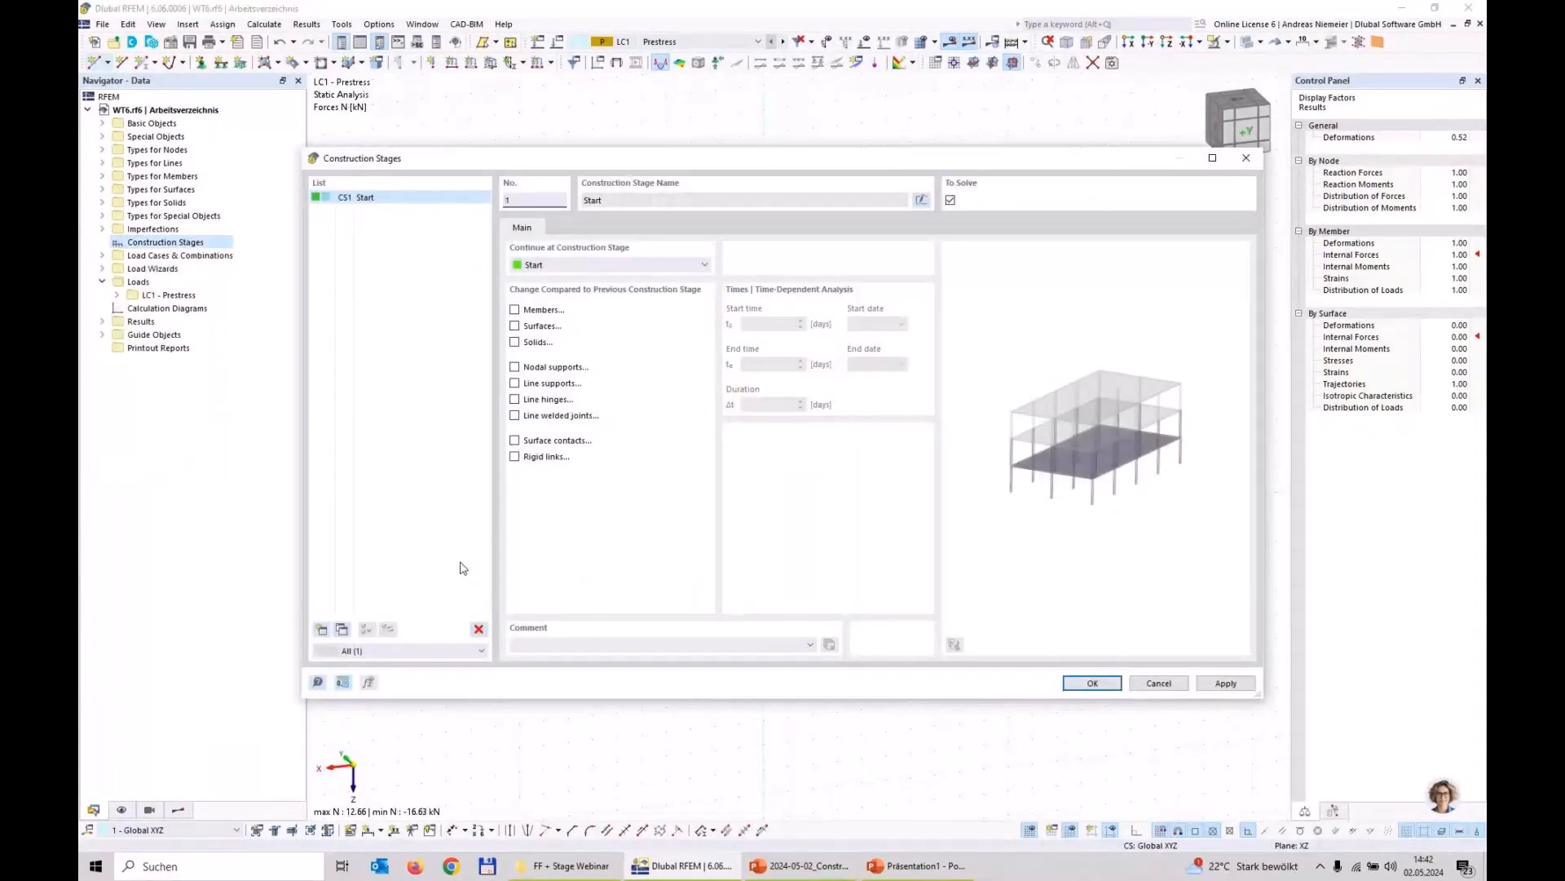
left_click(514, 310)
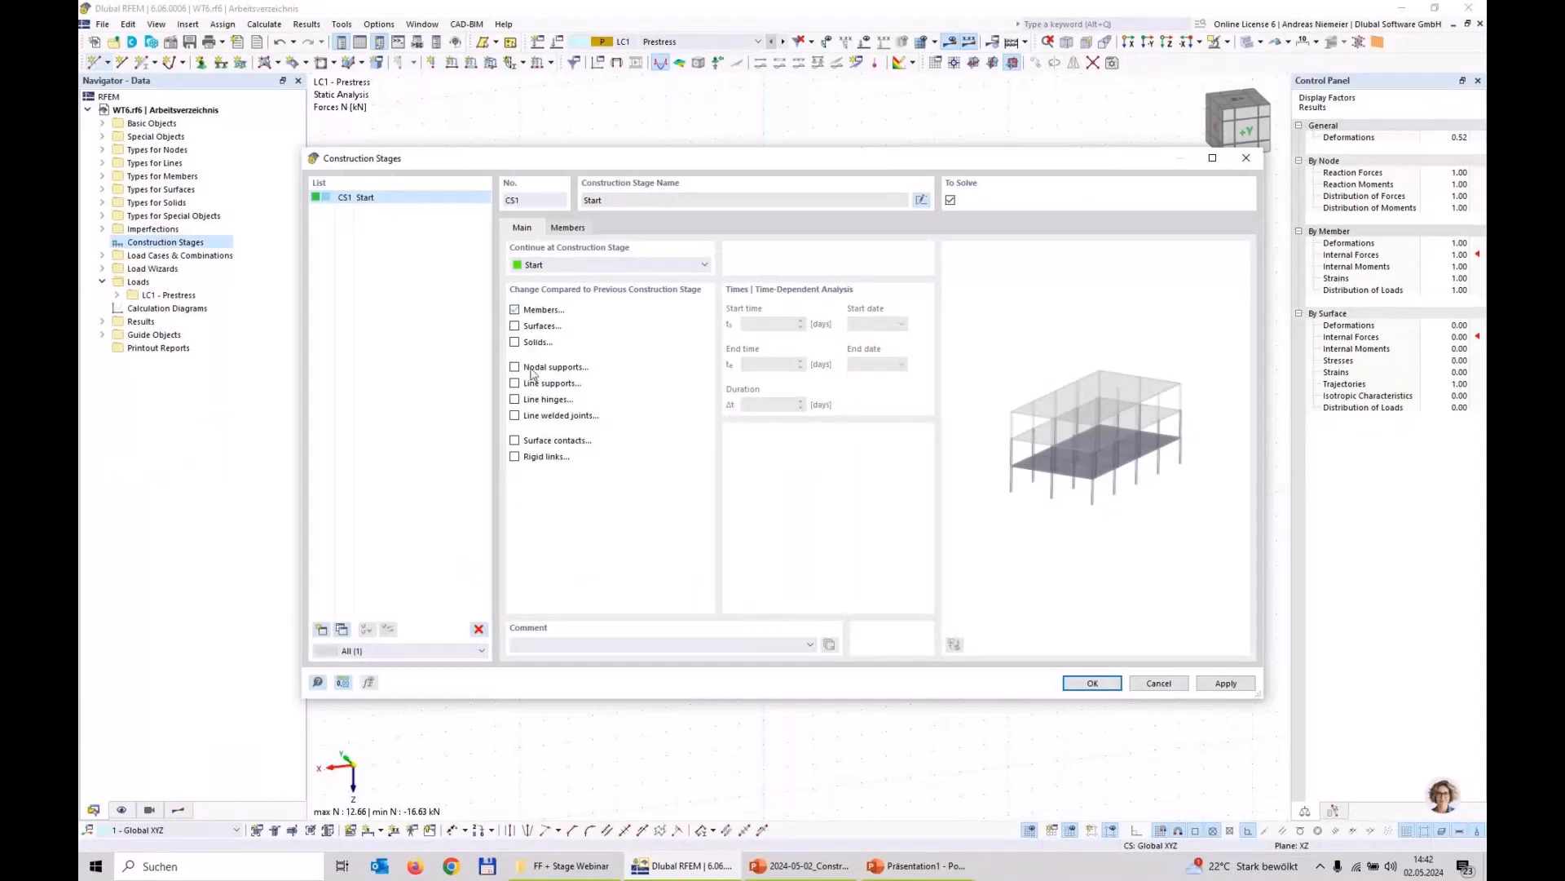
left_click(514, 326)
left_click(515, 368)
Step: Add members 1-20, the masts and membrane members without the arch and its connecting members, to construction stage CS1
left_click(567, 228)
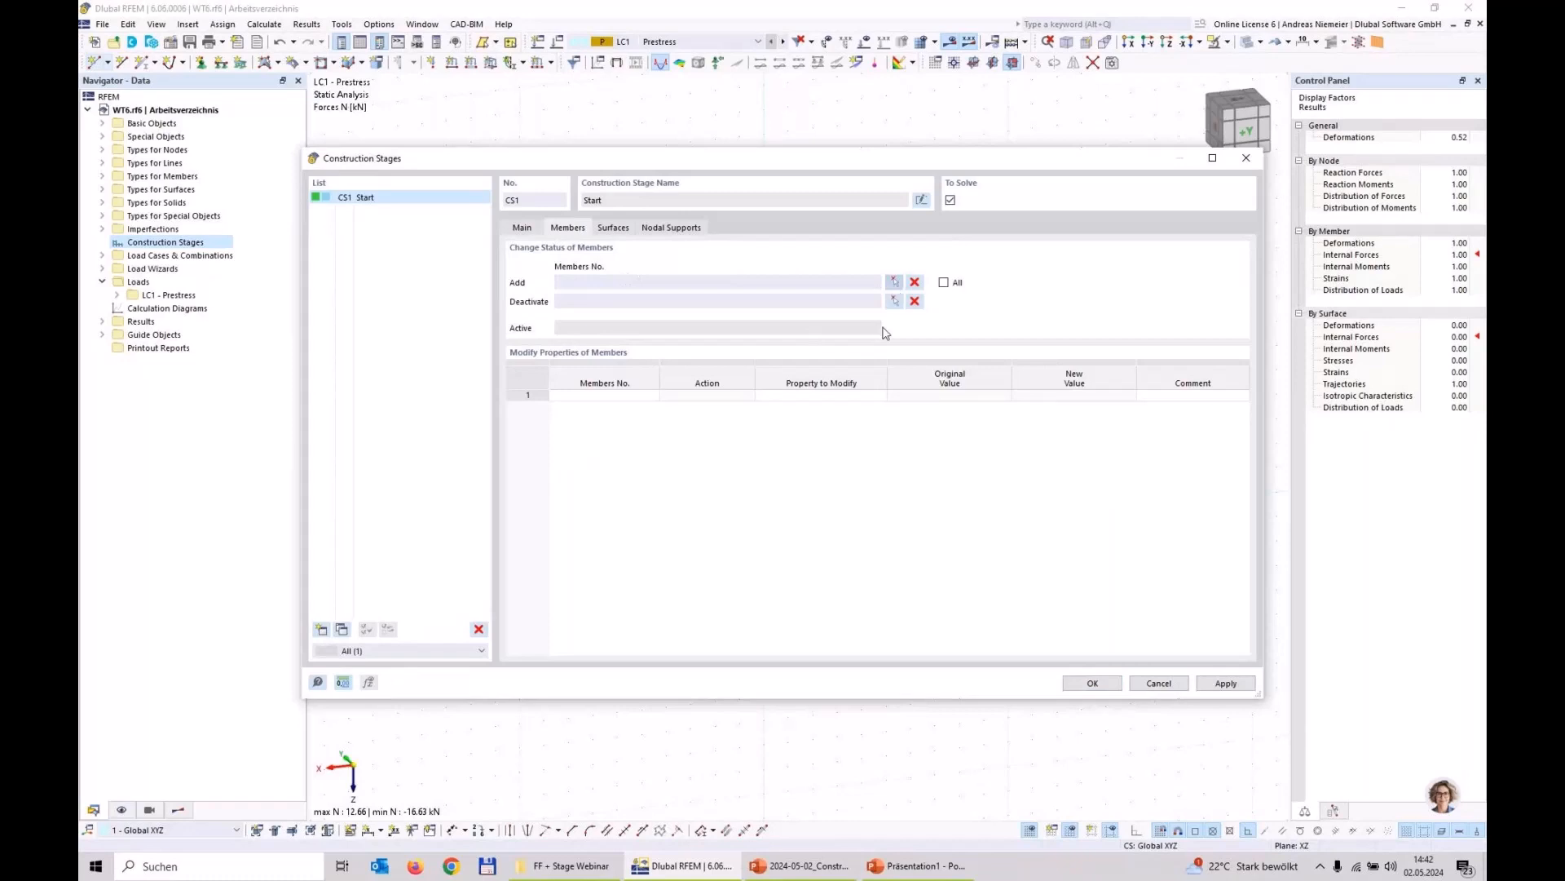
left_click(894, 282)
scroll(681, 532, "down", 3)
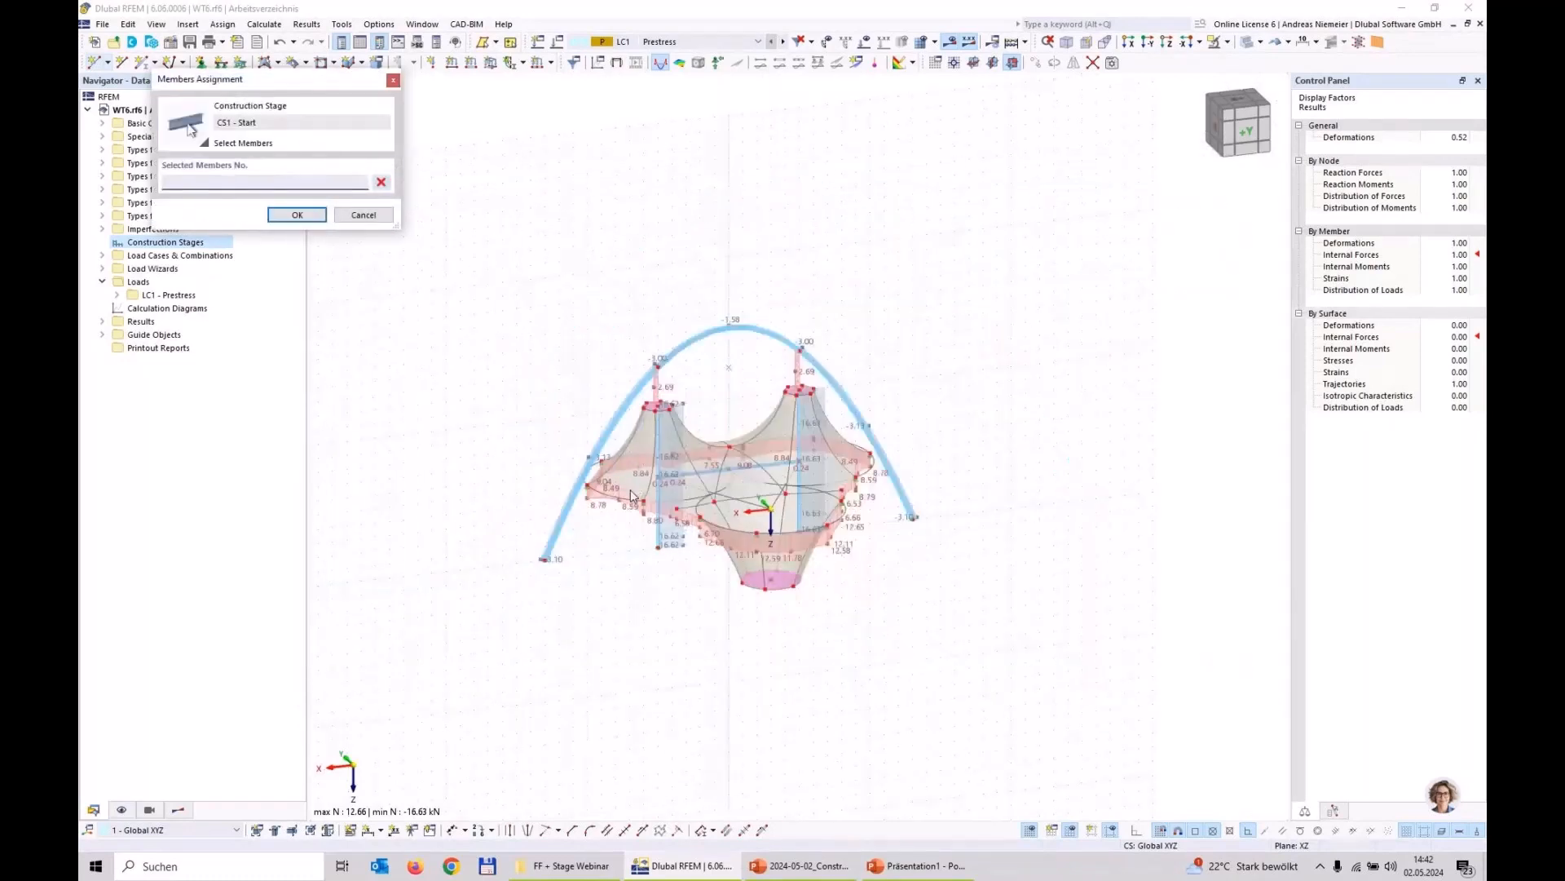
scroll(632, 495, "up", 3)
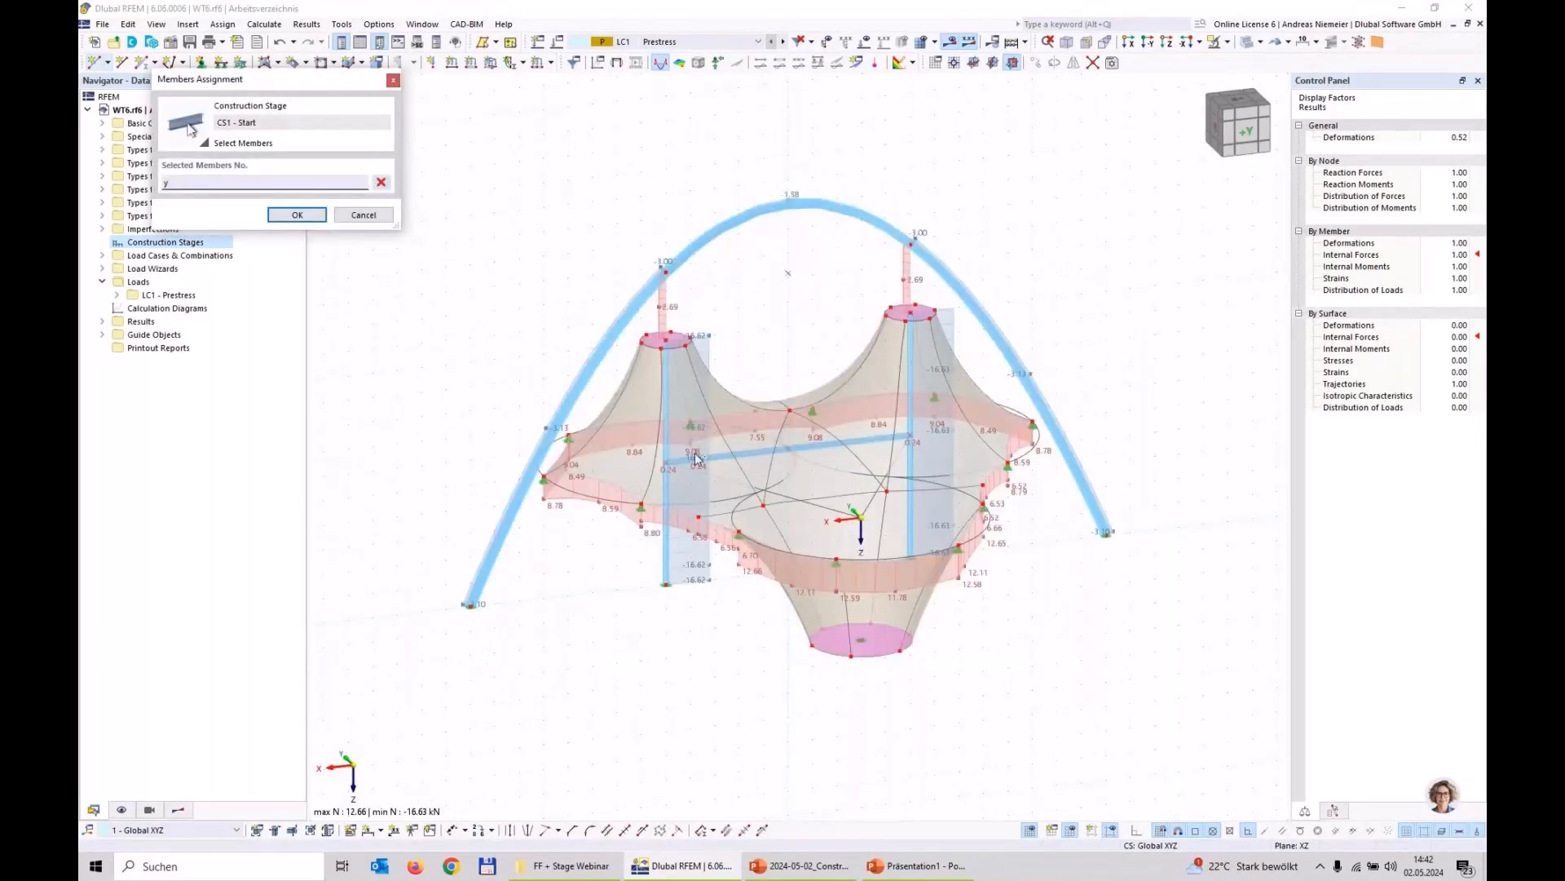
middle_click_drag(696, 459, 627, 348, "ctrl")
scroll(627, 348, "up", 3)
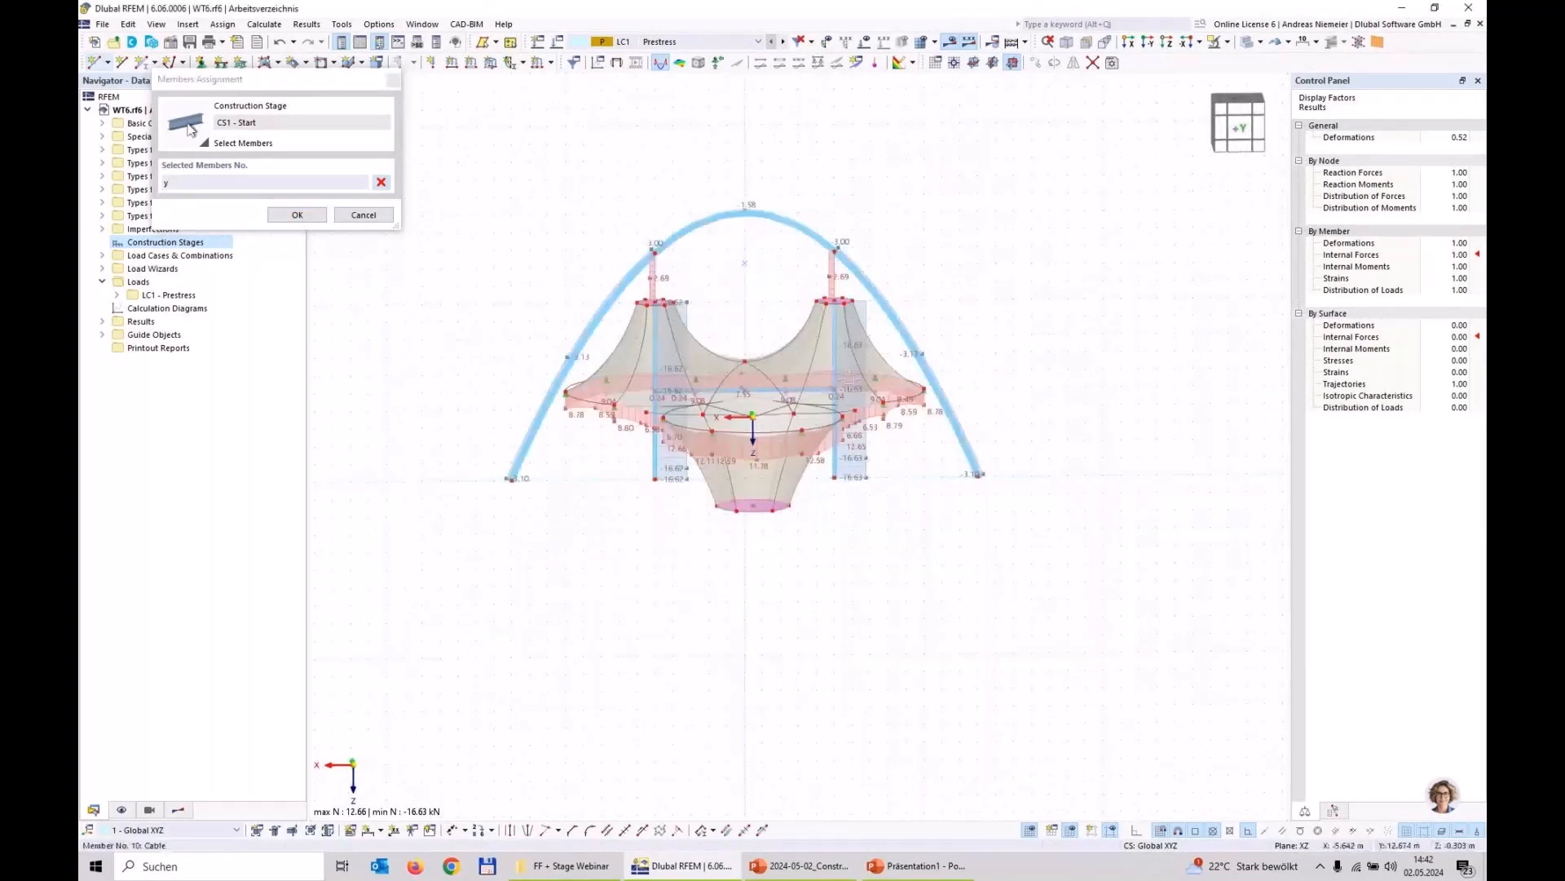
left_click_drag(540, 285, 944, 546)
left_click(297, 214)
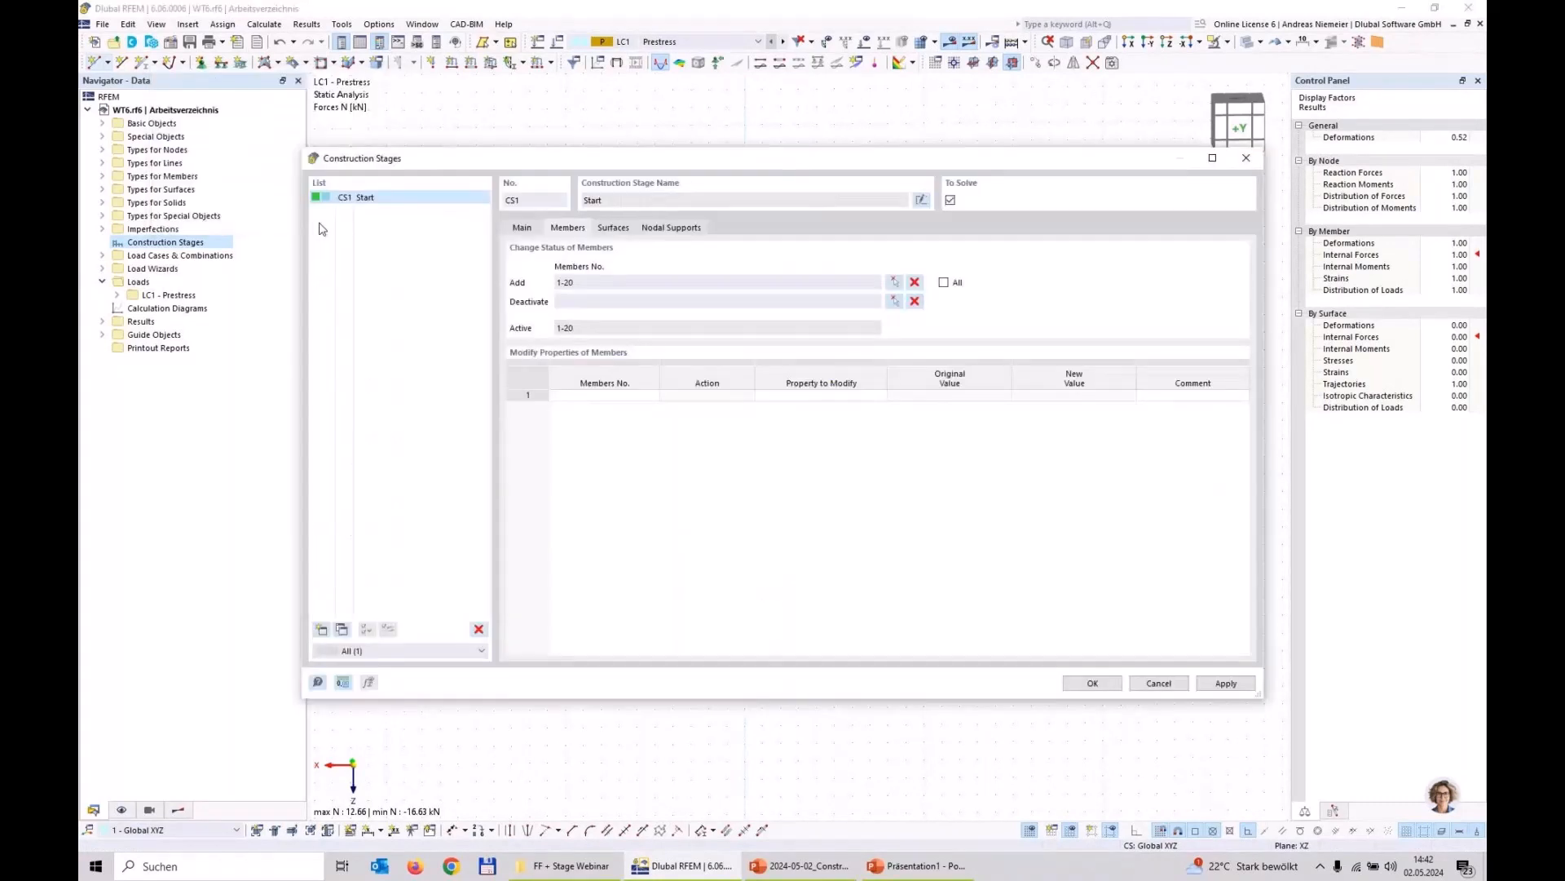
Step: Add the membrane surfaces 1-22 to construction stage CS1 by selecting them in the model
left_click(619, 229)
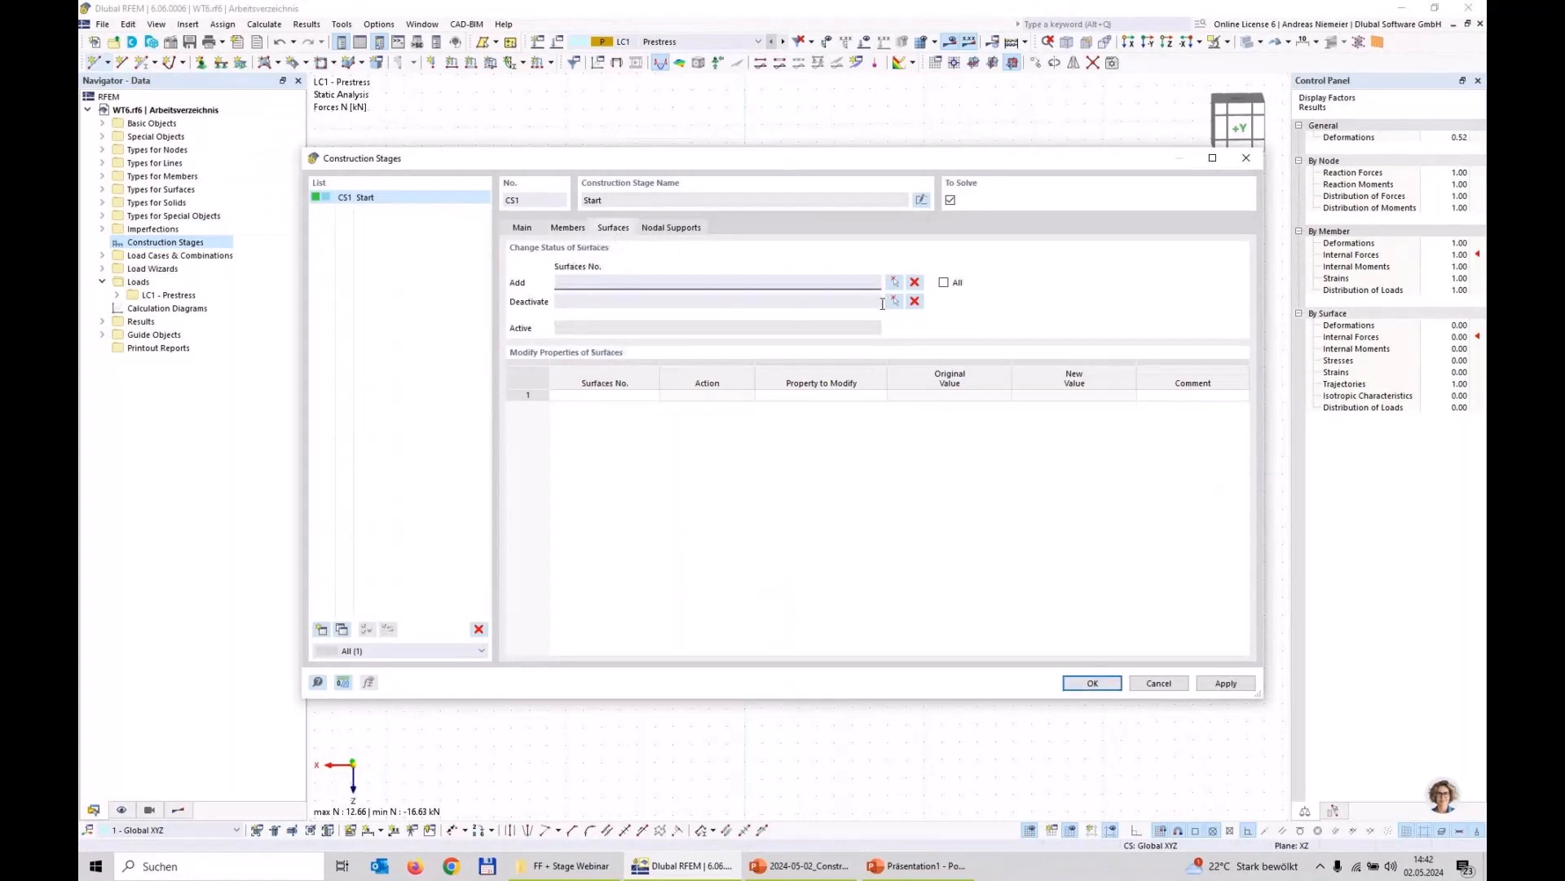
left_click(894, 282)
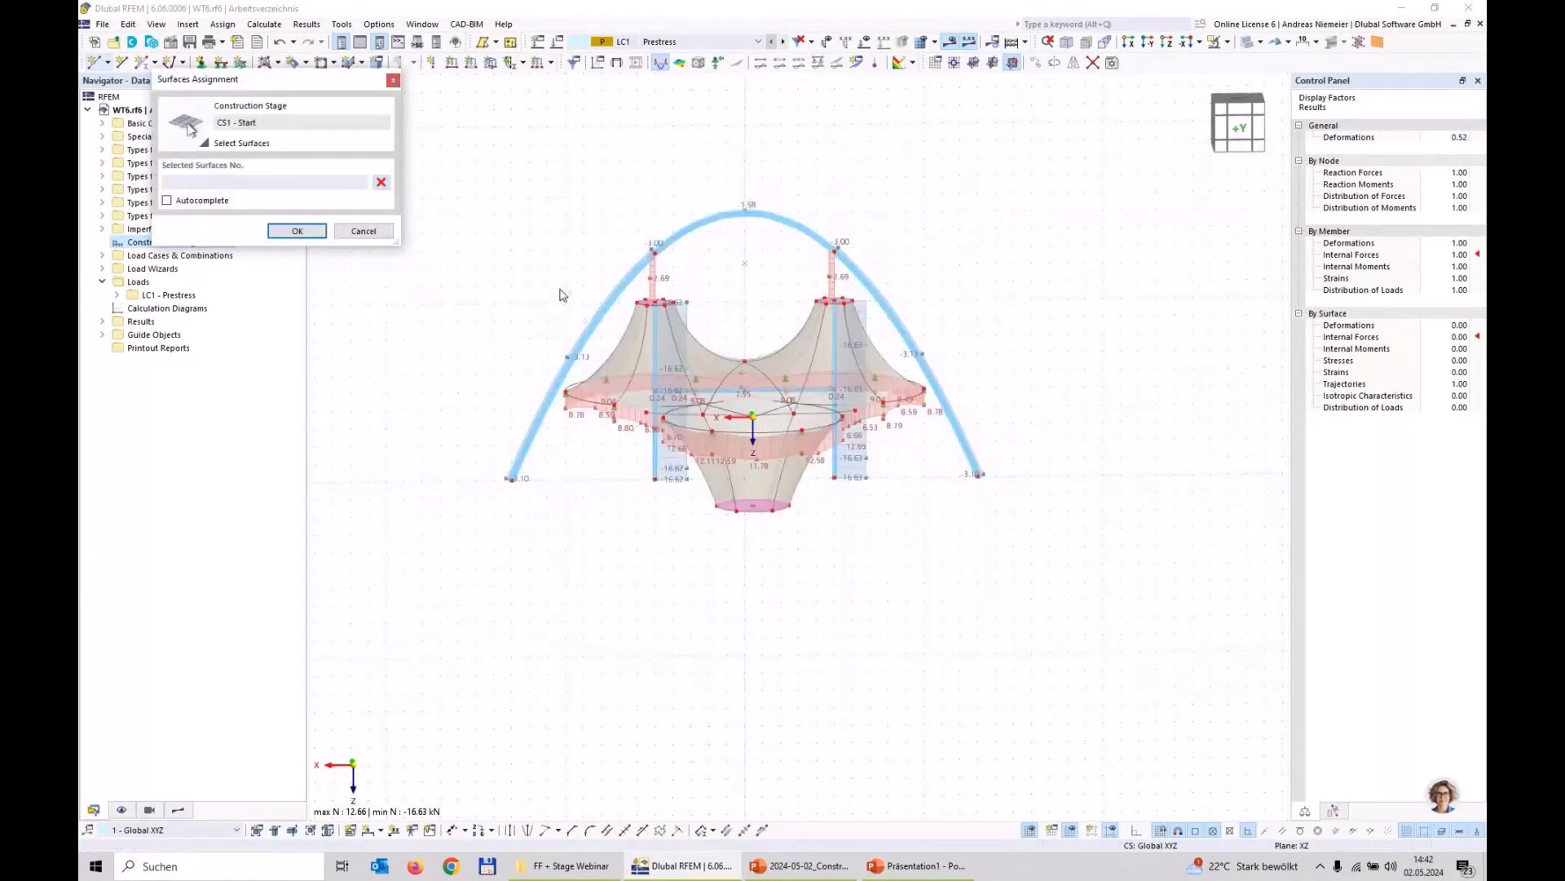
left_click_drag(544, 286, 944, 545)
left_click(296, 233)
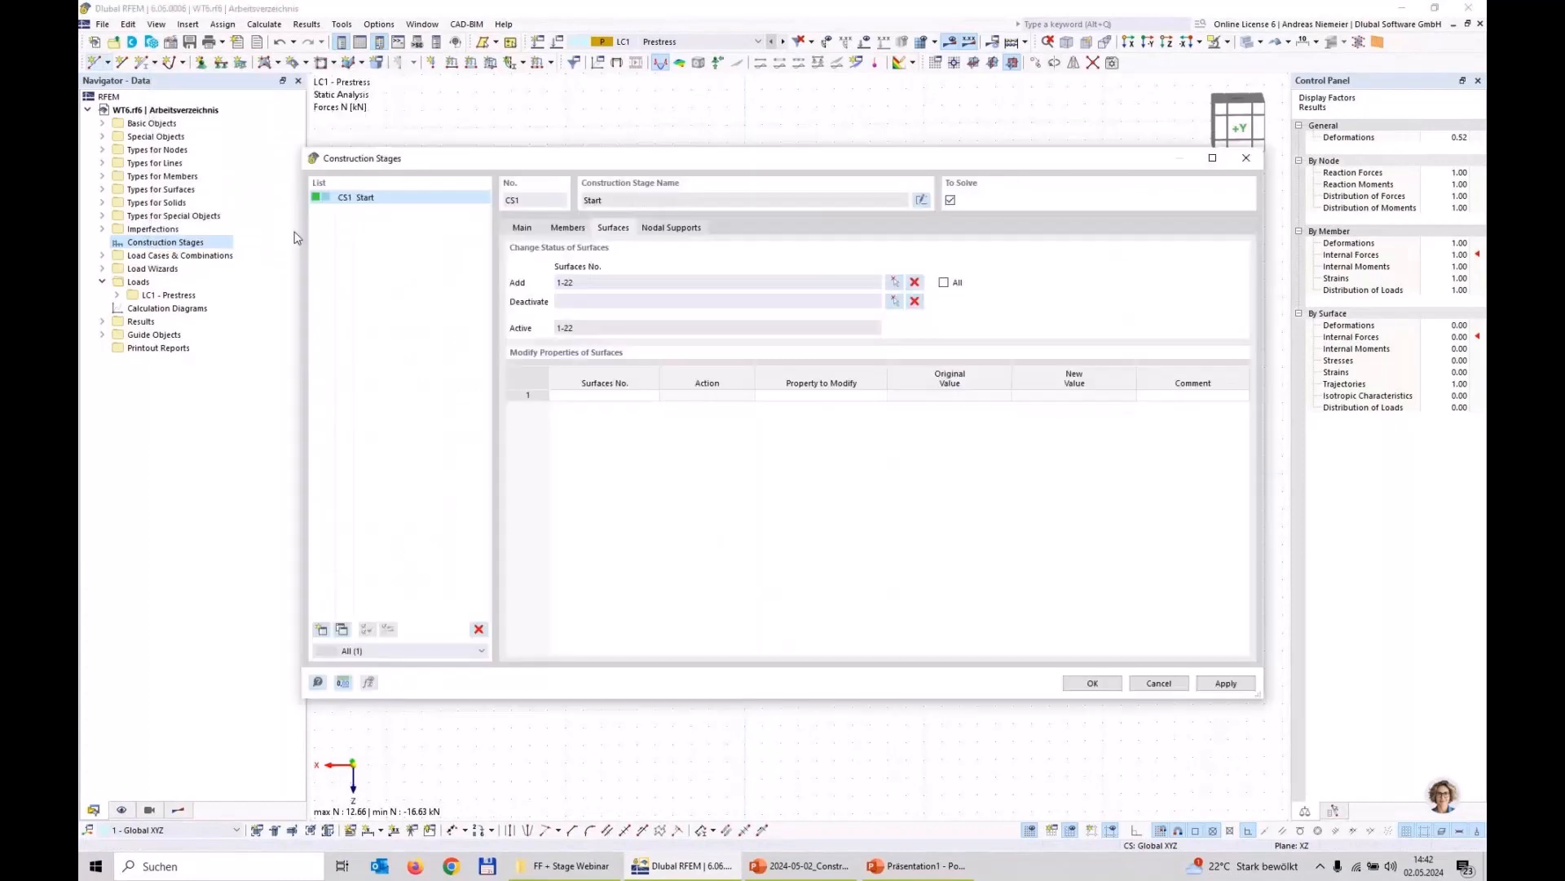
Step: Add the supports at nodes 11,14-16,18-25,48,53,54 to construction stage CS1, excluding the arch bases, and accept the stage definition
left_click(671, 229)
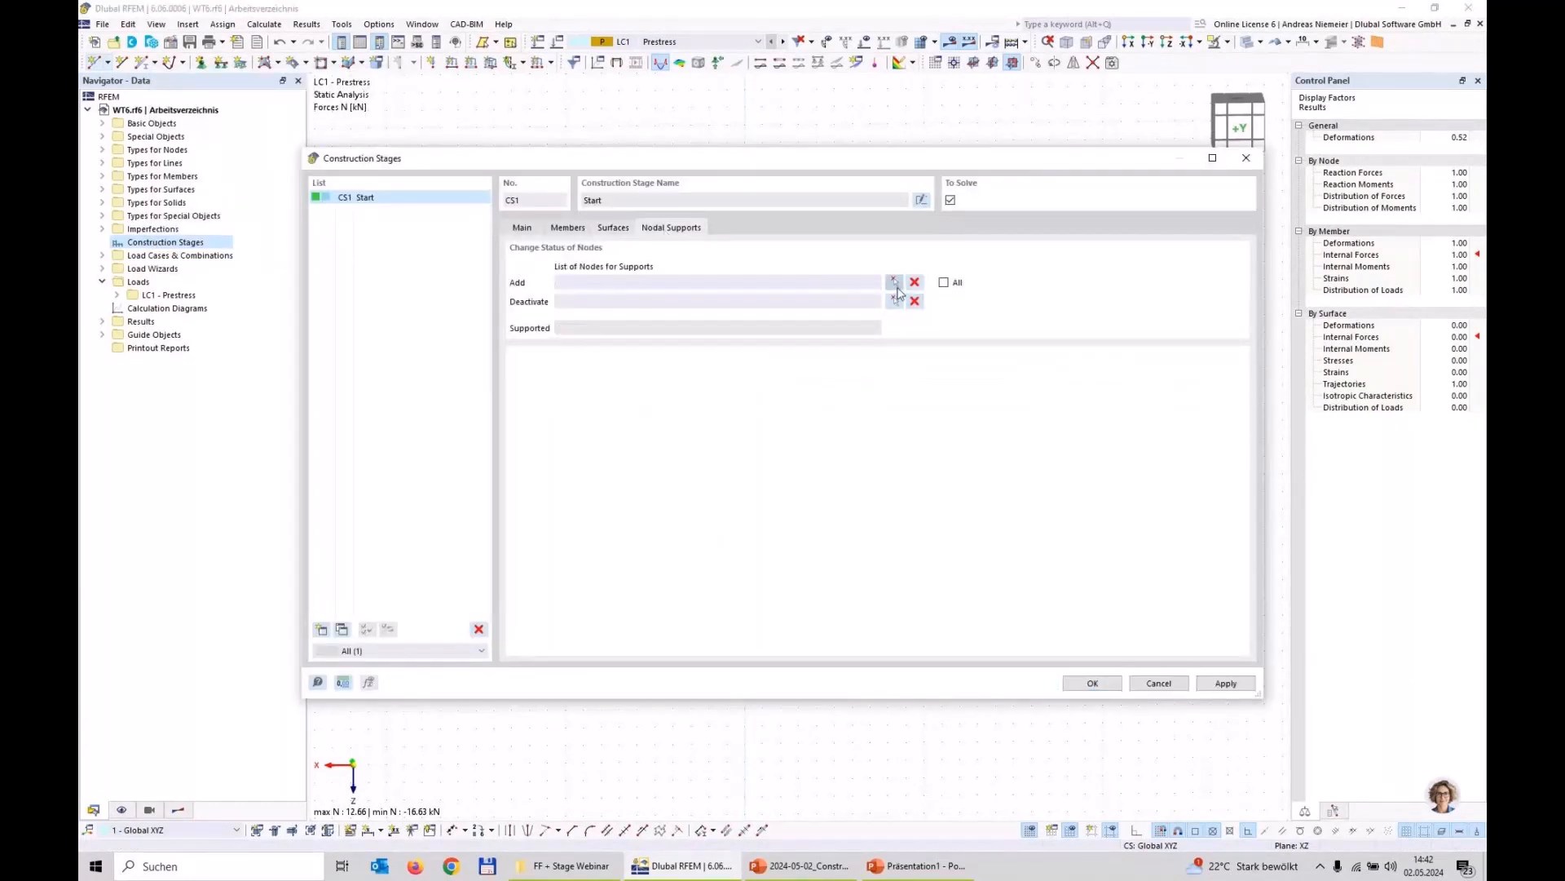
left_click(894, 282)
left_click_drag(530, 282, 947, 545)
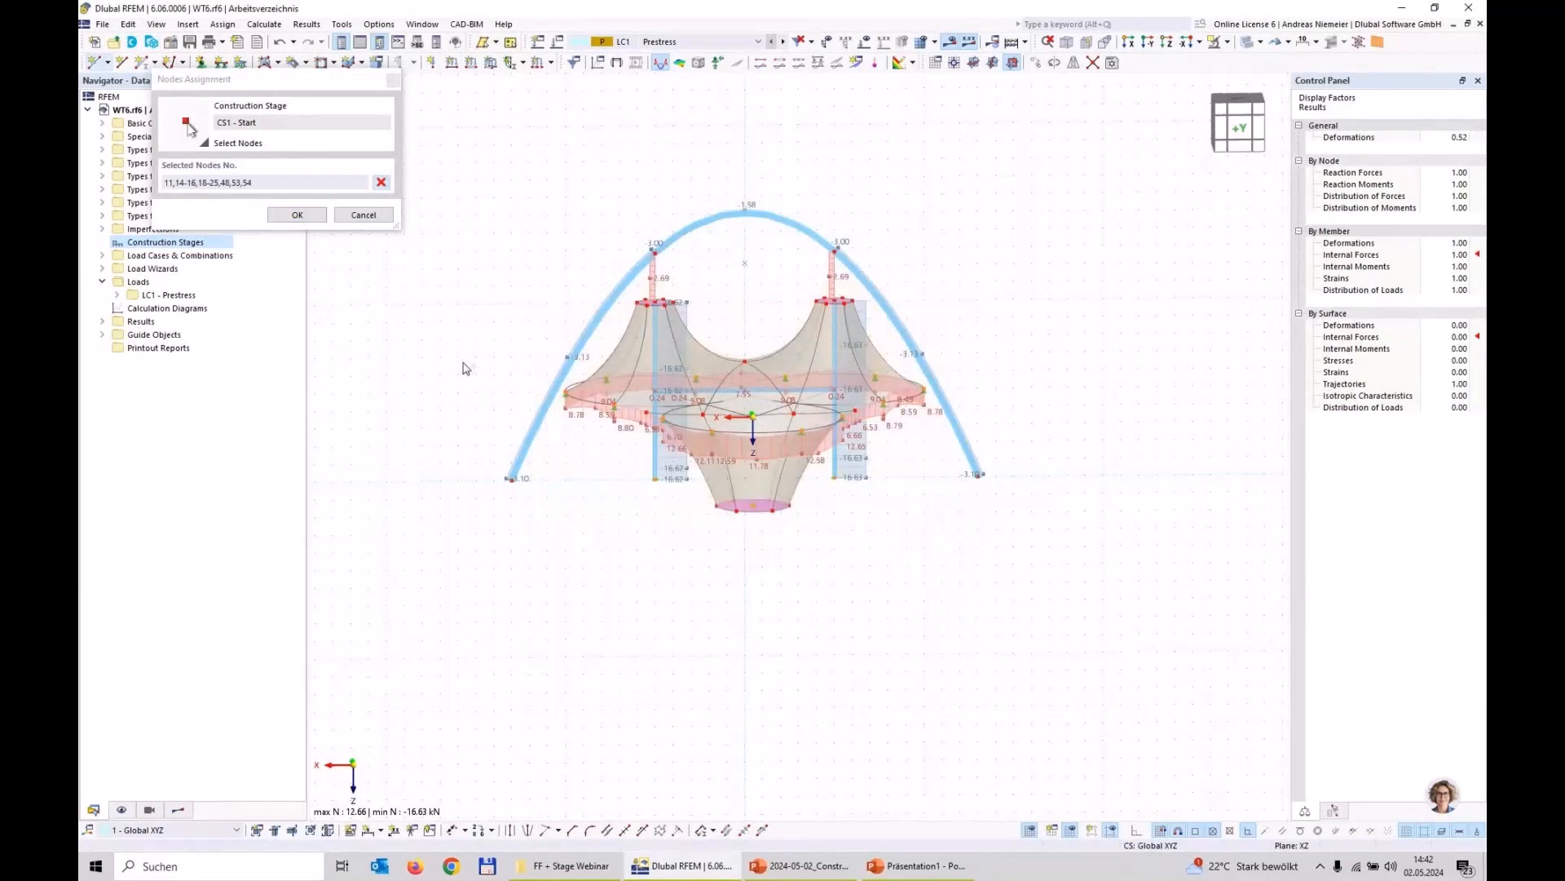
left_click(308, 217)
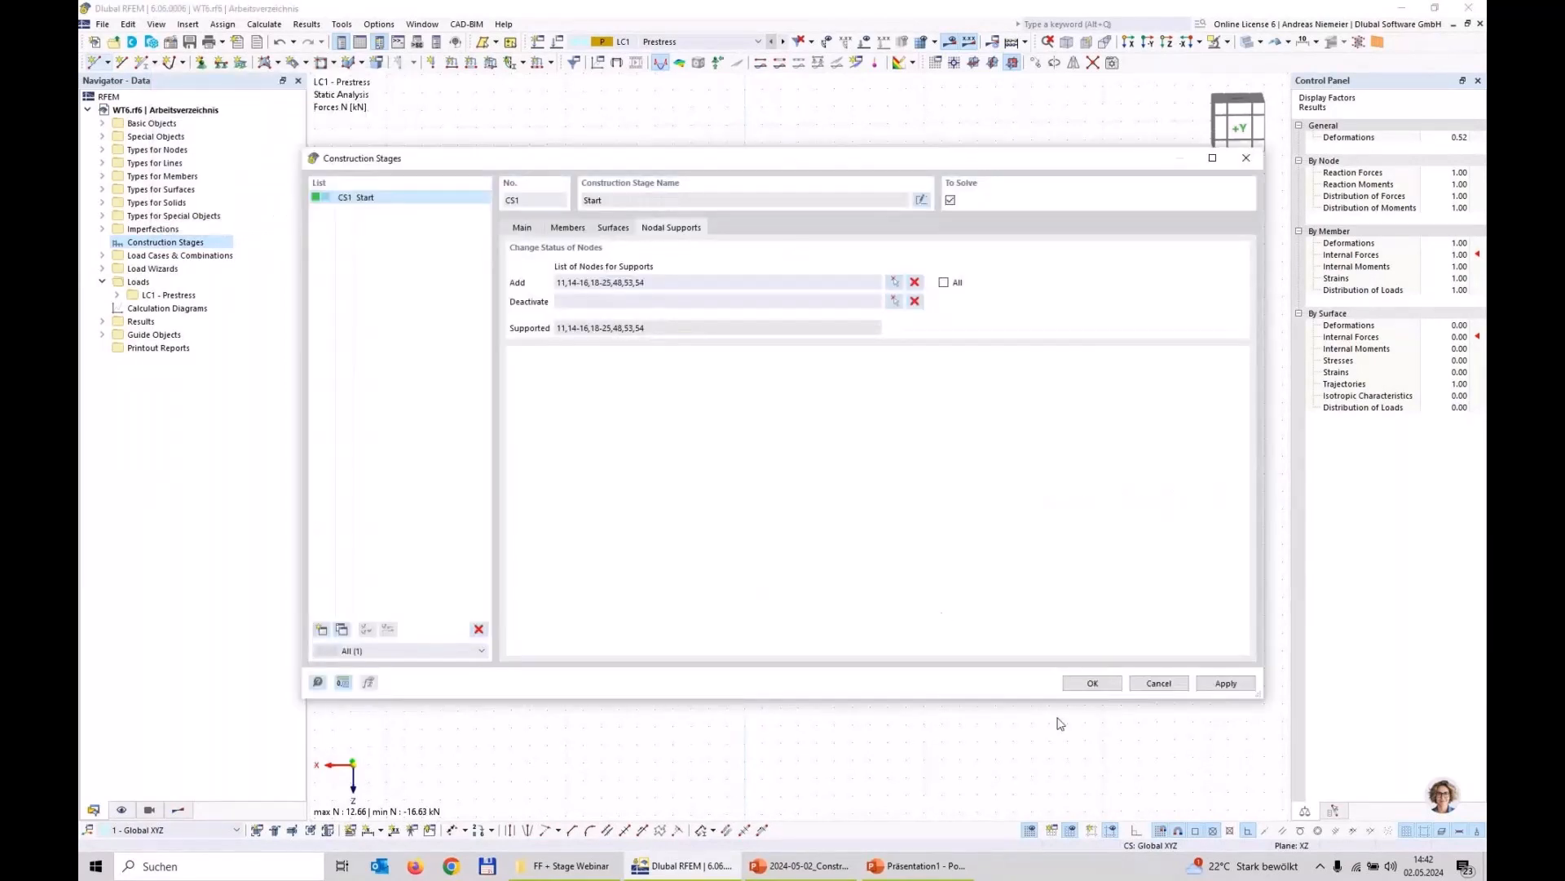
left_click(1092, 684)
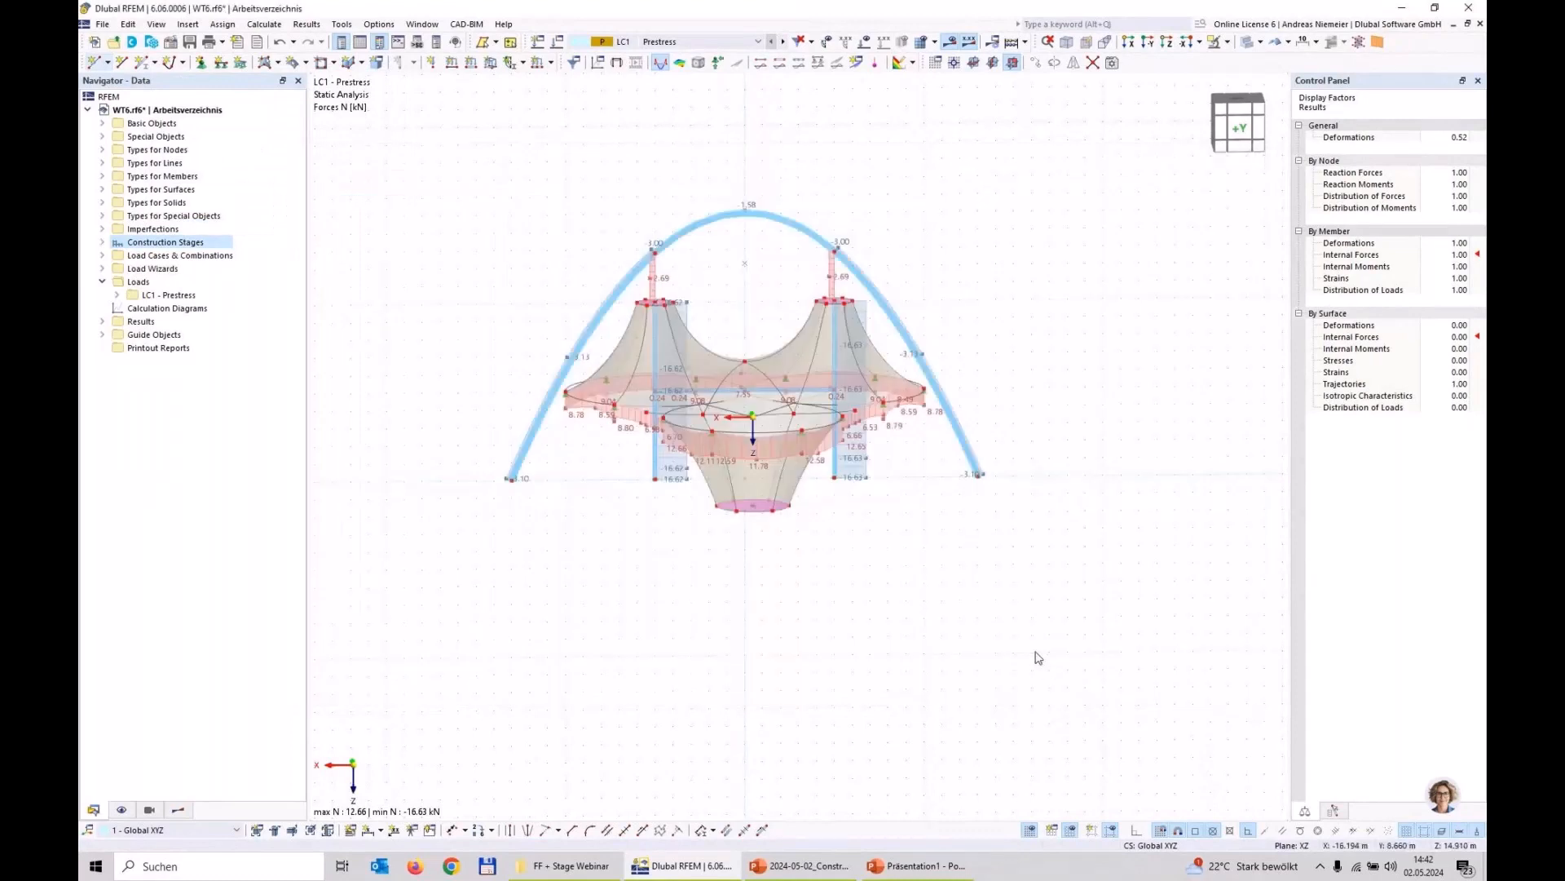
Step: Make construction stage CS1 Start current, calculate its results and display the global deformations |u|
left_click(722, 41)
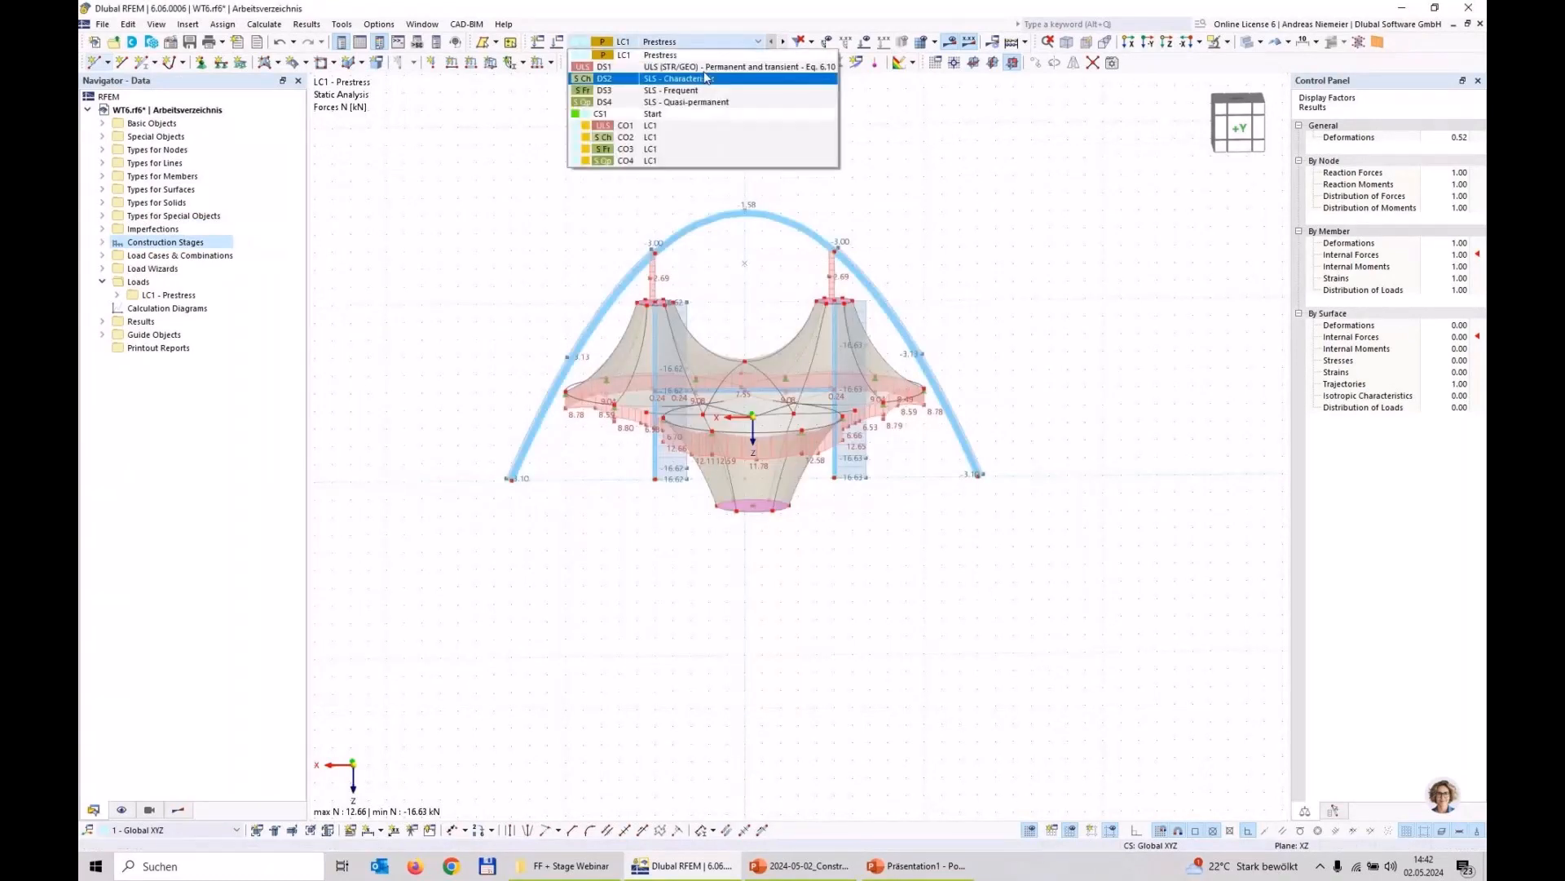
left_click(637, 114)
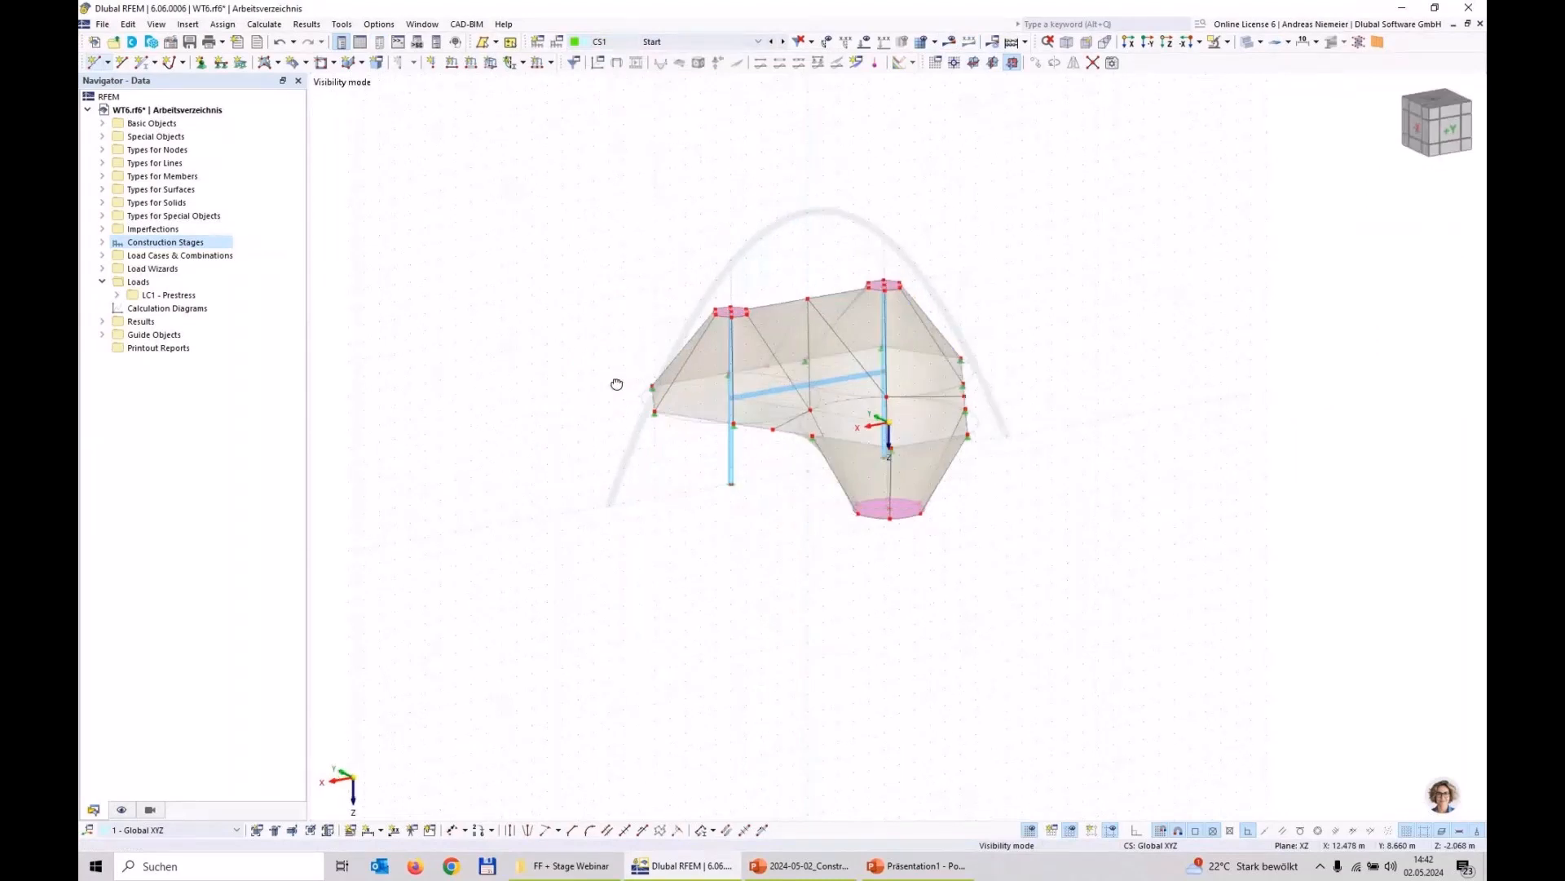
scroll(616, 384, "up", 2)
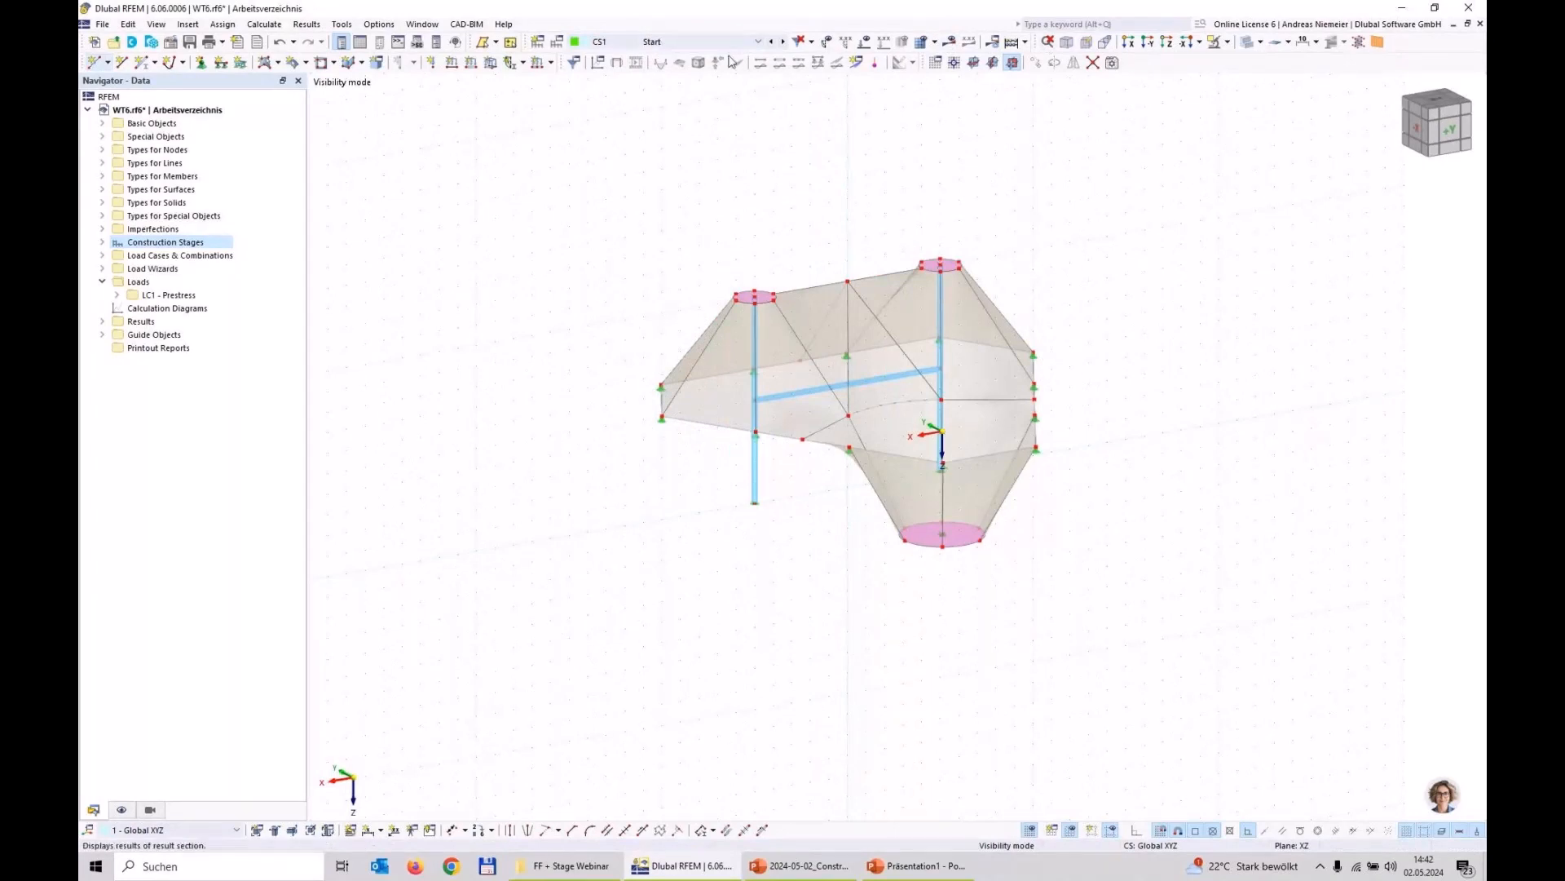
left_click(950, 41)
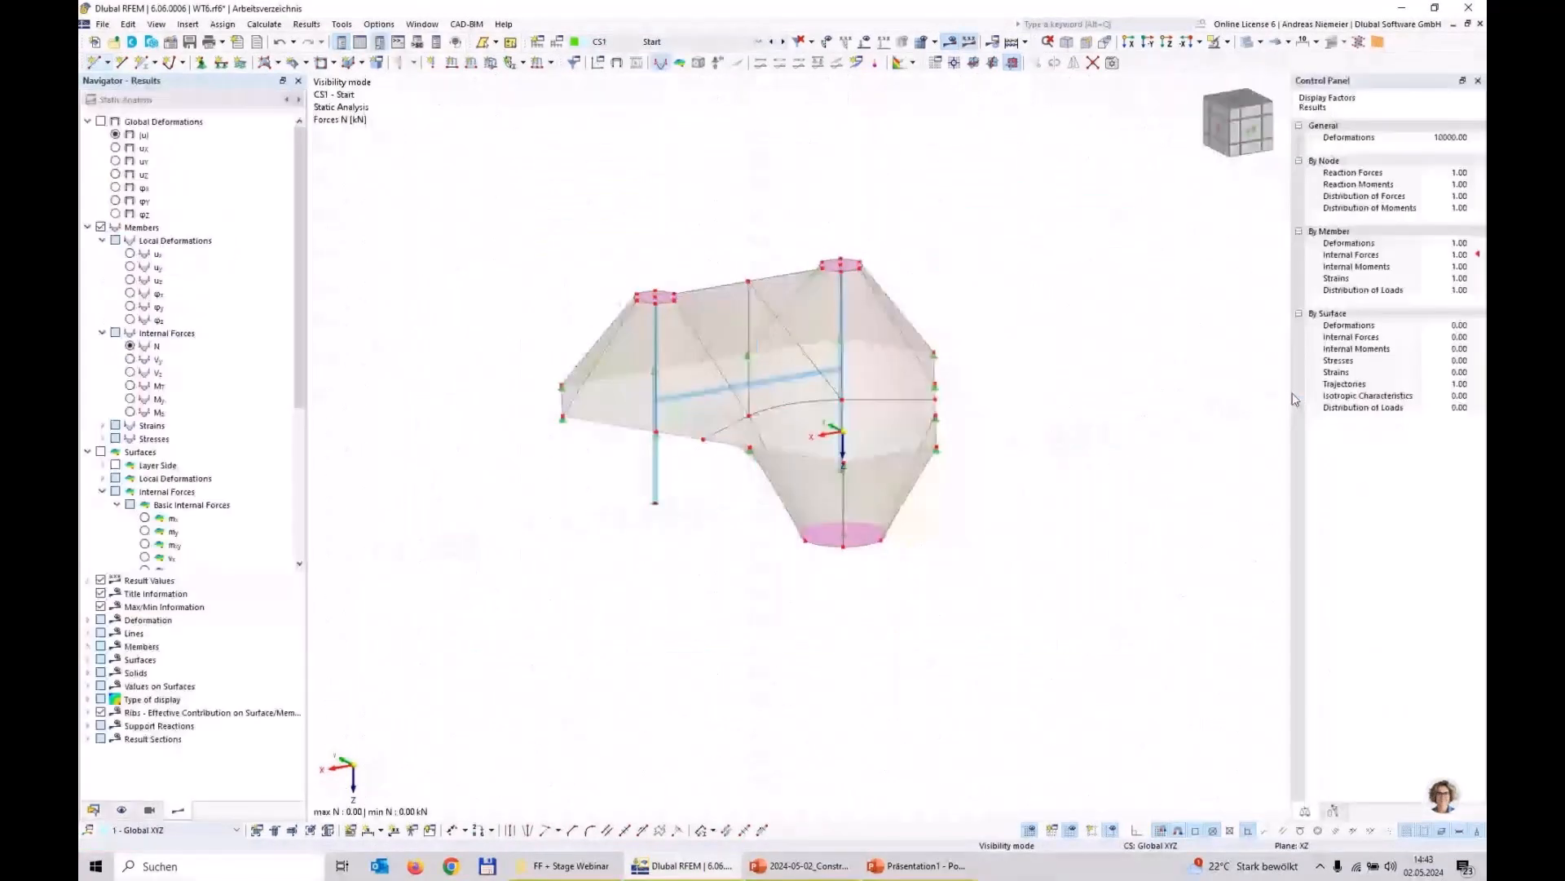
left_click(101, 121)
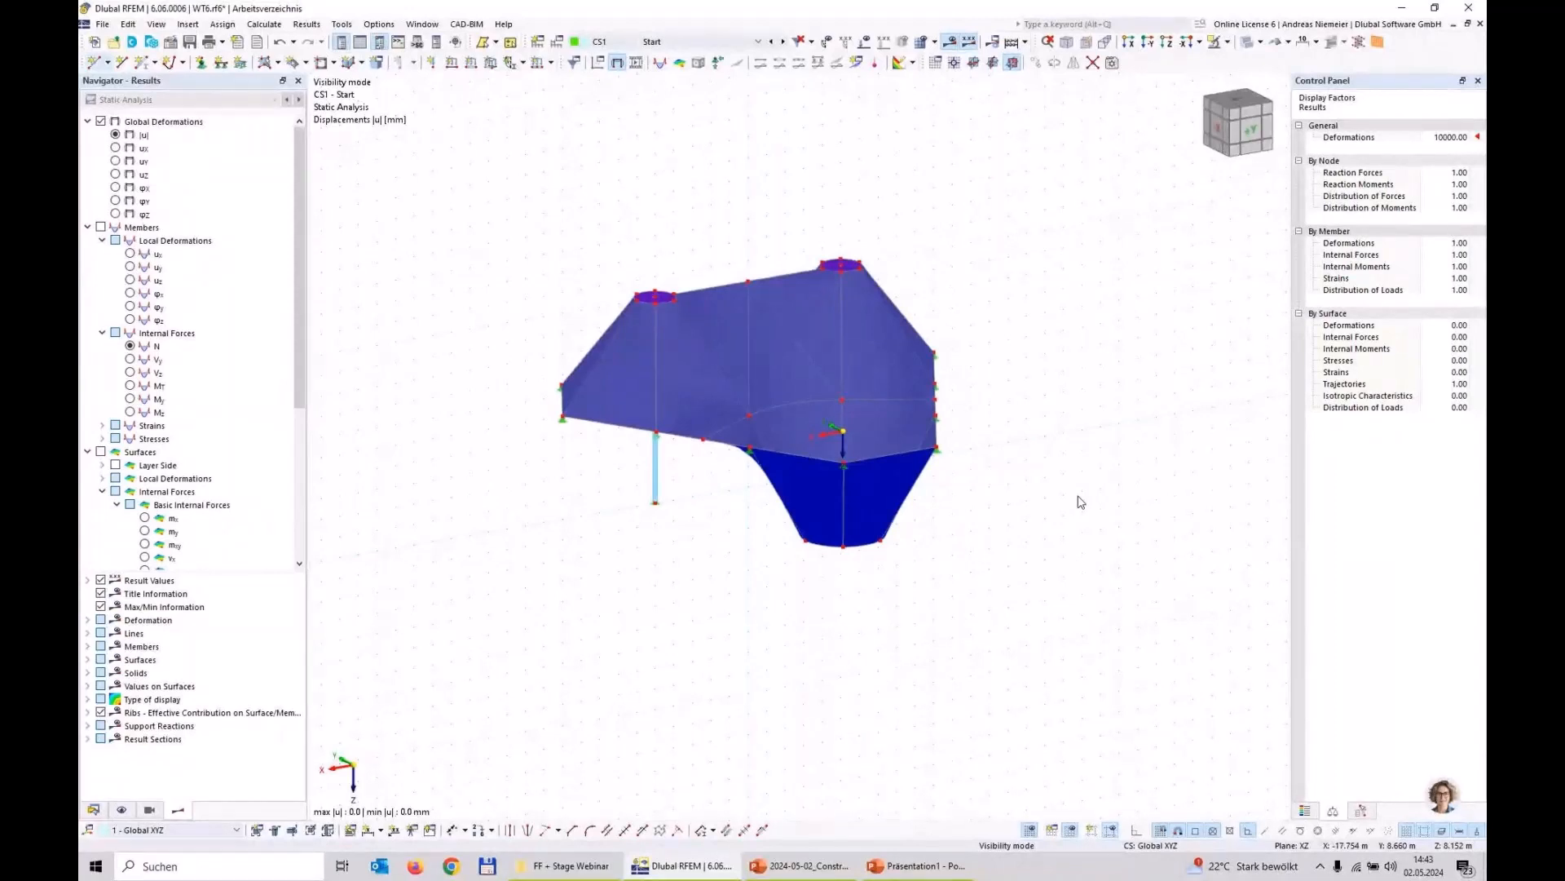
Step: Assign load case LC1 Prestress to construction stage CS1 in the load cases and combinations settings
left_click(95, 809)
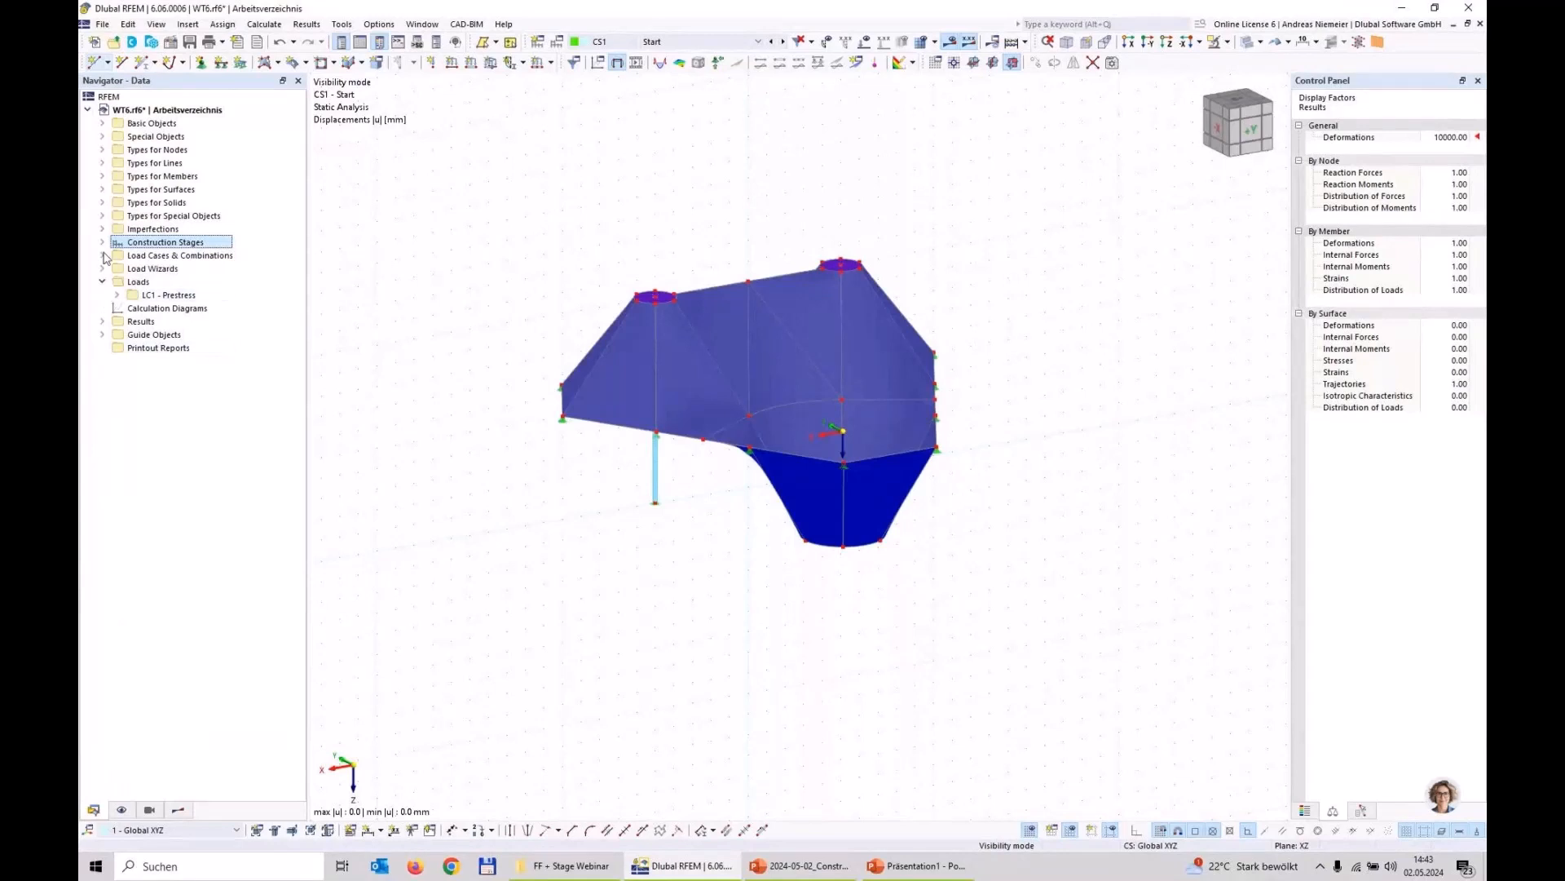
right_click(141, 255)
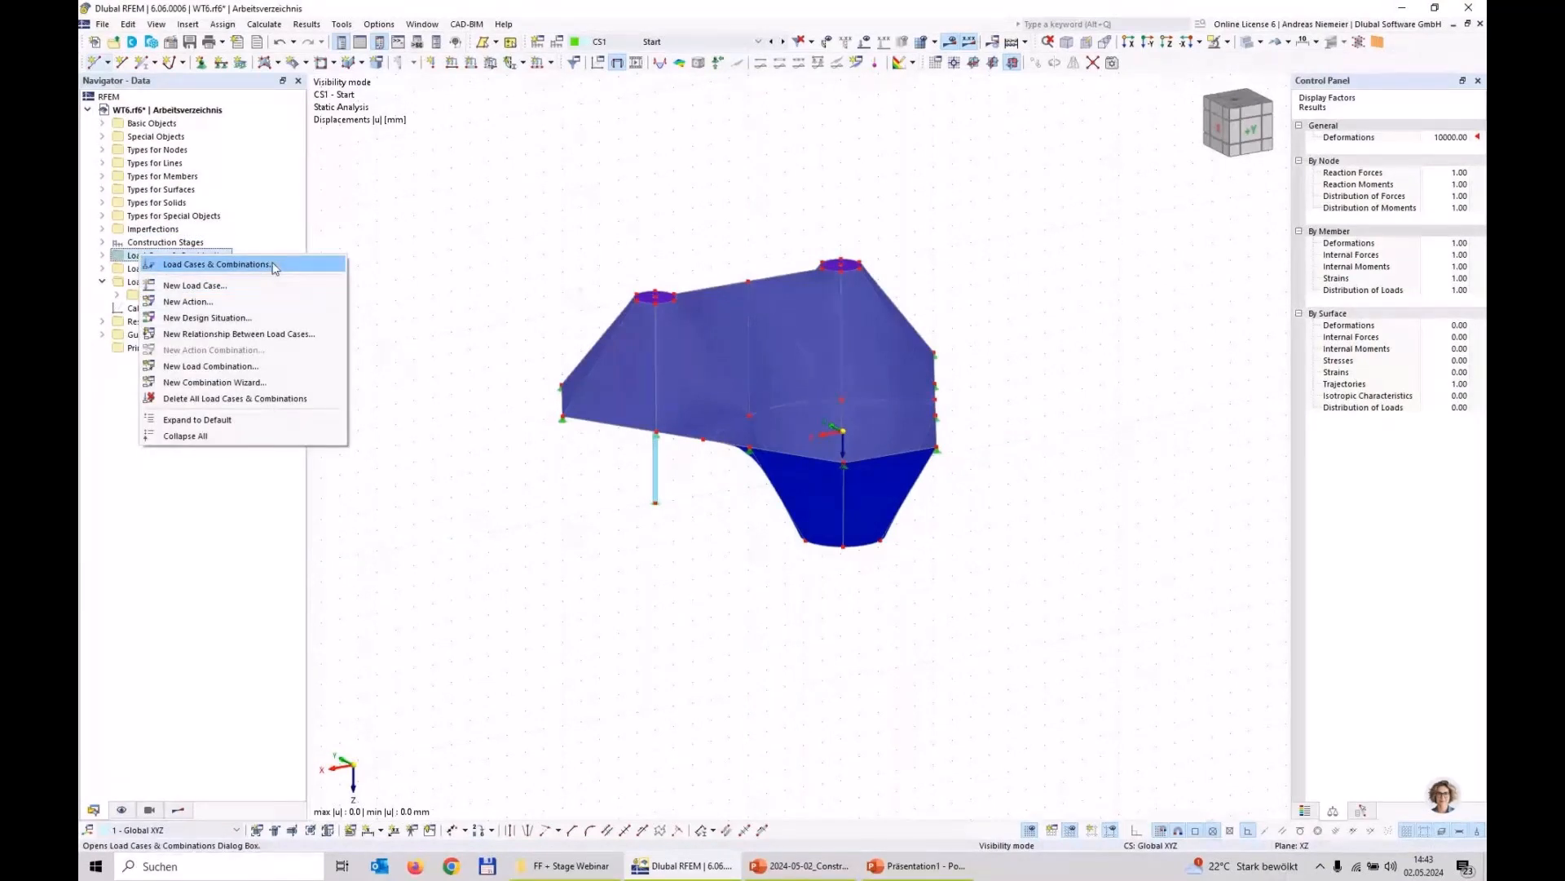
left_click(274, 266)
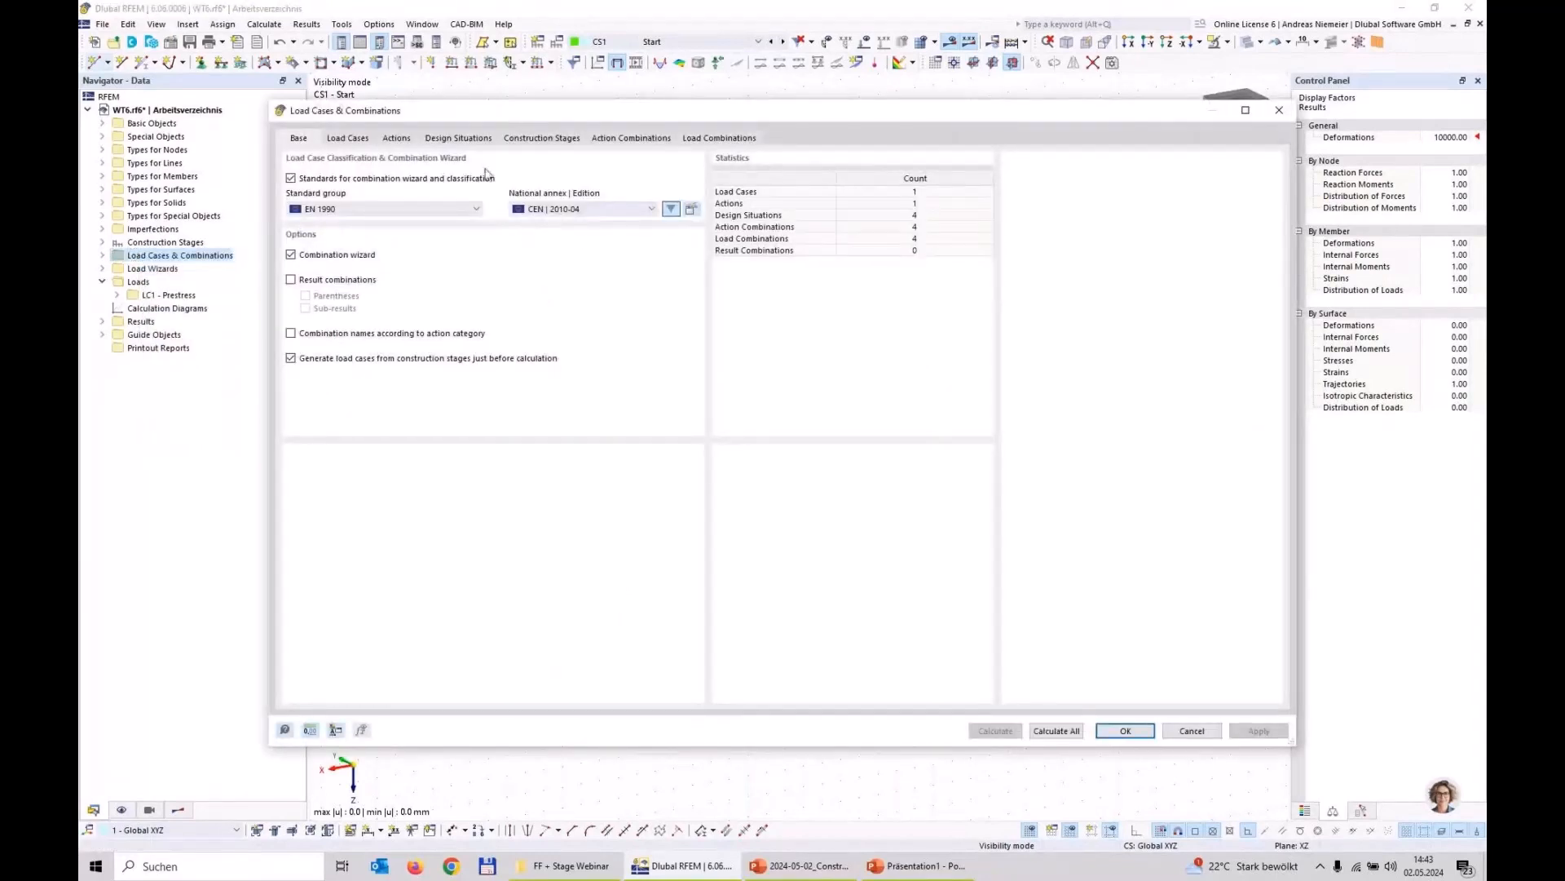
left_click(541, 138)
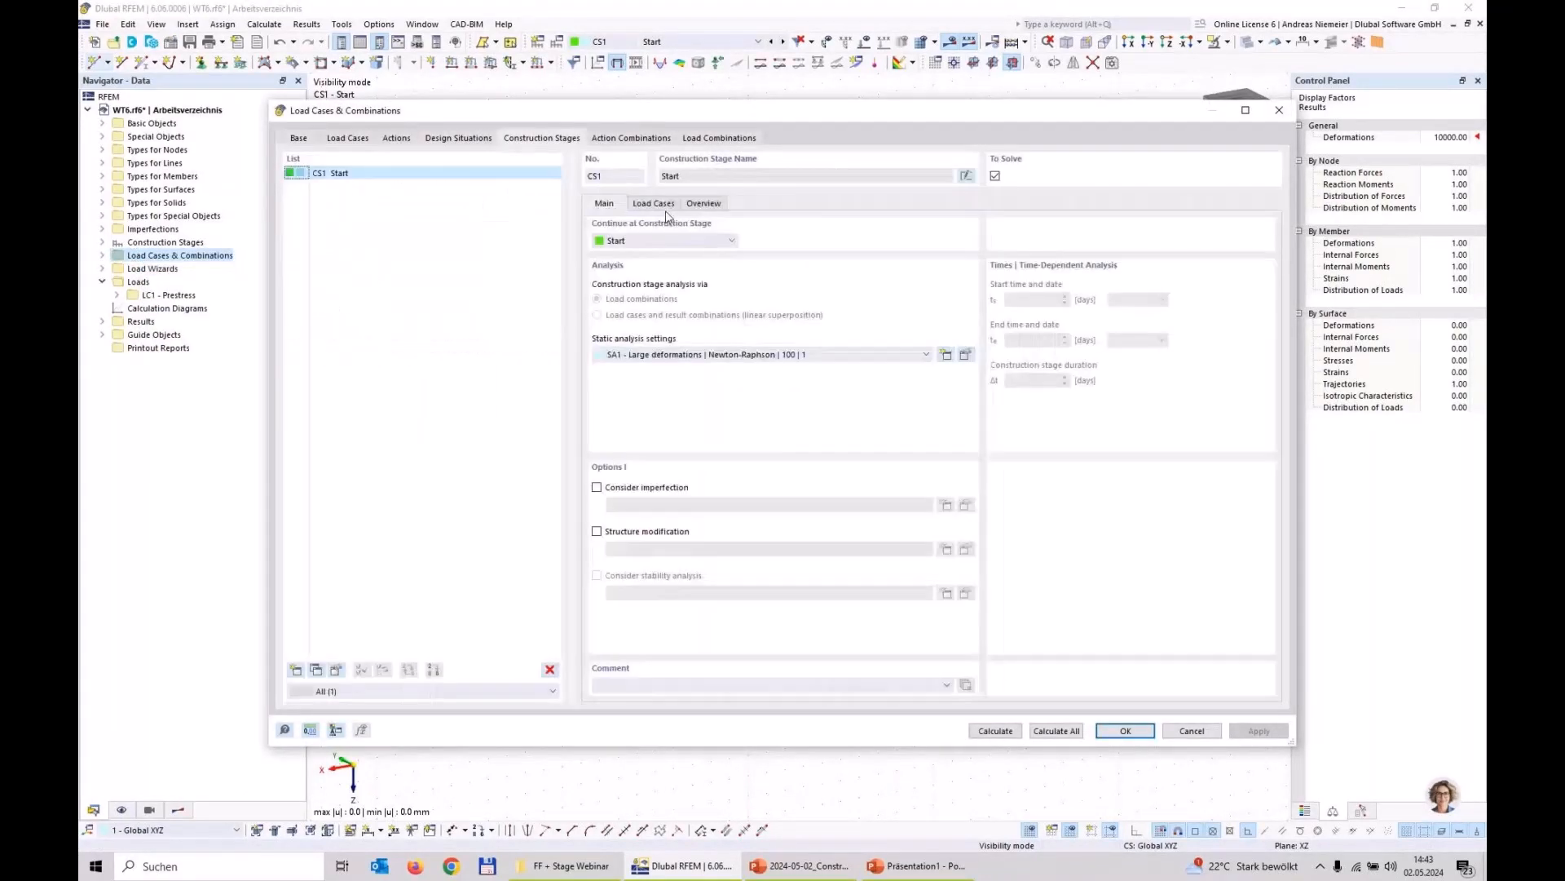
left_click(658, 203)
double_click(640, 239)
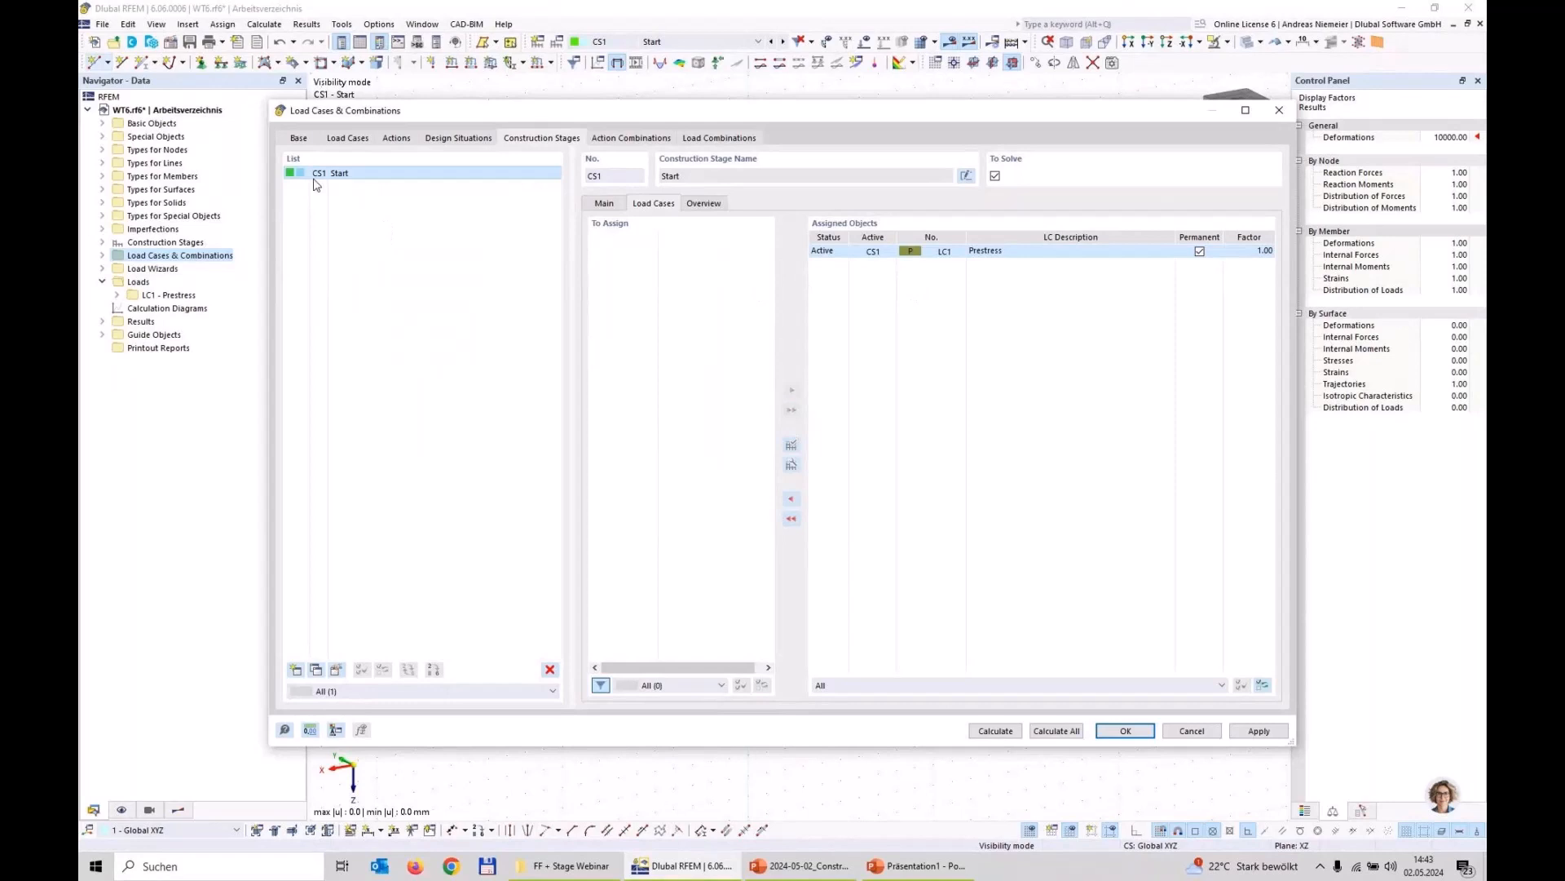
Step: Create load case LC2 named G with the Permanent action category and active self-weight
left_click(347, 137)
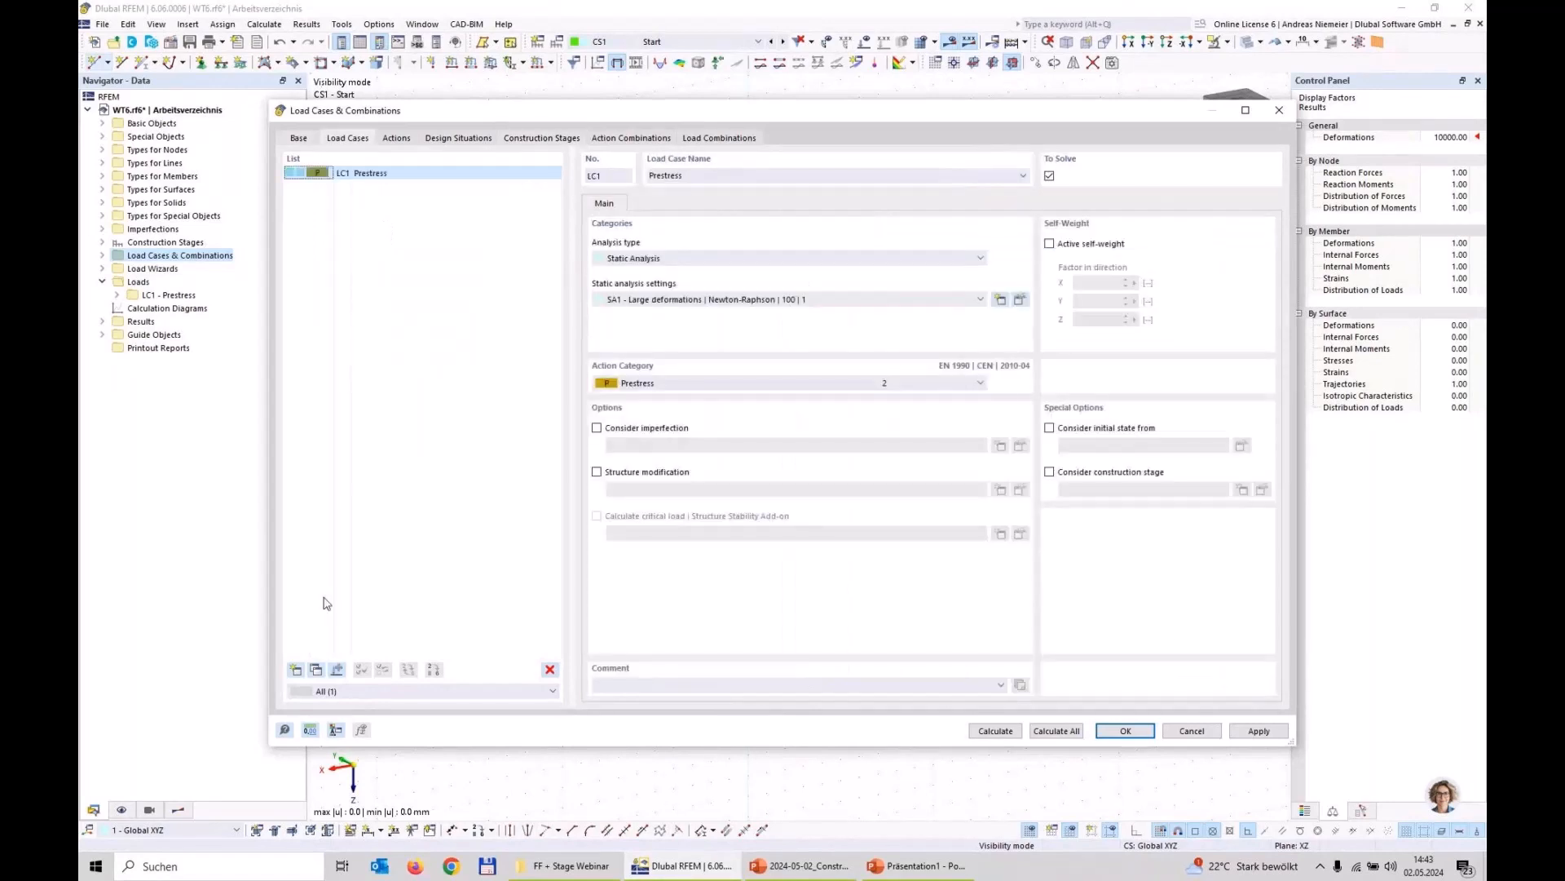
left_click(296, 670)
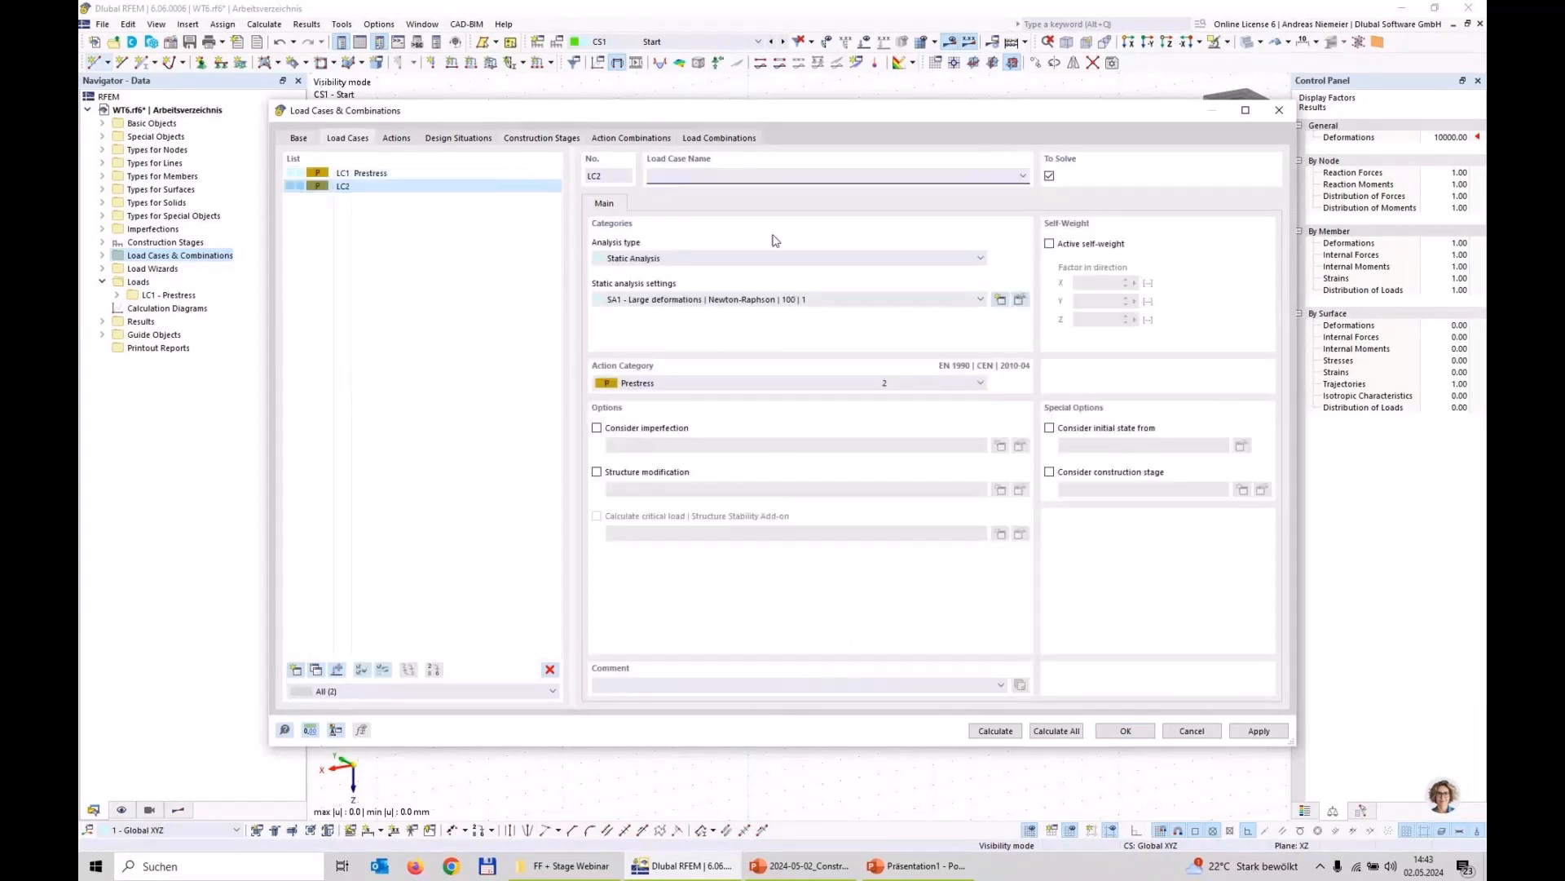
left_click(715, 184)
type("G")
left_click(725, 387)
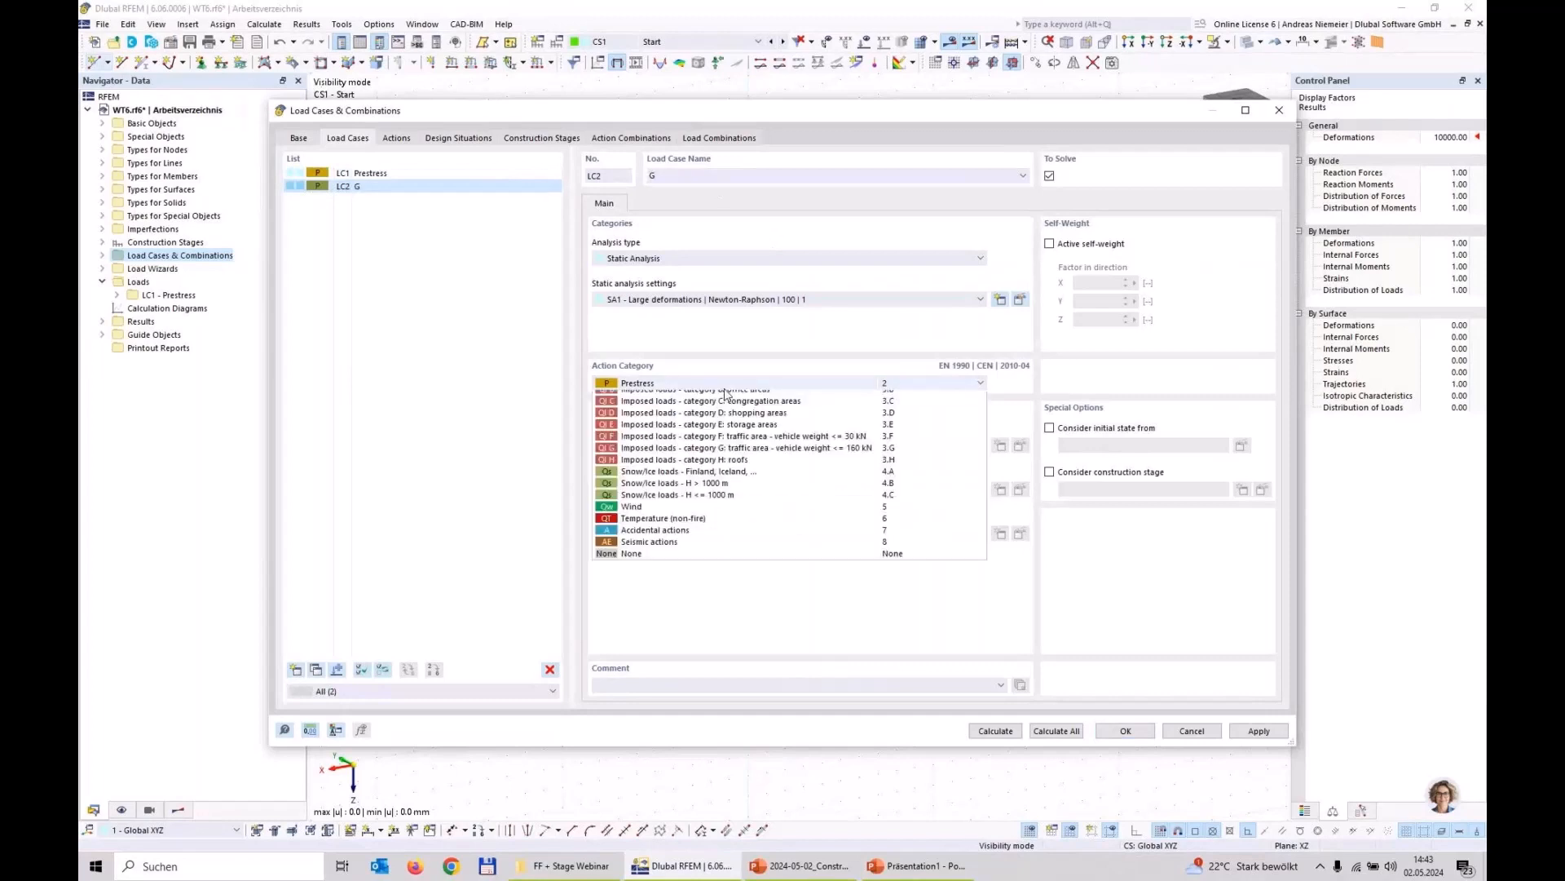
scroll(726, 392, "up", 3)
left_click(726, 397)
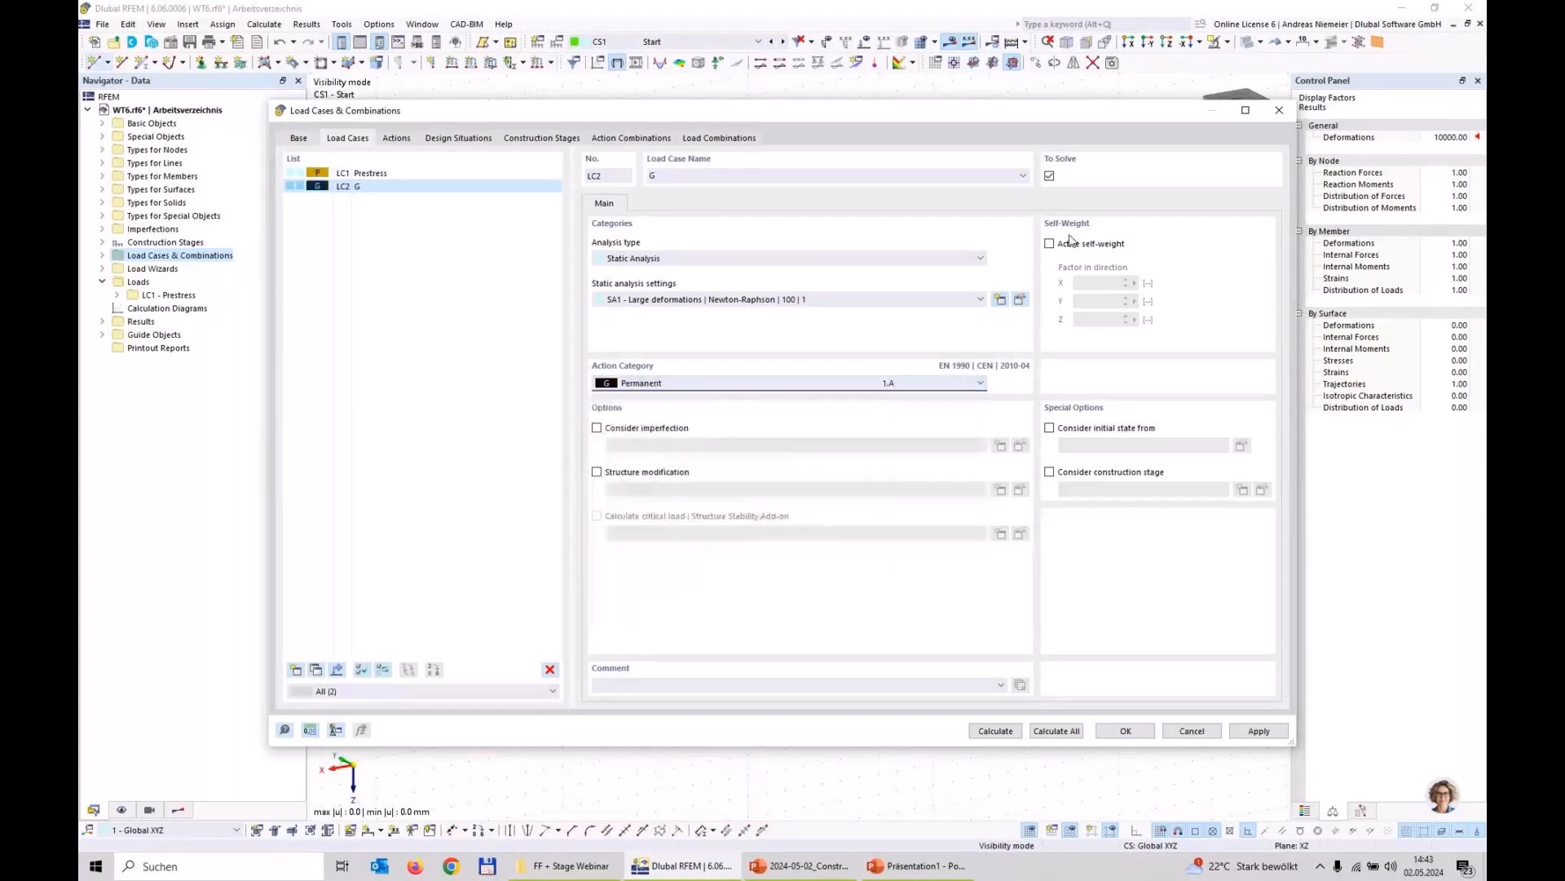
left_click(1059, 243)
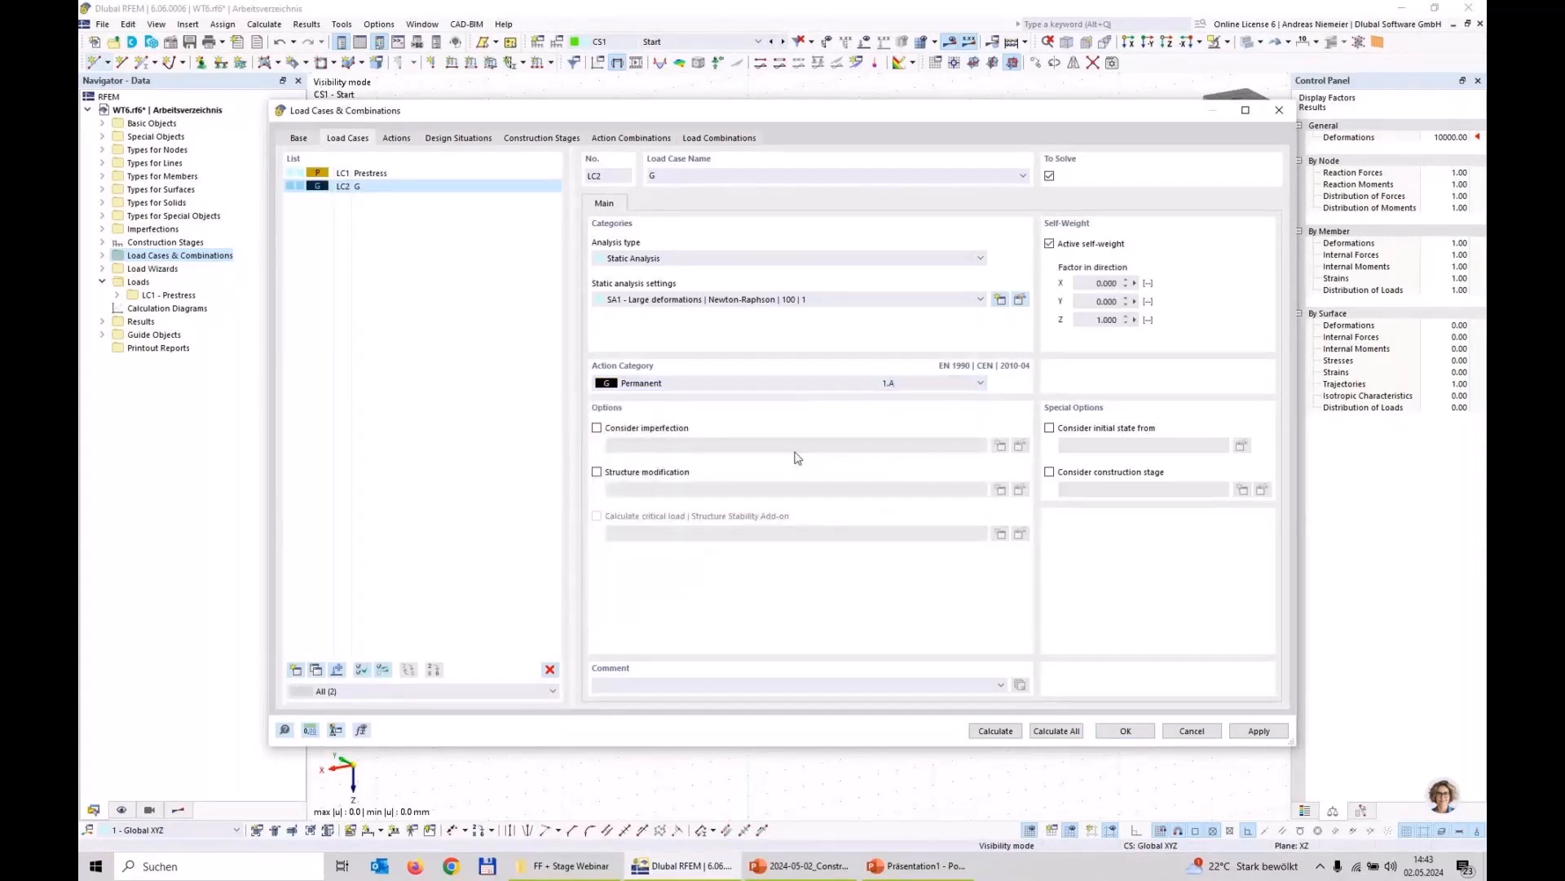
Step: Assign load case LC2 G to construction stage CS1 and accept the settings, allowing the existing CS1 results to be deleted
left_click(542, 140)
double_click(626, 238)
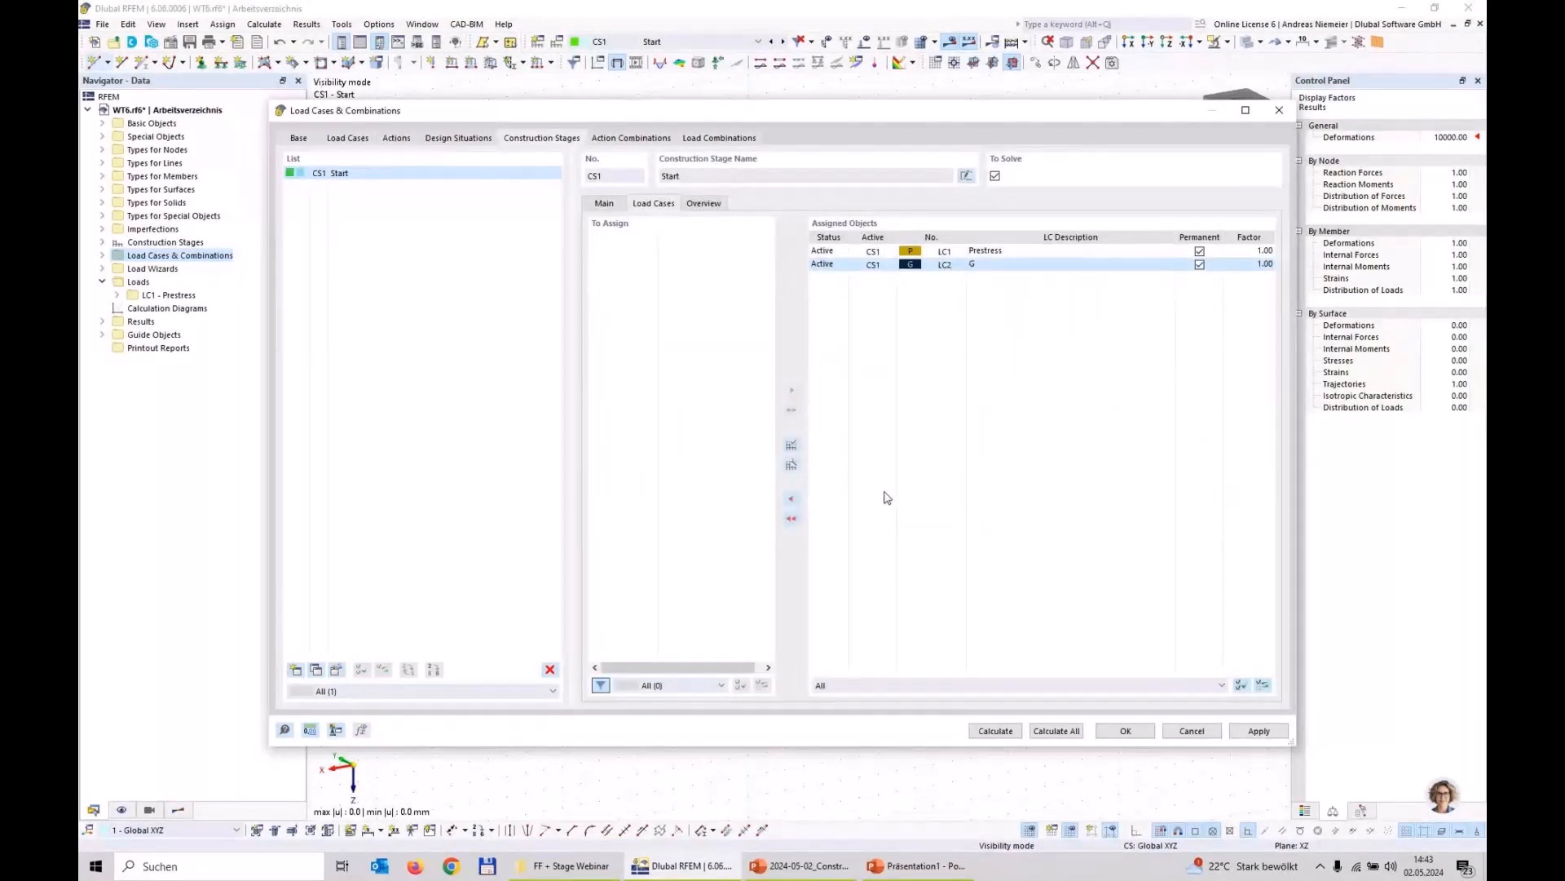
left_click(1124, 731)
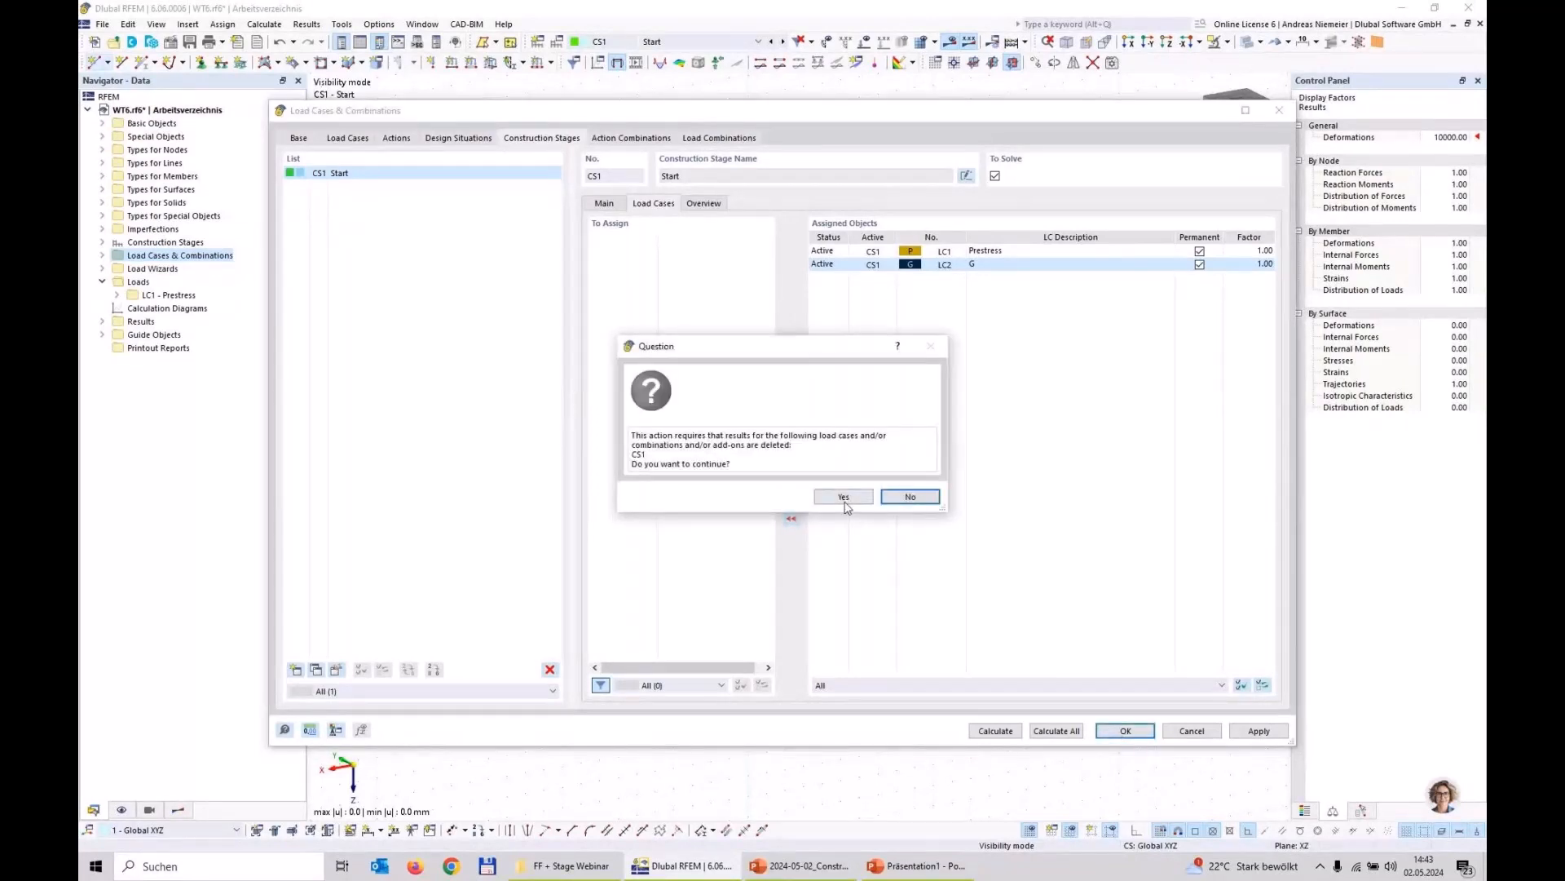
left_click(844, 499)
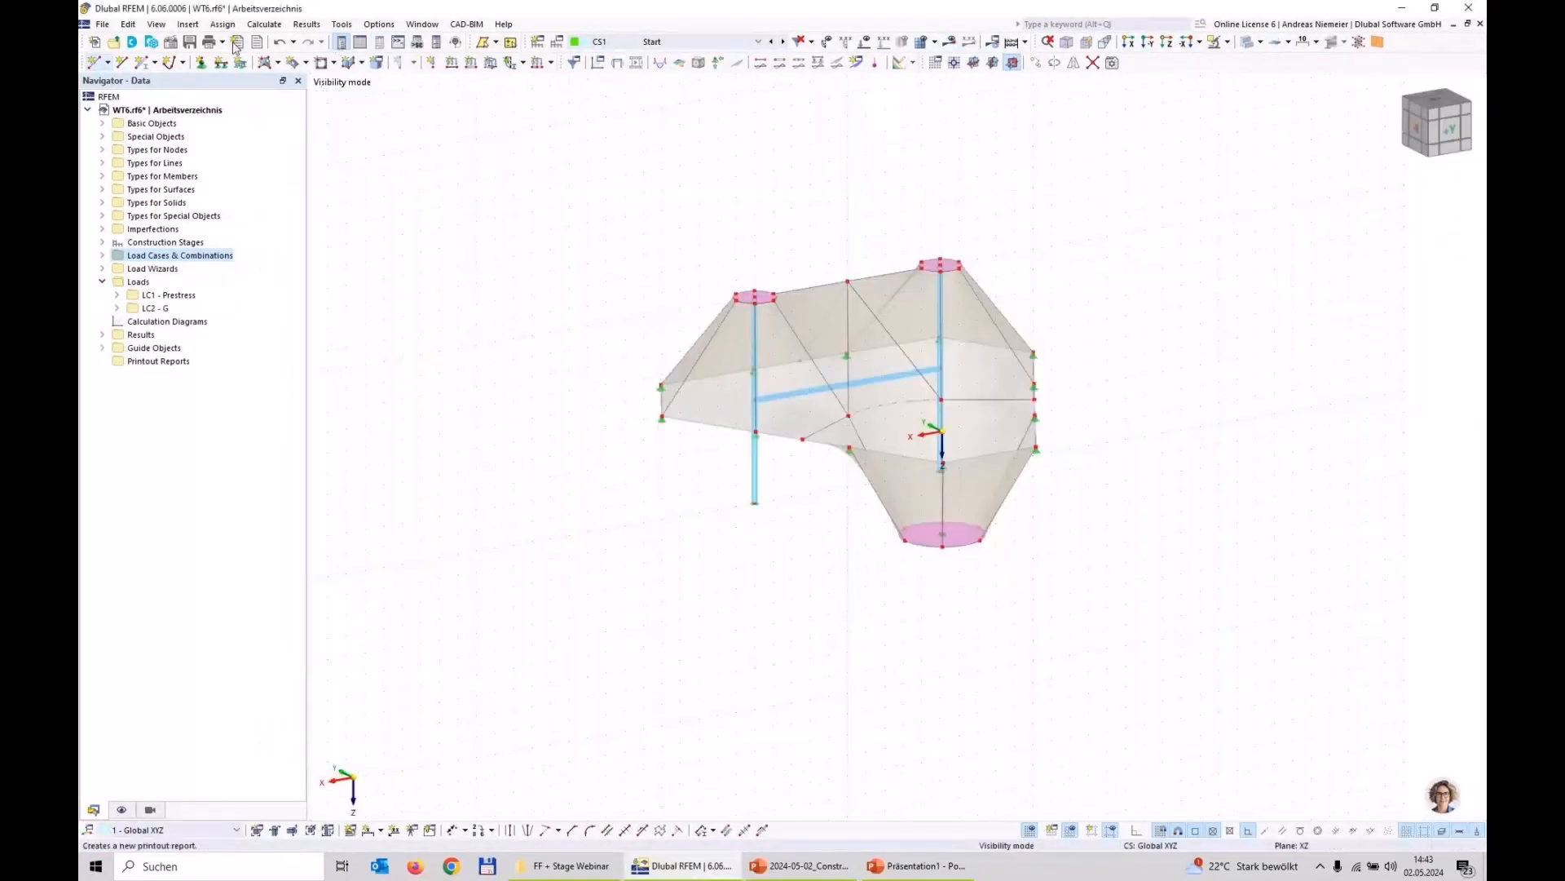
Step: Save the model, recalculate construction stage CS1 and display its global deformations |u|
left_click(236, 44)
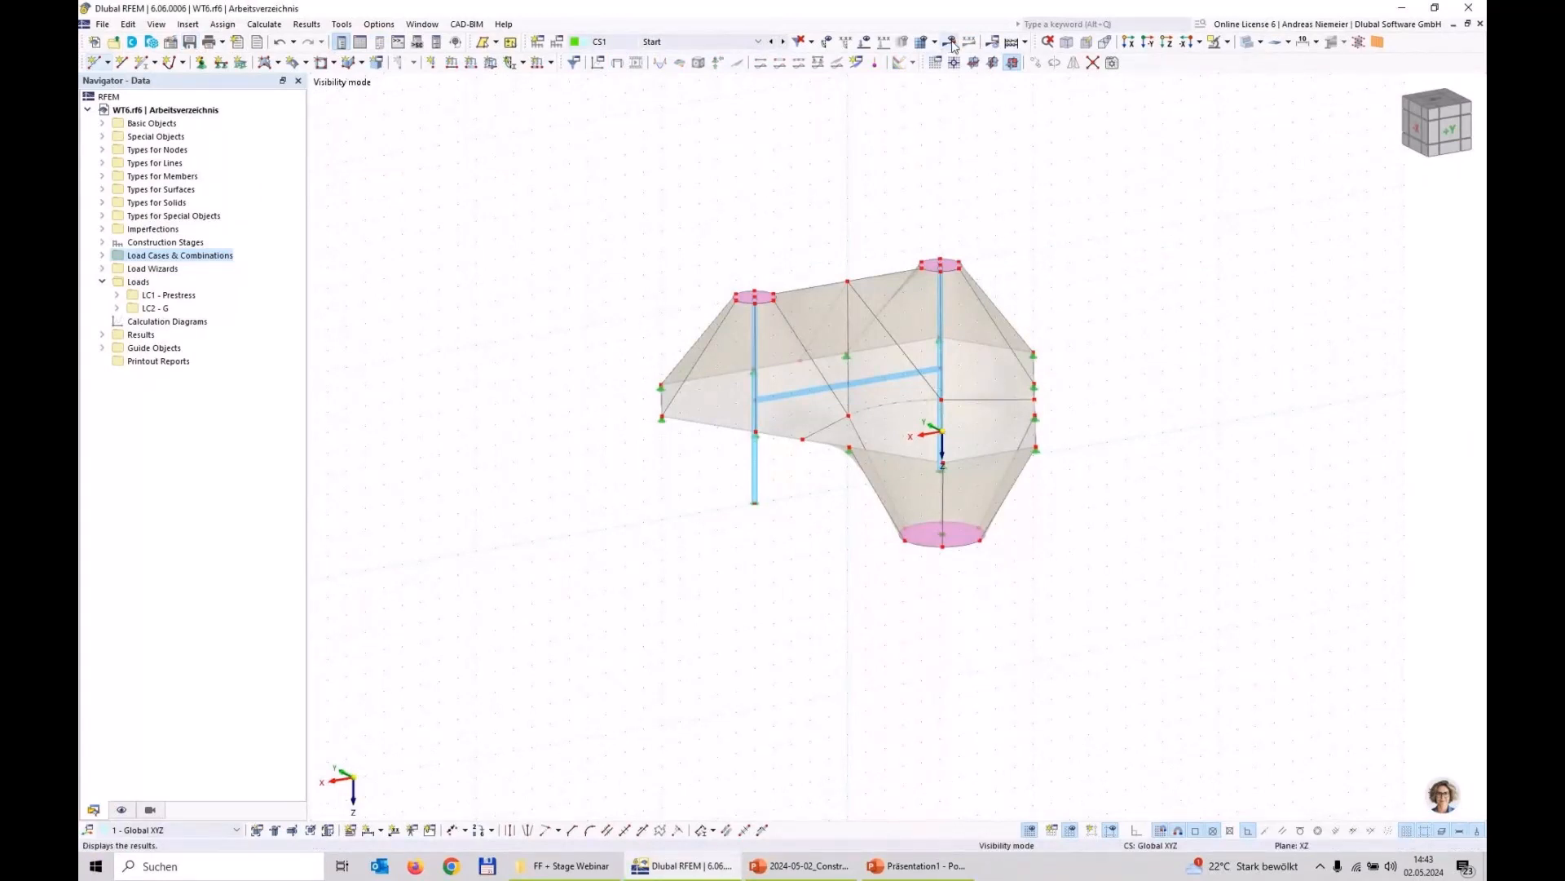
left_click(951, 42)
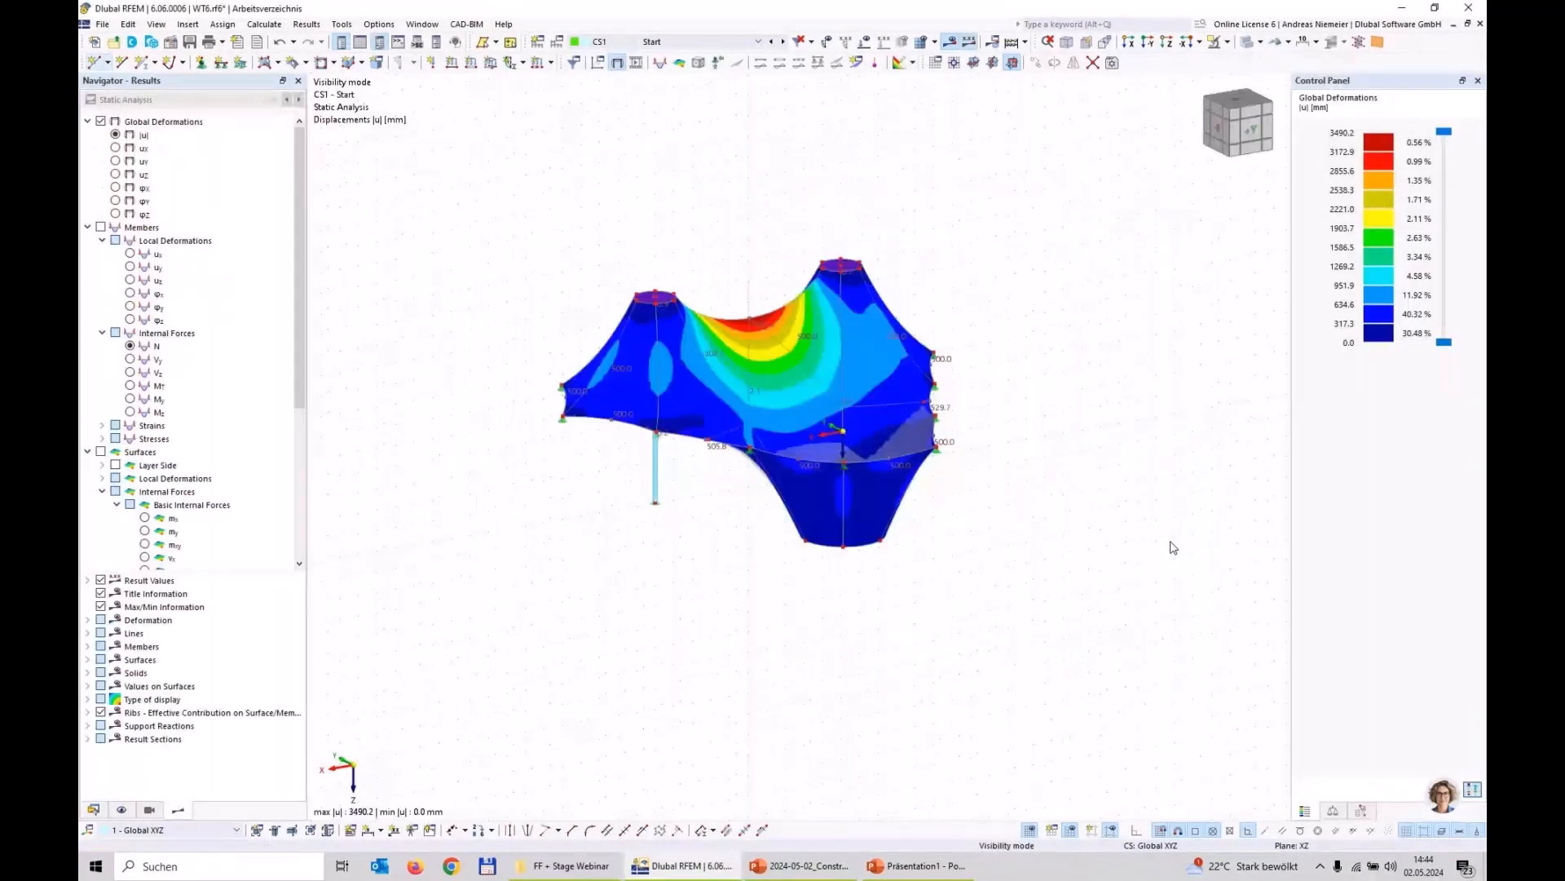
Step: Review the CS1 member axial forces N together with the membrane's surface forces nx and ny, including their colour scale values
left_click(130, 346)
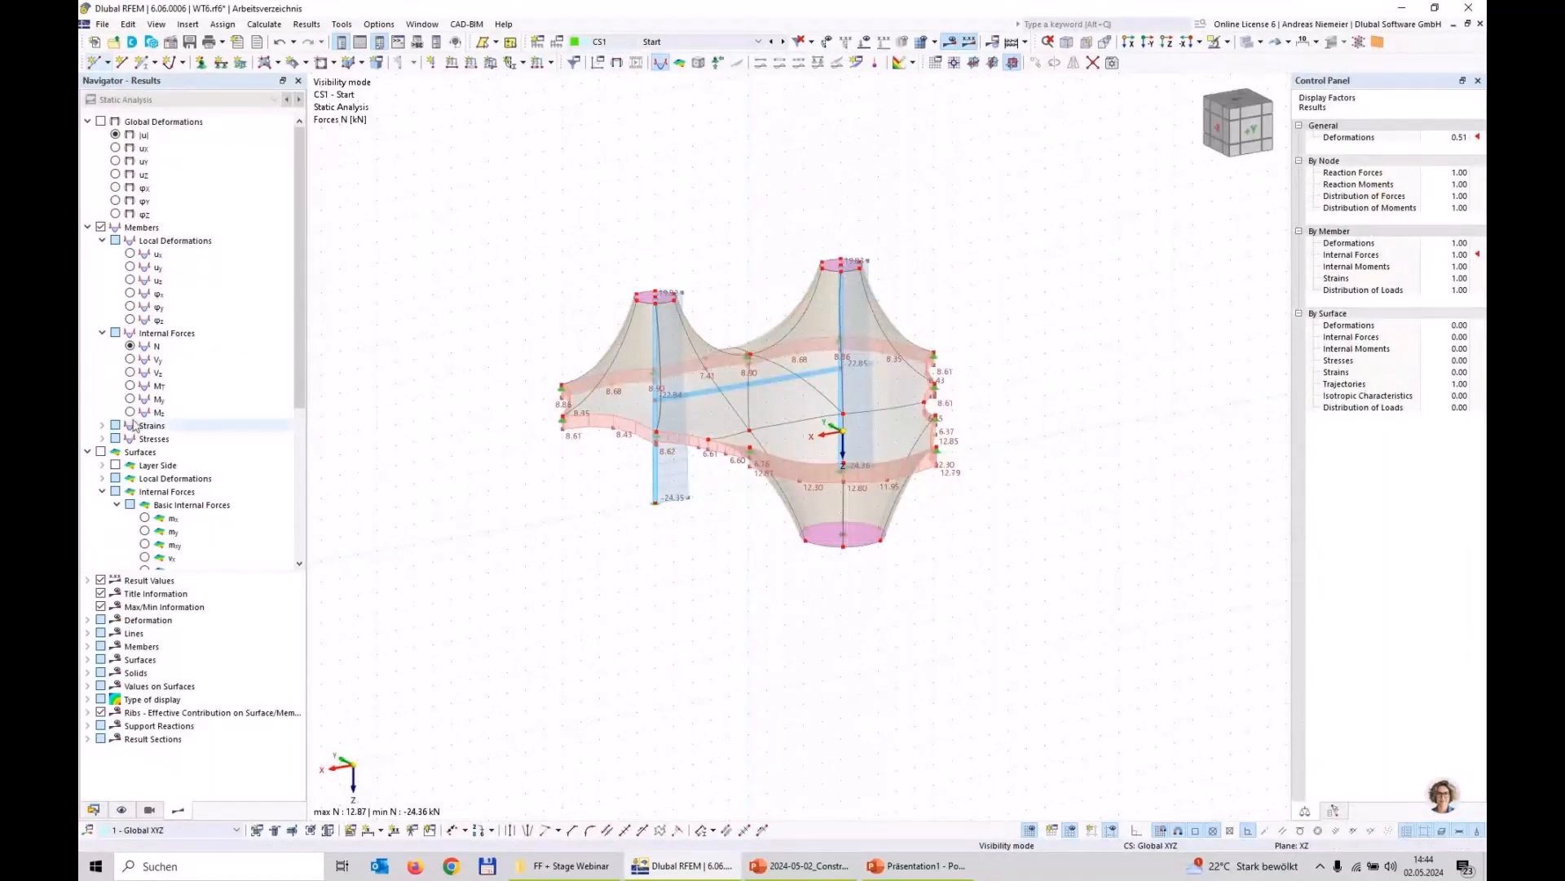
scroll(135, 425, "down", 4)
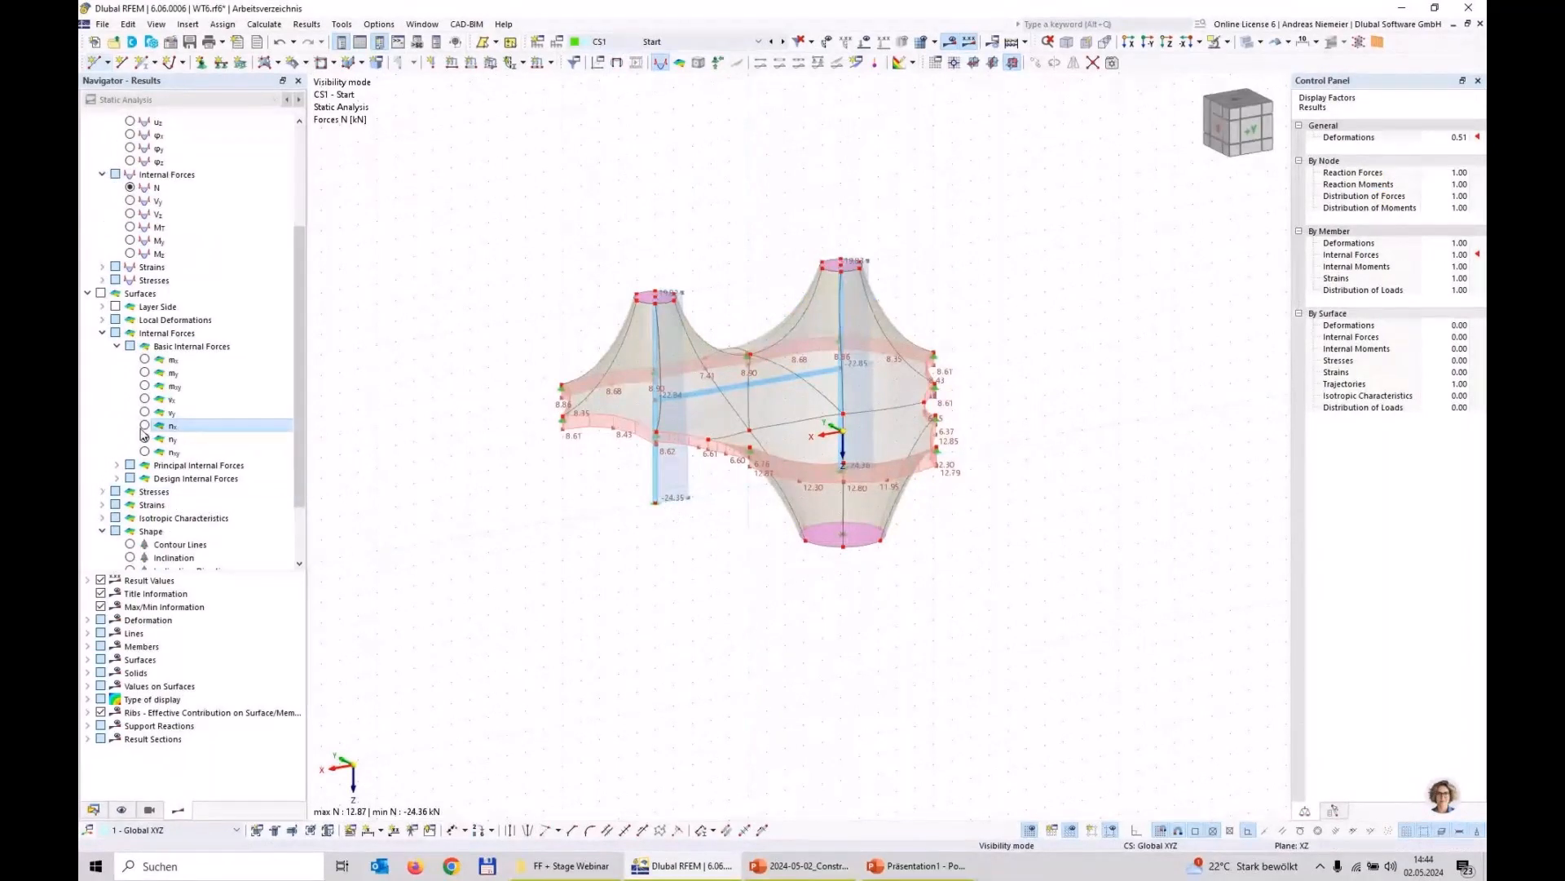
left_click(144, 425)
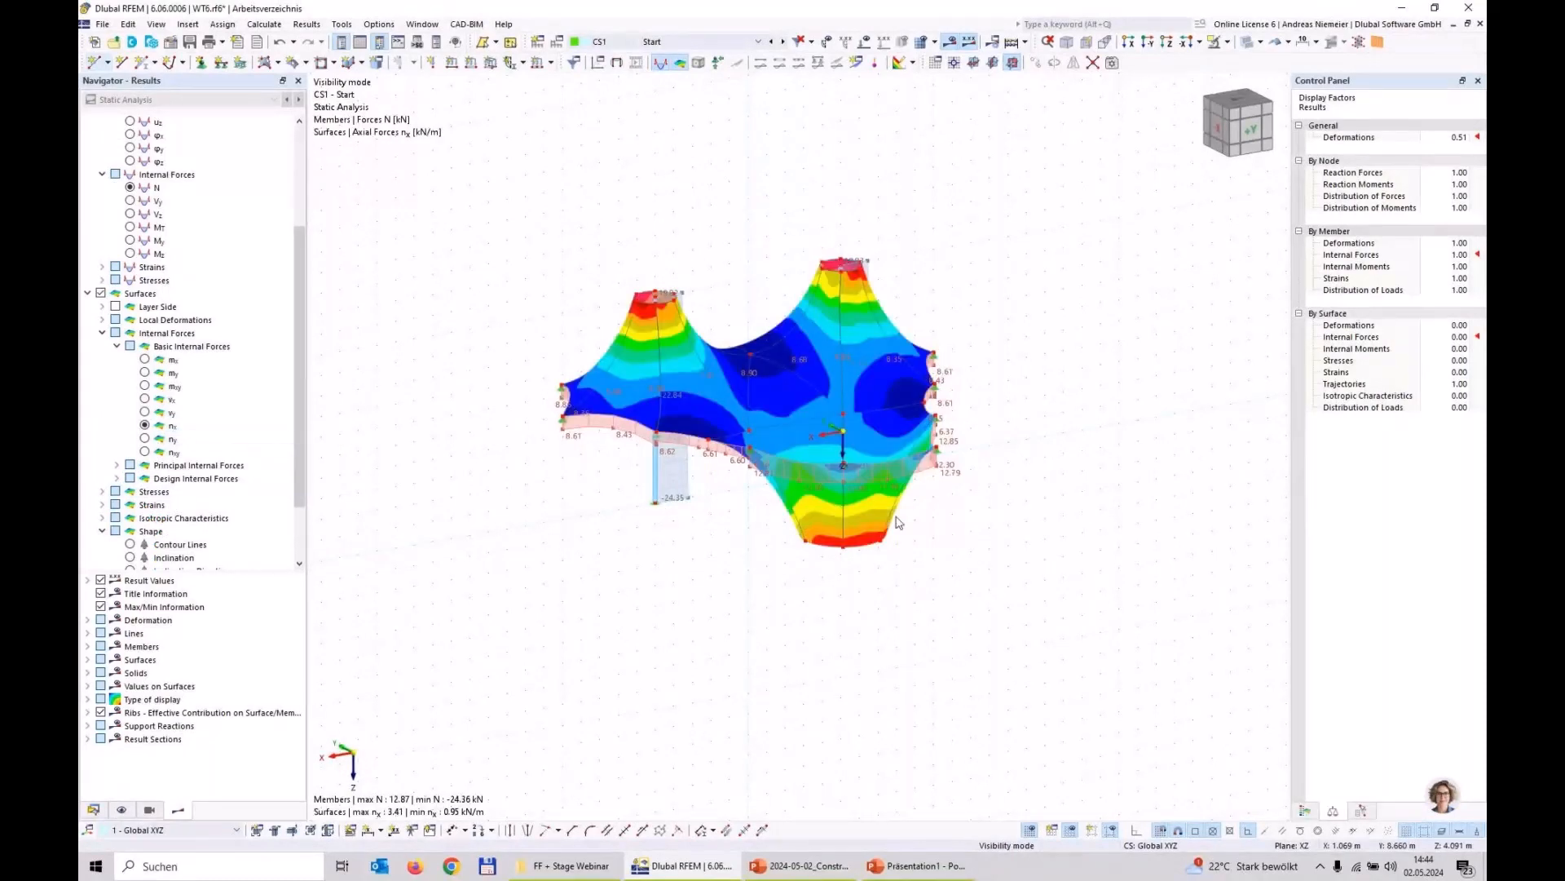
left_click(1306, 811)
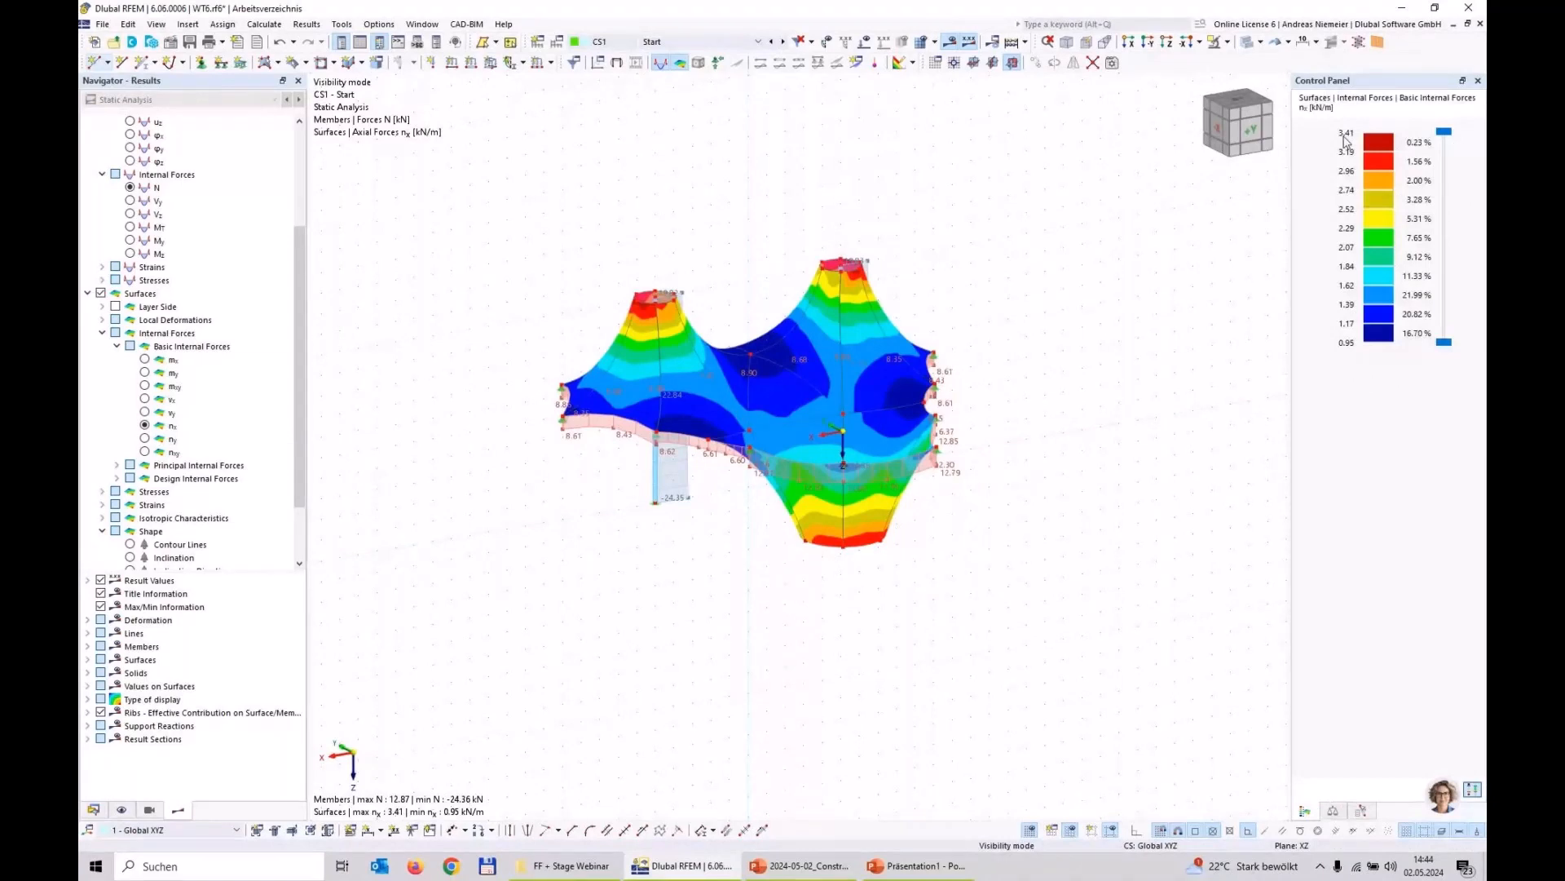
left_click(146, 438)
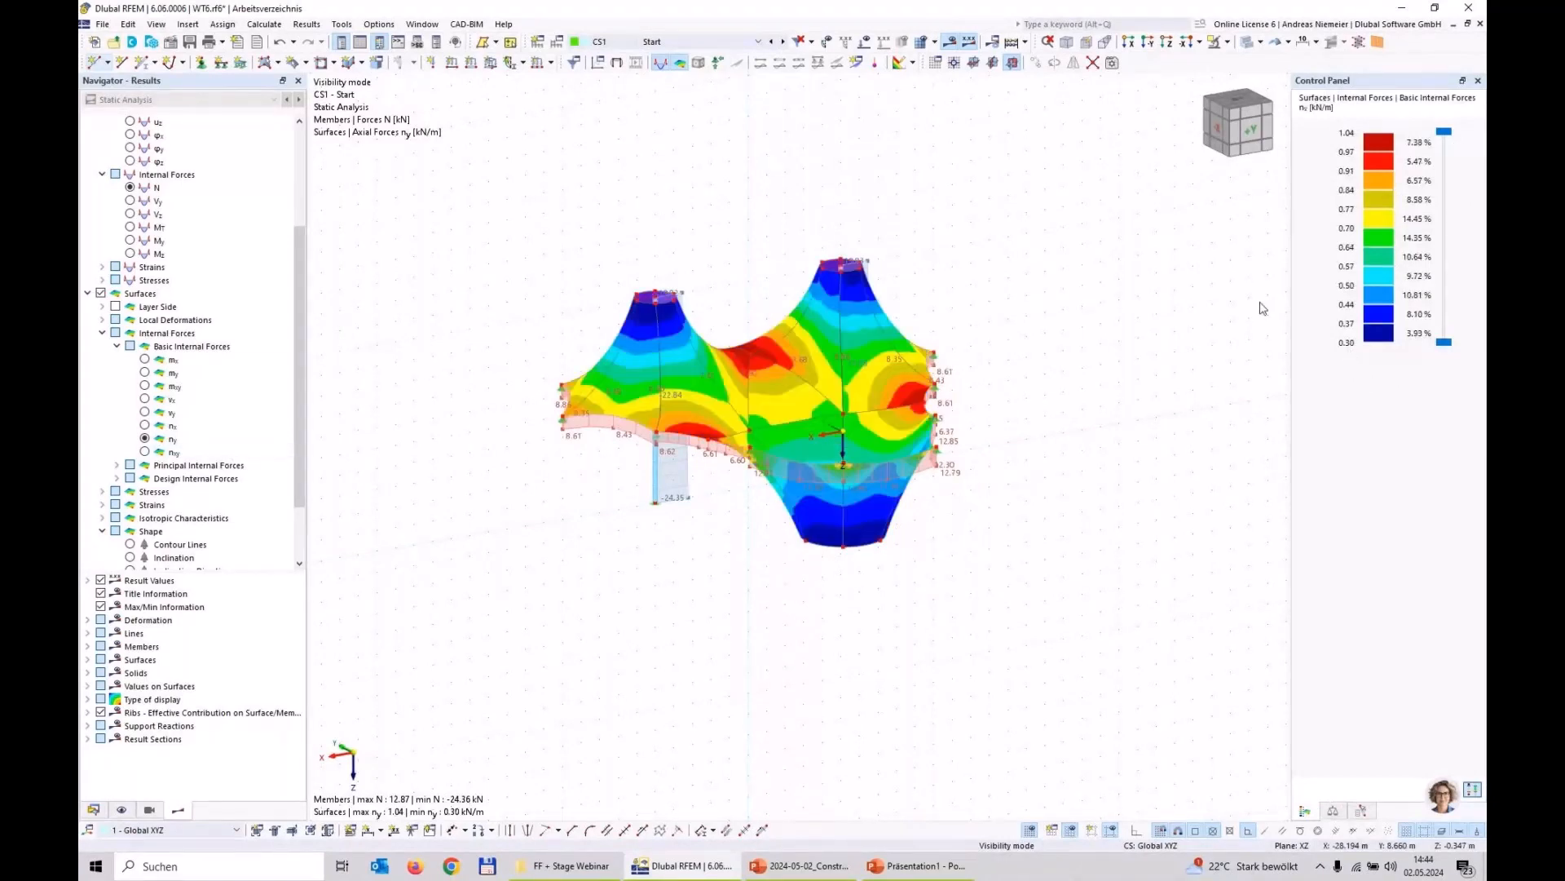
middle_click_drag(941, 587, 902, 561, "ctrl")
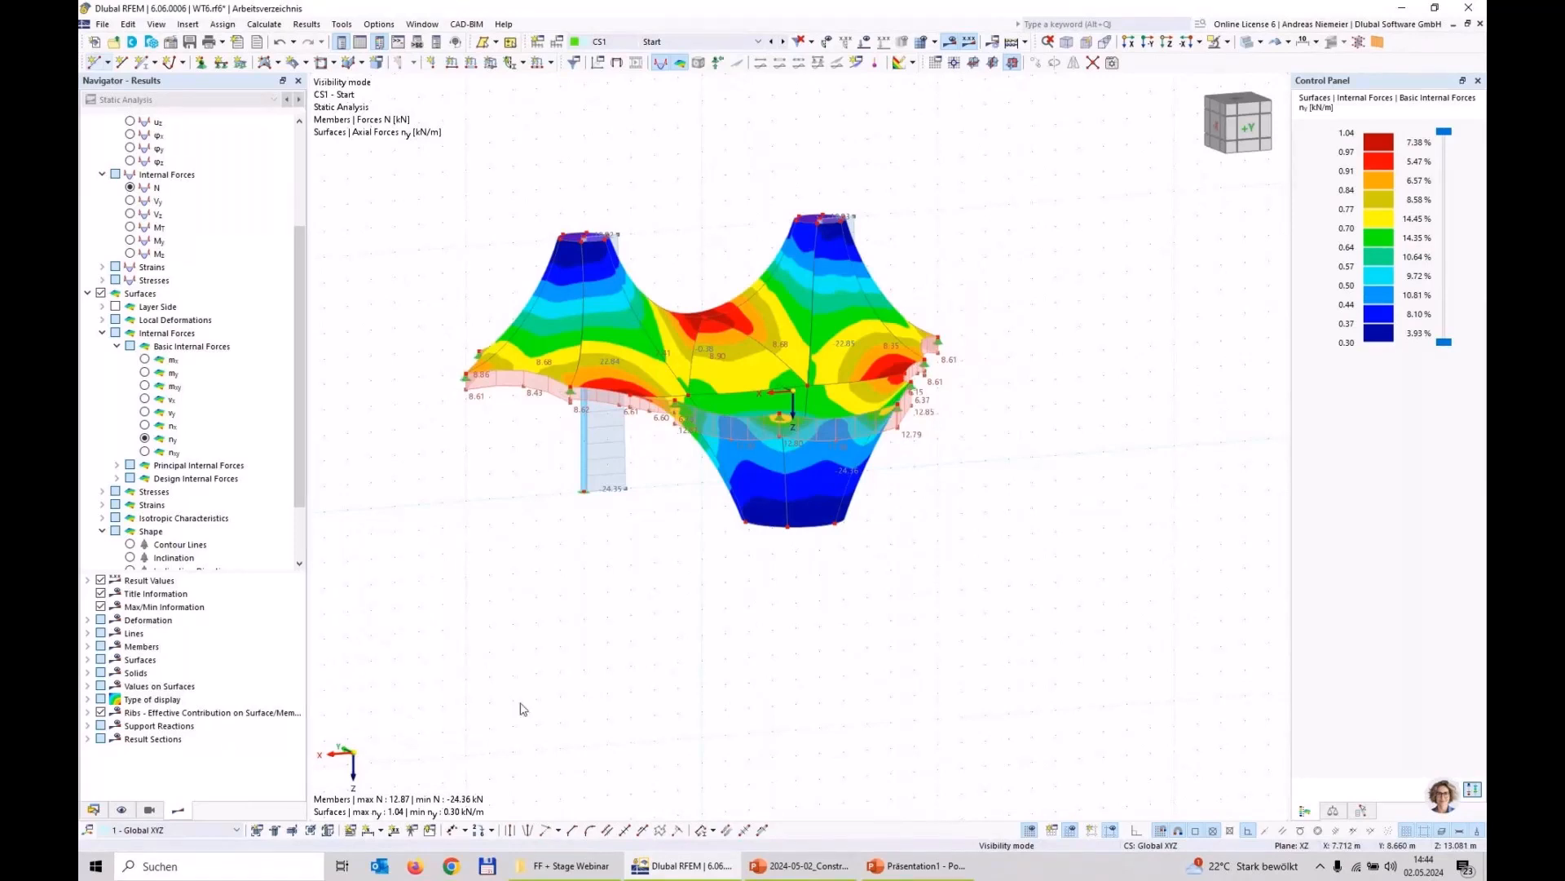
Step: Try to create construction stage CS2 following CS1 and pick its additional members graphically, ignoring all assertion errors
left_click(93, 810)
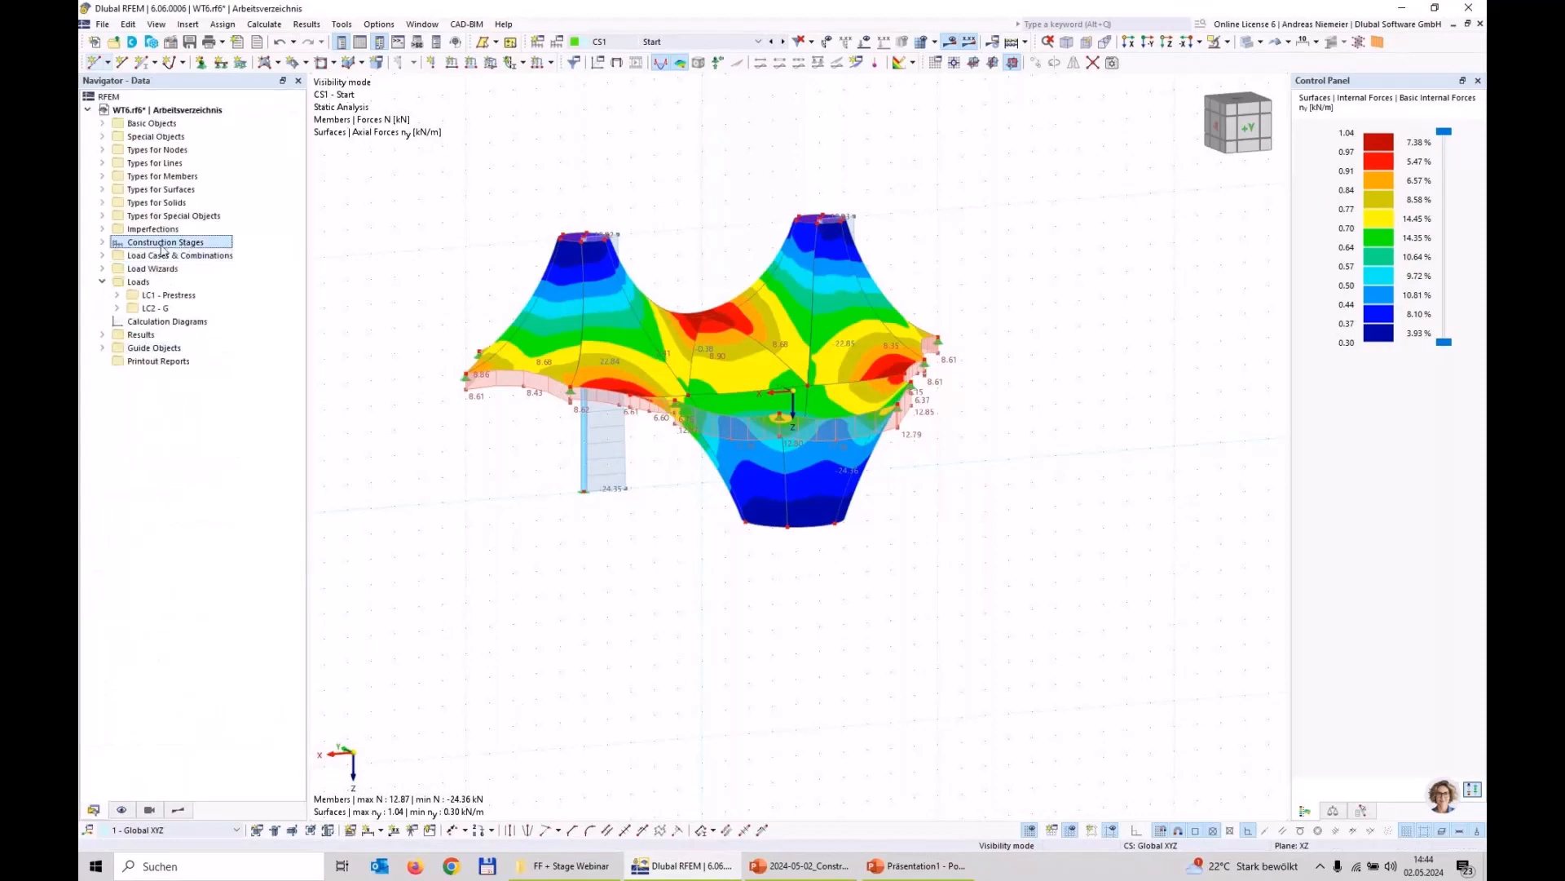
left_click(103, 245)
right_click(162, 245)
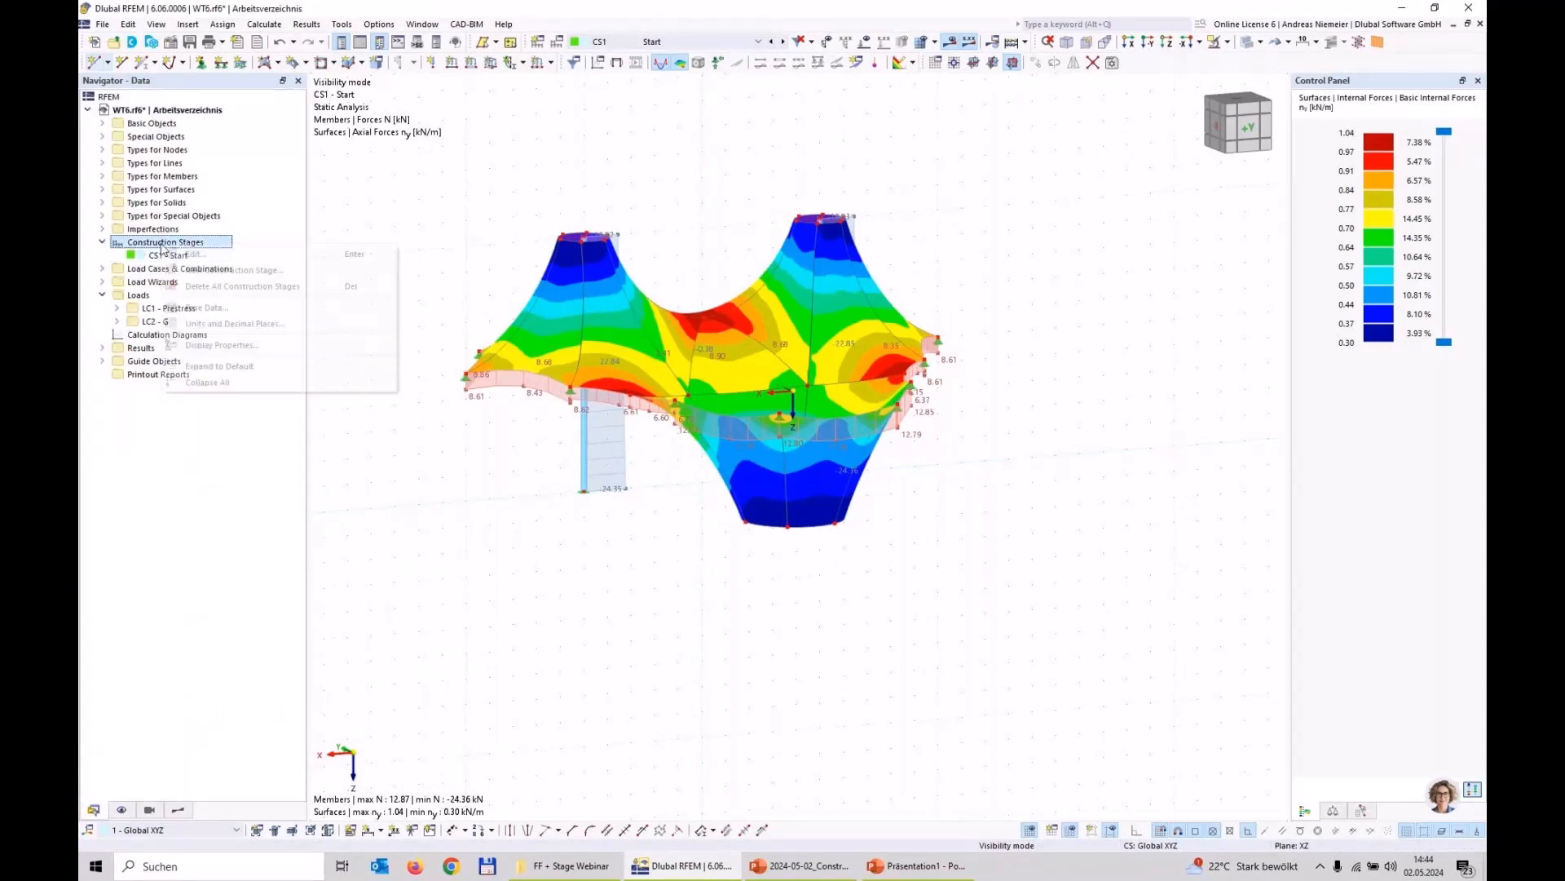
left_click(204, 269)
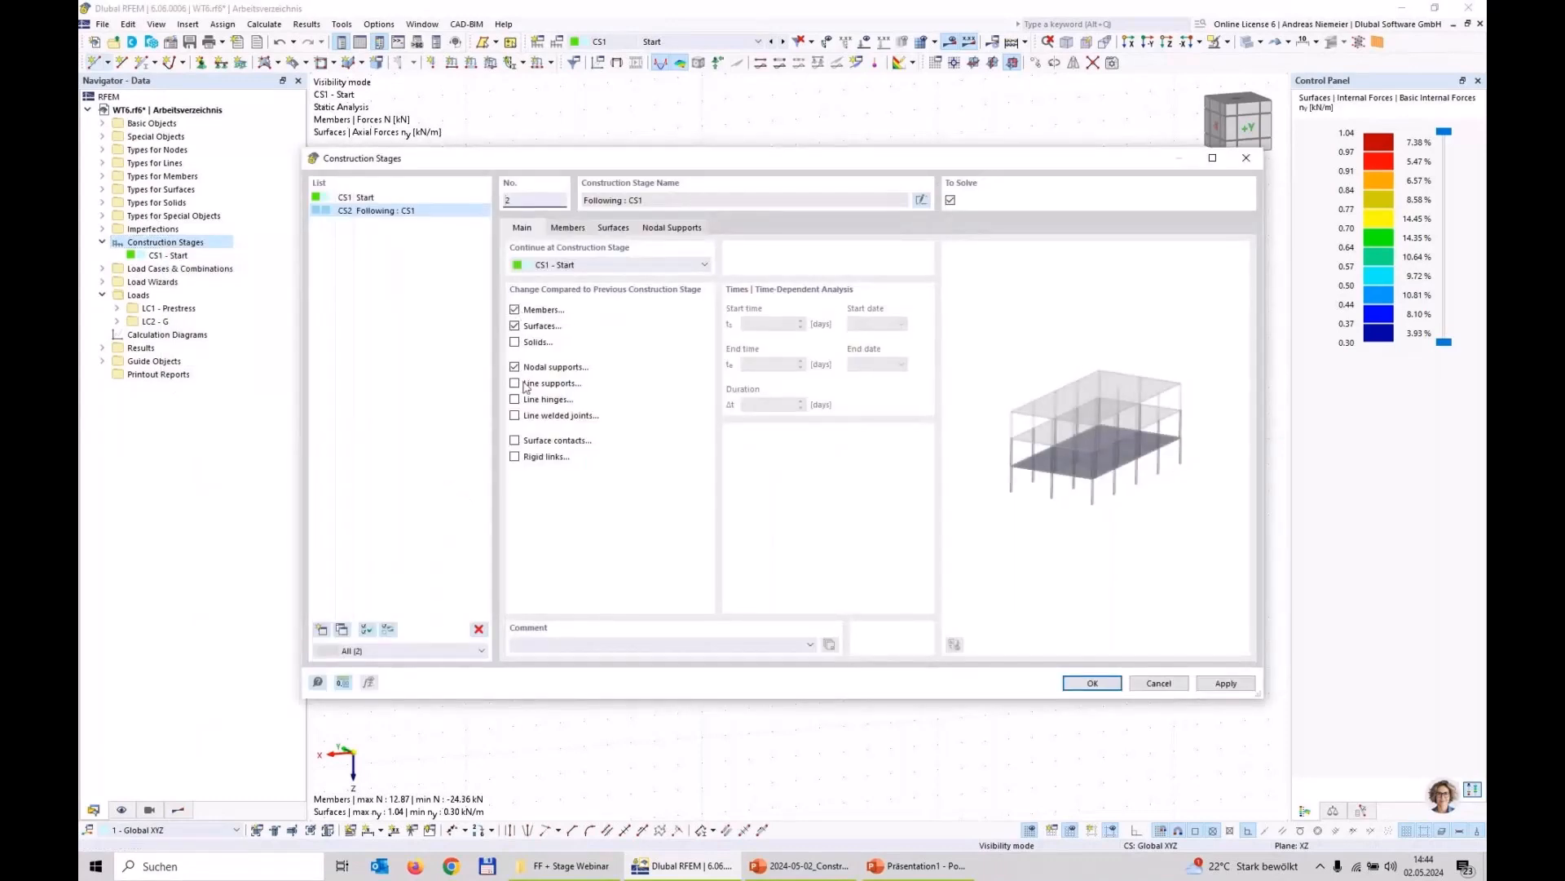
left_click(567, 228)
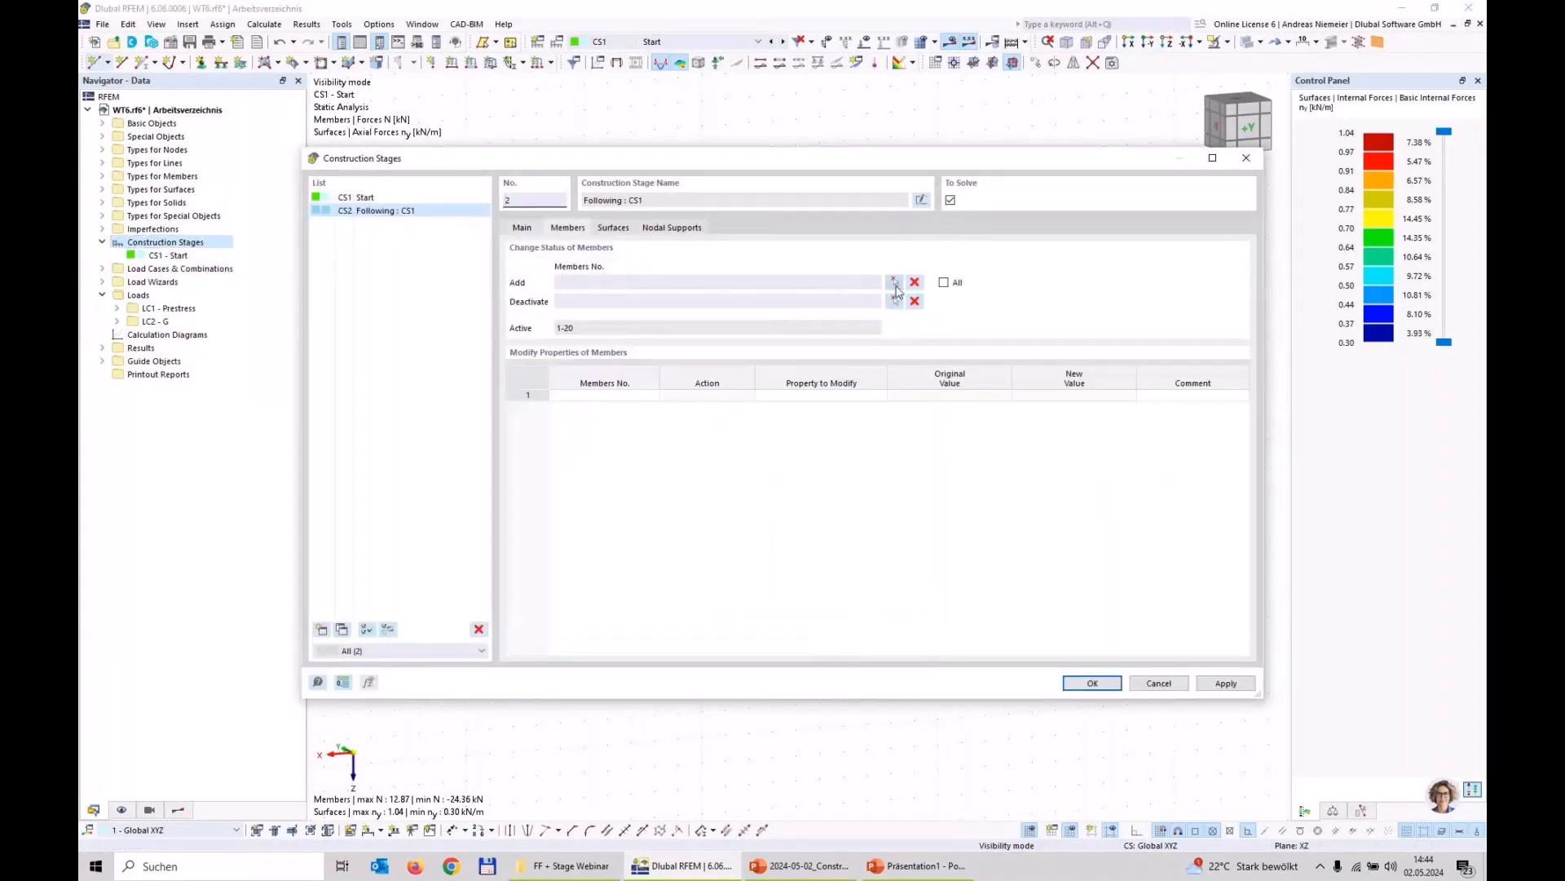
left_click(896, 286)
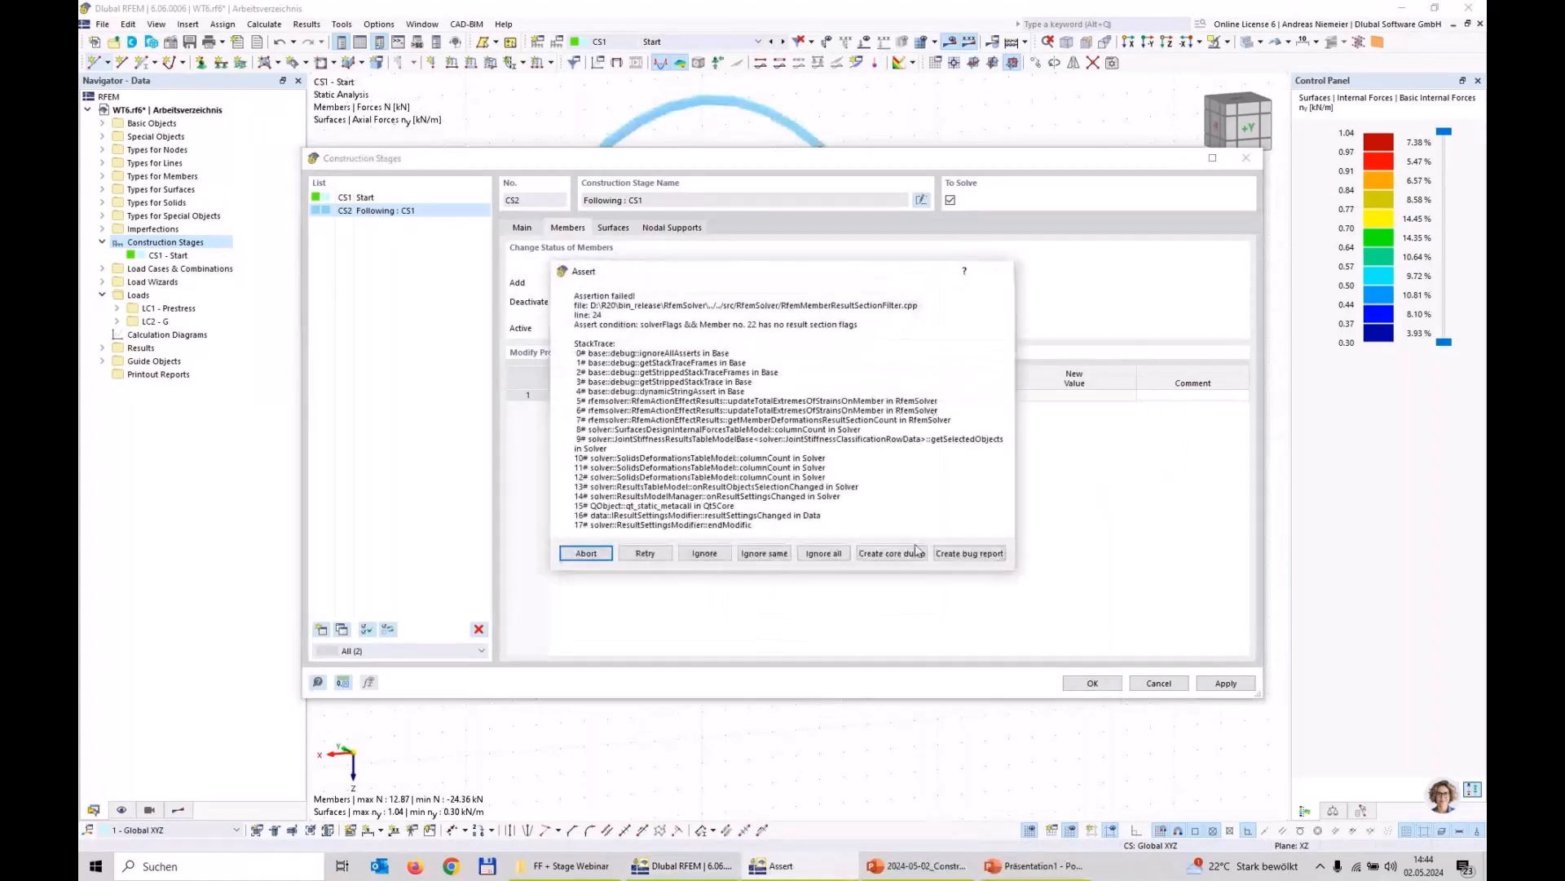
left_click(828, 554)
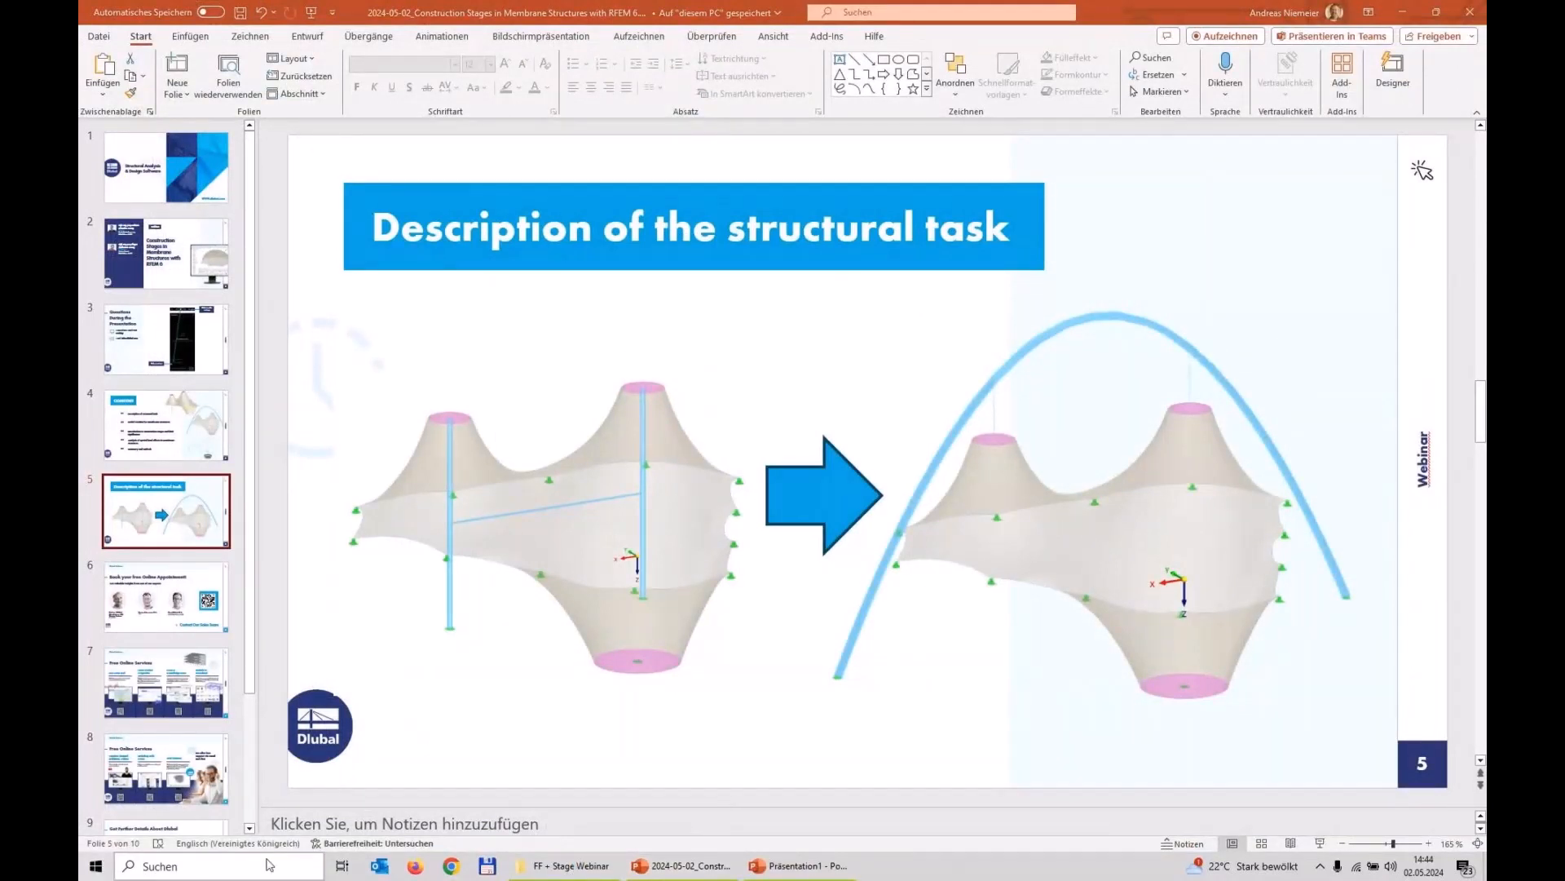
Step: Restart the English version of RFEM 6 and reopen the WT6.rf6 model with construction stage CS1 Start current
key("super")
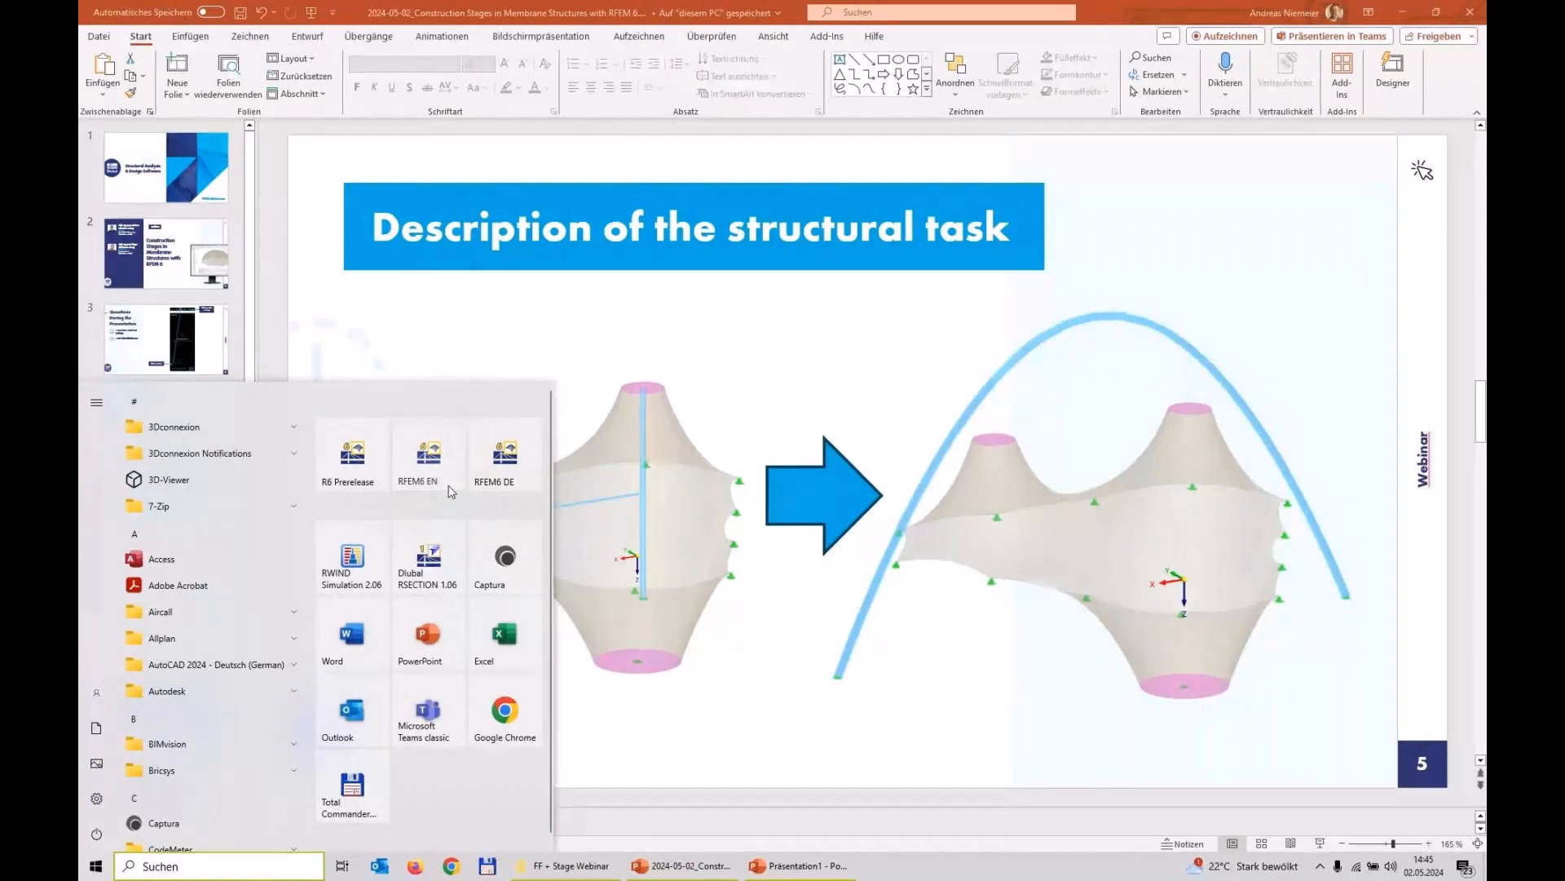
left_click(450, 491)
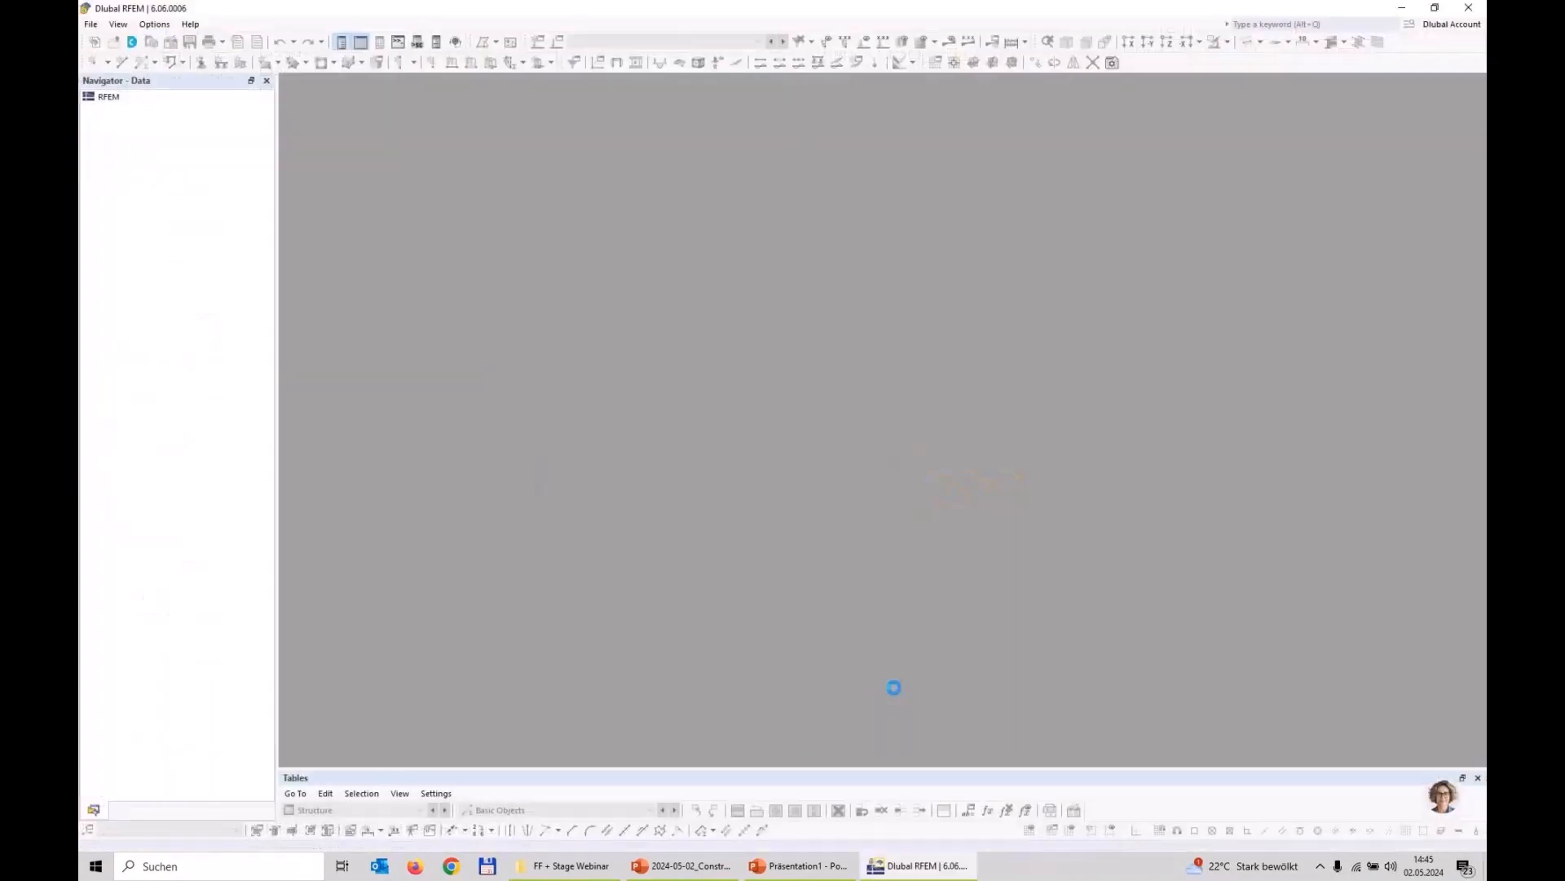
left_click(931, 517)
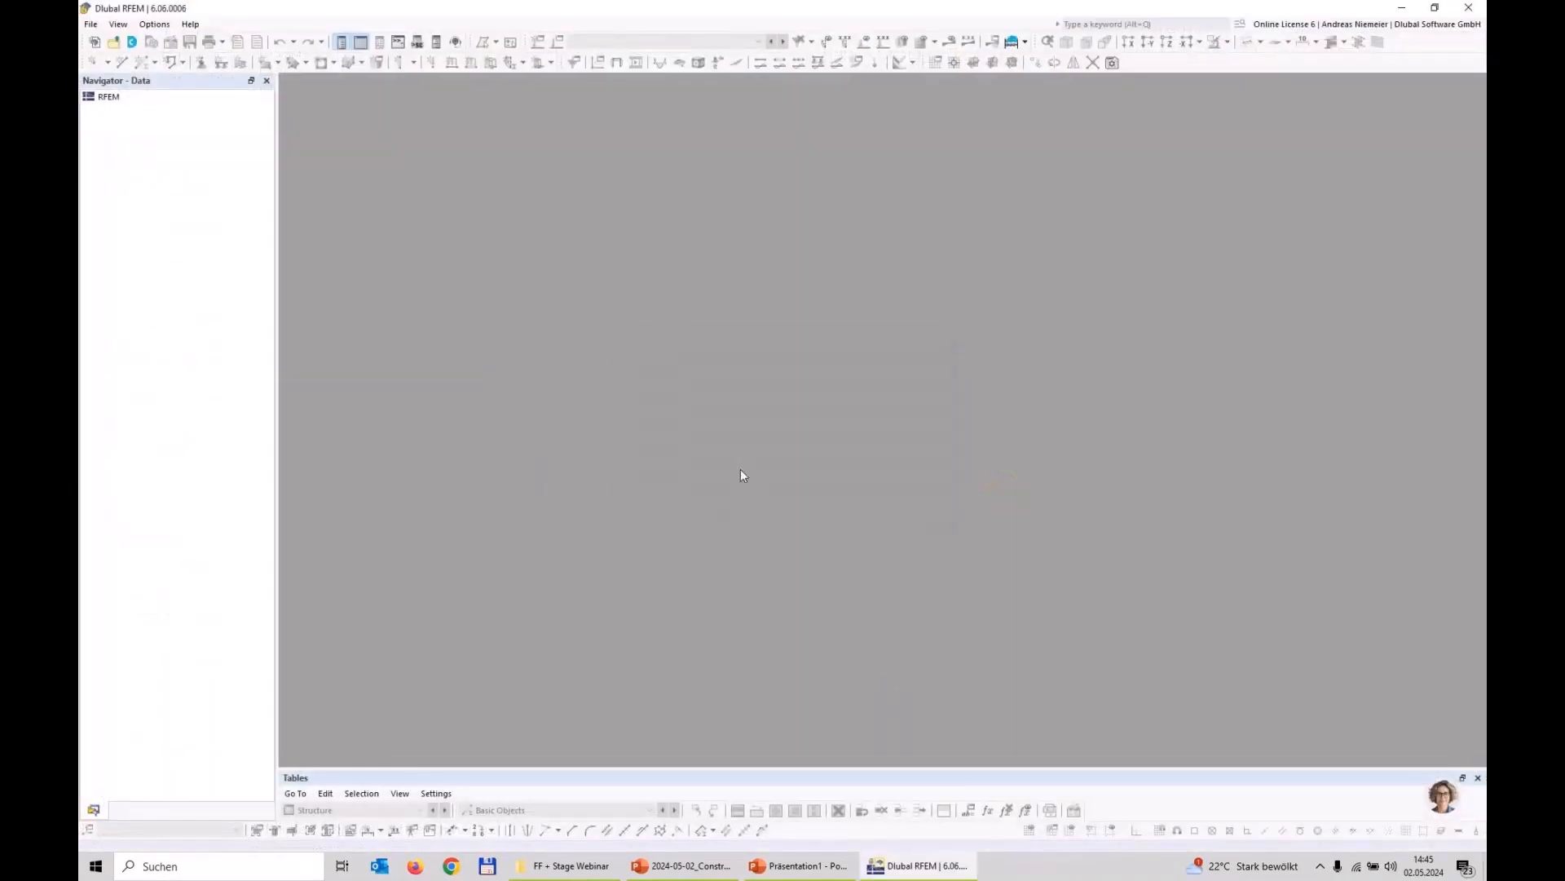
left_click(99, 27)
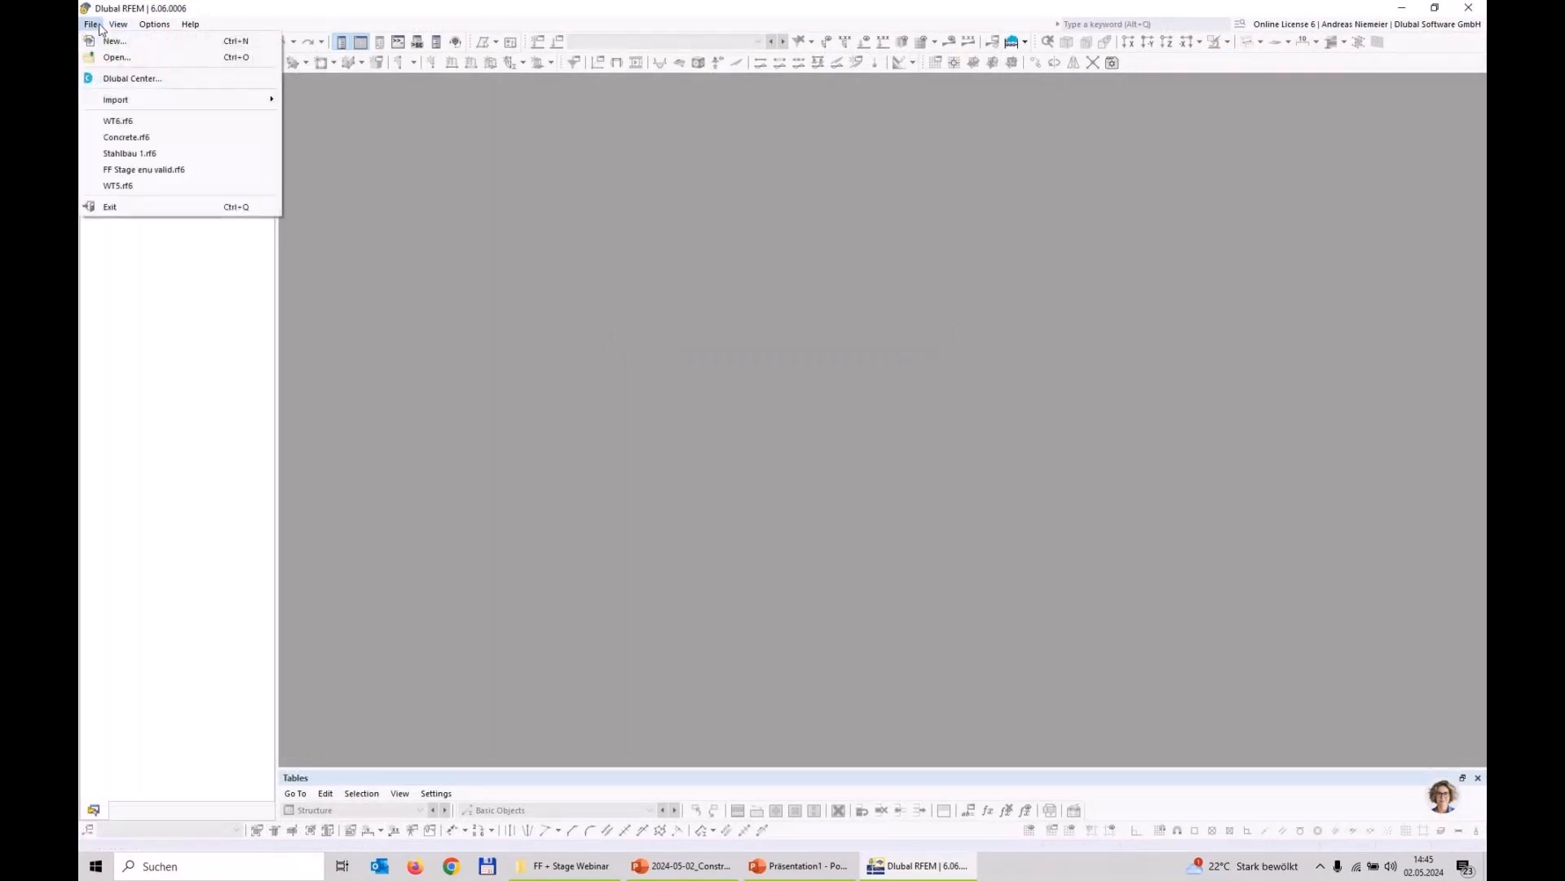
left_click(116, 120)
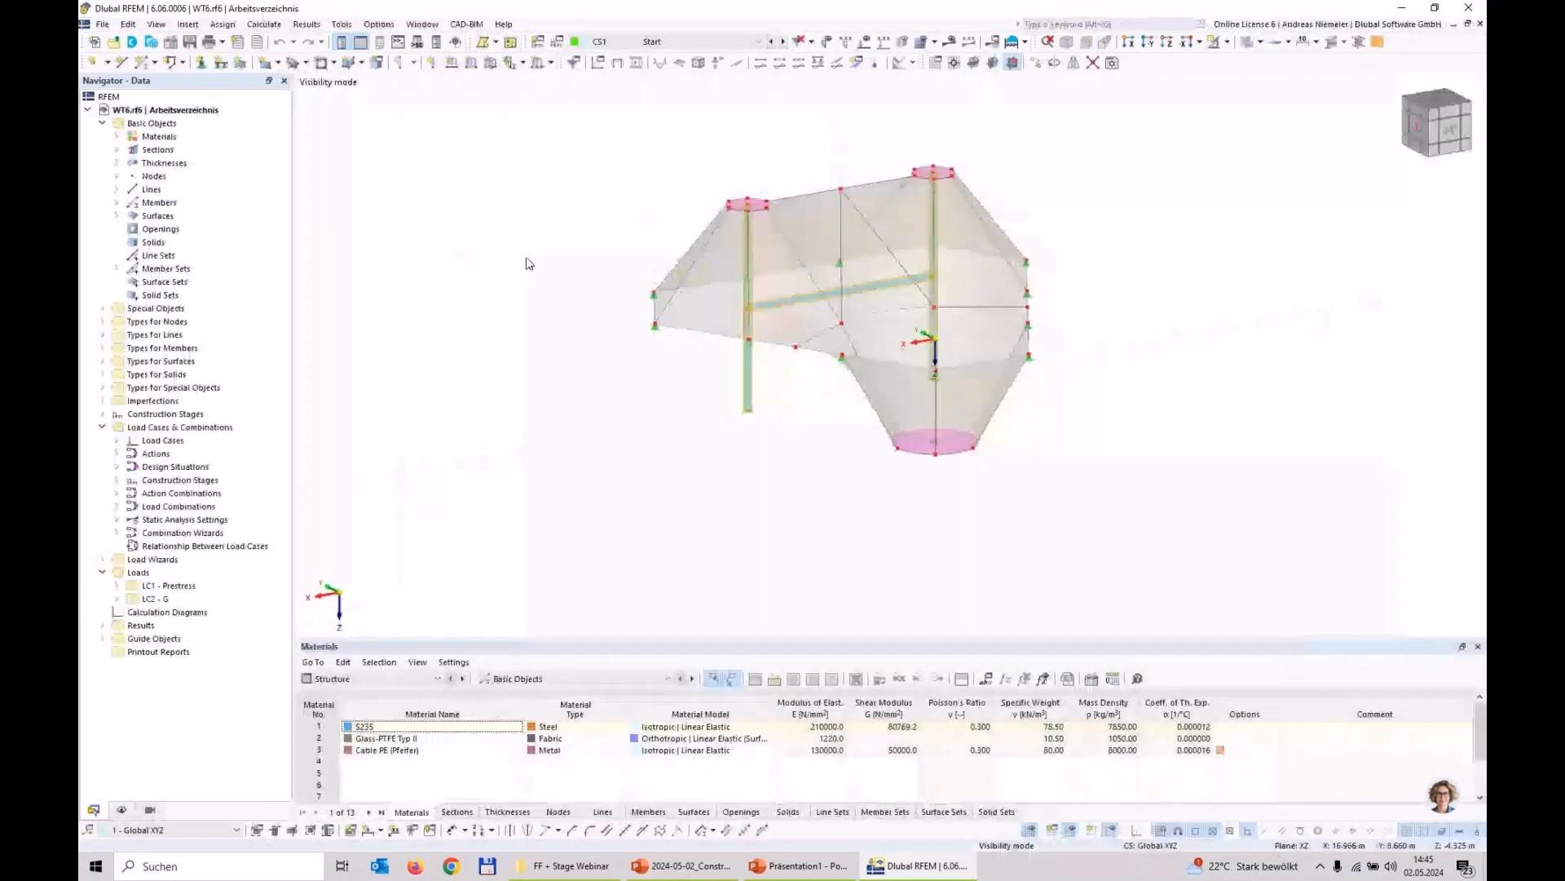
left_click(673, 44)
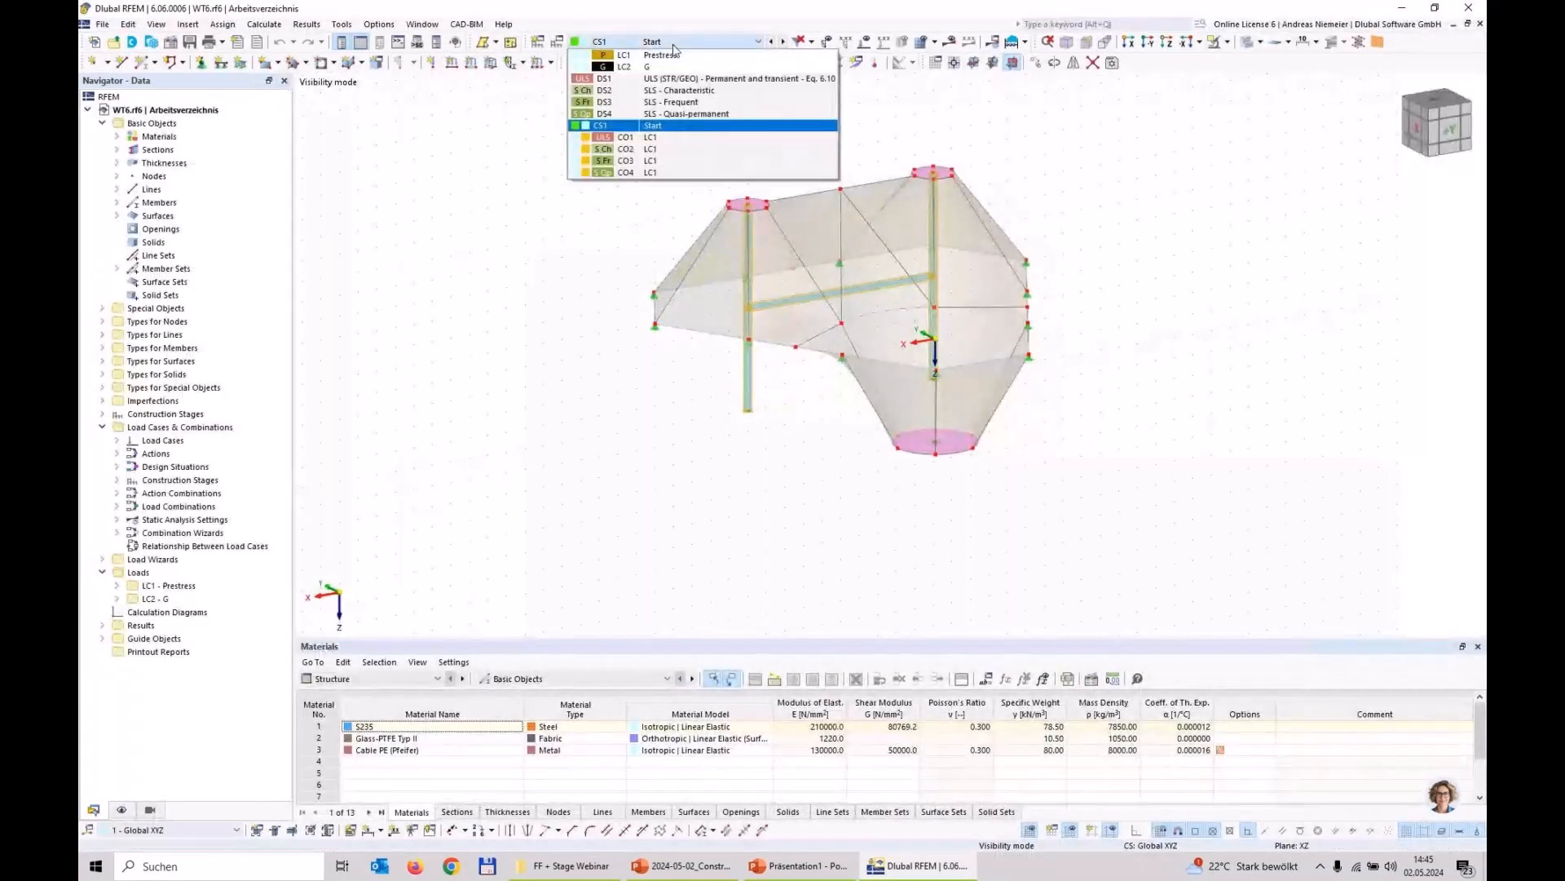
left_click(673, 46)
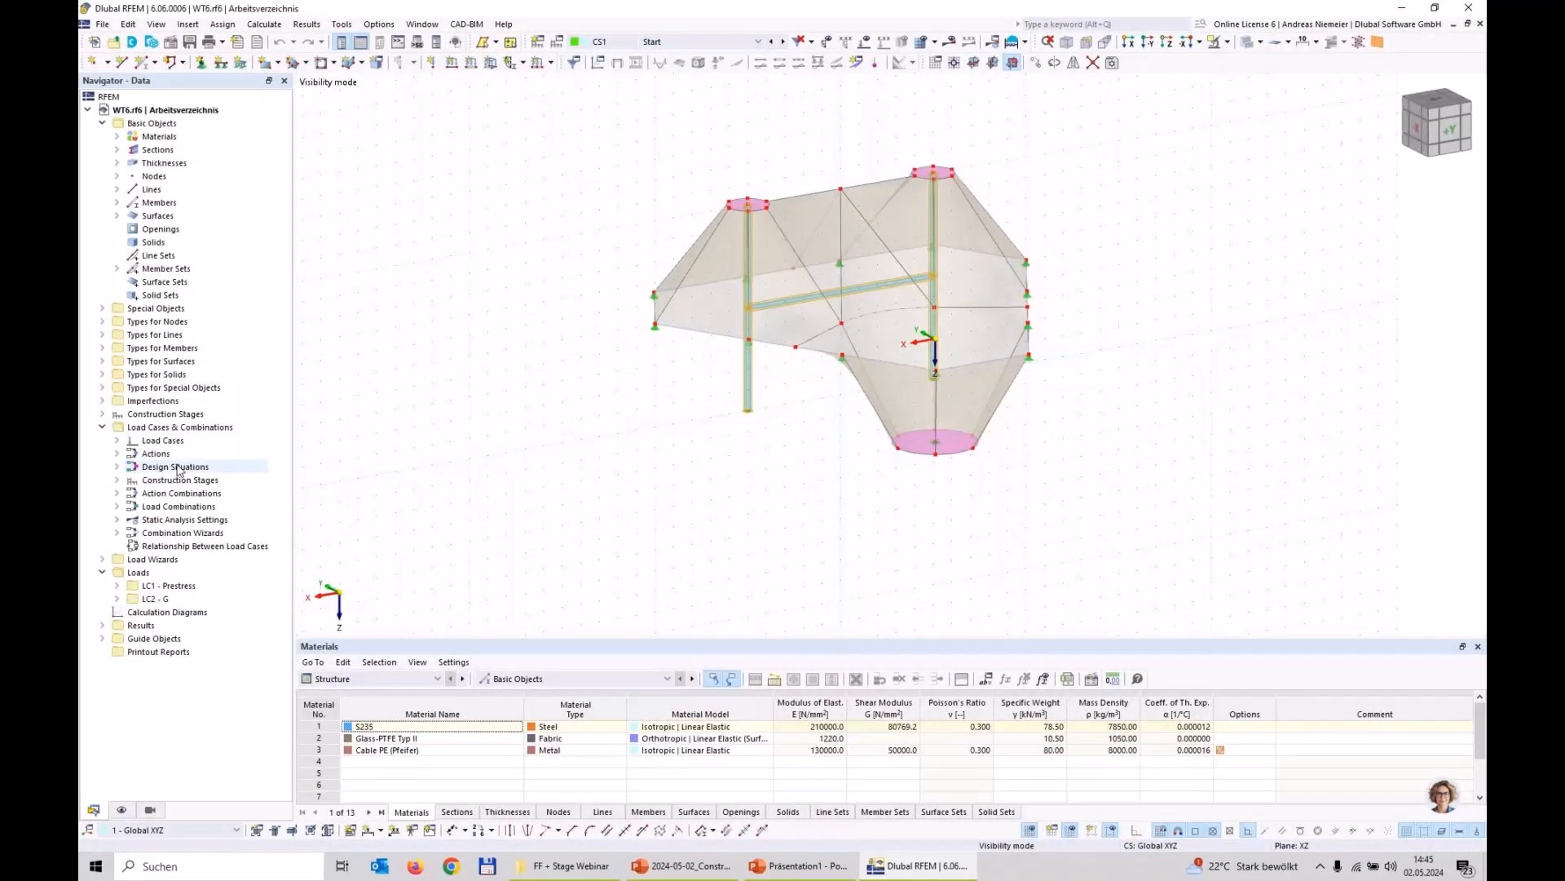
Step: Create construction stage CS2 continuing from CS1 and add the arch and its hangers, members 21-24,26
right_click(162, 414)
left_click(213, 445)
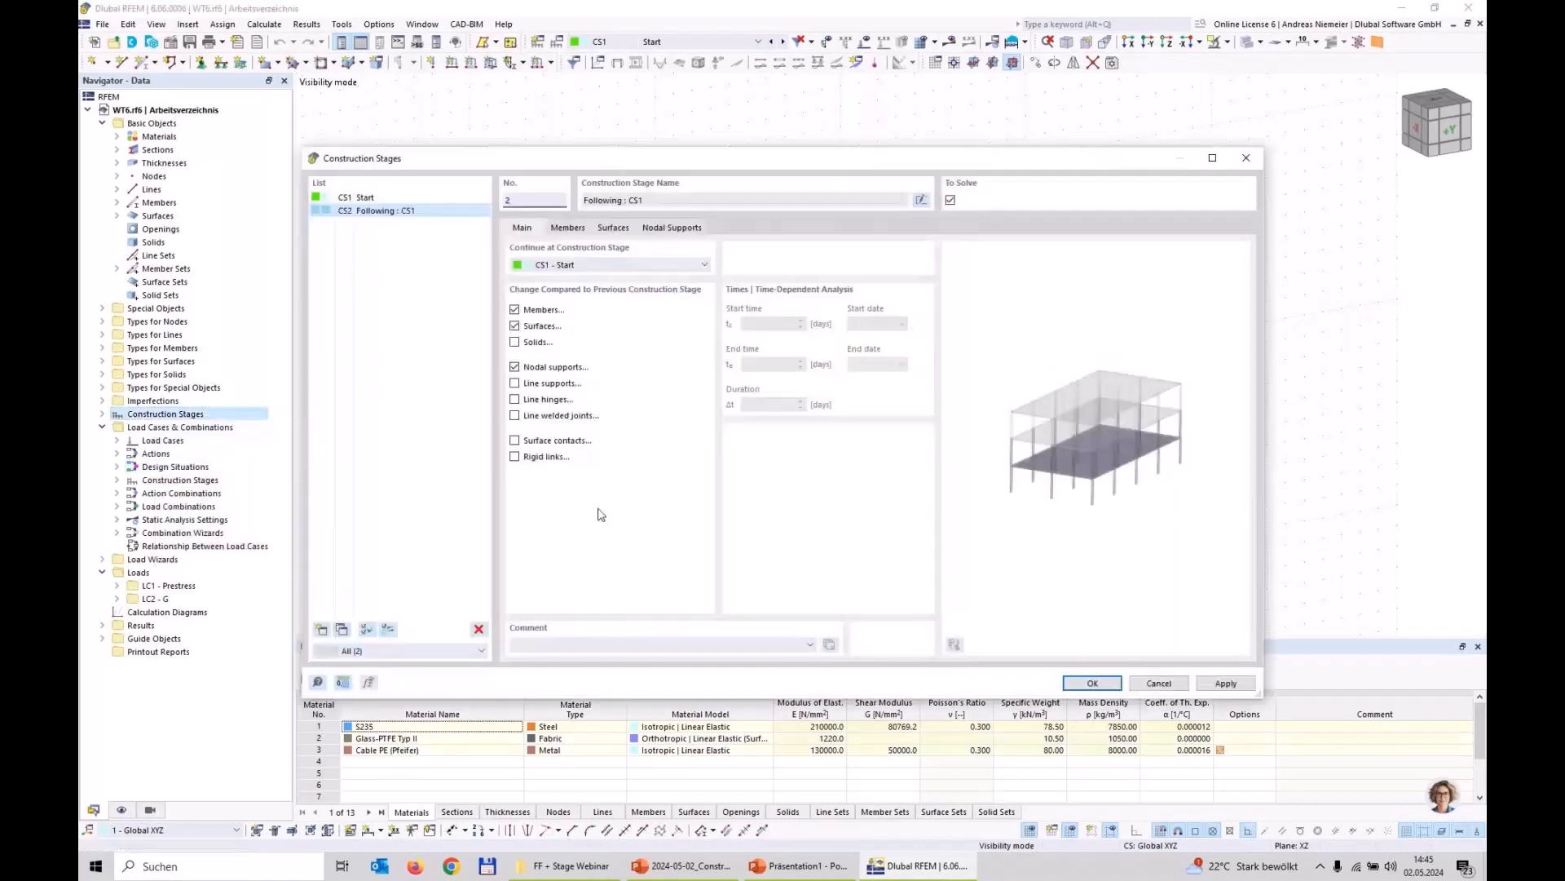
left_click(568, 228)
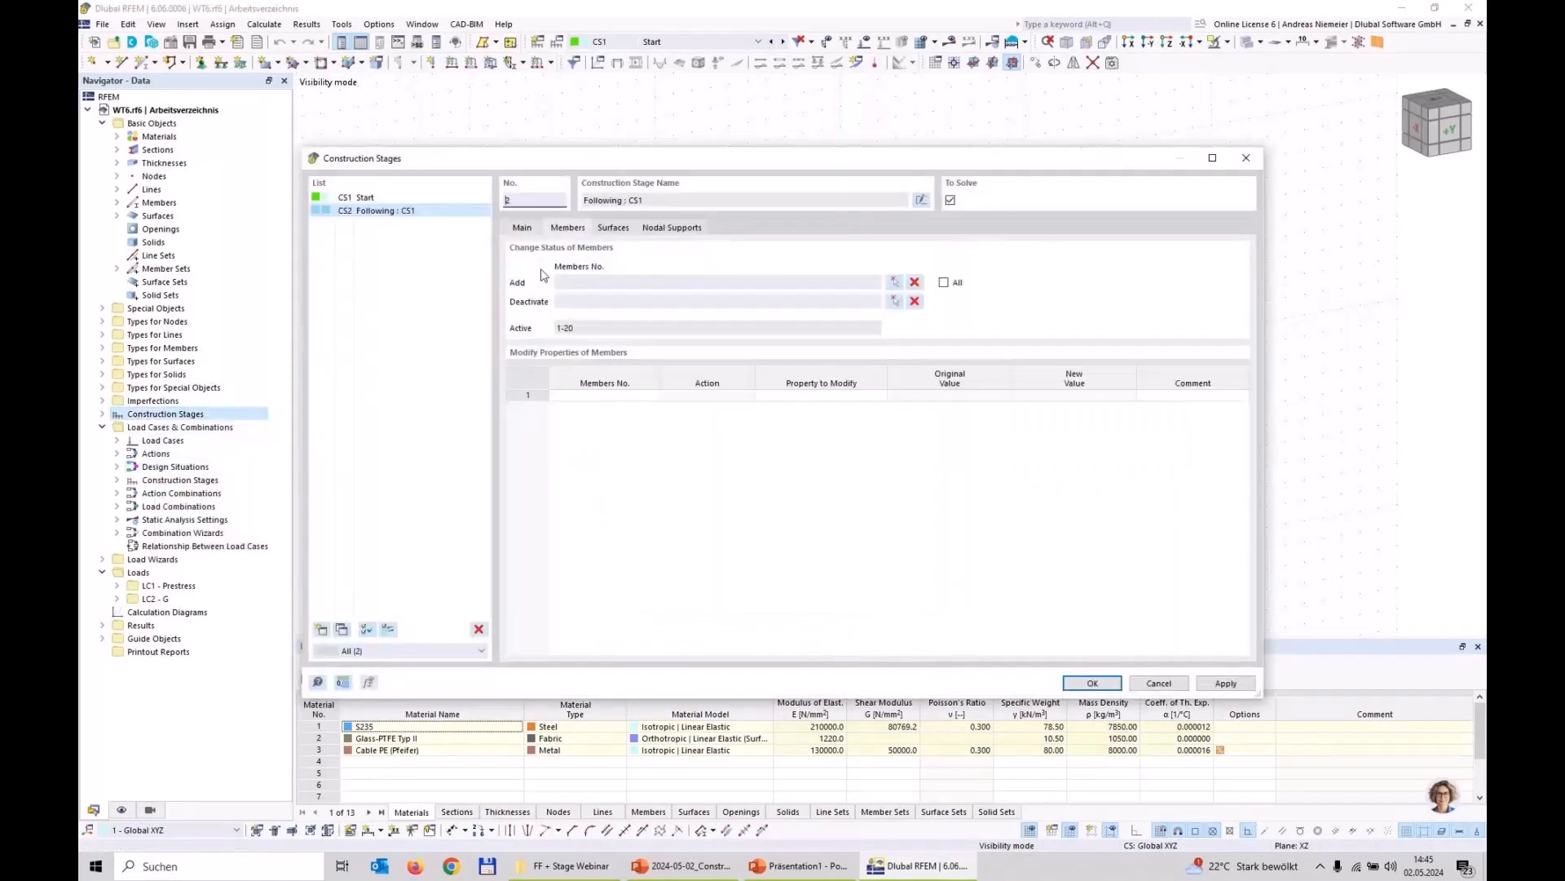
left_click(897, 289)
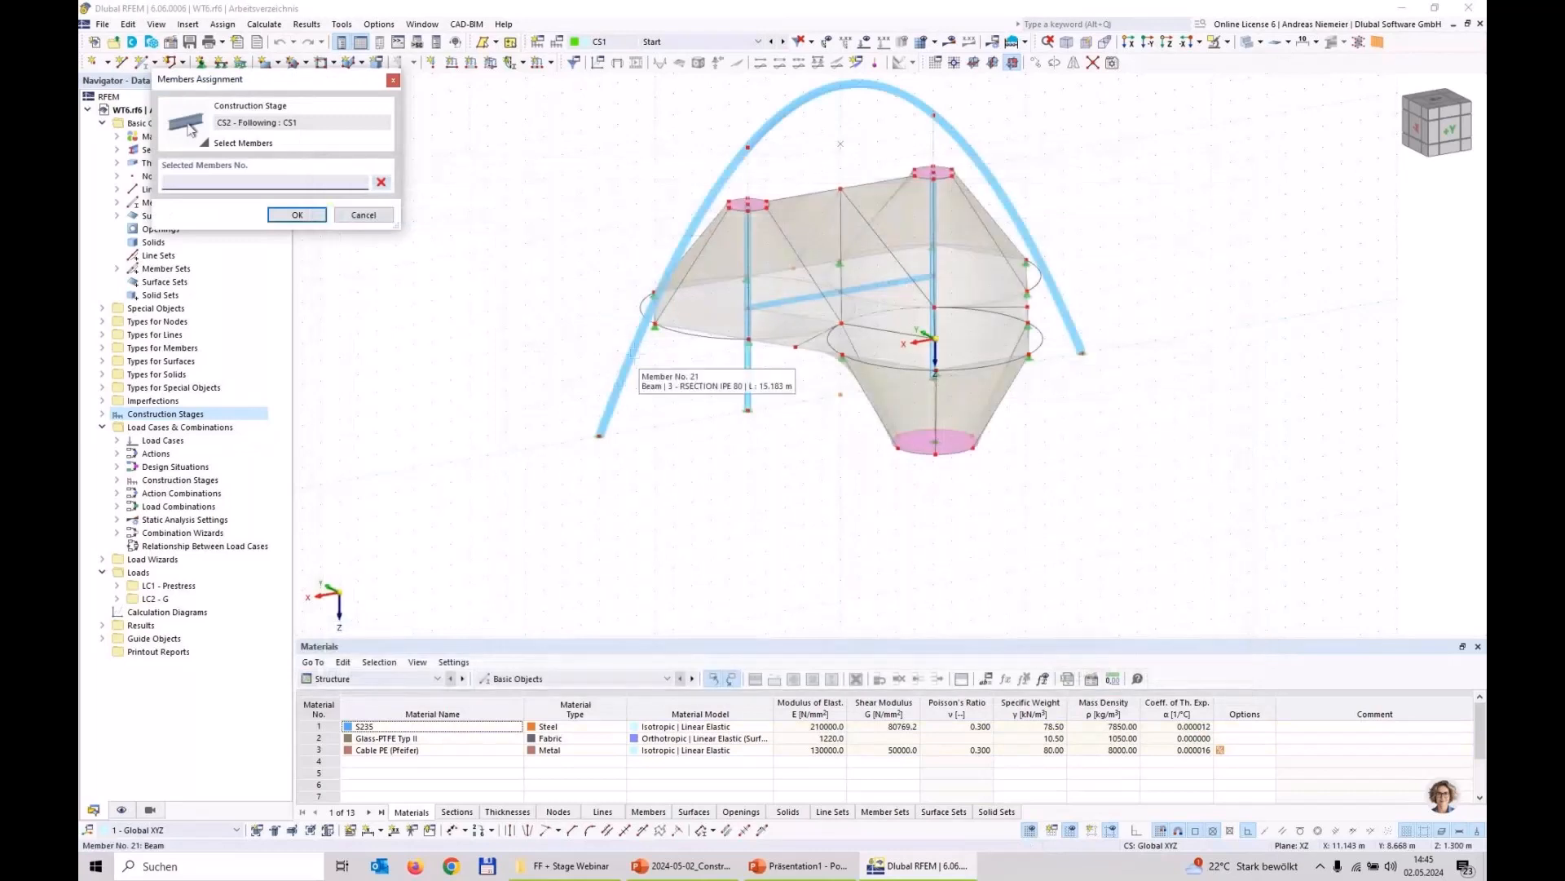
left_click(767, 125)
left_click(766, 127)
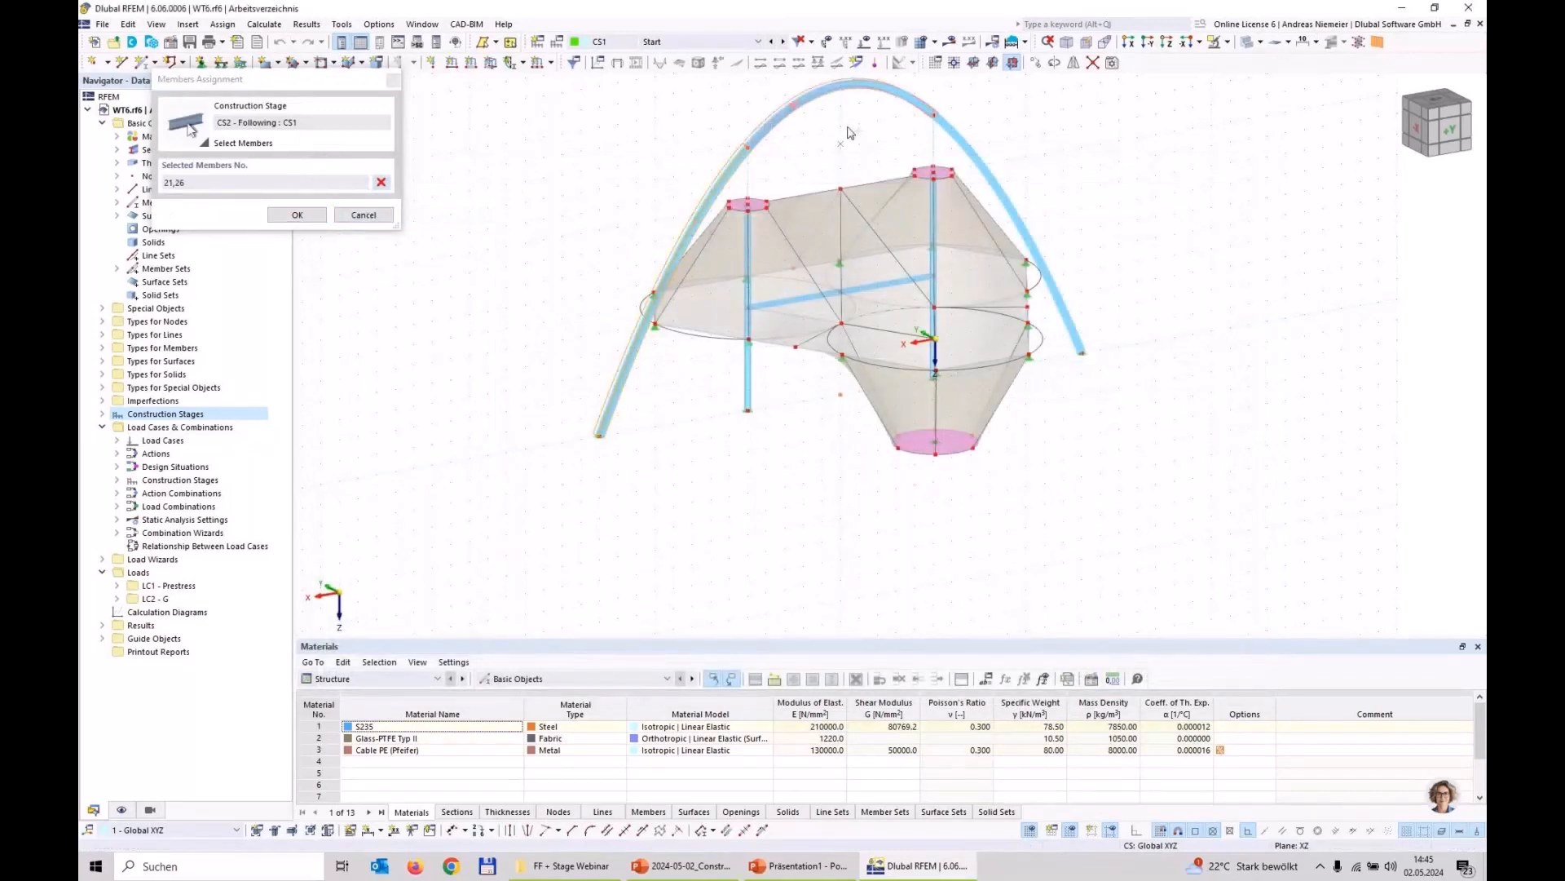
left_click(975, 161)
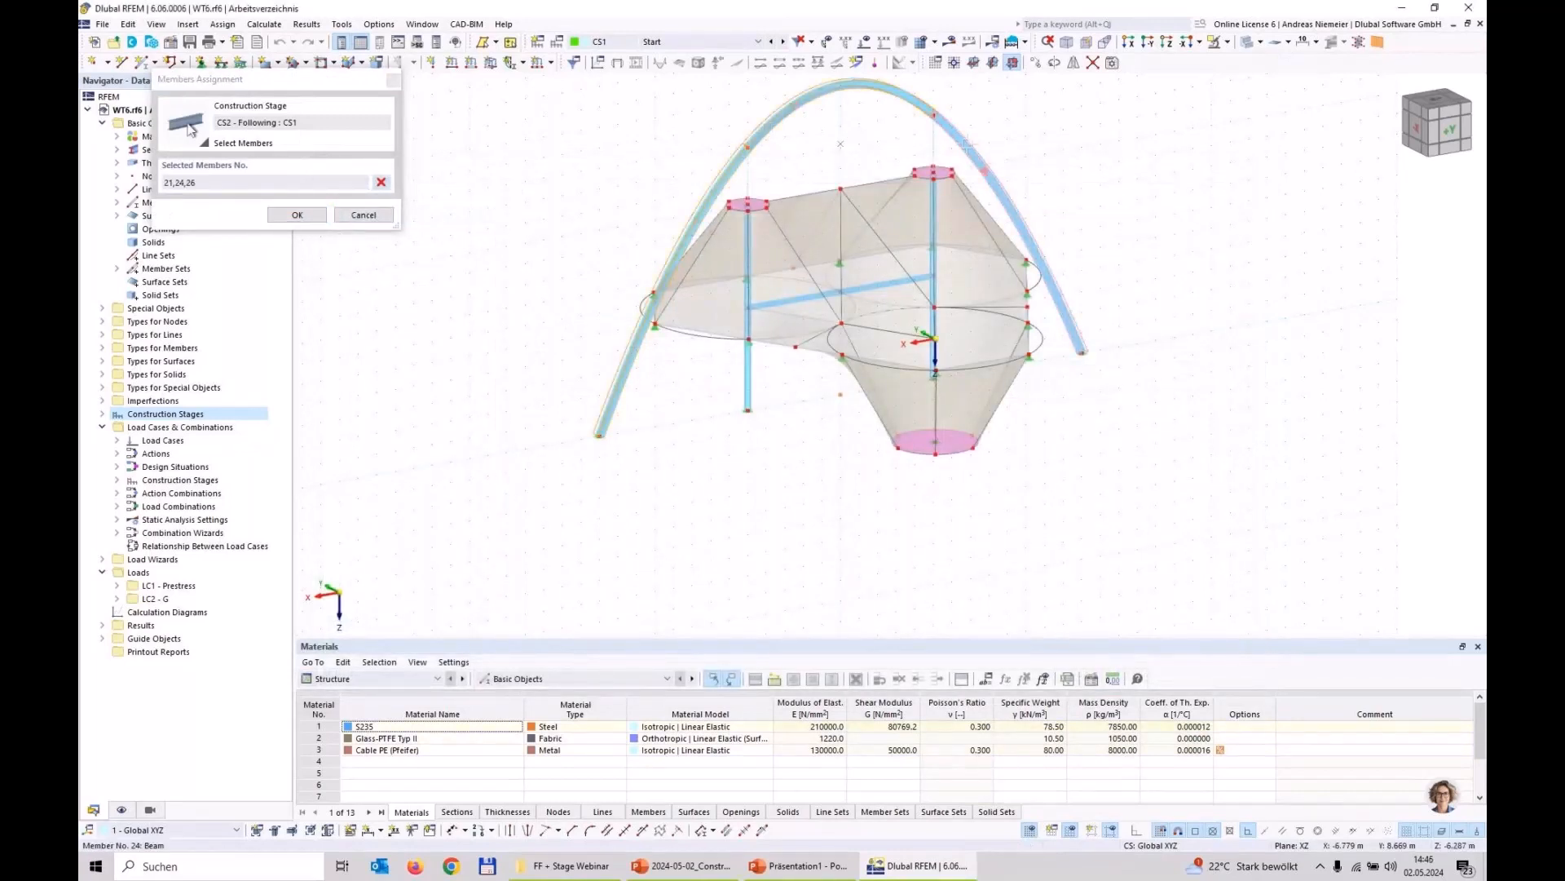
left_click(749, 179)
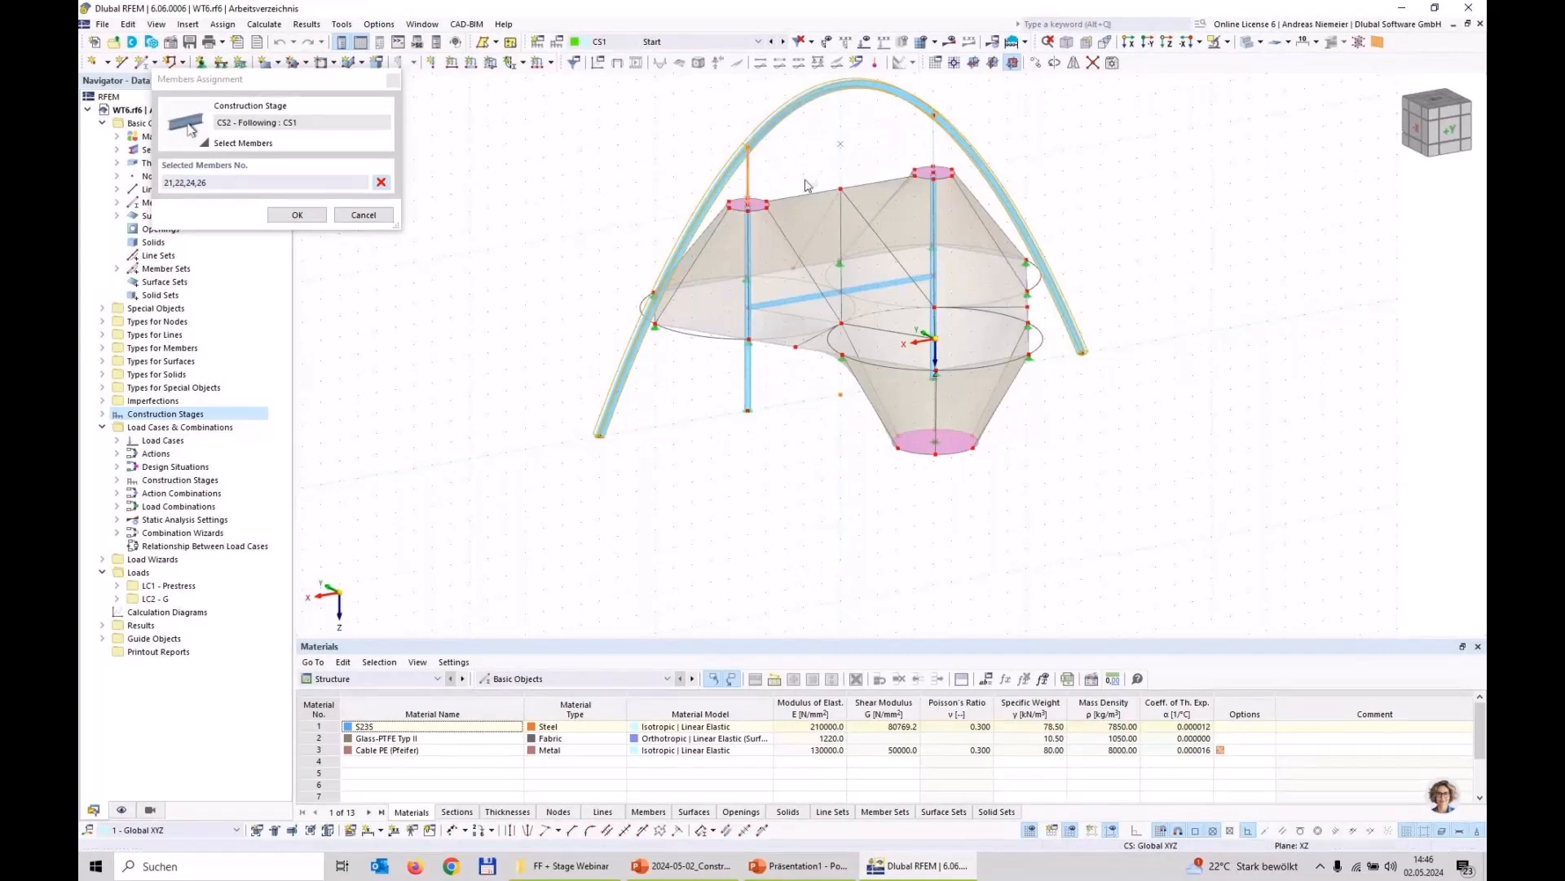
left_click(298, 214)
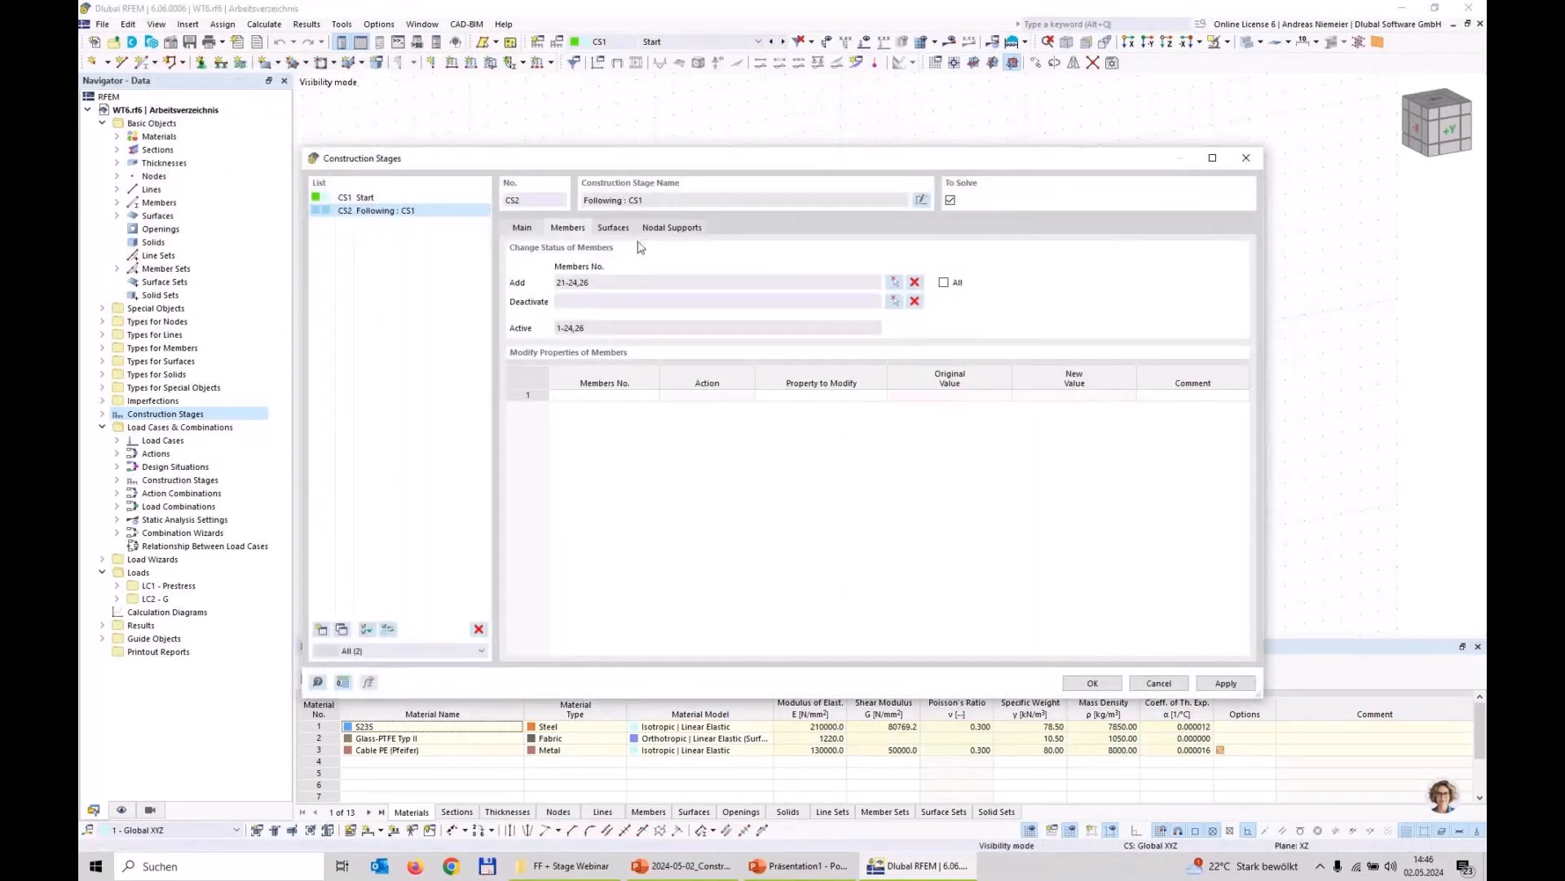
Step: Add the nodal supports at both arch bases, nodes 56,57, to construction stage CS2 and accept the stage definition
left_click(672, 227)
left_click(894, 282)
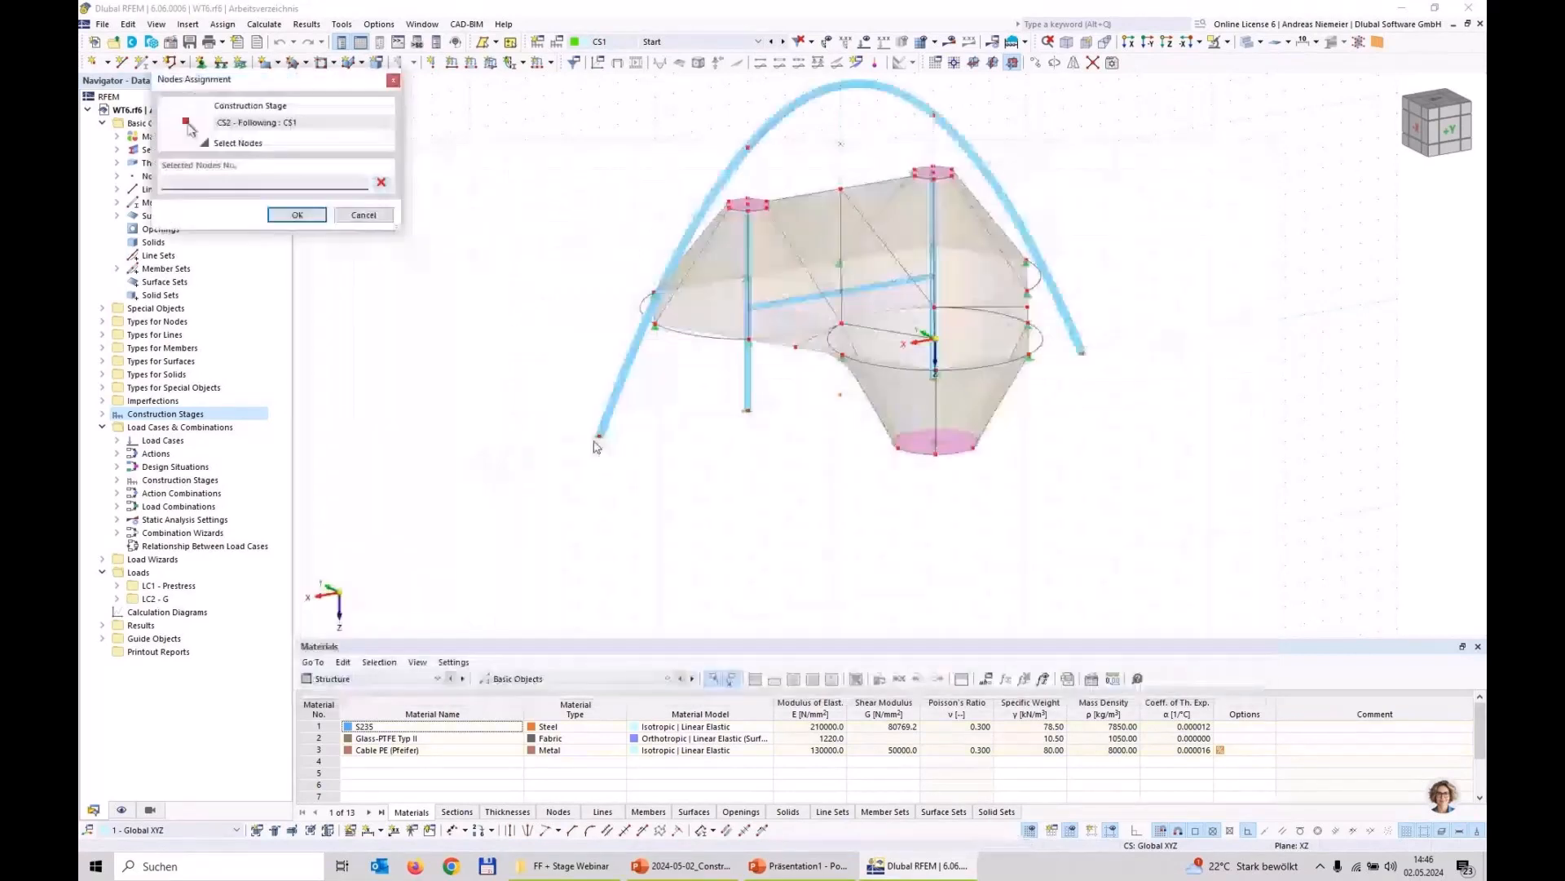
left_click(599, 440)
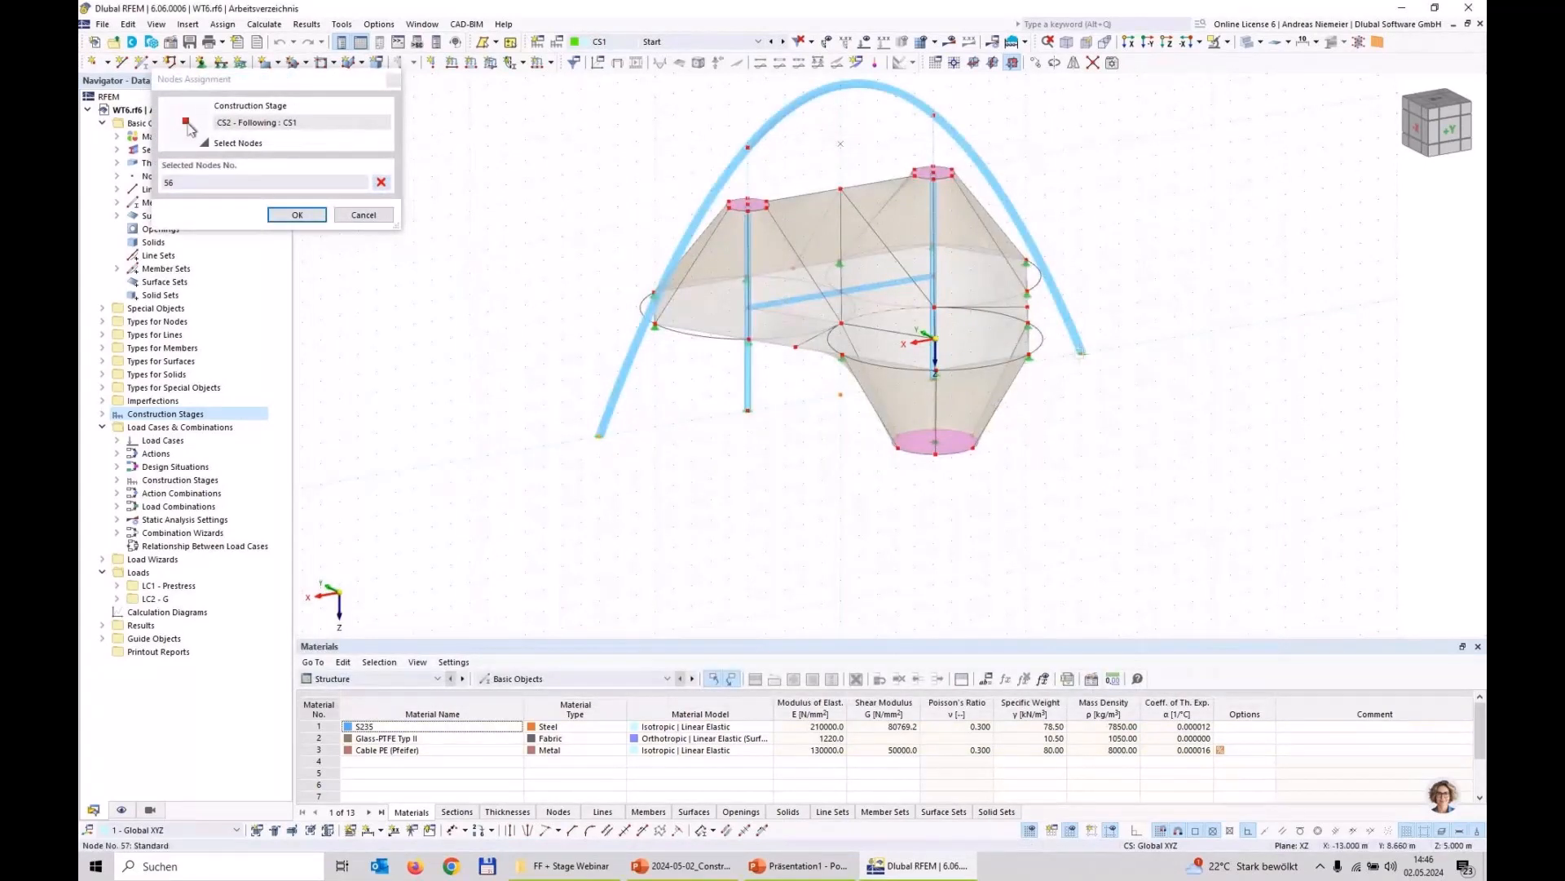
left_click(1082, 352)
left_click(296, 215)
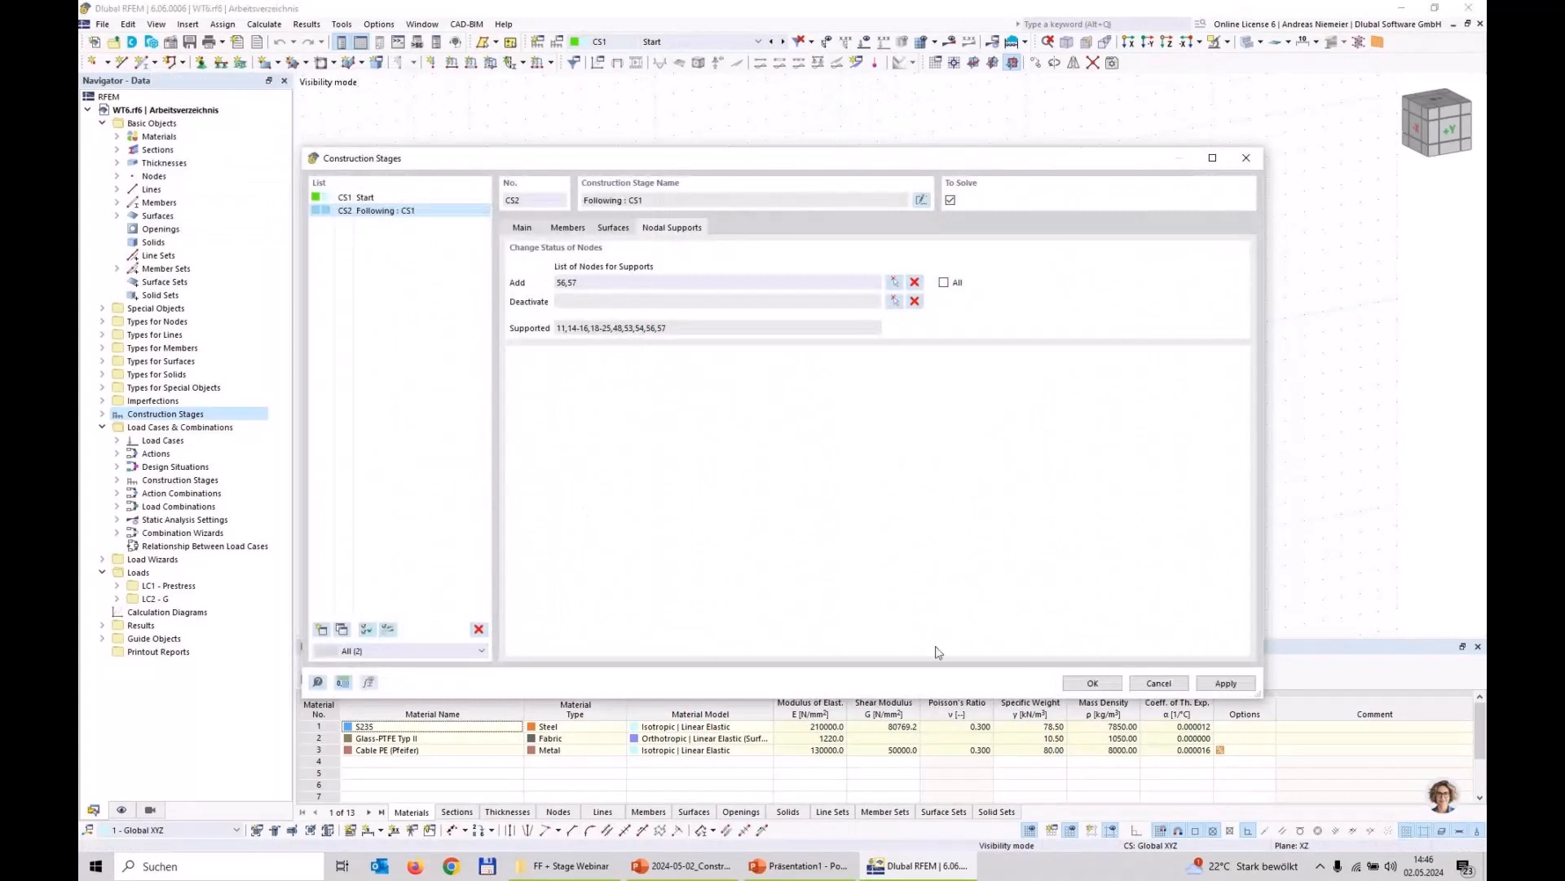
left_click(1092, 683)
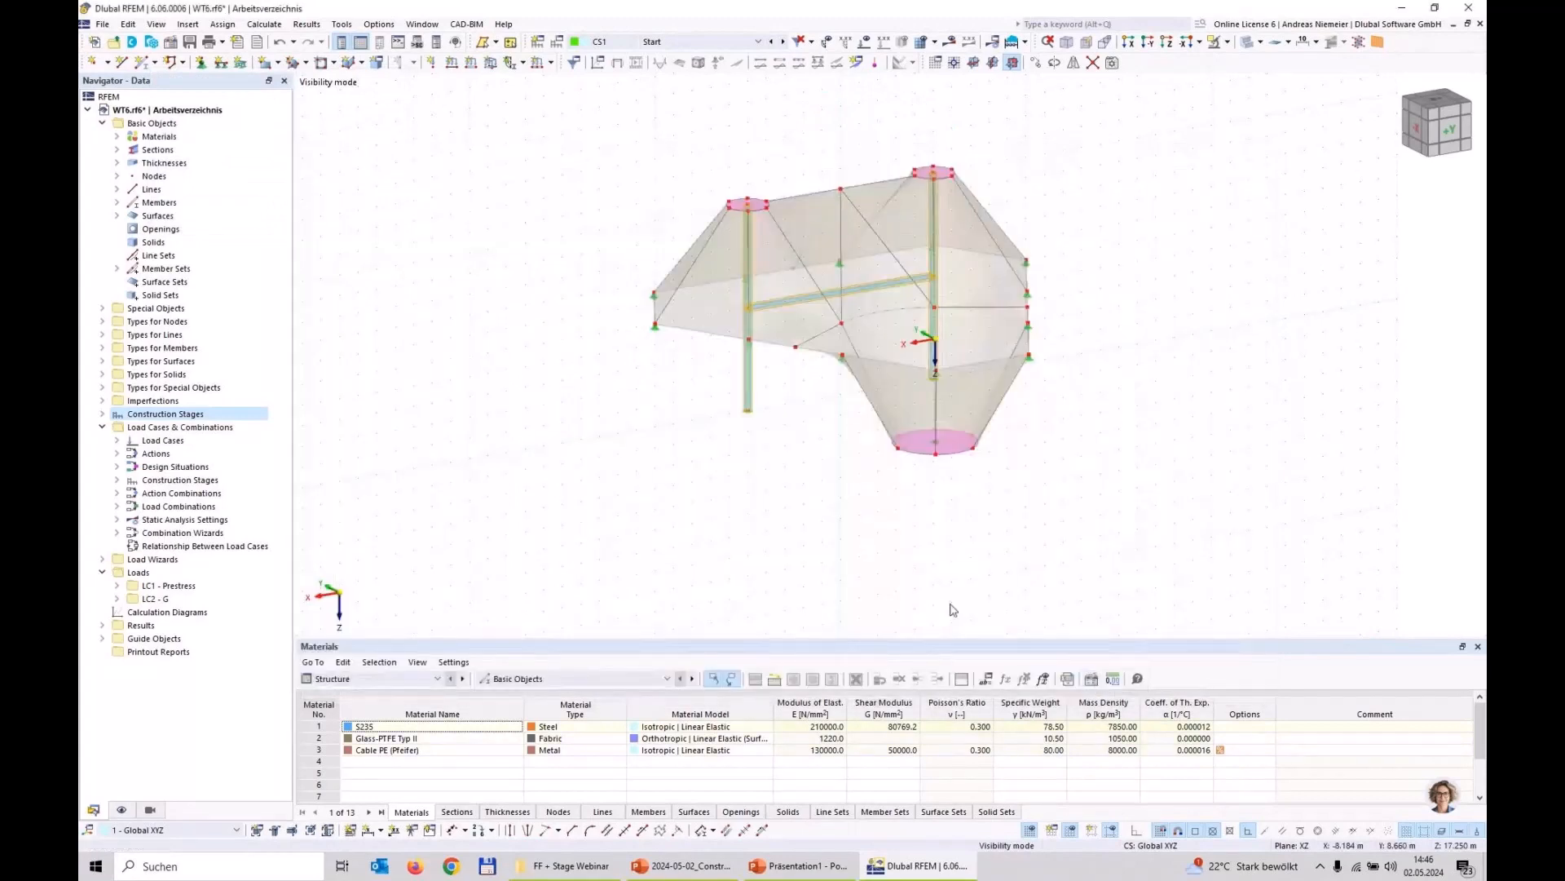
Step: Check the load cases assigned to construction stage CS2 and calculate all construction stages
right_click(204, 428)
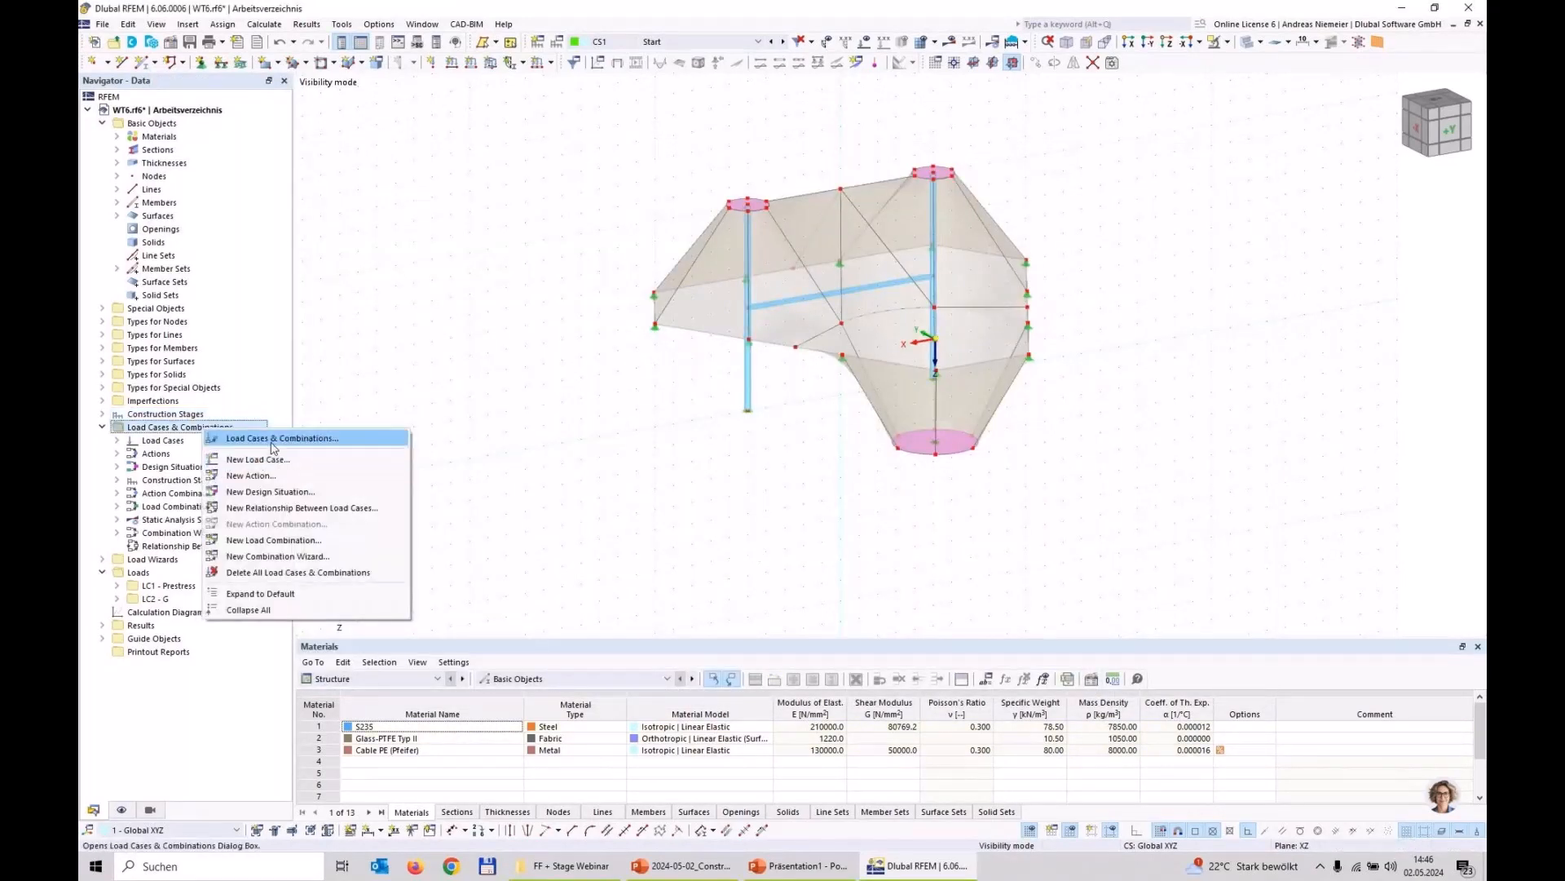
left_click(274, 441)
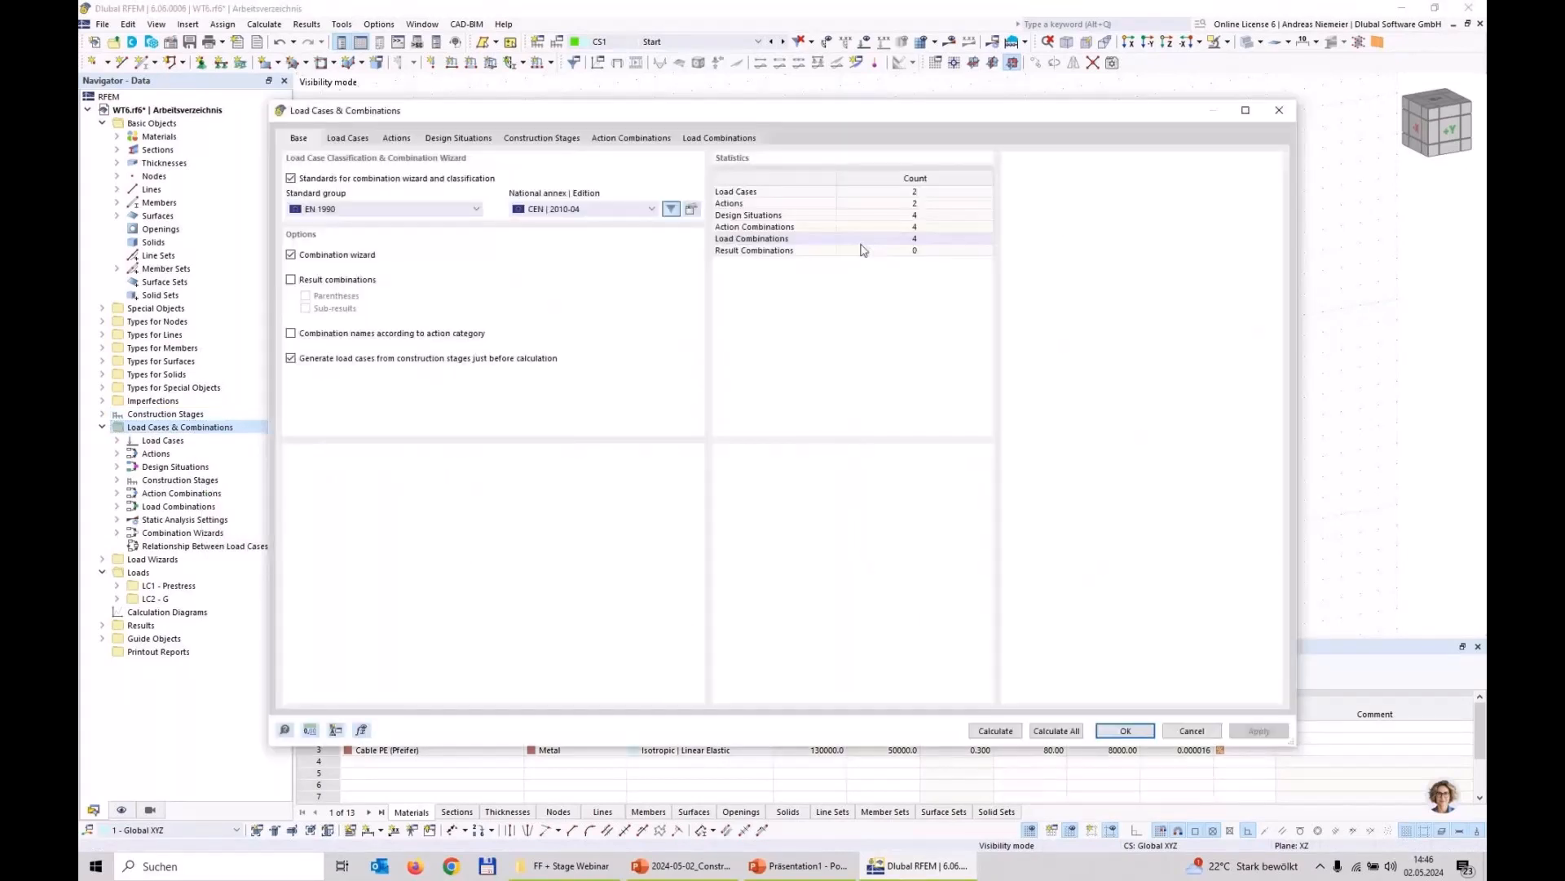
left_click(541, 138)
left_click(349, 187)
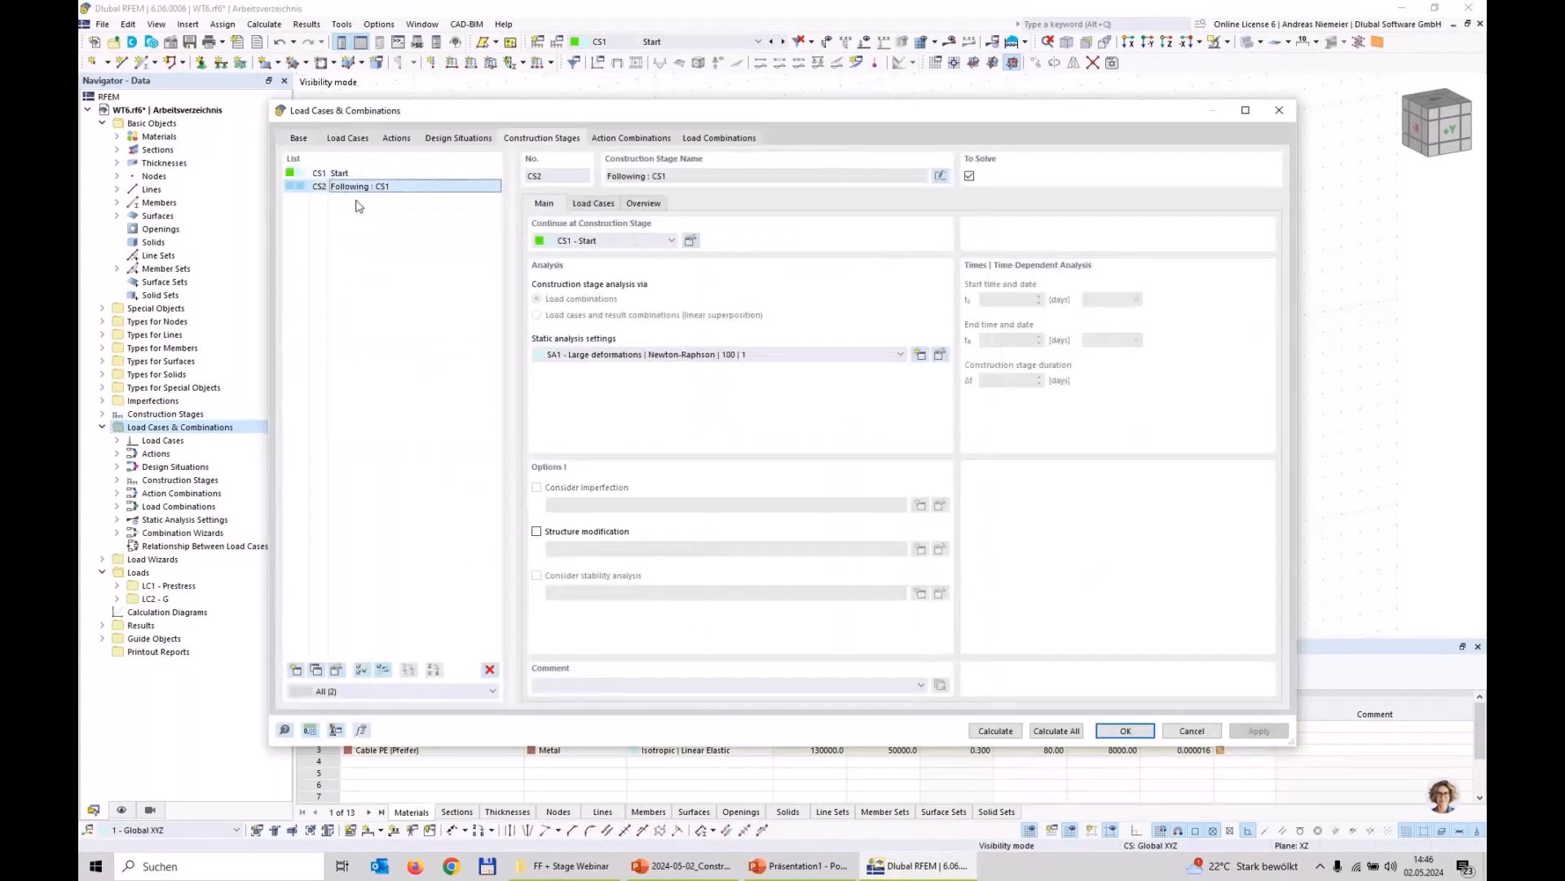
left_click(604, 203)
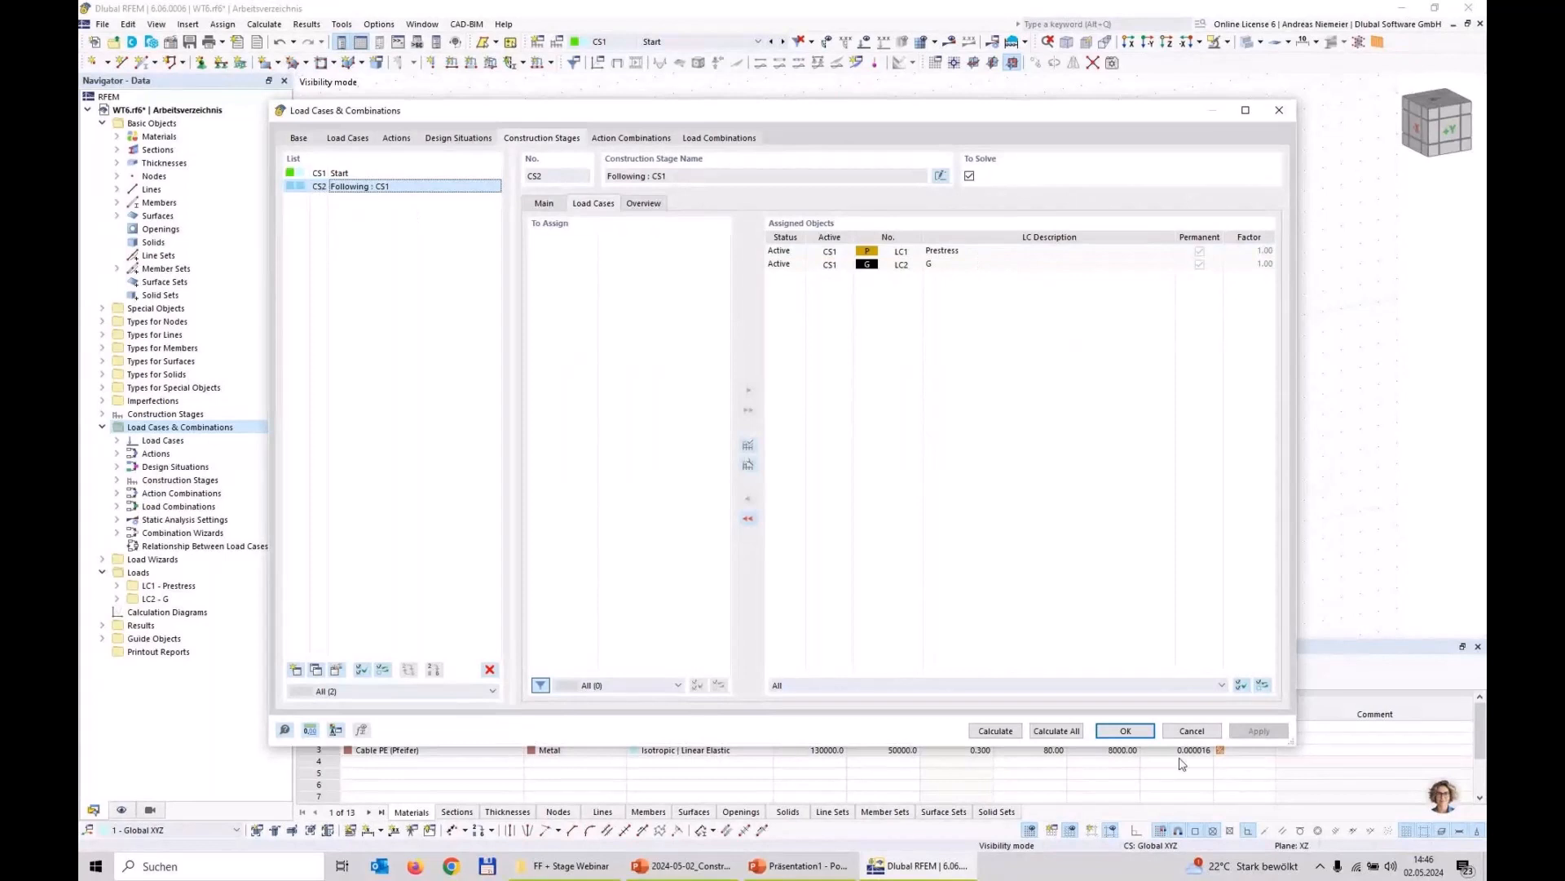
left_click(1036, 727)
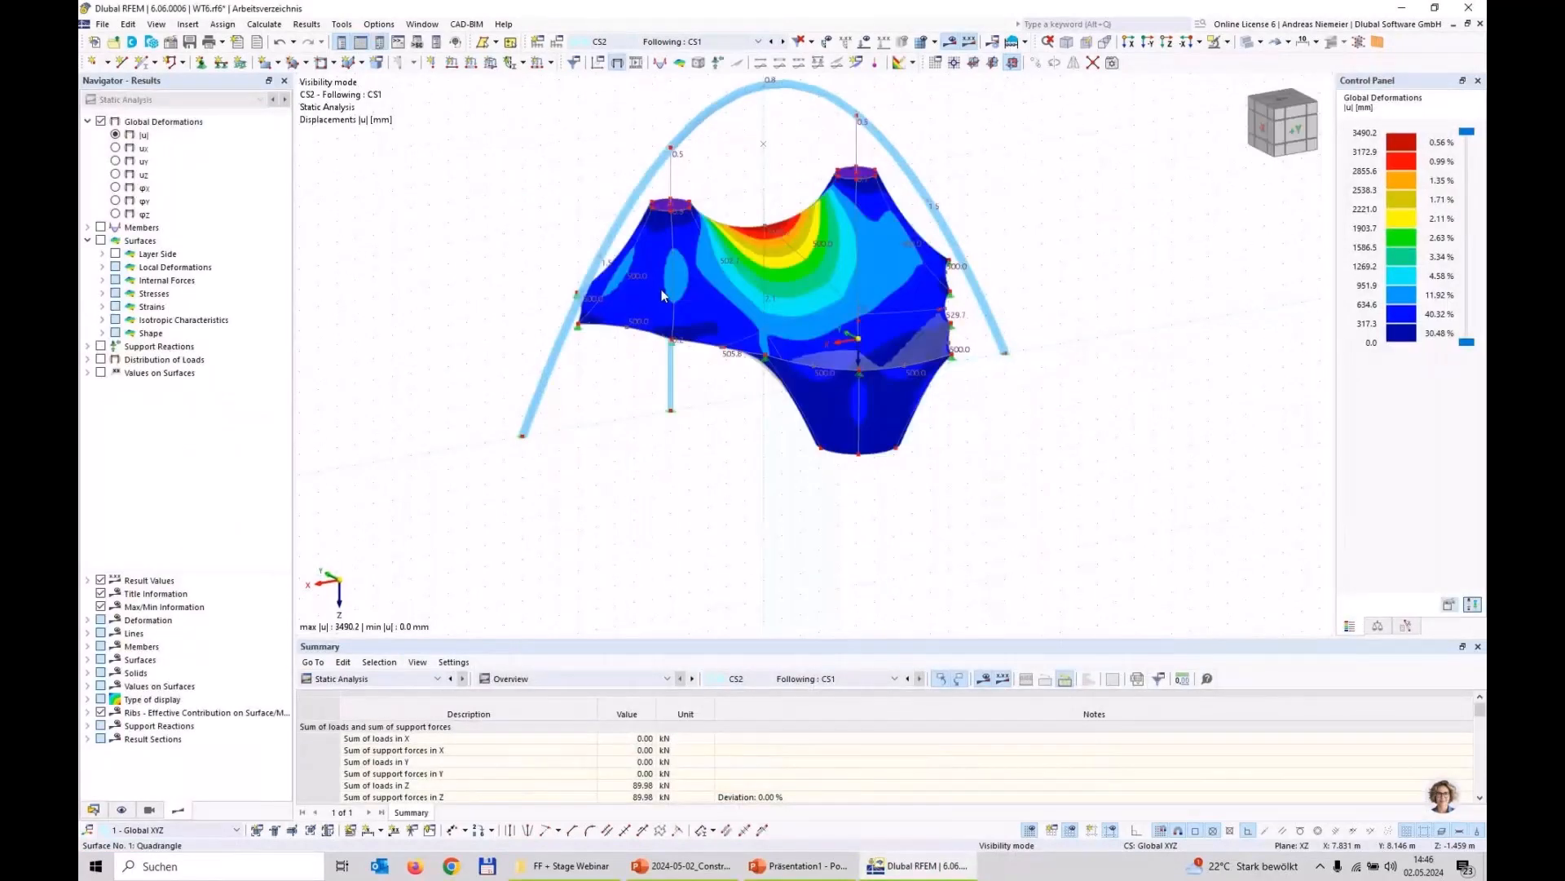
Step: Compare the global deformations |u| of construction stages CS2 and CS1, ending on CS2
middle_click_drag(1093, 406, 1039, 407, "ctrl")
left_click(695, 42)
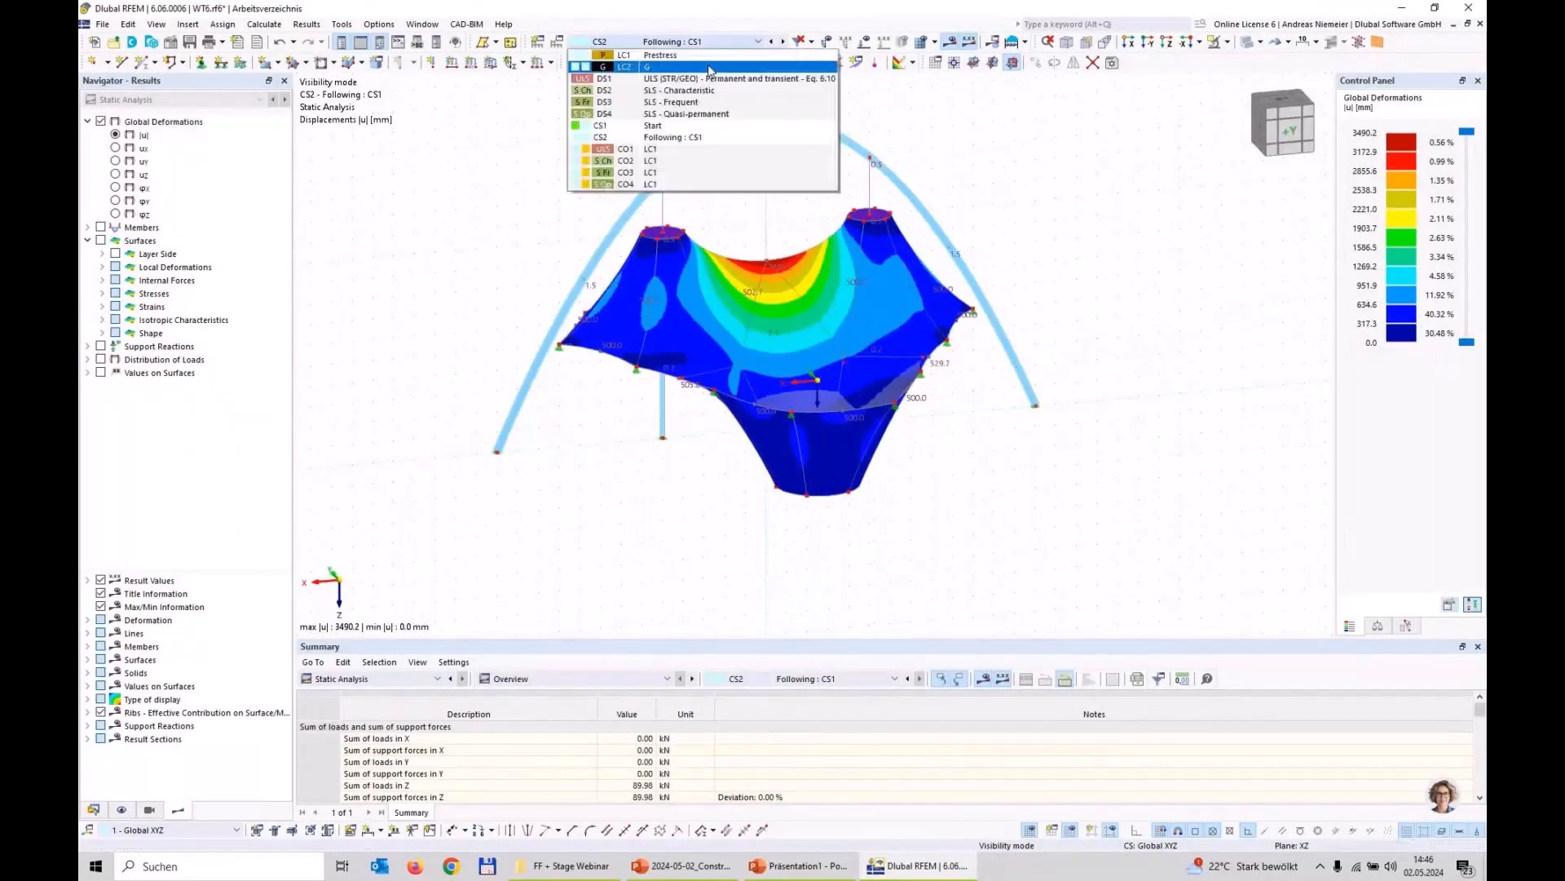
left_click(687, 133)
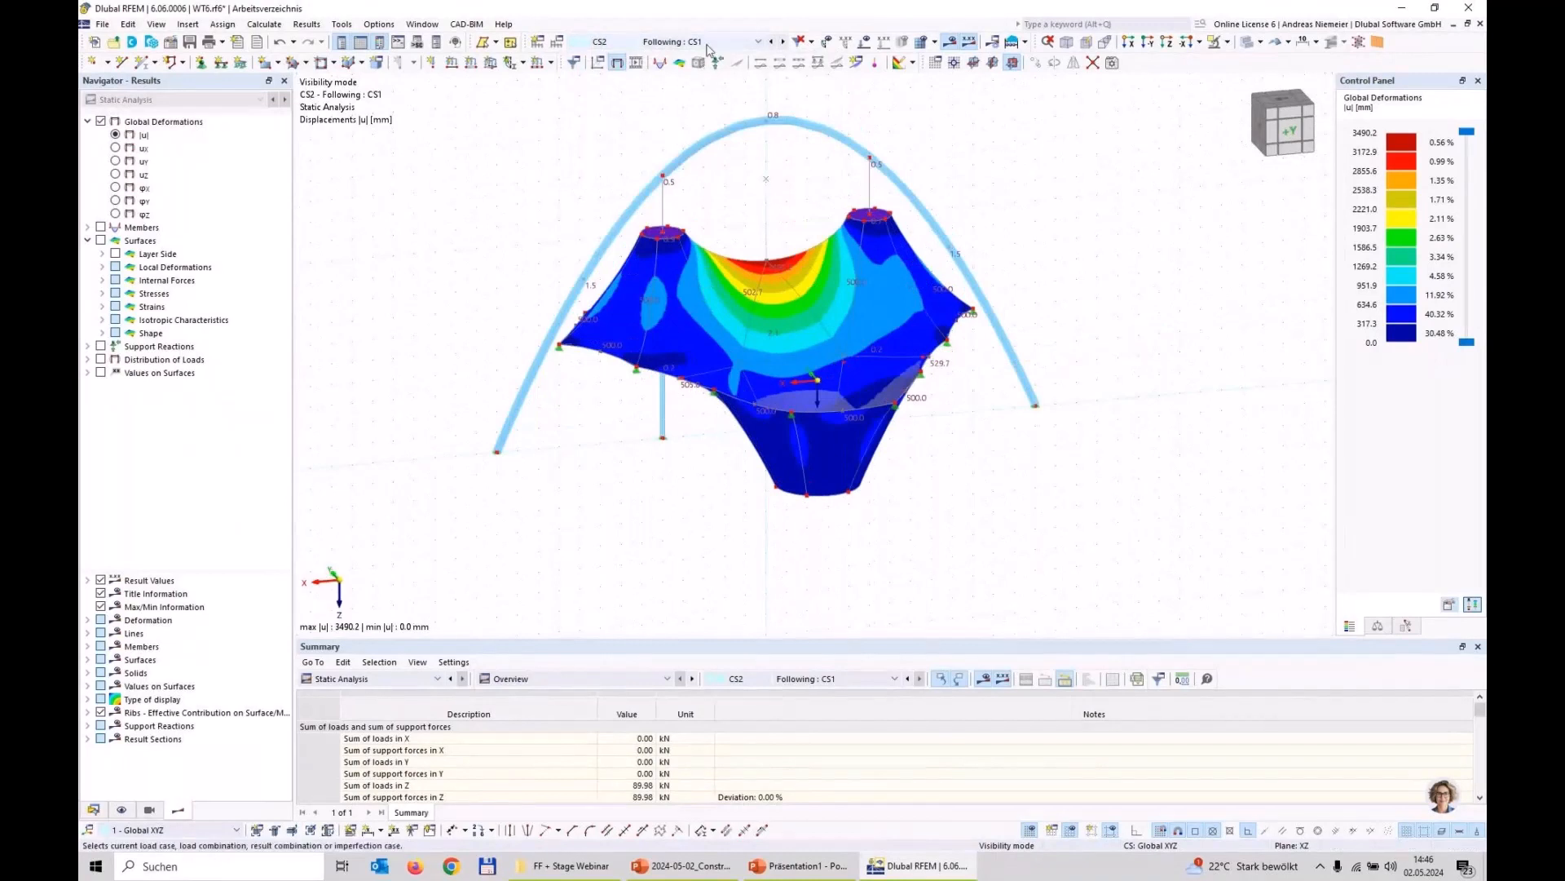
left_click(693, 43)
left_click(679, 127)
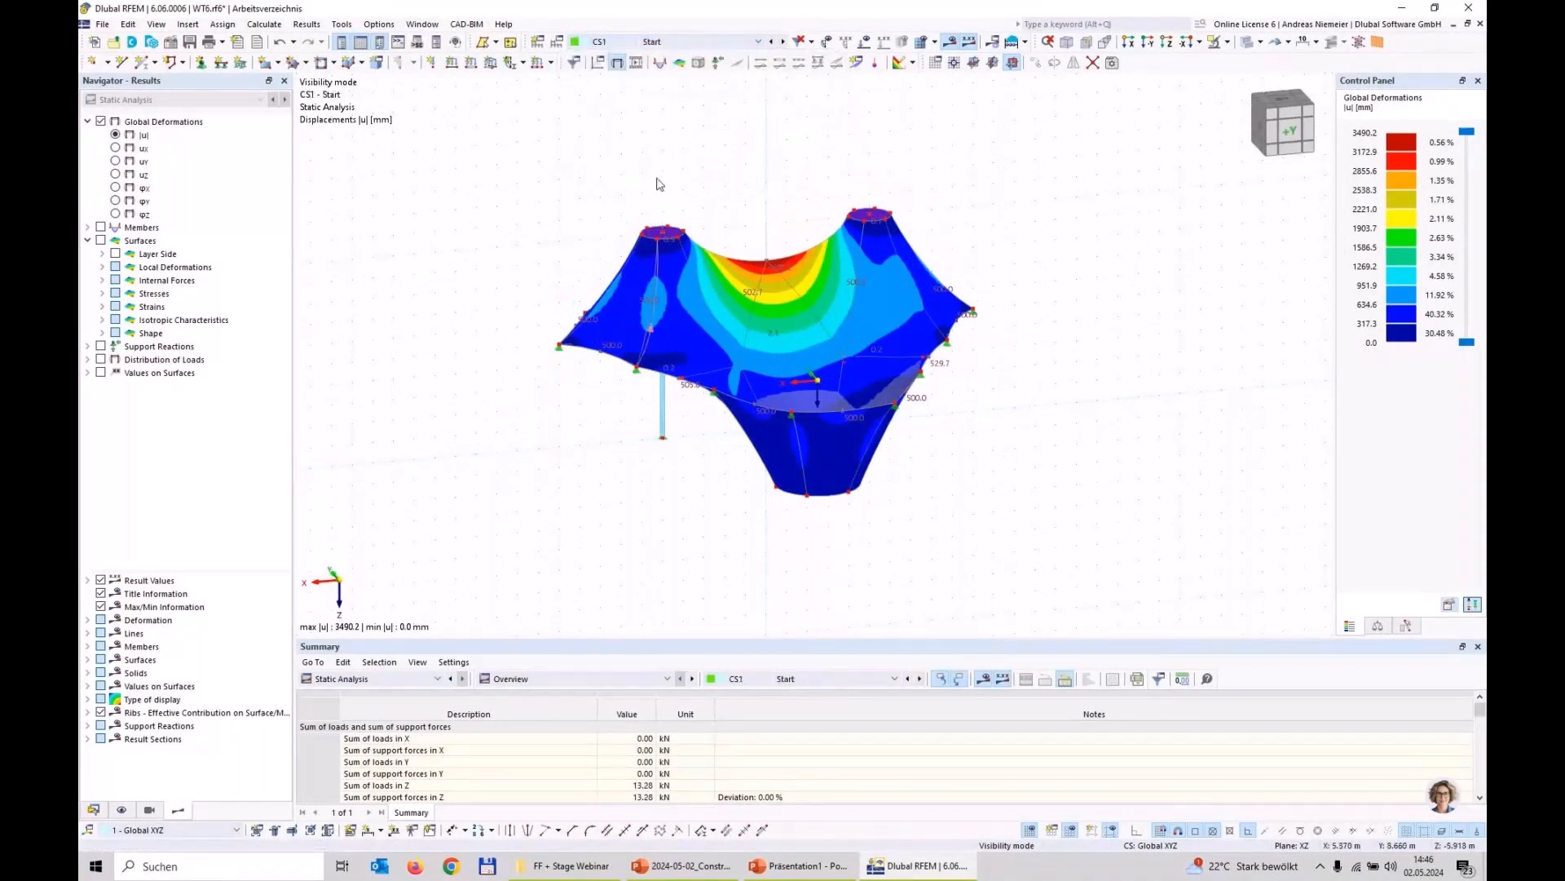
left_click(685, 45)
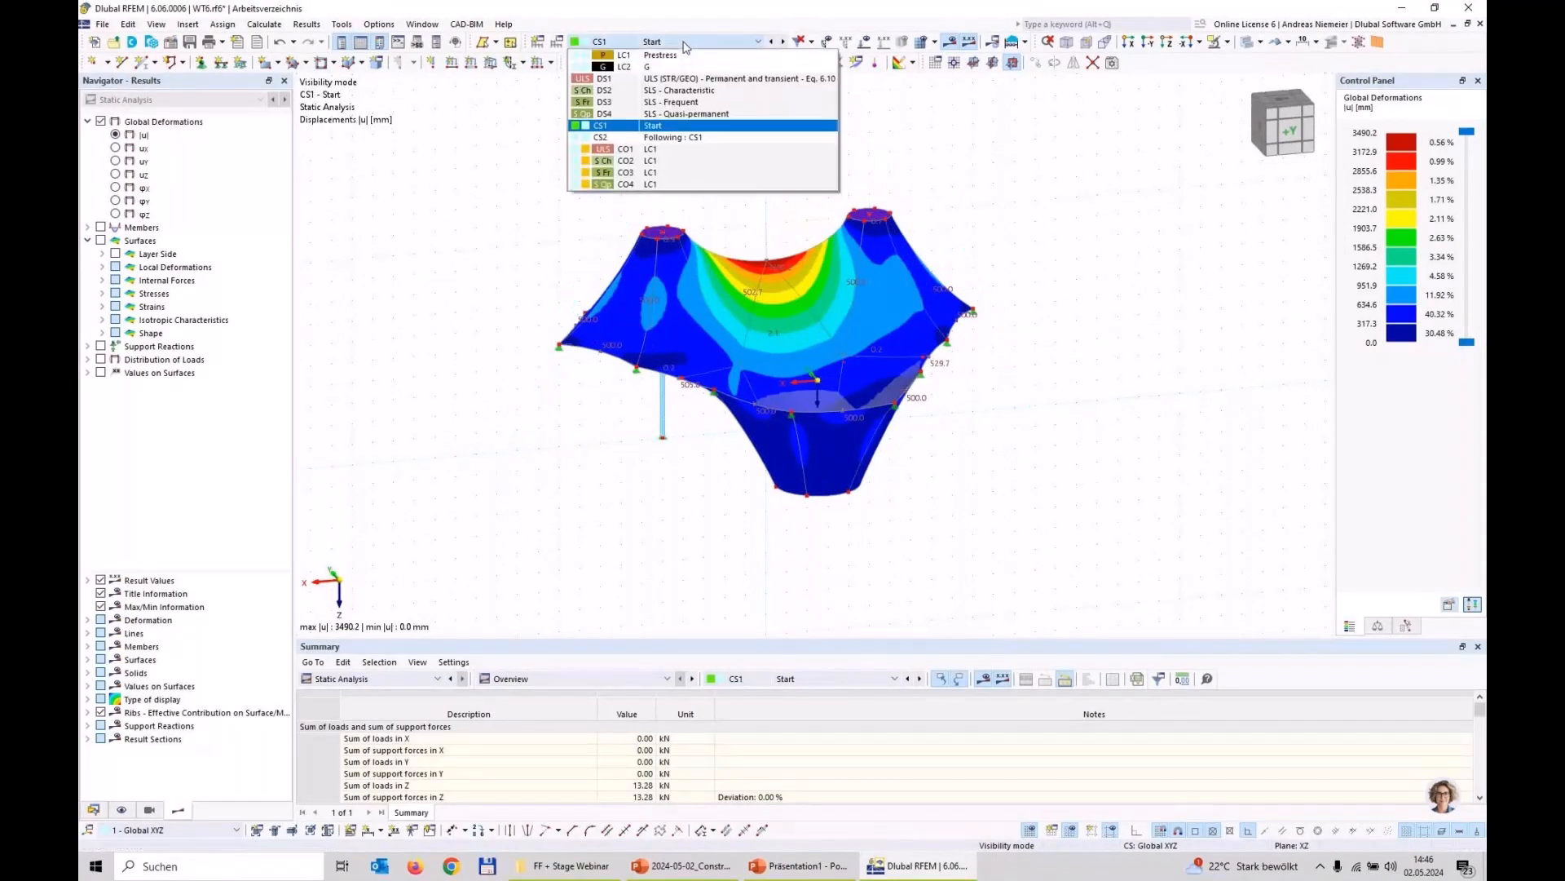
left_click(675, 139)
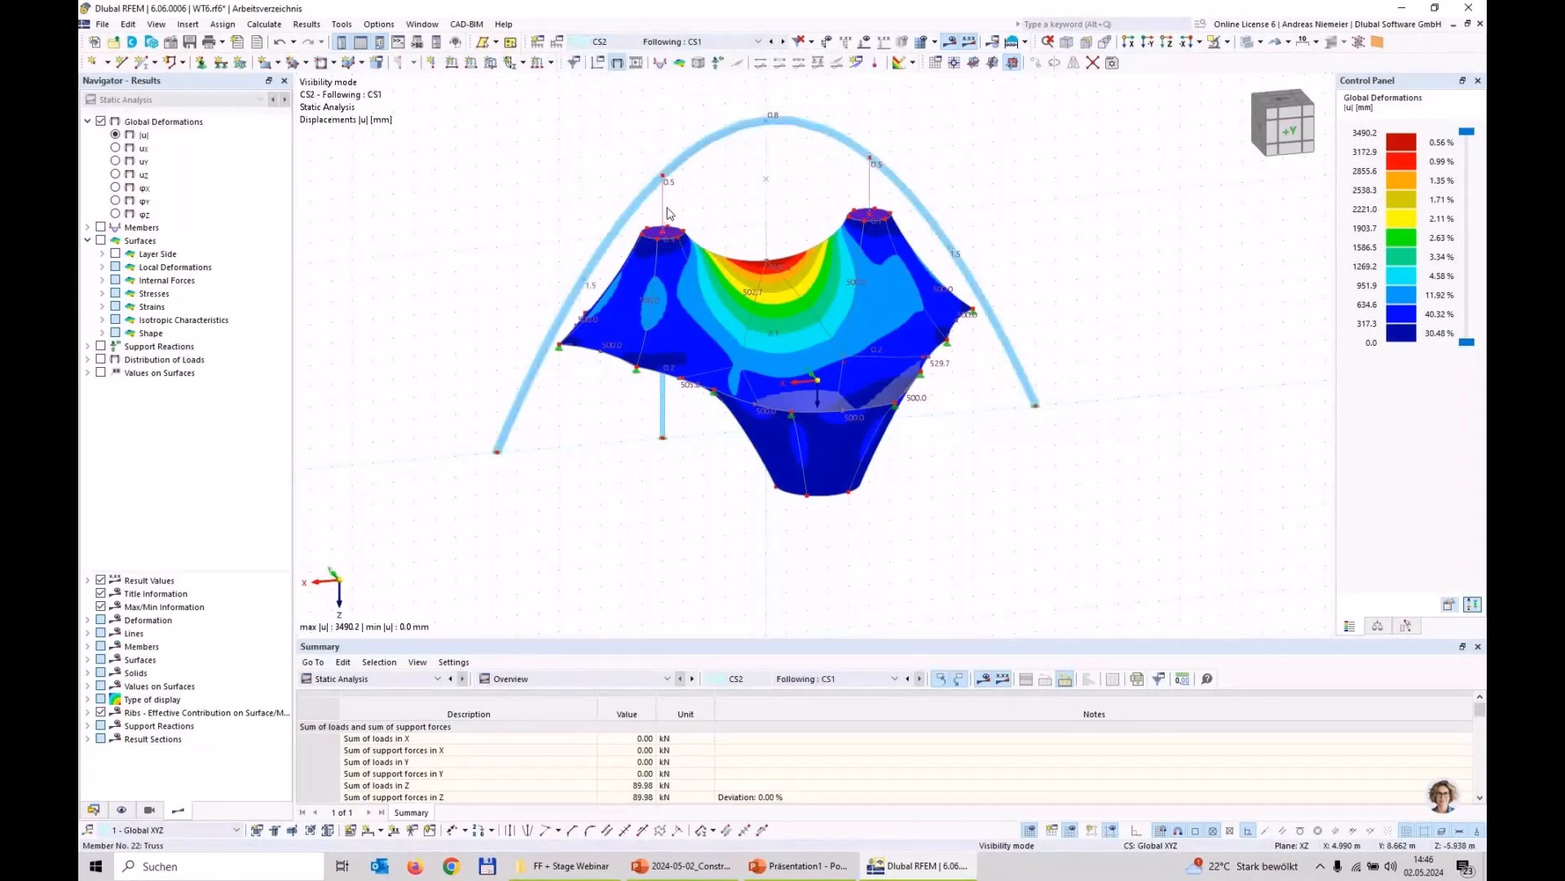
Step: Display the member axial forces N for CS2 and examine them along the arch, hangers and masts
left_click(100, 227)
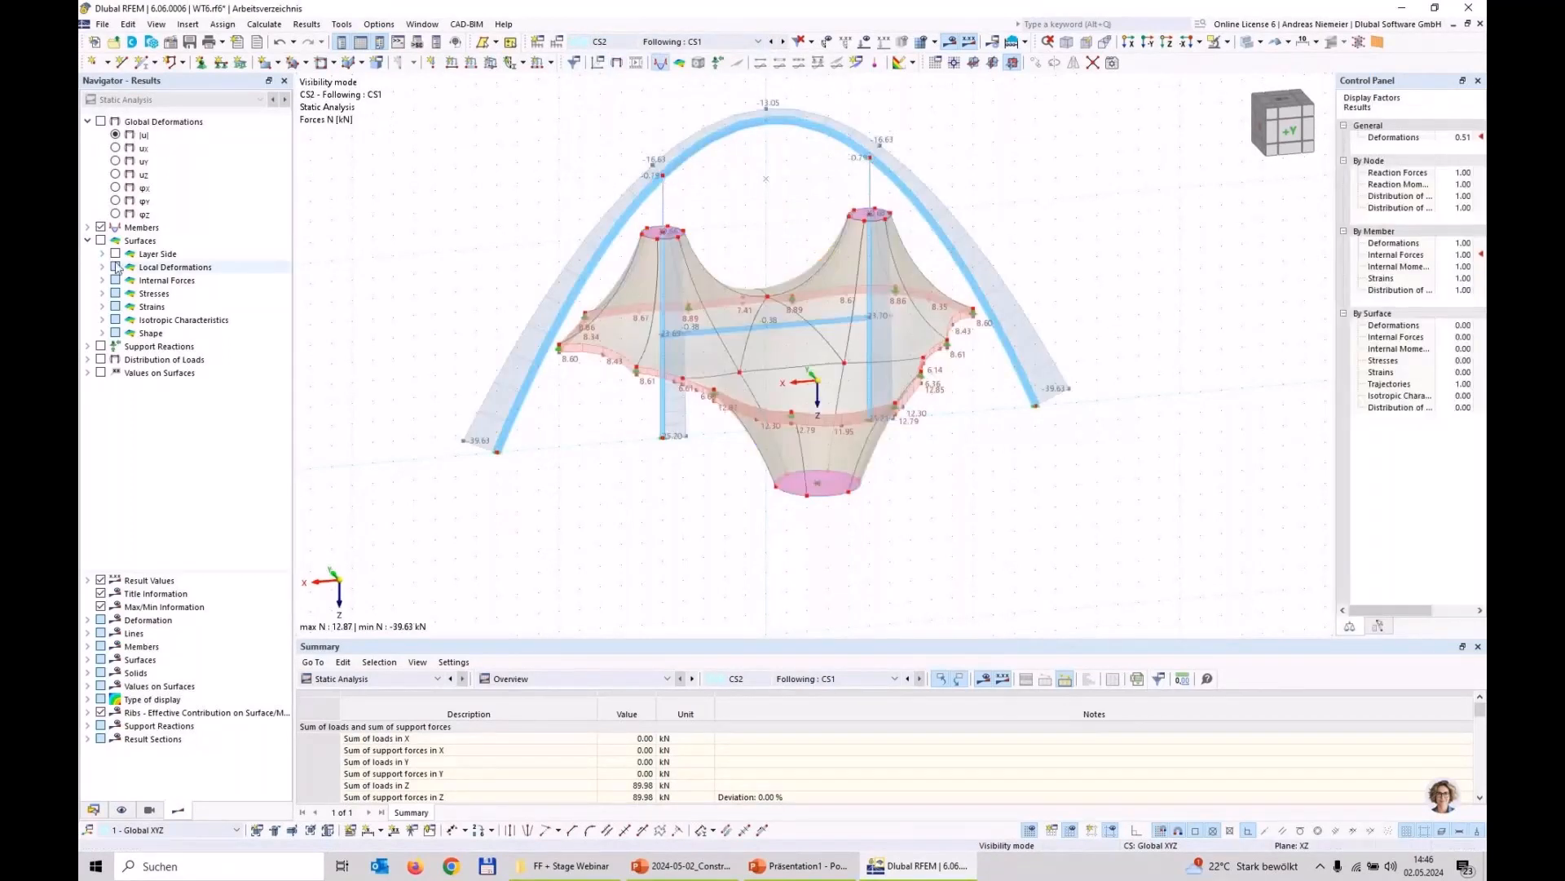
scroll(732, 228, "up", 2)
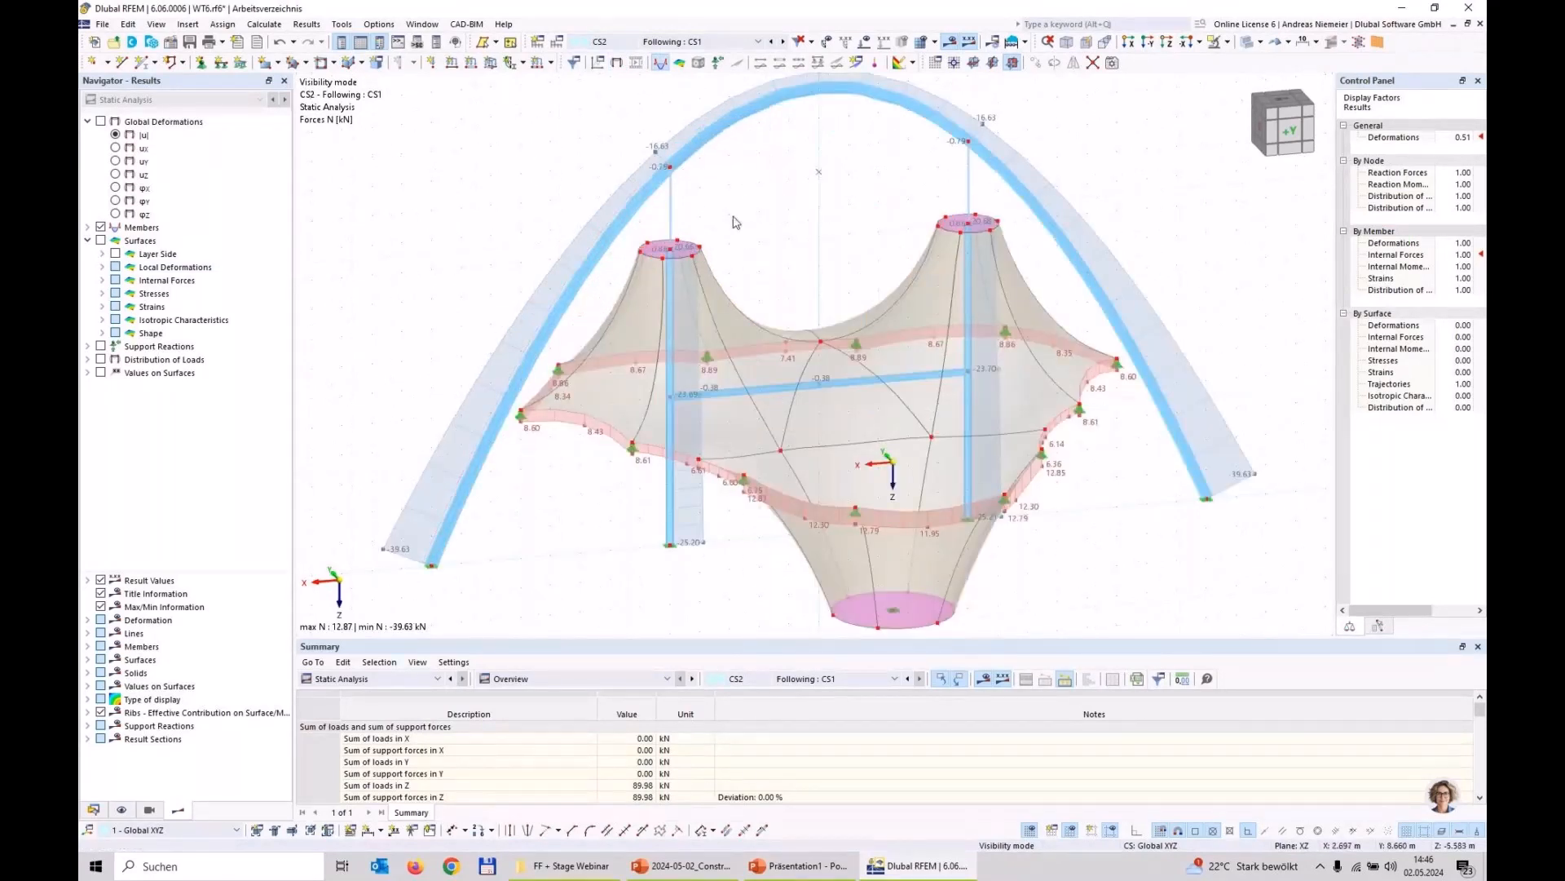
scroll(681, 559, "down", 2)
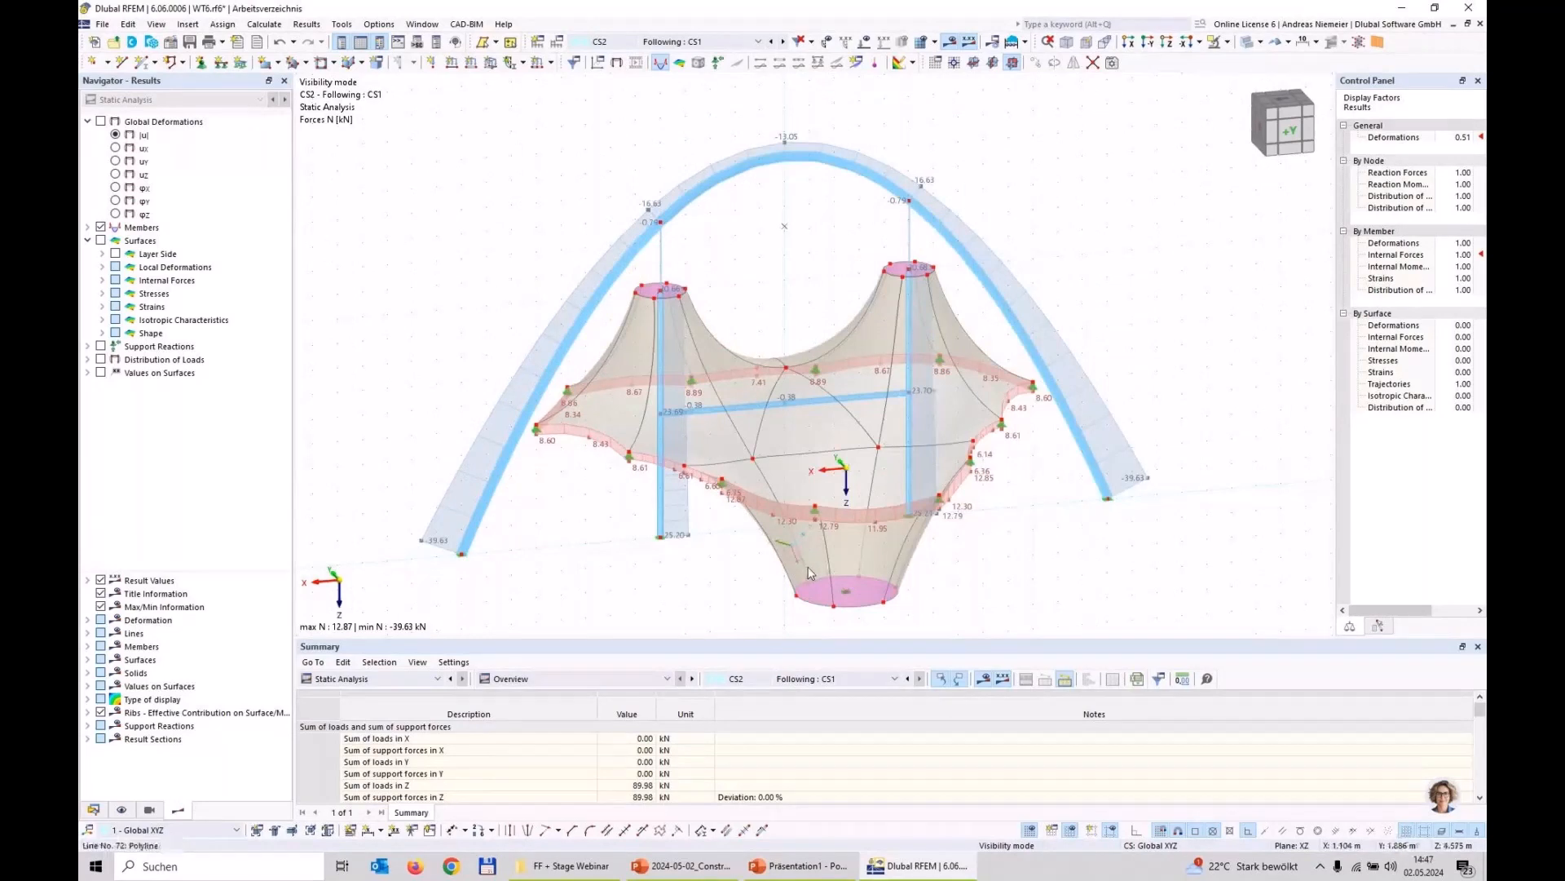
Step: Examine the membrane's basic internal forces nx and ny in CS2, then hide the surface results again
left_click(102, 280)
left_click(144, 374)
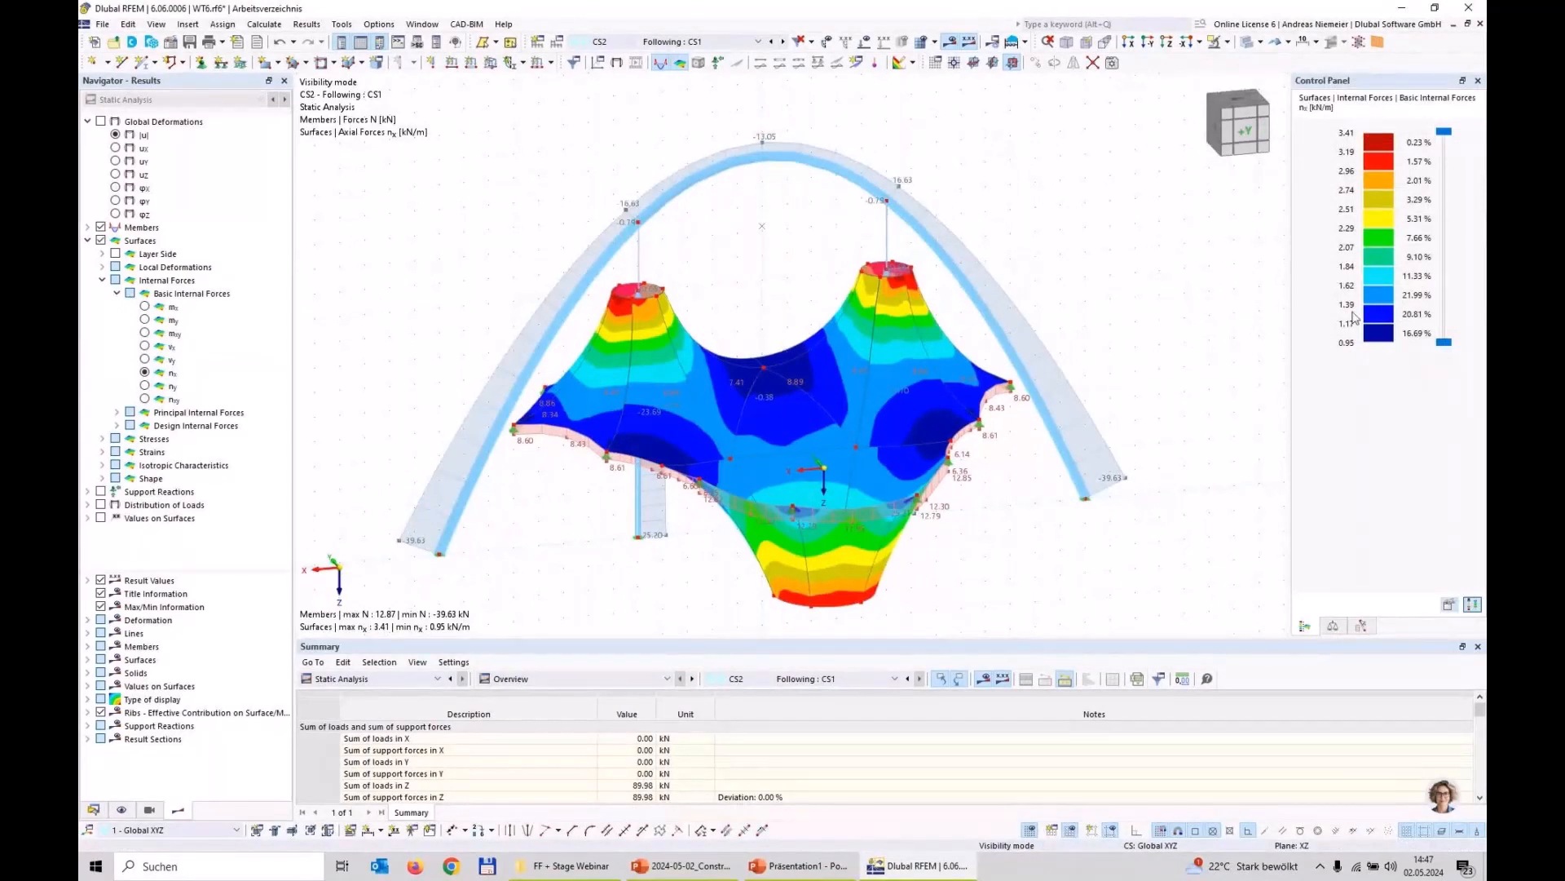
left_click(167, 386)
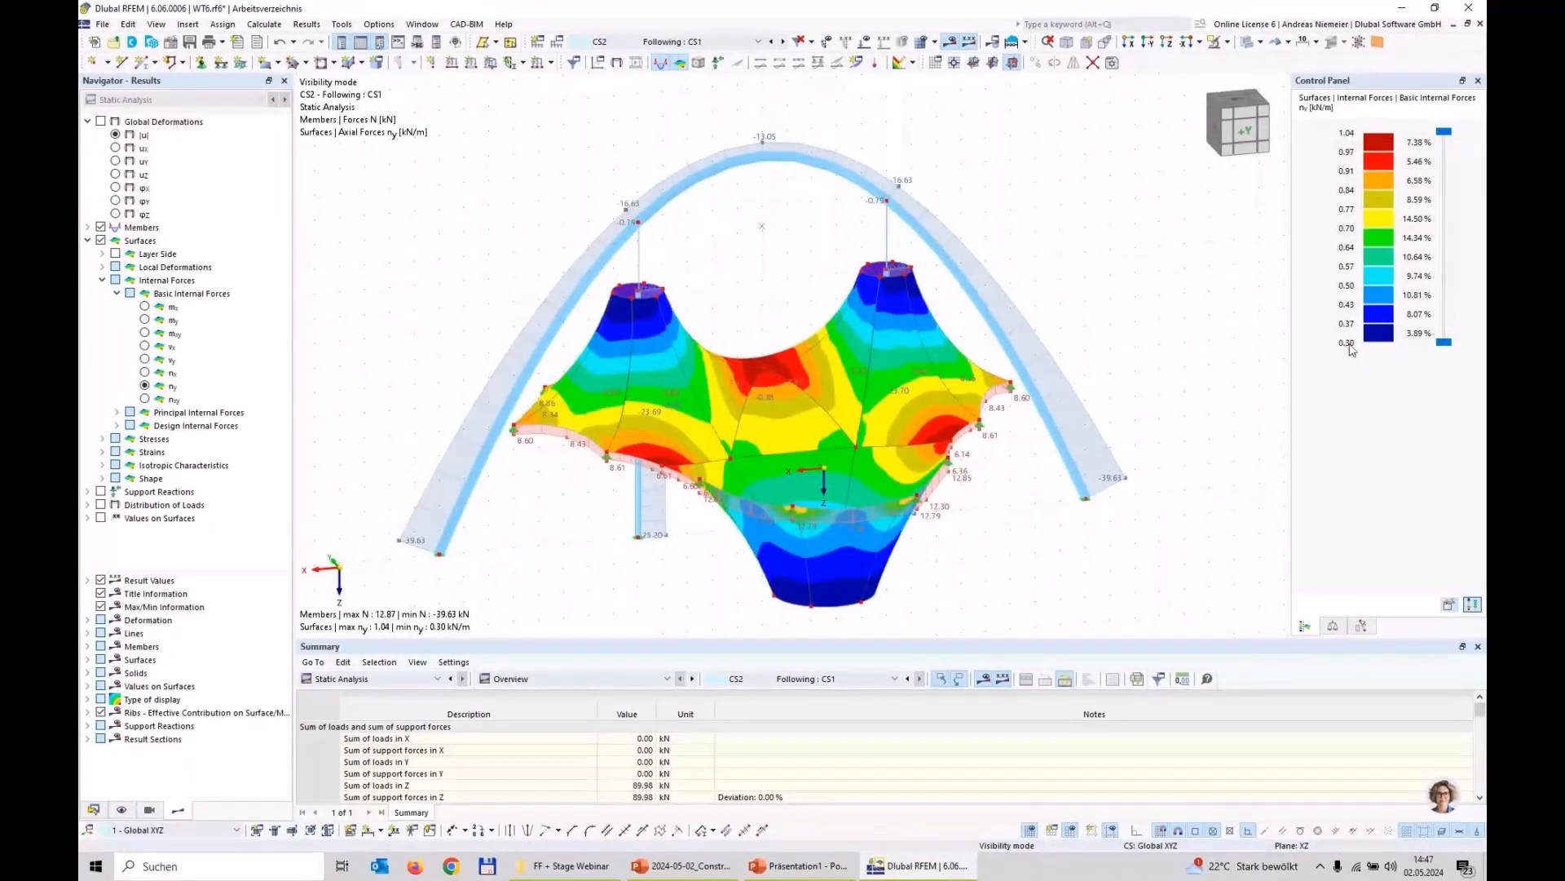
scroll(647, 567, "down", 2)
middle_click_drag(647, 567, 610, 497)
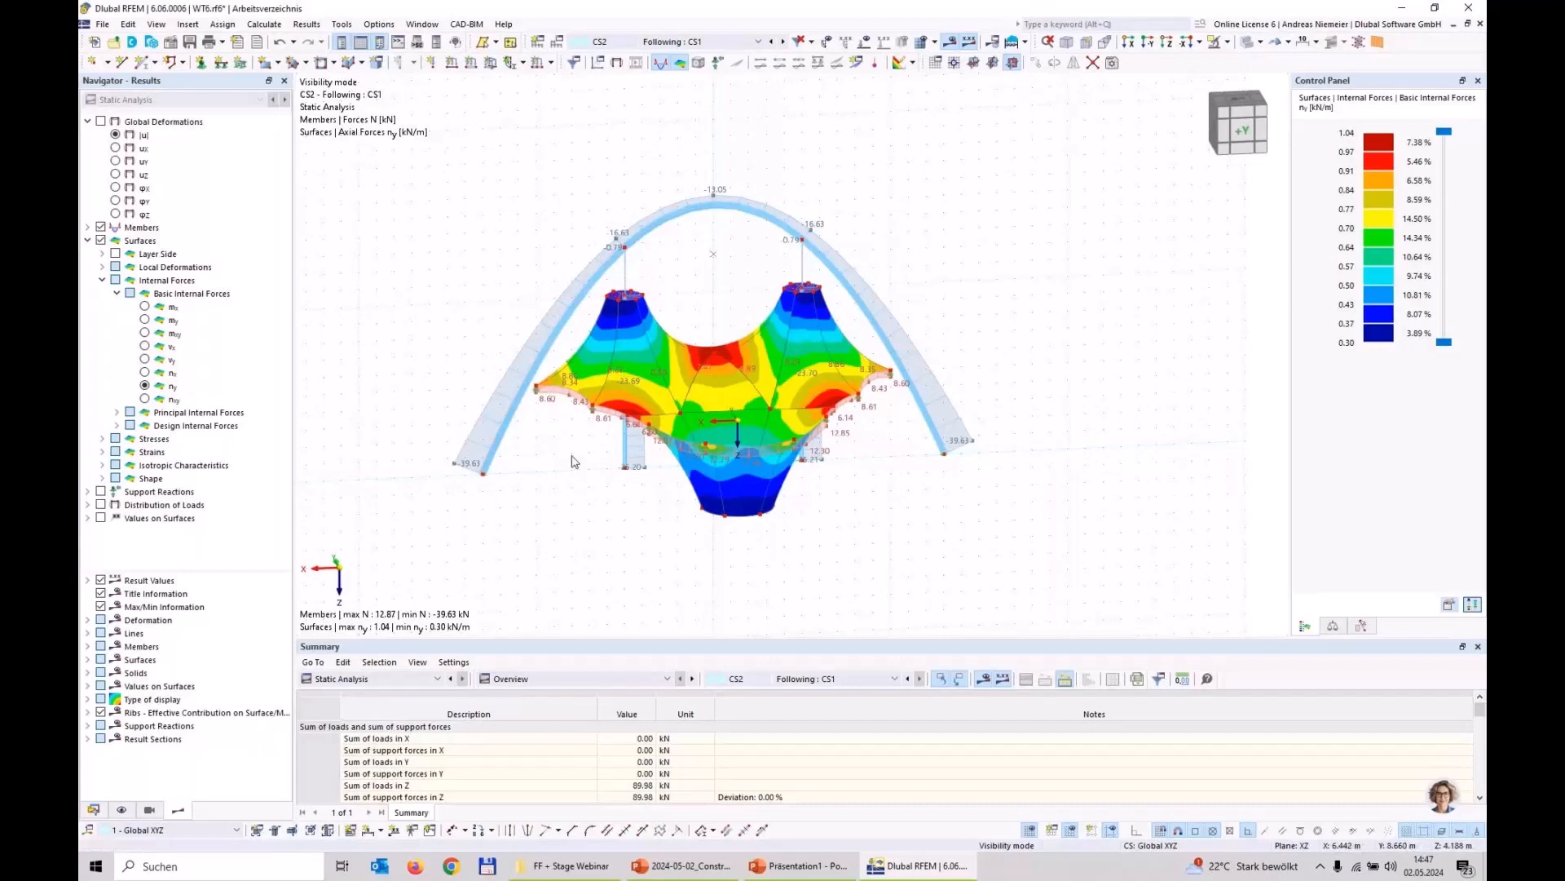
mouse_move(729, 469)
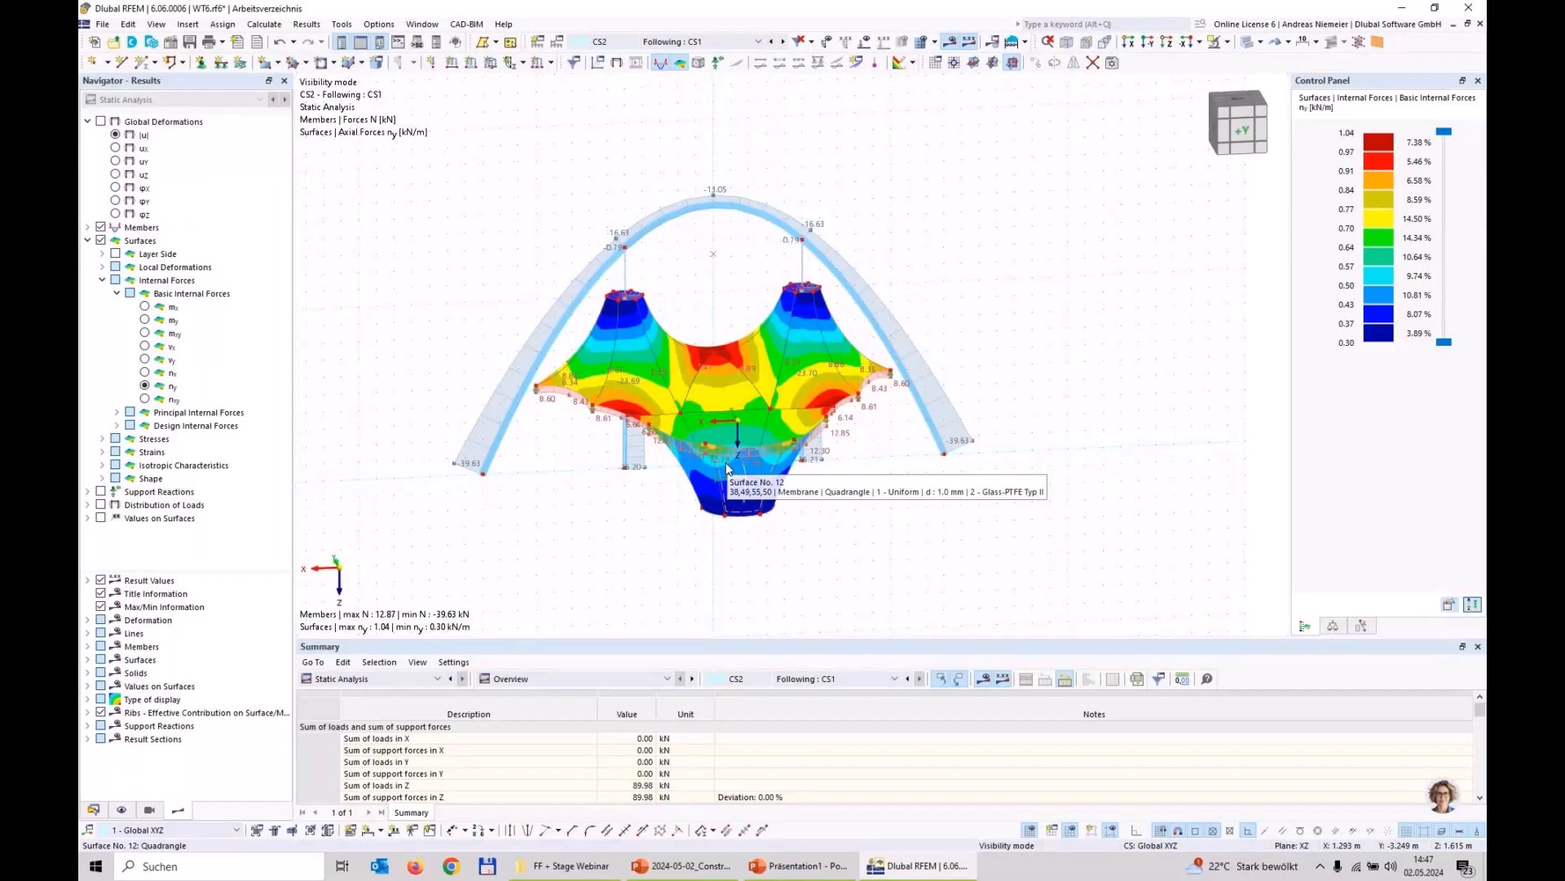
scroll(500, 510, "up", 1)
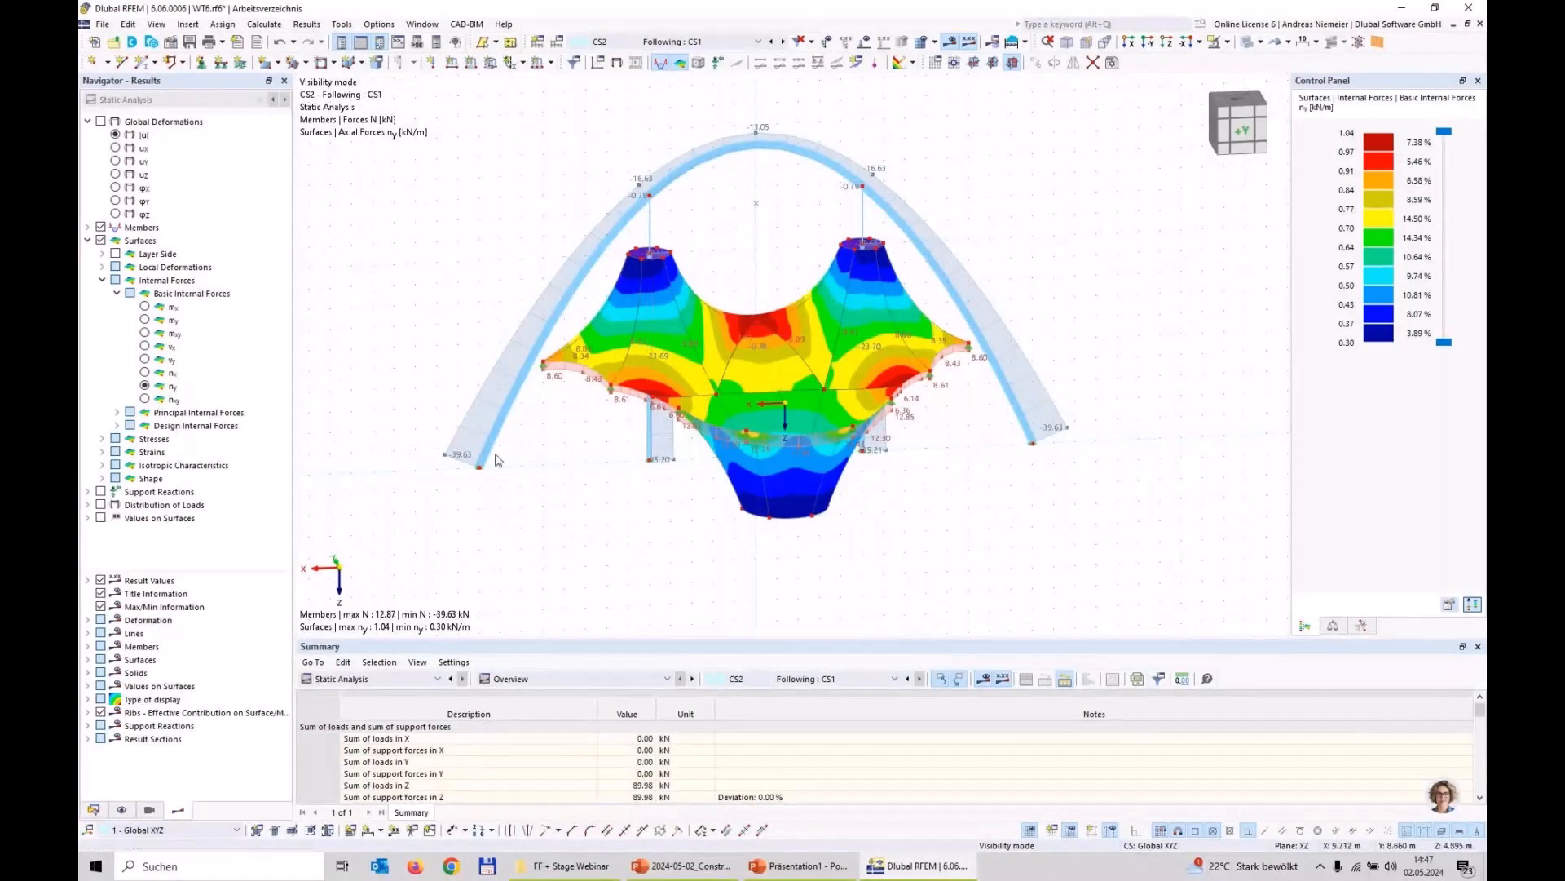
left_click(102, 240)
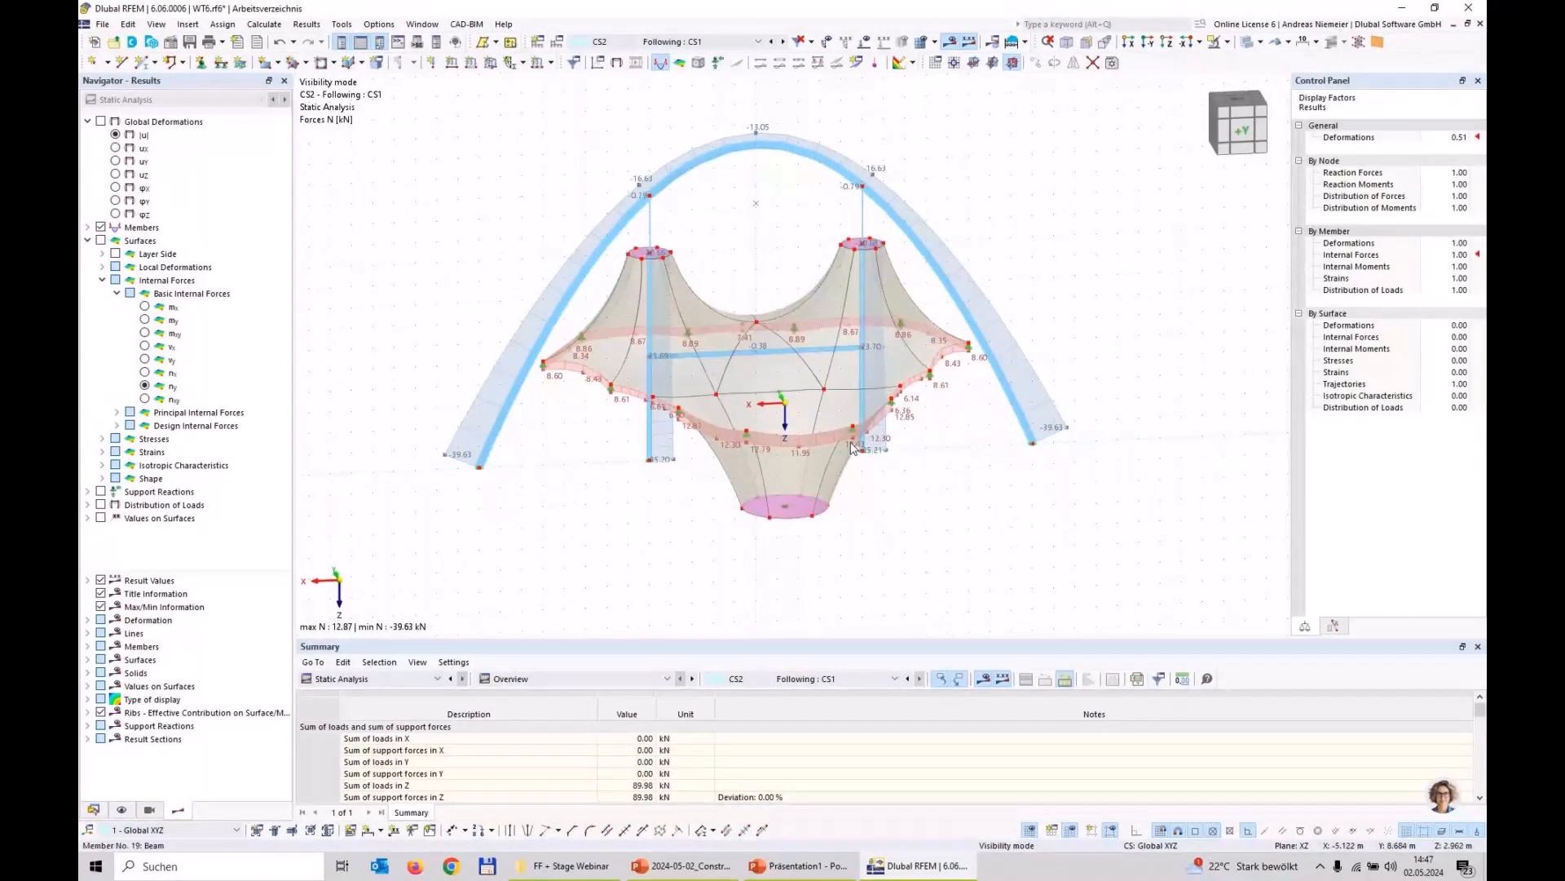
middle_click_drag(600, 515, 647, 496)
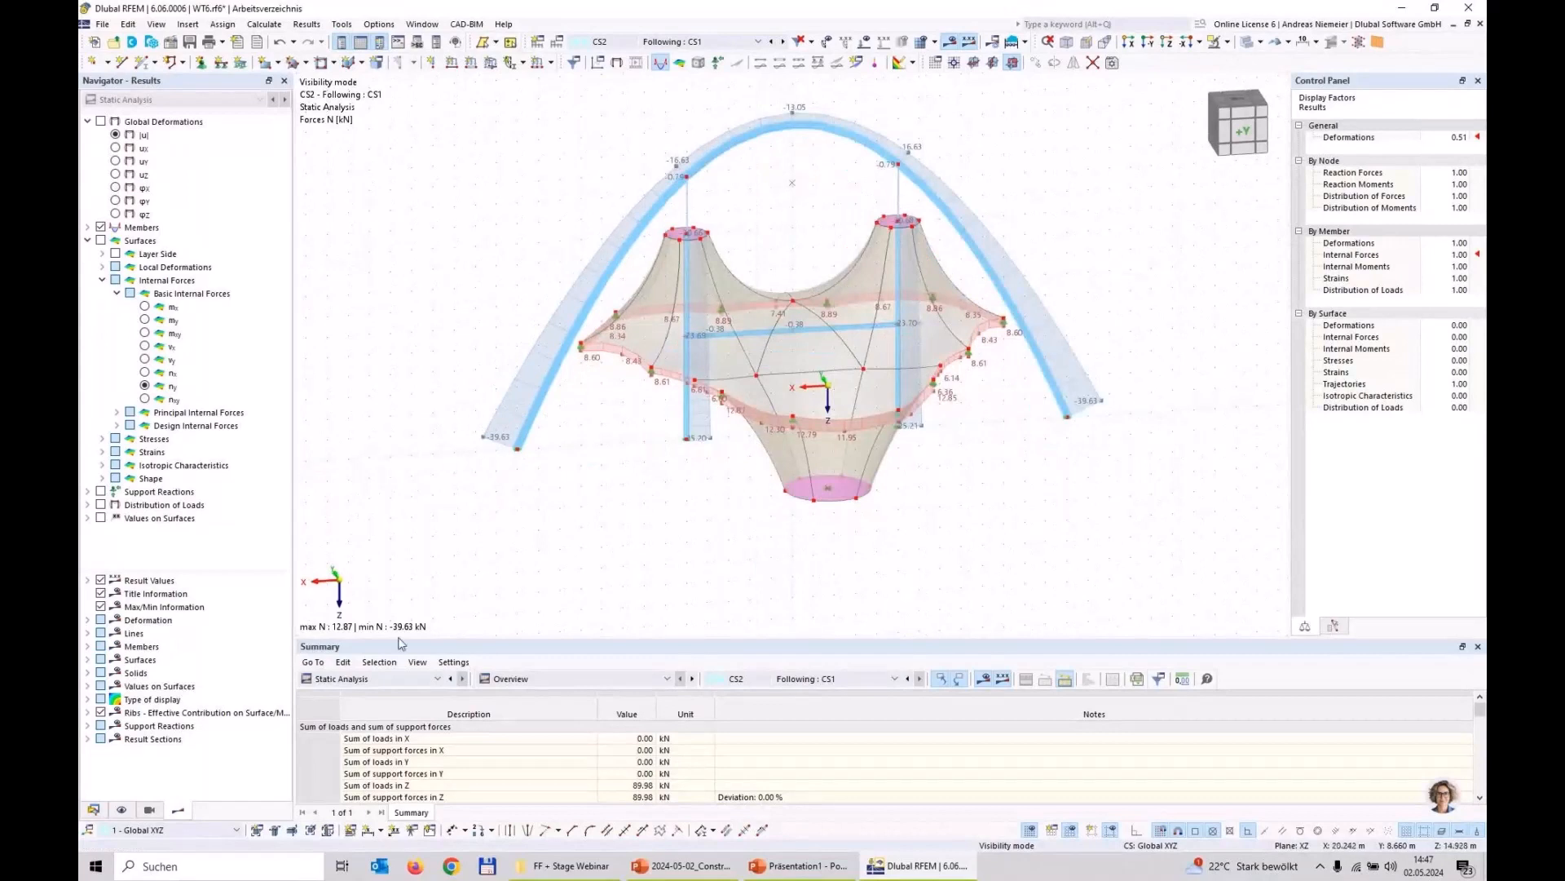
Step: Create a new permanent load case LC3 named Press
left_click(94, 809)
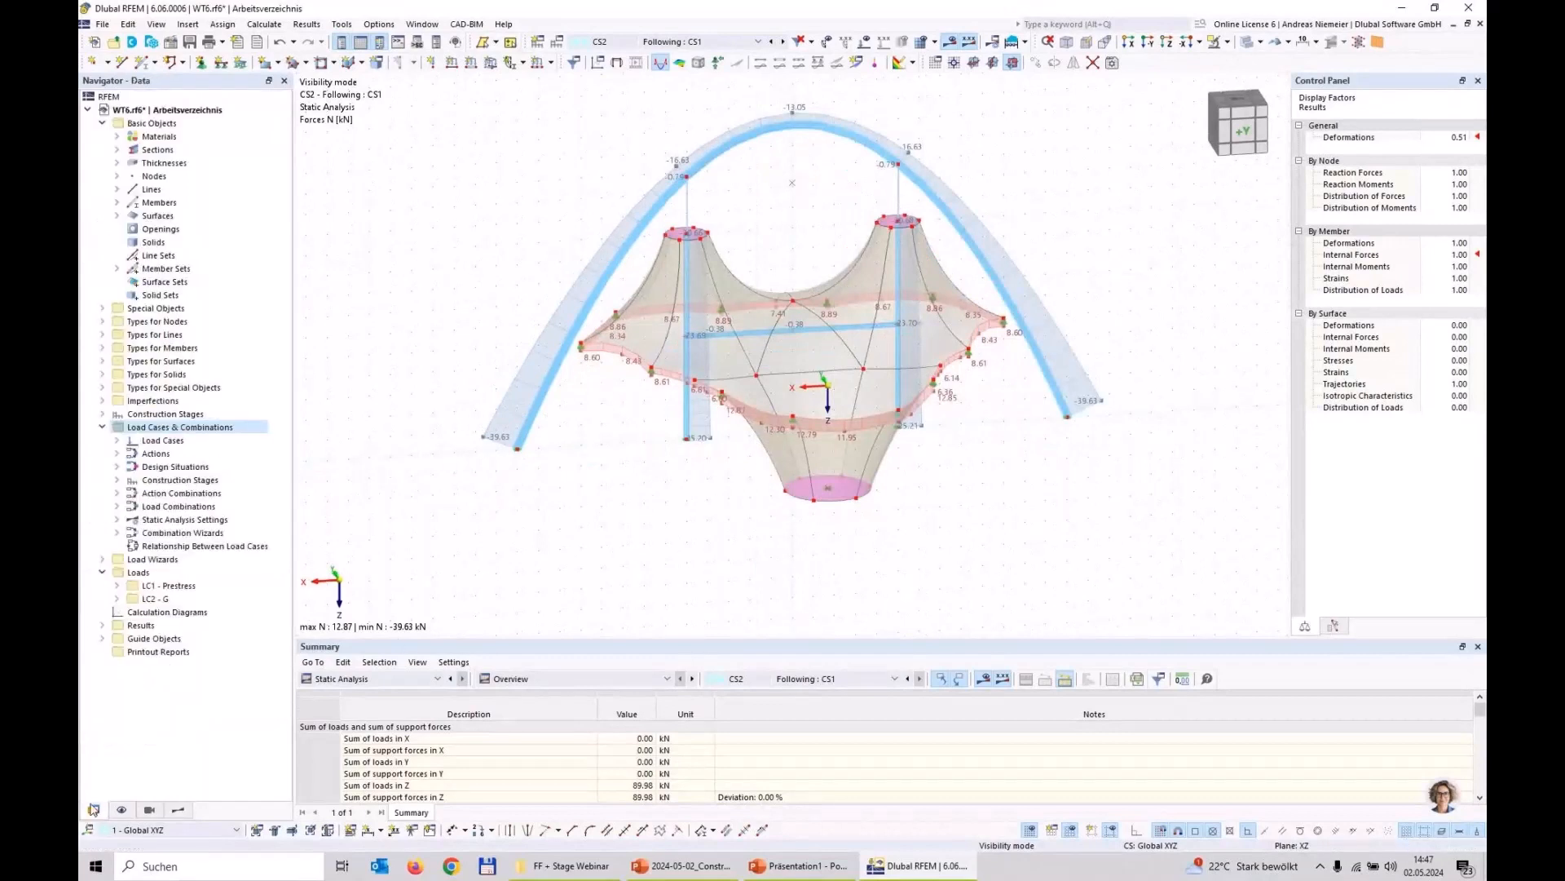
right_click(178, 442)
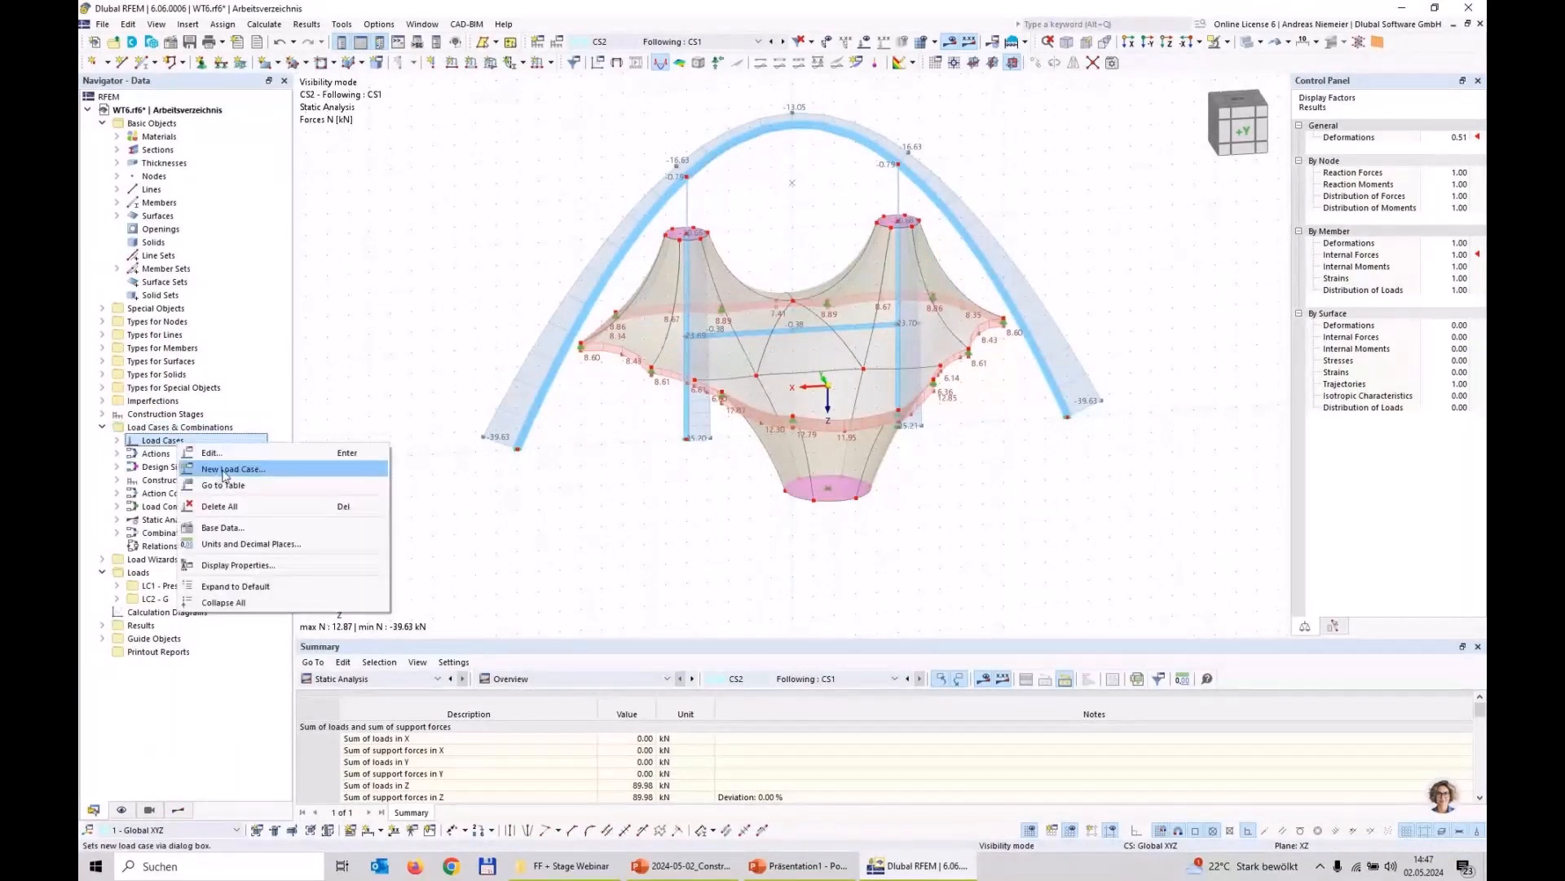
left_click(225, 471)
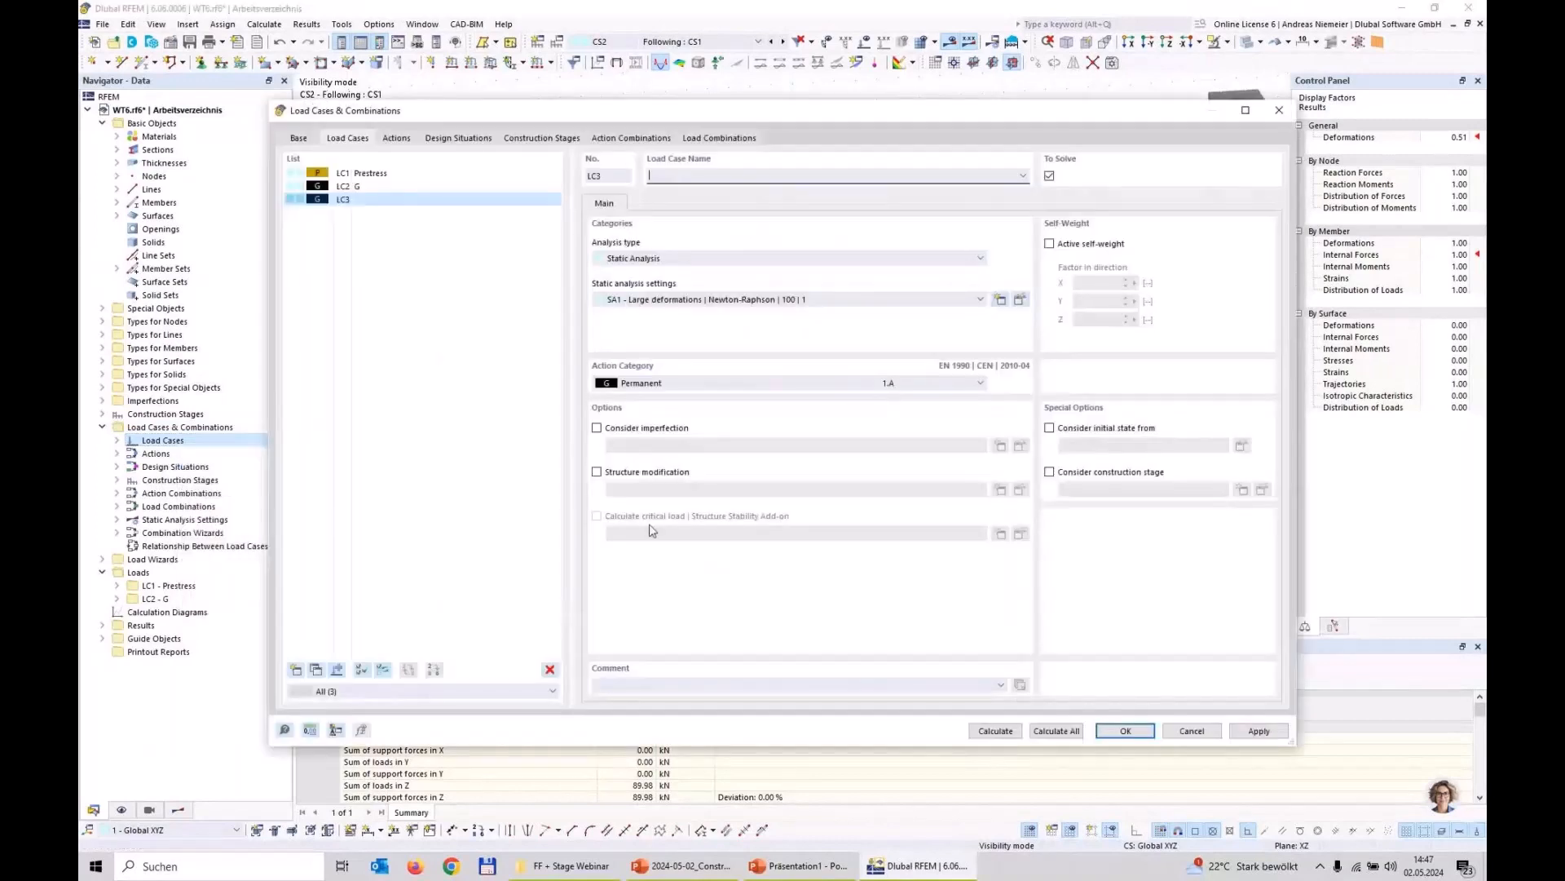
type("Press")
left_click(1125, 731)
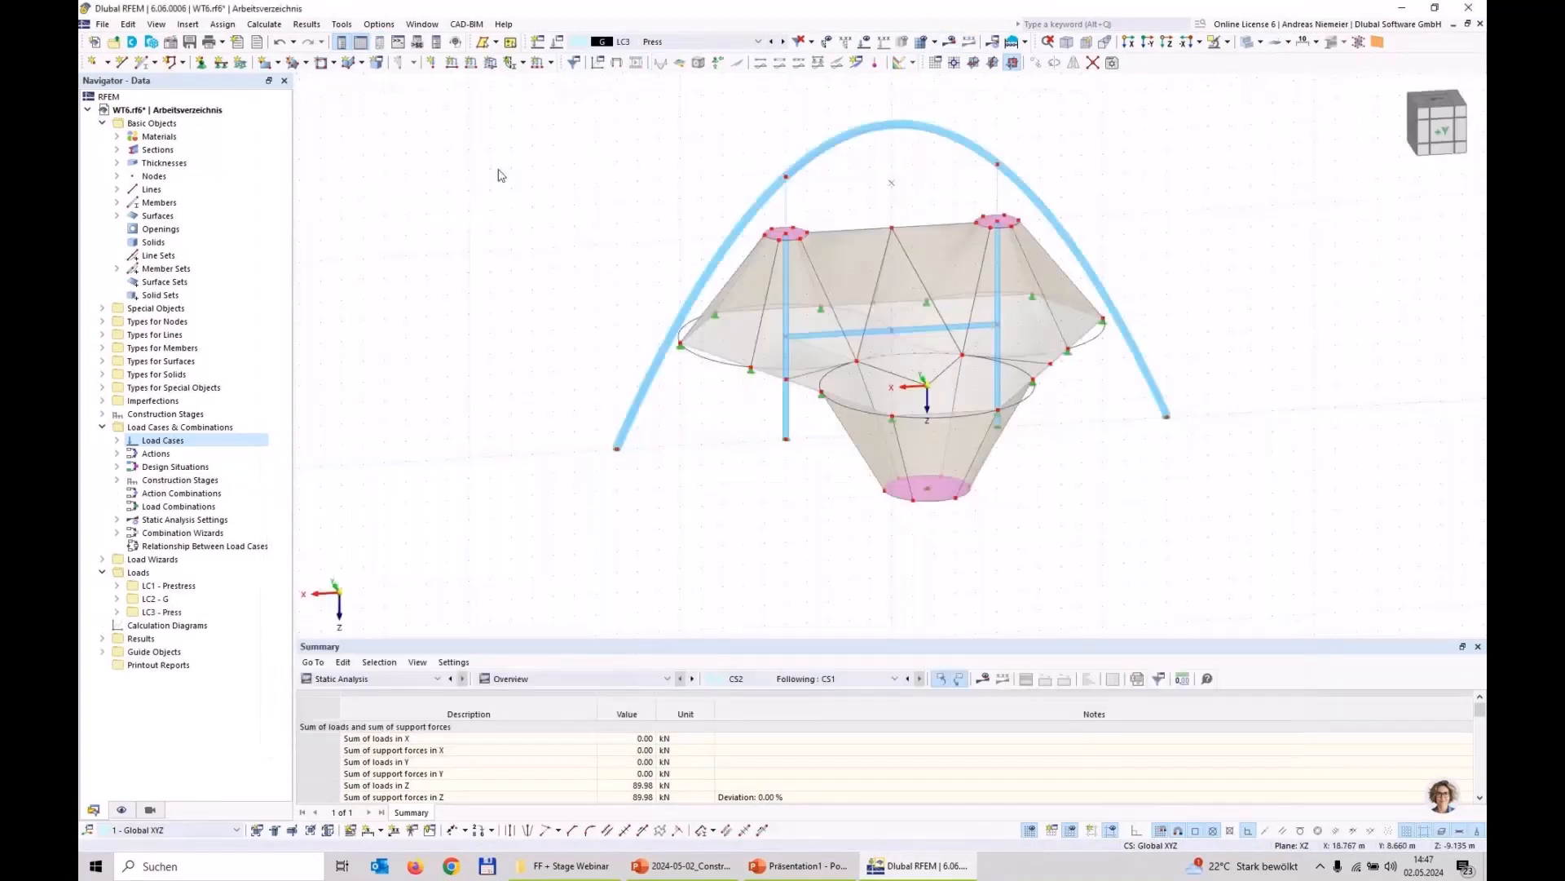
Step: Apply an imposed nodal deformation uz of -2 mm in LC3 to both arch base supports, nodes 56,57
left_click(551, 65)
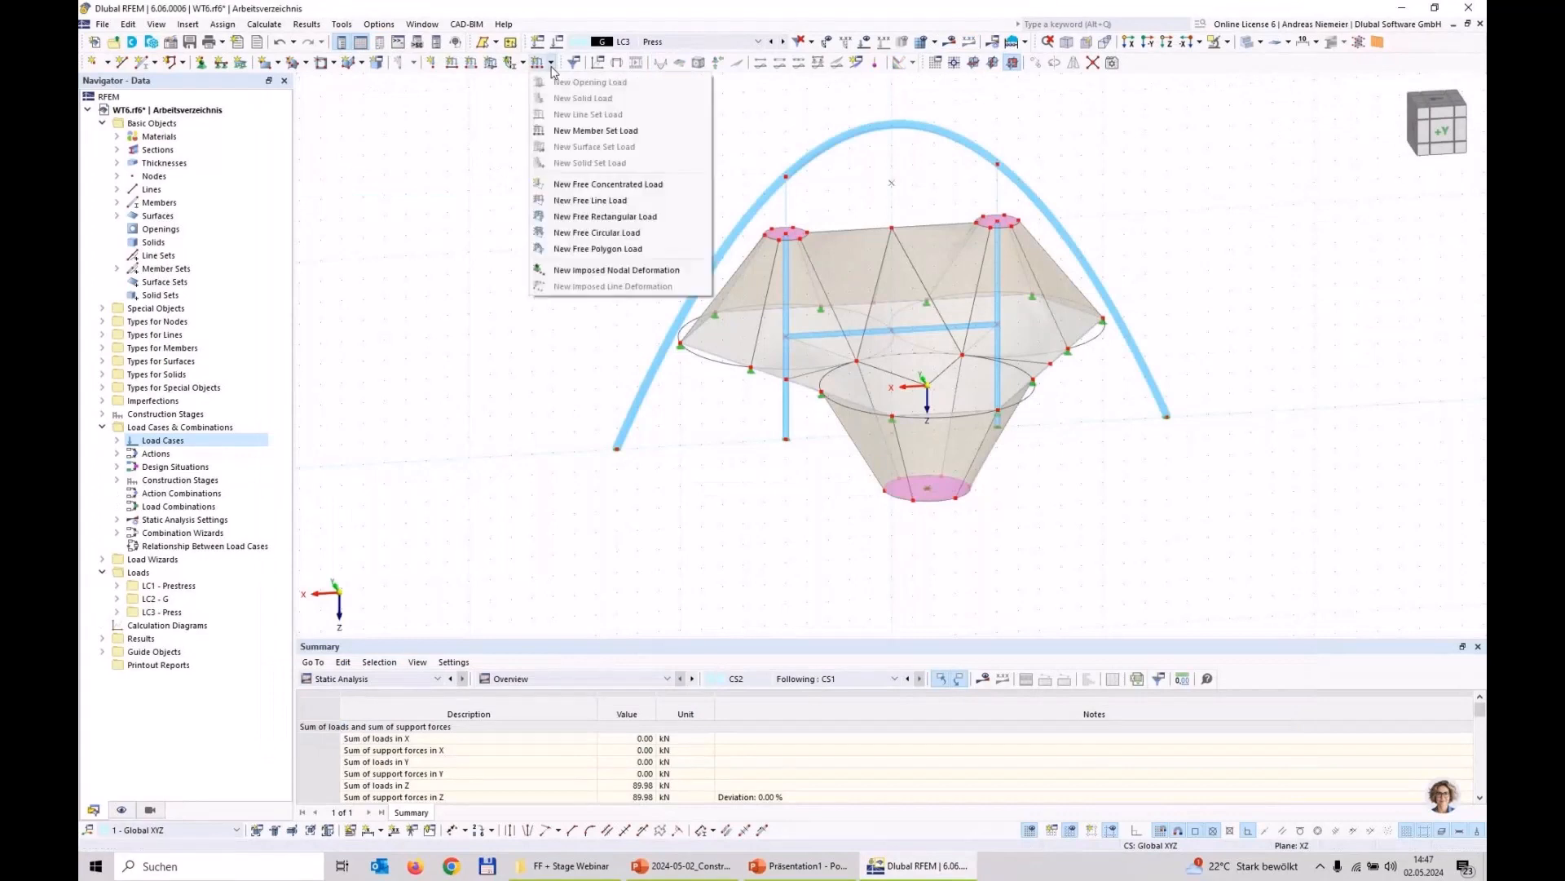
left_click(596, 272)
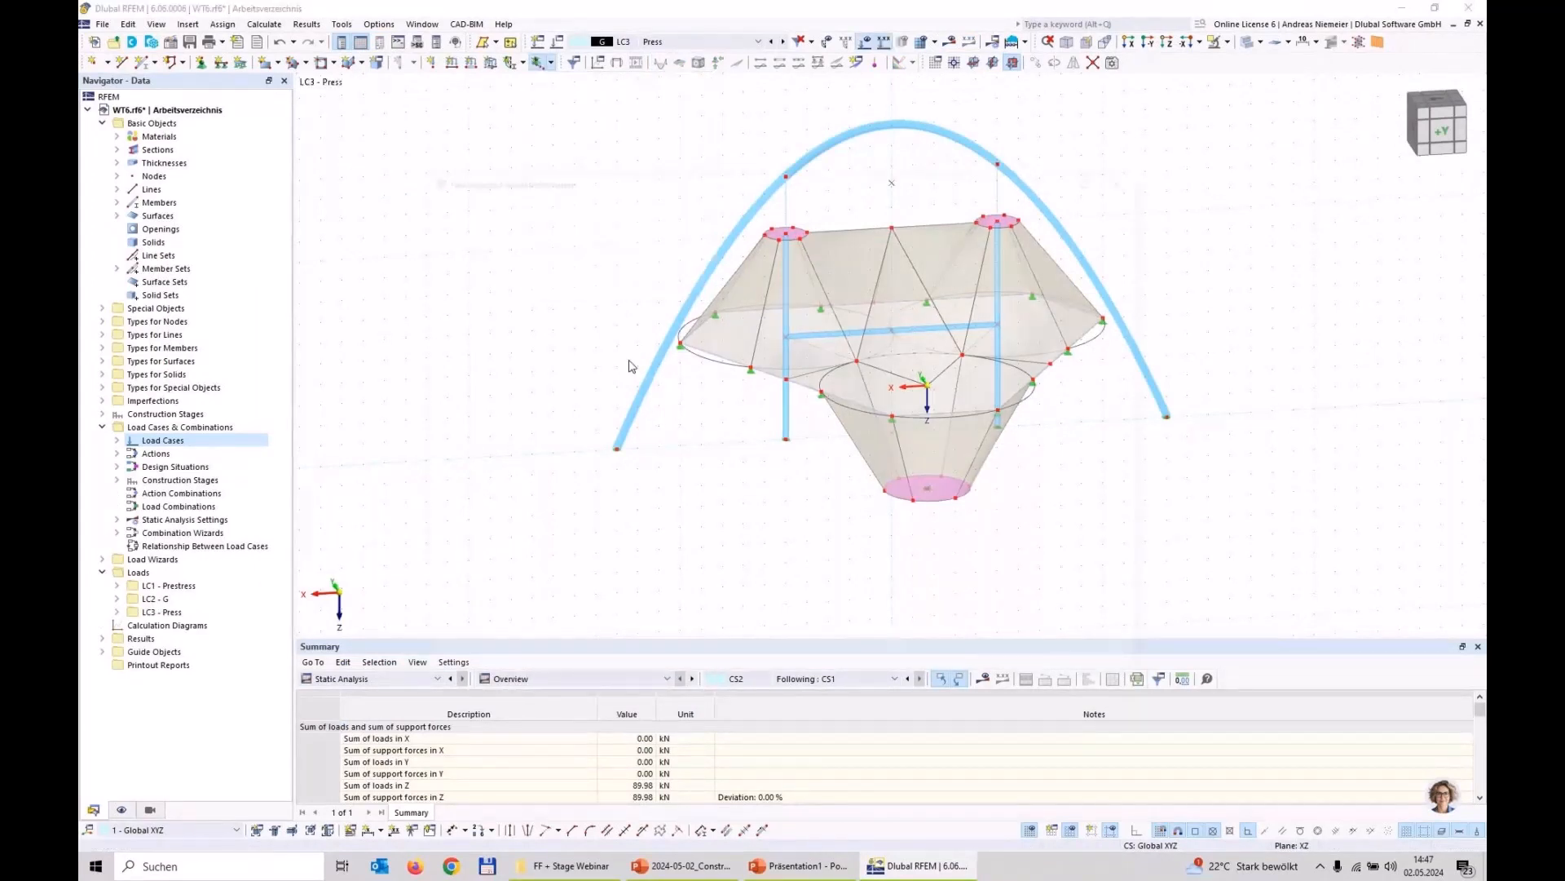
left_click(483, 337)
type("-2")
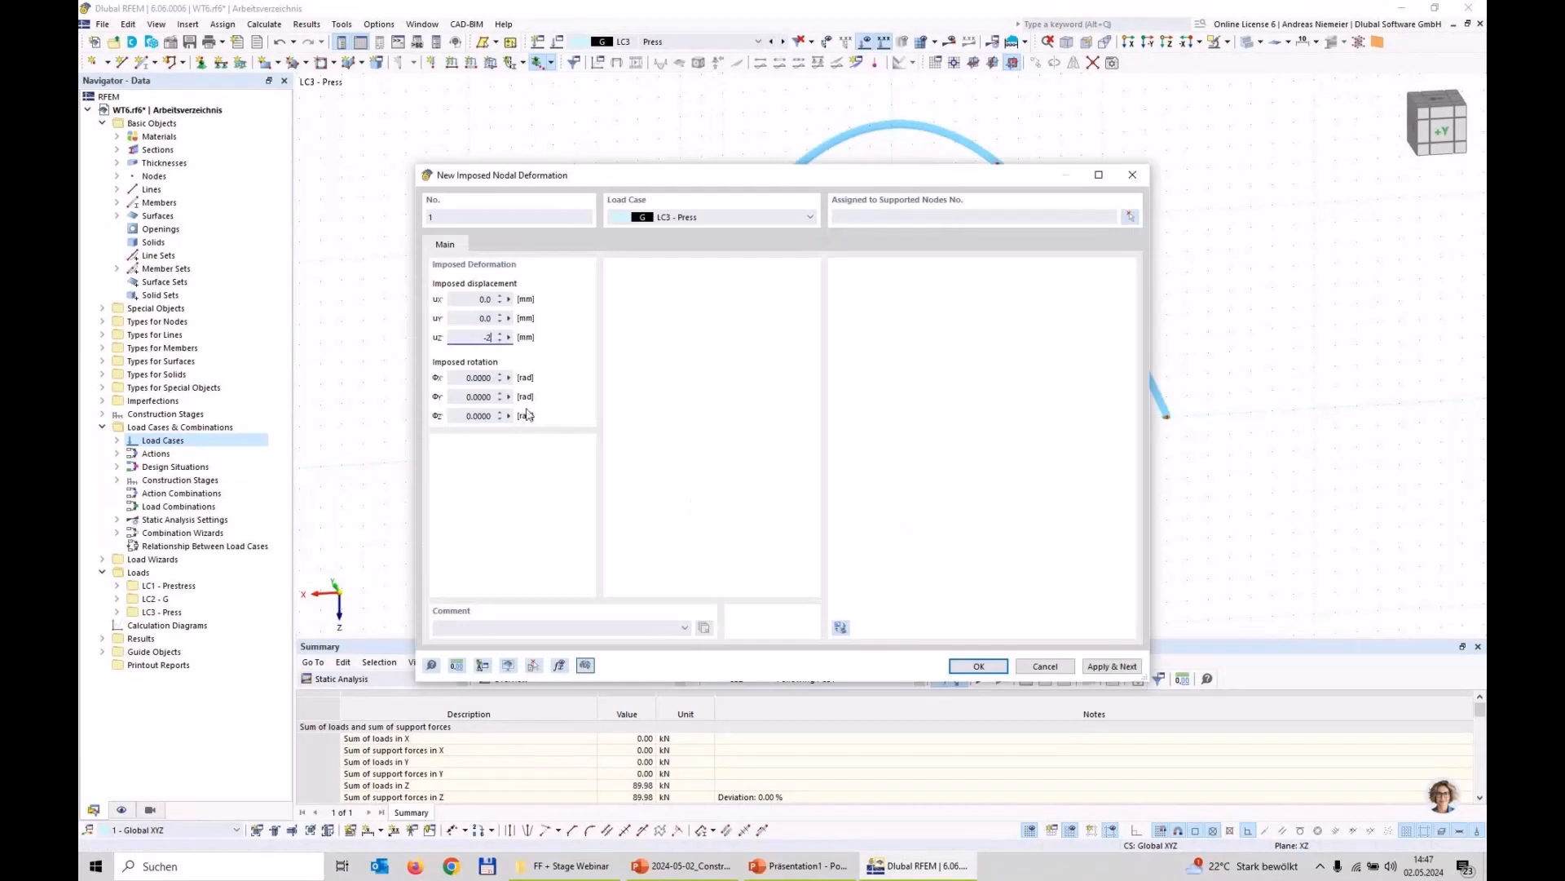
left_click(978, 666)
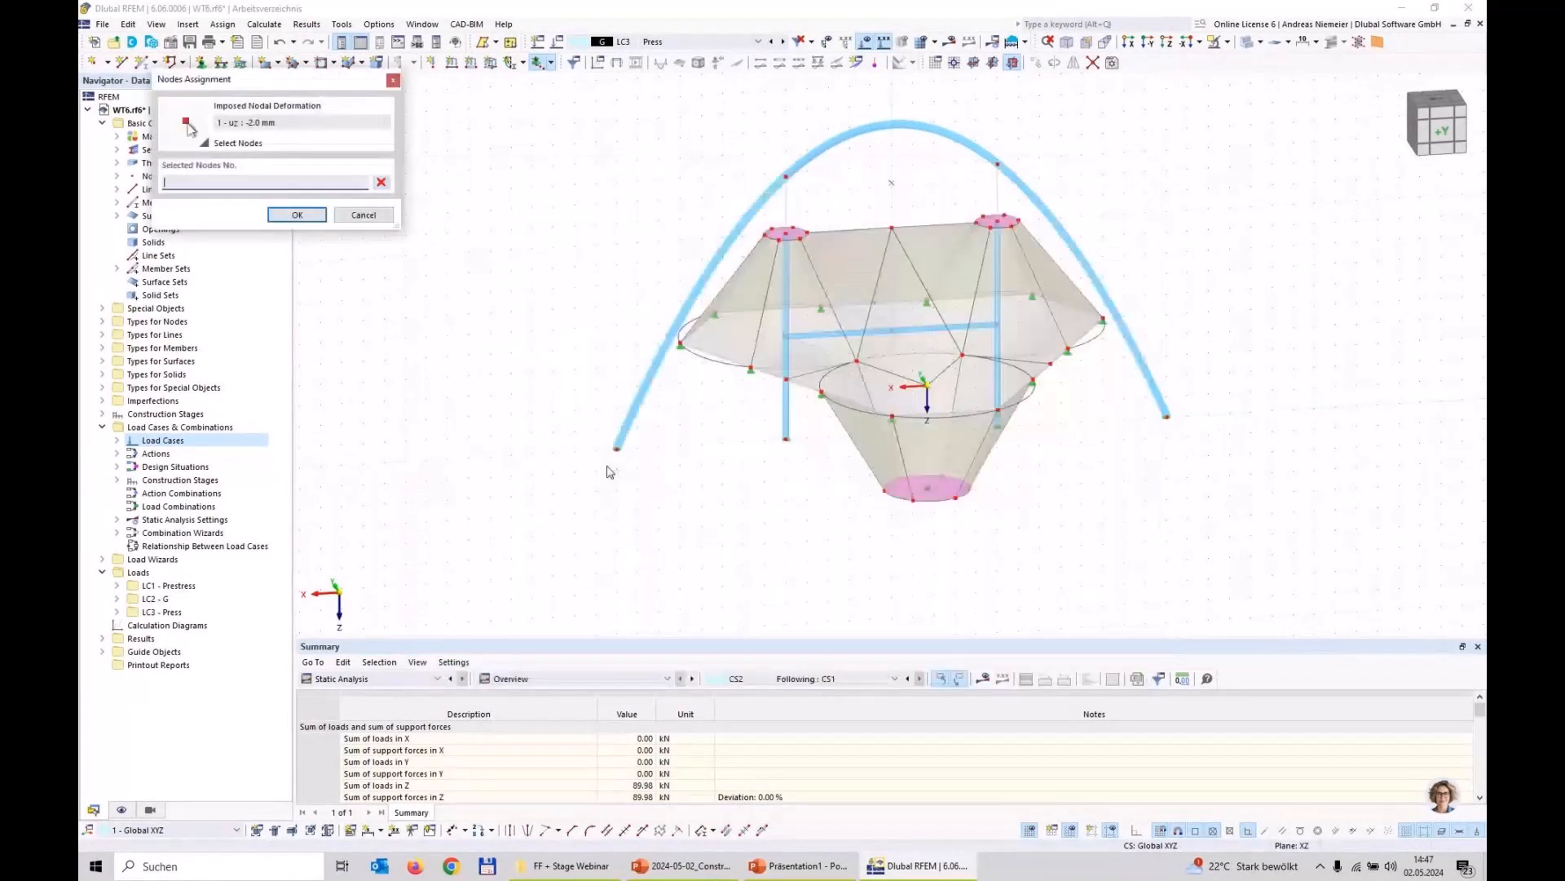
left_click_drag(601, 427, 676, 473)
left_click_drag(1122, 389, 1233, 451)
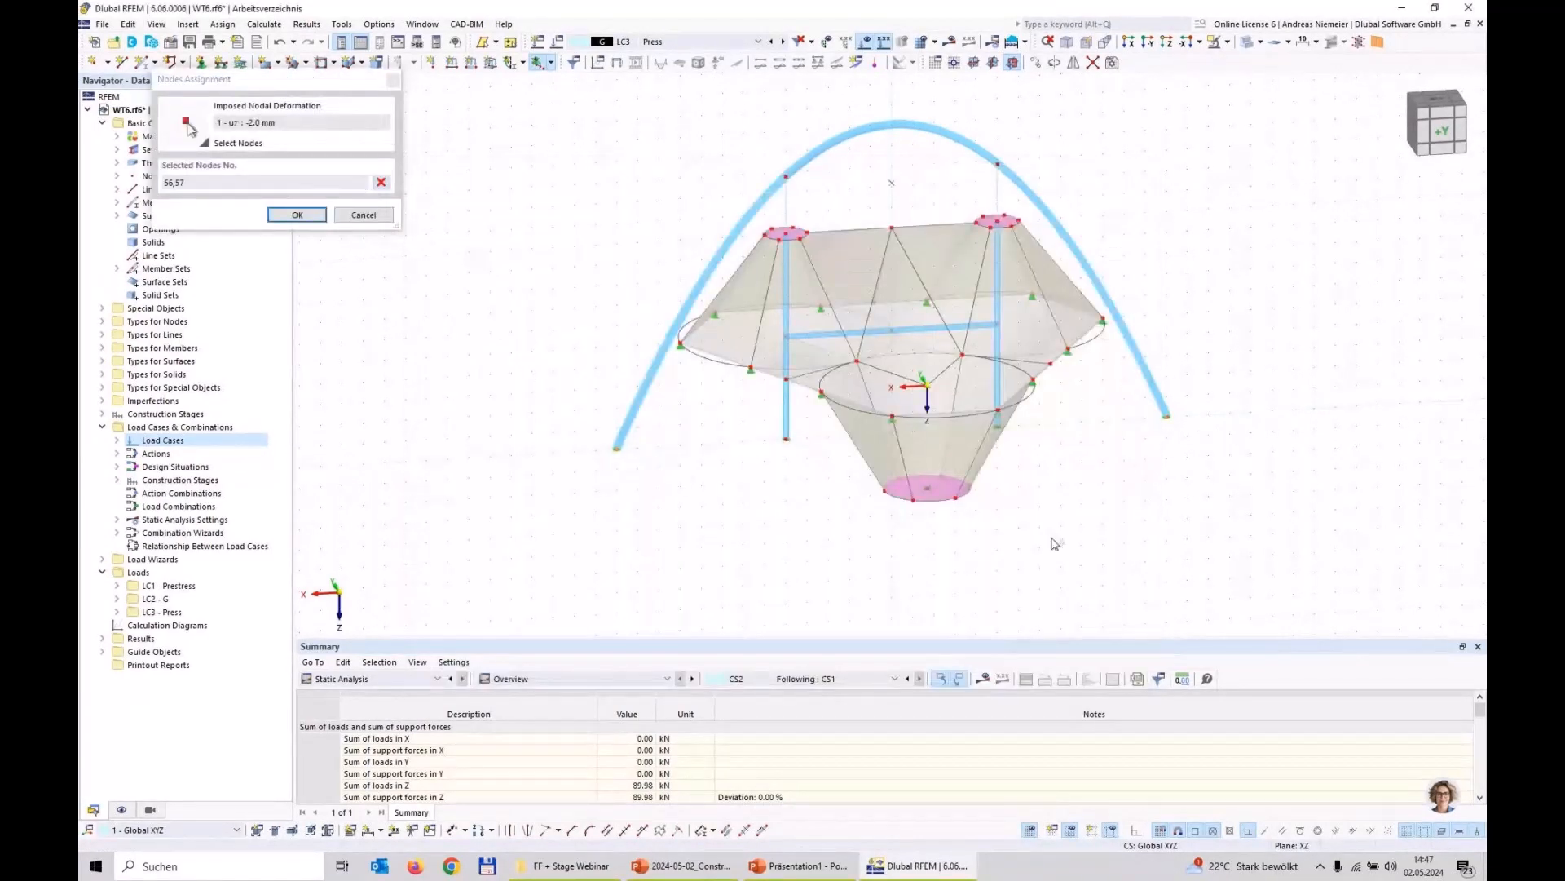
left_click(297, 215)
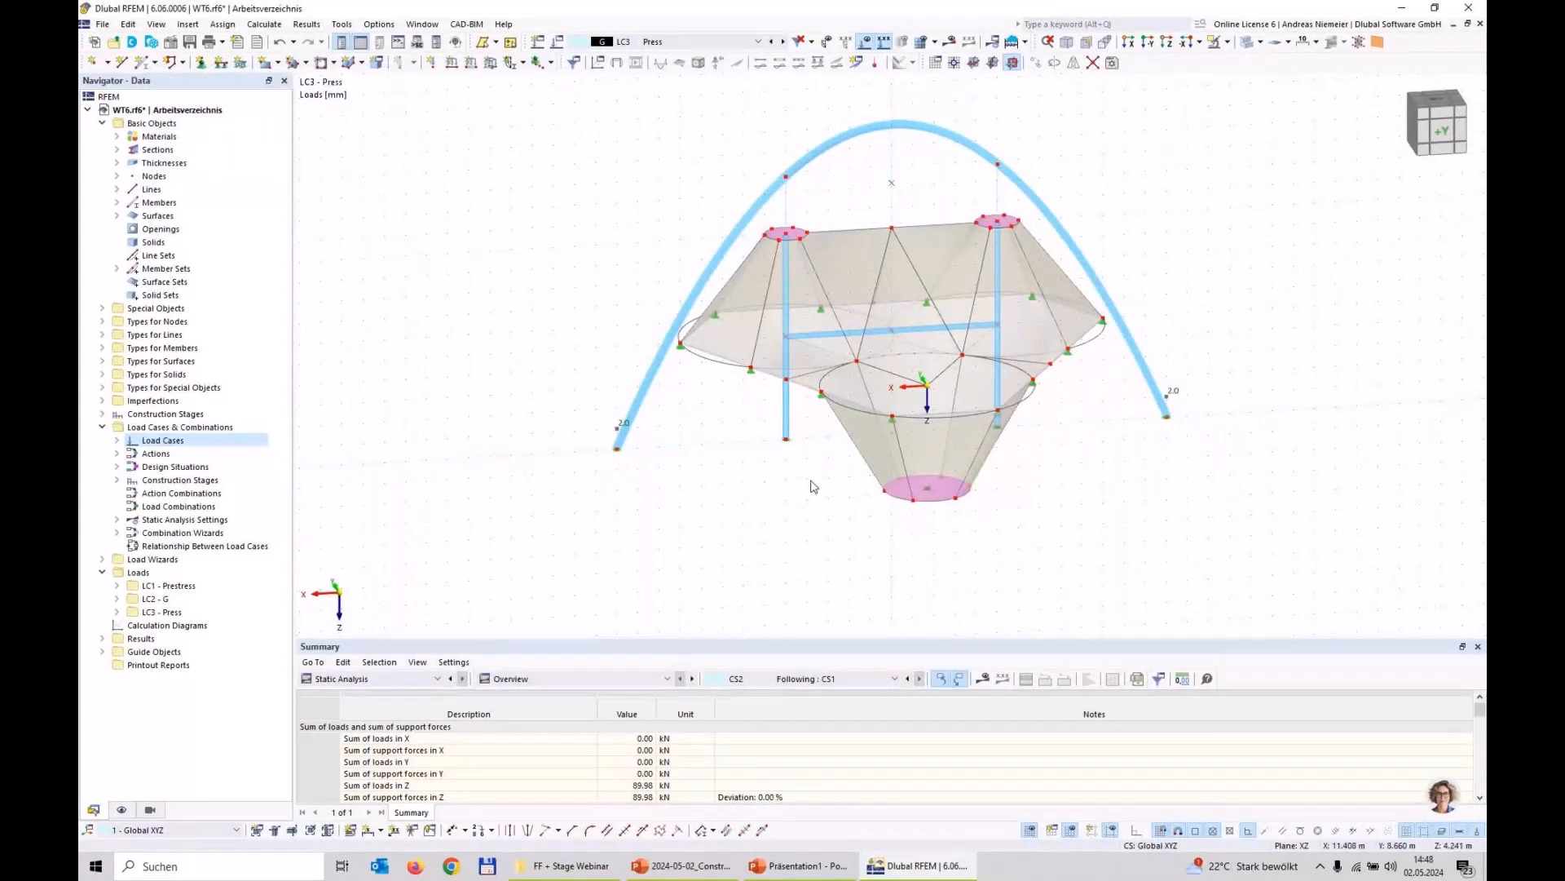
Step: Create construction stage CS3 continuing from CS2 and assign load case LC3 Press to it
double_click(191, 418)
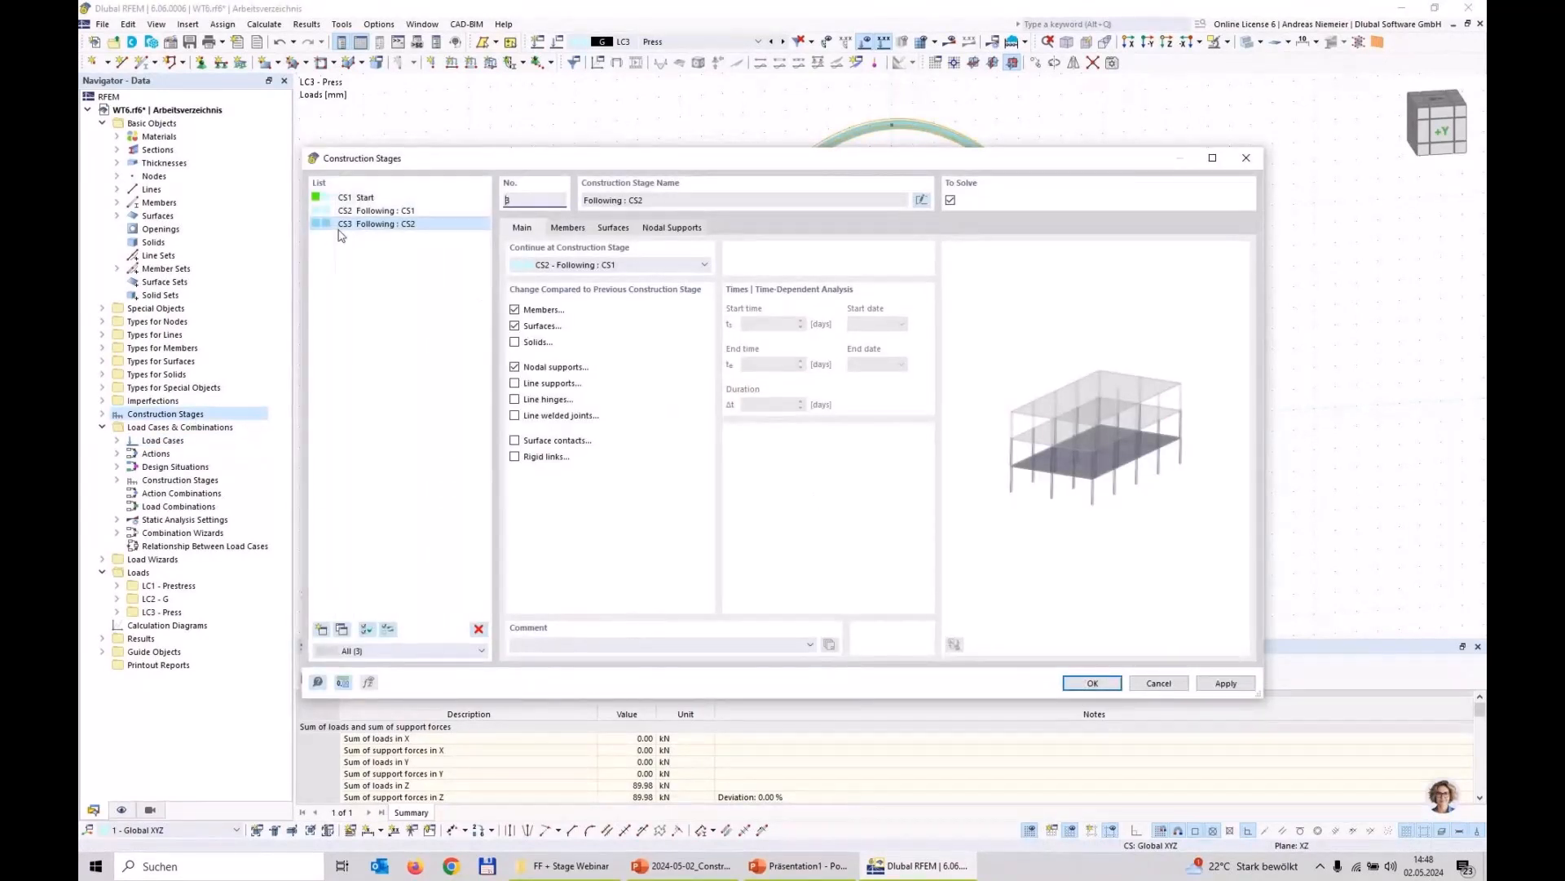
left_click(1108, 690)
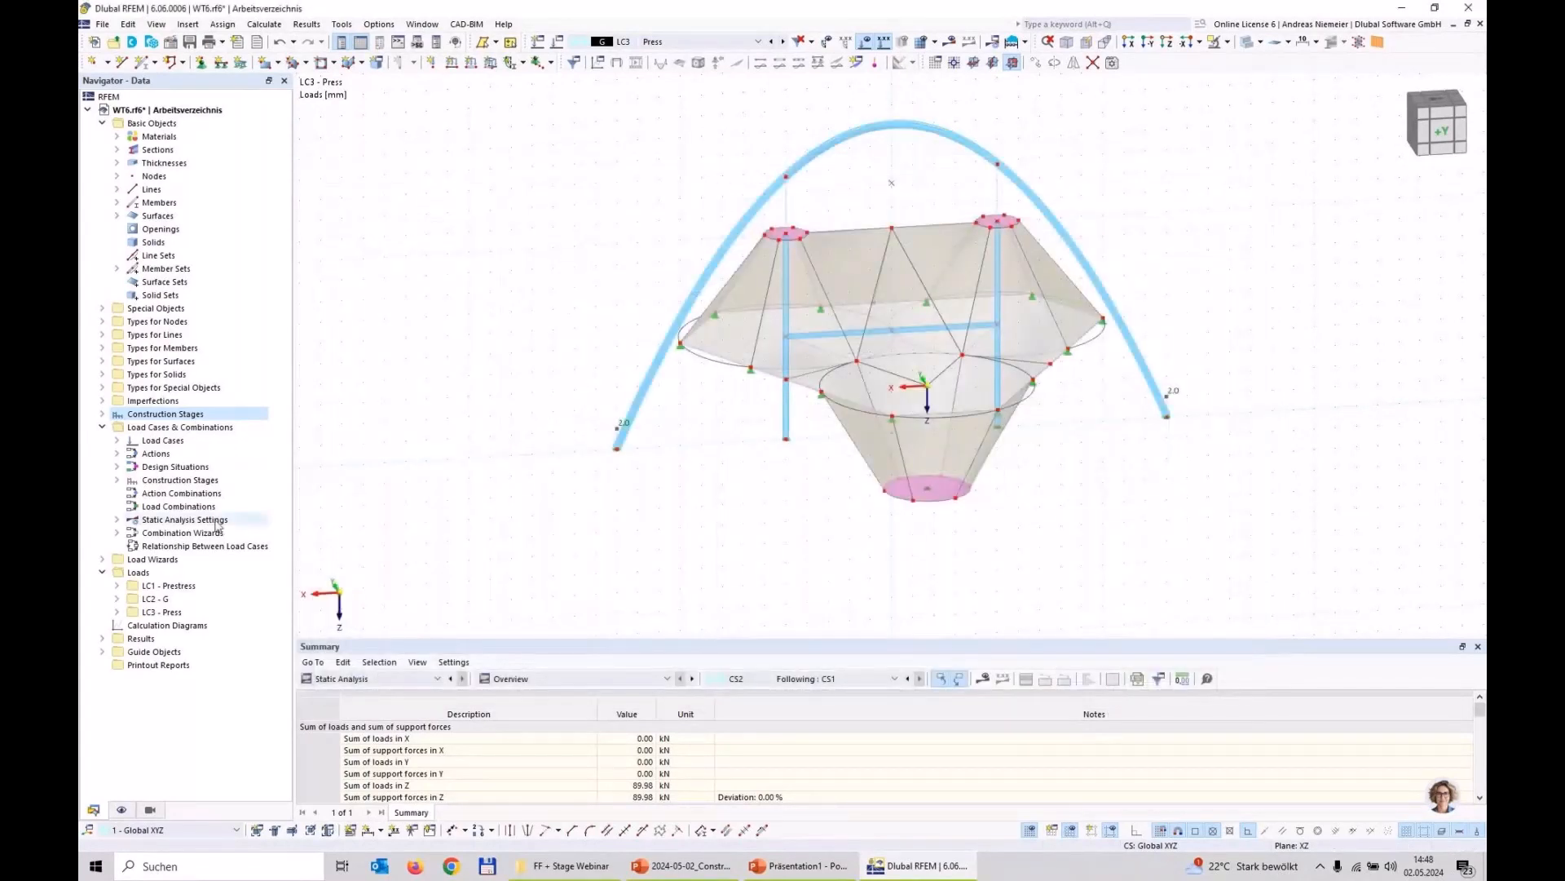
right_click(196, 428)
left_click(244, 442)
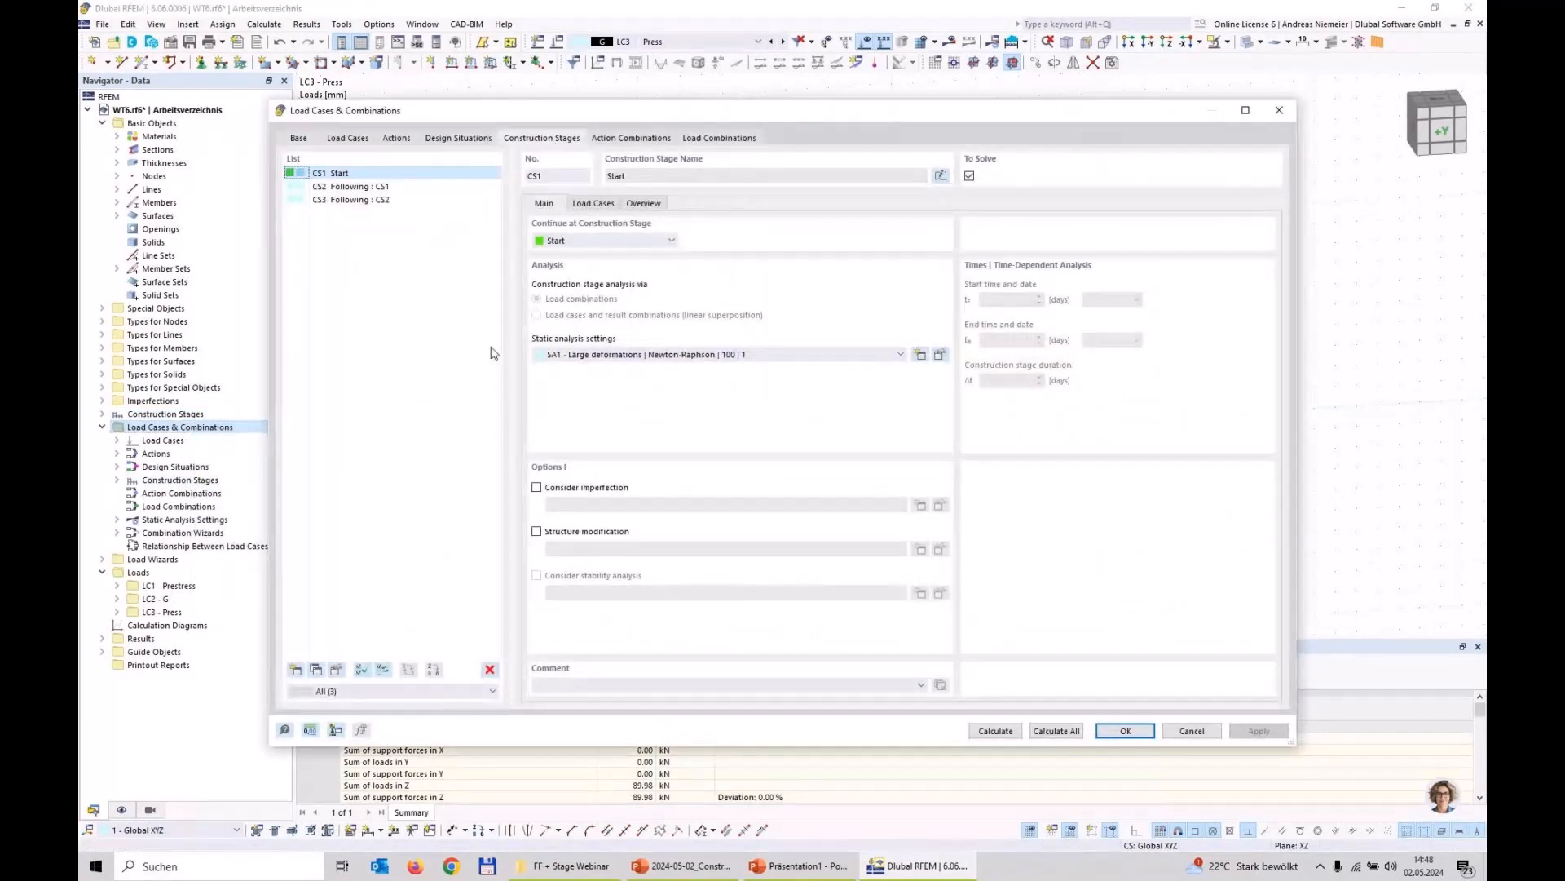
left_click(375, 201)
left_click(599, 204)
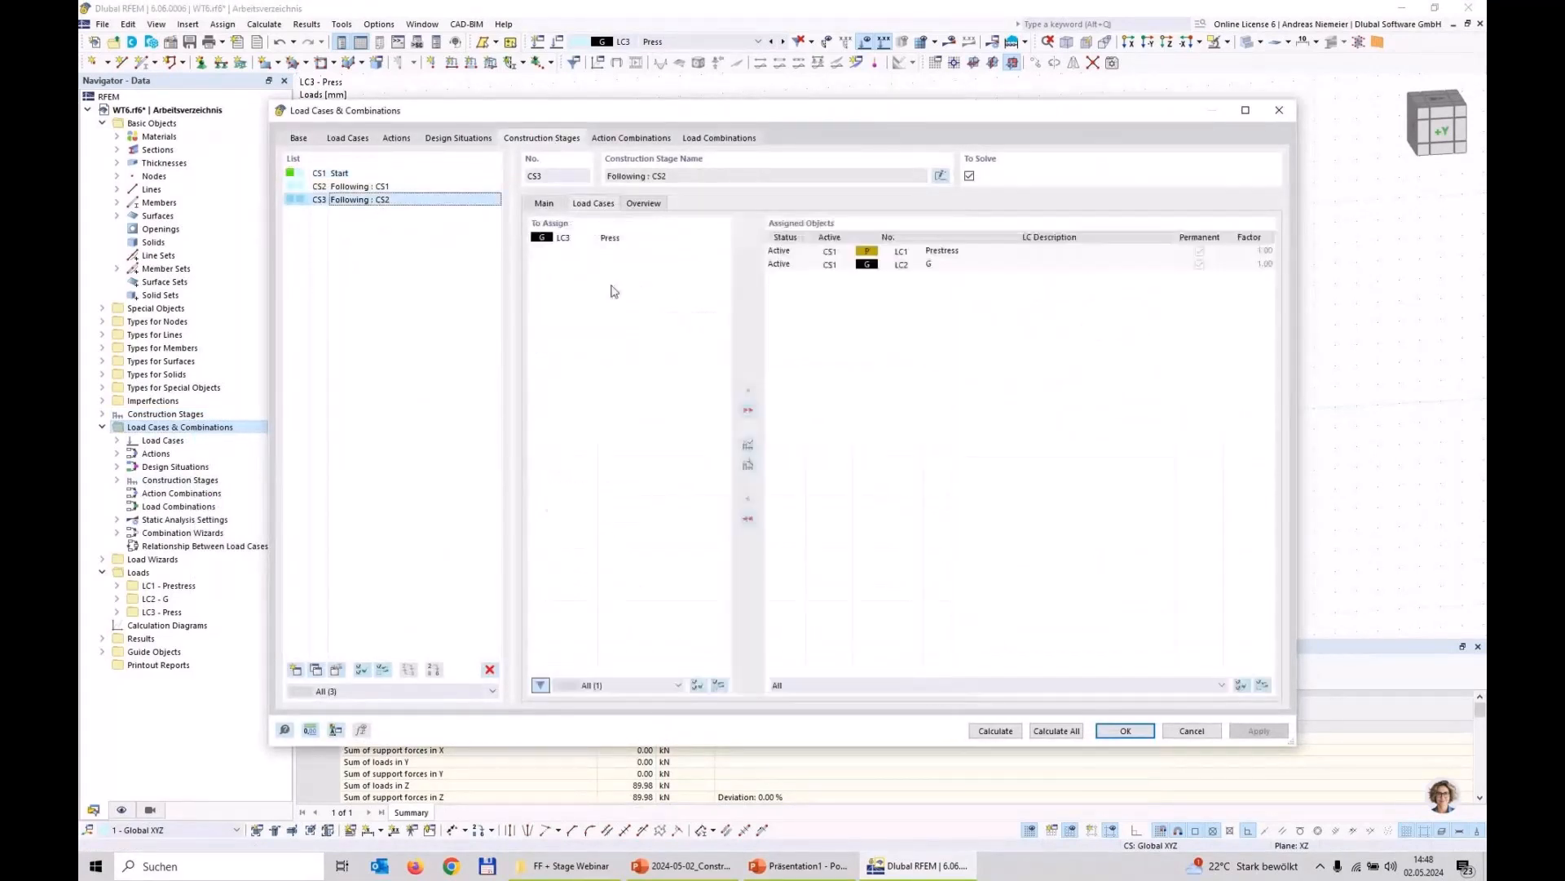
double_click(613, 237)
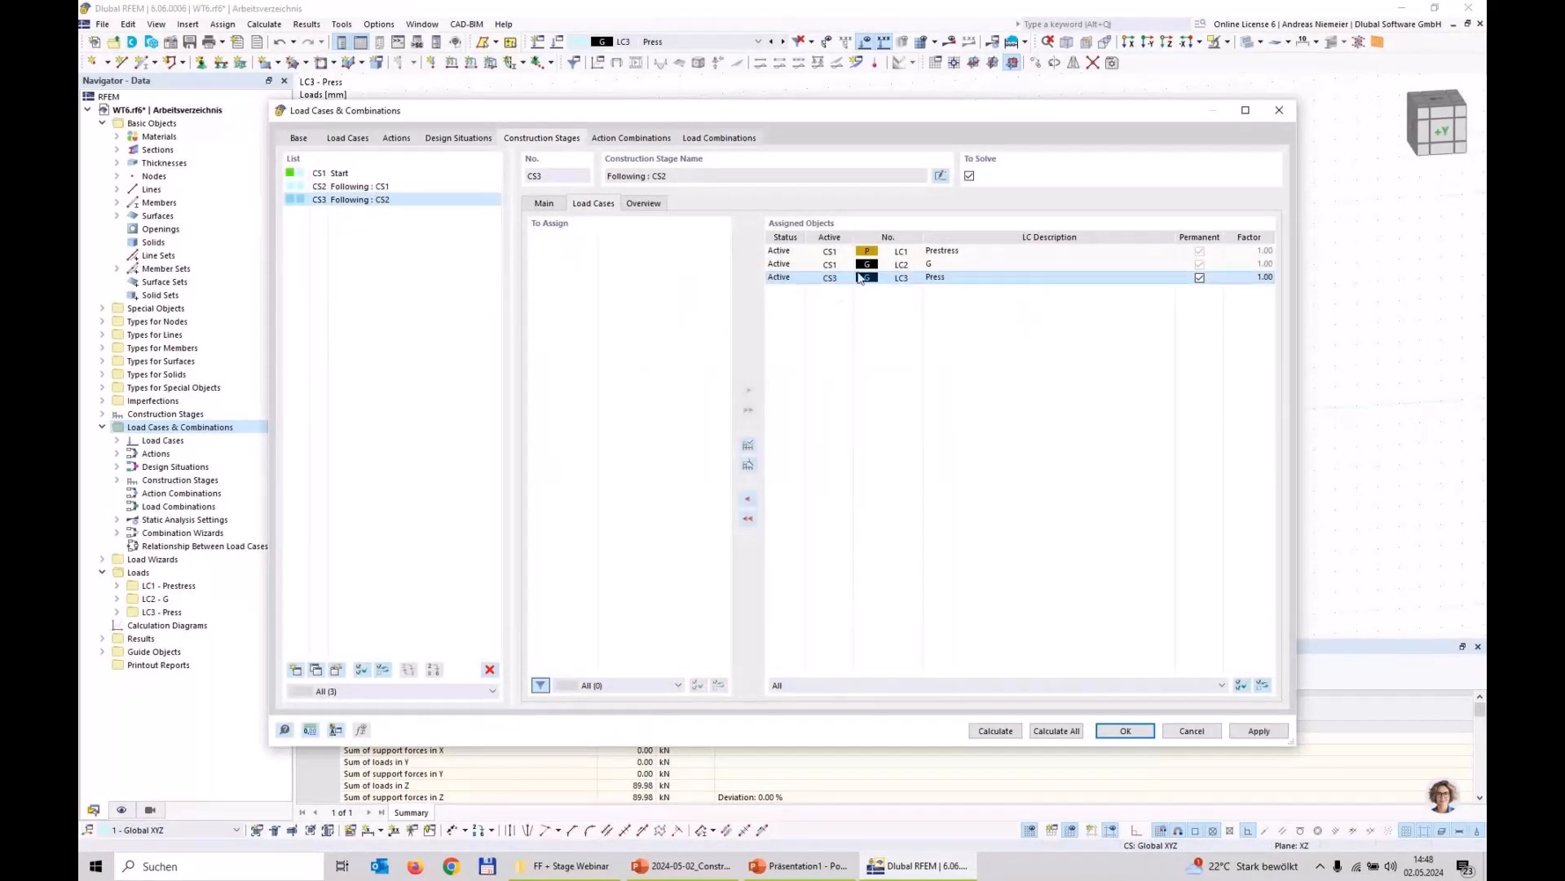
Step: Calculate construction stage CS3 and save the model
left_click(1007, 736)
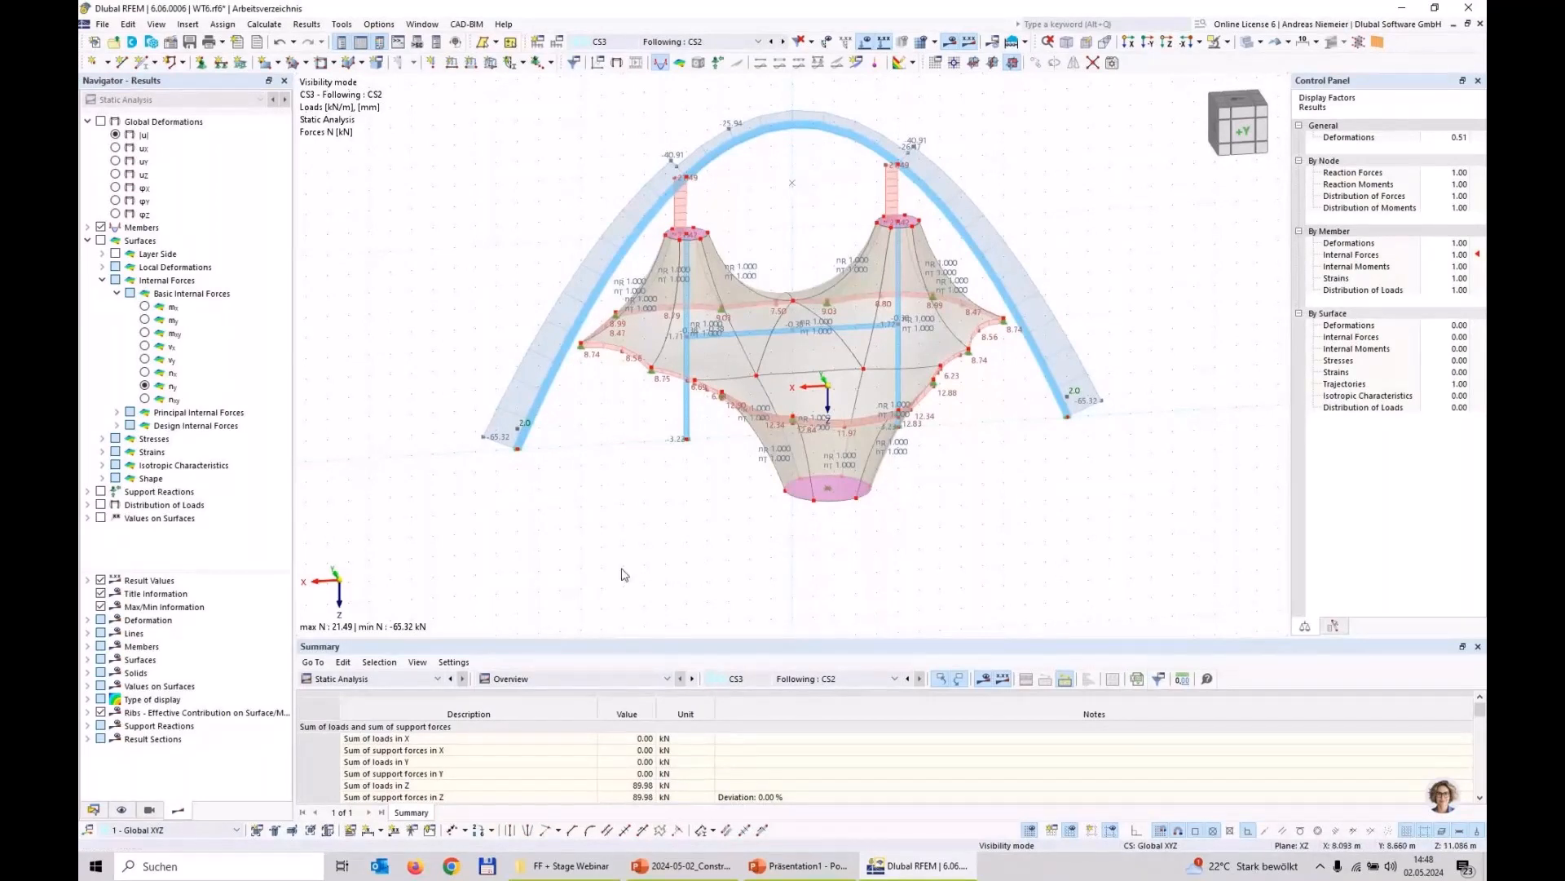
left_click(190, 44)
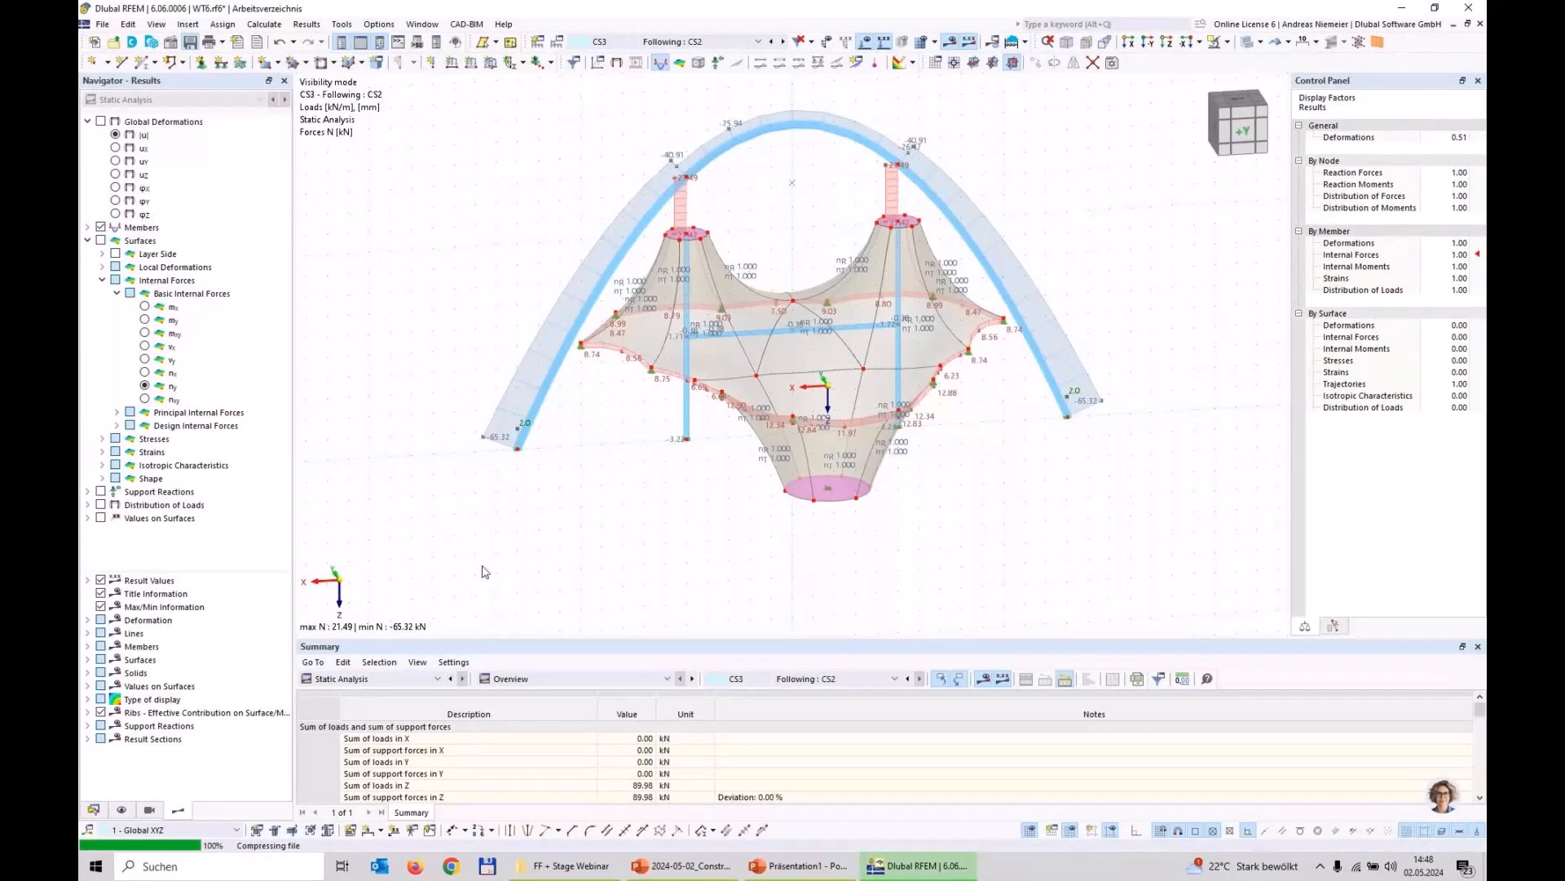
Step: Create construction stage CS4 continuing from CS3 and deactivate the two masts and their connecting horizontal beam in it
left_click(93, 810)
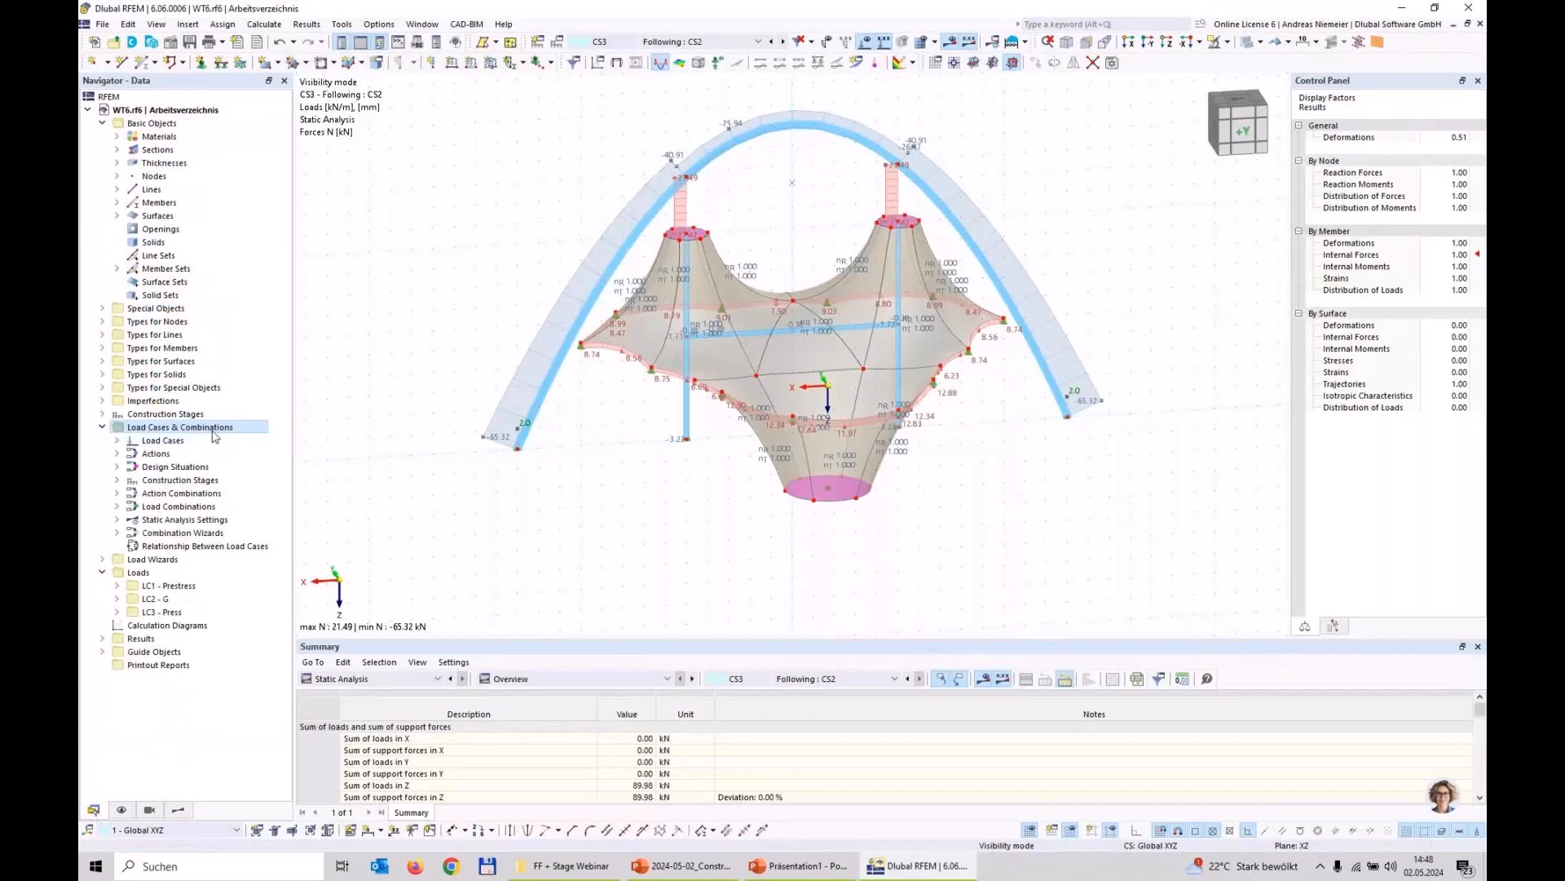
double_click(166, 413)
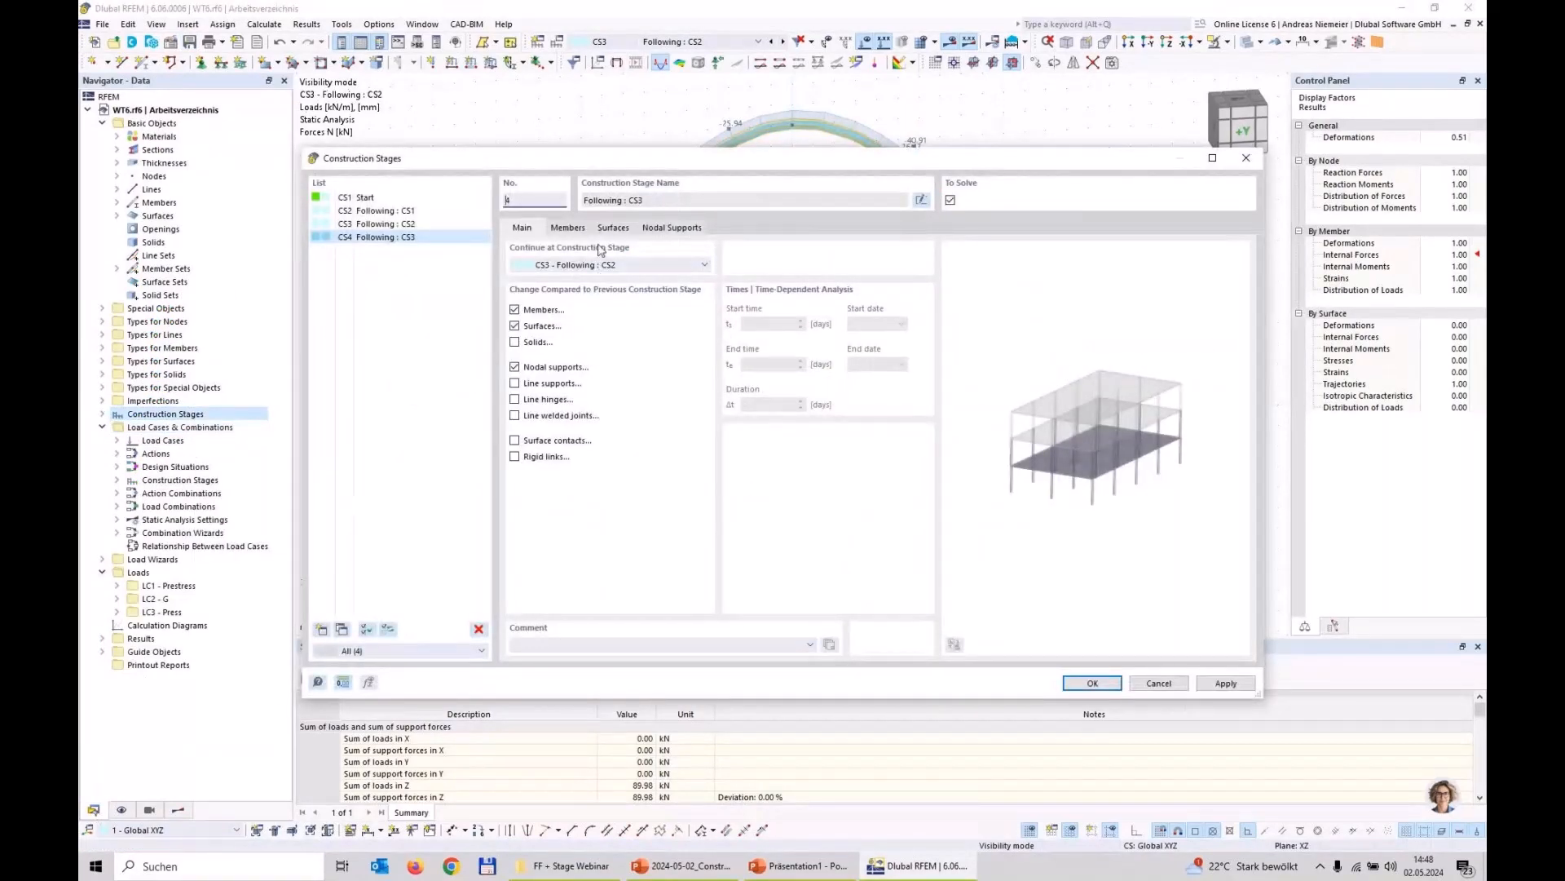
left_click(568, 228)
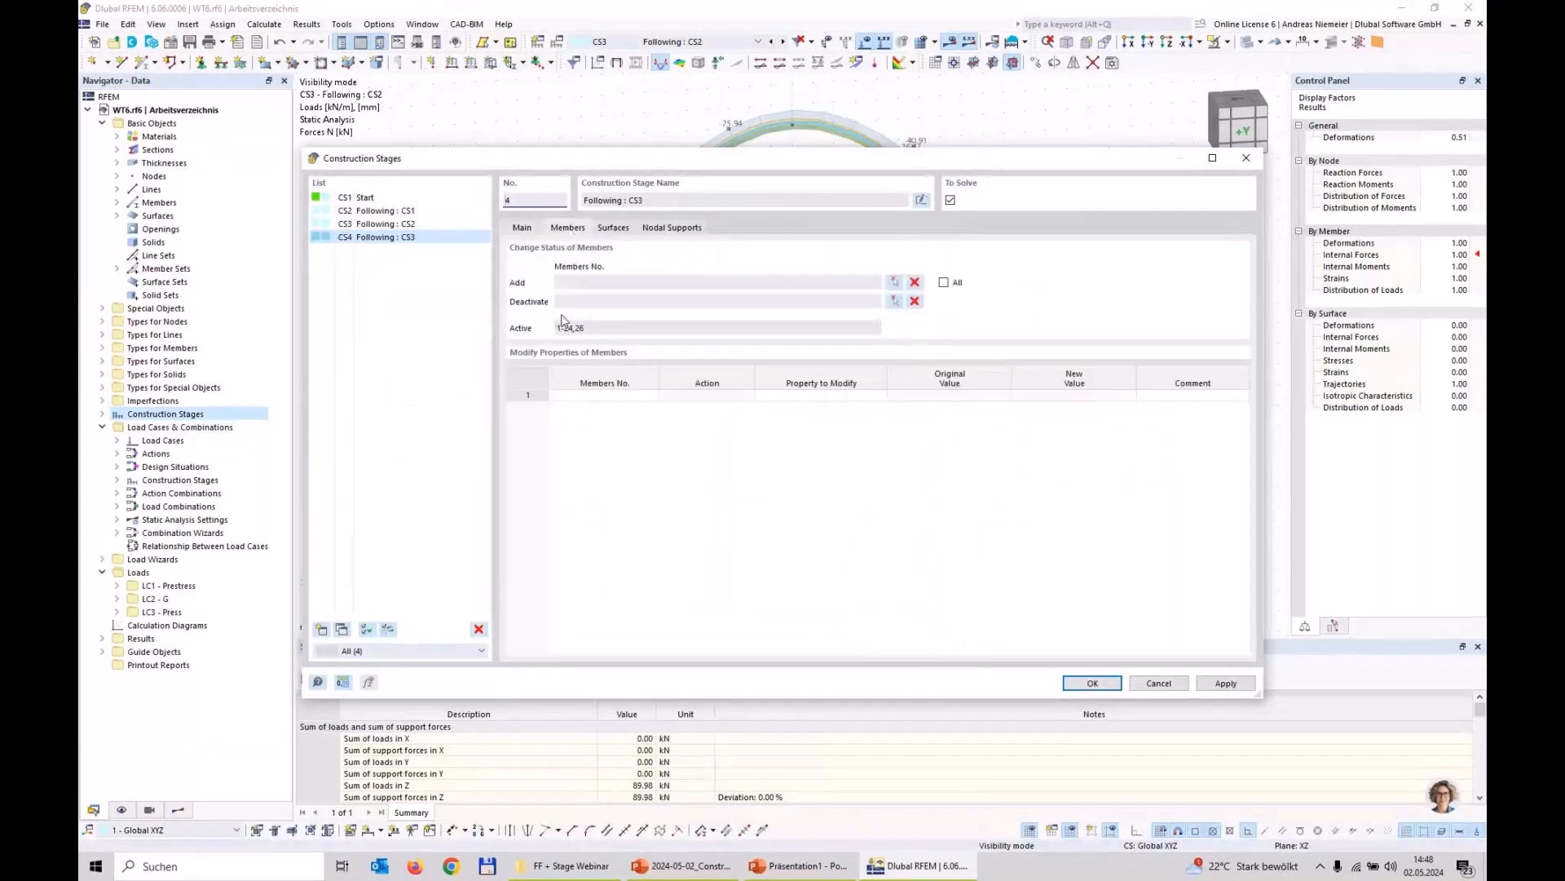
left_click(894, 303)
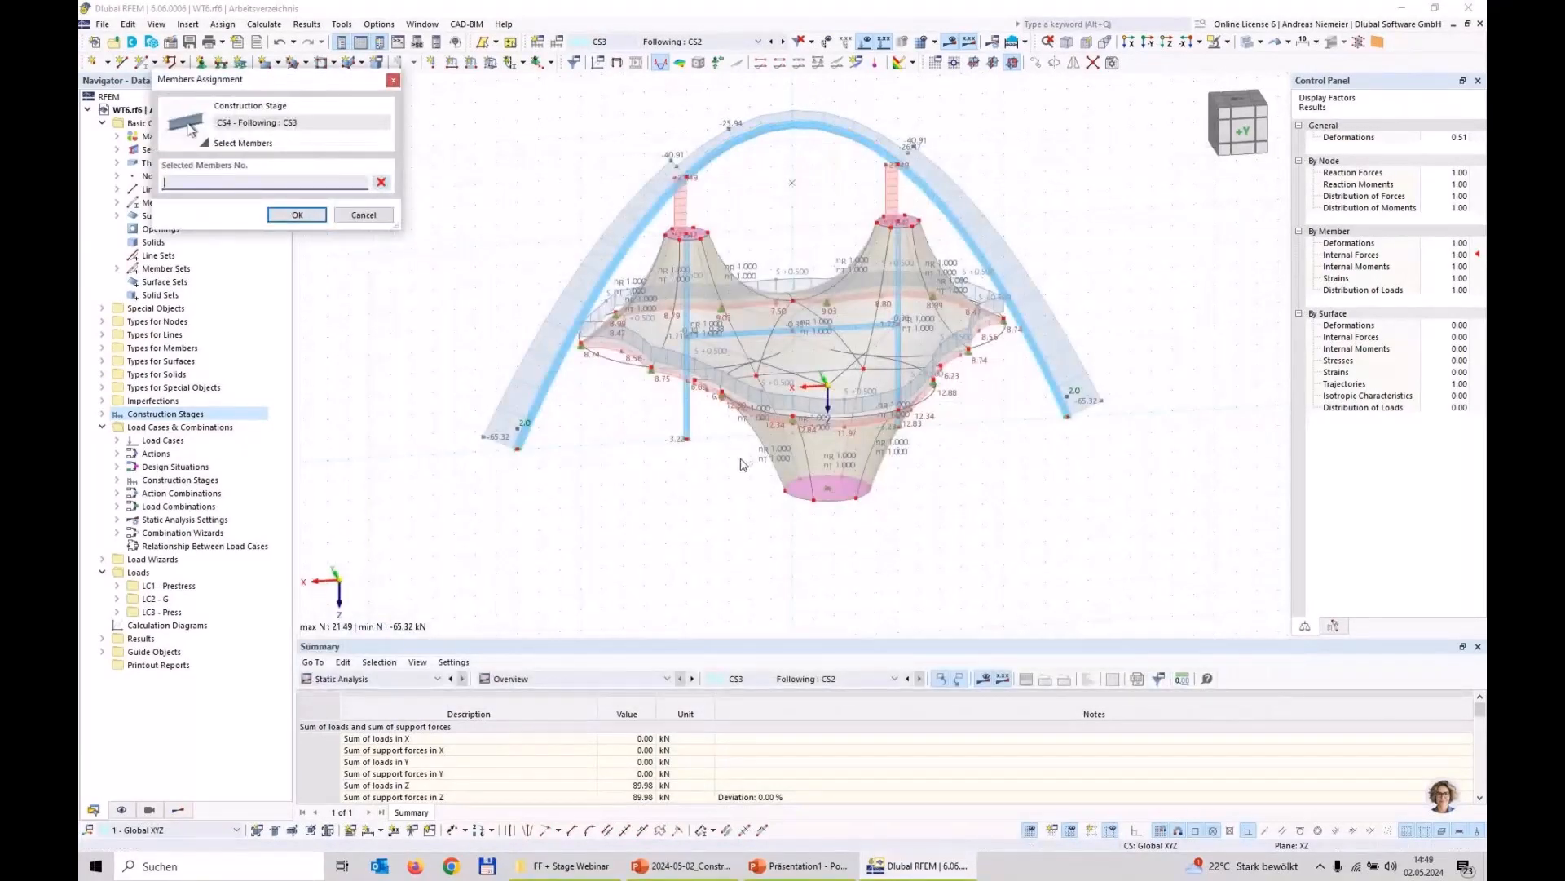
left_click(686, 394)
left_click(687, 297)
left_click(747, 333)
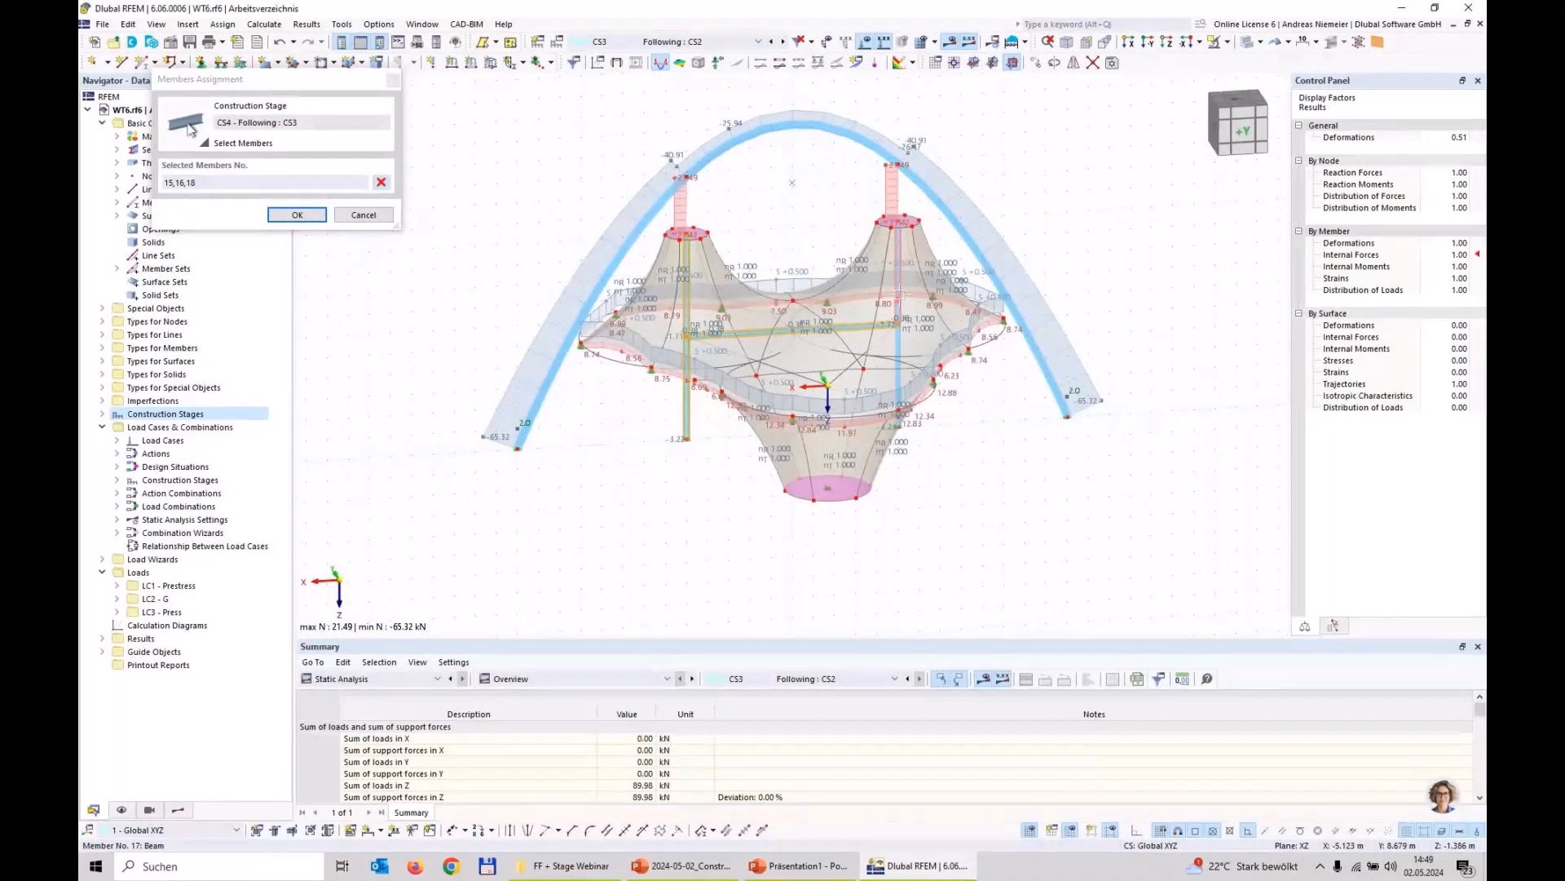
left_click(297, 215)
Step: Confirm CS4's nodal support deactivation without selecting any nodes and accept the new construction stage
left_click(673, 228)
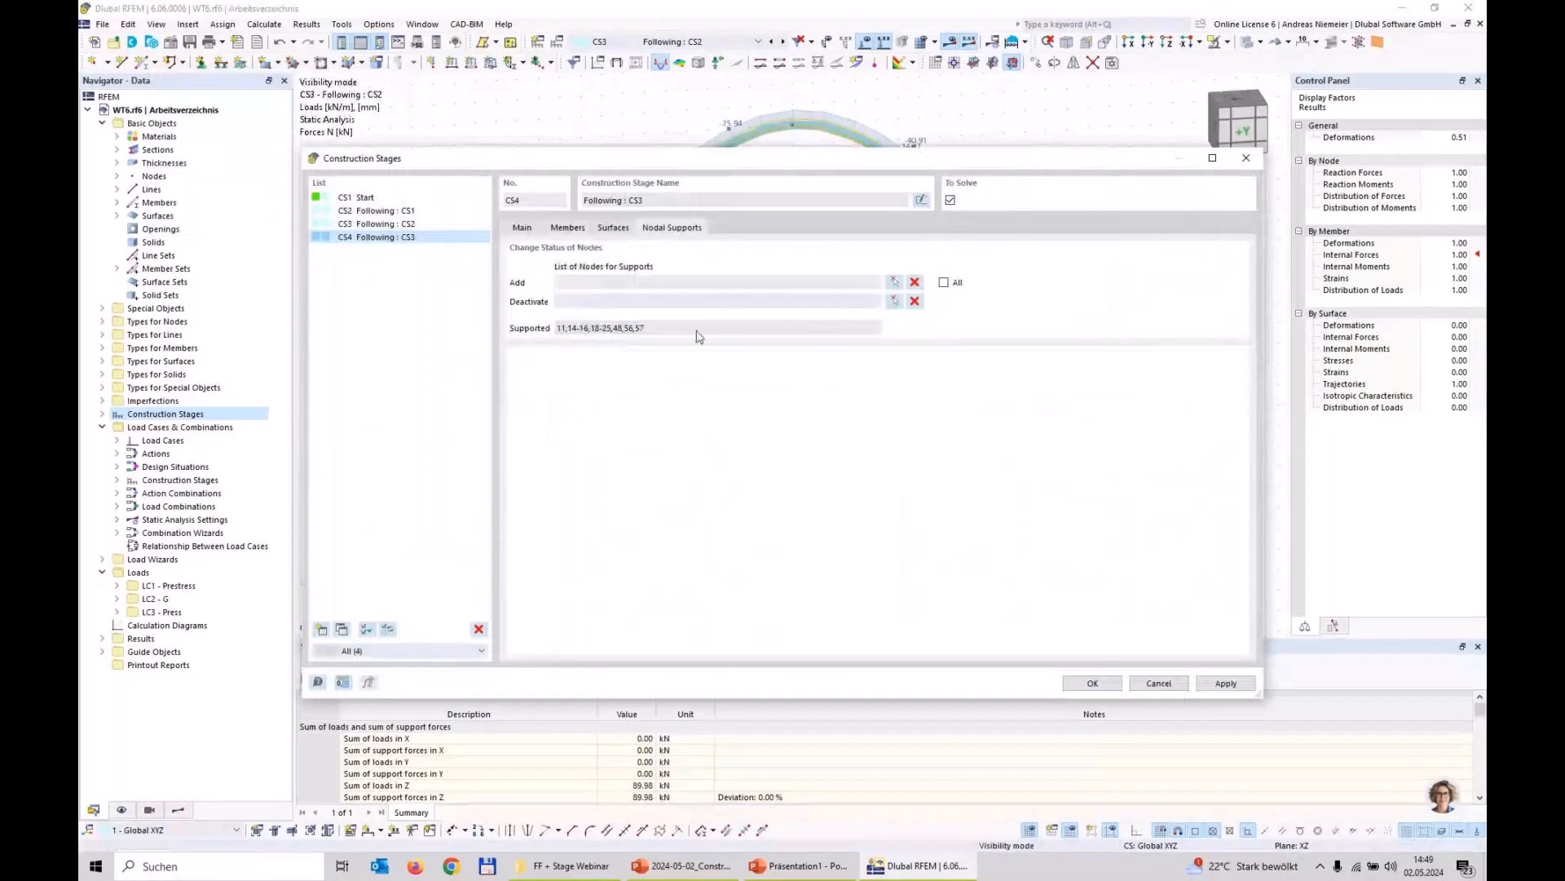
left_click(893, 302)
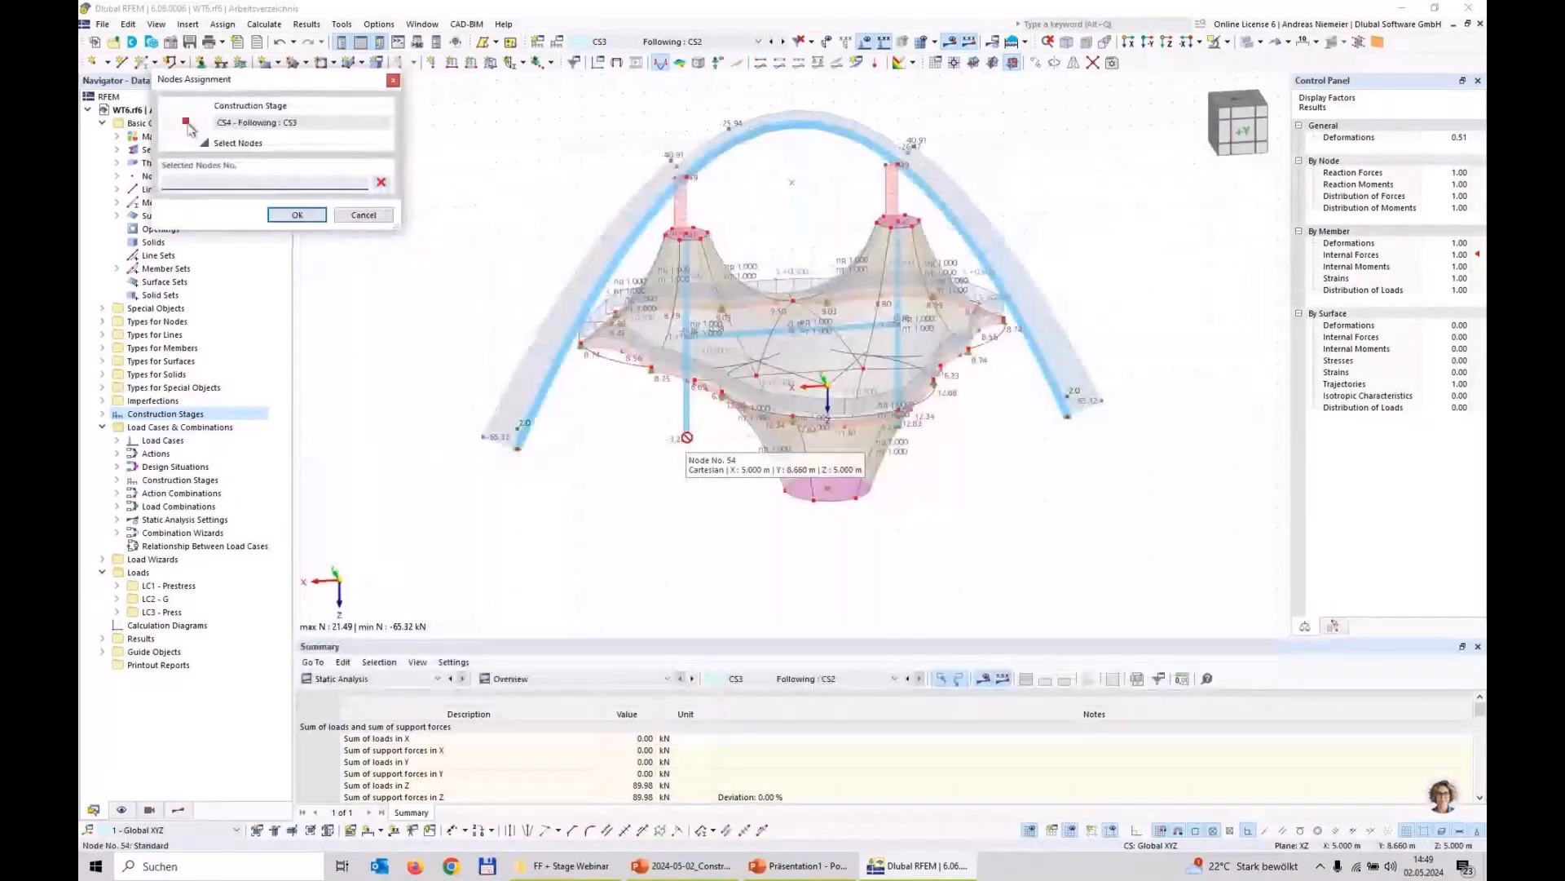
left_click(297, 214)
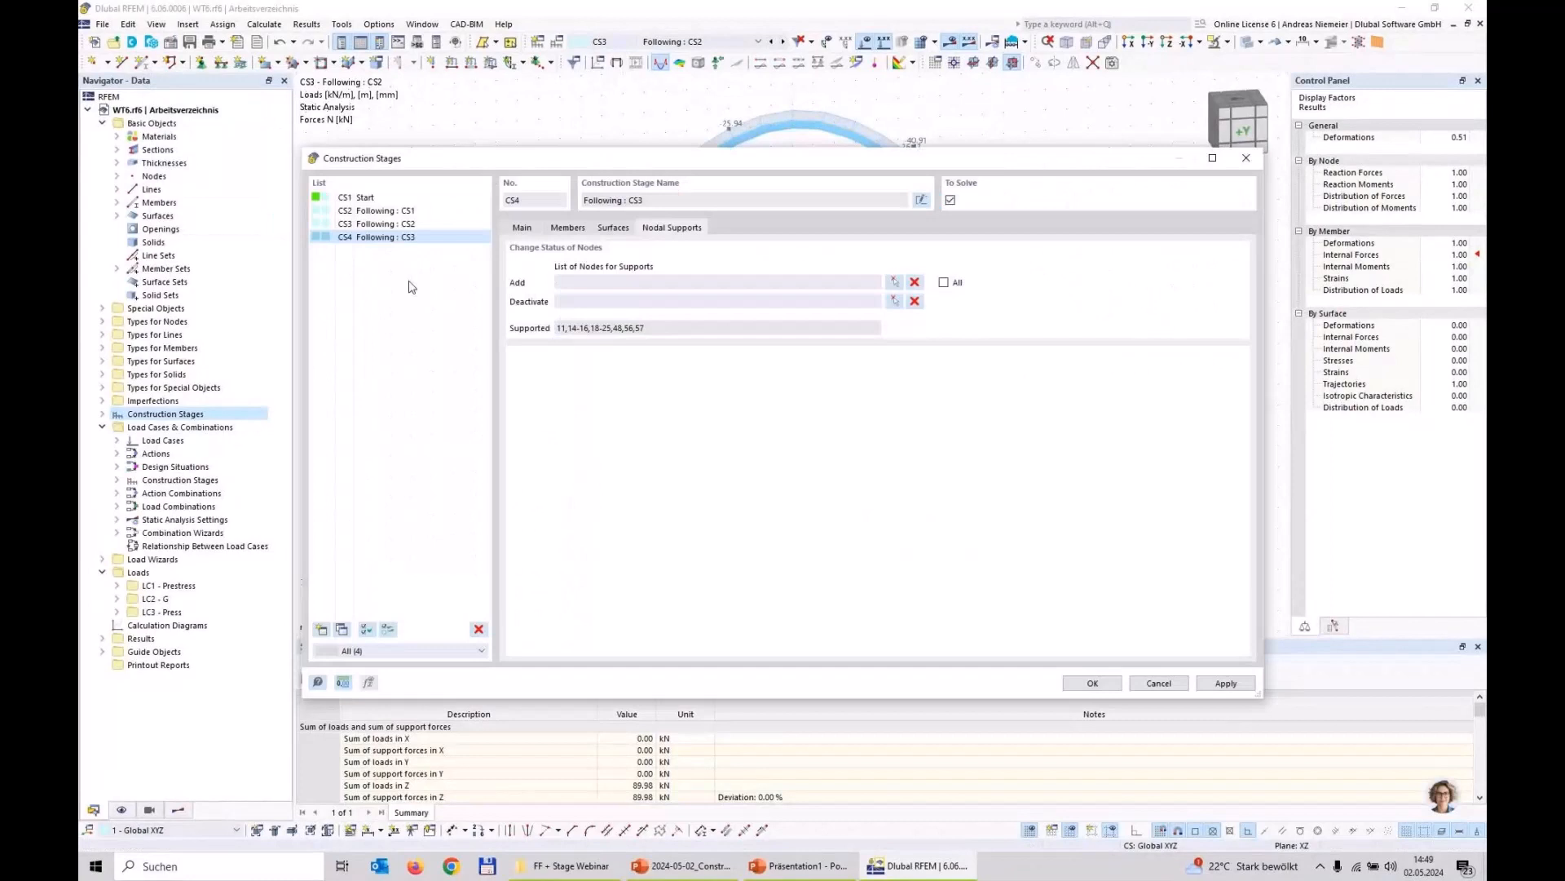
left_click(1092, 683)
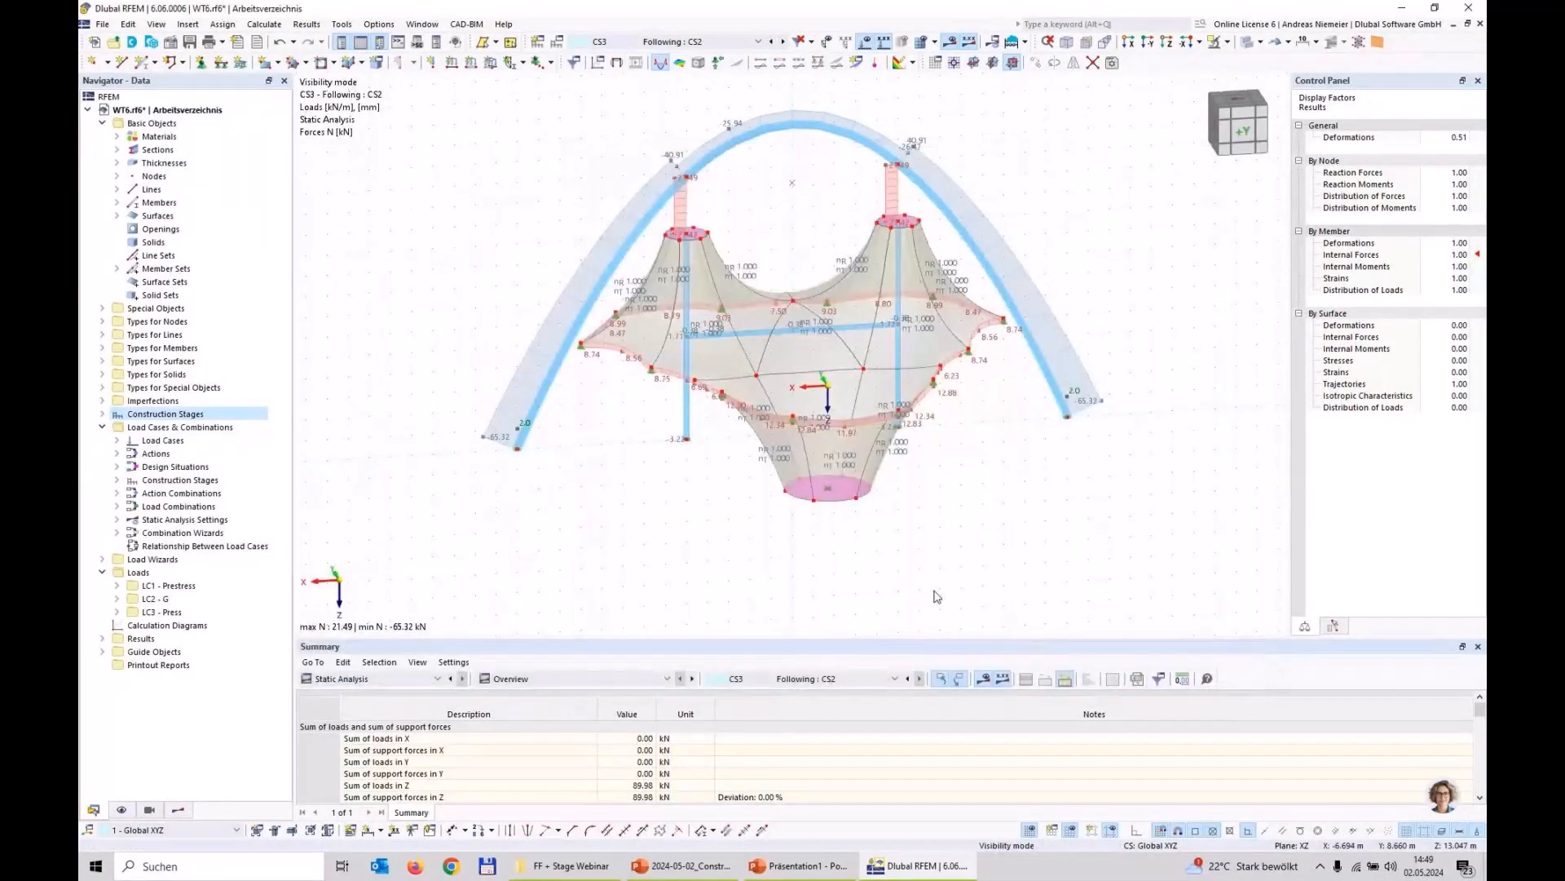
Step: Make CS4 the current construction stage, calculate it and display its results
left_click(710, 41)
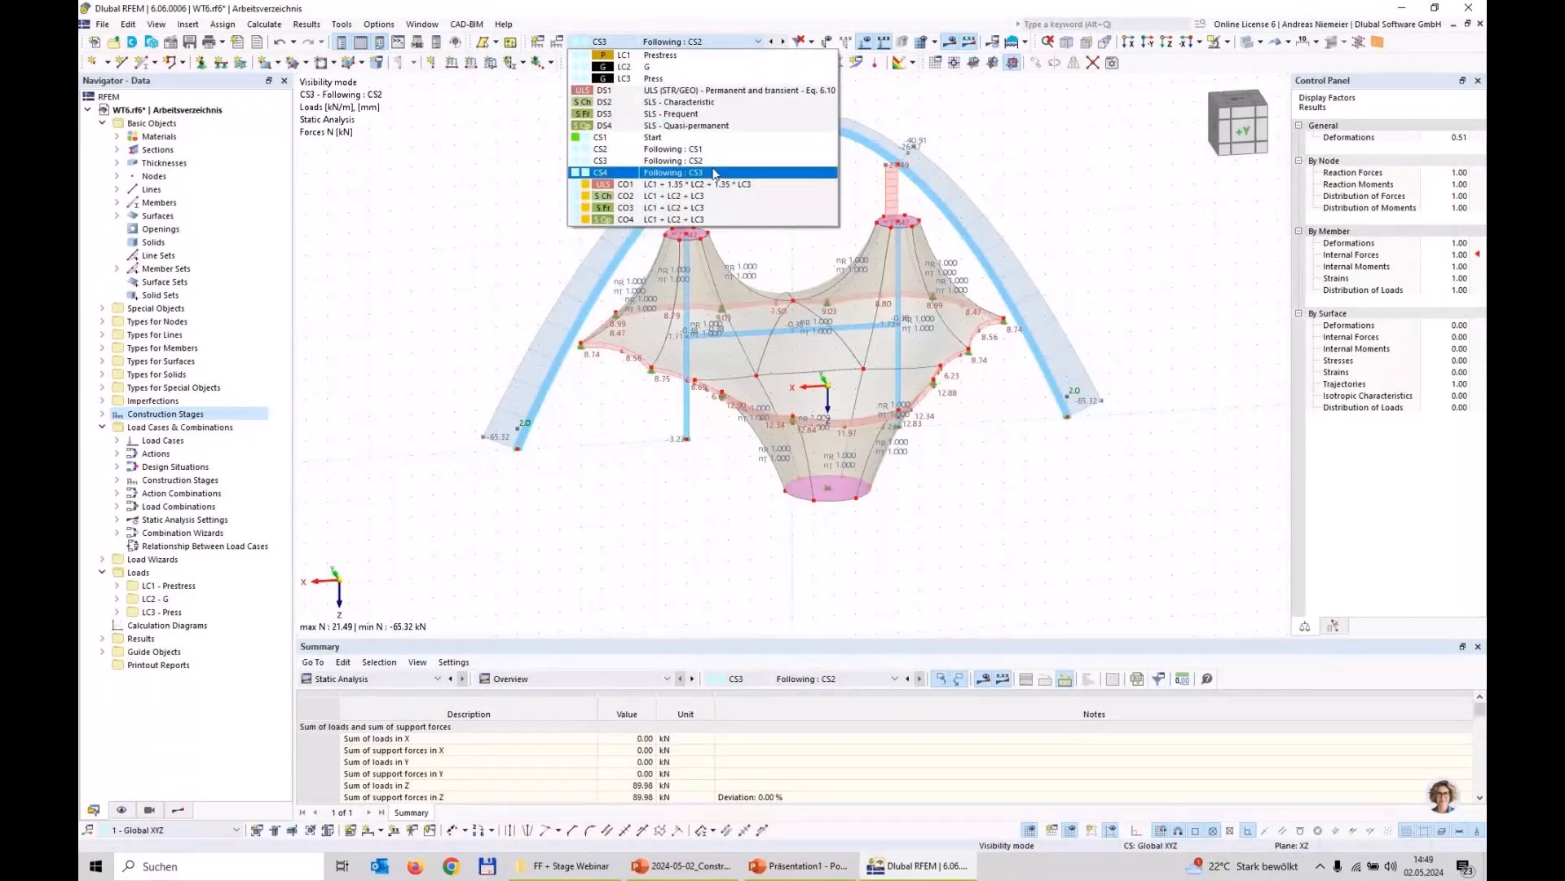
left_click(714, 173)
left_click(950, 42)
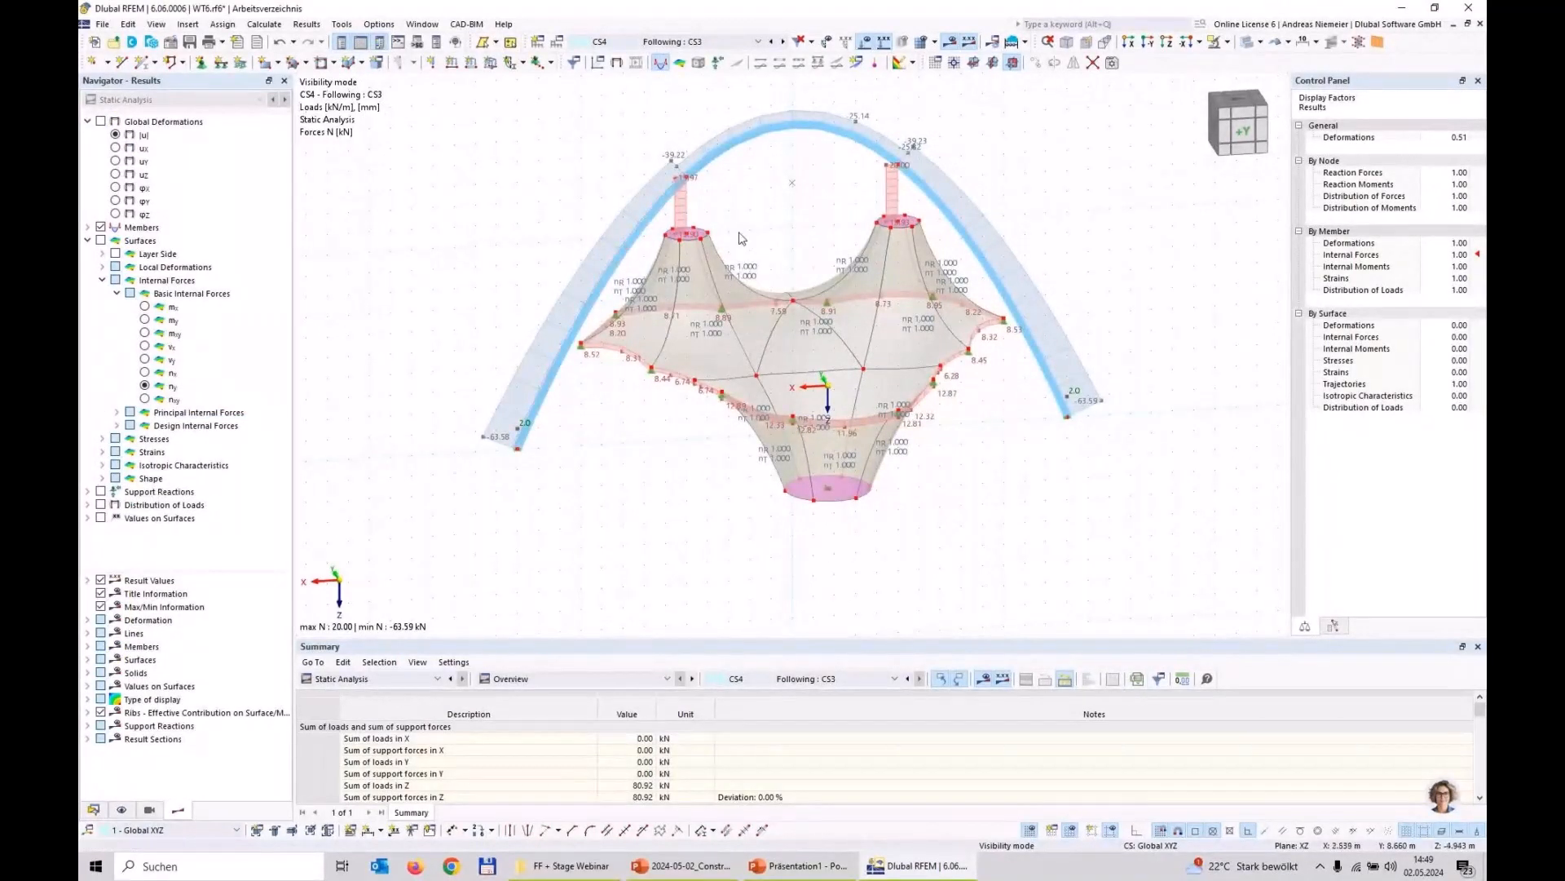
Step: Examine the membrane's basic internal forces nx and ny in CS4, then hide the surface results
mouse_move(732, 491)
middle_mouse_down("ctrl")
mouse_move(772, 468)
mouse_move(753, 478)
middle_mouse_up("ctrl")
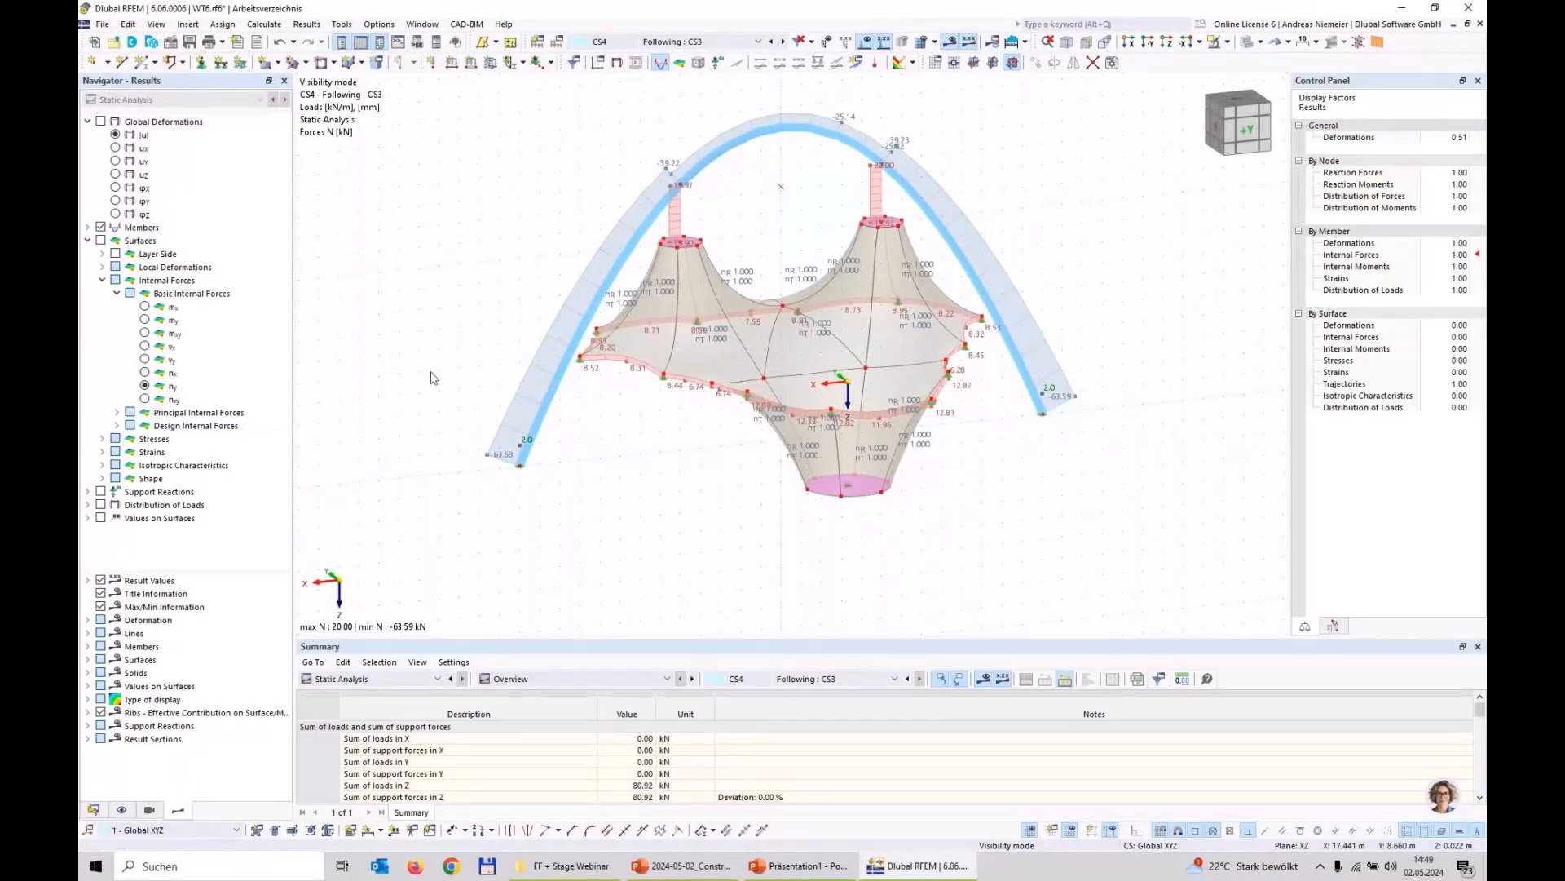
left_click(151, 377)
left_click(1304, 630)
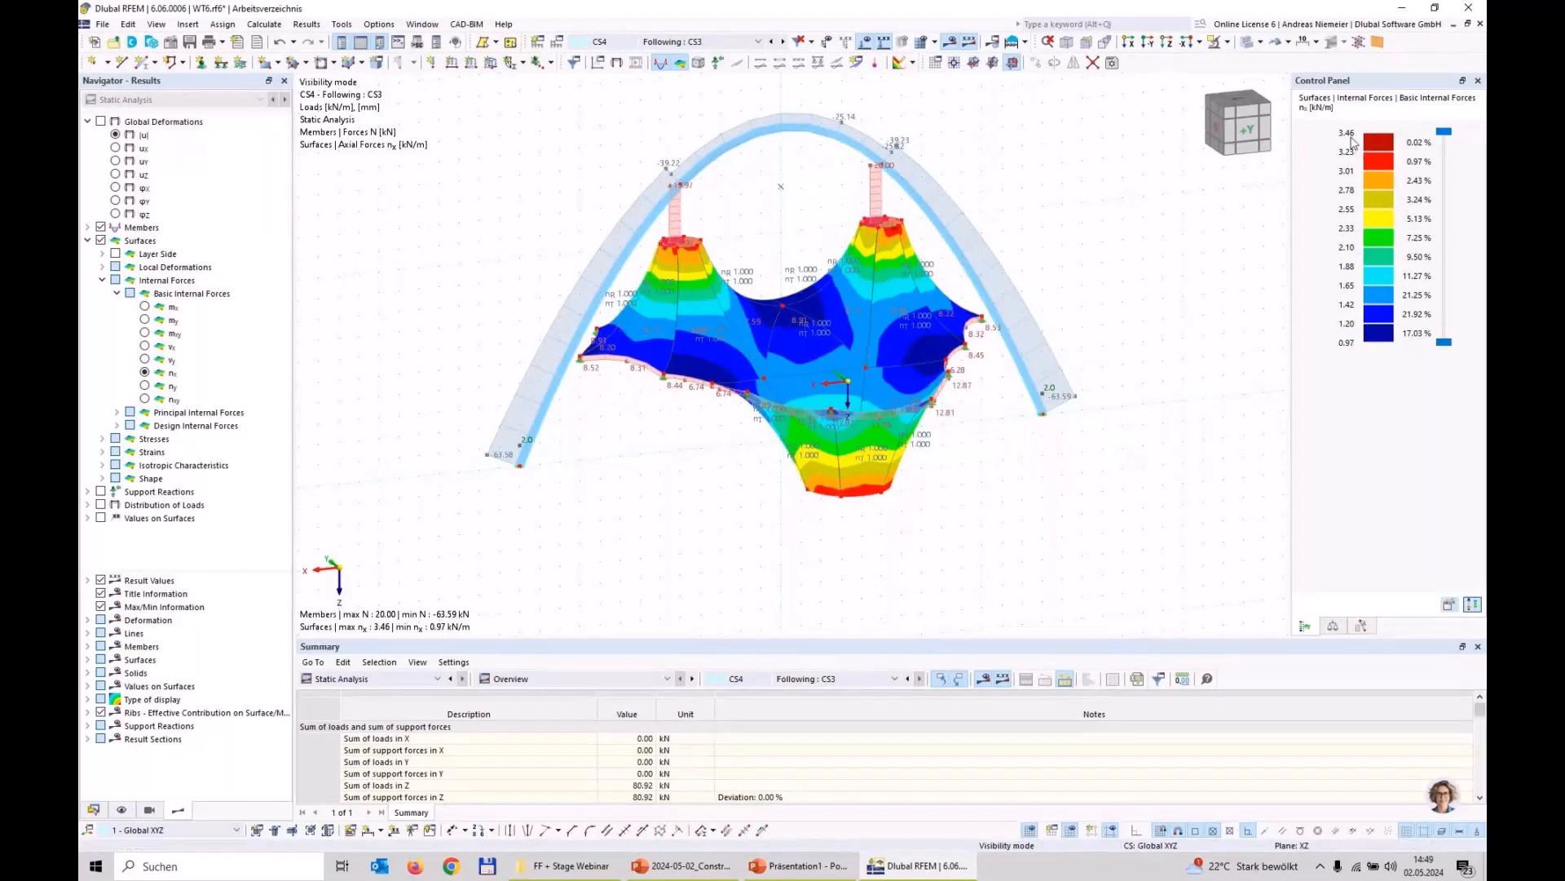
left_click(145, 386)
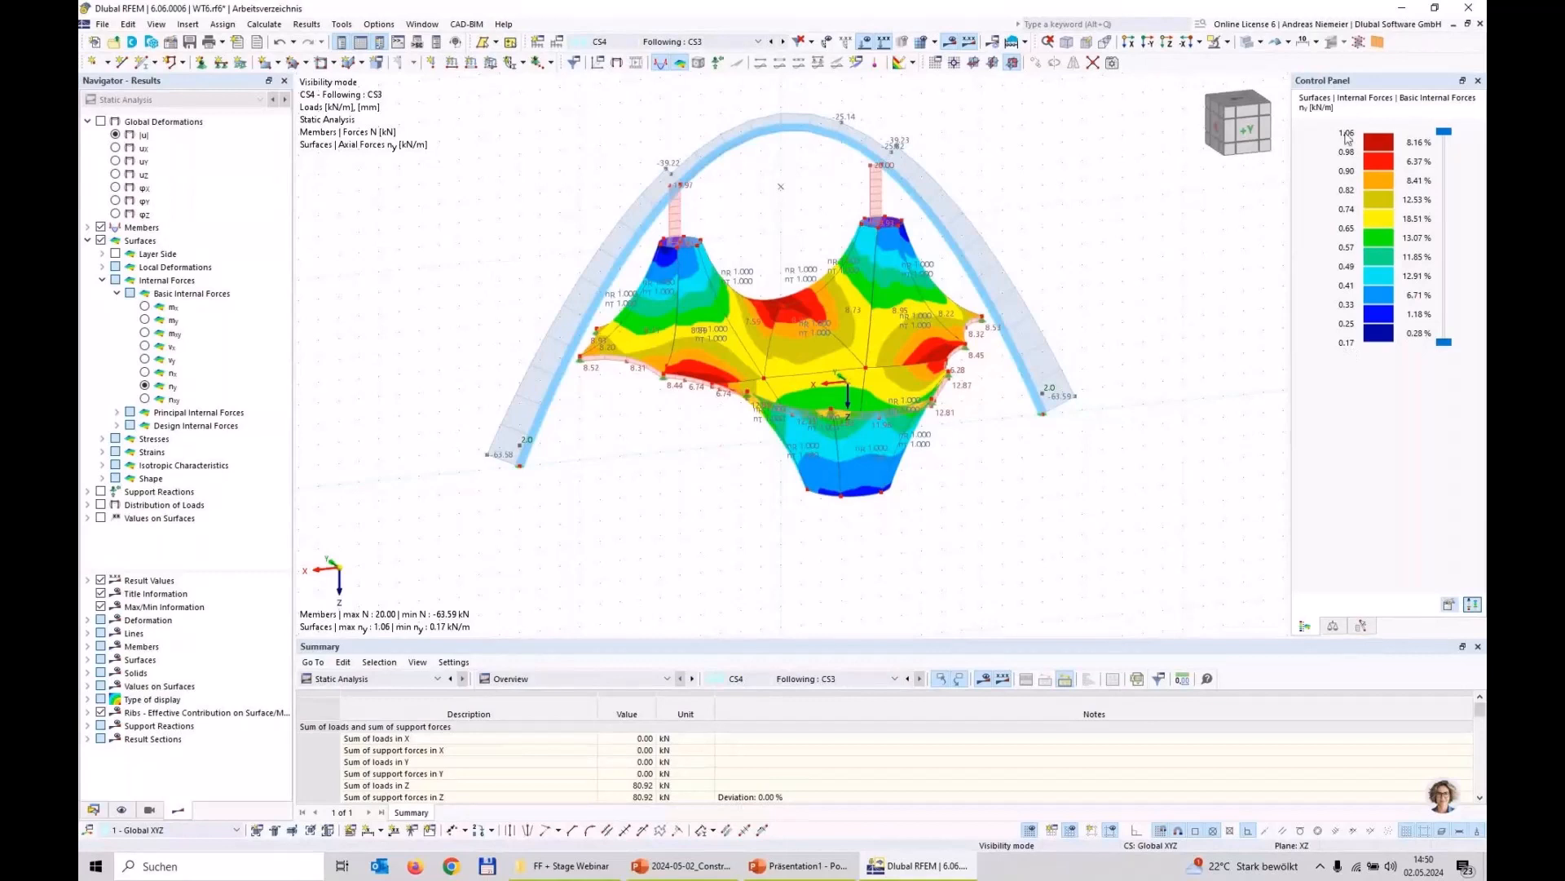
mouse_move(917, 481)
middle_mouse_down("ctrl")
mouse_move(888, 503)
mouse_move(779, 423)
mouse_move(922, 472)
middle_mouse_up("ctrl")
scroll(922, 472, "up", 1)
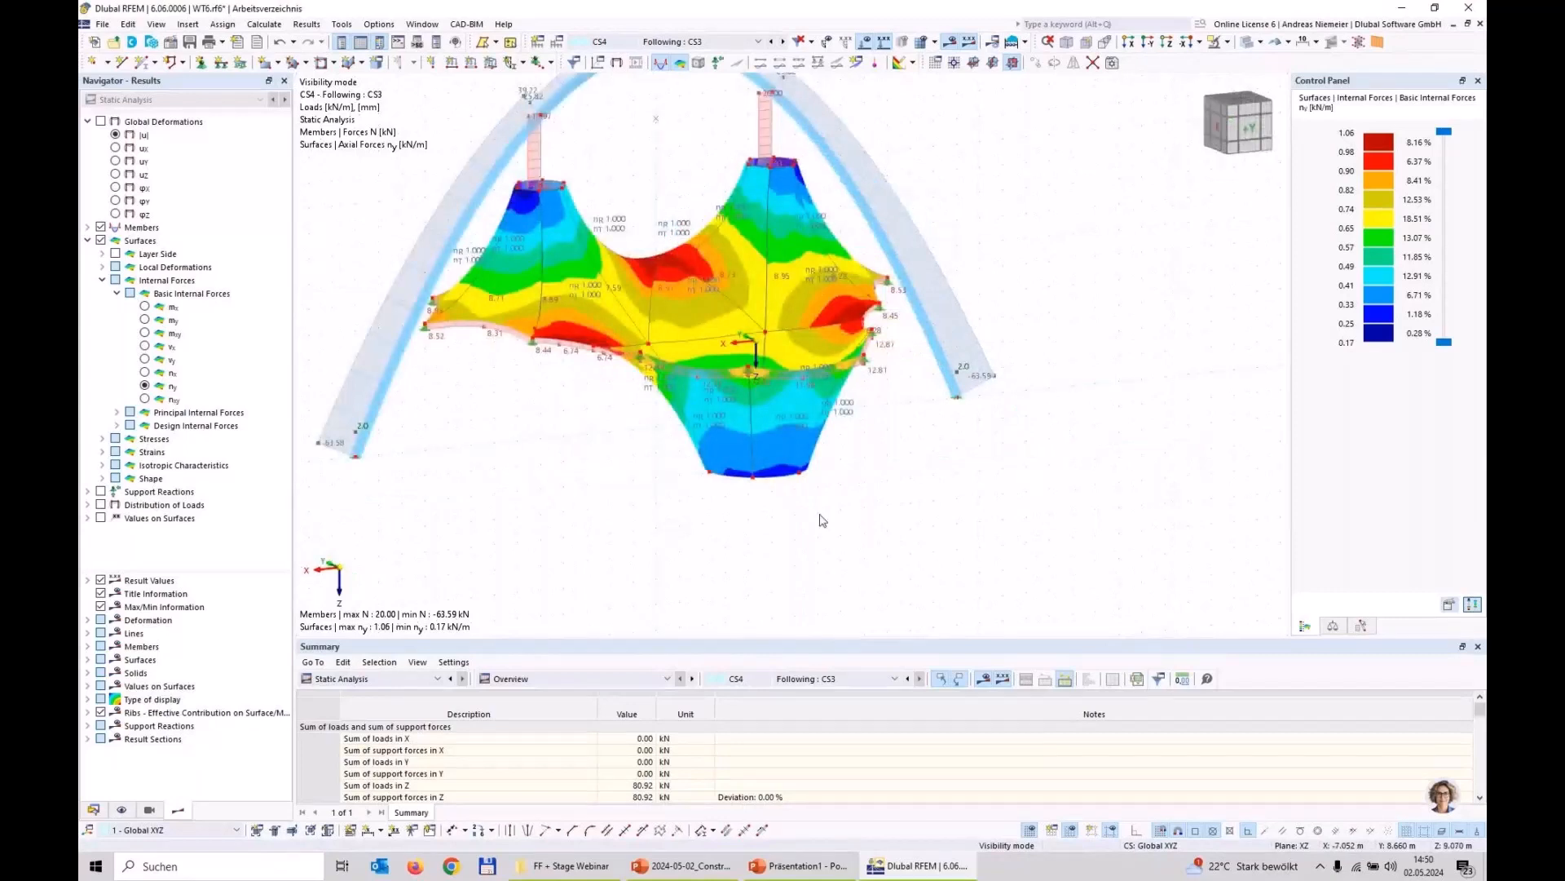
scroll(821, 520, "down", 2)
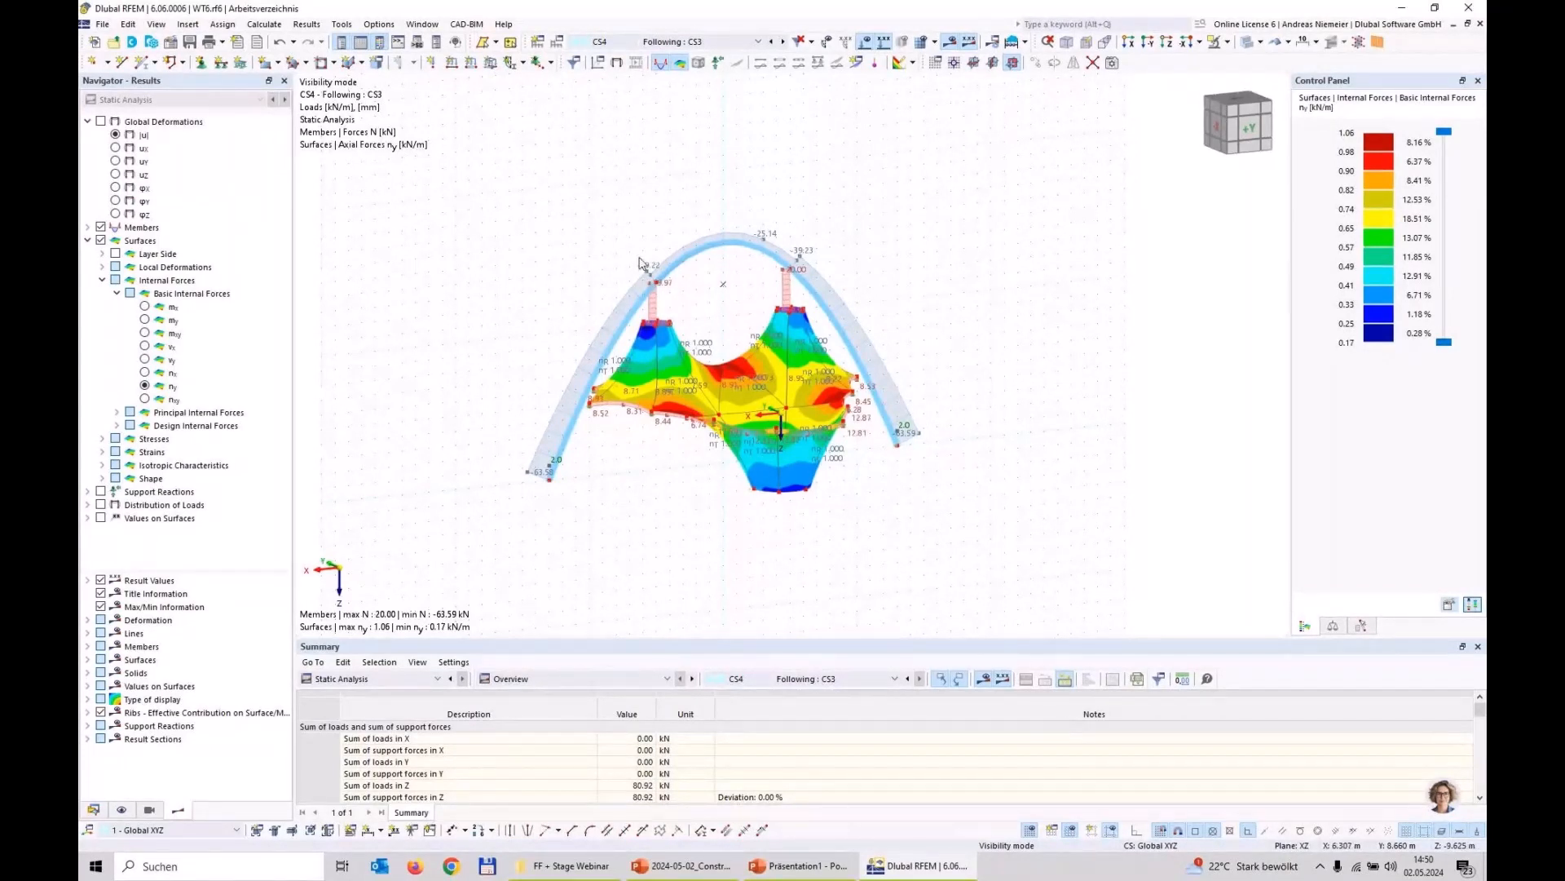
middle_click_drag(581, 237, 562, 237)
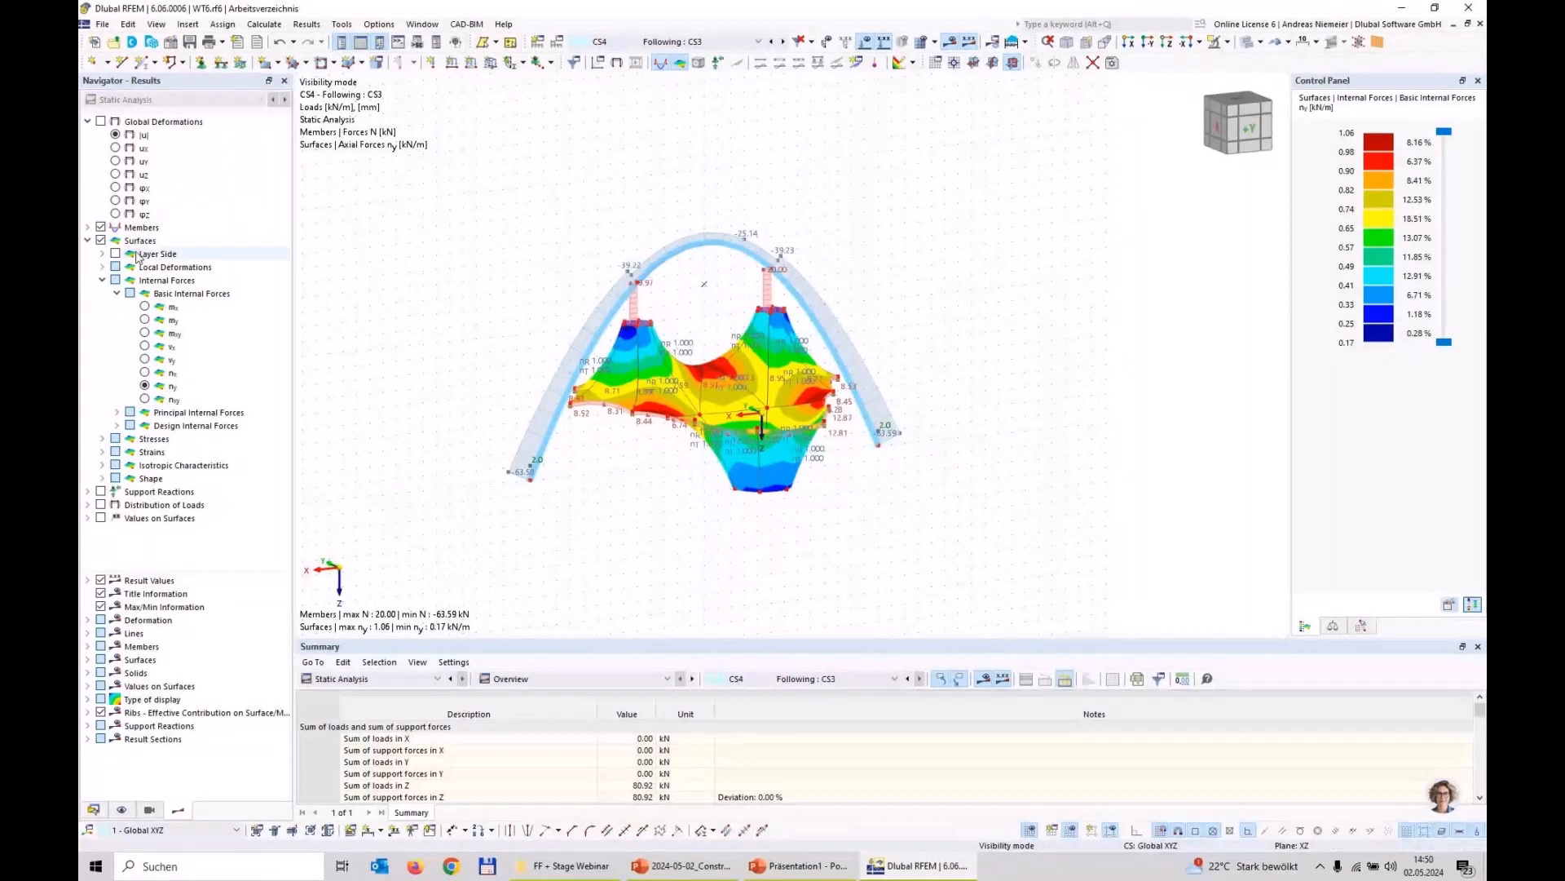
left_click(101, 241)
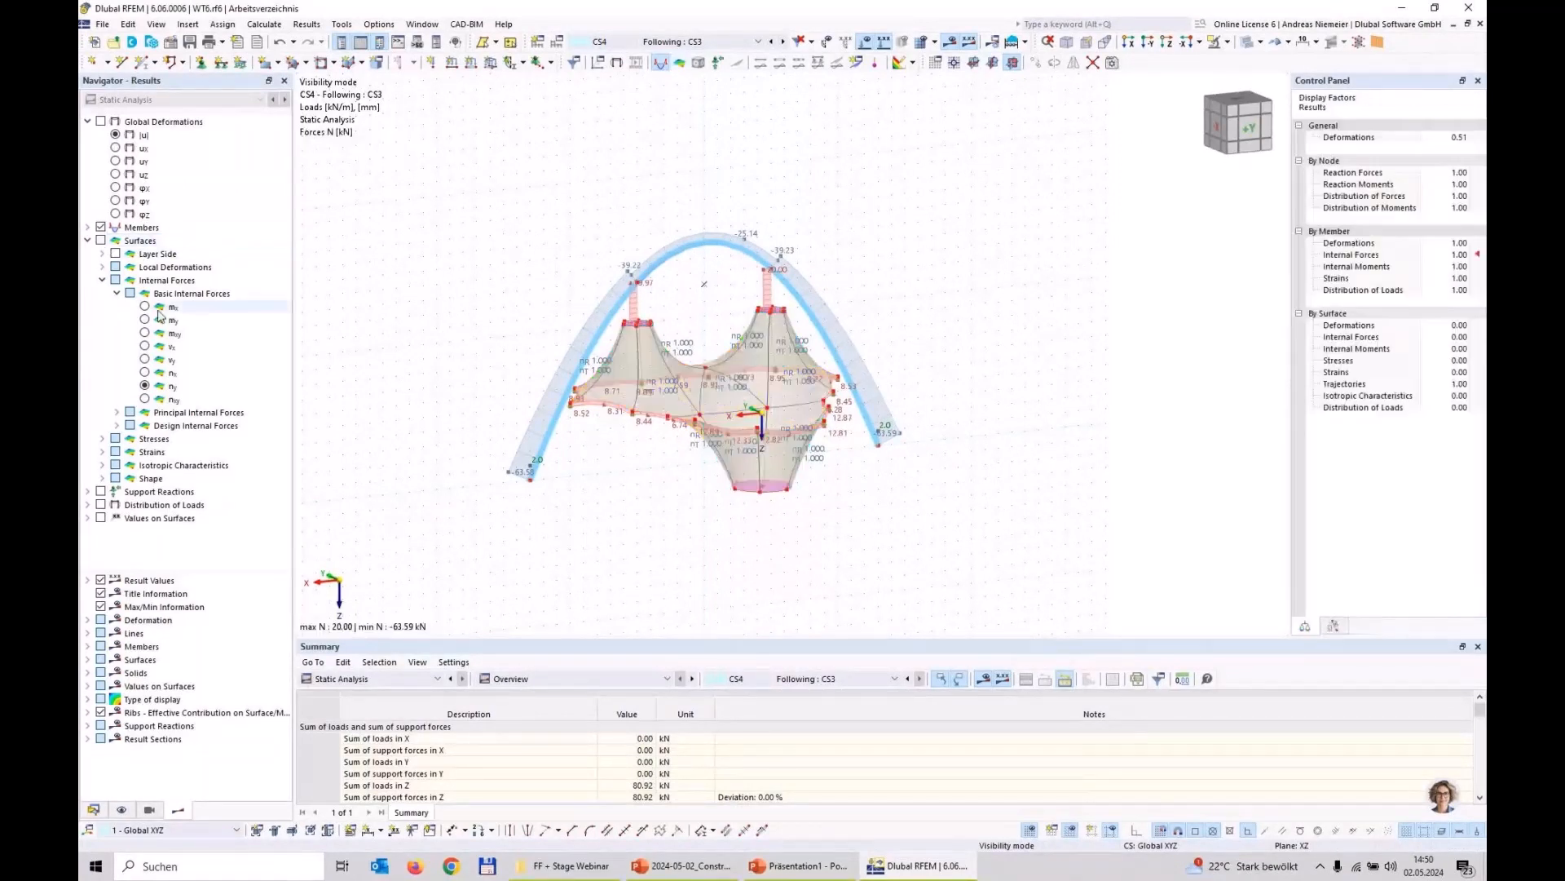
Step: Hide the member results and examine the membrane's shape in CS4 using contour lines
left_click(101, 228)
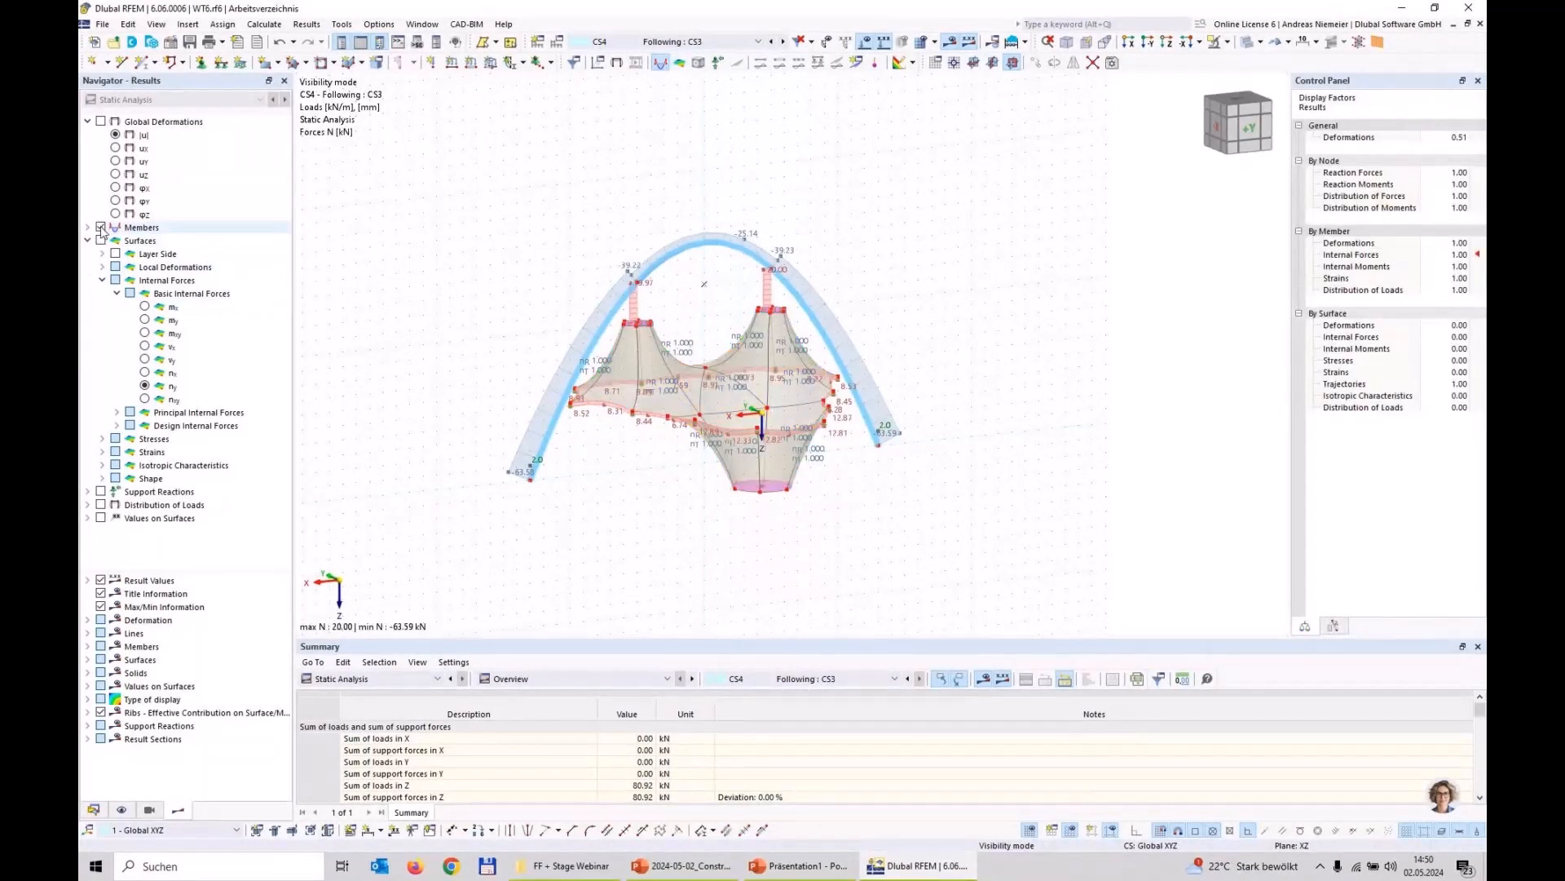
left_click(102, 479)
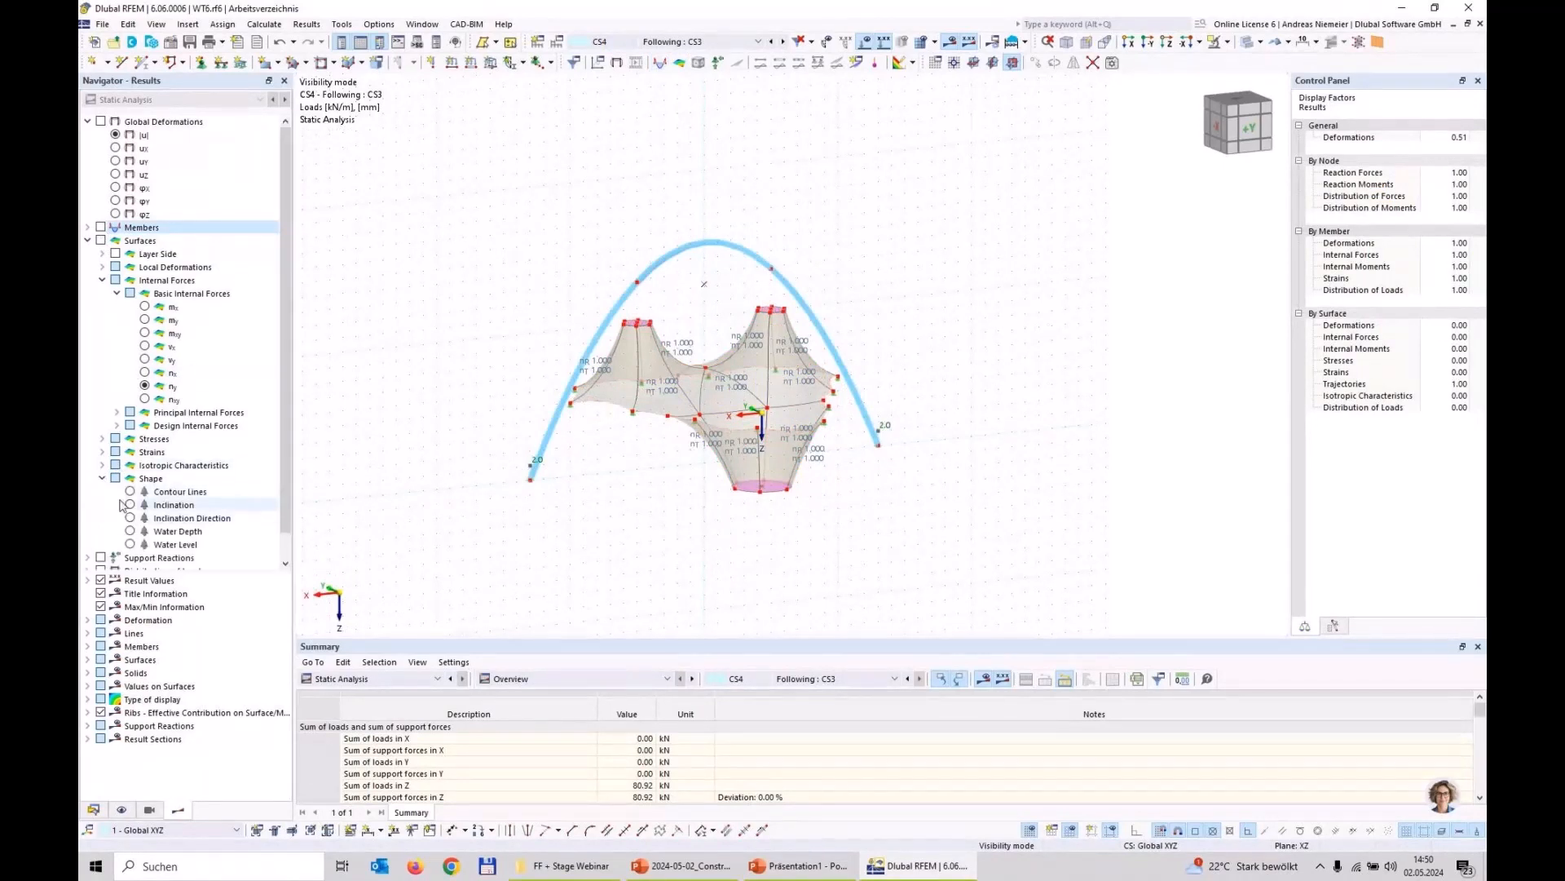
left_click(130, 492)
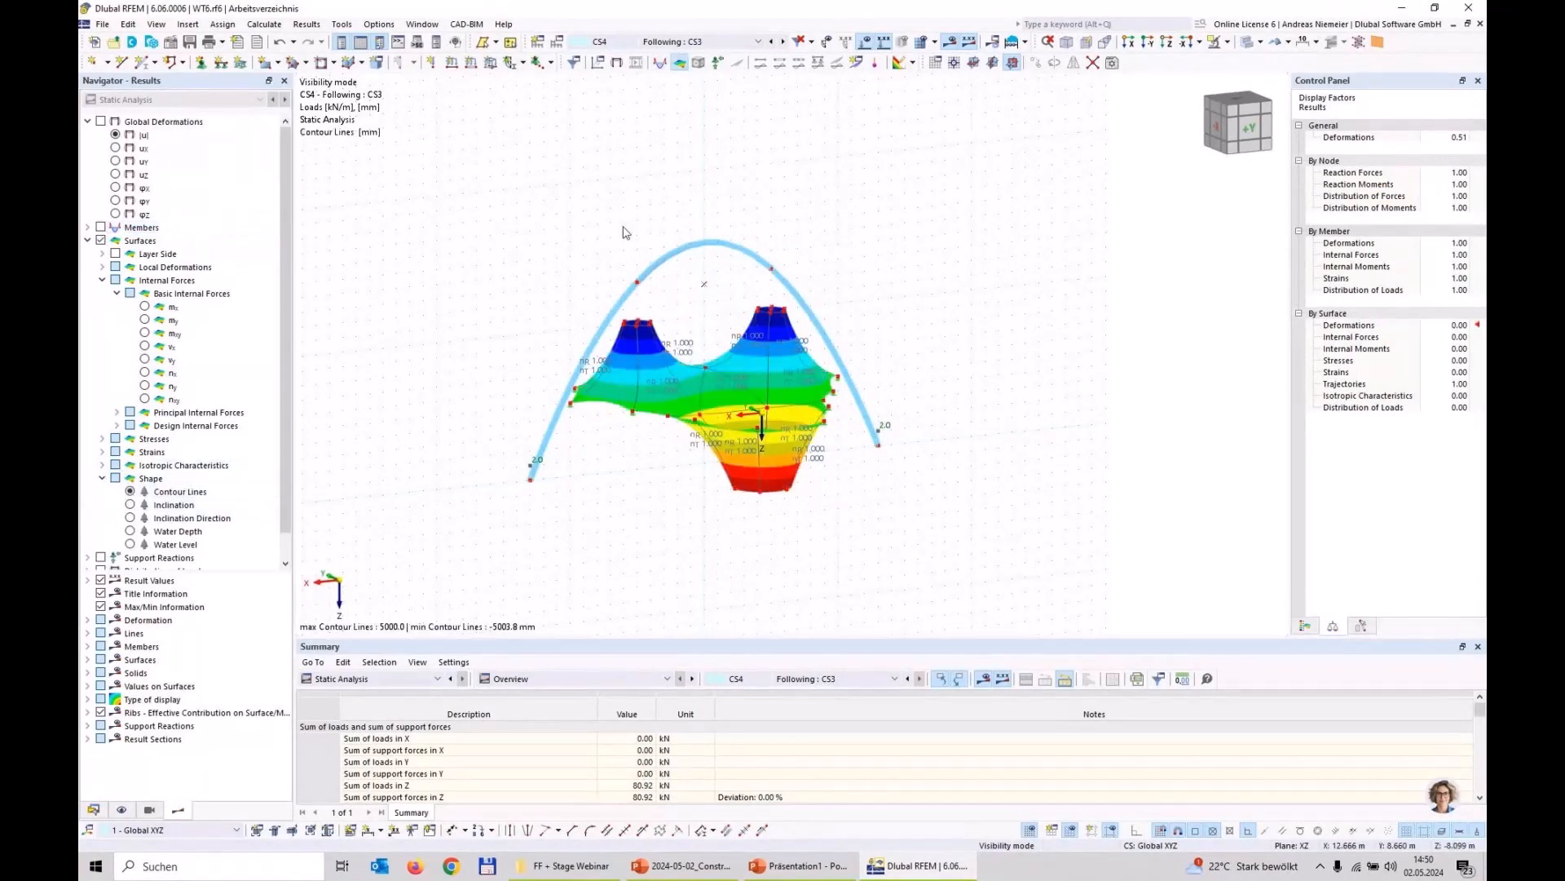
middle_click_drag(542, 290, 604, 301)
scroll(730, 423, "up", 3)
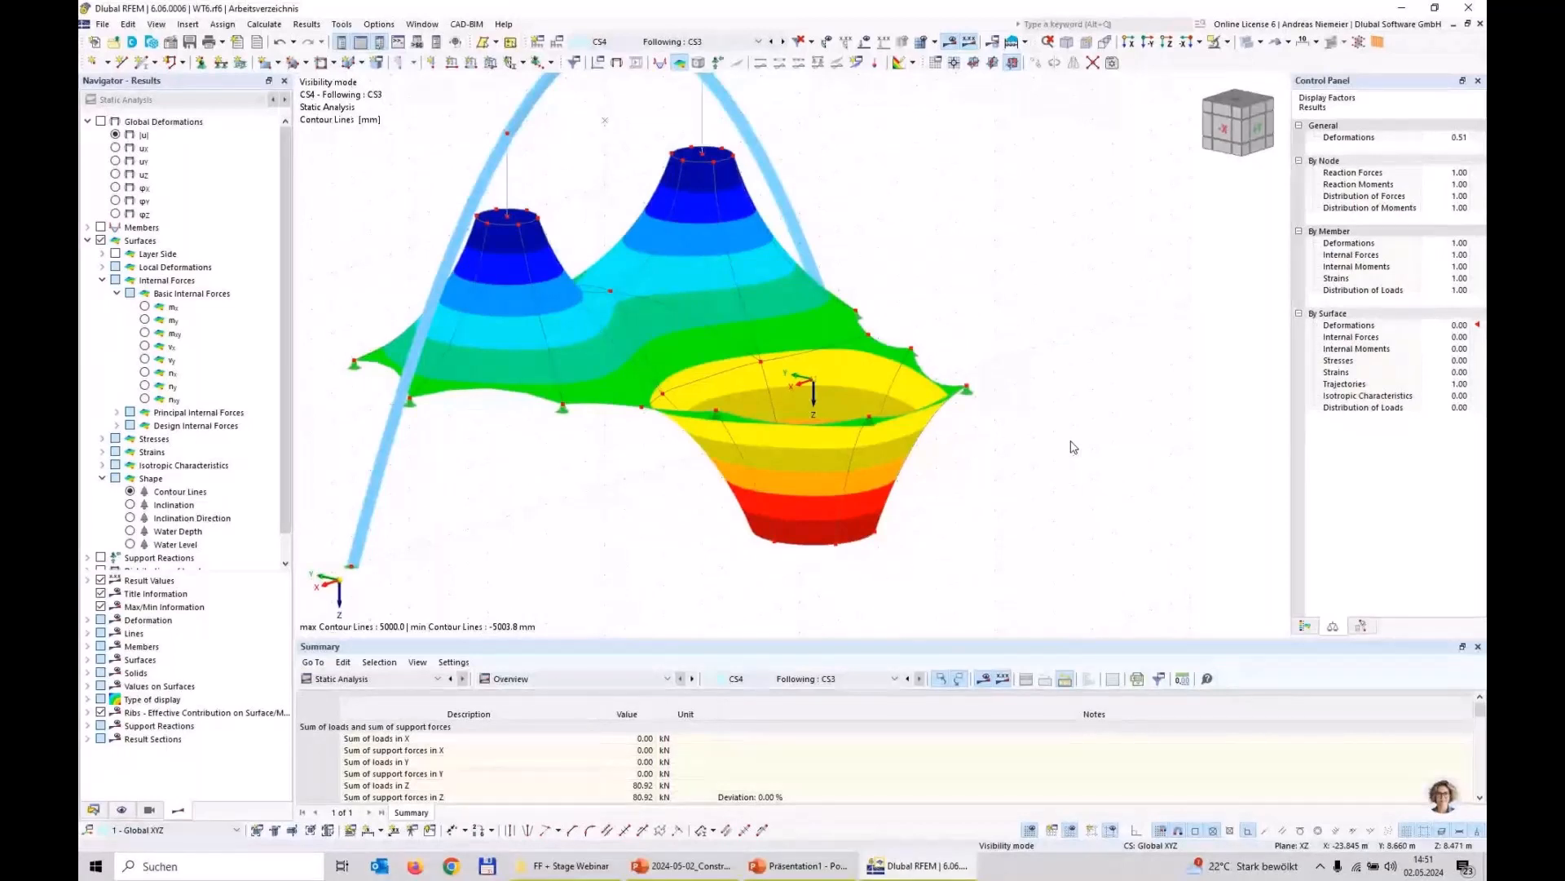
scroll(658, 302, "down", 3)
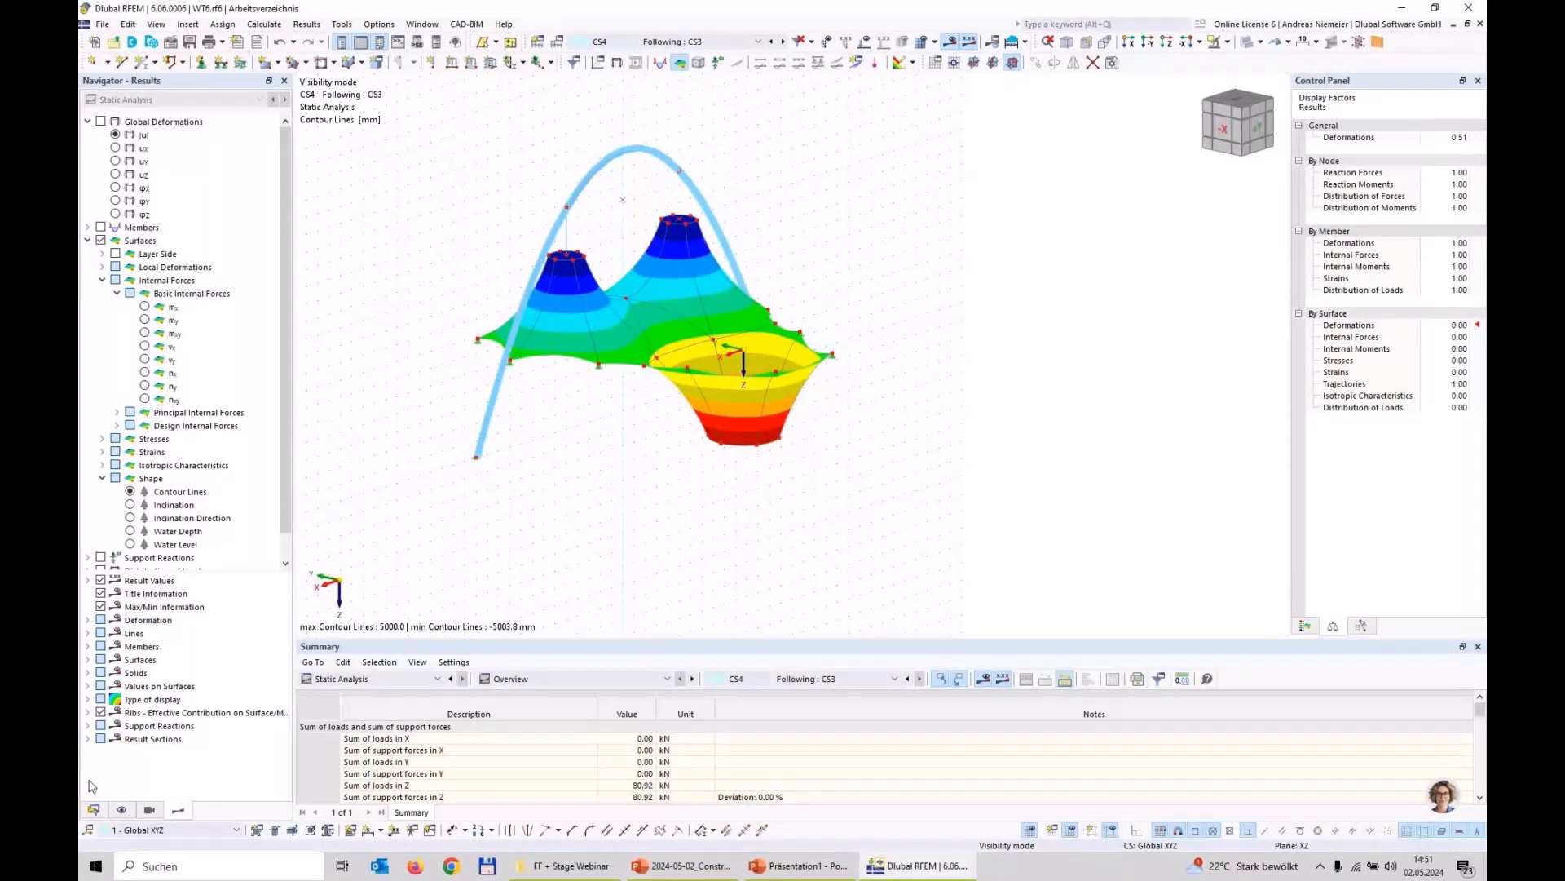
Step: Create a new load case LC4 named Rain with the action category Snow/Ice loads - H <= 1000 m
left_click(93, 810)
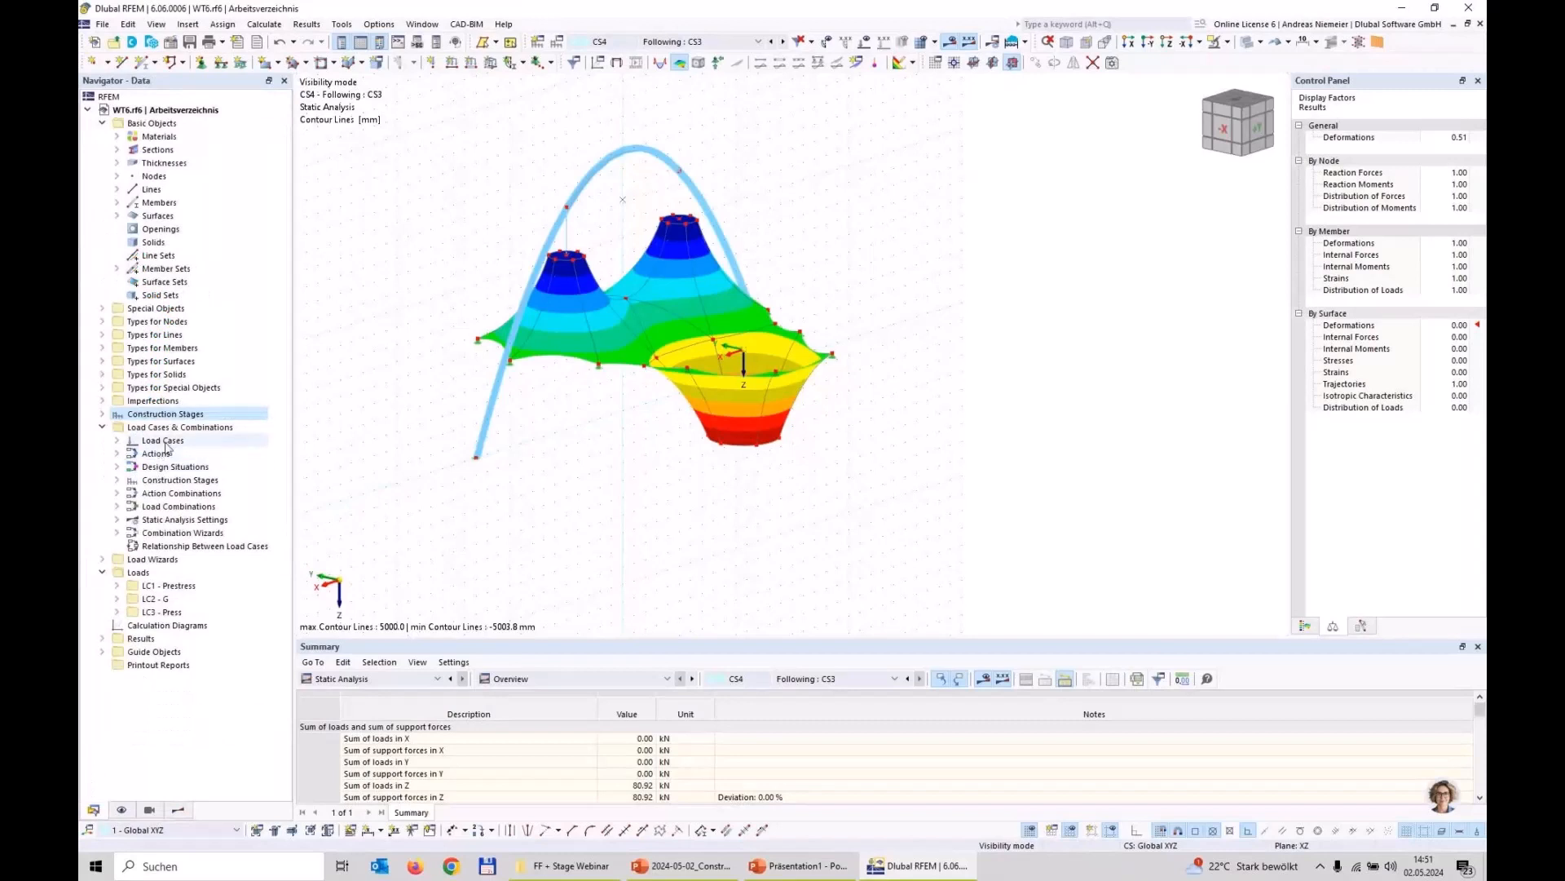
right_click(167, 441)
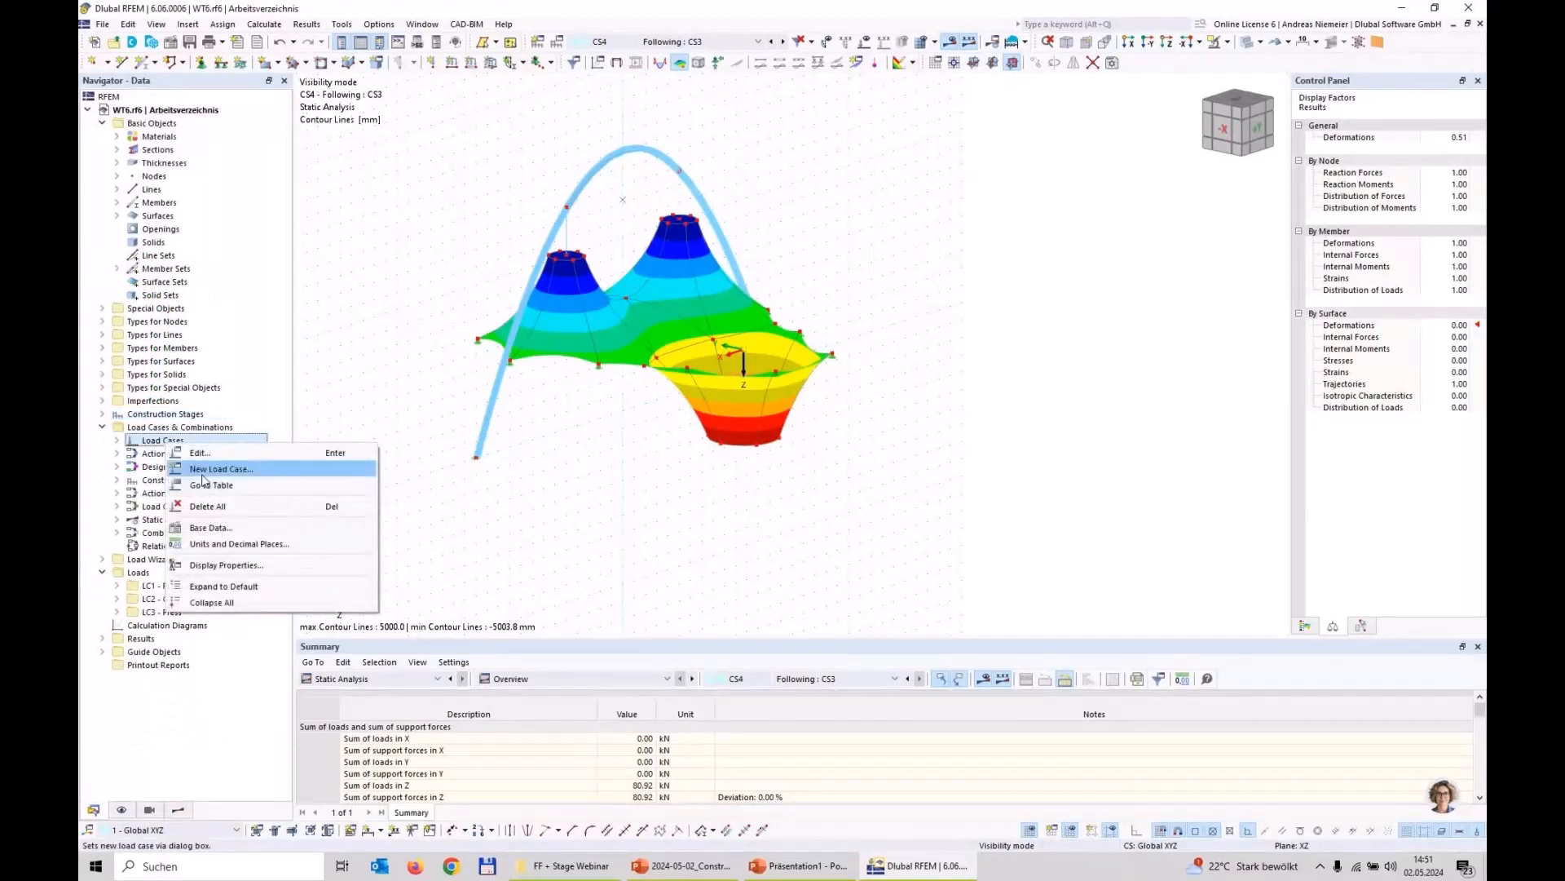
left_click(214, 469)
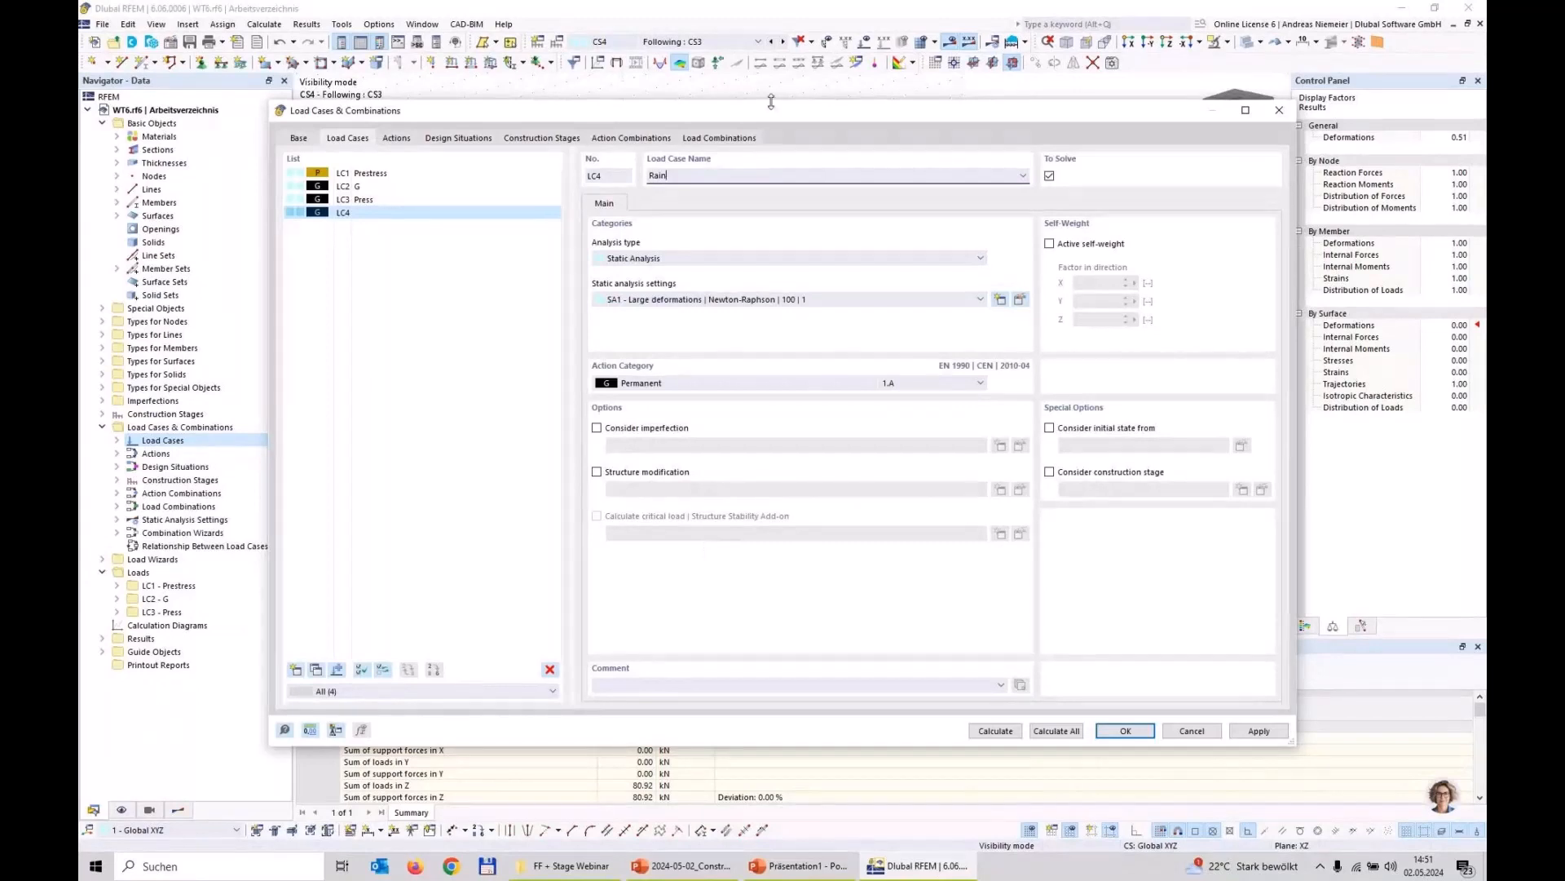
left_click(787, 383)
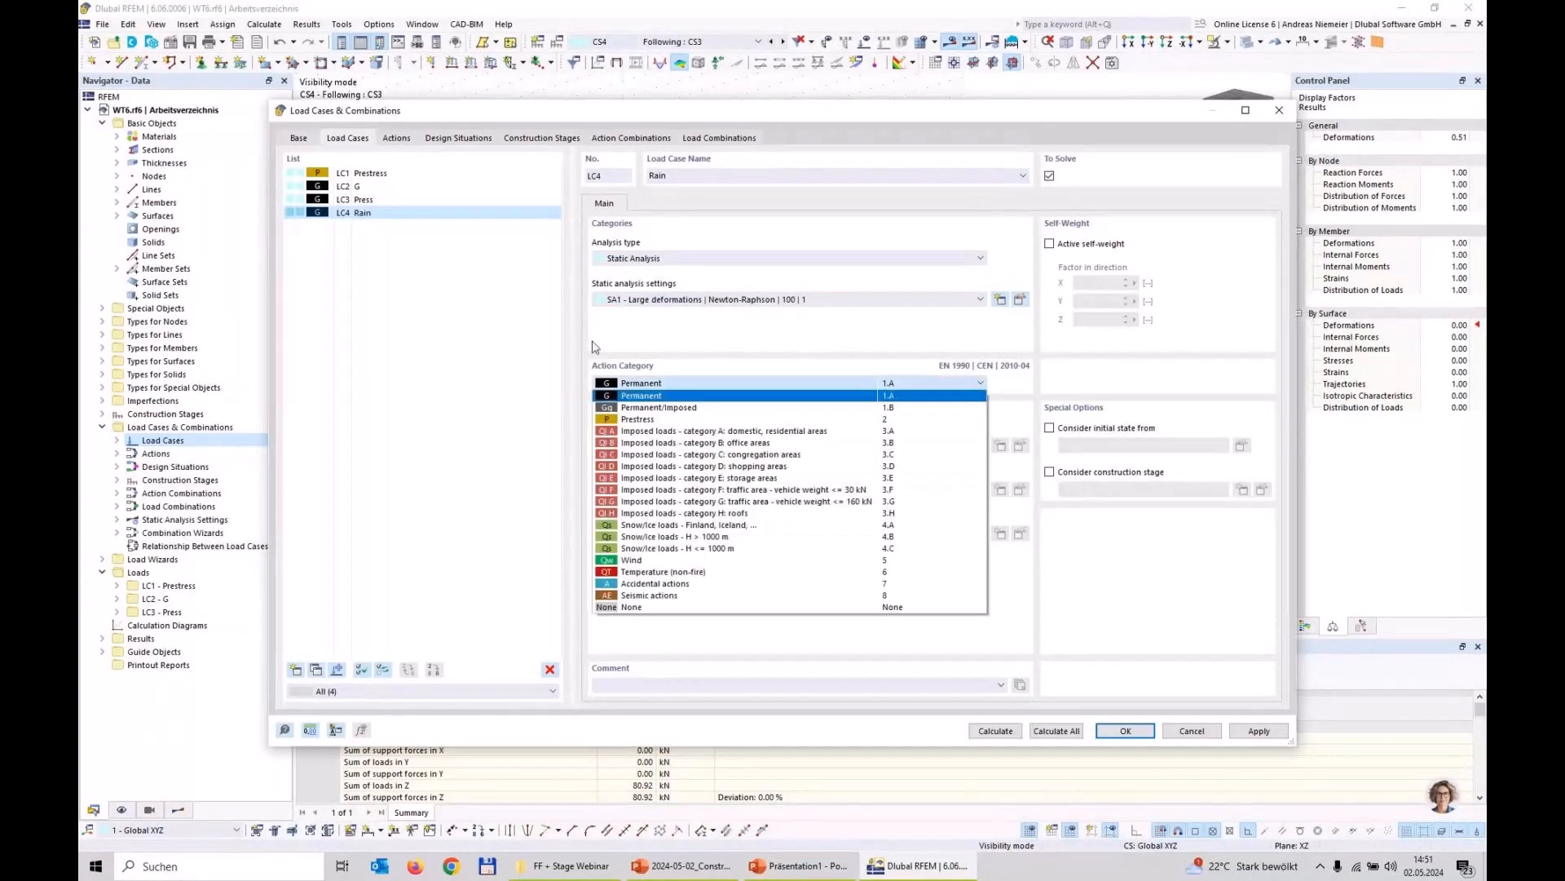
left_click(726, 548)
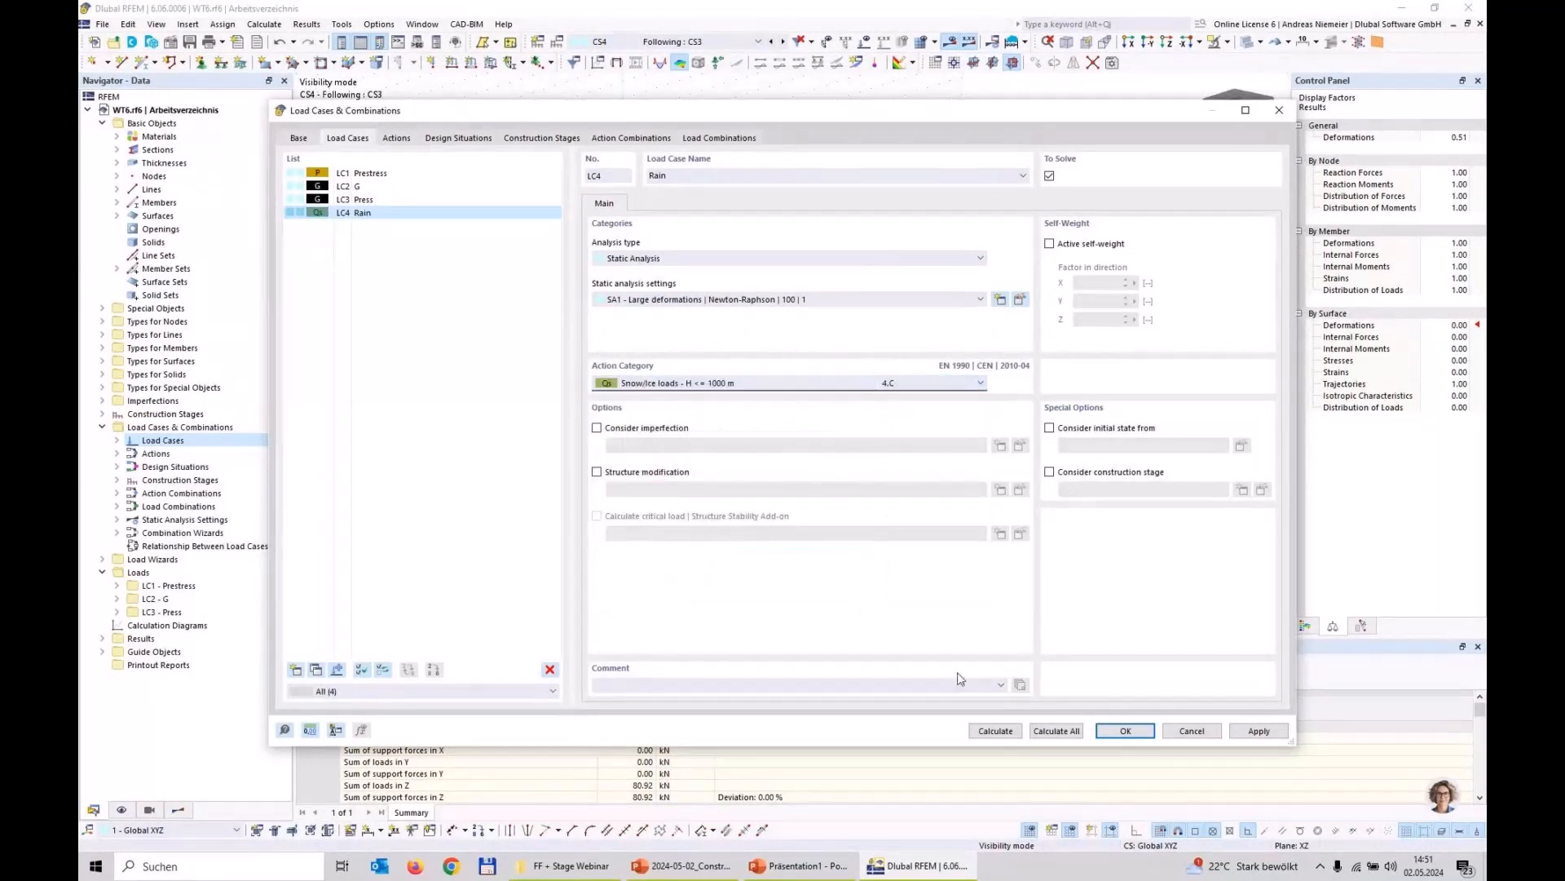
left_click(1126, 732)
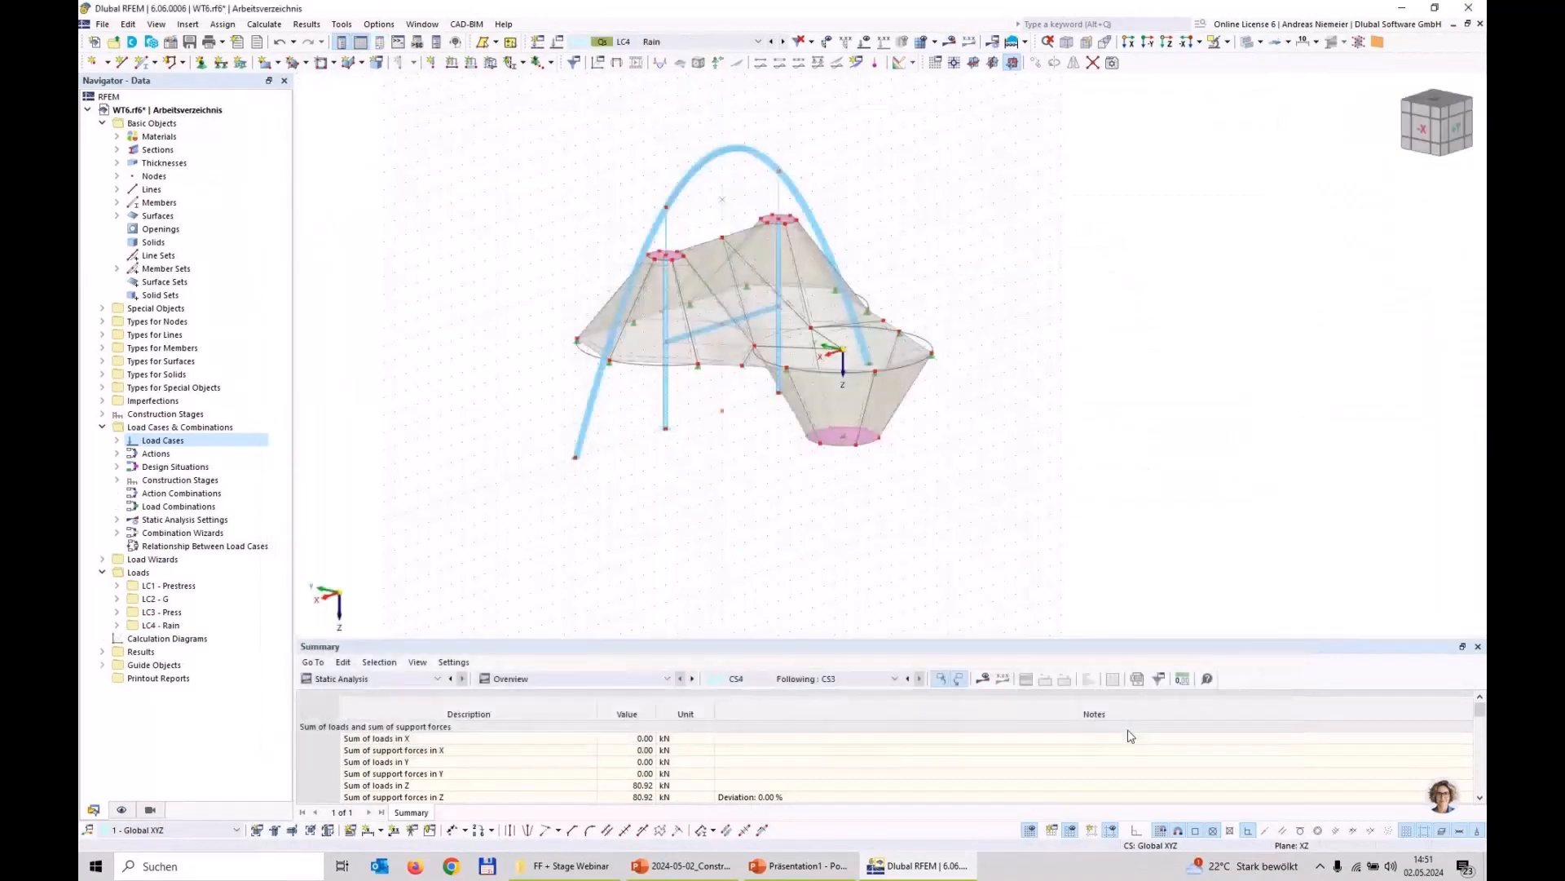
Step: Create a surface set of type Continuous Surfaces from all 22 membrane surfaces and list it under the surface sets
middle_click_drag(1072, 527, 931, 493, "ctrl")
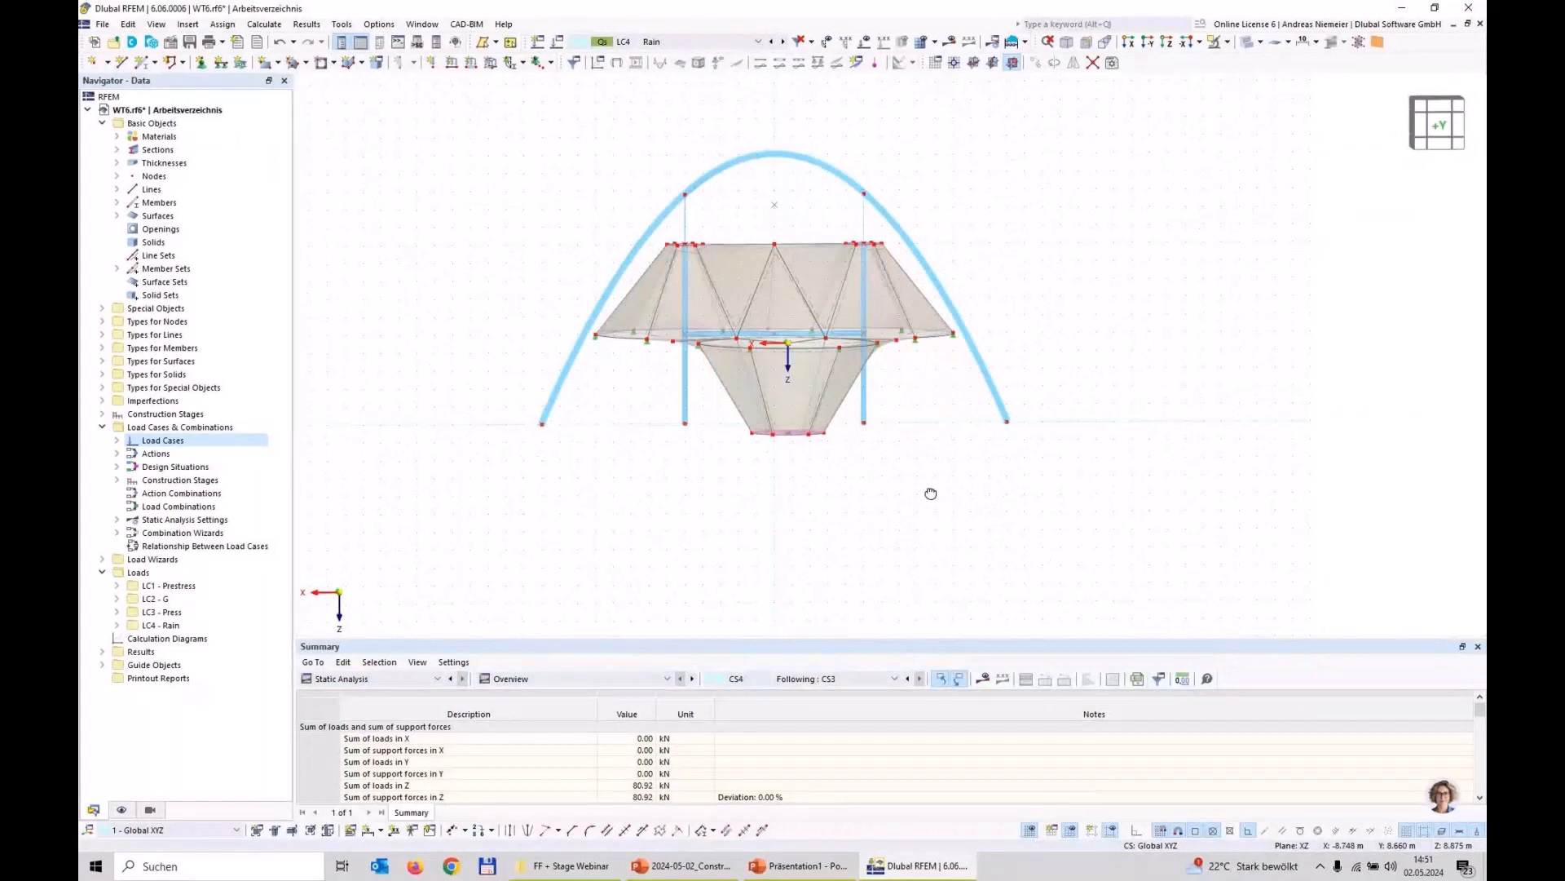
left_click_drag(560, 222, 987, 469)
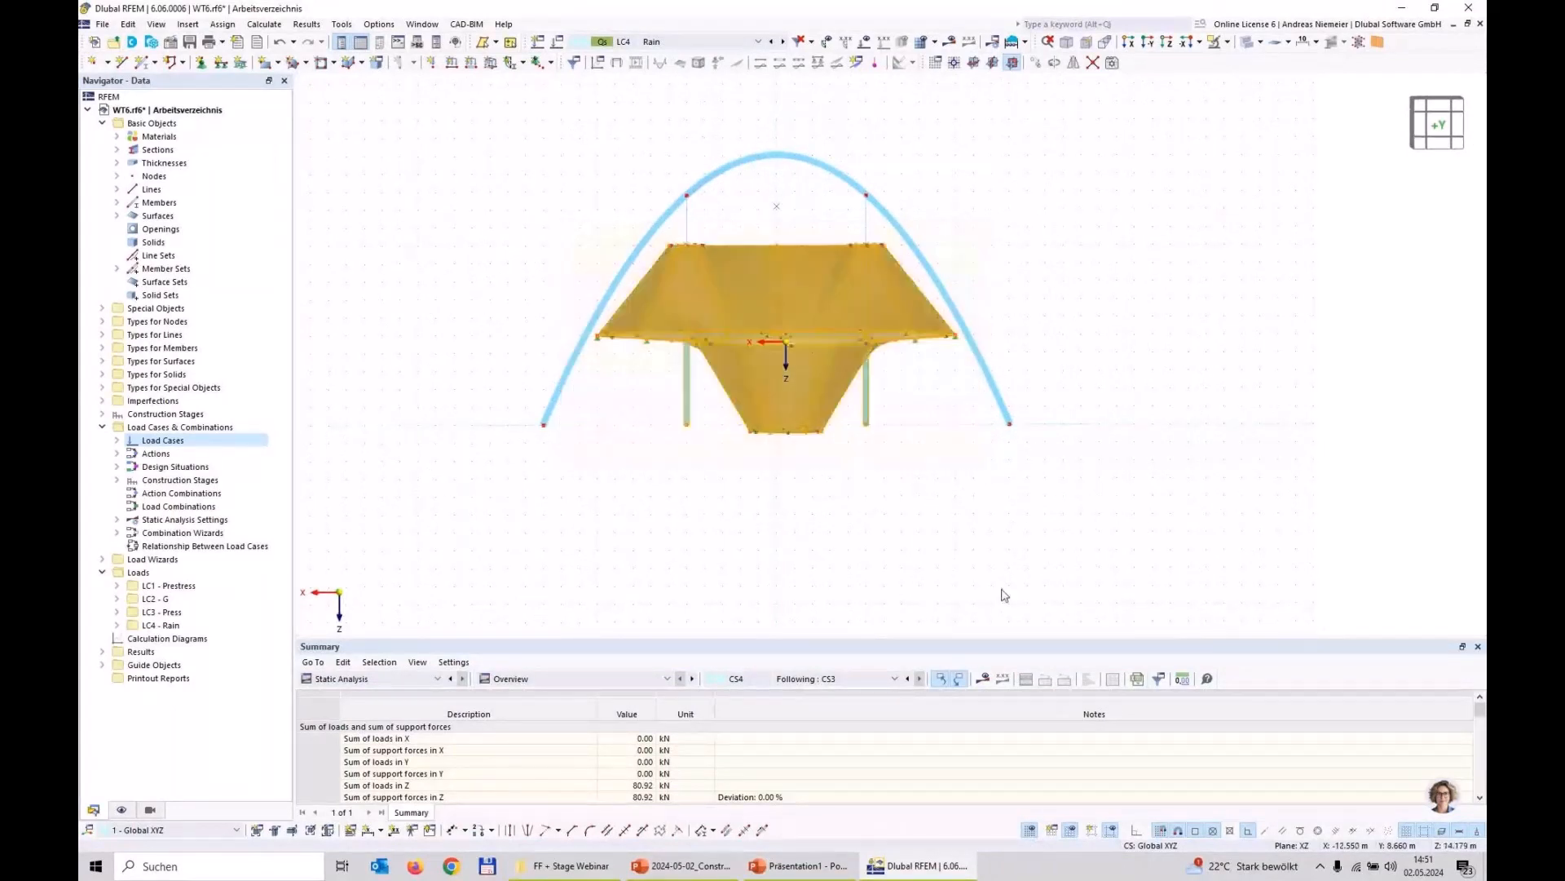
right_click(827, 308)
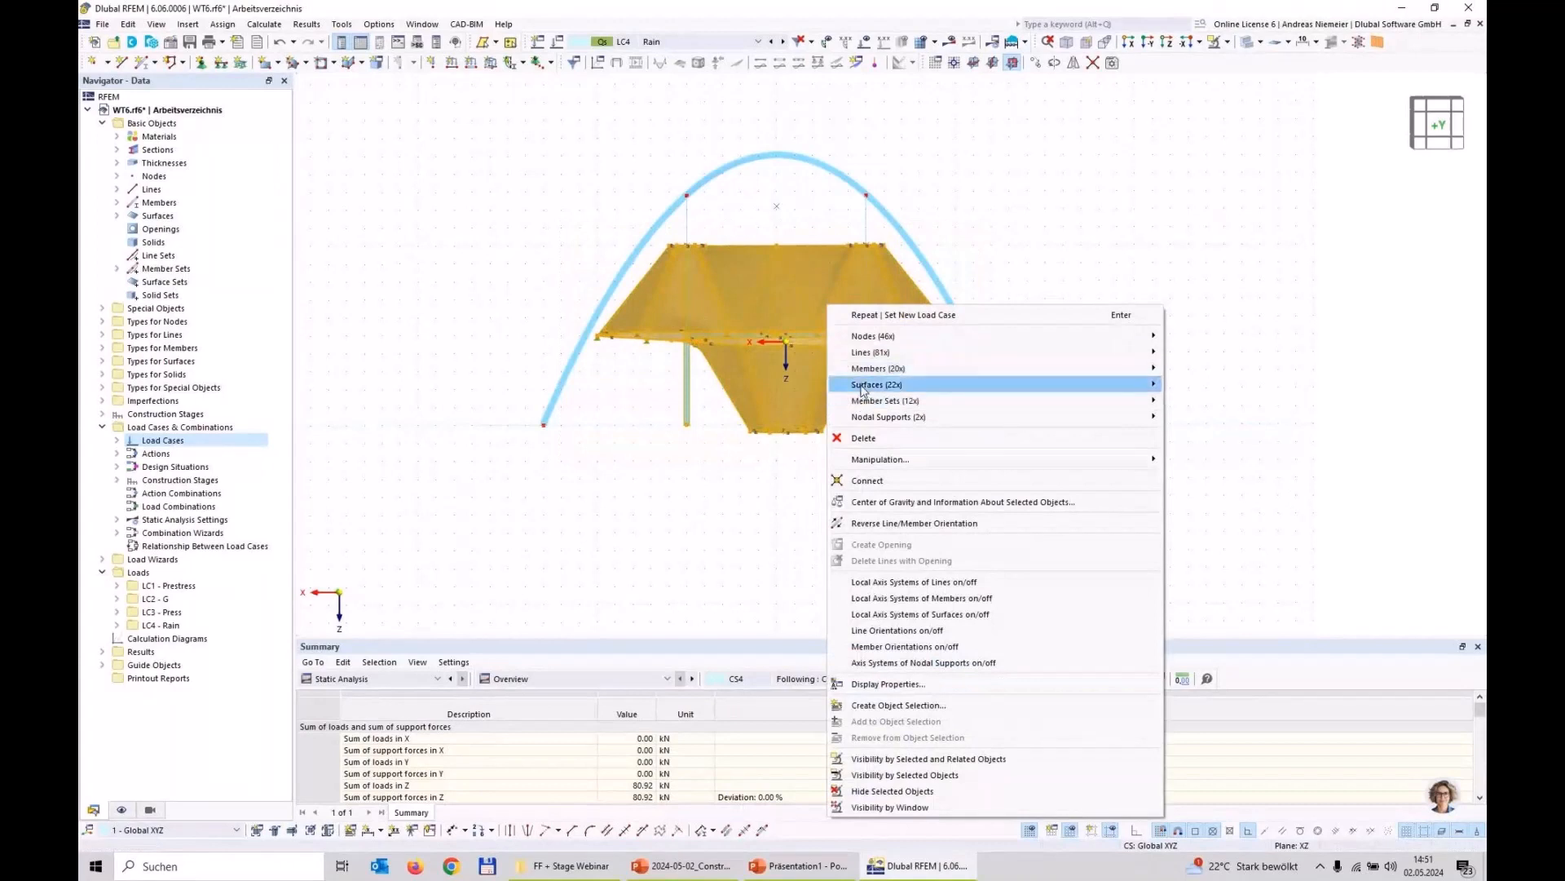
mouse_move(864, 390)
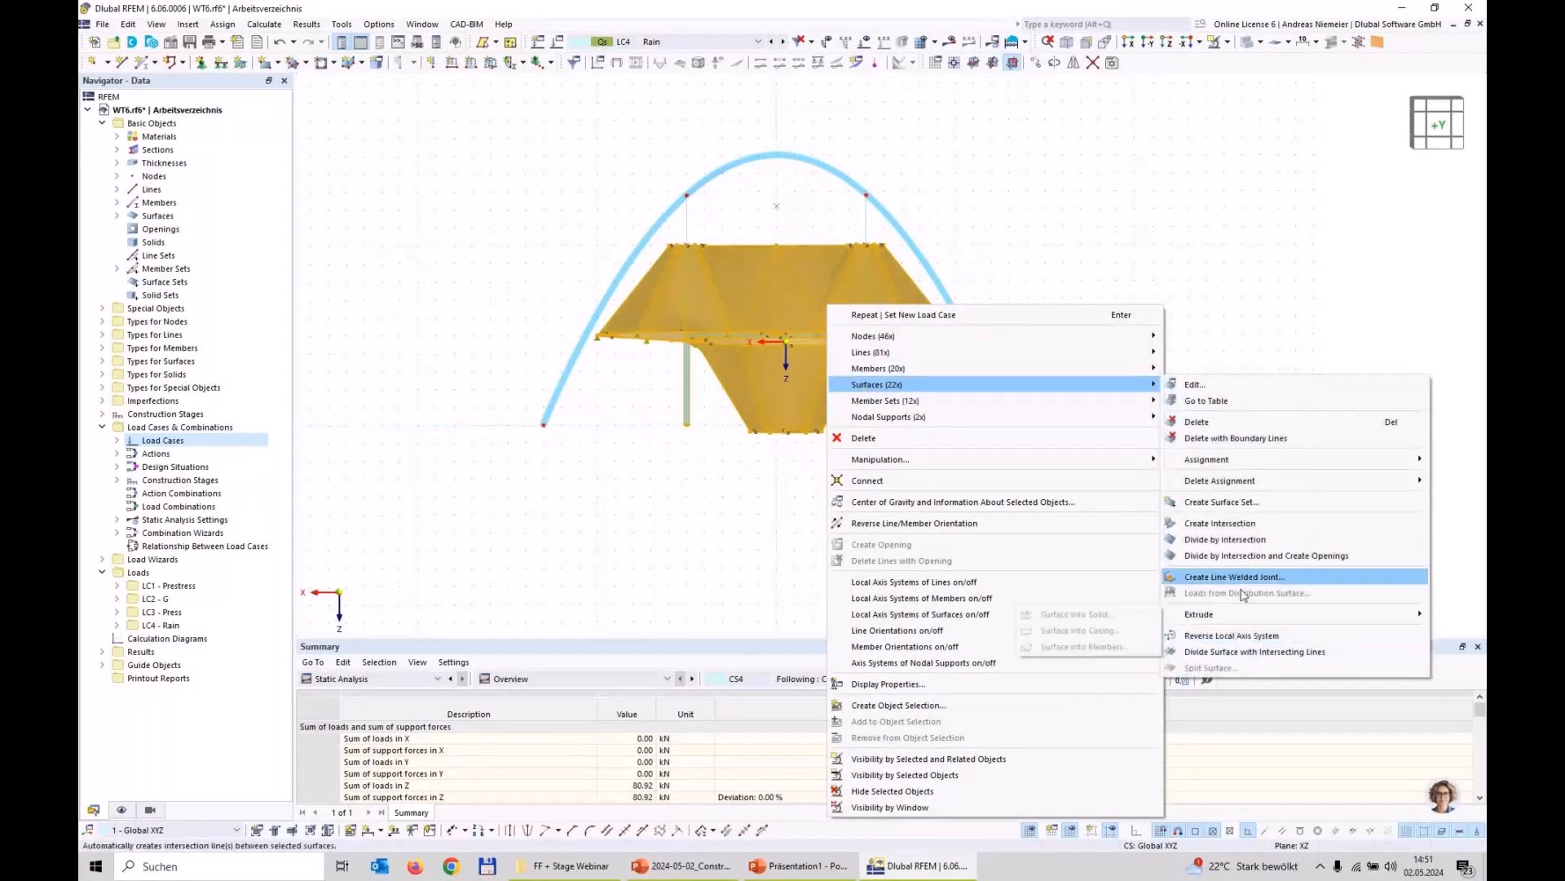
left_click(1221, 501)
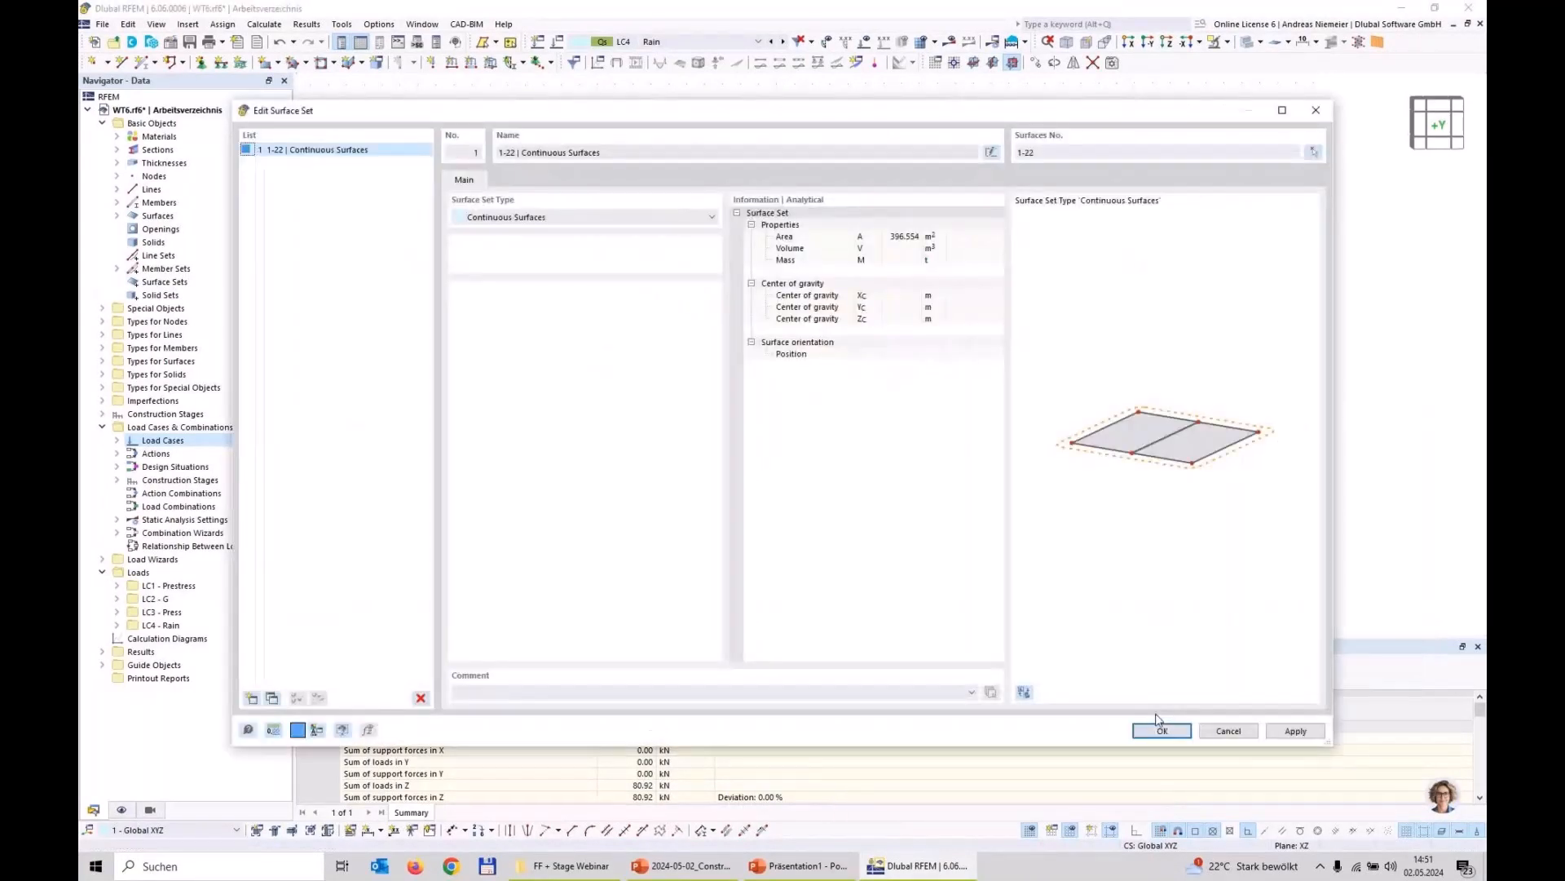
left_click(1161, 729)
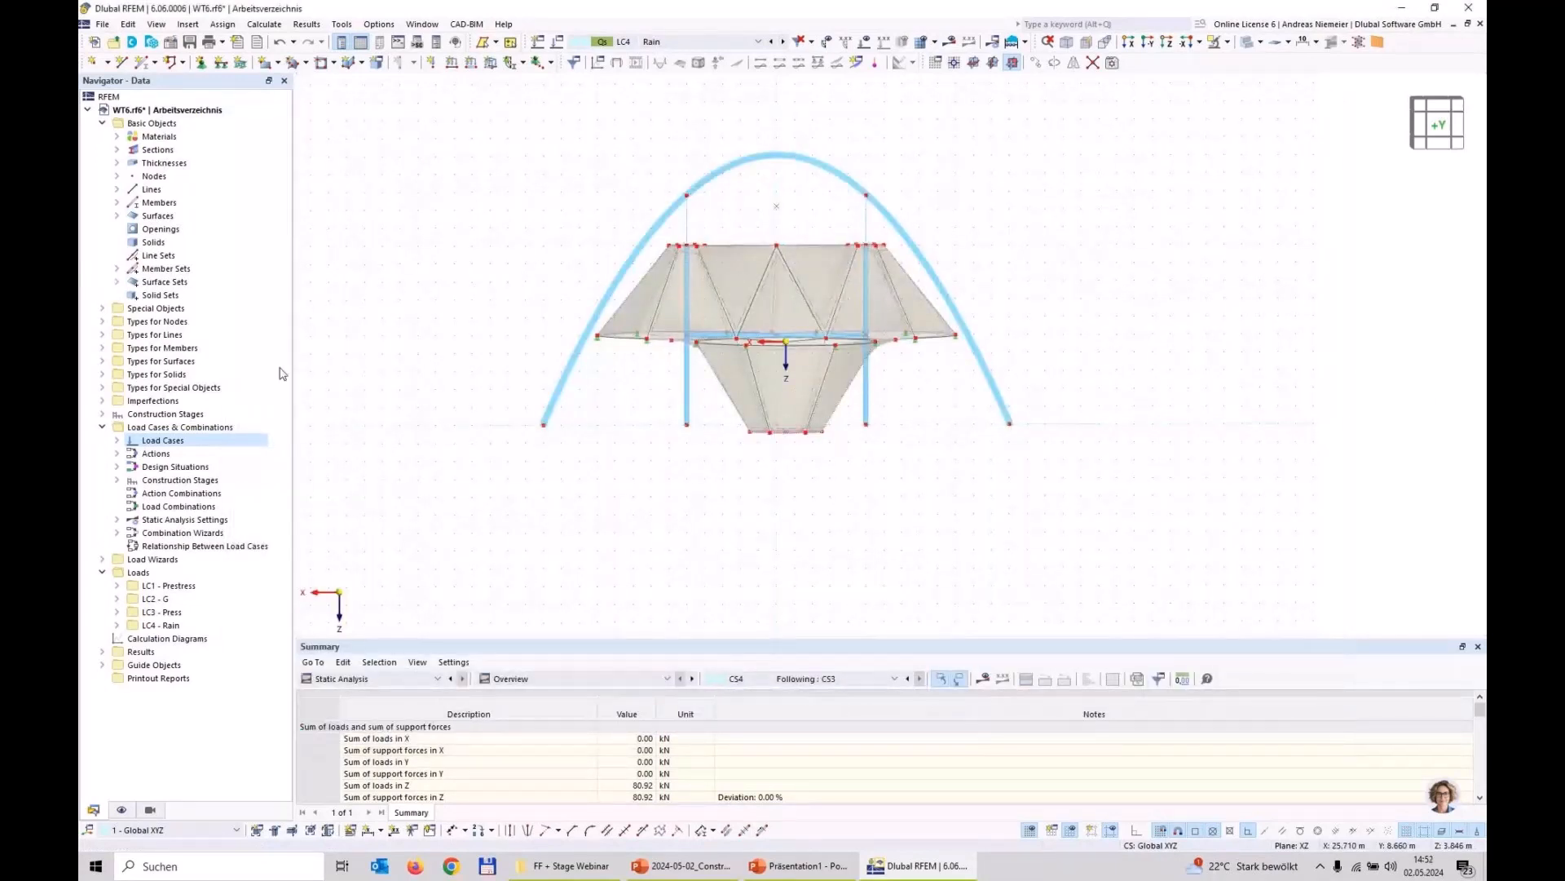
double_click(114, 282)
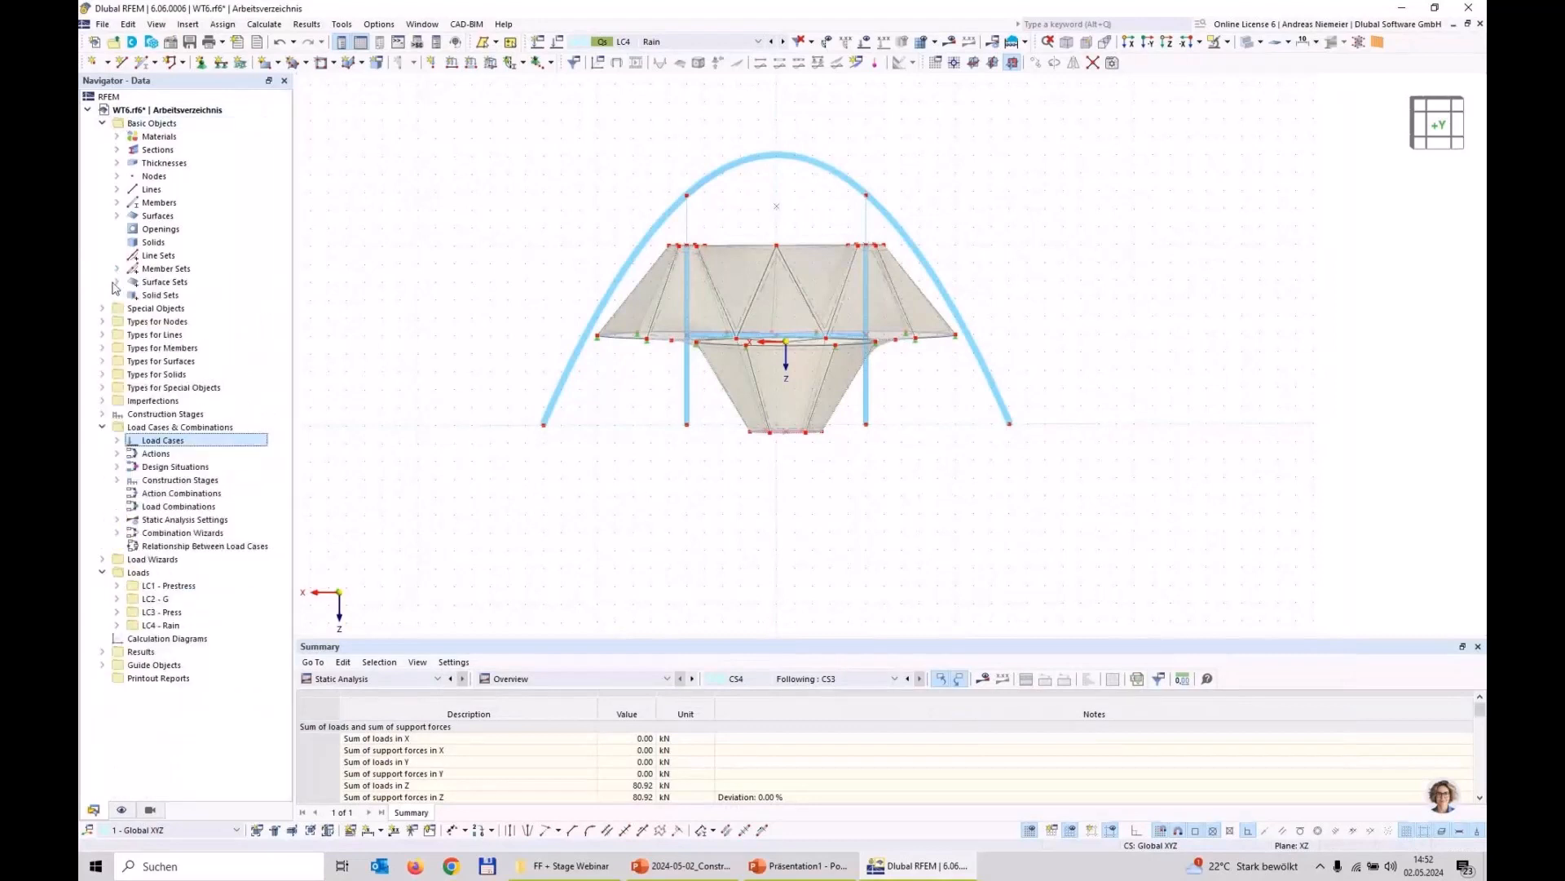
left_click(115, 282)
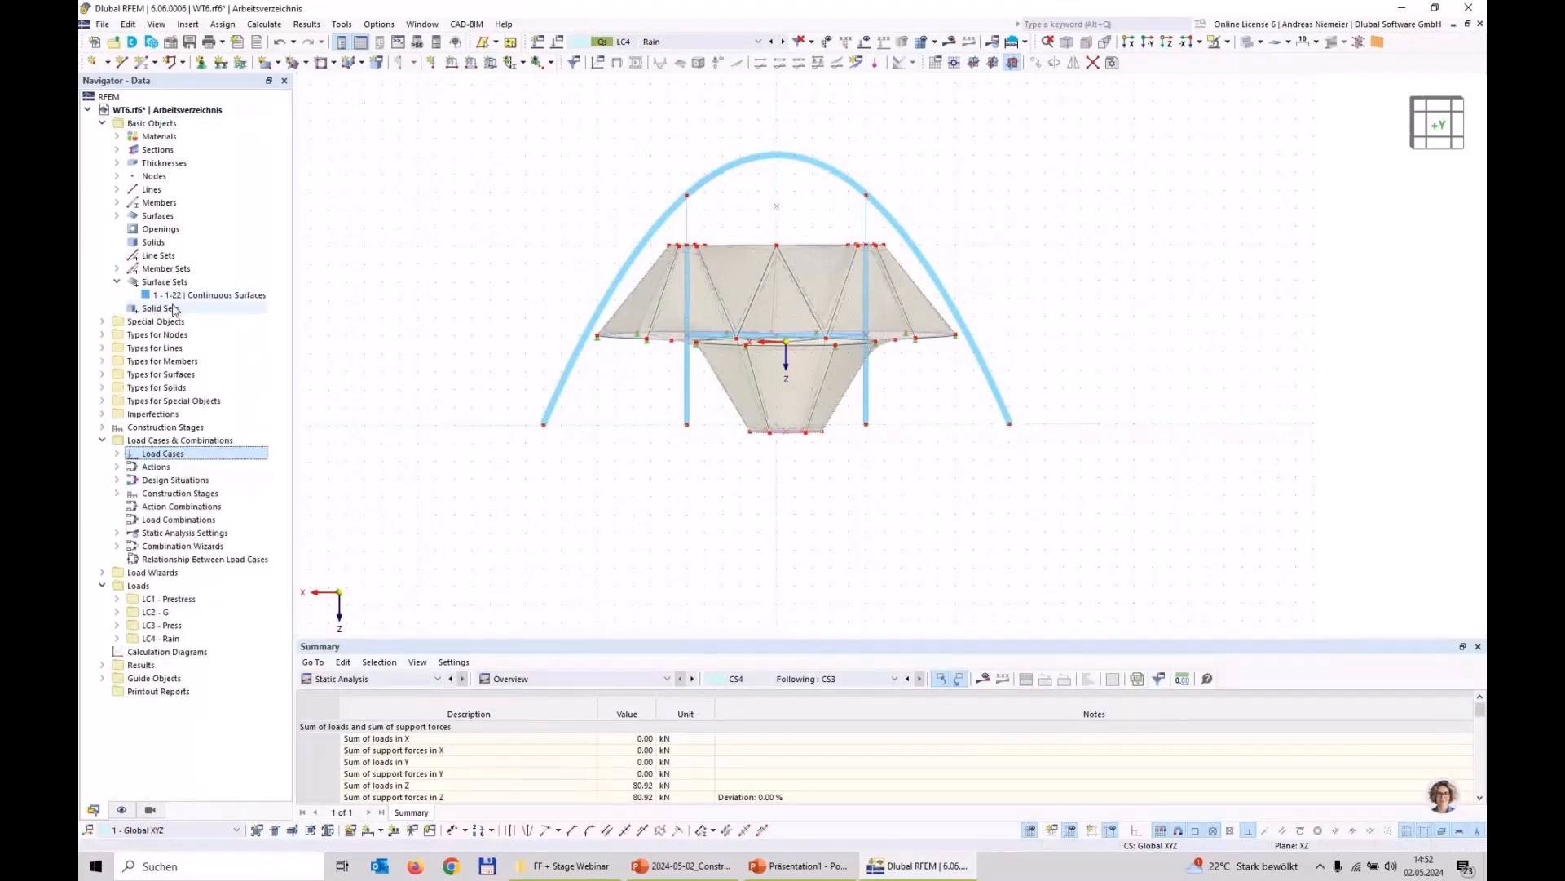
Step: Apply a Ponding load with a specific weight of 10.00 kN/m³ to the membrane's surface set in LC4, and hide the load display
left_click(551, 62)
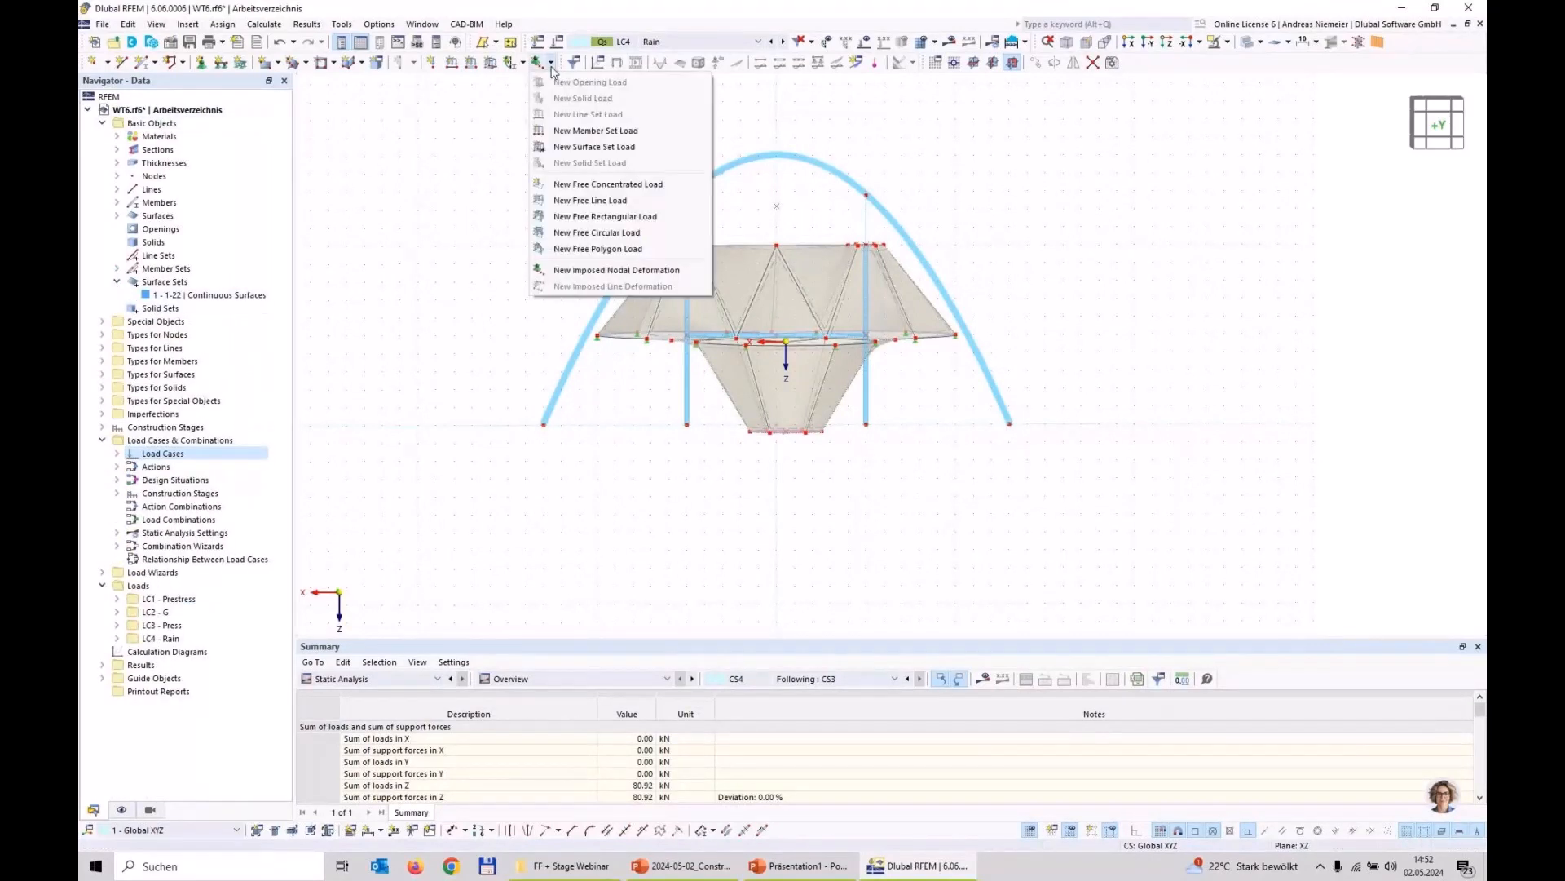
left_click(572, 147)
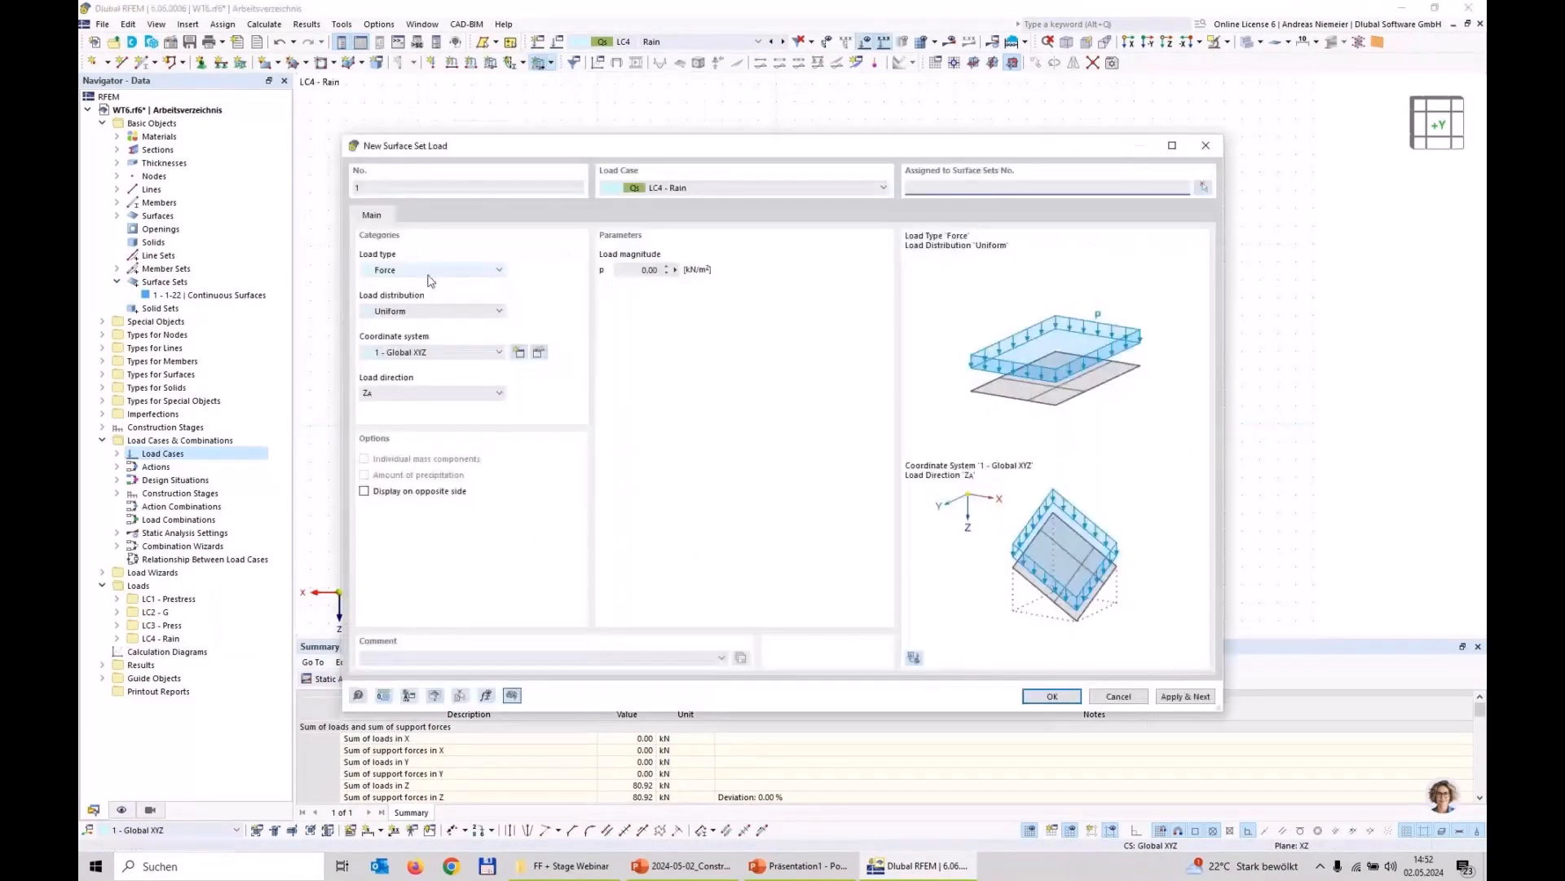
left_click(430, 271)
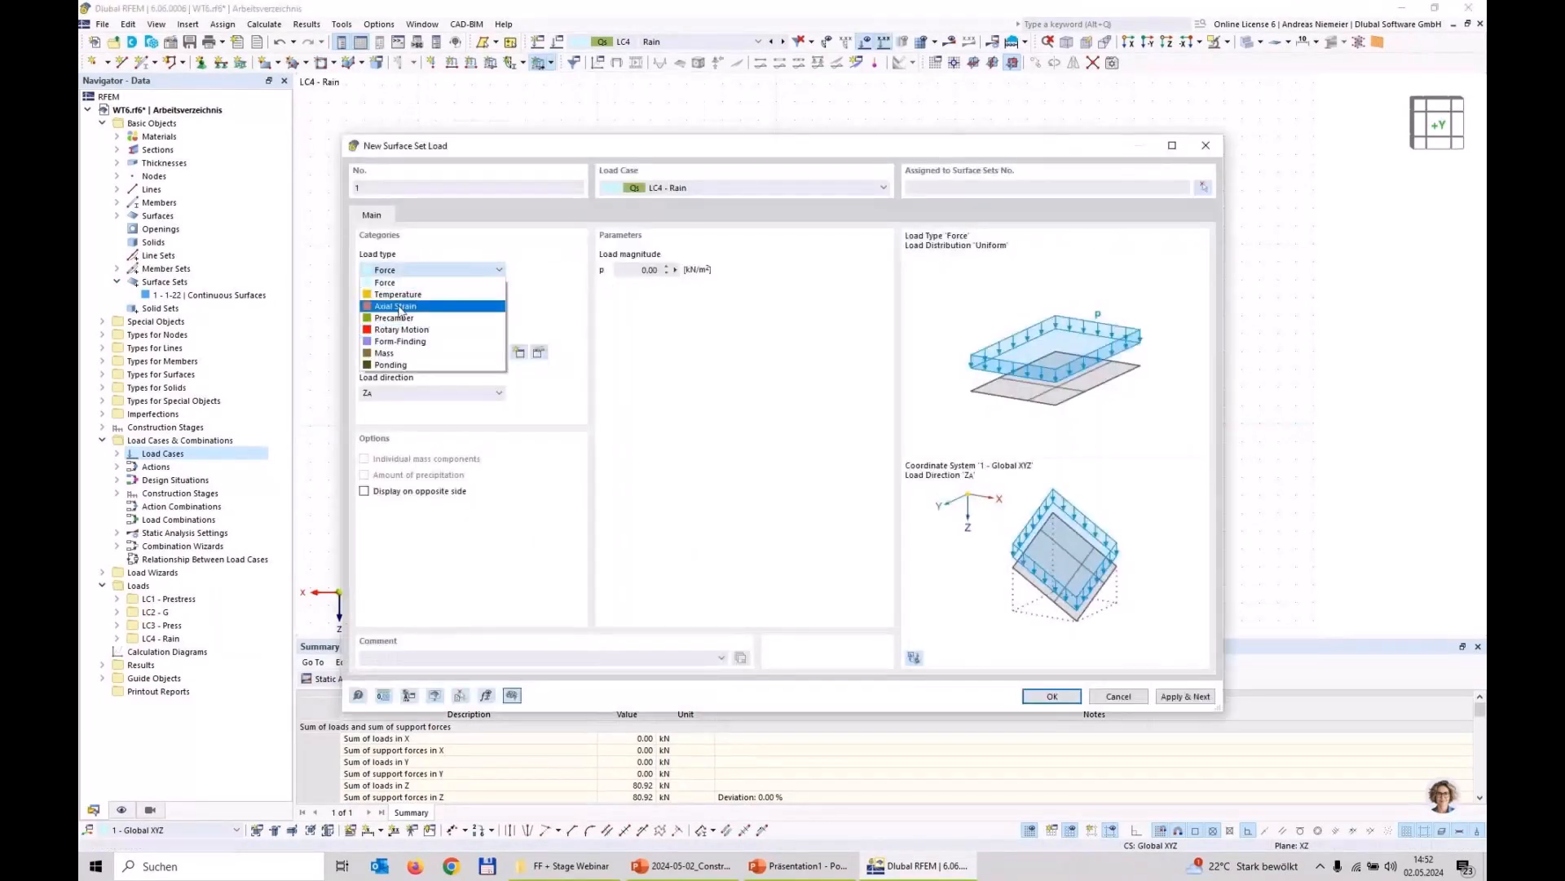
left_click(396, 365)
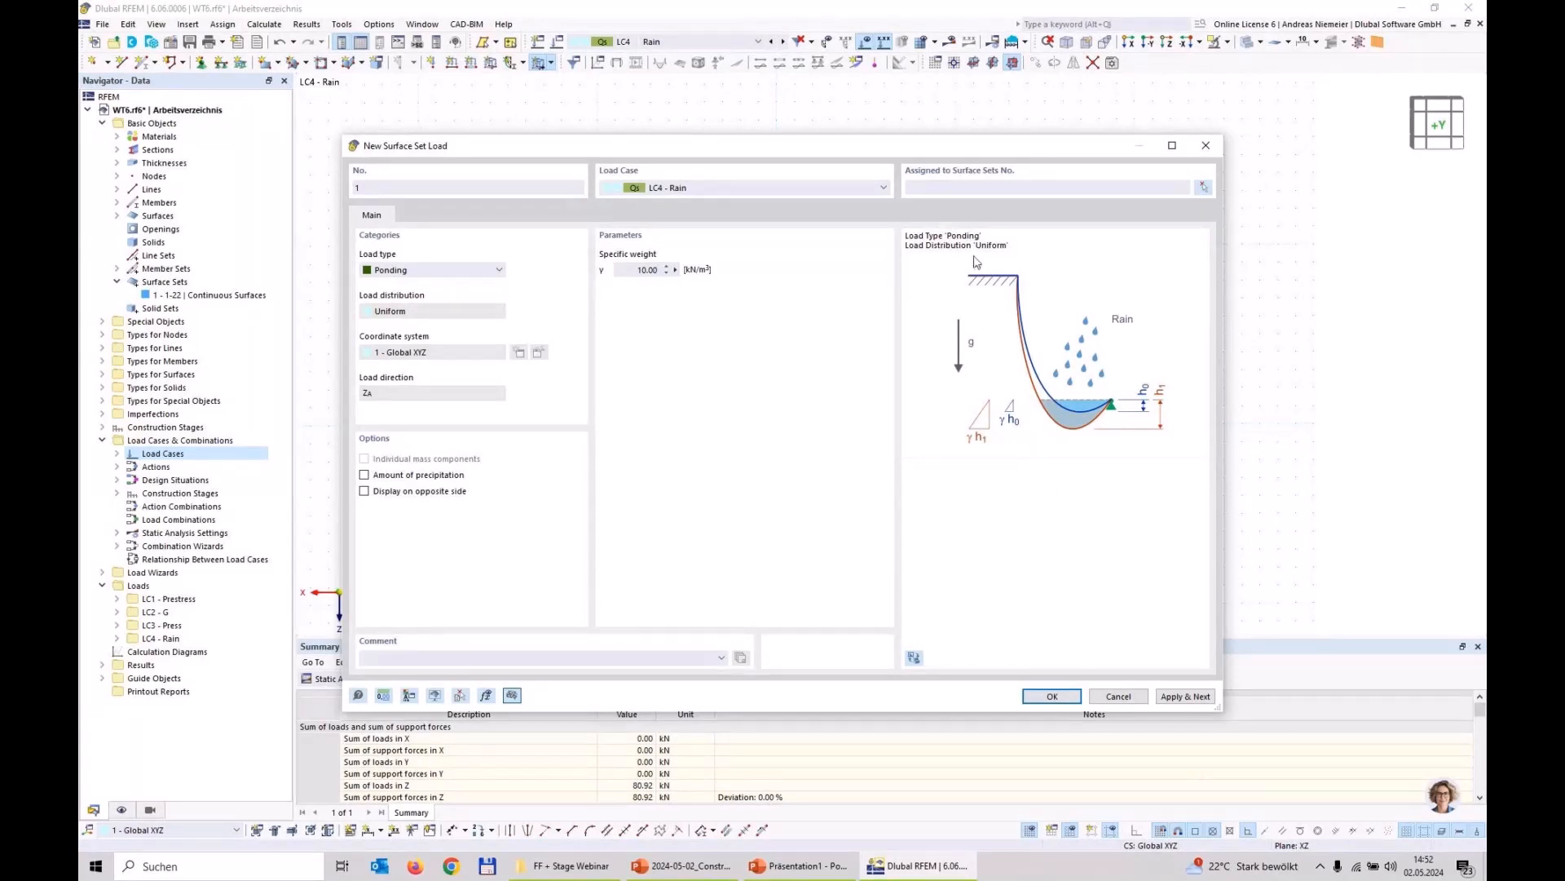
left_click(1203, 187)
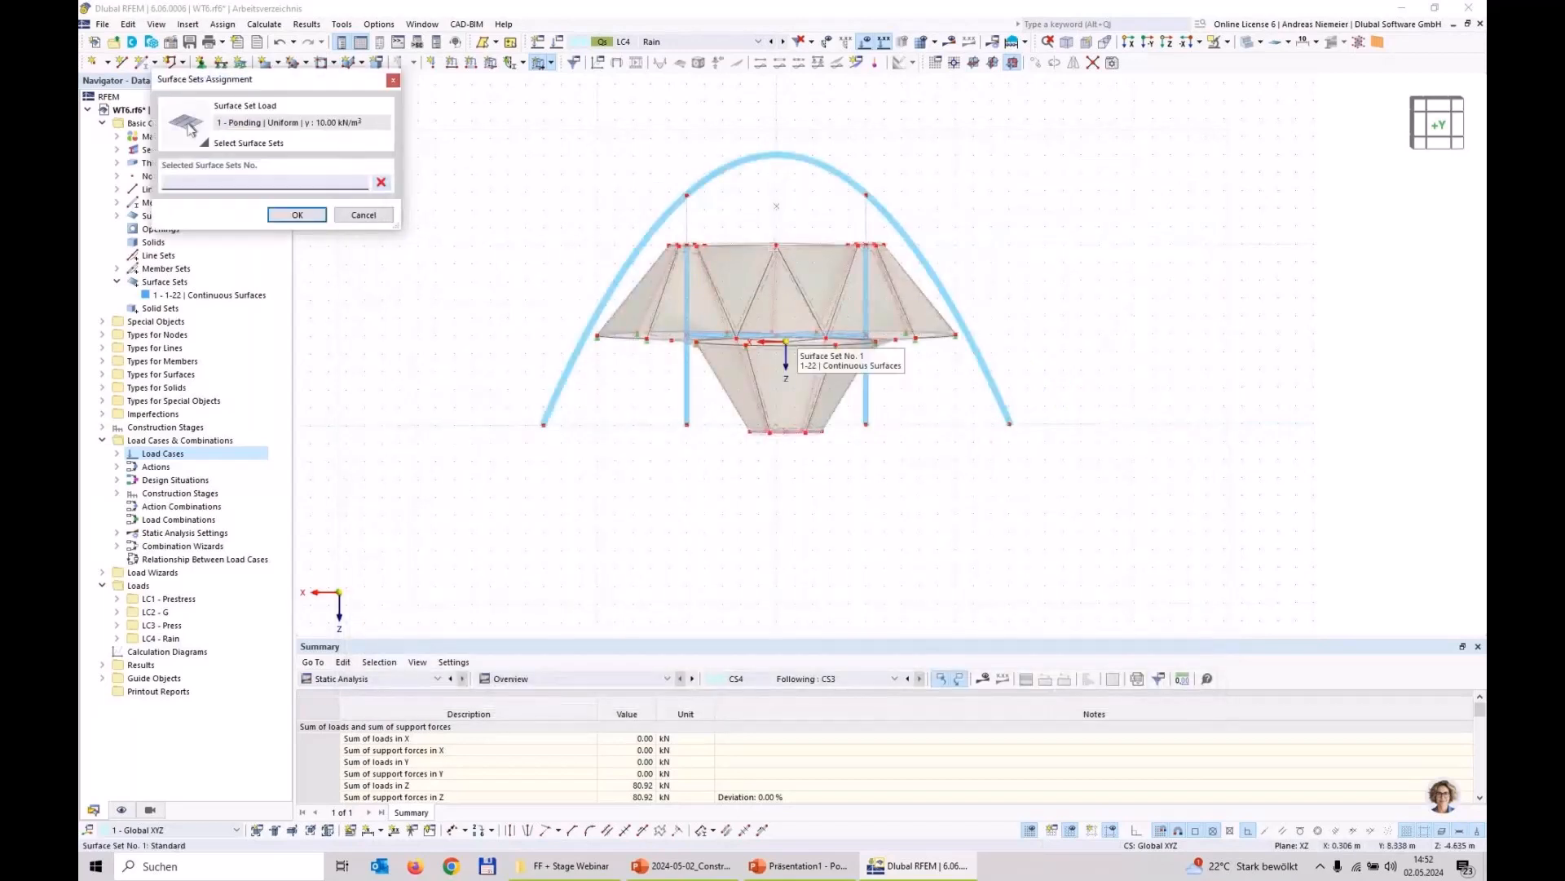
left_click(775, 245)
left_click(1064, 699)
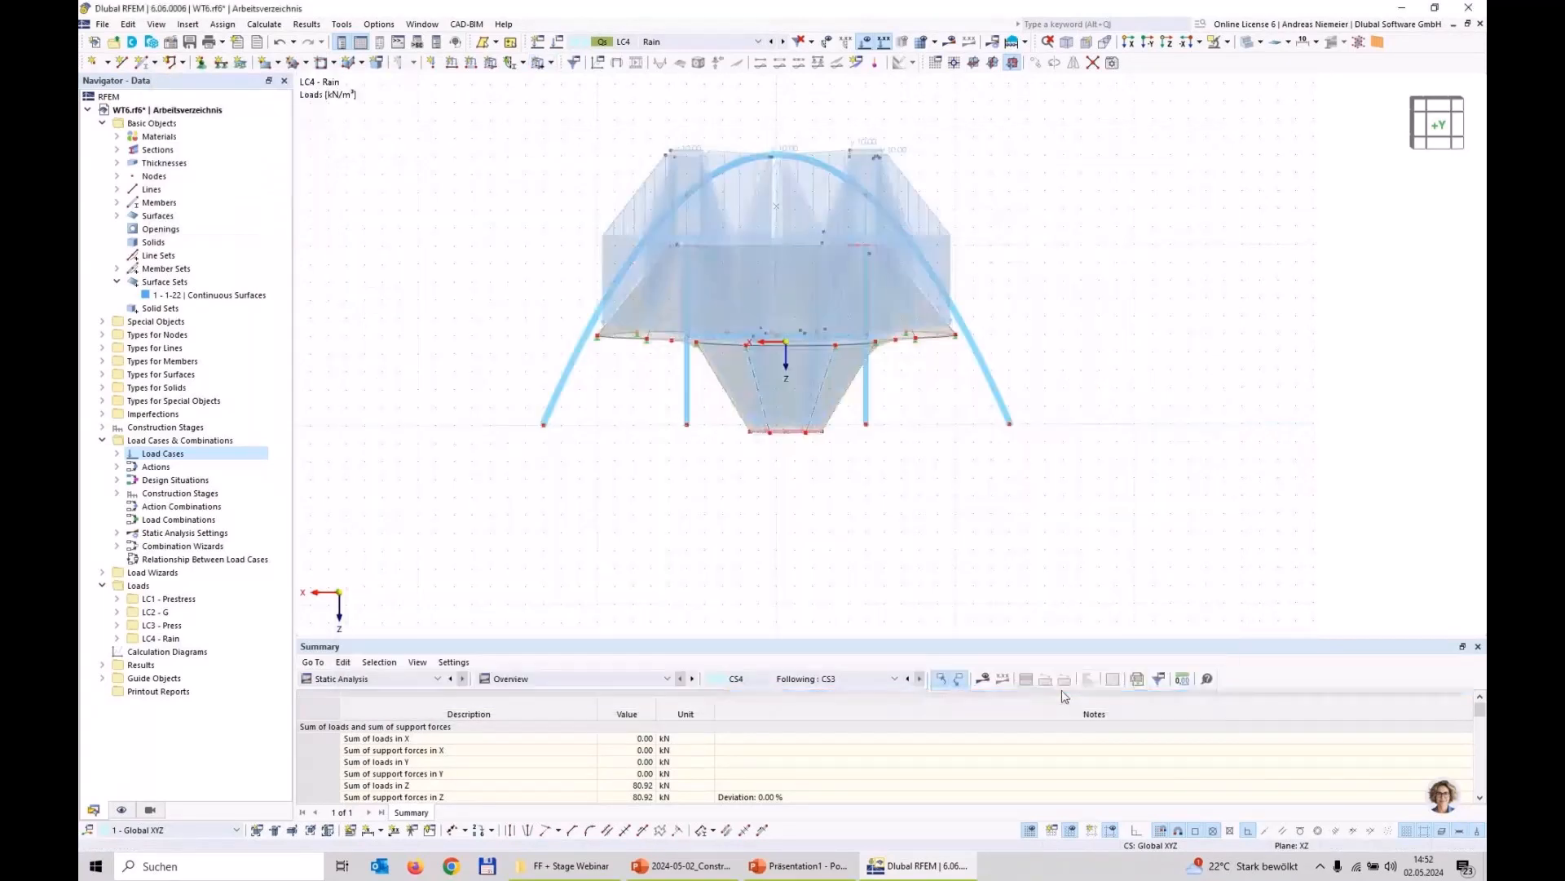
middle_click_drag(504, 258, 593, 265, "ctrl")
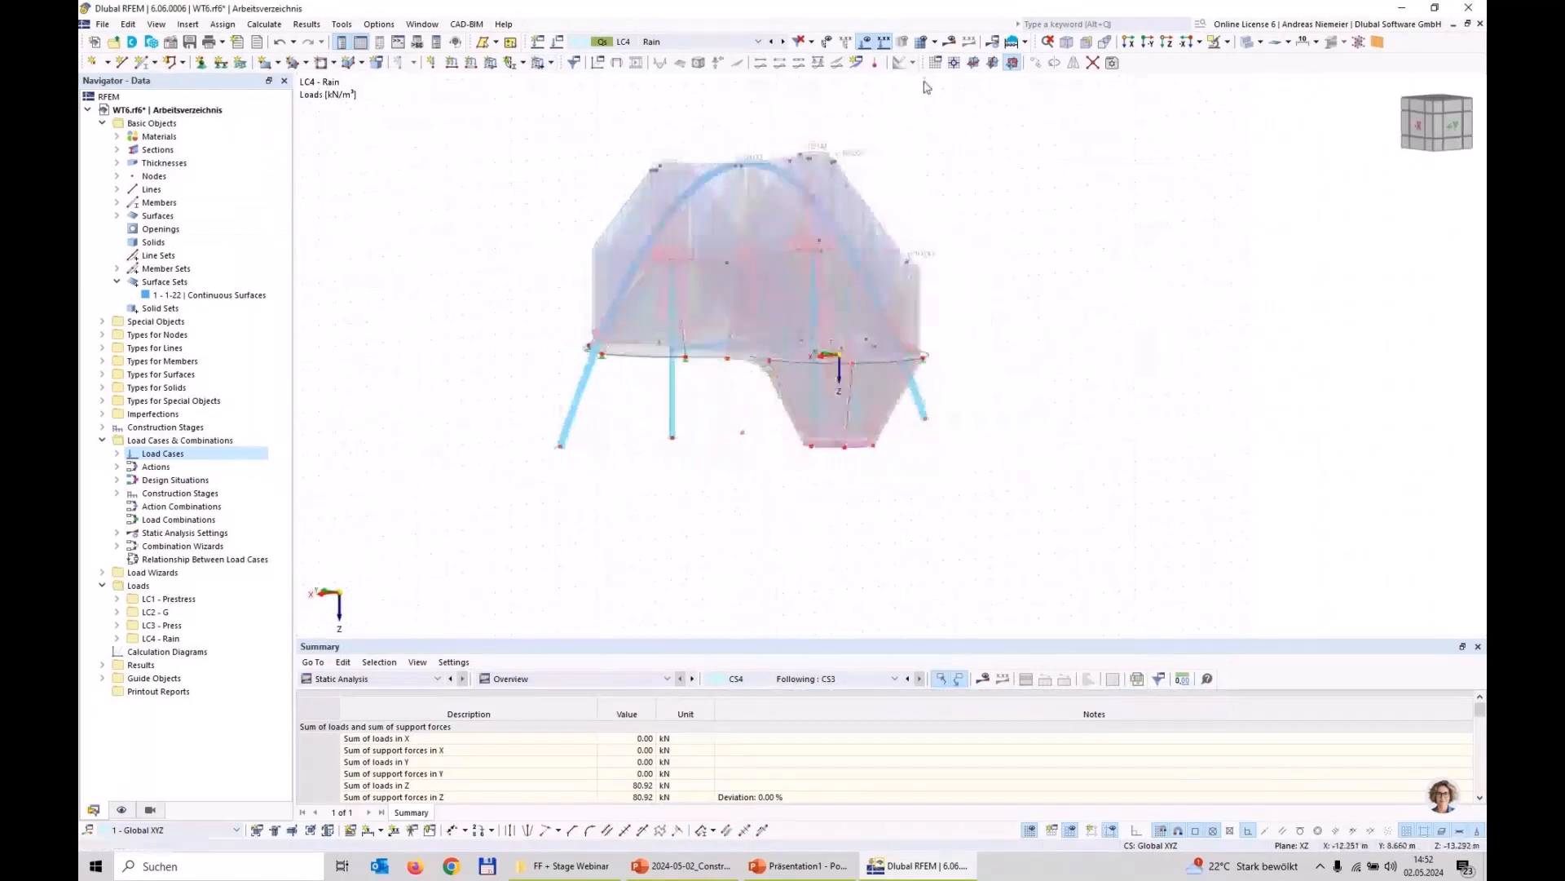
left_click(865, 42)
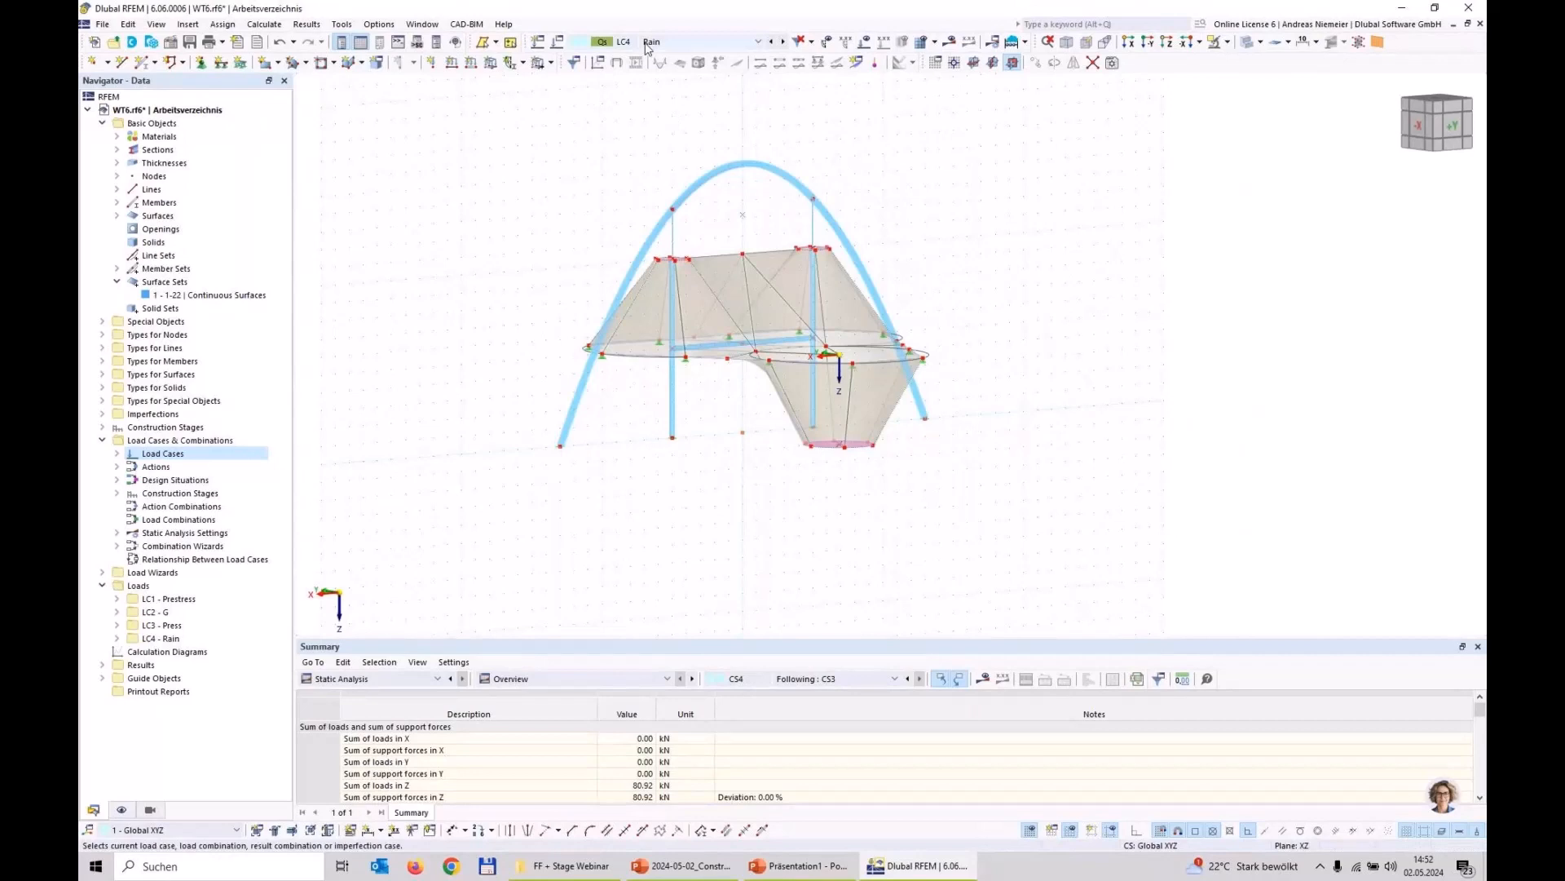
Step: Assign load case LC4 Rain to construction stage CS4 without marking it as permanent
left_click(693, 43)
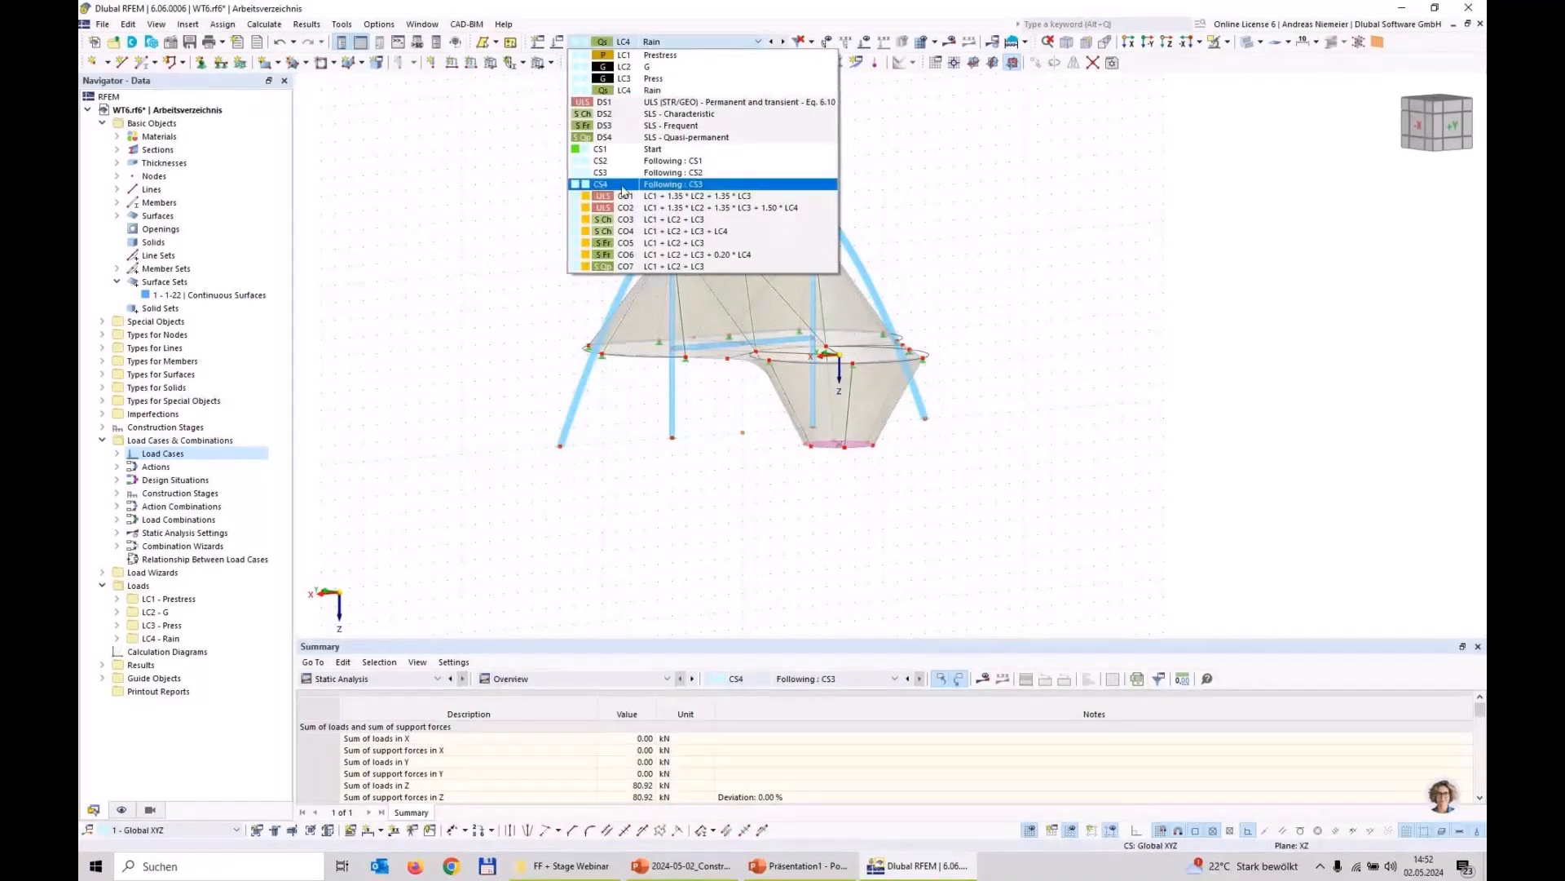
left_click(710, 28)
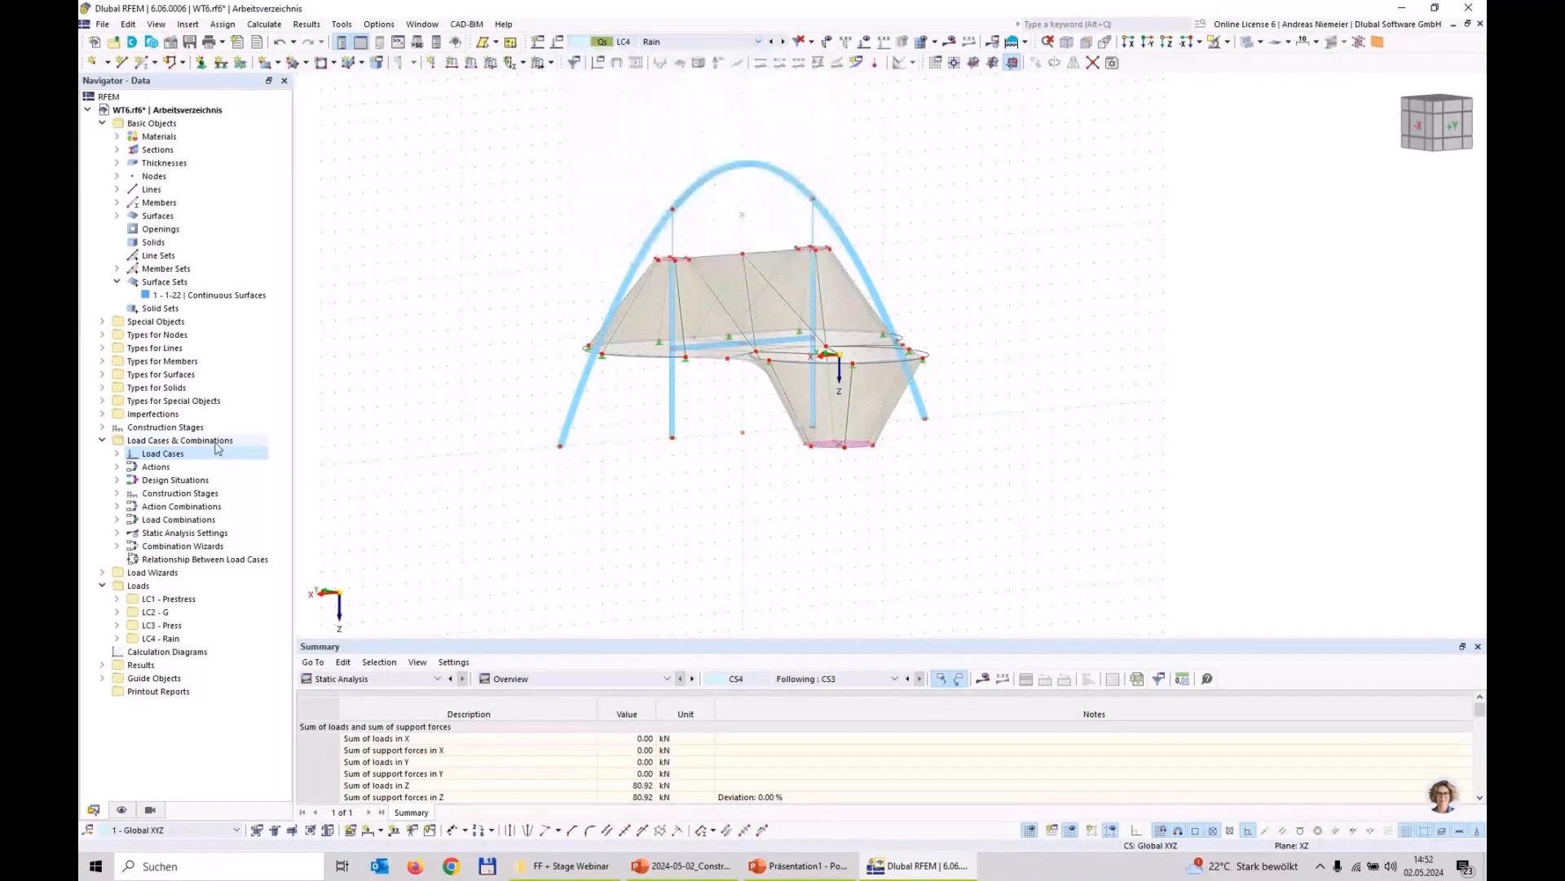
right_click(216, 442)
left_click(247, 453)
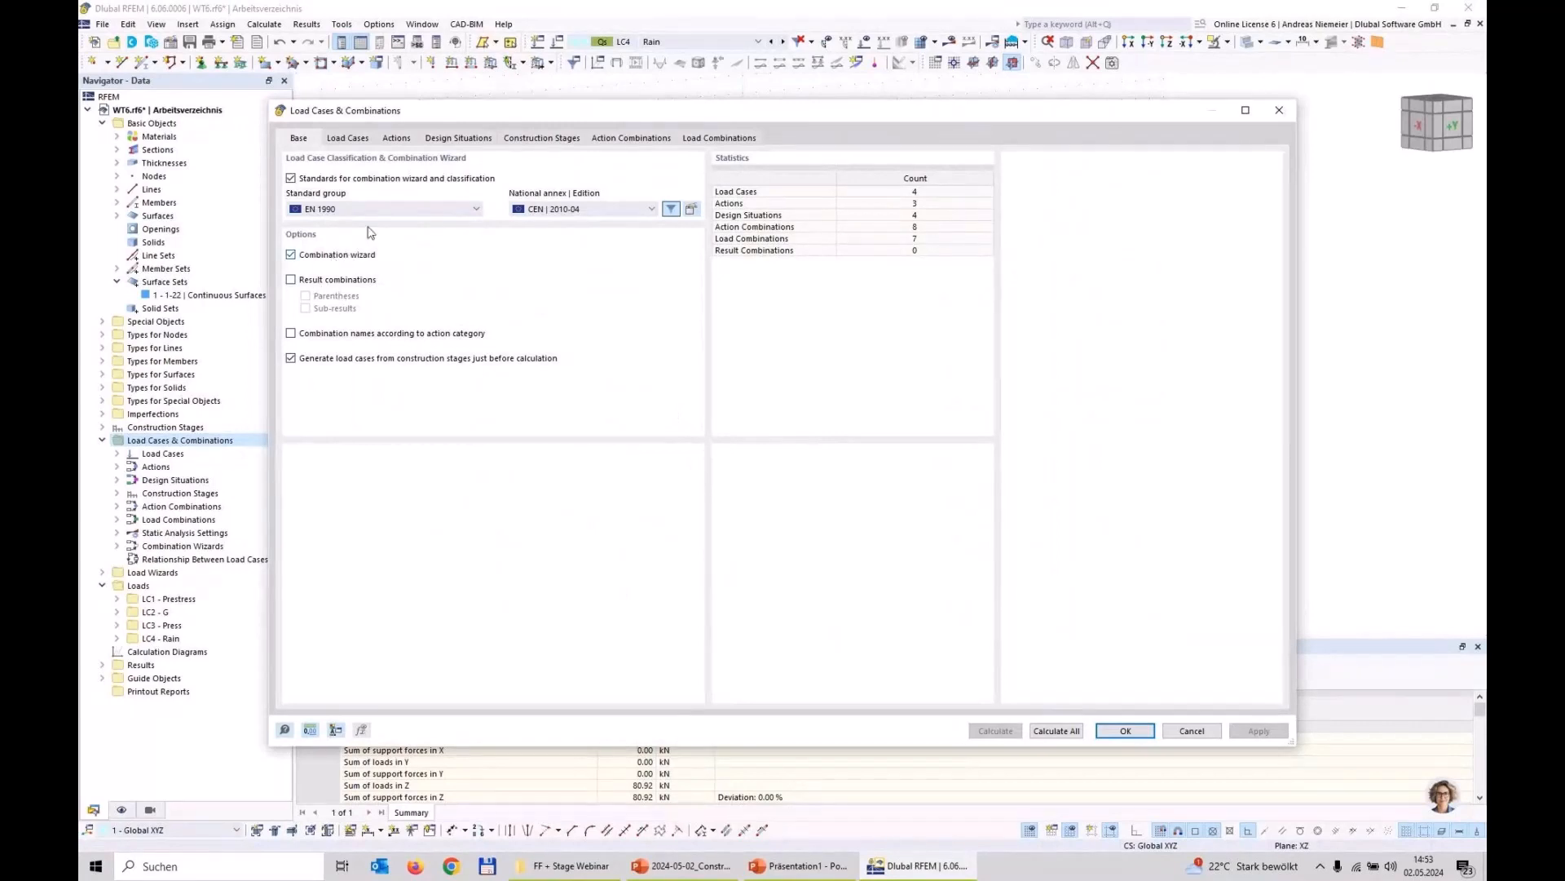
left_click(524, 139)
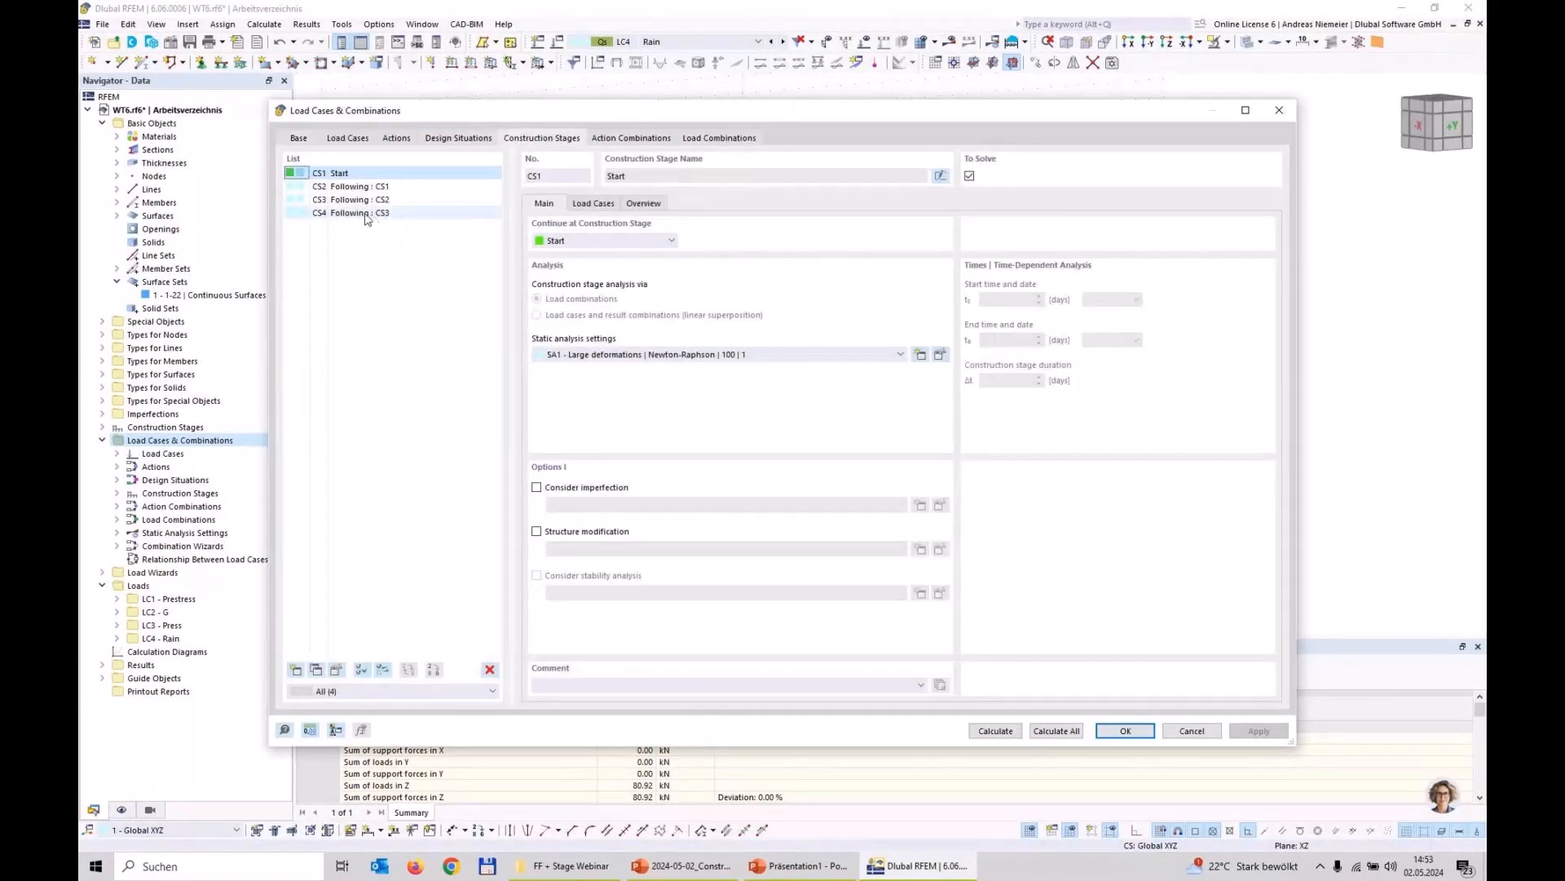
left_click(321, 214)
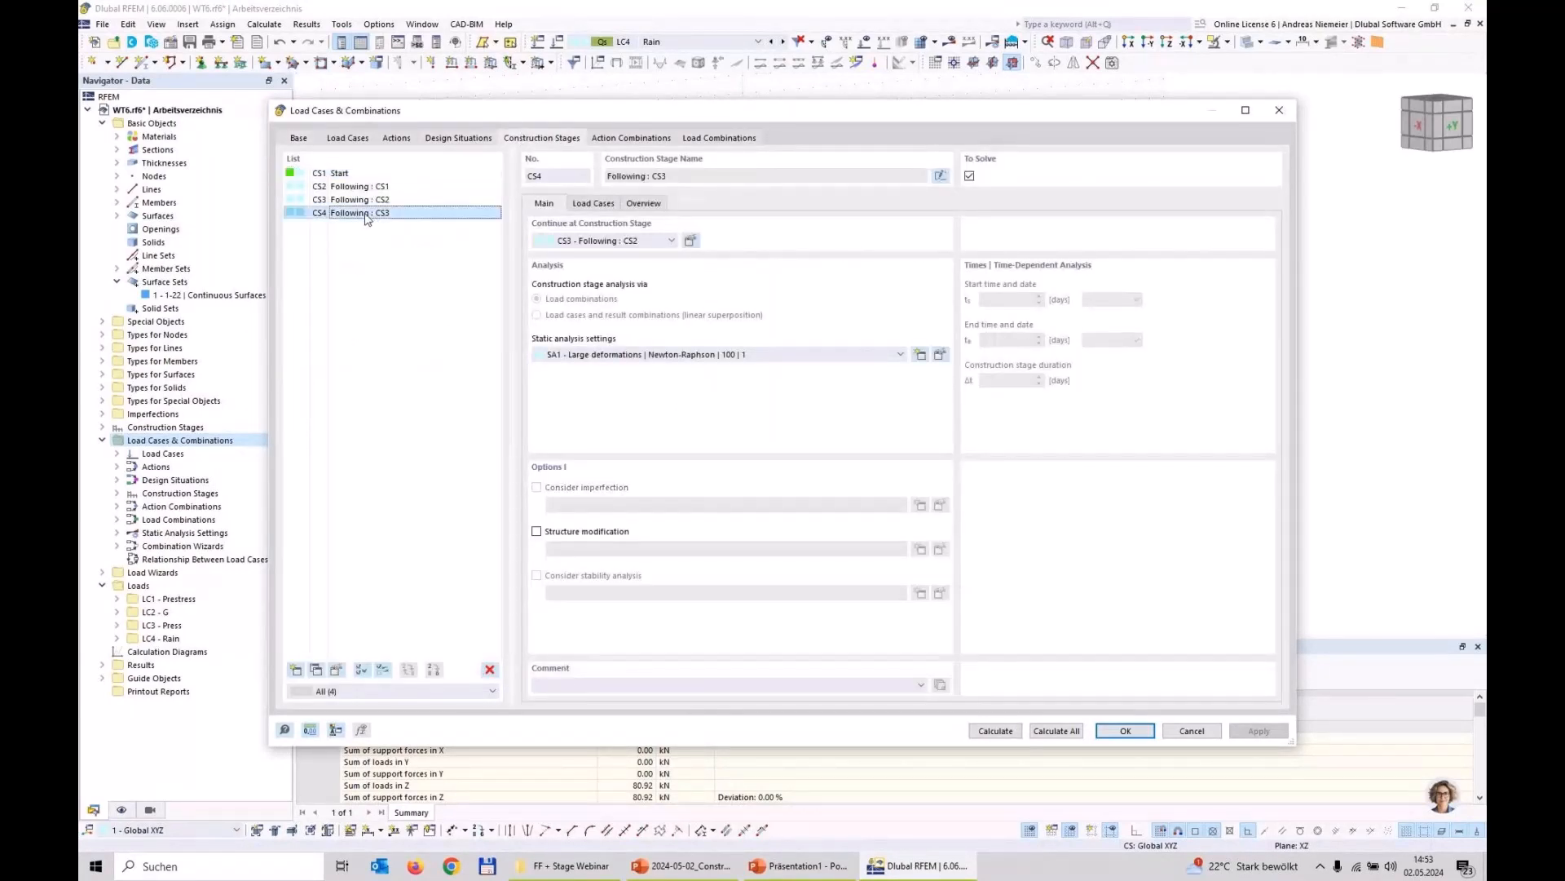
left_click(613, 202)
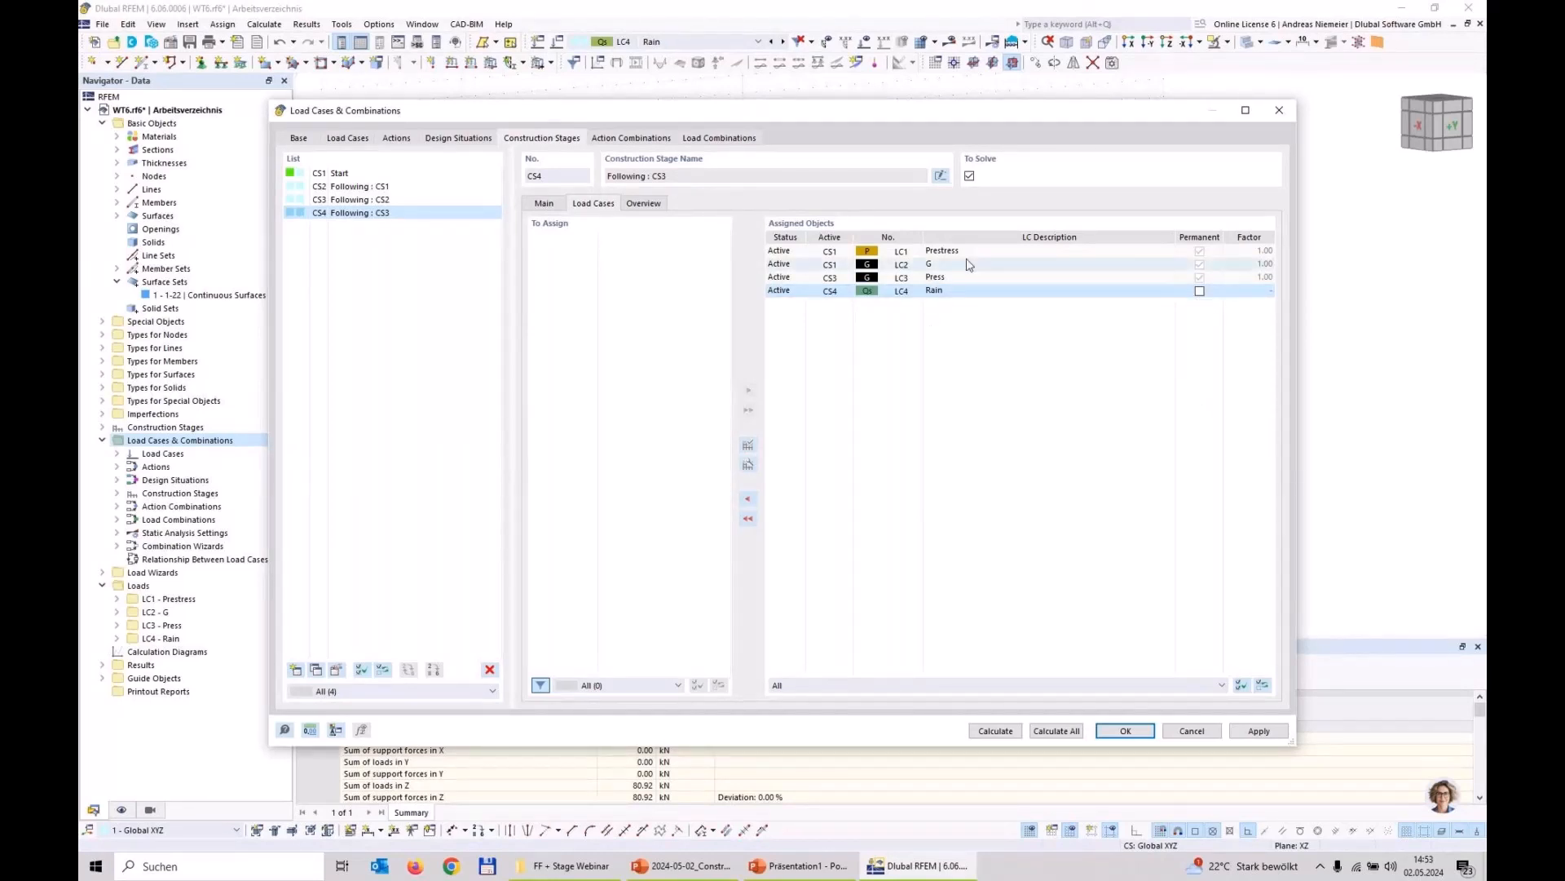
Step: Check CO3's special options, and switch the combination wizard off, deleting its generated combinations, and back on
left_click(722, 140)
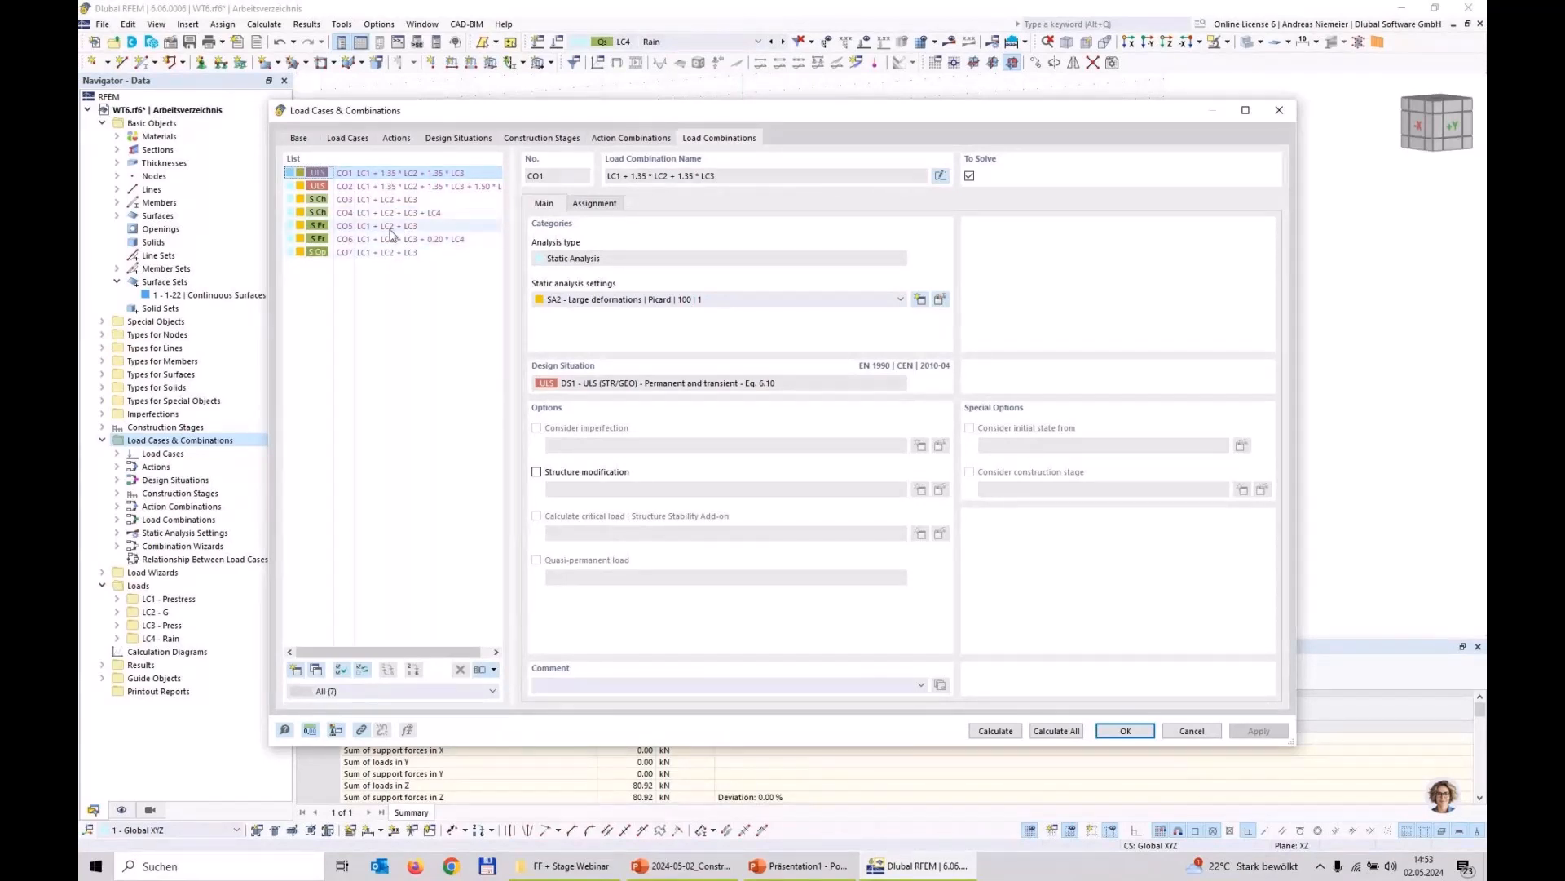
left_click(392, 200)
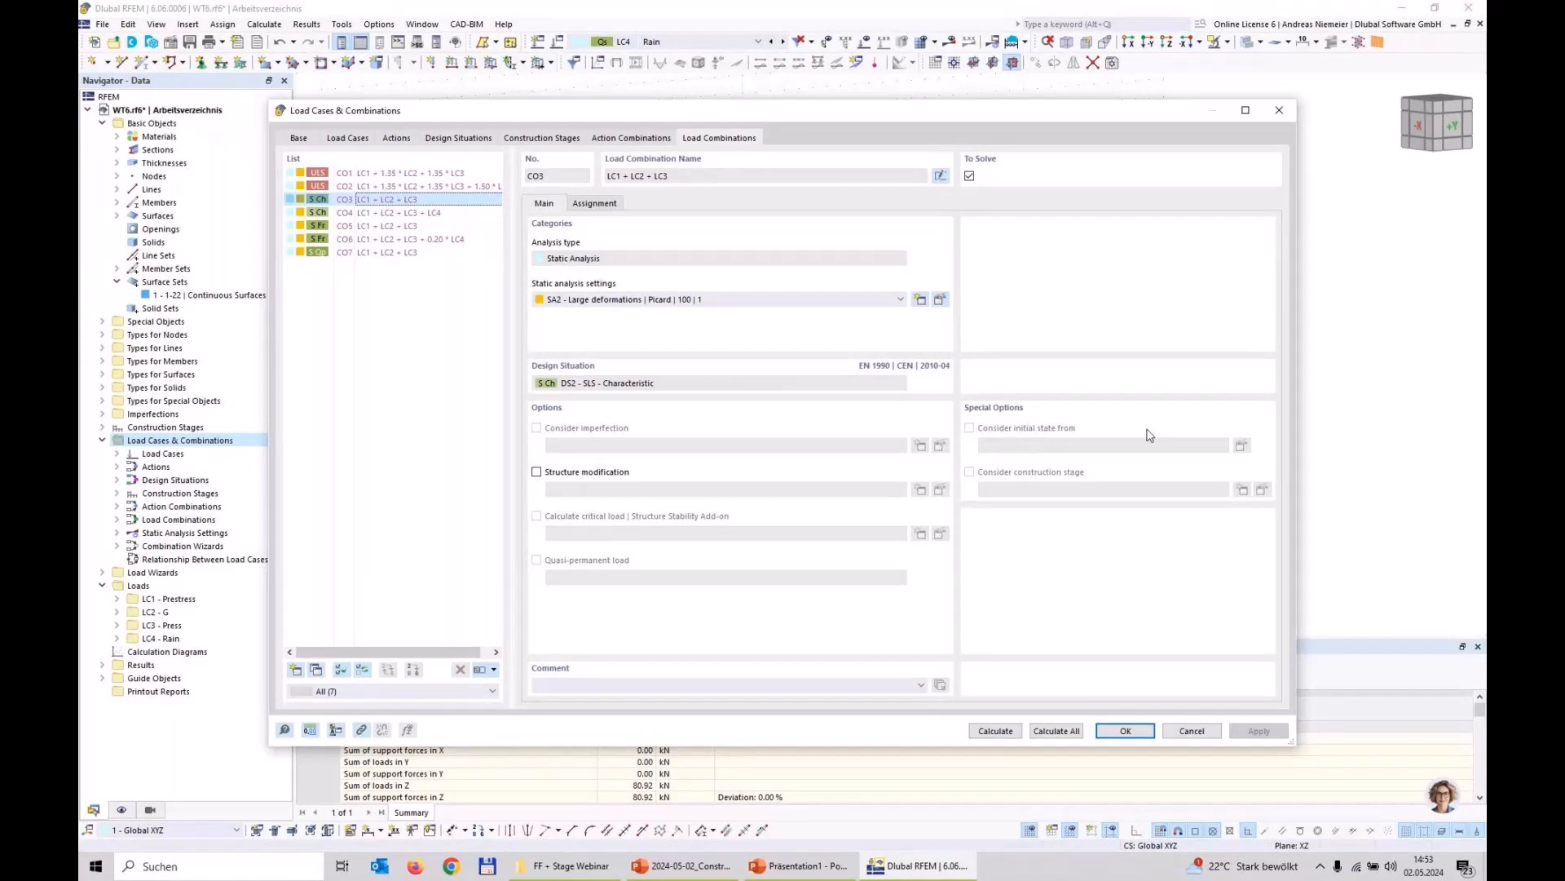
left_click(299, 139)
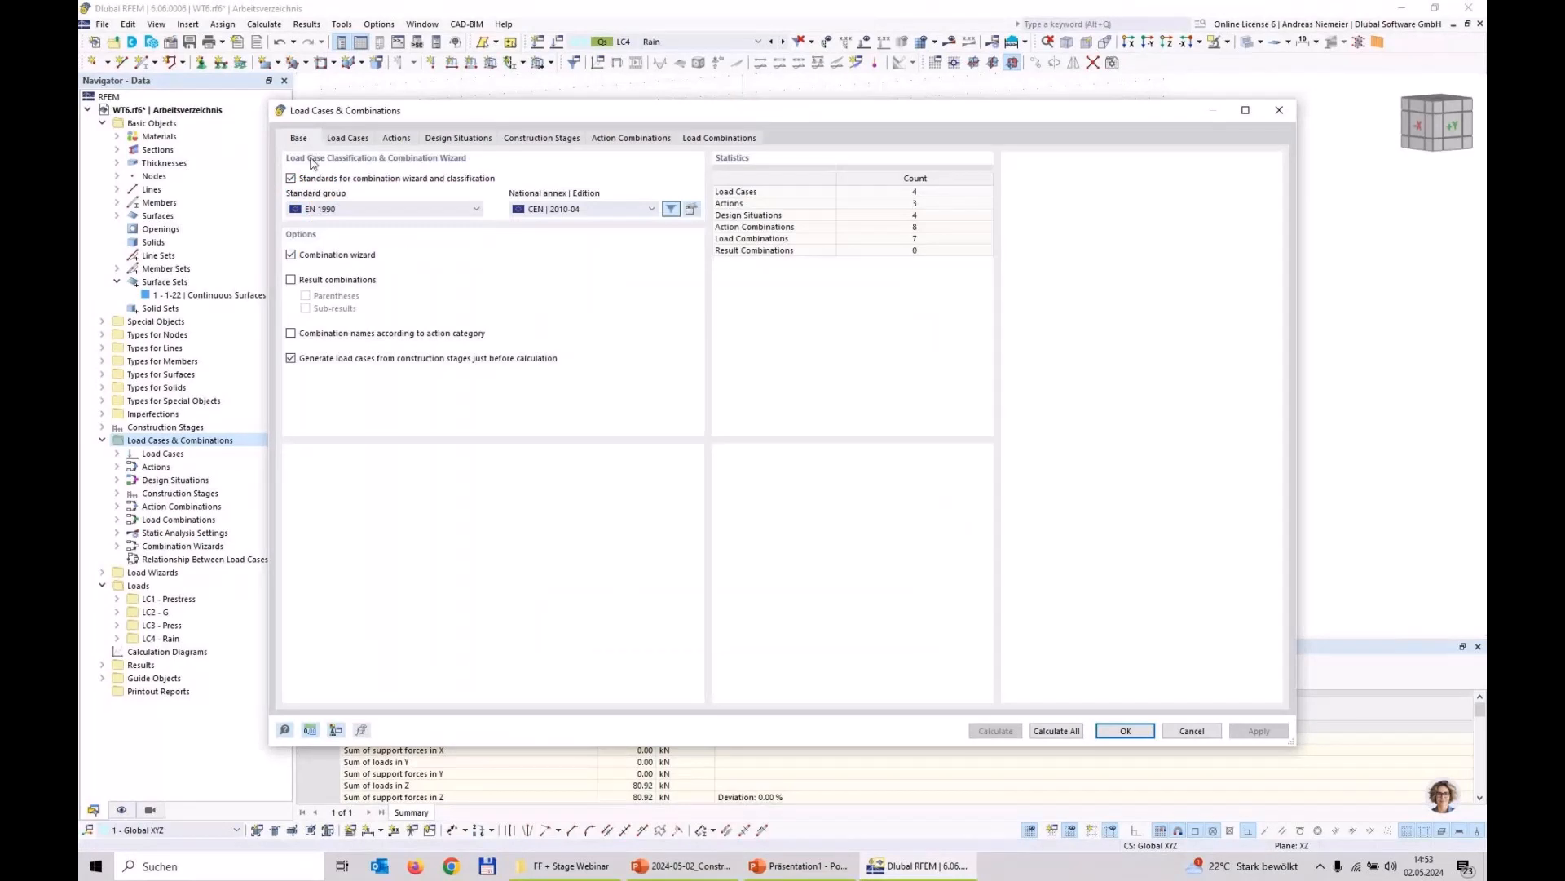
left_click(291, 255)
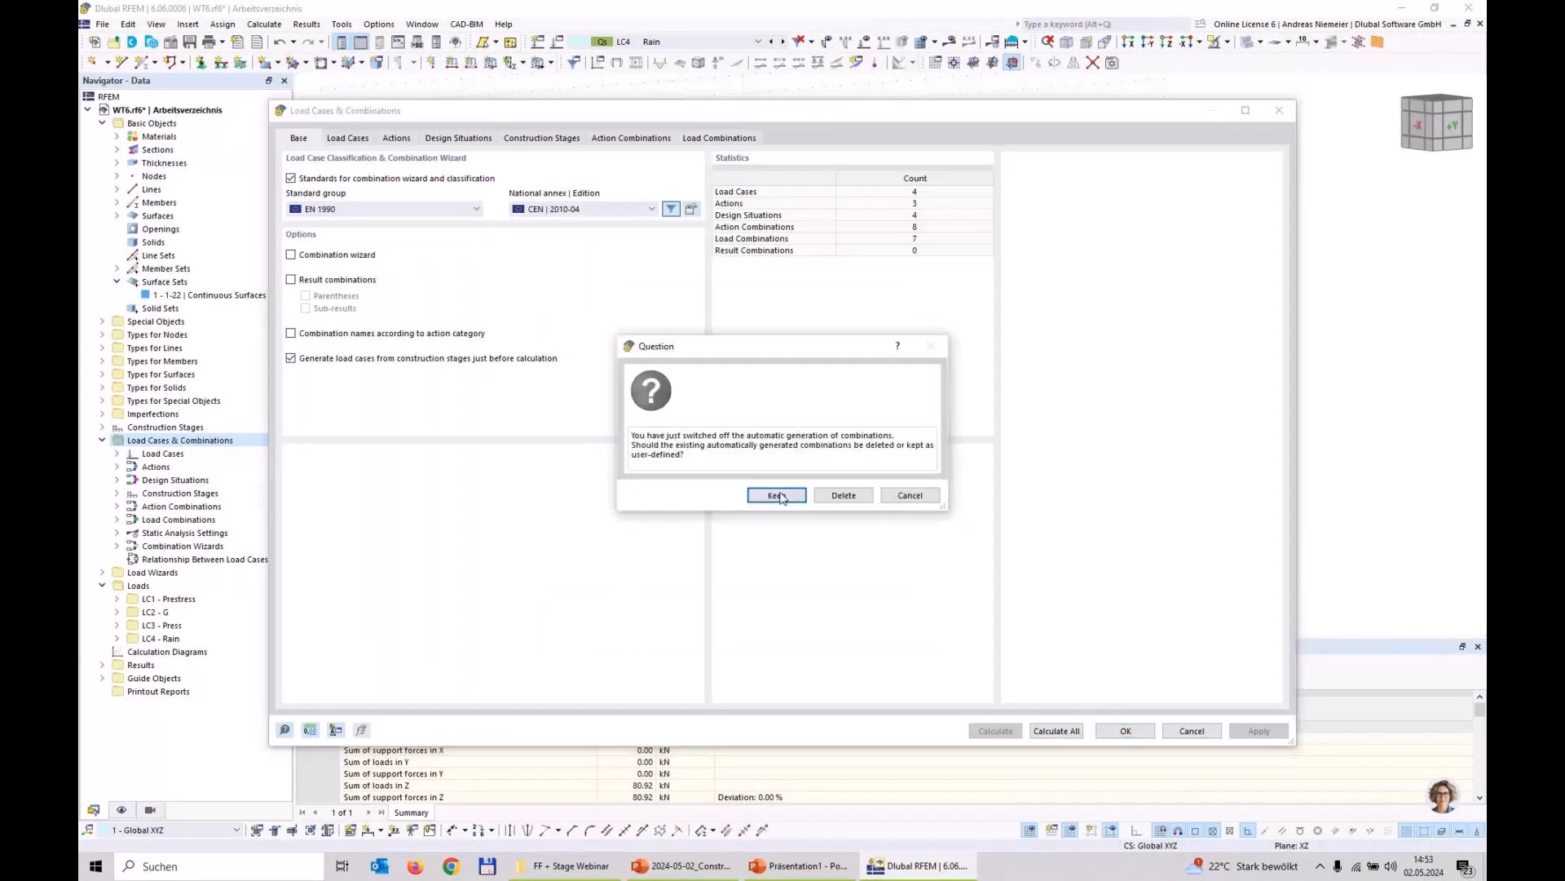
left_click(843, 494)
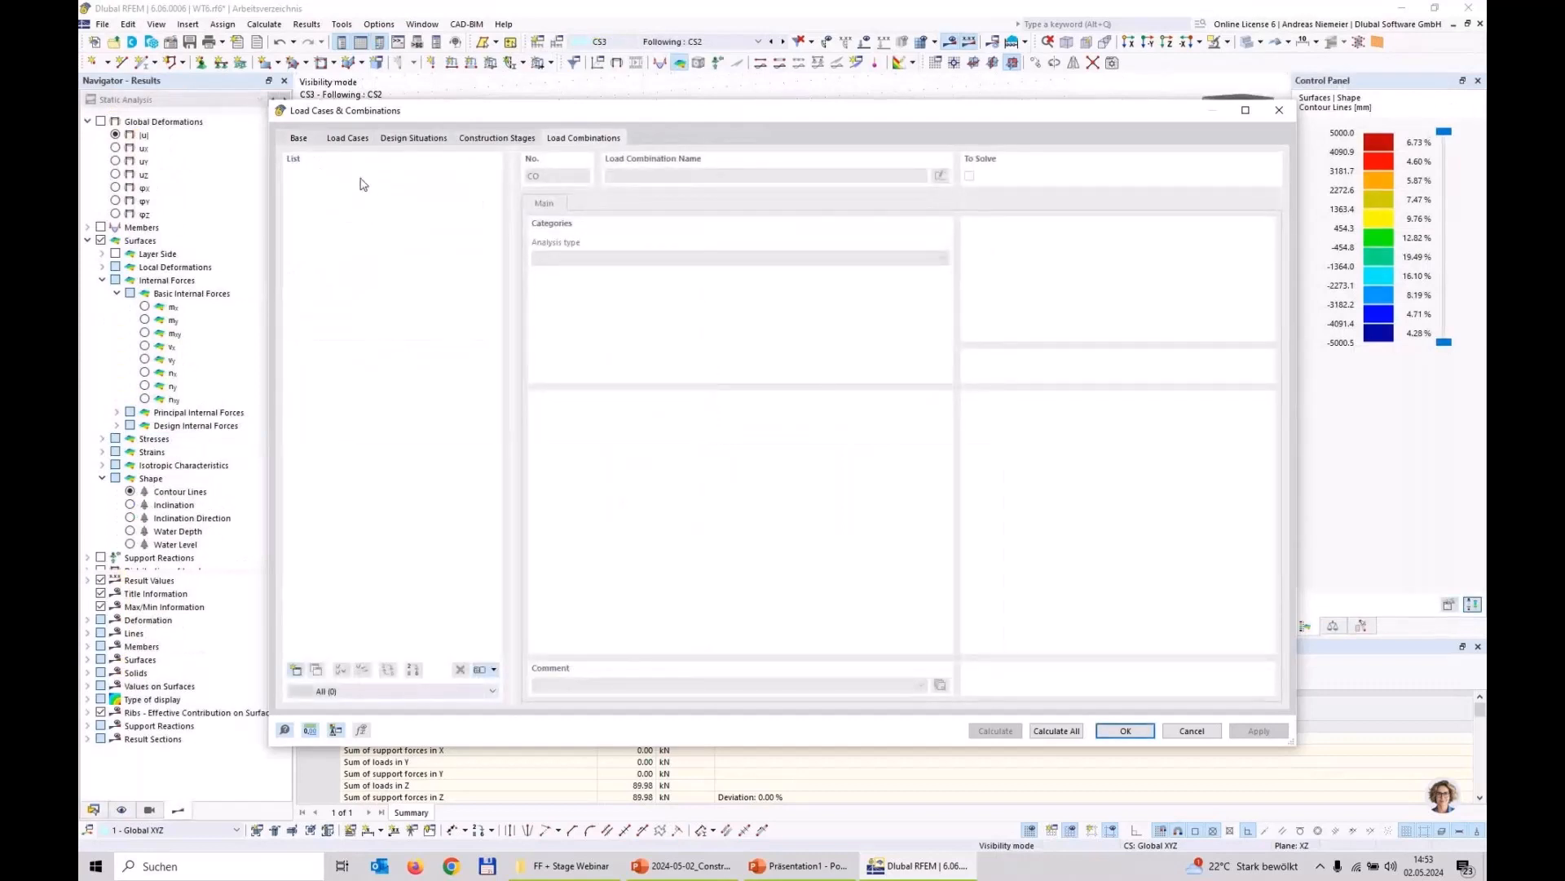
left_click(303, 139)
left_click(292, 255)
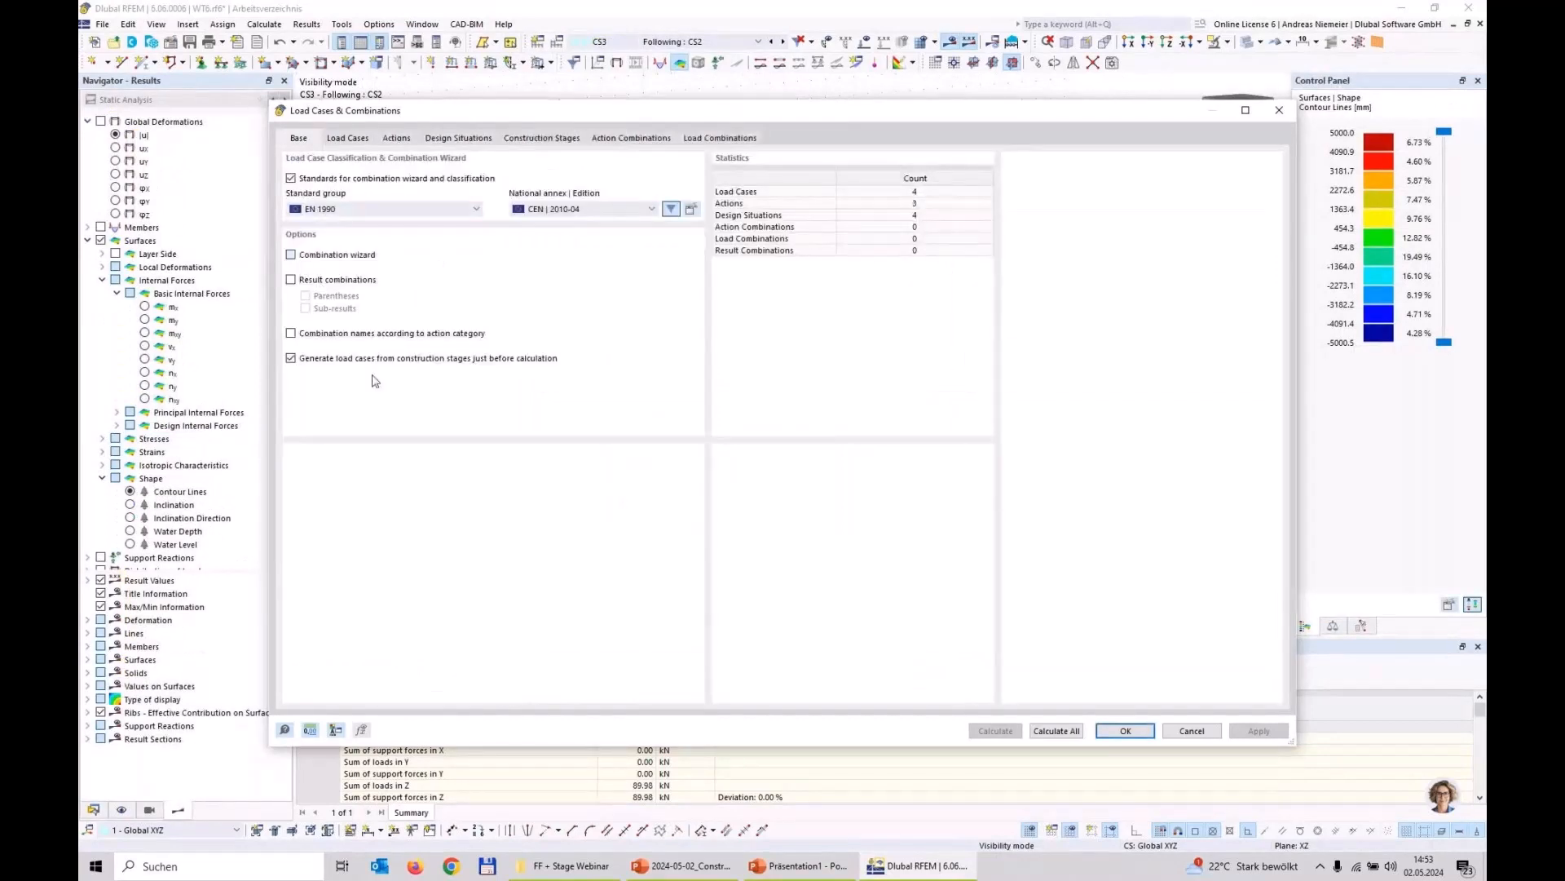
left_click(710, 138)
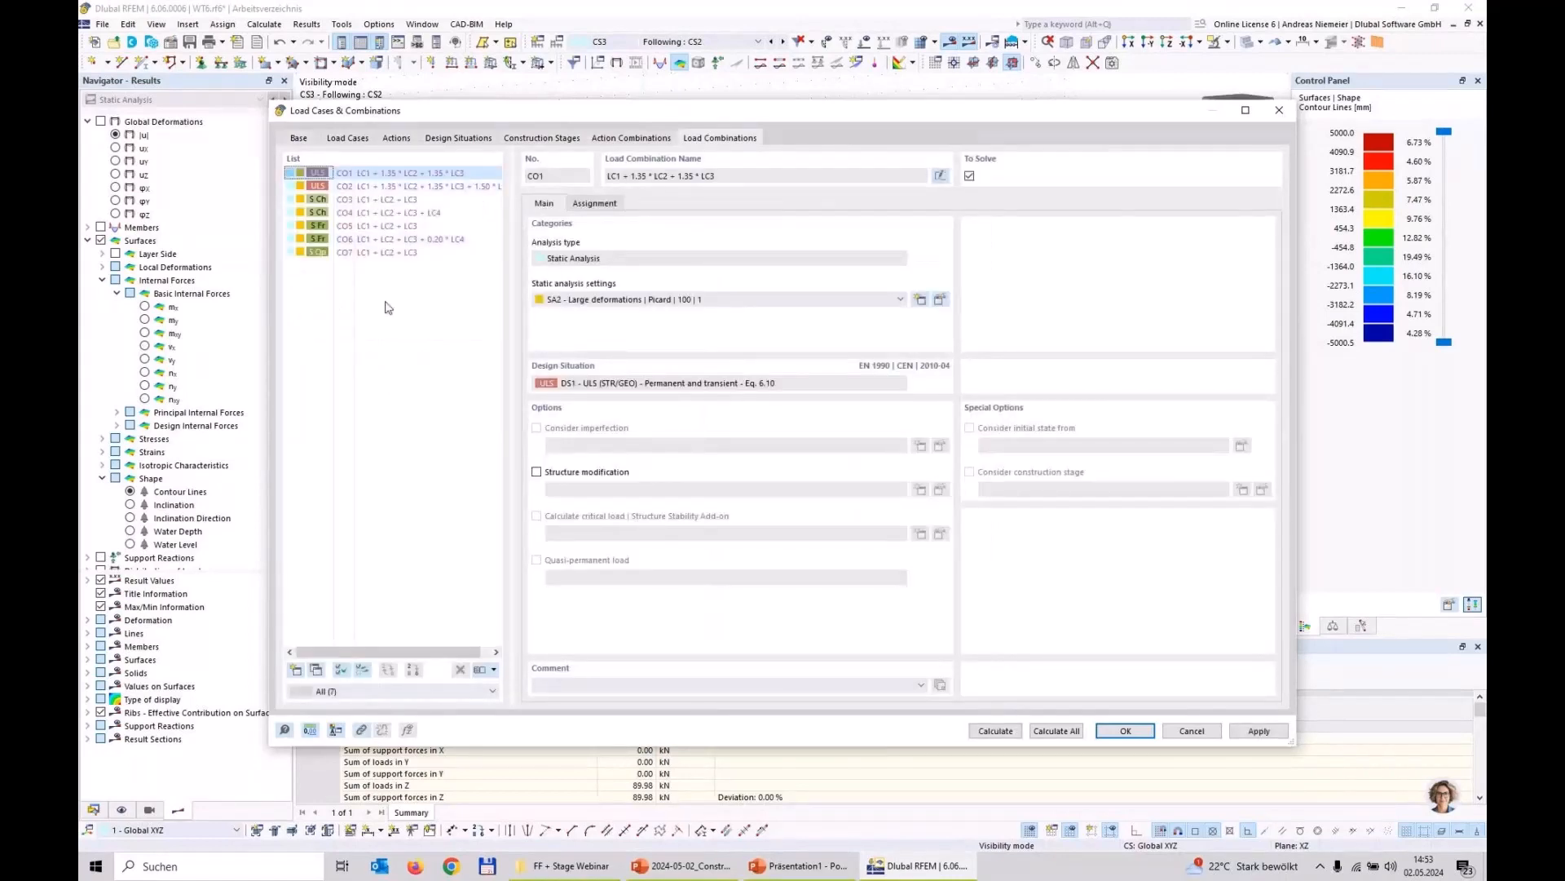
Step: Delete the design situations DS2 to DS4 (SLS Characteristic, Frequent and Quasi-permanent), keeping only DS1
left_click(461, 138)
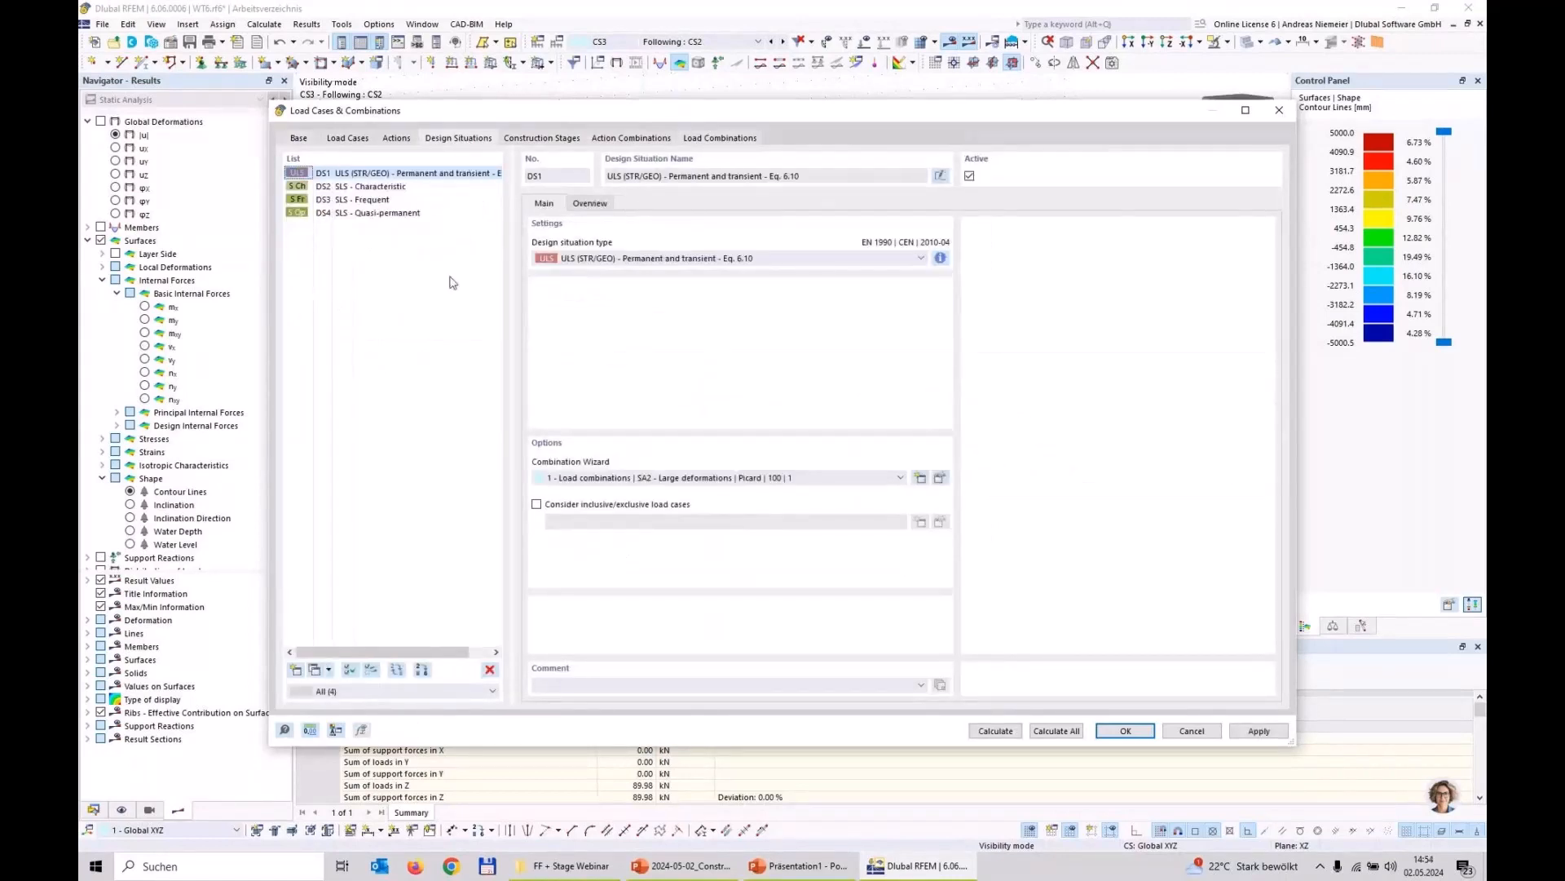
left_click(386, 187)
left_click(380, 213, "shift")
left_click(489, 671)
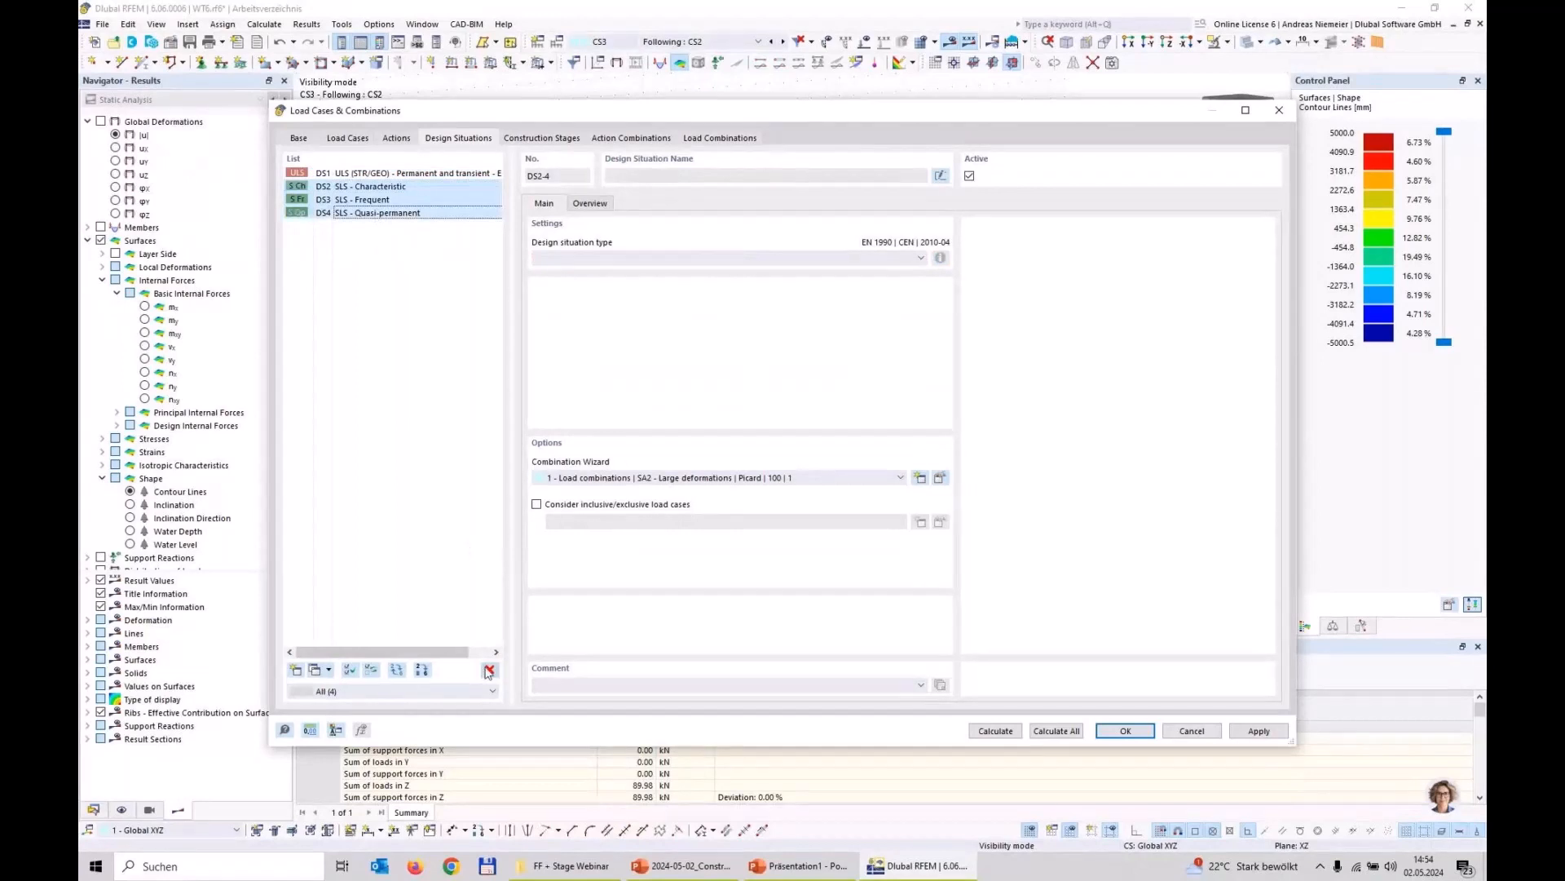
left_click(786, 487)
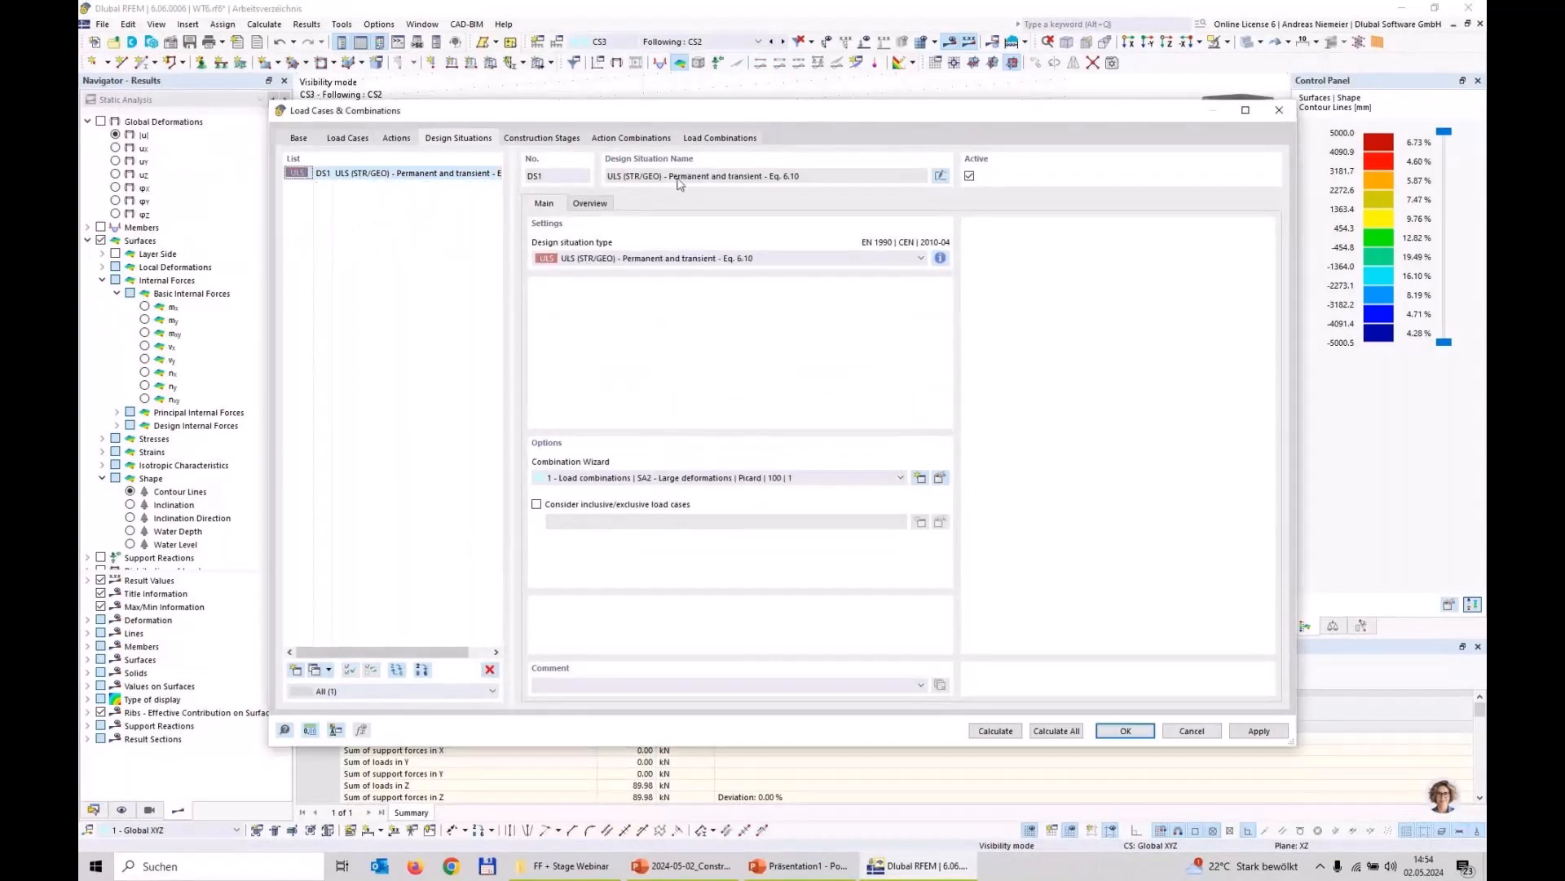
Step: Set the type of design situation DS1 to SLS - Characteristic and show the load combinations generated from it
left_click(709, 140)
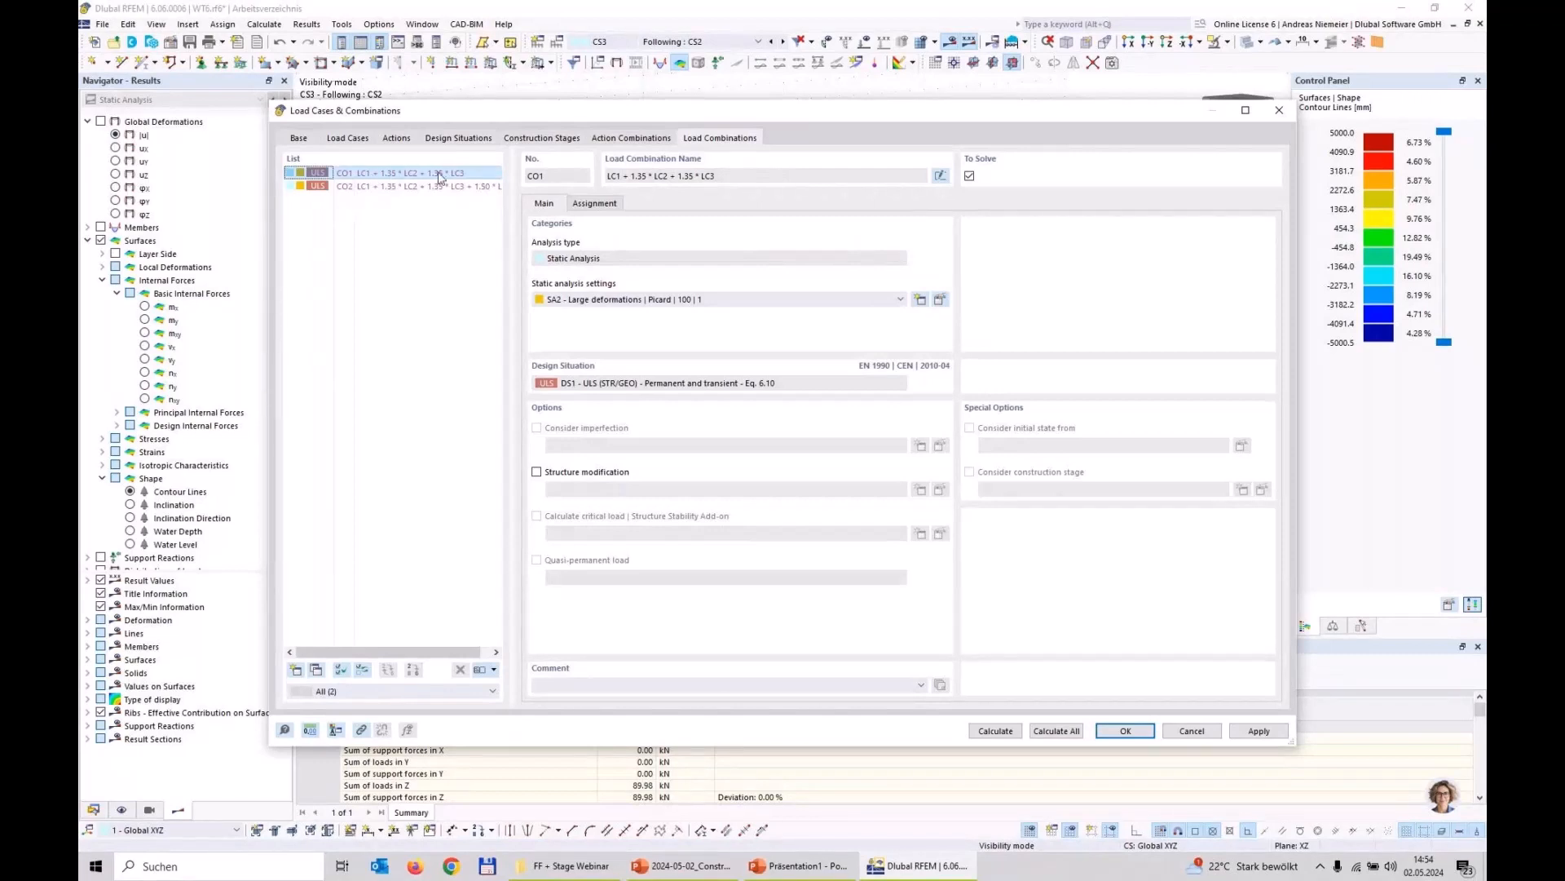
left_click(473, 139)
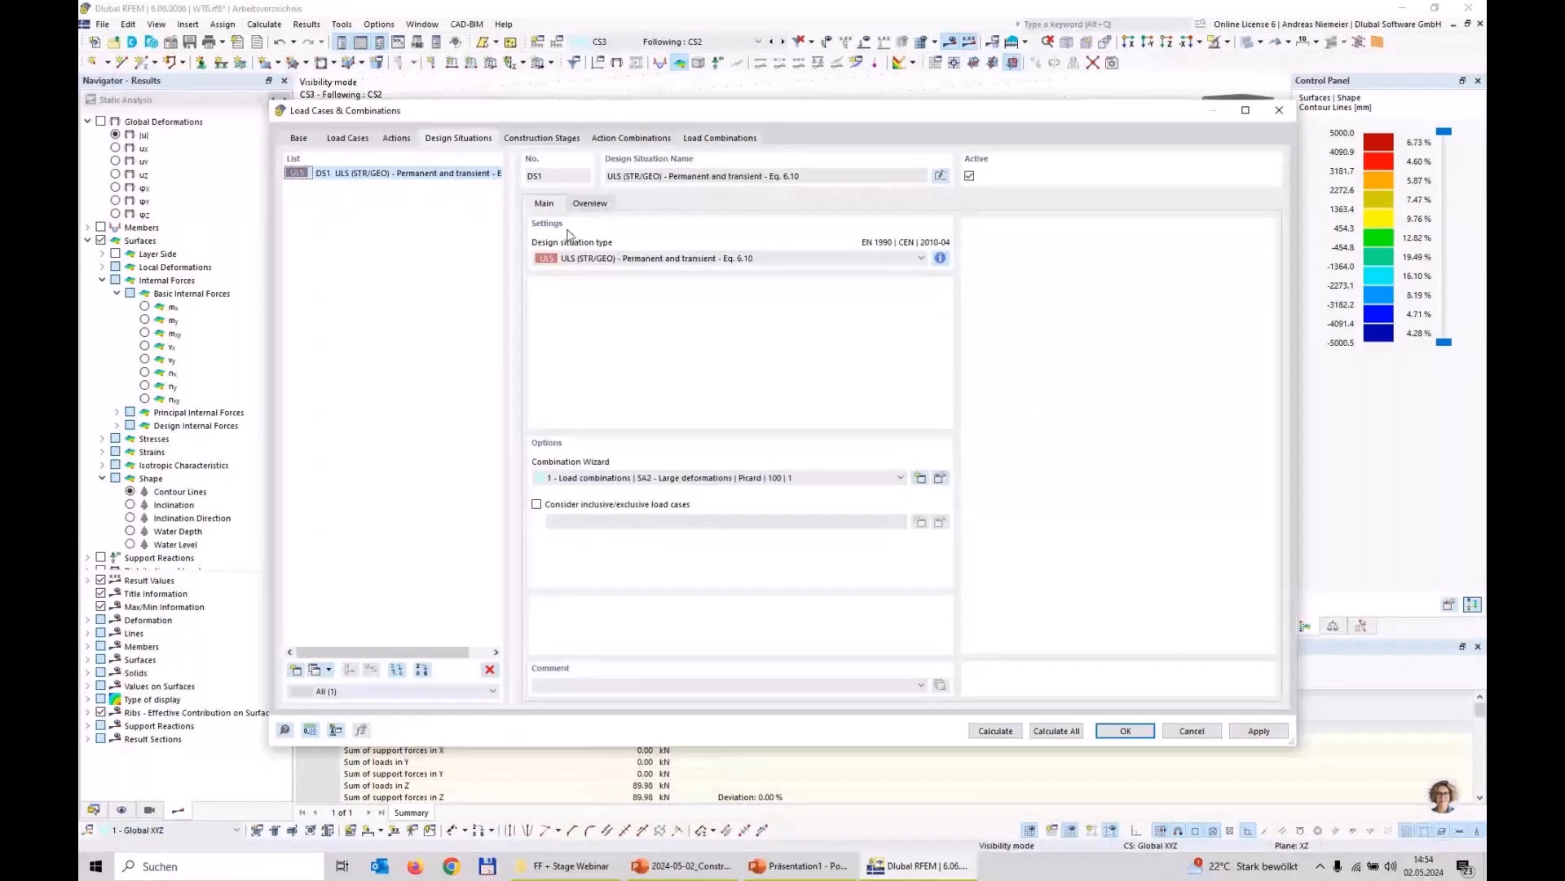
left_click(663, 259)
left_click(720, 138)
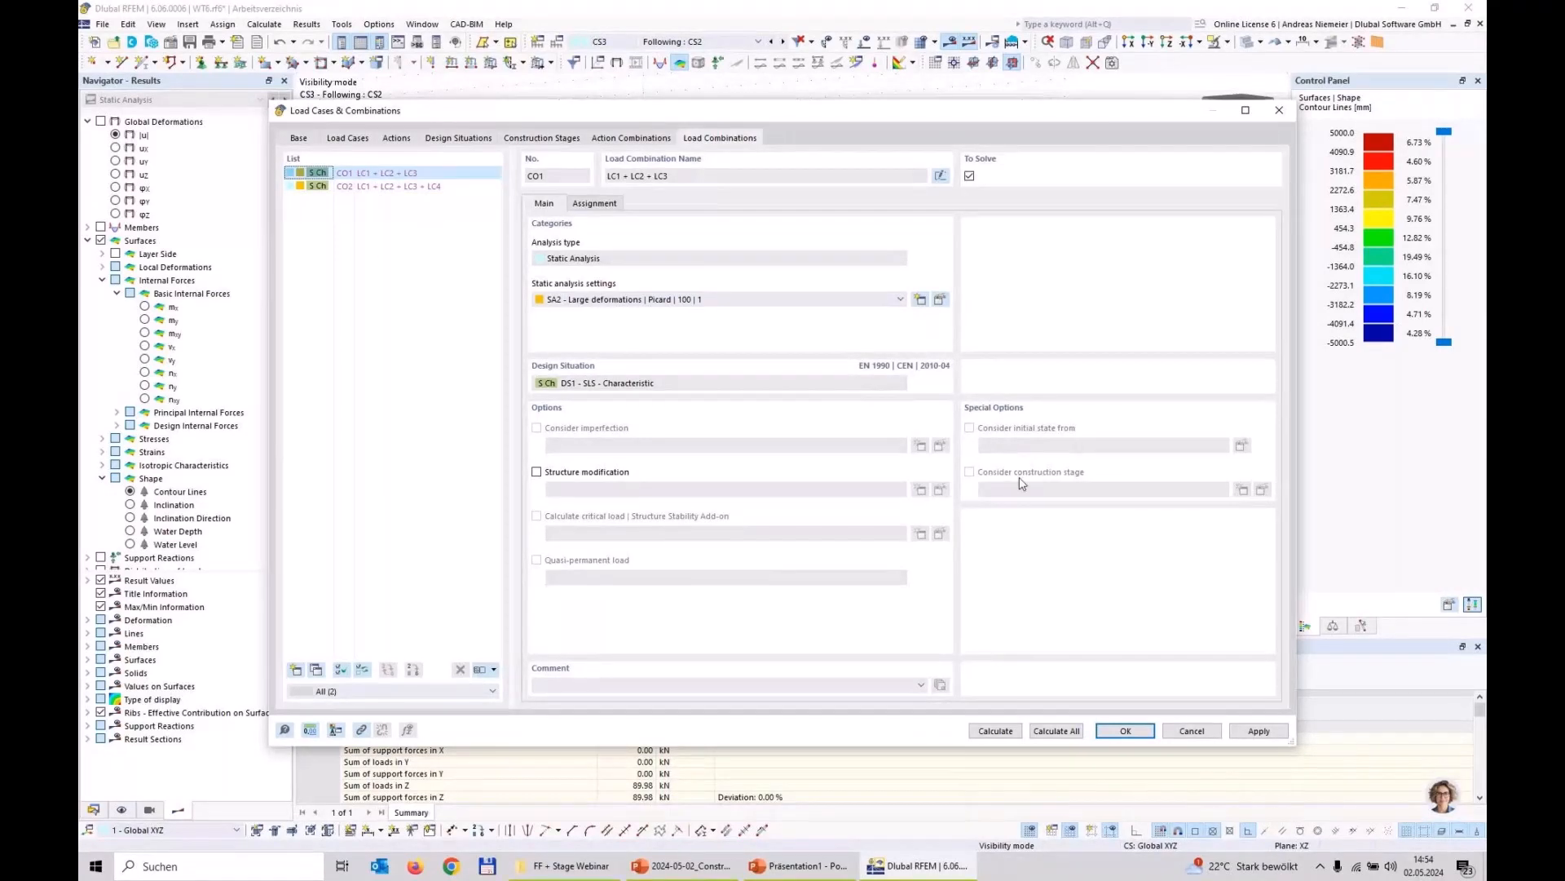
Step: Enable consideration of the initial state in DS1's combination wizard and assign construction stage CS4 as its final-state initial state
left_click(459, 139)
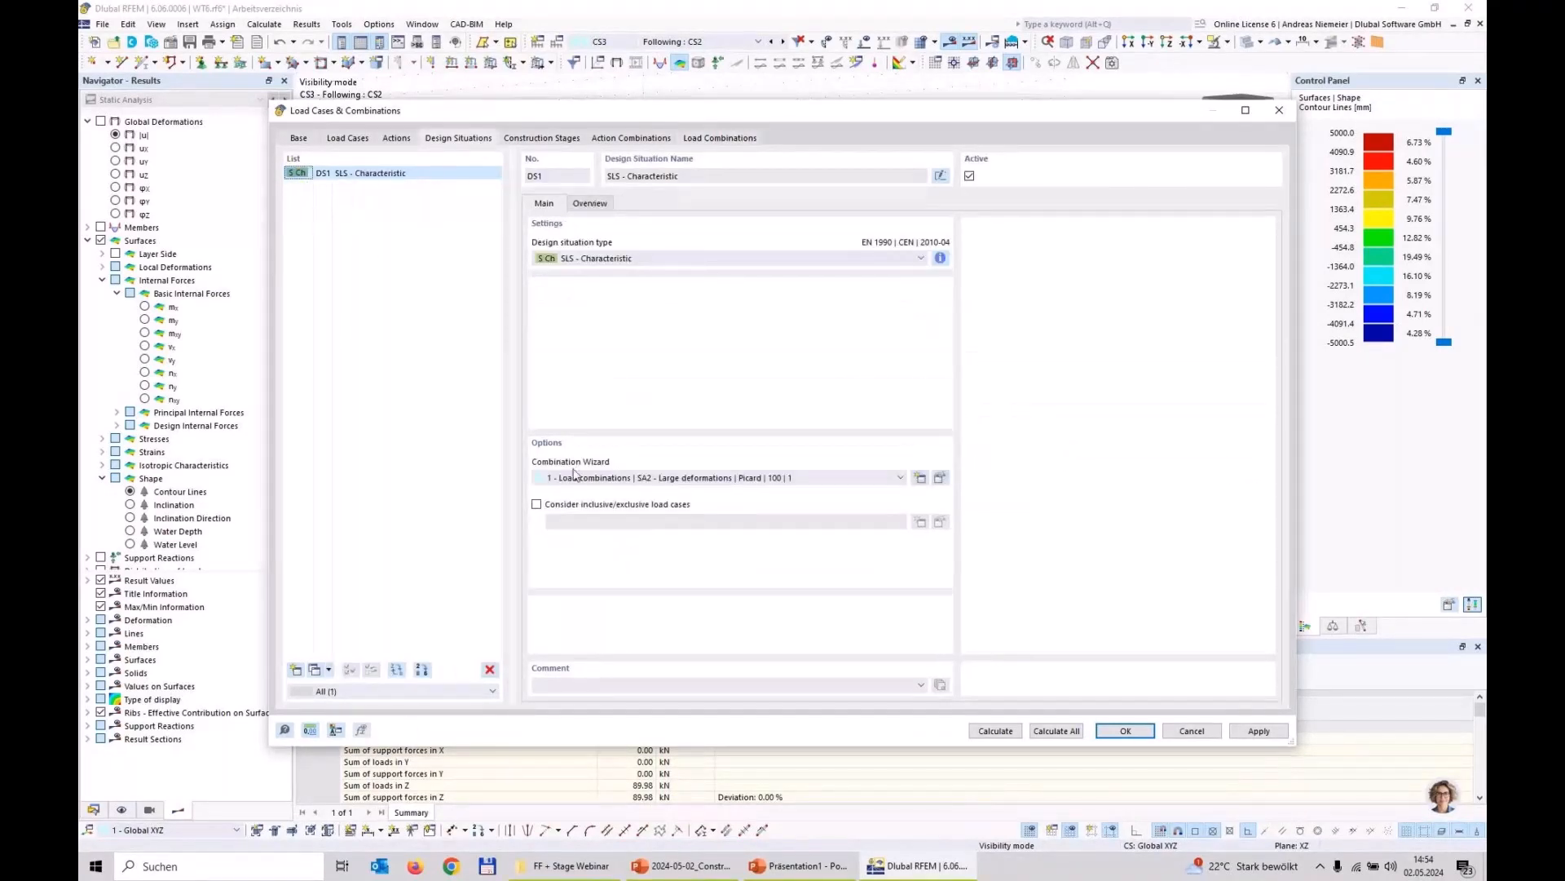
left_click(940, 478)
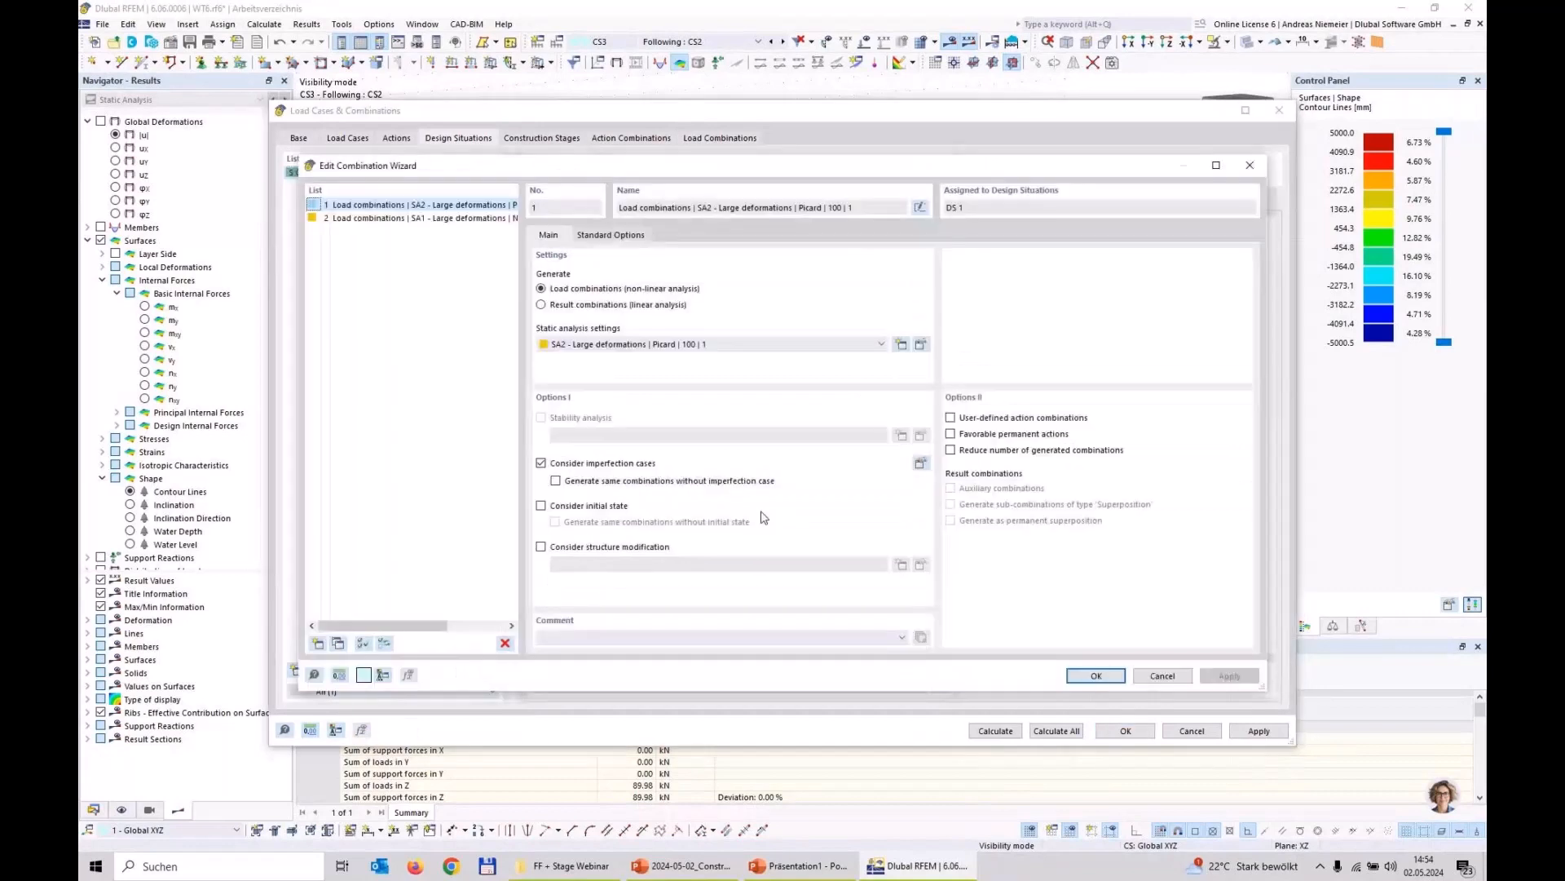
left_click(542, 507)
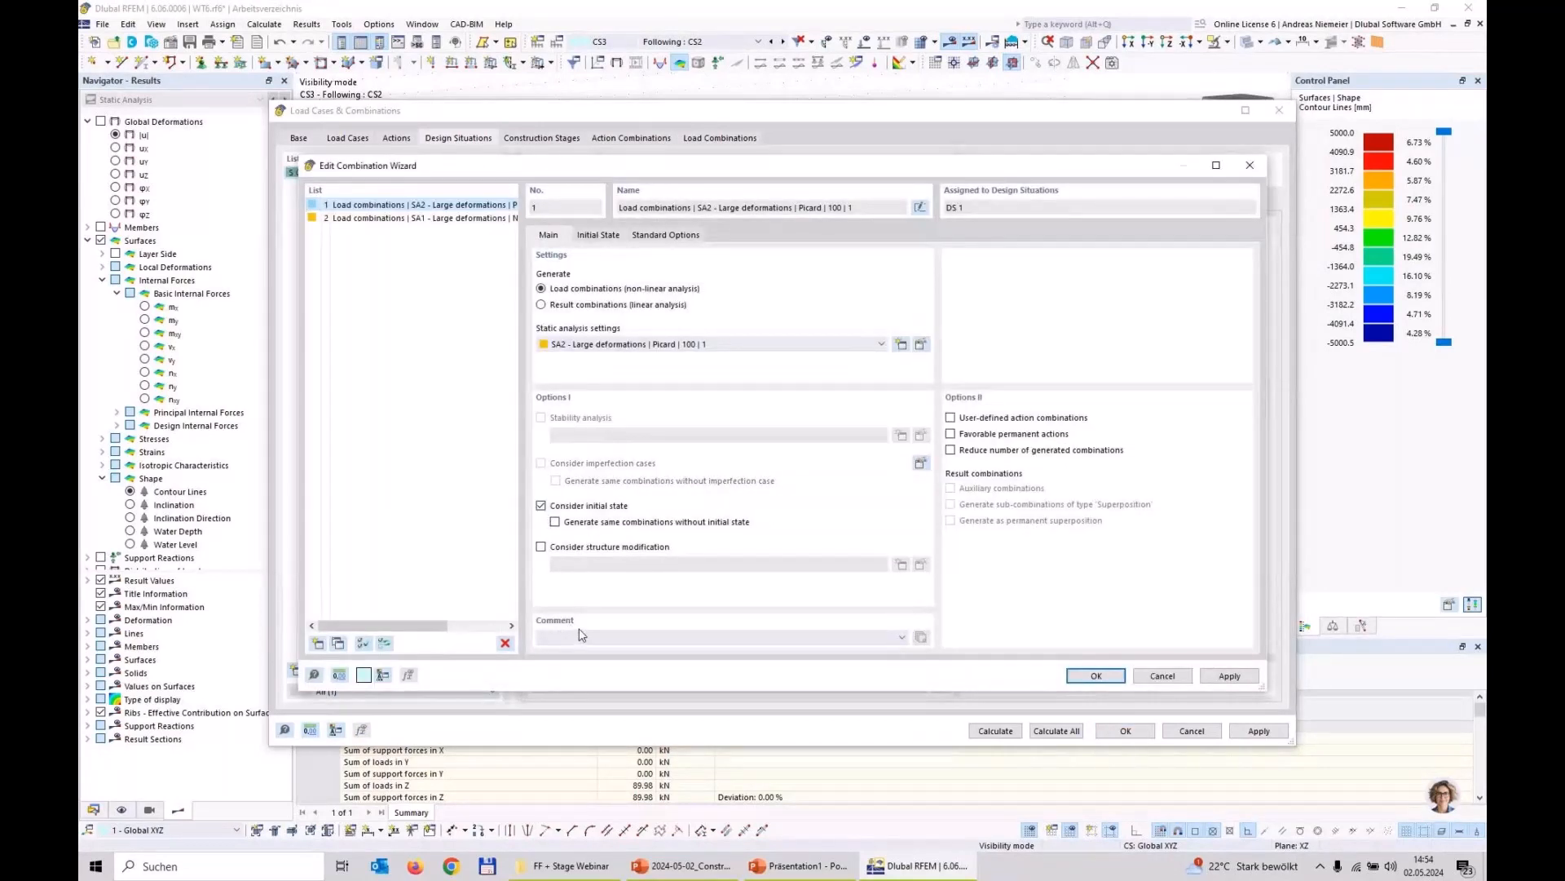
left_click(599, 235)
left_click(587, 362)
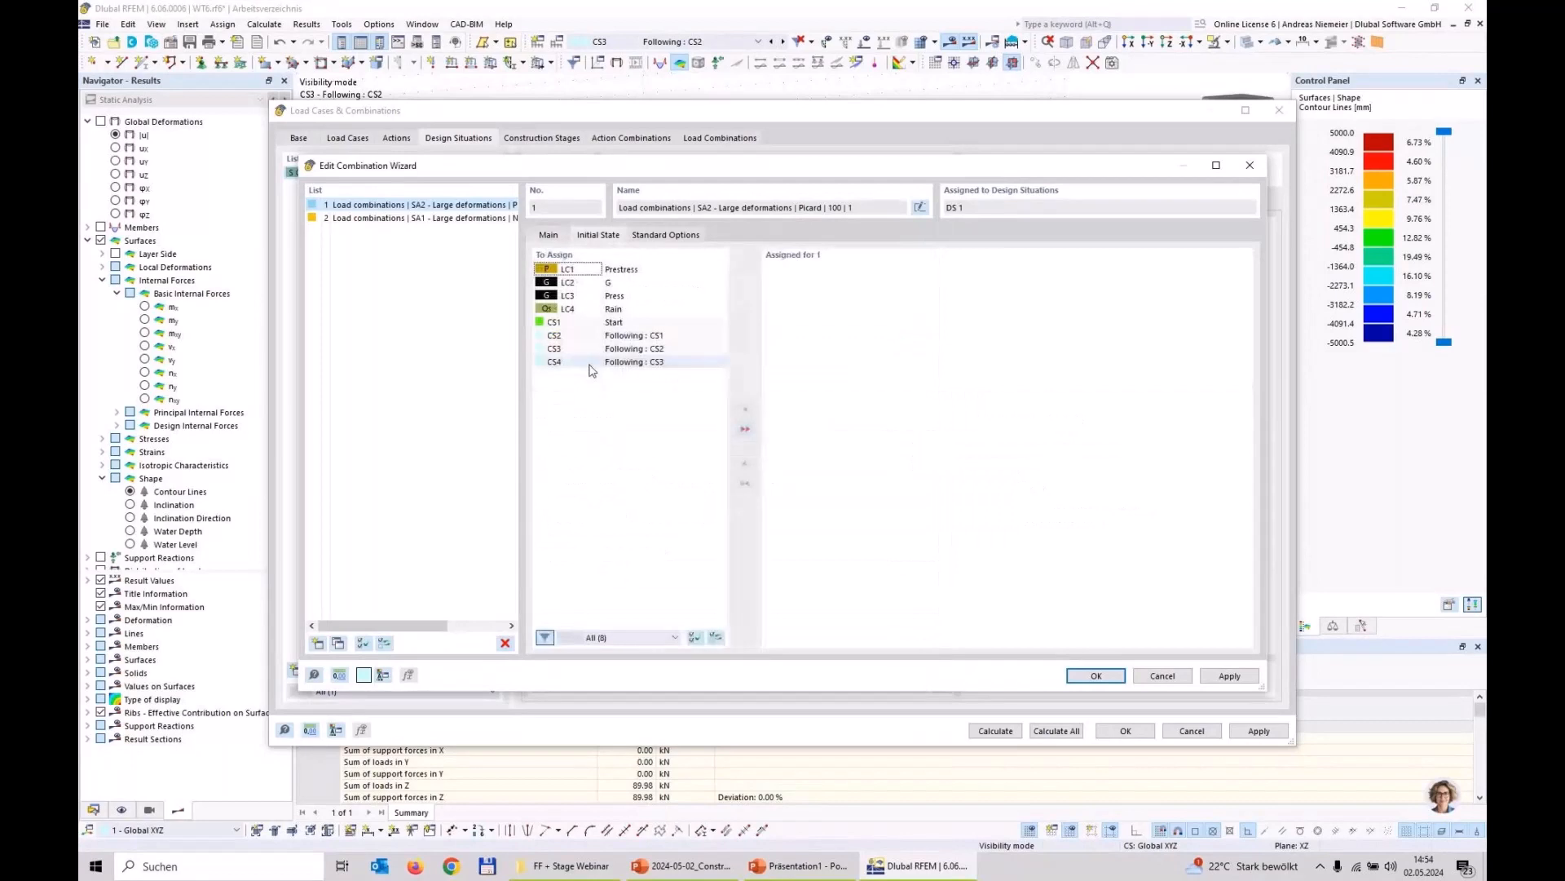
double_click(587, 362)
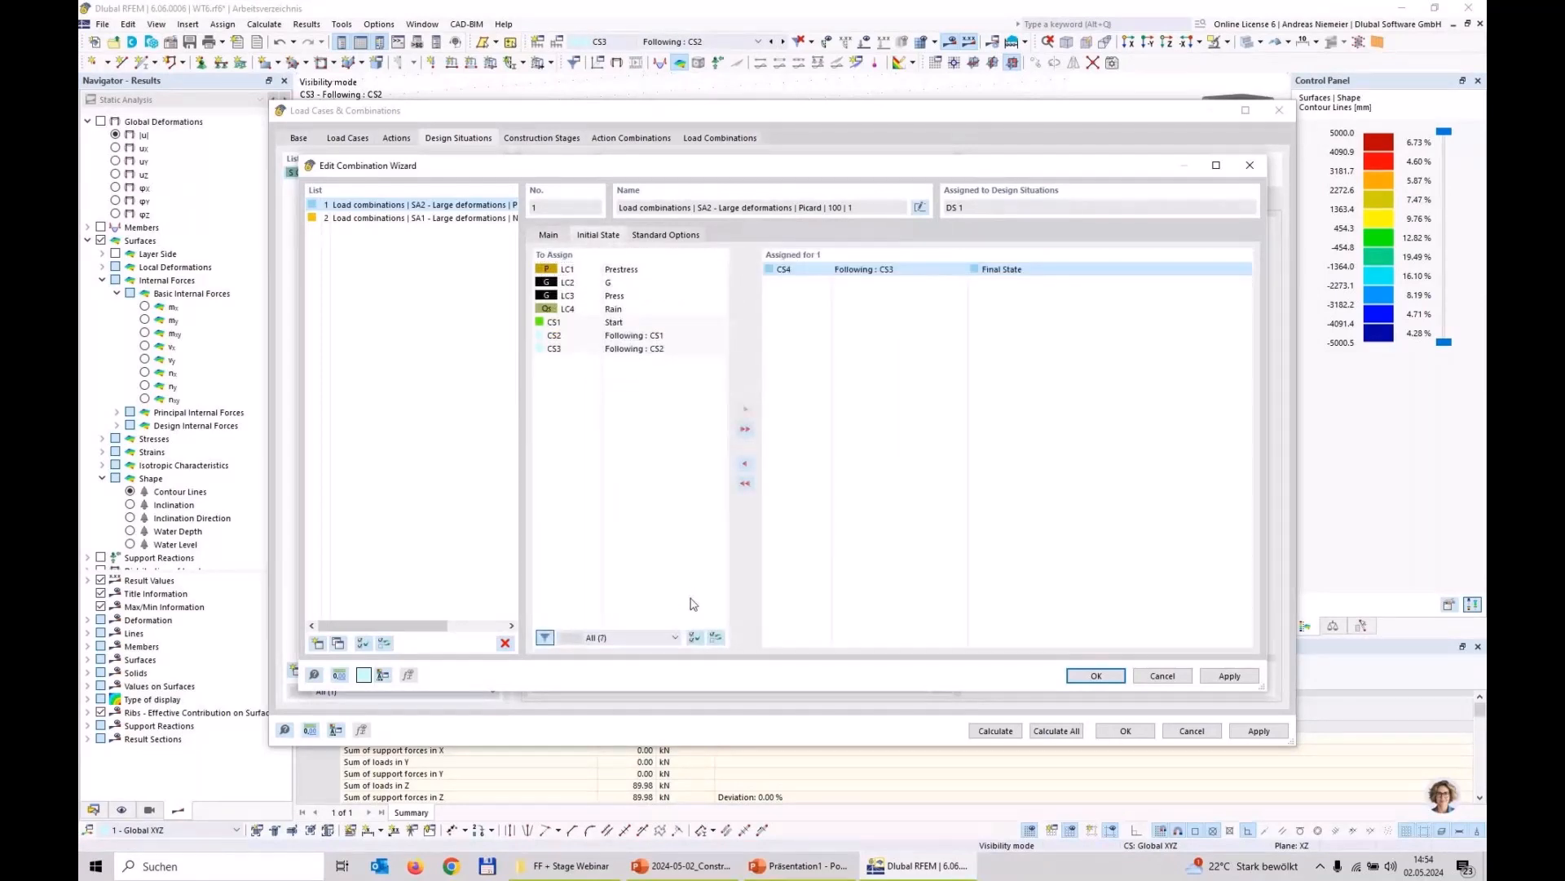
left_click(1097, 676)
left_click(911, 530)
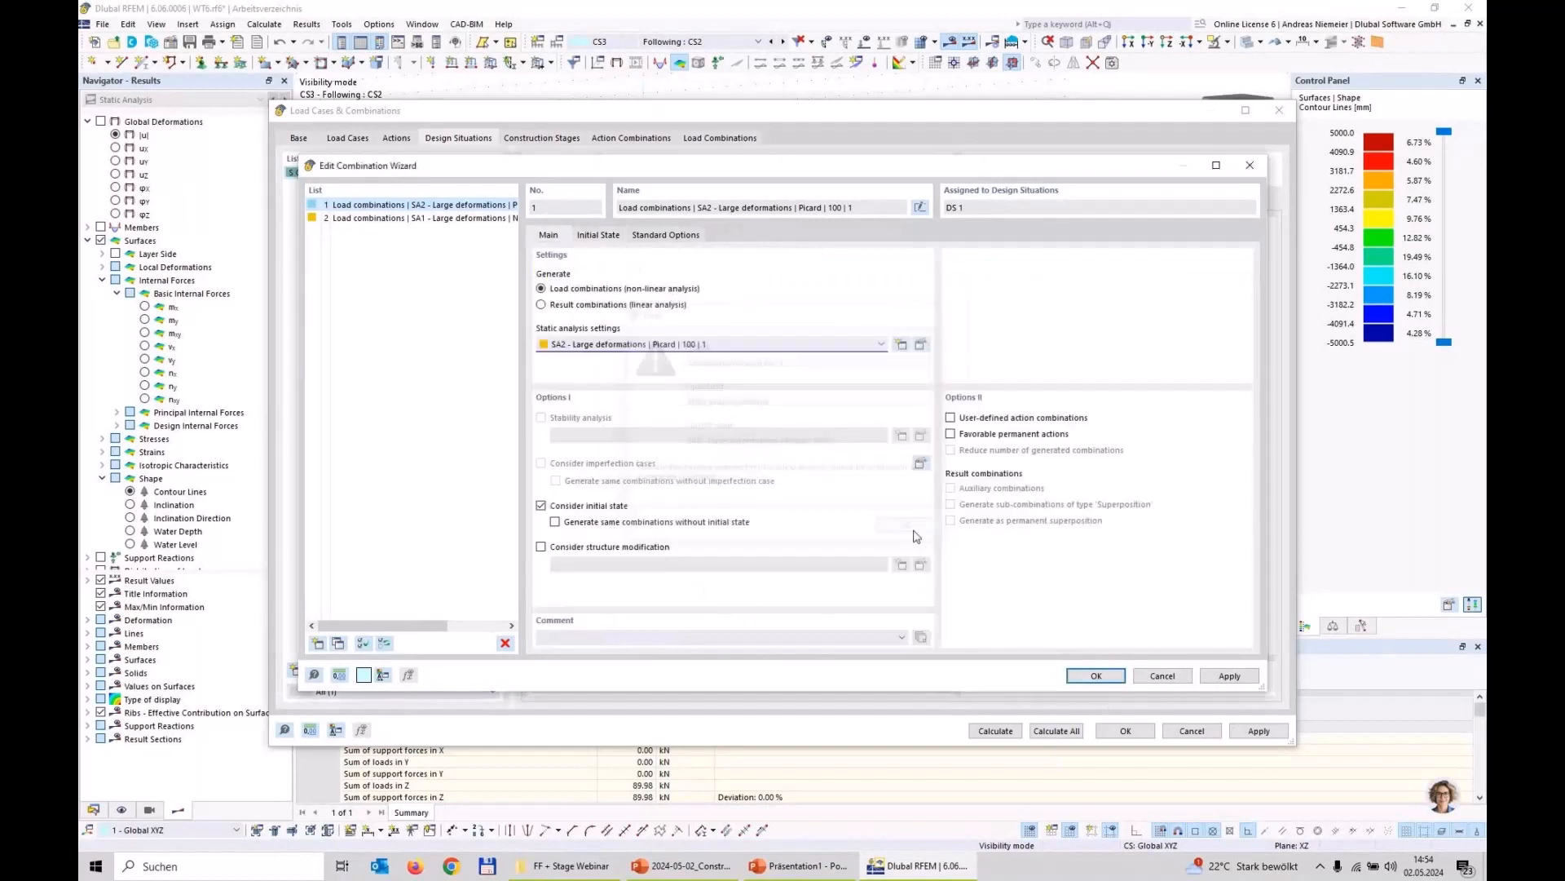
Step: Set the combination wizard's static analysis settings to SA1 - Large deformations | Newton-Raphson | 100 | 1 and accept the wizard
left_click(655, 345)
left_click(654, 360)
left_click(1097, 678)
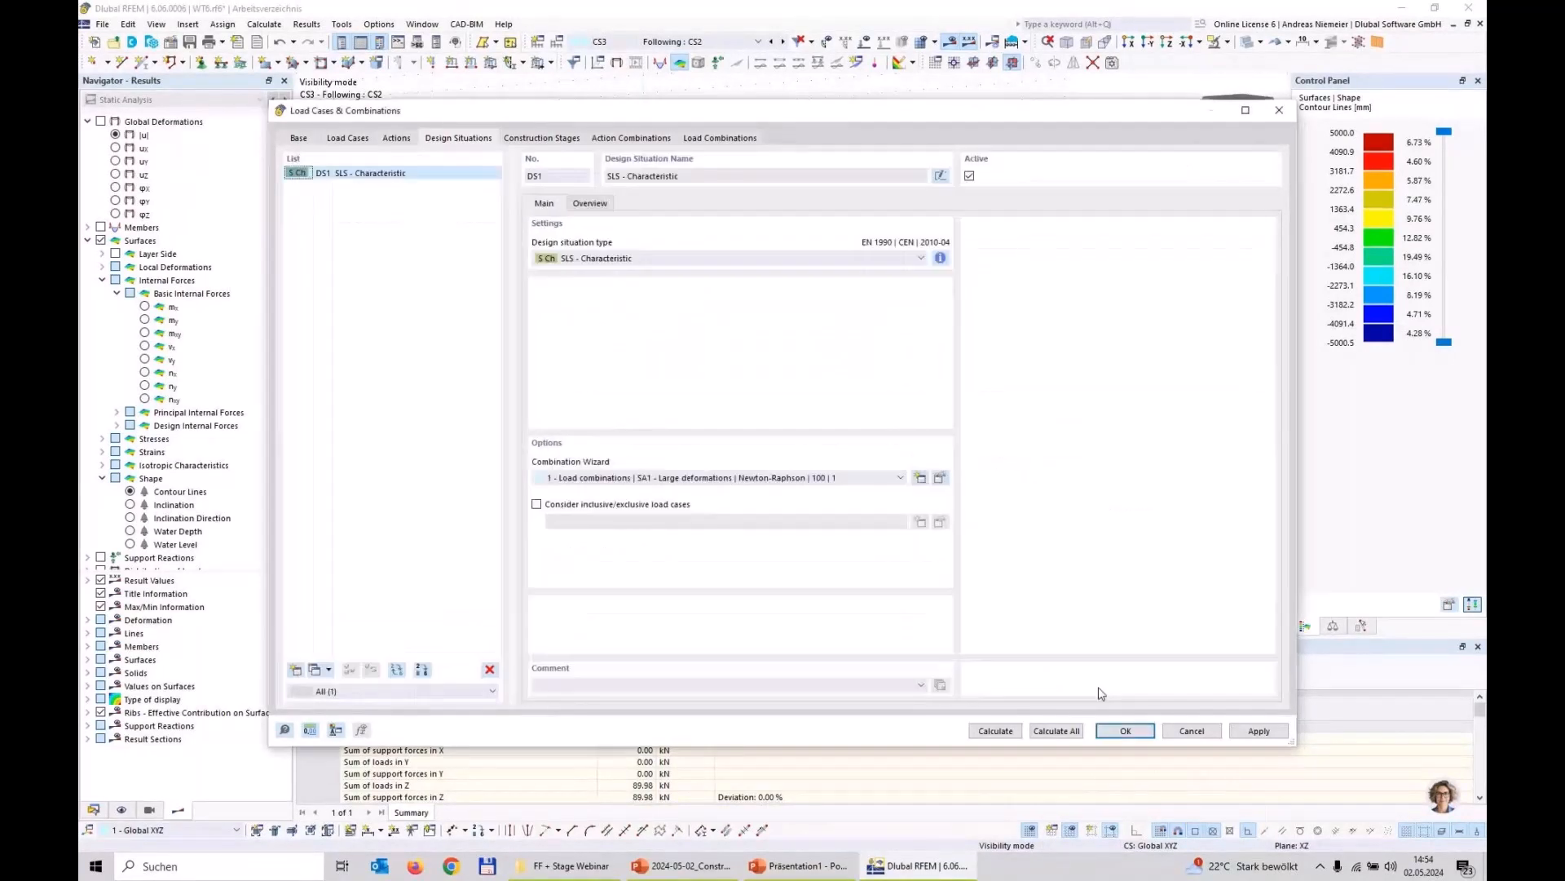
Step: Check the load cases assigned to the regenerated combinations CO1 and CO2, and calculate CO2
left_click(720, 139)
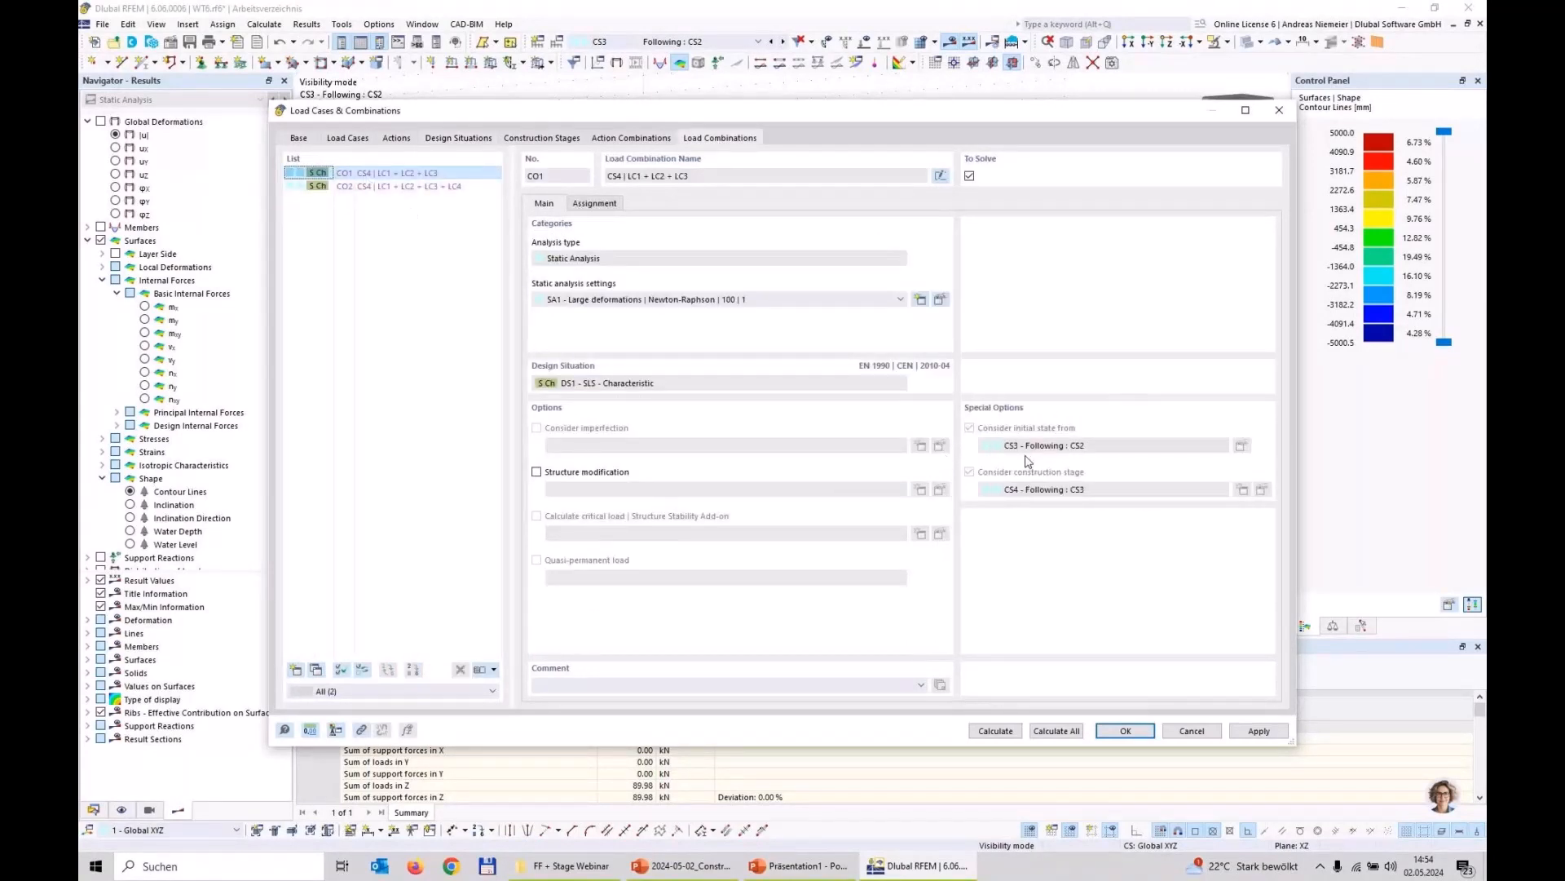
left_click(596, 204)
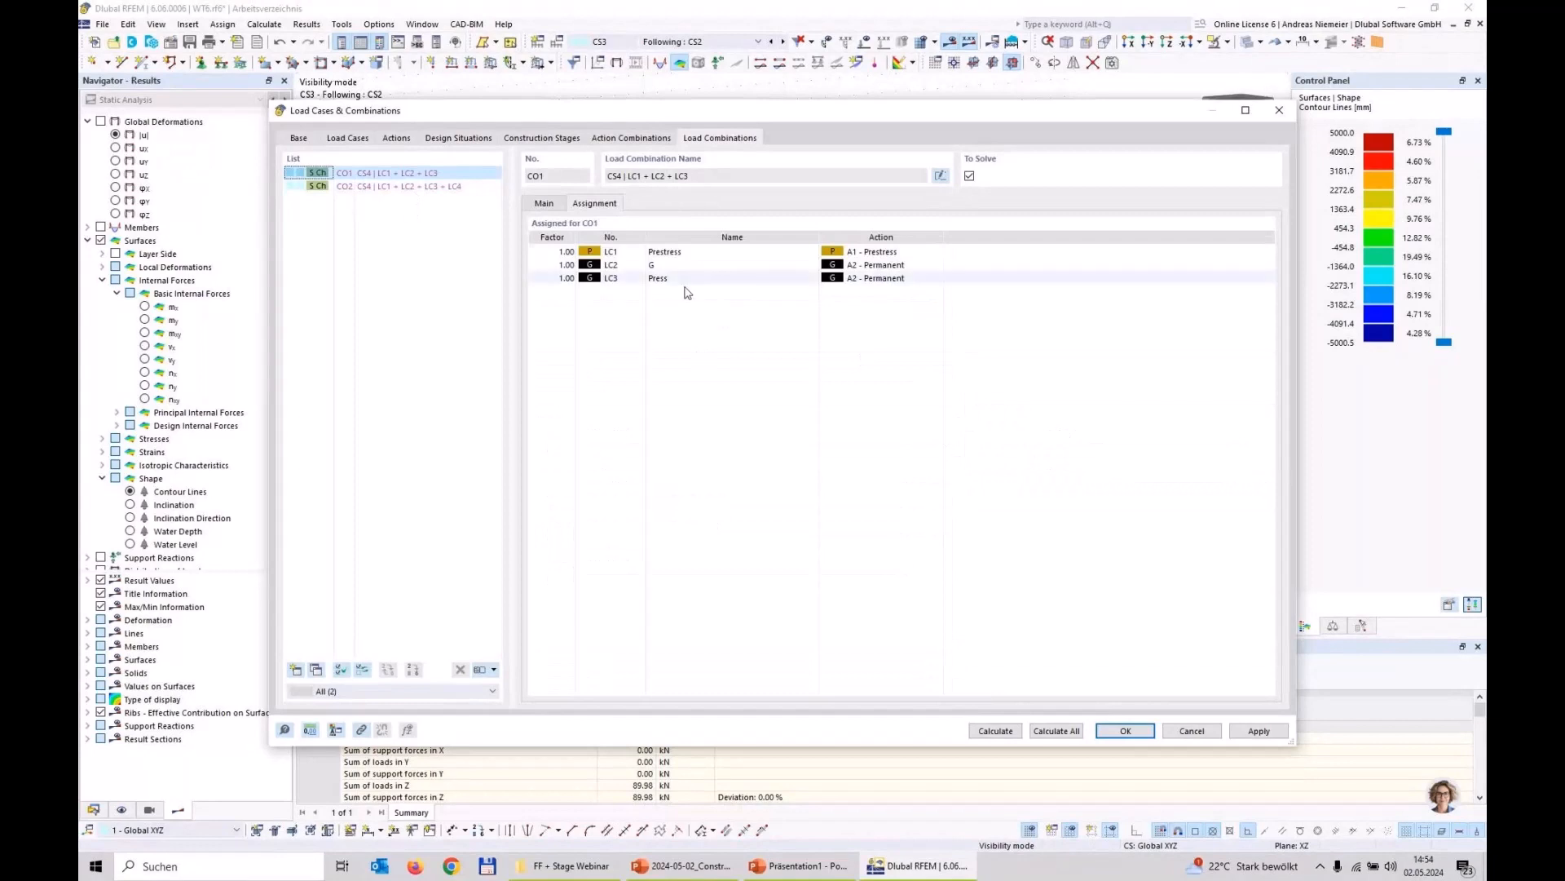
left_click(407, 187)
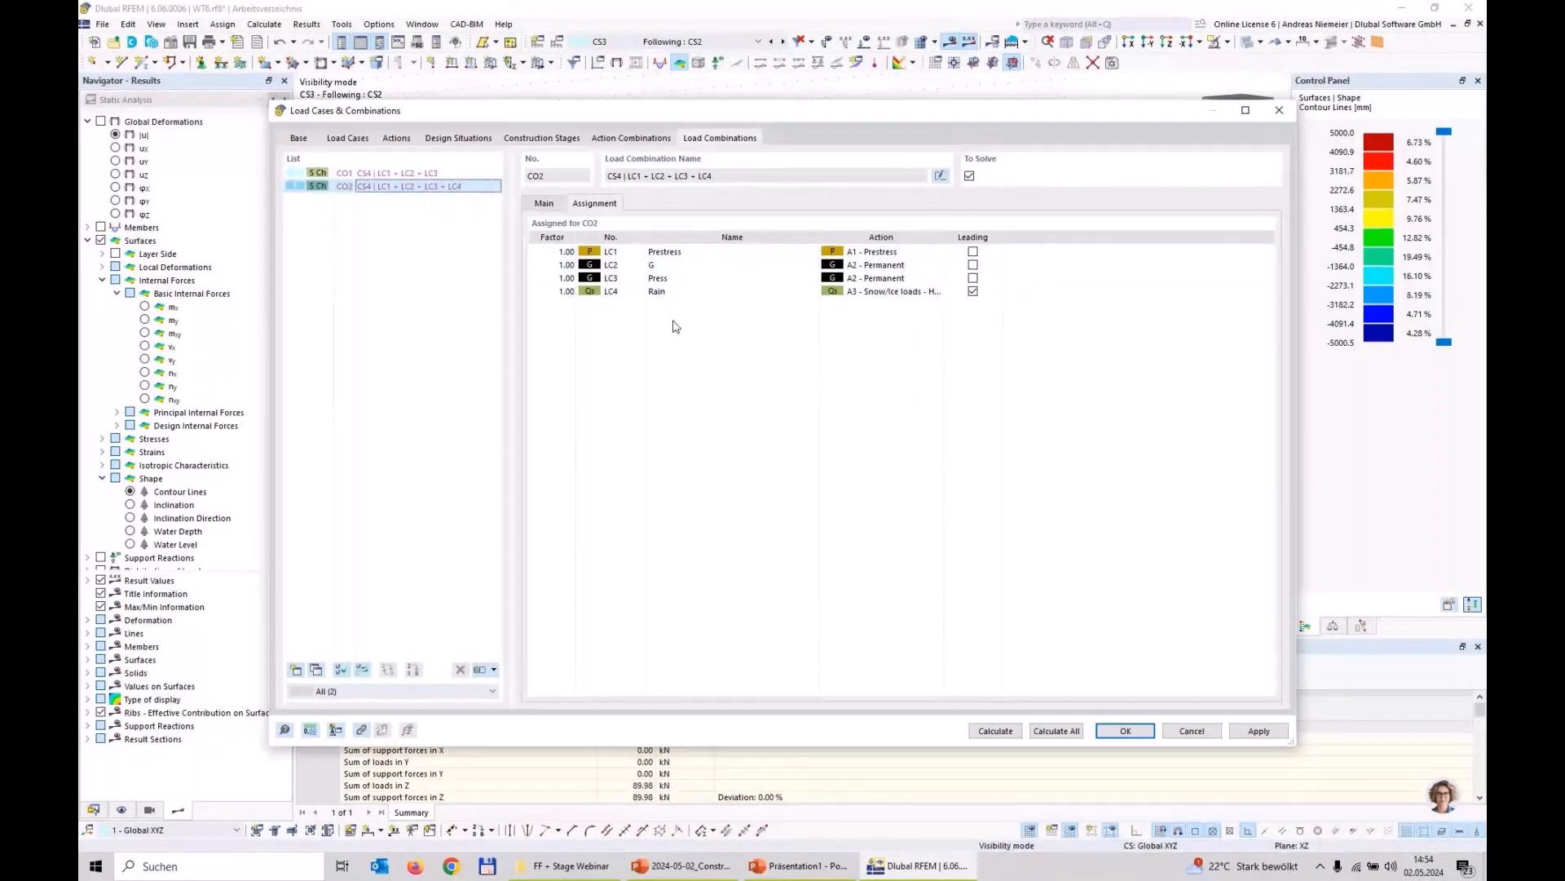
left_click(1009, 730)
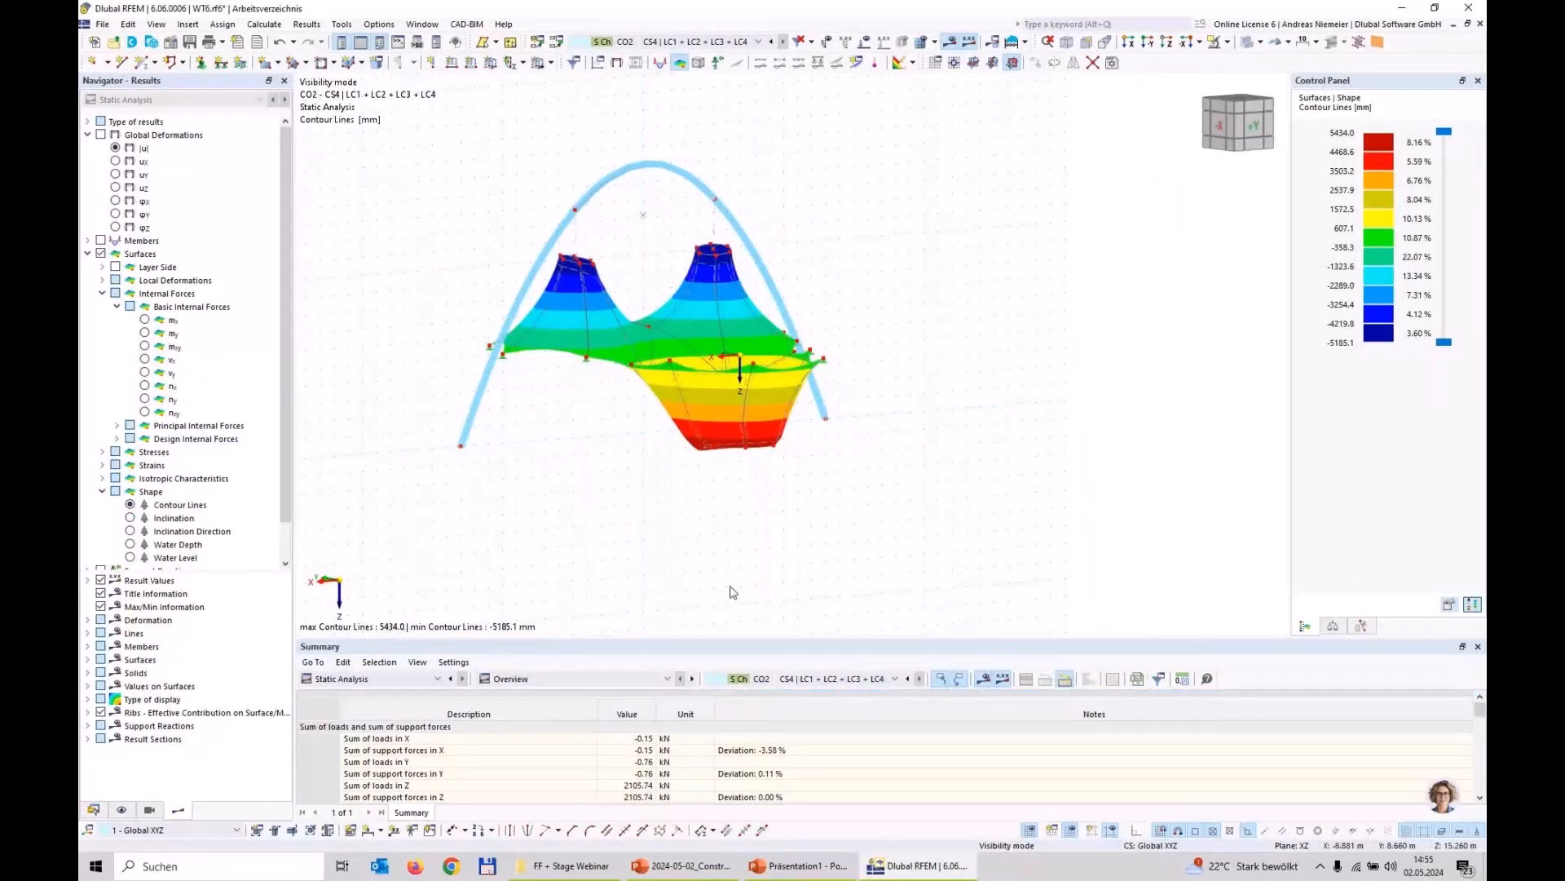
Step: Examine CO2's shape contour lines on the deformed membrane from the front and at an angle
middle_click_drag(788, 492, 643, 486, "ctrl")
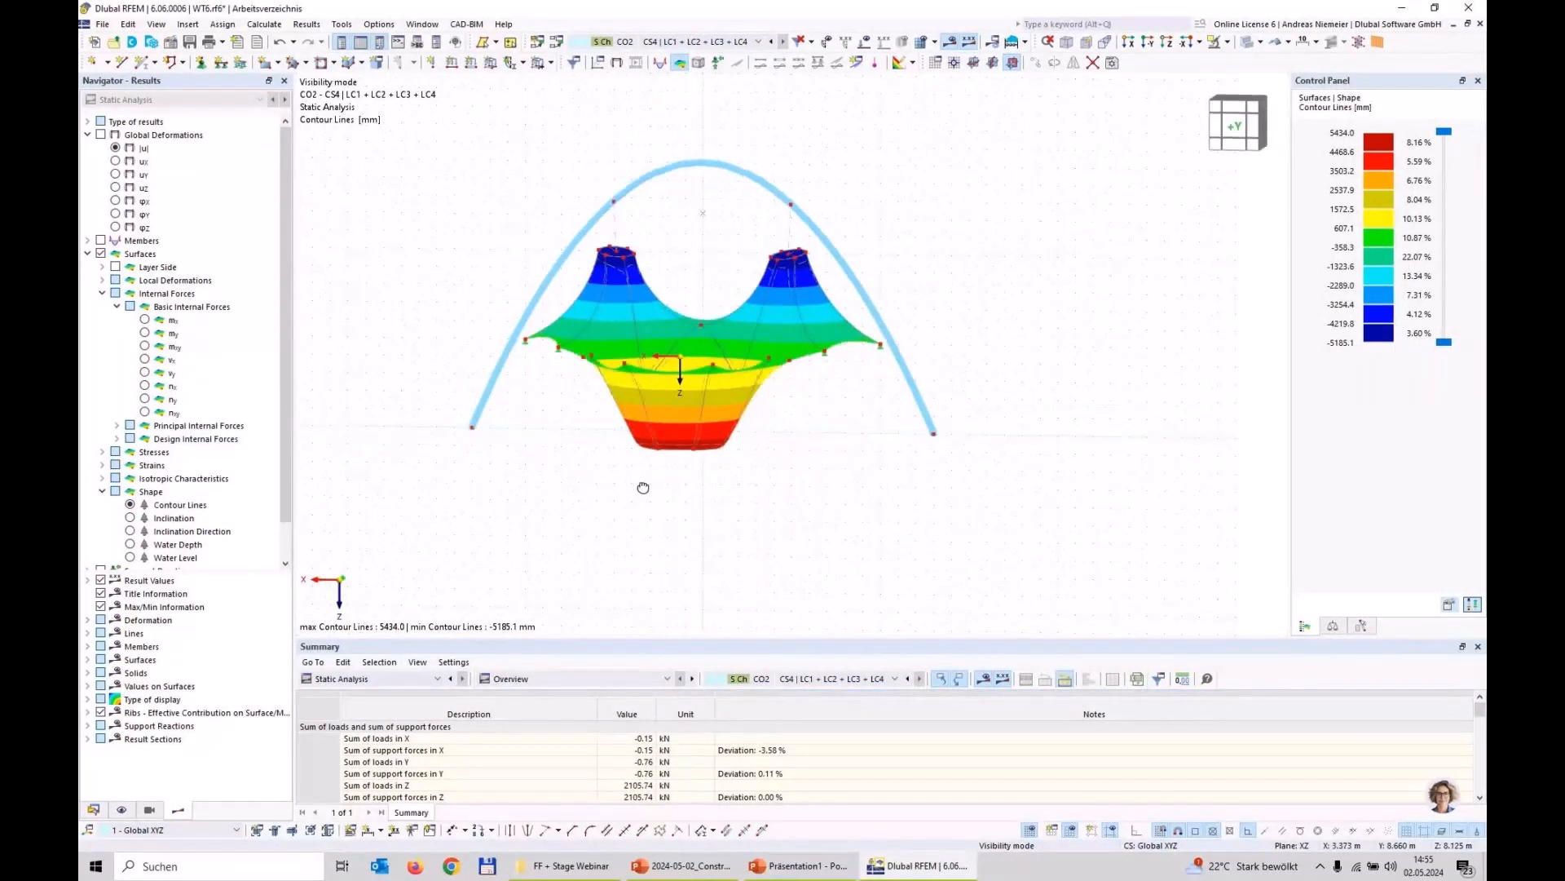
scroll(709, 493, "up", 5)
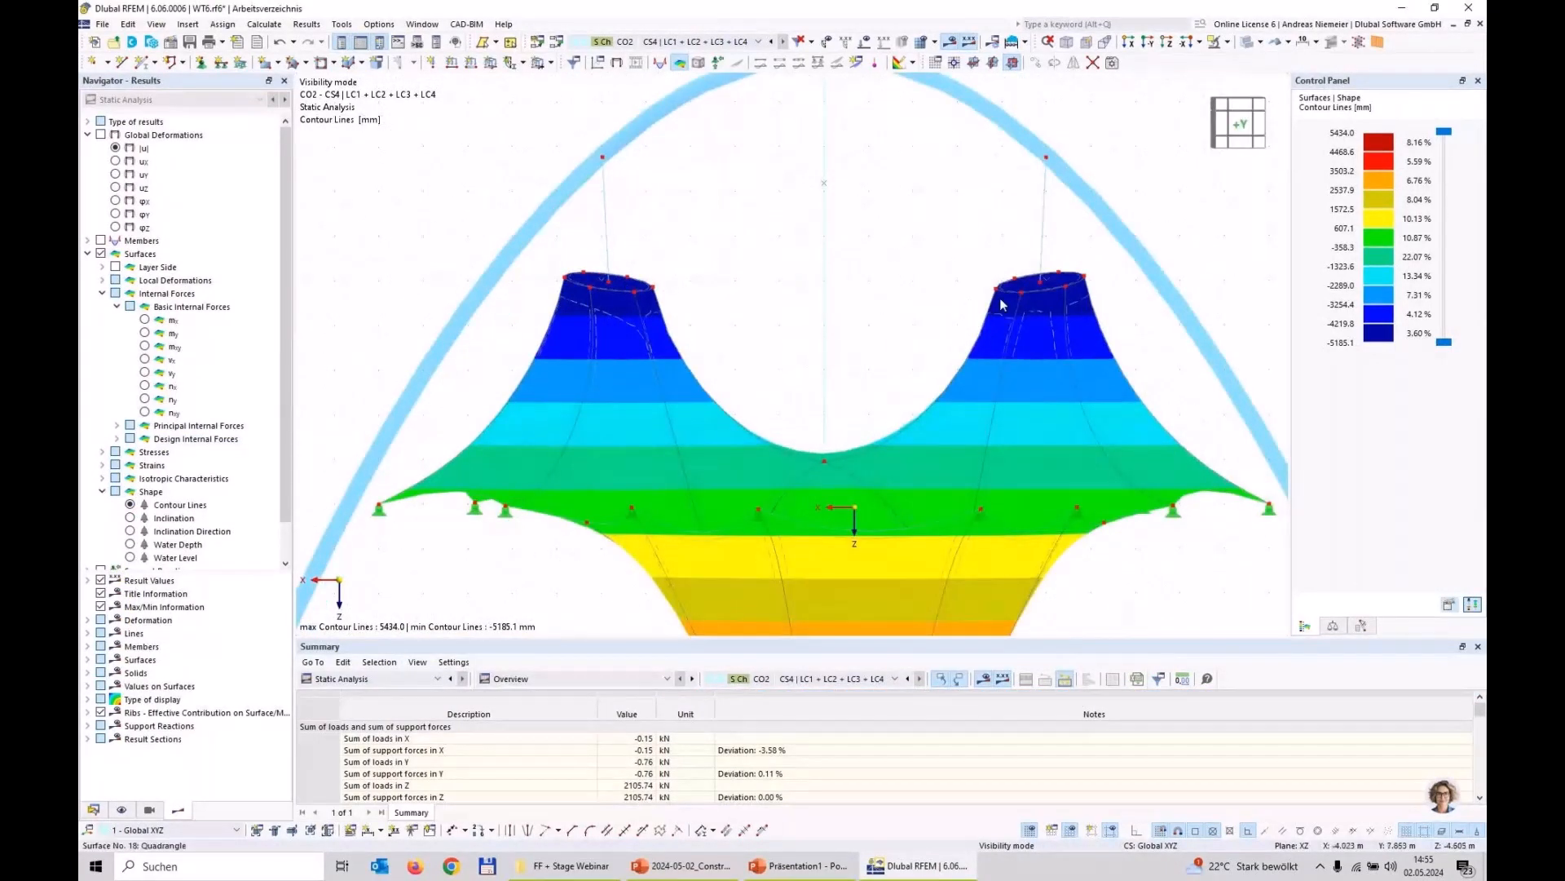
scroll(1001, 305, "down", 5)
scroll(856, 467, "up", 3)
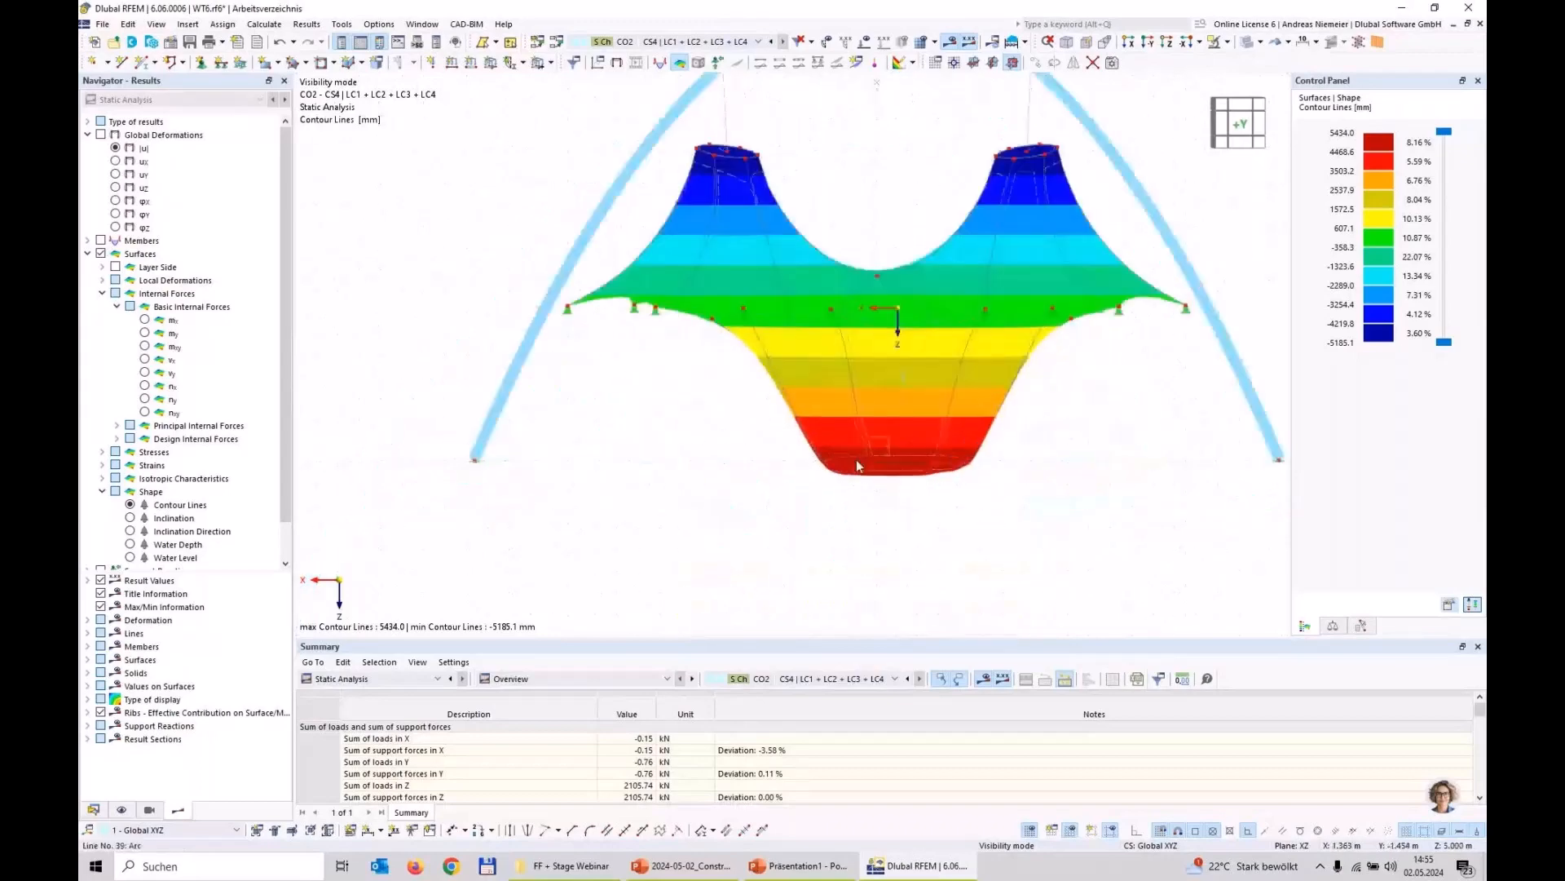
scroll(856, 462, "up", 2)
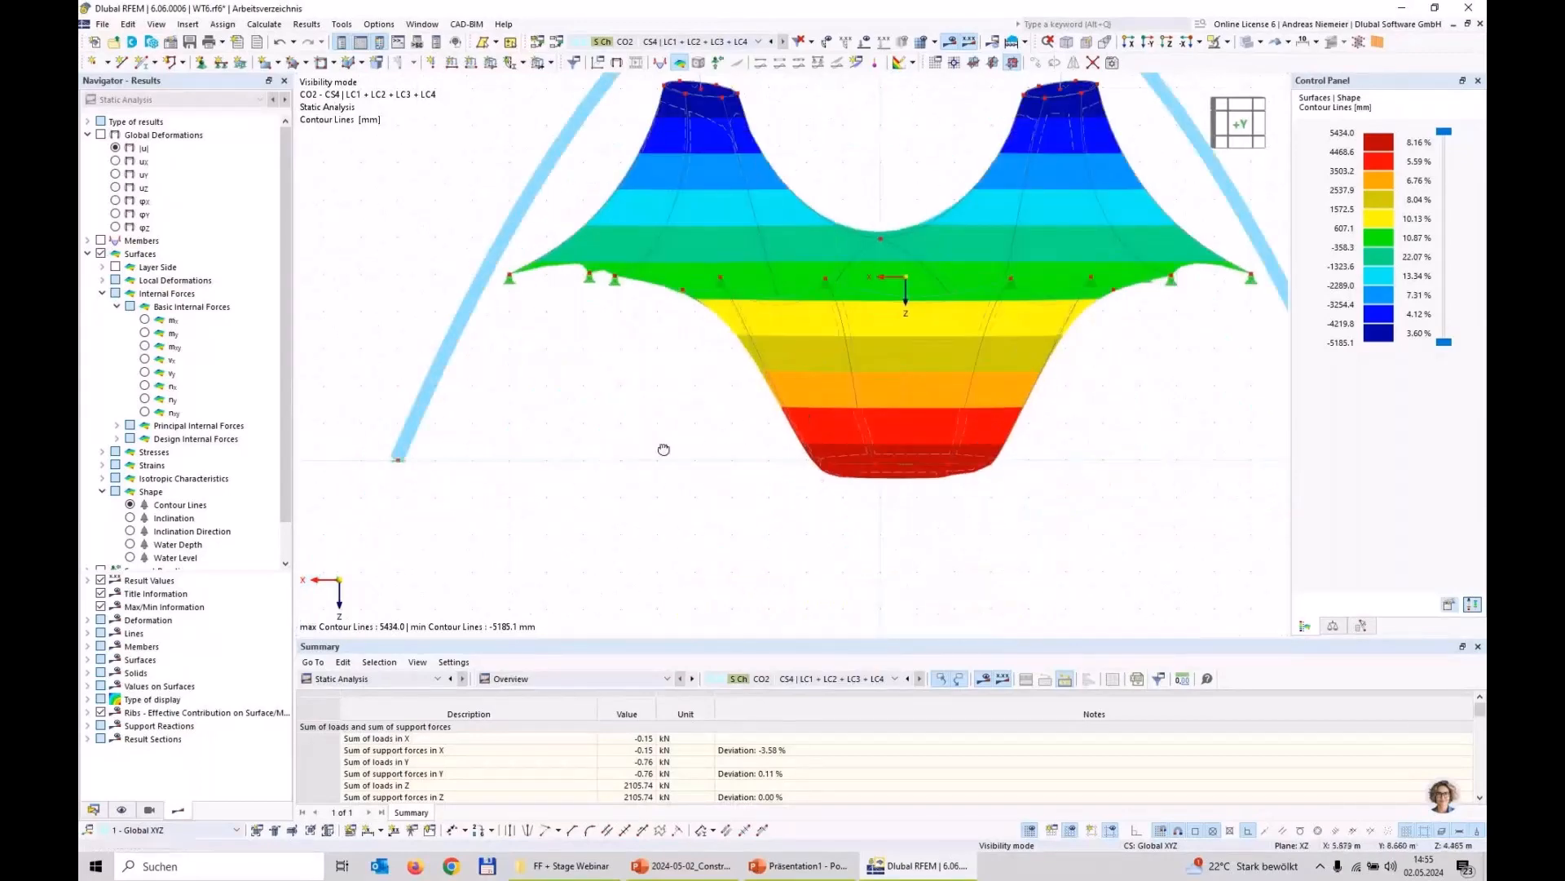
middle_click_drag(664, 451, 716, 461, "ctrl")
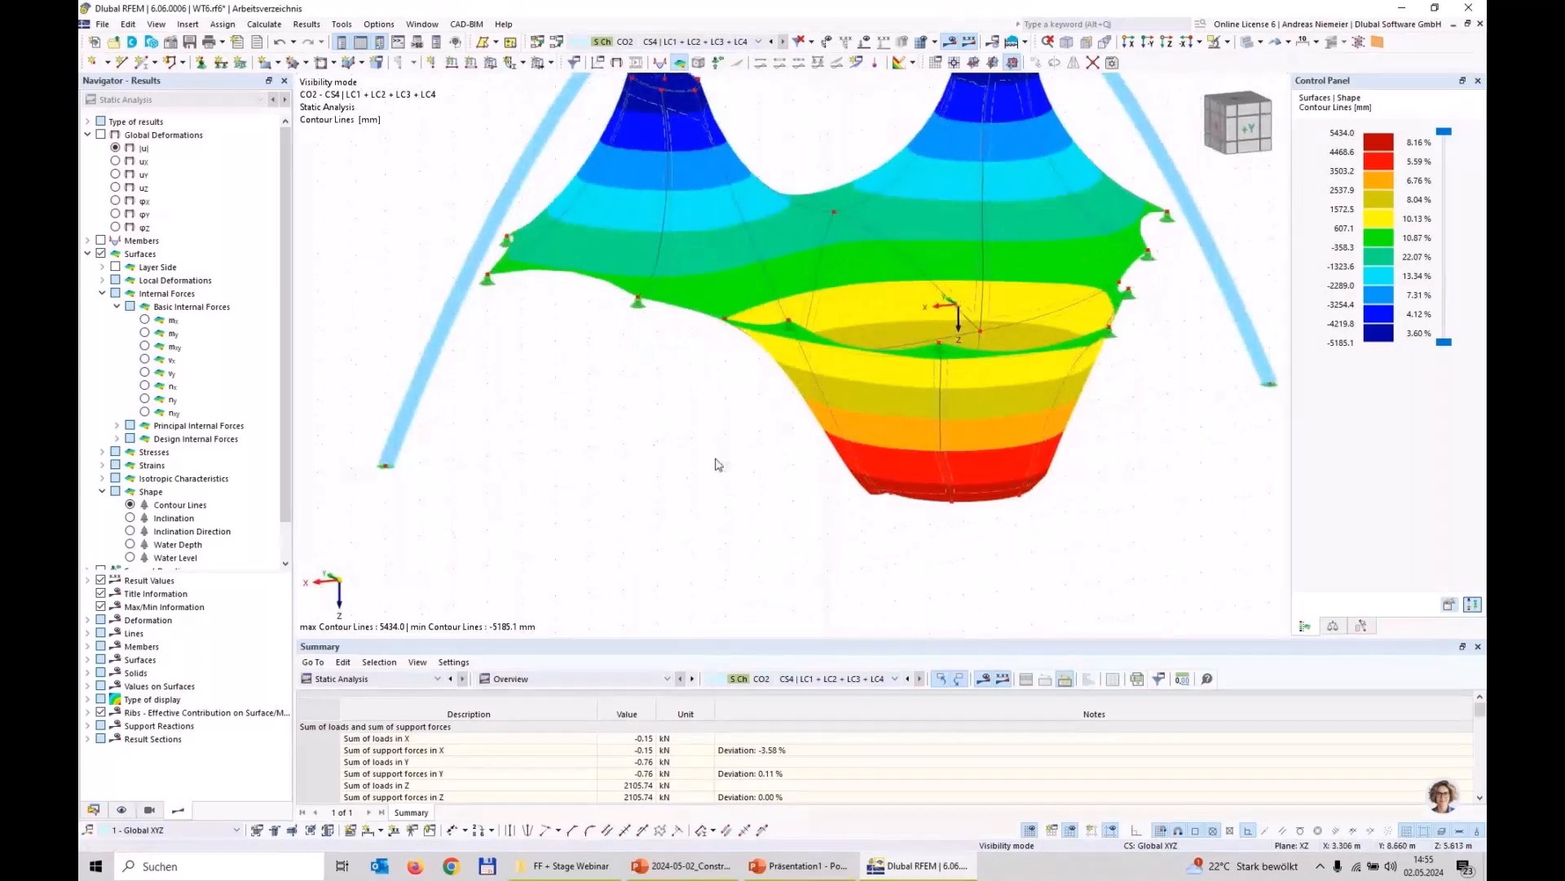
scroll(716, 460, "down", 2)
Step: Display the membrane's axial forces nx for CO2, followed by the principal axial force directions αm
left_click(144, 387)
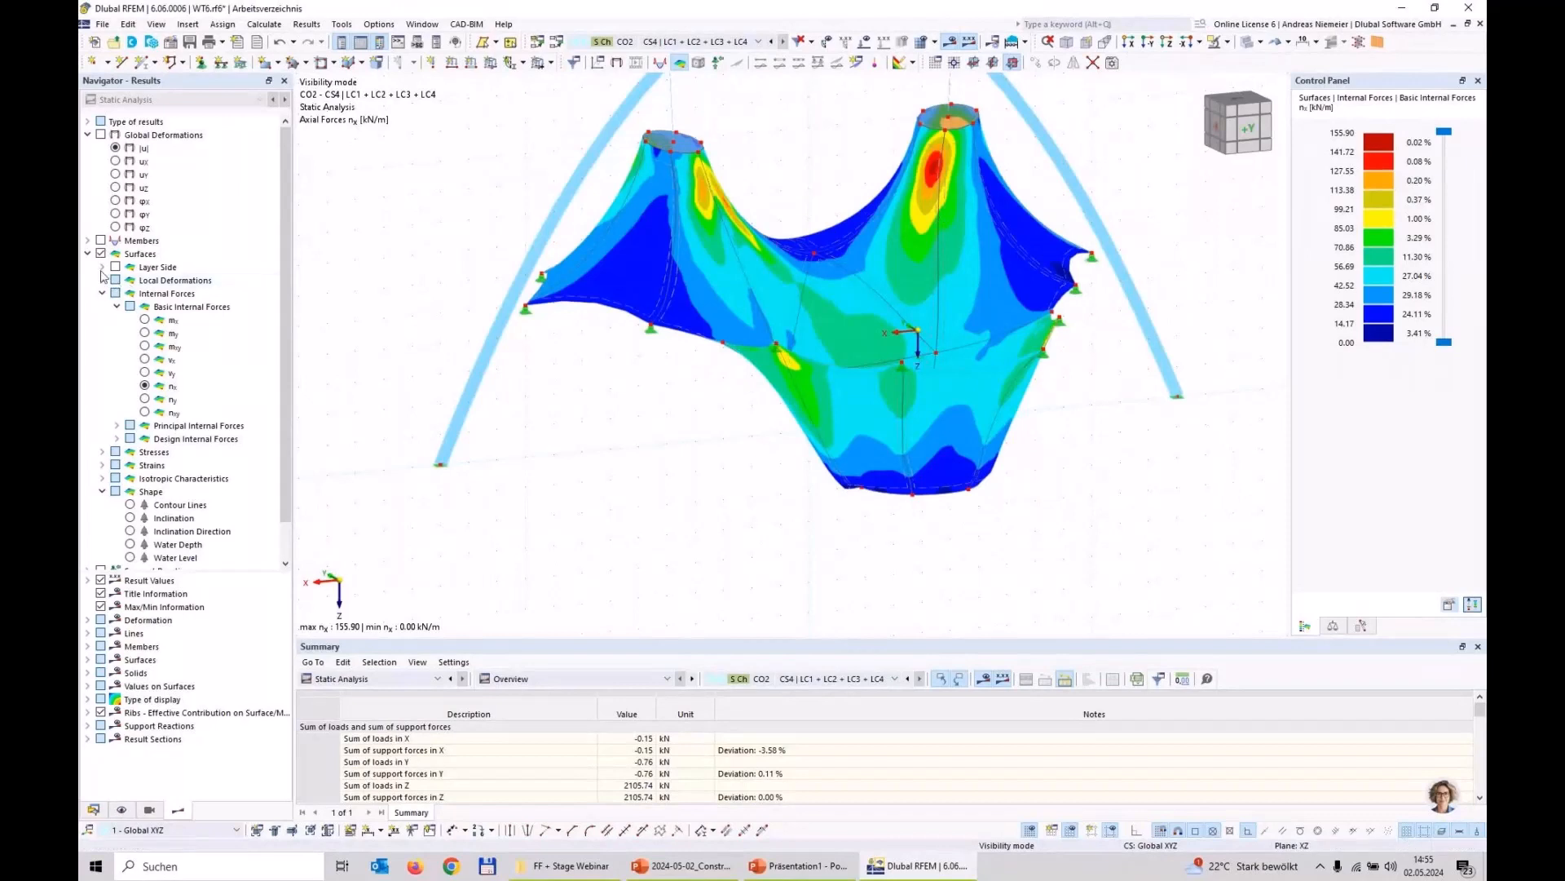
left_click(117, 426)
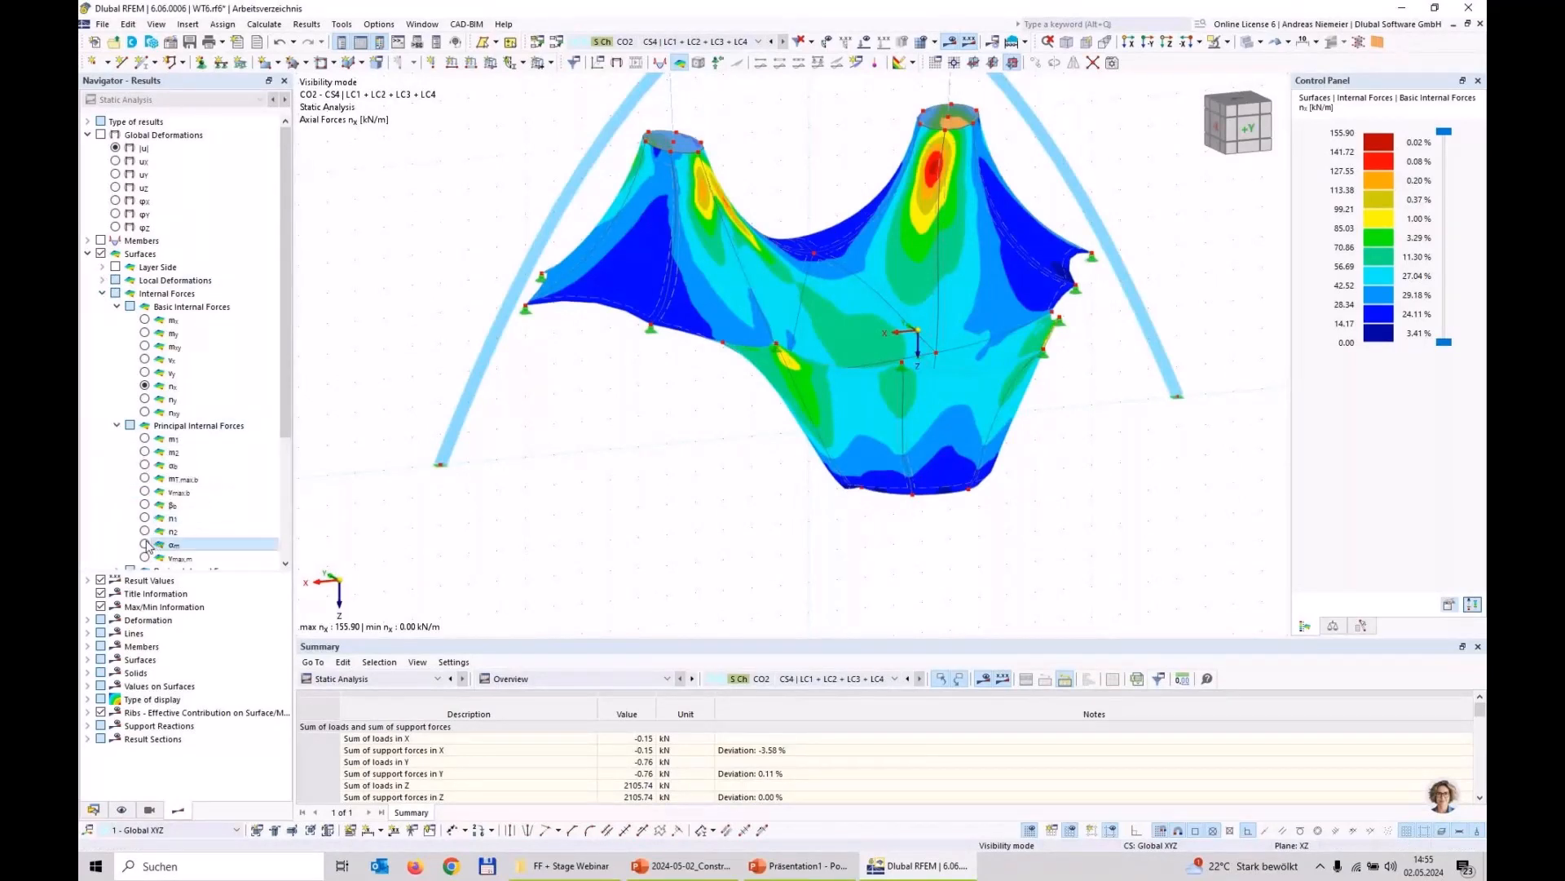
left_click(146, 545)
scroll(734, 500, "up", 5)
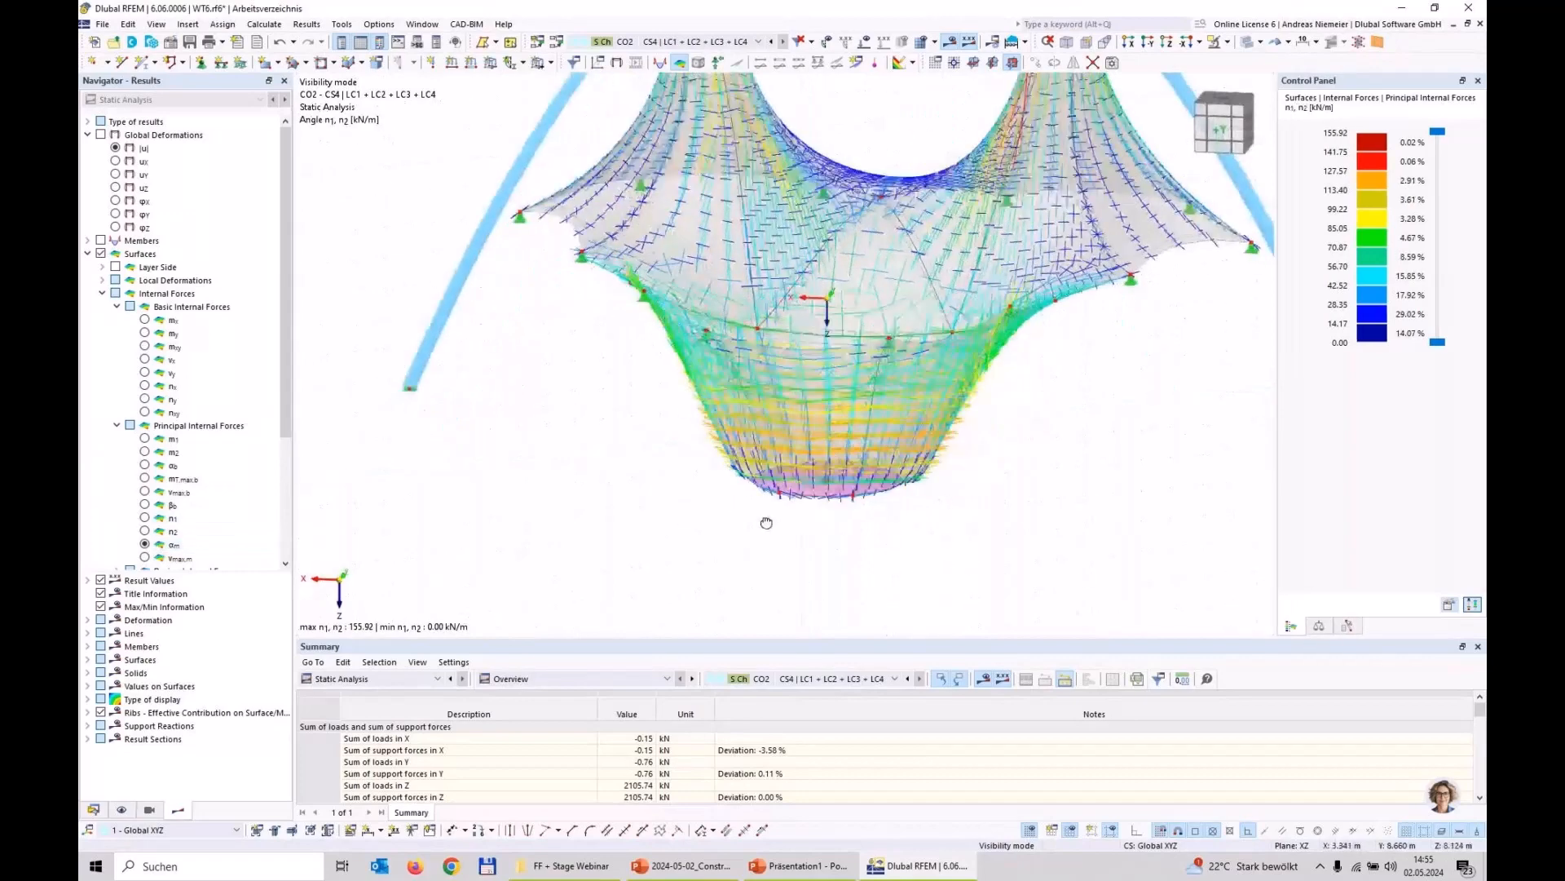
middle_click_drag(766, 522, 820, 766, "ctrl")
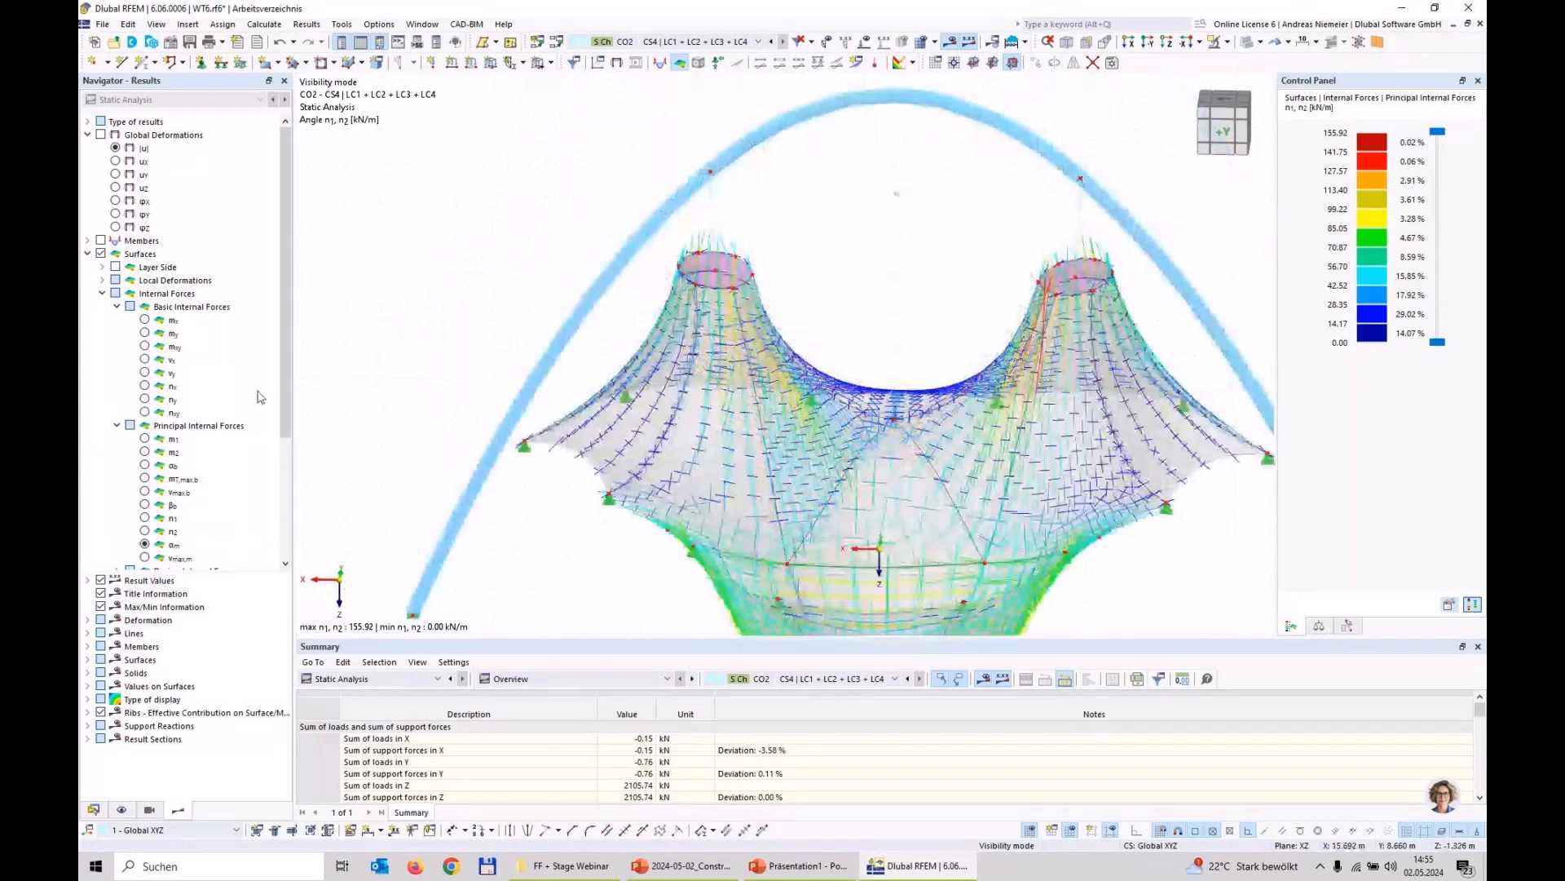
Step: Display the basic internal force ny on the membrane surfaces and examine its distribution around the water-filled funnel
left_click(145, 399)
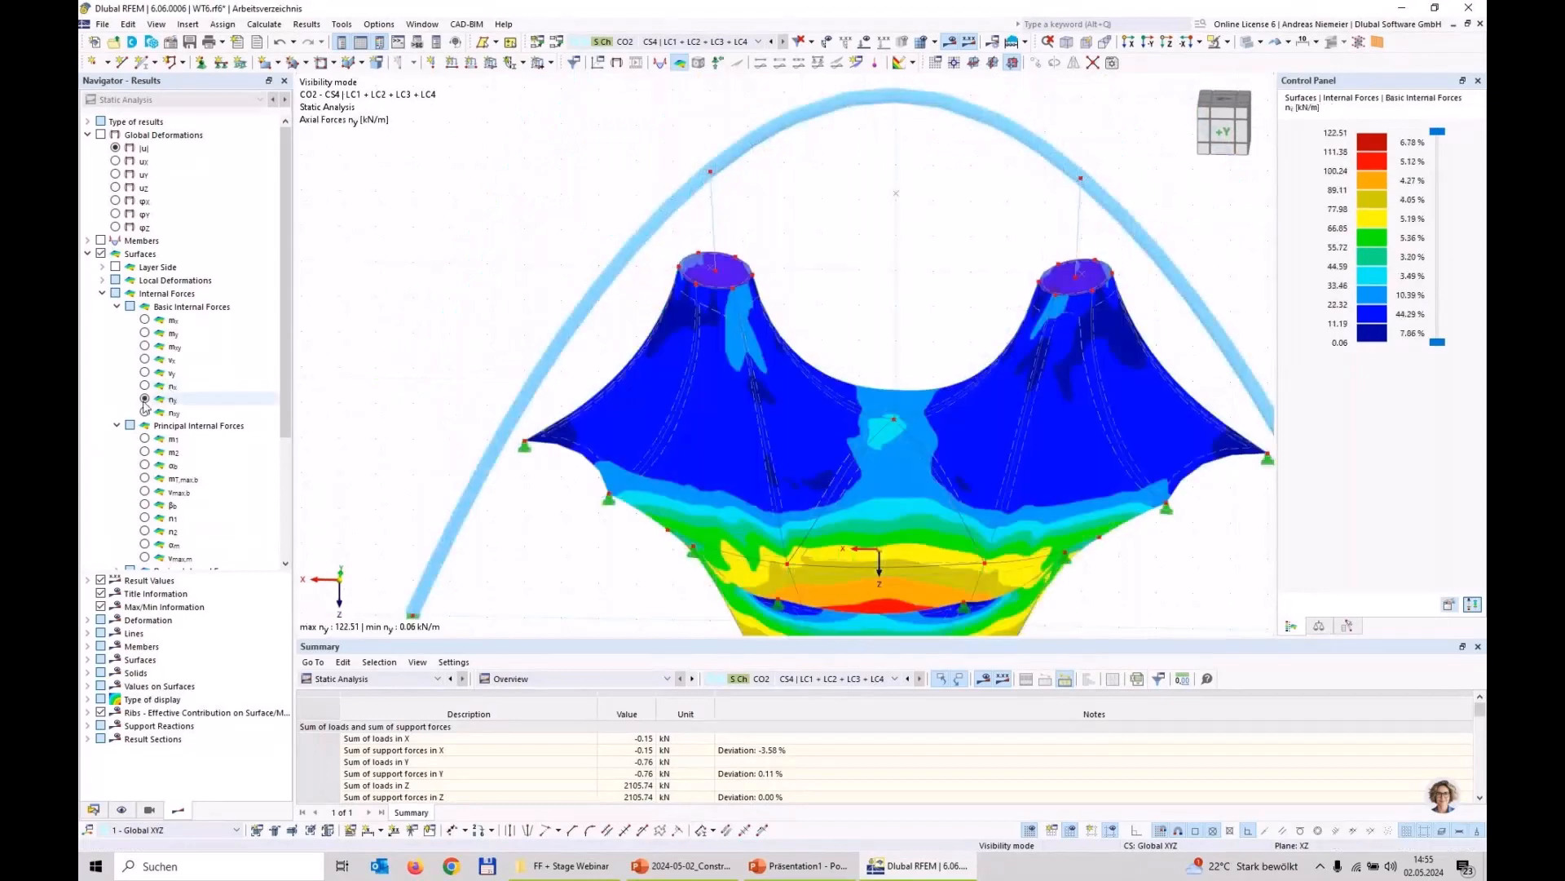
scroll(693, 456, "down", 2)
scroll(824, 585, "up", 3)
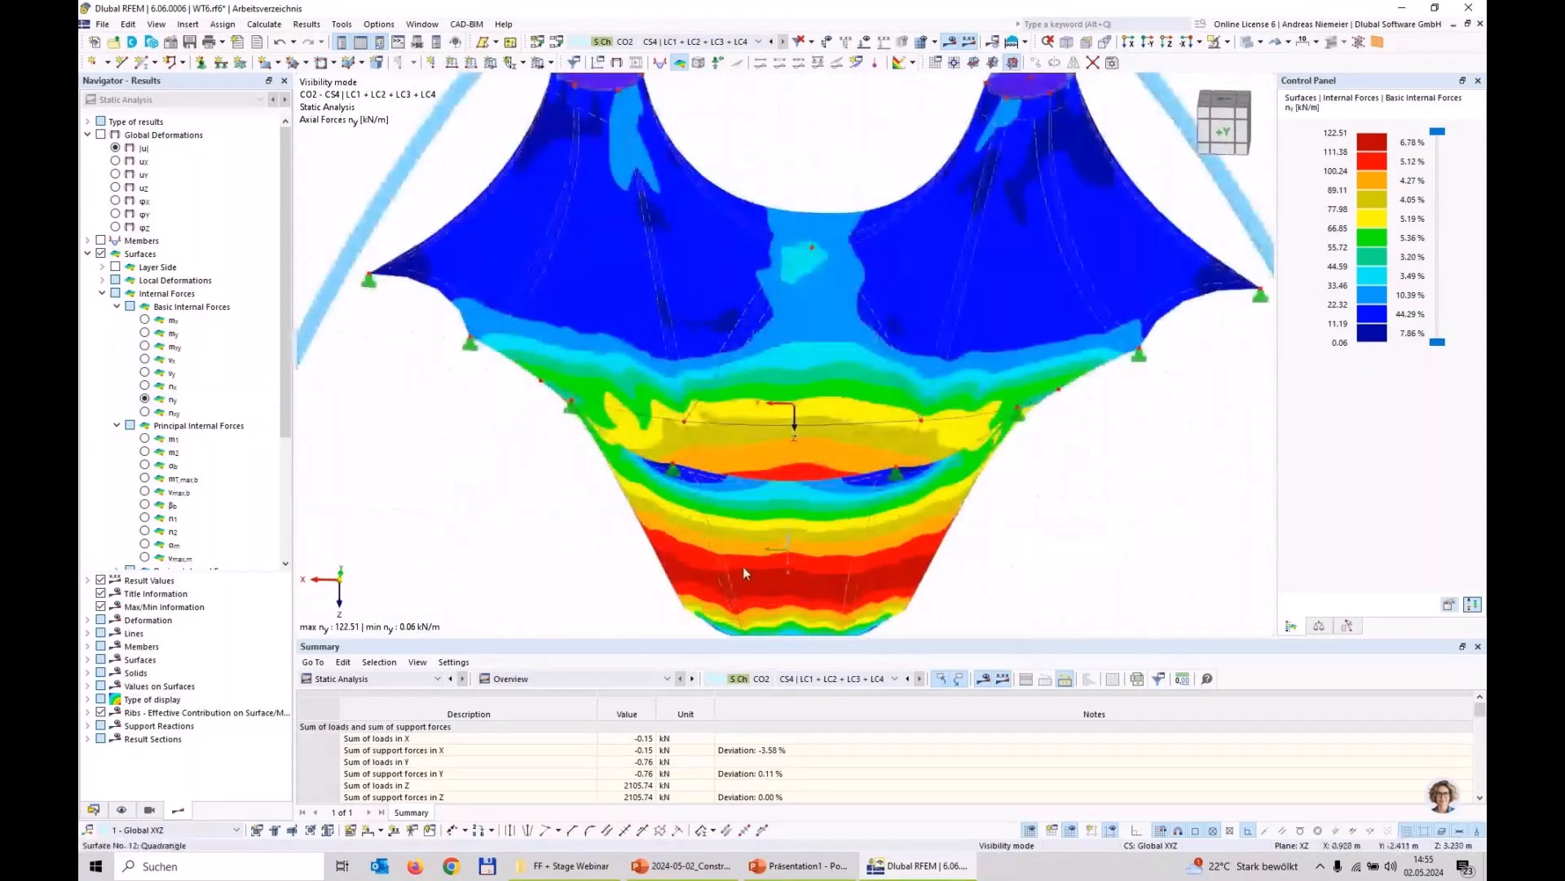
scroll(693, 559, "down", 2)
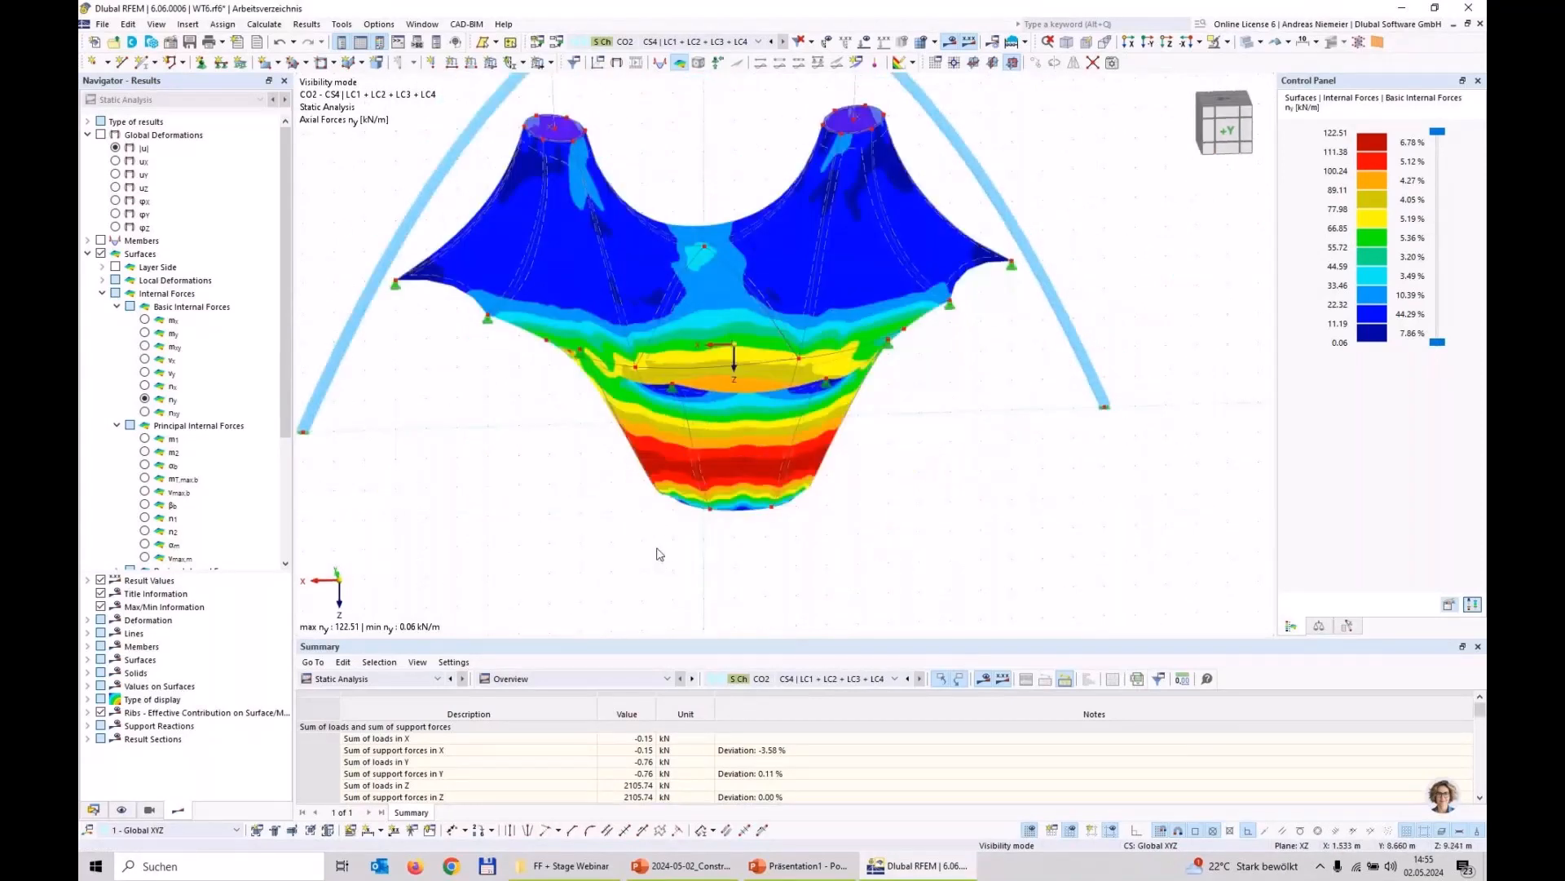
Step: Display the Water Level result for CO2 and examine the water surface against the membrane edge in the X-direction view
scroll(179, 326, "down", 1)
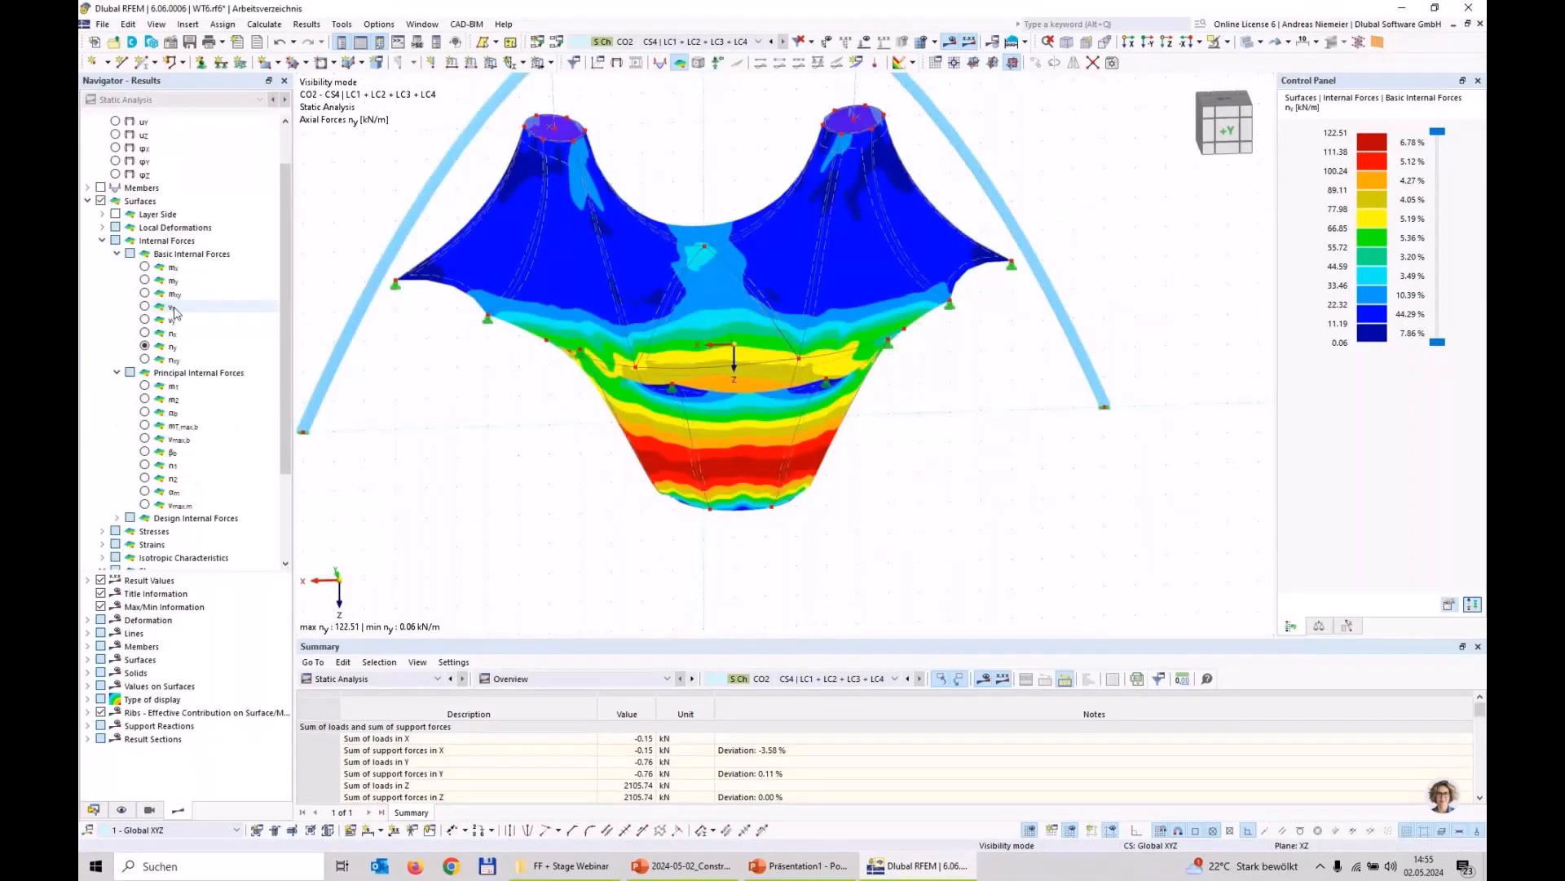
scroll(175, 312, "down", 1)
left_click(116, 201)
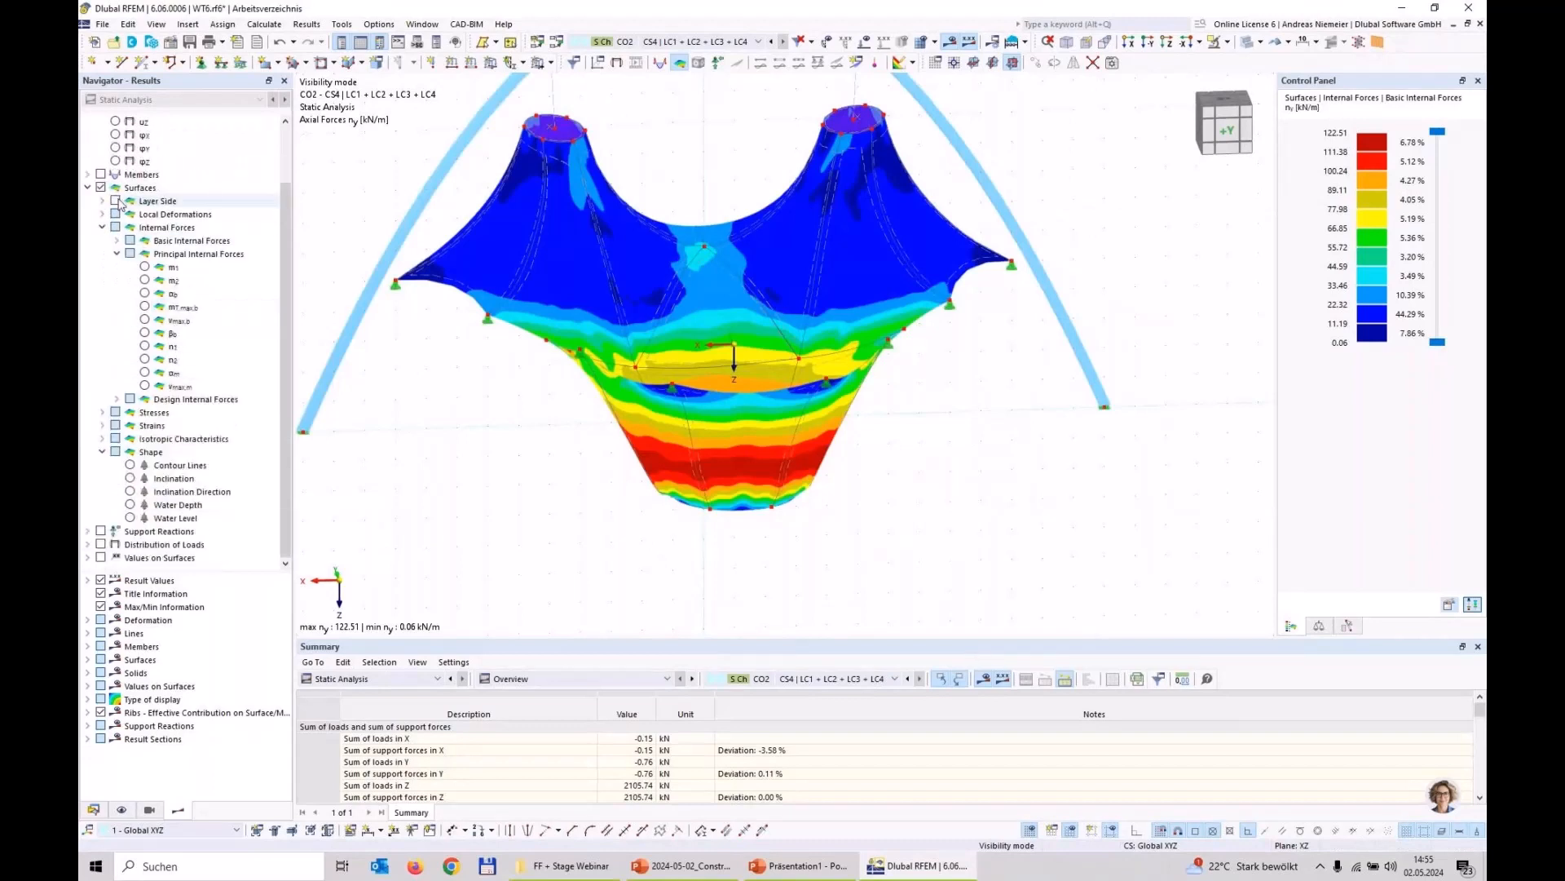
left_click(130, 517)
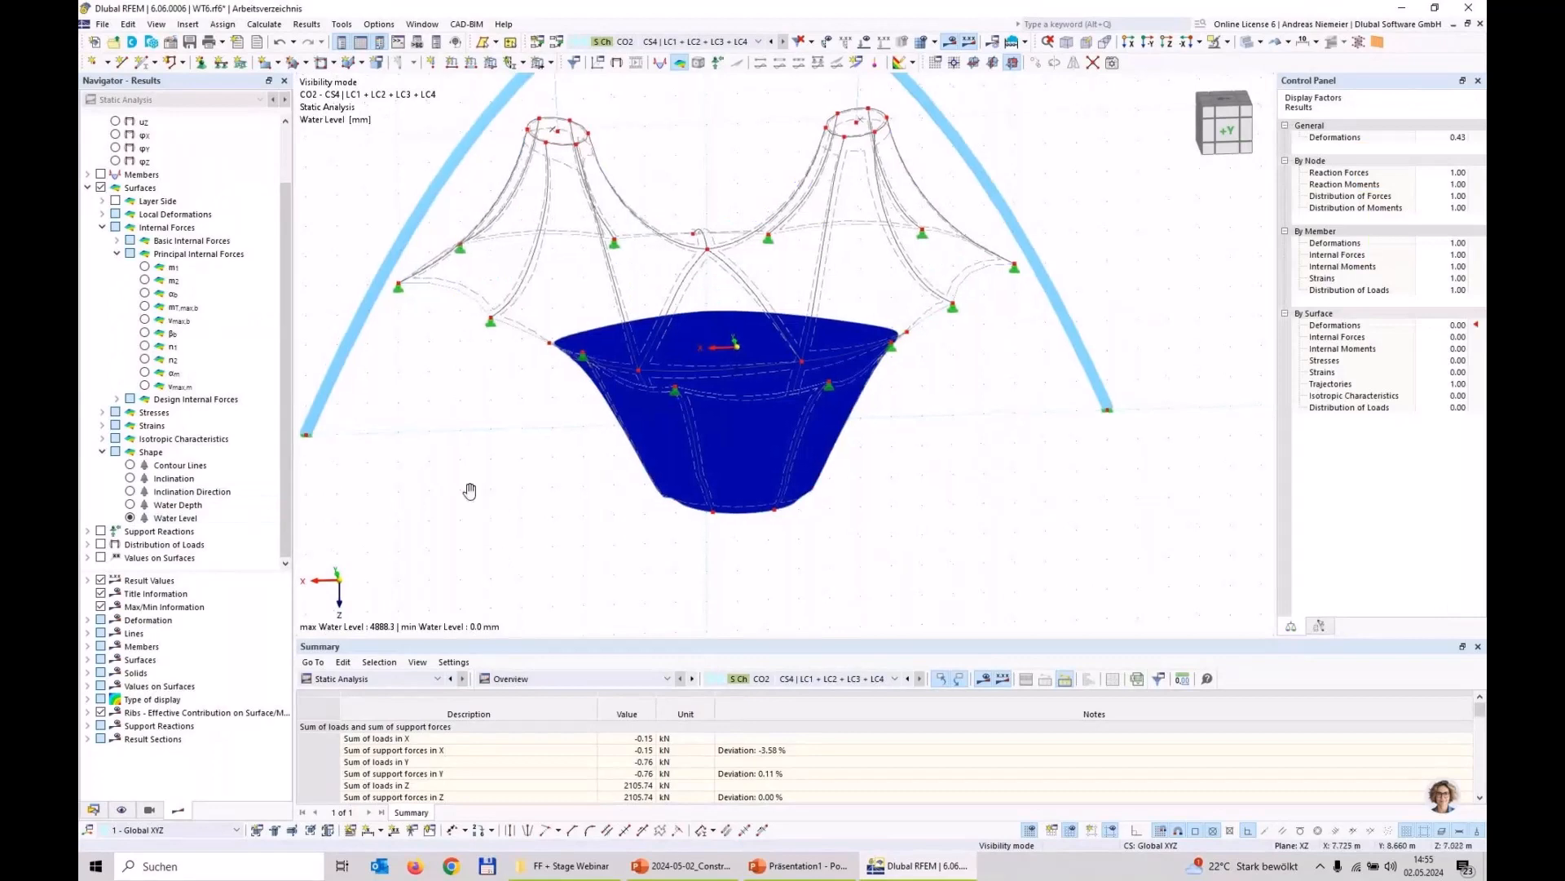
middle_click_drag(472, 489, 739, 393, "ctrl")
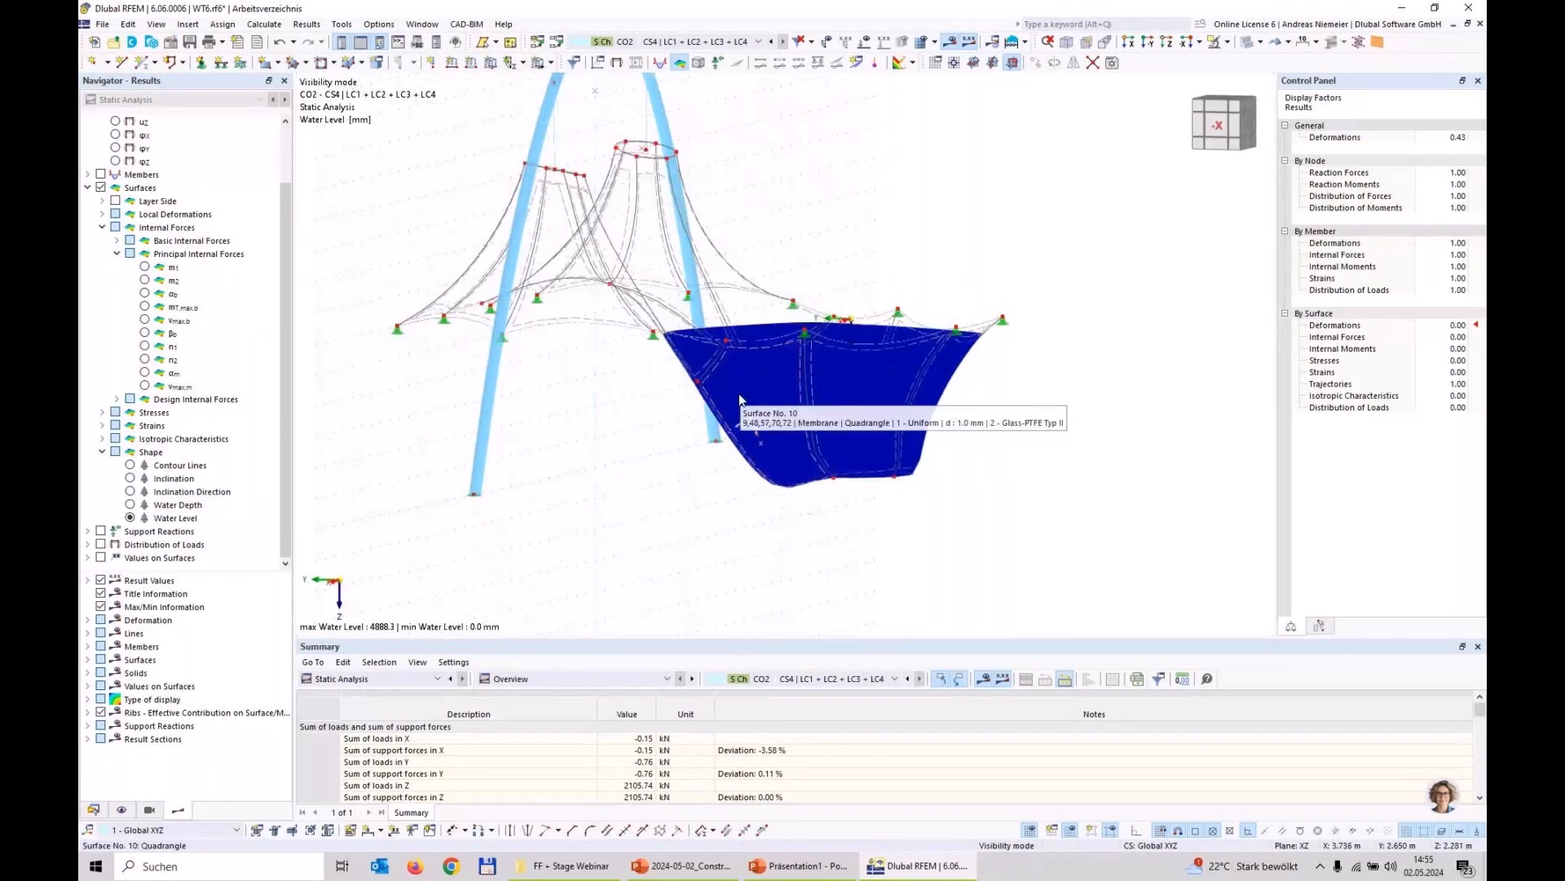
key("ctrl+1")
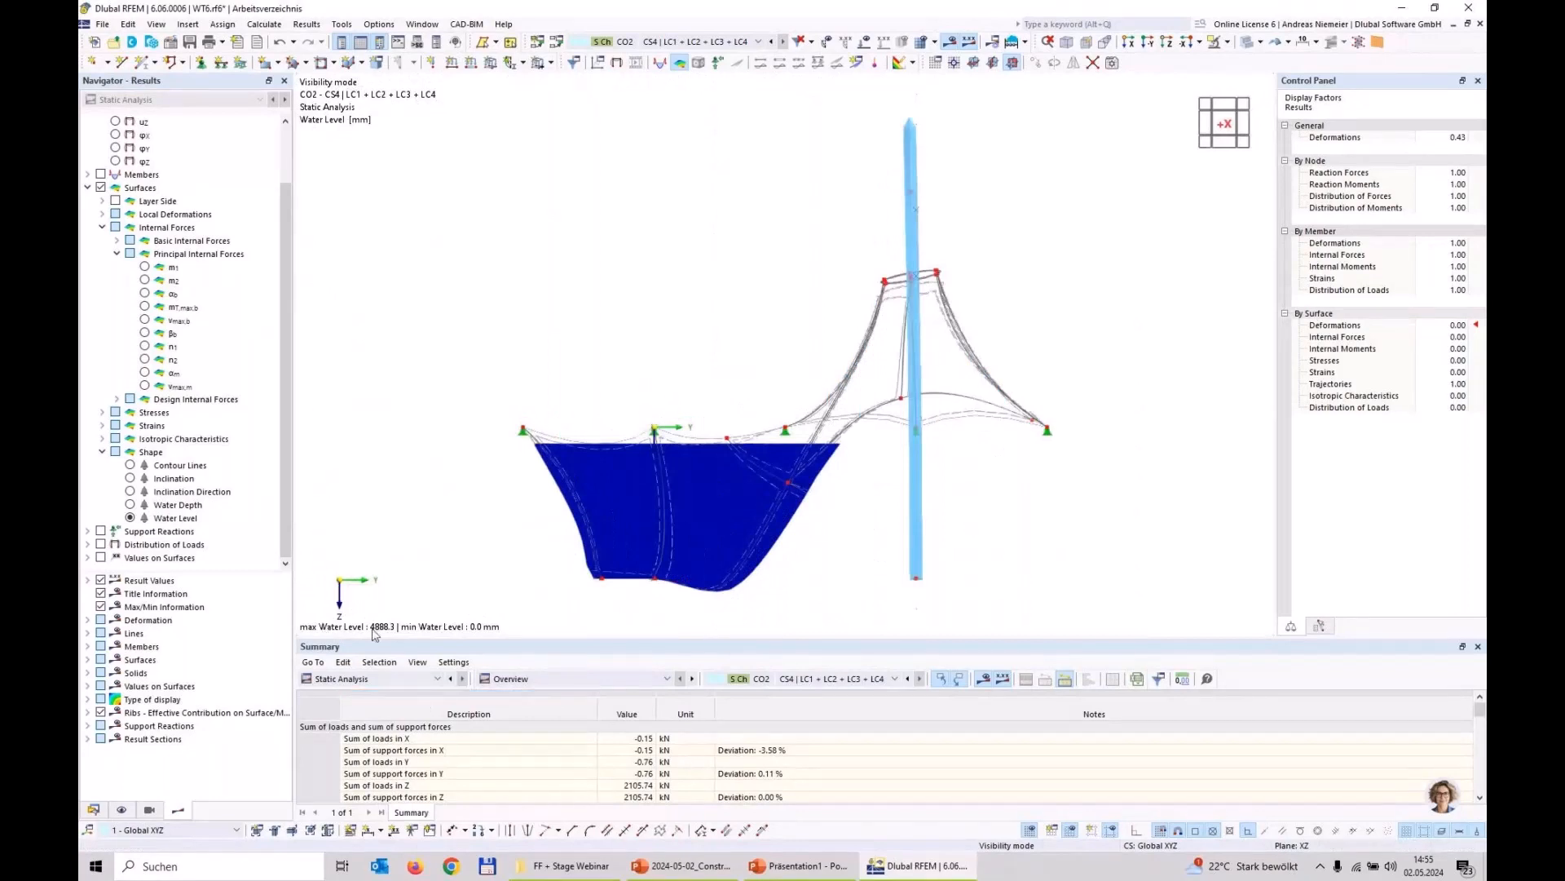
scroll(534, 530, "up", 2)
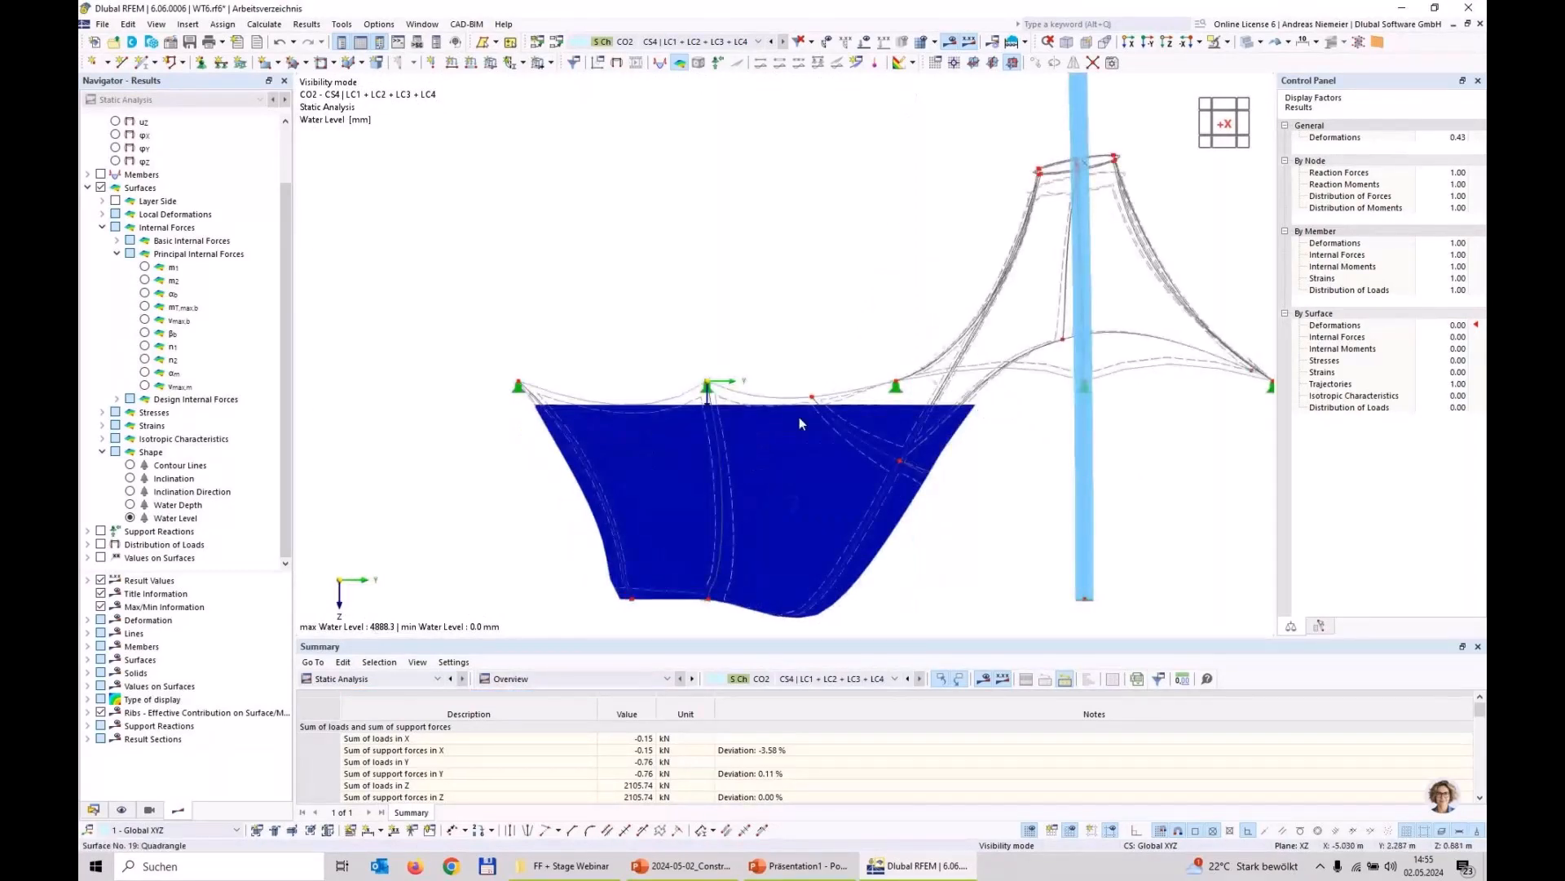
scroll(623, 417, "up", 3)
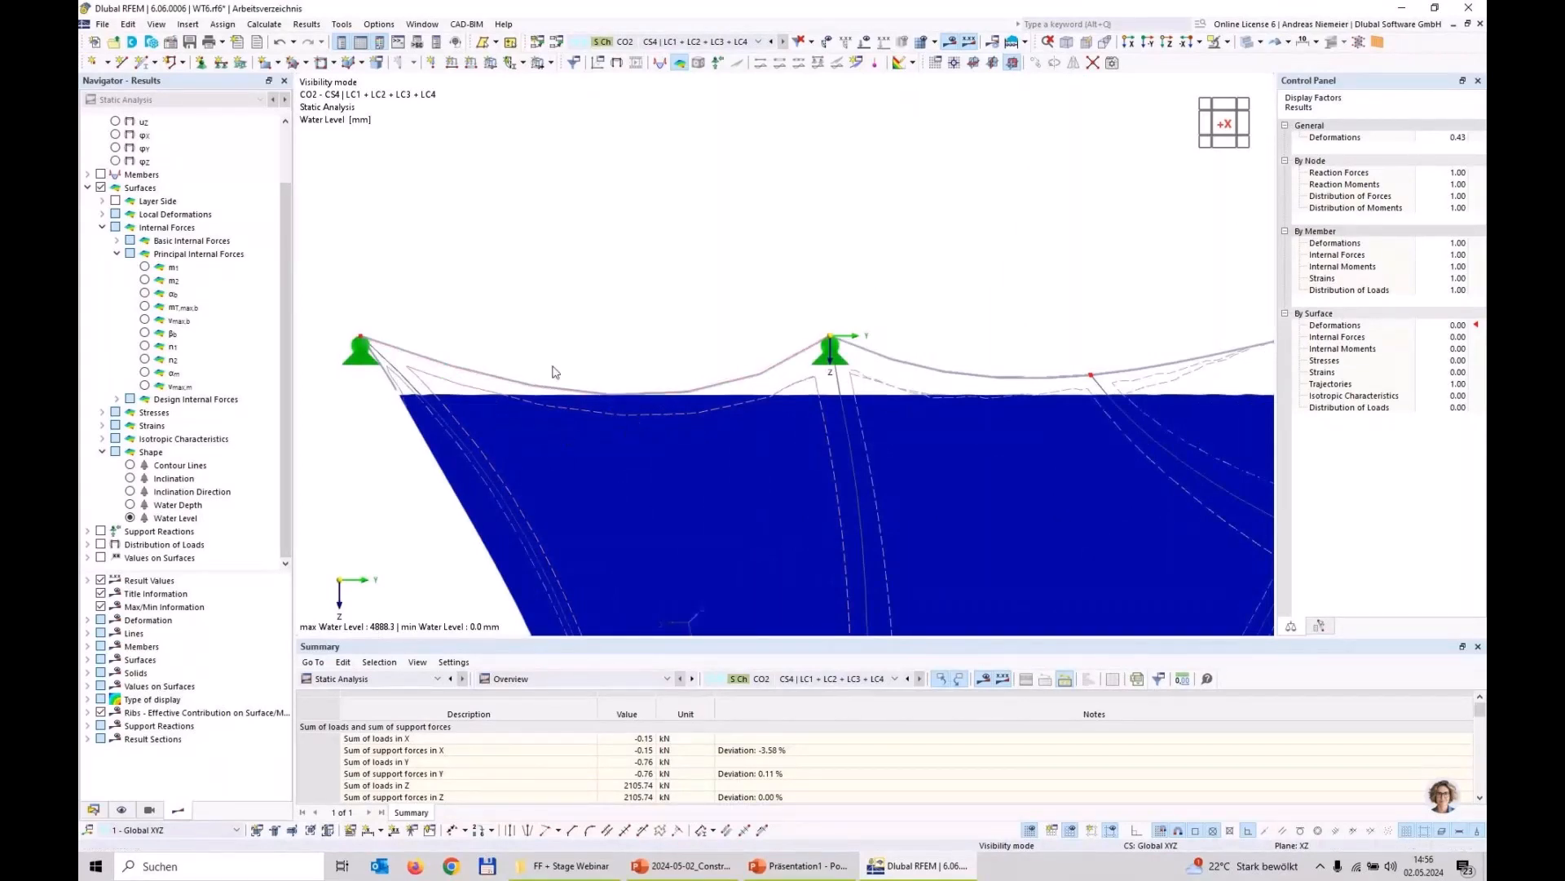
scroll(537, 349, "down", 2)
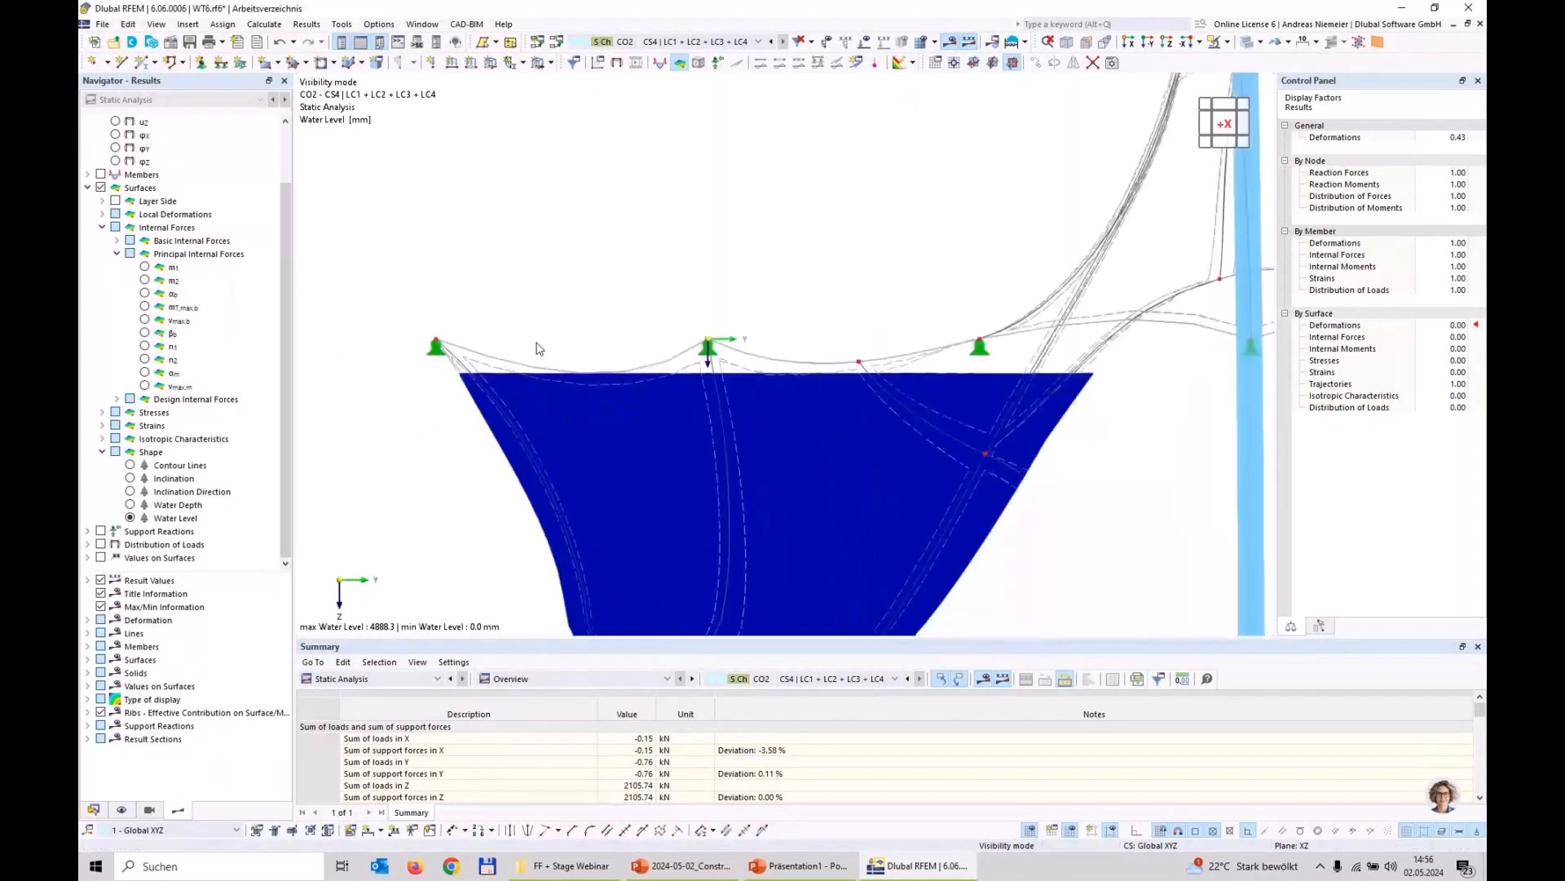
scroll(545, 349, "down", 2)
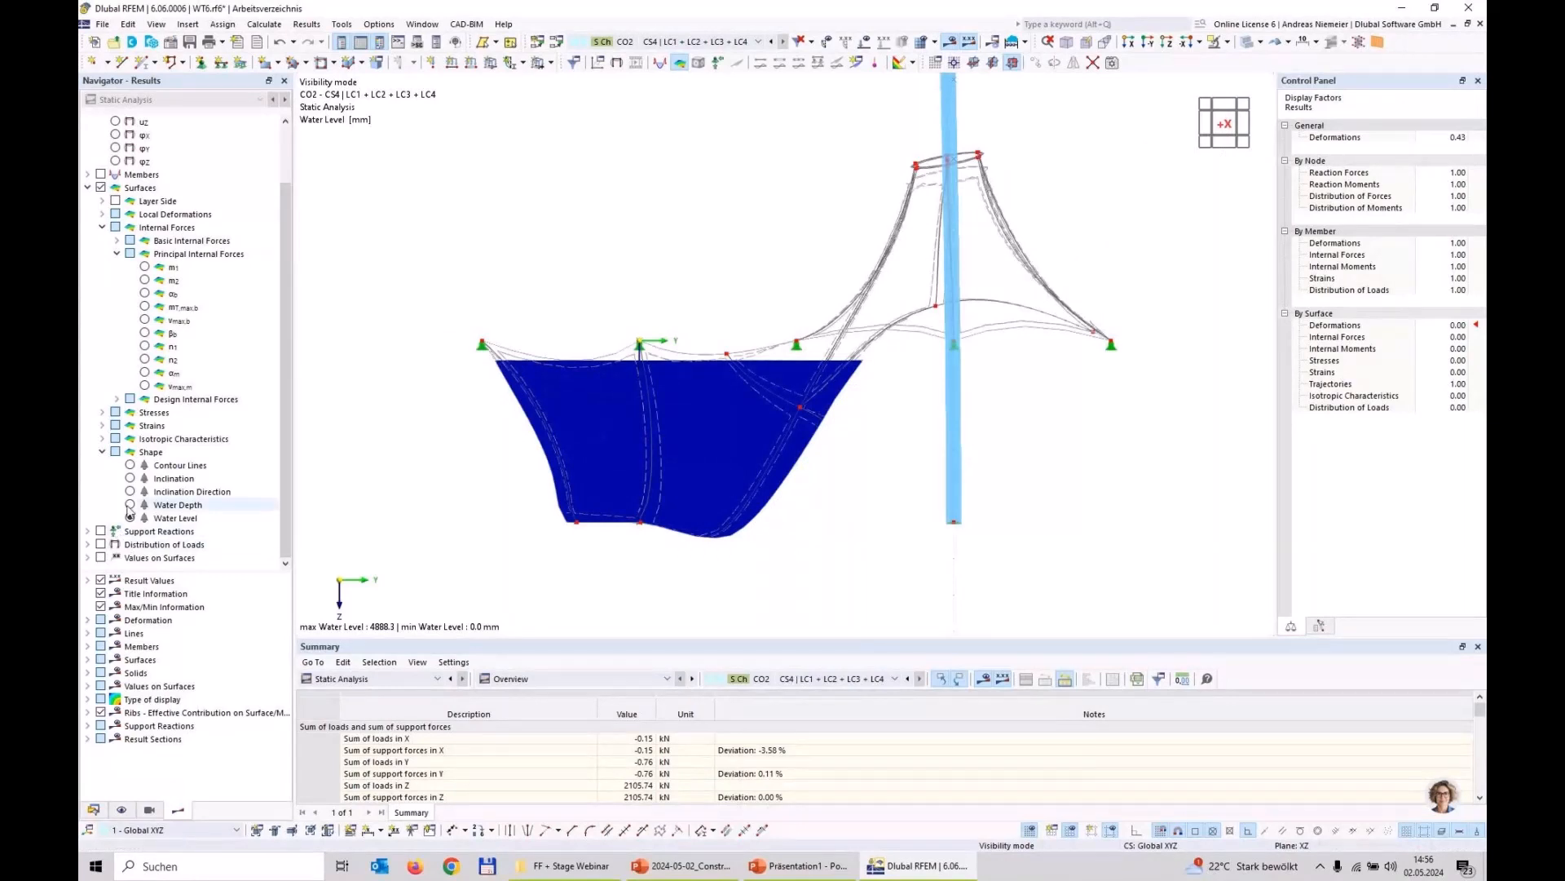
Step: Display the Water Depth result for CO2 and examine it on the funnel in a rotated 3D view
left_click(131, 505)
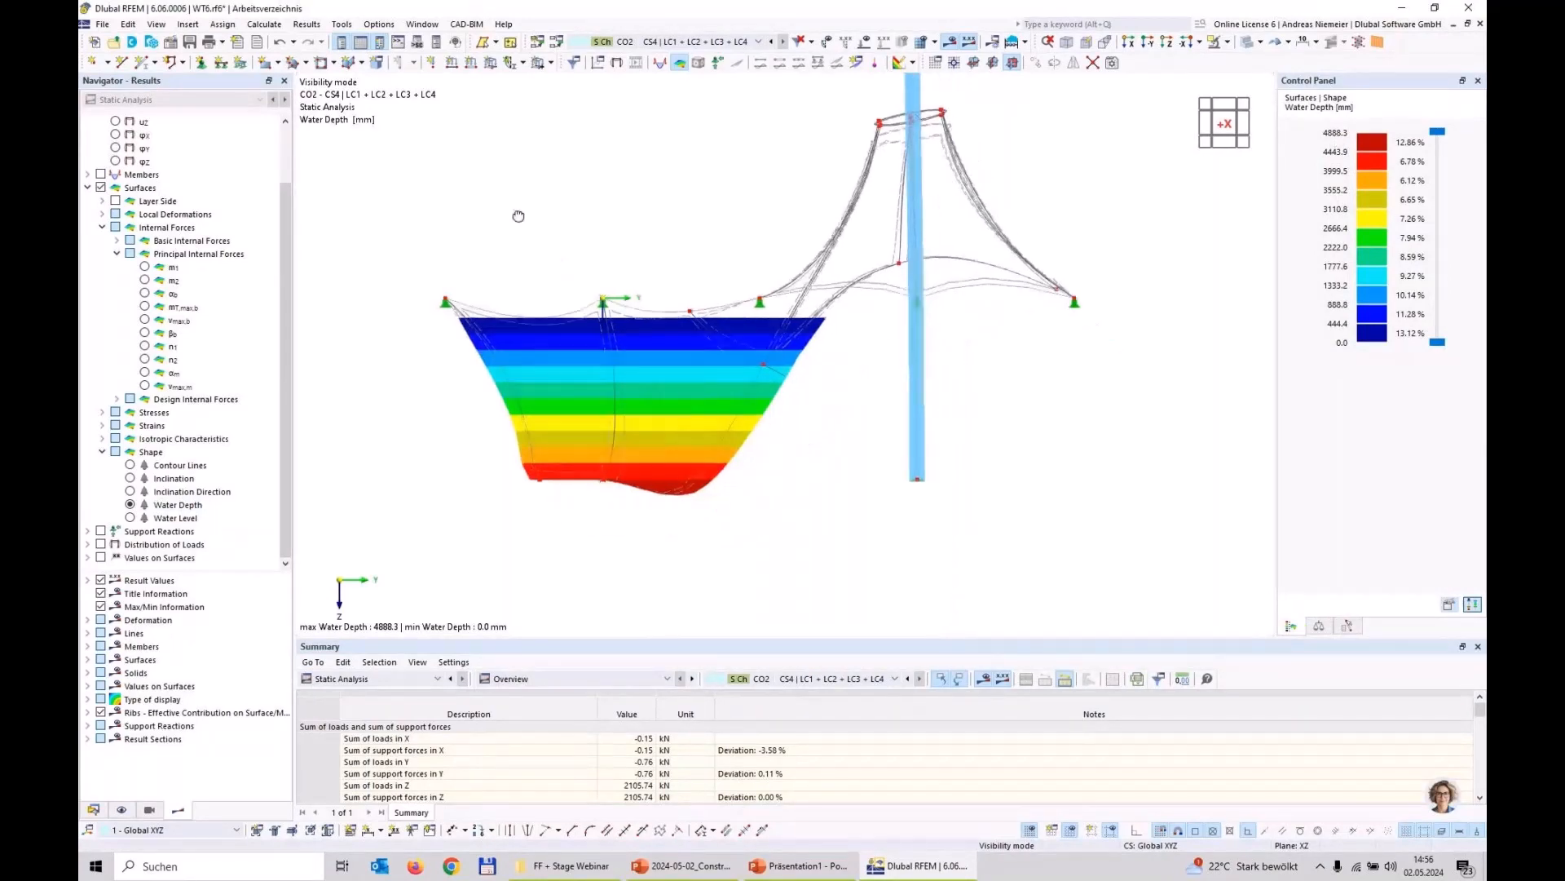
middle_click_drag(517, 216, 977, 227, "ctrl")
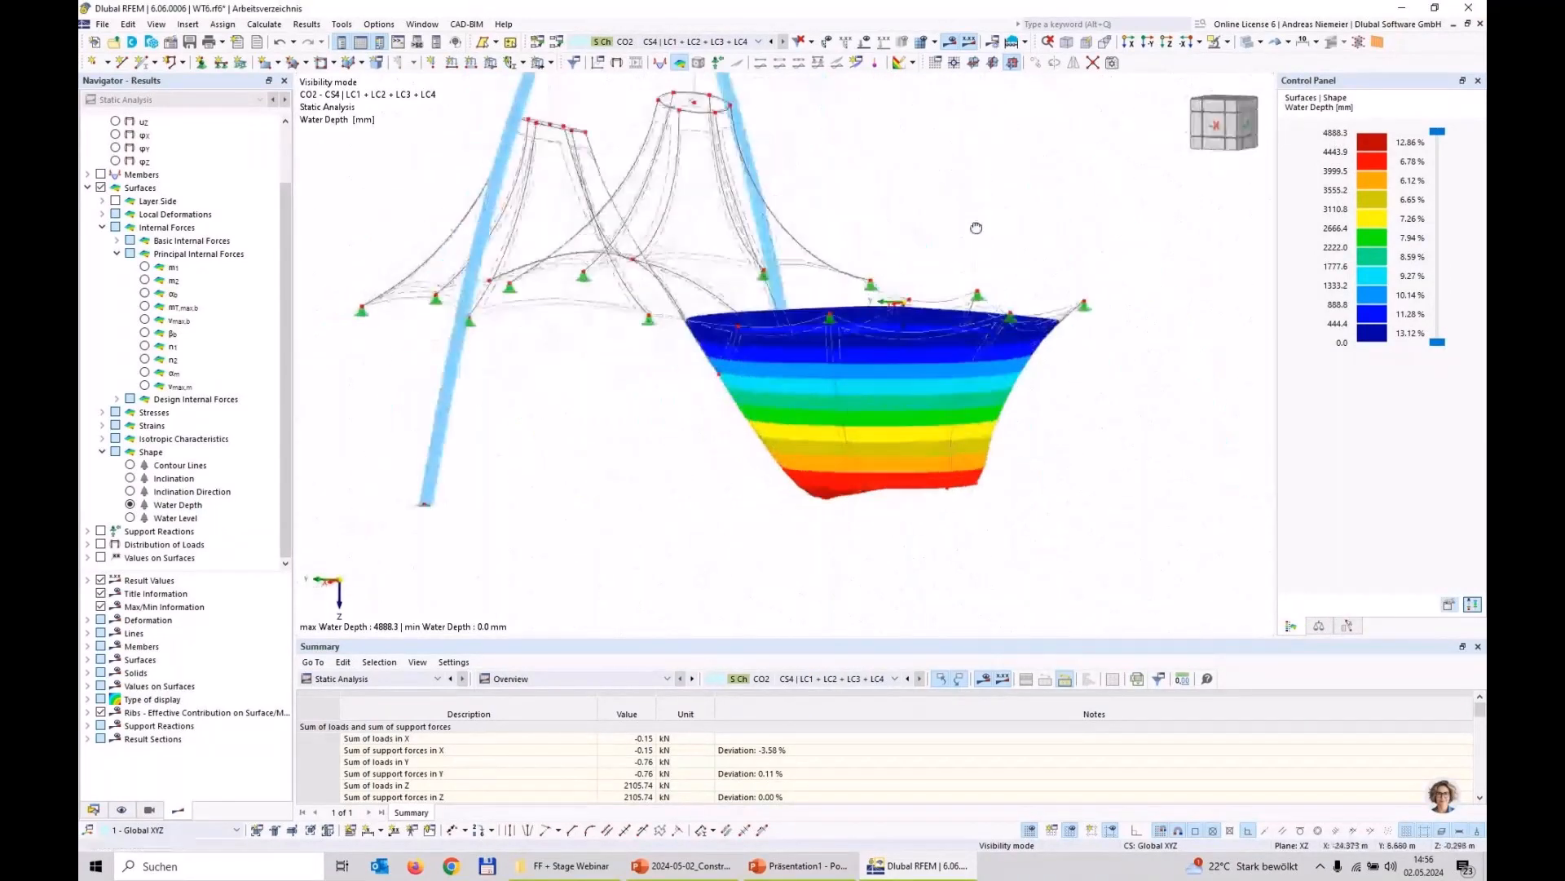
scroll(978, 230, "up", 1)
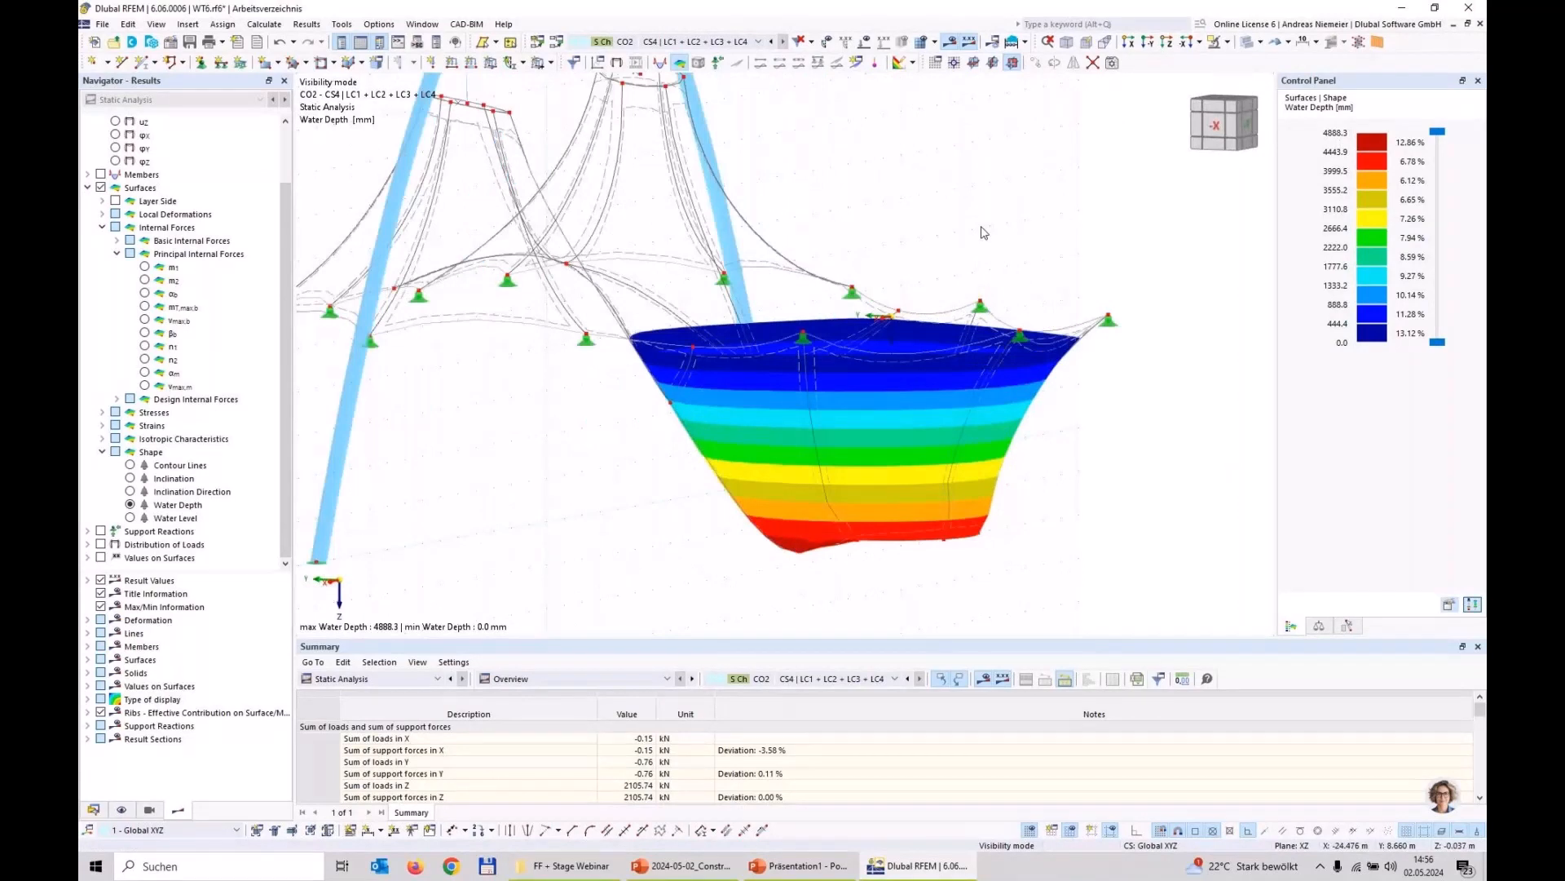
Step: Display the basic internal force nx on the membrane surfaces for CO2, followed by ny, with the whole model in view
scroll(737, 501, "down", 3)
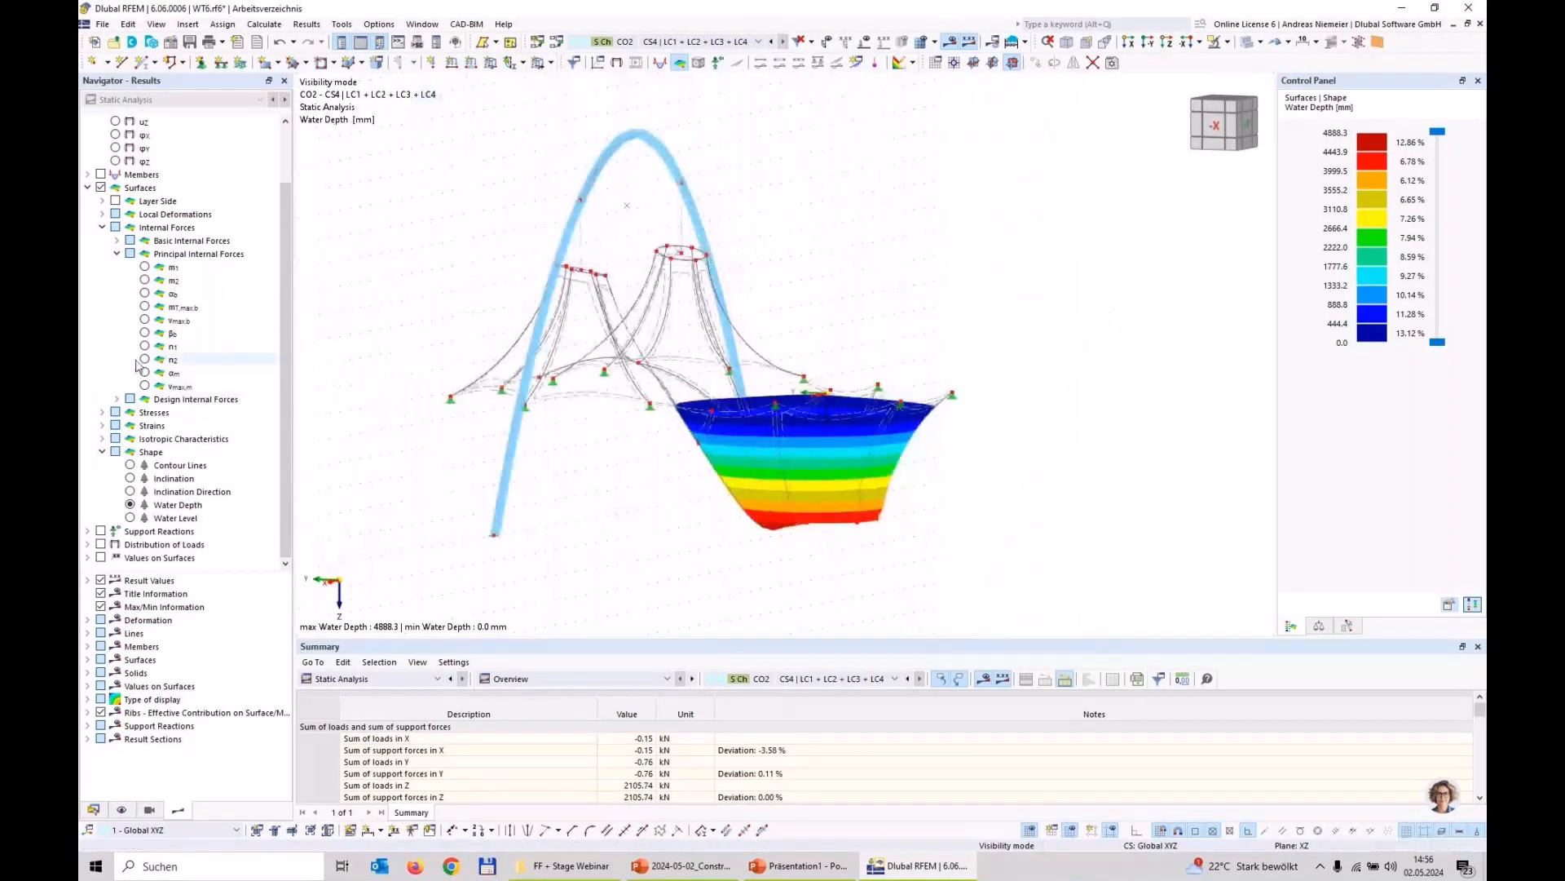
left_click(116, 253)
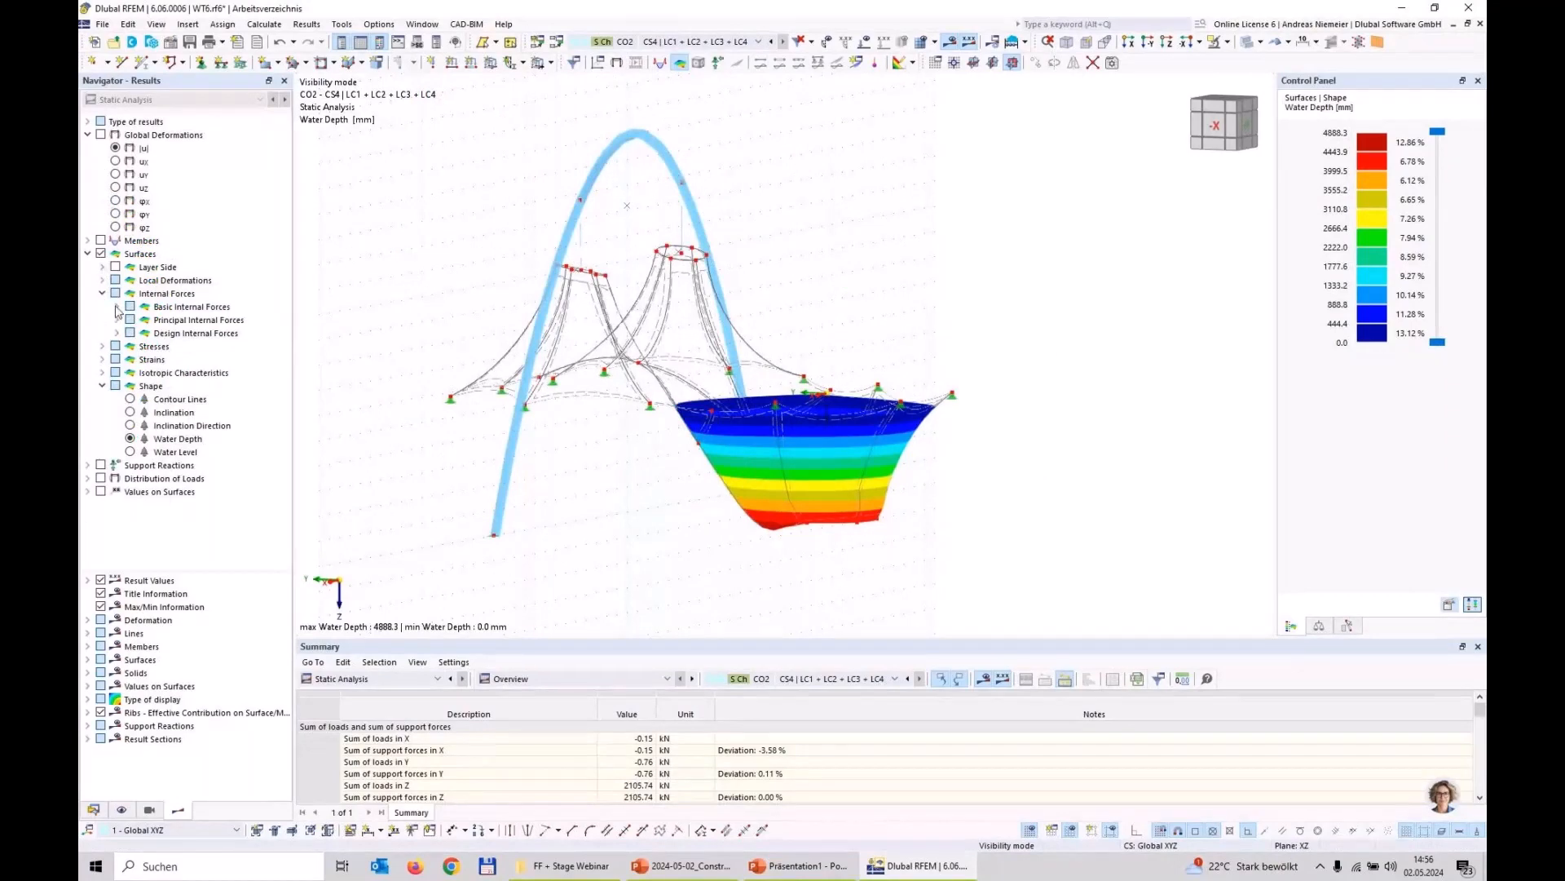
left_click(117, 307)
left_click(144, 386)
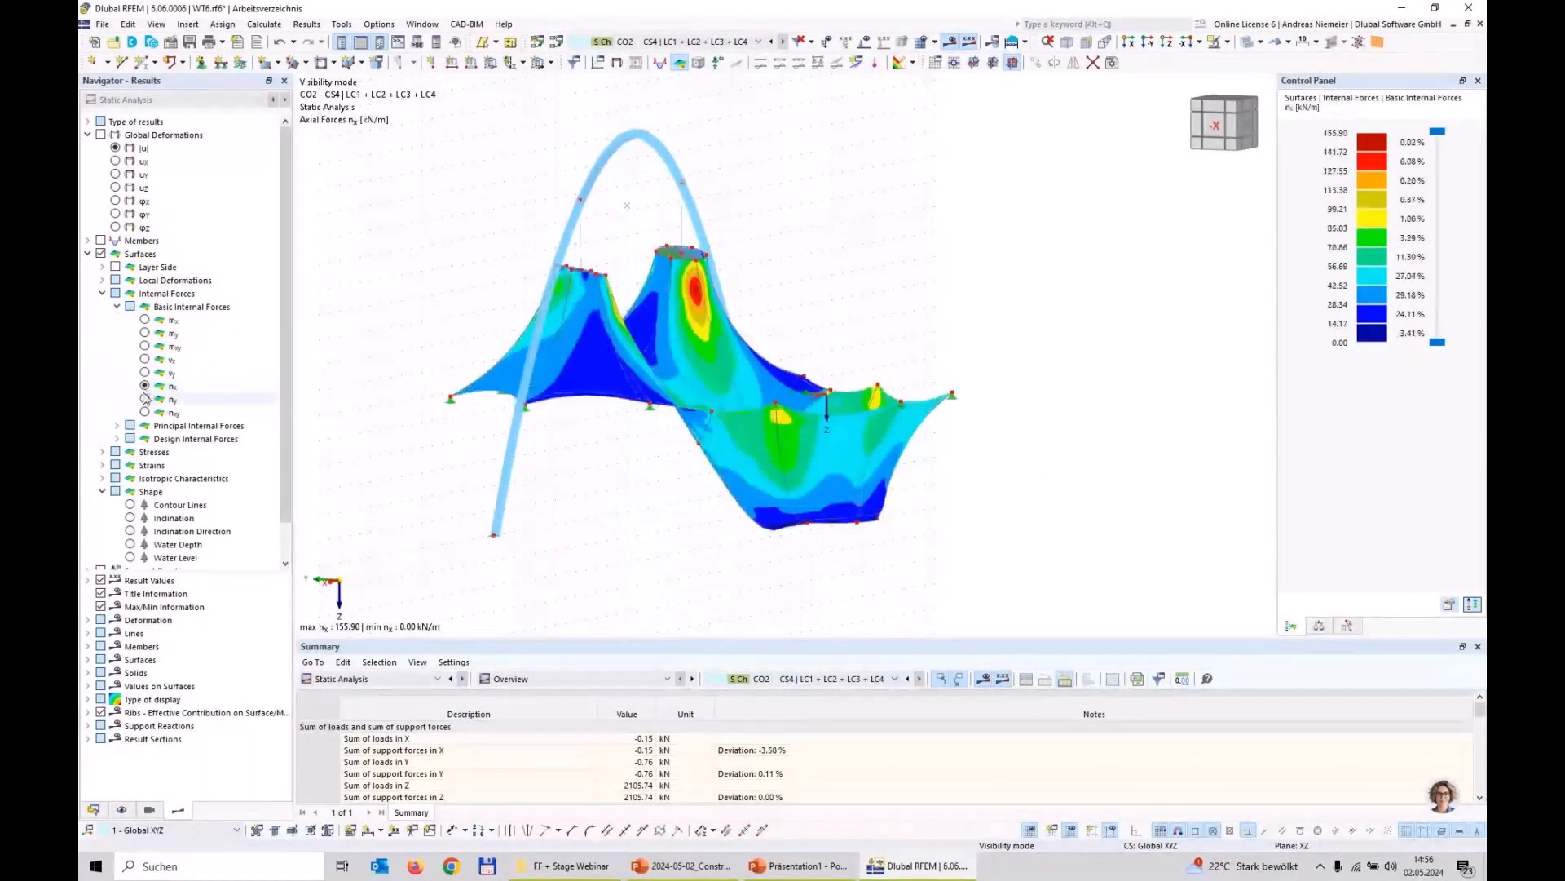
left_click(145, 399)
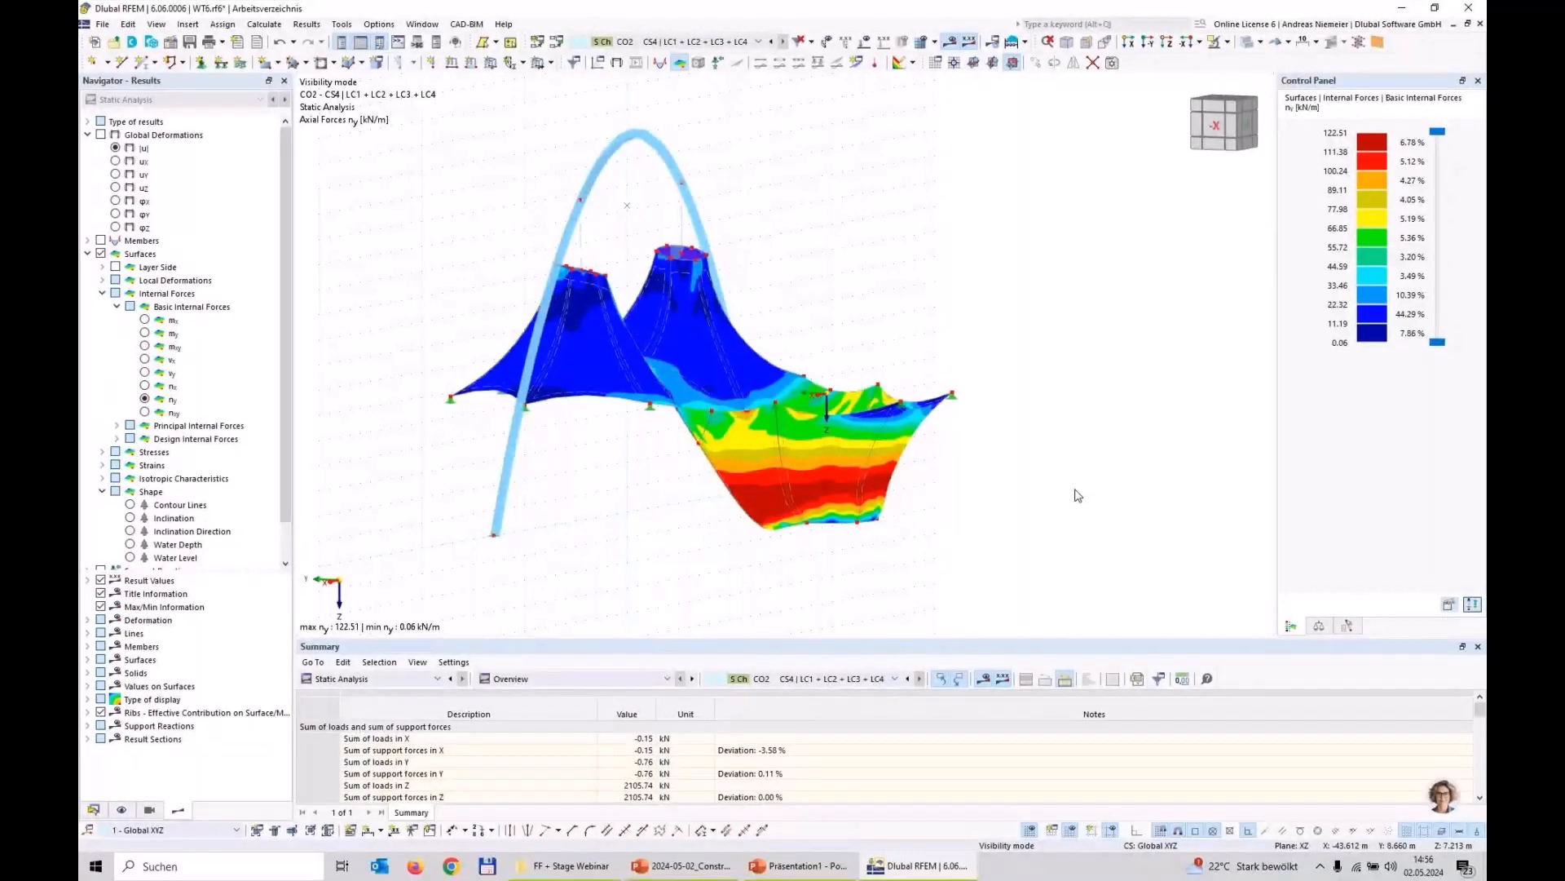
Step: Open the ponding surface set load of load case LC4 - Rain for editing
left_click(93, 809)
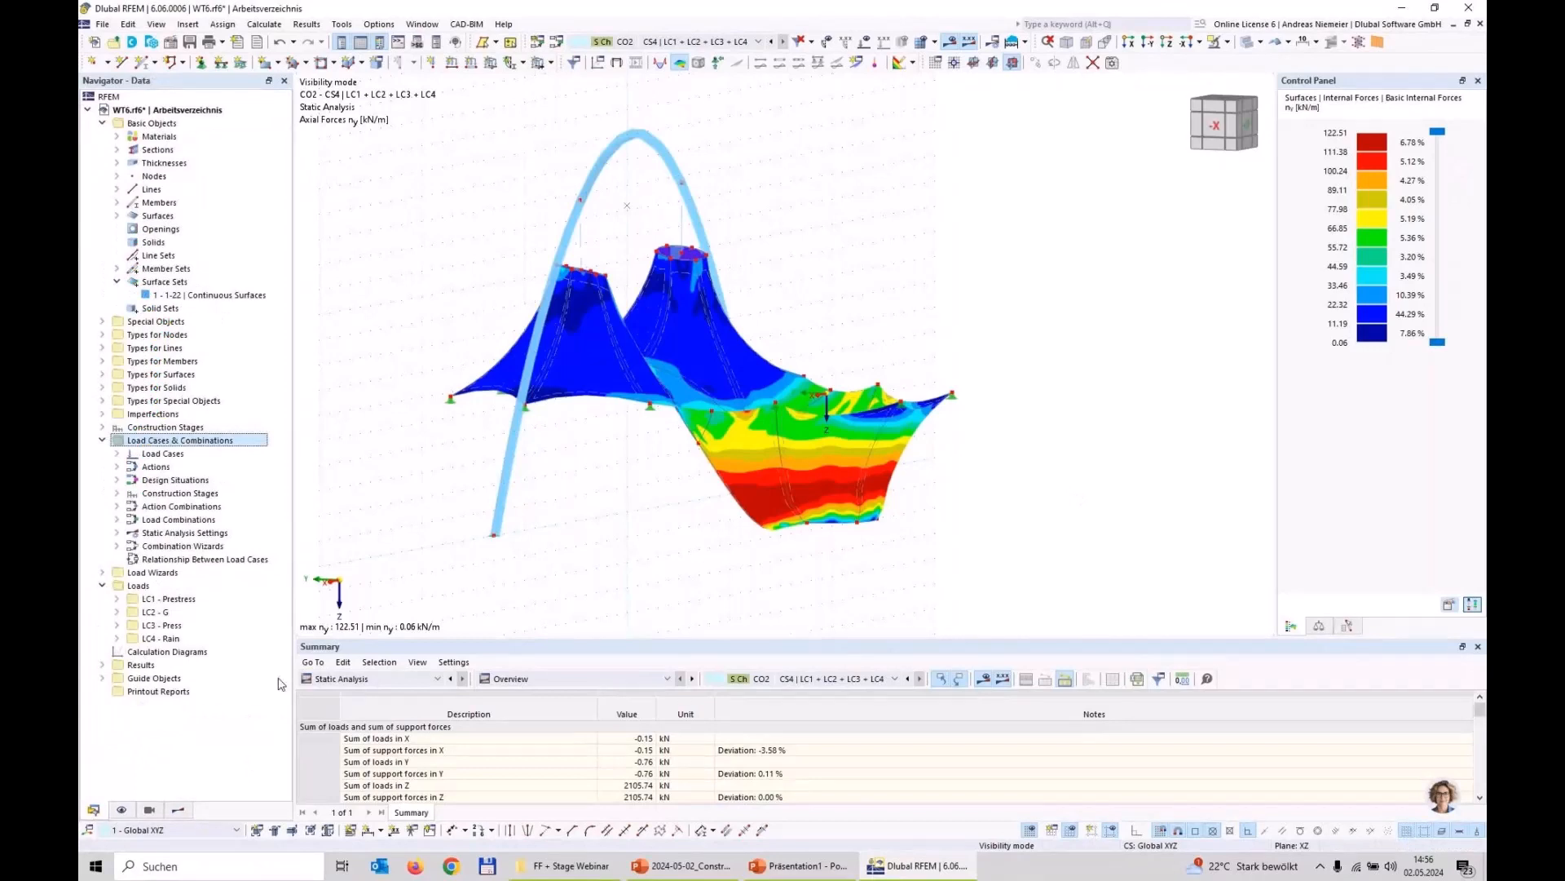
left_click(116, 638)
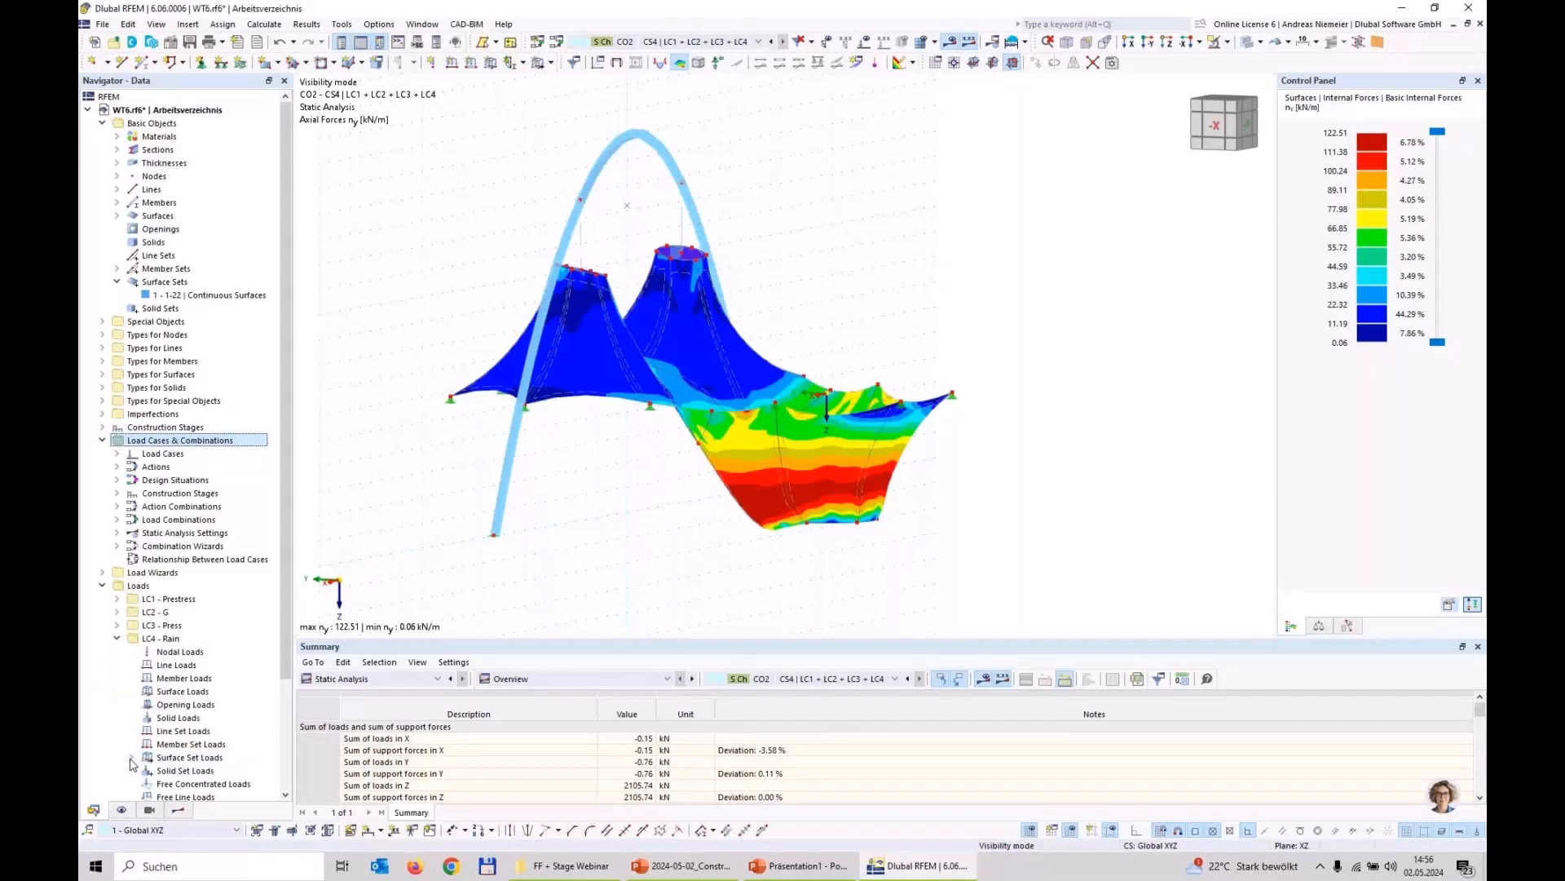
left_click(132, 758)
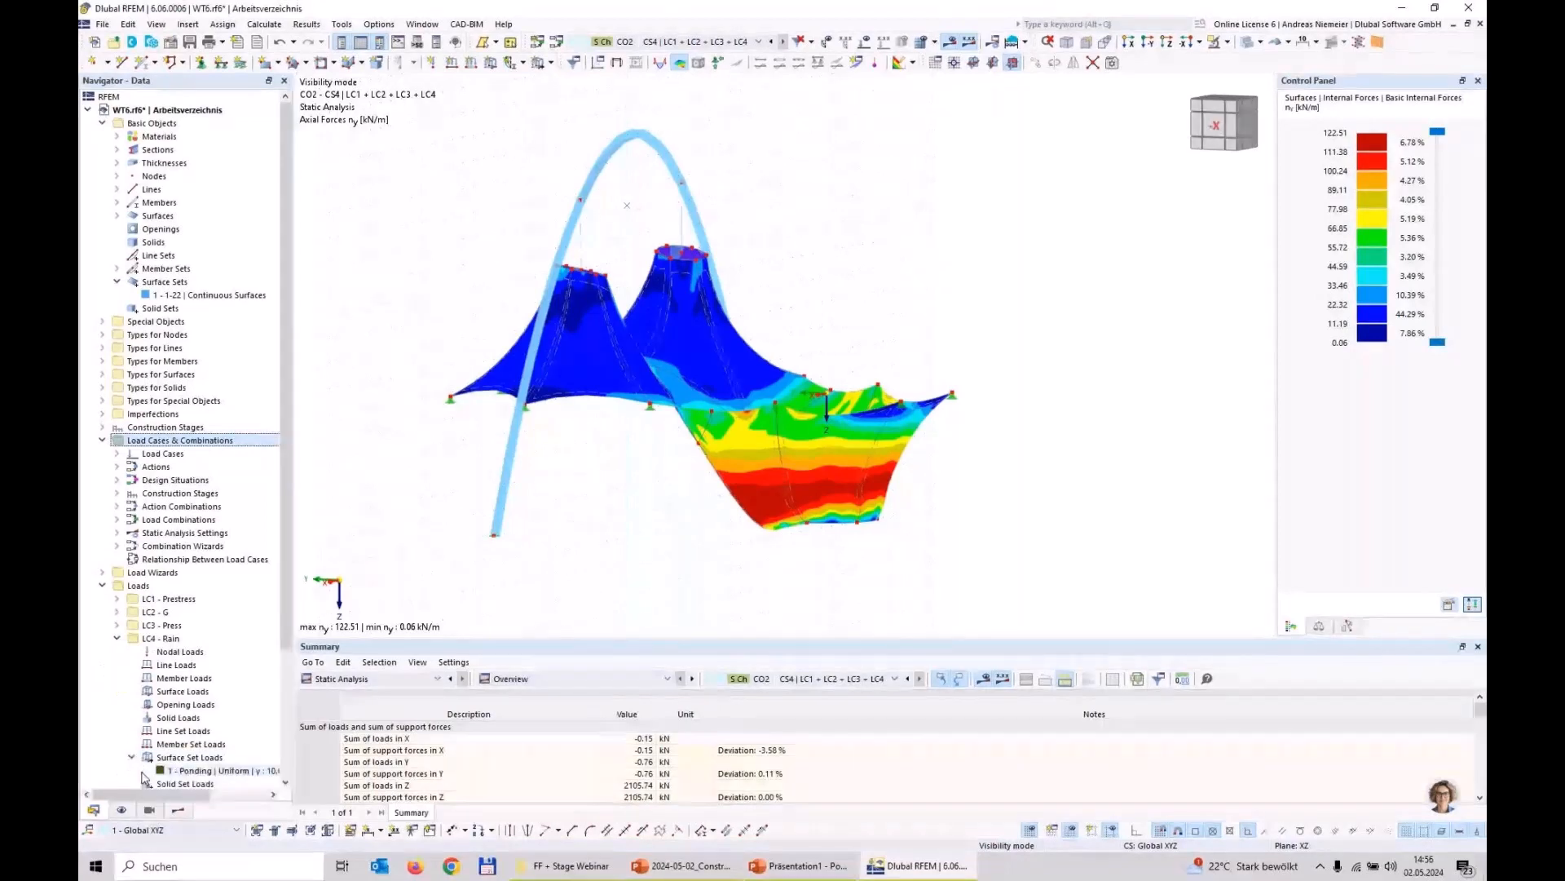
double_click(196, 773)
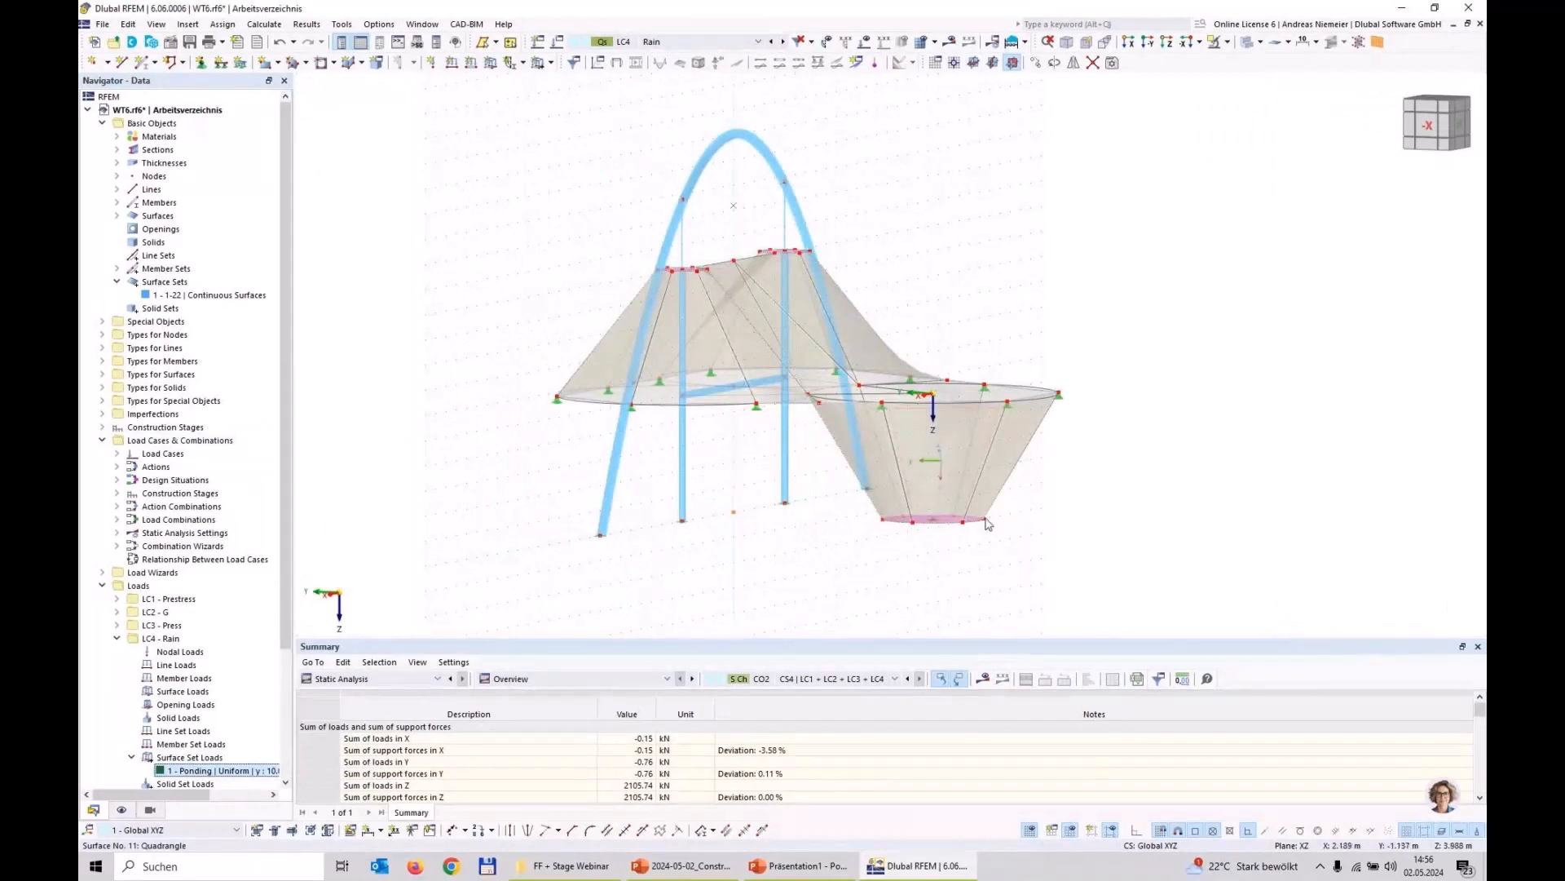
right_click(214, 771)
left_click(260, 535)
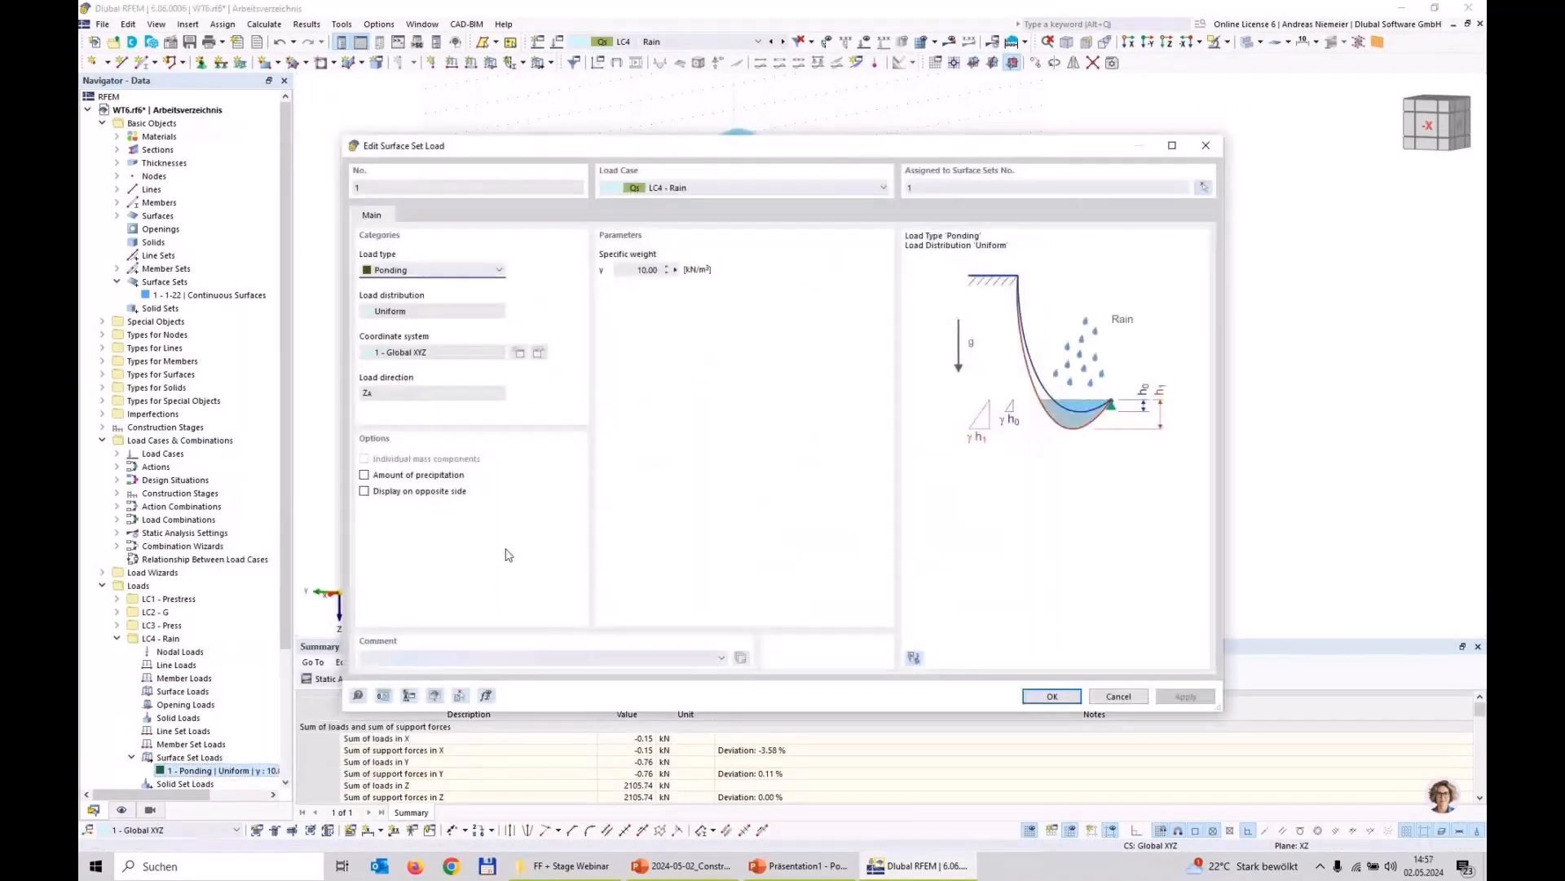
Step: Activate the amount of precipitation for the ponding load, set it to 120 mm/m², and accept deleting the CO2 results
left_click(364, 475)
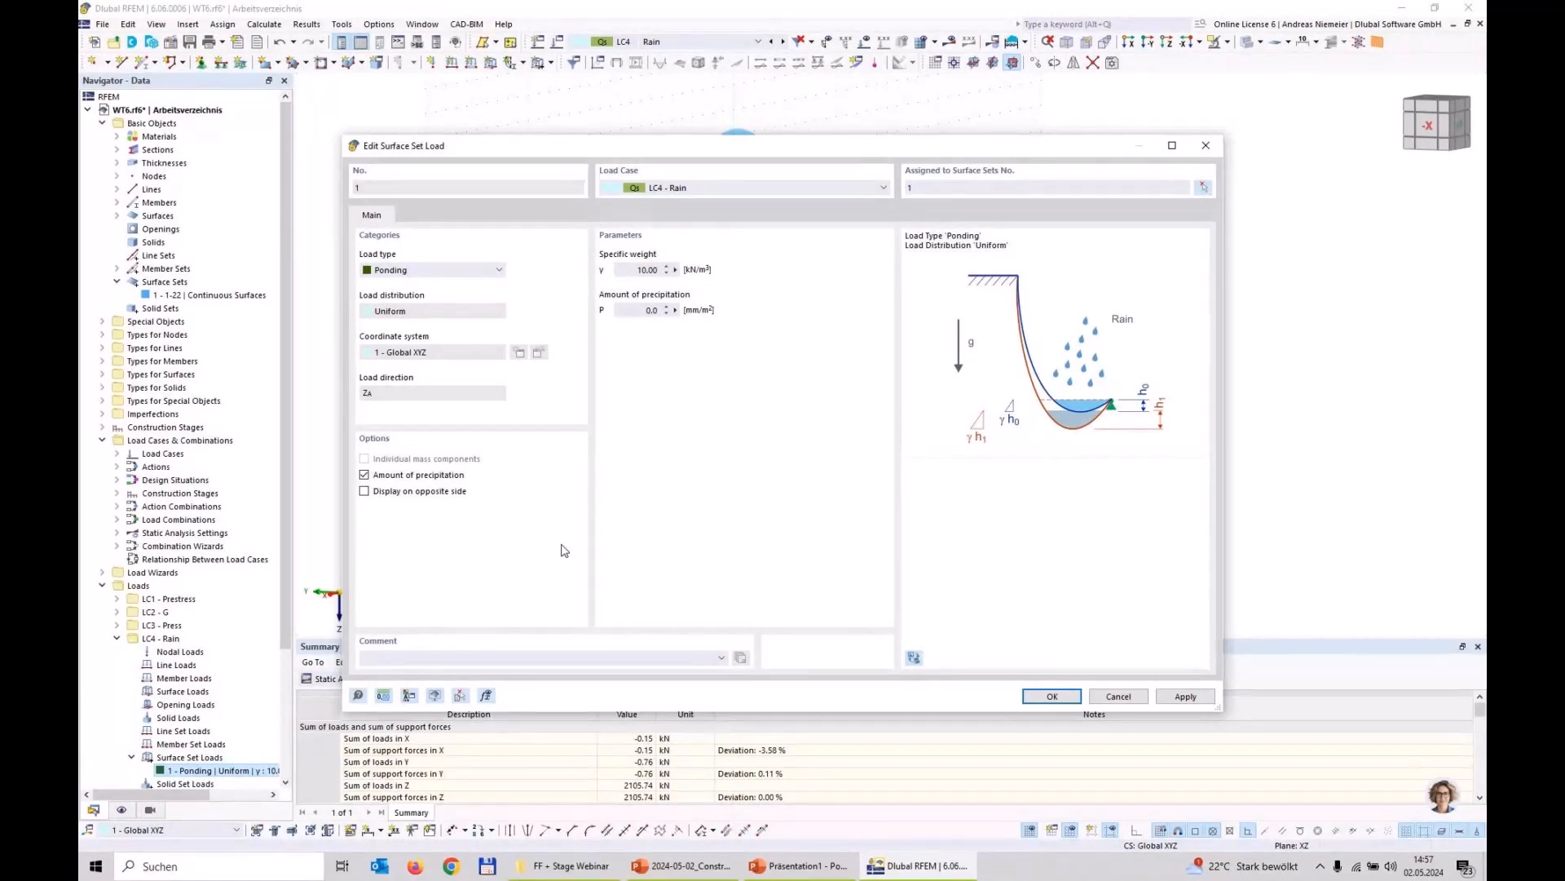
double_click(650, 310)
type("120")
left_click(1053, 698)
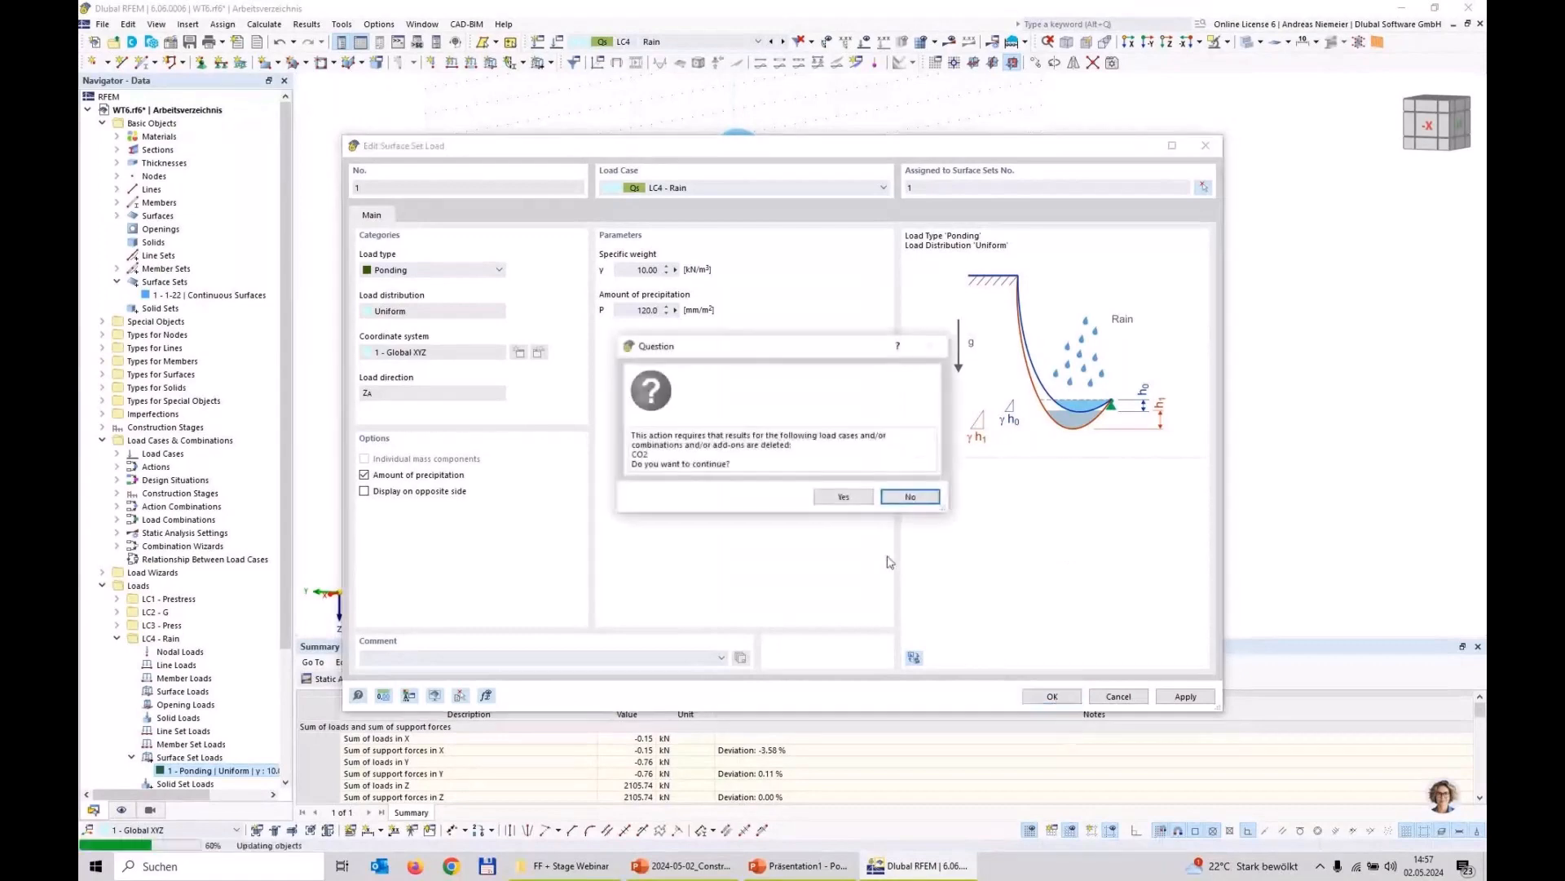
left_click(844, 497)
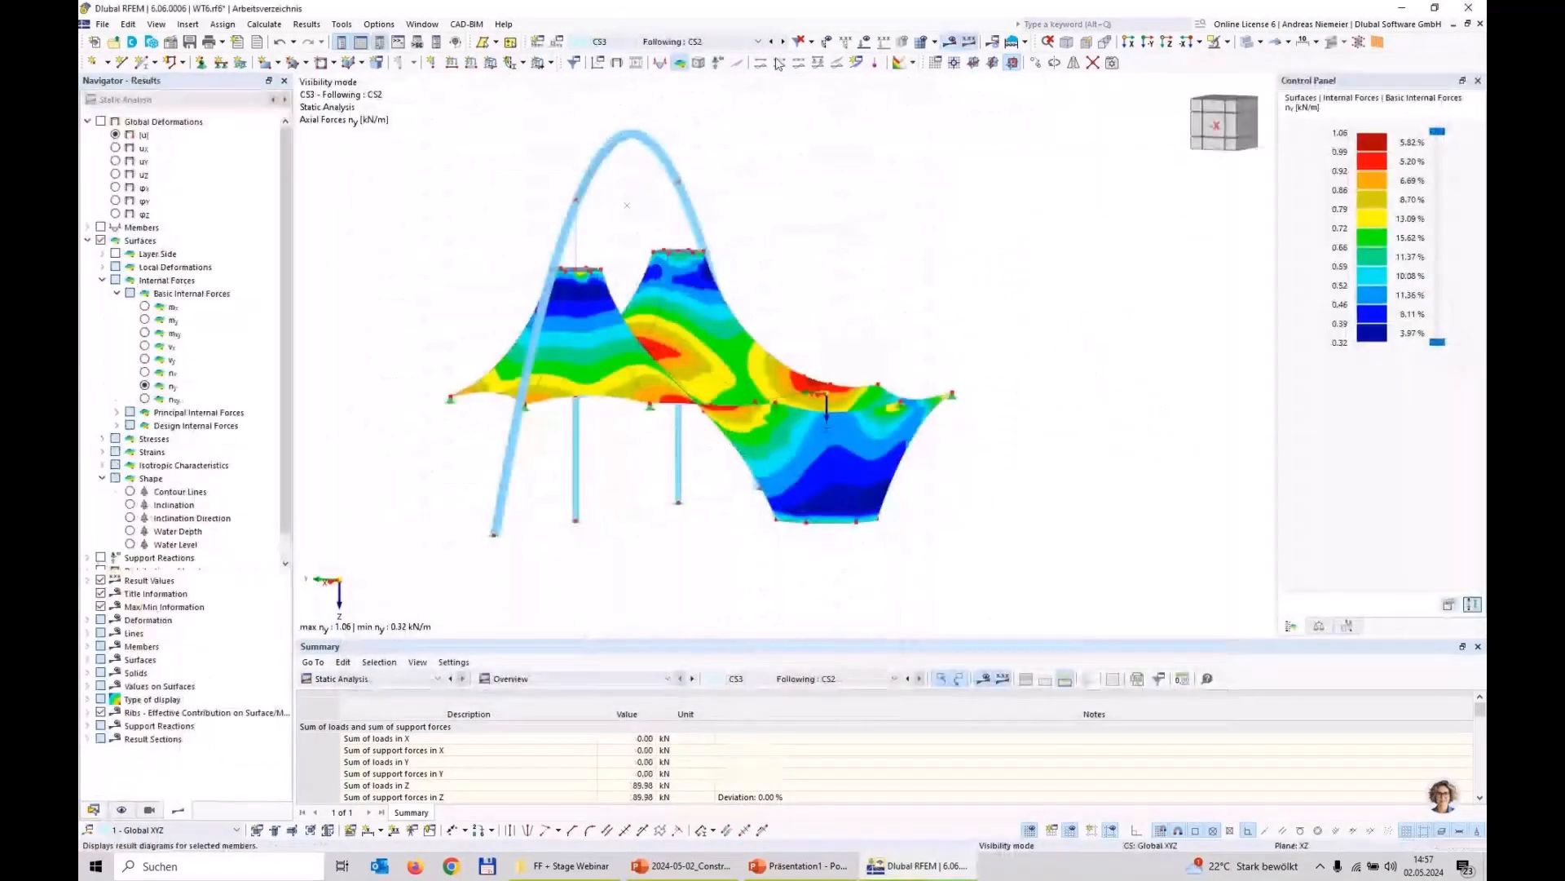
Step: Calculate construction stage CS4 and switch to load combination CO2 for its recalculated results
left_click(659, 45)
left_click(657, 149)
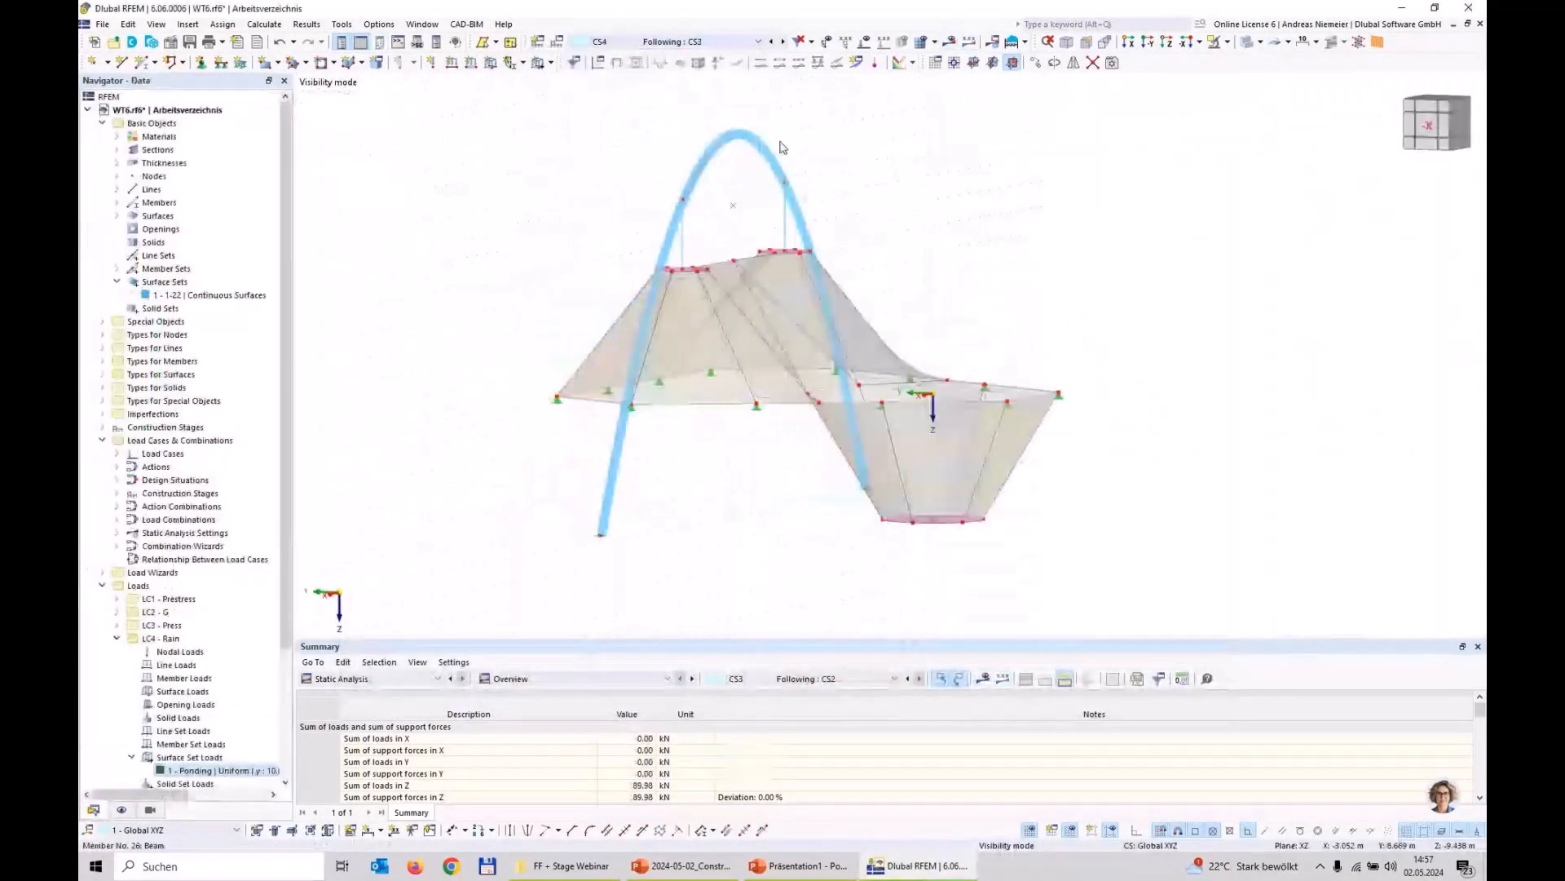
left_click(950, 43)
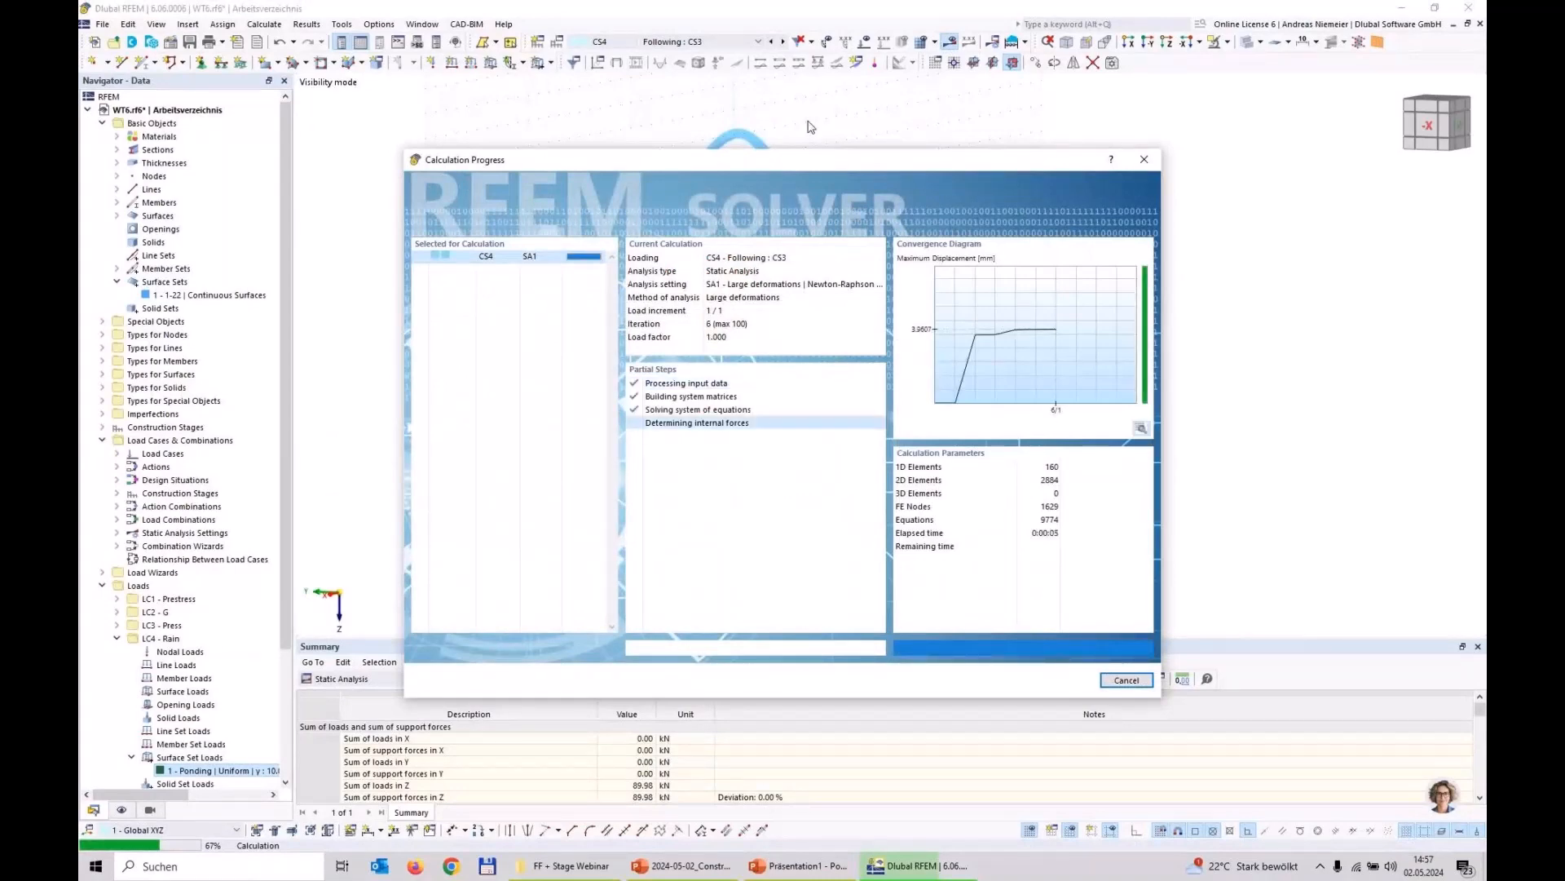
left_click(693, 41)
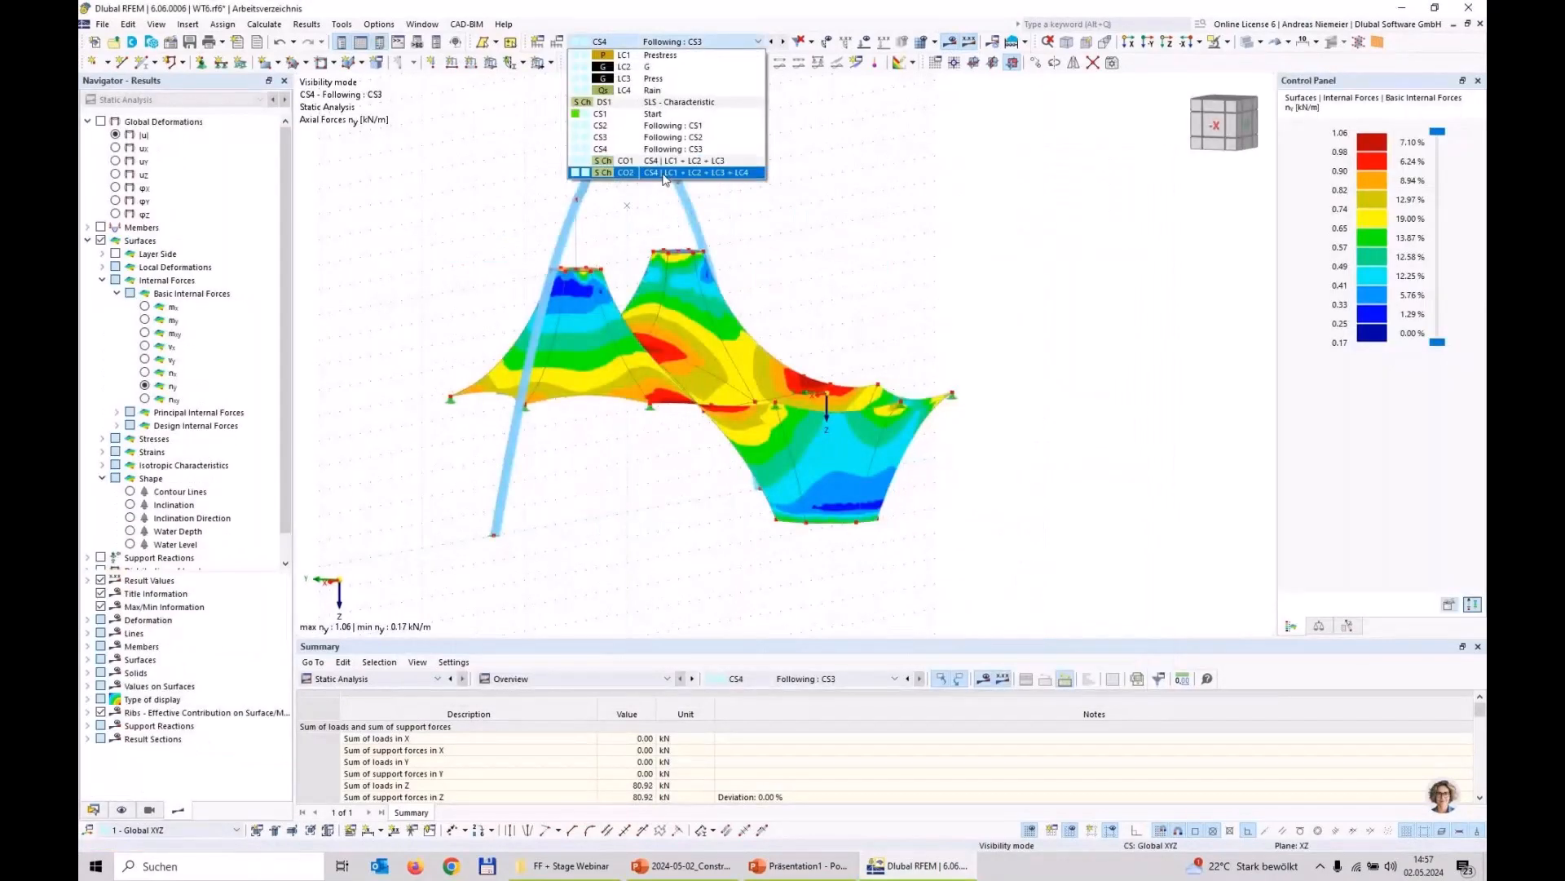
left_click(665, 173)
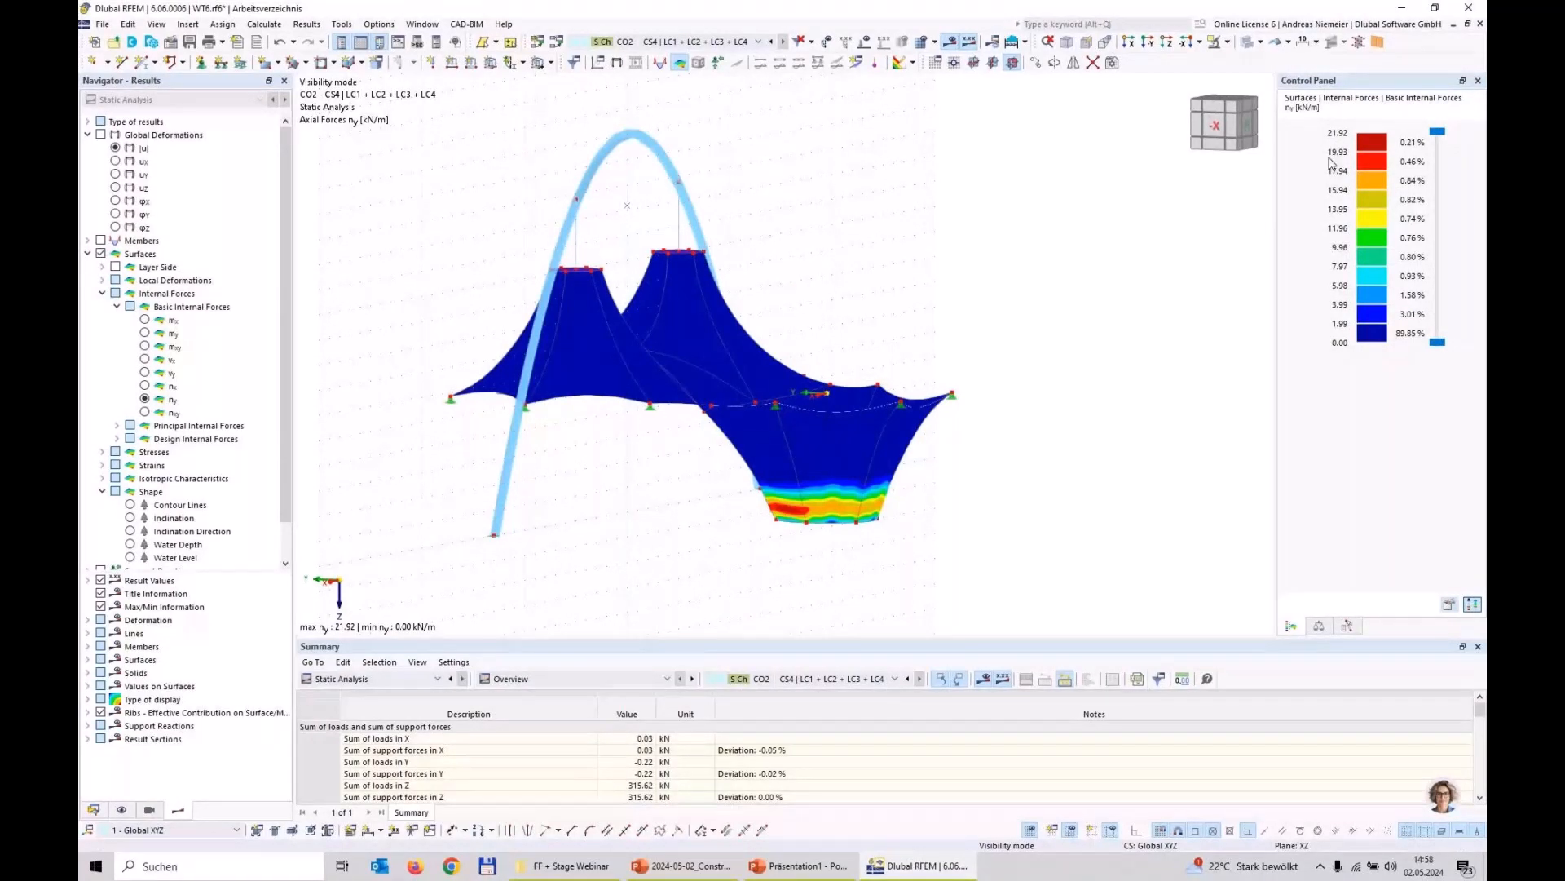
Step: Examine the axial forces ny of the recalculated CO2 in a rotated view, and display nx on the membrane
middle_click_drag(974, 285, 893, 308)
scroll(952, 300, "down", 1)
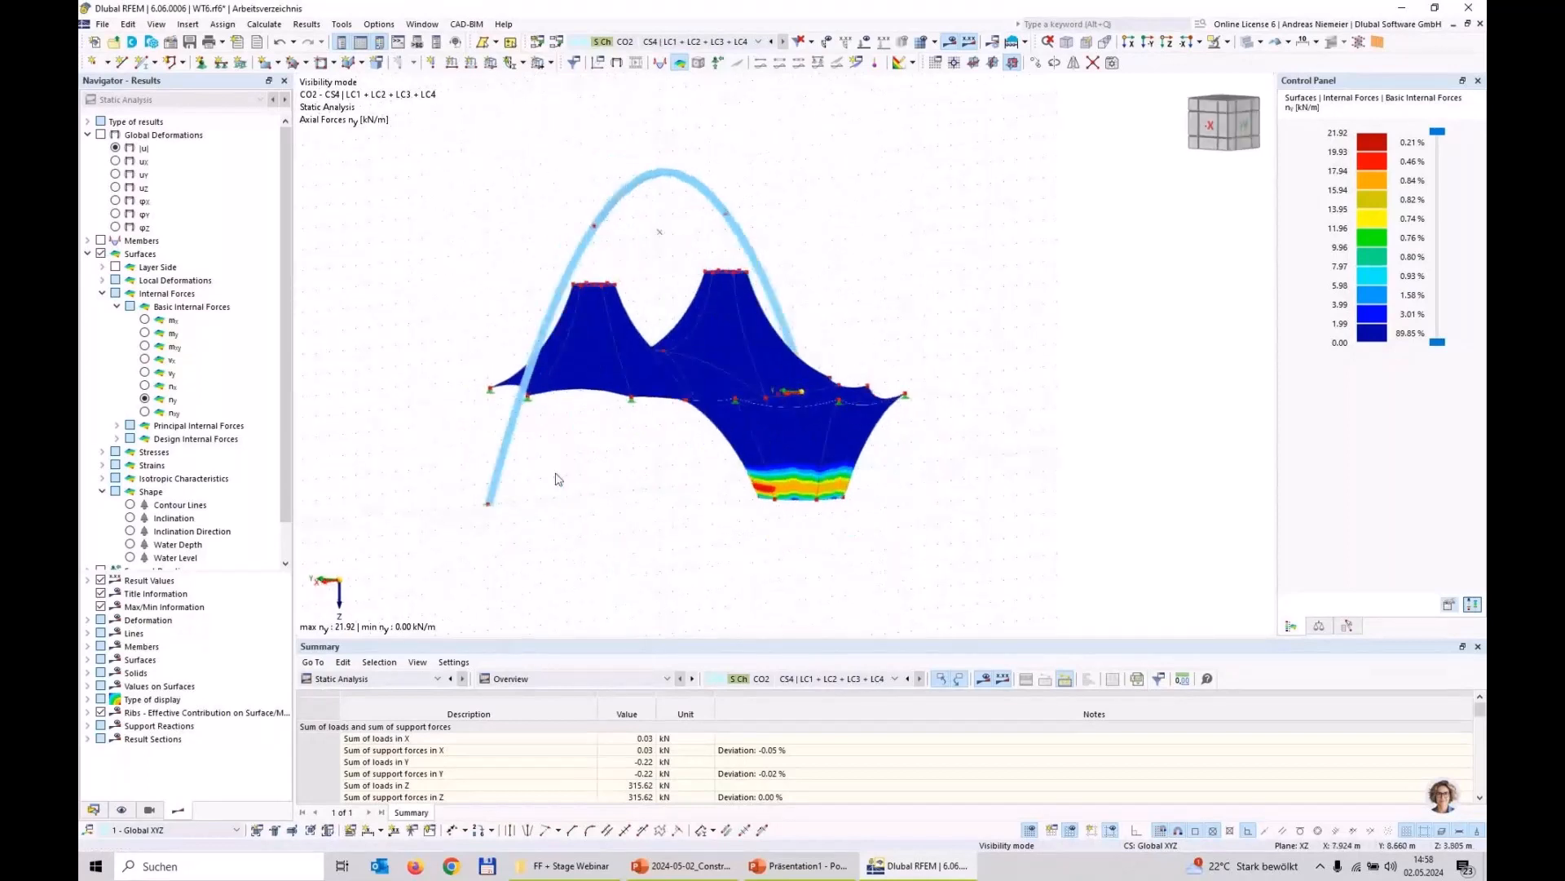
left_click(144, 387)
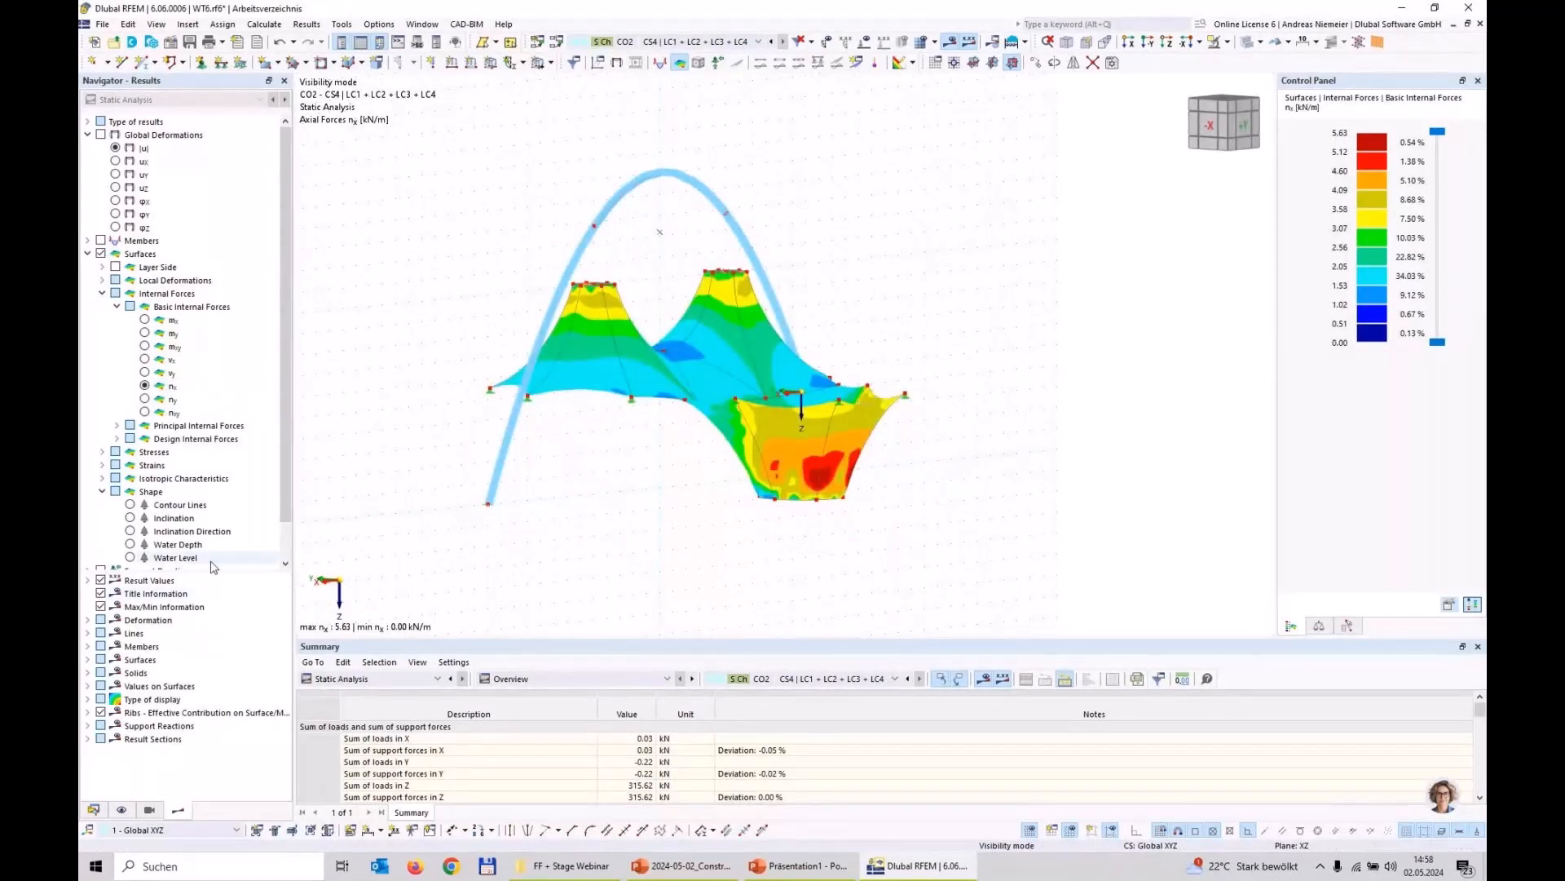
Step: Display the Water Level and Water Depth results for CO2, show the colour scale, and examine the water depth from above
left_click(130, 558)
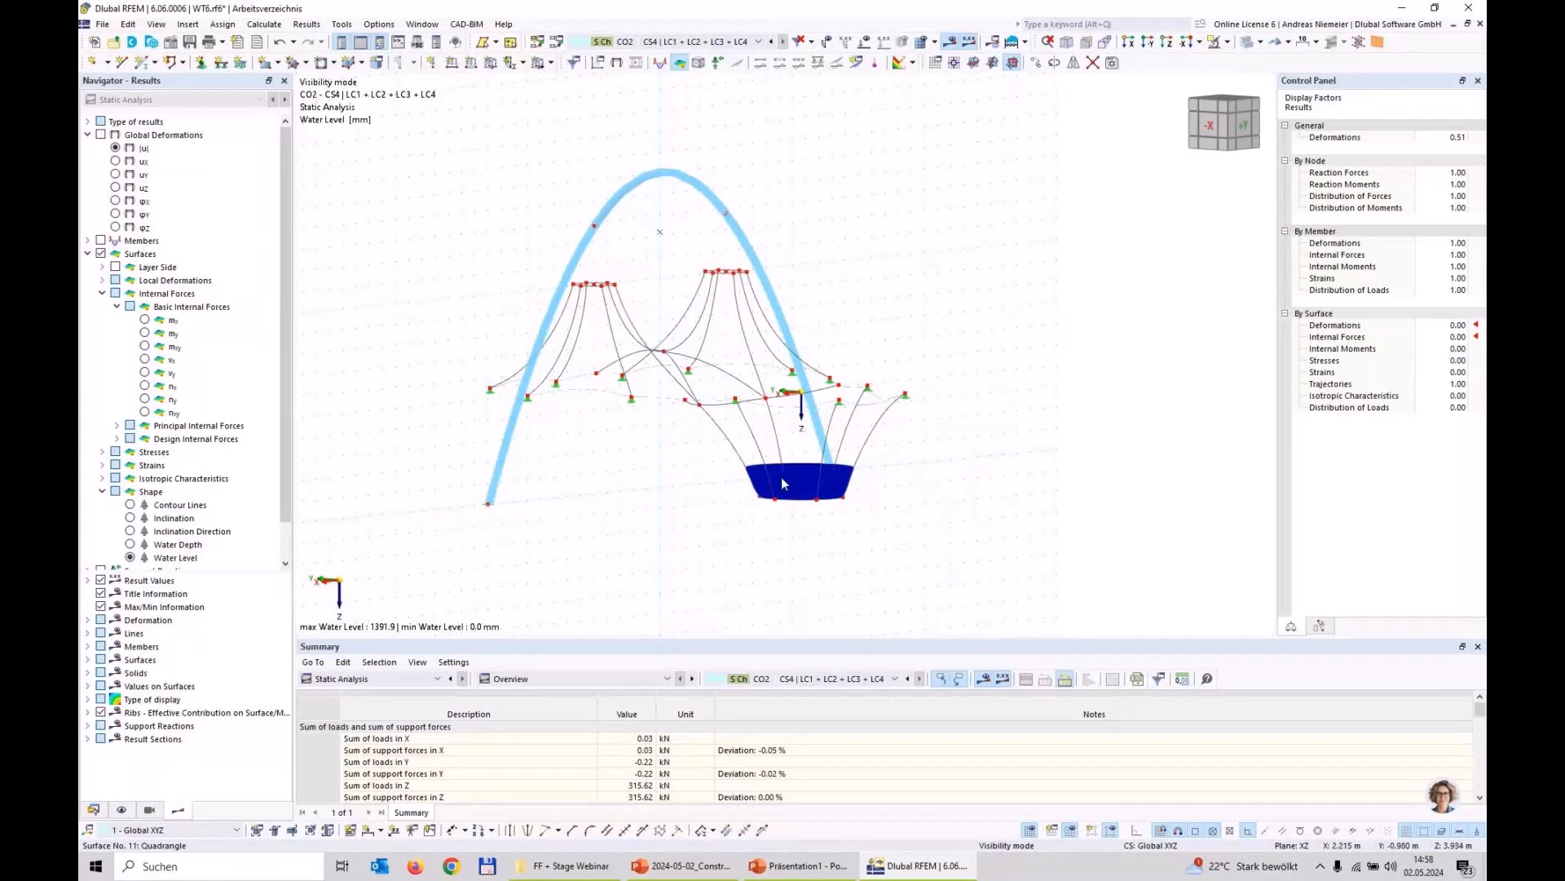
left_click(131, 545)
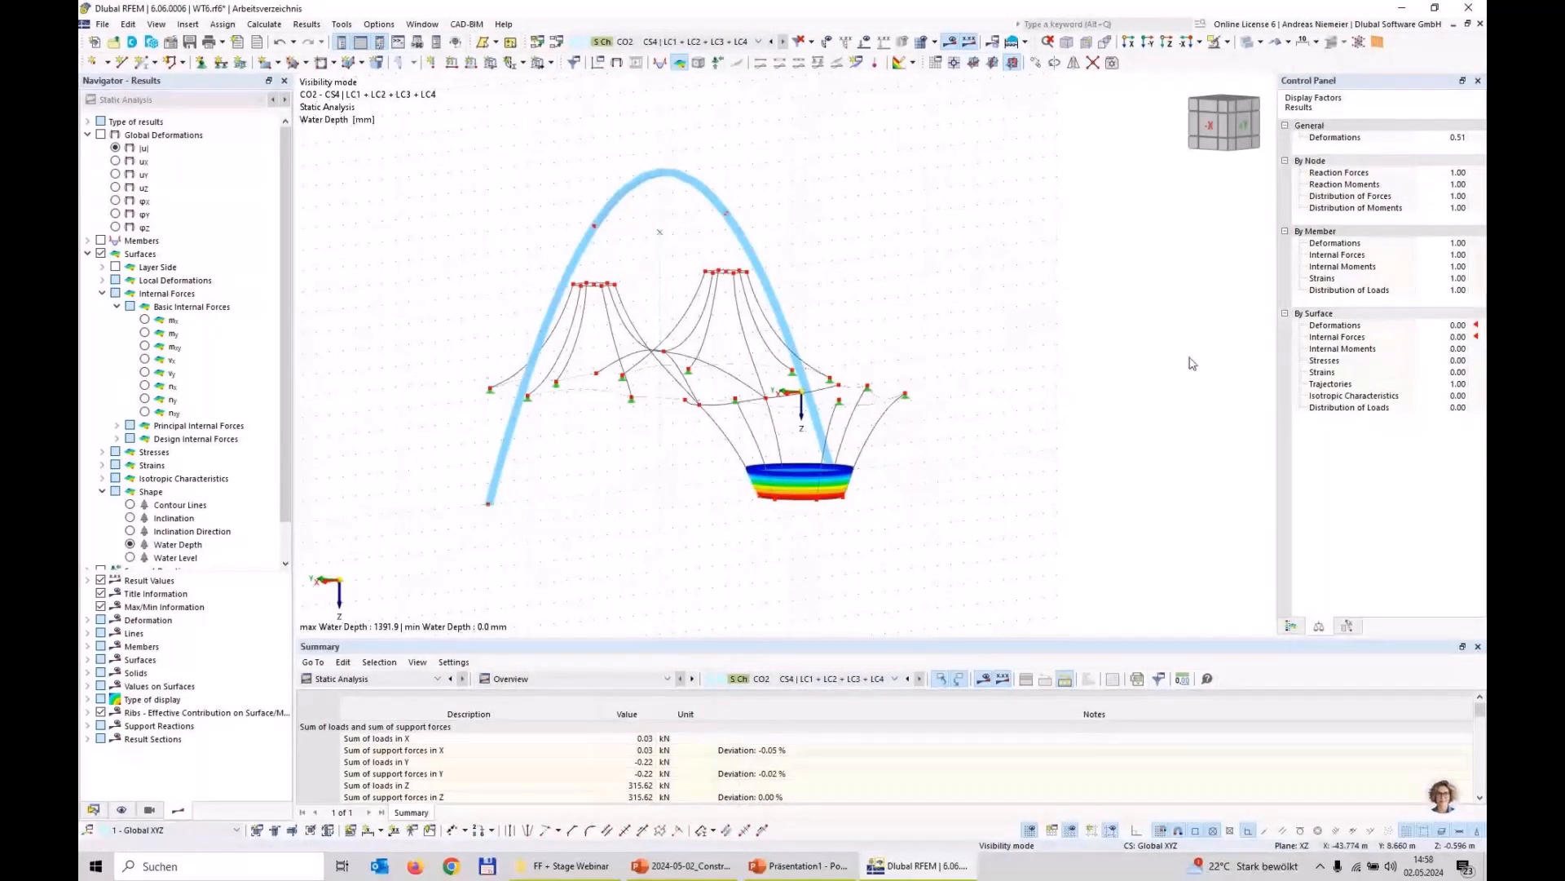
left_click(1292, 626)
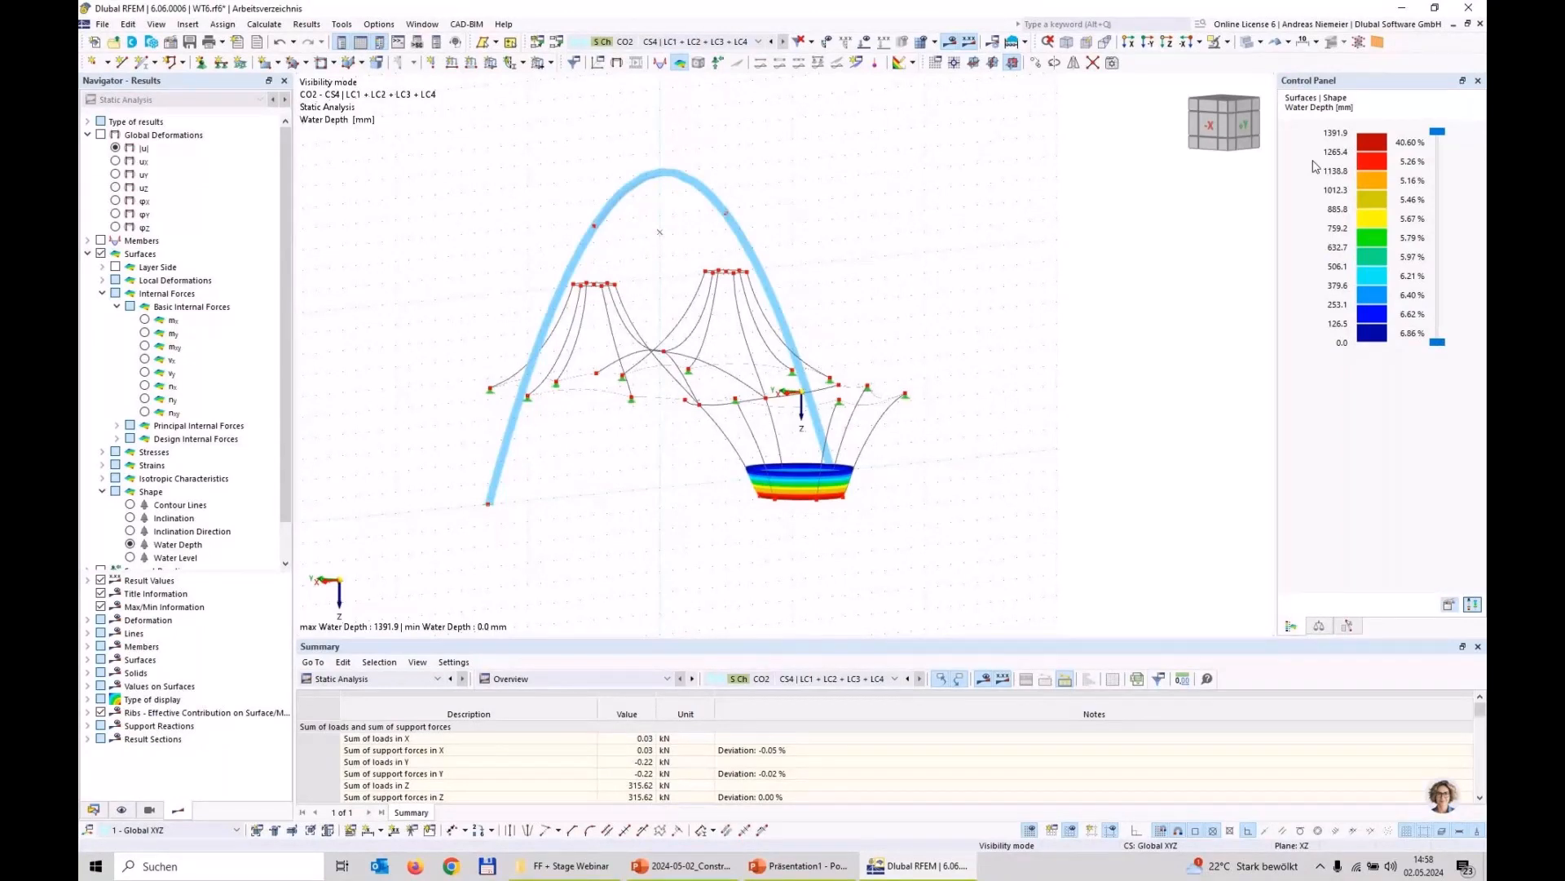
middle_click_drag(861, 543, 859, 542, "ctrl")
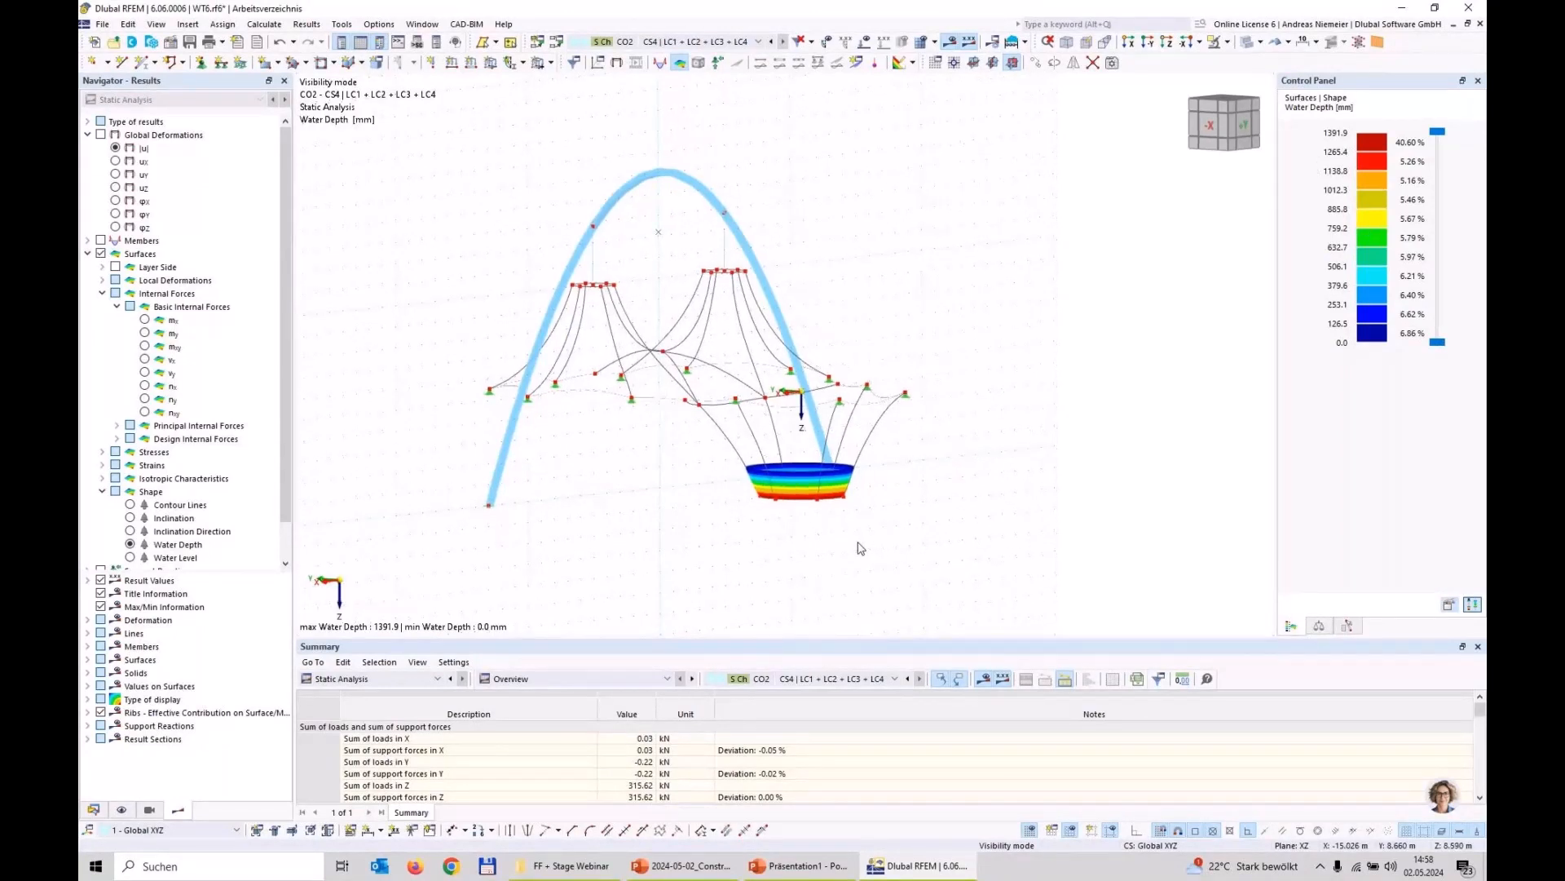
key("ctrl+3")
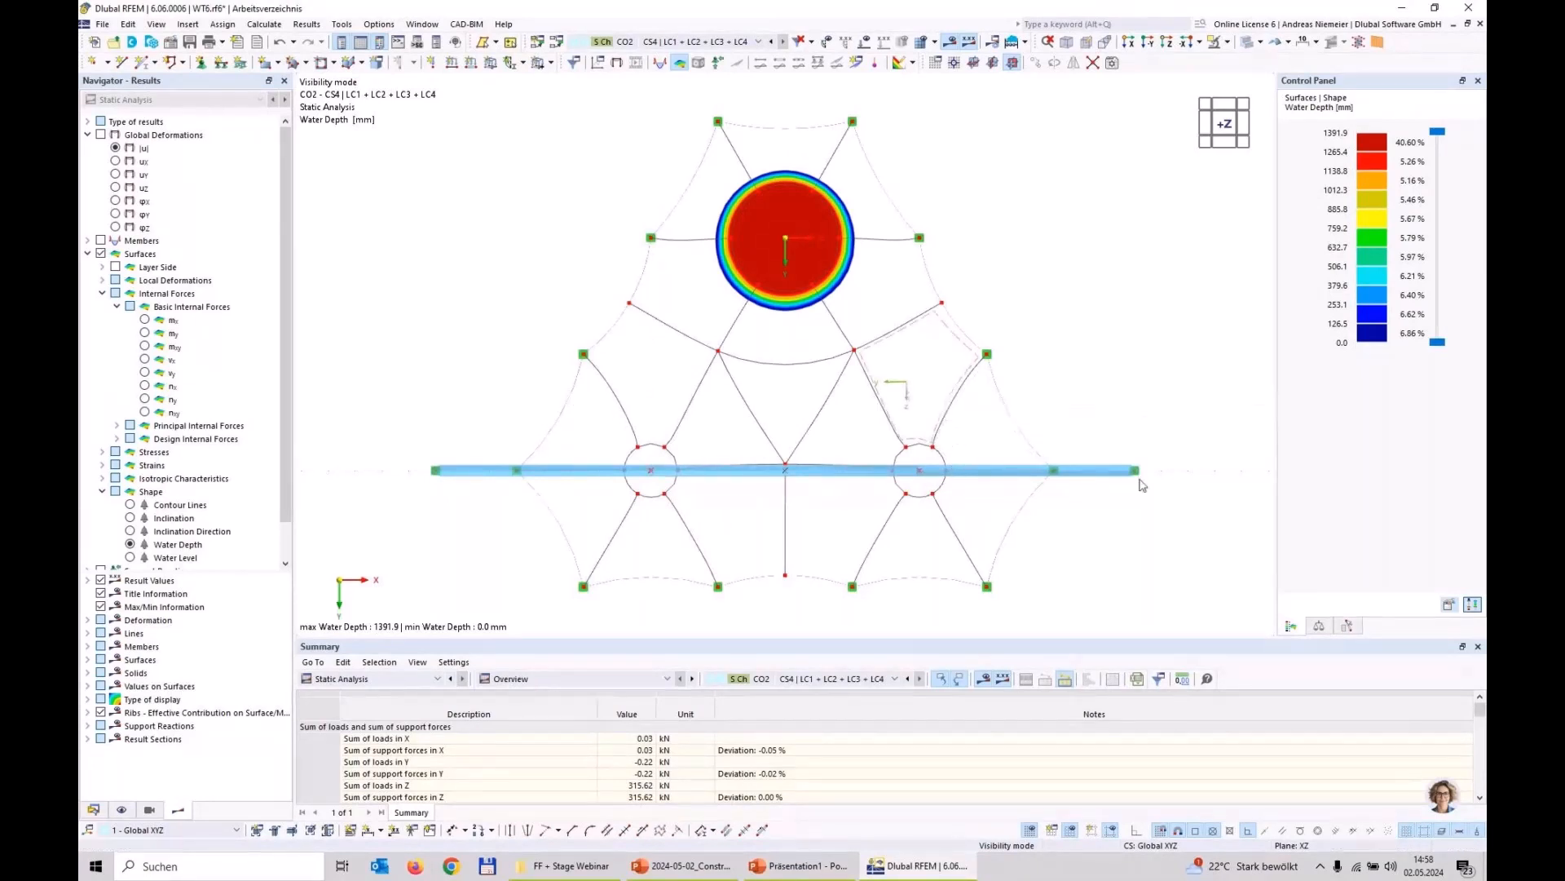
middle_click_drag(1188, 383, 529, 443, "ctrl")
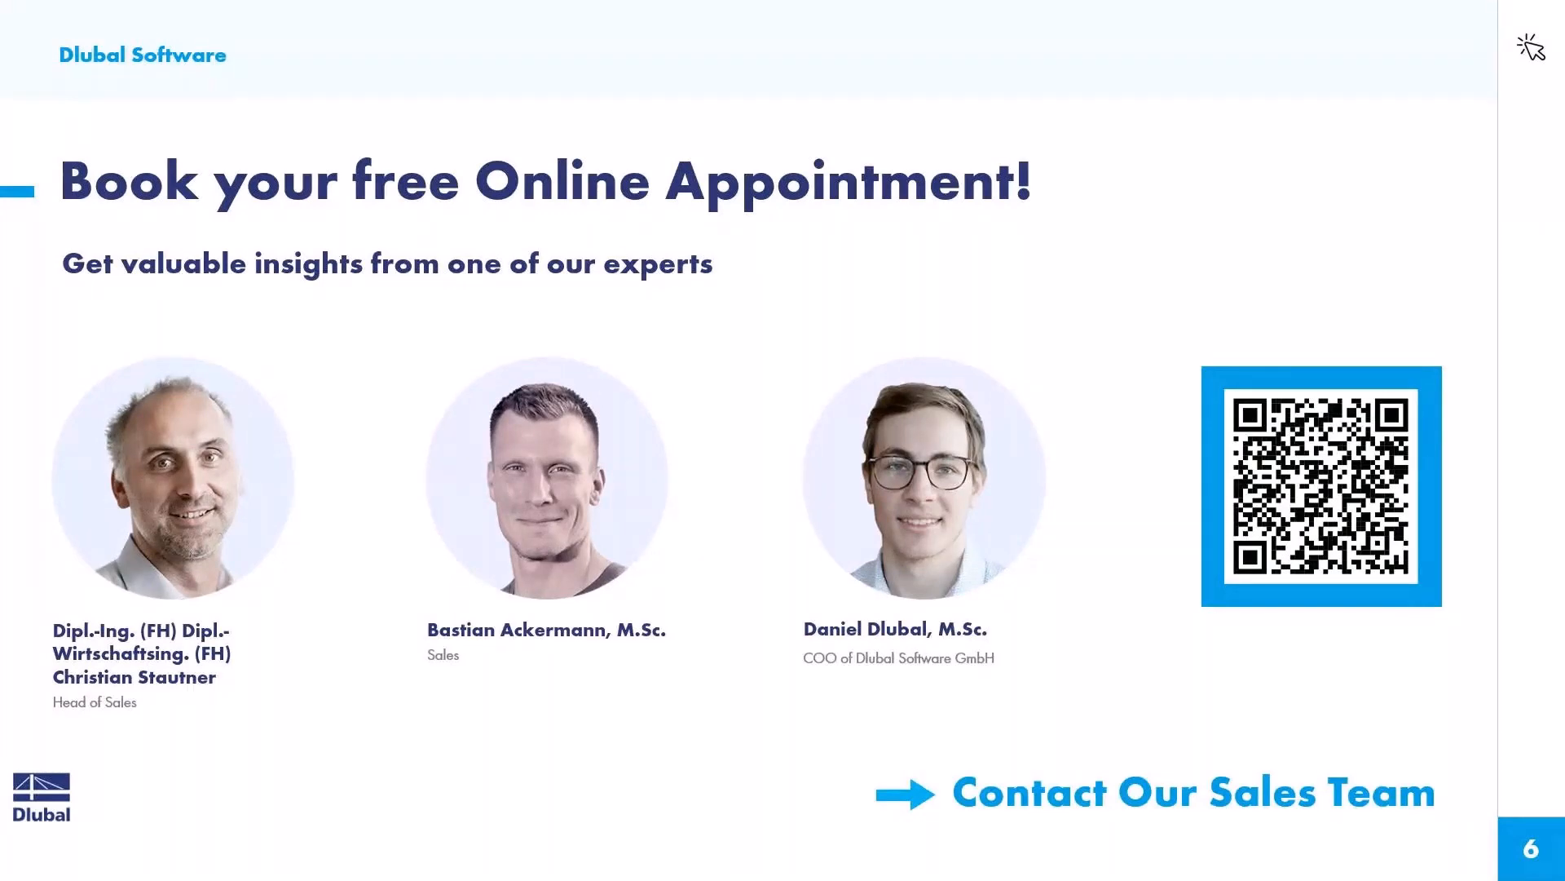
Step: Switch to the browser with the Dlubal website and open the Webinars page listed among its events
key("alt+Tab")
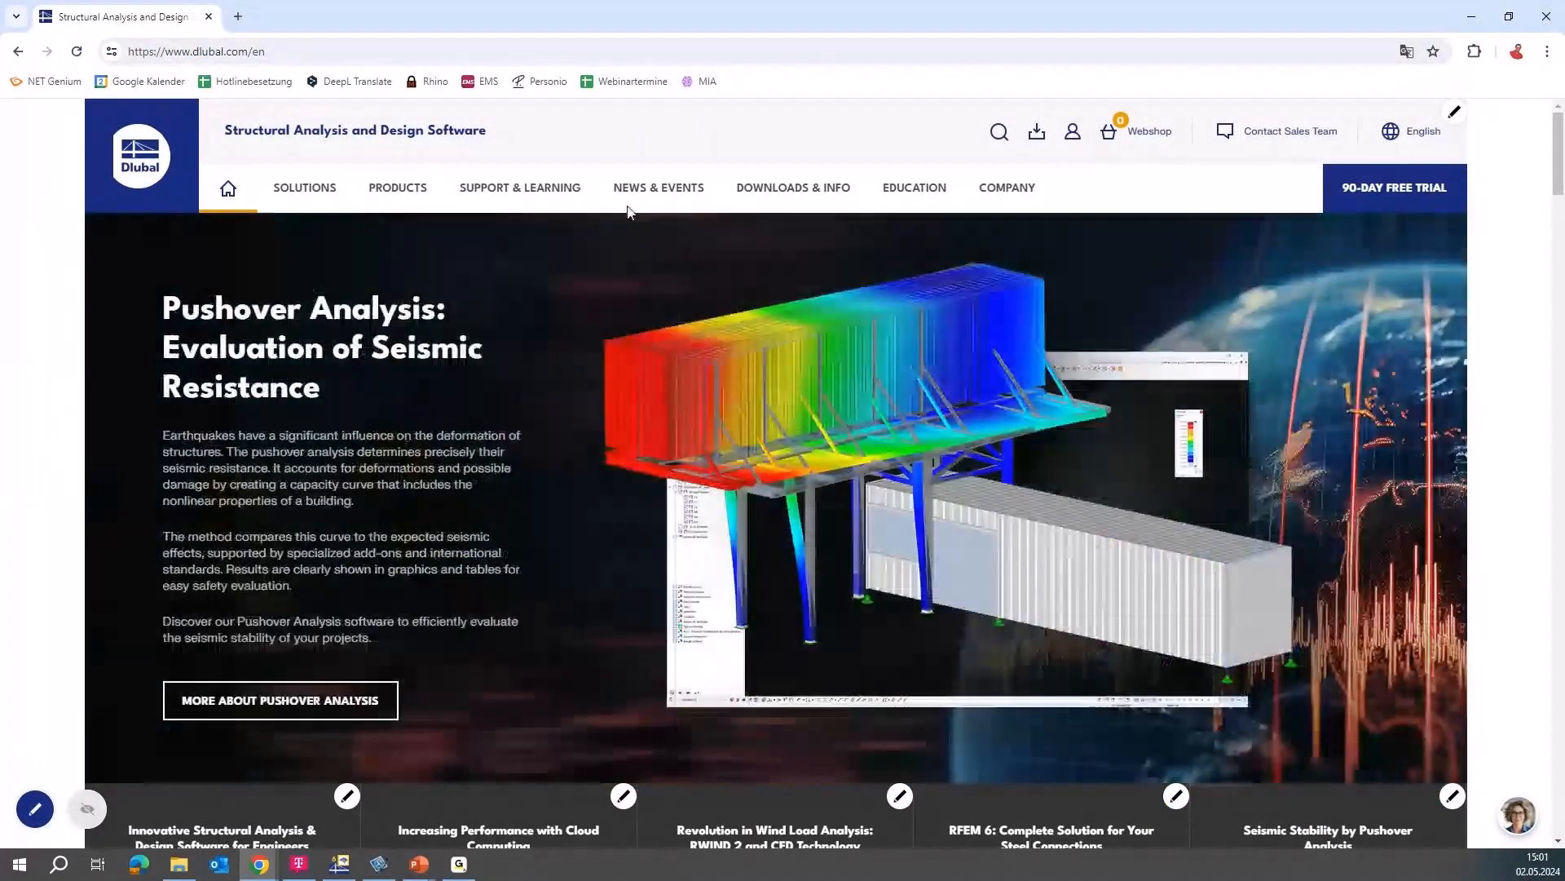
mouse_move(632, 192)
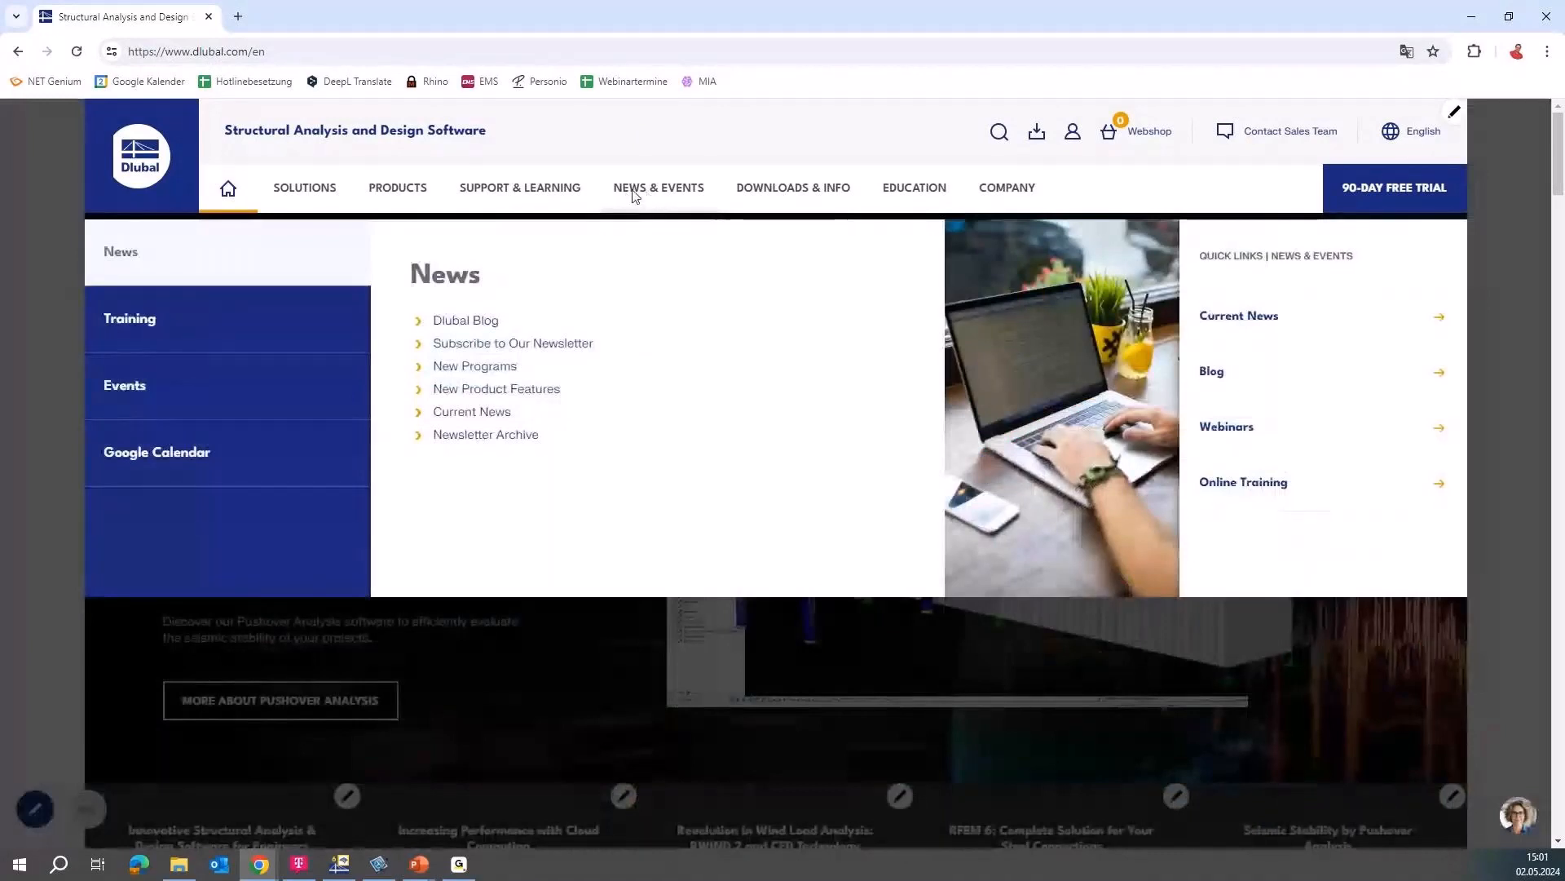
mouse_move(147, 395)
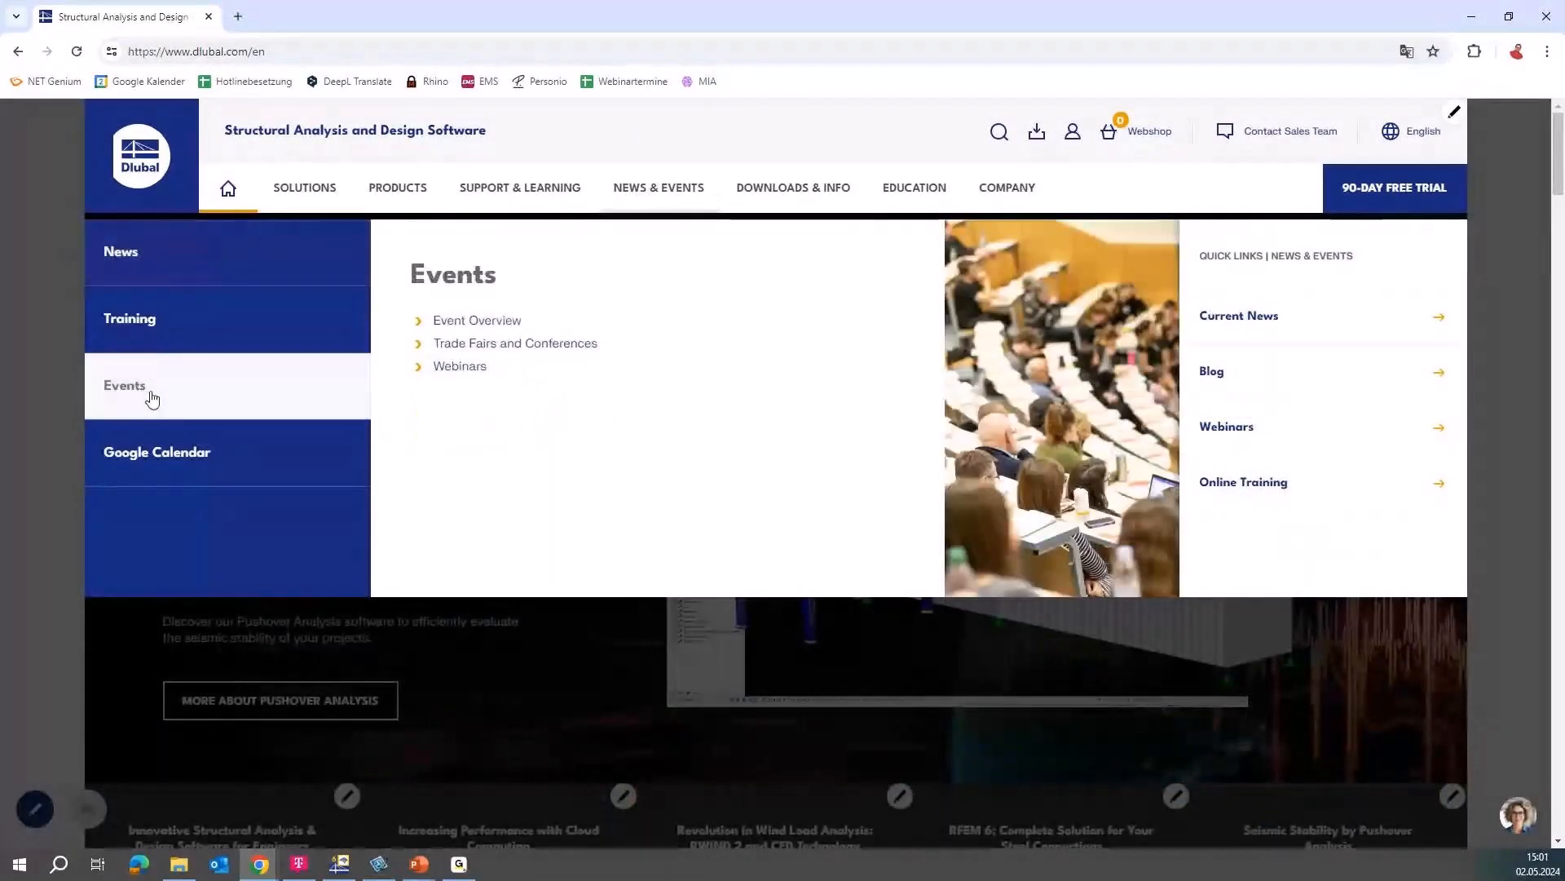
left_click(460, 370)
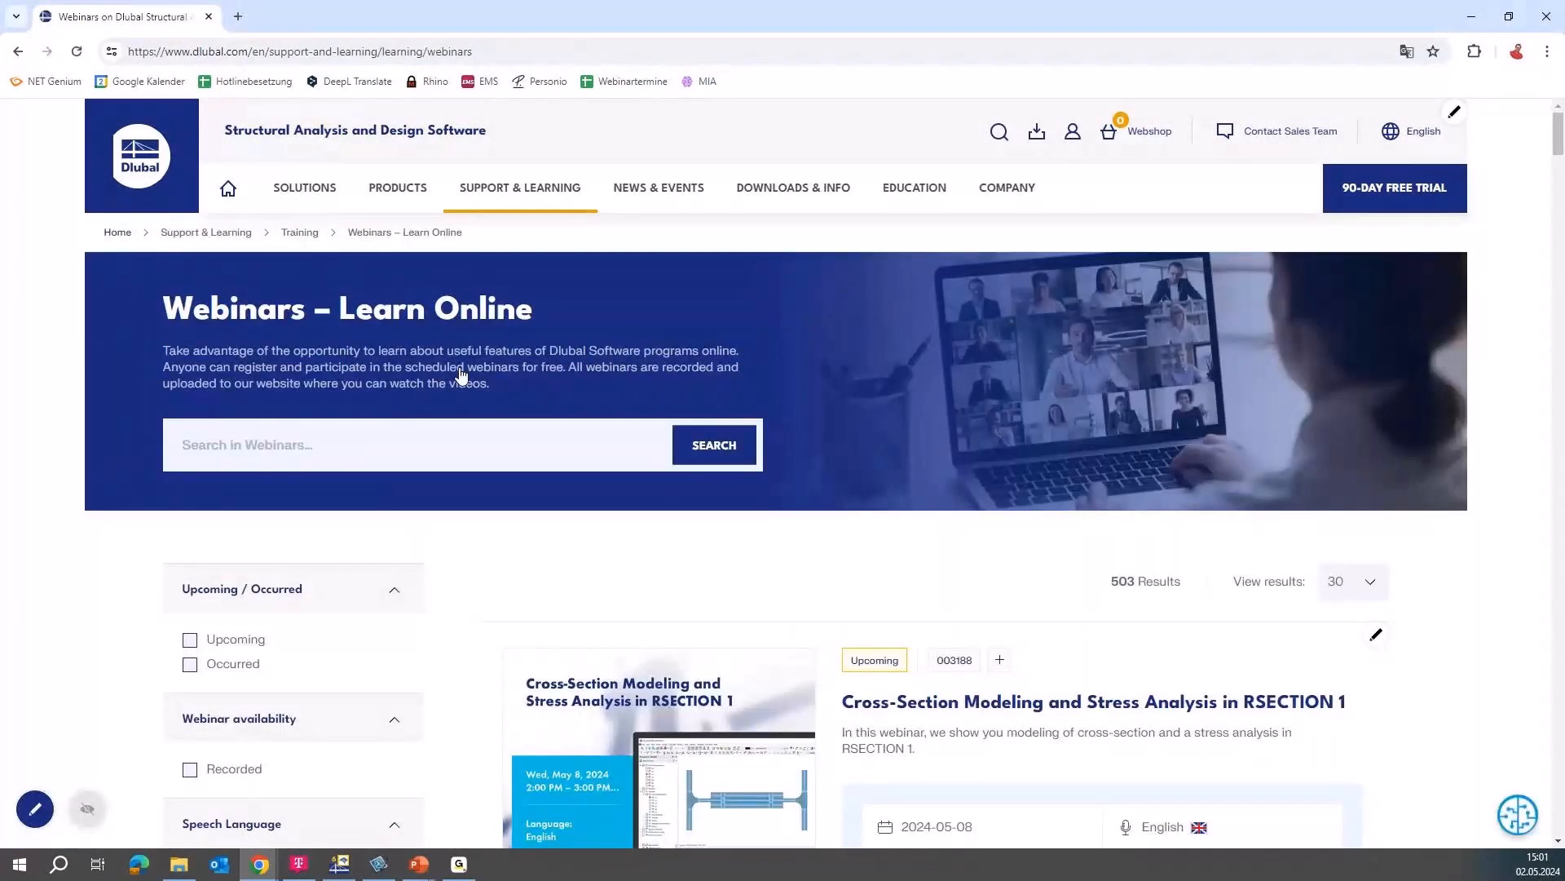
Step: Look through the upcoming webinars, filter the list to Occurred, and locate "Construction Stages in Membrane Structures with RFEM 6"
scroll(634, 555, "down", 2)
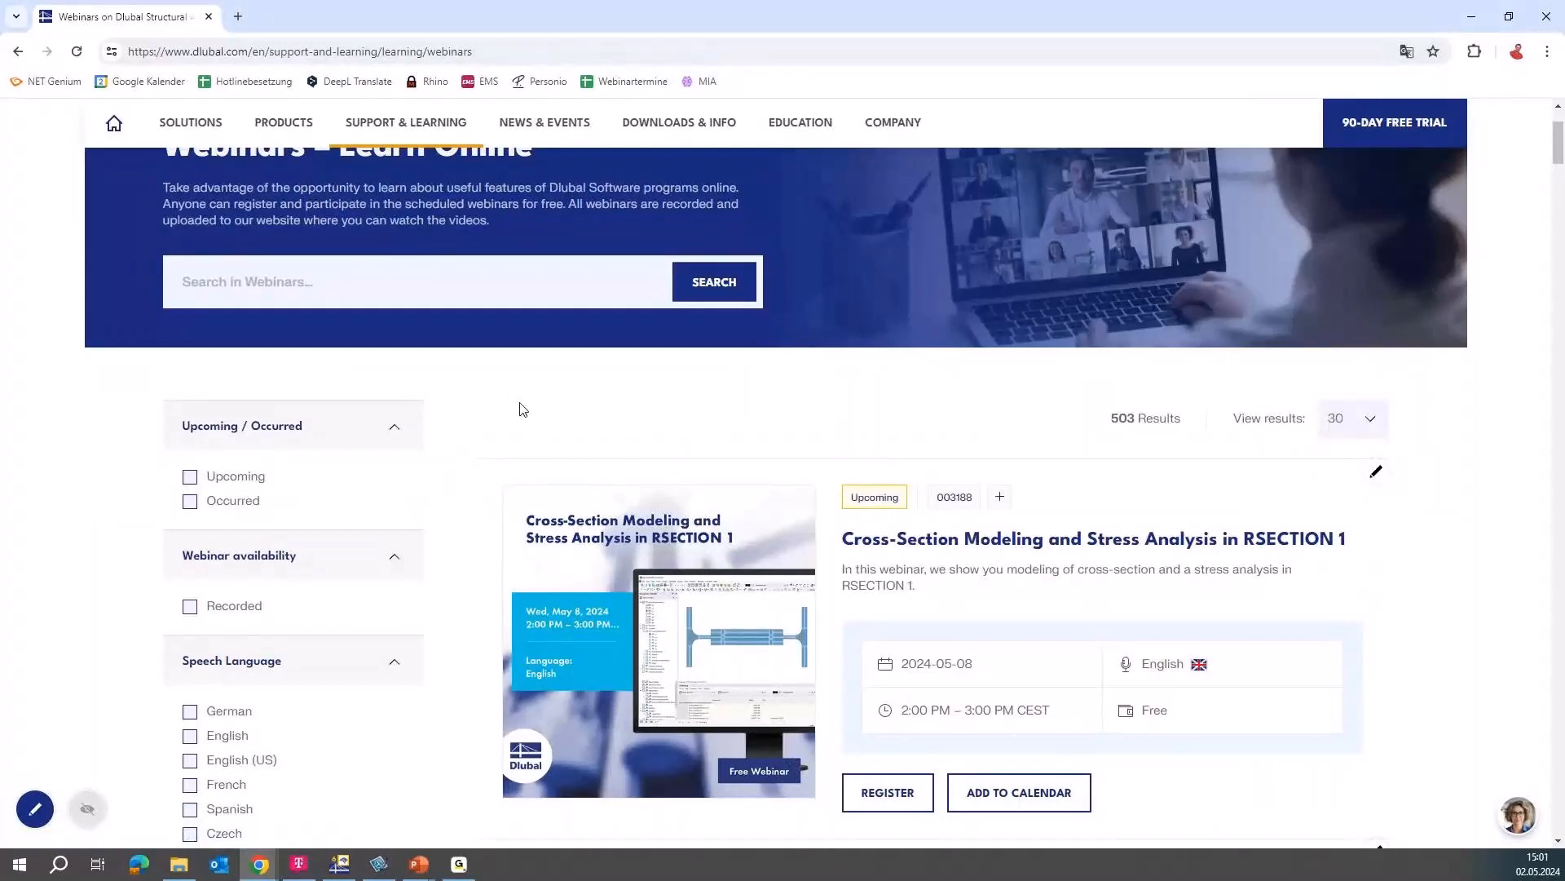
scroll(489, 408, "down", 1)
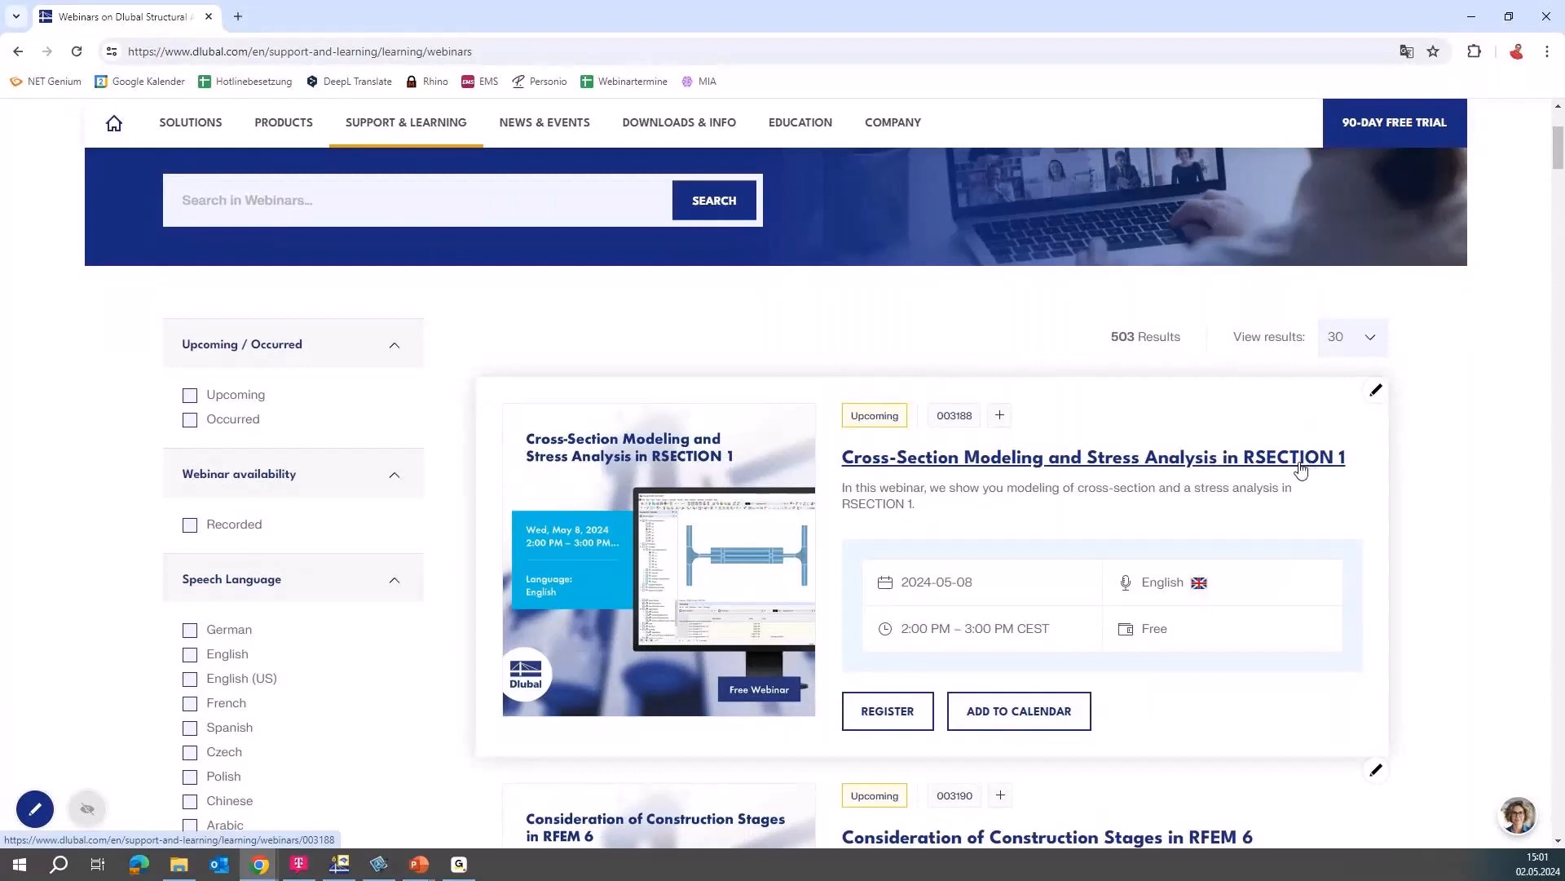
left_click(196, 419)
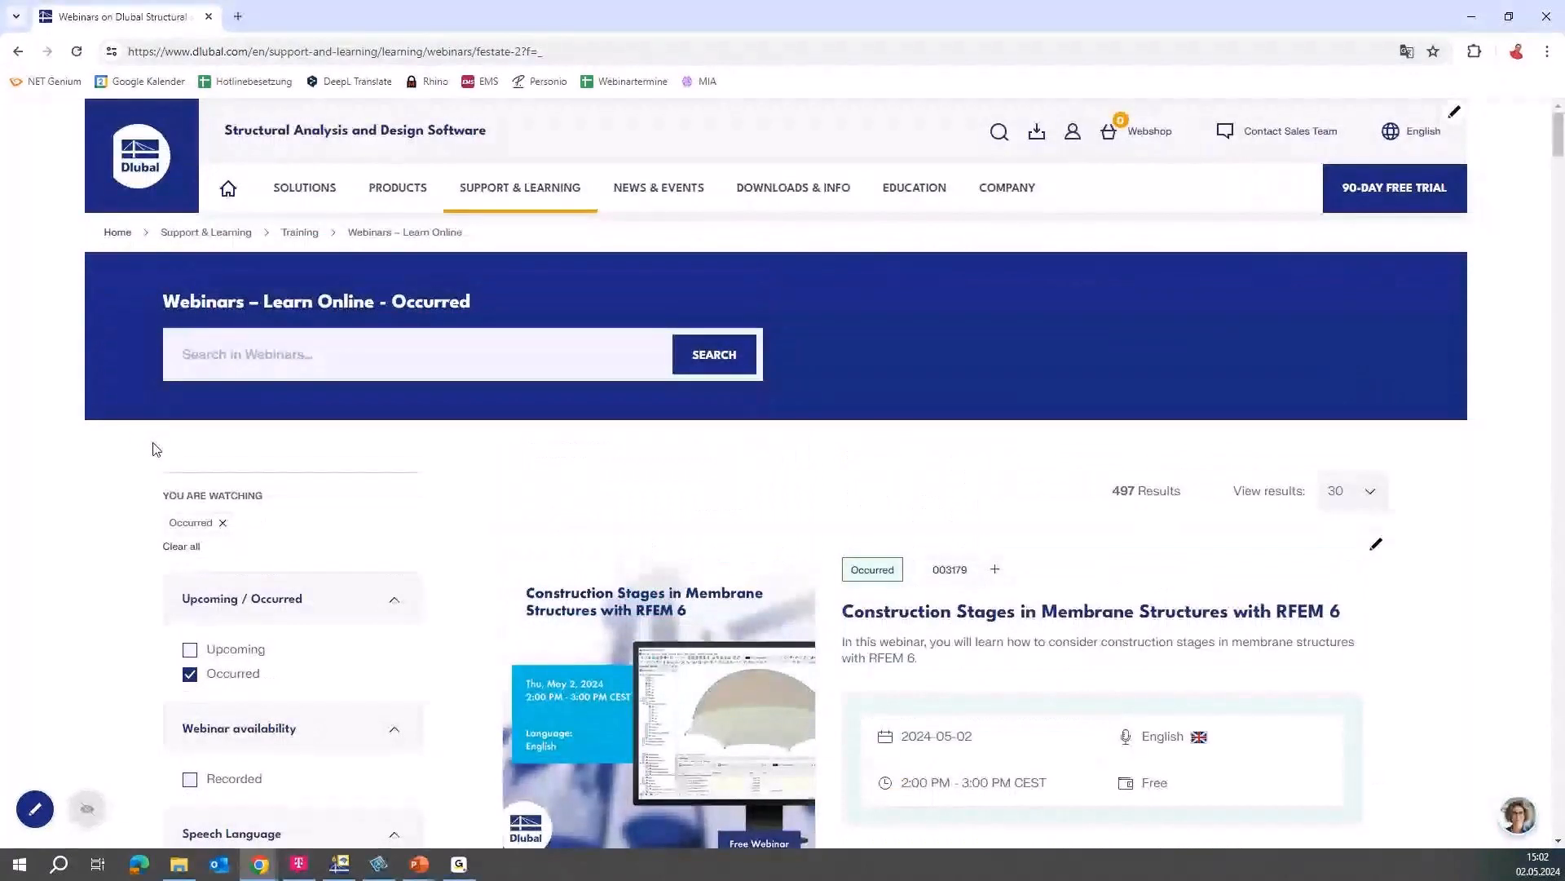
scroll(156, 450, "down", 1)
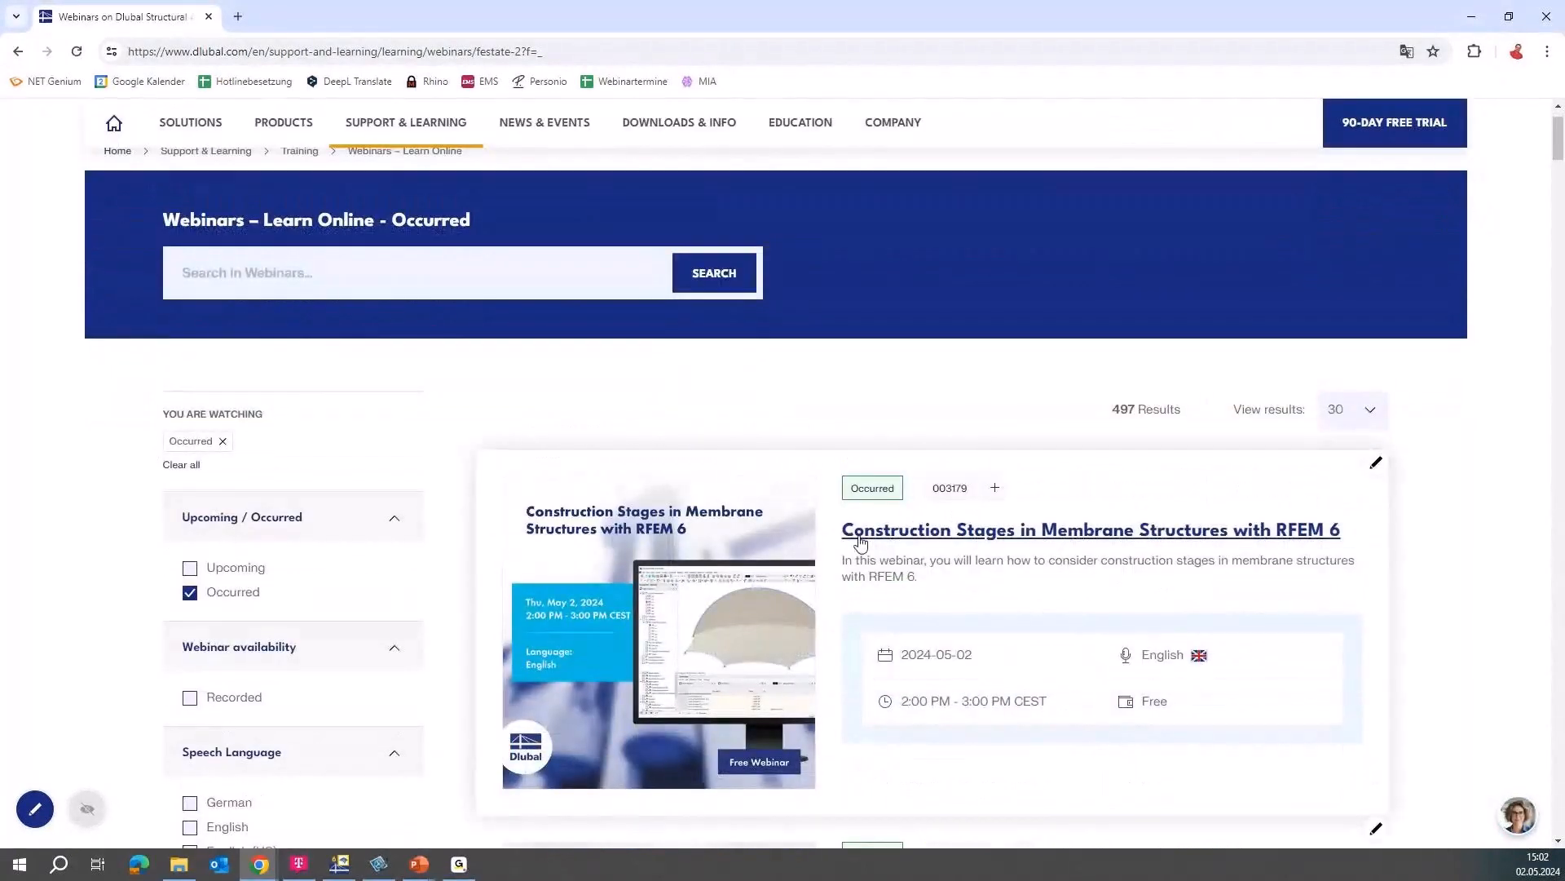